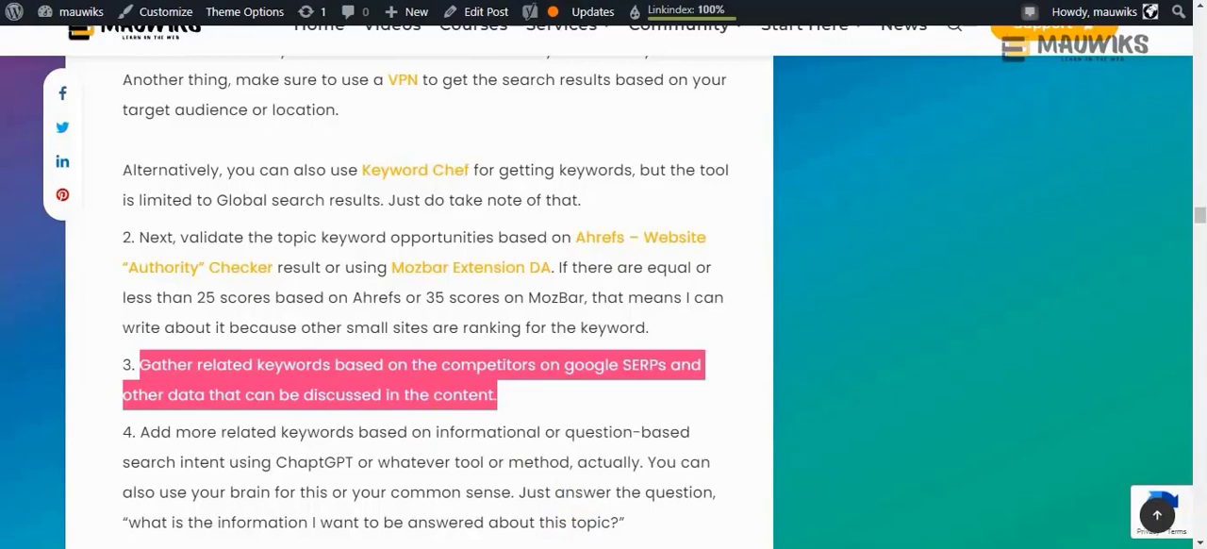
Switch to Notepad and copy the keyword phrase "how to do tea meditation" from the note
{"action": "key", "text": "alt+Tab"}
{"action": "right_click", "coordinate": [799, 168]}
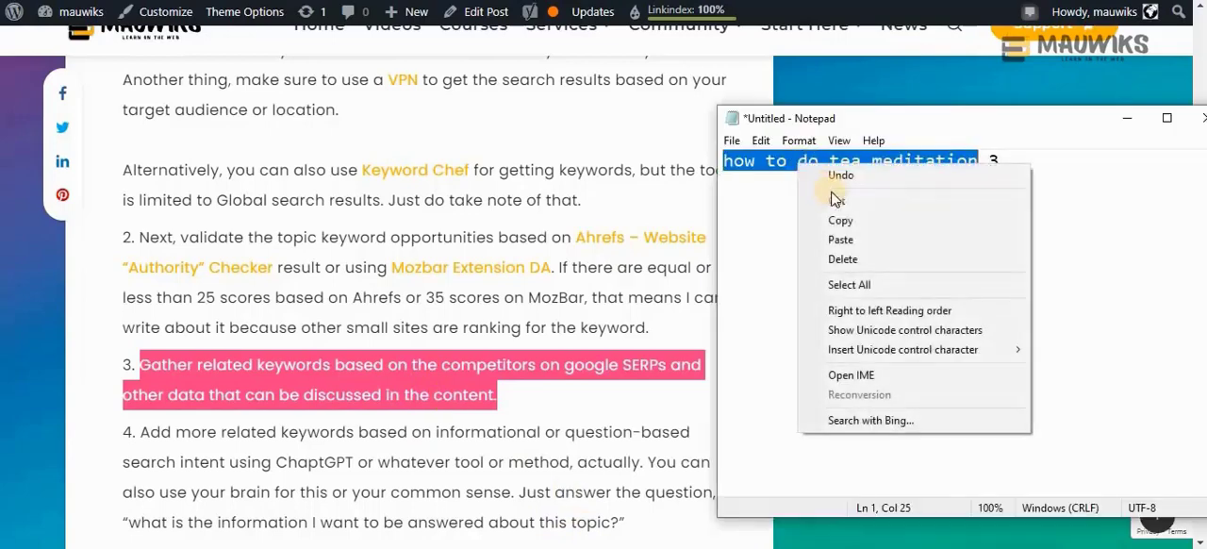
{"action": "left_click", "coordinate": [760, 229]}
{"action": "left_click", "coordinate": [754, 161]}
{"action": "left_click_drag", "start_coordinate": [998, 168], "coordinate": [713, 161]}
{"action": "left_click_drag", "start_coordinate": [878, 119], "coordinate": [747, 131]}
{"action": "left_click", "coordinate": [741, 173]}
{"action": "left_click_drag", "start_coordinate": [844, 184], "coordinate": [579, 175]}
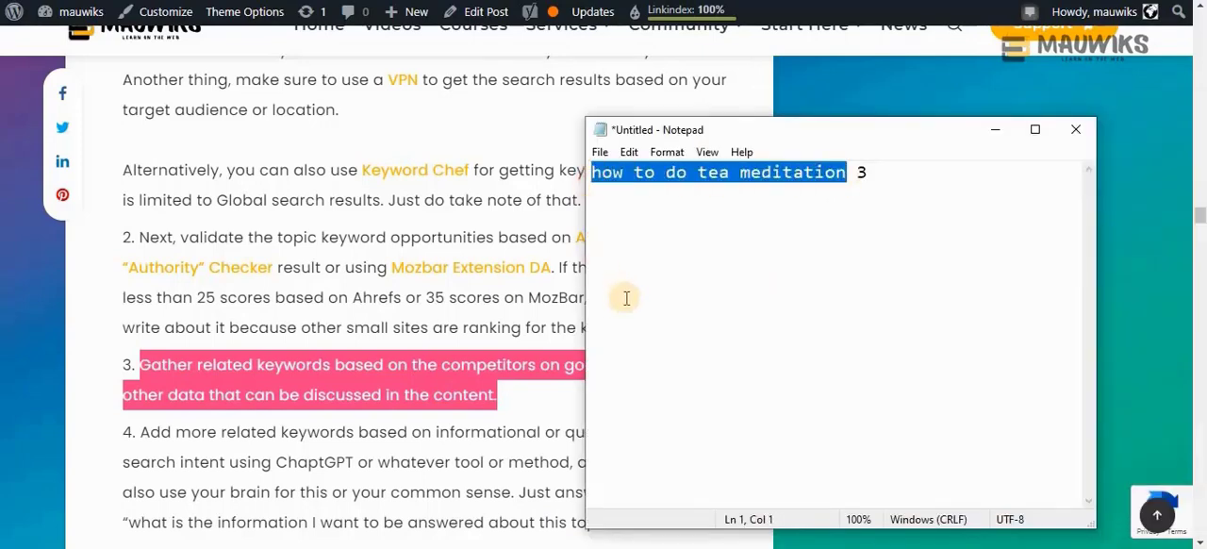
{"action": "left_click_drag", "start_coordinate": [877, 173], "coordinate": [857, 172]}
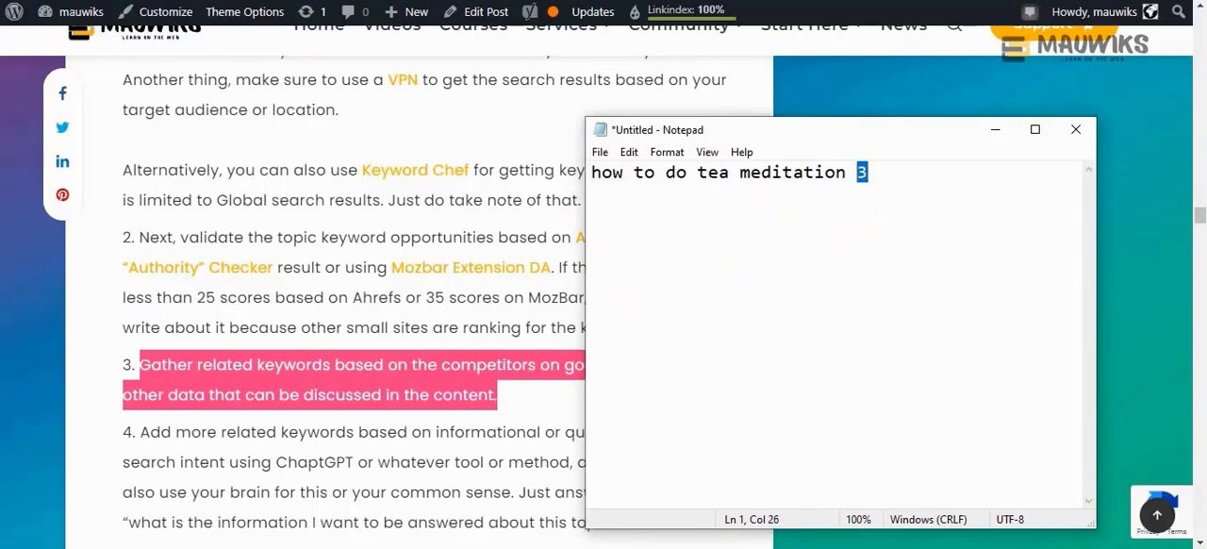
Open a Chrome incognito window and connect the SetupVPN extension to the free United States location
{"action": "left_click", "coordinate": [1193, 1]}
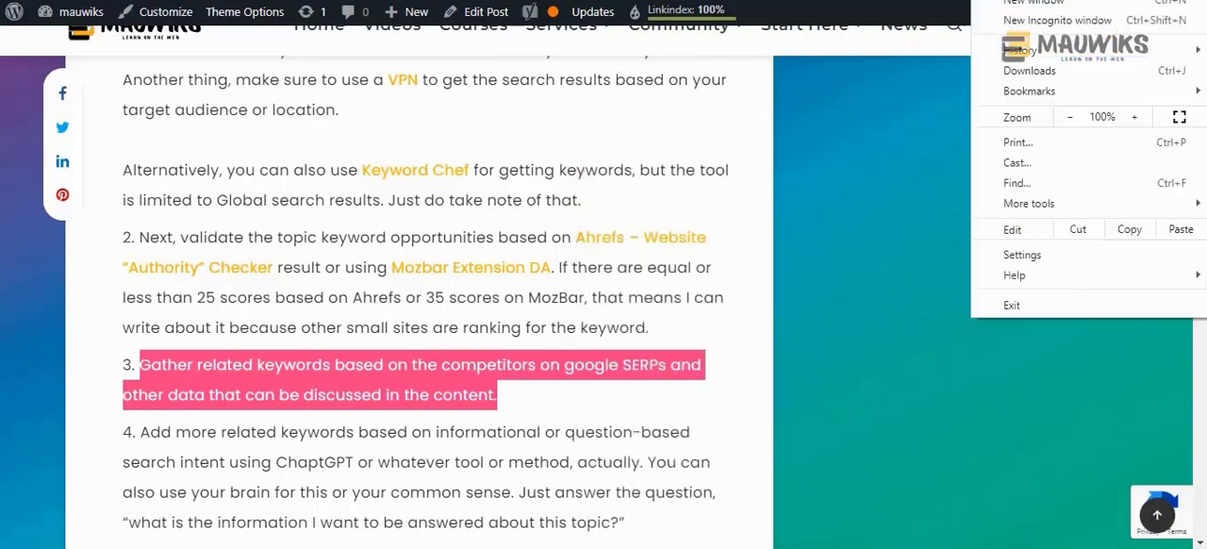
{"action": "left_click", "coordinate": [1091, 24]}
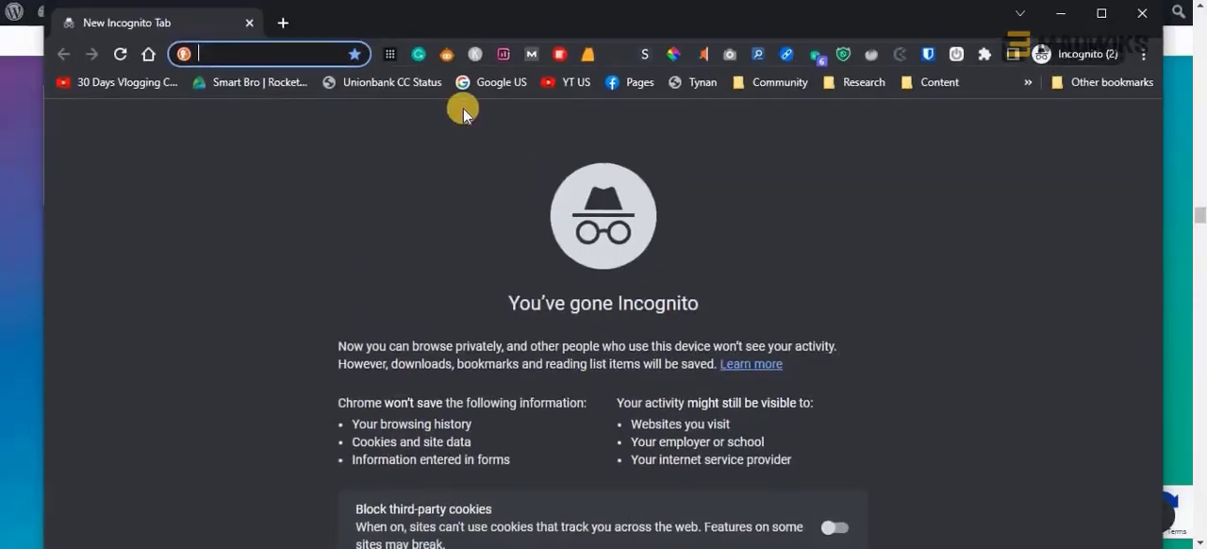
{"action": "left_click", "coordinate": [985, 54]}
{"action": "scroll", "coordinate": [801, 325], "scroll_direction": "down", "scroll_amount": 5}
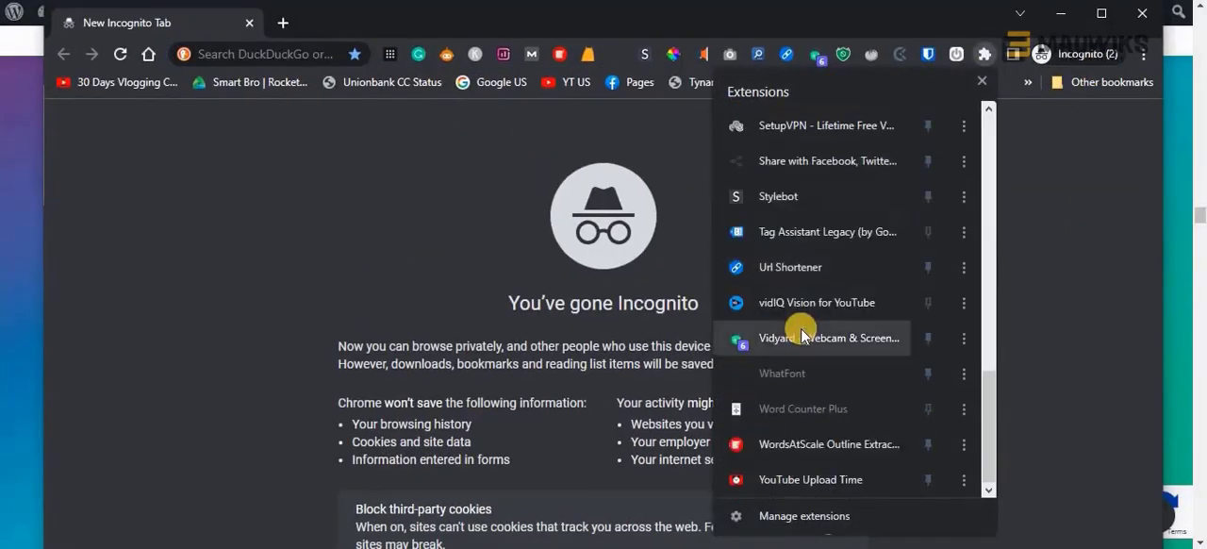
{"action": "scroll", "coordinate": [798, 330], "scroll_direction": "up", "scroll_amount": 1}
{"action": "scroll", "coordinate": [801, 334], "scroll_direction": "up", "scroll_amount": 1}
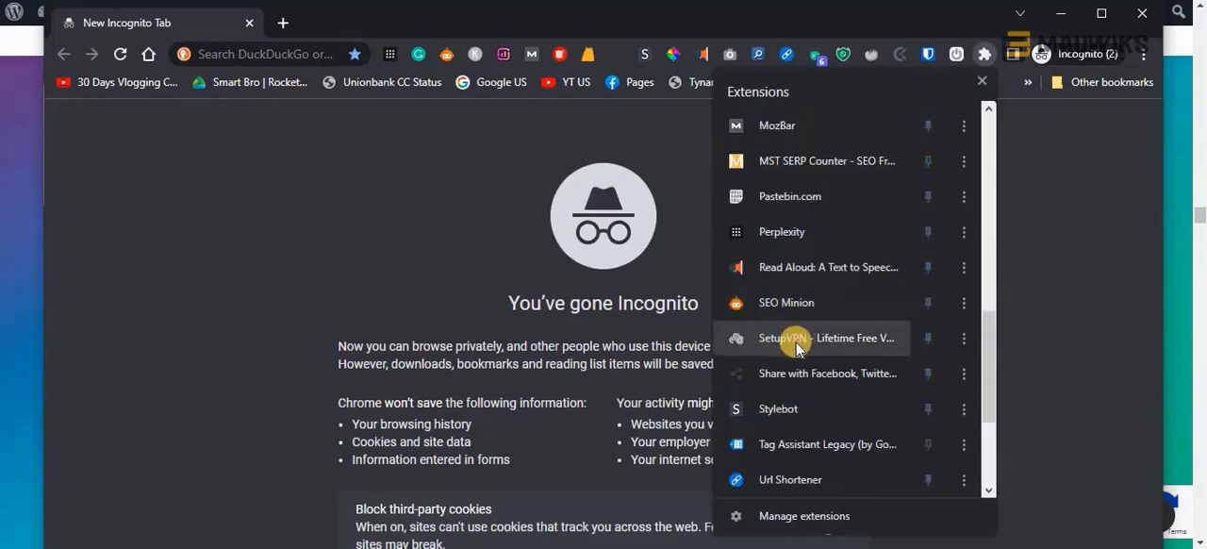
{"action": "left_click", "coordinate": [797, 341]}
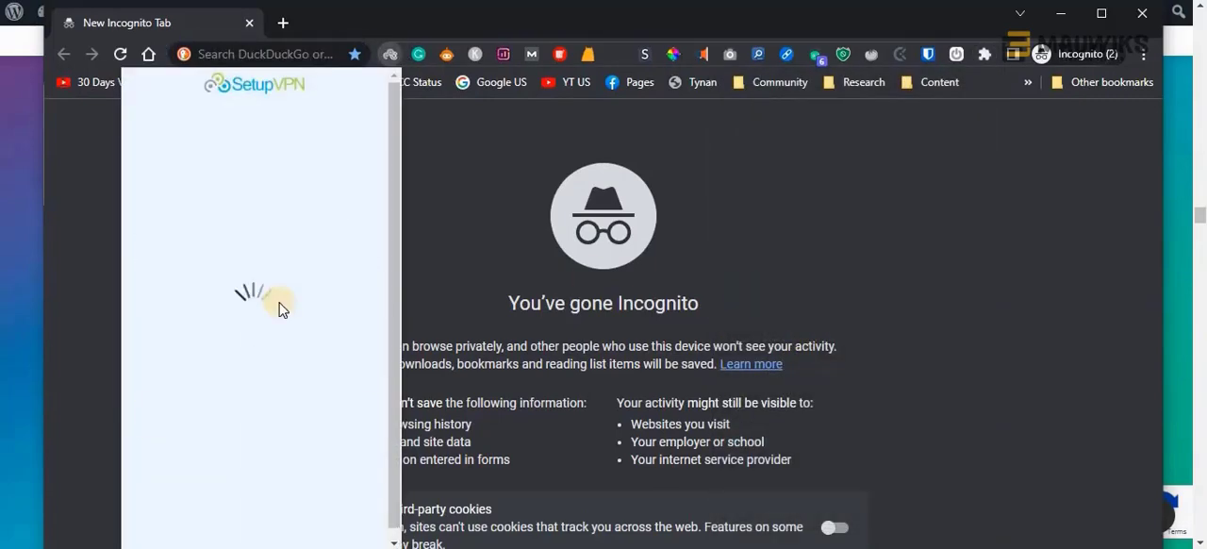
{"action": "left_click", "coordinate": [251, 490]}
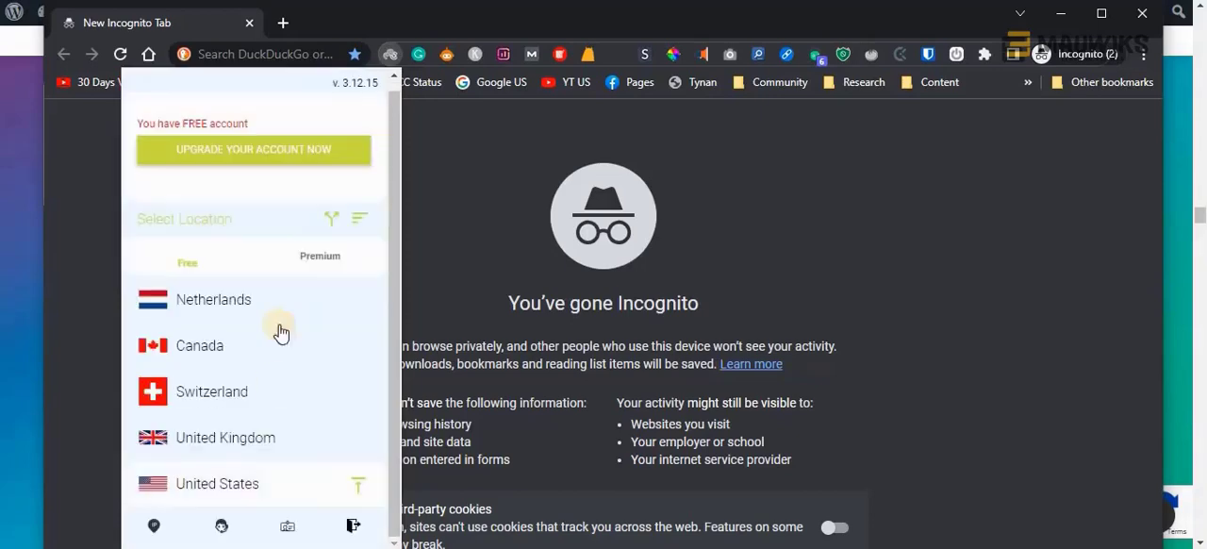
{"action": "left_click", "coordinate": [226, 492]}
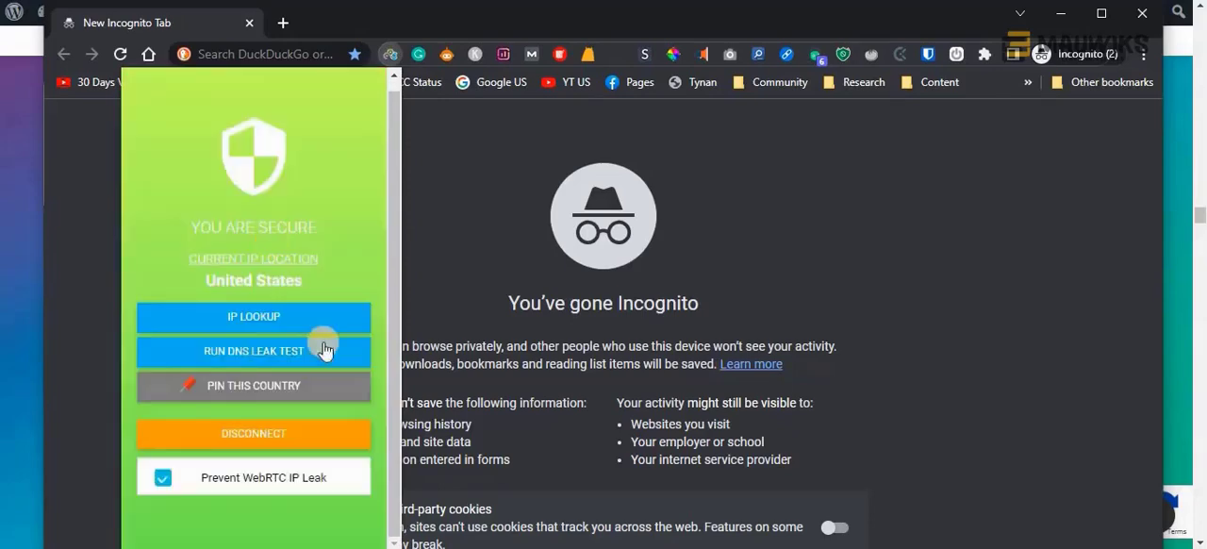
{"action": "left_click", "coordinate": [444, 189]}
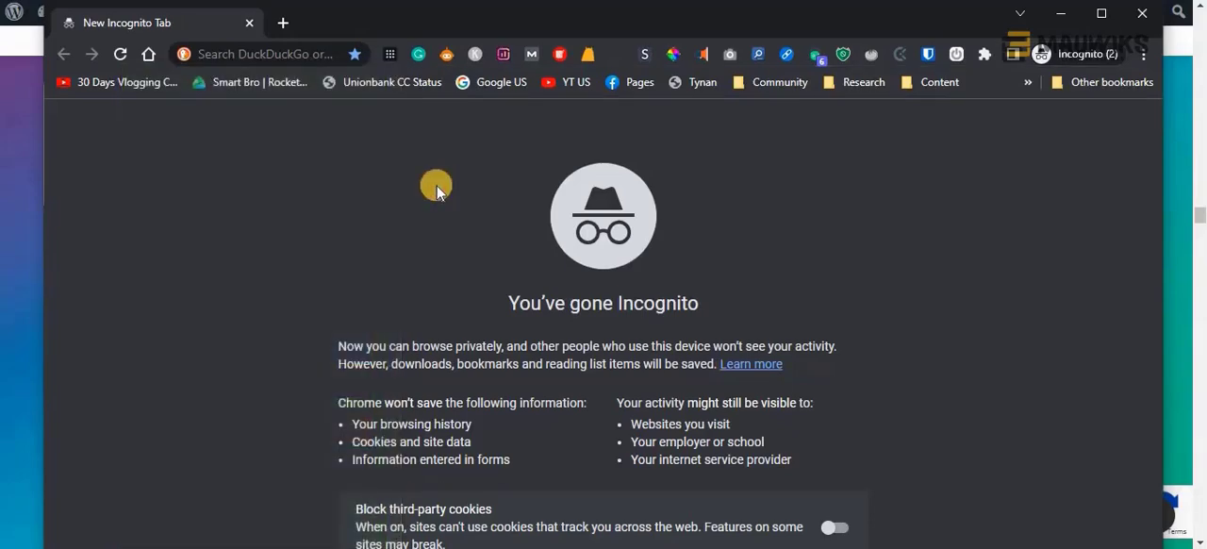
Load the US version of Google and search for the copied keyword "how to do tea meditation"
{"action": "left_click", "coordinate": [499, 82]}
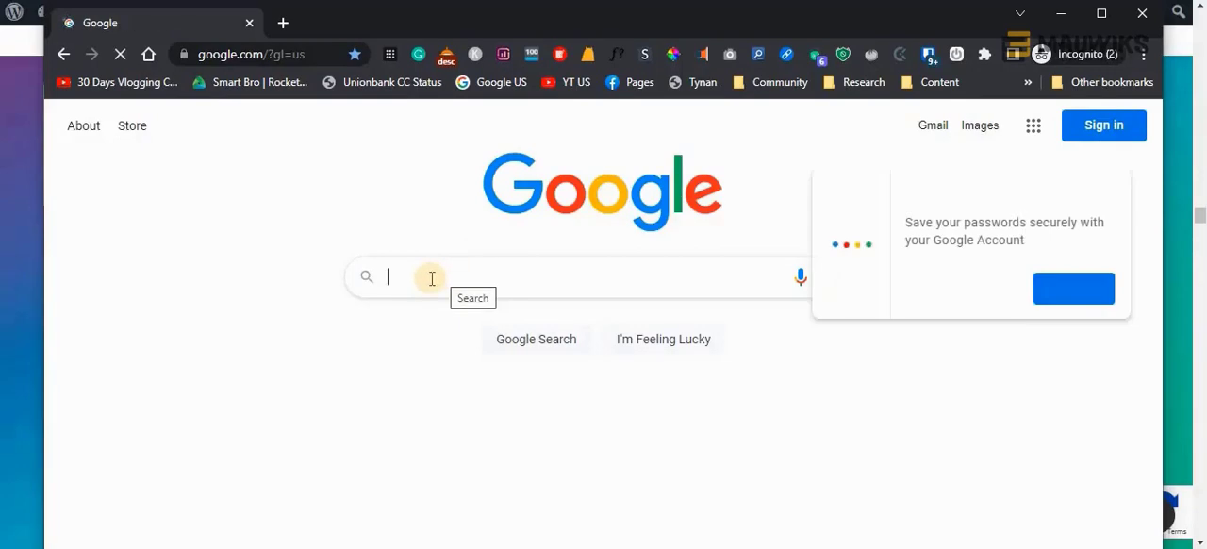
{"action": "left_click", "coordinate": [425, 279]}
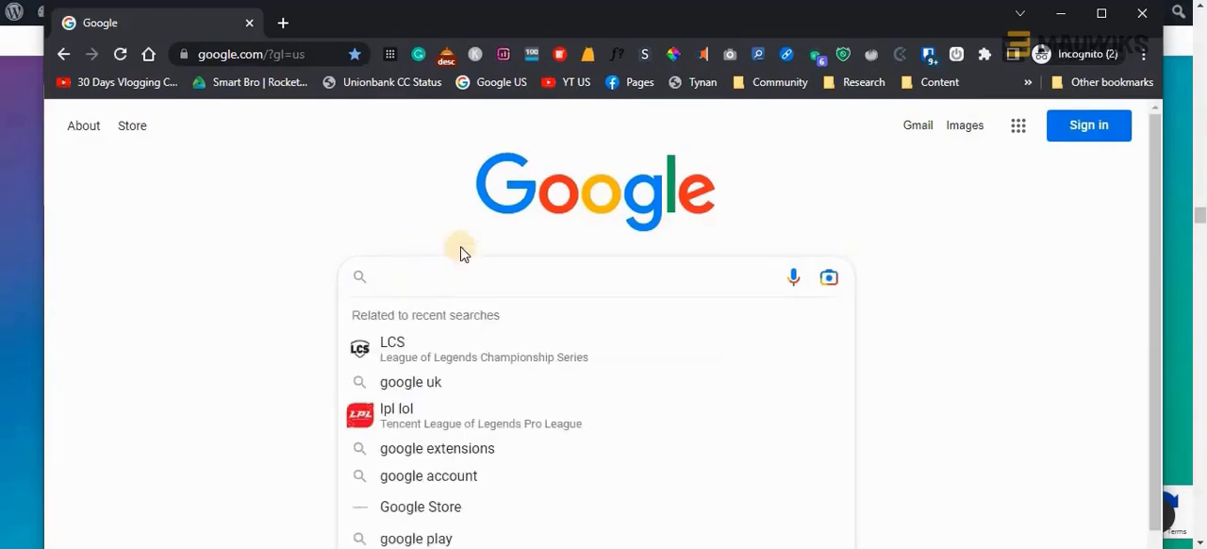
{"action": "left_click", "coordinate": [405, 216]}
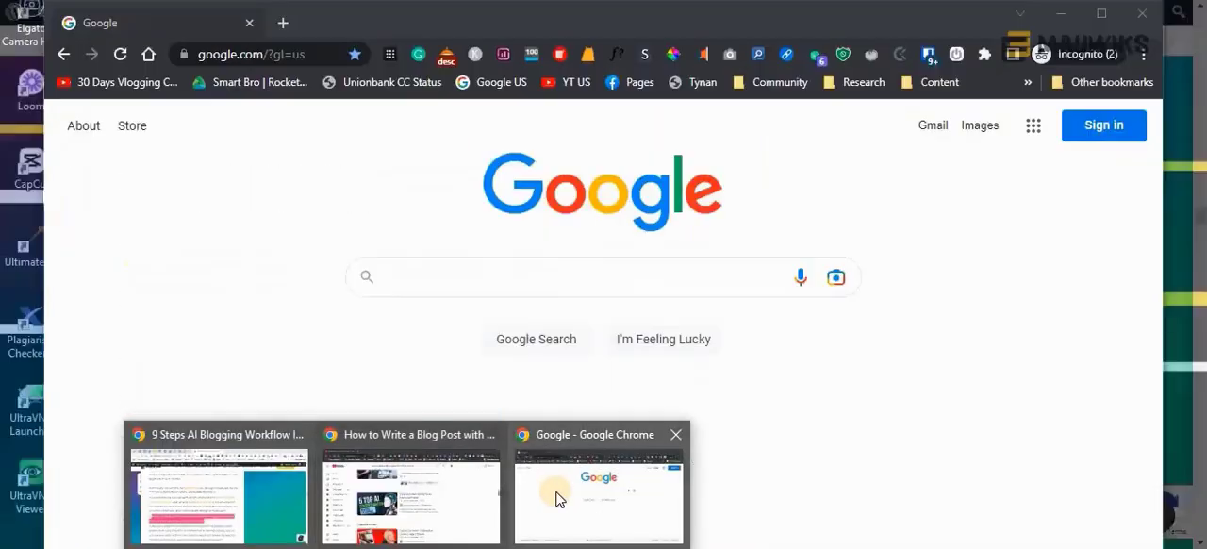
{"action": "left_click", "coordinate": [556, 490]}
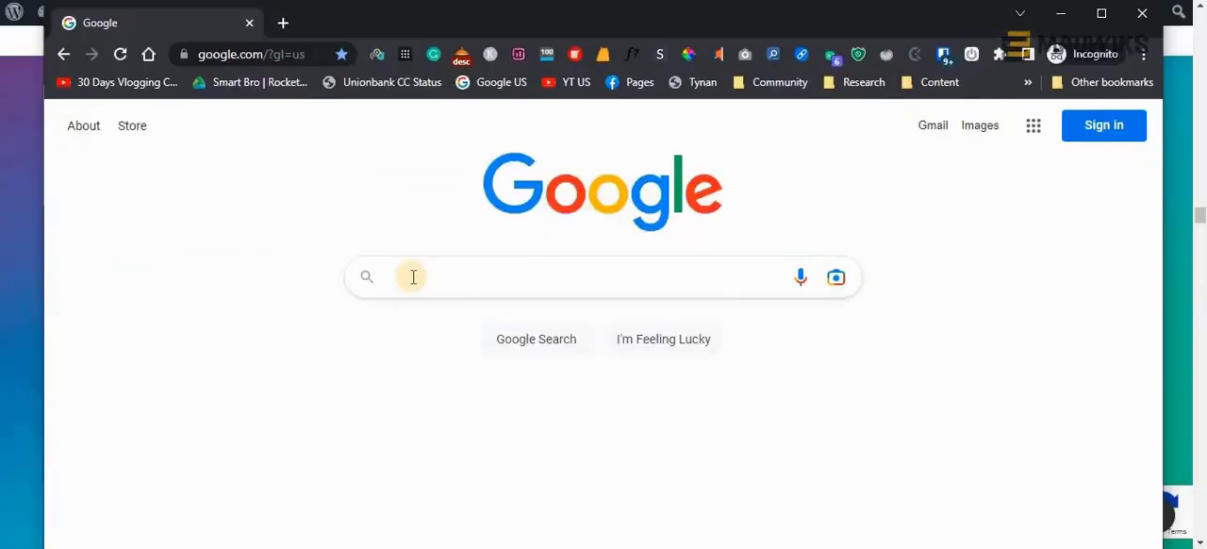
{"action": "right_click", "coordinate": [413, 276]}
{"action": "left_click", "coordinate": [499, 330]}
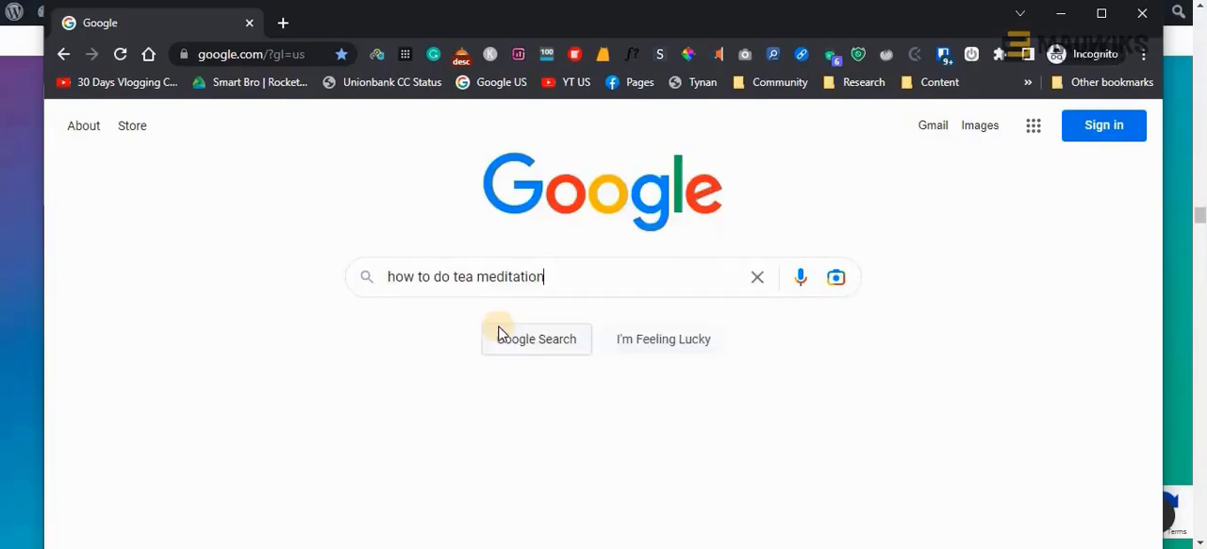
{"action": "left_click", "coordinate": [810, 205]}
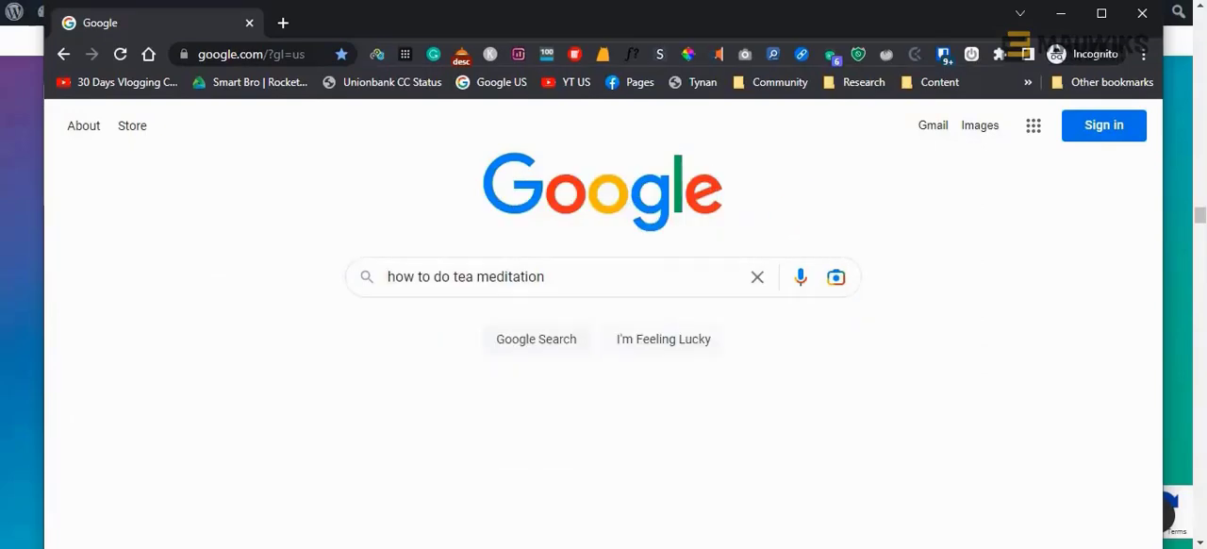
{"action": "key", "text": "alt+Tab"}
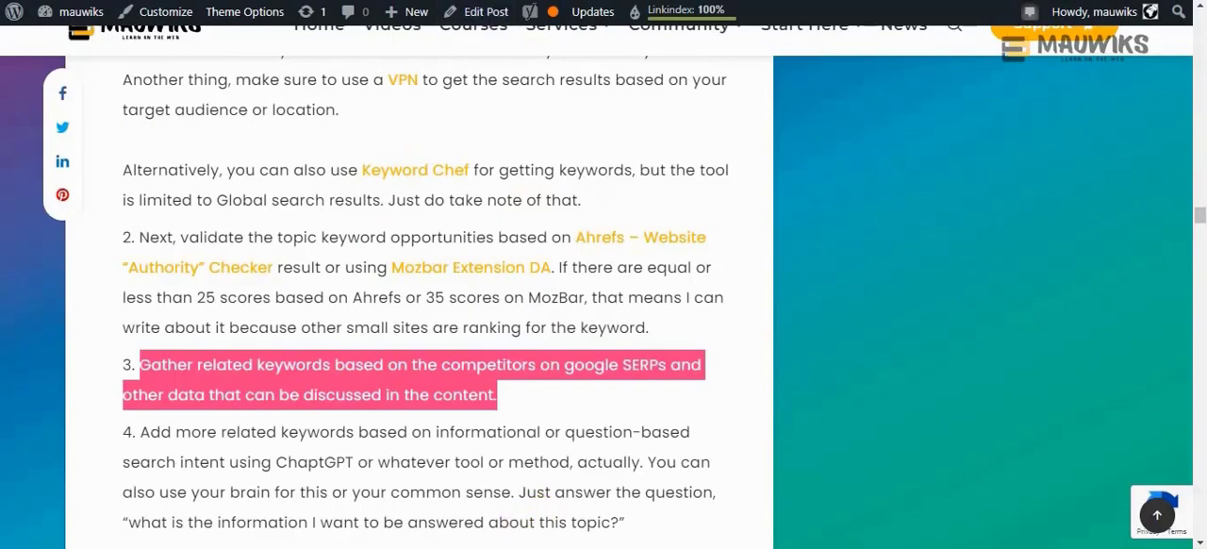
{"action": "left_click", "coordinate": [493, 500]}
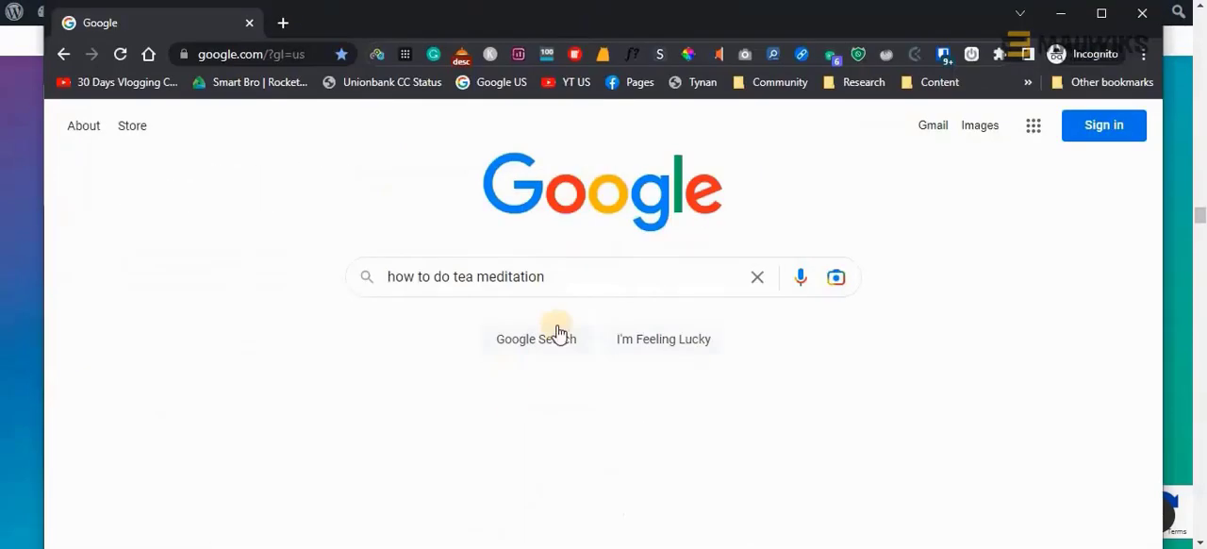
{"action": "left_click", "coordinate": [595, 278]}
{"action": "key", "text": "Return"}
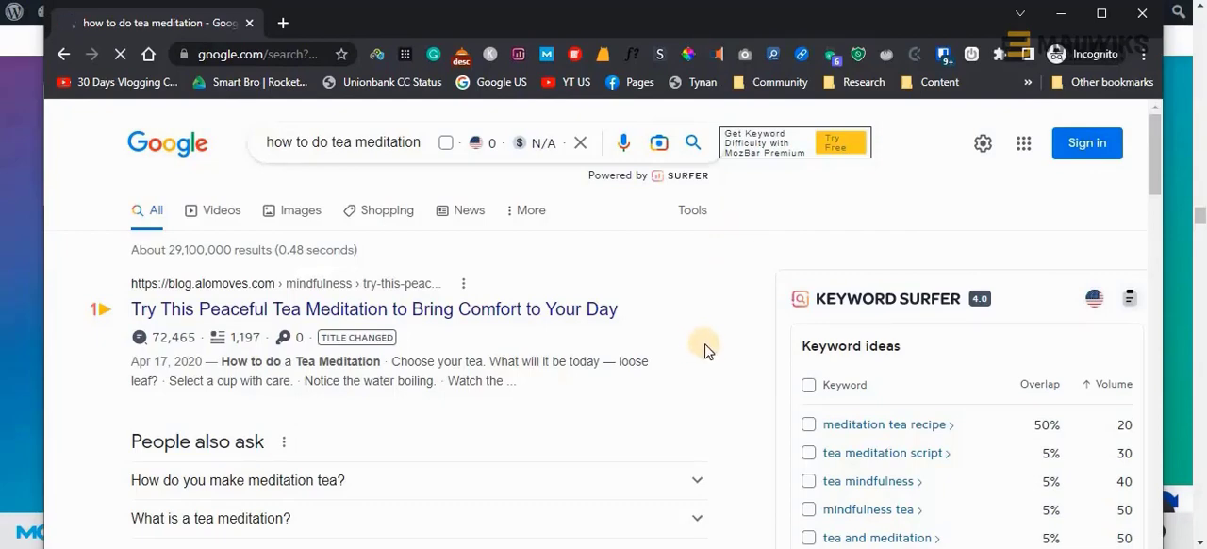
Examine the search results from the first to the fifth, checking each competing site's MozBar domain authority
{"action": "scroll", "coordinate": [707, 350], "scroll_direction": "down", "scroll_amount": 3}
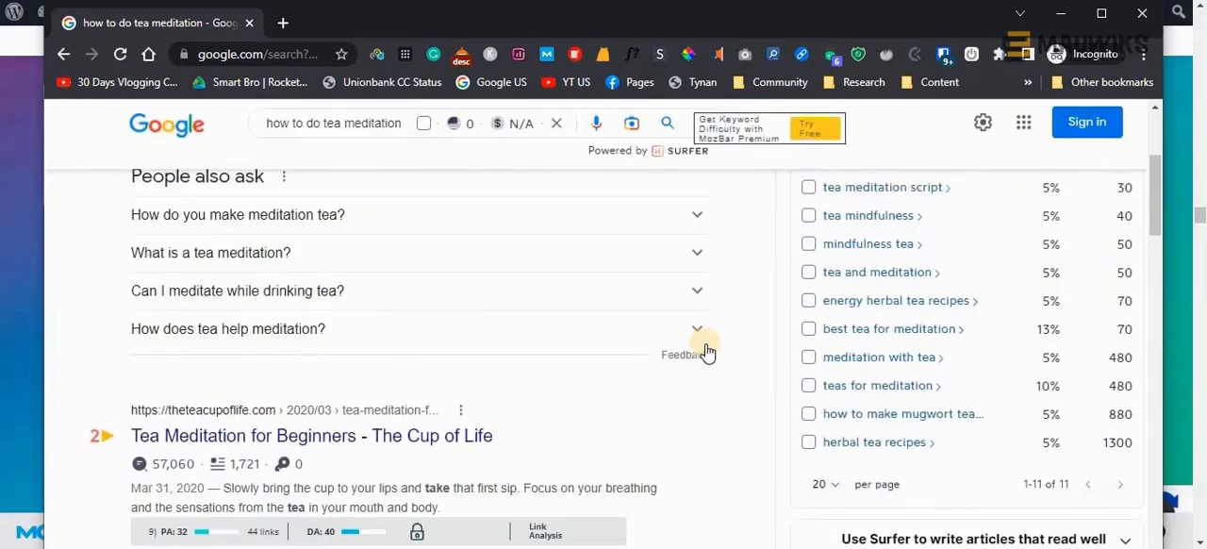
{"action": "scroll", "coordinate": [708, 351], "scroll_direction": "down", "scroll_amount": 2}
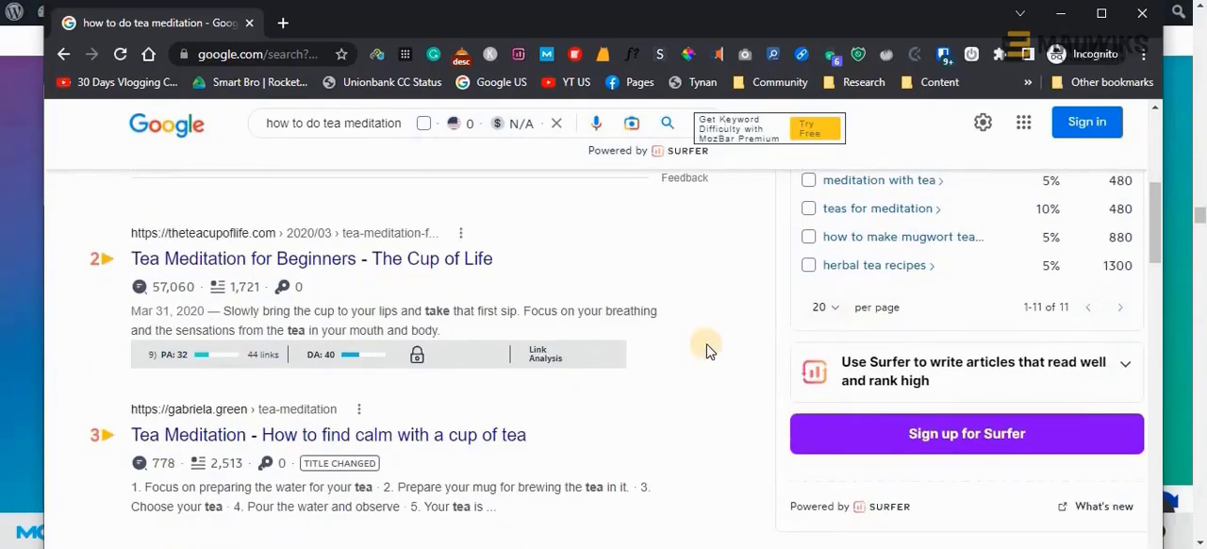
{"action": "scroll", "coordinate": [424, 381], "scroll_direction": "down", "scroll_amount": 3}
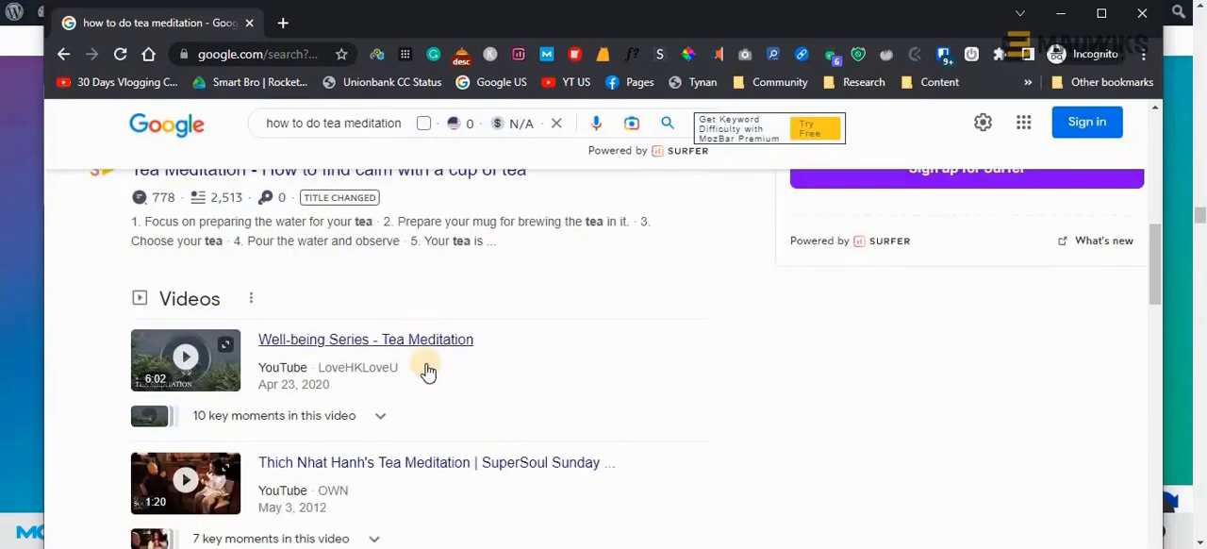
{"action": "scroll", "coordinate": [419, 347], "scroll_direction": "up", "scroll_amount": 2}
{"action": "scroll", "coordinate": [461, 396], "scroll_direction": "down", "scroll_amount": 4}
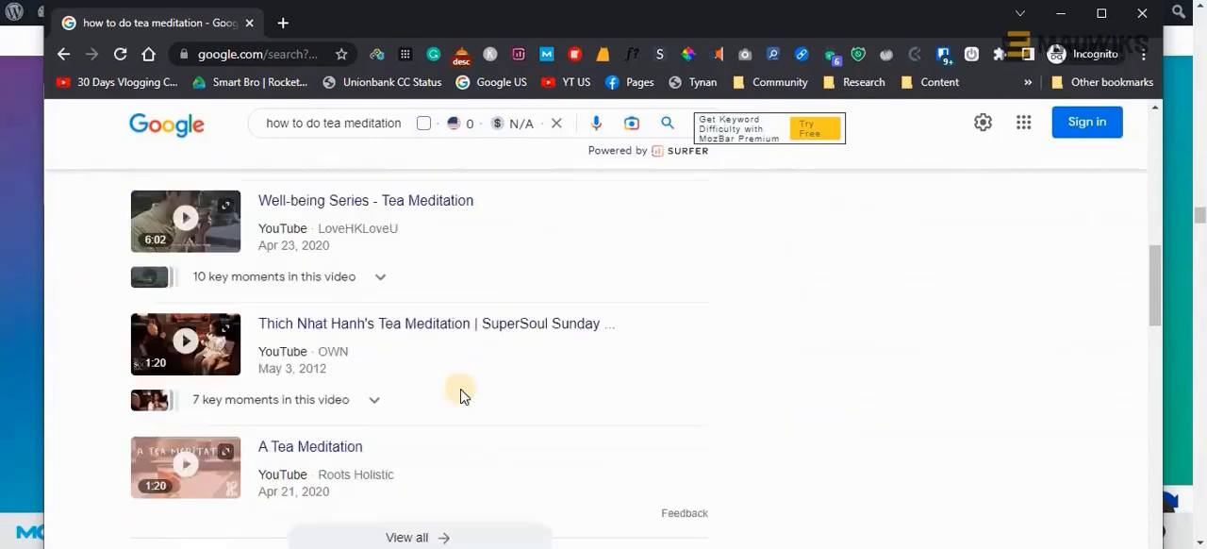
{"action": "scroll", "coordinate": [461, 399], "scroll_direction": "down", "scroll_amount": 5}
{"action": "scroll", "coordinate": [461, 399], "scroll_direction": "down", "scroll_amount": 3}
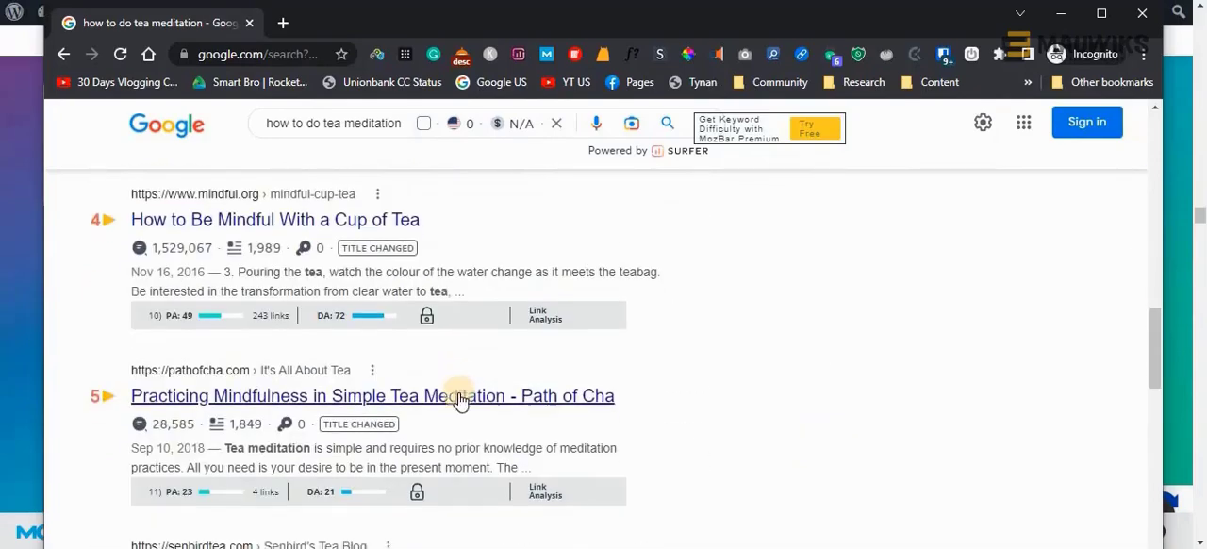
{"action": "scroll", "coordinate": [460, 399], "scroll_direction": "up", "scroll_amount": 2}
Open the Path of Cha, Senbird Tea and "How to Infuse Tea Meditations Into Daily Life" results in separate new tabs
{"action": "right_click", "coordinate": [311, 319]}
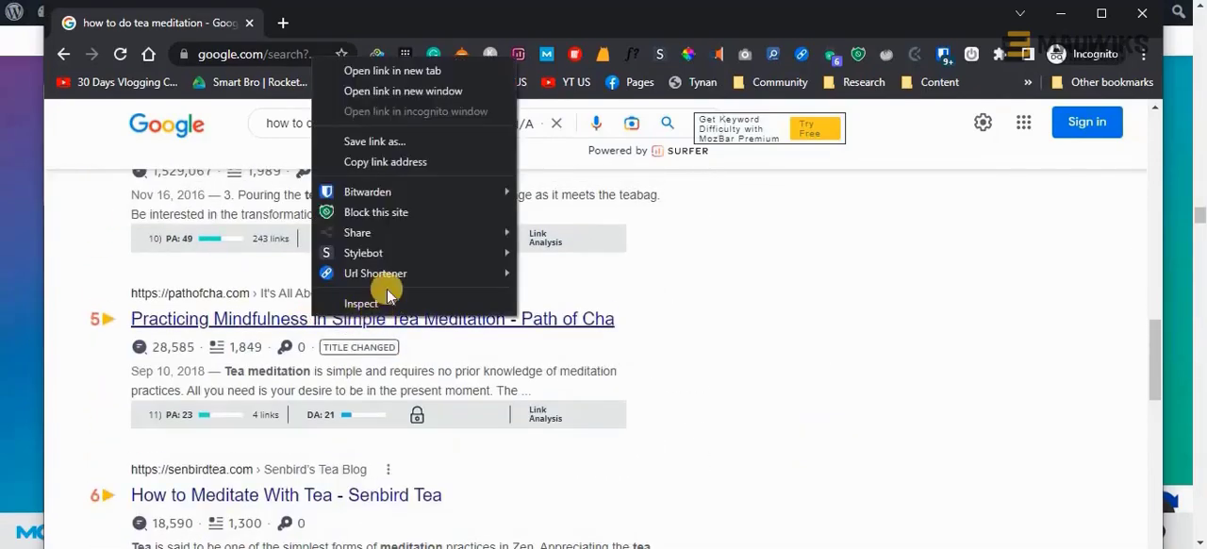
{"action": "left_click", "coordinate": [373, 73]}
{"action": "scroll", "coordinate": [368, 424], "scroll_direction": "down", "scroll_amount": 3}
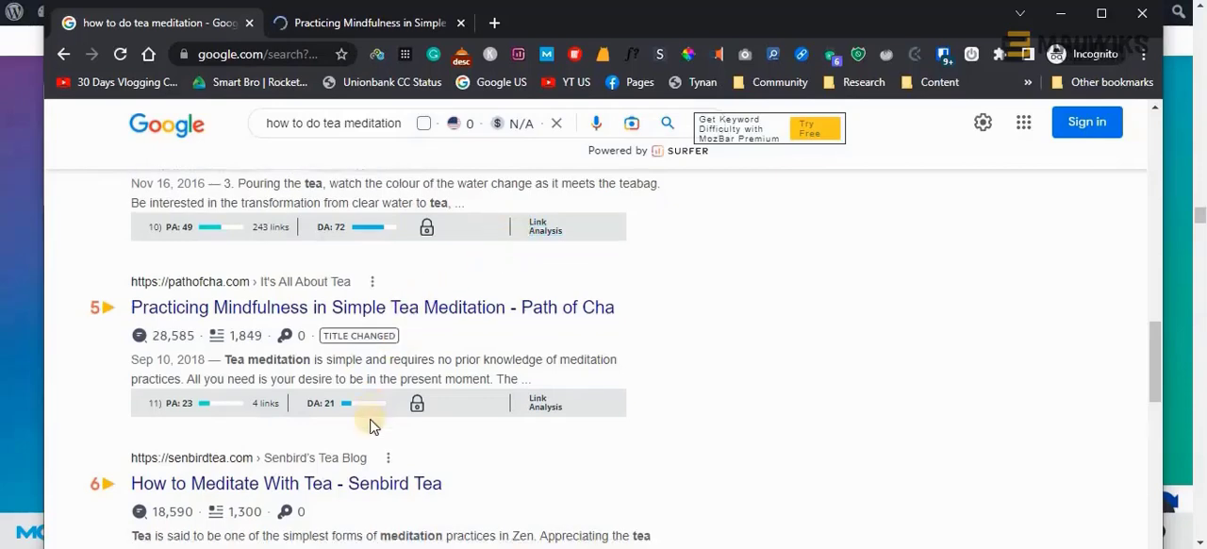
{"action": "right_click", "coordinate": [393, 232]}
{"action": "left_click", "coordinate": [415, 248]}
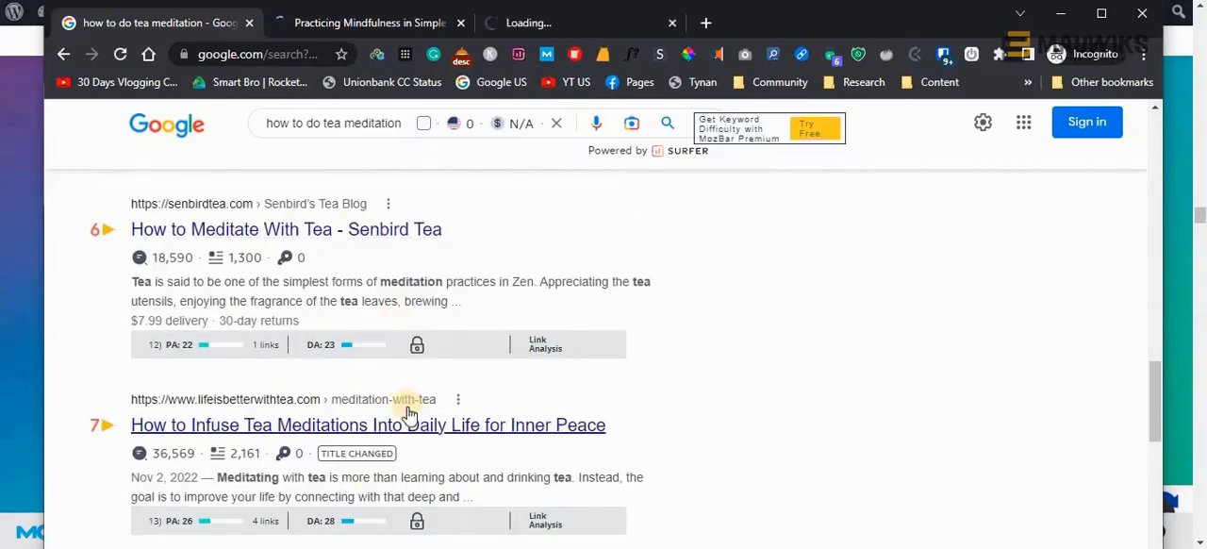
{"action": "scroll", "coordinate": [405, 412], "scroll_direction": "down", "scroll_amount": 1}
{"action": "scroll", "coordinate": [409, 415], "scroll_direction": "down", "scroll_amount": 1}
{"action": "right_click", "coordinate": [422, 335]}
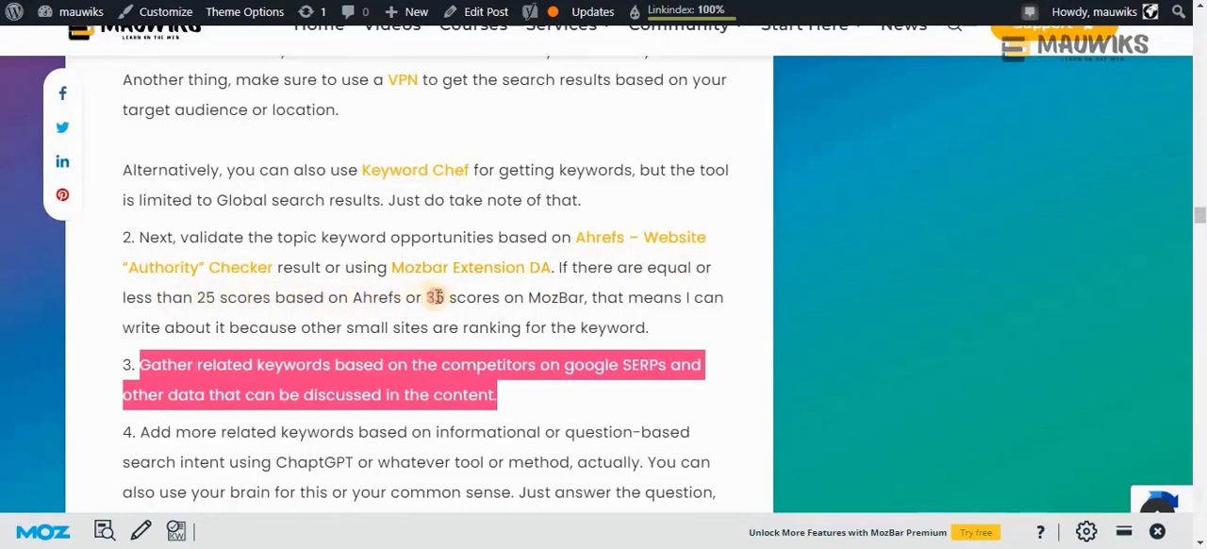
Highlight the "35 scores on MozBar" criterion in the blog guide, clear the highlight and return to the search results
{"action": "left_click_drag", "start_coordinate": [426, 297], "coordinate": [583, 297]}
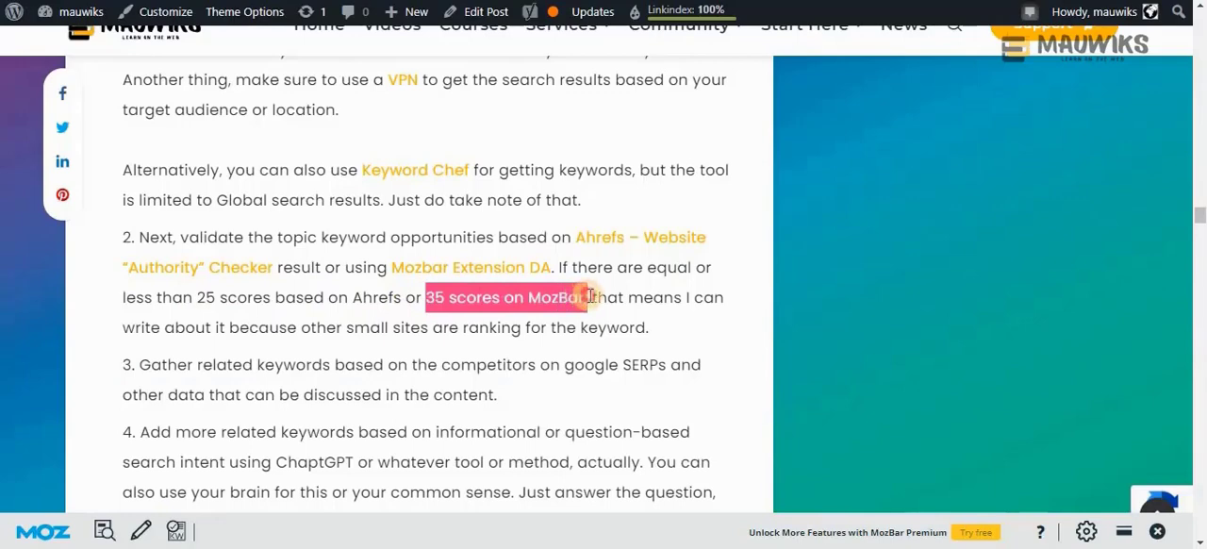
{"action": "left_click", "coordinate": [630, 287]}
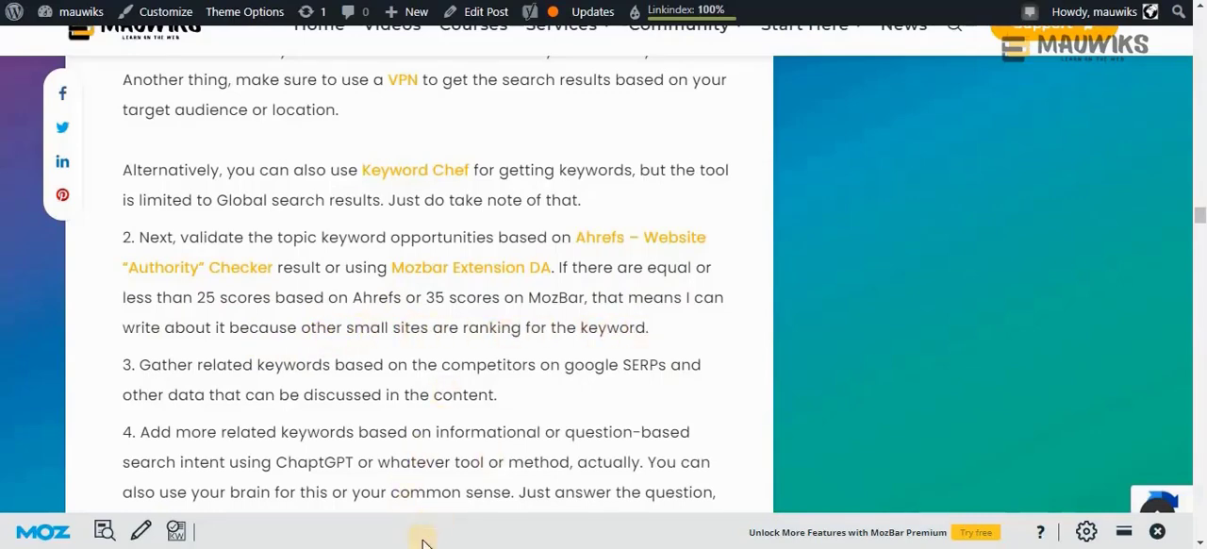
{"action": "left_click", "coordinate": [536, 500]}
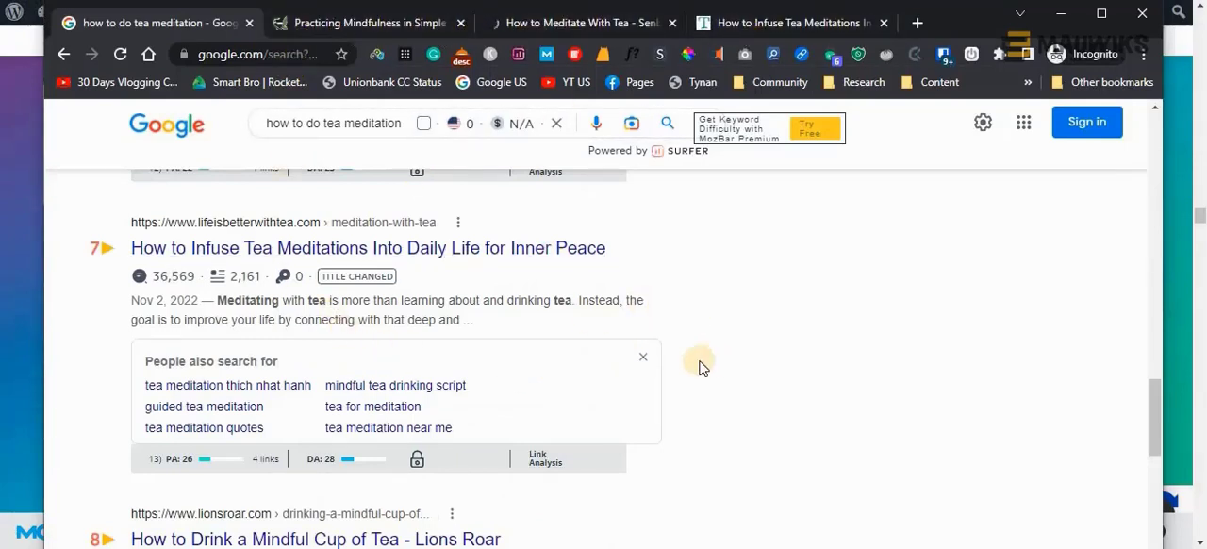
Check the remaining search results below the seventh one for further low-authority competitors
{"action": "scroll", "coordinate": [318, 459], "scroll_direction": "down", "scroll_amount": 2}
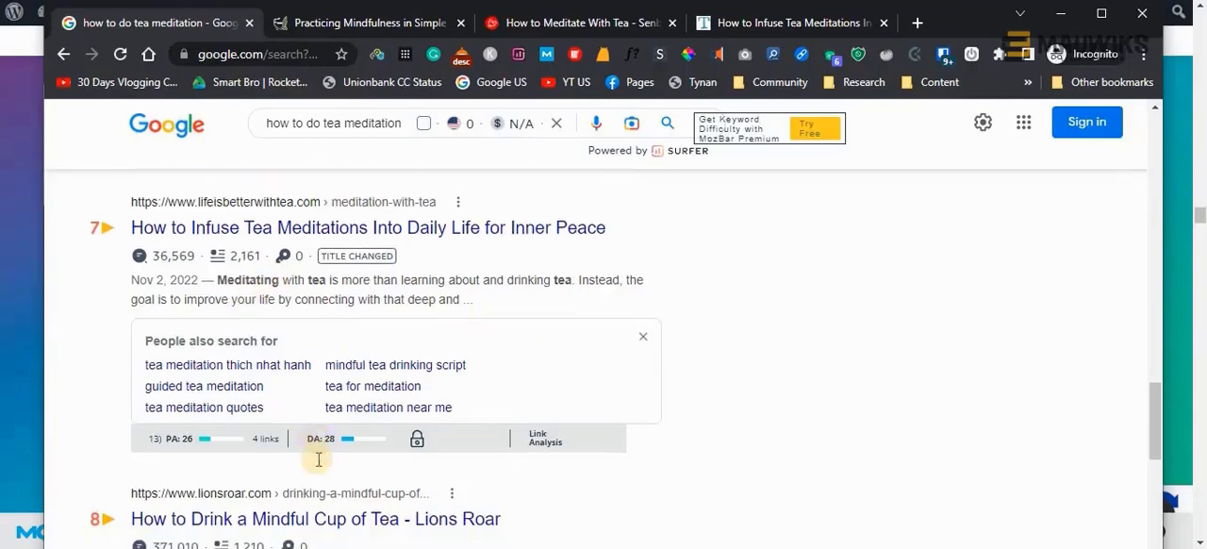
{"action": "scroll", "coordinate": [318, 465], "scroll_direction": "down", "scroll_amount": 4}
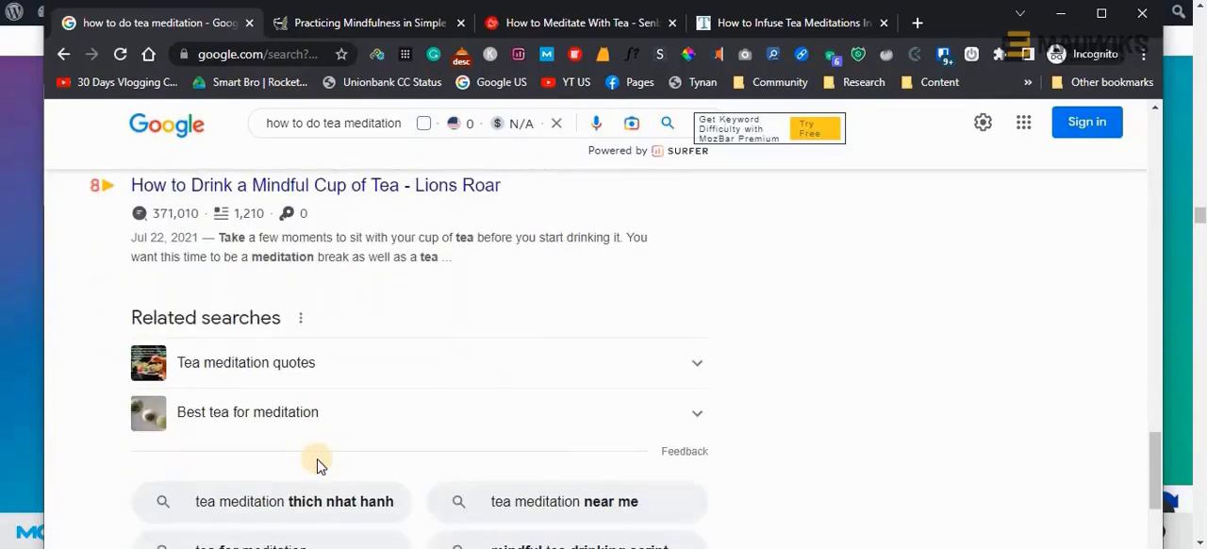
{"action": "scroll", "coordinate": [317, 465], "scroll_direction": "down", "scroll_amount": 3}
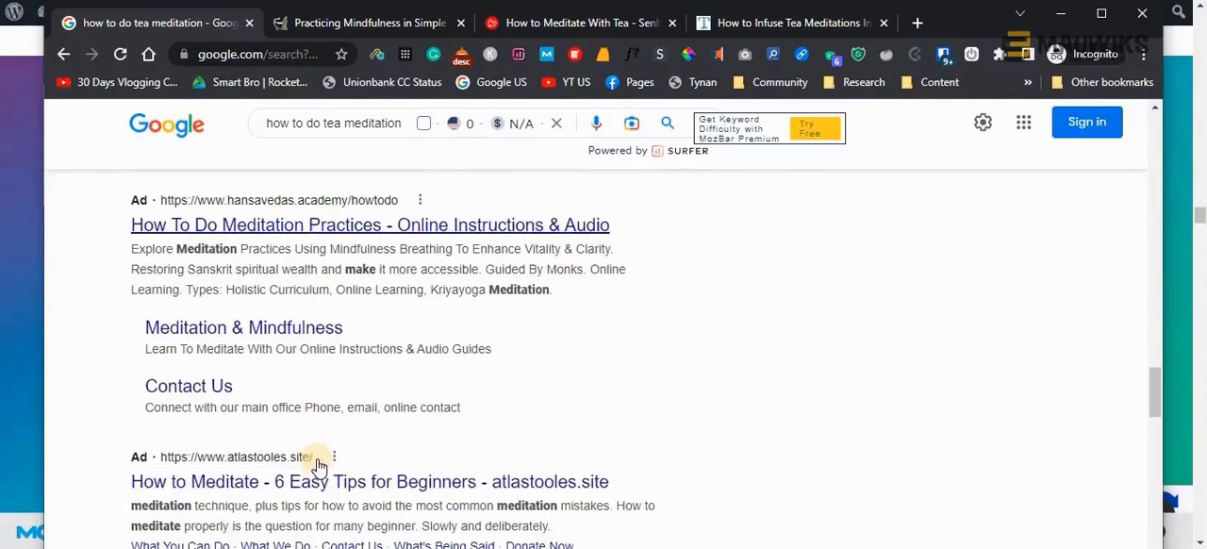
{"action": "scroll", "coordinate": [317, 465], "scroll_direction": "down", "scroll_amount": 8}
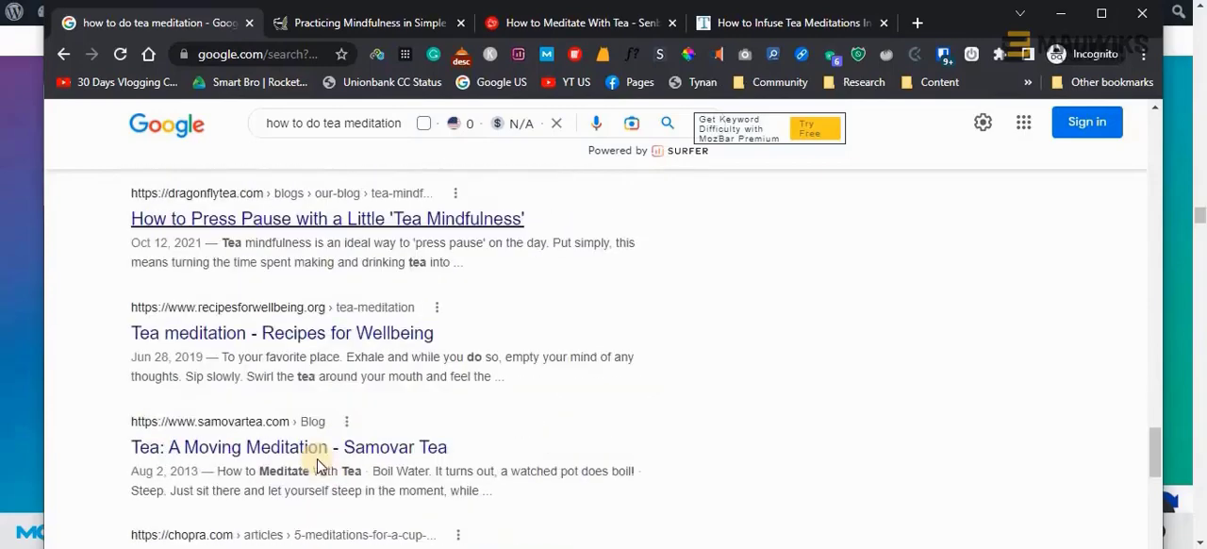
{"action": "scroll", "coordinate": [317, 465], "scroll_direction": "up", "scroll_amount": 9}
{"action": "scroll", "coordinate": [317, 464], "scroll_direction": "up", "scroll_amount": 8}
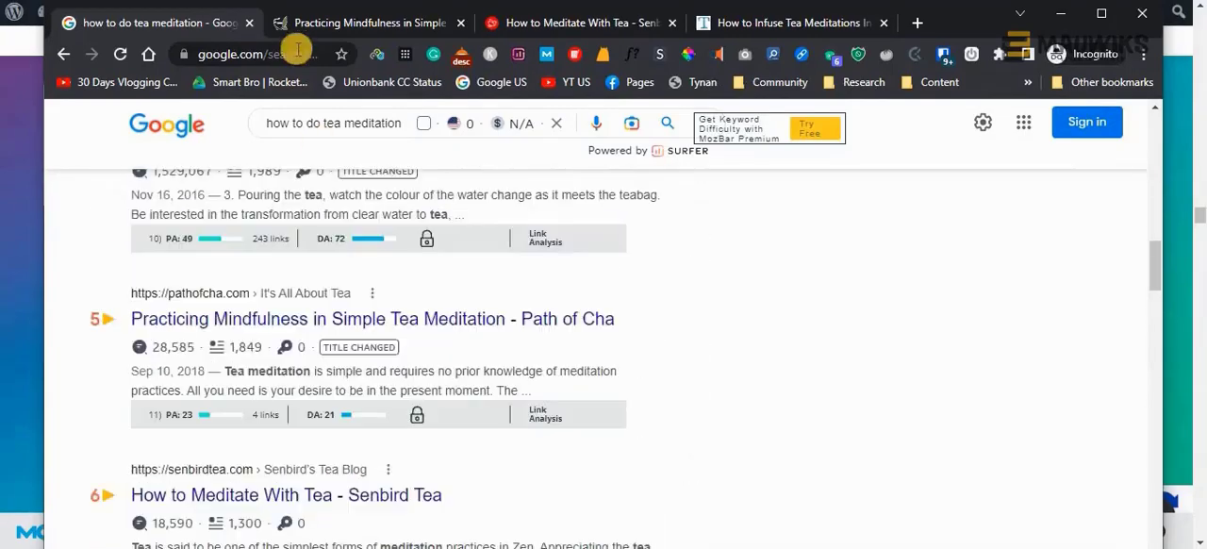
Open the Path of Cha article and examine its title, sections and subheadings for related keywords
{"action": "left_click", "coordinate": [301, 29]}
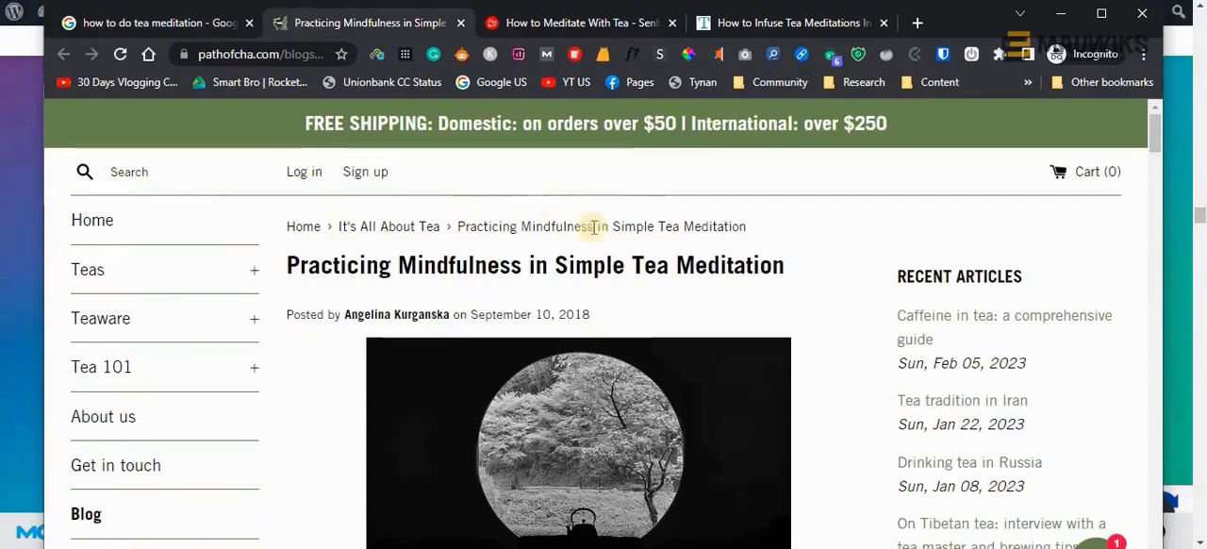
{"action": "scroll", "coordinate": [501, 253], "scroll_direction": "down", "scroll_amount": 2}
{"action": "scroll", "coordinate": [501, 253], "scroll_direction": "up", "scroll_amount": 2}
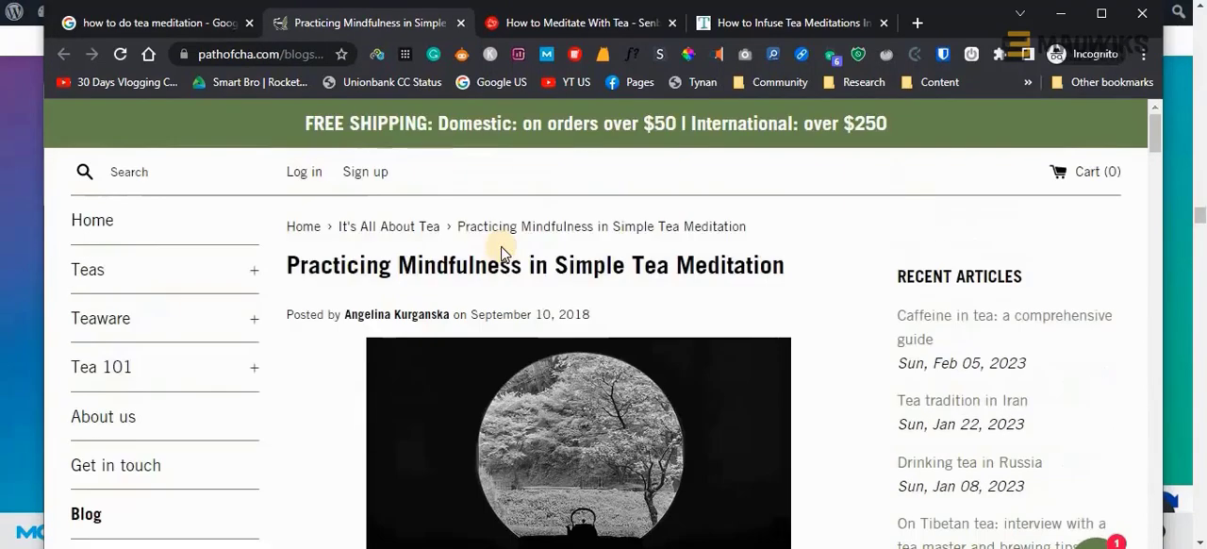
{"action": "scroll", "coordinate": [502, 253], "scroll_direction": "down", "scroll_amount": 2}
{"action": "scroll", "coordinate": [503, 253], "scroll_direction": "up", "scroll_amount": 2}
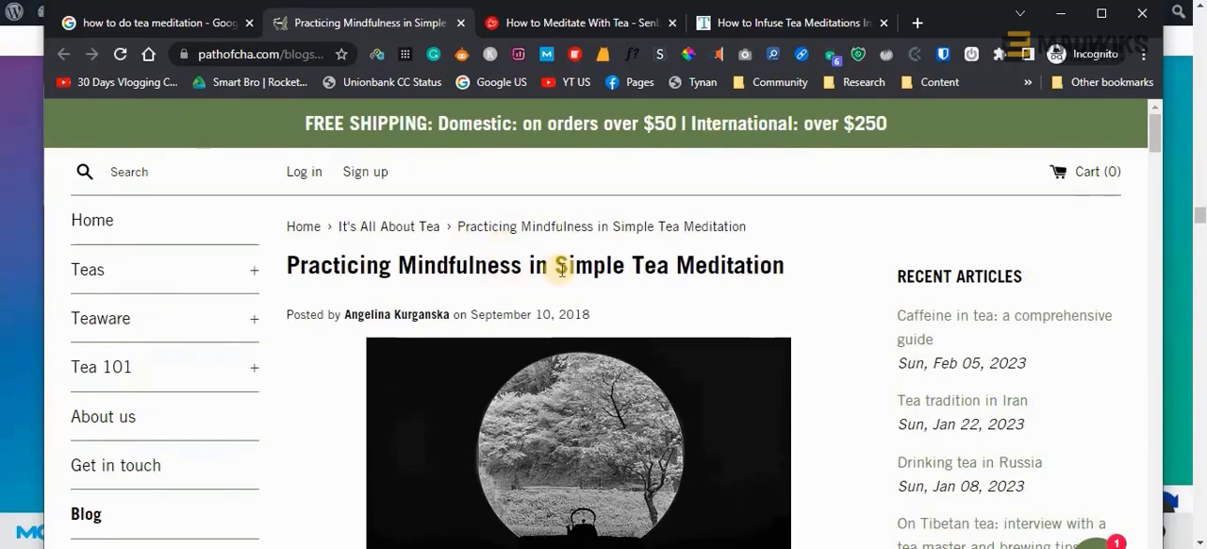
{"action": "scroll", "coordinate": [489, 293], "scroll_direction": "down", "scroll_amount": 2}
{"action": "scroll", "coordinate": [489, 293], "scroll_direction": "up", "scroll_amount": 2}
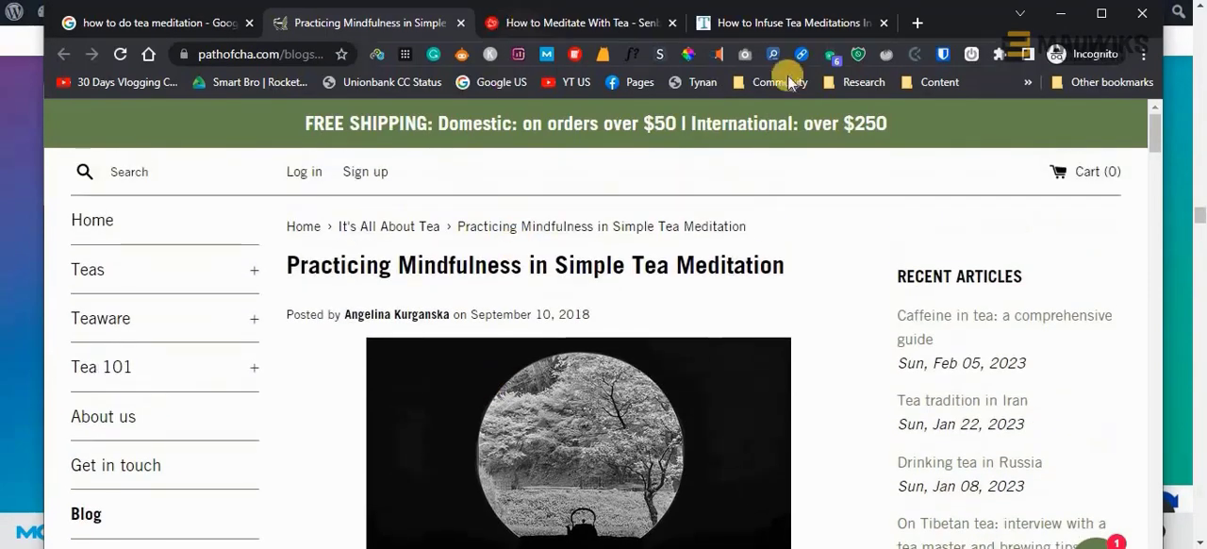
{"action": "scroll", "coordinate": [667, 338], "scroll_direction": "down", "scroll_amount": 8}
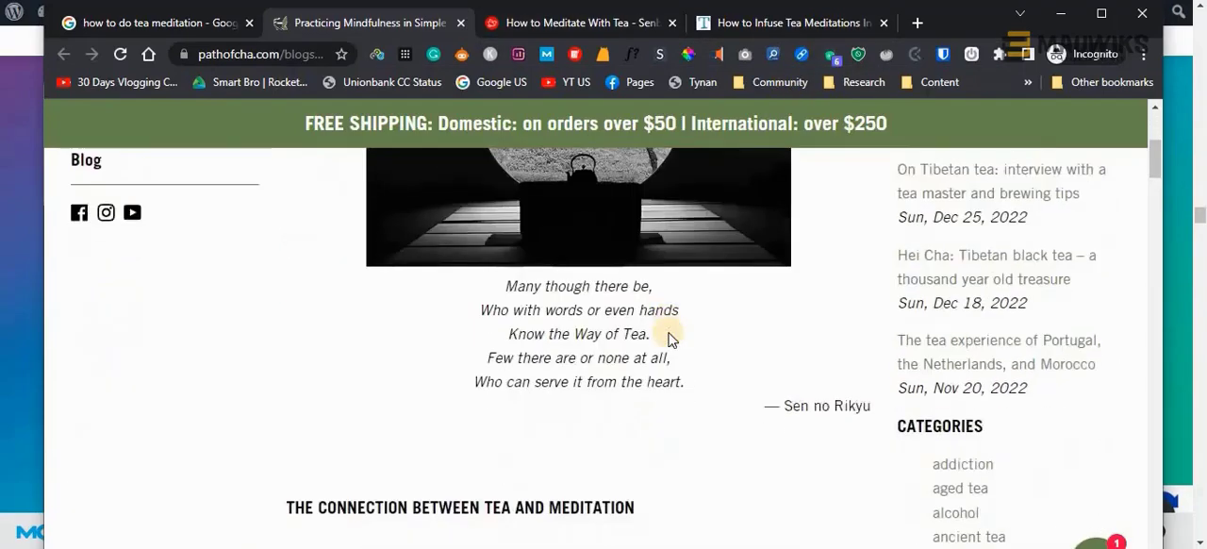
{"action": "scroll", "coordinate": [669, 331], "scroll_direction": "down", "scroll_amount": 4}
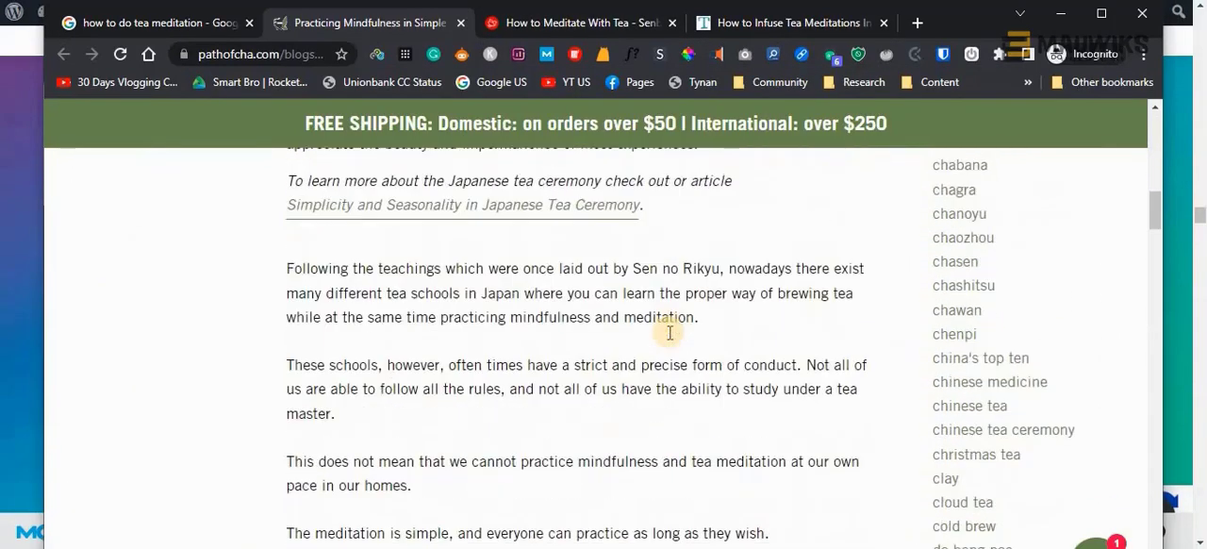
{"action": "scroll", "coordinate": [667, 337], "scroll_direction": "down", "scroll_amount": 3}
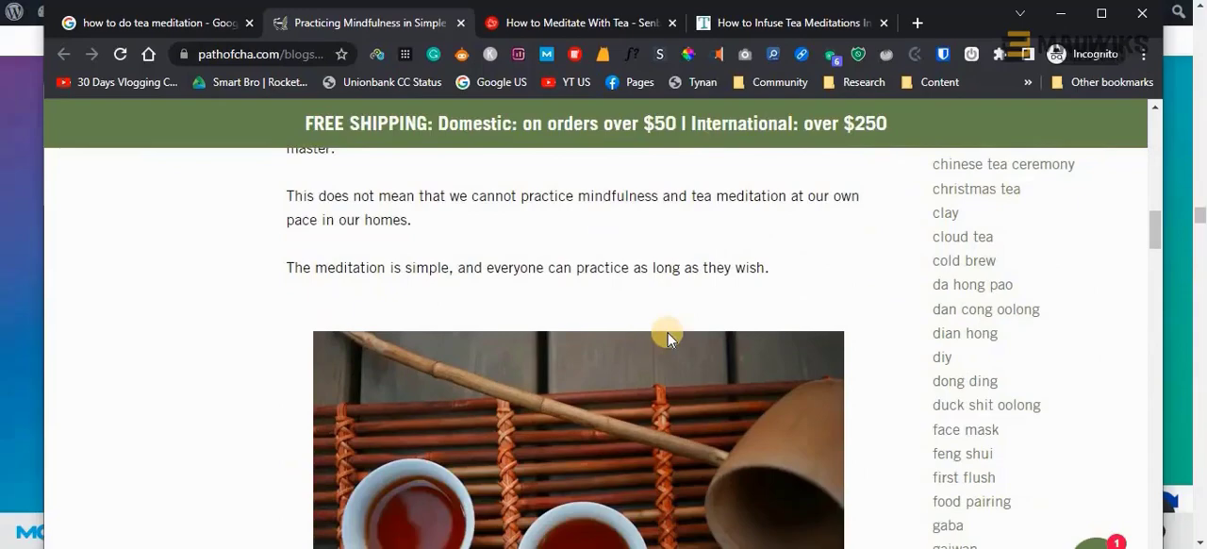
{"action": "scroll", "coordinate": [667, 337], "scroll_direction": "down", "scroll_amount": 6}
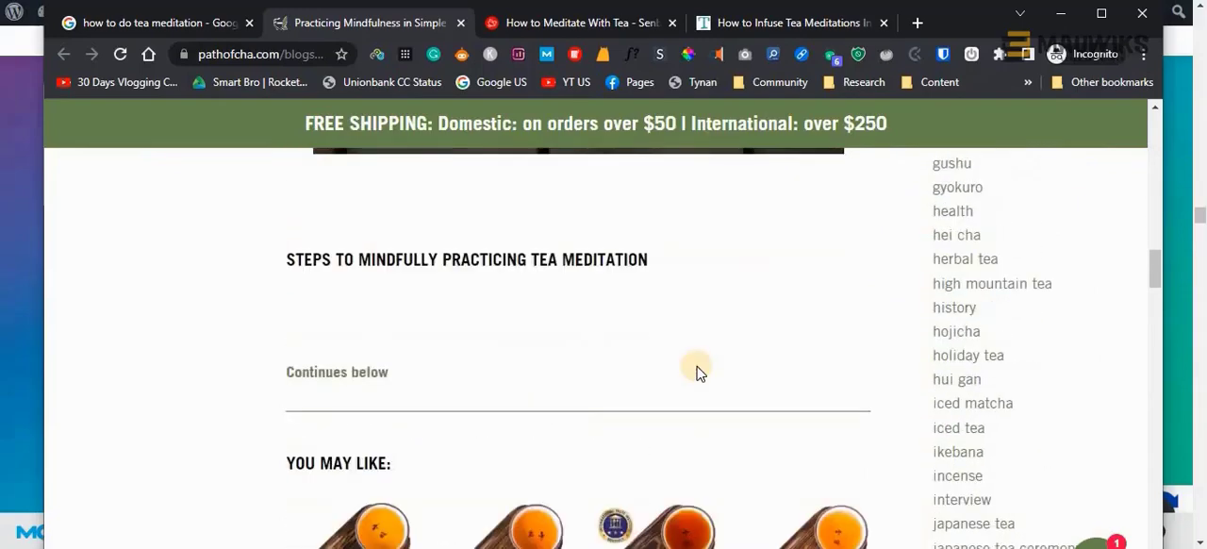
{"action": "scroll", "coordinate": [698, 372], "scroll_direction": "down", "scroll_amount": 1}
{"action": "scroll", "coordinate": [698, 372], "scroll_direction": "down", "scroll_amount": 3}
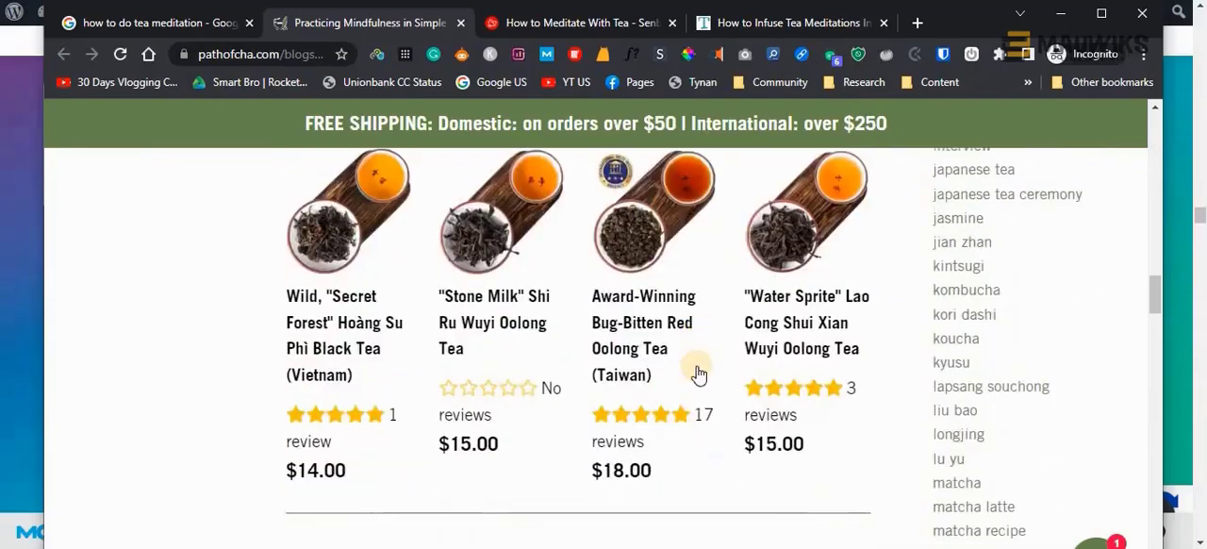
{"action": "scroll", "coordinate": [696, 372], "scroll_direction": "up", "scroll_amount": 3}
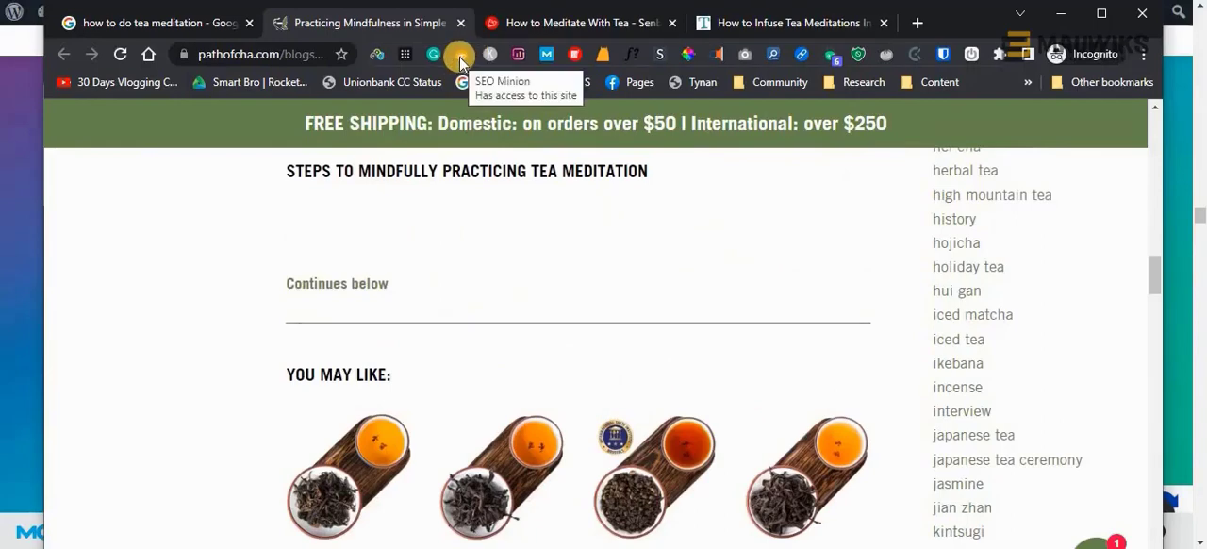
Run SEO Minion's Analyze On-Page SEO on the Path of Cha article and expand its headings list to show all headings
{"action": "left_click", "coordinate": [460, 56]}
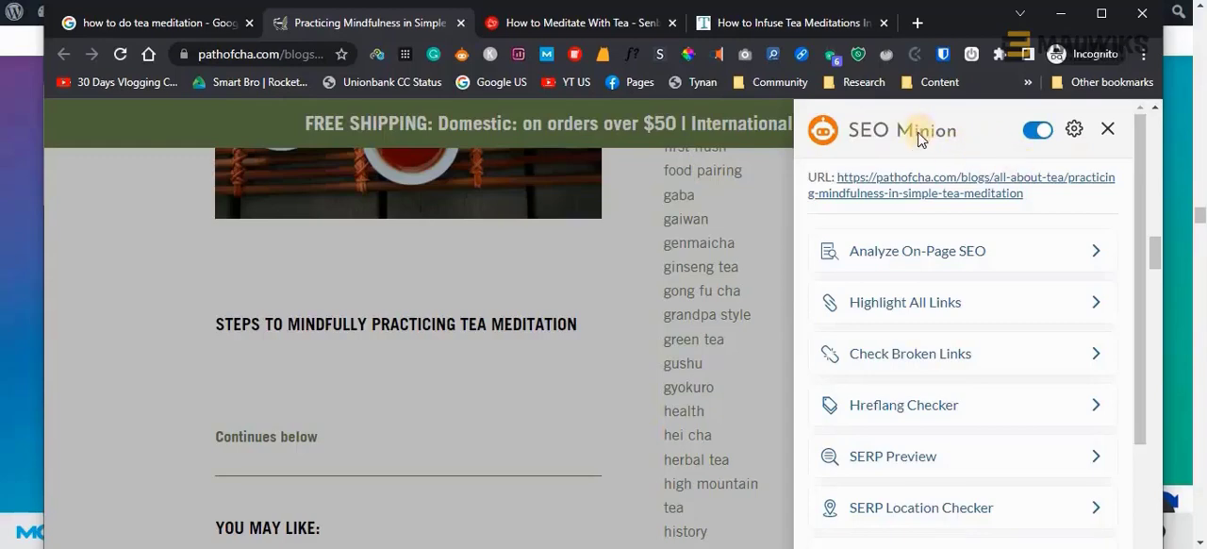
{"action": "left_click", "coordinate": [876, 260]}
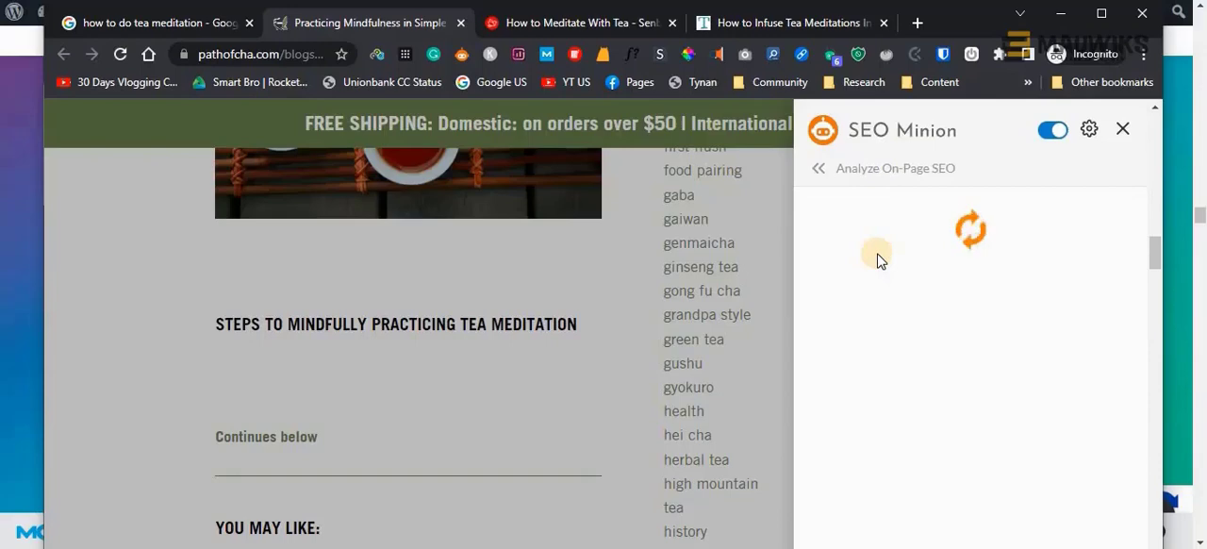
{"action": "scroll", "coordinate": [862, 325], "scroll_direction": "down", "scroll_amount": 4}
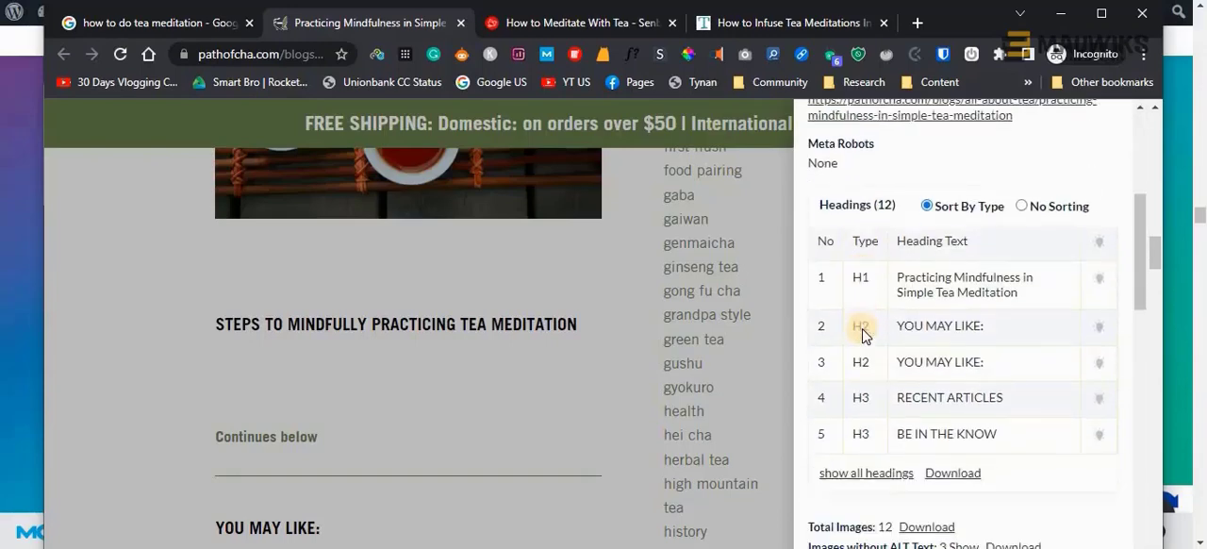
{"action": "scroll", "coordinate": [862, 332], "scroll_direction": "down", "scroll_amount": 2}
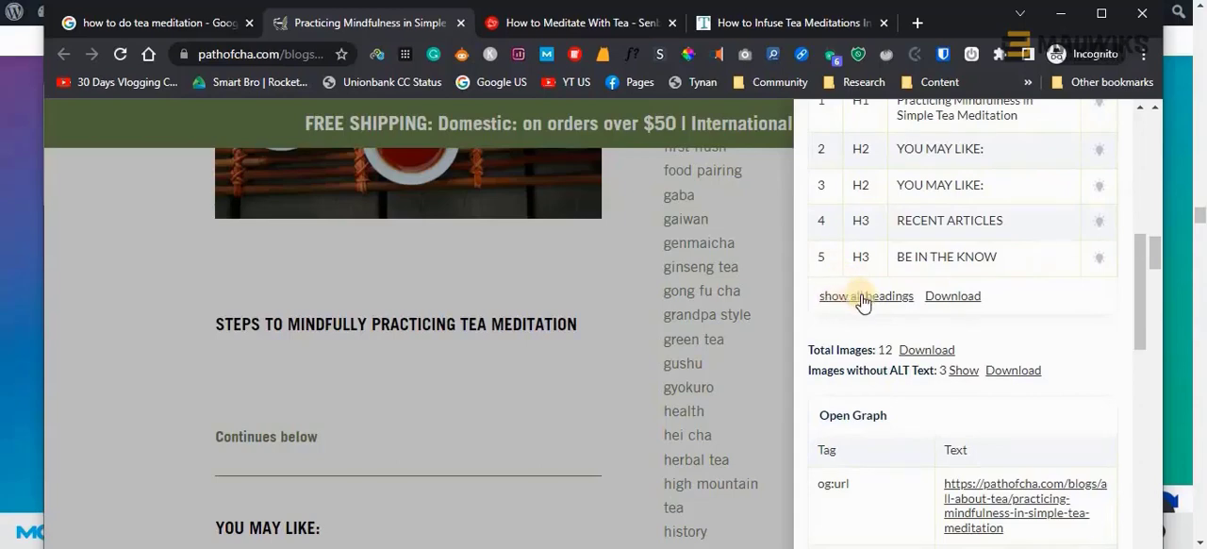
{"action": "left_click", "coordinate": [859, 297]}
Review the full list of the article's headings and change its order to No Sorting
{"action": "scroll", "coordinate": [884, 337], "scroll_direction": "down", "scroll_amount": 3}
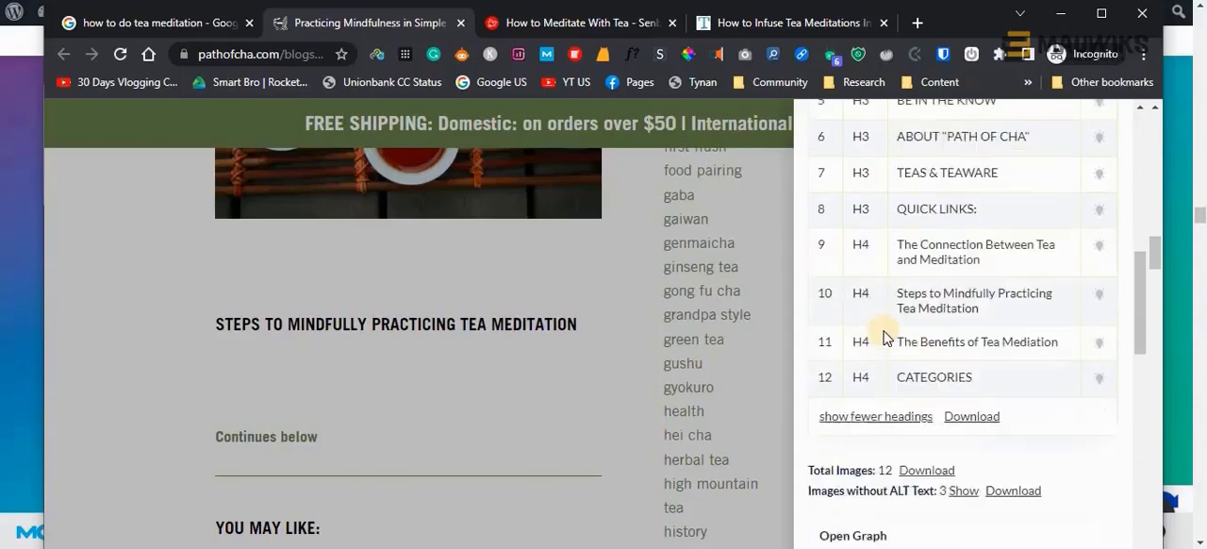
{"action": "scroll", "coordinate": [884, 337], "scroll_direction": "up", "scroll_amount": 1}
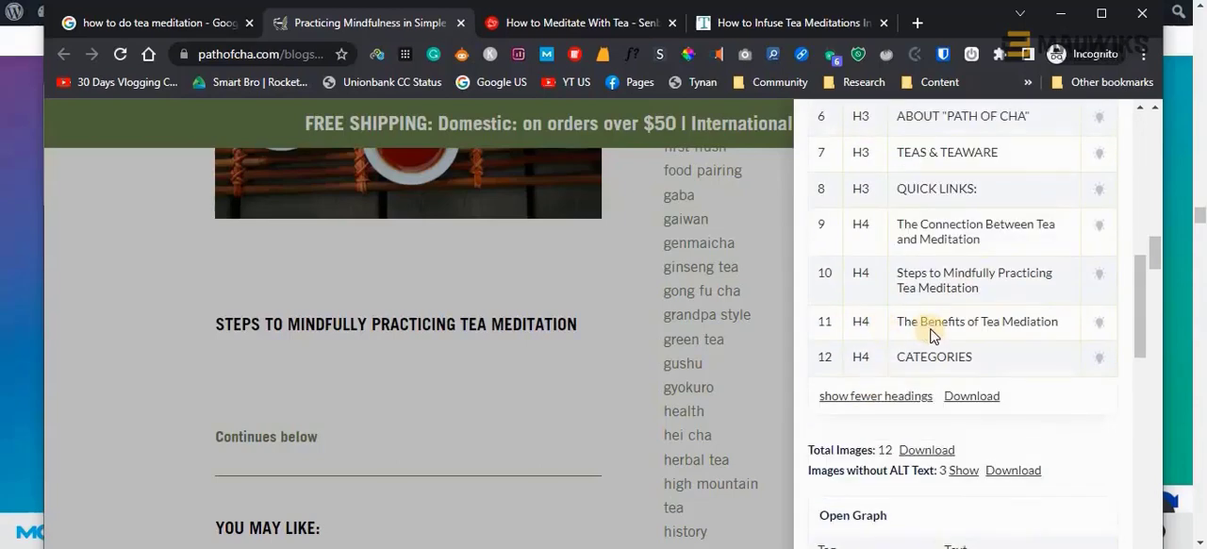
{"action": "scroll", "coordinate": [933, 320], "scroll_direction": "up", "scroll_amount": 1}
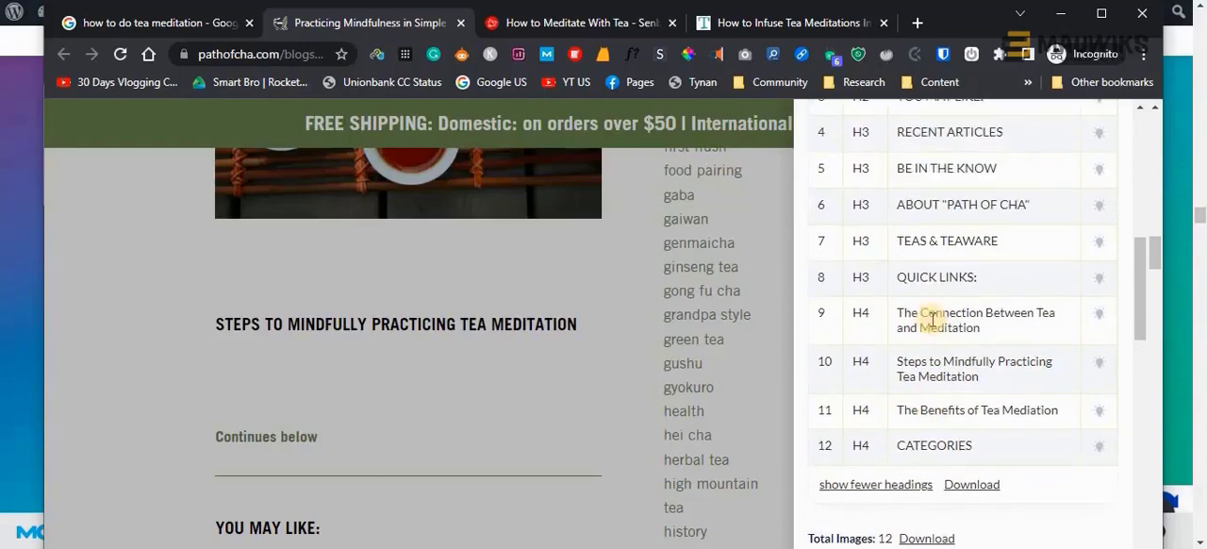
{"action": "scroll", "coordinate": [933, 325], "scroll_direction": "up", "scroll_amount": 1}
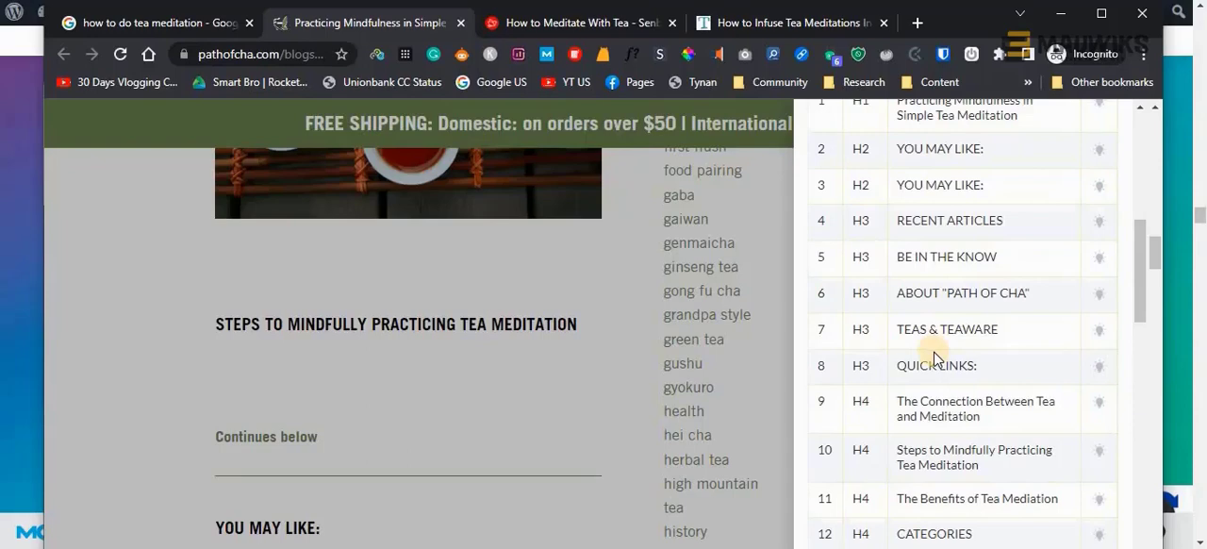
{"action": "scroll", "coordinate": [936, 359], "scroll_direction": "up", "scroll_amount": 1}
{"action": "scroll", "coordinate": [936, 357], "scroll_direction": "up", "scroll_amount": 1}
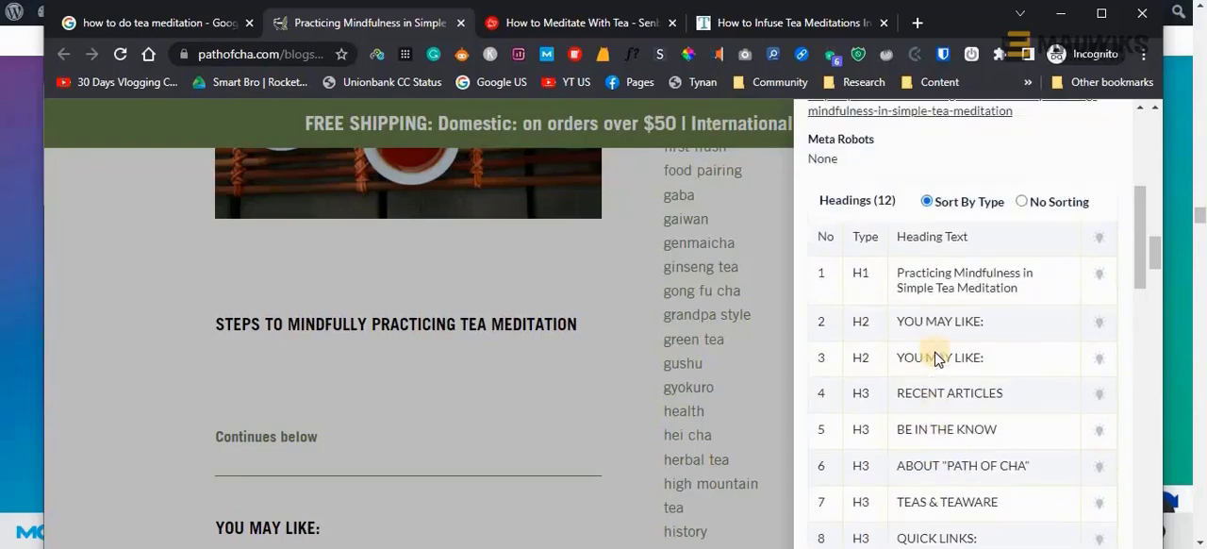
{"action": "left_click", "coordinate": [1022, 205]}
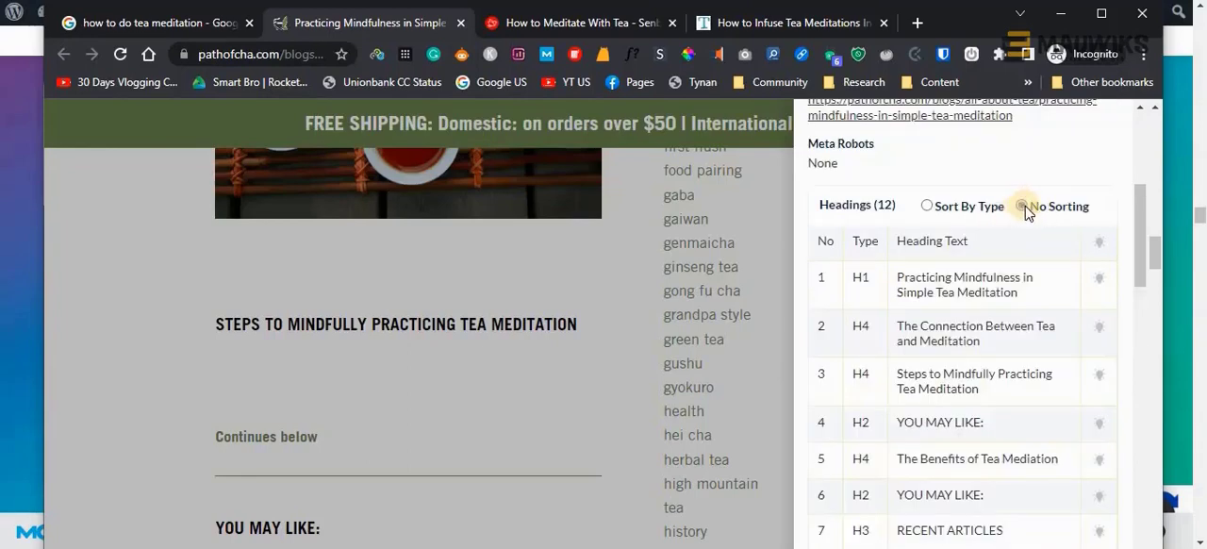
{"action": "scroll", "coordinate": [934, 273], "scroll_direction": "down", "scroll_amount": 1}
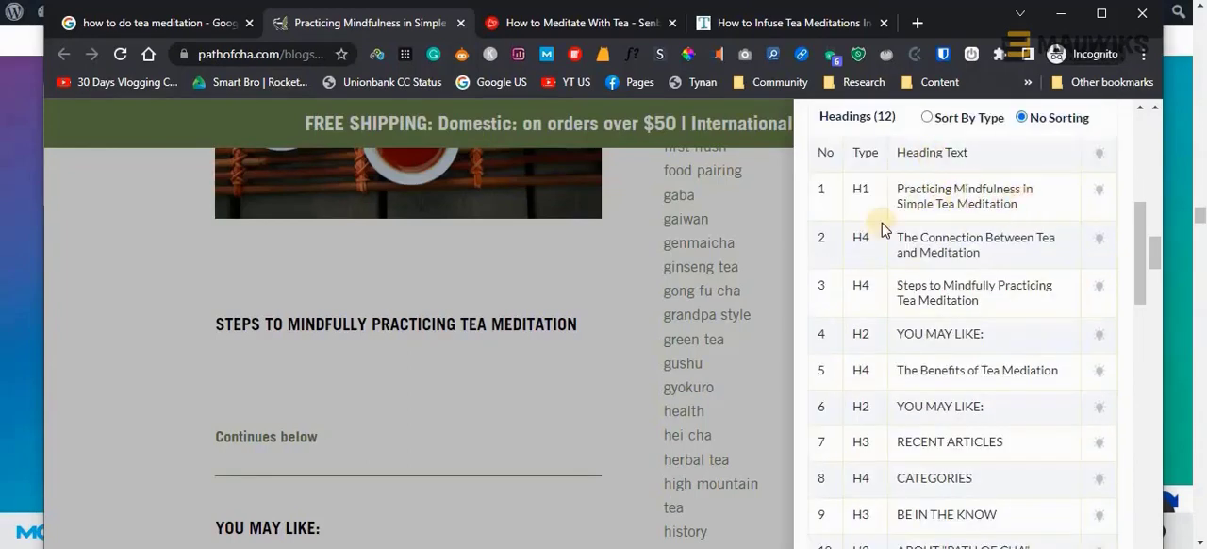
Clear the page highlight on the H1 title and leave the H4 heading "The Connection Between Tea and Meditation" highlighted
{"action": "scroll", "coordinate": [488, 333], "scroll_direction": "up", "scroll_amount": 6}
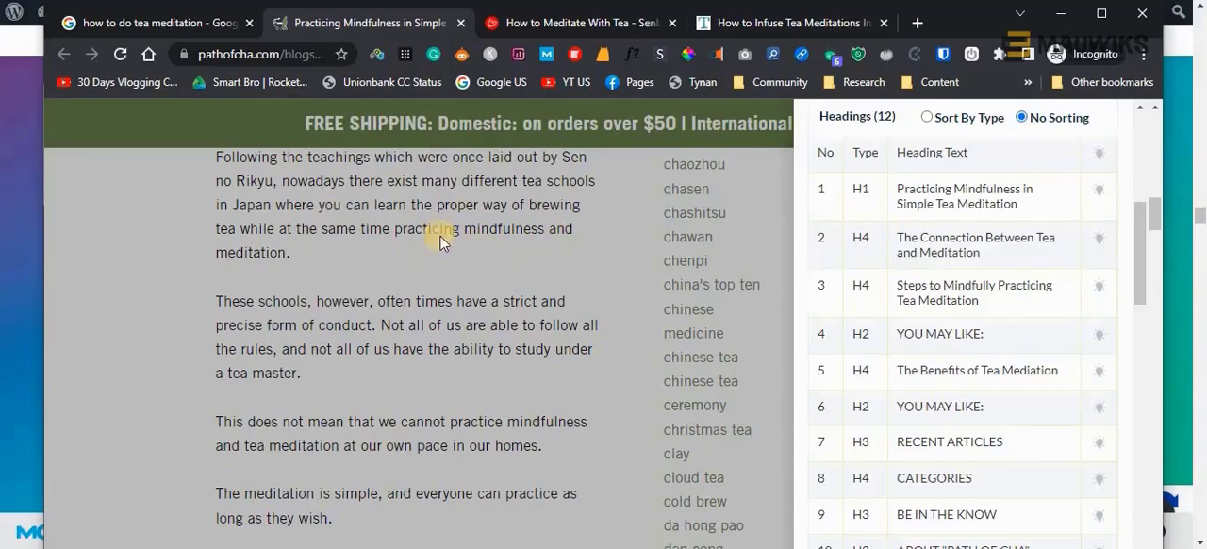
{"action": "left_click", "coordinate": [1098, 188]}
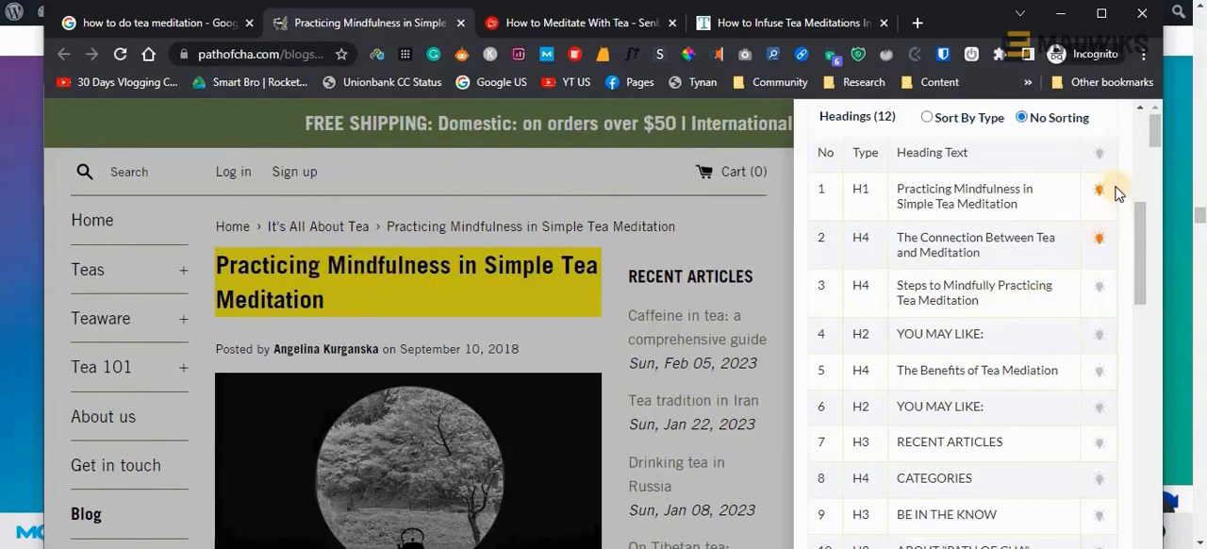
{"action": "left_click", "coordinate": [1098, 191]}
{"action": "left_click", "coordinate": [1099, 242]}
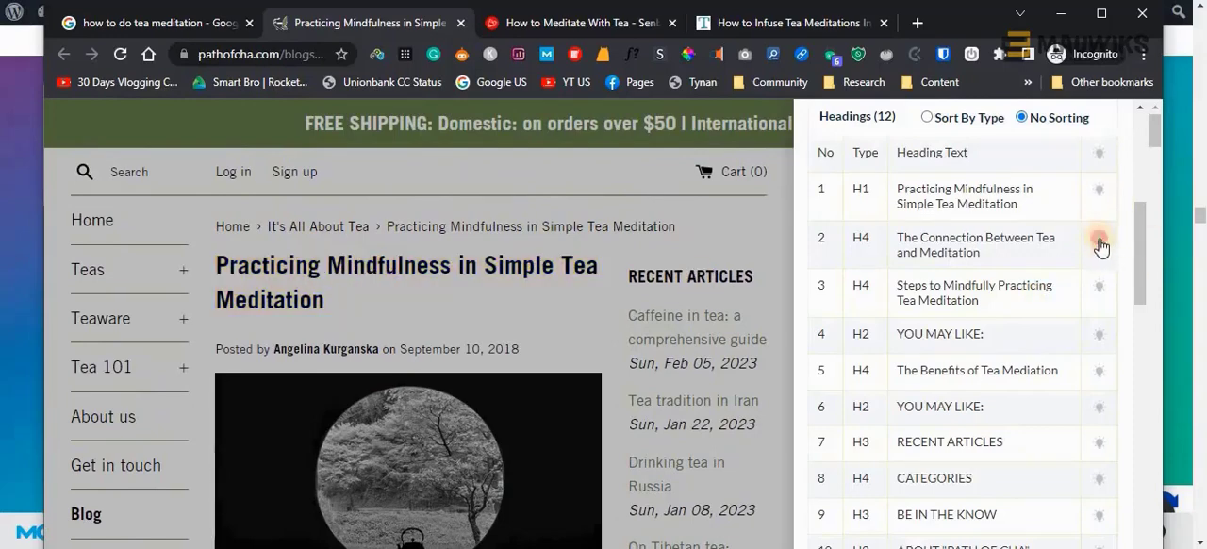
Read through the article down to the footer and back to its tea meditation benefits section, comparing it with the headings list
{"action": "scroll", "coordinate": [636, 403], "scroll_direction": "down", "scroll_amount": 10}
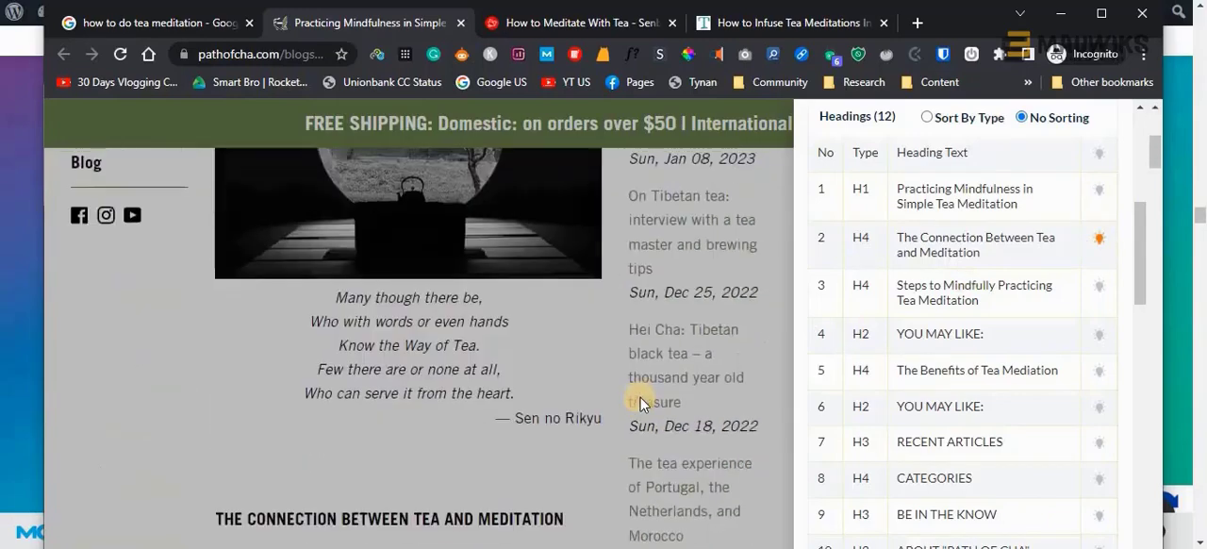
{"action": "scroll", "coordinate": [636, 404], "scroll_direction": "down", "scroll_amount": 10}
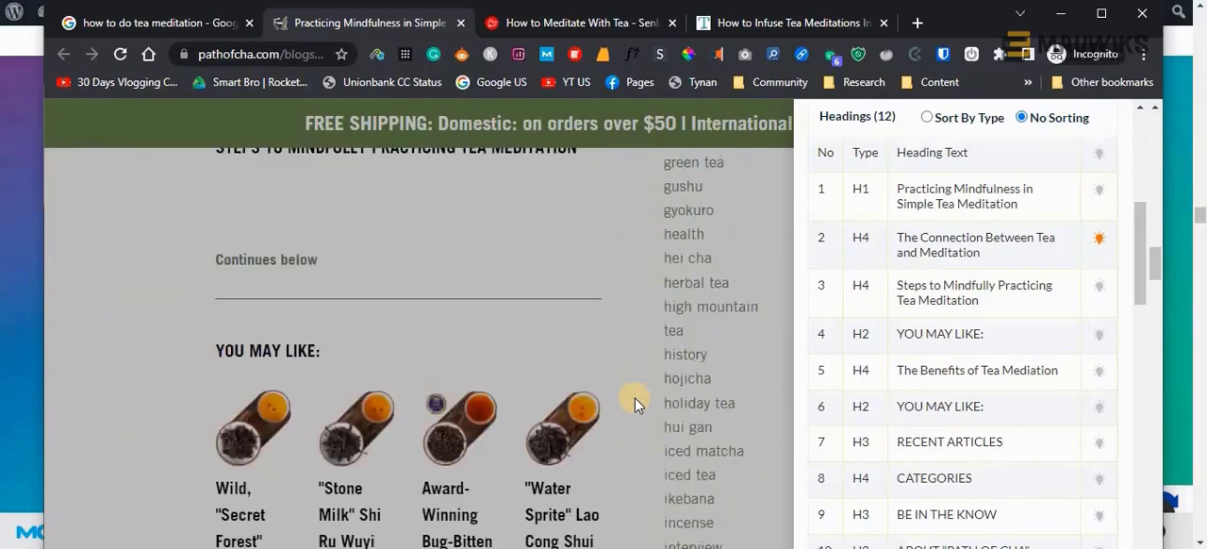
{"action": "scroll", "coordinate": [635, 404], "scroll_direction": "down", "scroll_amount": 10}
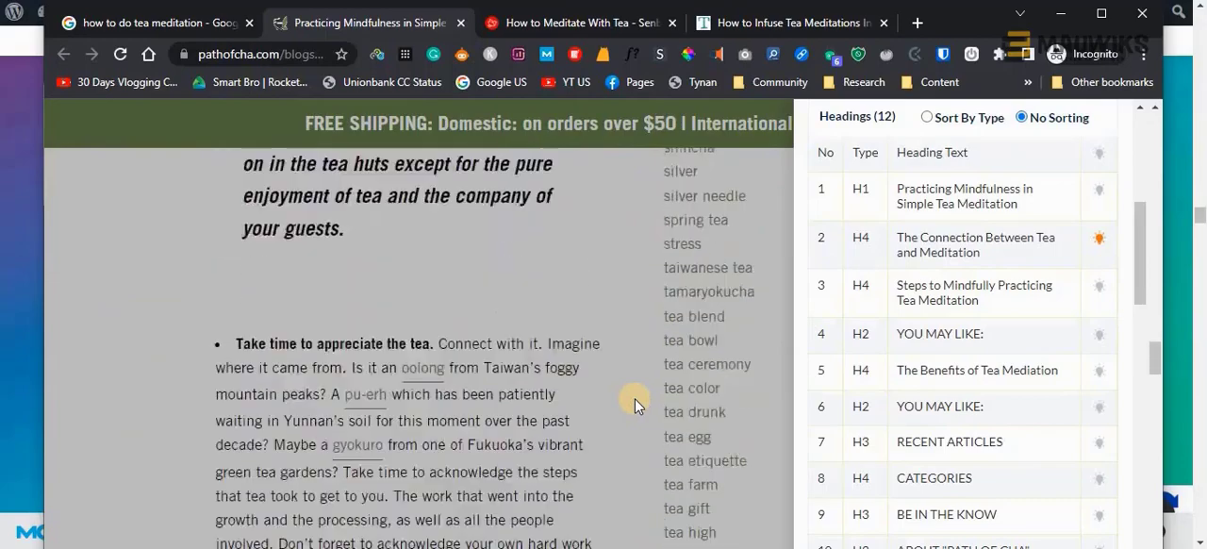
{"action": "scroll", "coordinate": [633, 403], "scroll_direction": "down", "scroll_amount": 10}
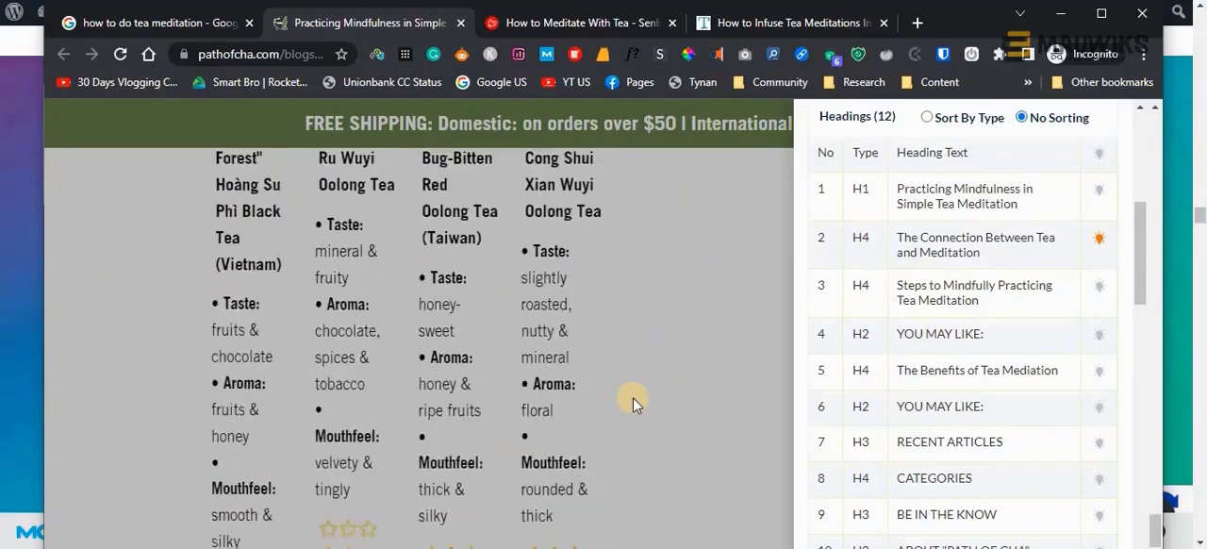
{"action": "scroll", "coordinate": [633, 397], "scroll_direction": "down", "scroll_amount": 3}
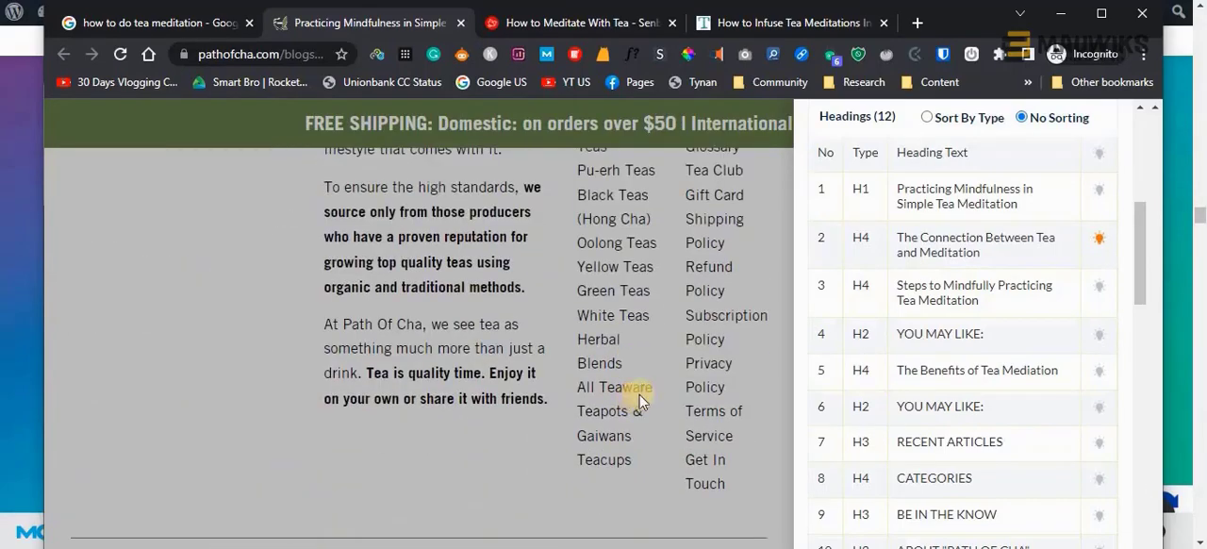
{"action": "scroll", "coordinate": [666, 384], "scroll_direction": "up", "scroll_amount": 15}
{"action": "scroll", "coordinate": [670, 384], "scroll_direction": "up", "scroll_amount": 15}
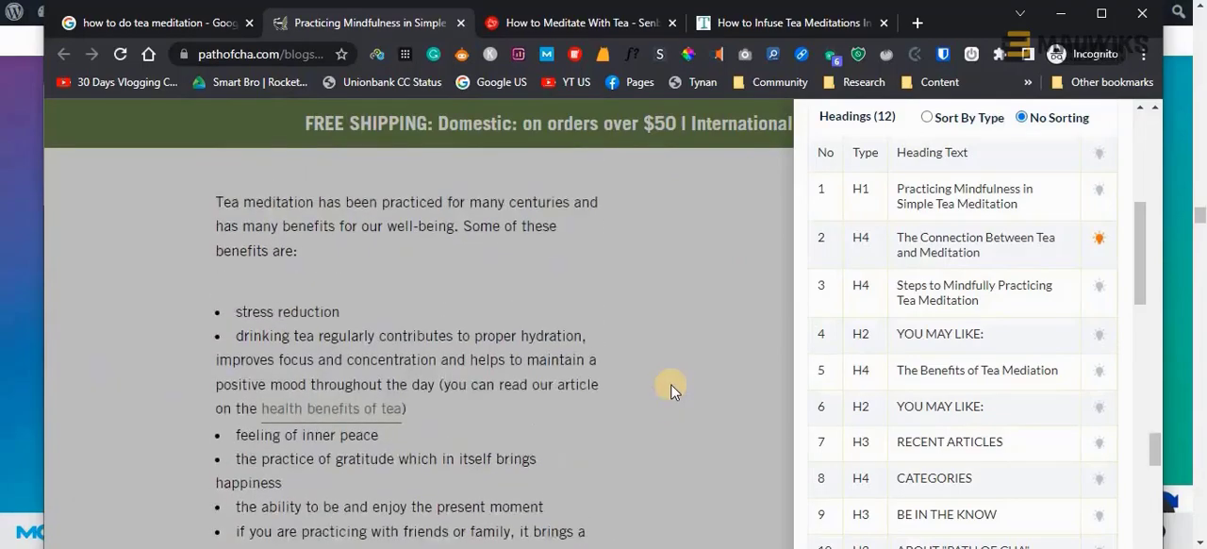
Compare the article's sections, from the benefits list back up to the title, with the entries in the SEO Minion headings list
{"action": "scroll", "coordinate": [671, 383], "scroll_direction": "up", "scroll_amount": 15}
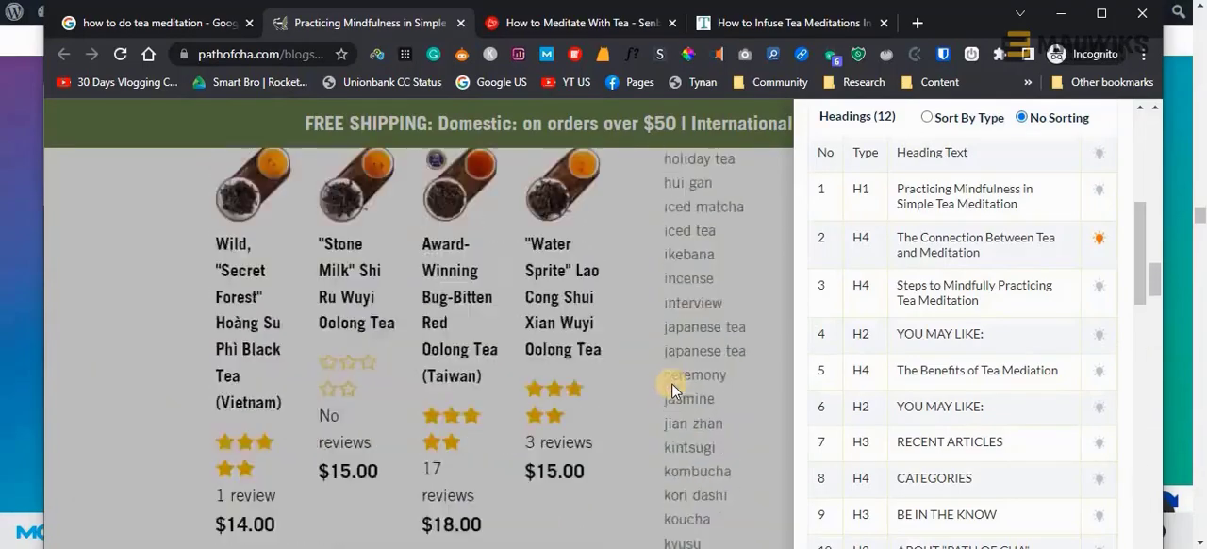
{"action": "scroll", "coordinate": [673, 382], "scroll_direction": "up", "scroll_amount": 10}
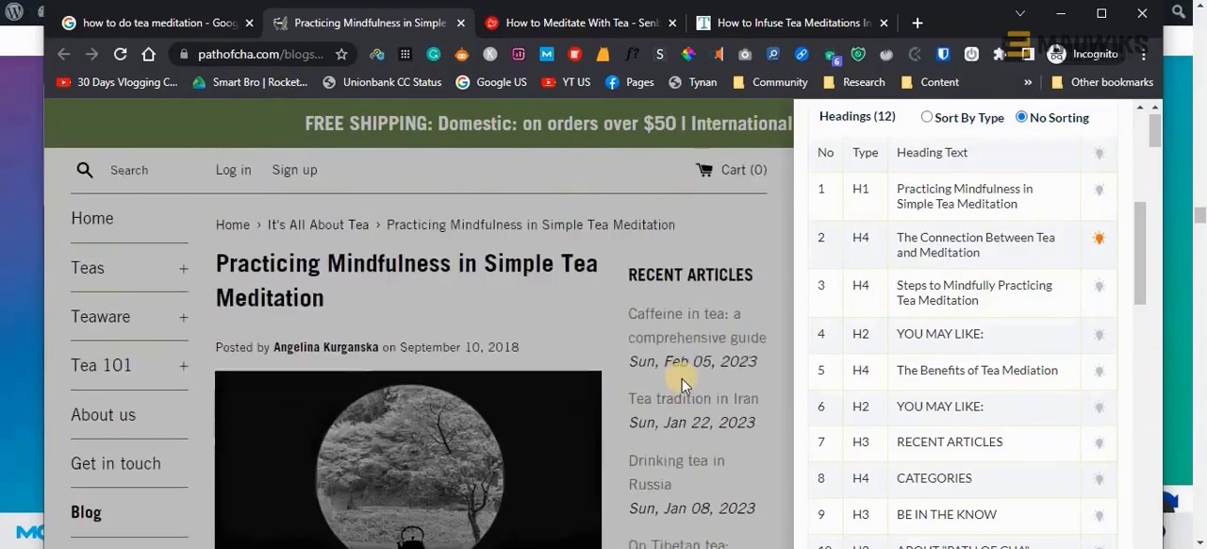
{"action": "scroll", "coordinate": [709, 454], "scroll_direction": "down", "scroll_amount": 5}
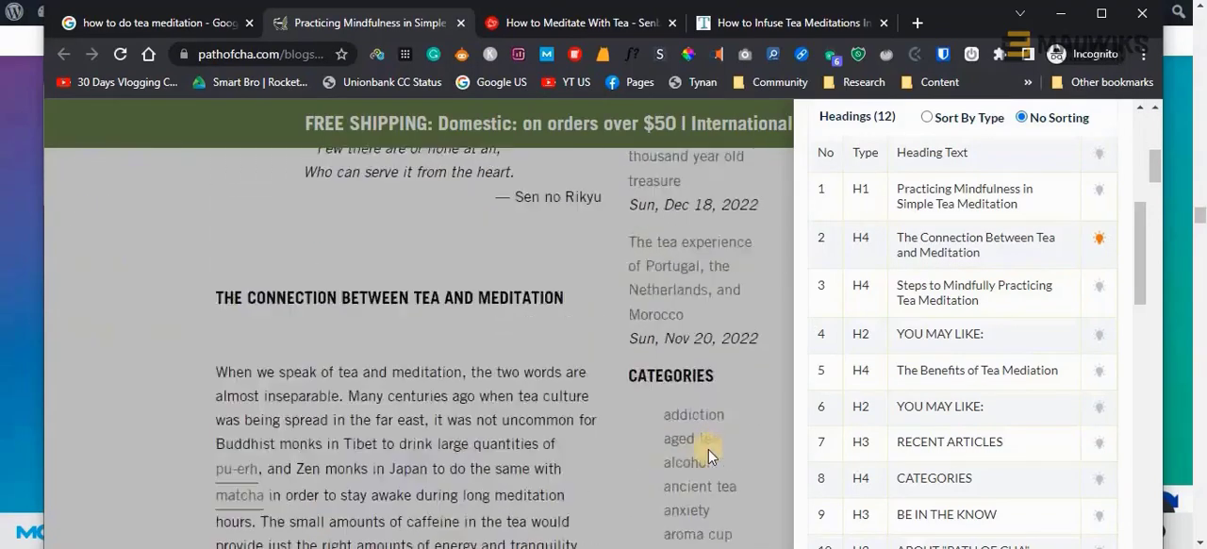
{"action": "scroll", "coordinate": [710, 453], "scroll_direction": "up", "scroll_amount": 5}
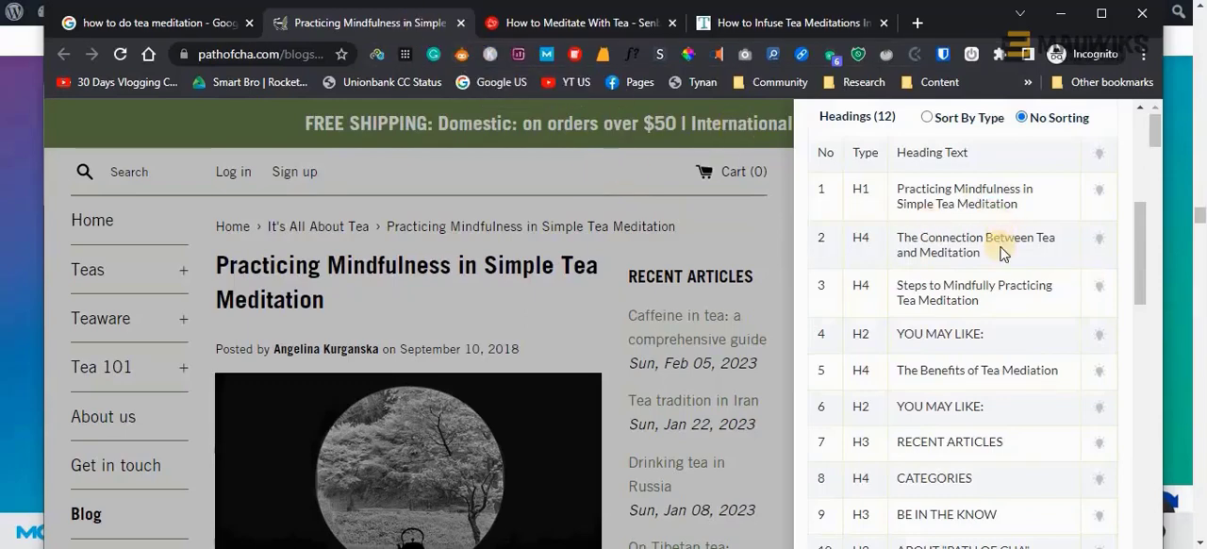
{"action": "scroll", "coordinate": [984, 432], "scroll_direction": "down", "scroll_amount": 1}
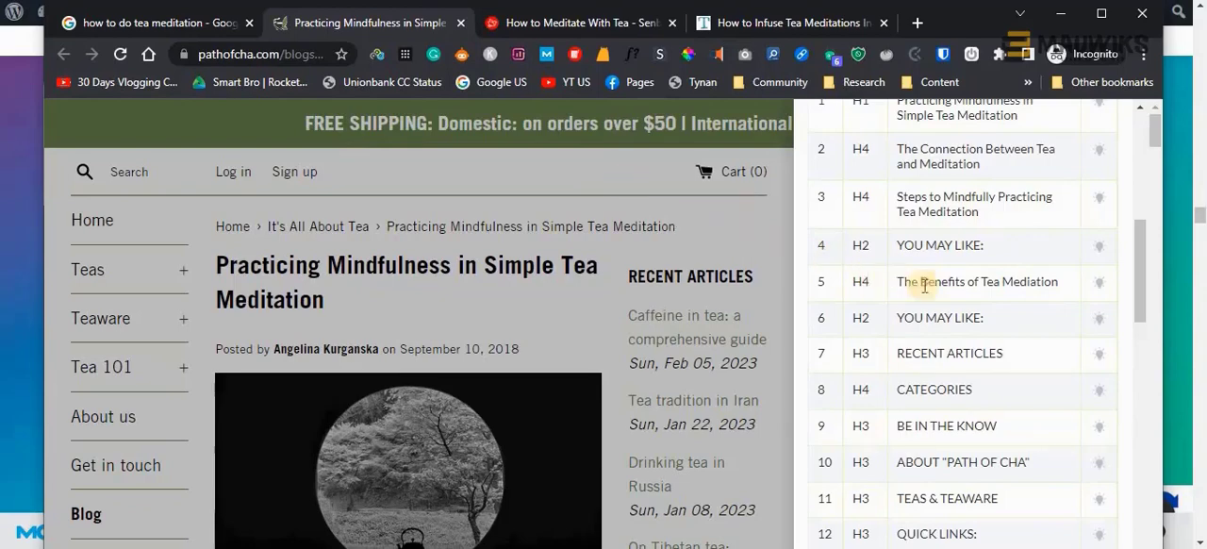
{"action": "scroll", "coordinate": [839, 288], "scroll_direction": "up", "scroll_amount": 5}
{"action": "scroll", "coordinate": [886, 375], "scroll_direction": "down", "scroll_amount": 2}
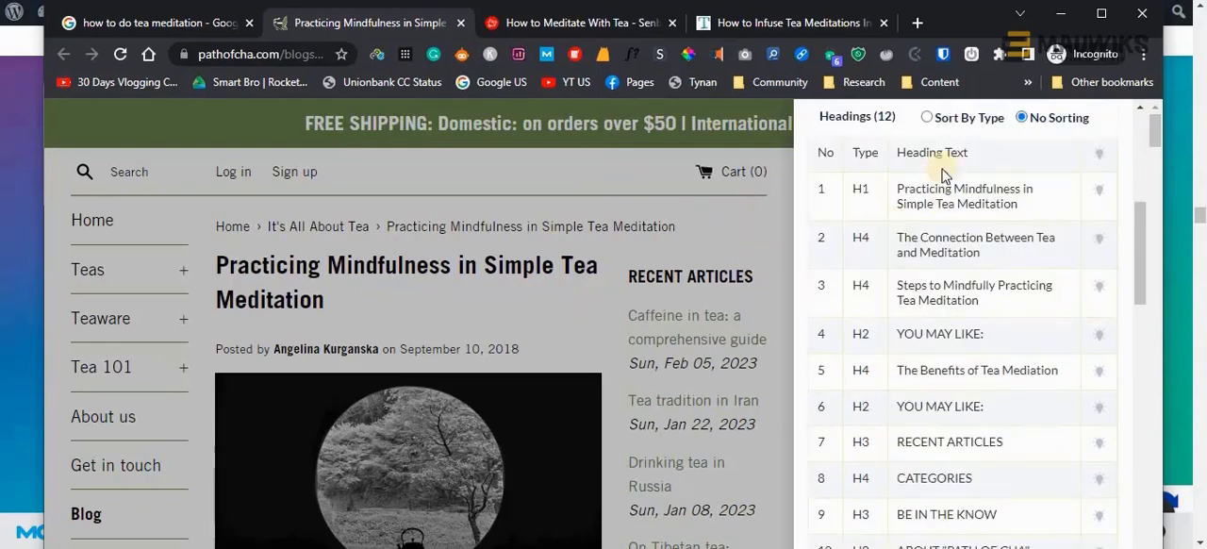
Close the SEO Minion analysis and select the article's title "Practicing Mindfulness in Simple Tea Meditation" for copying
{"action": "left_click", "coordinate": [464, 55]}
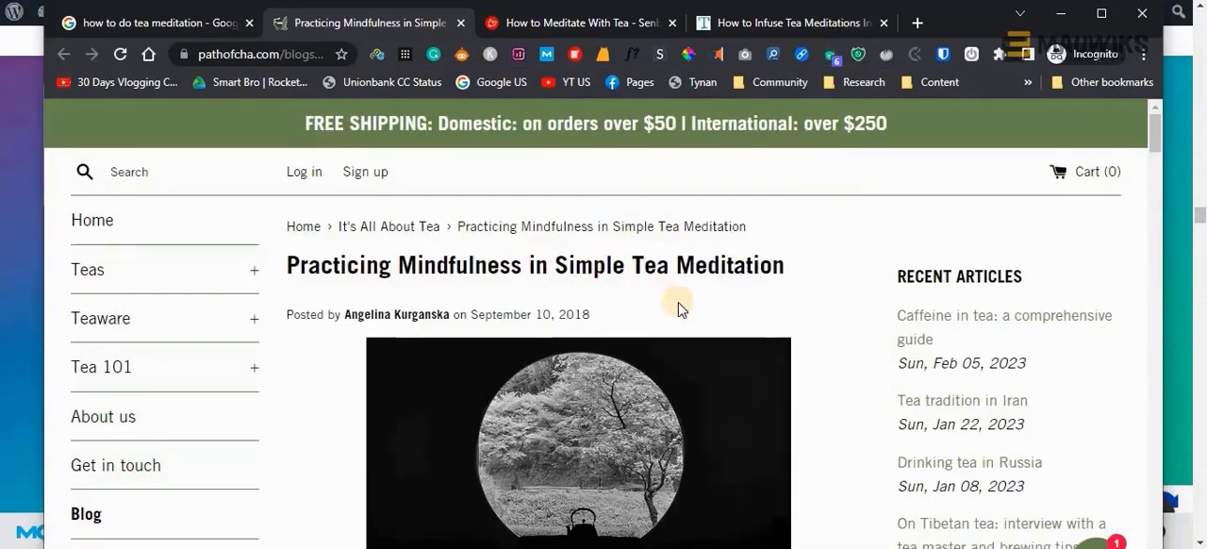
{"action": "scroll", "coordinate": [679, 309], "scroll_direction": "down", "scroll_amount": 2}
{"action": "scroll", "coordinate": [679, 309], "scroll_direction": "up", "scroll_amount": 2}
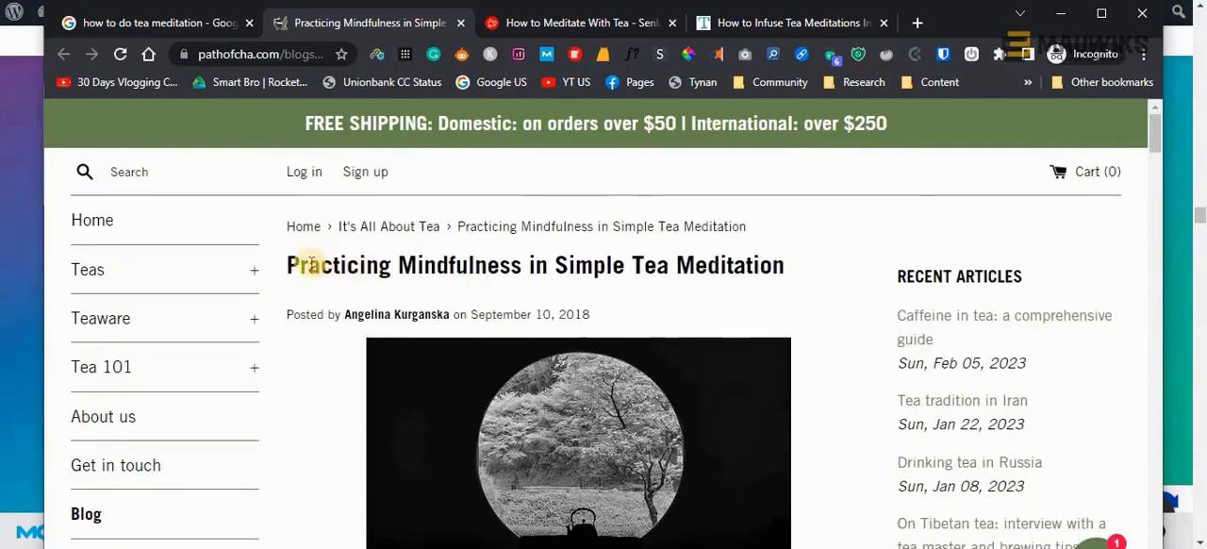
{"action": "left_click_drag", "start_coordinate": [287, 266], "coordinate": [789, 269]}
{"action": "key", "text": "ctrl+c"}
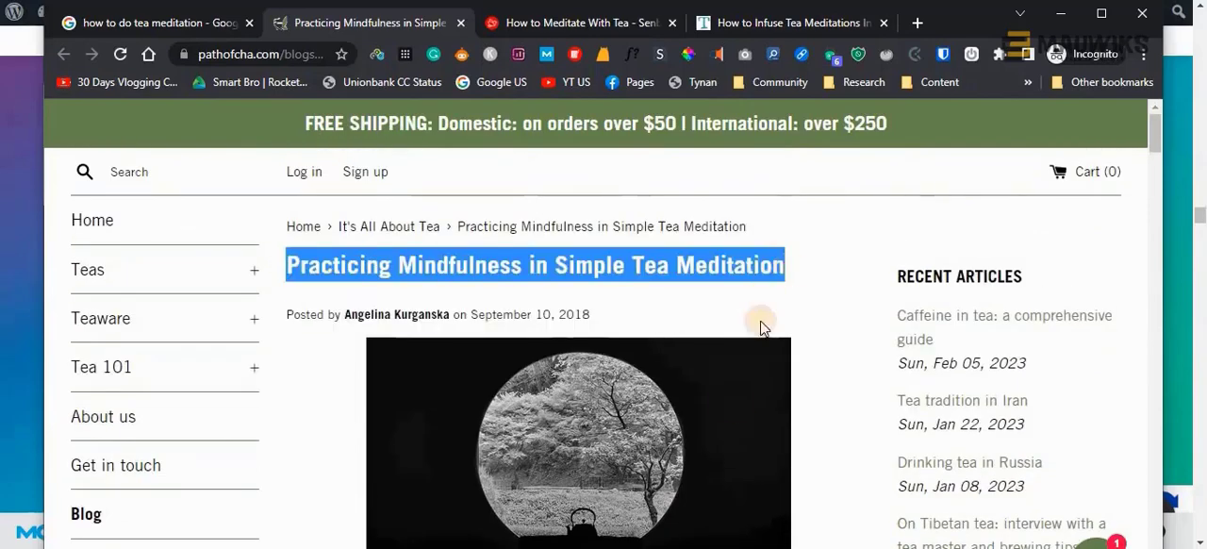
Switch to Notepad and record the copied title under the keyword as "H1 - Practicing Mindfulness in Simple Tea Meditation", then return to the article
{"action": "key", "text": "alt+Tab"}
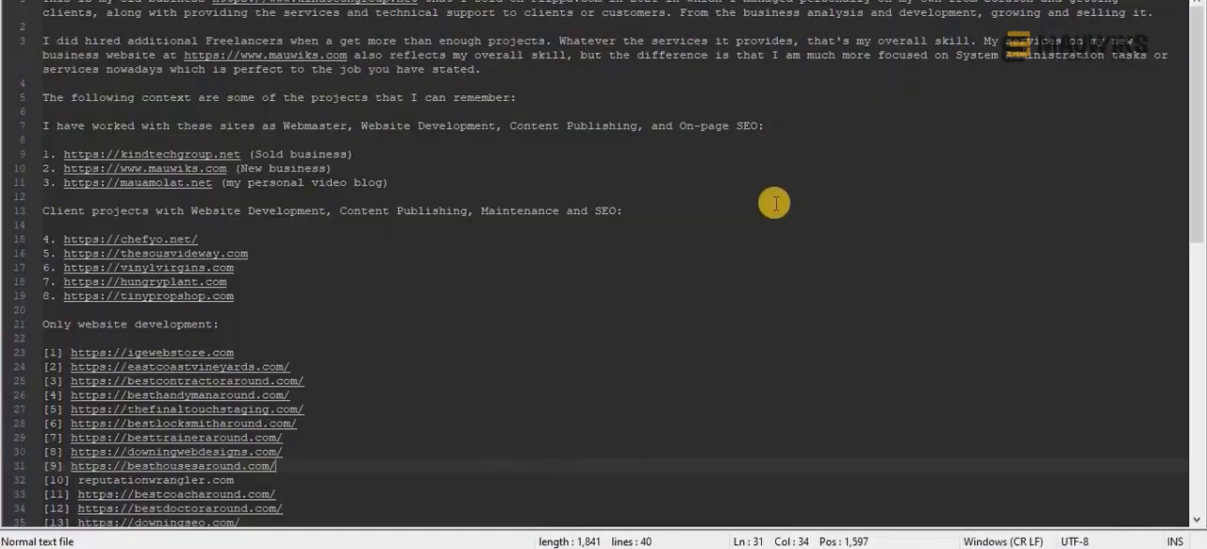
{"action": "key", "text": "ctrl+n"}
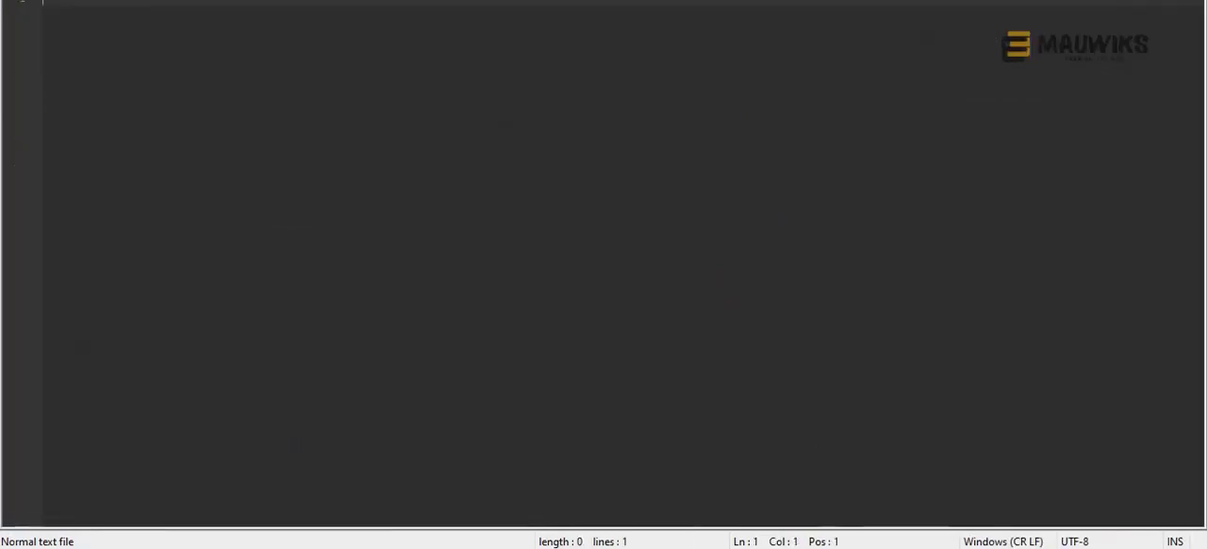
{"action": "key", "text": "alt+Tab"}
{"action": "key", "text": "alt+Tab"}
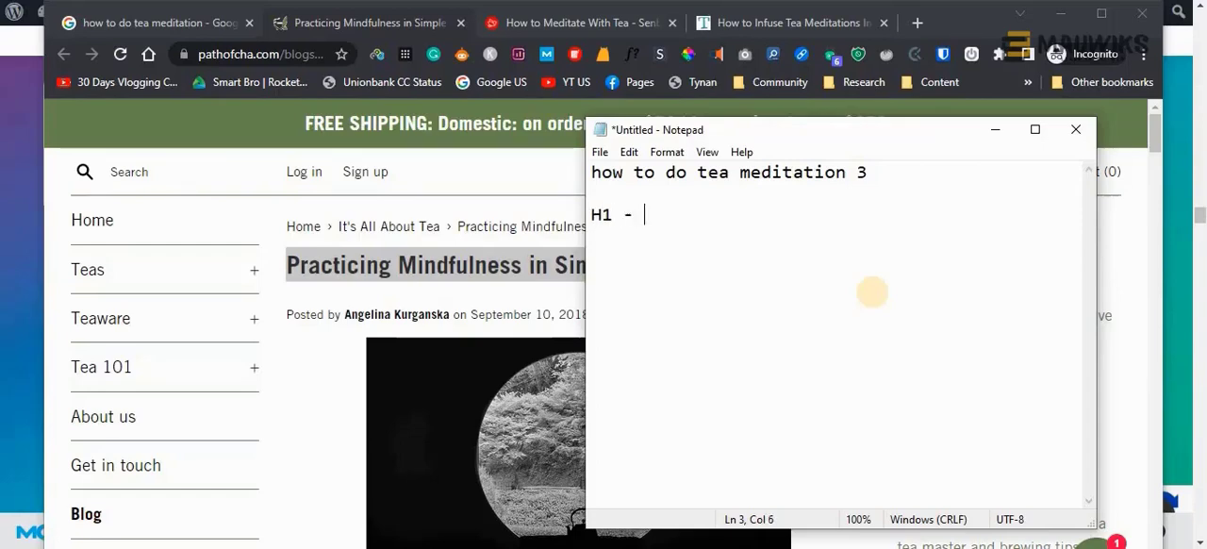
{"action": "key", "text": "ctrl+v"}
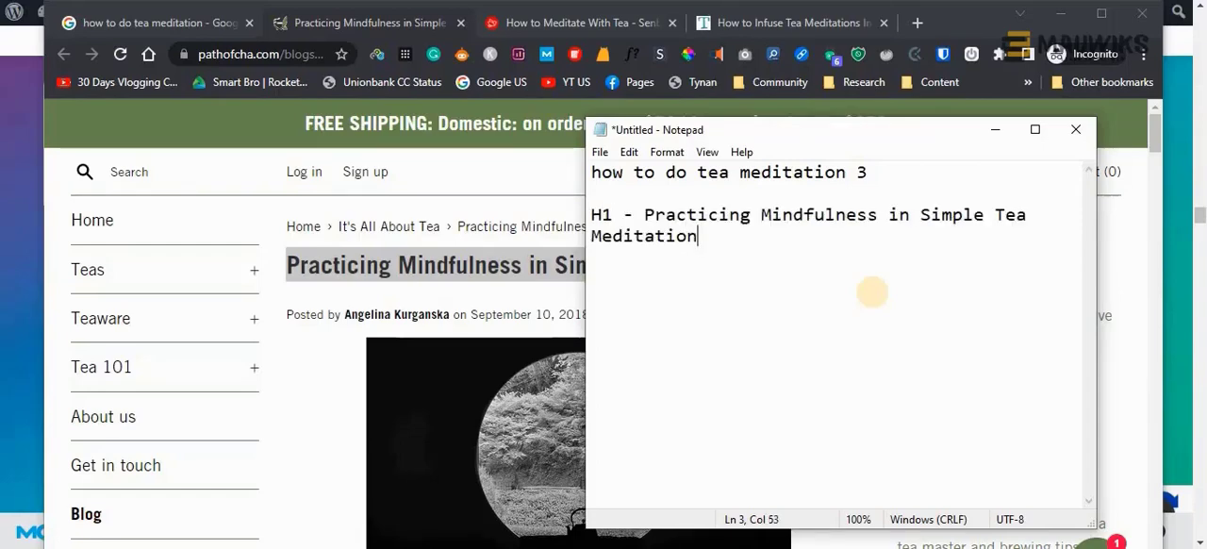
{"action": "key", "text": "Return"}
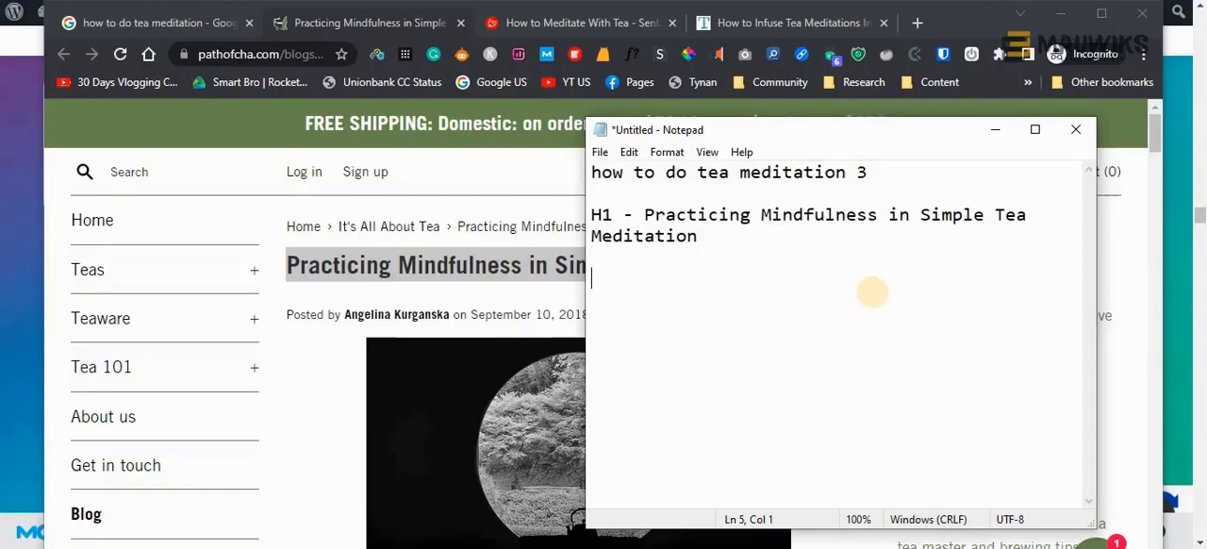
{"action": "left_click", "coordinate": [997, 131]}
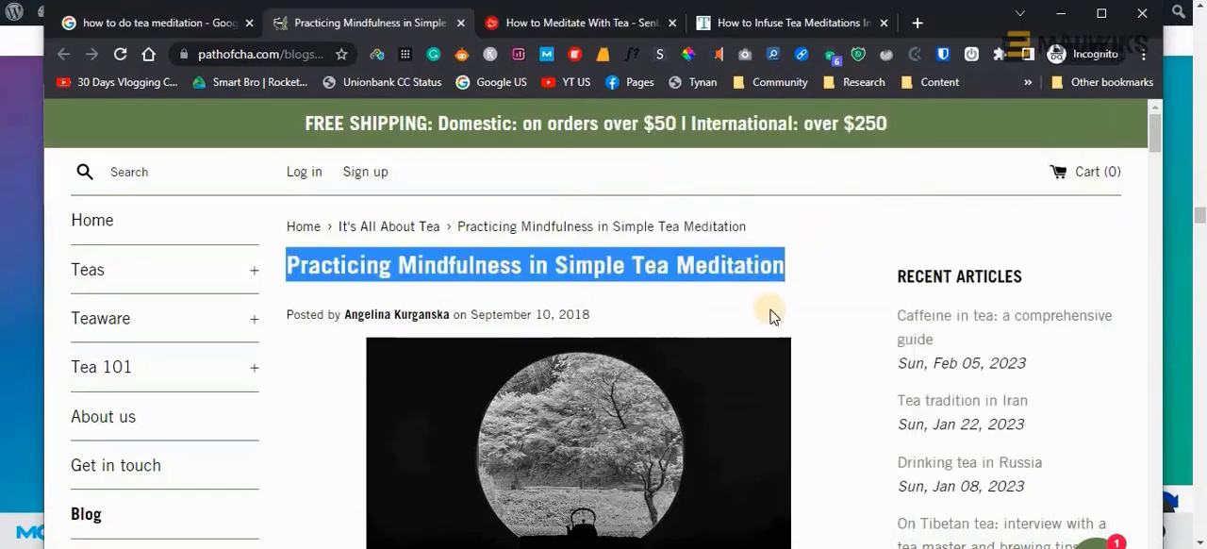
{"action": "triple_click", "coordinate": [440, 268]}
{"action": "left_click", "coordinate": [379, 268]}
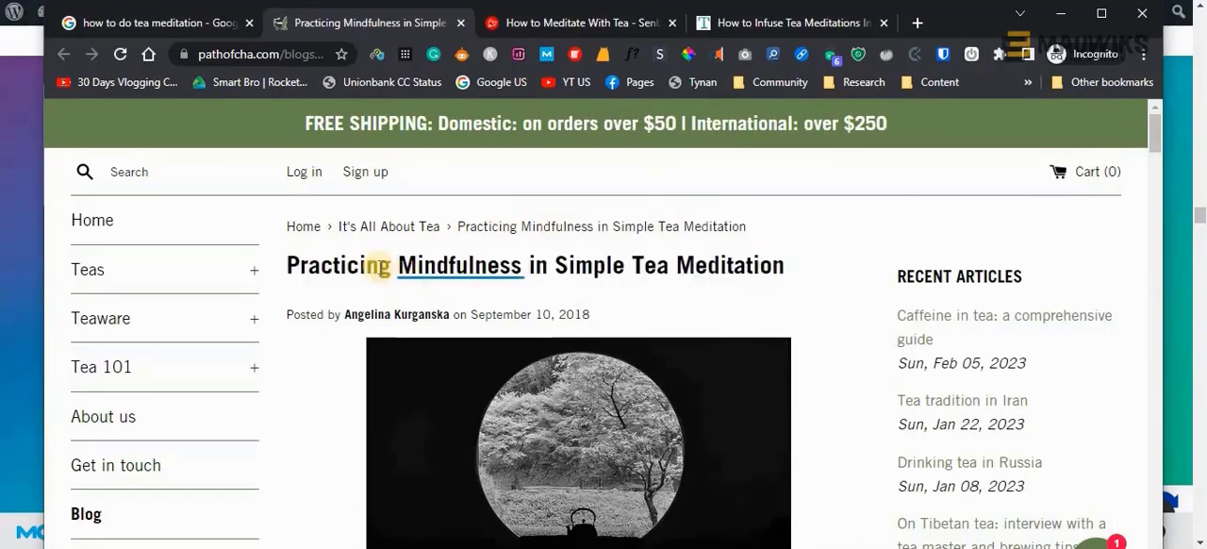
Copy the article's first section heading into the Notepad list as "h2 - THE CONNECTION BETWEEN TEA AND MEDITATION"
{"action": "scroll", "coordinate": [773, 317], "scroll_direction": "down", "scroll_amount": 9}
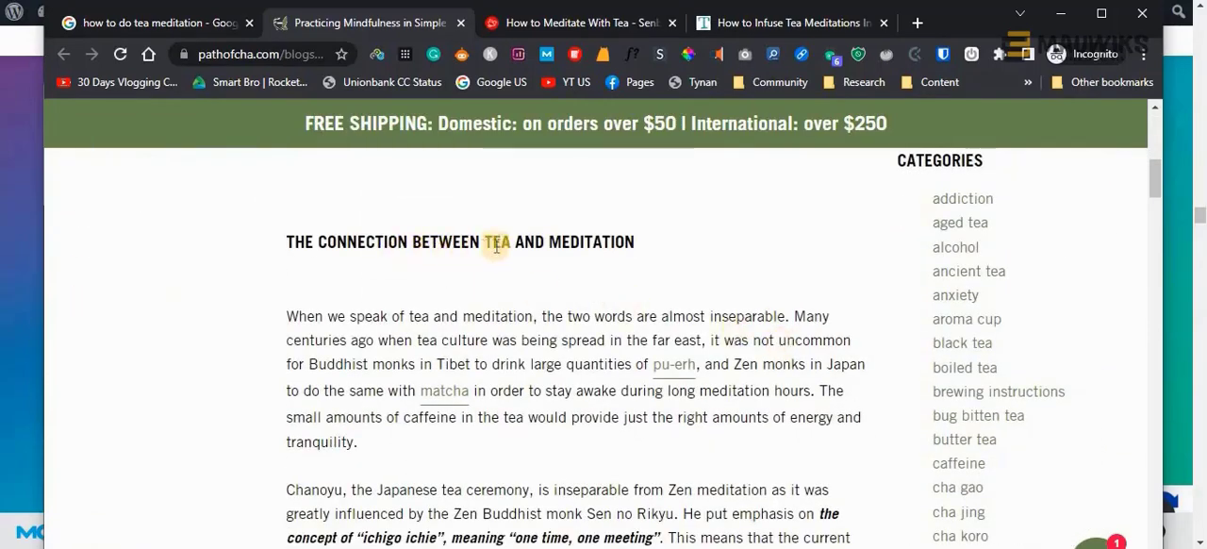
{"action": "left_click_drag", "start_coordinate": [651, 239], "coordinate": [292, 241]}
{"action": "scroll", "coordinate": [399, 312], "scroll_direction": "up", "scroll_amount": 9}
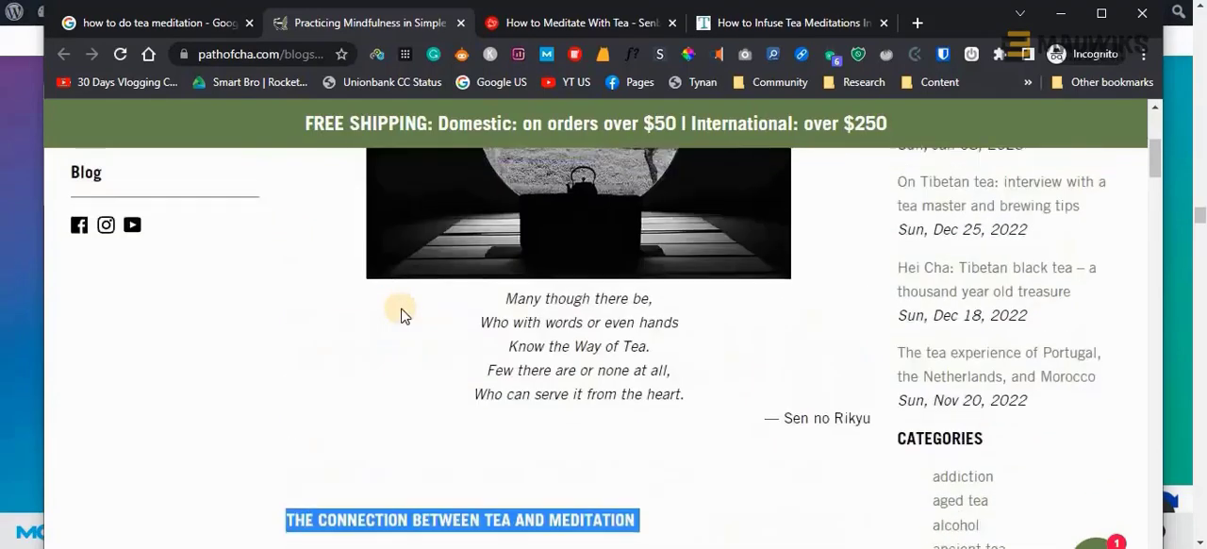
{"action": "left_click", "coordinate": [566, 547]}
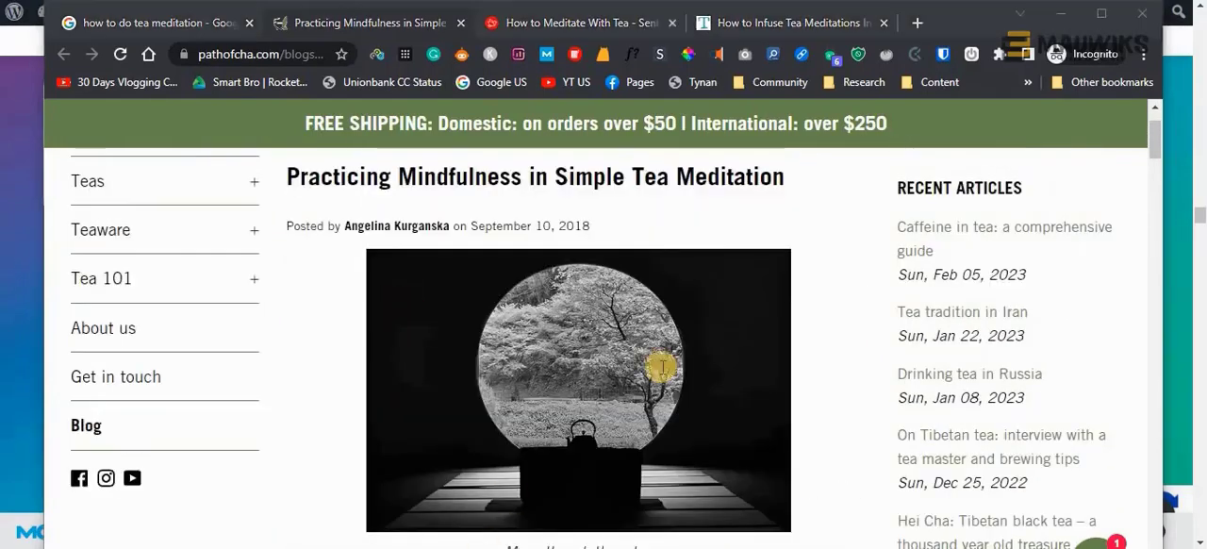
{"action": "left_click", "coordinate": [564, 547]}
{"action": "left_click", "coordinate": [480, 547]}
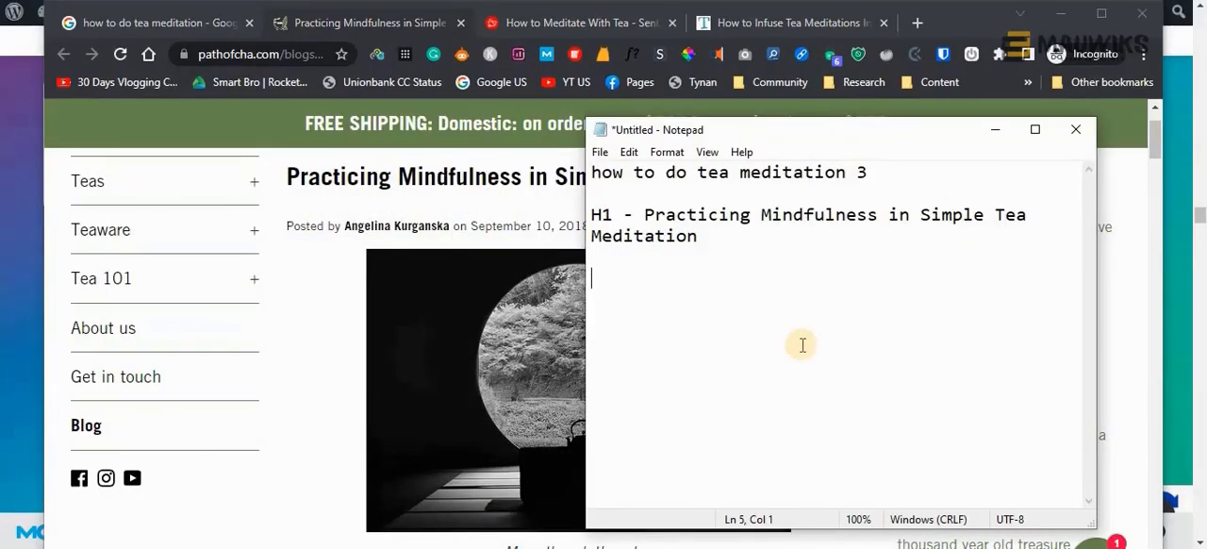
{"action": "type", "text": "-"}
{"action": "type", "text": "THE CONNECTION BETWEEN TEA AND MEDITATION"}
Return to the article and read the section on the connection between tea and meditation to see how its content supports the heading
{"action": "scroll", "coordinate": [318, 394], "scroll_direction": "down", "scroll_amount": 5}
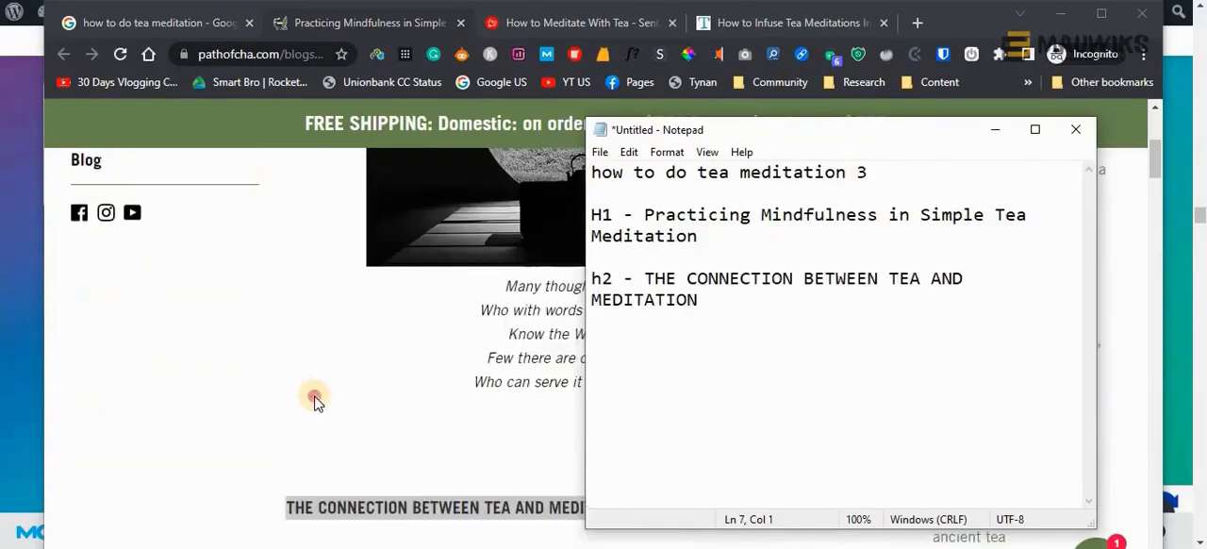
{"action": "left_click", "coordinate": [326, 431]}
{"action": "scroll", "coordinate": [328, 433], "scroll_direction": "down", "scroll_amount": 2}
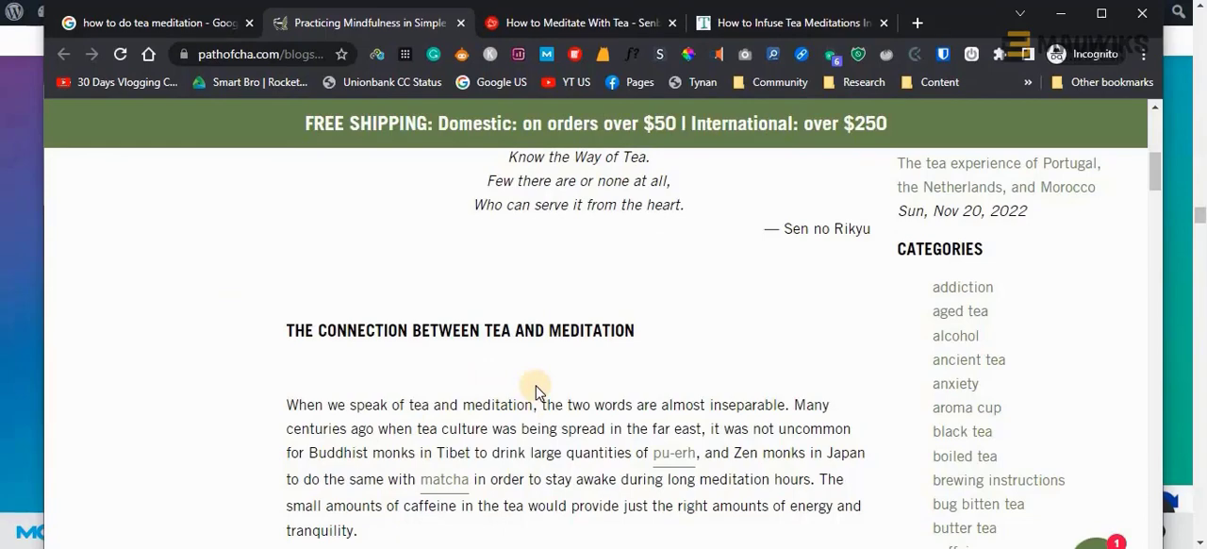
{"action": "scroll", "coordinate": [538, 392], "scroll_direction": "down", "scroll_amount": 1}
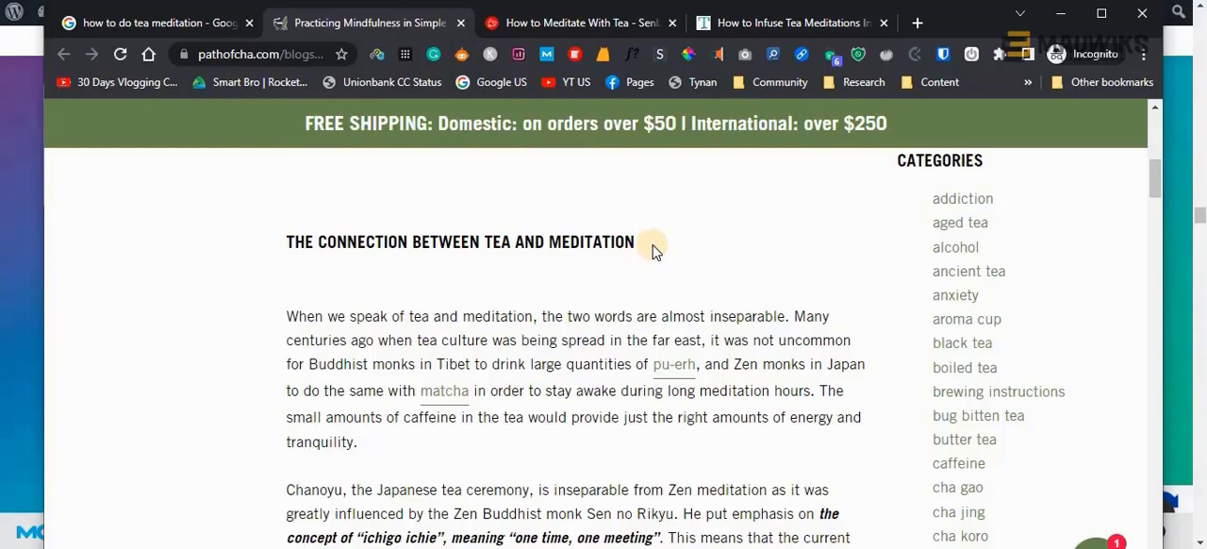
{"action": "scroll", "coordinate": [655, 250], "scroll_direction": "down", "scroll_amount": 2}
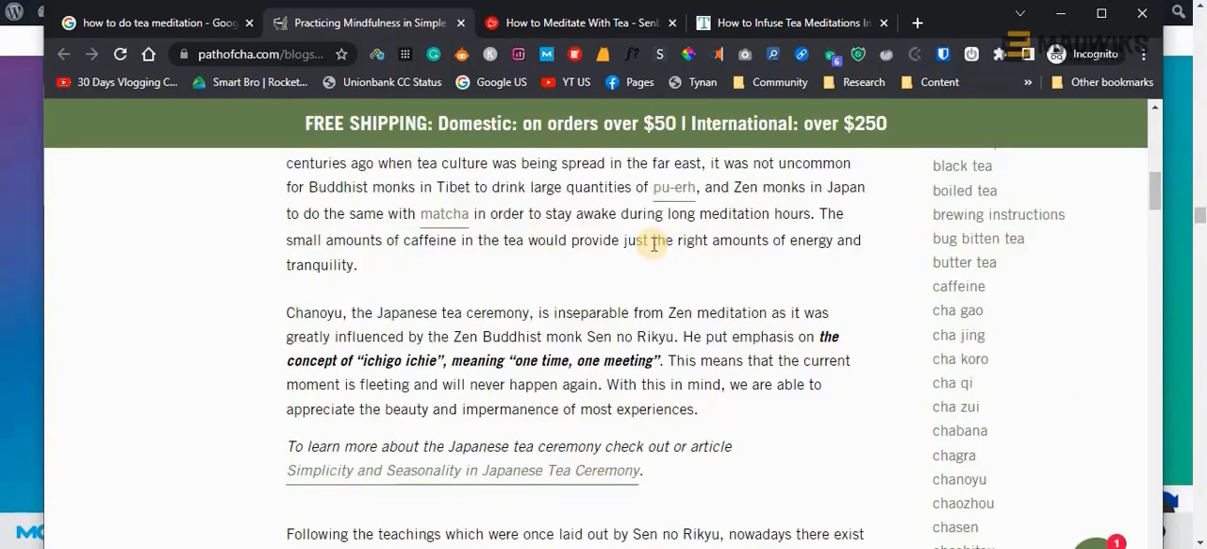
{"action": "scroll", "coordinate": [655, 249], "scroll_direction": "up", "scroll_amount": 2}
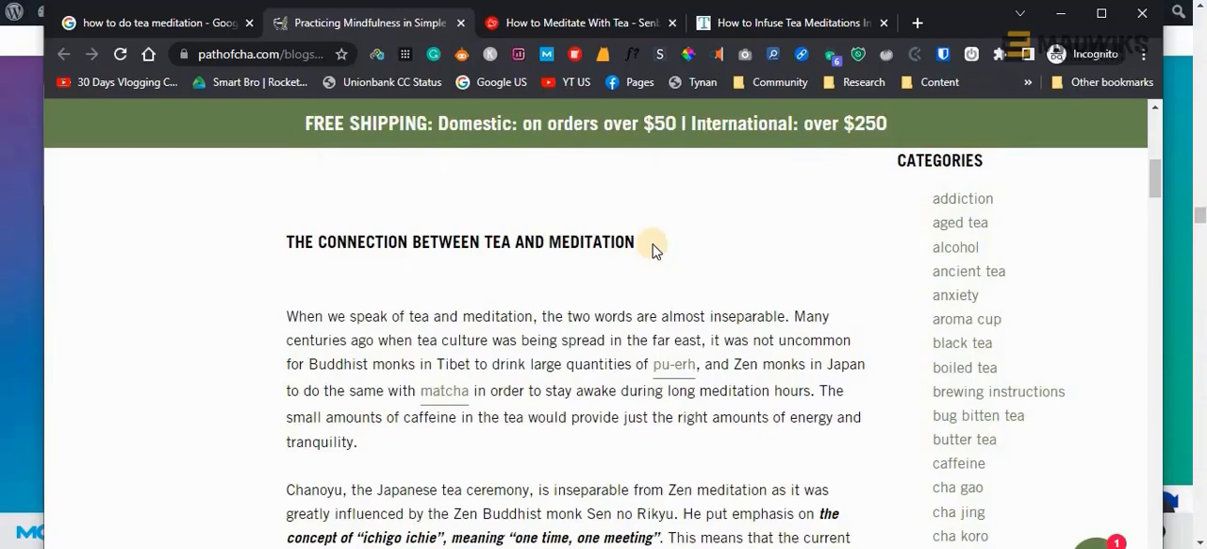
{"action": "scroll", "coordinate": [635, 304], "scroll_direction": "down", "scroll_amount": 1}
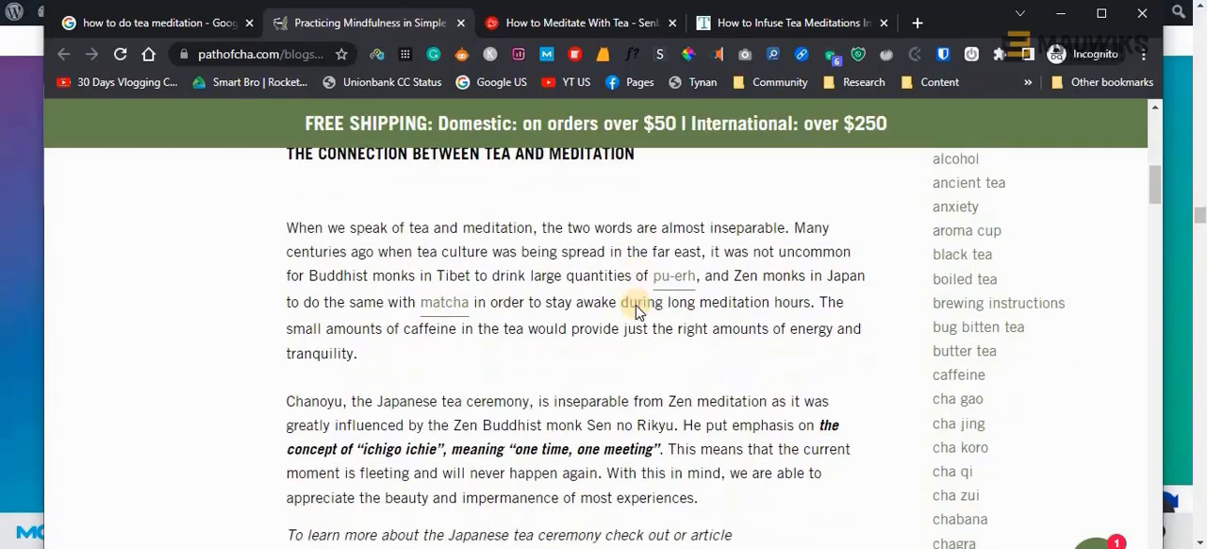
{"action": "scroll", "coordinate": [637, 304], "scroll_direction": "down", "scroll_amount": 3}
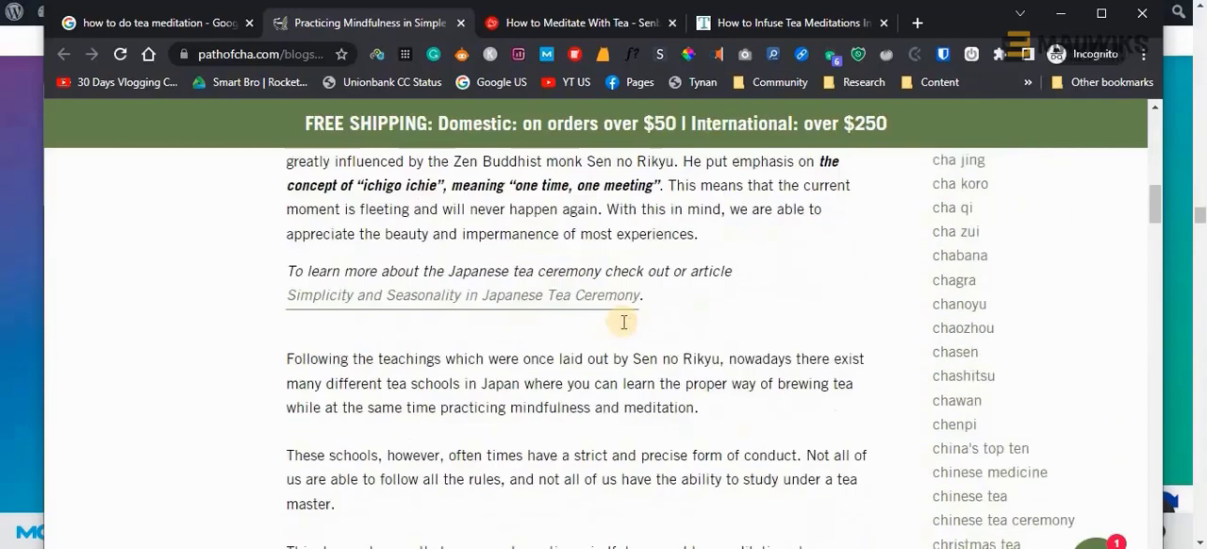
{"action": "scroll", "coordinate": [623, 321], "scroll_direction": "up", "scroll_amount": 4}
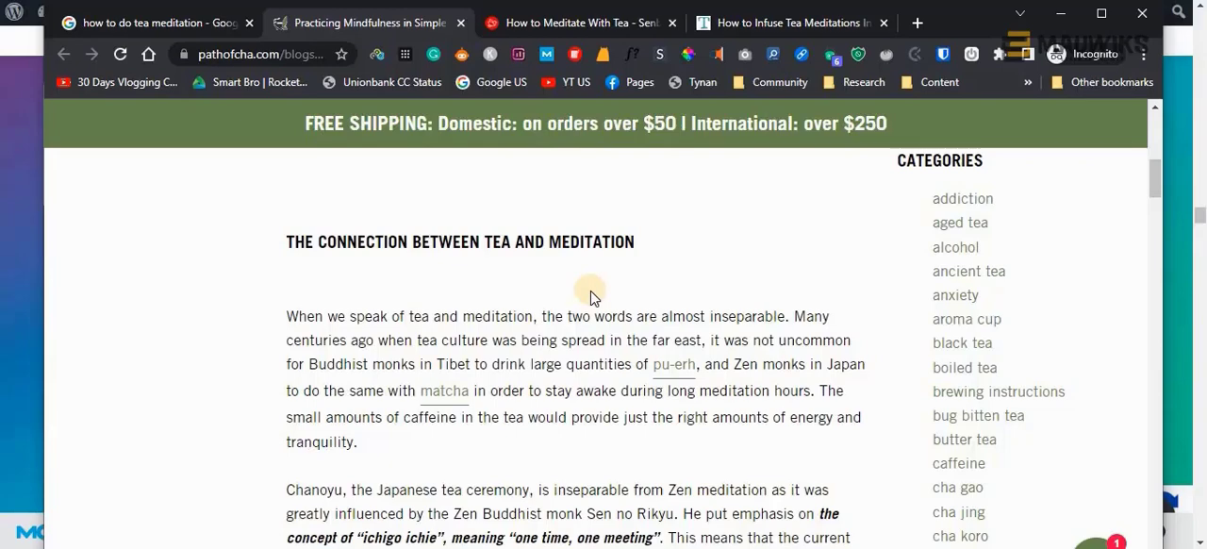
{"action": "scroll", "coordinate": [590, 298], "scroll_direction": "down", "scroll_amount": 1}
{"action": "scroll", "coordinate": [590, 298], "scroll_direction": "up", "scroll_amount": 1}
{"action": "scroll", "coordinate": [590, 298], "scroll_direction": "down", "scroll_amount": 2}
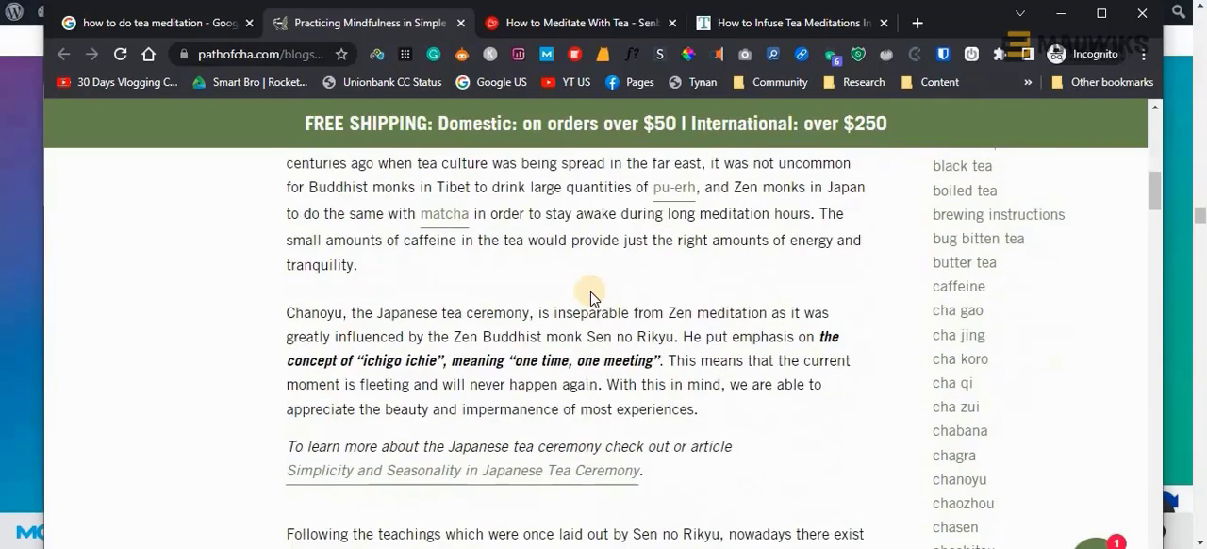
{"action": "scroll", "coordinate": [590, 297], "scroll_direction": "down", "scroll_amount": 1}
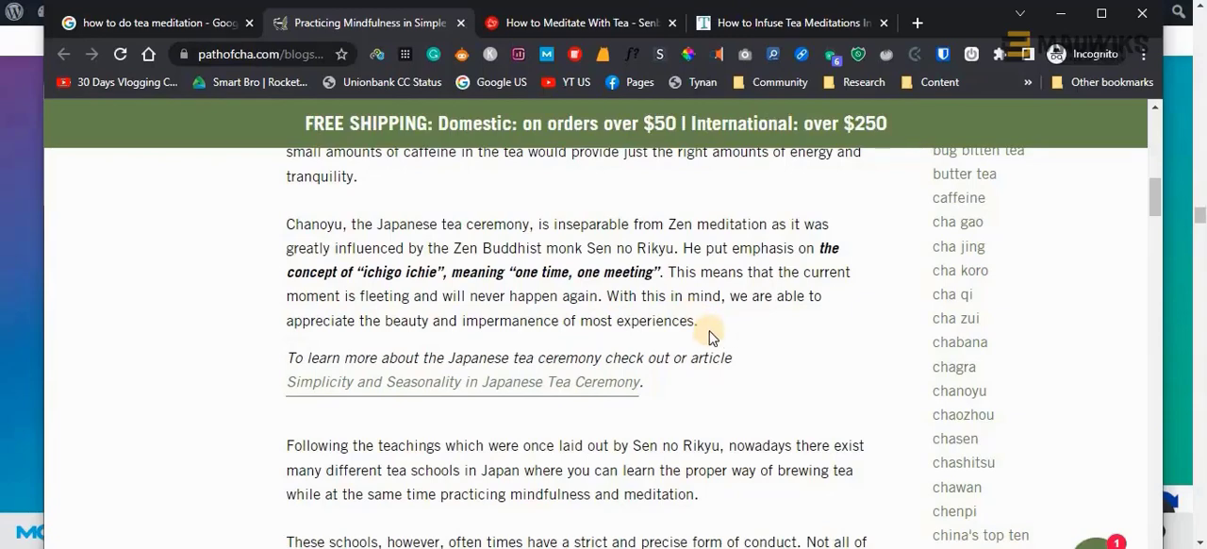
{"action": "scroll", "coordinate": [731, 384], "scroll_direction": "down", "scroll_amount": 1}
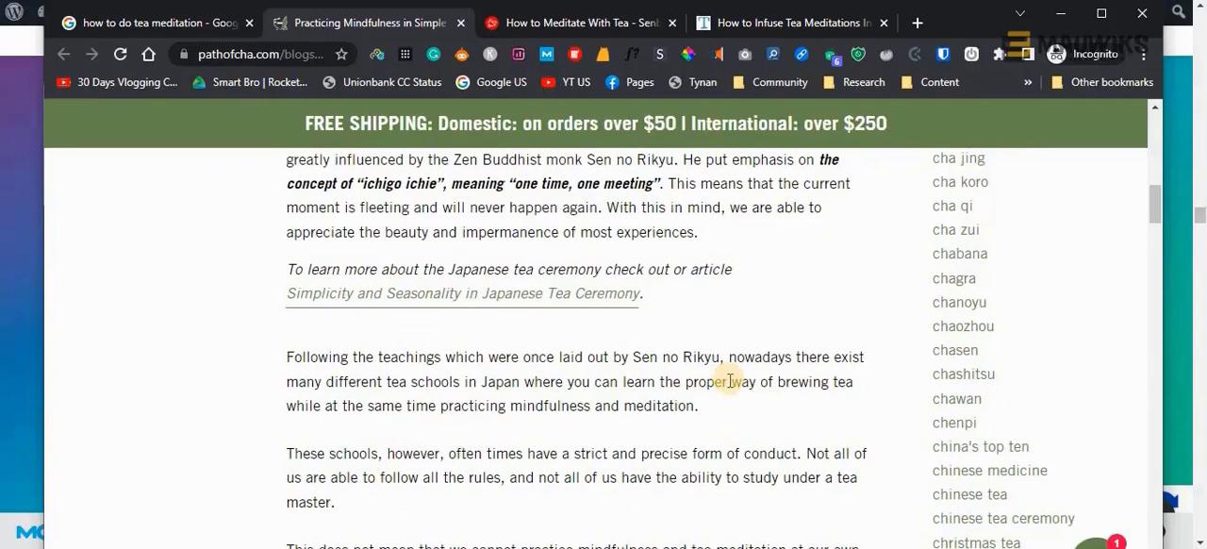
{"action": "scroll", "coordinate": [729, 381], "scroll_direction": "down", "scroll_amount": 2}
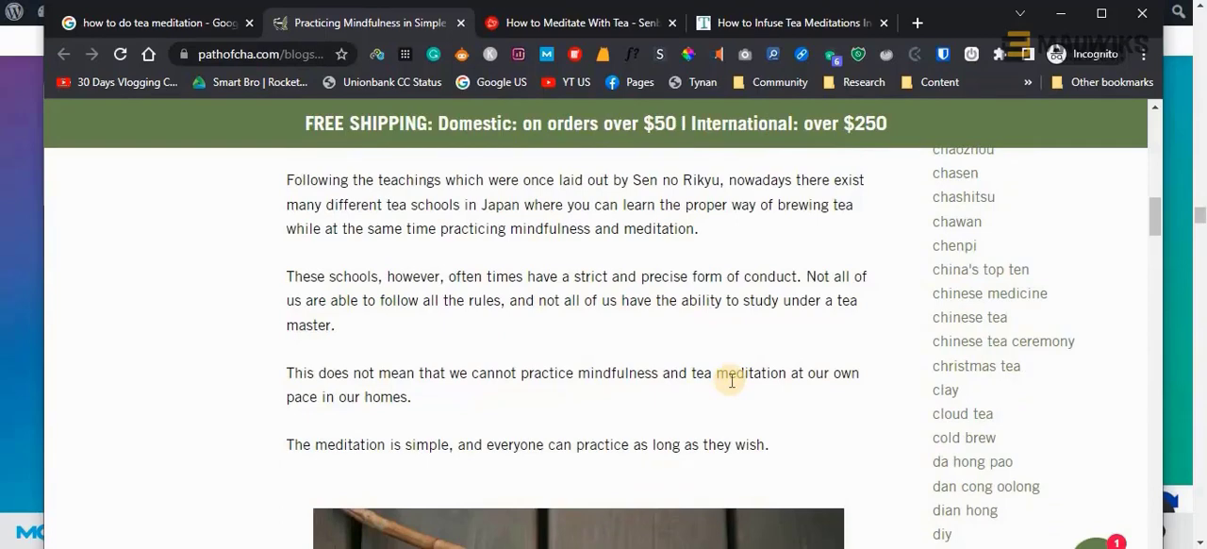
Copy the article's next section heading into the Notepad list as "h2 - STEPS TO MINDFULLY PRACTICING TEA MEDITATION", and return to the article
{"action": "scroll", "coordinate": [731, 381], "scroll_direction": "down", "scroll_amount": 1}
{"action": "scroll", "coordinate": [736, 383], "scroll_direction": "down", "scroll_amount": 7}
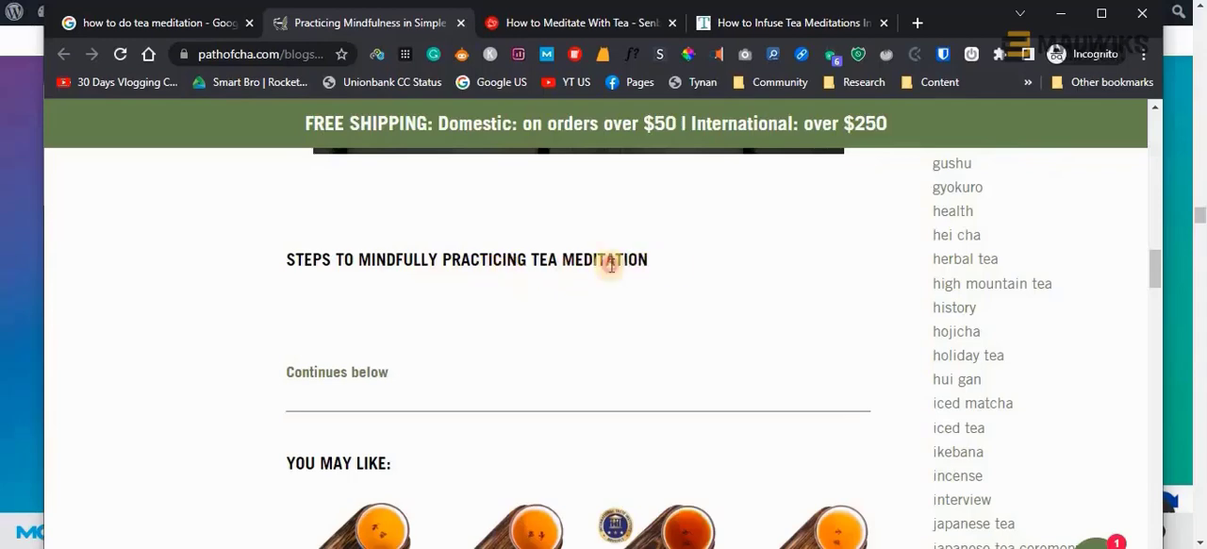
{"action": "left_click_drag", "start_coordinate": [611, 264], "coordinate": [289, 261]}
{"action": "key", "text": "ctrl+c"}
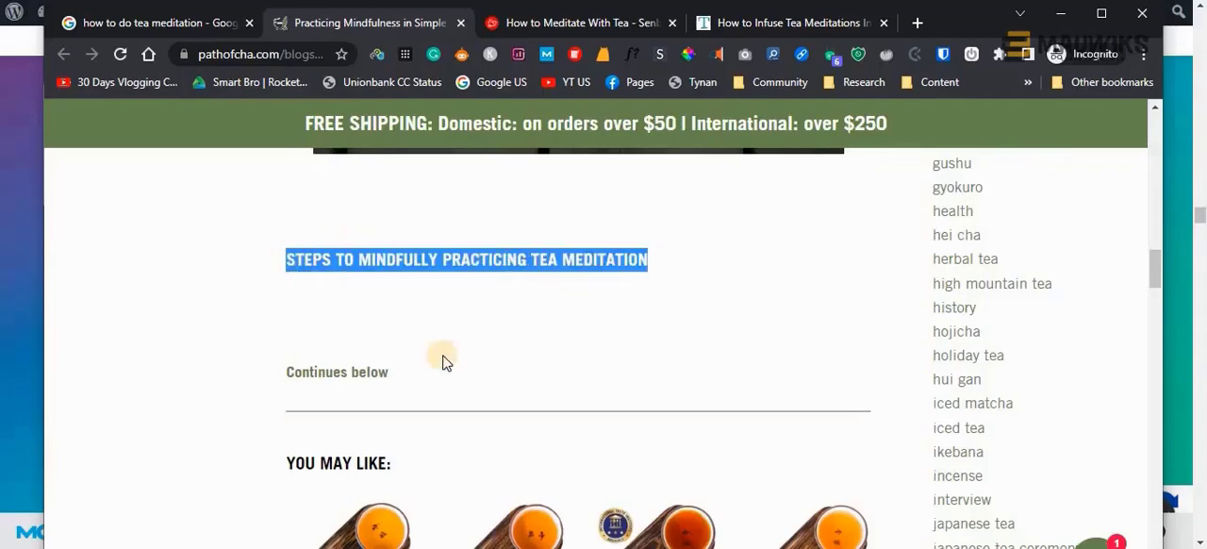
{"action": "left_click", "coordinate": [605, 546]}
{"action": "type", "text": "h"}
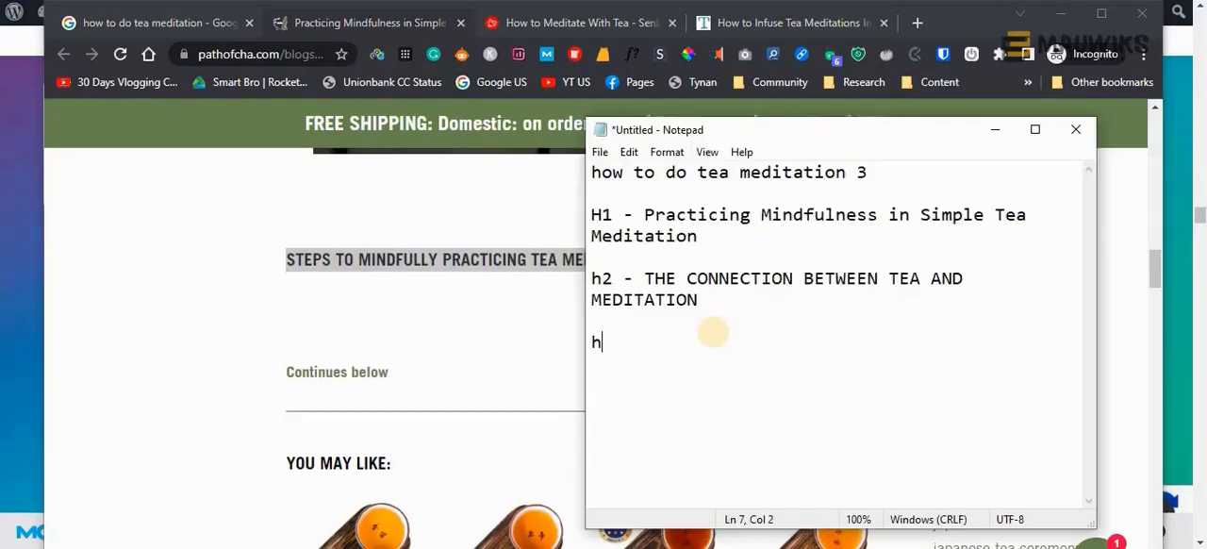
{"action": "type", "text": "2 -"}
{"action": "key", "text": "ctrl+v"}
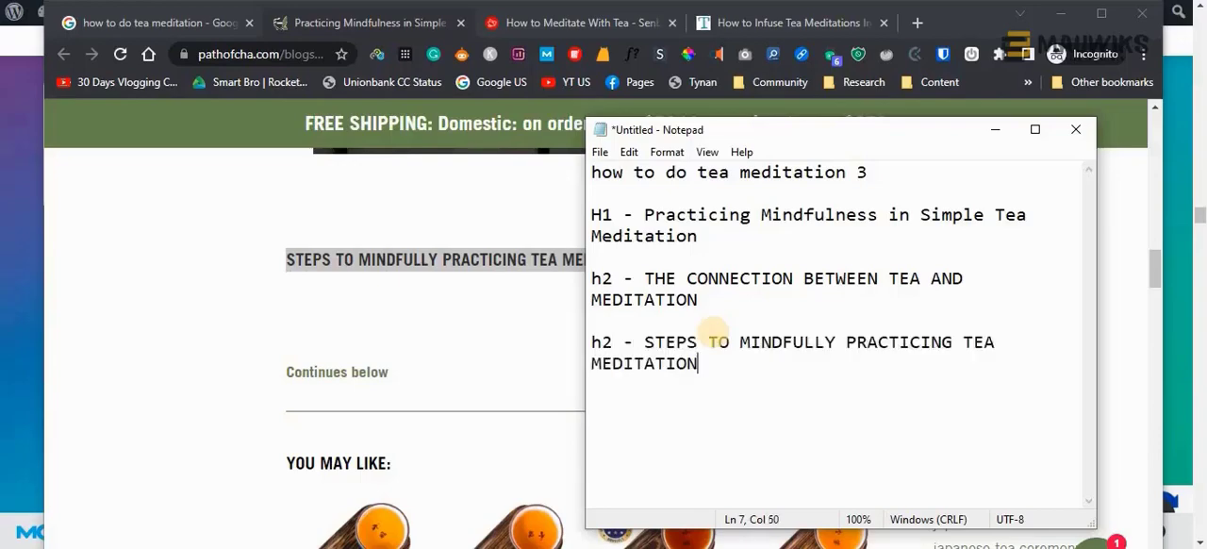
{"action": "key", "text": "alt+Tab"}
Read through the bulleted tea meditation steps below the copied heading to see how the article covers each one
{"action": "scroll", "coordinate": [692, 356], "scroll_direction": "up", "scroll_amount": 10}
{"action": "scroll", "coordinate": [691, 356], "scroll_direction": "up", "scroll_amount": 4}
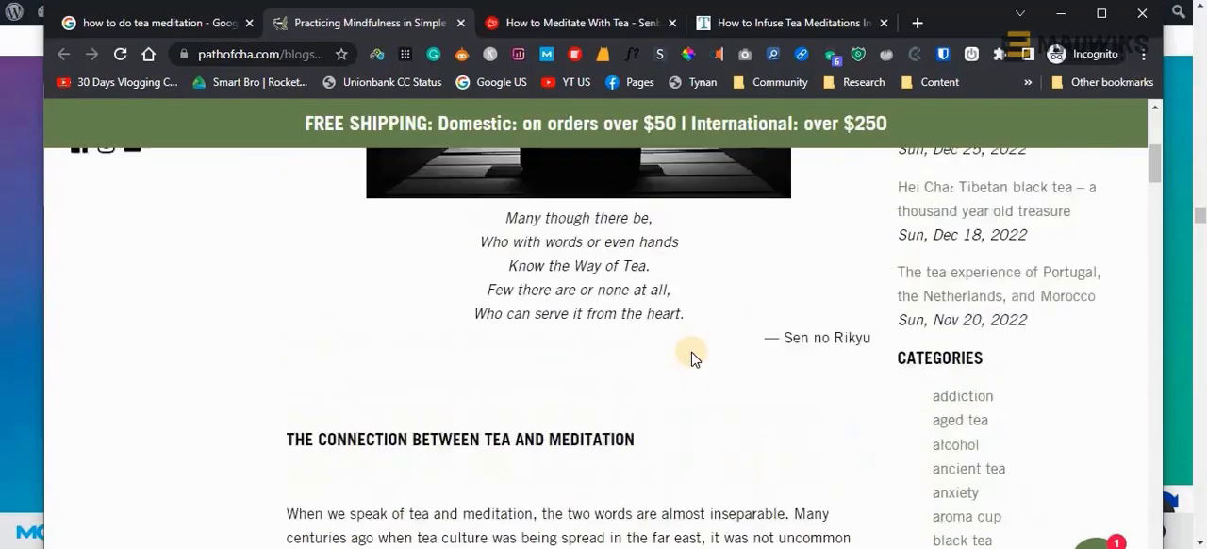
{"action": "scroll", "coordinate": [691, 356], "scroll_direction": "down", "scroll_amount": 3}
{"action": "scroll", "coordinate": [691, 356], "scroll_direction": "down", "scroll_amount": 10}
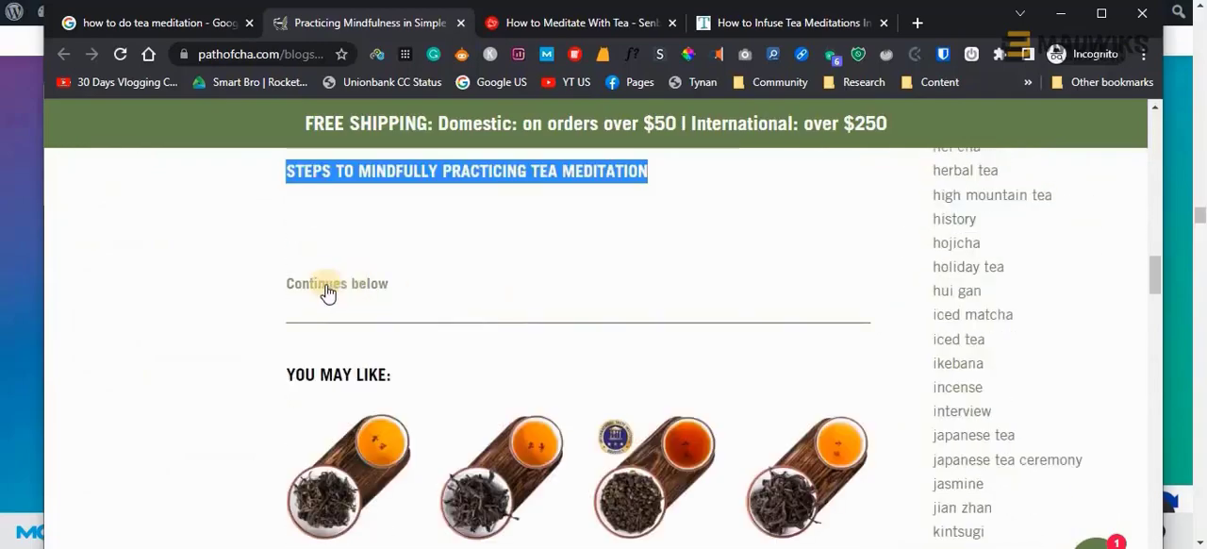
{"action": "left_click", "coordinate": [326, 285]}
{"action": "scroll", "coordinate": [326, 289], "scroll_direction": "up", "scroll_amount": 3}
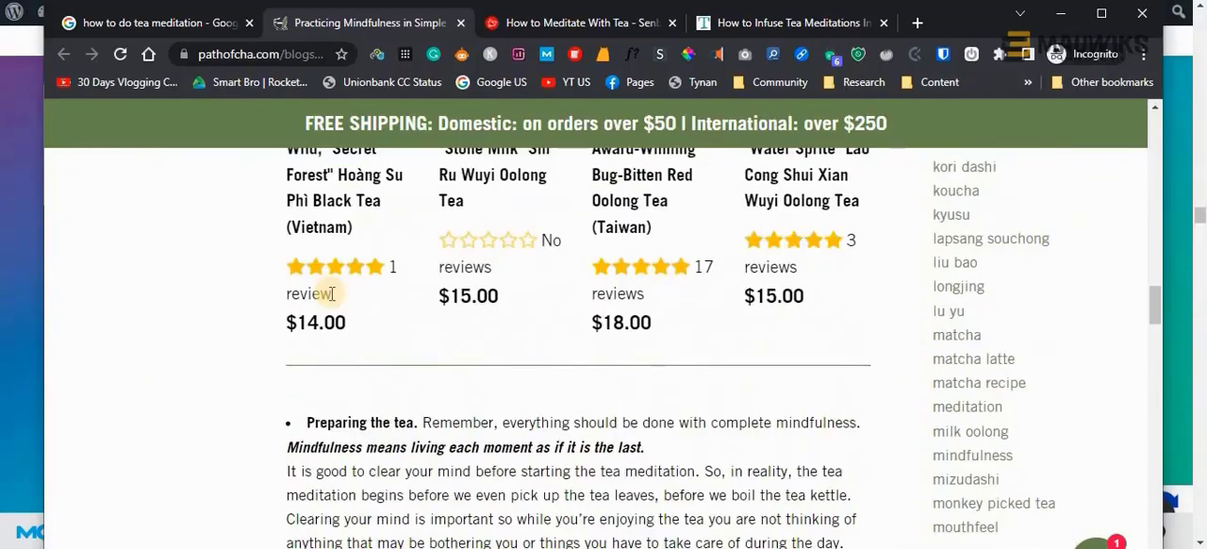
{"action": "scroll", "coordinate": [334, 289], "scroll_direction": "down", "scroll_amount": 2}
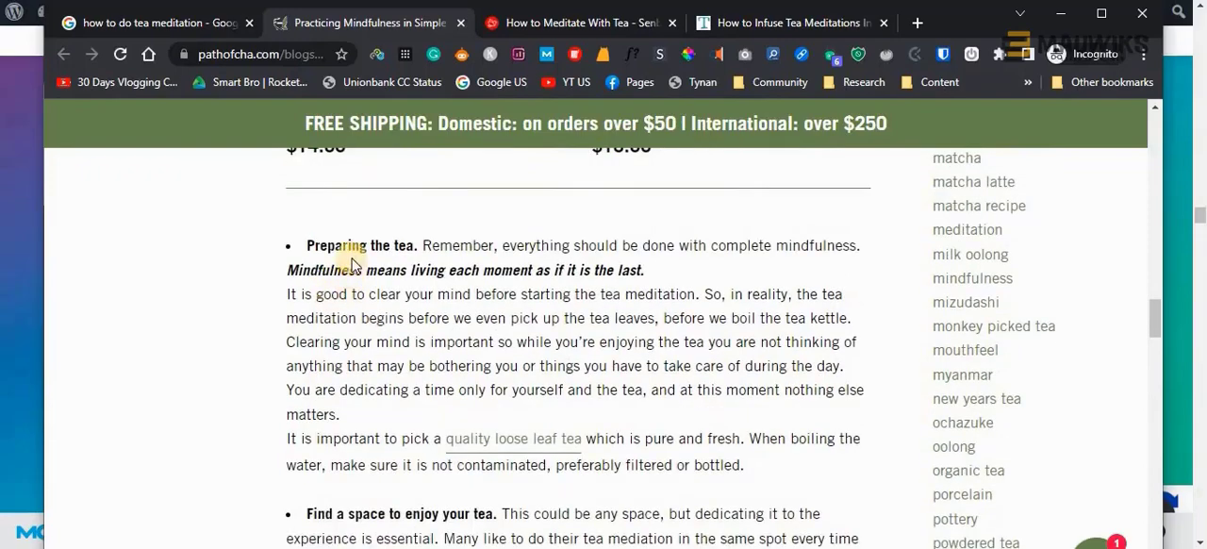
{"action": "scroll", "coordinate": [357, 344], "scroll_direction": "down", "scroll_amount": 3}
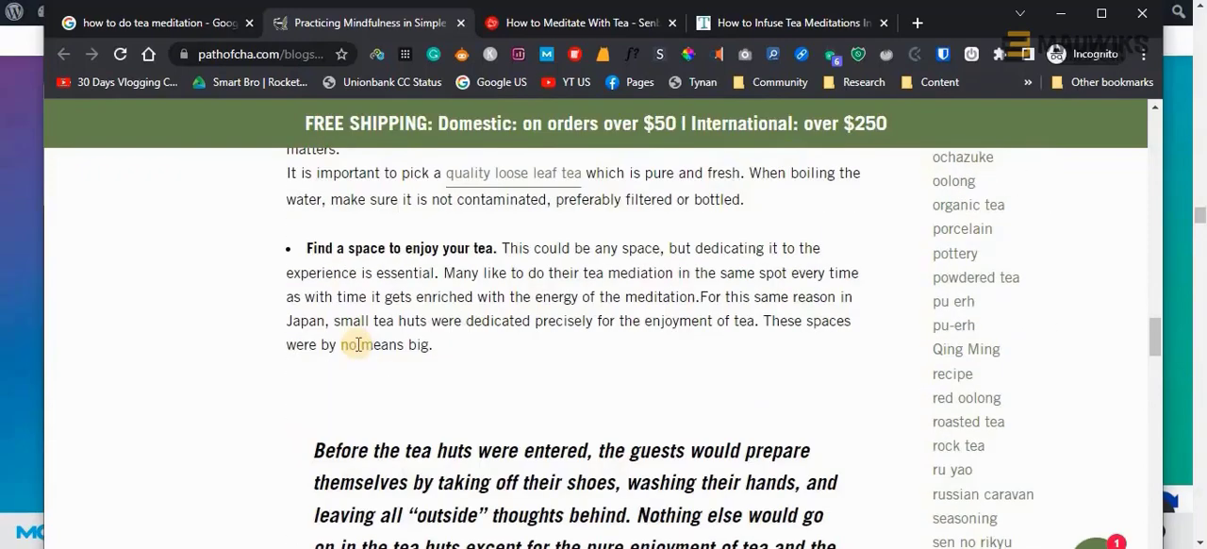
{"action": "scroll", "coordinate": [358, 345], "scroll_direction": "down", "scroll_amount": 3}
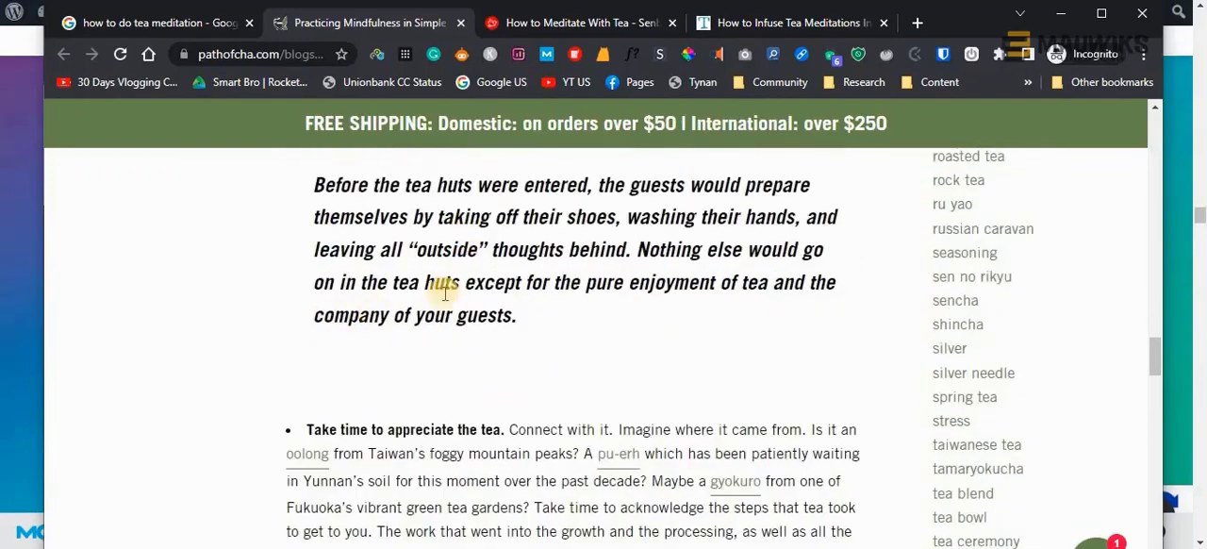
{"action": "scroll", "coordinate": [482, 367], "scroll_direction": "down", "scroll_amount": 2}
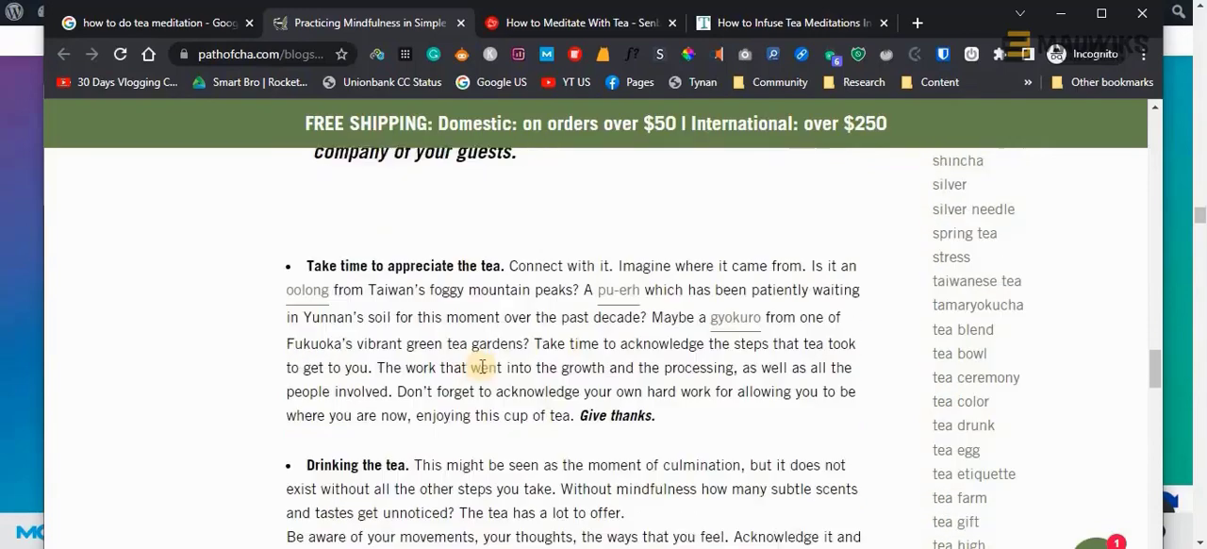
{"action": "scroll", "coordinate": [479, 368], "scroll_direction": "down", "scroll_amount": 8}
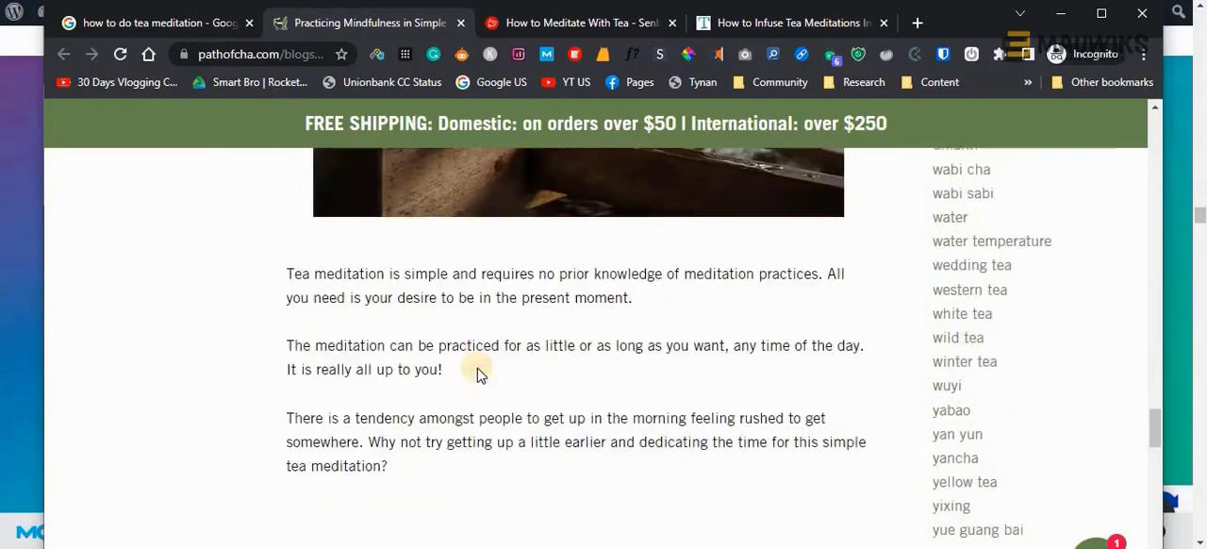
Copy the benefits section heading into the Notepad list as "h2 - THE BENEFITS OF TEA MEDIATION", and return to the article
{"action": "scroll", "coordinate": [477, 371], "scroll_direction": "down", "scroll_amount": 5}
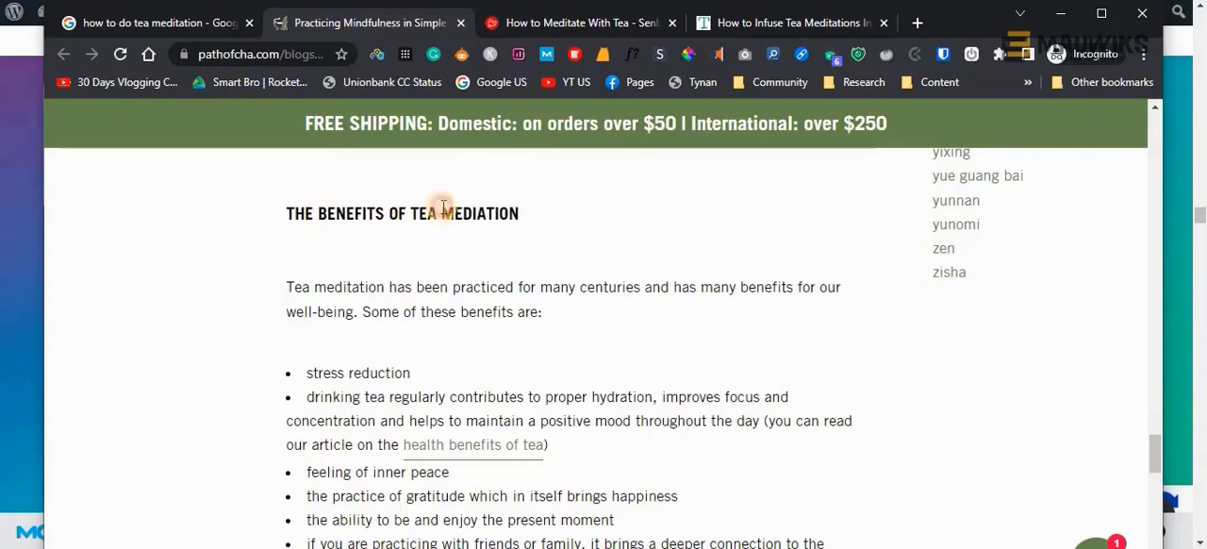
{"action": "triple_click", "coordinate": [442, 207]}
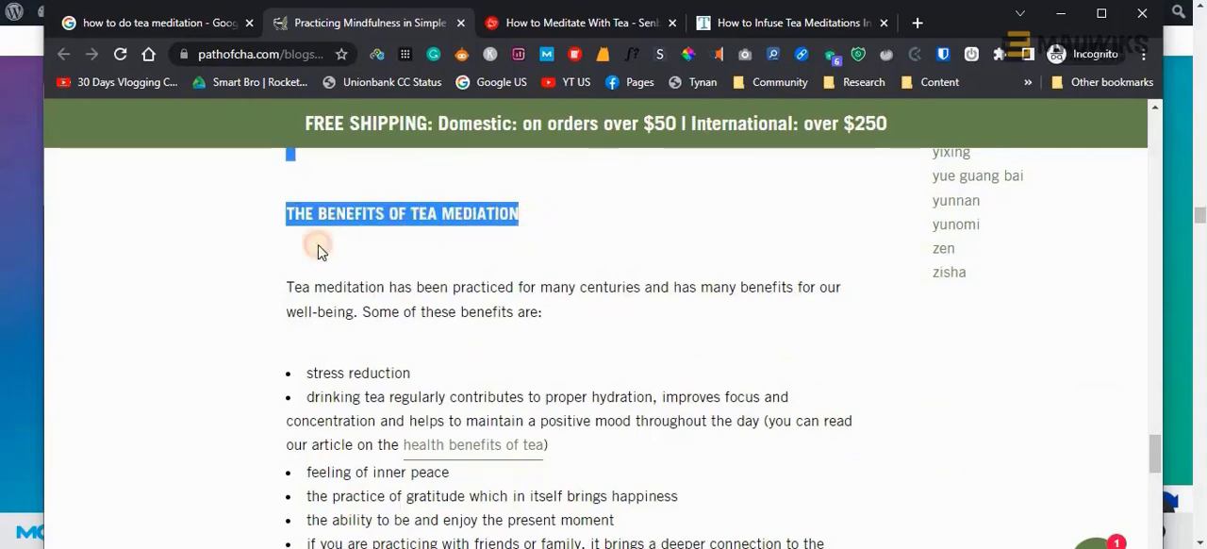
{"action": "key", "text": "alt+Tab"}
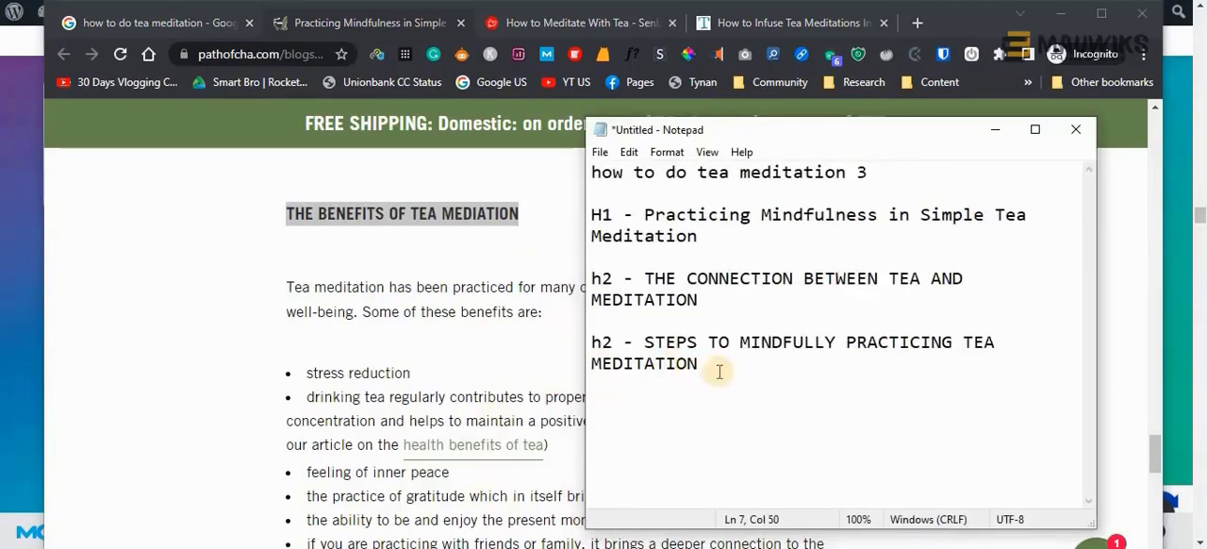
{"action": "type", "text": "N"}
{"action": "left_click", "coordinate": [390, 405]}
Read the benefits list and the closing part of the article for further headings, and review the outline in Notepad
{"action": "scroll", "coordinate": [436, 401], "scroll_direction": "down", "scroll_amount": 4}
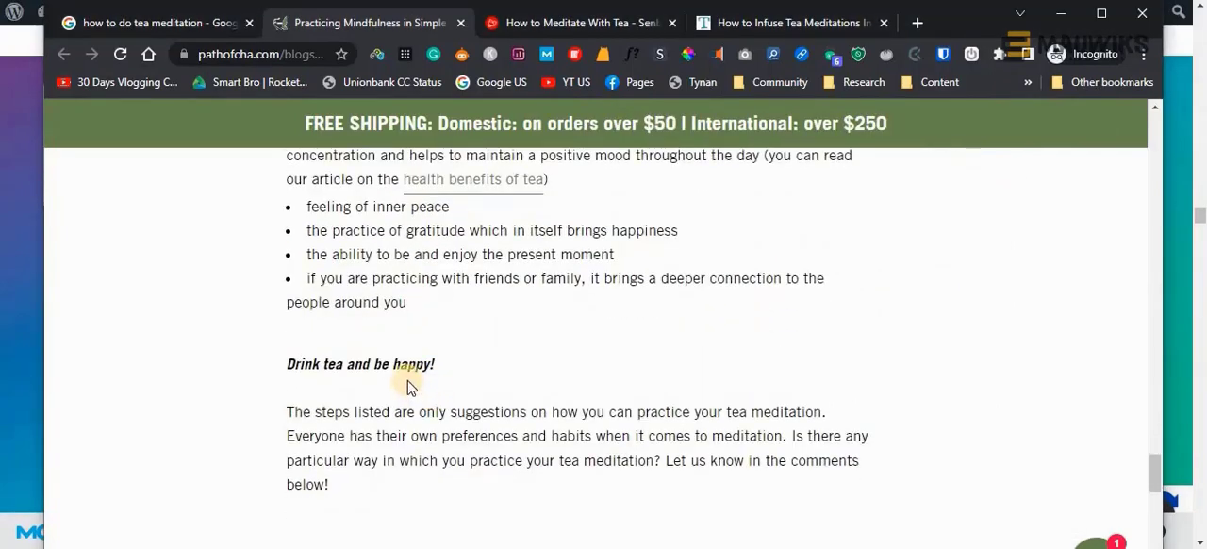
{"action": "scroll", "coordinate": [410, 387], "scroll_direction": "up", "scroll_amount": 4}
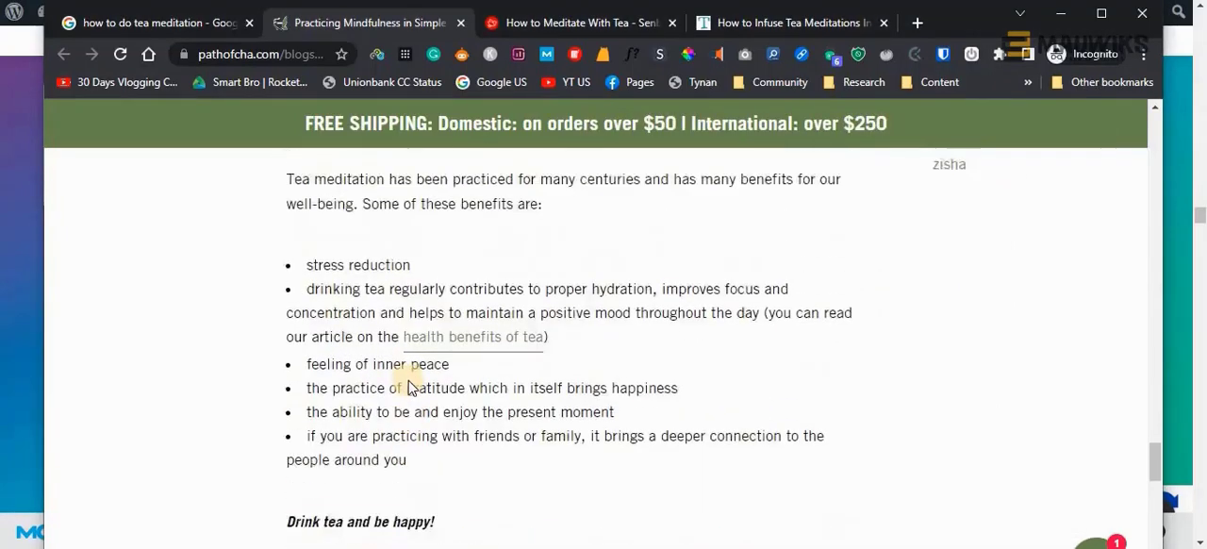
{"action": "scroll", "coordinate": [409, 382], "scroll_direction": "down", "scroll_amount": 3}
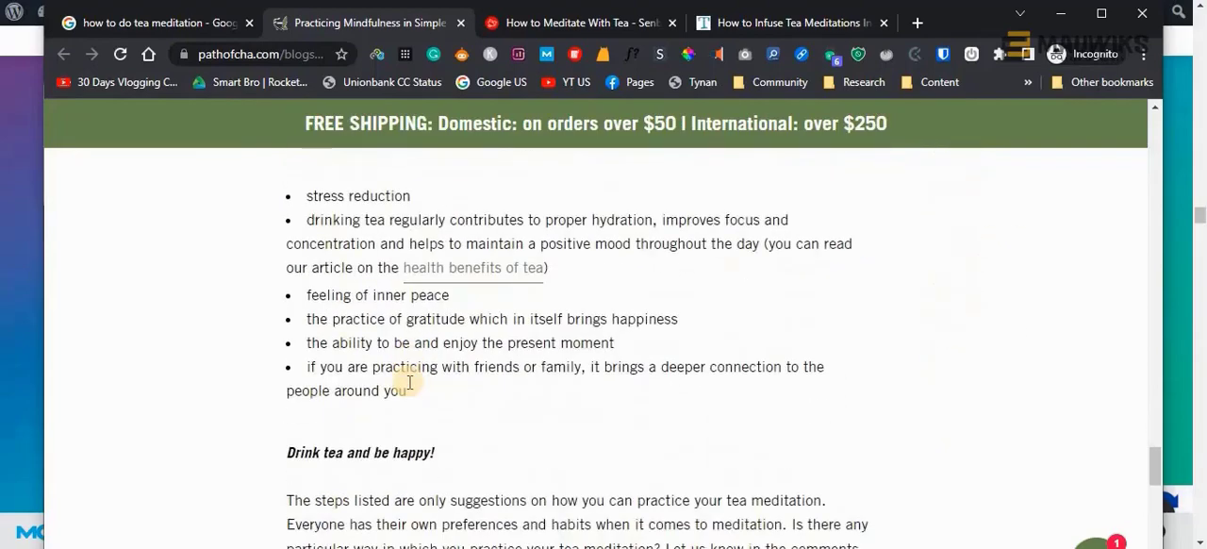
{"action": "scroll", "coordinate": [409, 382], "scroll_direction": "down", "scroll_amount": 5}
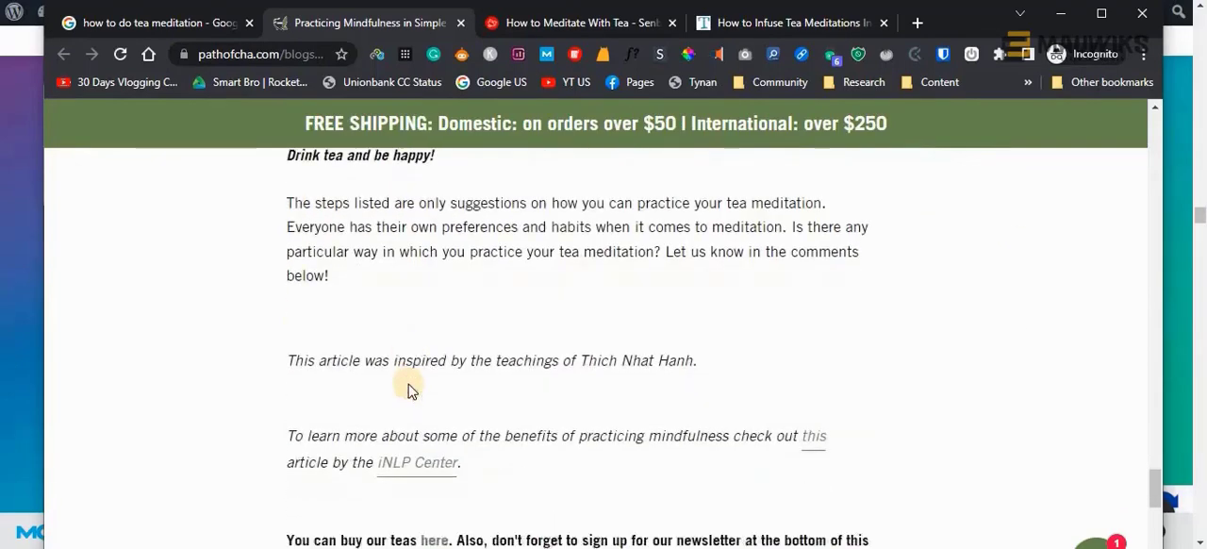
{"action": "scroll", "coordinate": [412, 391], "scroll_direction": "down", "scroll_amount": 1}
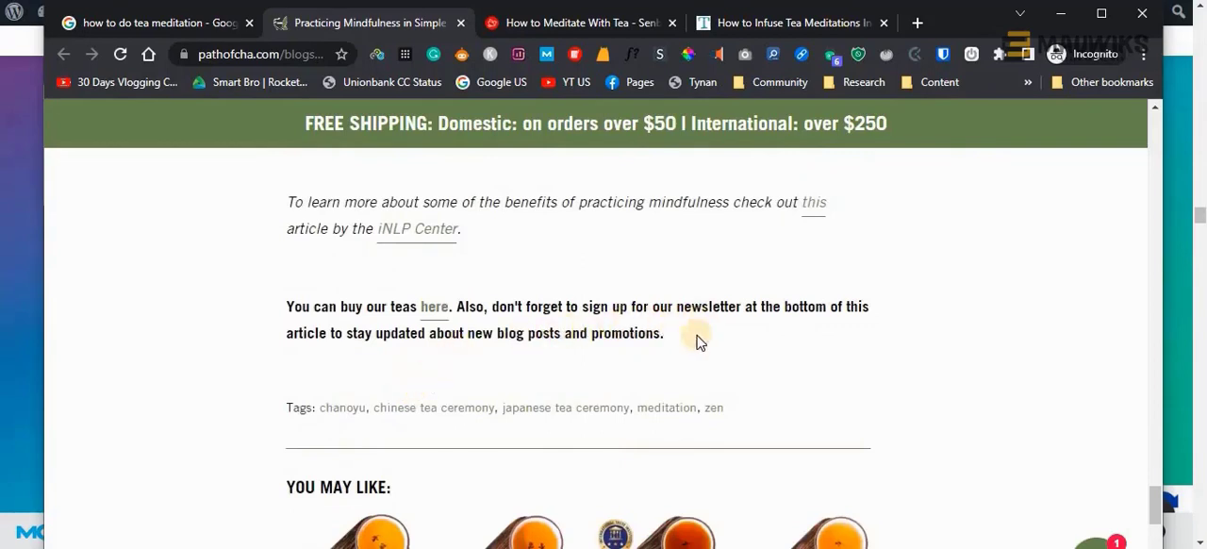
{"action": "scroll", "coordinate": [596, 377], "scroll_direction": "down", "scroll_amount": 4}
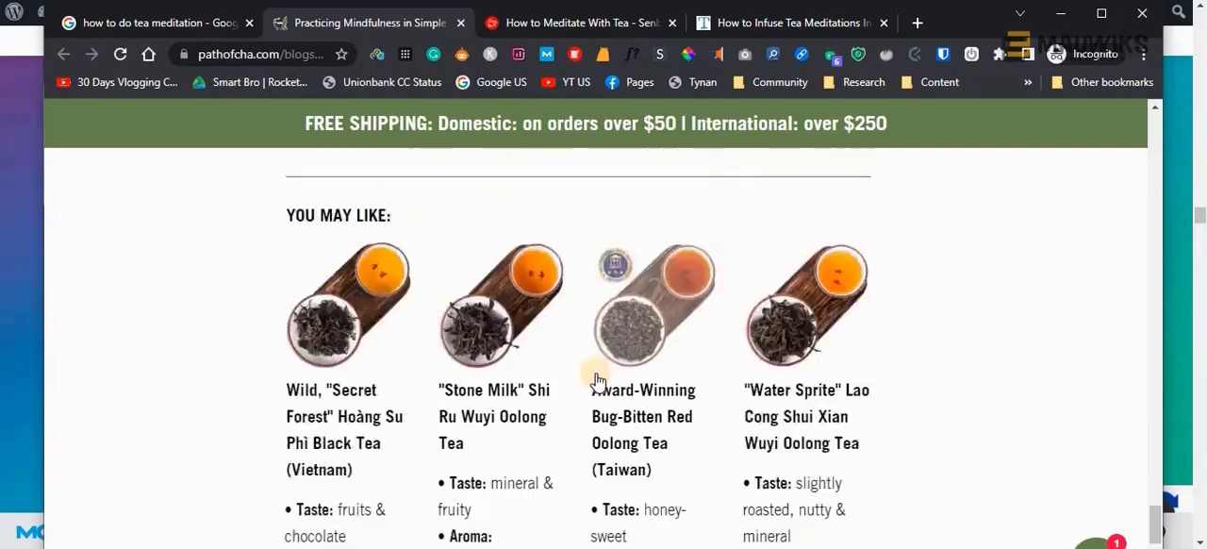
{"action": "scroll", "coordinate": [598, 379], "scroll_direction": "up", "scroll_amount": 5}
{"action": "scroll", "coordinate": [596, 377], "scroll_direction": "up", "scroll_amount": 5}
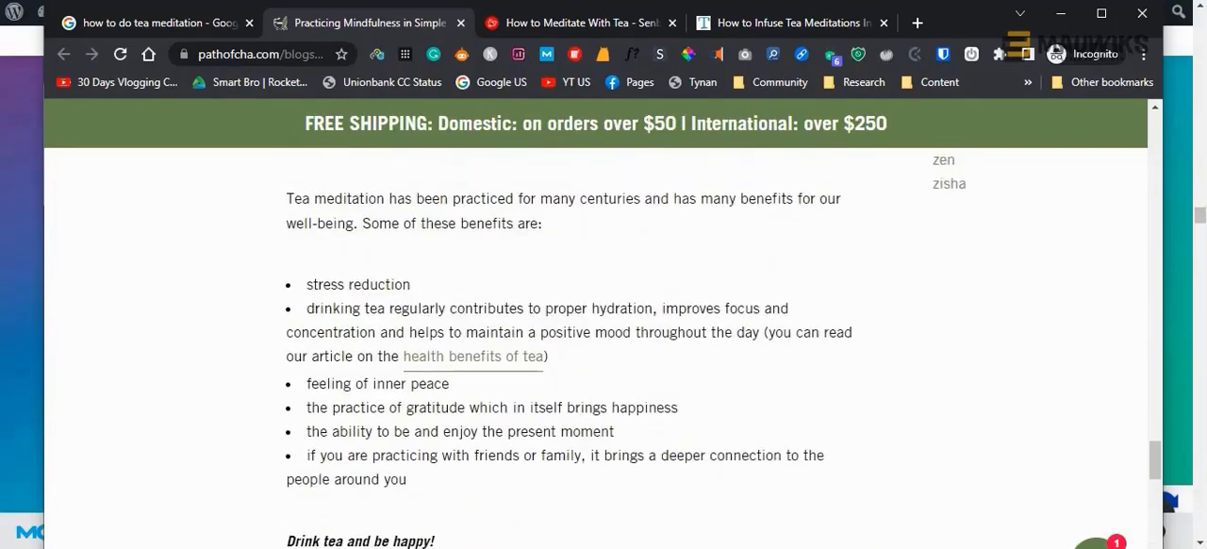
{"action": "key", "text": "alt+Tab"}
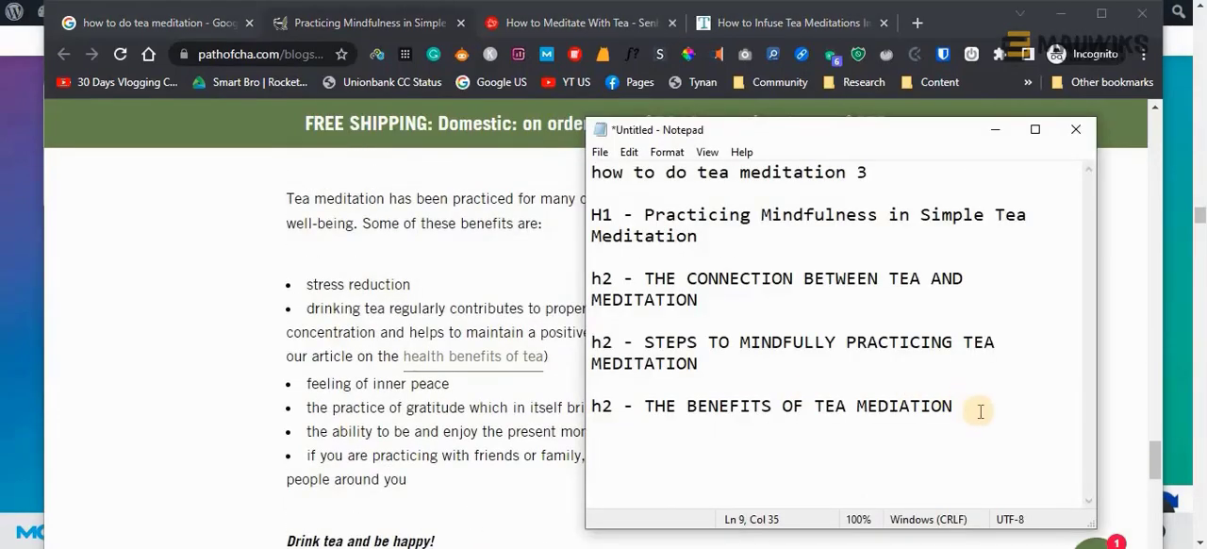
{"action": "left_click", "coordinate": [946, 322]}
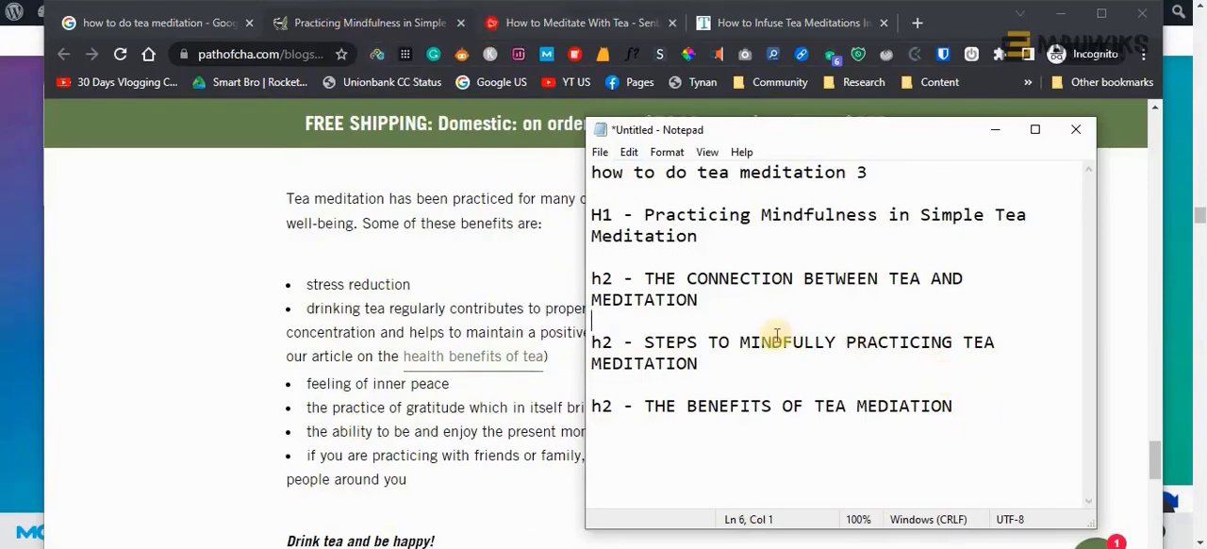
Copy the pathofcha.com article's URL and paste it into Notepad between the keyword line and the H1 entry, on its own line
{"action": "left_click", "coordinate": [417, 27]}
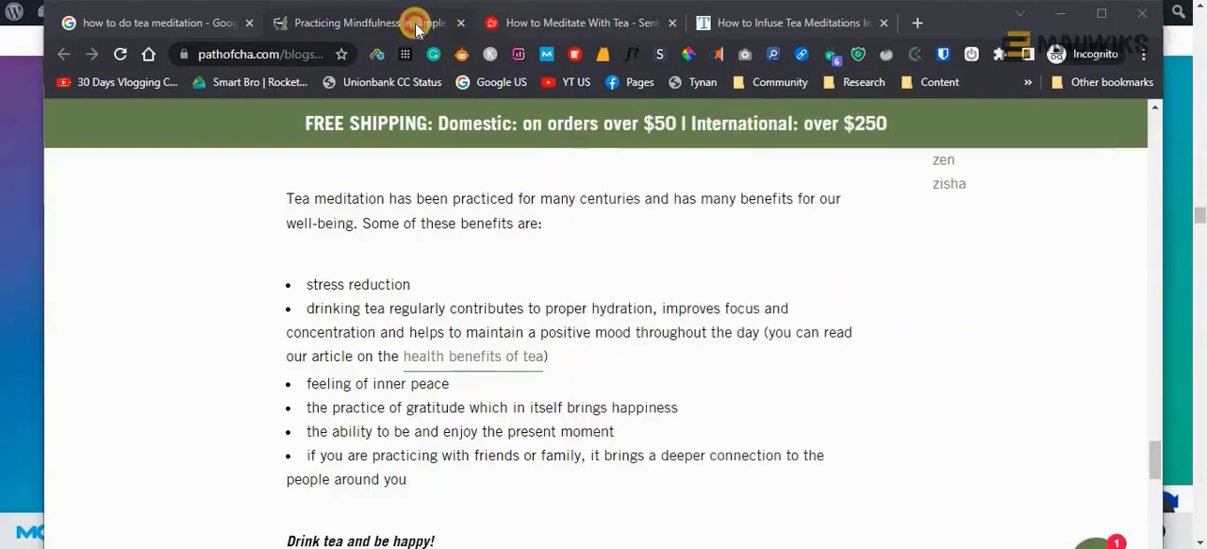
{"action": "left_click", "coordinate": [271, 54]}
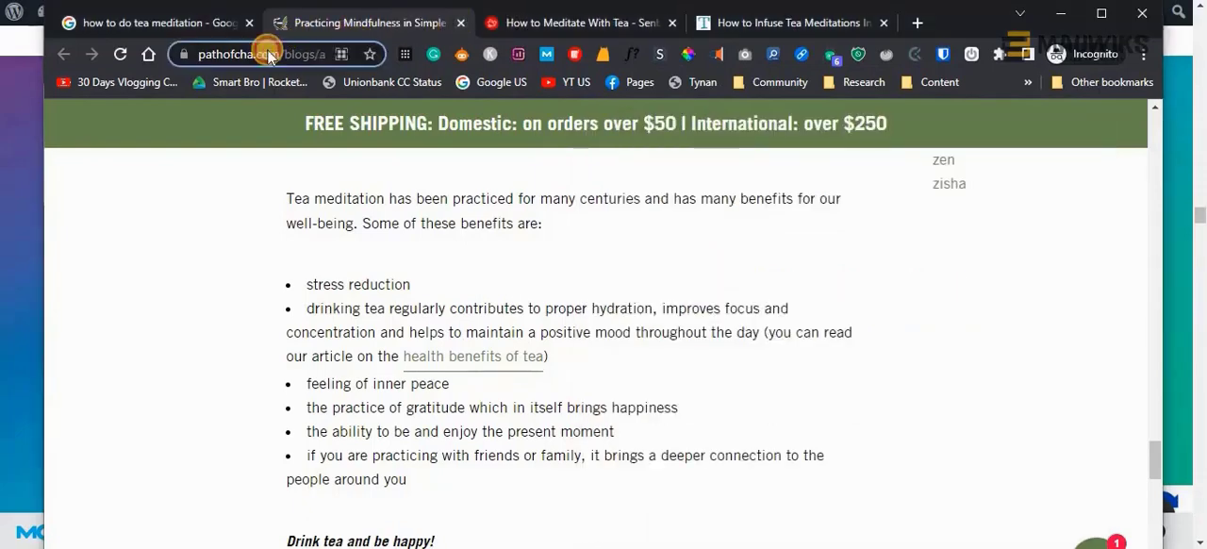
{"action": "key", "text": "alt+Tab"}
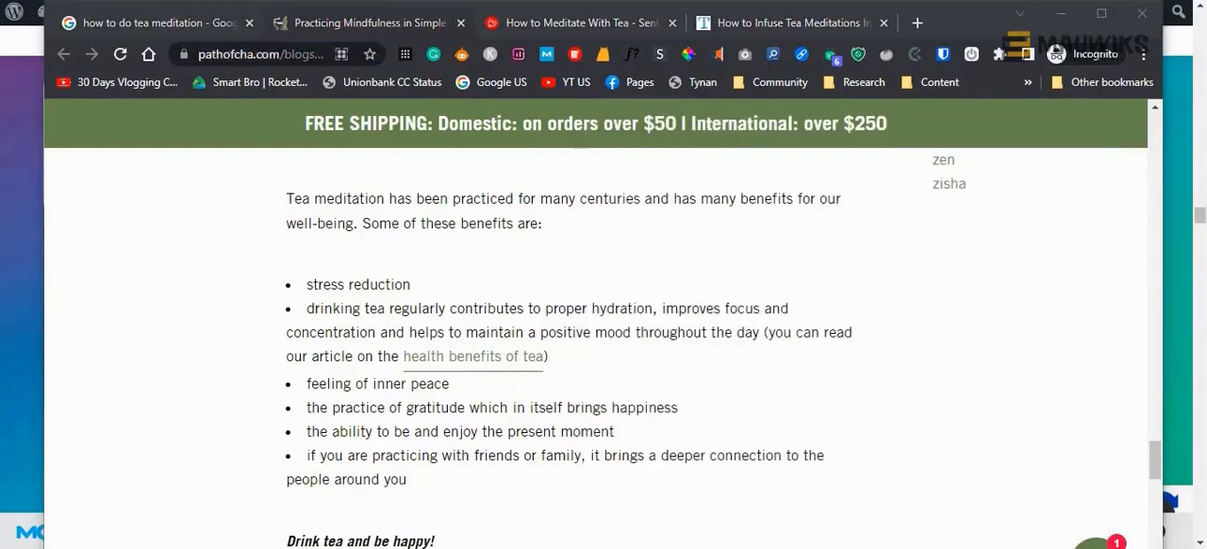
{"action": "left_click", "coordinate": [875, 170]}
{"action": "key", "text": "Return"}
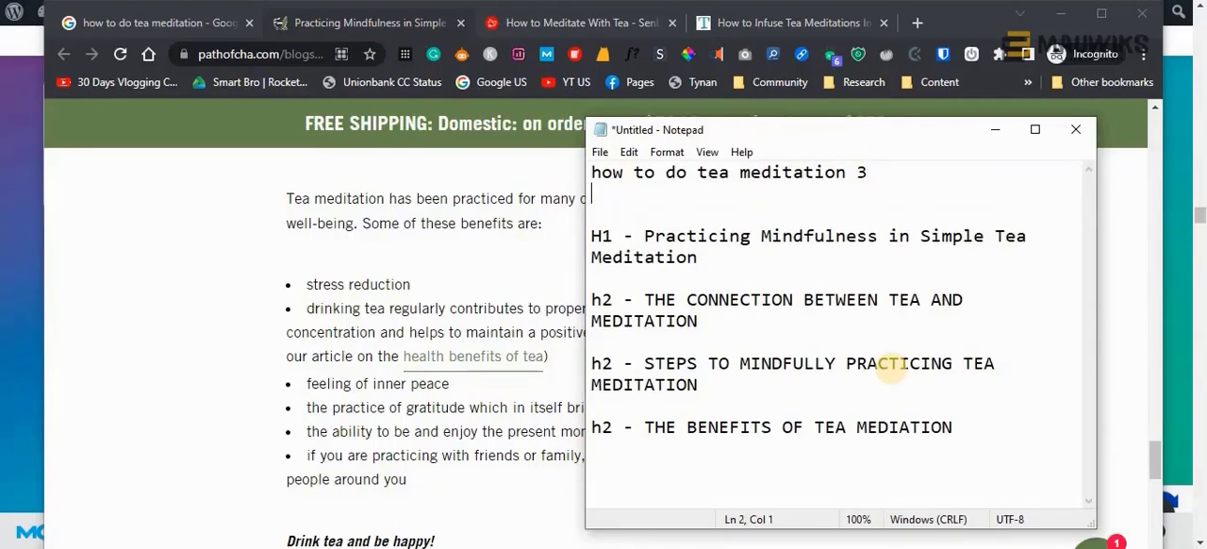
{"action": "key", "text": "Return"}
{"action": "type", "text": "https://pathofcha.com/blogs/all-about-tea/practicing-mindfulness-in-simple-tea-meditation"}
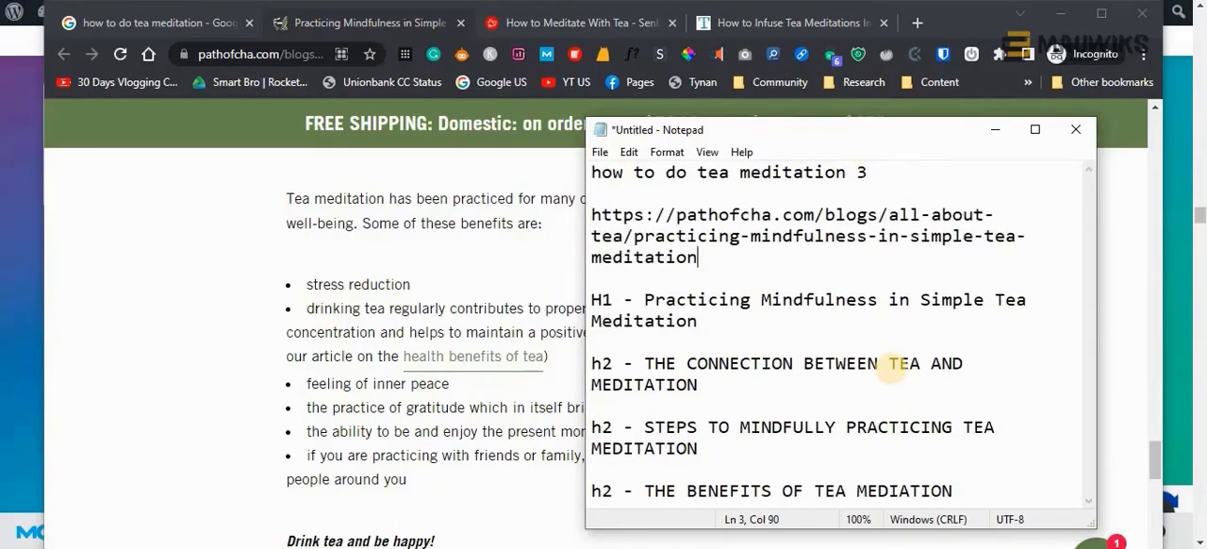
{"action": "key", "text": "ctrl+Home"}
{"action": "type", "text": "Keyword"}
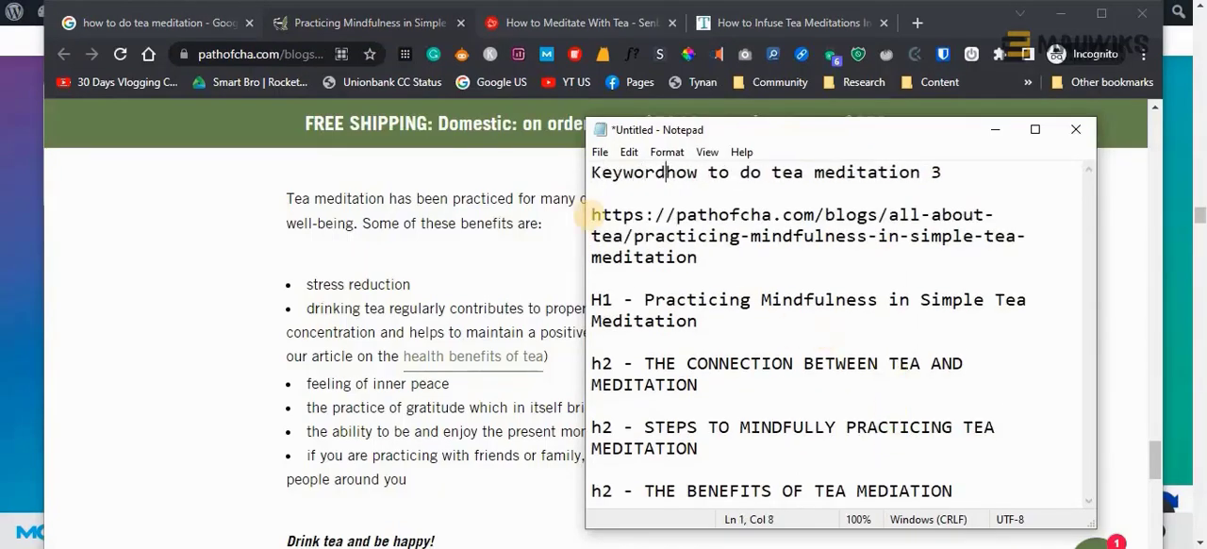
{"action": "key", "text": "BackSpace"}
{"action": "key", "text": "BackSpace"}
{"action": "key", "text": "BackSpace"}
{"action": "key", "text": "BackSpace"}
{"action": "key", "text": "BackSpace"}
{"action": "key", "text": "BackSpace"}
{"action": "key", "text": "BackSpace"}
Copy the senbirdtea.com tea meditation article's URL to a new line at the end of the Notepad outline, and return to that page
{"action": "left_click", "coordinate": [1010, 491]}
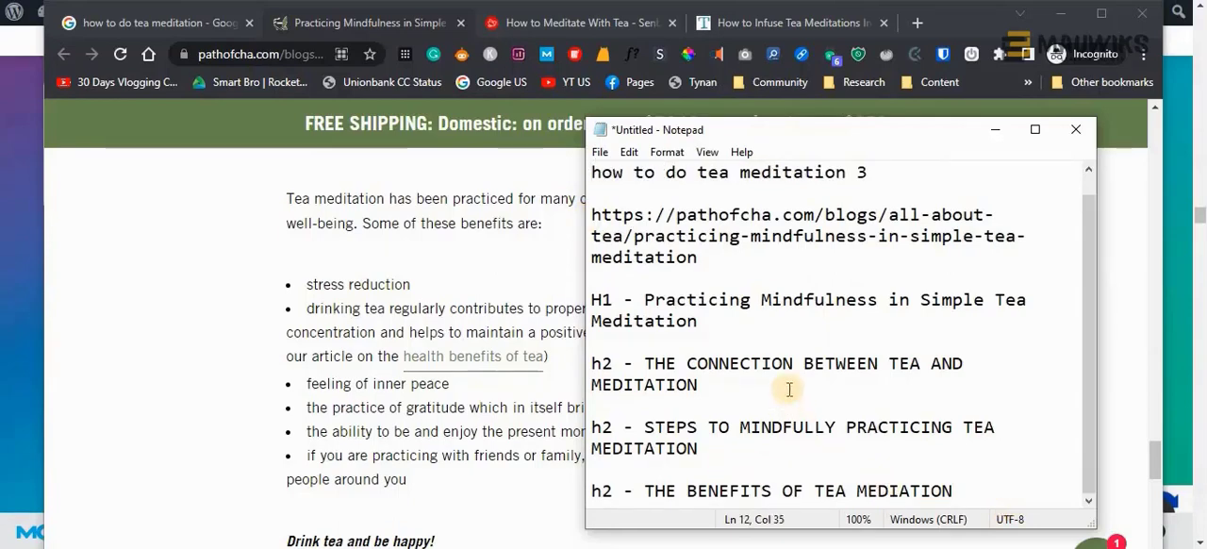
{"action": "key", "text": "Return"}
{"action": "key", "text": "Return"}
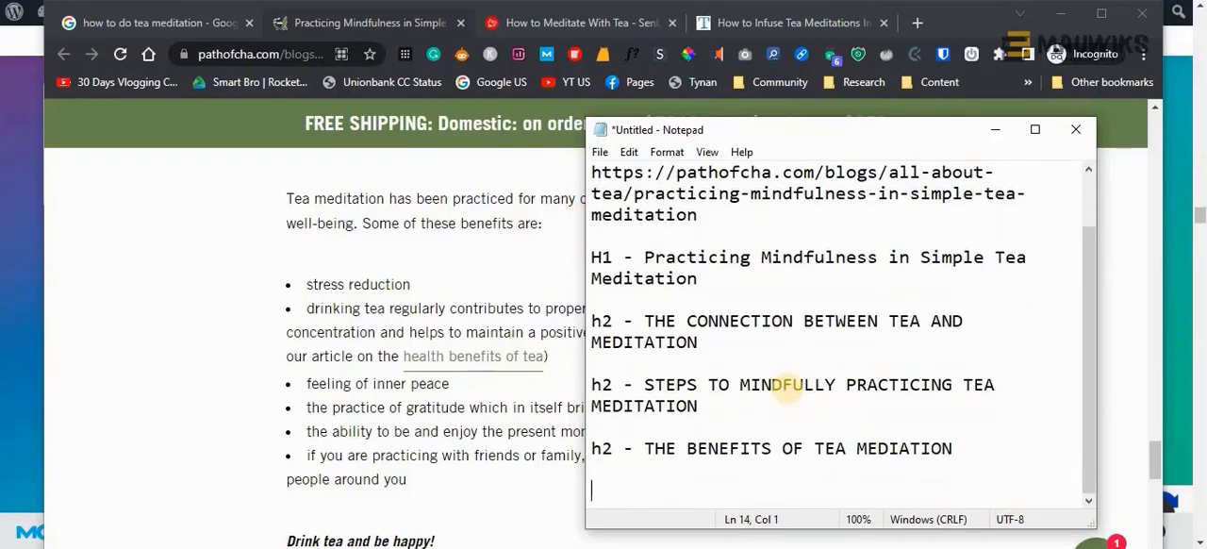
{"action": "left_click", "coordinate": [534, 20]}
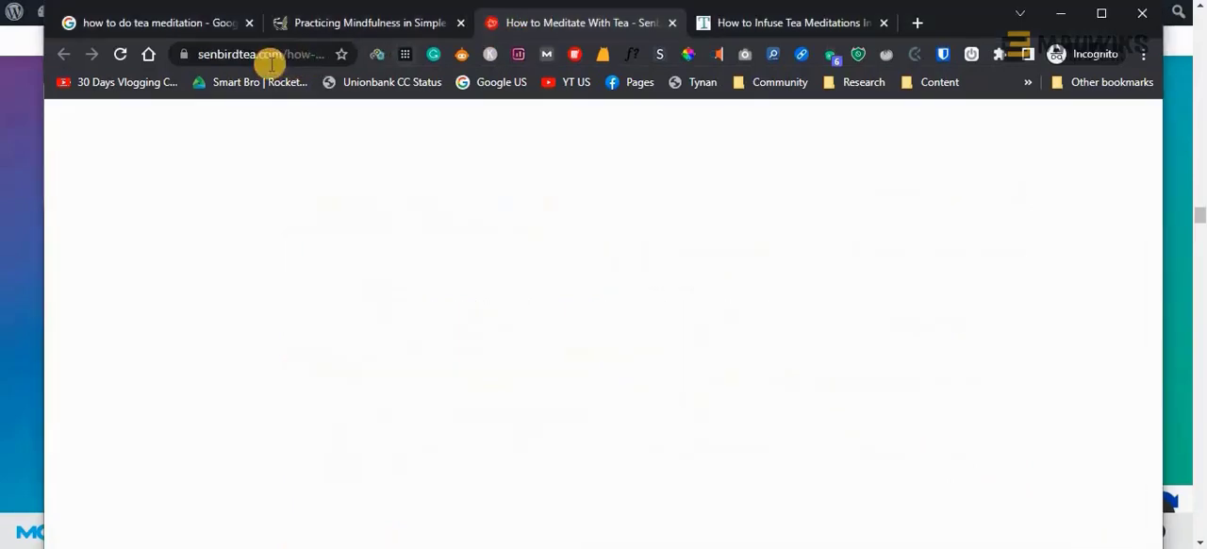
{"action": "left_click", "coordinate": [270, 55]}
{"action": "key", "text": "ctrl+c"}
{"action": "key", "text": "alt+Tab"}
{"action": "key", "text": "ctrl+v"}
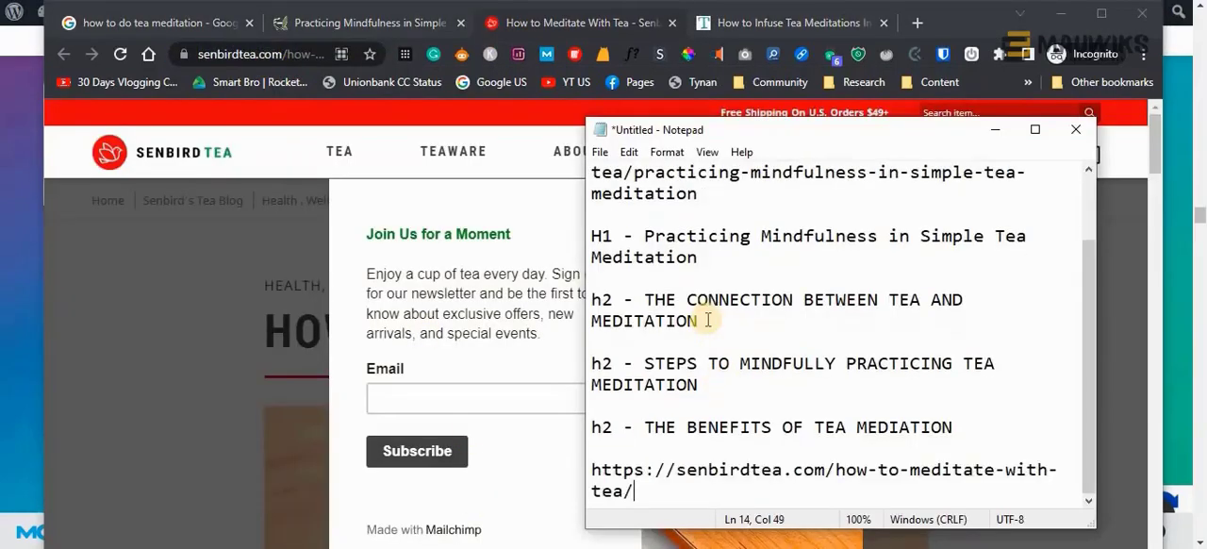
{"action": "key", "text": "Return"}
{"action": "key", "text": "Return"}
{"action": "key", "text": "alt+Tab"}
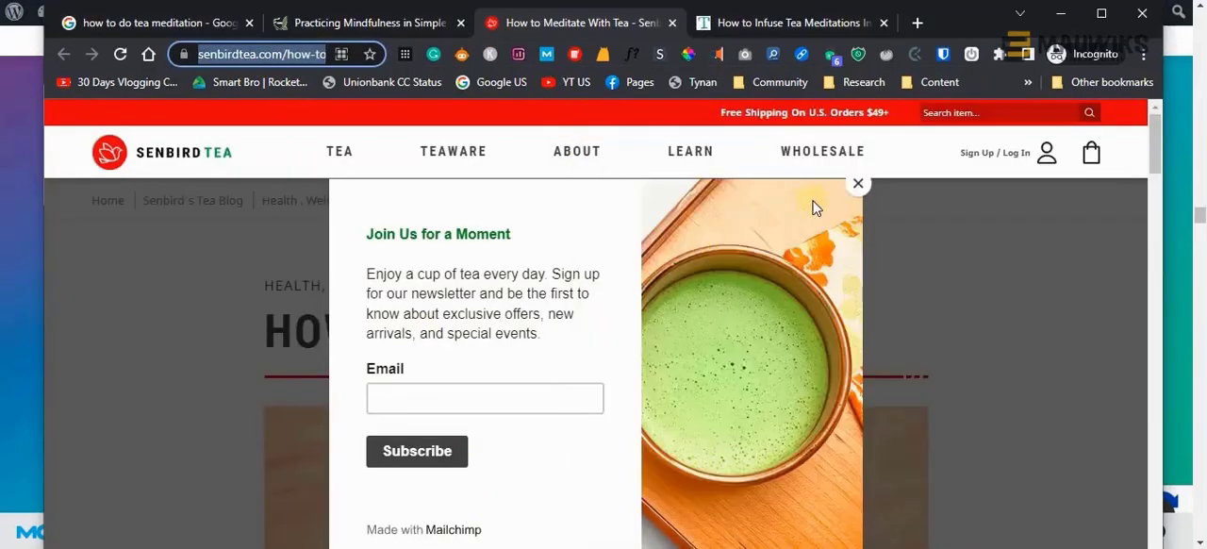
Close the newsletter popup and copy the senbirdtea.com article title into the Notepad outline as "h1 - HOW TO MEDITATE WITH TEA"
{"action": "left_click", "coordinate": [855, 185]}
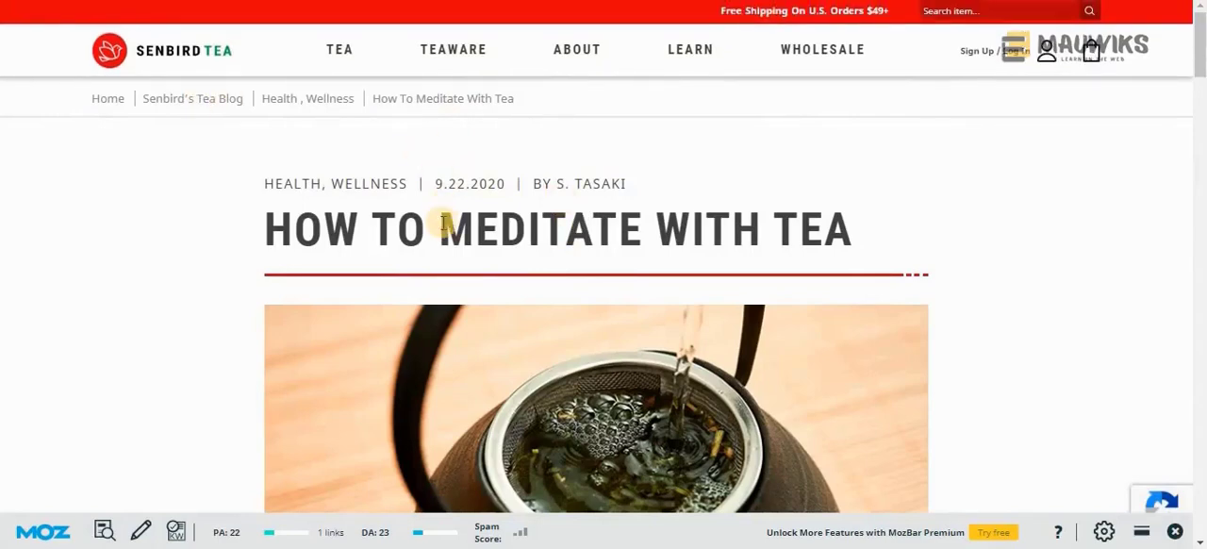
{"action": "left_click_drag", "start_coordinate": [285, 229], "coordinate": [869, 225]}
{"action": "key", "text": "alt+Tab"}
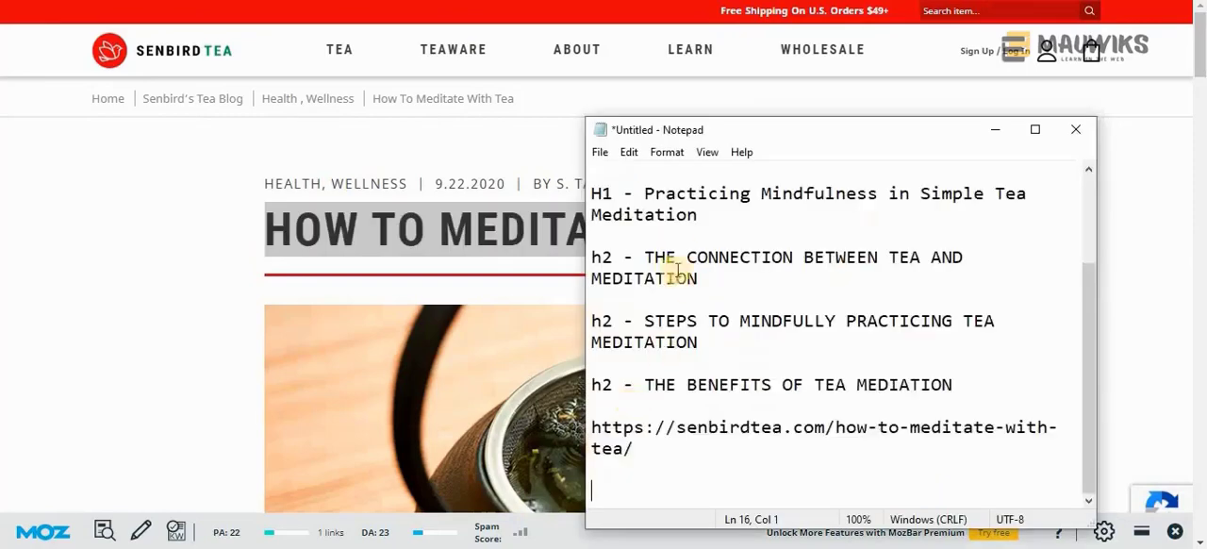
{"action": "scroll", "coordinate": [681, 278], "scroll_direction": "up", "scroll_amount": 3}
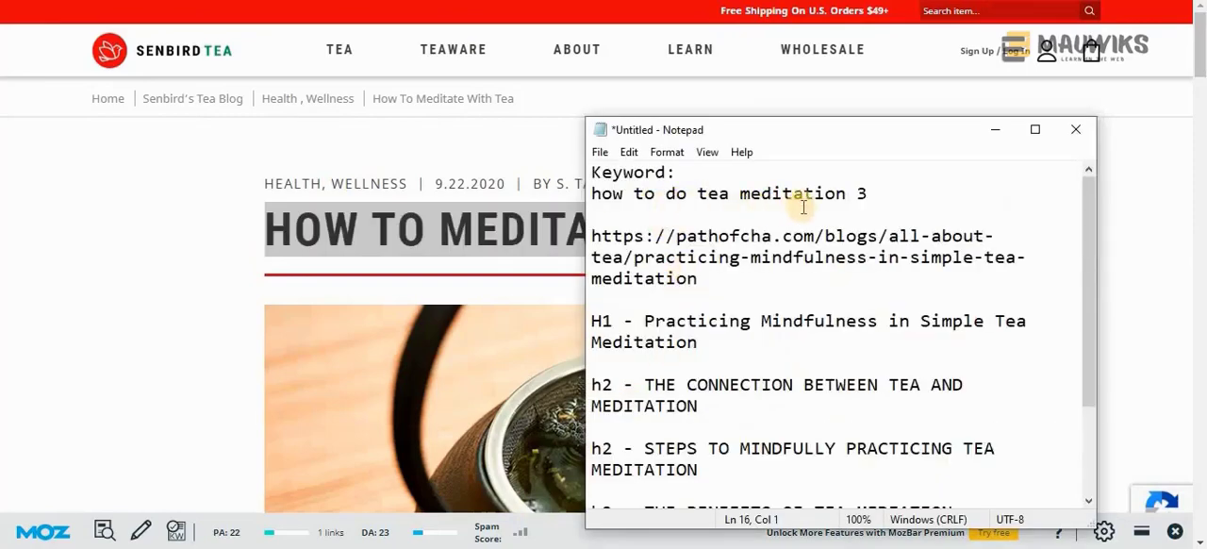
{"action": "scroll", "coordinate": [755, 386], "scroll_direction": "down", "scroll_amount": 2}
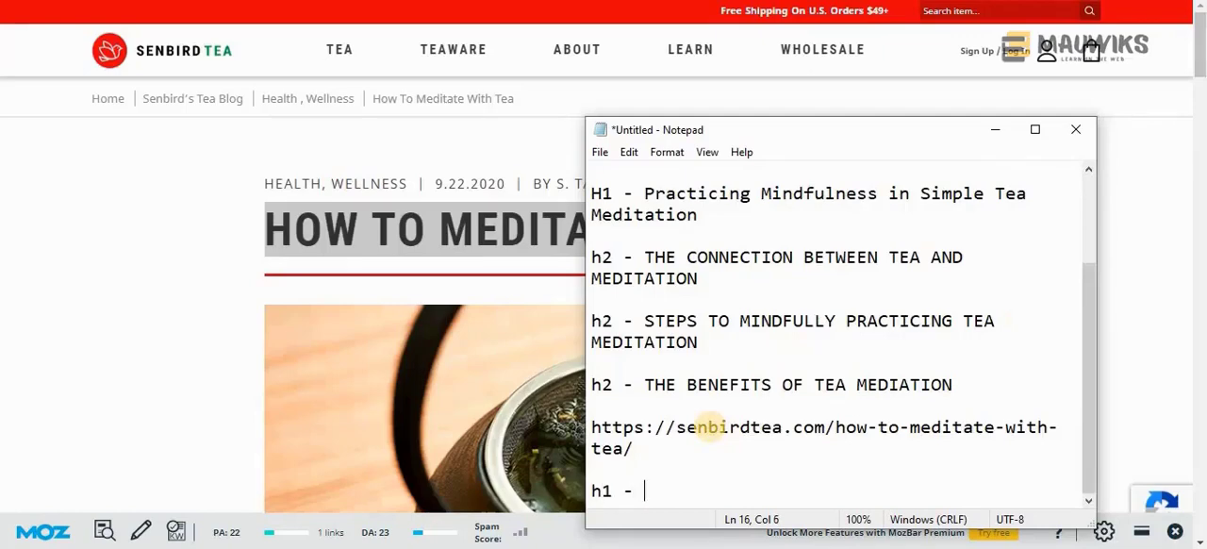
{"action": "key", "text": "ctrl+v"}
{"action": "key", "text": "Return"}
{"action": "key", "text": "Return"}
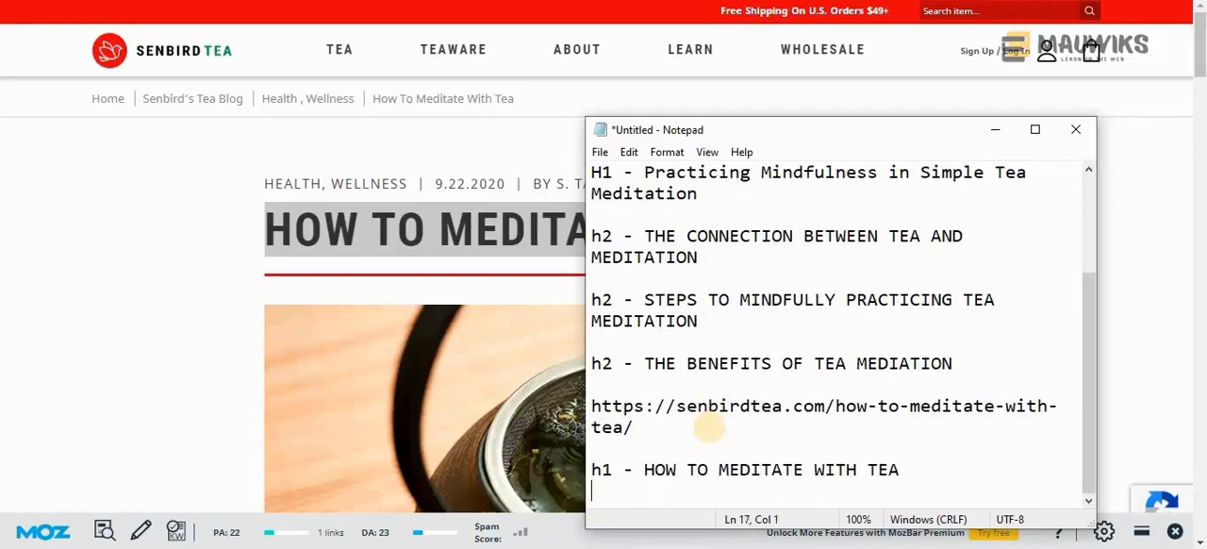
Copy the article's "BE PRESENT" heading into Notepad as an h2 entry below the h1 line
{"action": "left_click", "coordinate": [344, 323]}
{"action": "scroll", "coordinate": [344, 324], "scroll_direction": "down", "scroll_amount": 10}
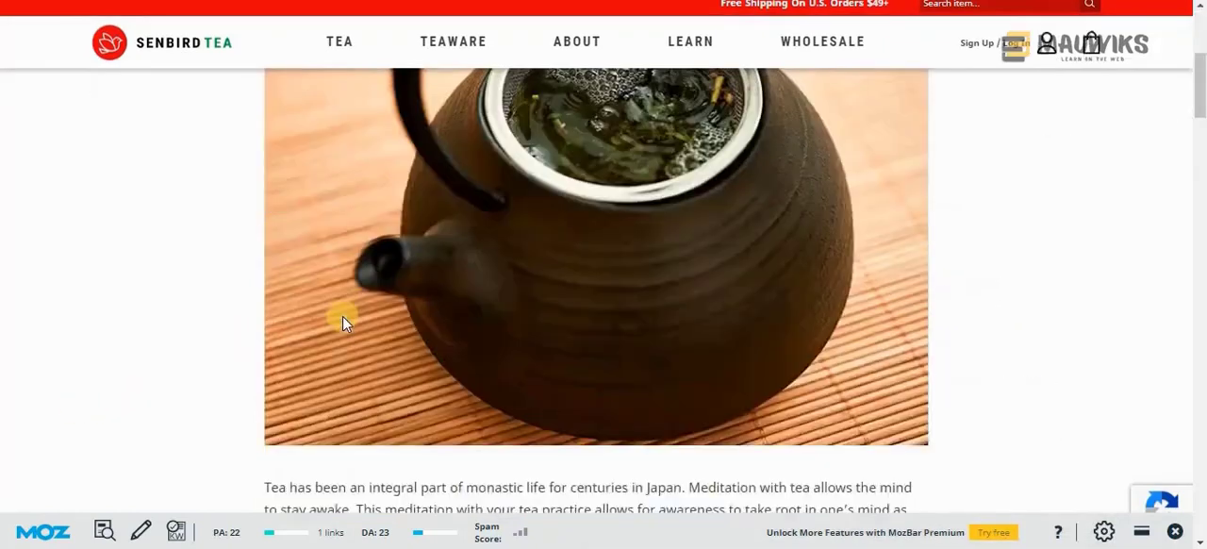
{"action": "scroll", "coordinate": [326, 329], "scroll_direction": "down", "scroll_amount": 1}
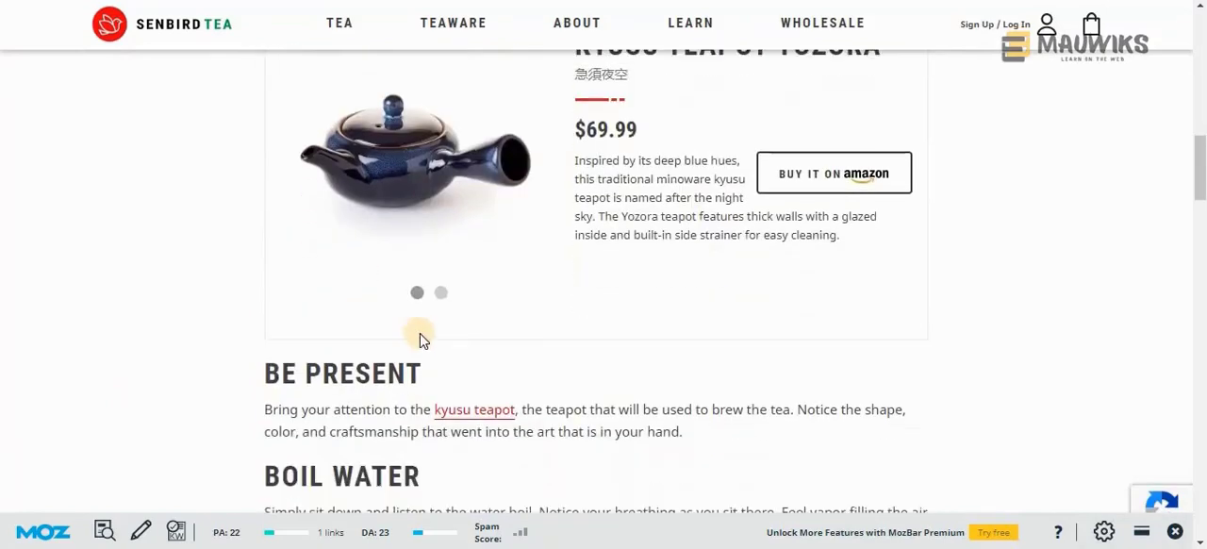
{"action": "left_click_drag", "start_coordinate": [422, 374], "coordinate": [263, 390]}
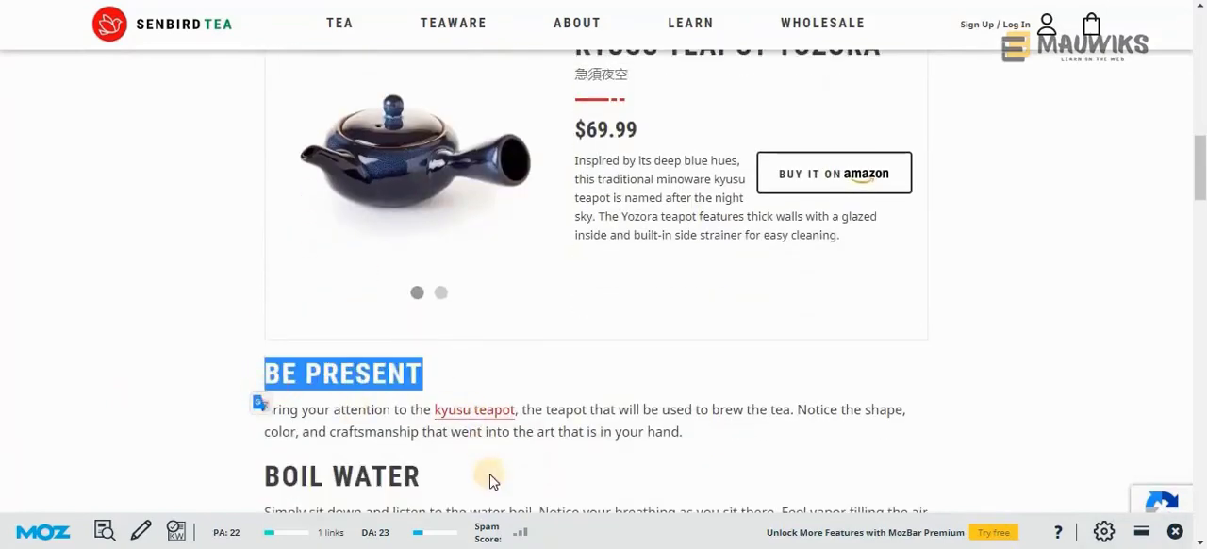
{"action": "key", "text": "alt+Tab"}
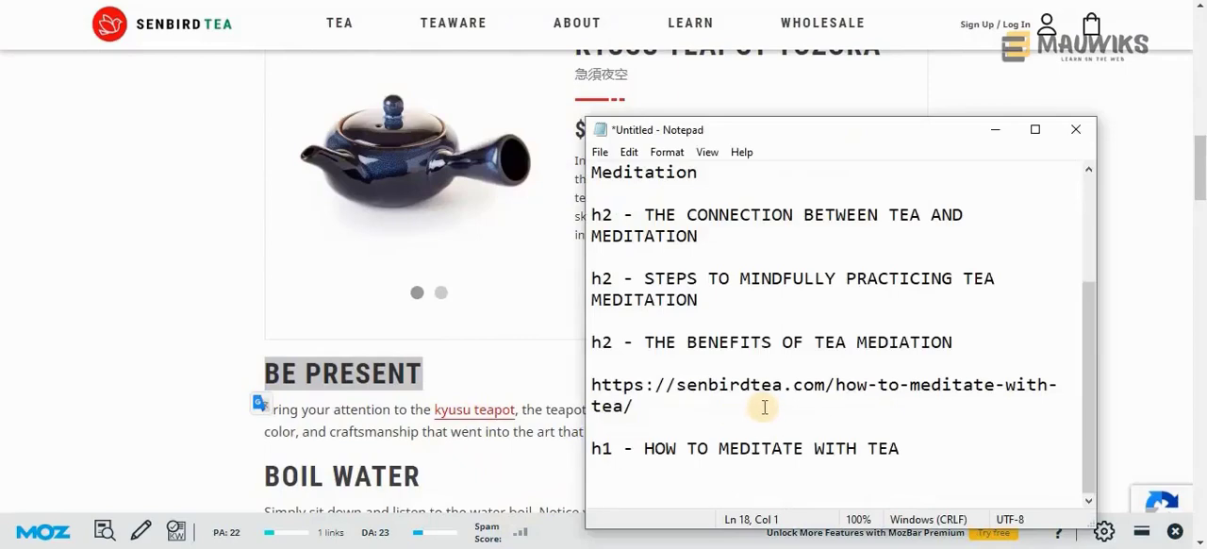
{"action": "scroll", "coordinate": [519, 466], "scroll_direction": "down", "scroll_amount": 4}
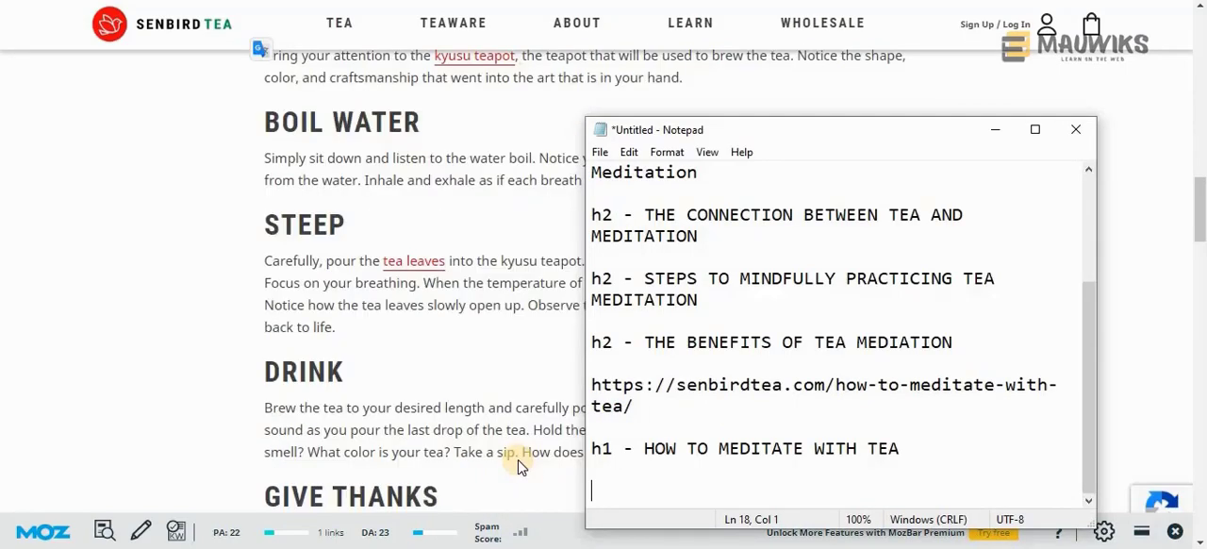
{"action": "type", "text": "-"}
{"action": "key", "text": "ctrl+v"}
Copy the "BOIL WATER" heading from the article to a new line below "BE PRESENT" in Notepad
{"action": "scroll", "coordinate": [518, 467], "scroll_direction": "up", "scroll_amount": 2}
{"action": "left_click_drag", "start_coordinate": [421, 300], "coordinate": [260, 302]}
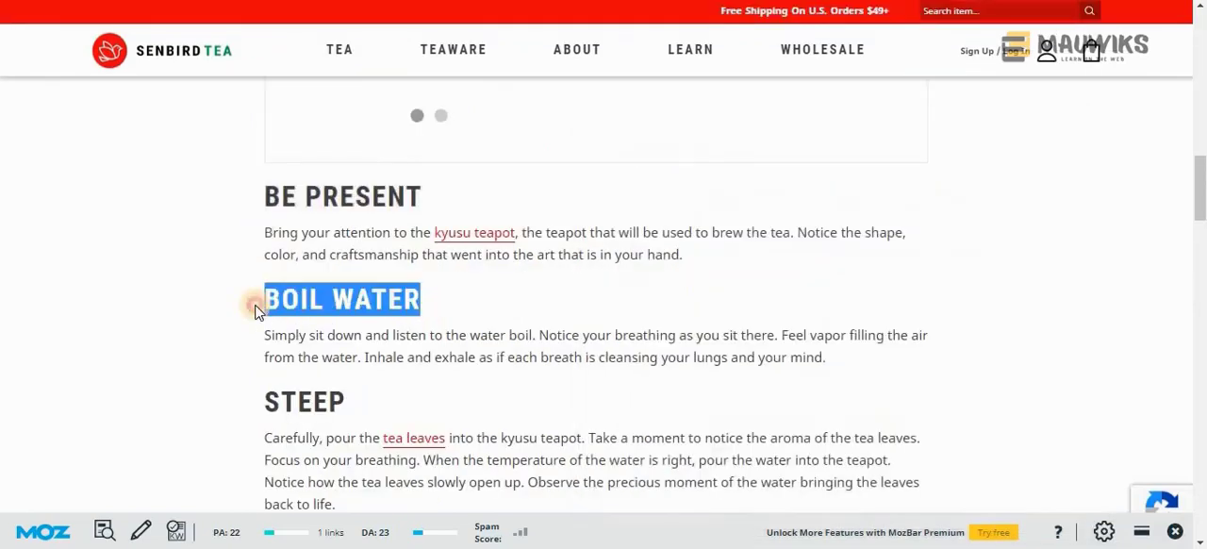
{"action": "left_click", "coordinate": [509, 548]}
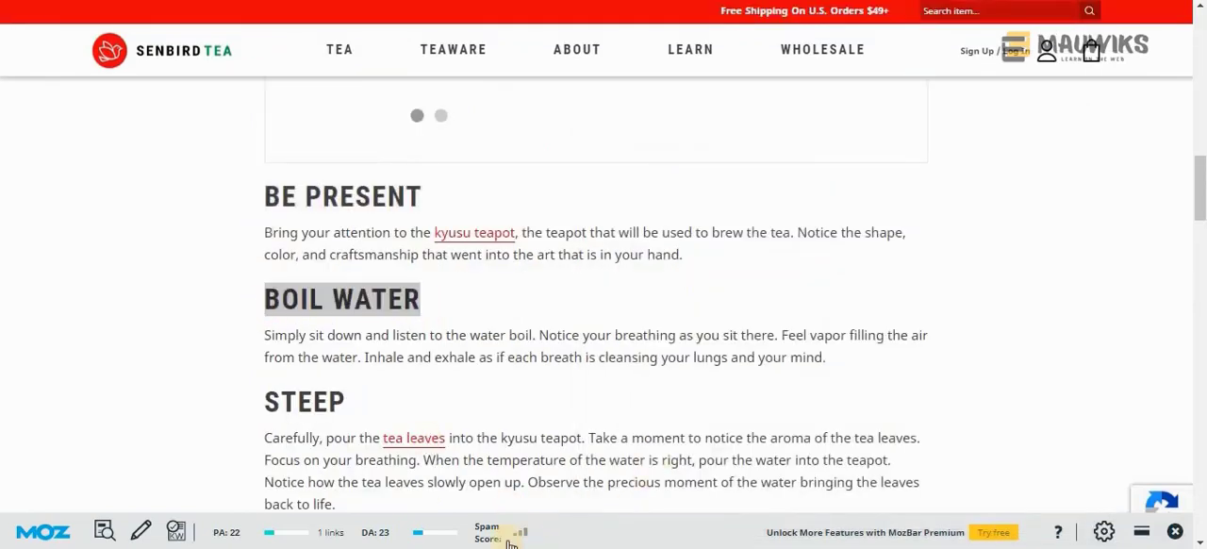
{"action": "key", "text": "Return"}
{"action": "key", "text": "ctrl+v"}
Change the h2 prefix into an "h2s:" label on its own line above the "BE PRESENT" entry
{"action": "left_click_drag", "start_coordinate": [645, 471], "coordinate": [613, 471]}
{"action": "type", "text": ":"}
{"action": "key", "text": "Return"}
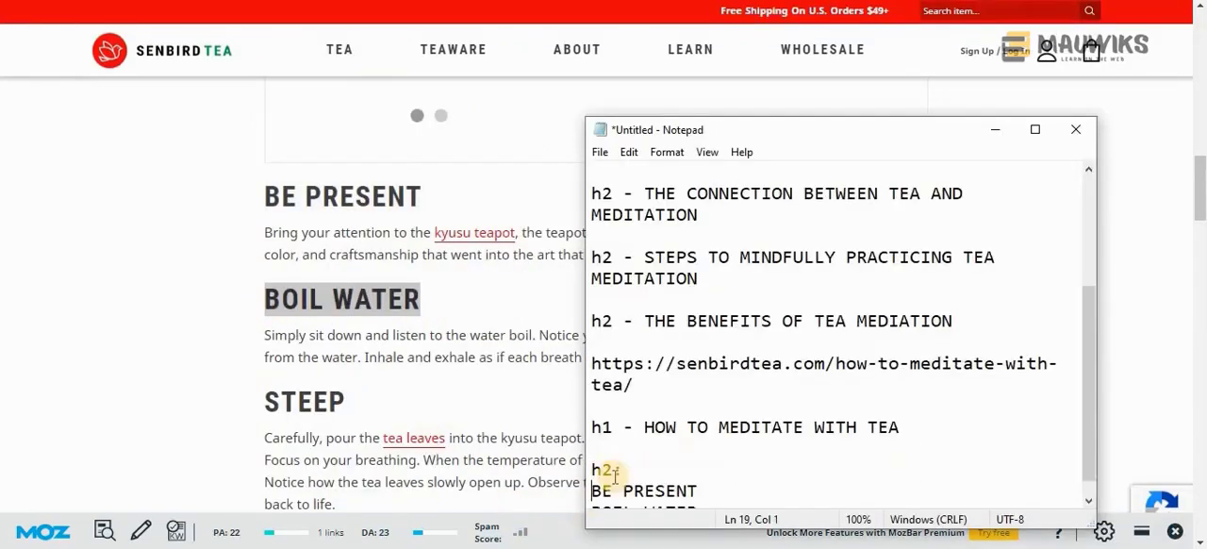
{"action": "scroll", "coordinate": [622, 348], "scroll_direction": "down", "scroll_amount": 1}
{"action": "left_click", "coordinate": [617, 450]}
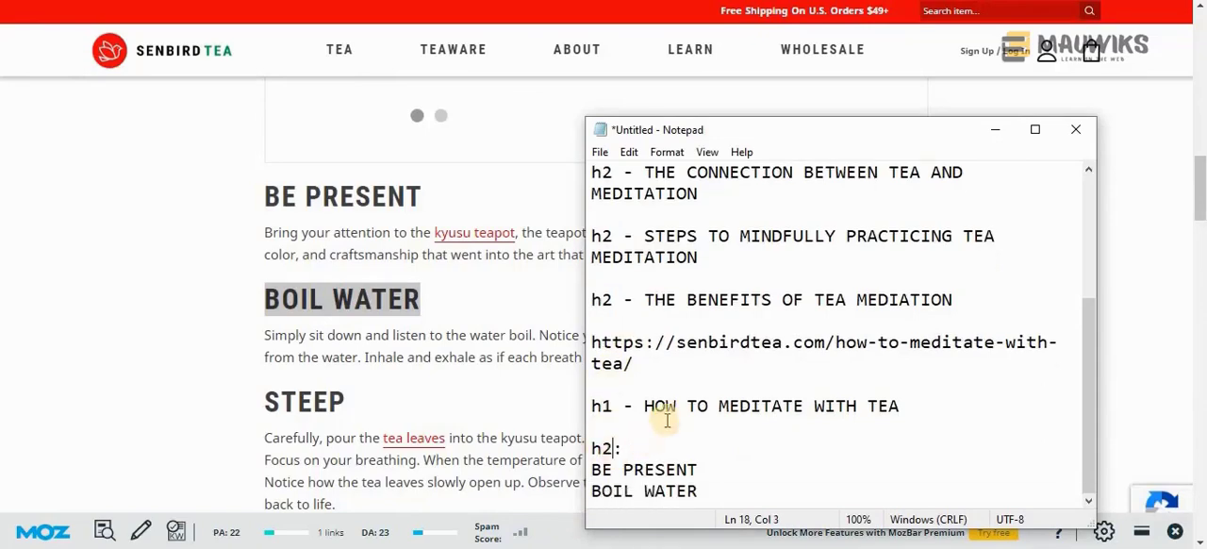
{"action": "type", "text": "s"}
Copy the "STEEP" heading from the article to the end of the h2s list in Notepad
{"action": "double_click", "coordinate": [290, 400]}
{"action": "key", "text": "ctrl+c"}
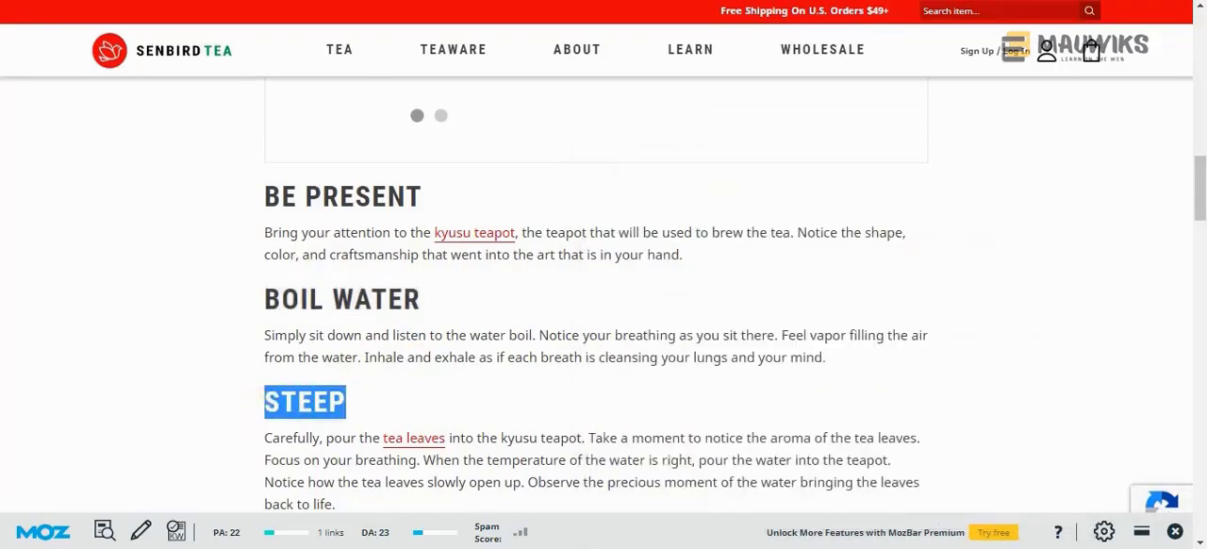
{"action": "left_click", "coordinate": [509, 548]}
{"action": "key", "text": "ctrl+End"}
{"action": "key", "text": "ctrl+v"}
Copy the "DRINK" heading from the article to a new line below "STEEP" in Notepad
{"action": "scroll", "coordinate": [376, 375], "scroll_direction": "down", "scroll_amount": 2}
{"action": "left_click_drag", "start_coordinate": [357, 374], "coordinate": [262, 373]}
{"action": "key", "text": "ctrl+c"}
{"action": "key", "text": "alt+Tab"}
{"action": "key", "text": "Return"}
{"action": "key", "text": "ctrl+v"}
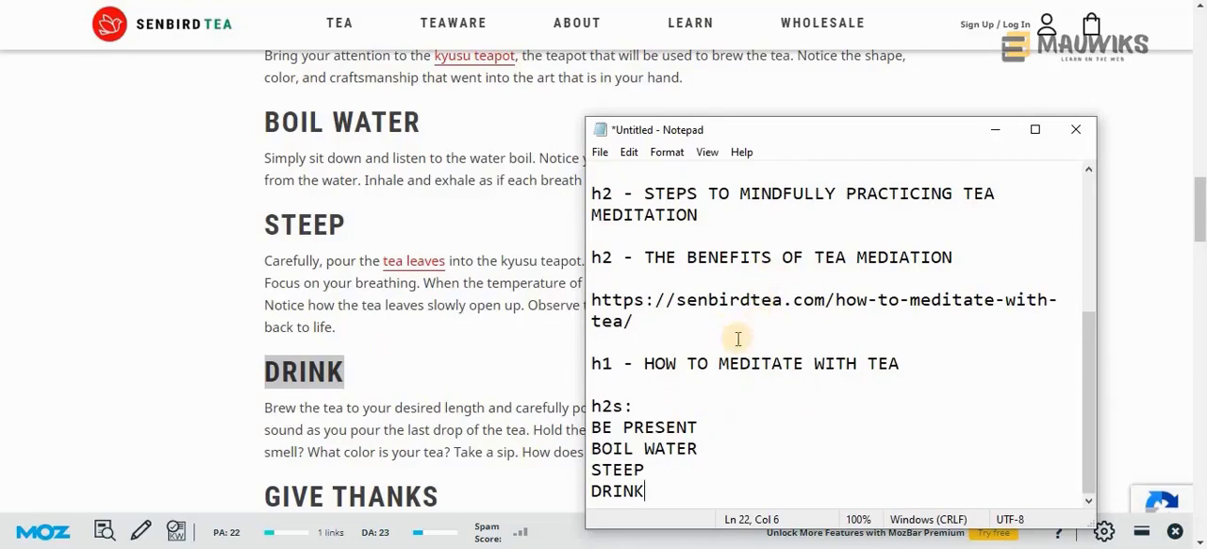
Add the article's "GIVE THANKS" heading on a new line at the end of the h2s list
{"action": "scroll", "coordinate": [461, 417], "scroll_direction": "down", "scroll_amount": 3}
{"action": "left_click_drag", "start_coordinate": [461, 327], "coordinate": [262, 321]}
{"action": "key", "text": "alt+Tab"}
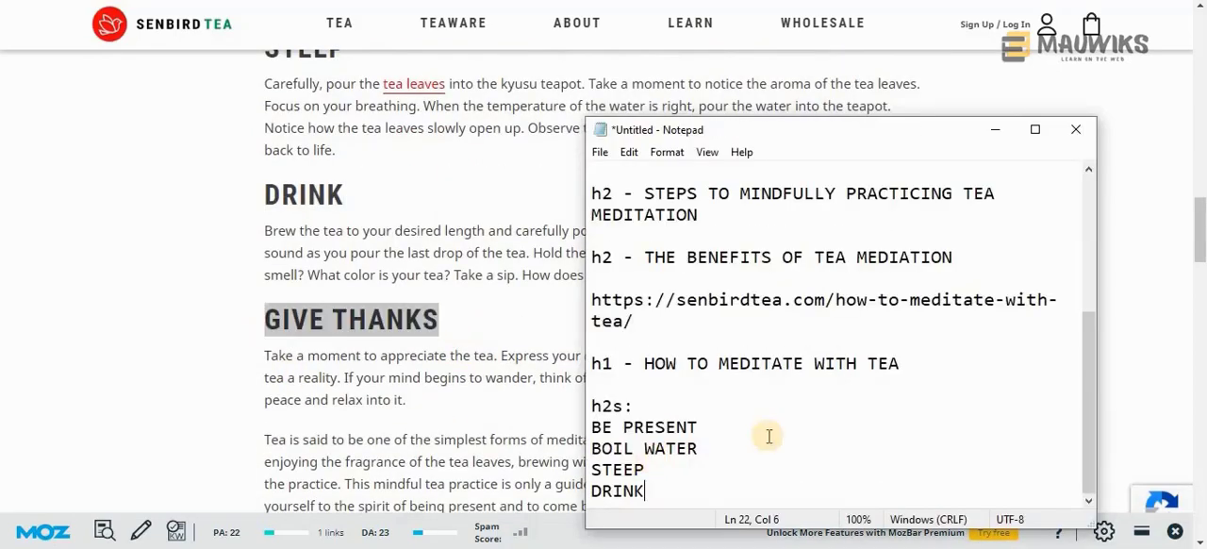
{"action": "key", "text": "Return"}
{"action": "key", "text": "ctrl+v"}
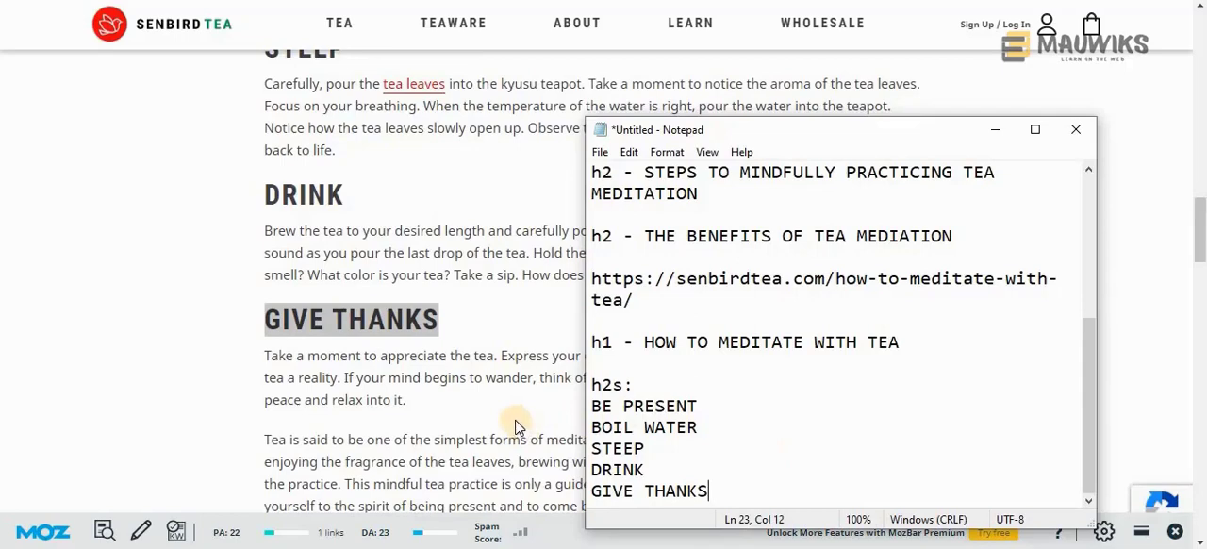
Copy the video section heading without its "[VIDEO]" tag into the h2s list as "THE JAPANESE KYUSU TEAPOT"
{"action": "scroll", "coordinate": [515, 426], "scroll_direction": "down", "scroll_amount": 2}
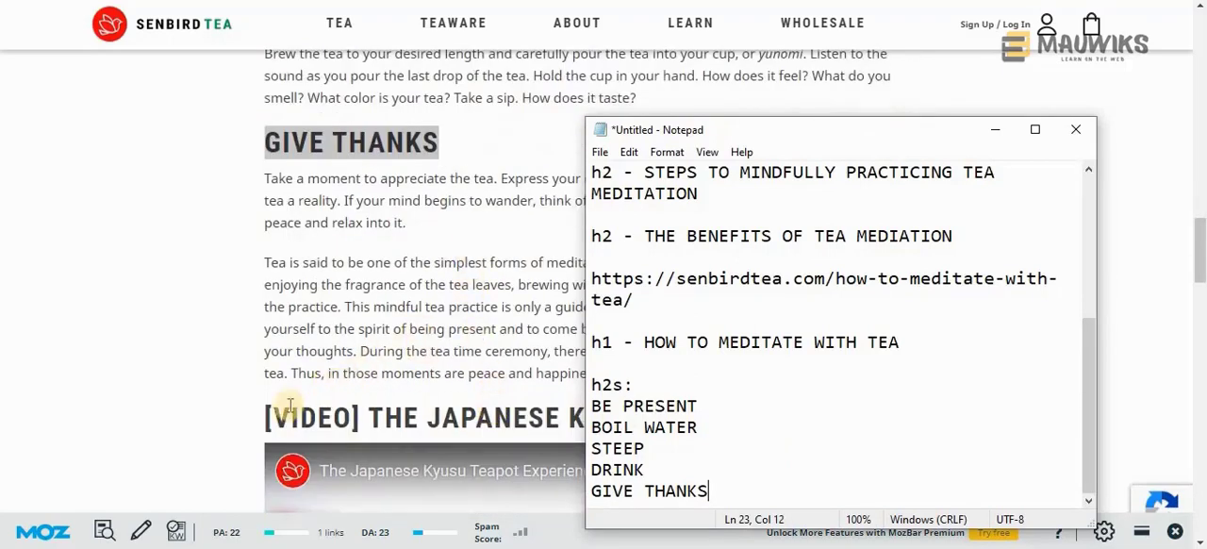
{"action": "left_click", "coordinate": [374, 338]}
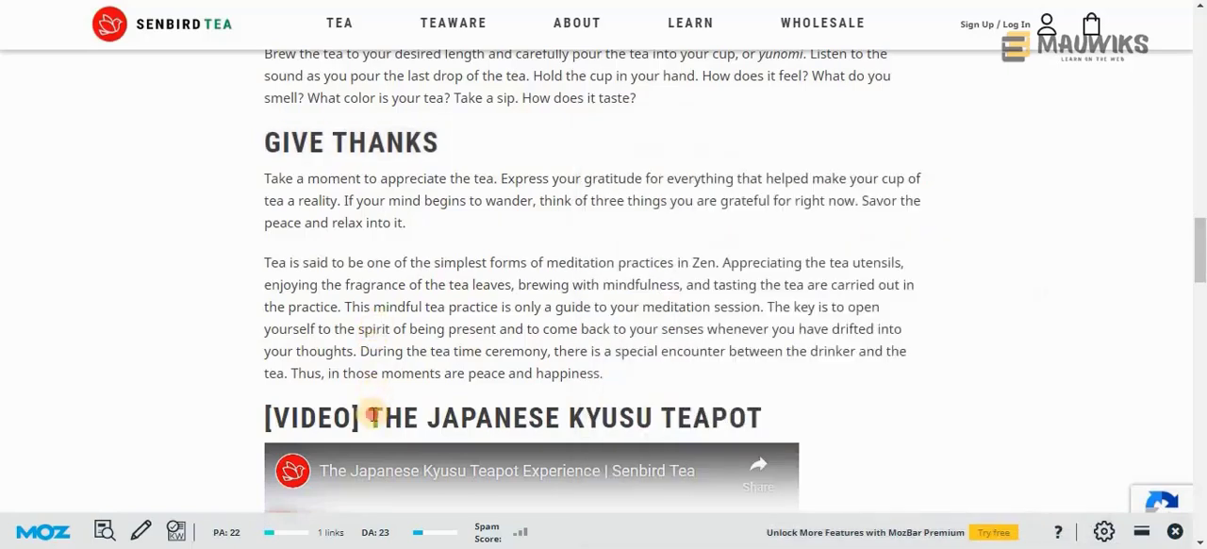
{"action": "left_click_drag", "start_coordinate": [370, 415], "coordinate": [768, 419]}
{"action": "key", "text": "alt+Tab"}
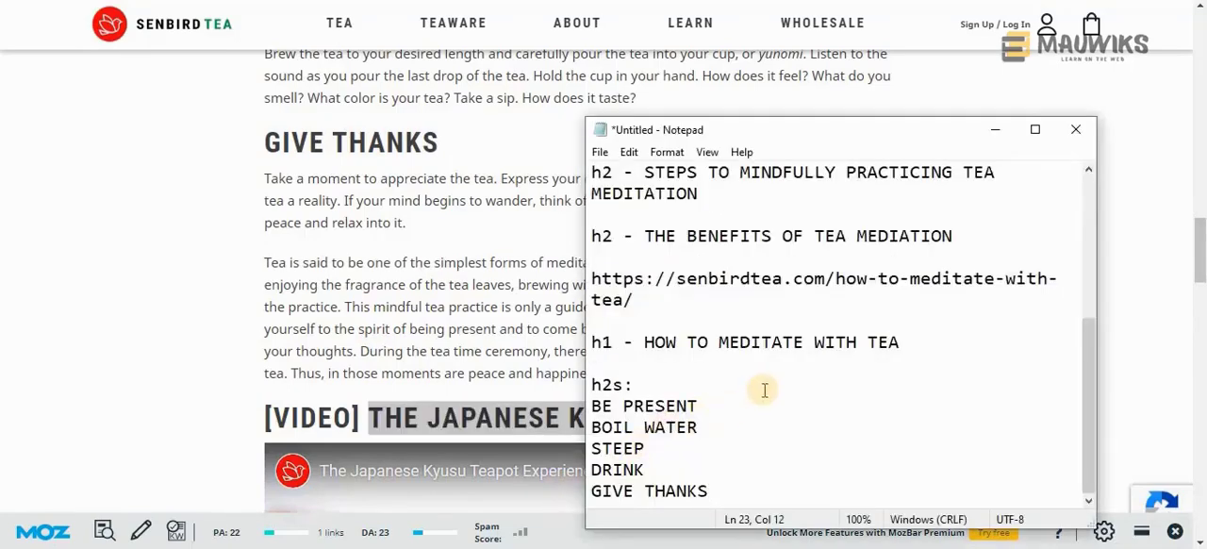
{"action": "key", "text": "Return"}
{"action": "key", "text": "ctrl+v"}
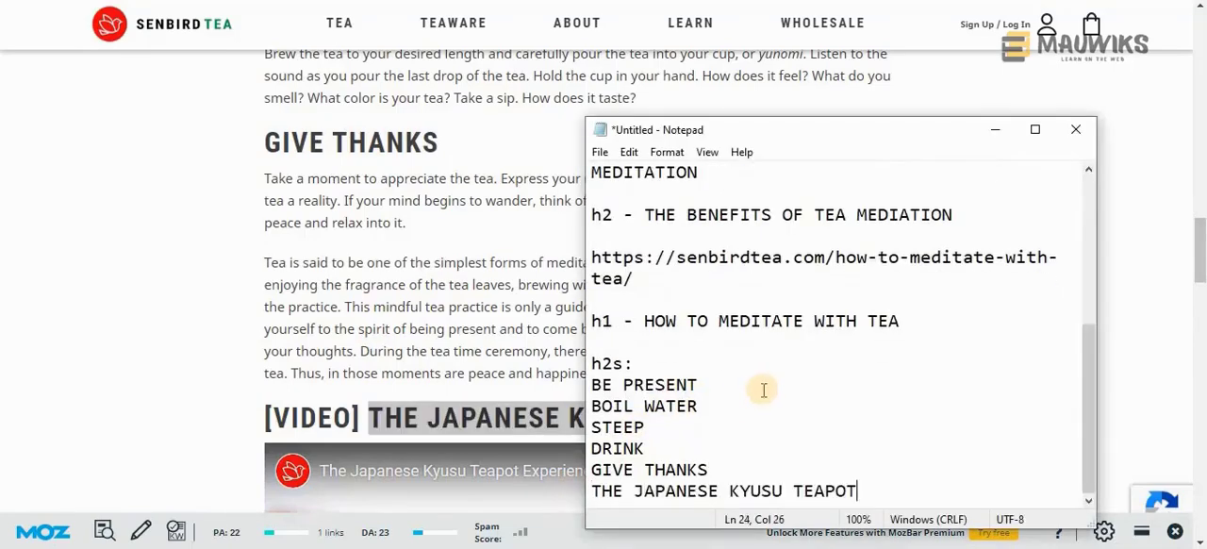
Check the rest of the senbirdtea.com article for further headings, and switch to the lifeisbetterwithtea.com article with its address showing
{"action": "key", "text": "alt+Tab"}
{"action": "scroll", "coordinate": [410, 326], "scroll_direction": "down", "scroll_amount": 7}
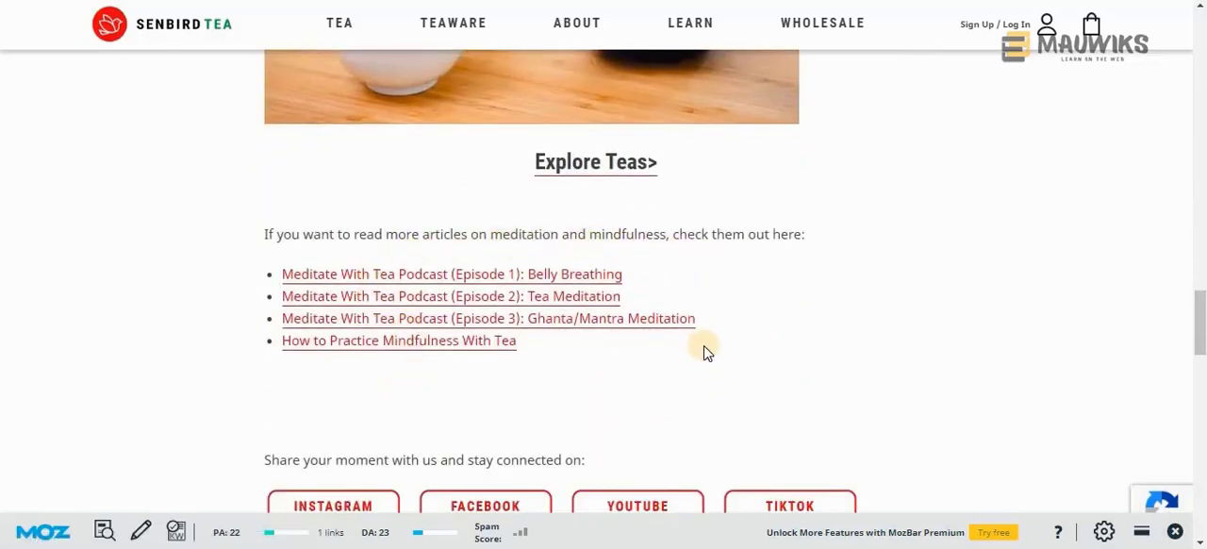
{"action": "scroll", "coordinate": [700, 350], "scroll_direction": "down", "scroll_amount": 8}
{"action": "scroll", "coordinate": [680, 392], "scroll_direction": "down", "scroll_amount": 5}
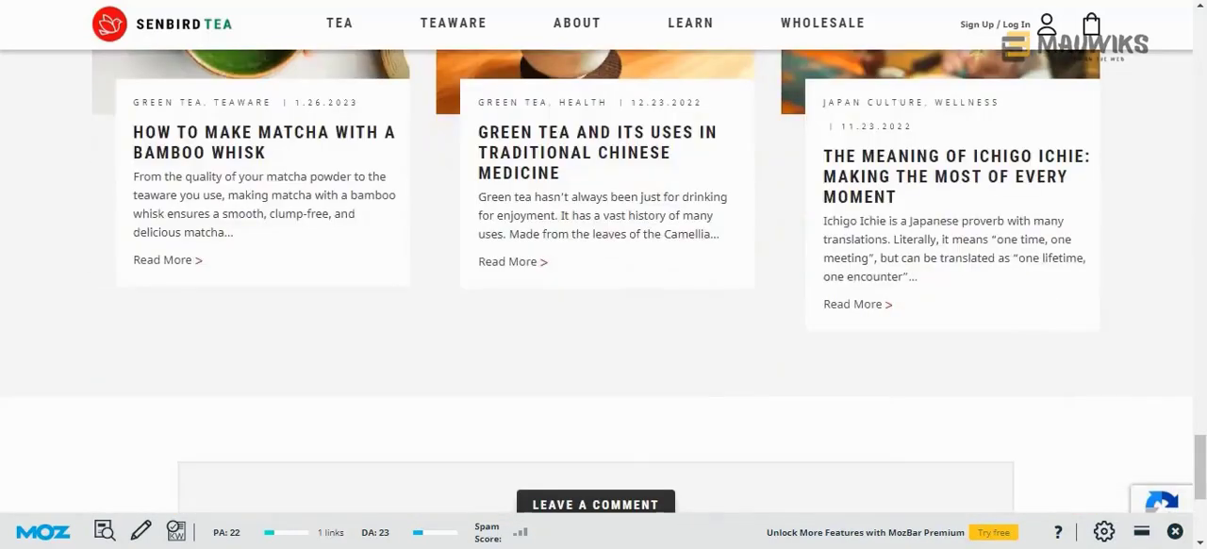
{"action": "key", "text": "ctrl+Tab"}
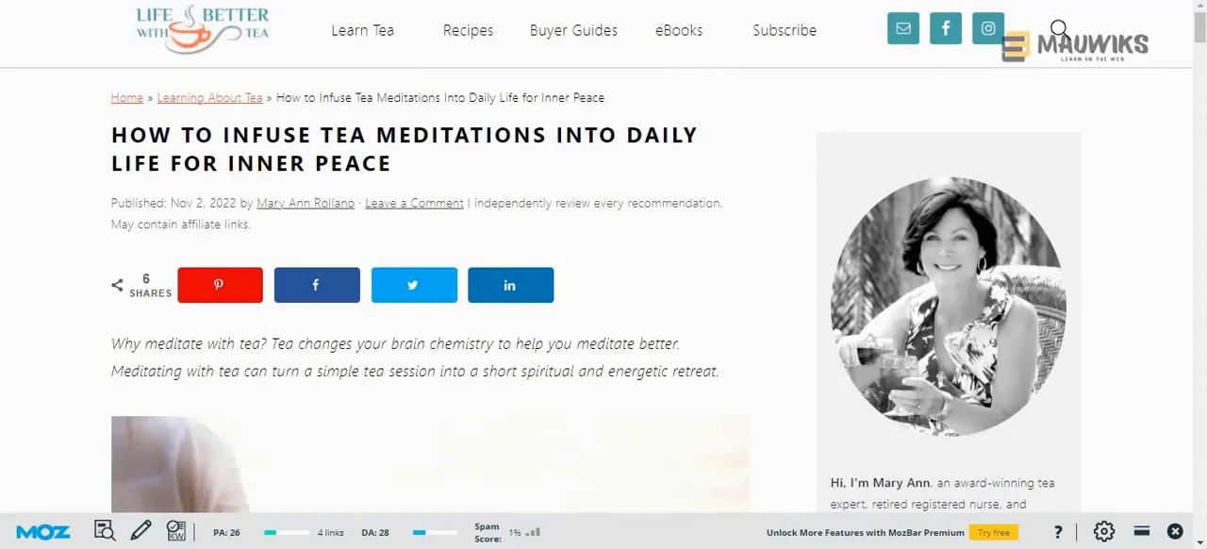
{"action": "key", "text": "F11"}
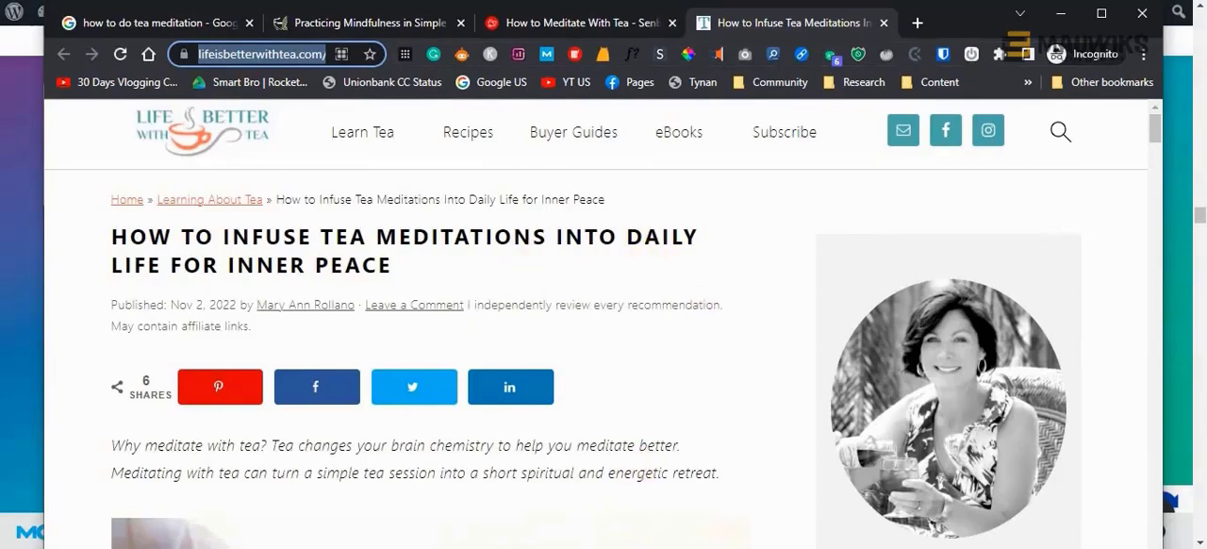
Review the senbirdtea.com URL and the headings listed under it in the Notepad outline
{"action": "left_click", "coordinate": [463, 450]}
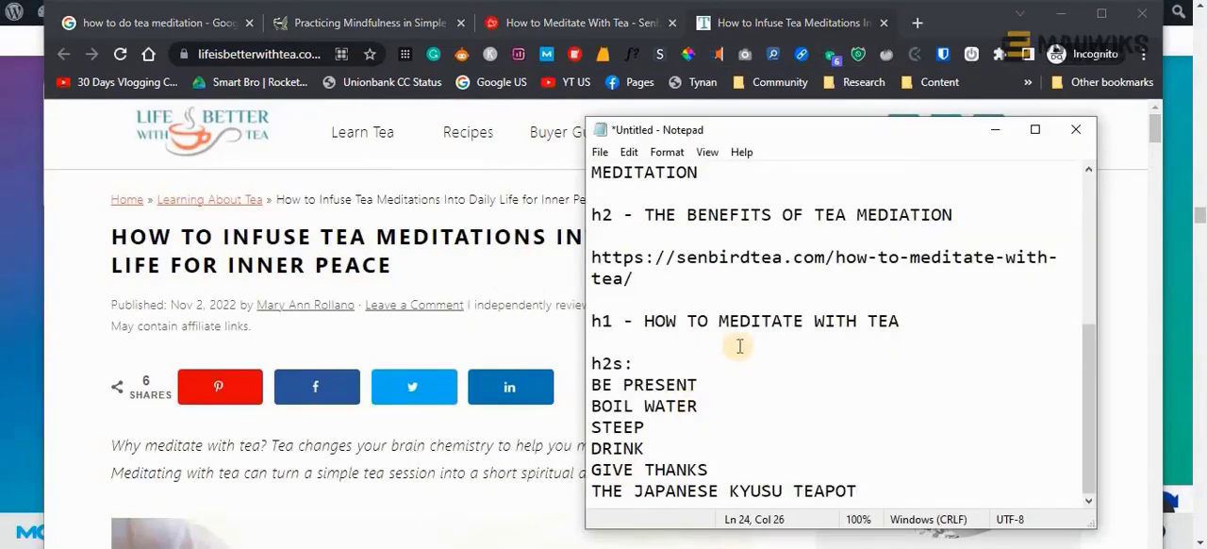
{"action": "left_click_drag", "start_coordinate": [634, 277], "coordinate": [588, 258]}
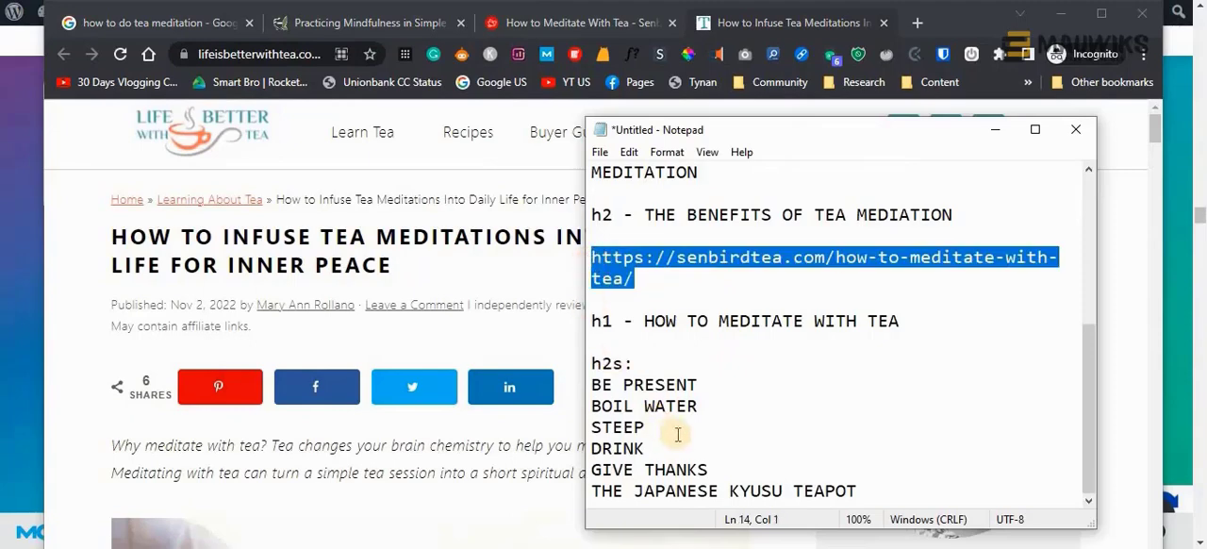
{"action": "left_click", "coordinate": [646, 279]}
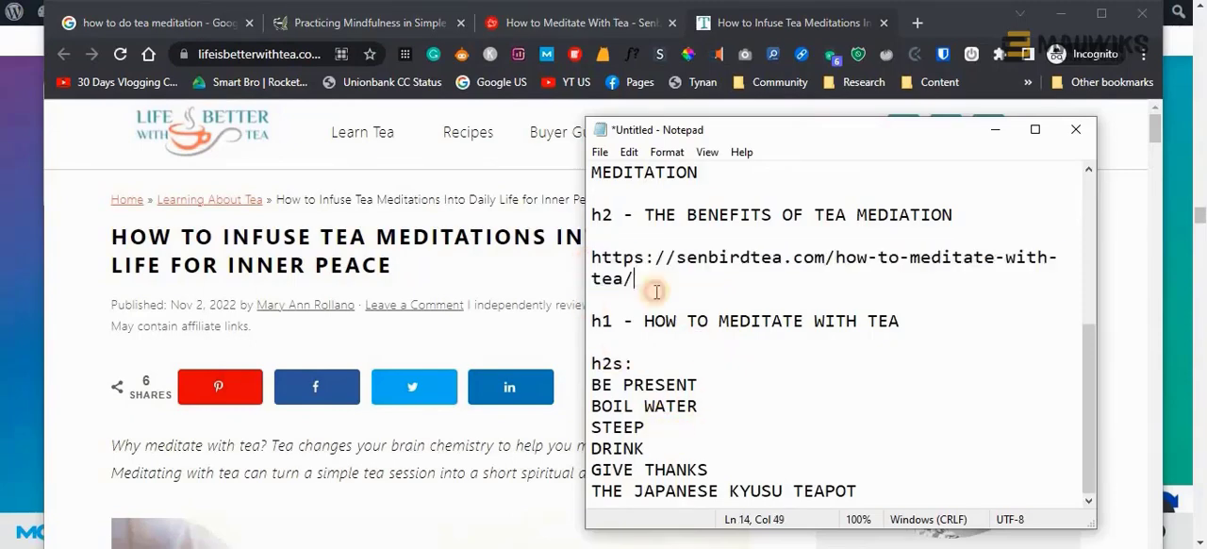
{"action": "left_click", "coordinate": [588, 257], "text": "shift"}
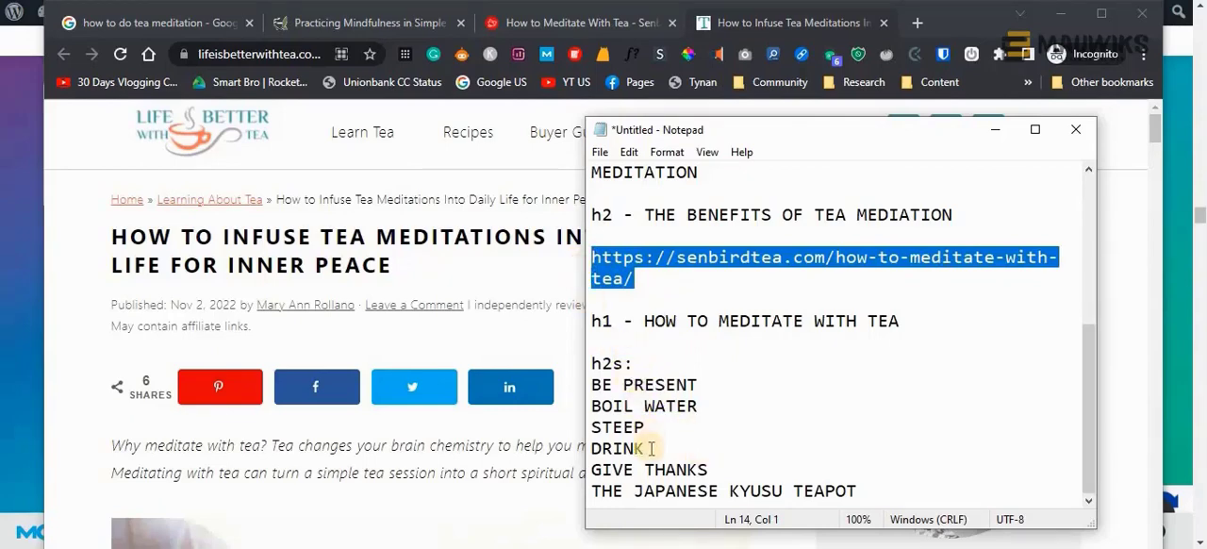
{"action": "left_click", "coordinate": [875, 490]}
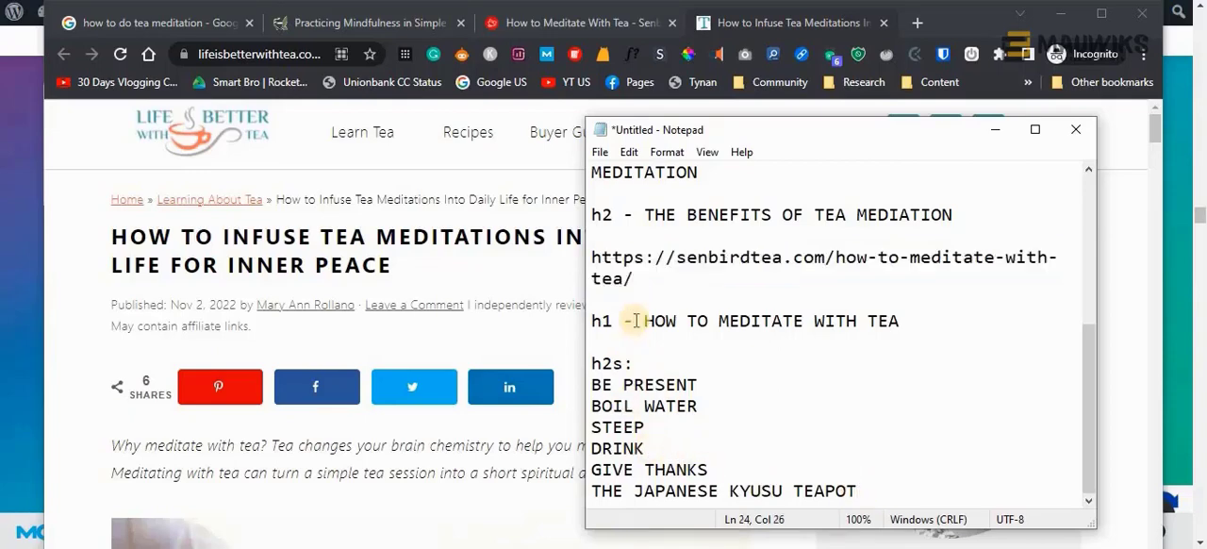
Minimize Notepad, open the WordsAtScale Outline Extractor extension's Chrome Web Store page, and select the page's address
{"action": "left_click", "coordinate": [994, 130]}
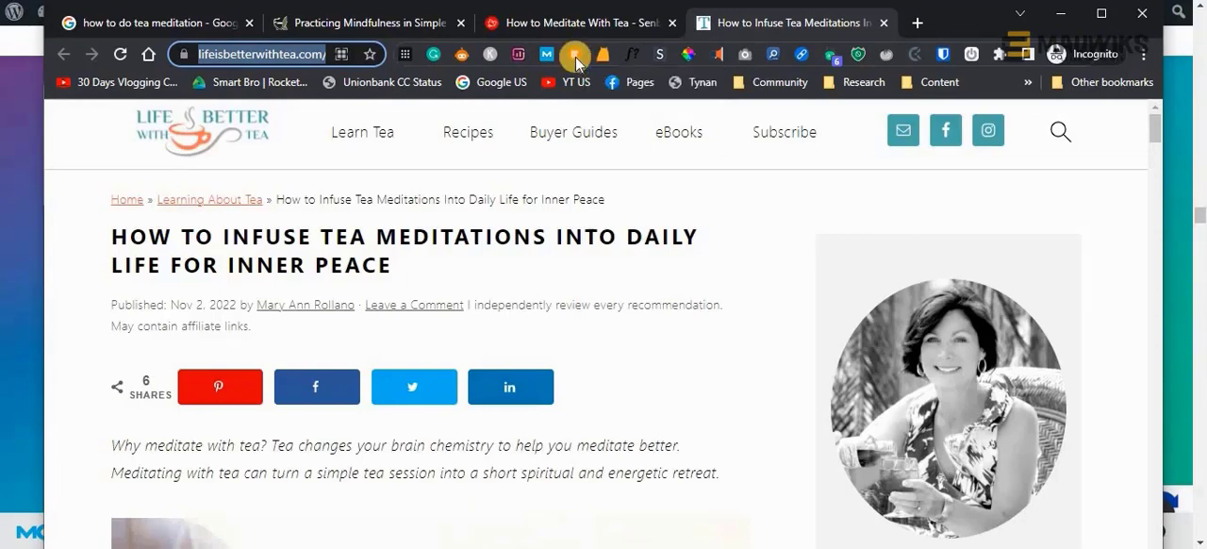
{"action": "right_click", "coordinate": [575, 57]}
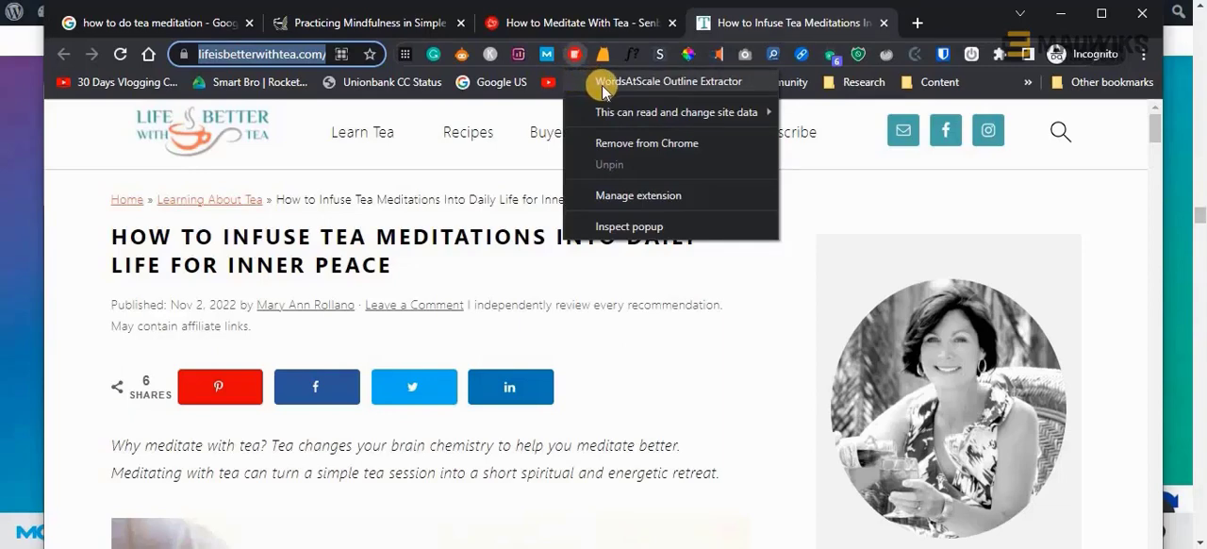
{"action": "left_click", "coordinate": [610, 83]}
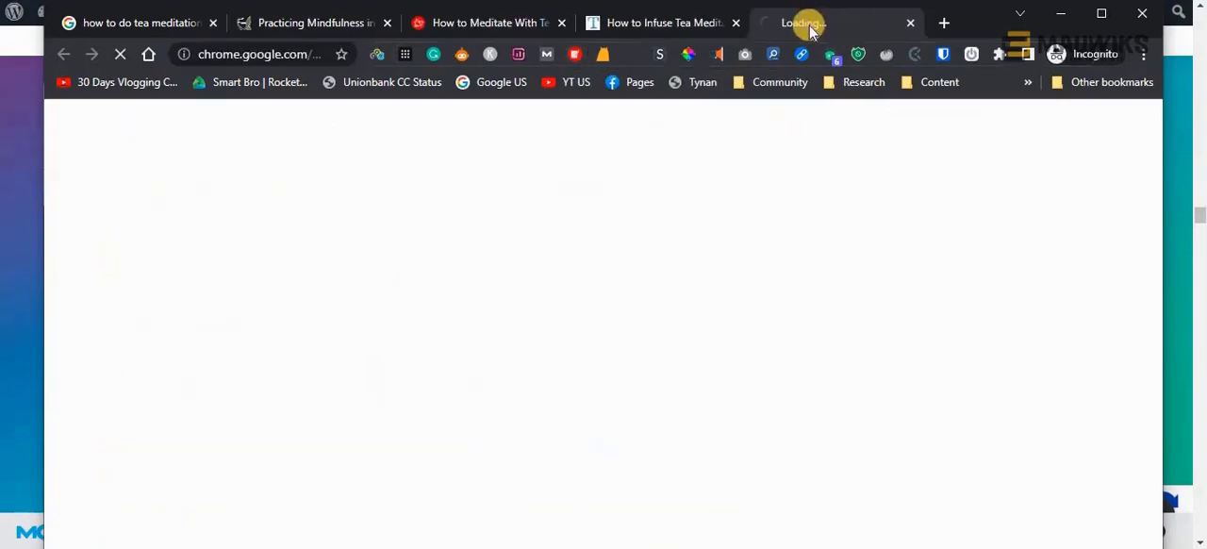
{"action": "left_click", "coordinate": [255, 54]}
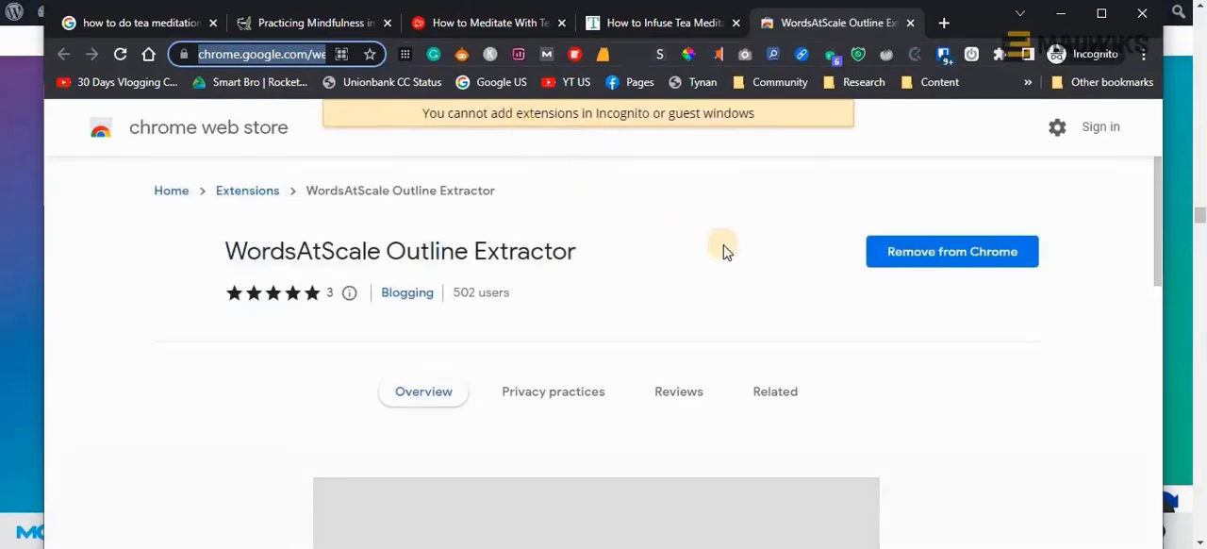
Read the Outline Extractor's Chrome Web Store page, examining its overview, version details and list of features
{"action": "scroll", "coordinate": [716, 264], "scroll_direction": "down", "scroll_amount": 2}
{"action": "scroll", "coordinate": [716, 265], "scroll_direction": "up", "scroll_amount": 2}
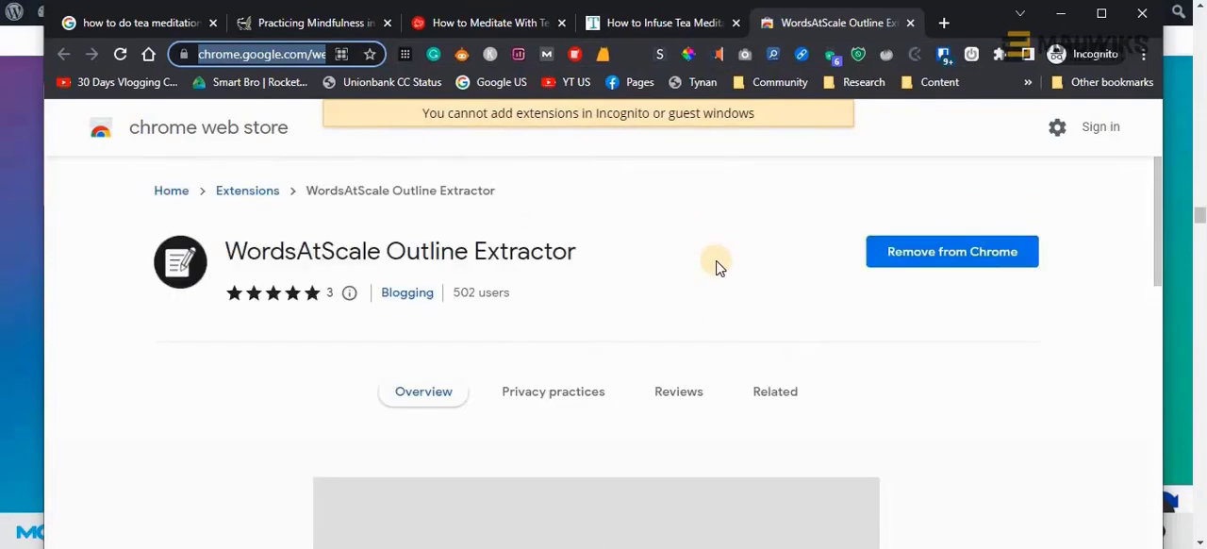
{"action": "scroll", "coordinate": [717, 267], "scroll_direction": "down", "scroll_amount": 2}
{"action": "scroll", "coordinate": [716, 266], "scroll_direction": "down", "scroll_amount": 6}
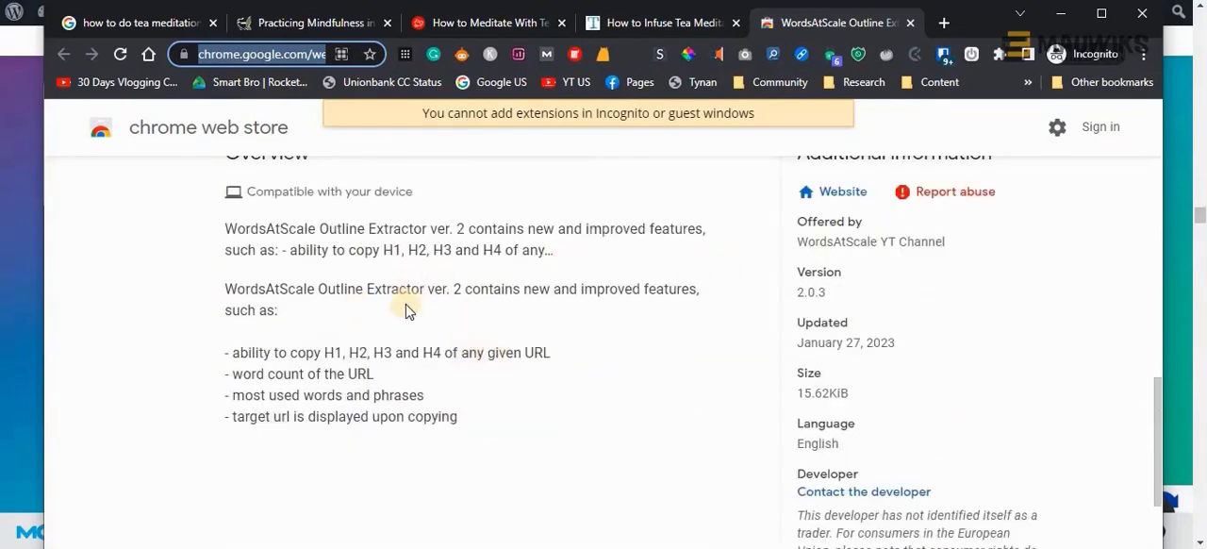
{"action": "scroll", "coordinate": [369, 337], "scroll_direction": "up", "scroll_amount": 1}
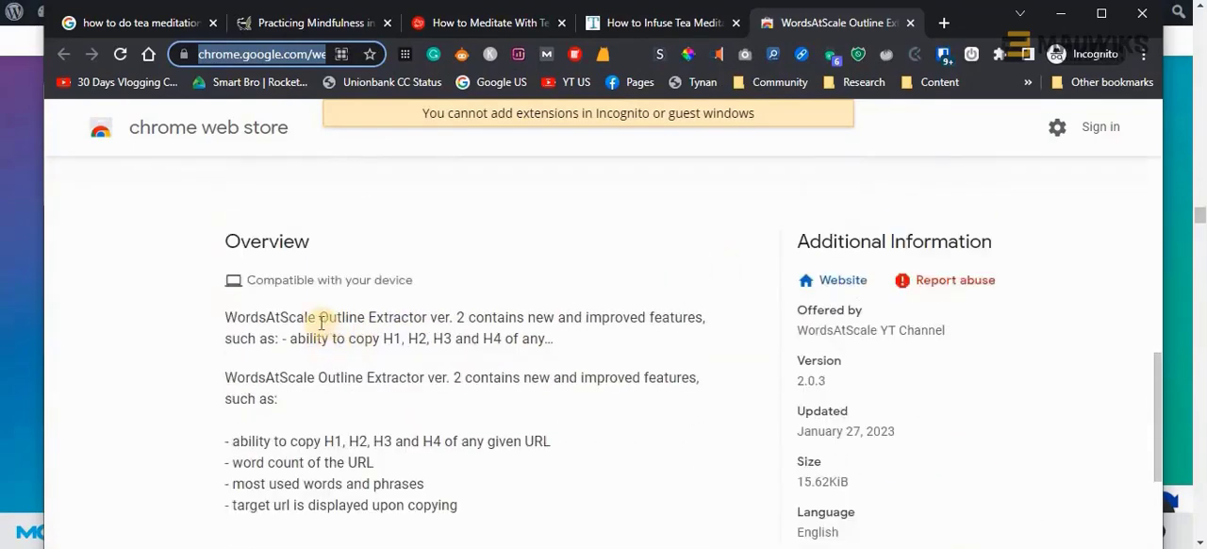
{"action": "left_click_drag", "start_coordinate": [319, 320], "coordinate": [462, 314]}
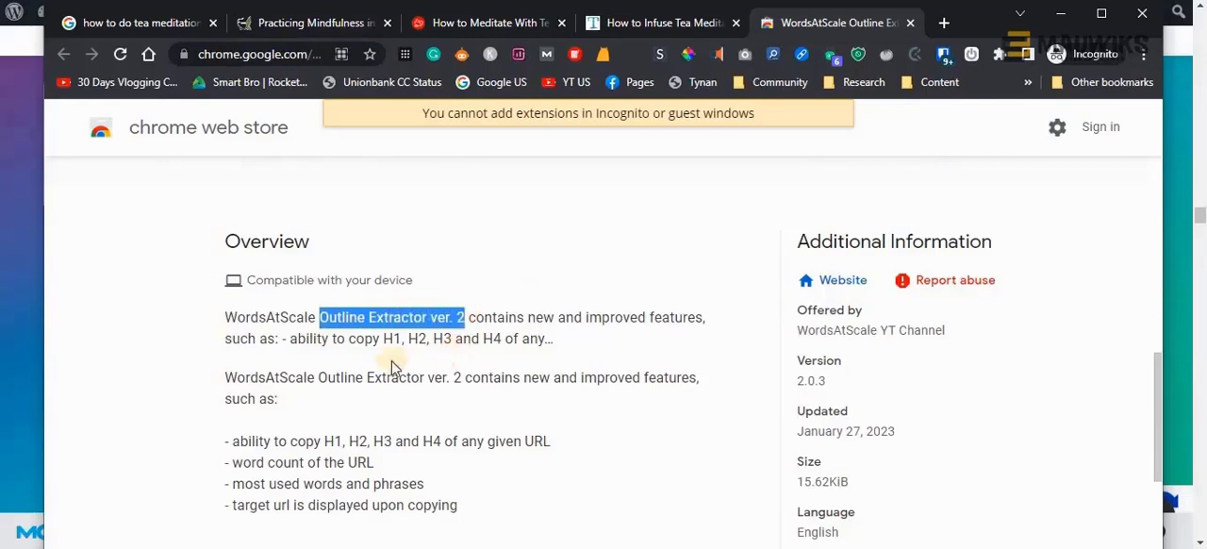
{"action": "left_click", "coordinate": [245, 318]}
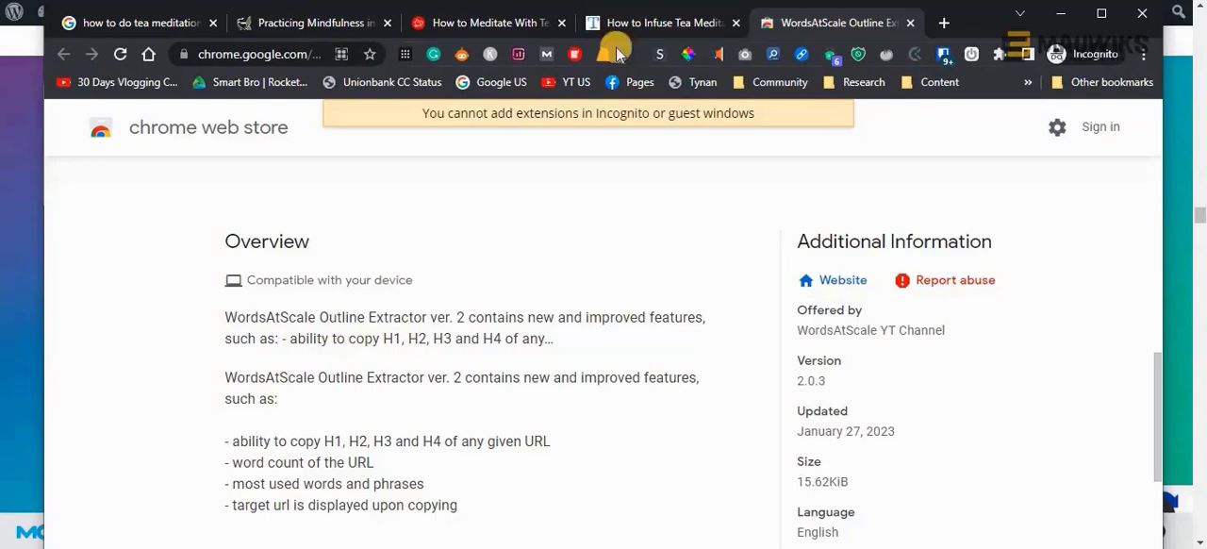
{"action": "scroll", "coordinate": [532, 313], "scroll_direction": "down", "scroll_amount": 2}
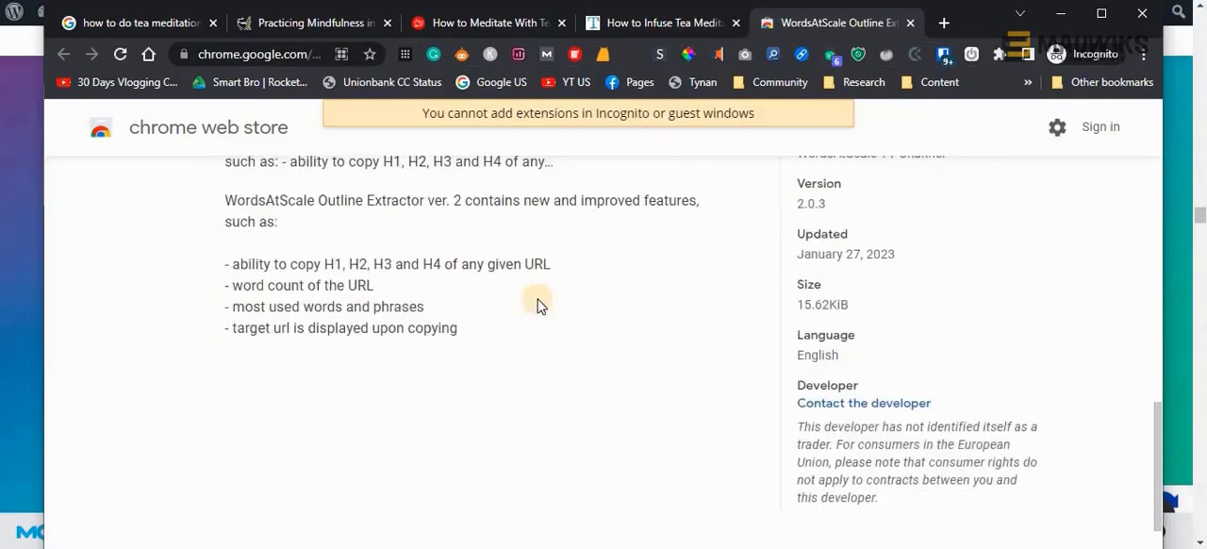
{"action": "scroll", "coordinate": [539, 305], "scroll_direction": "up", "scroll_amount": 3}
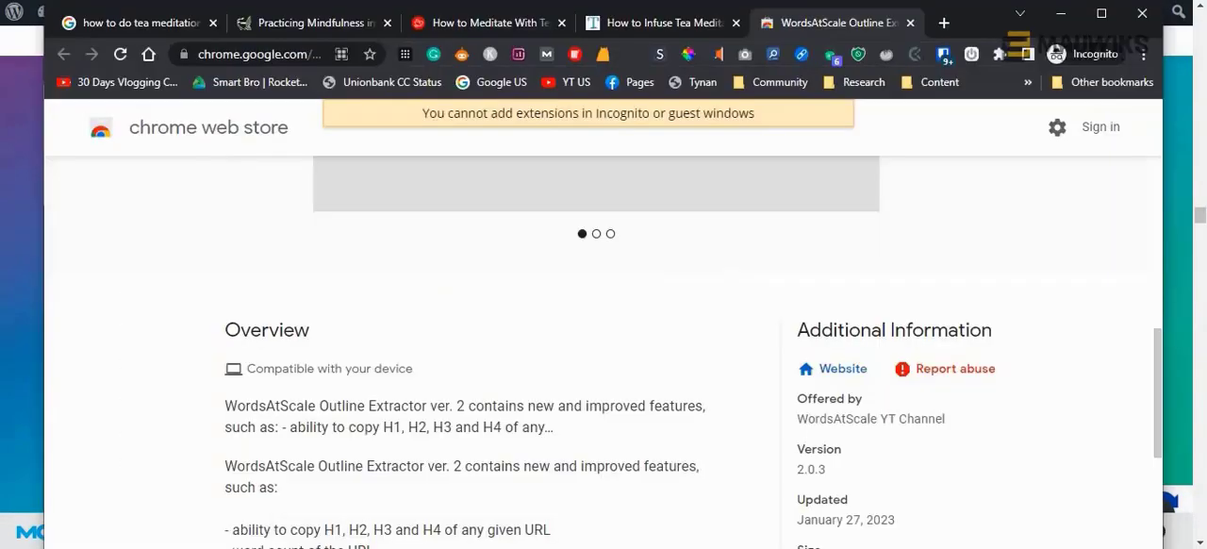
Compare the lifeisbetterwithtea.com article's window with the extension's store page, and highlight the extension's name on the store page
{"action": "mouse_move", "coordinate": [558, 506]}
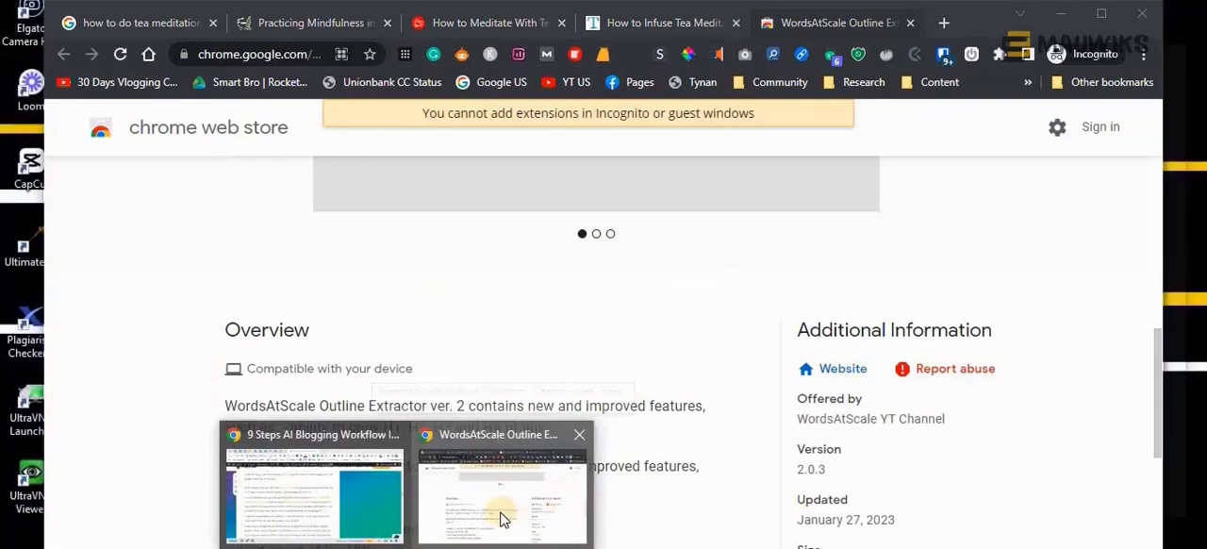
{"action": "left_click", "coordinate": [533, 507]}
{"action": "left_click", "coordinate": [626, 21]}
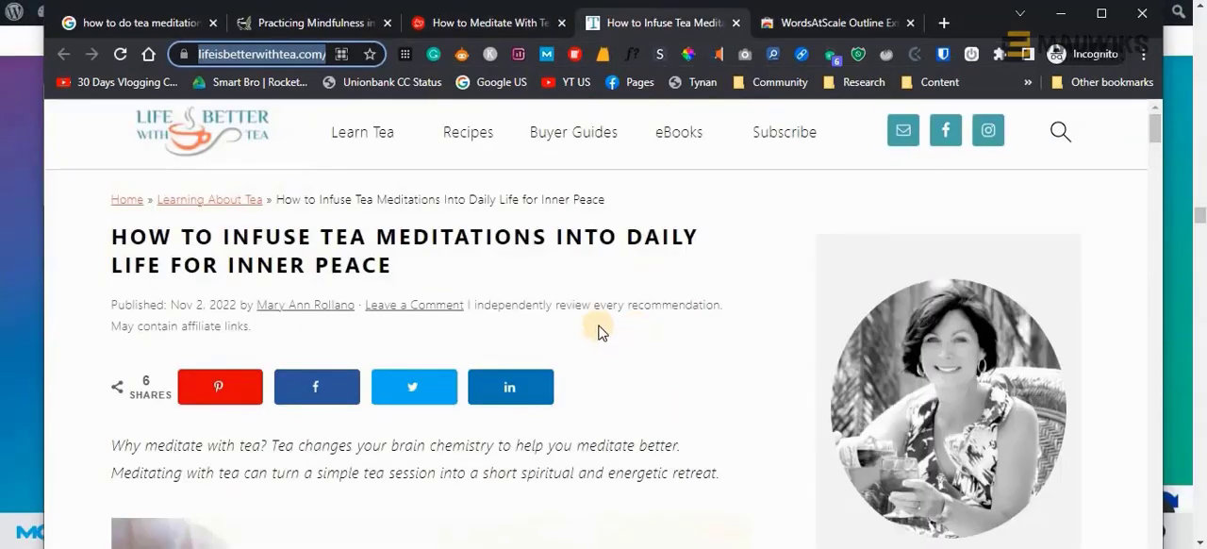
{"action": "left_click", "coordinate": [755, 217]}
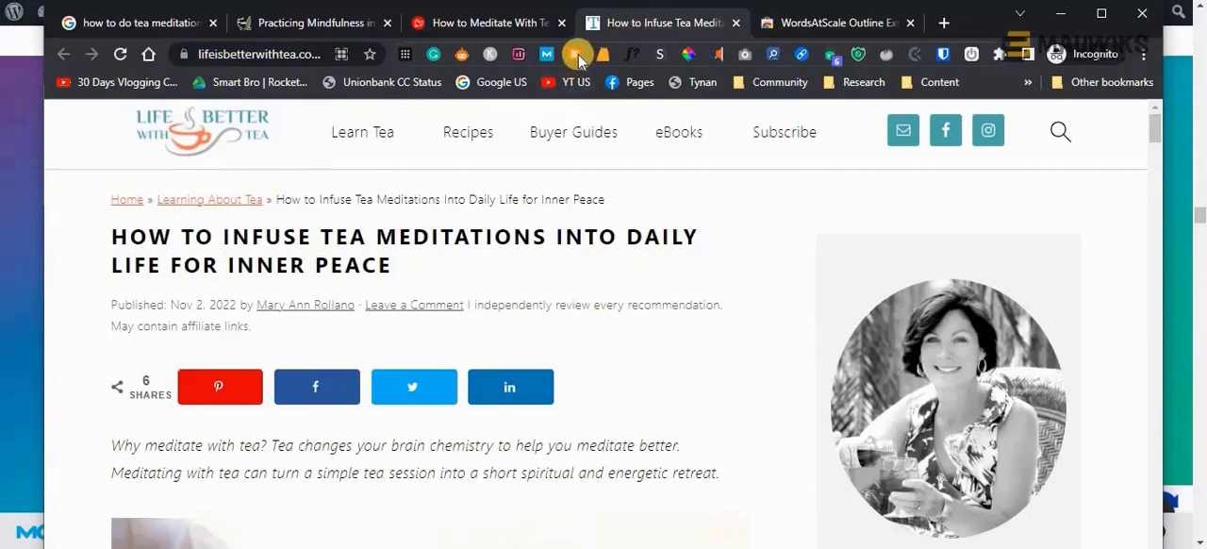
{"action": "left_click", "coordinate": [781, 24]}
{"action": "scroll", "coordinate": [656, 282], "scroll_direction": "up", "scroll_amount": 3}
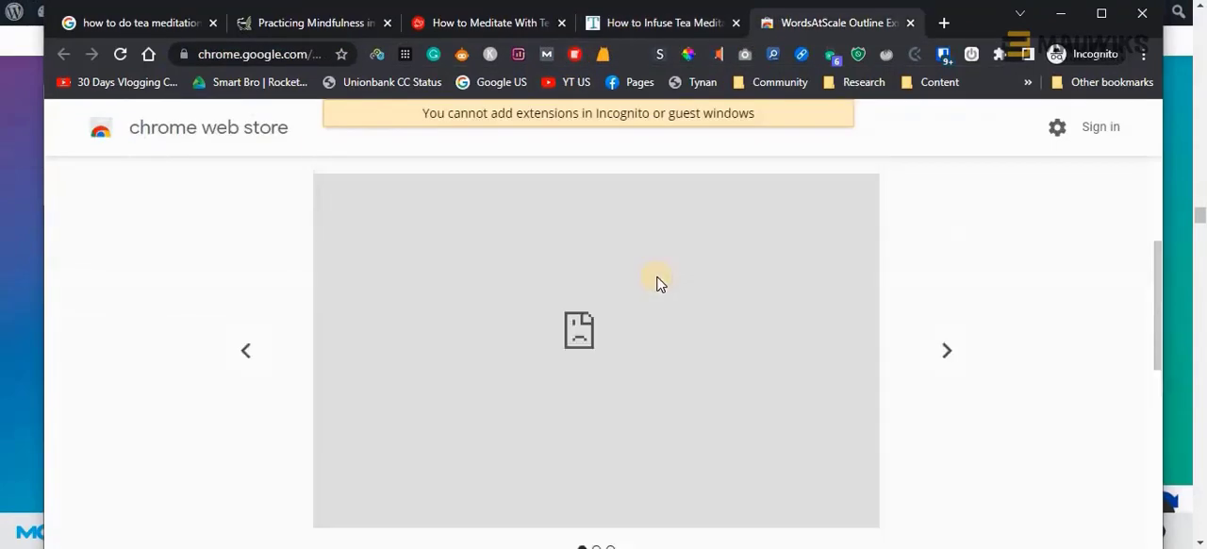
{"action": "scroll", "coordinate": [656, 282], "scroll_direction": "up", "scroll_amount": 3}
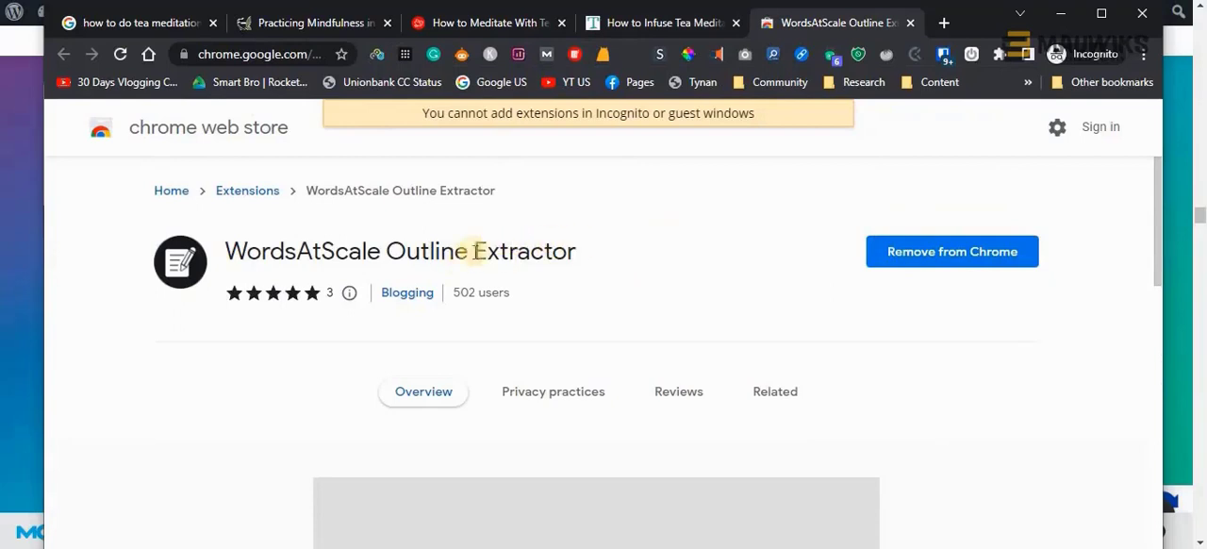
{"action": "left_click_drag", "start_coordinate": [577, 250], "coordinate": [233, 253]}
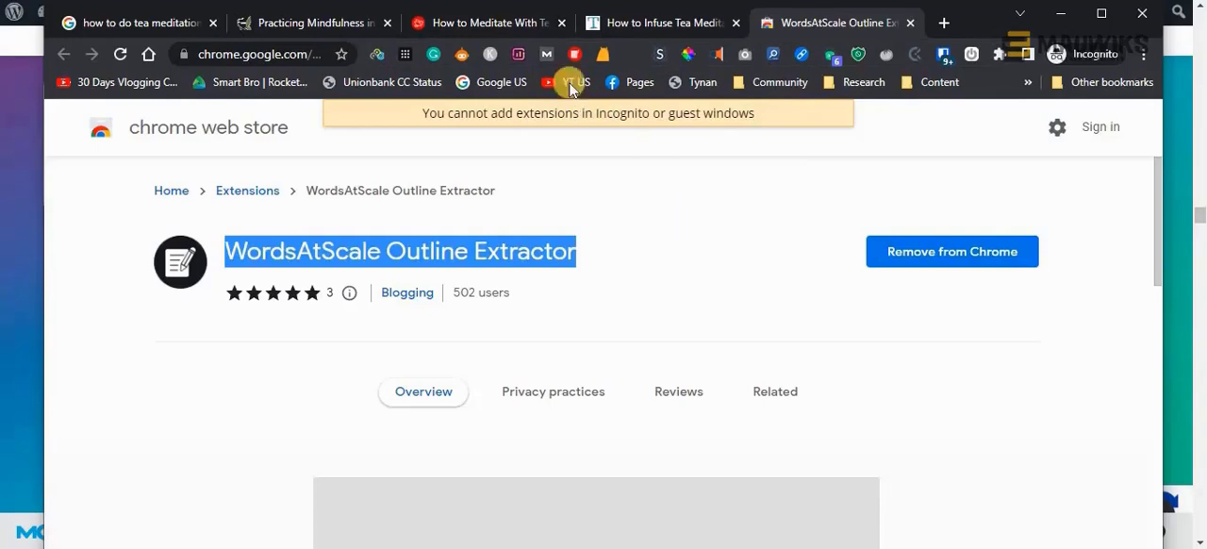
Examine the Allow in Incognito setting in SEO Minion's extension details, and return to the Outline Extractor's store page
{"action": "right_click", "coordinate": [457, 59]}
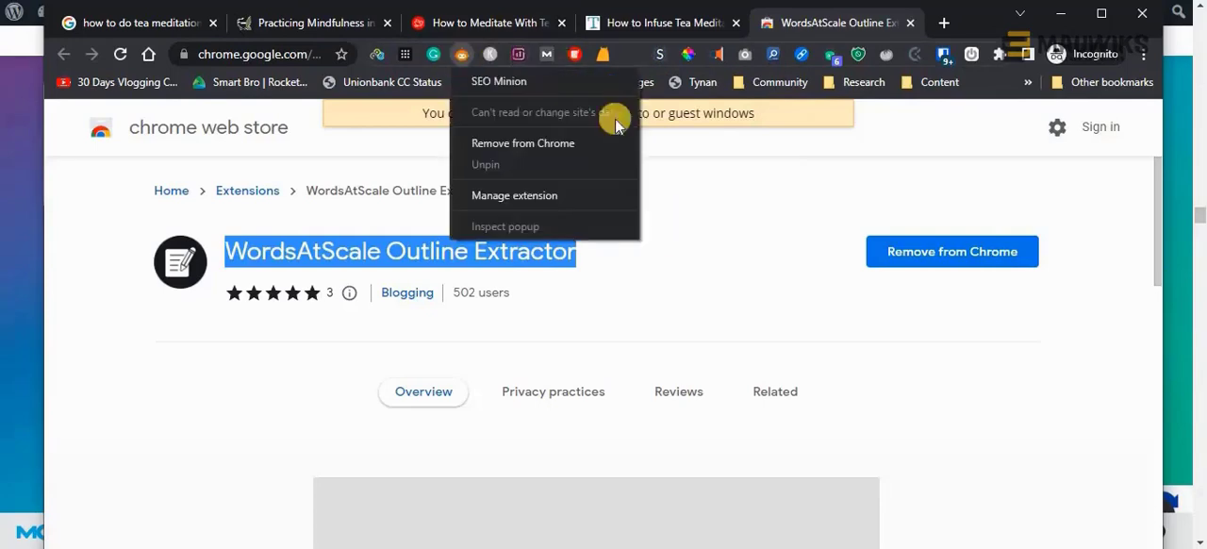
{"action": "left_click", "coordinate": [614, 195]}
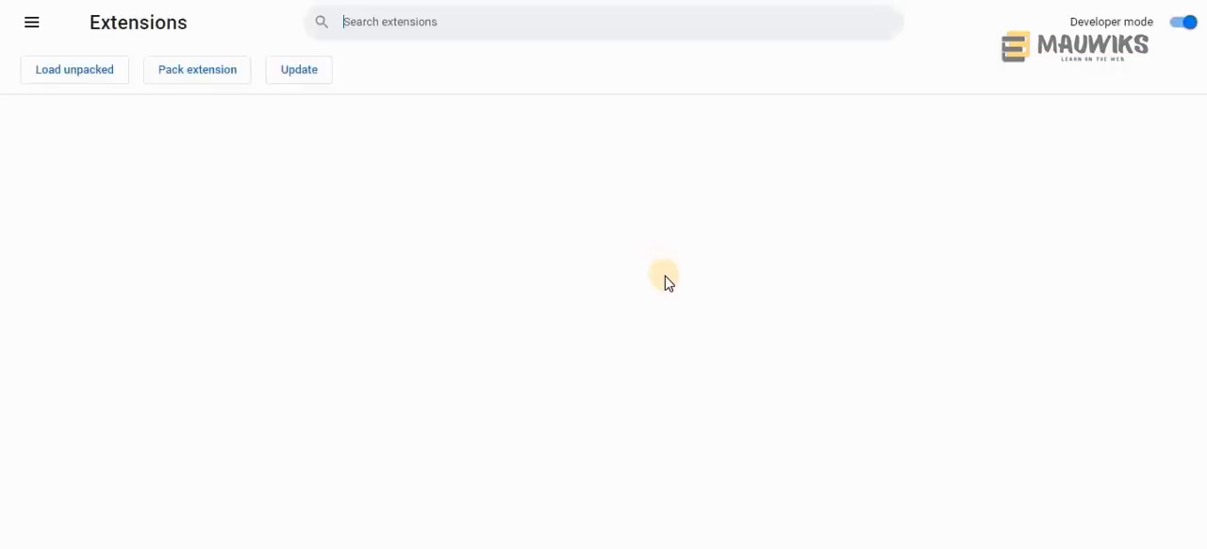
{"action": "scroll", "coordinate": [668, 285], "scroll_direction": "down", "scroll_amount": 4}
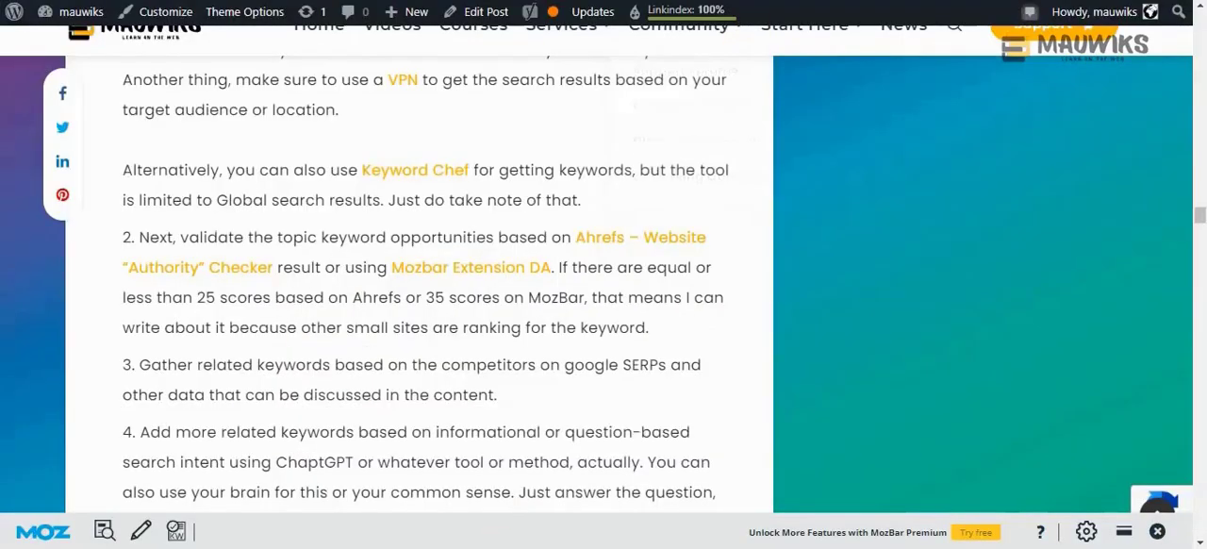
{"action": "mouse_move", "coordinate": [502, 524]}
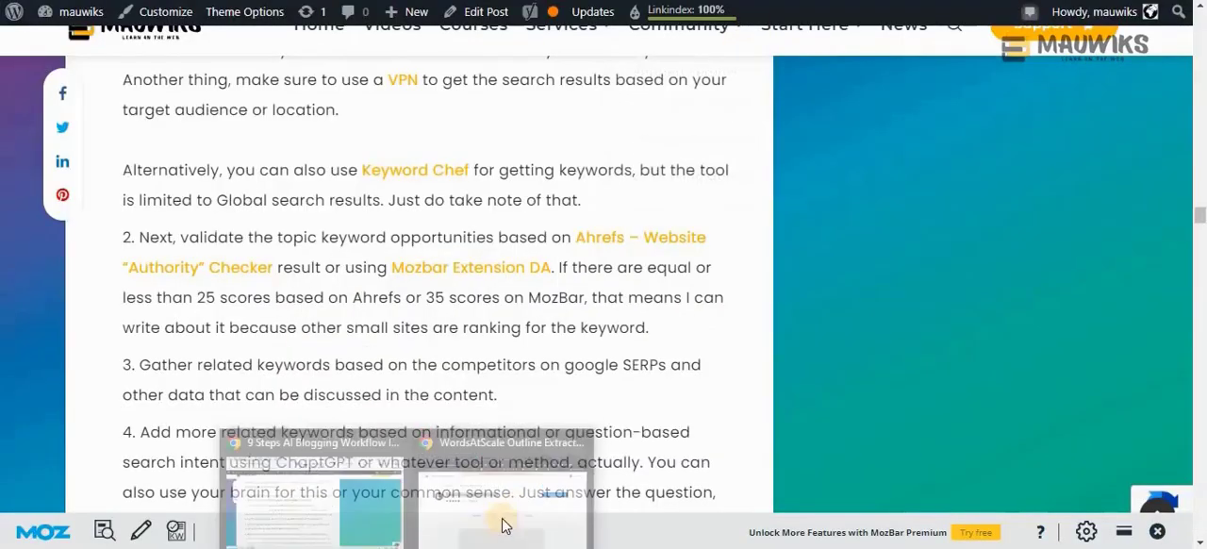
{"action": "left_click", "coordinate": [512, 430]}
{"action": "left_click", "coordinate": [740, 247]}
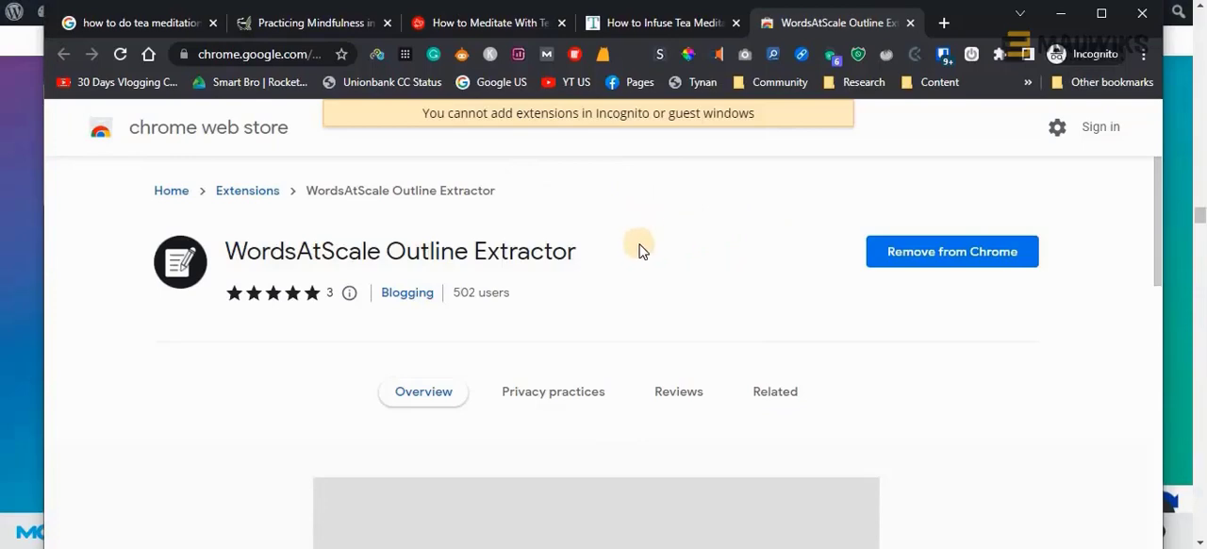
Open the Outline Extractor's copy settings on the lifeisbetterwithtea.com article, with URL, Word count and Headers included and Words and Phrases excluded
{"action": "left_click", "coordinate": [624, 20]}
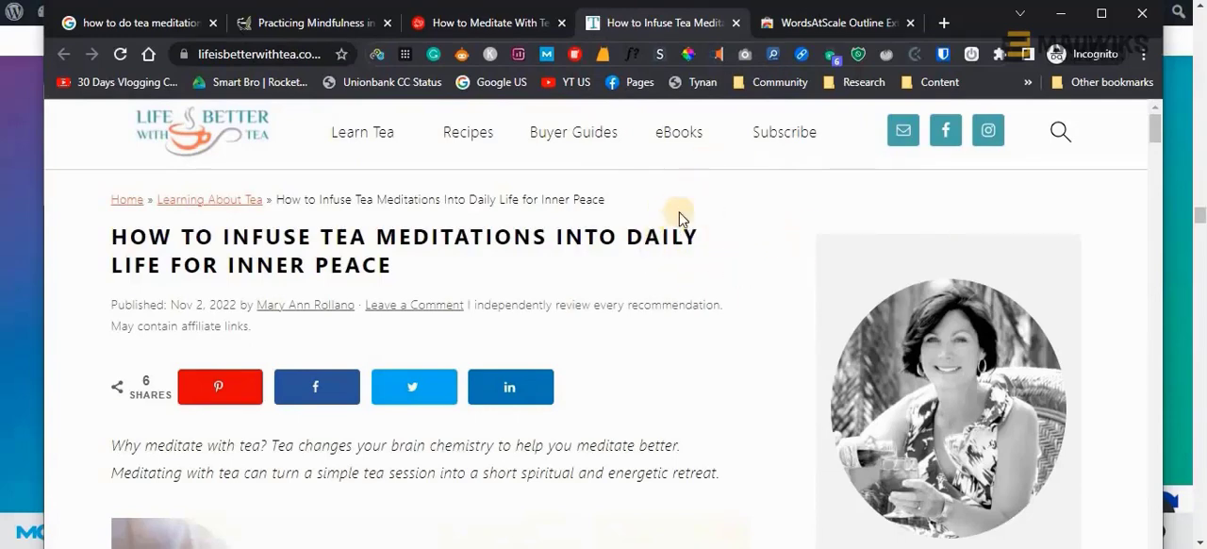
{"action": "left_click", "coordinate": [573, 56]}
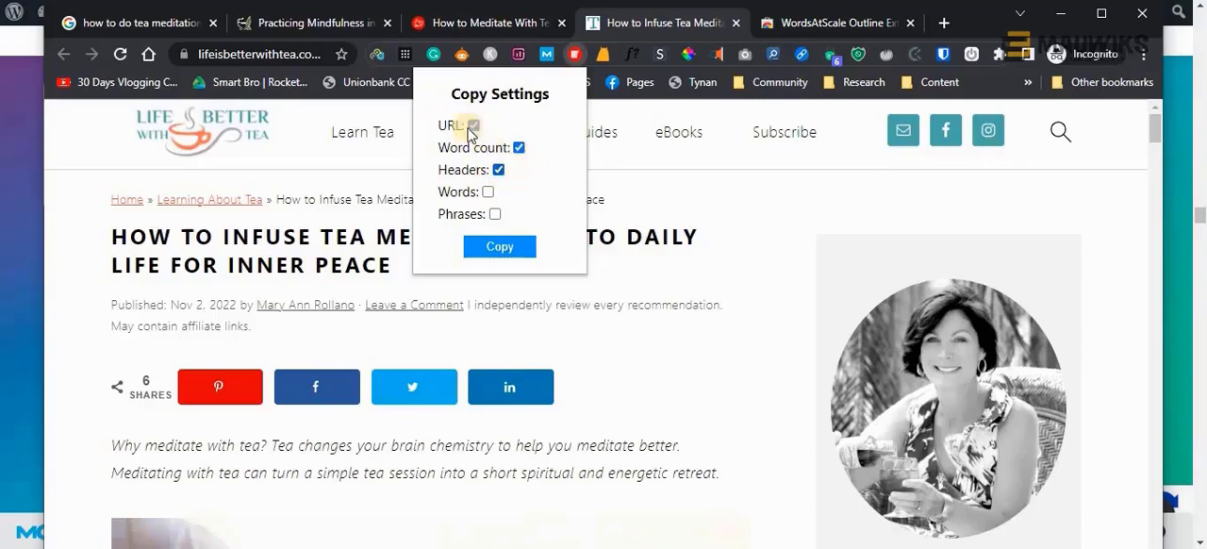
{"action": "left_click", "coordinate": [518, 148]}
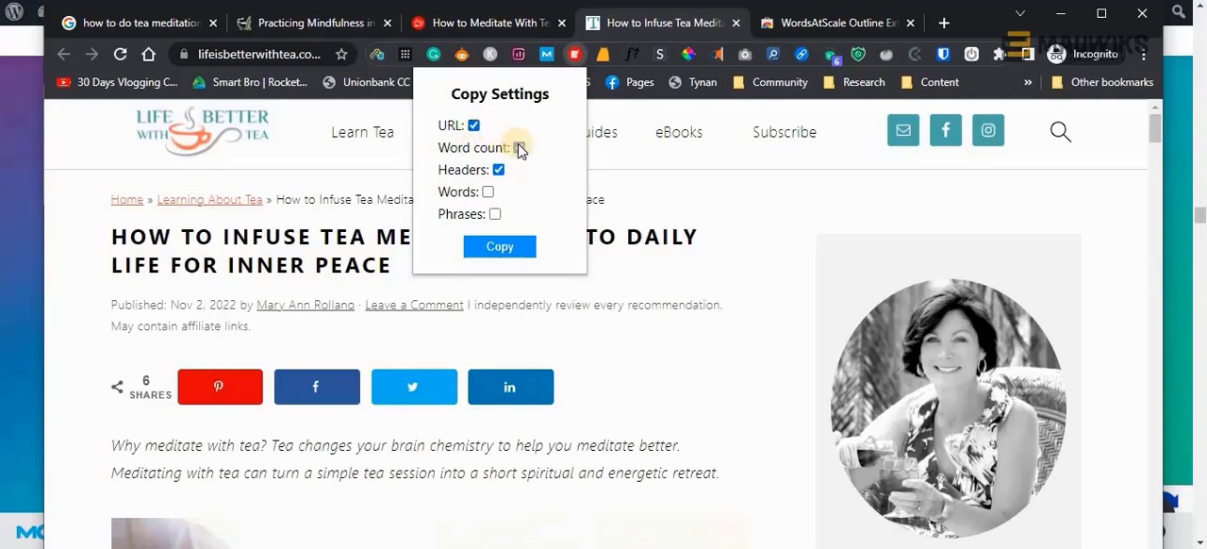
{"action": "left_click", "coordinate": [519, 148]}
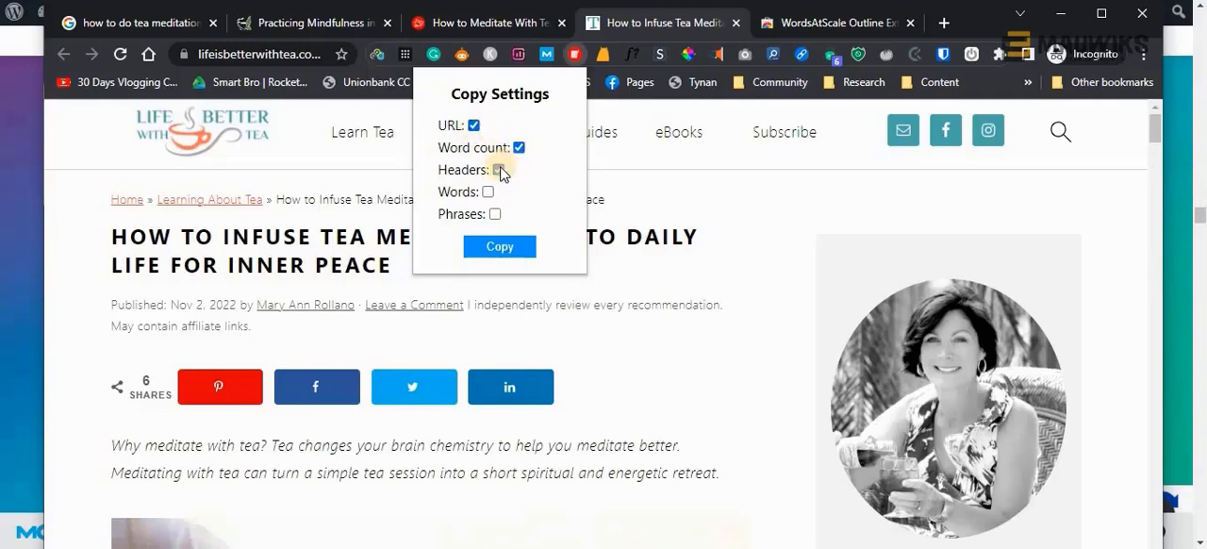
{"action": "left_click", "coordinate": [499, 170]}
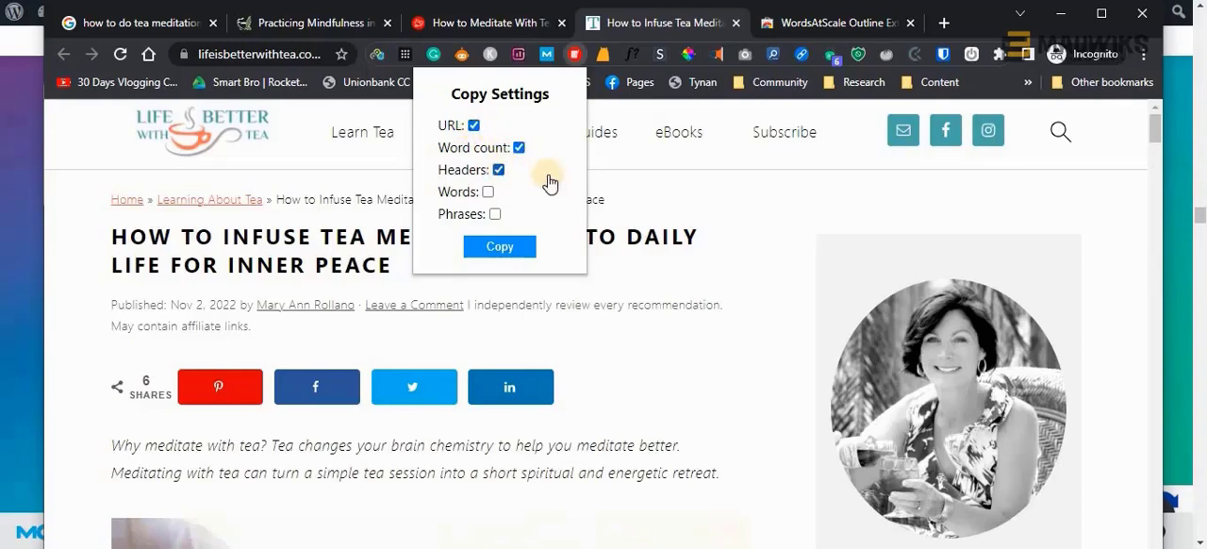
Copy the lifeisbetterwithtea.com article's outline with the Outline Extractor and paste it below the h2s list in Notepad
{"action": "left_click", "coordinate": [510, 250]}
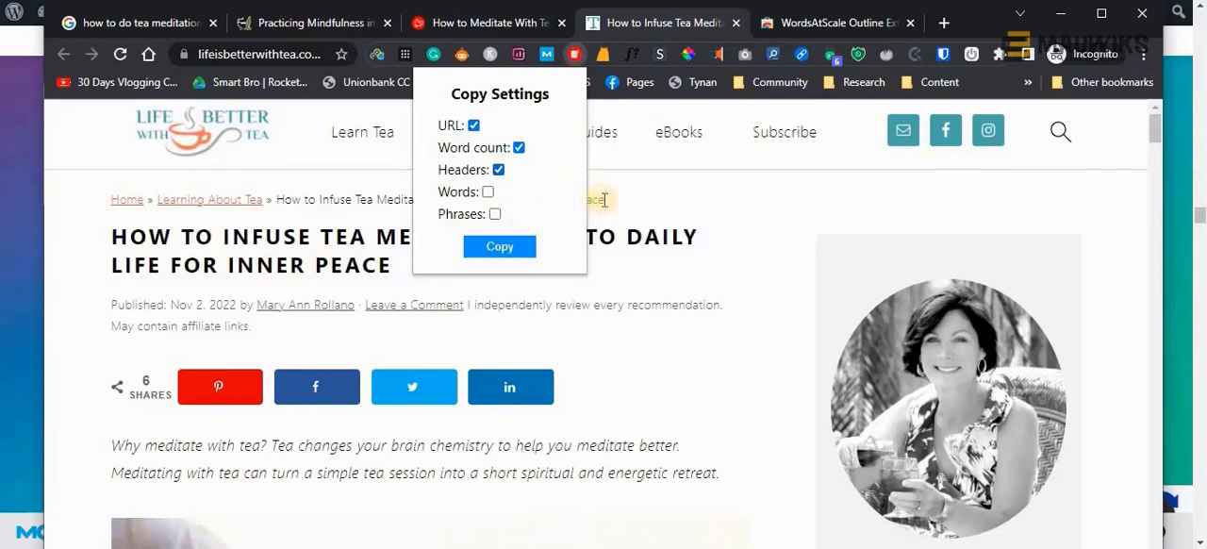
{"action": "left_click", "coordinate": [611, 201]}
{"action": "right_click", "coordinate": [574, 53]}
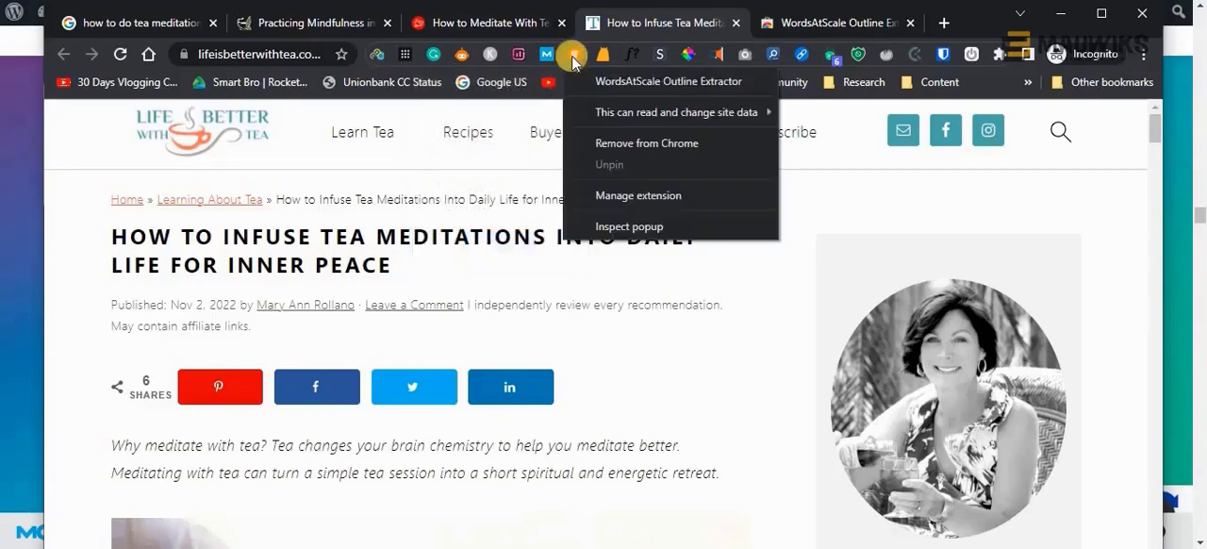
{"action": "left_click", "coordinate": [572, 55]}
{"action": "left_click", "coordinate": [572, 55]}
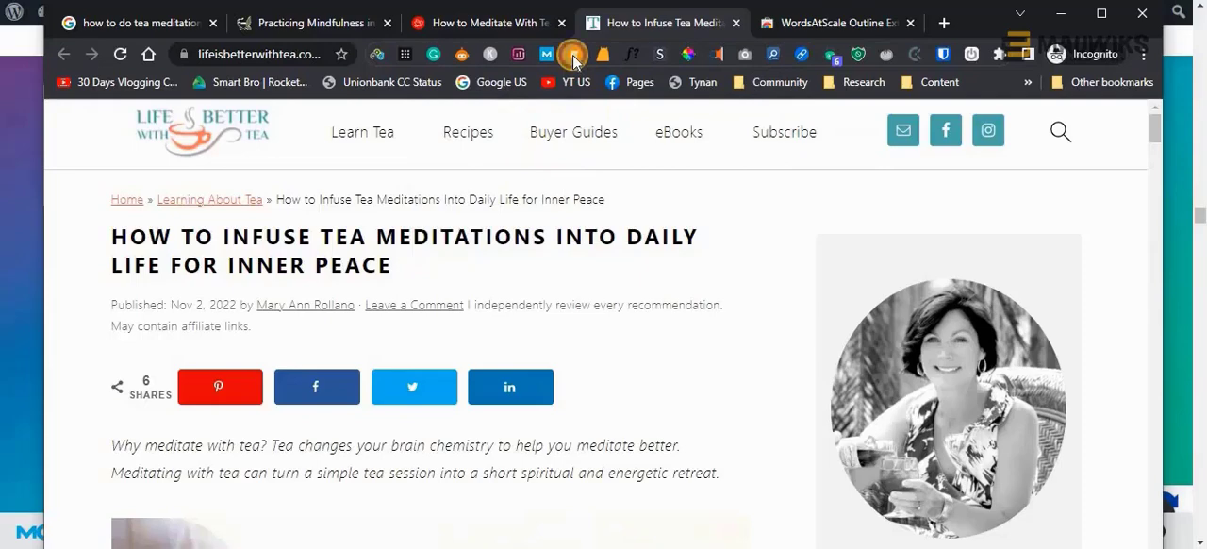
{"action": "left_click", "coordinate": [509, 247]}
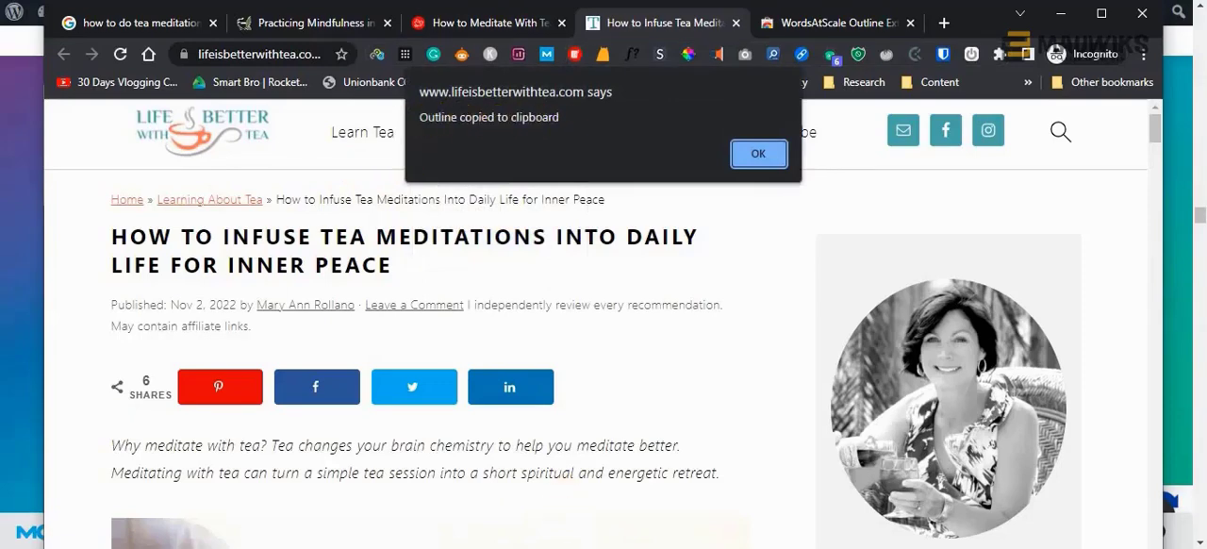
{"action": "key", "text": "alt+Tab"}
{"action": "key", "text": "ctrl+v"}
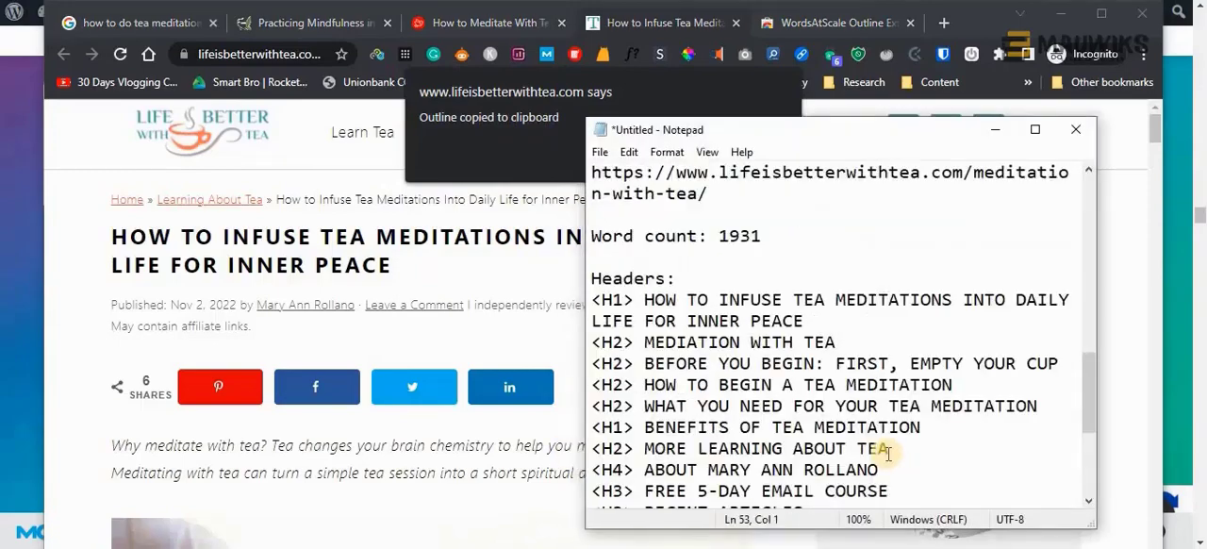
Delete the "Grab Additional Copywriting Tools here:" line and its wordsatscale.com/tools link from above the pasted outline
{"action": "scroll", "coordinate": [884, 453], "scroll_direction": "up", "scroll_amount": 4}
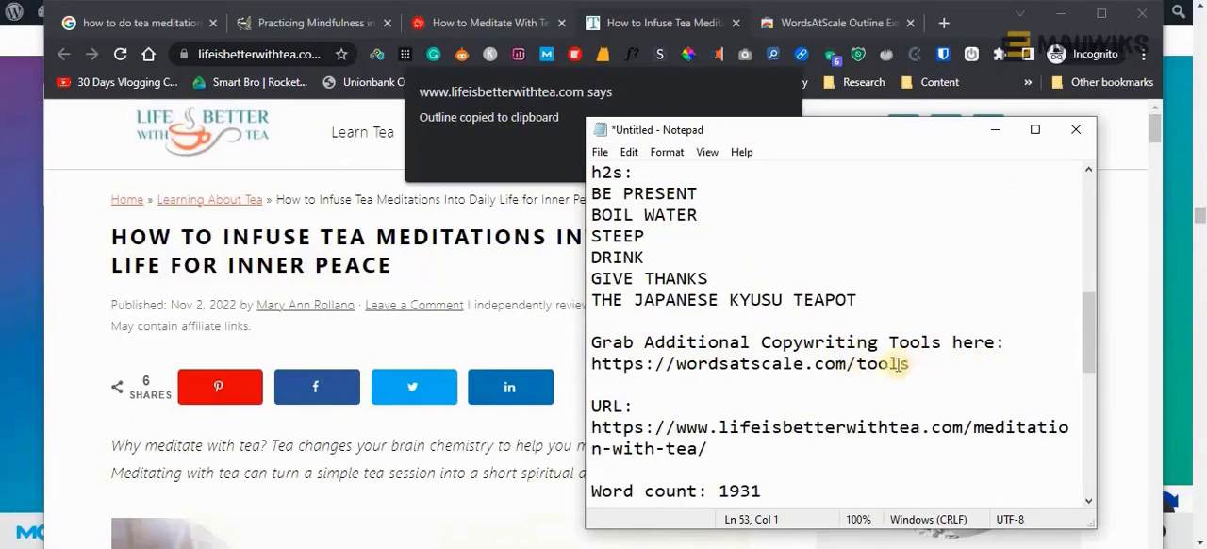
{"action": "left_click_drag", "start_coordinate": [917, 365], "coordinate": [596, 370]}
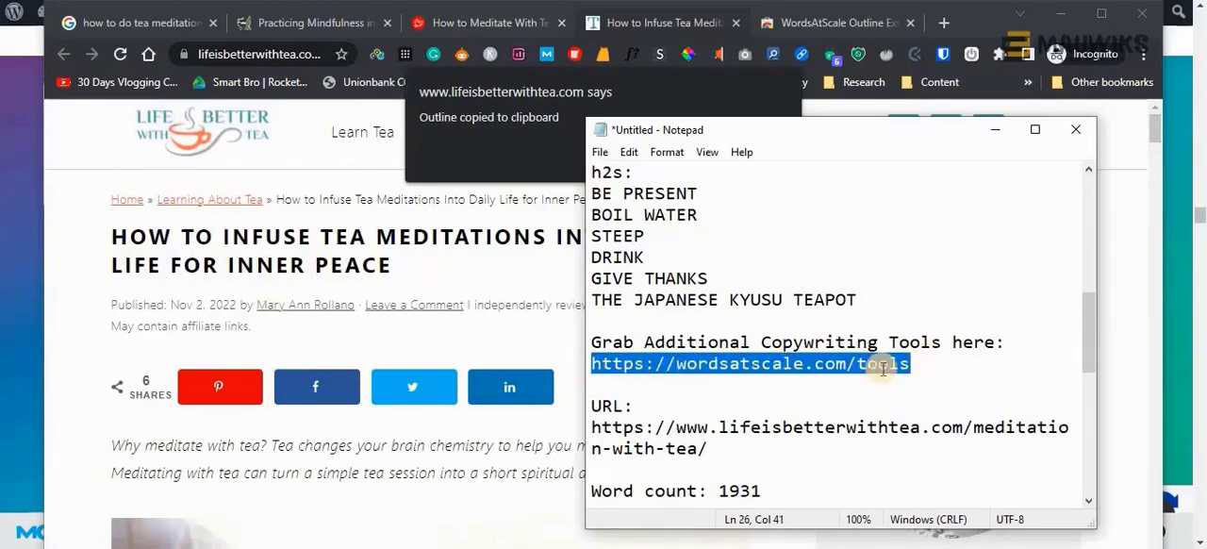
{"action": "left_click", "coordinate": [924, 366]}
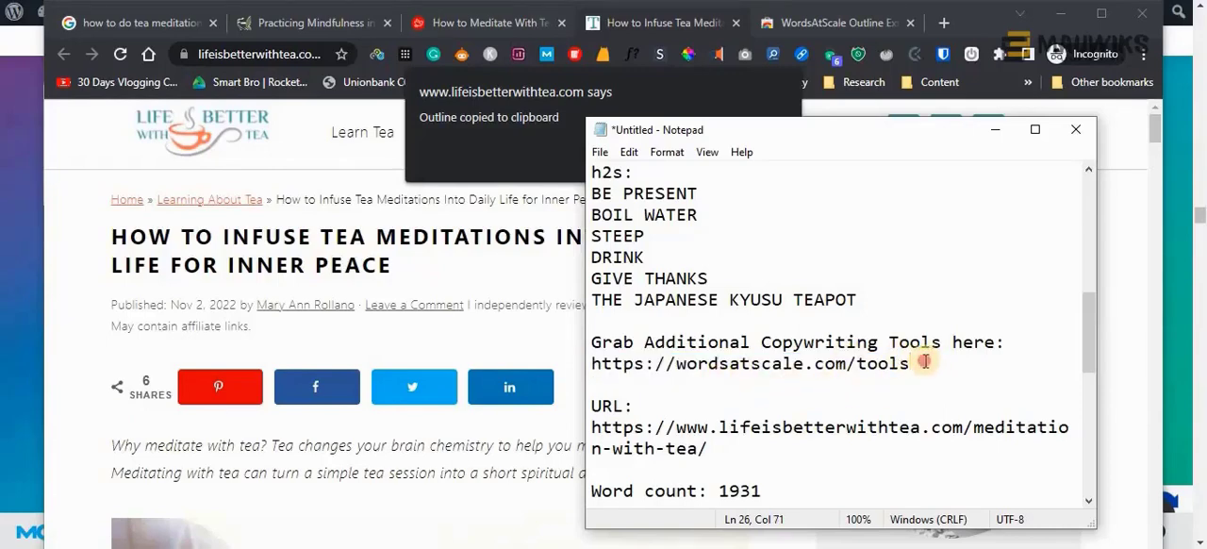
{"action": "left_click_drag", "start_coordinate": [911, 363], "coordinate": [908, 304]}
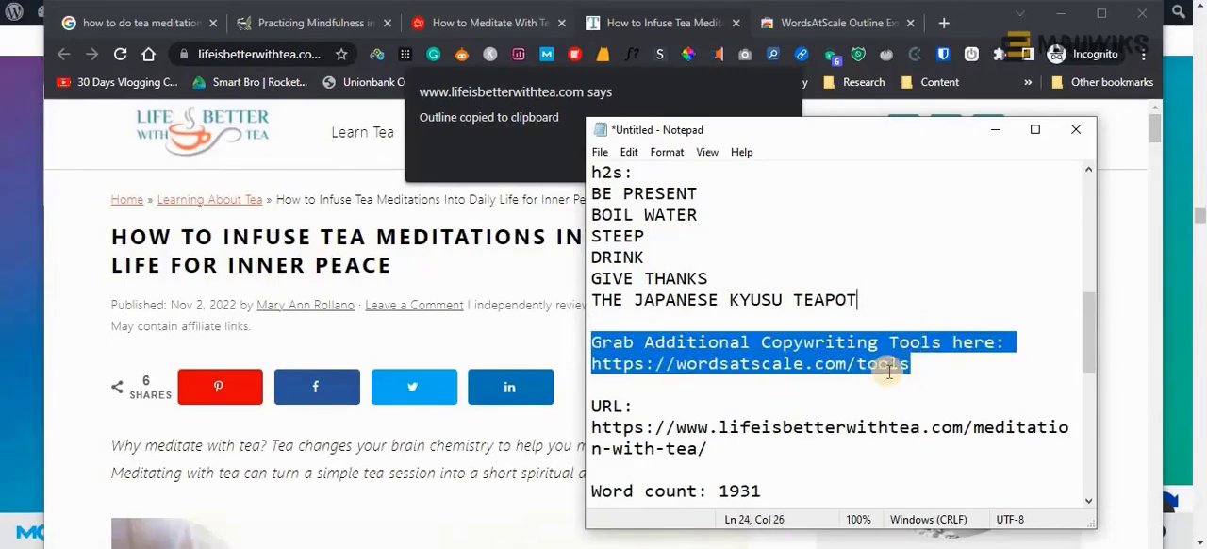
{"action": "left_click", "coordinate": [622, 382]}
{"action": "left_click_drag", "start_coordinate": [911, 363], "coordinate": [579, 362]}
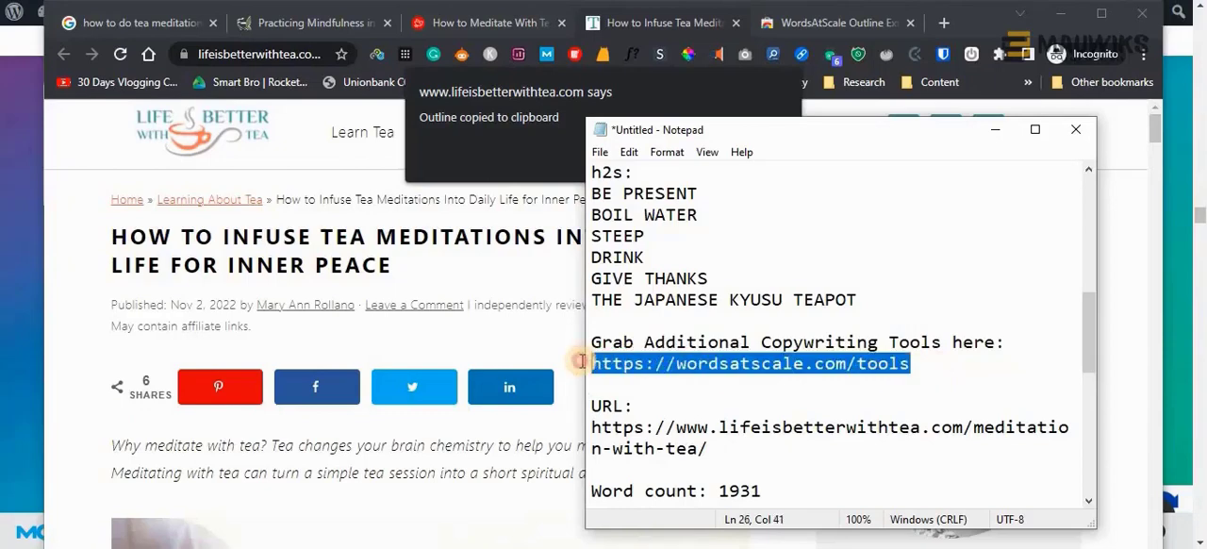
{"action": "left_click", "coordinate": [910, 363]}
{"action": "left_click", "coordinate": [885, 306], "text": "shift"}
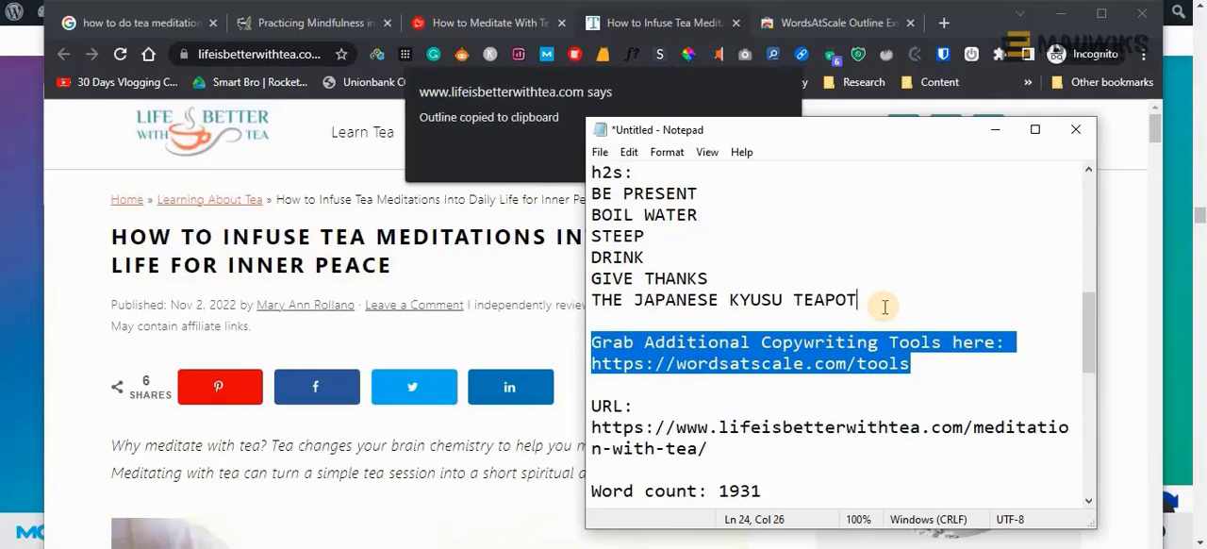
{"action": "key", "text": "Delete"}
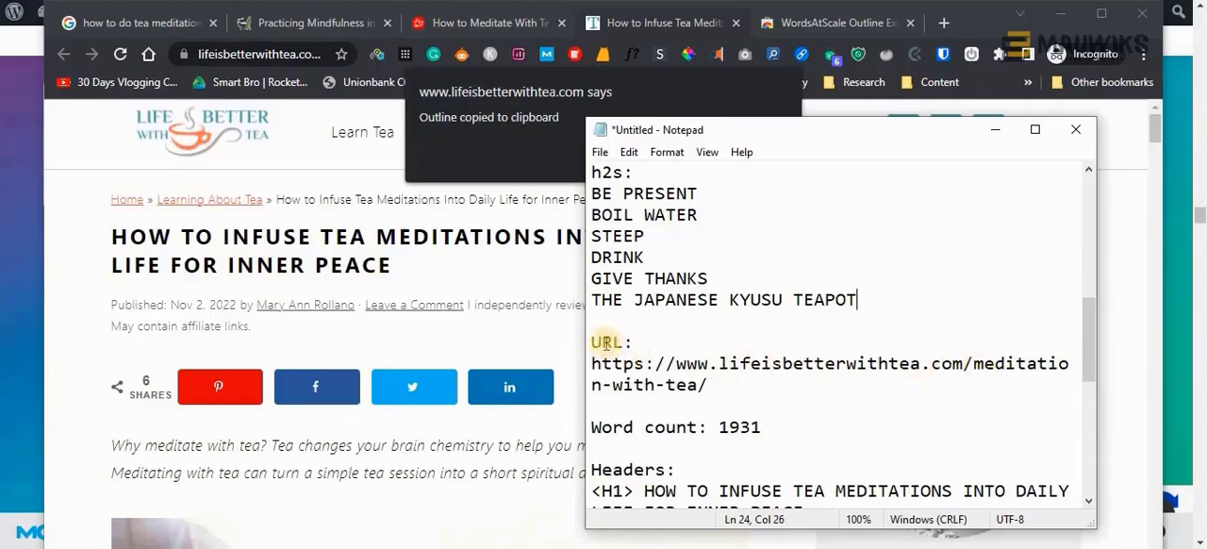
Examine the URL, word count and headers in the pasted lifeisbetterwithtea.com outline
{"action": "left_click_drag", "start_coordinate": [709, 384], "coordinate": [591, 363]}
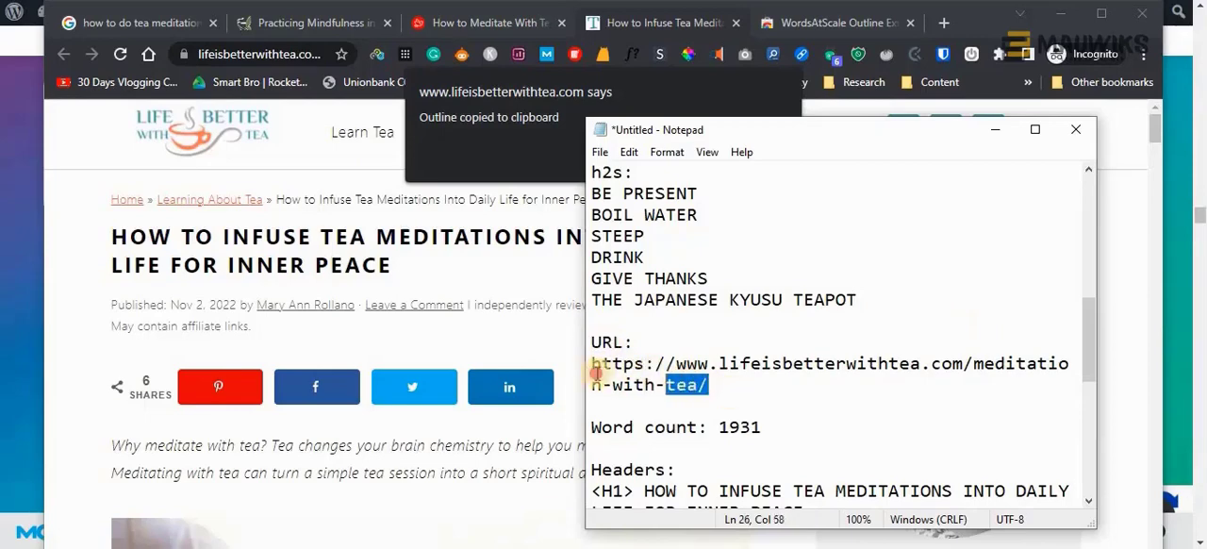
{"action": "left_click", "coordinate": [741, 386]}
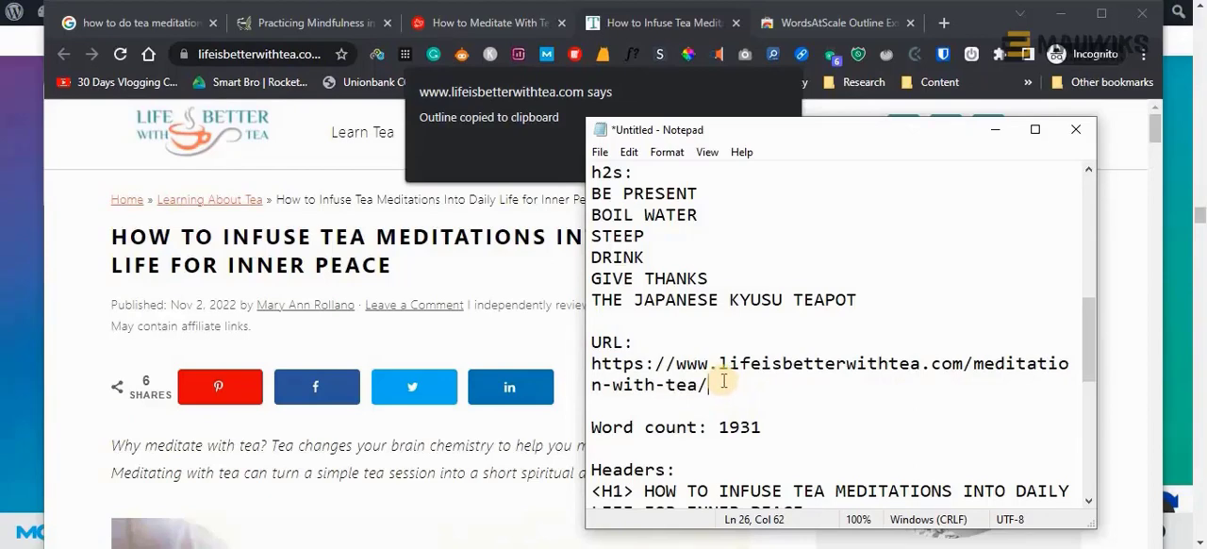
{"action": "scroll", "coordinate": [722, 380], "scroll_direction": "down", "scroll_amount": 1}
{"action": "left_click_drag", "start_coordinate": [592, 364], "coordinate": [771, 363]}
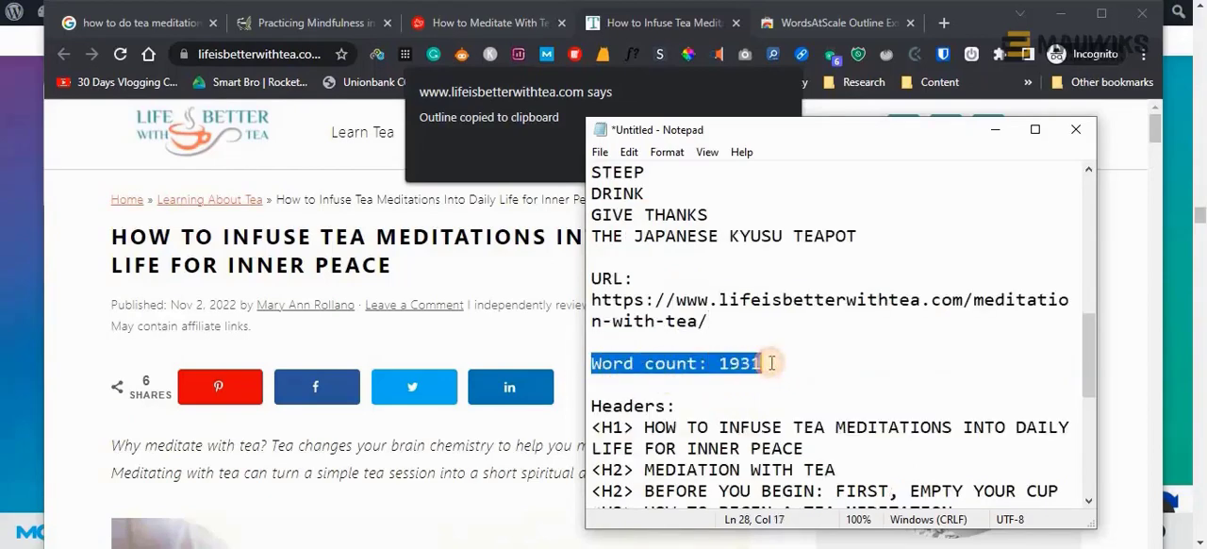
{"action": "scroll", "coordinate": [758, 415], "scroll_direction": "down", "scroll_amount": 1}
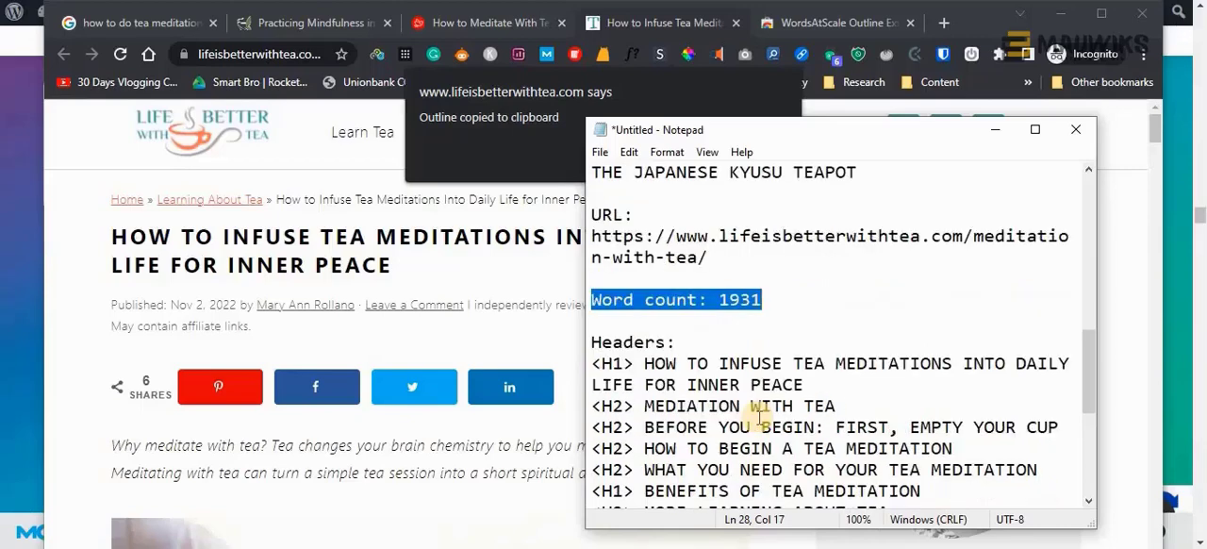
{"action": "left_click", "coordinate": [800, 308]}
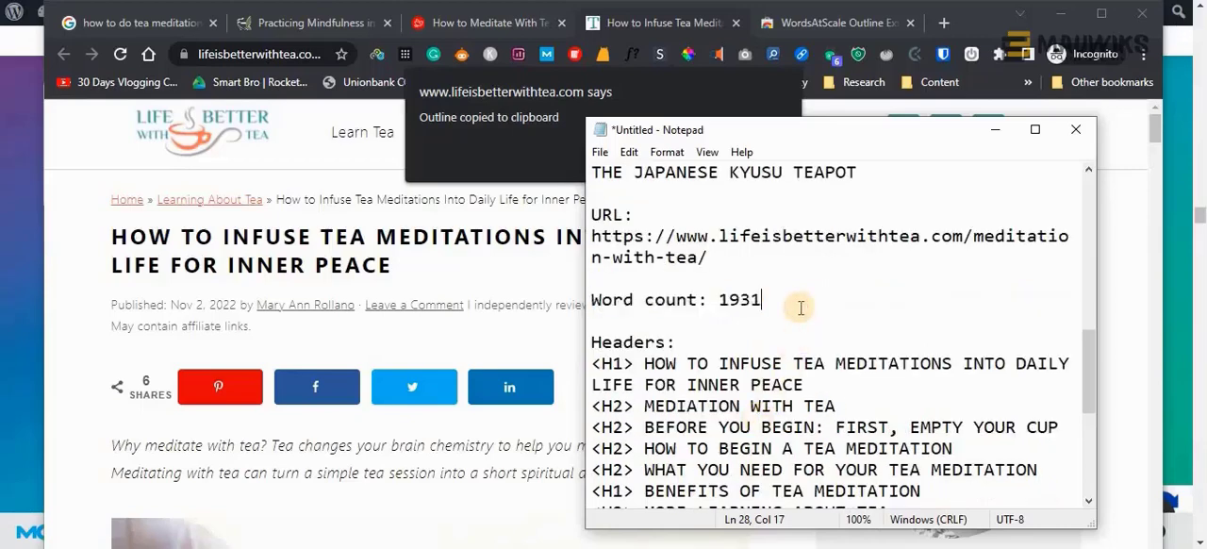
{"action": "left_click_drag", "start_coordinate": [763, 300], "coordinate": [596, 298]}
{"action": "scroll", "coordinate": [751, 447], "scroll_direction": "down", "scroll_amount": 2}
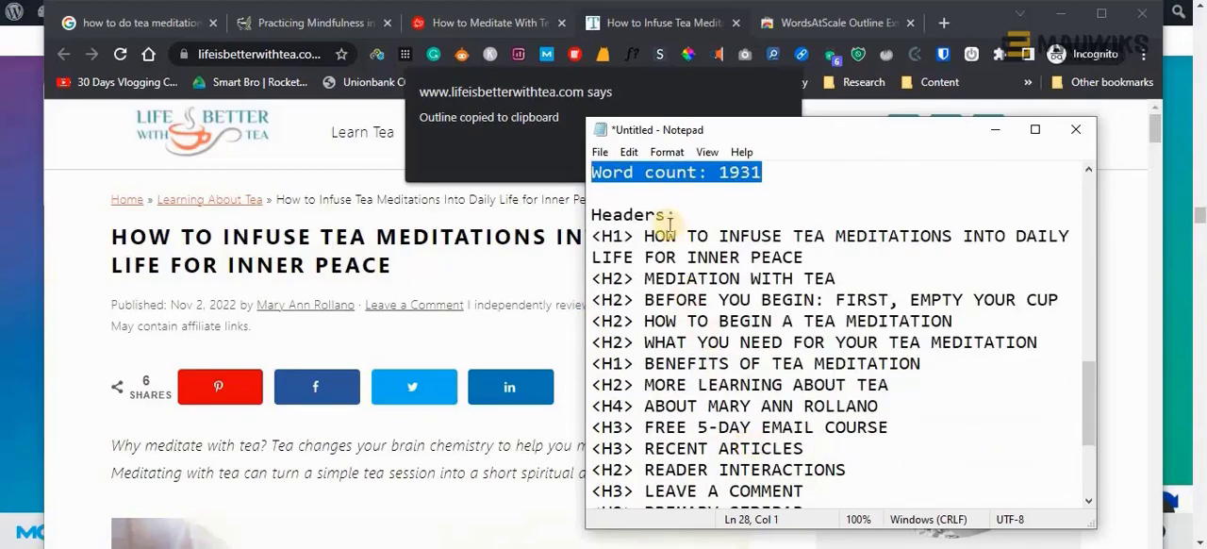
Dismiss the clipboard alert on the lifeisbetterwithtea.com article and return to the word count and headers in Notepad
{"action": "left_click", "coordinate": [463, 54]}
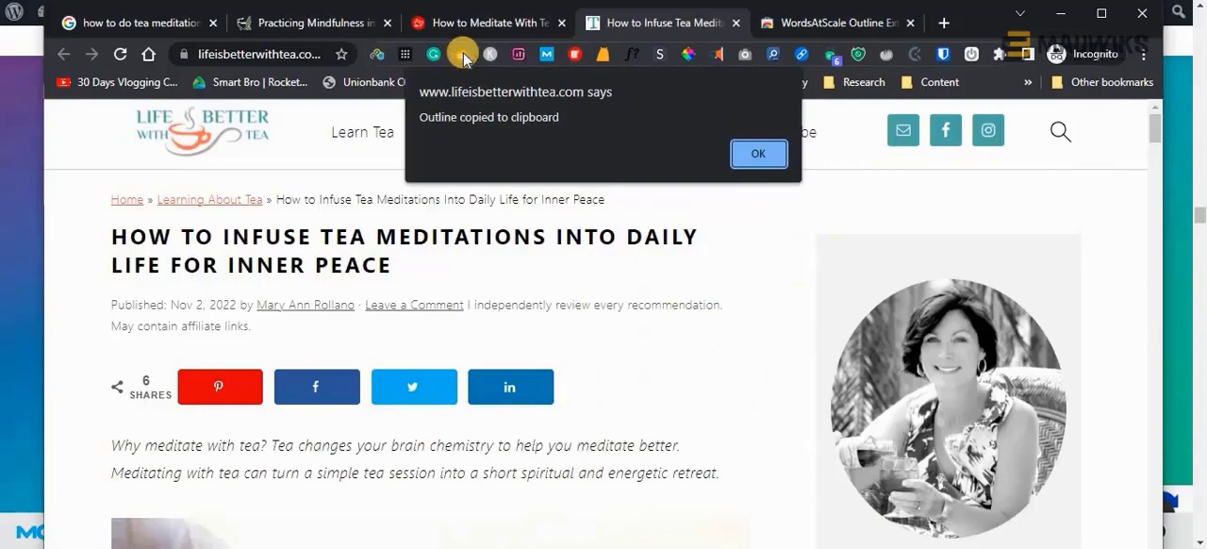
{"action": "left_click", "coordinate": [758, 154]}
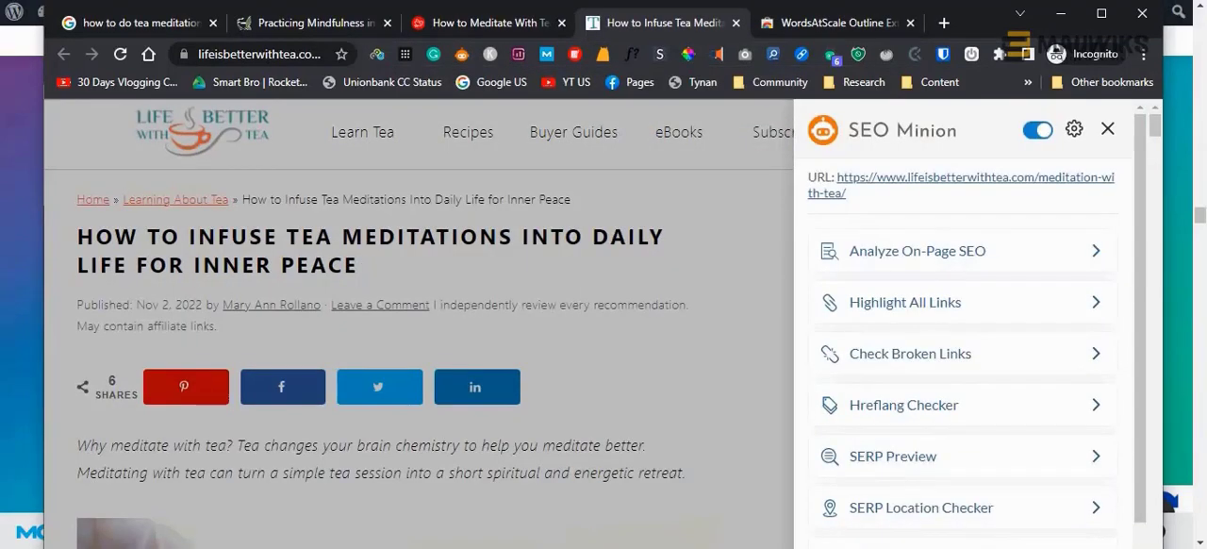
{"action": "key", "text": "alt+Tab"}
{"action": "scroll", "coordinate": [712, 347], "scroll_direction": "up", "scroll_amount": 1}
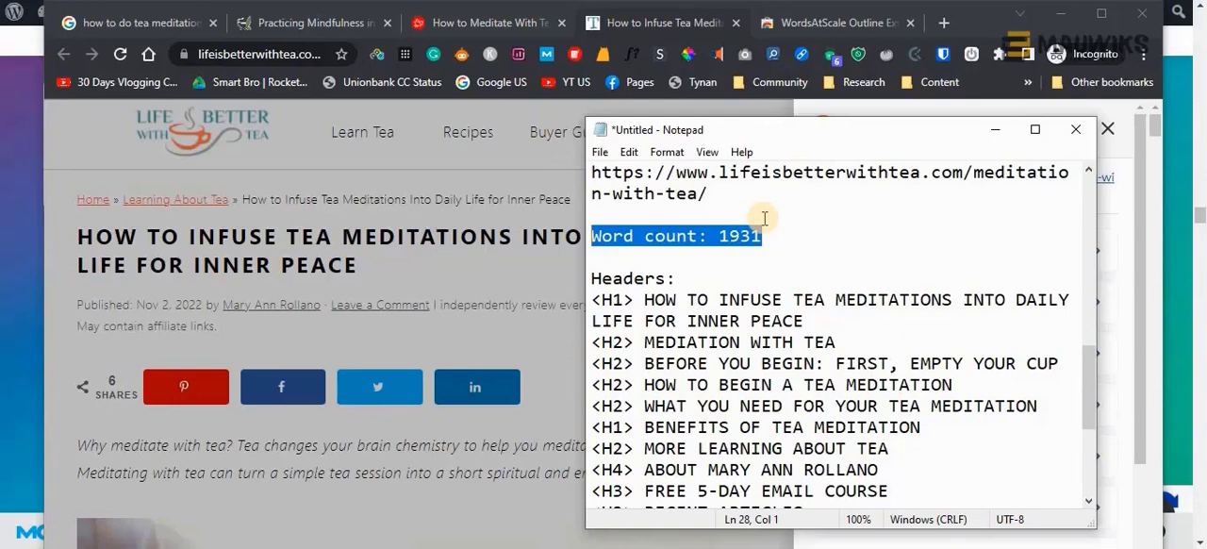
{"action": "left_click", "coordinate": [793, 238]}
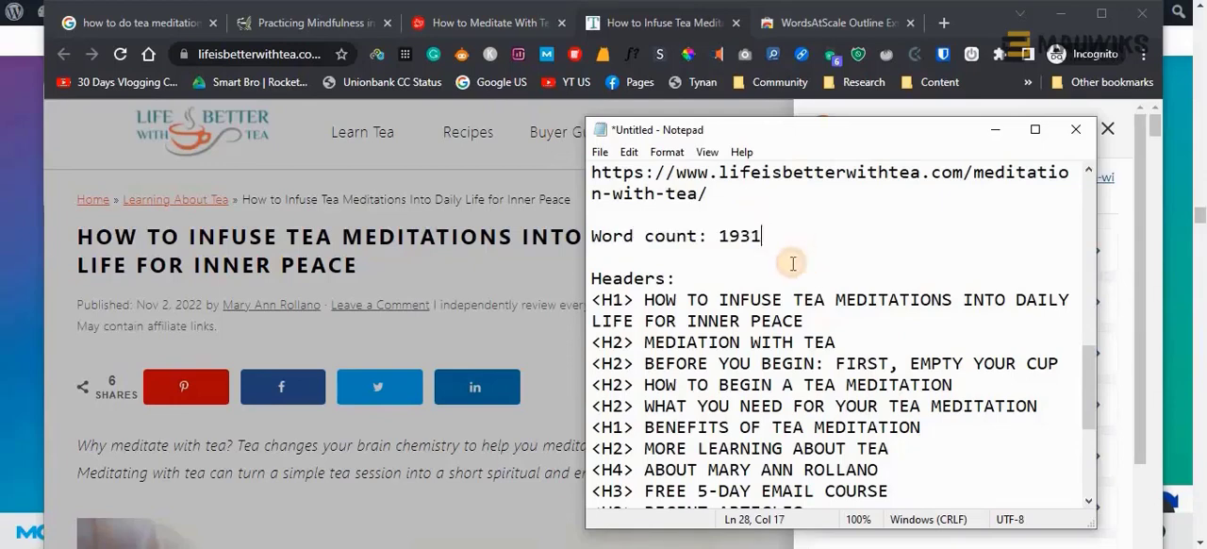
{"action": "scroll", "coordinate": [686, 289], "scroll_direction": "down", "scroll_amount": 1}
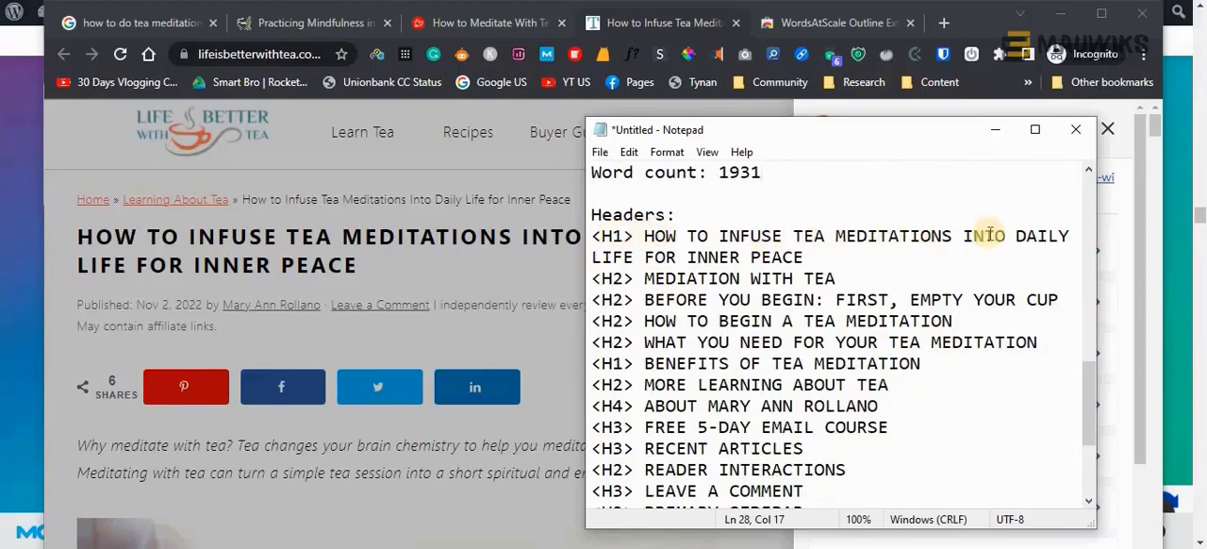
Compare the title and "MEDIATION WITH TEA" headers in the Notepad outline with the headings on the article page
{"action": "left_click", "coordinate": [81, 238]}
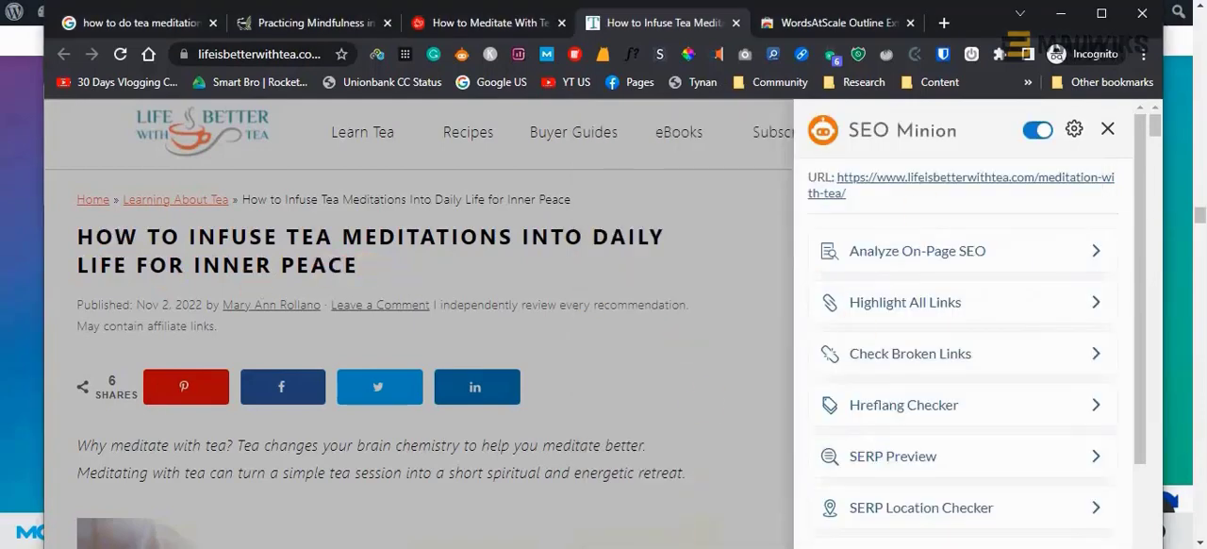
{"action": "left_click", "coordinate": [692, 547]}
{"action": "scroll", "coordinate": [698, 292], "scroll_direction": "down", "scroll_amount": 1}
{"action": "scroll", "coordinate": [321, 349], "scroll_direction": "down", "scroll_amount": 5}
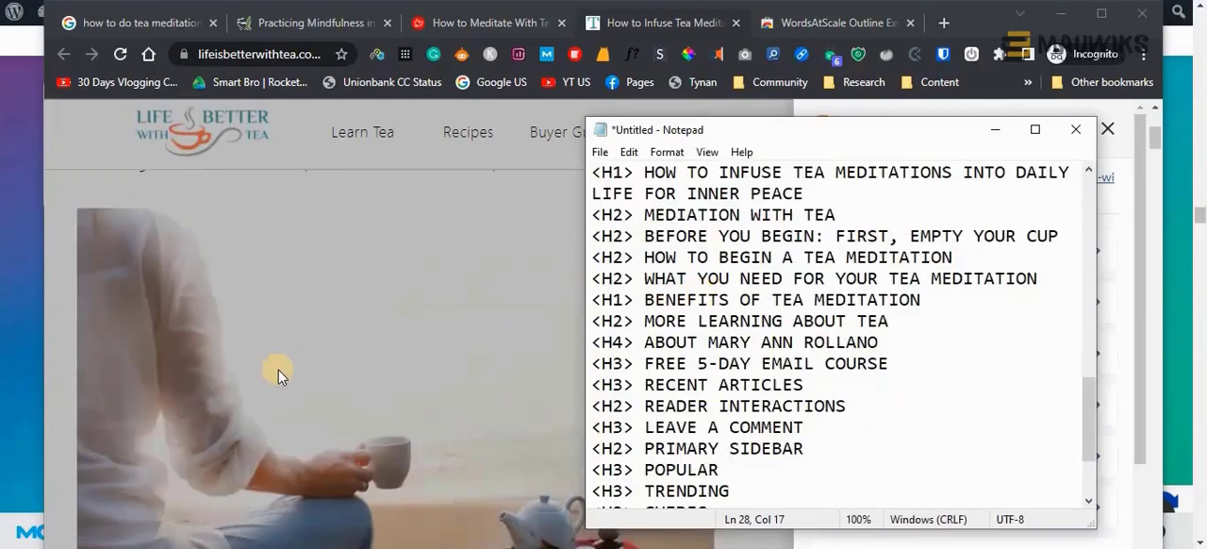
{"action": "scroll", "coordinate": [278, 372], "scroll_direction": "down", "scroll_amount": 2}
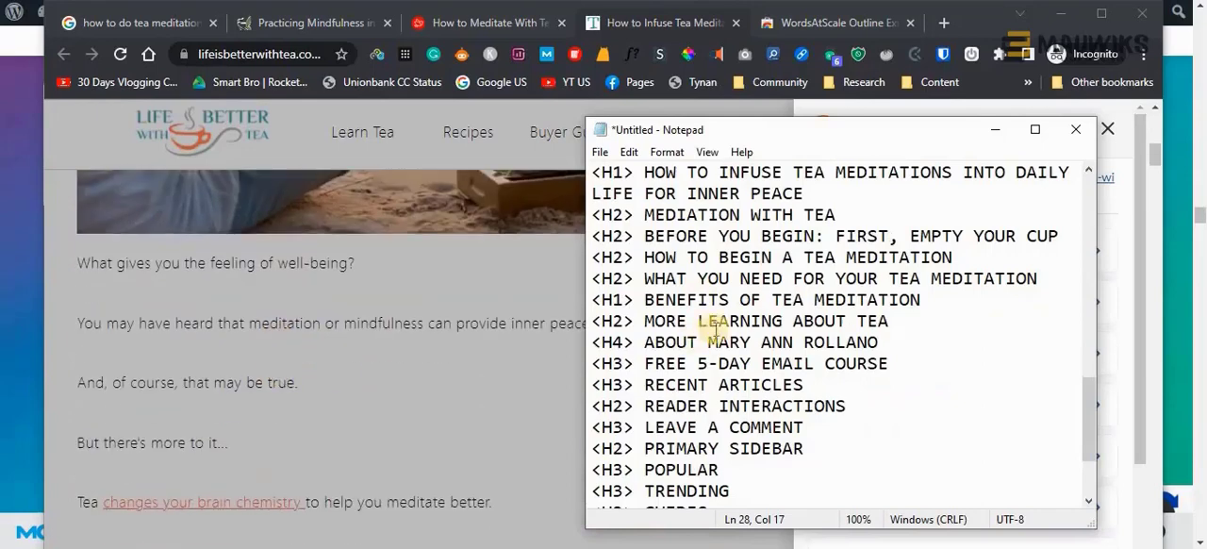
{"action": "scroll", "coordinate": [726, 330], "scroll_direction": "up", "scroll_amount": 1}
{"action": "scroll", "coordinate": [274, 273], "scroll_direction": "down", "scroll_amount": 3}
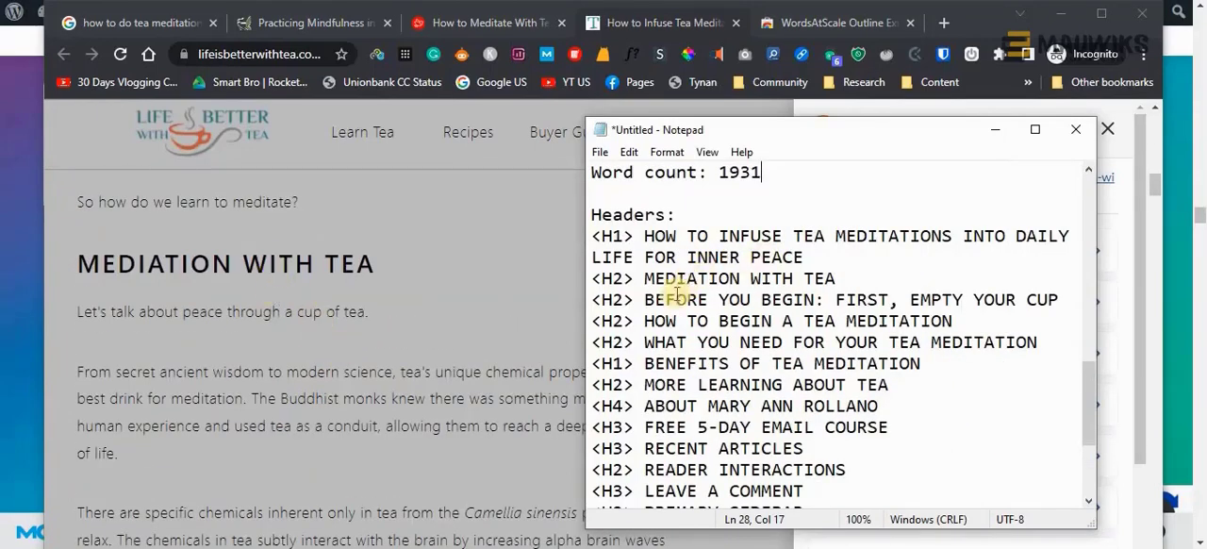
{"action": "left_click_drag", "start_coordinate": [647, 281], "coordinate": [836, 280]}
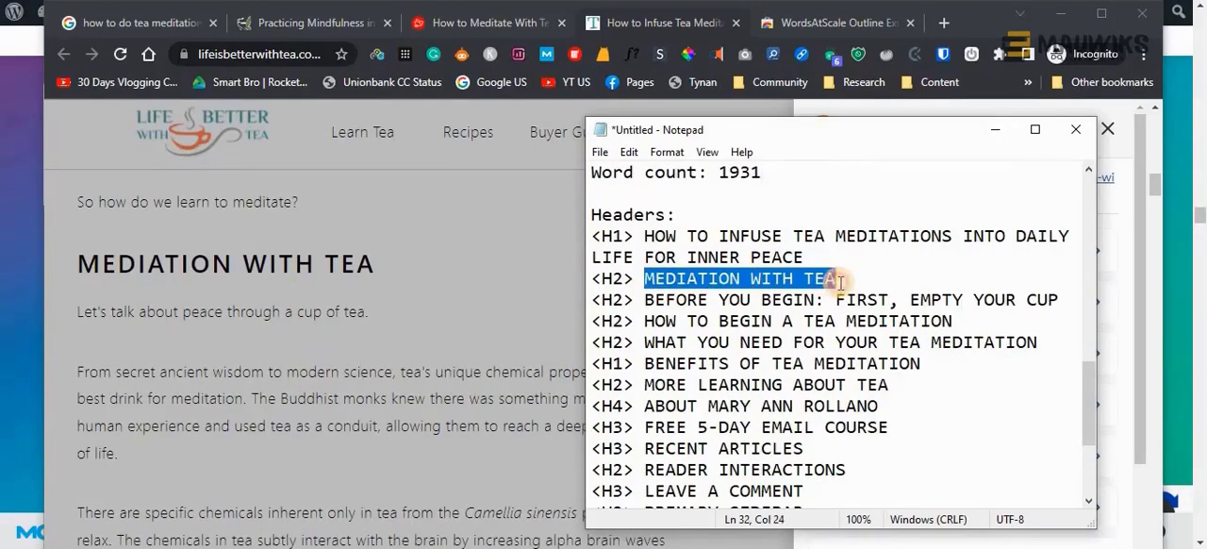
{"action": "scroll", "coordinate": [476, 344], "scroll_direction": "down", "scroll_amount": 3}
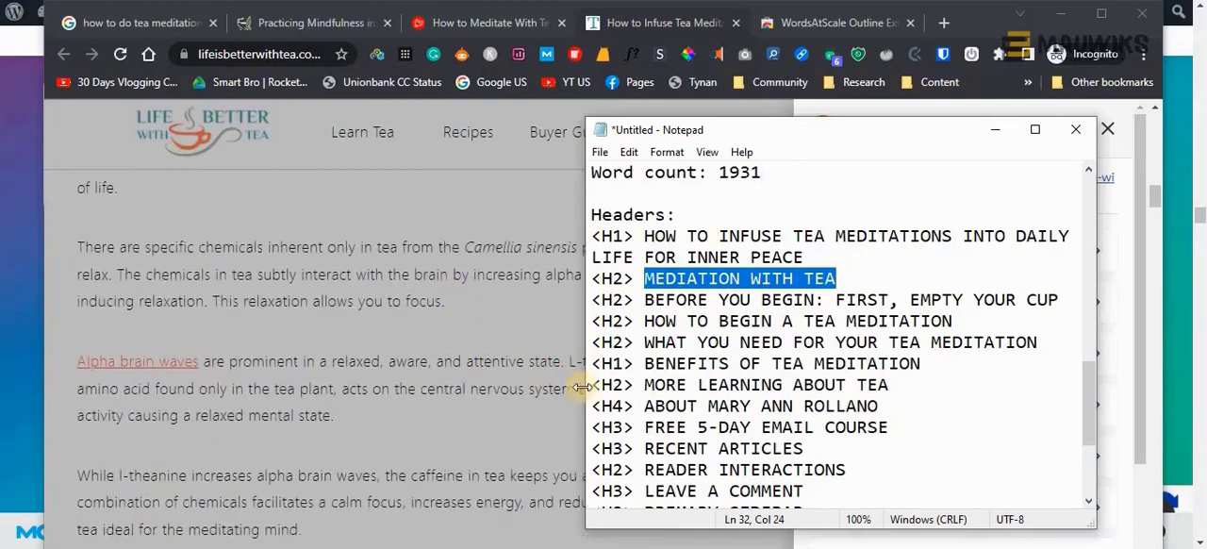
Compare the outline's "BENEFITS OF TEA MEDITATION" header and its H1 tag with the matching section of the article
{"action": "left_click_drag", "start_coordinate": [654, 385], "coordinate": [900, 363]}
{"action": "scroll", "coordinate": [381, 403], "scroll_direction": "down", "scroll_amount": 7}
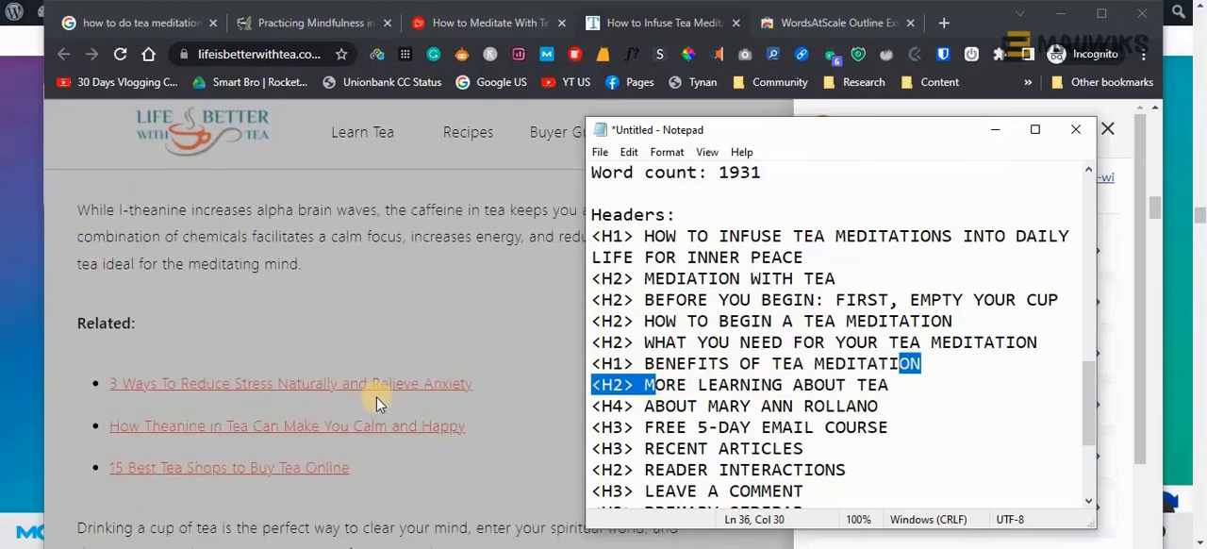
{"action": "scroll", "coordinate": [375, 396], "scroll_direction": "down", "scroll_amount": 10}
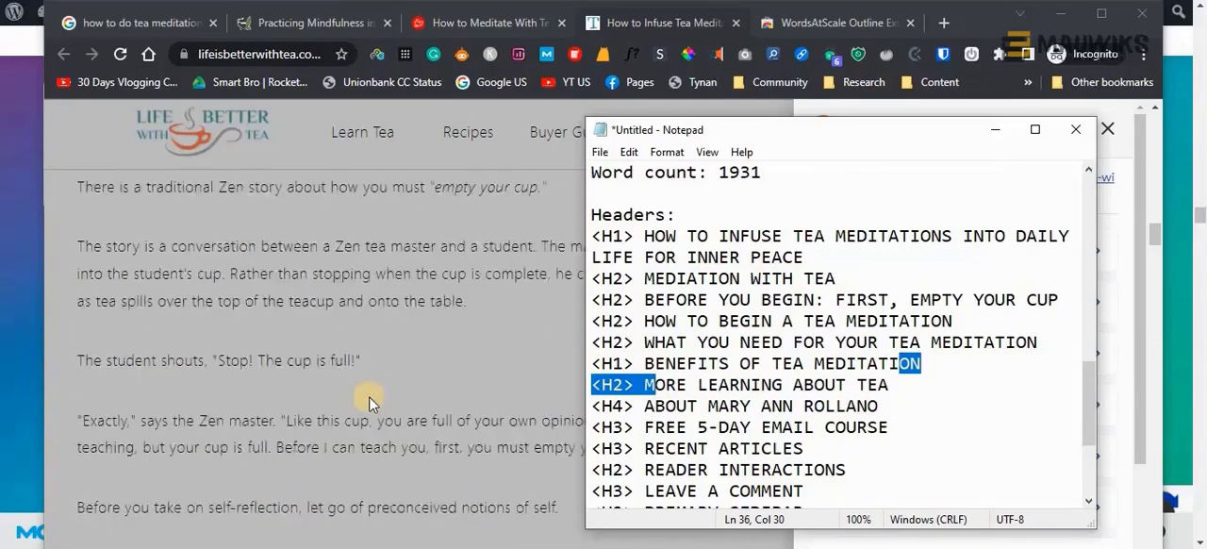
{"action": "scroll", "coordinate": [368, 400], "scroll_direction": "down", "scroll_amount": 8}
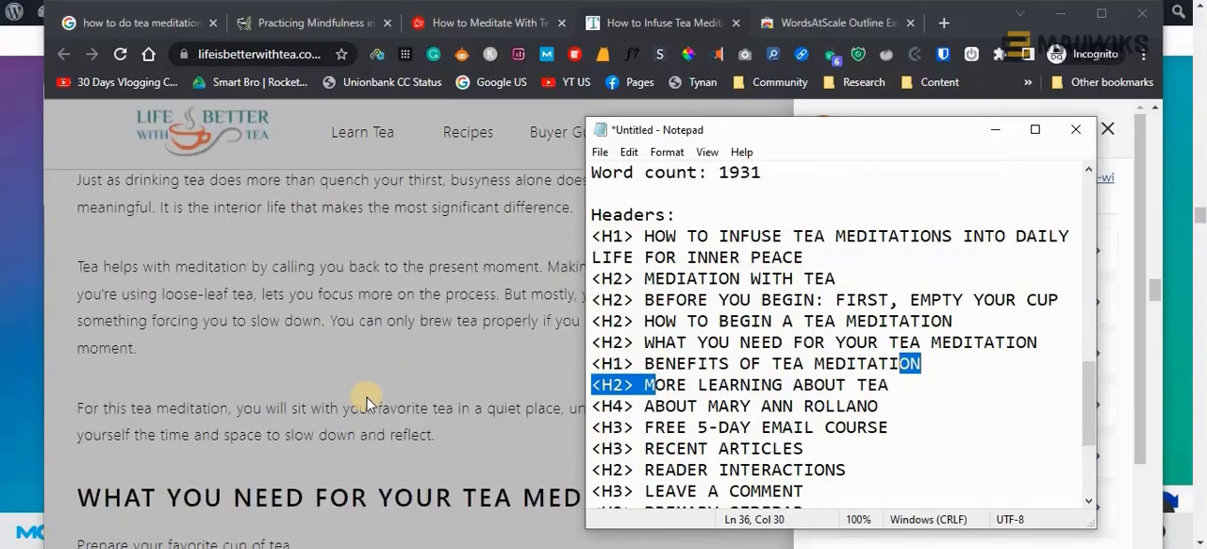
{"action": "left_click_drag", "start_coordinate": [927, 363], "coordinate": [591, 377]}
{"action": "scroll", "coordinate": [430, 433], "scroll_direction": "up", "scroll_amount": 10}
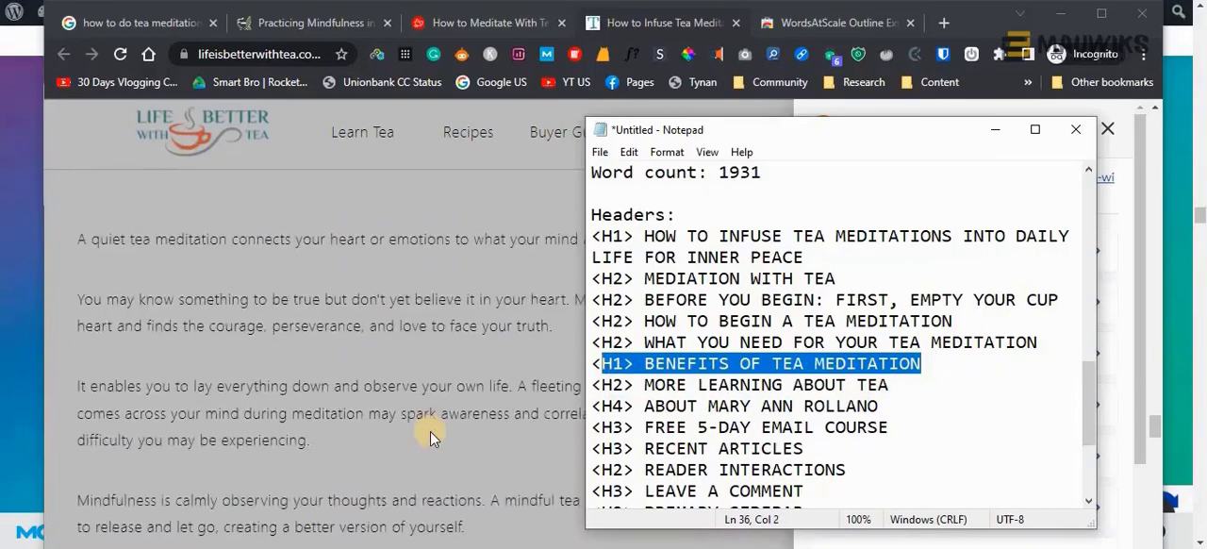
{"action": "scroll", "coordinate": [430, 430], "scroll_direction": "up", "scroll_amount": 5}
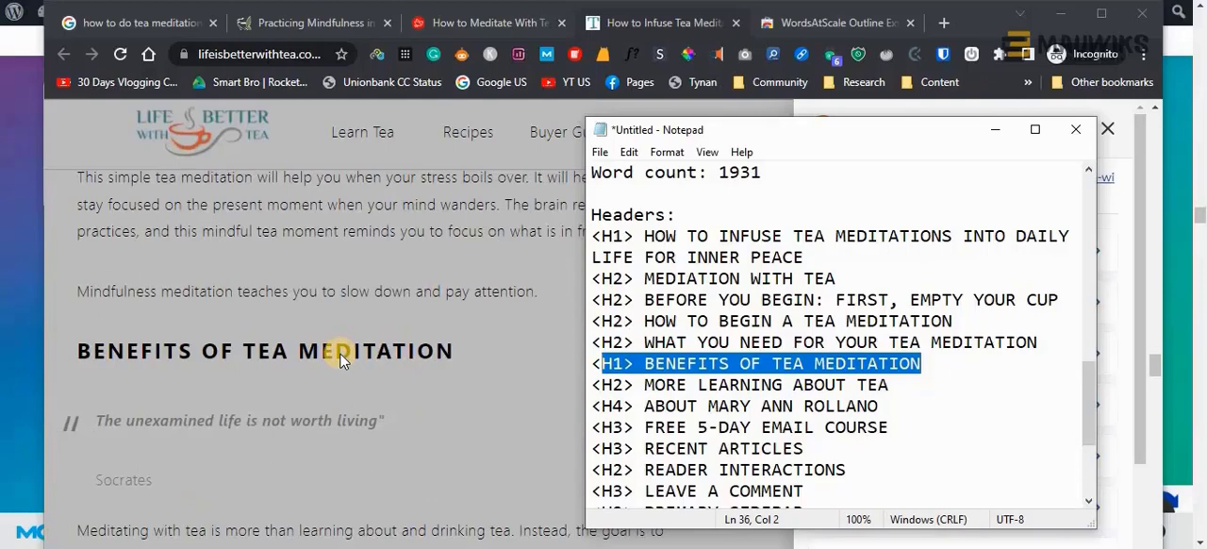
{"action": "left_click", "coordinate": [676, 363]}
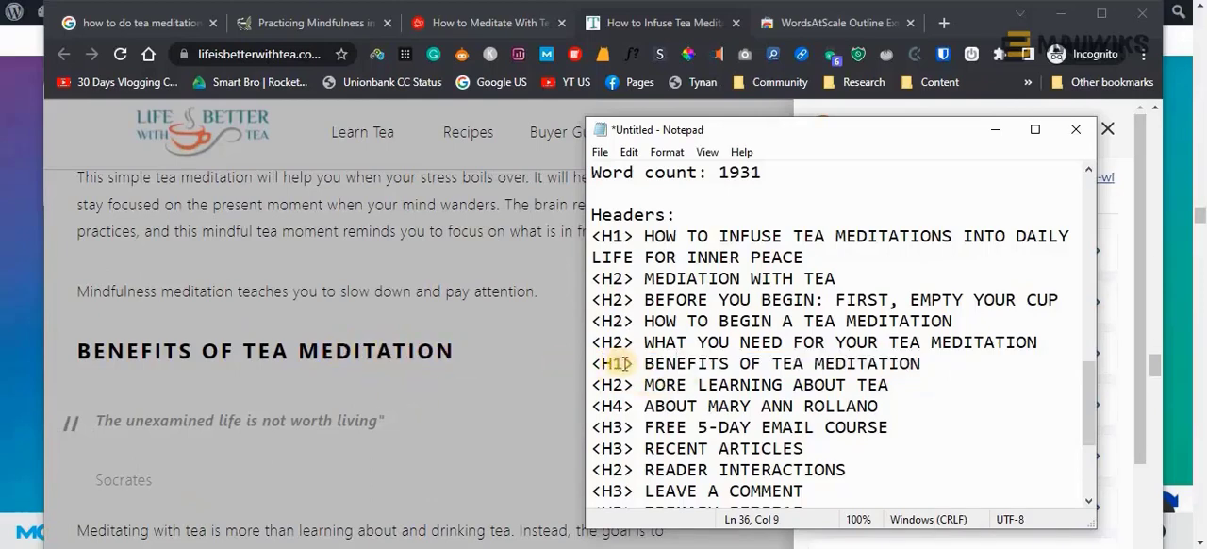
{"action": "left_click_drag", "start_coordinate": [625, 363], "coordinate": [604, 364]}
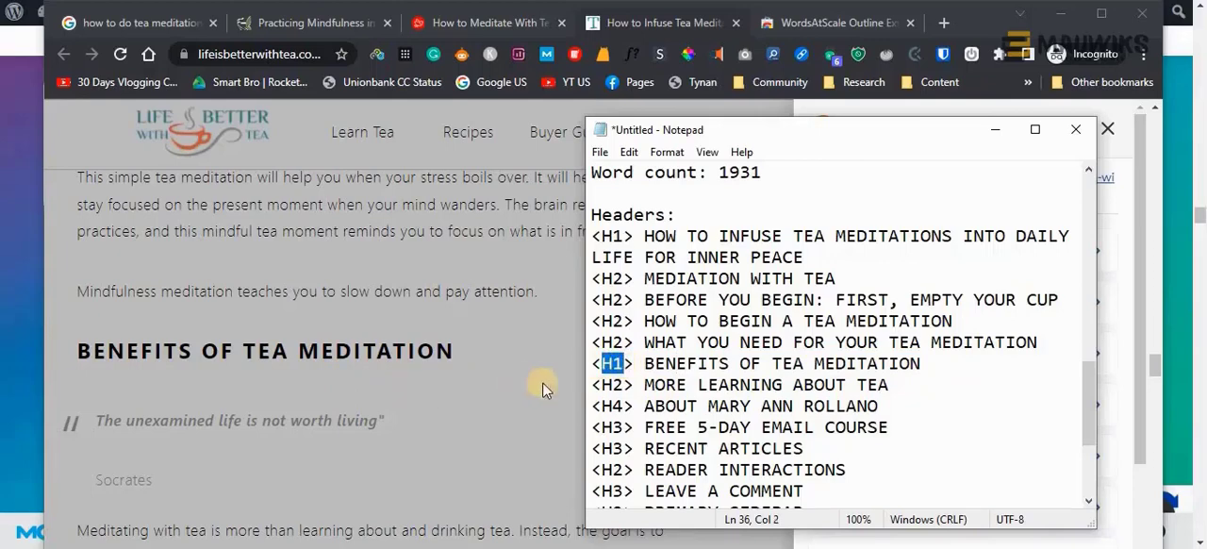
{"action": "left_click", "coordinate": [612, 363]}
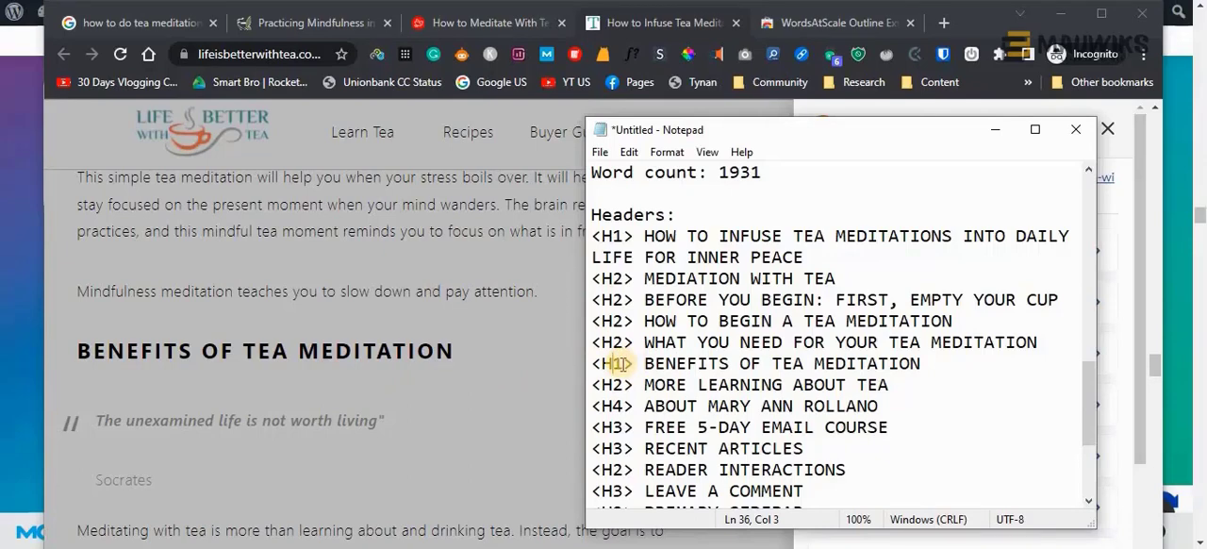
{"action": "left_click_drag", "start_coordinate": [624, 363], "coordinate": [614, 364]}
Insert a blank line after the "BENEFITS OF TEA MEDITATION" header and review the outline's word count line
{"action": "left_click", "coordinate": [927, 362]}
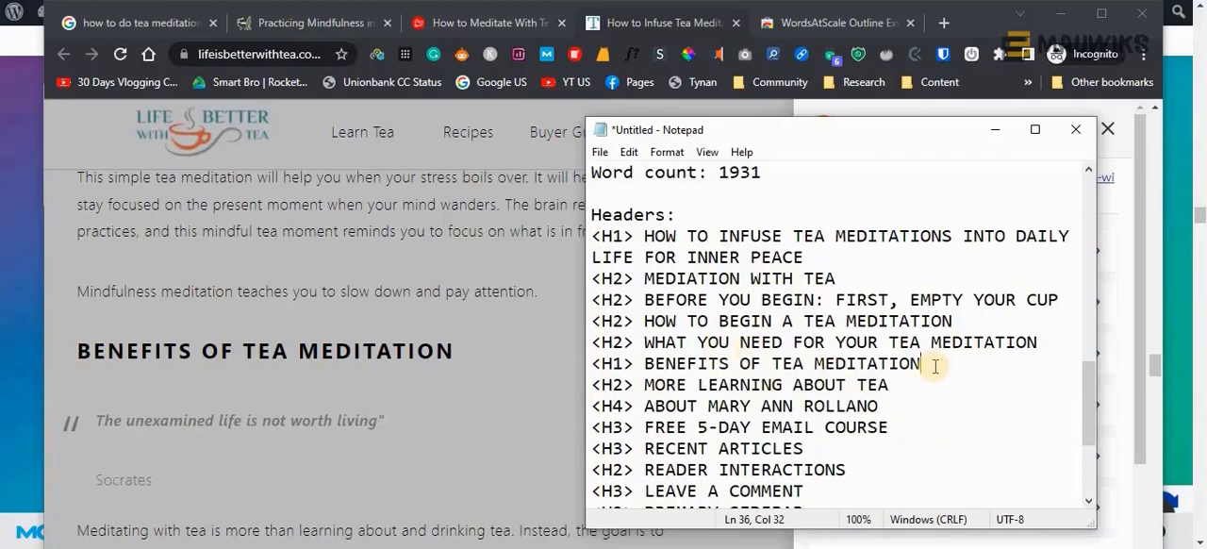
{"action": "scroll", "coordinate": [936, 366], "scroll_direction": "down", "scroll_amount": 2}
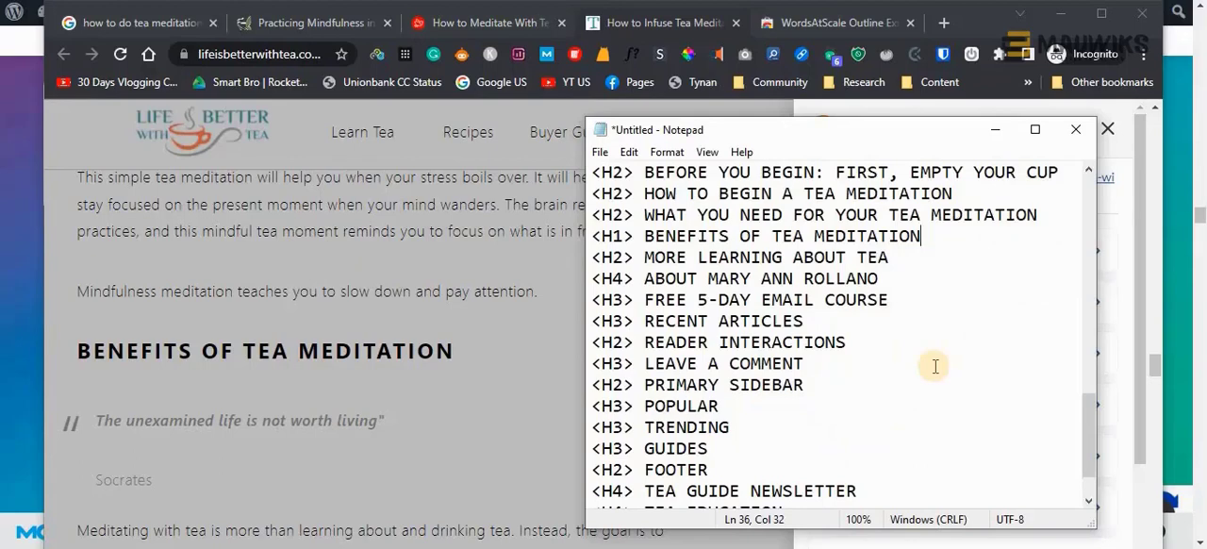
{"action": "scroll", "coordinate": [935, 366], "scroll_direction": "up", "scroll_amount": 2}
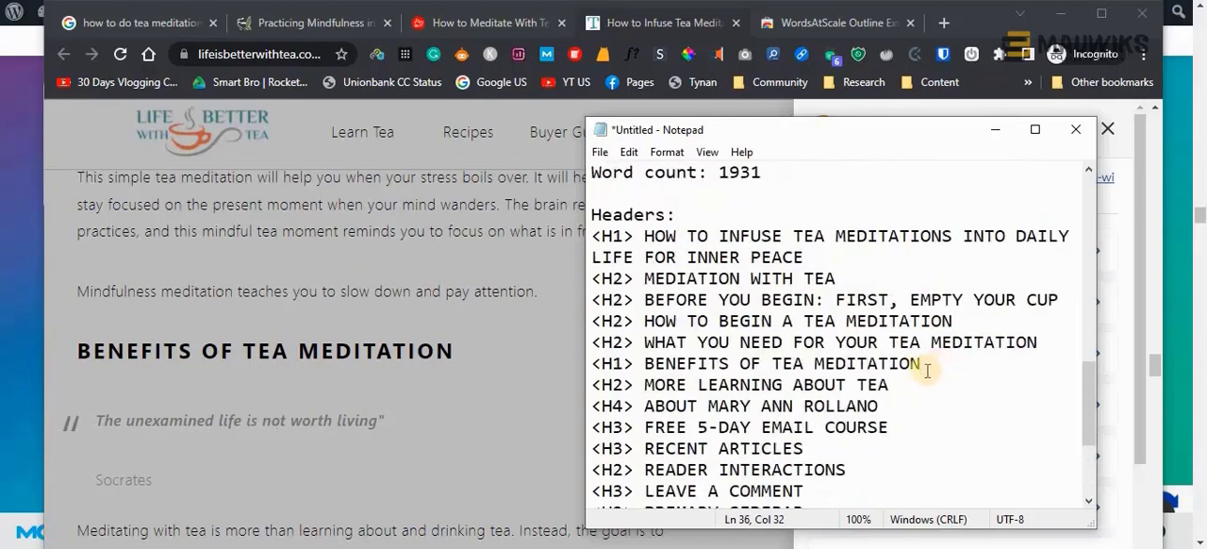
{"action": "key", "text": "Return"}
{"action": "scroll", "coordinate": [811, 407], "scroll_direction": "up", "scroll_amount": 2}
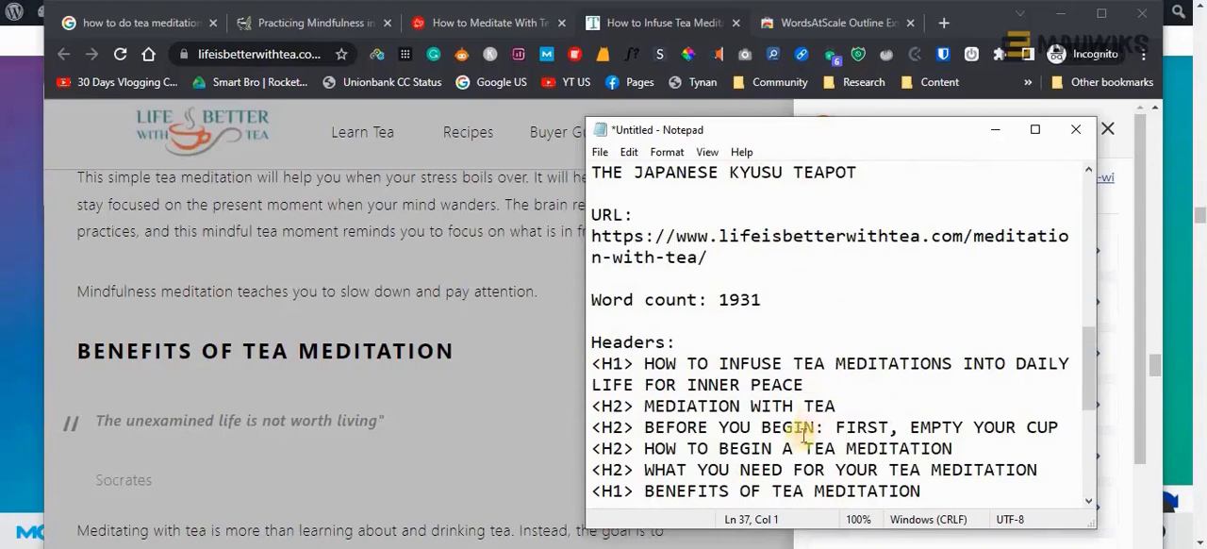
{"action": "scroll", "coordinate": [806, 422], "scroll_direction": "down", "scroll_amount": 1}
{"action": "scroll", "coordinate": [801, 424], "scroll_direction": "up", "scroll_amount": 1}
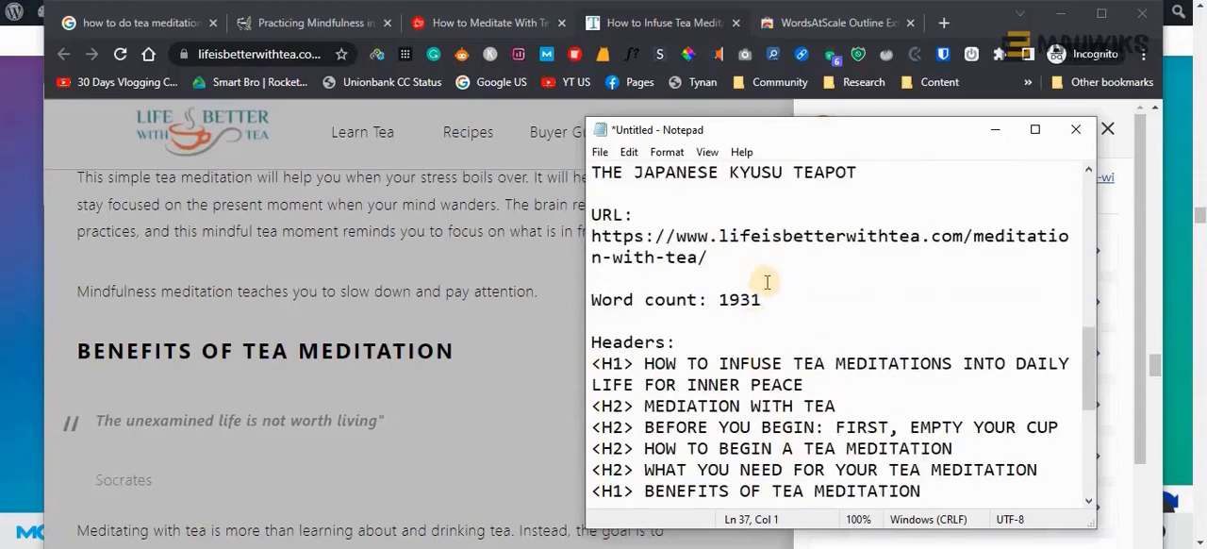
{"action": "left_click_drag", "start_coordinate": [762, 300], "coordinate": [588, 300]}
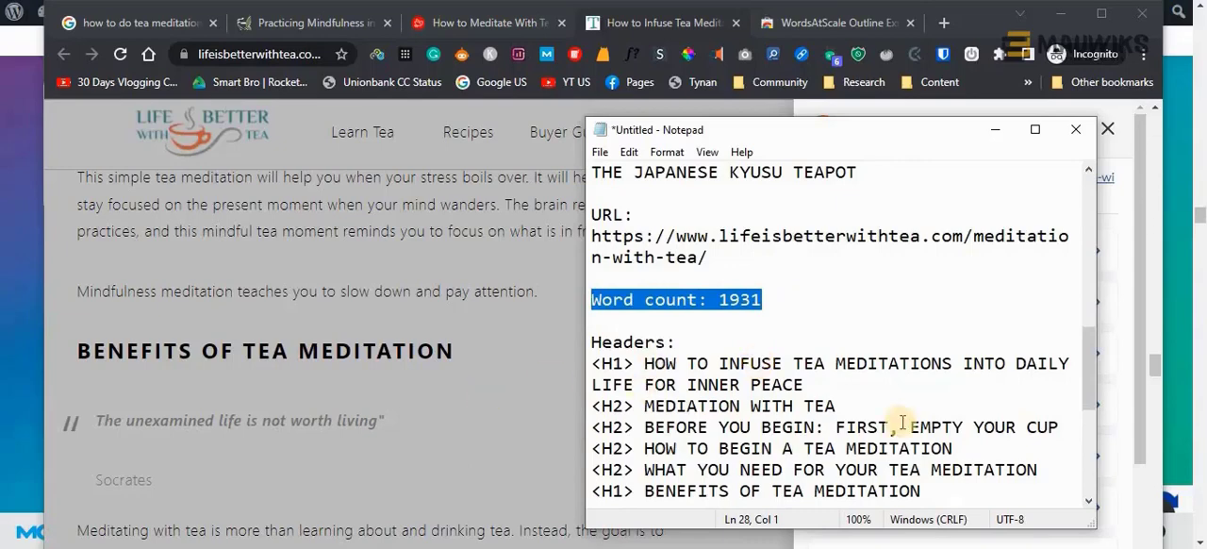
{"action": "scroll", "coordinate": [904, 423], "scroll_direction": "down", "scroll_amount": 2}
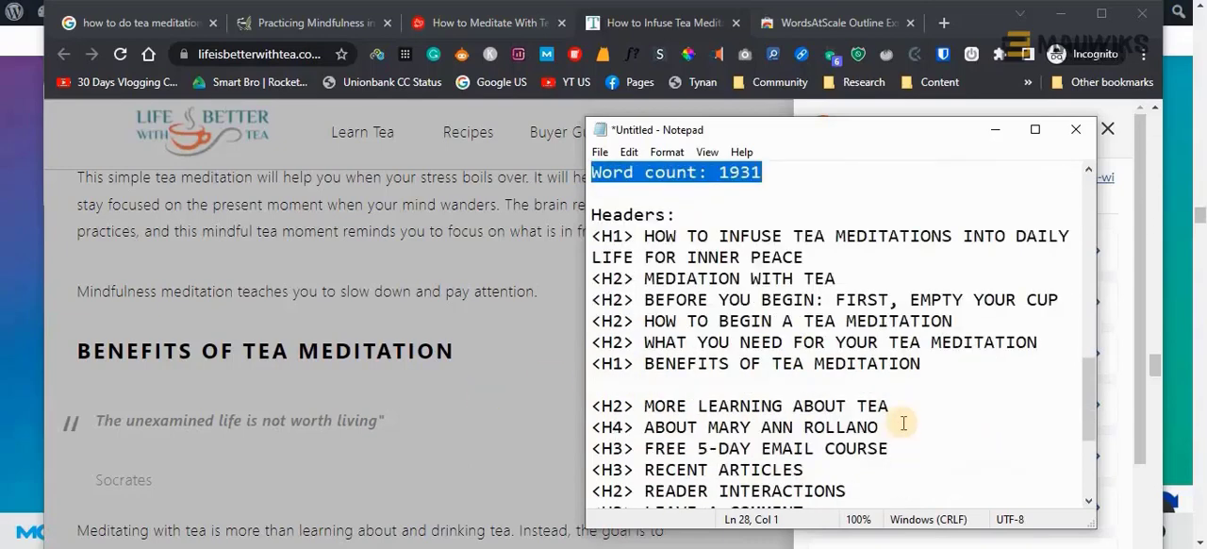
Highlight and review the non-article headers in the outline, from "MORE LEARNING ABOUT TEA" through the footer entries ending in "QUICK LINKS"
{"action": "left_click", "coordinate": [658, 379]}
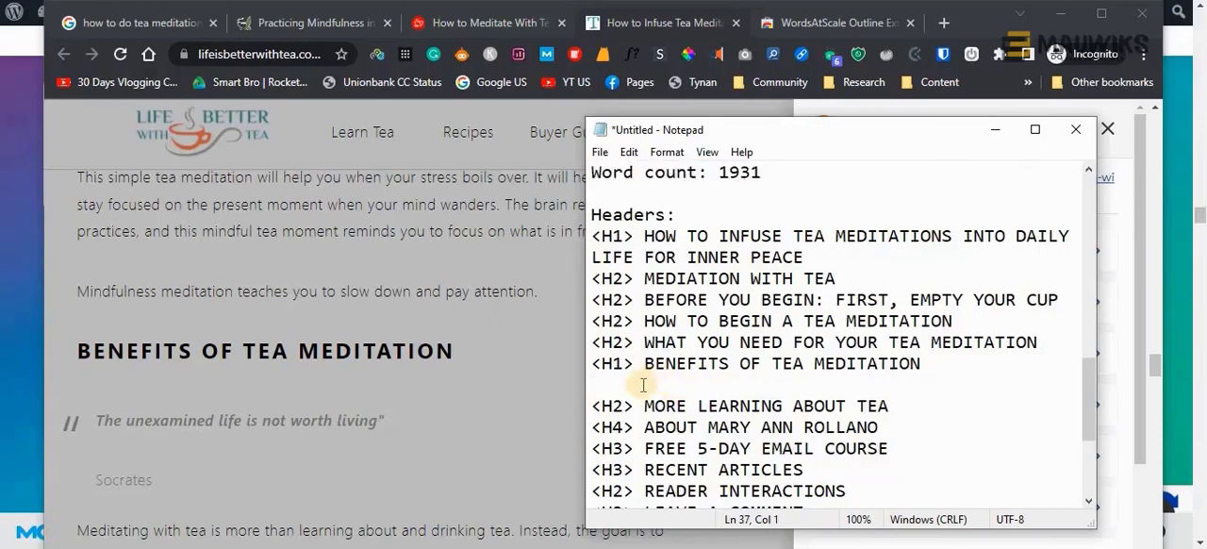
{"action": "scroll", "coordinate": [643, 385], "scroll_direction": "down", "scroll_amount": 2}
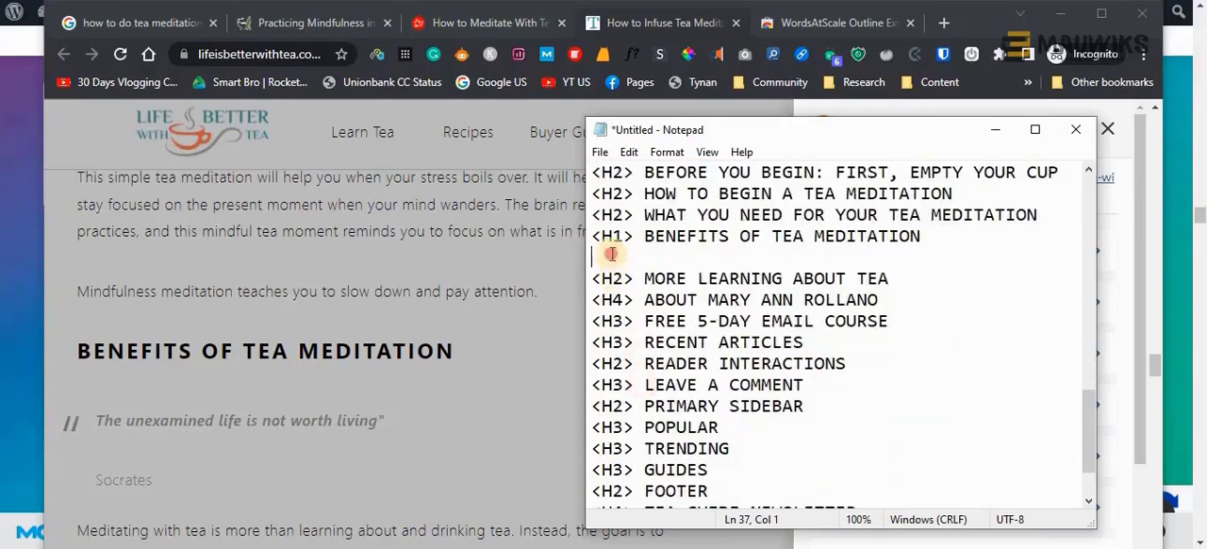
{"action": "left_click_drag", "start_coordinate": [597, 253], "coordinate": [660, 491]}
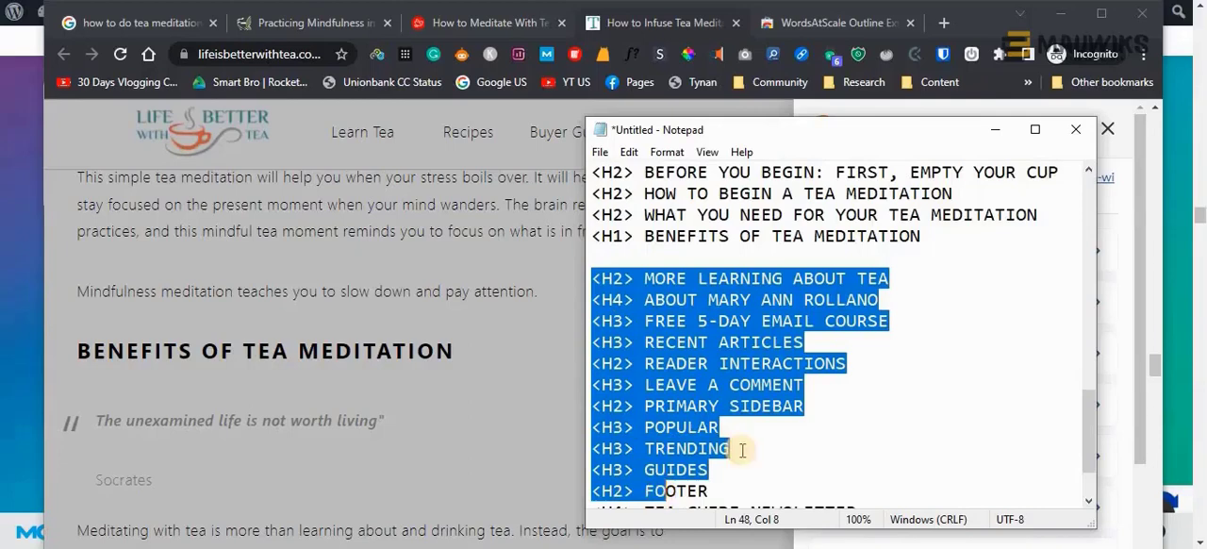
{"action": "scroll", "coordinate": [743, 449], "scroll_direction": "down", "scroll_amount": 2}
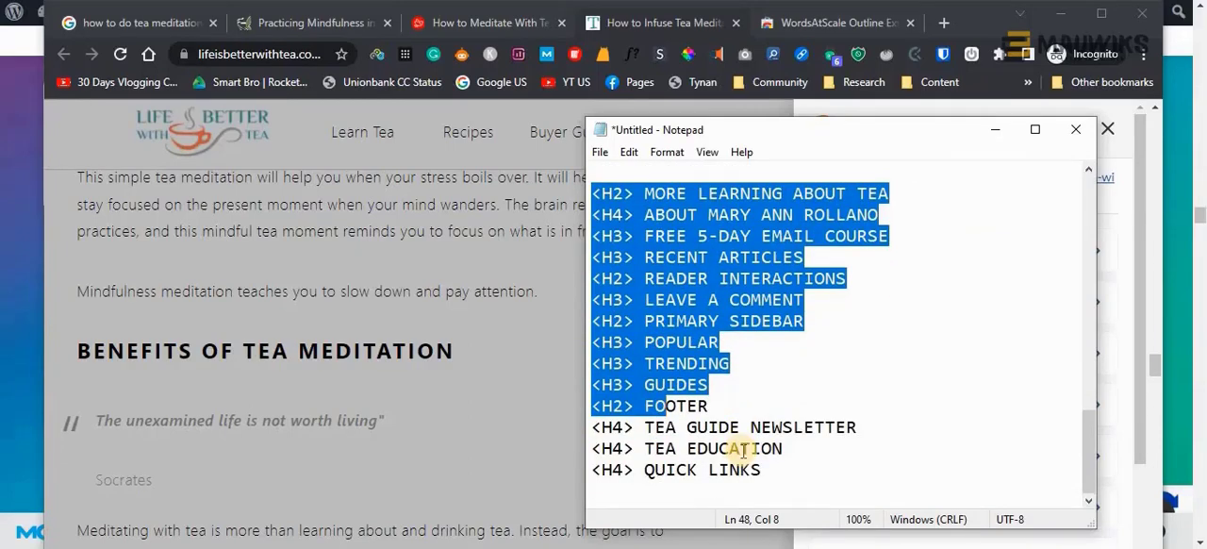
{"action": "scroll", "coordinate": [743, 449], "scroll_direction": "up", "scroll_amount": 2}
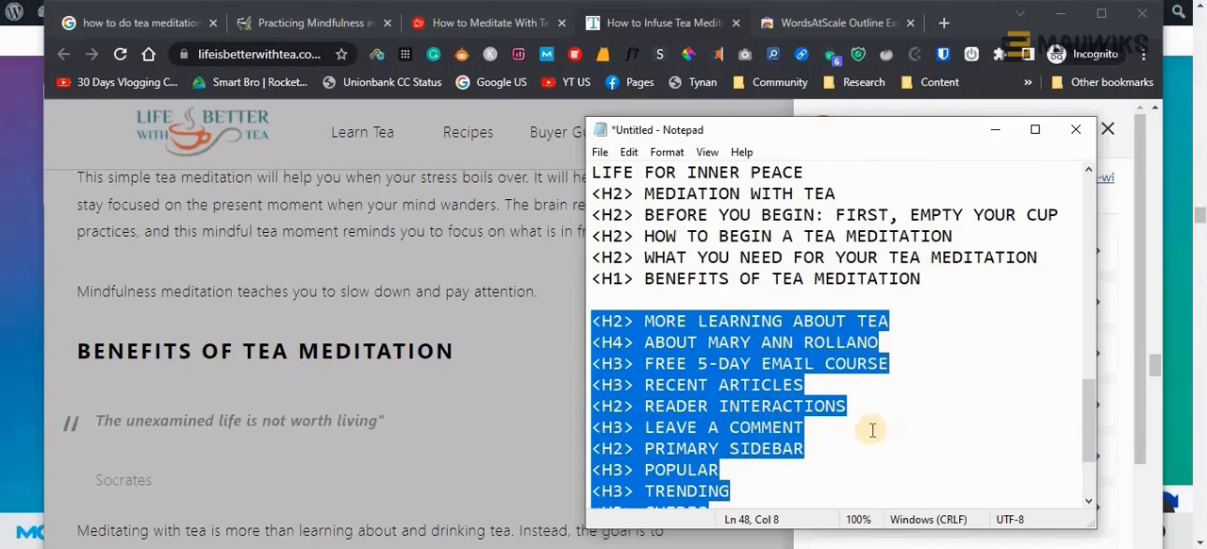
{"action": "scroll", "coordinate": [872, 430], "scroll_direction": "up", "scroll_amount": 1}
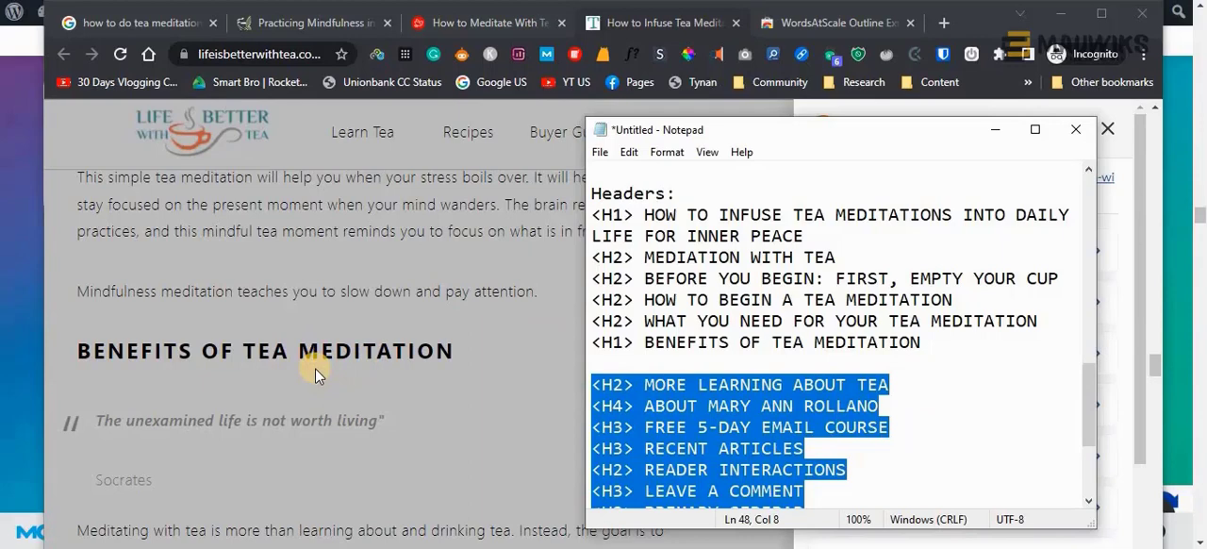
{"action": "left_click", "coordinate": [665, 386]}
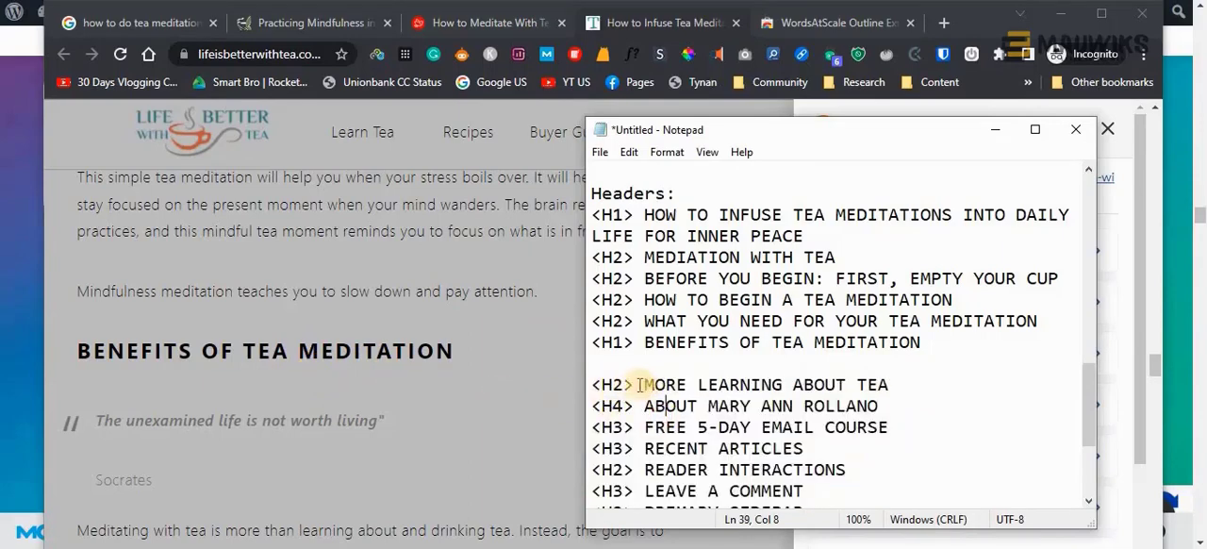
Delete all headers after "BENEFITS OF TEA MEDITATION", from "MORE LEARNING ABOUT TEA" through "QUICK LINKS", including the blank line before them
{"action": "scroll", "coordinate": [722, 460], "scroll_direction": "down", "scroll_amount": 2}
{"action": "scroll", "coordinate": [722, 460], "scroll_direction": "down", "scroll_amount": 2}
{"action": "left_click", "coordinate": [709, 470]}
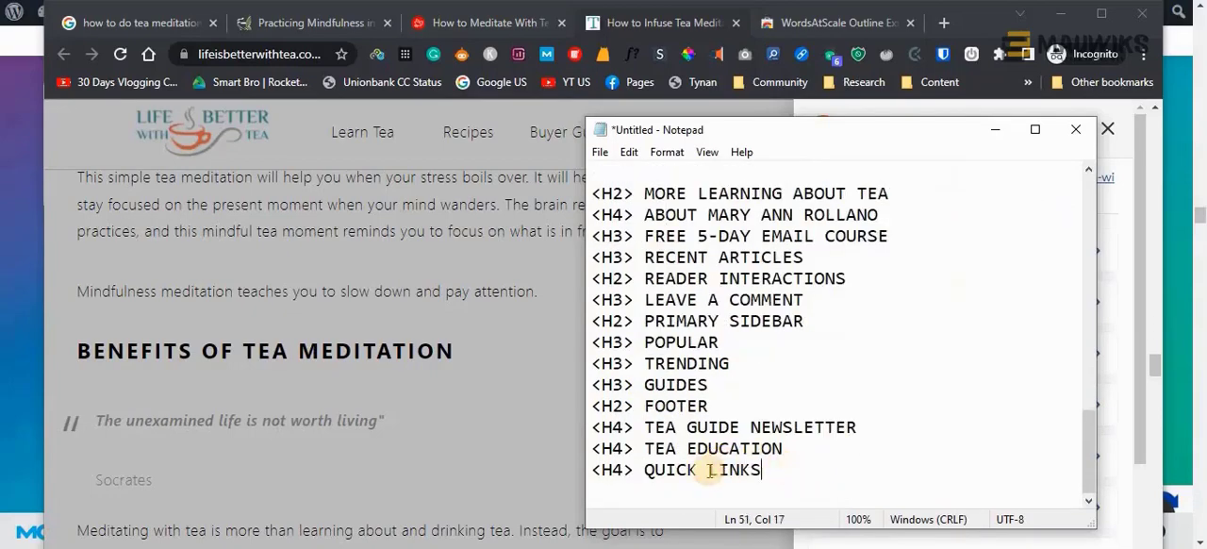
{"action": "scroll", "coordinate": [709, 470], "scroll_direction": "up", "scroll_amount": 2}
{"action": "scroll", "coordinate": [709, 470], "scroll_direction": "up", "scroll_amount": 1}
{"action": "left_click", "coordinate": [940, 344], "text": "shift"}
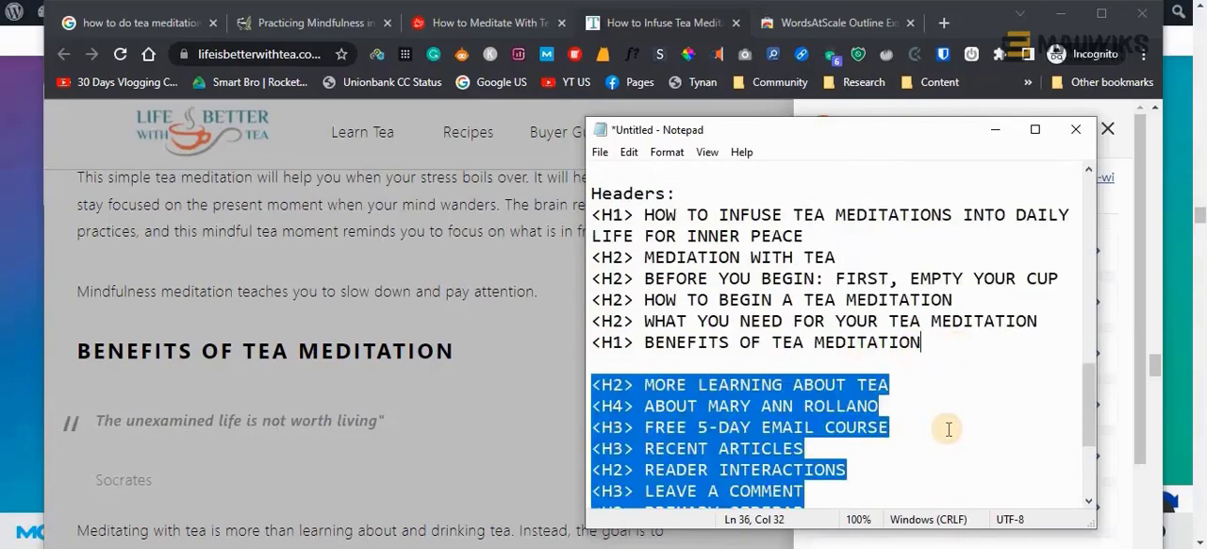
{"action": "key", "text": "BackSpace"}
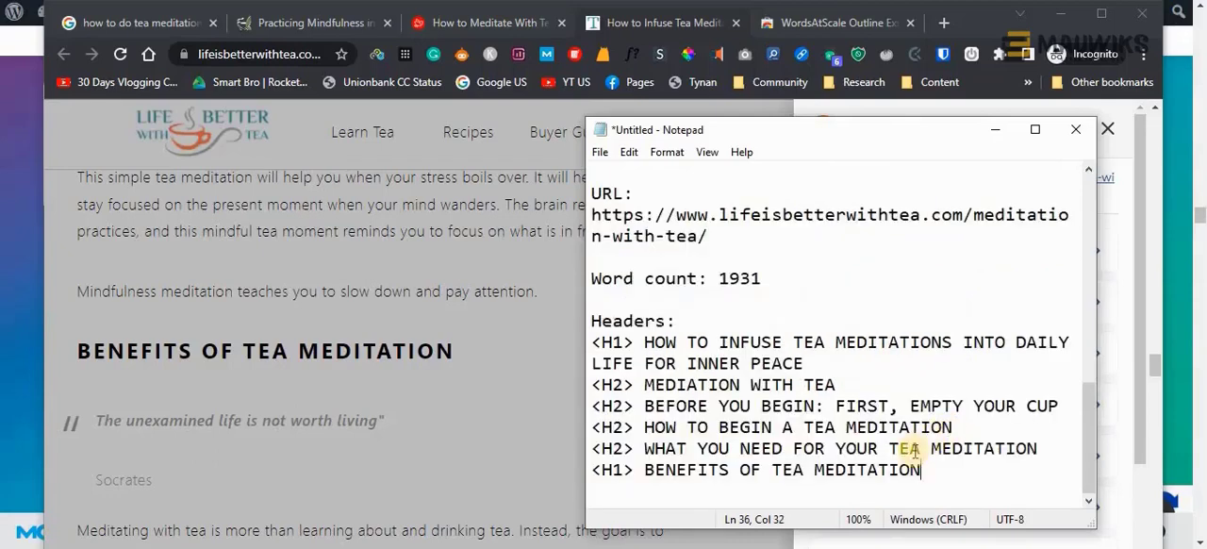
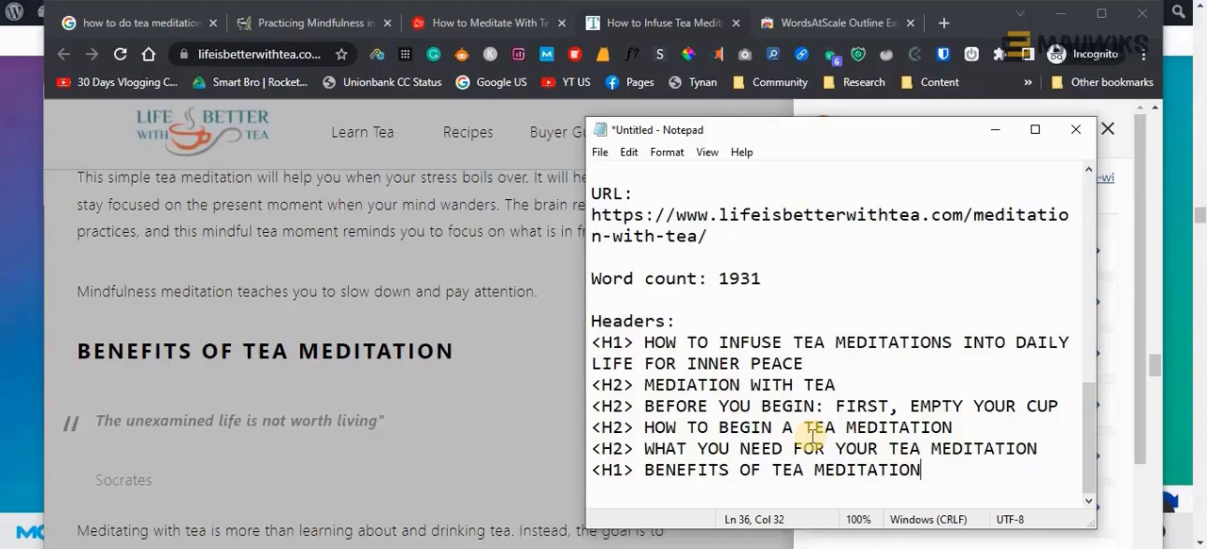
Return to the keyword guide page and highlight step 3 about gathering related keywords from competitors on Google SERPs
{"action": "scroll", "coordinate": [377, 382], "scroll_direction": "down", "scroll_amount": 5}
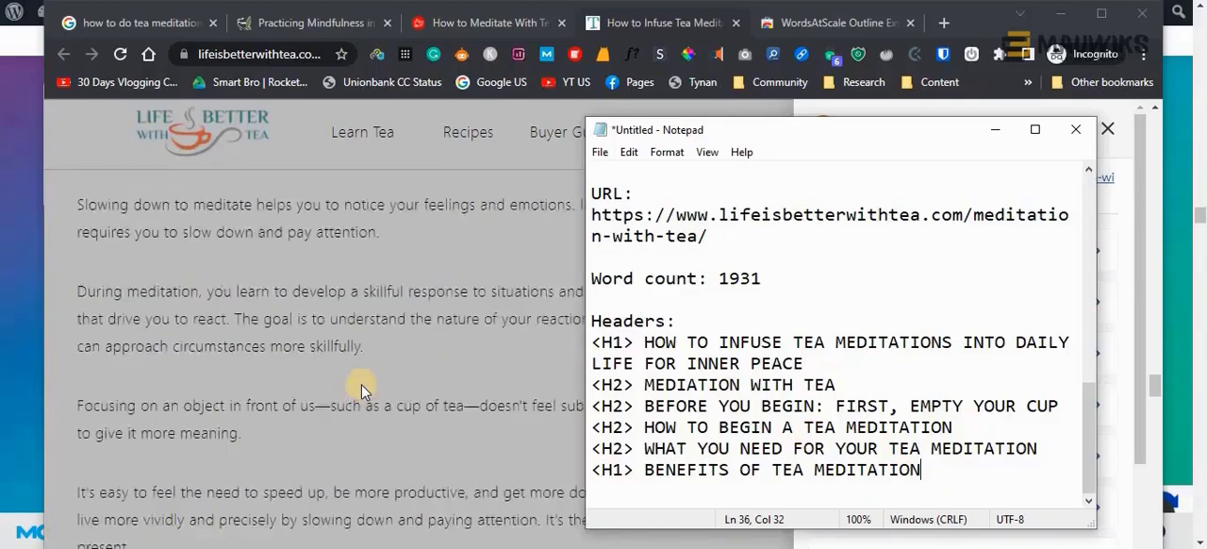
{"action": "scroll", "coordinate": [707, 421], "scroll_direction": "up", "scroll_amount": 2}
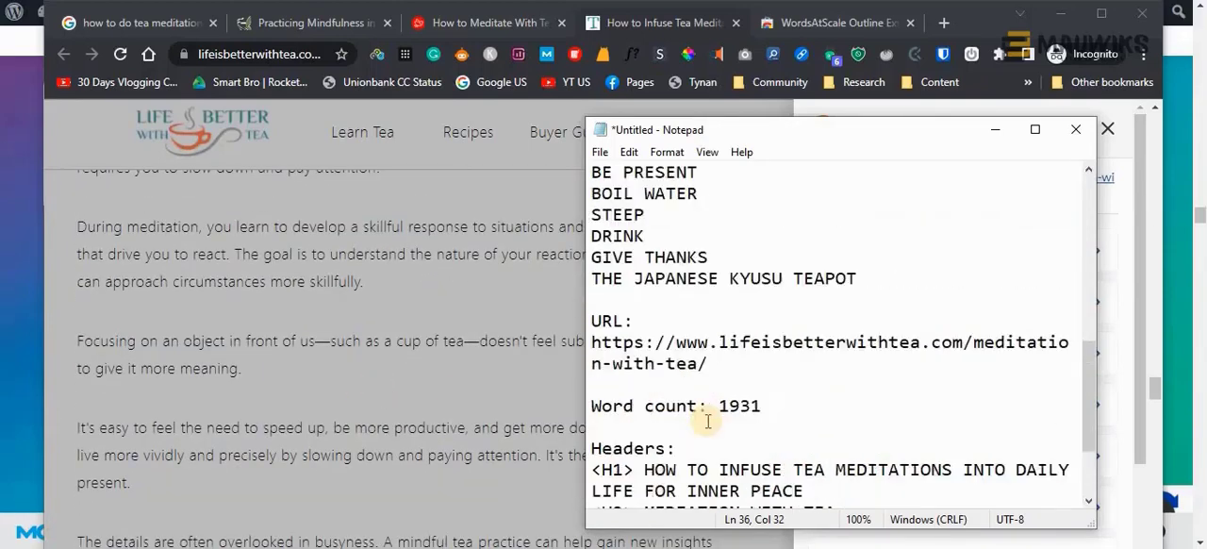
{"action": "scroll", "coordinate": [708, 421], "scroll_direction": "up", "scroll_amount": 8}
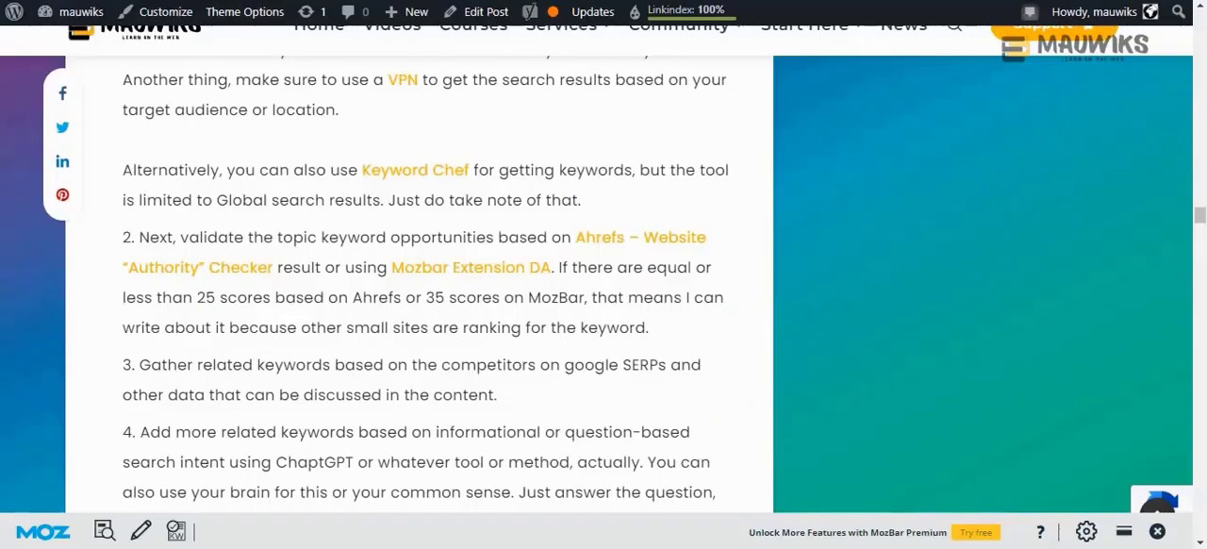
{"action": "scroll", "coordinate": [261, 312], "scroll_direction": "down", "scroll_amount": 1}
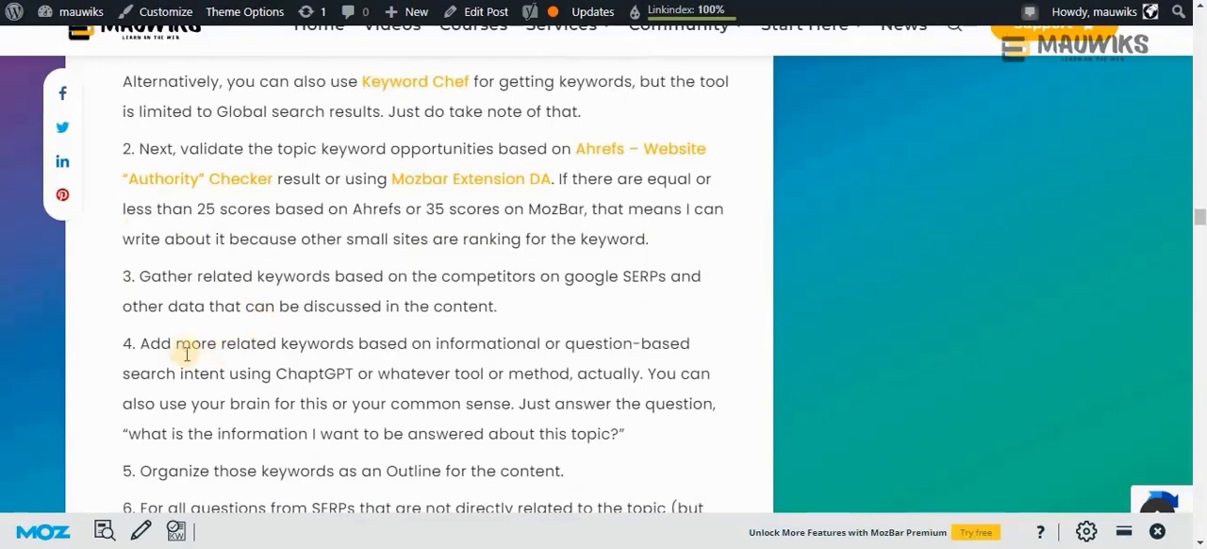
{"action": "left_click_drag", "start_coordinate": [503, 318], "coordinate": [116, 272]}
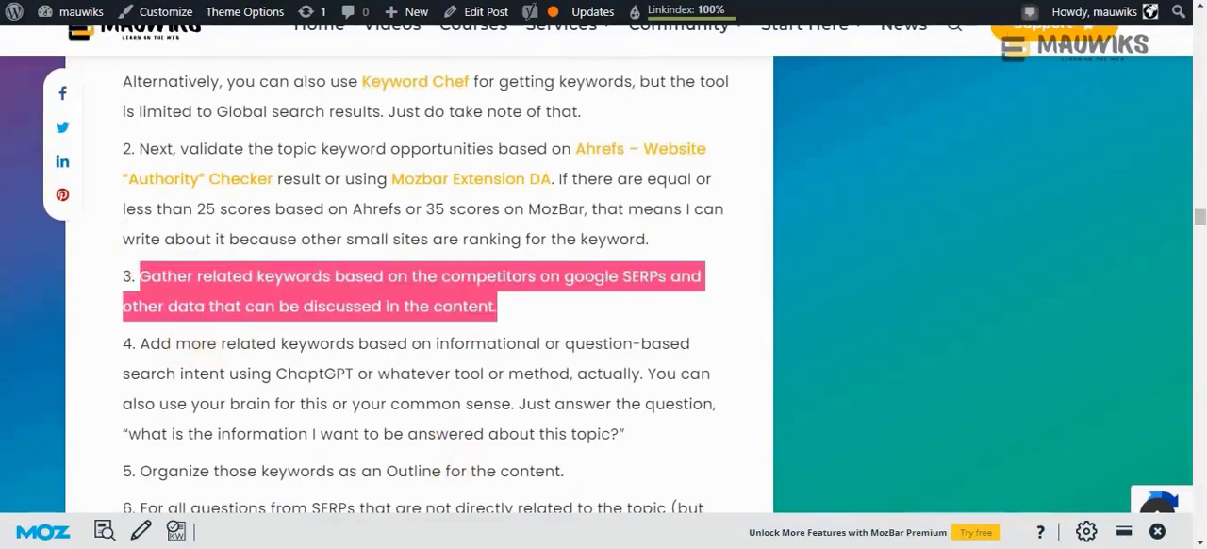
Review the competitor URLs and headings collected in the Notepad outline, briefly at full window size
{"action": "key", "text": "alt+Tab"}
{"action": "scroll", "coordinate": [768, 330], "scroll_direction": "down", "scroll_amount": 4}
{"action": "scroll", "coordinate": [775, 363], "scroll_direction": "down", "scroll_amount": 3}
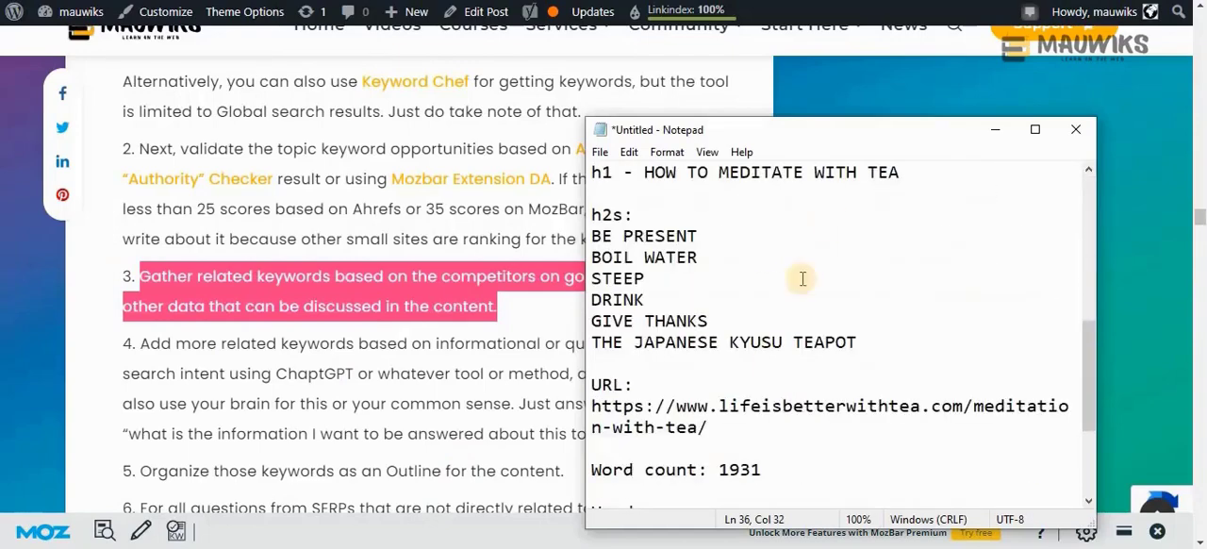
{"action": "left_click", "coordinate": [1025, 136]}
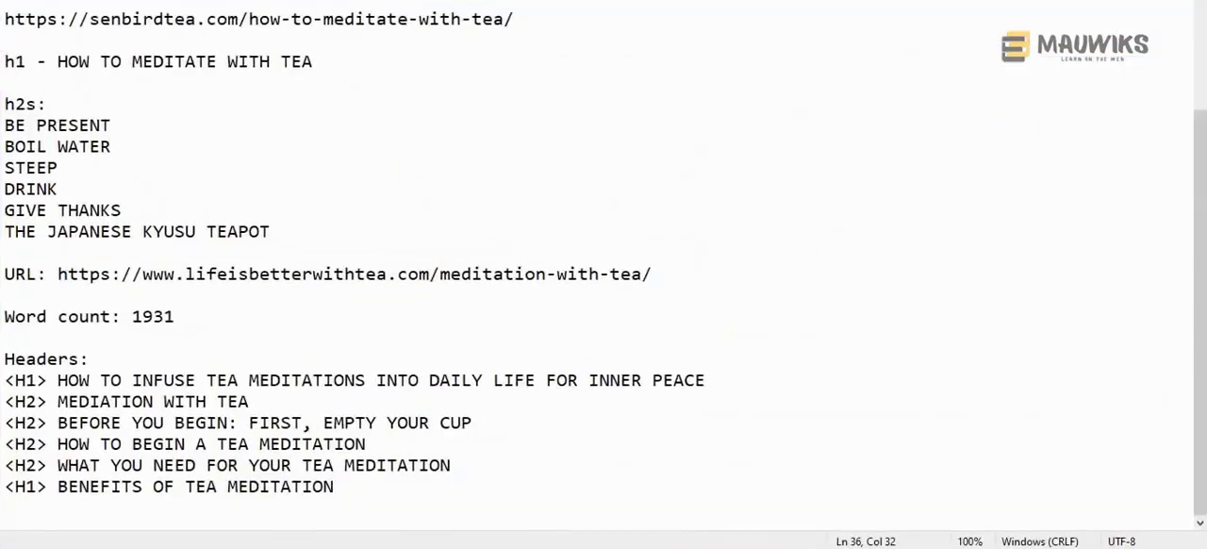
{"action": "left_click", "coordinate": [1144, 1]}
{"action": "scroll", "coordinate": [761, 336], "scroll_direction": "up", "scroll_amount": 3}
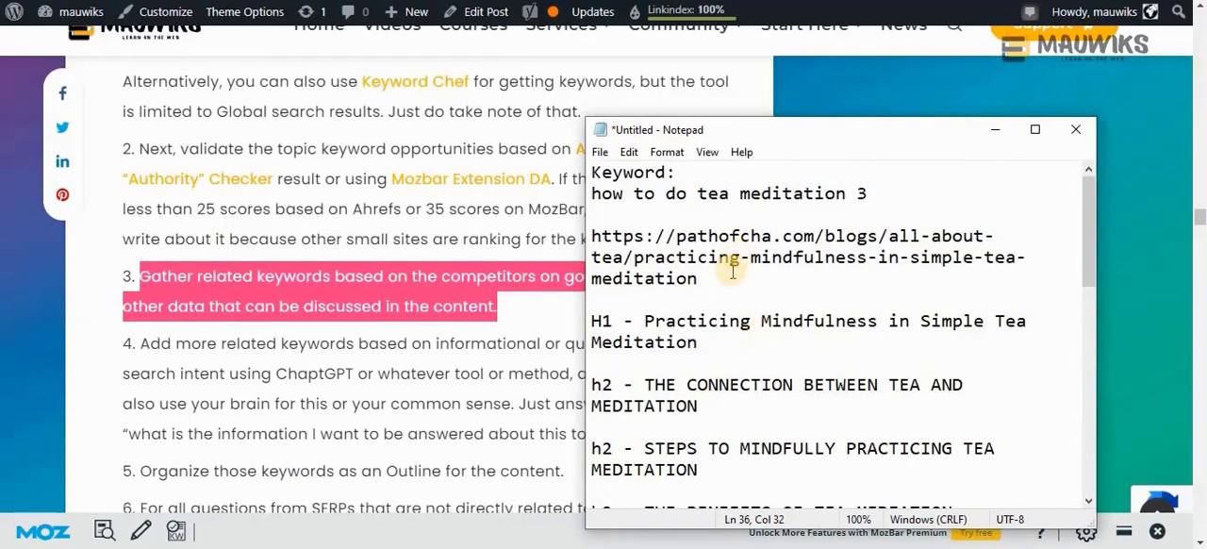
{"action": "scroll", "coordinate": [724, 345], "scroll_direction": "down", "scroll_amount": 8}
{"action": "scroll", "coordinate": [730, 345], "scroll_direction": "up", "scroll_amount": 4}
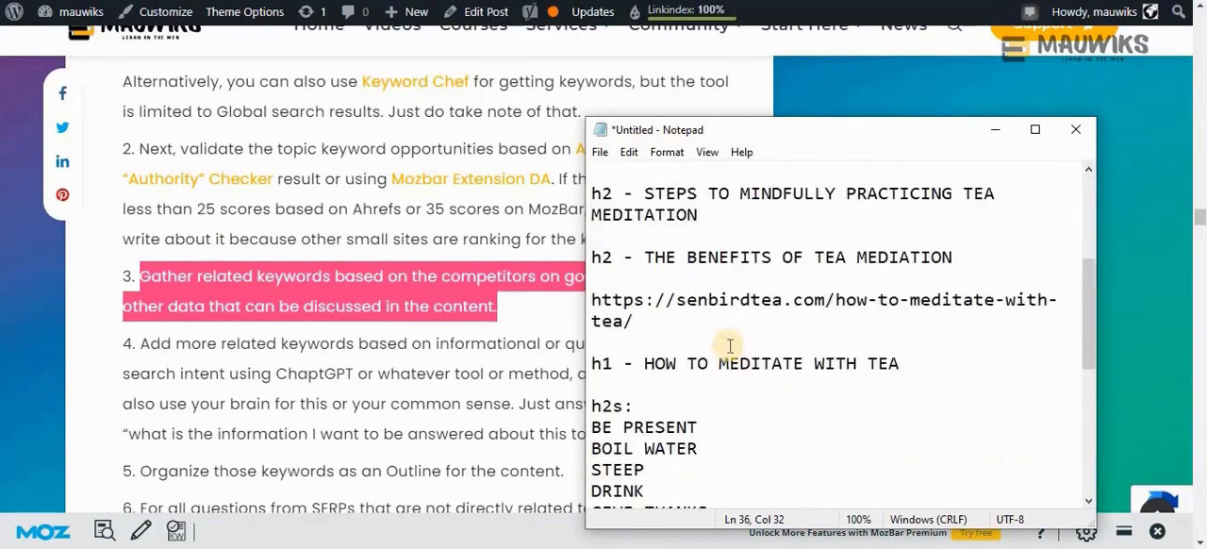
{"action": "scroll", "coordinate": [730, 345], "scroll_direction": "up", "scroll_amount": 4}
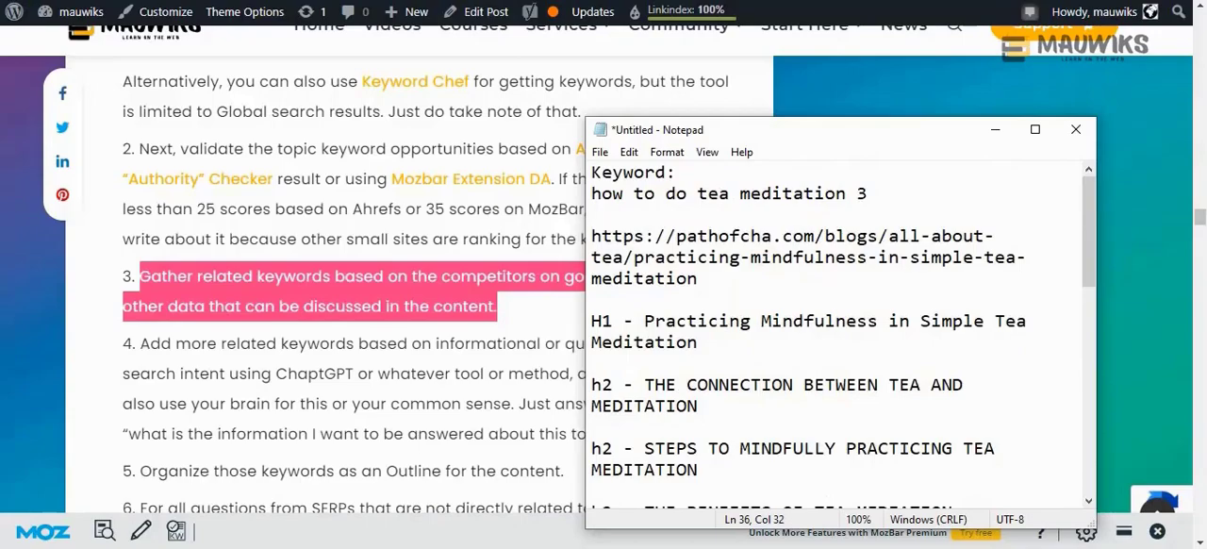
Analyze the on-page SEO of the pathofcha.com article with SEO Minion
{"action": "left_click", "coordinate": [512, 494]}
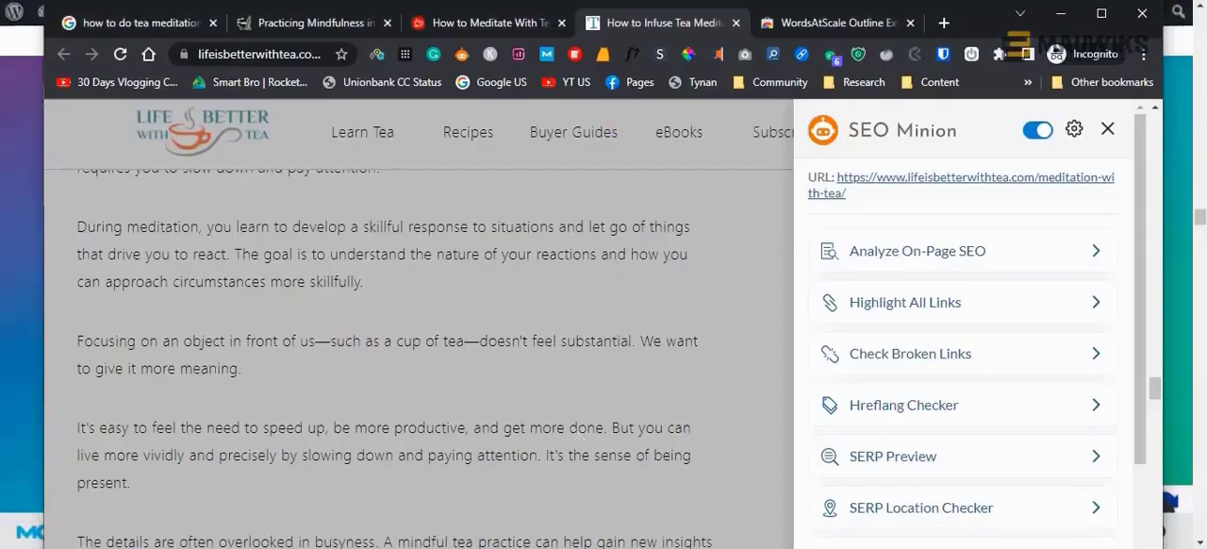
{"action": "left_click", "coordinate": [312, 26]}
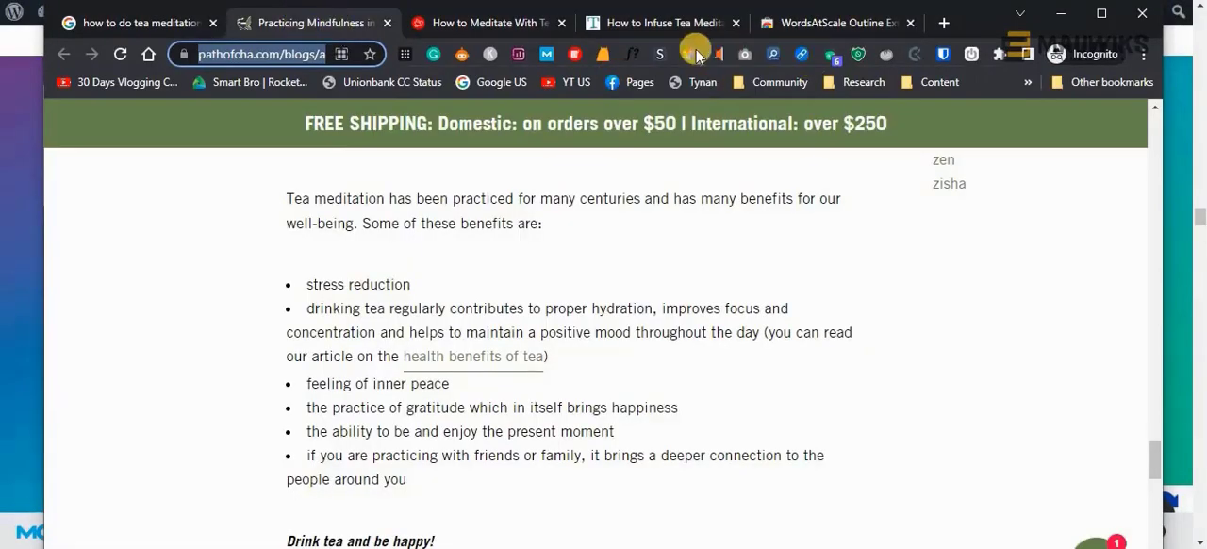
{"action": "left_click", "coordinate": [599, 54]}
{"action": "scroll", "coordinate": [943, 283], "scroll_direction": "up", "scroll_amount": 2}
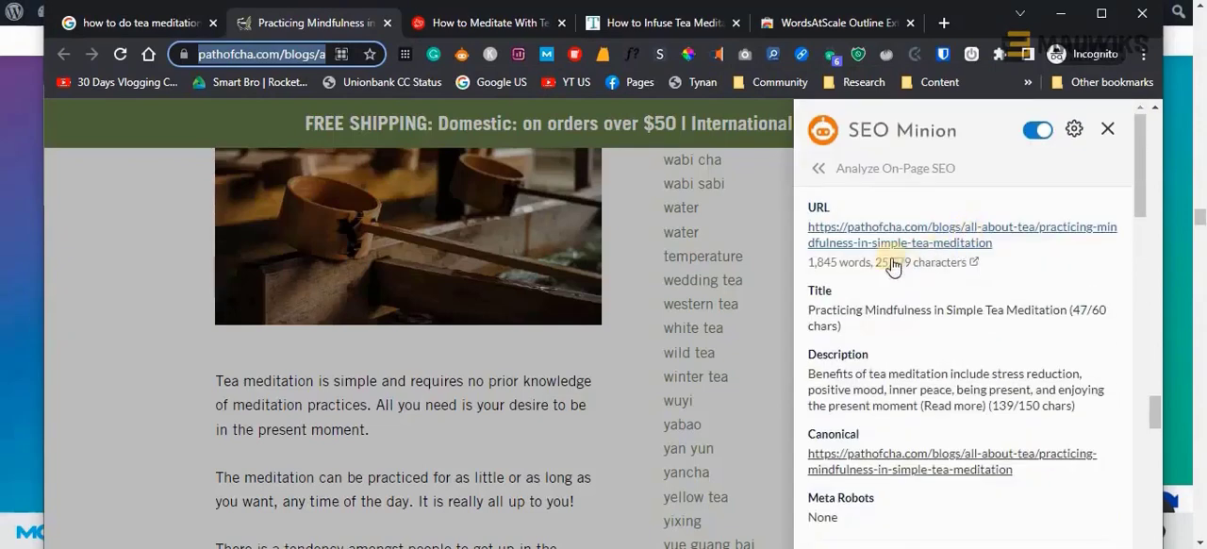
Copy the article's word count and paste "1,845 words" below the pathofcha.com URL in Notepad
{"action": "left_click_drag", "start_coordinate": [806, 264], "coordinate": [886, 265]}
{"action": "key", "text": "ctrl+c"}
{"action": "key", "text": "alt+Tab"}
{"action": "left_click", "coordinate": [746, 312]}
{"action": "key", "text": "ctrl+v"}
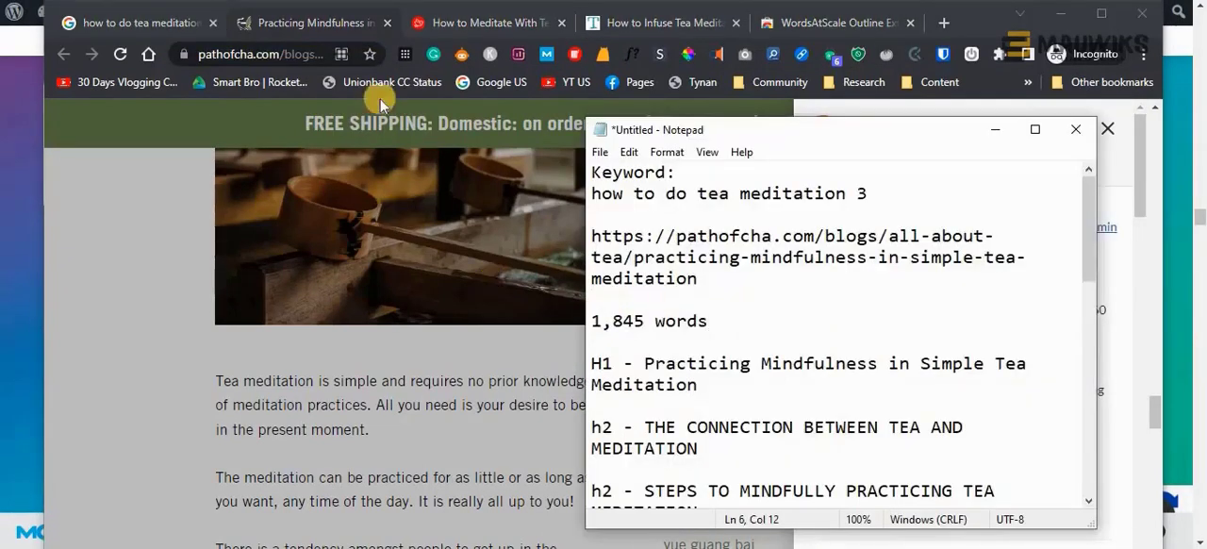
Analyze the on-page SEO of the senbirdtea.com article with SEO Minion
{"action": "left_click", "coordinate": [431, 32]}
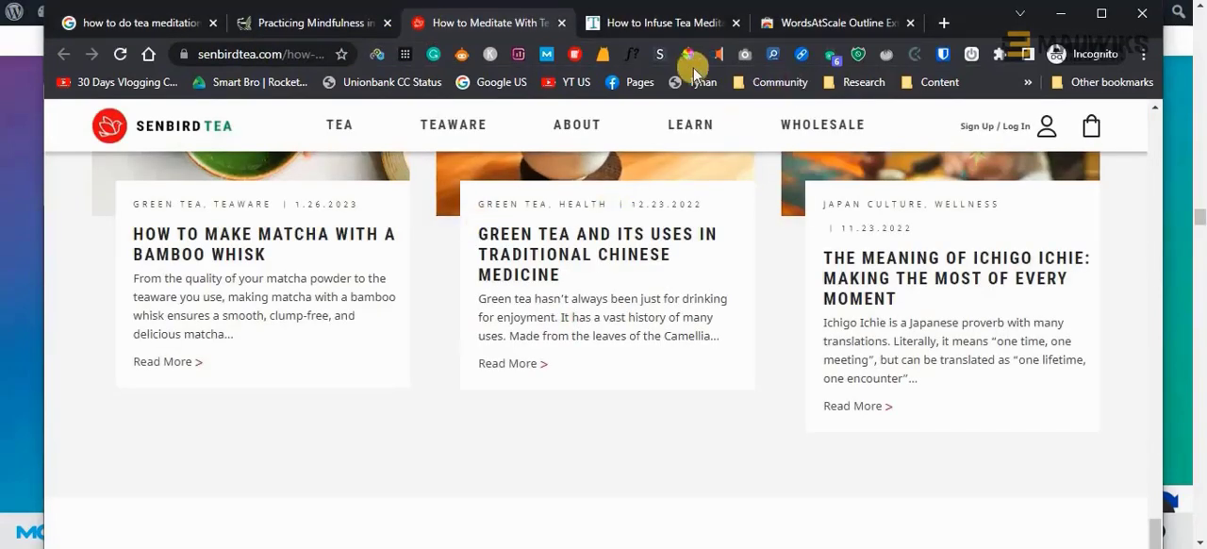
{"action": "left_click", "coordinate": [462, 57]}
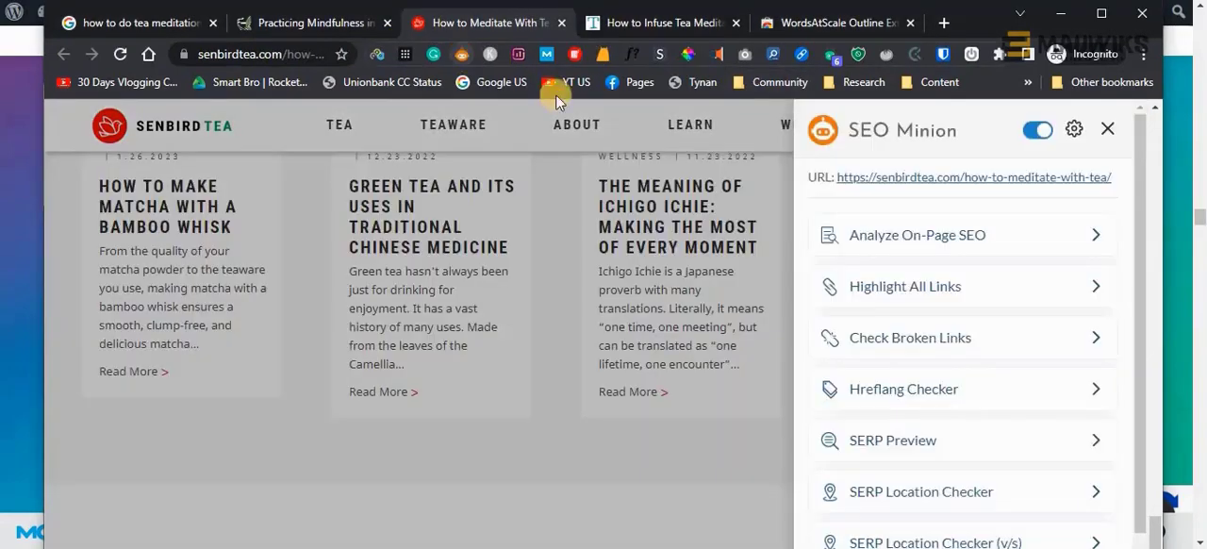
{"action": "left_click", "coordinate": [896, 237]}
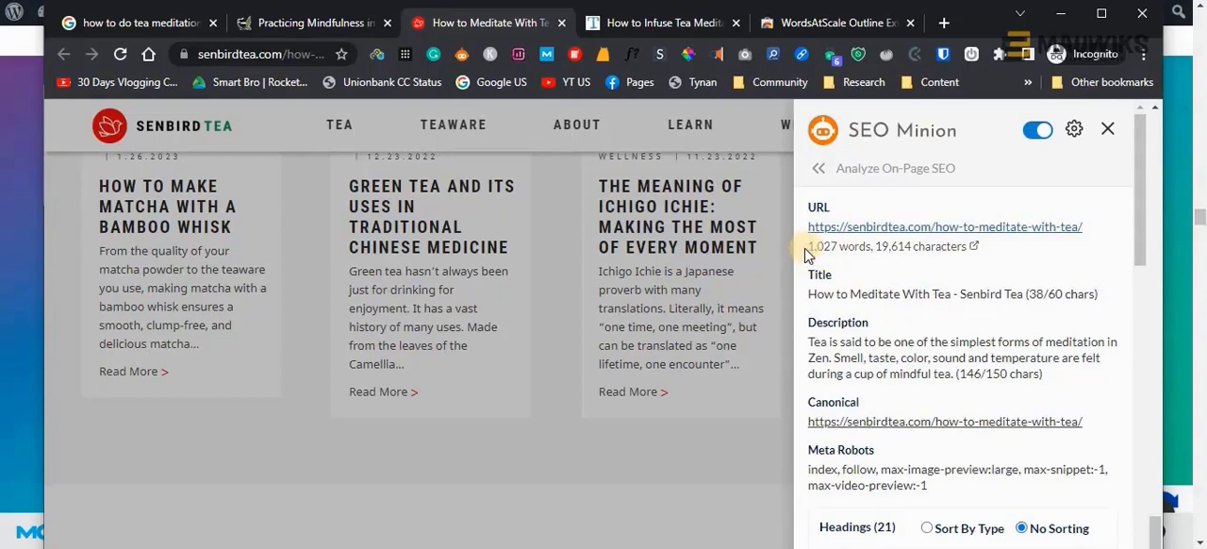
Add the word count "1,027 words" on its own line below the senbirdtea.com URL in the Notepad outline
{"action": "key", "text": "alt+Tab"}
{"action": "scroll", "coordinate": [735, 325], "scroll_direction": "down", "scroll_amount": 3}
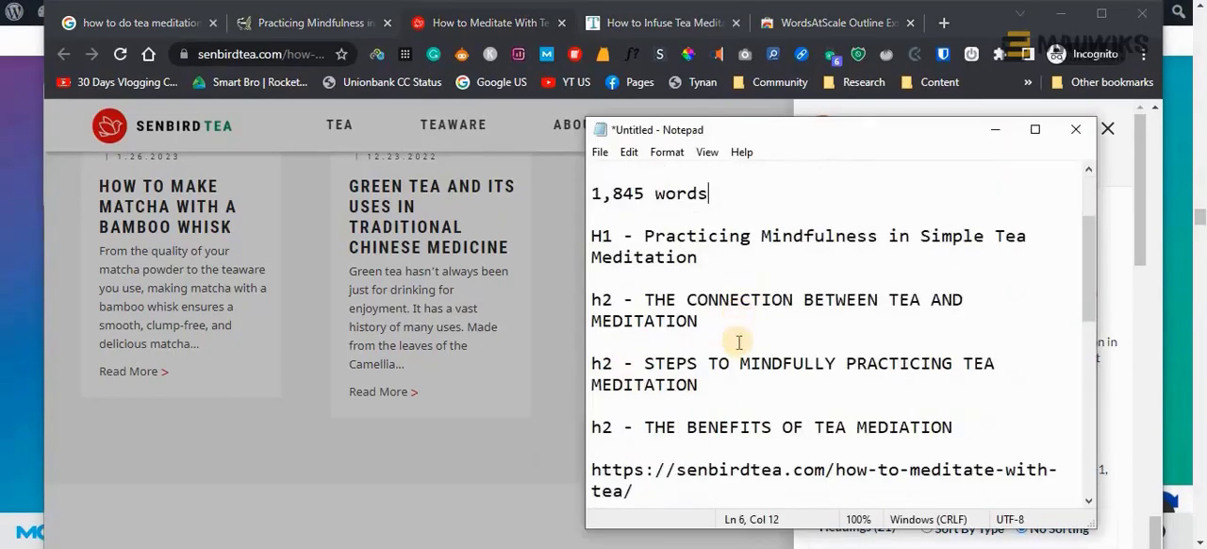
{"action": "scroll", "coordinate": [738, 347], "scroll_direction": "down", "scroll_amount": 1}
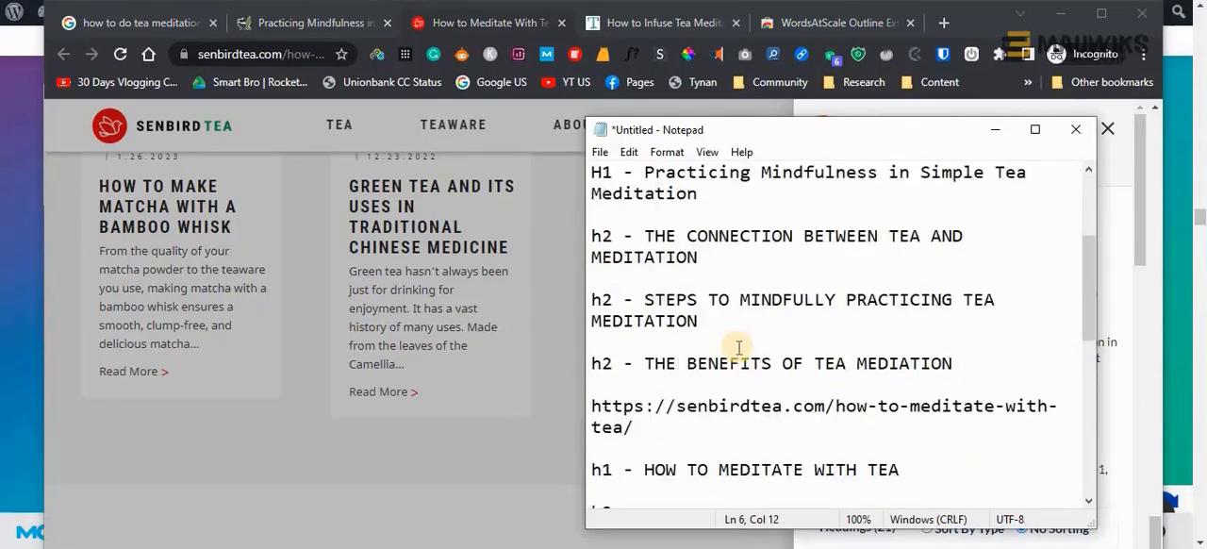
{"action": "scroll", "coordinate": [738, 345], "scroll_direction": "up", "scroll_amount": 1}
{"action": "scroll", "coordinate": [727, 279], "scroll_direction": "up", "scroll_amount": 2}
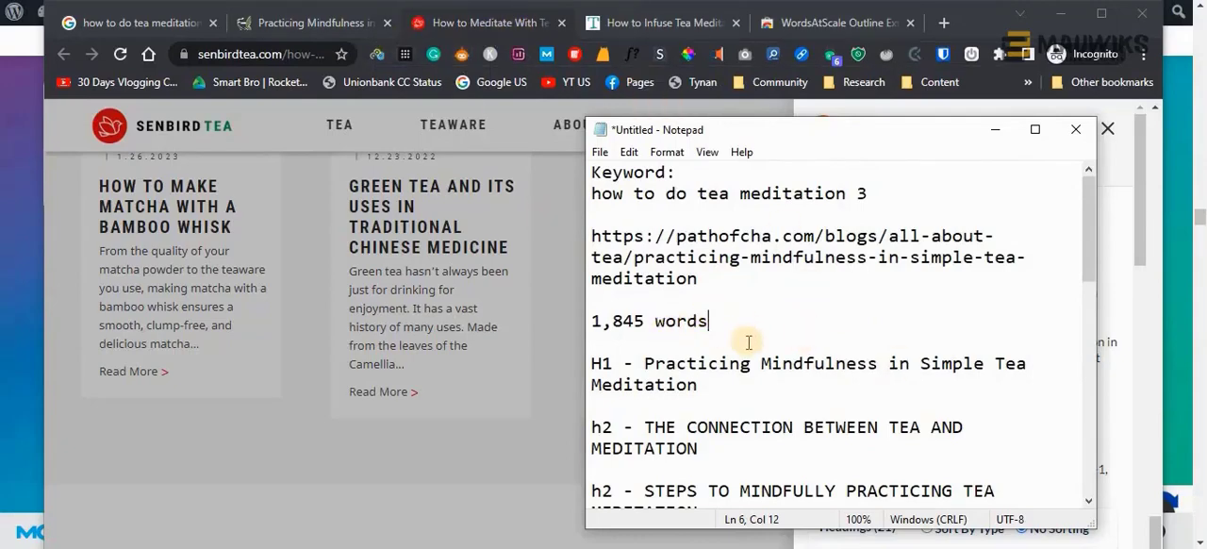
{"action": "scroll", "coordinate": [746, 339], "scroll_direction": "down", "scroll_amount": 1}
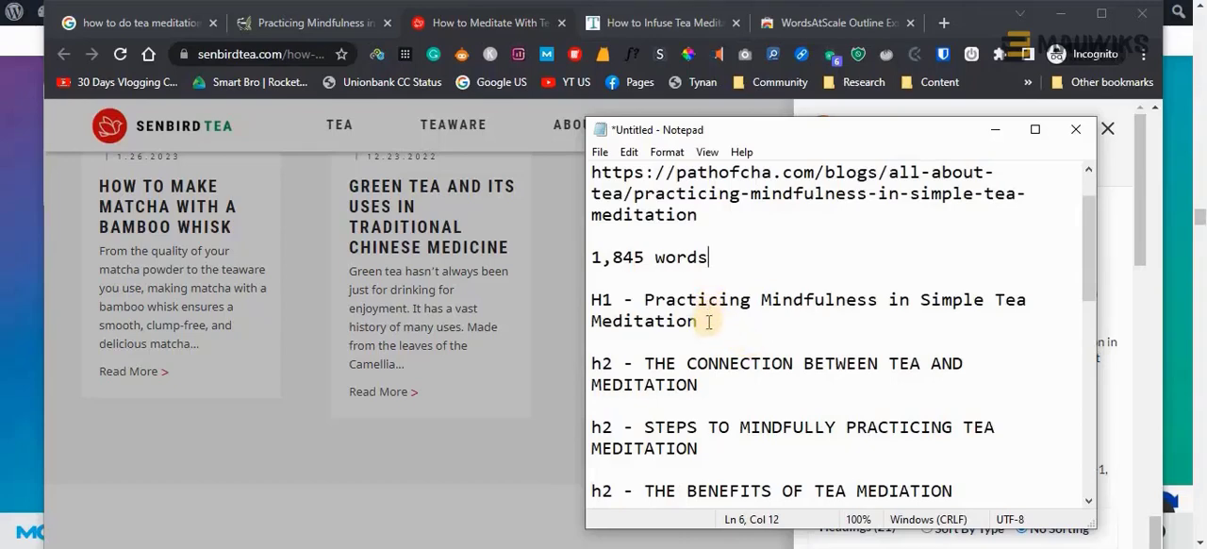
{"action": "scroll", "coordinate": [708, 321], "scroll_direction": "down", "scroll_amount": 2}
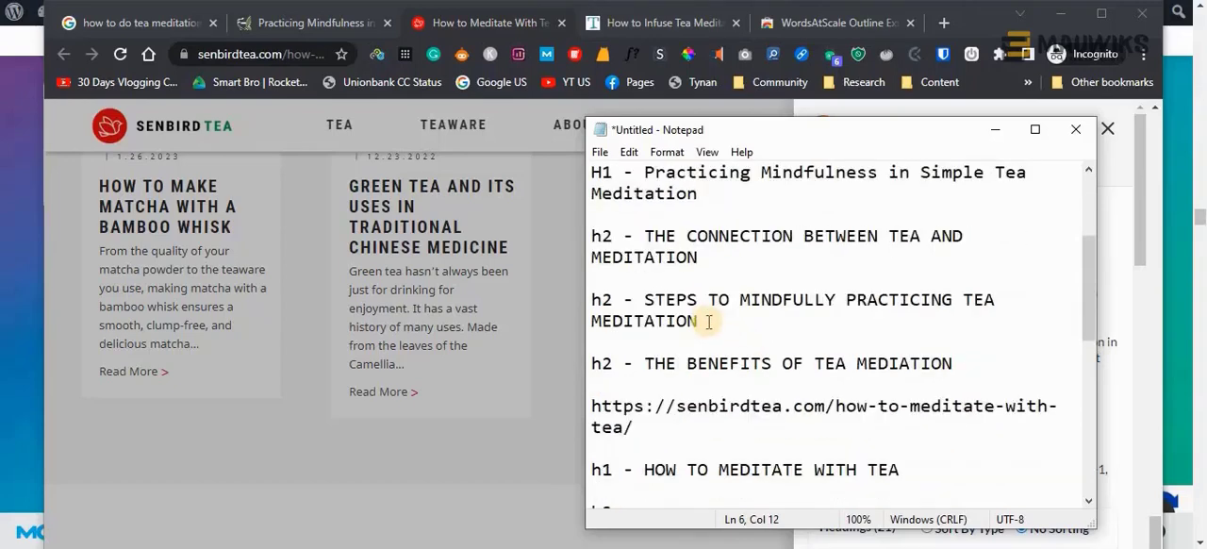
{"action": "scroll", "coordinate": [708, 322], "scroll_direction": "down", "scroll_amount": 3}
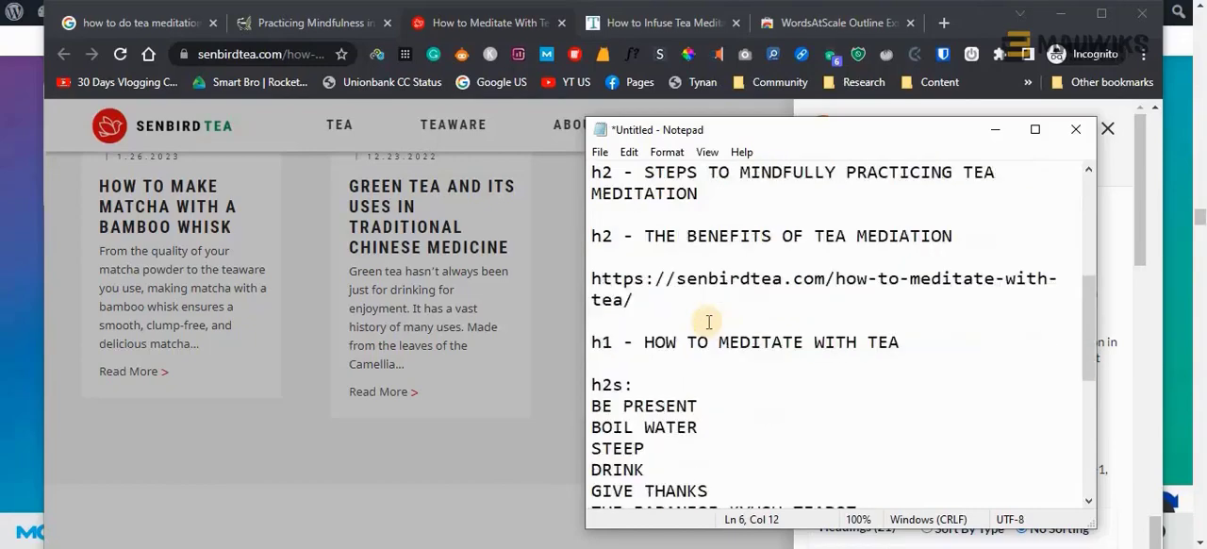
{"action": "scroll", "coordinate": [708, 321], "scroll_direction": "up", "scroll_amount": 4}
{"action": "scroll", "coordinate": [709, 322], "scroll_direction": "up", "scroll_amount": 2}
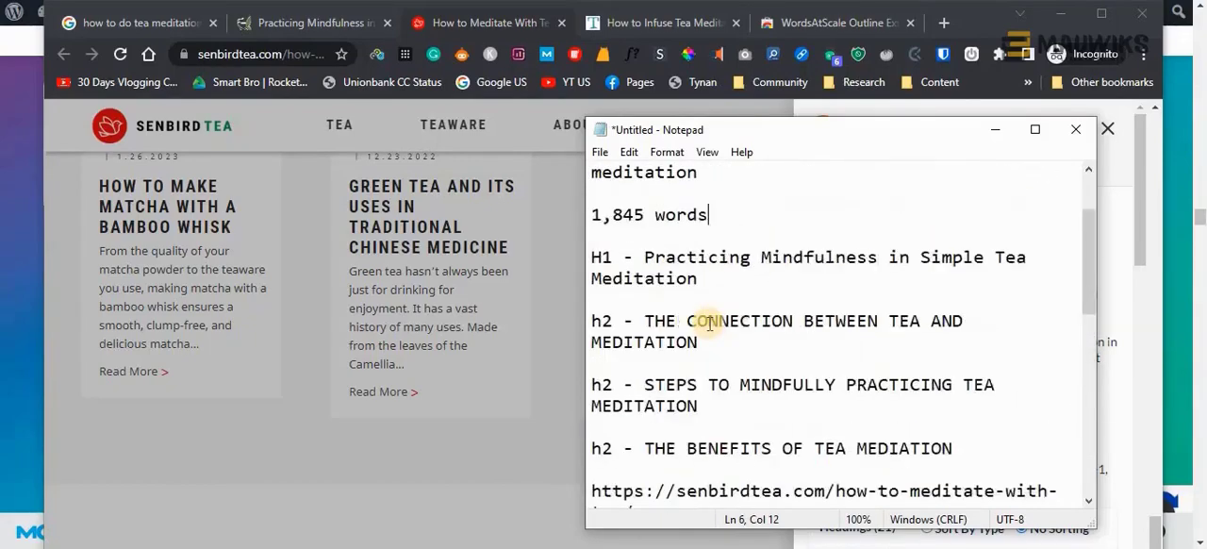
{"action": "scroll", "coordinate": [709, 322], "scroll_direction": "down", "scroll_amount": 3}
{"action": "left_click", "coordinate": [682, 383]}
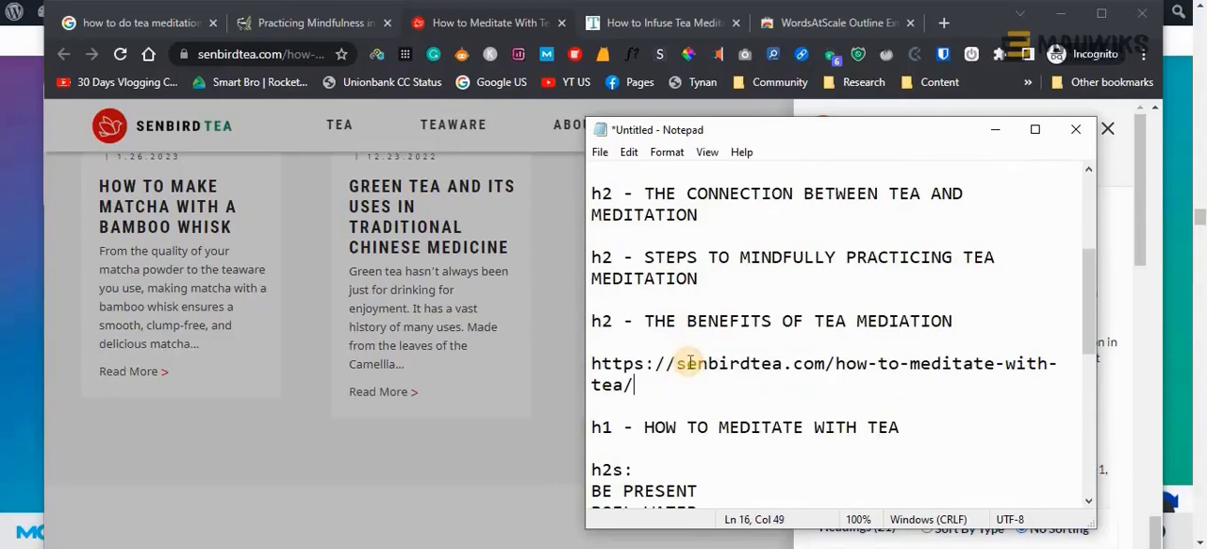
{"action": "key", "text": "Return"}
{"action": "key", "text": "Return"}
{"action": "key", "text": "ctrl+v"}
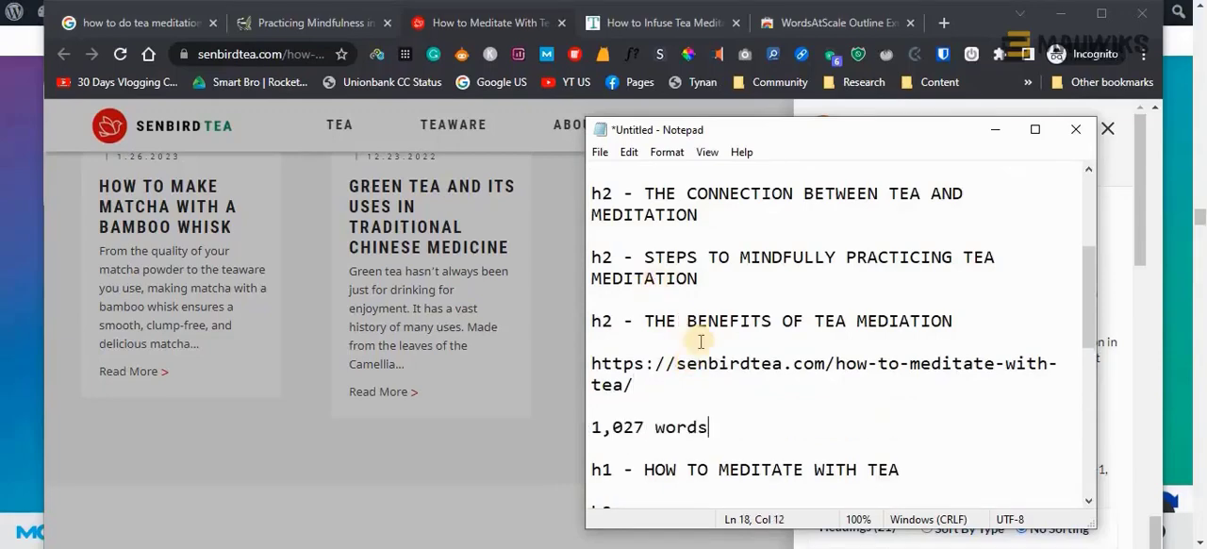
Review the whole Notepad outline, checking the URL, word count and headings of all three competitors
{"action": "scroll", "coordinate": [701, 341], "scroll_direction": "down", "scroll_amount": 4}
{"action": "scroll", "coordinate": [702, 341], "scroll_direction": "down", "scroll_amount": 4}
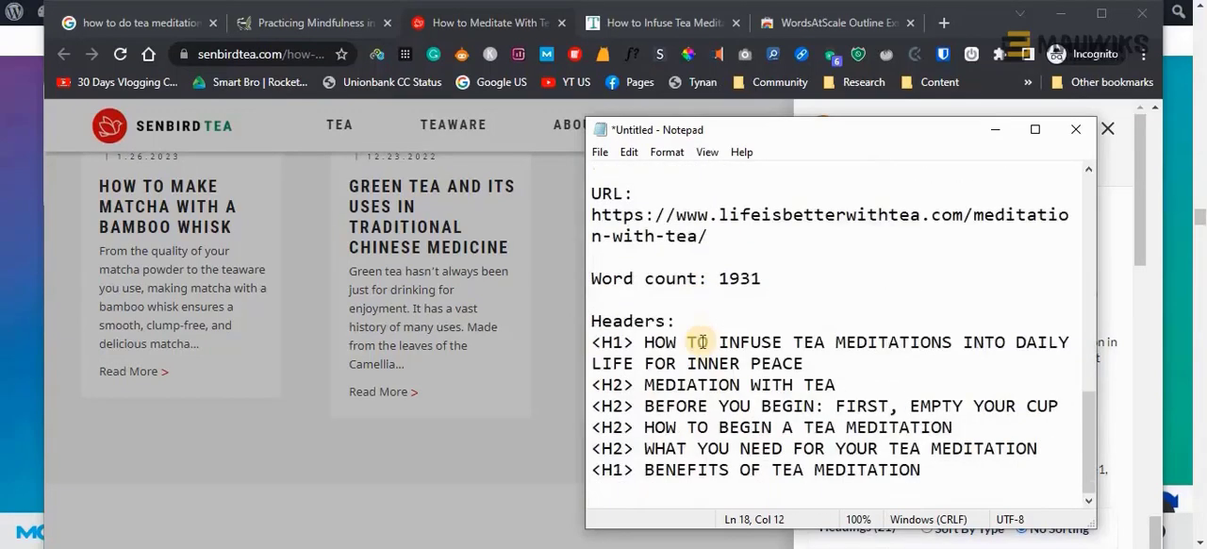
{"action": "scroll", "coordinate": [703, 342], "scroll_direction": "up", "scroll_amount": 12}
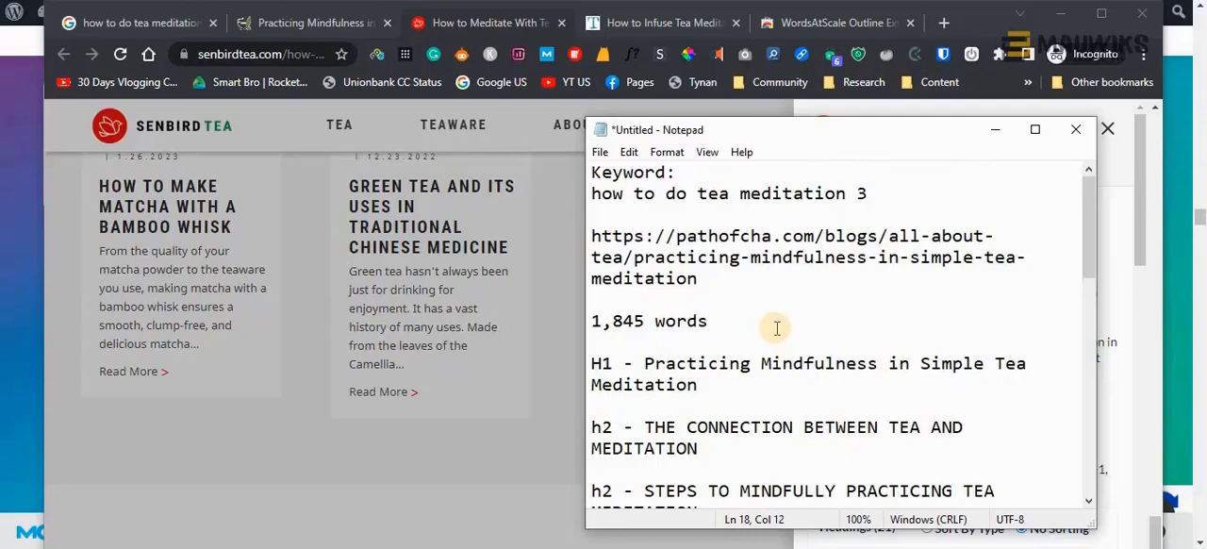
{"action": "scroll", "coordinate": [777, 327], "scroll_direction": "down", "scroll_amount": 7}
{"action": "scroll", "coordinate": [776, 327], "scroll_direction": "up", "scroll_amount": 6}
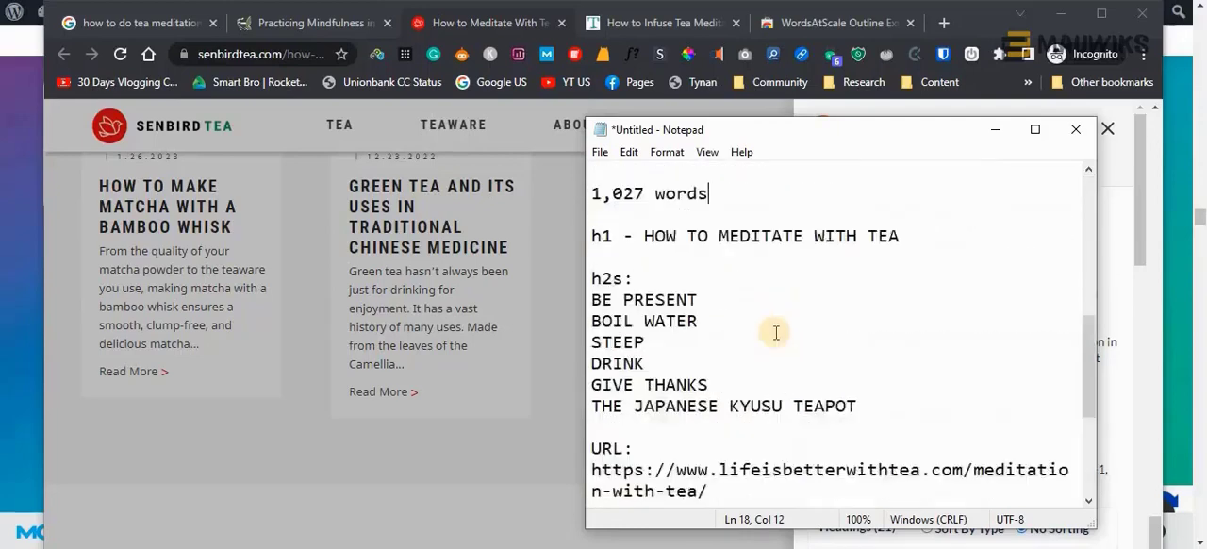
{"action": "scroll", "coordinate": [775, 330], "scroll_direction": "up", "scroll_amount": 1}
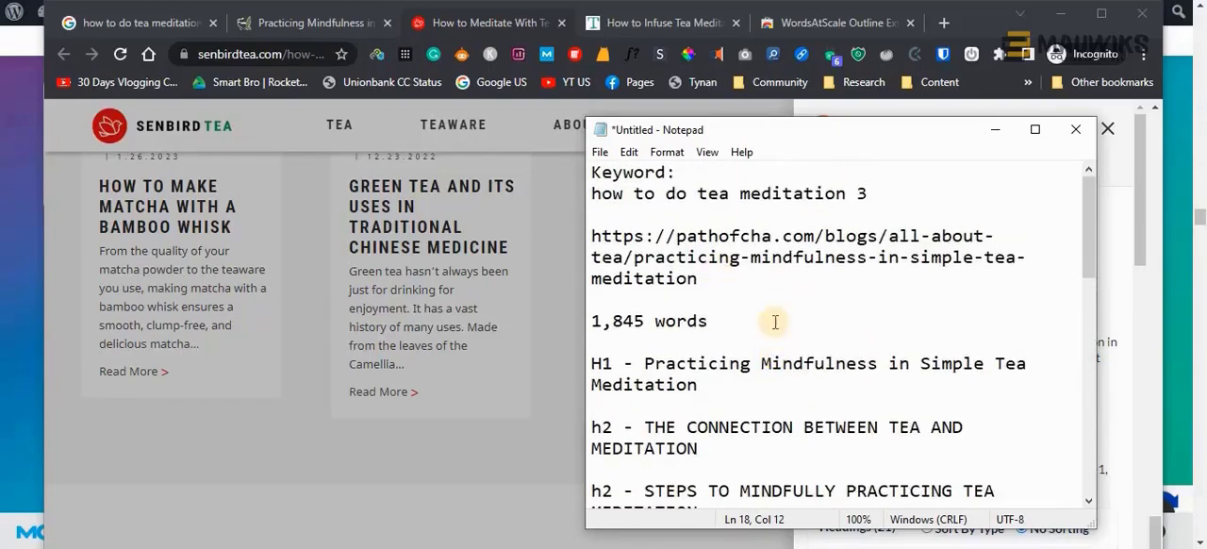
Minimize the browser and reposition the Notepad window over the desktop
{"action": "left_click", "coordinate": [1064, 21]}
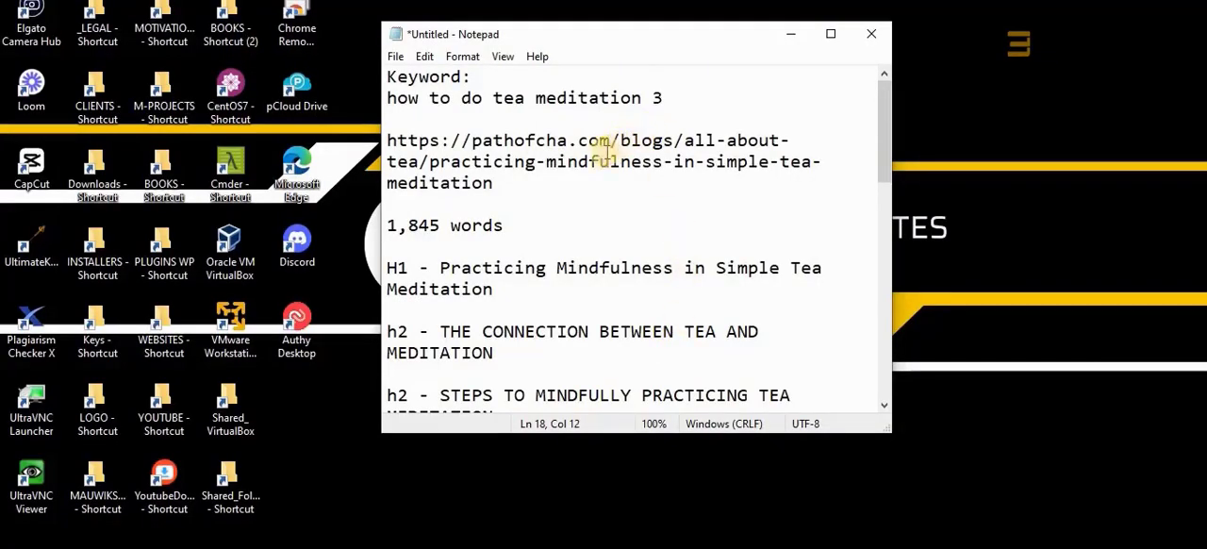
{"action": "left_click", "coordinate": [592, 37]}
{"action": "left_click_drag", "start_coordinate": [592, 38], "coordinate": [567, 59]}
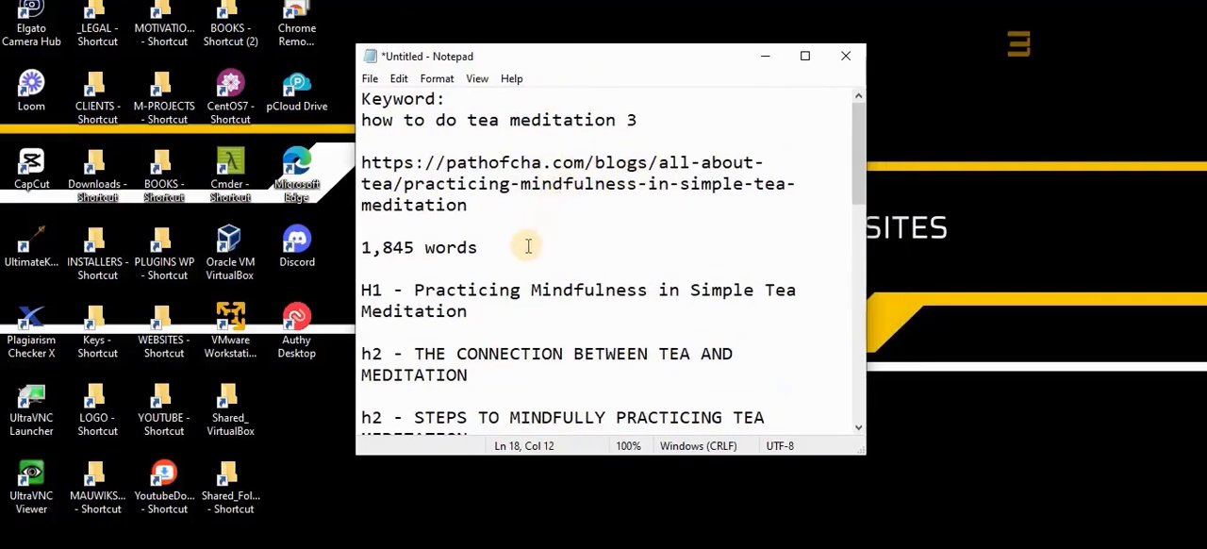
Highlight the "Keyword:" label together with the line "how to do tea meditation 3" in the outline
{"action": "double_click", "coordinate": [368, 98]}
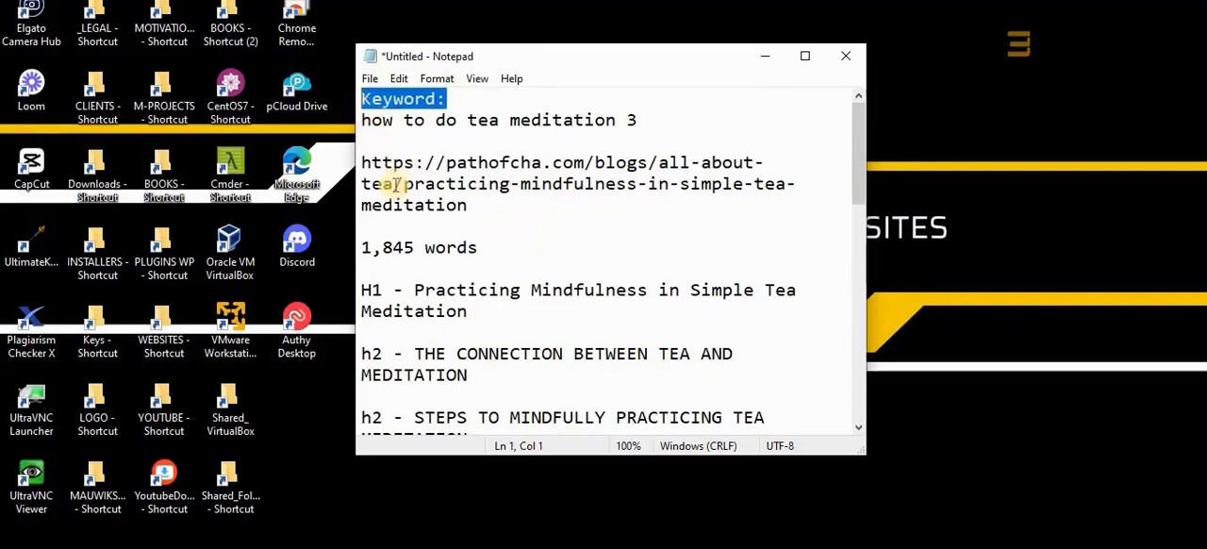
{"action": "left_click", "coordinate": [479, 99]}
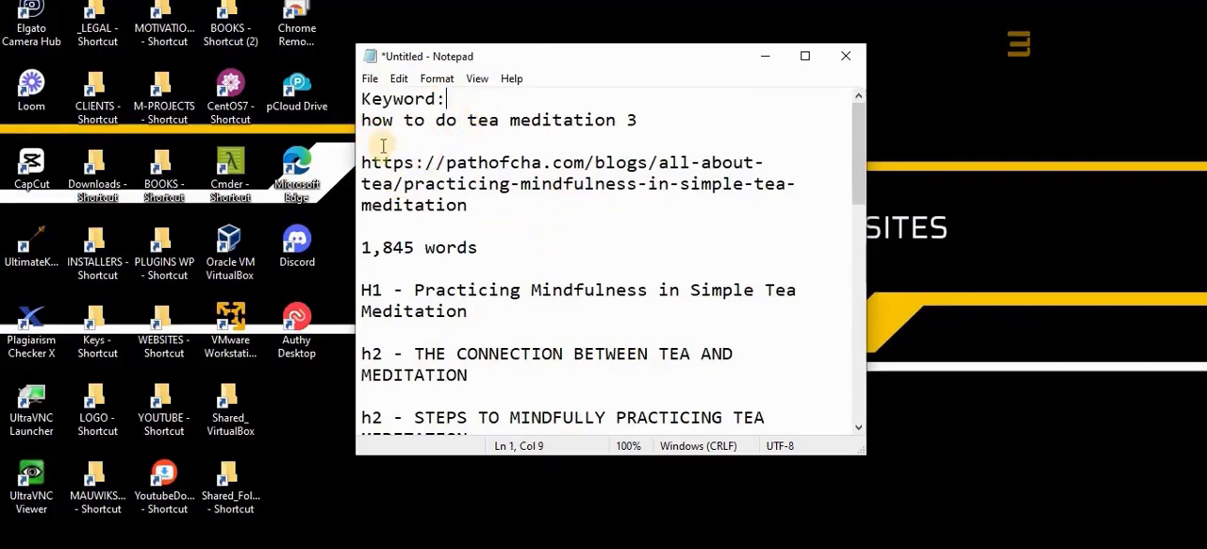
{"action": "left_click", "coordinate": [702, 127]}
{"action": "left_click", "coordinate": [367, 93], "text": "shift"}
{"action": "left_click", "coordinate": [356, 88], "text": "shift"}
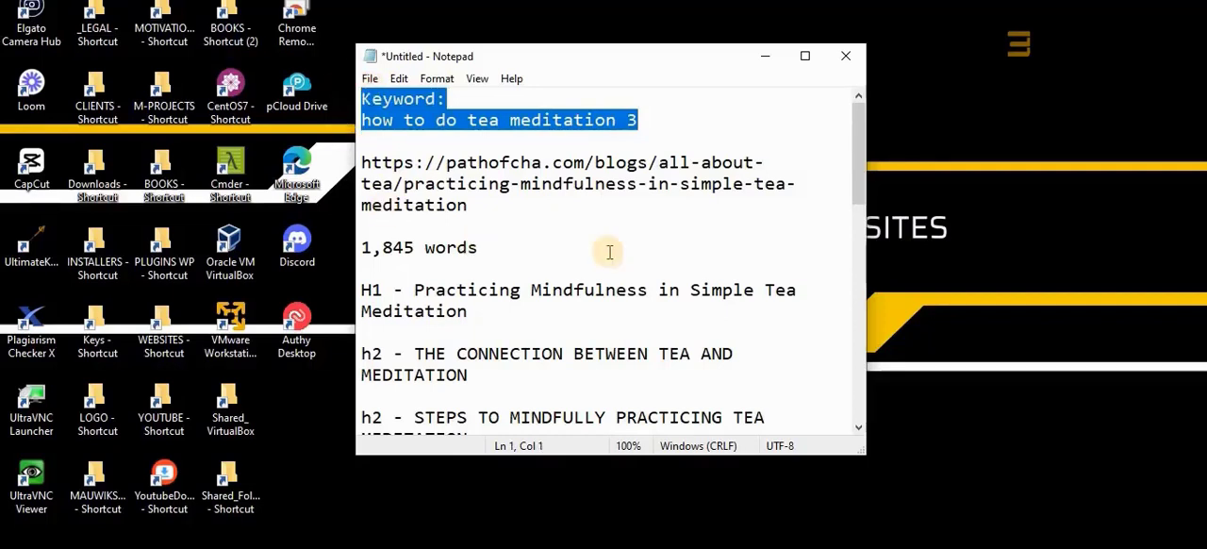
{"action": "type", "text": "Title"}
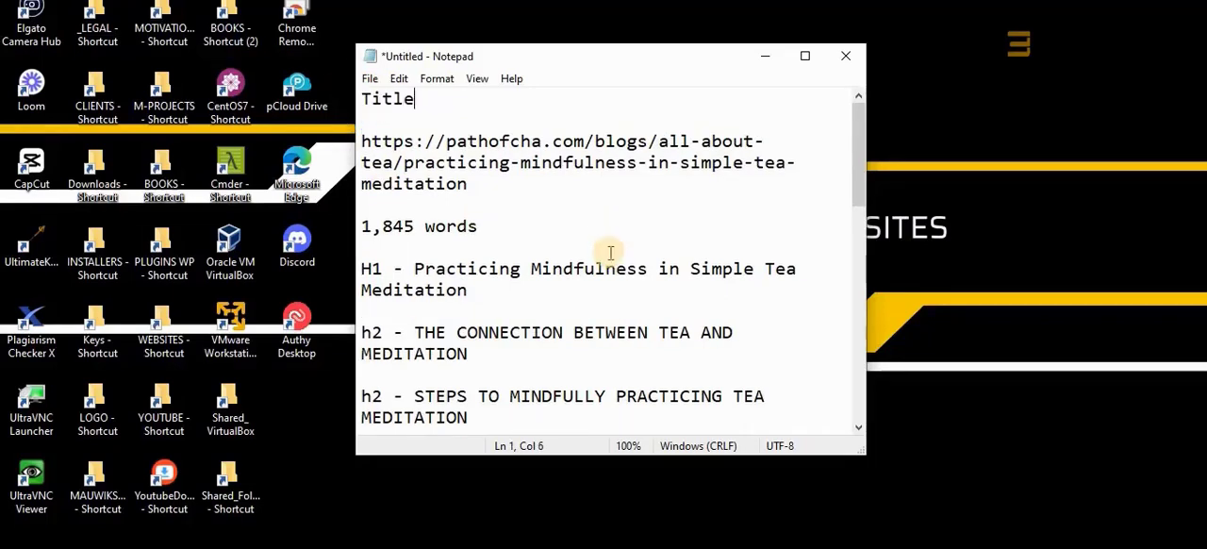
{"action": "key", "text": "ctrl+z"}
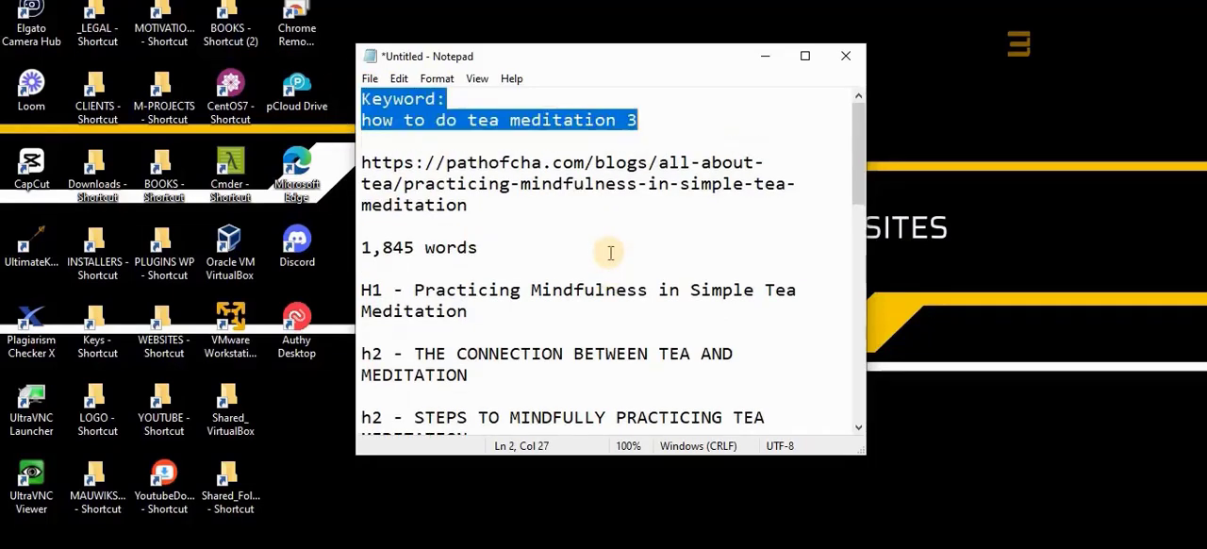
{"action": "left_click", "coordinate": [426, 140]}
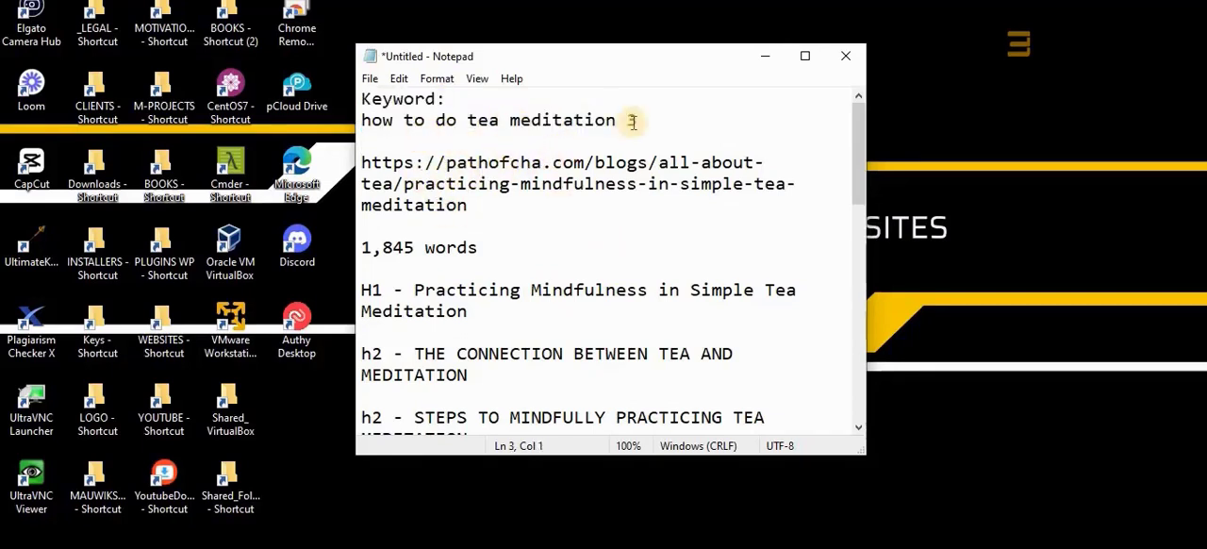
{"action": "left_click_drag", "start_coordinate": [640, 120], "coordinate": [326, 94]}
{"action": "left_click", "coordinate": [467, 183]}
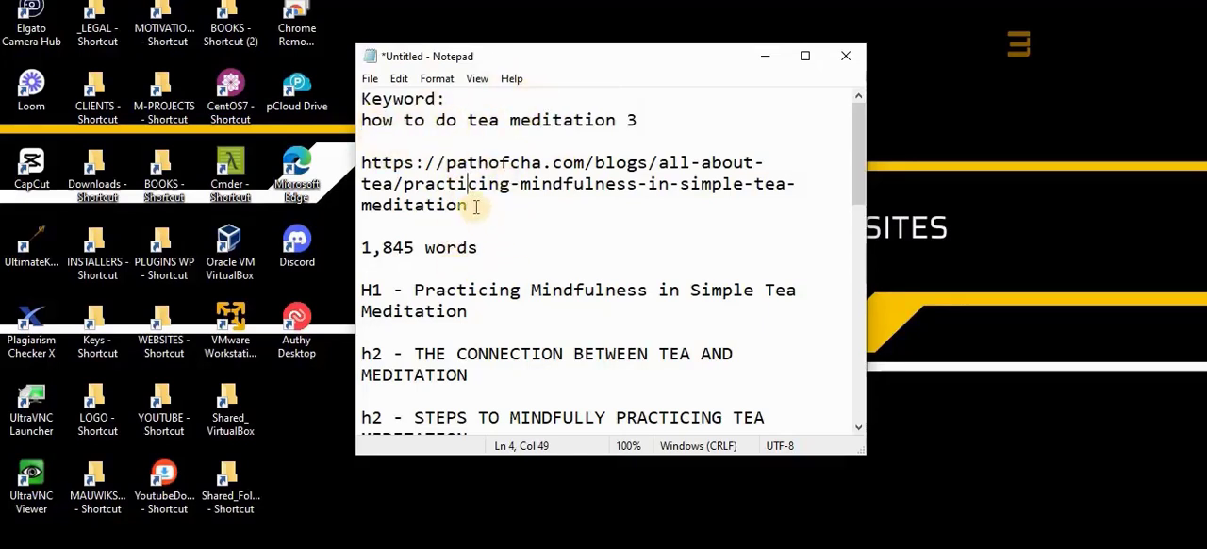
{"action": "scroll", "coordinate": [467, 304], "scroll_direction": "down", "scroll_amount": 1}
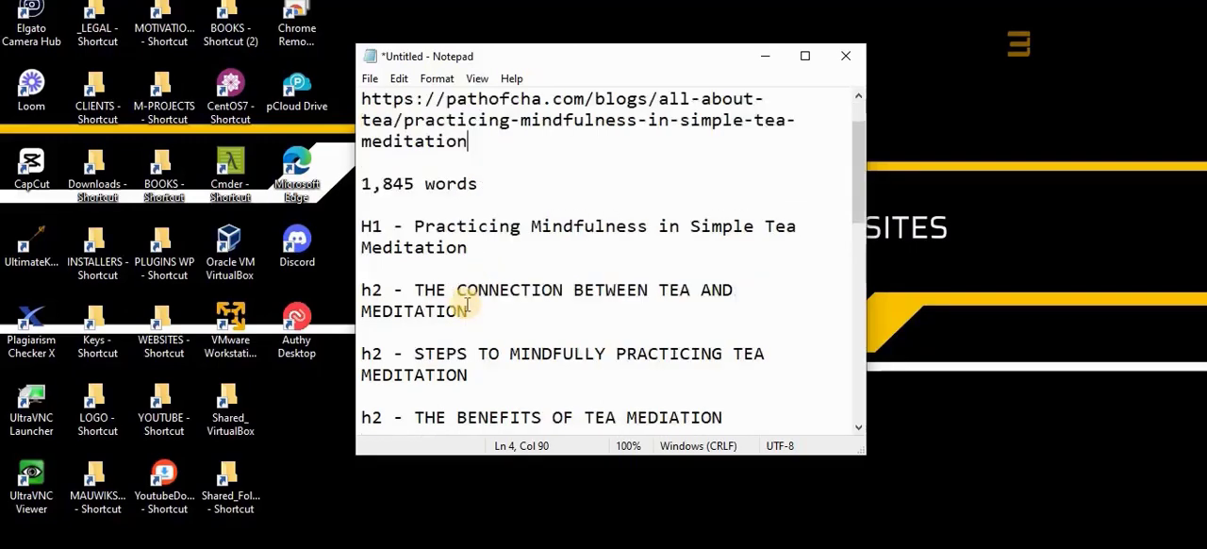
{"action": "scroll", "coordinate": [468, 371], "scroll_direction": "up", "scroll_amount": 1}
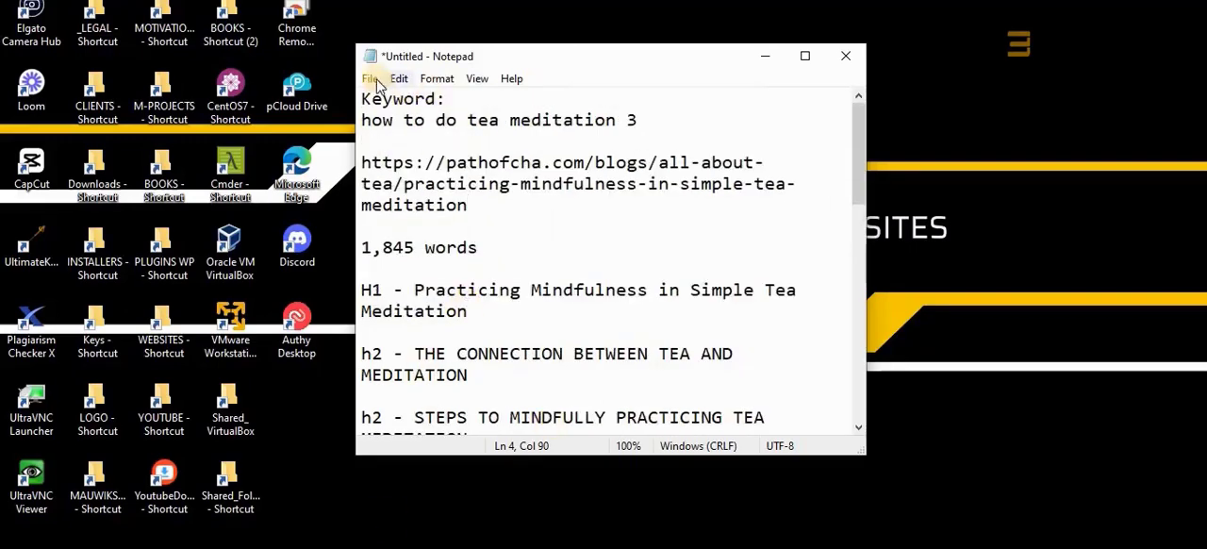
Open a second, blank Notepad window, arrange it side by side with the outline, and start it with the label "Title:"
{"action": "key", "text": "ctrl+shift+n"}
{"action": "left_click_drag", "start_coordinate": [555, 53], "coordinate": [384, 79]}
{"action": "left_click_drag", "start_coordinate": [726, 109], "coordinate": [448, 82]}
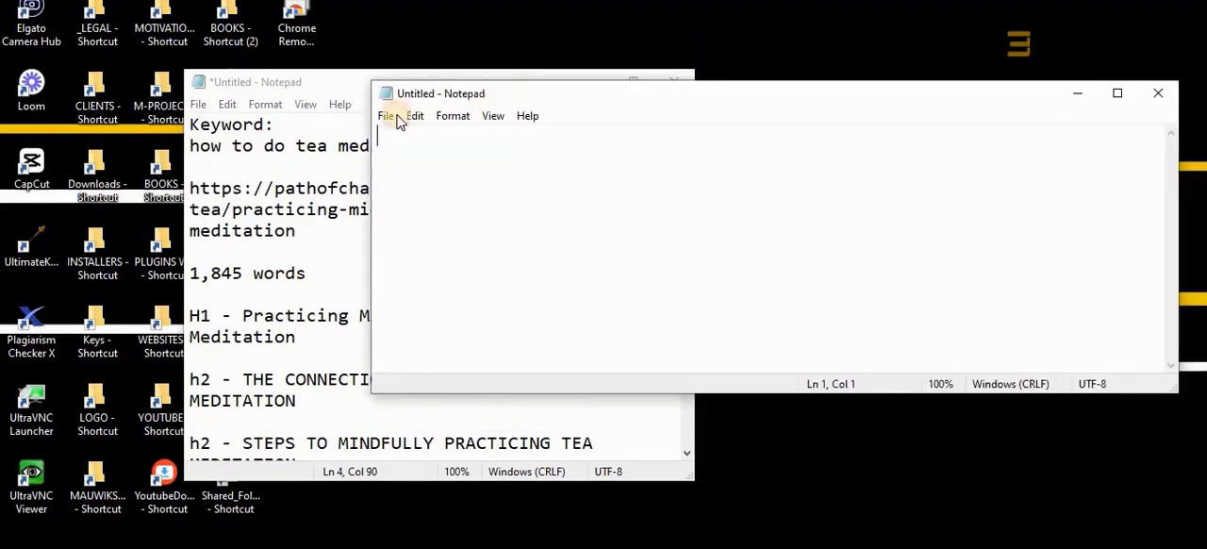
{"action": "left_click_drag", "start_coordinate": [369, 93], "coordinate": [622, 103]}
{"action": "left_click_drag", "start_coordinate": [717, 88], "coordinate": [626, 115]}
{"action": "left_click_drag", "start_coordinate": [468, 86], "coordinate": [349, 81]}
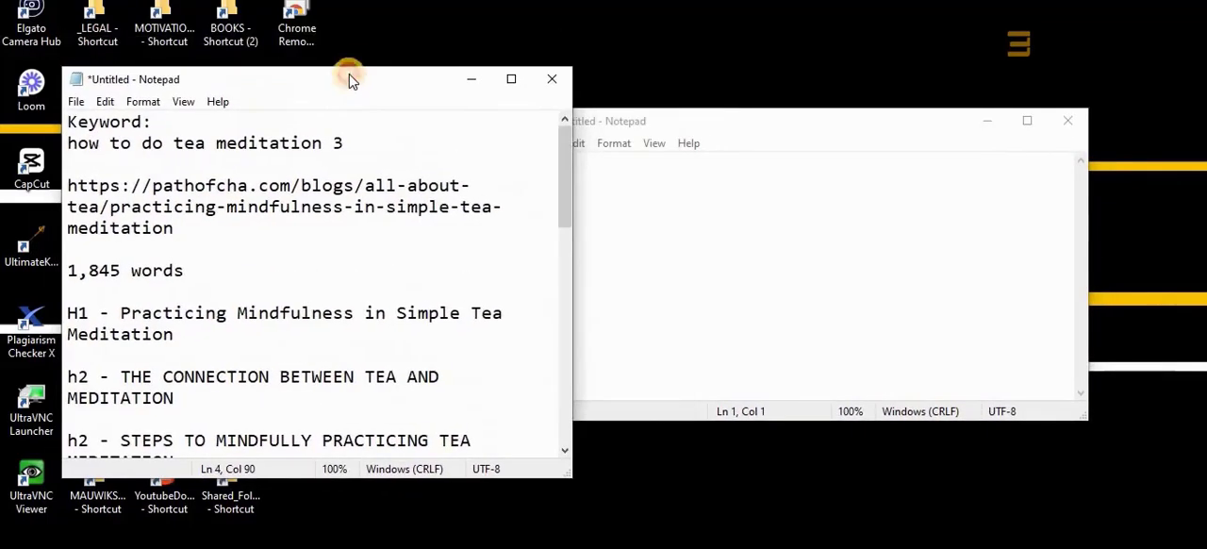
{"action": "left_click_drag", "start_coordinate": [349, 114], "coordinate": [302, 113]}
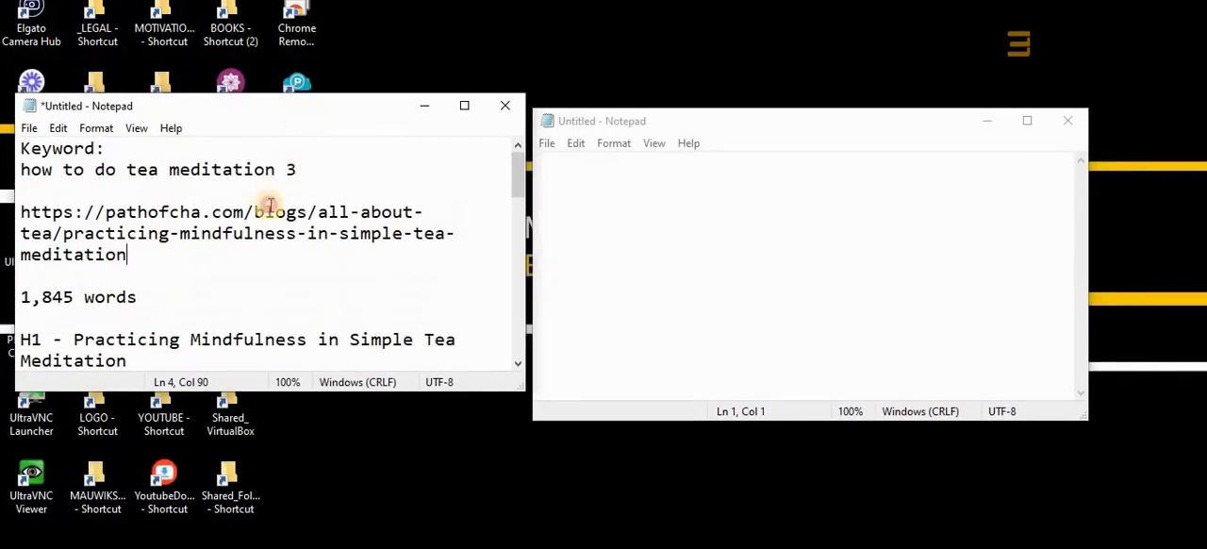
{"action": "left_click_drag", "start_coordinate": [617, 117], "coordinate": [665, 103]}
{"action": "left_click", "coordinate": [645, 162]}
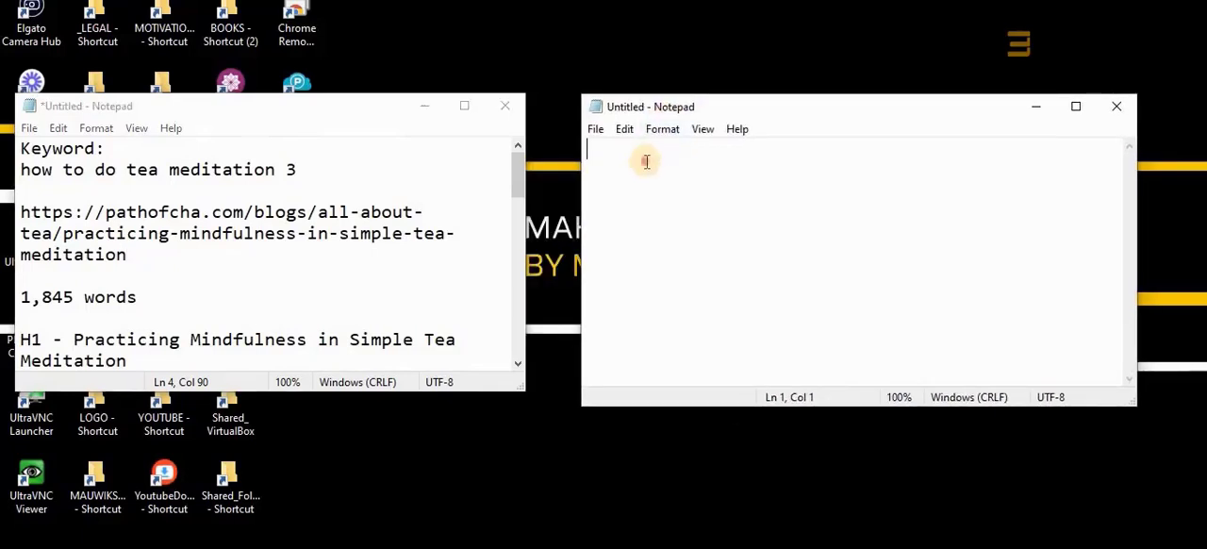
{"action": "type", "text": "Title:"}
Copy the keyword "how to do tea meditation" from the outline into the Convert Case website in a new browser tab
{"action": "left_click_drag", "start_coordinate": [21, 169], "coordinate": [289, 170]}
{"action": "key", "text": "ctrl+c"}
{"action": "mouse_move", "coordinate": [407, 547]}
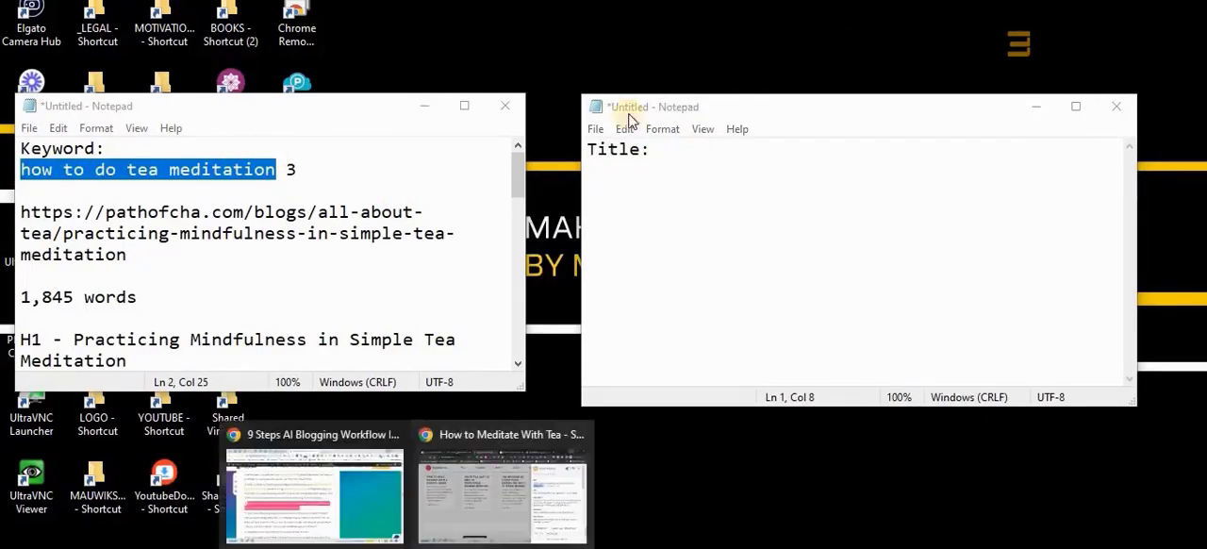
{"action": "left_click", "coordinate": [353, 519]}
{"action": "key", "text": "ctrl+t"}
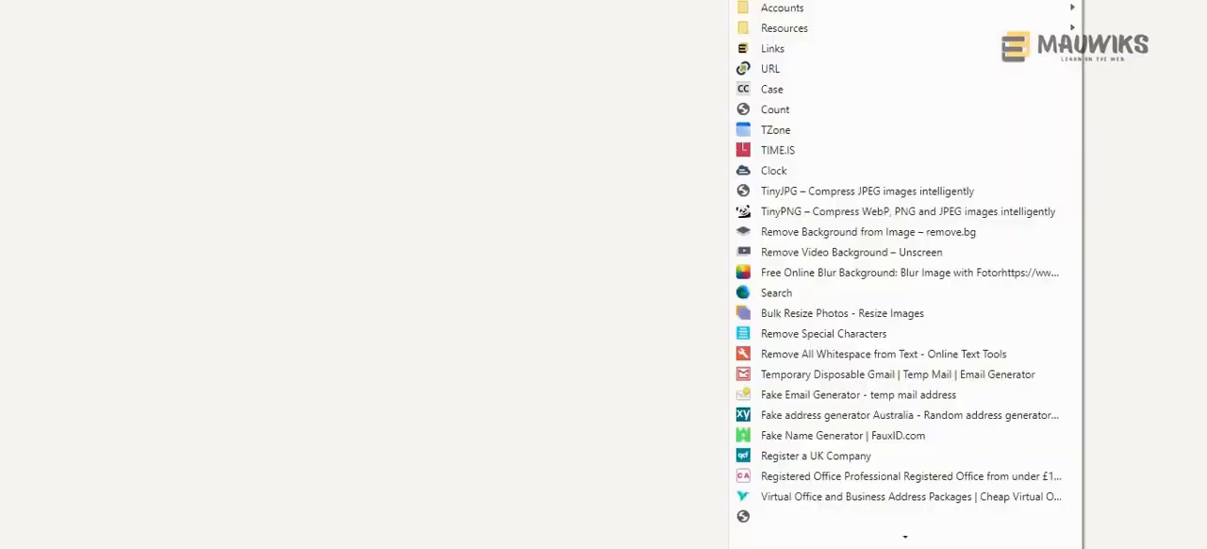
{"action": "left_click", "coordinate": [1072, 1]}
{"action": "left_click", "coordinate": [808, 91]}
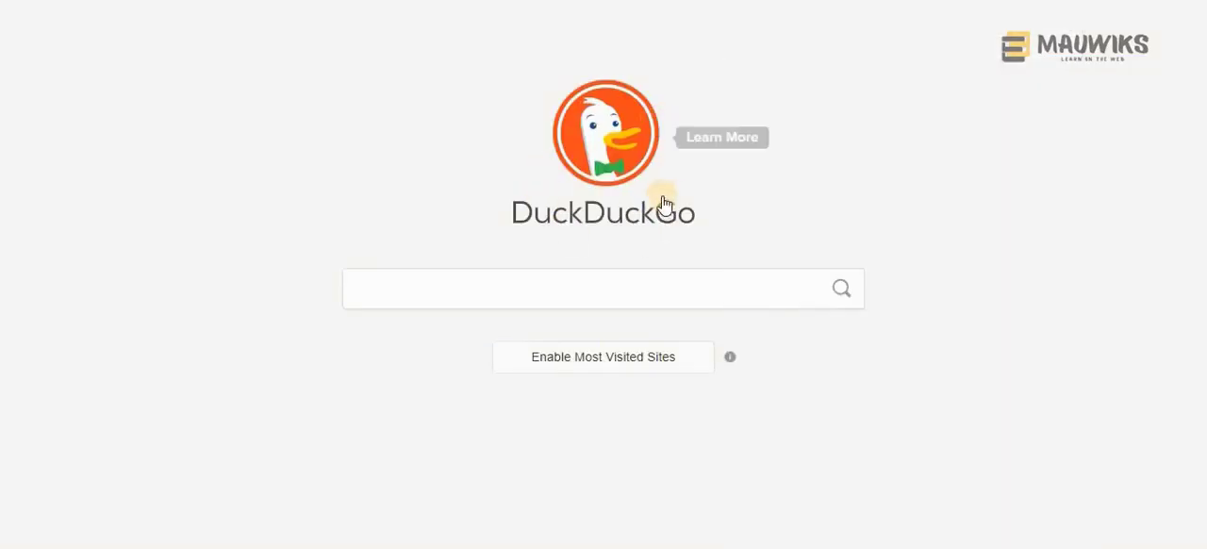
{"action": "key", "text": "ctrl+v"}
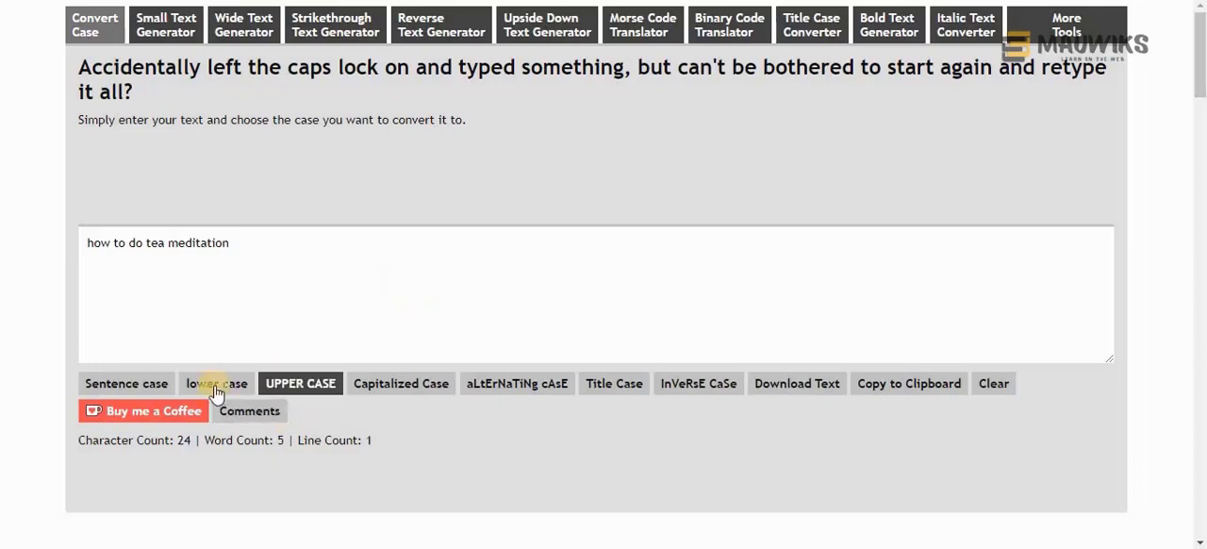
Convert the keyword to Capitalized Case and paste "How To Do Tea Meditation" after "Title:" in the new Notepad document
{"action": "left_click", "coordinate": [216, 383]}
{"action": "left_click", "coordinate": [382, 384]}
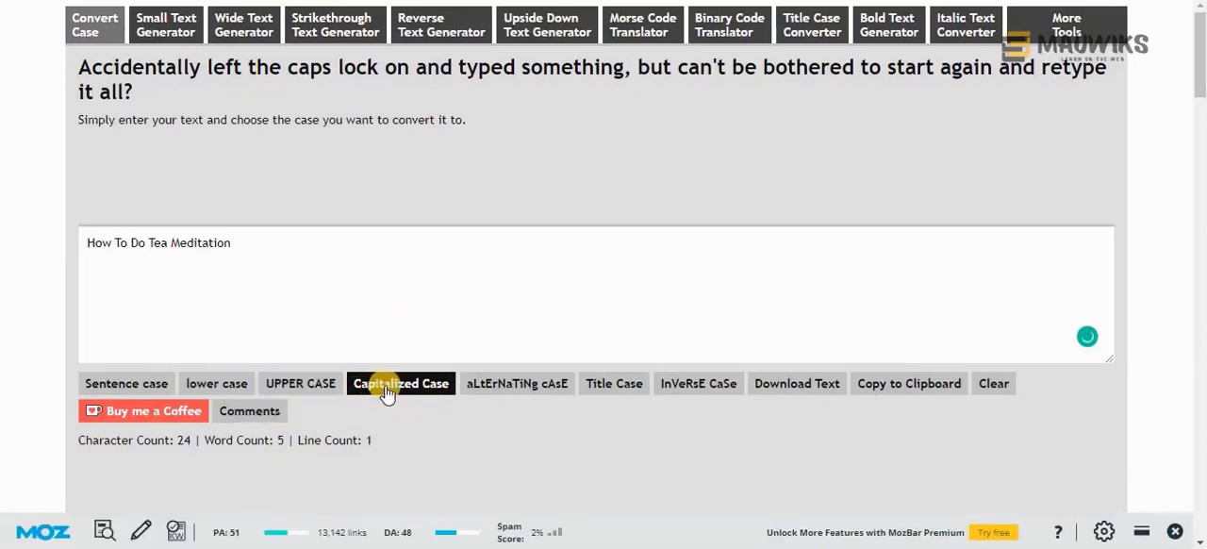
{"action": "left_click_drag", "start_coordinate": [236, 244], "coordinate": [71, 246]}
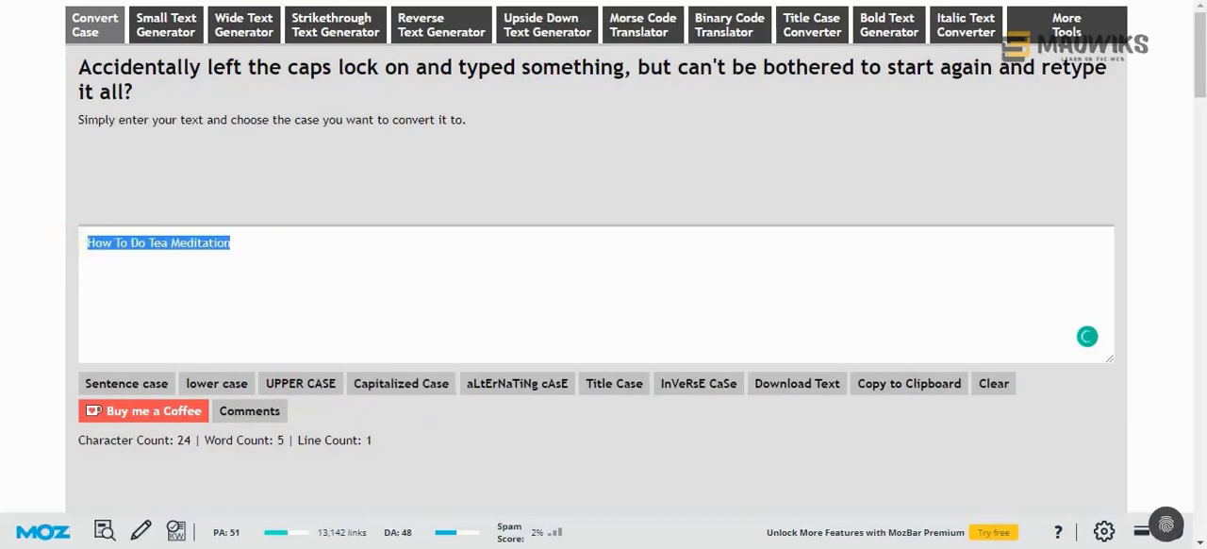
{"action": "key", "text": "ctrl+c"}
{"action": "left_click", "coordinate": [557, 437]}
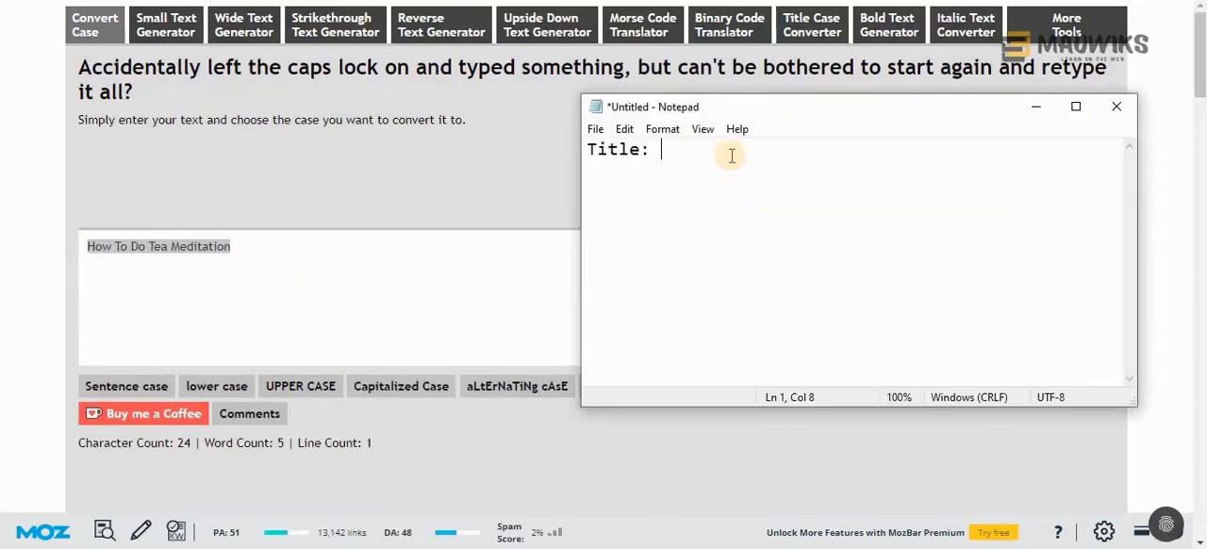
{"action": "key", "text": "ctrl+v"}
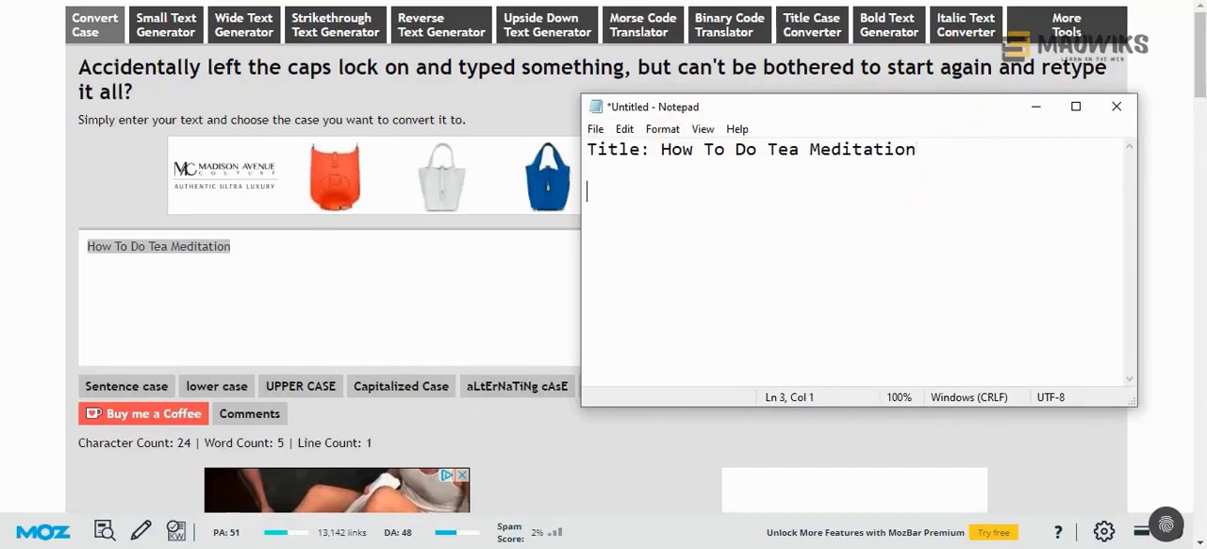
Bring the outline window back beside the new document and add the label "Words:" below the title
{"action": "mouse_move", "coordinate": [407, 547]}
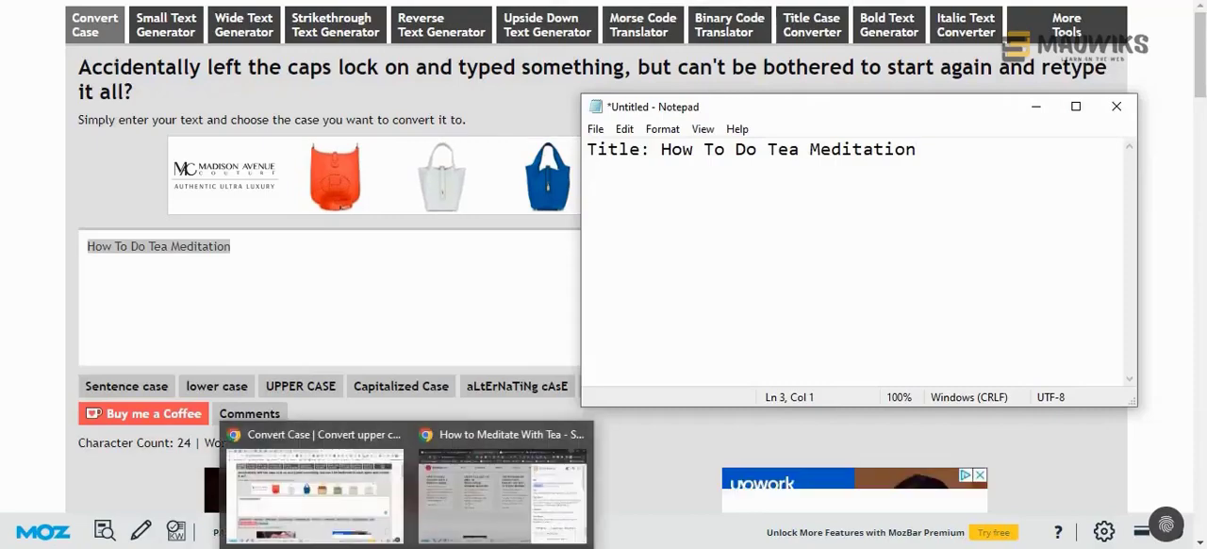
{"action": "mouse_move", "coordinate": [450, 547]}
{"action": "left_click", "coordinate": [386, 511]}
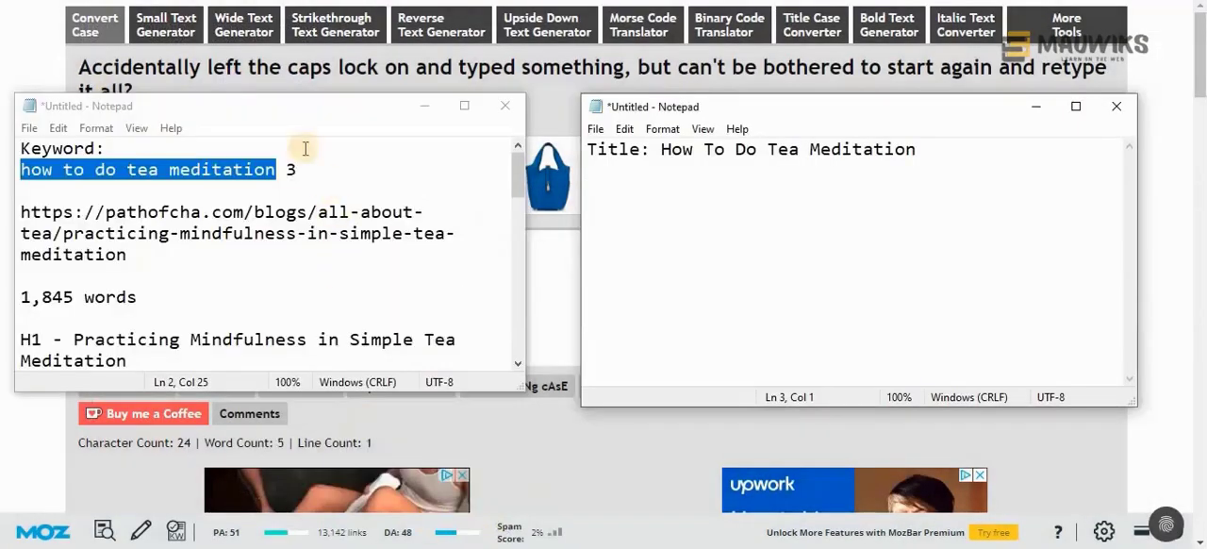
{"action": "left_click_drag", "start_coordinate": [294, 114], "coordinate": [345, 78]}
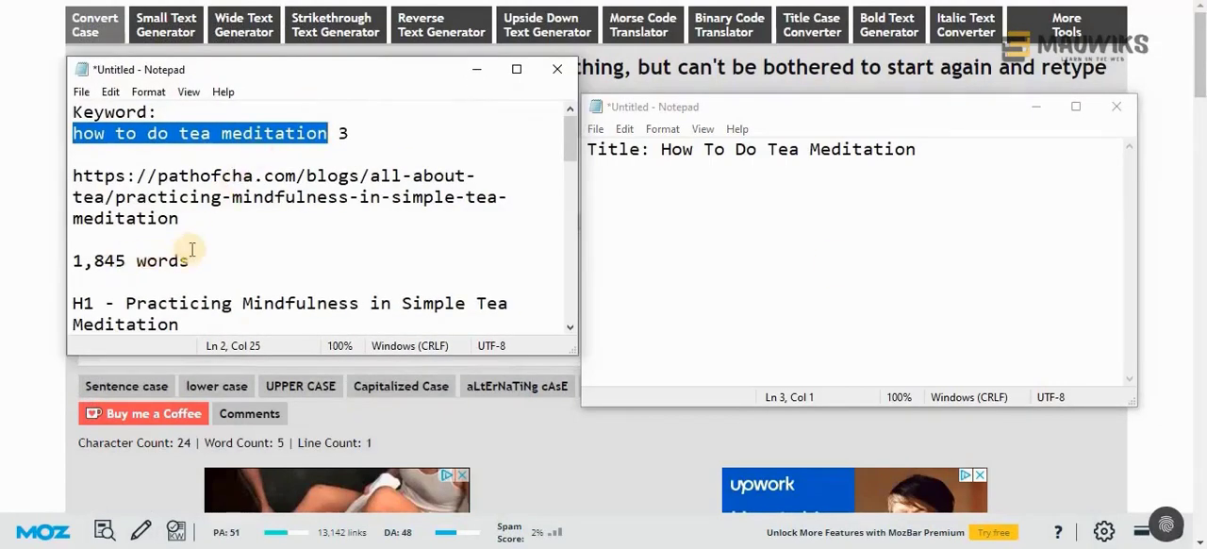
{"action": "scroll", "coordinate": [195, 315], "scroll_direction": "down", "scroll_amount": 1}
{"action": "scroll", "coordinate": [194, 315], "scroll_direction": "up", "scroll_amount": 1}
{"action": "left_click", "coordinate": [704, 199]}
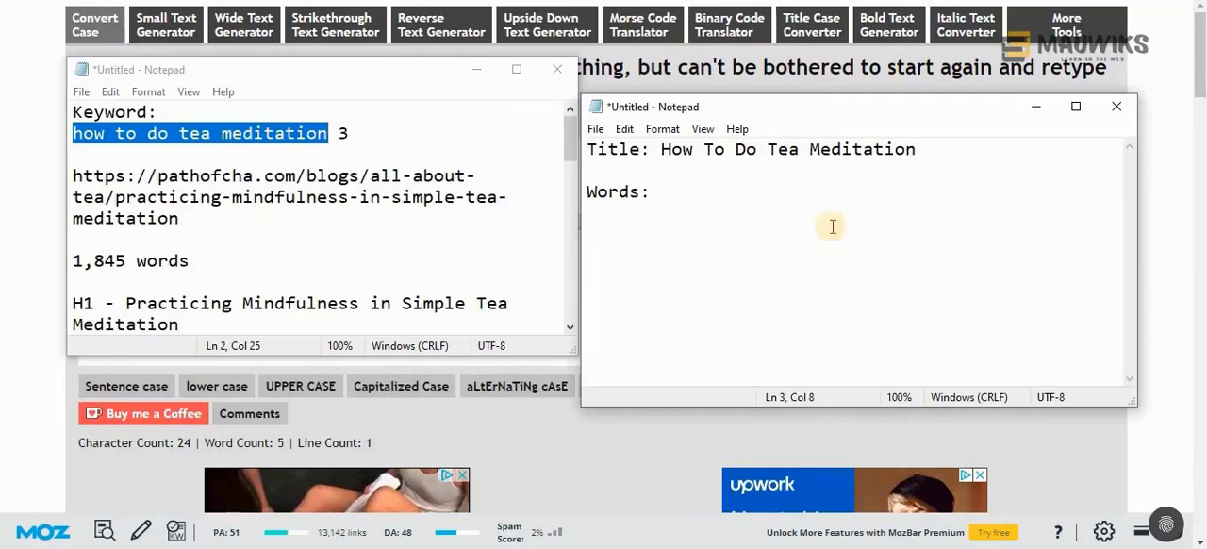
Look through the competitors' word counts in the outline and copy lifeisbetterwithtea.com's count, 1931, after "Words:" in the new document
{"action": "left_click", "coordinate": [210, 261]}
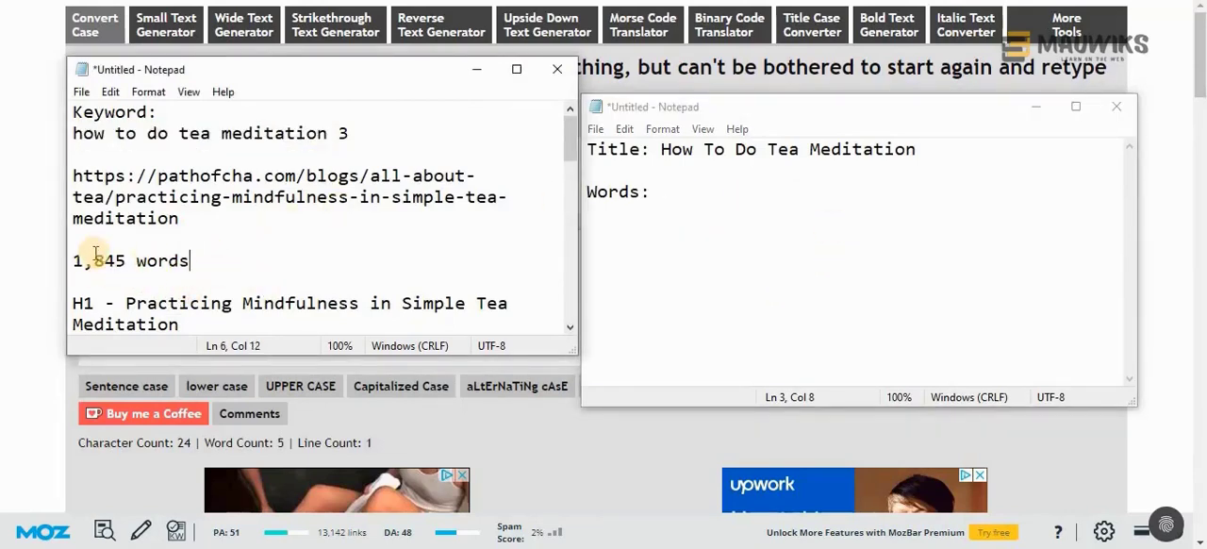
{"action": "scroll", "coordinate": [152, 249], "scroll_direction": "down", "scroll_amount": 10}
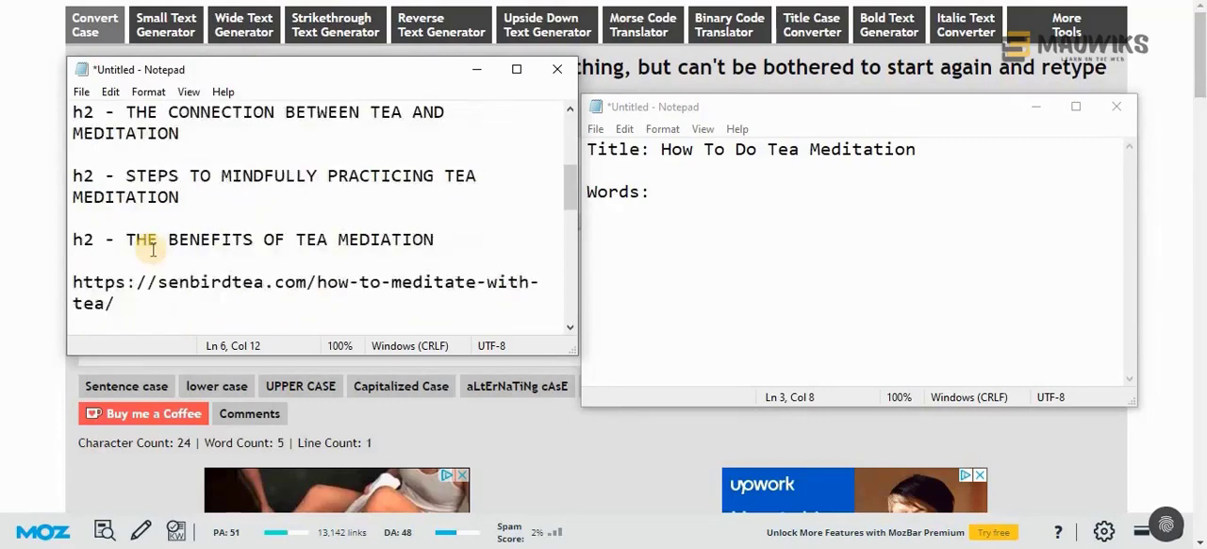
{"action": "scroll", "coordinate": [152, 249], "scroll_direction": "down", "scroll_amount": 1}
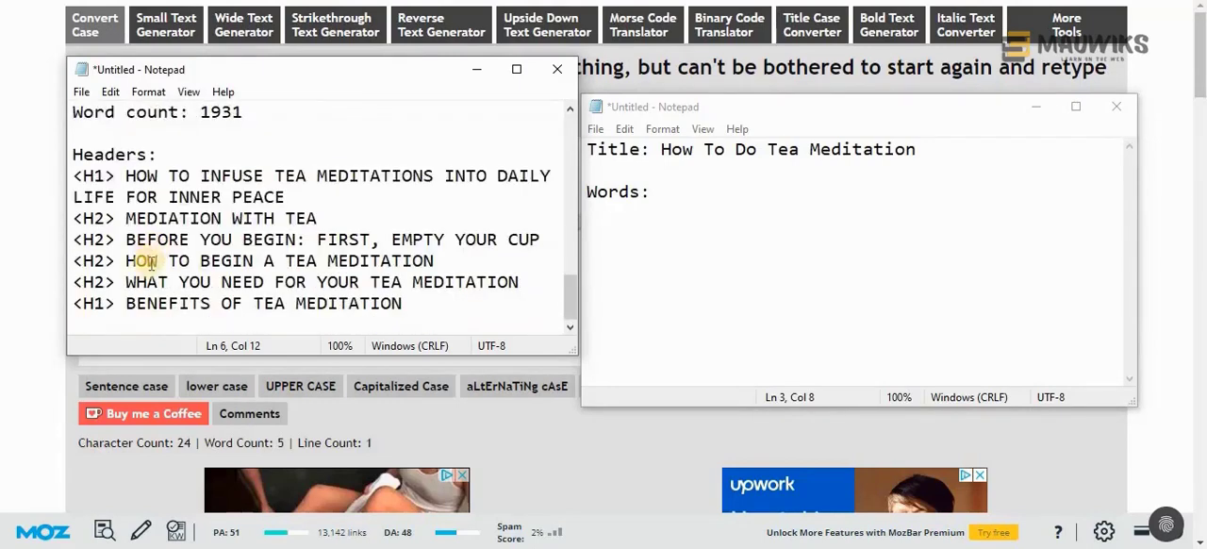
{"action": "scroll", "coordinate": [152, 254], "scroll_direction": "up", "scroll_amount": 3}
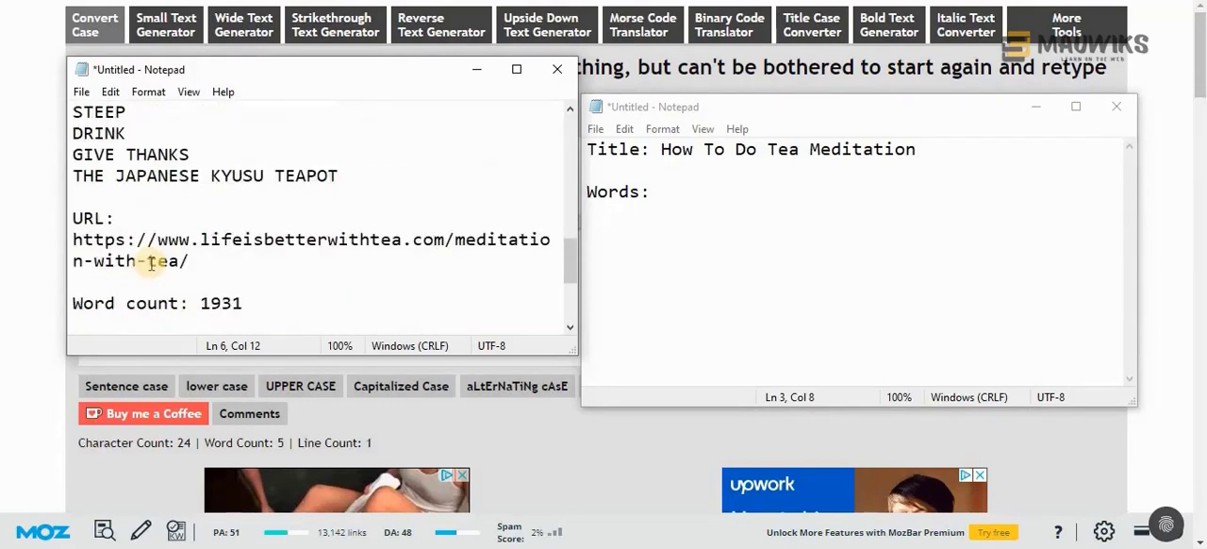
{"action": "scroll", "coordinate": [151, 263], "scroll_direction": "down", "scroll_amount": 3}
{"action": "scroll", "coordinate": [150, 264], "scroll_direction": "up", "scroll_amount": 1}
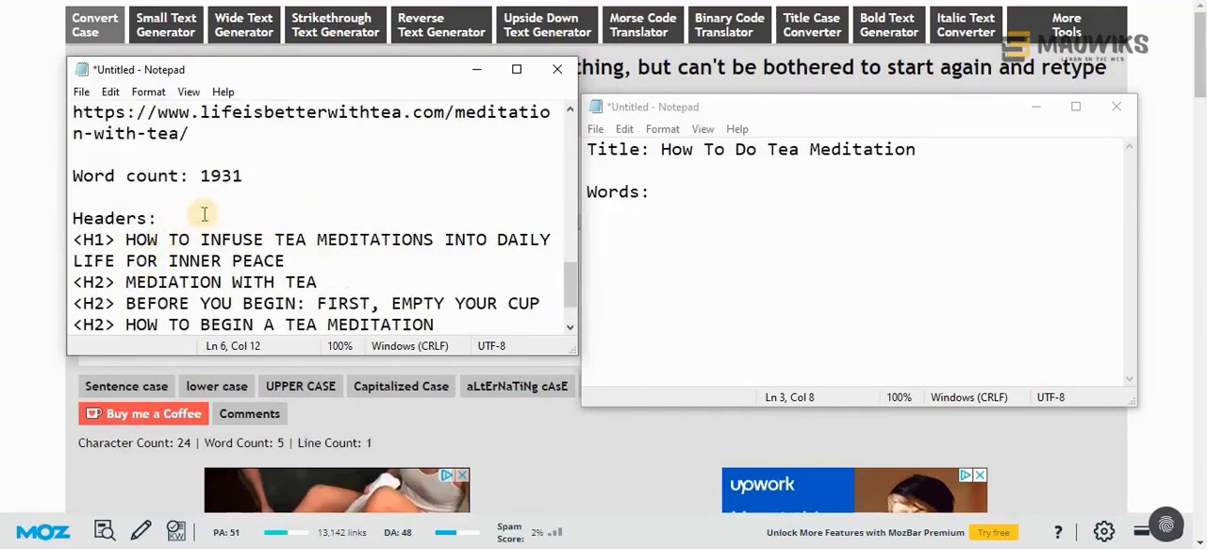
{"action": "left_click_drag", "start_coordinate": [246, 176], "coordinate": [196, 181]}
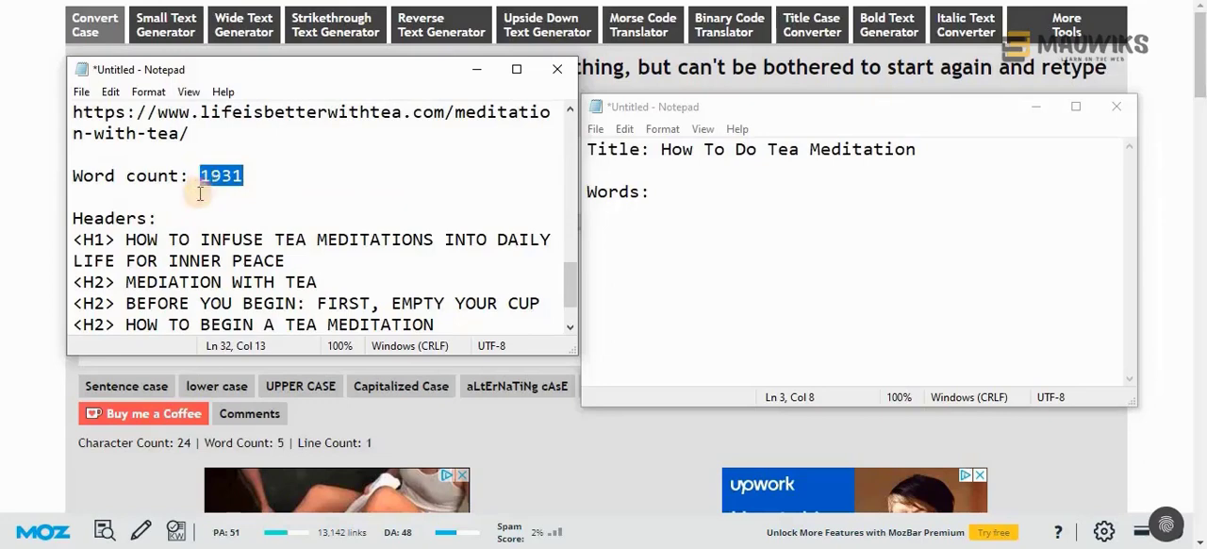
{"action": "left_click", "coordinate": [666, 202]}
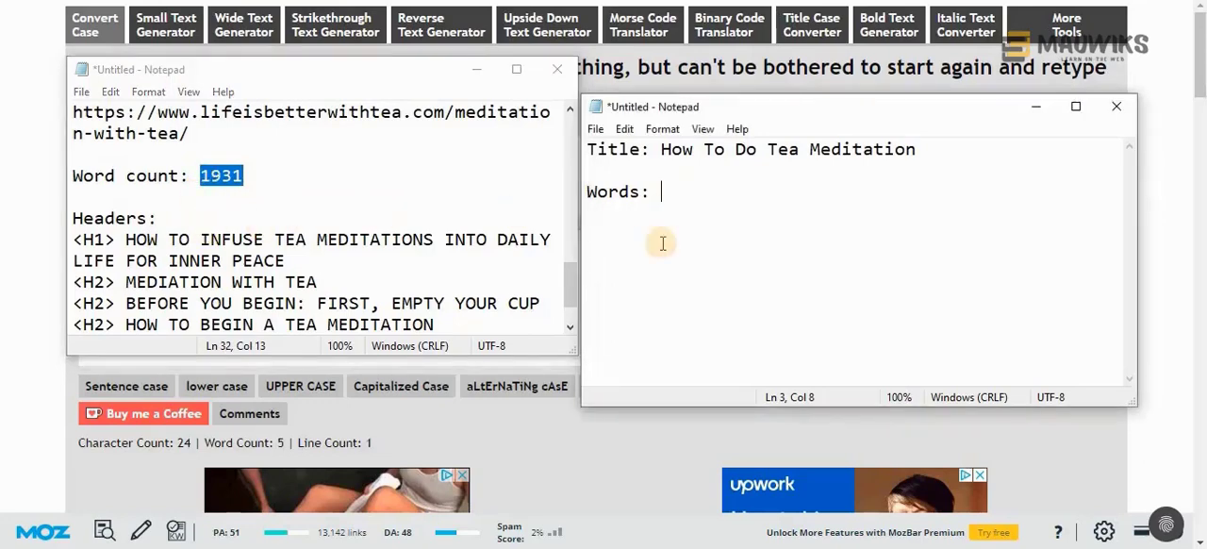
{"action": "key", "text": "ctrl+v"}
Check the other competitors' word counts in the outline and add a thousands separator to the new document's count, making it 1,931
{"action": "scroll", "coordinate": [176, 258], "scroll_direction": "up", "scroll_amount": 6}
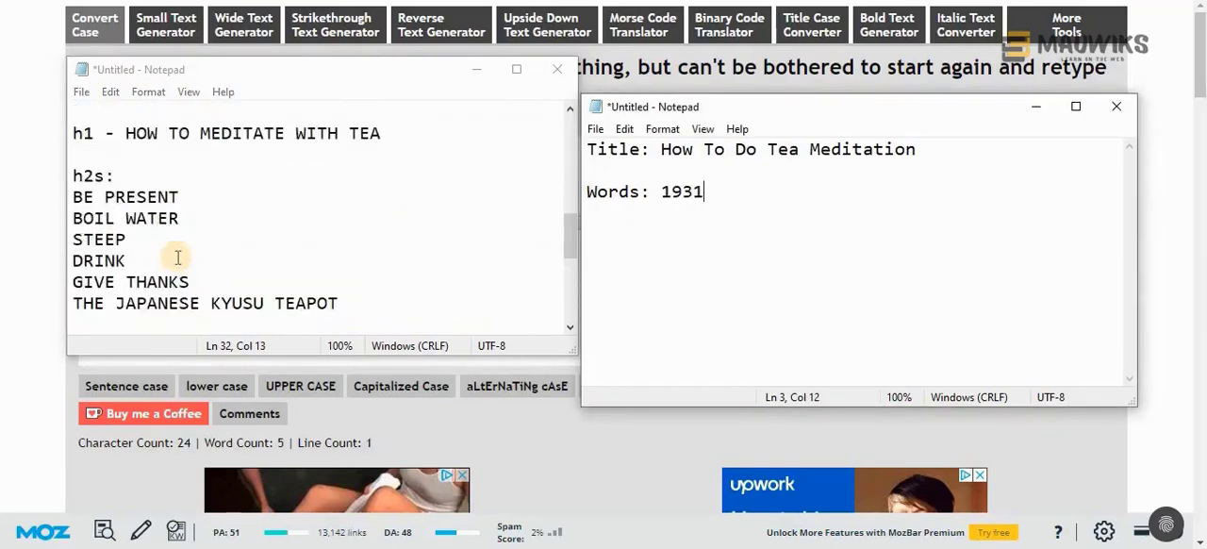
{"action": "left_click_drag", "start_coordinate": [125, 217], "coordinate": [72, 217]}
{"action": "scroll", "coordinate": [190, 243], "scroll_direction": "up", "scroll_amount": 3}
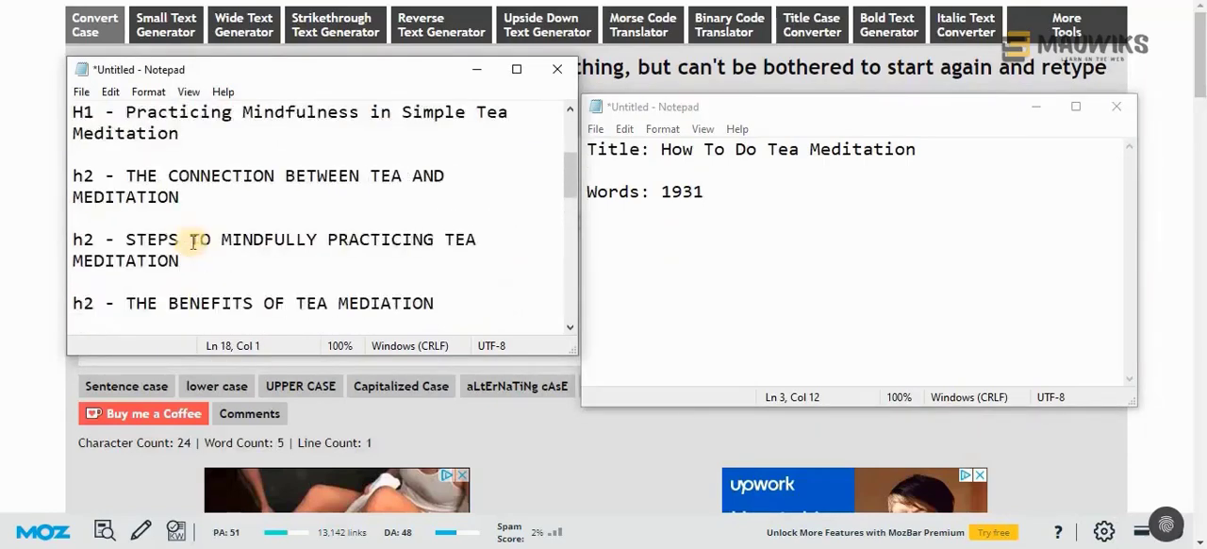
{"action": "scroll", "coordinate": [196, 242], "scroll_direction": "up", "scroll_amount": 3}
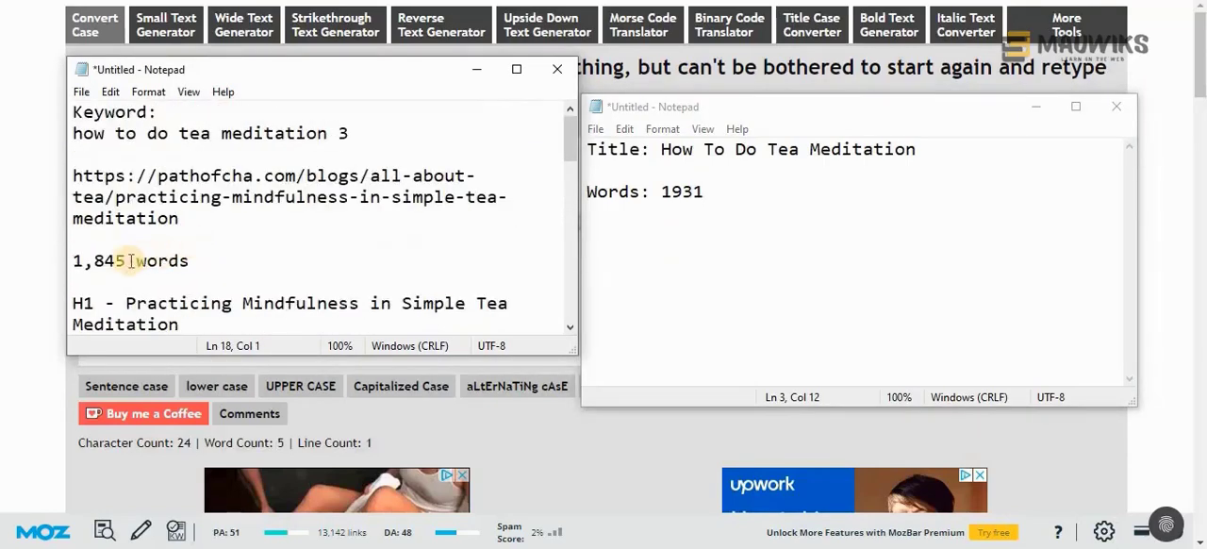
{"action": "left_click", "coordinate": [124, 261]}
{"action": "left_click", "coordinate": [43, 264], "text": "shift"}
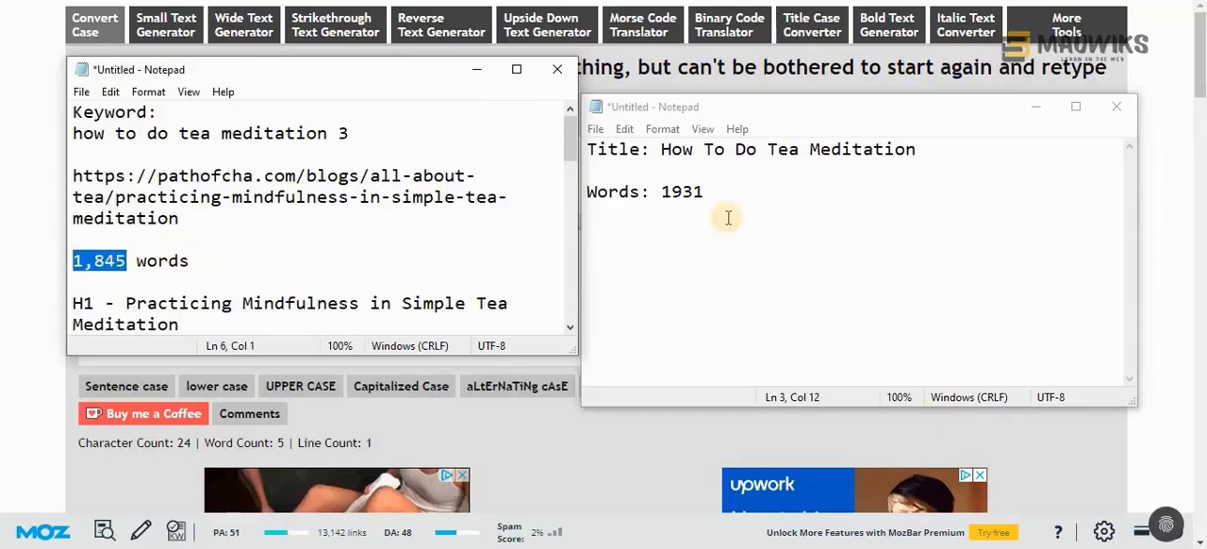
{"action": "left_click", "coordinate": [671, 193]}
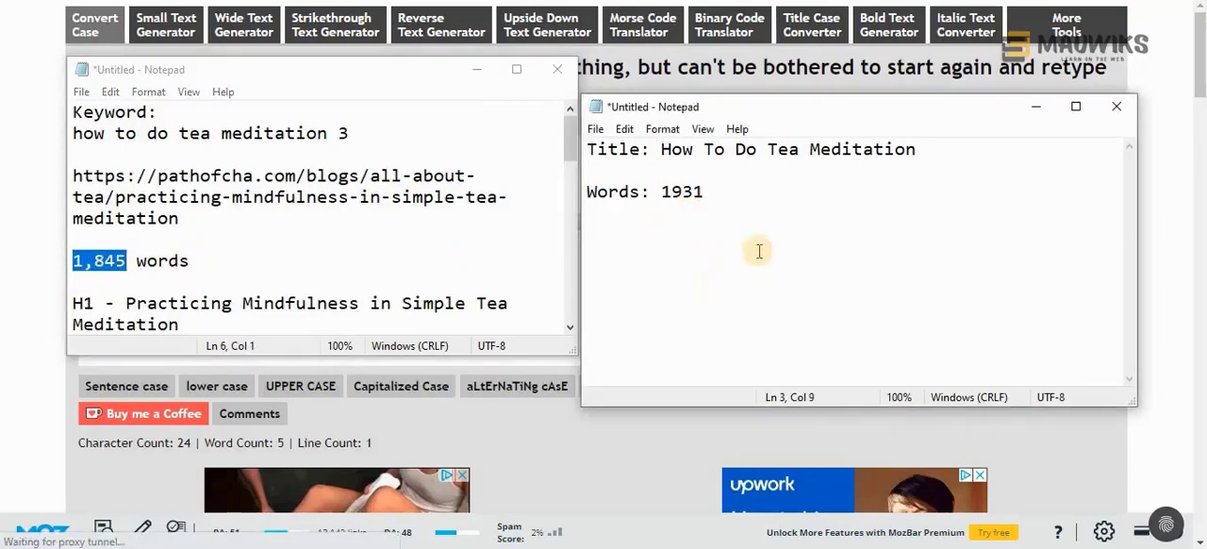
{"action": "type", "text": ","}
{"action": "left_click_drag", "start_coordinate": [737, 106], "coordinate": [752, 84]}
{"action": "left_click", "coordinate": [728, 168]}
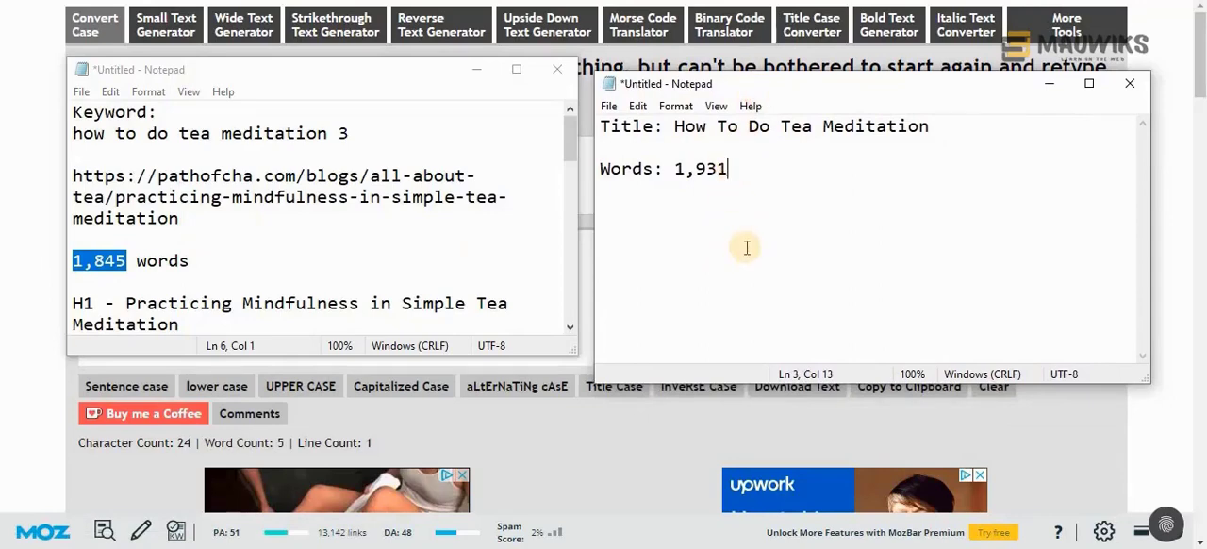
{"action": "left_click_drag", "start_coordinate": [401, 68], "coordinate": [389, 80]}
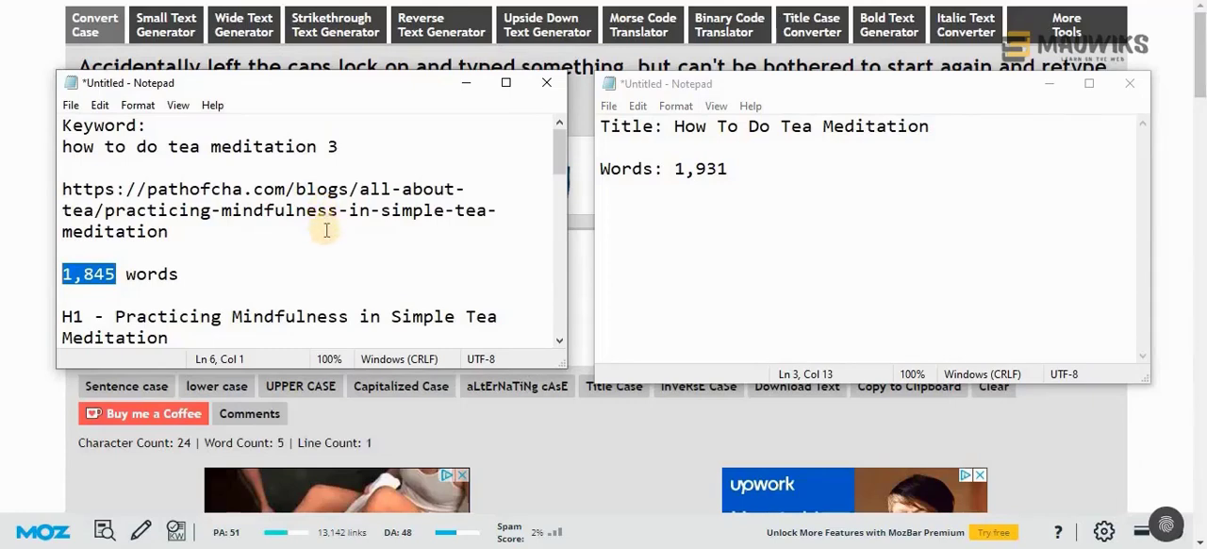
{"action": "left_click", "coordinate": [757, 168]}
{"action": "left_click_drag", "start_coordinate": [743, 172], "coordinate": [660, 174]}
{"action": "left_click", "coordinate": [734, 179]}
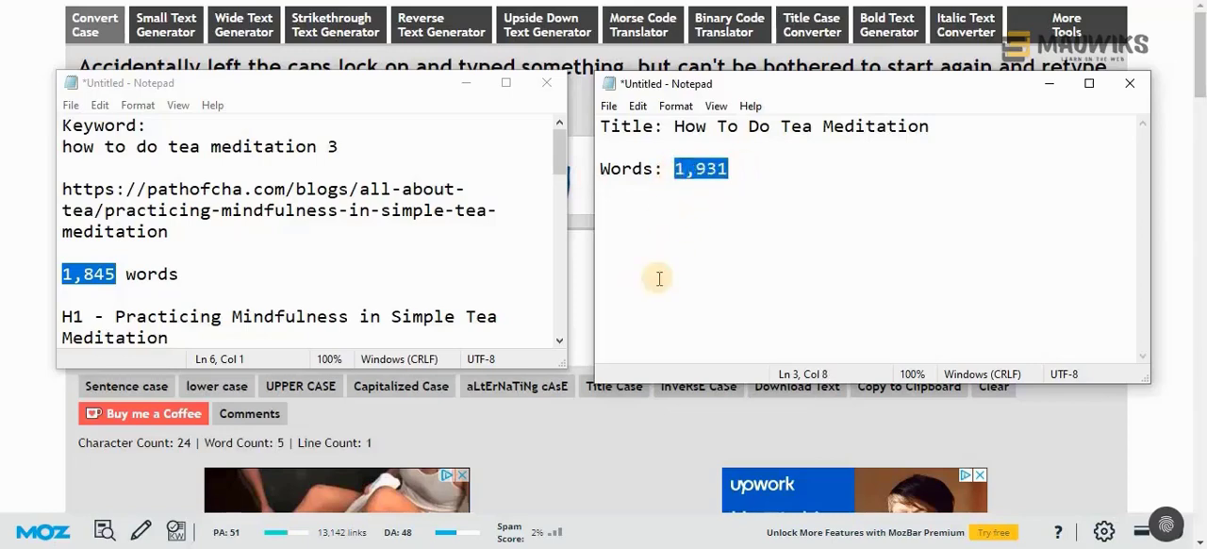
{"action": "left_click_drag", "start_coordinate": [742, 176], "coordinate": [679, 217]}
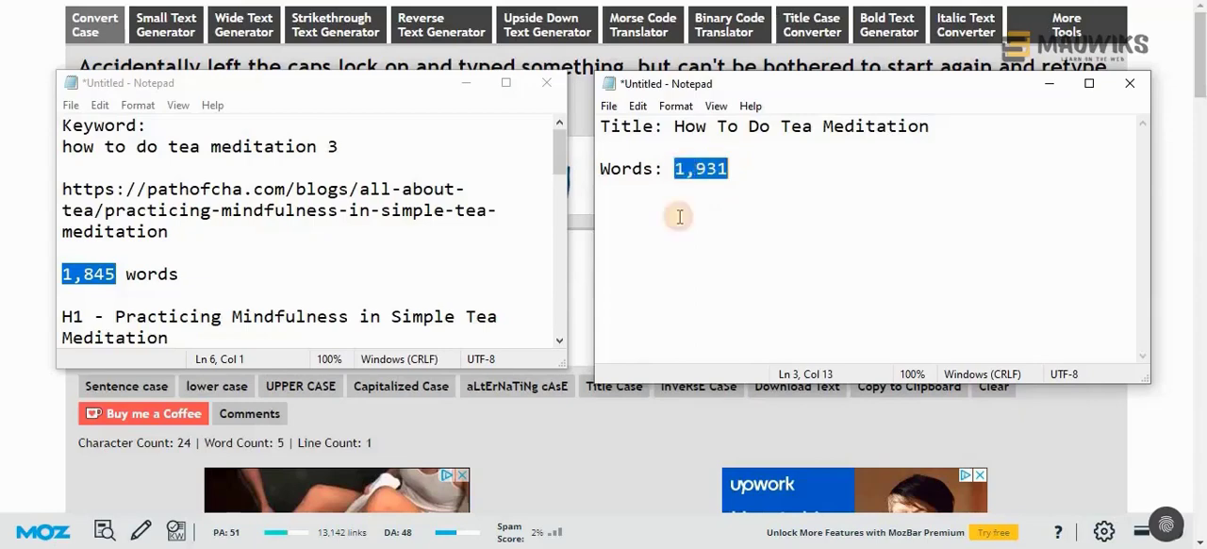
{"action": "left_click", "coordinate": [741, 175]}
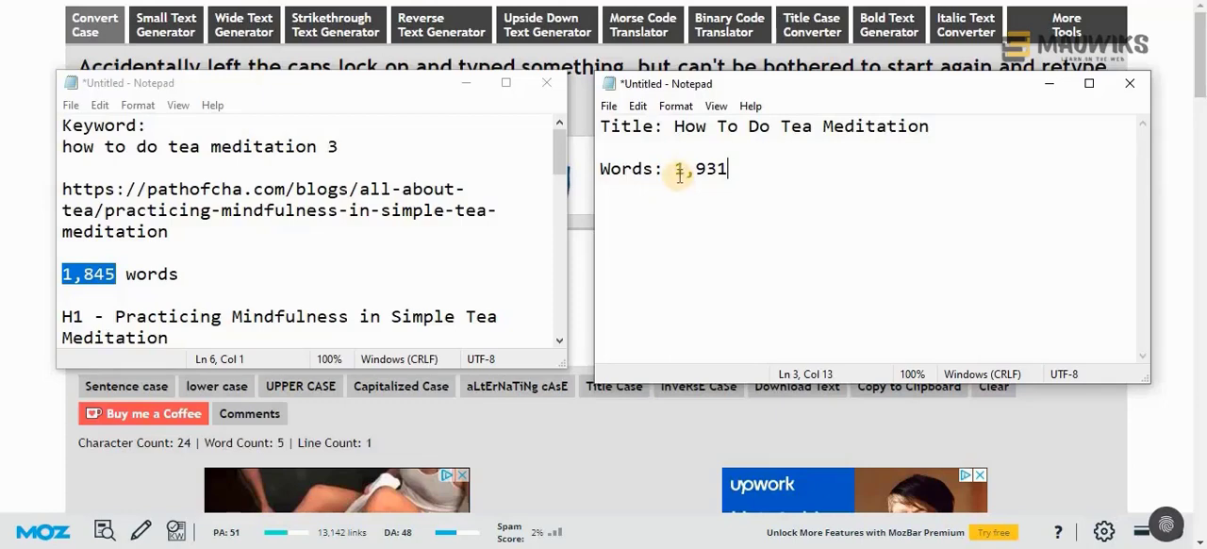
Replace the word count after "Words:" in the new document with 2500, written without a thousands separator
{"action": "left_click_drag", "start_coordinate": [677, 175], "coordinate": [733, 173]}
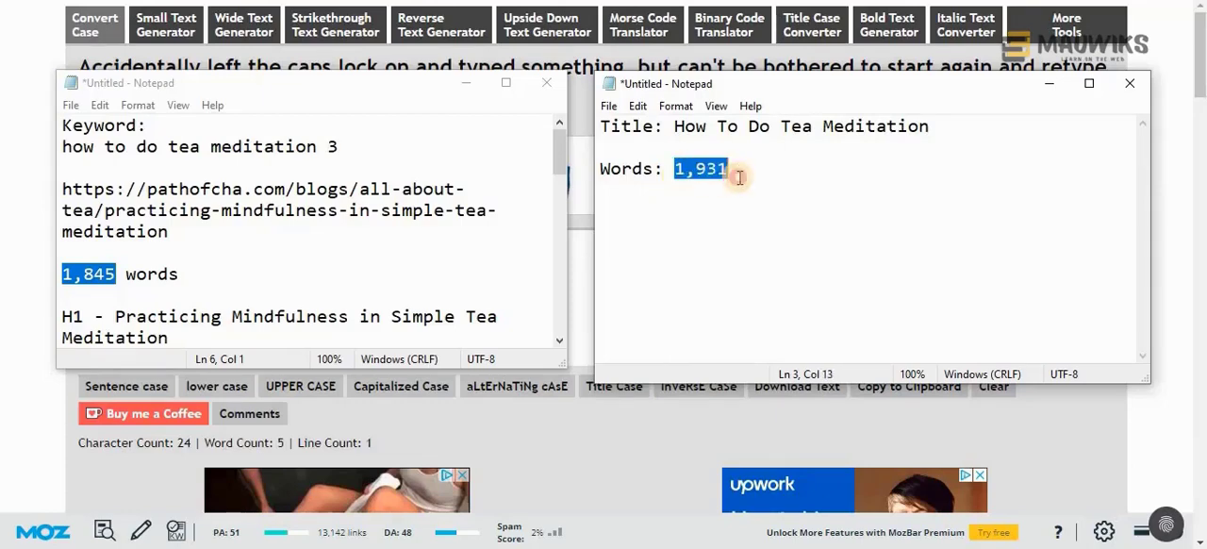
{"action": "type", "text": "2,500"}
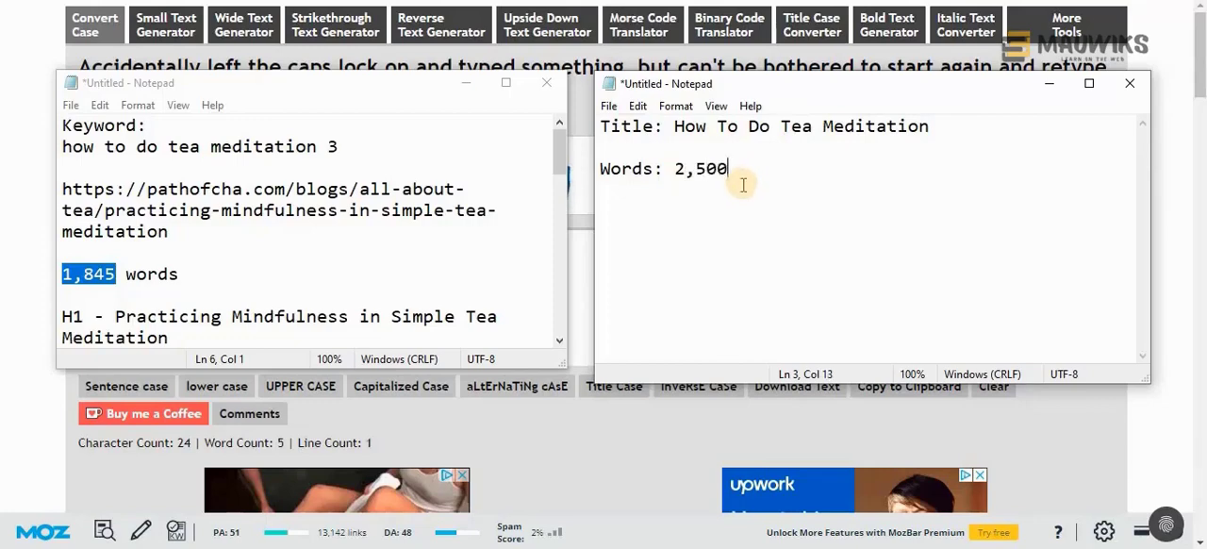
{"action": "left_click", "coordinate": [700, 255]}
{"action": "key", "text": "BackSpace"}
{"action": "left_click", "coordinate": [737, 163]}
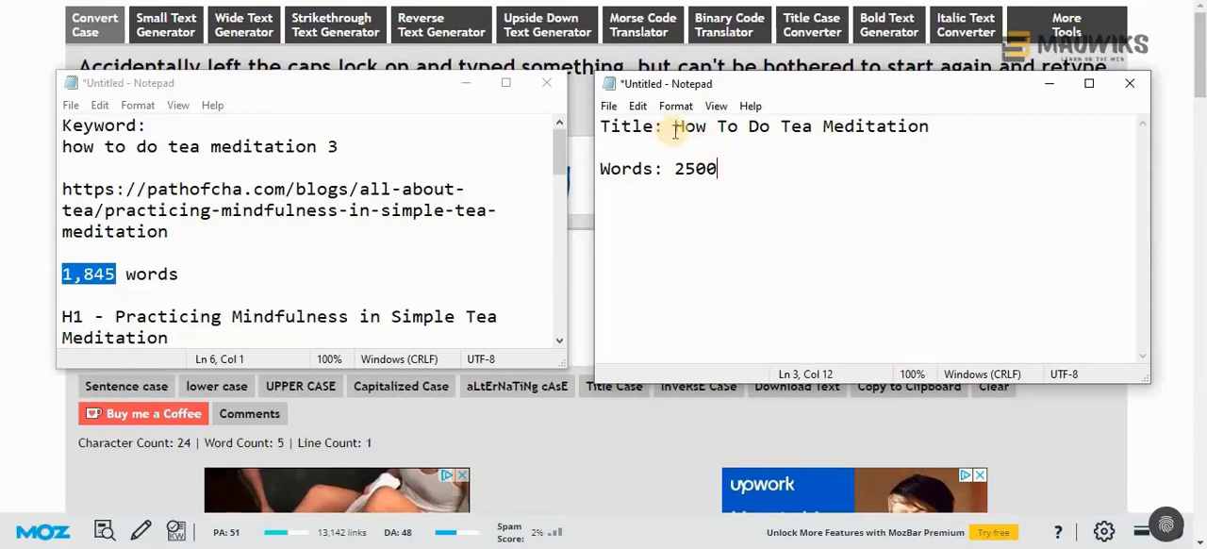
Review the pathofcha.com article's headings in the outline and select the h2 text "THE CONNECTION BETWEEN TEA AND MEDITATION"
{"action": "left_click_drag", "start_coordinate": [675, 133], "coordinate": [937, 128]}
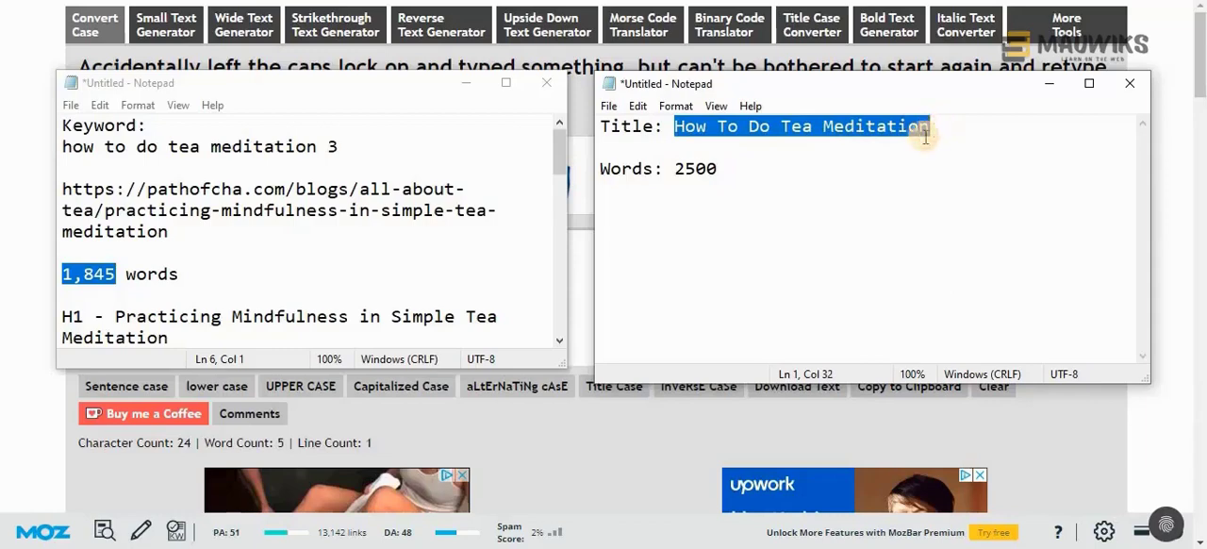
{"action": "left_click_drag", "start_coordinate": [717, 170], "coordinate": [674, 173]}
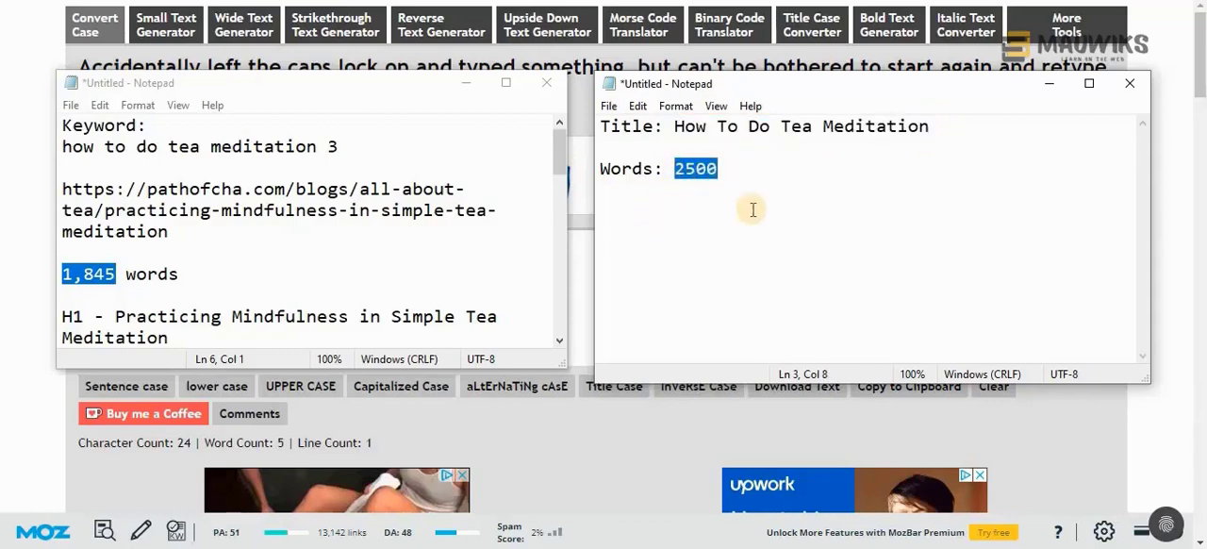
{"action": "left_click", "coordinate": [764, 247]}
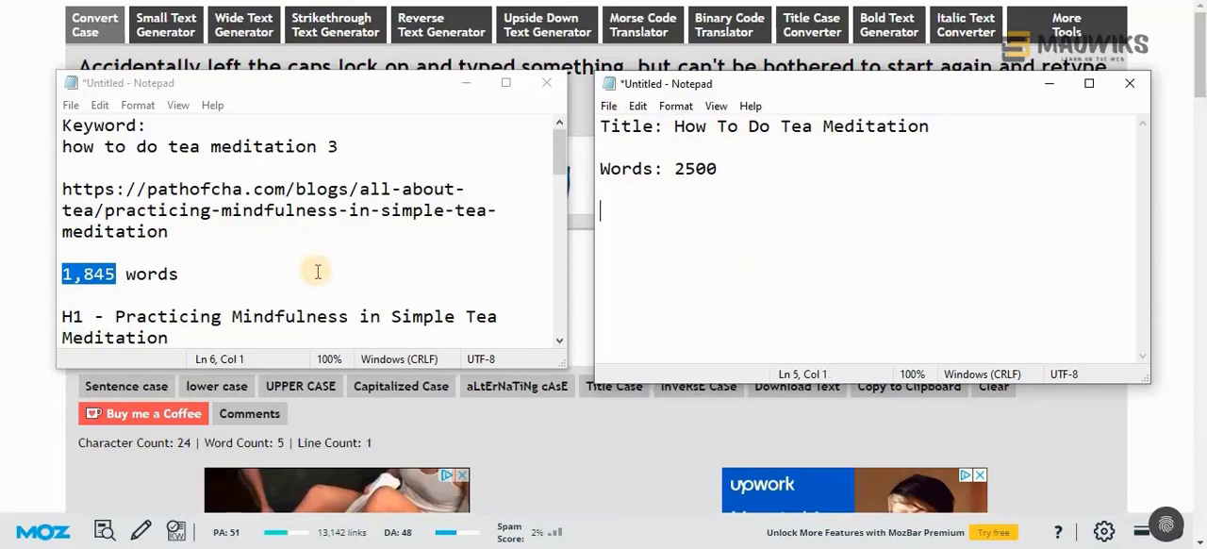
{"action": "scroll", "coordinate": [318, 271], "scroll_direction": "down", "scroll_amount": 2}
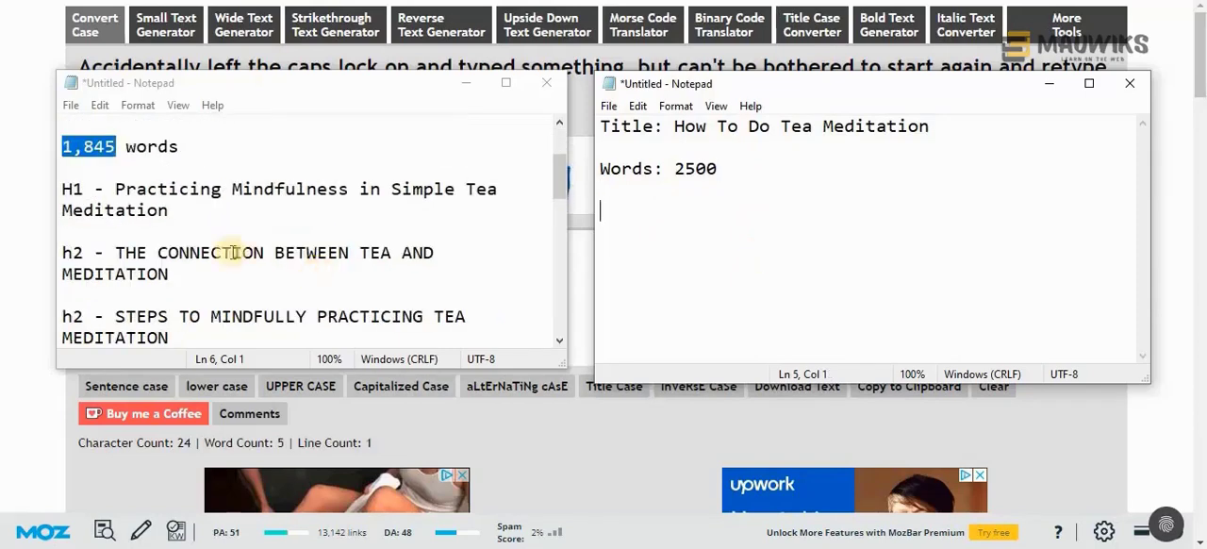
{"action": "scroll", "coordinate": [157, 252], "scroll_direction": "up", "scroll_amount": 2}
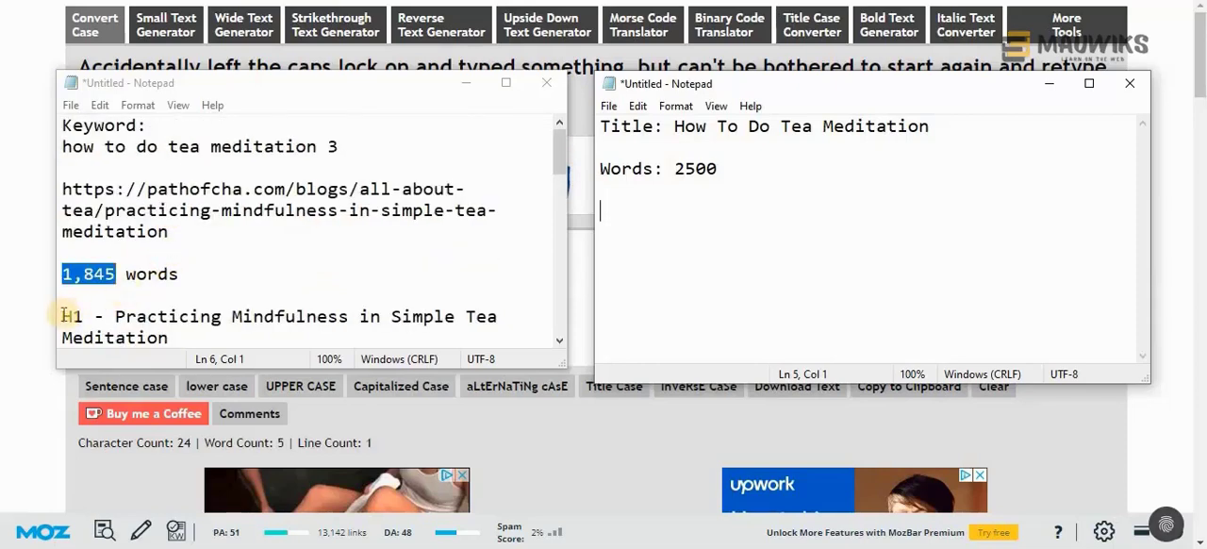
{"action": "scroll", "coordinate": [237, 232], "scroll_direction": "down", "scroll_amount": 3}
{"action": "left_click_drag", "start_coordinate": [184, 216], "coordinate": [114, 194]}
{"action": "scroll", "coordinate": [143, 268], "scroll_direction": "down", "scroll_amount": 3}
{"action": "scroll", "coordinate": [143, 268], "scroll_direction": "up", "scroll_amount": 3}
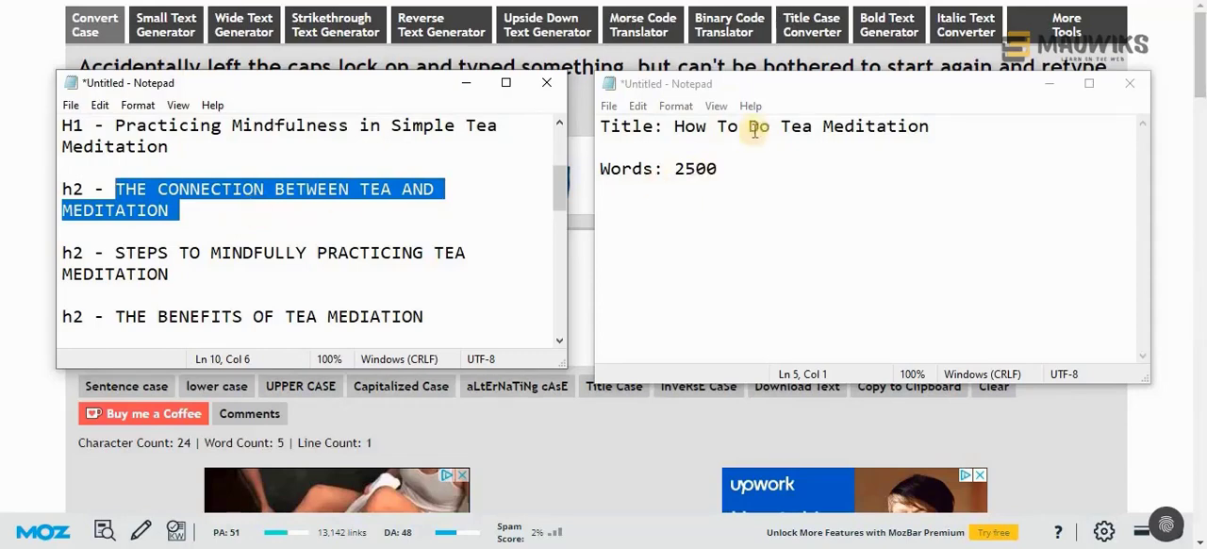
Copy the title text "How To Do Tea Meditation" onto a separate line below the word count in the new document
{"action": "left_click_drag", "start_coordinate": [675, 127], "coordinate": [853, 309]}
{"action": "key", "text": "ctrl+c"}
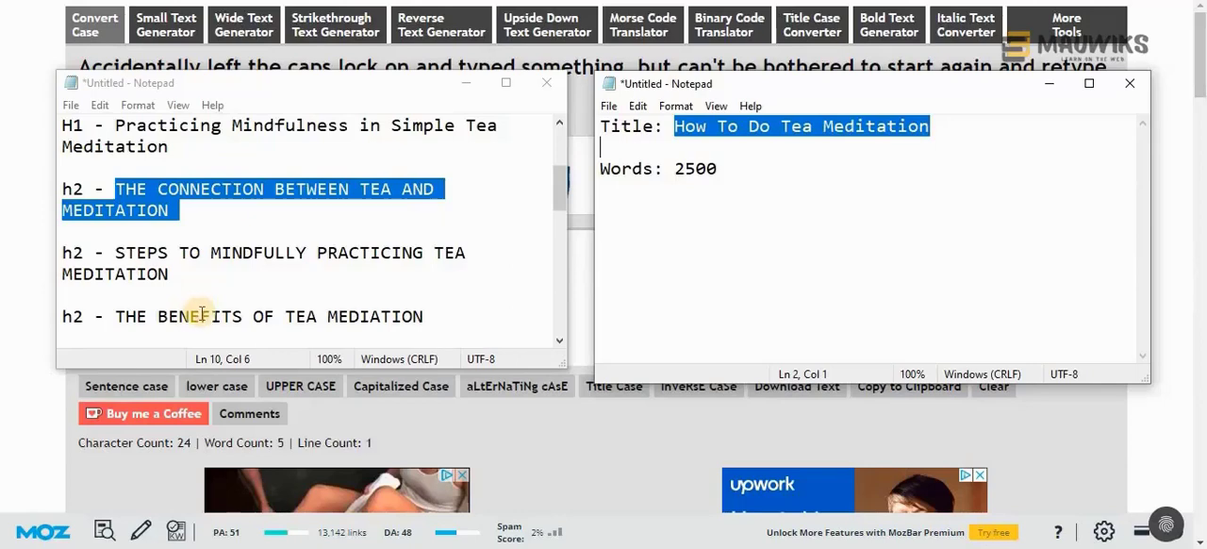
{"action": "left_click", "coordinate": [726, 218]}
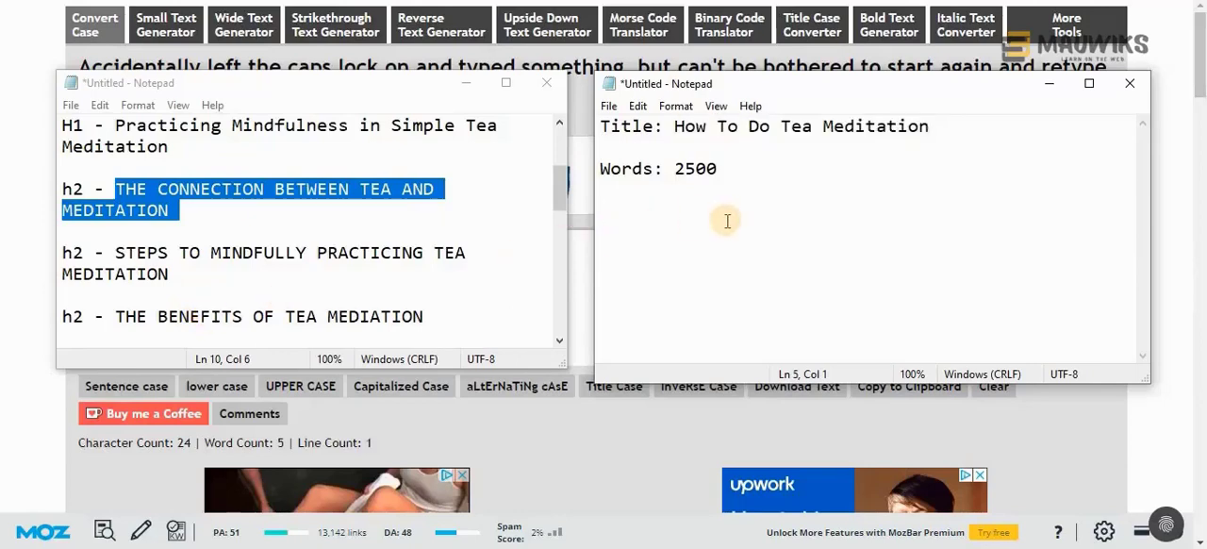
{"action": "key", "text": "ctrl+v"}
Replace the "Title:" label with "H1 -" and prefix the title copy below the word count with "H2 -"
{"action": "double_click", "coordinate": [624, 127]}
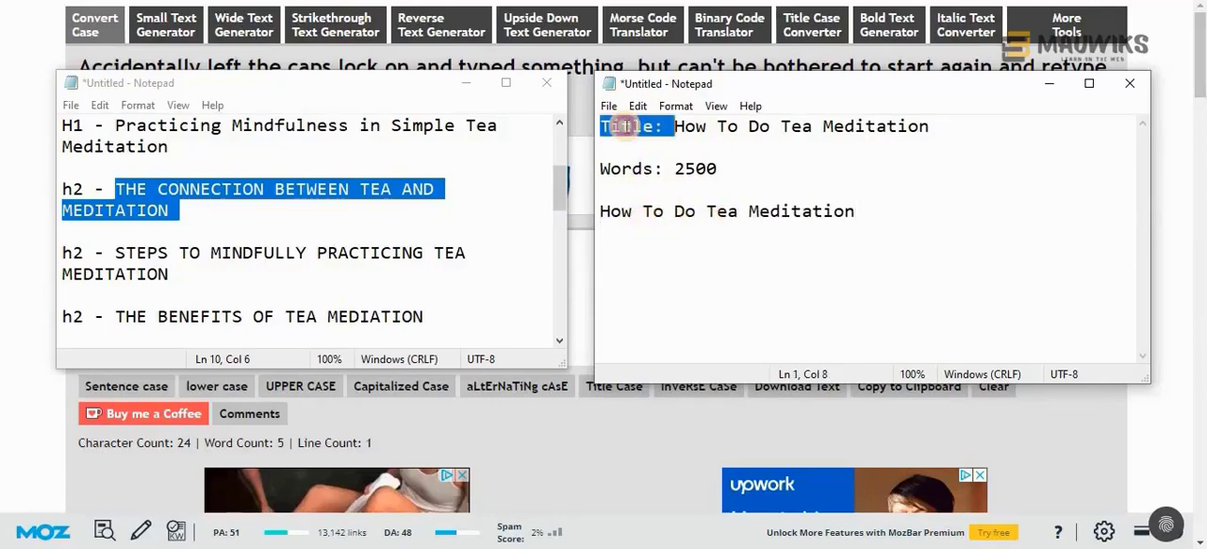
{"action": "type", "text": "H1"}
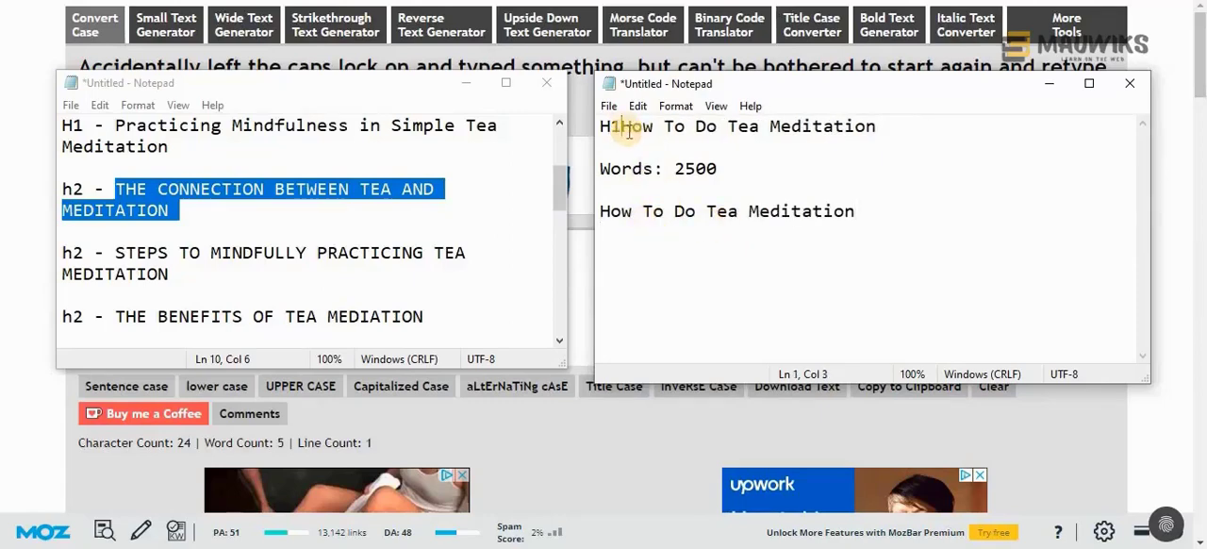
{"action": "type", "text": " -"}
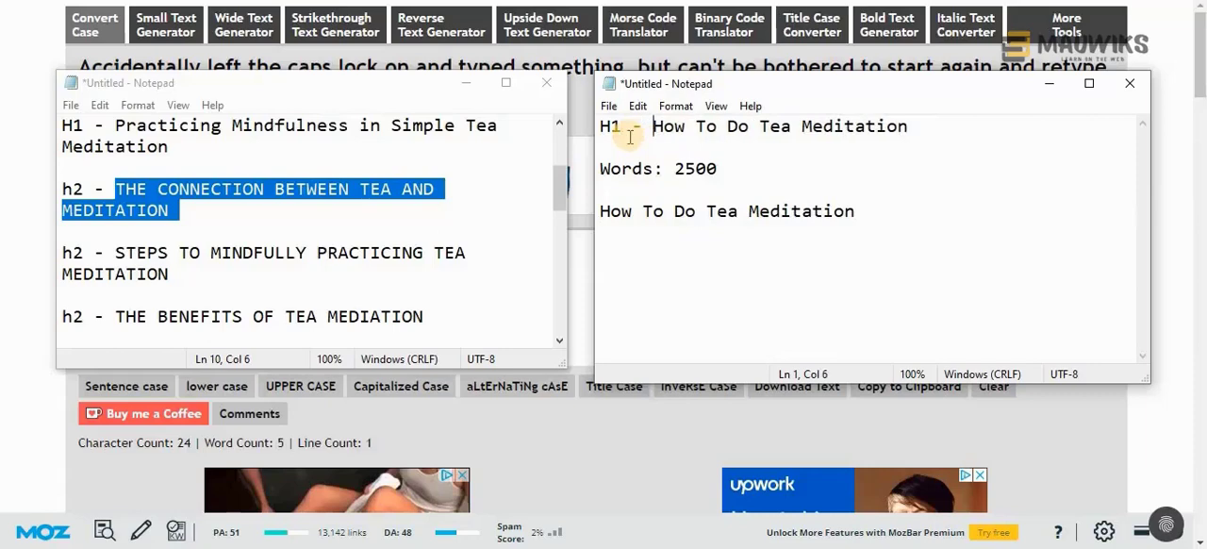
{"action": "left_click", "coordinate": [604, 216]}
{"action": "type", "text": "H2 -"}
Convert the outline's first h2 to Capitalized Case and make "The Connection Between Tea And Meditation" the new document's H2 text
{"action": "left_click", "coordinate": [935, 213]}
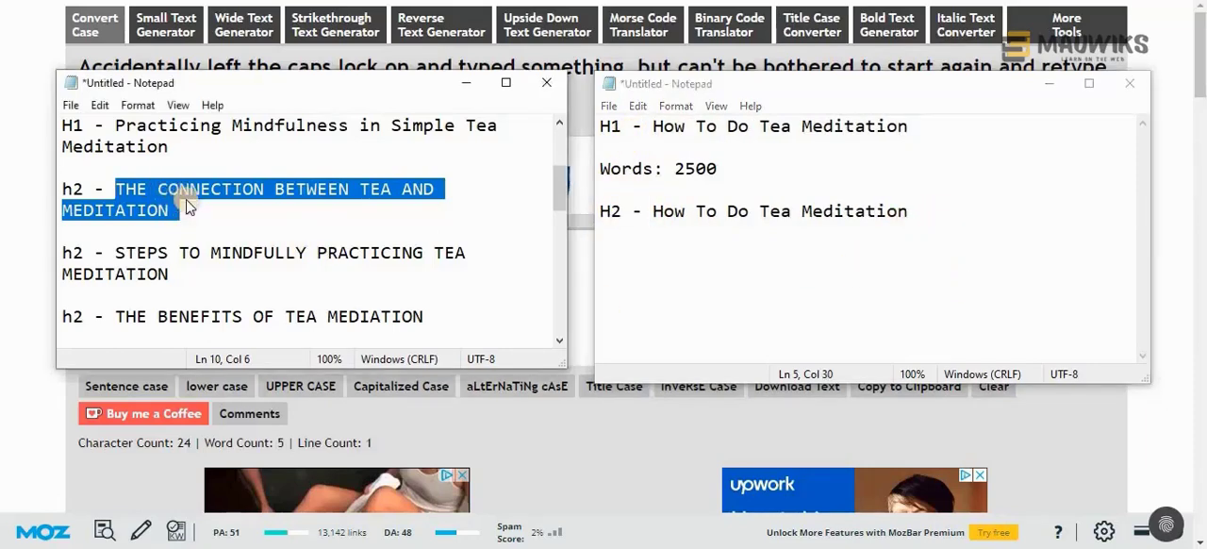
{"action": "key", "text": "alt+Tab"}
{"action": "type", "text": "THE CONNECTION BETWEEN TEA AND MEDITATION"}
{"action": "left_click", "coordinate": [401, 386]}
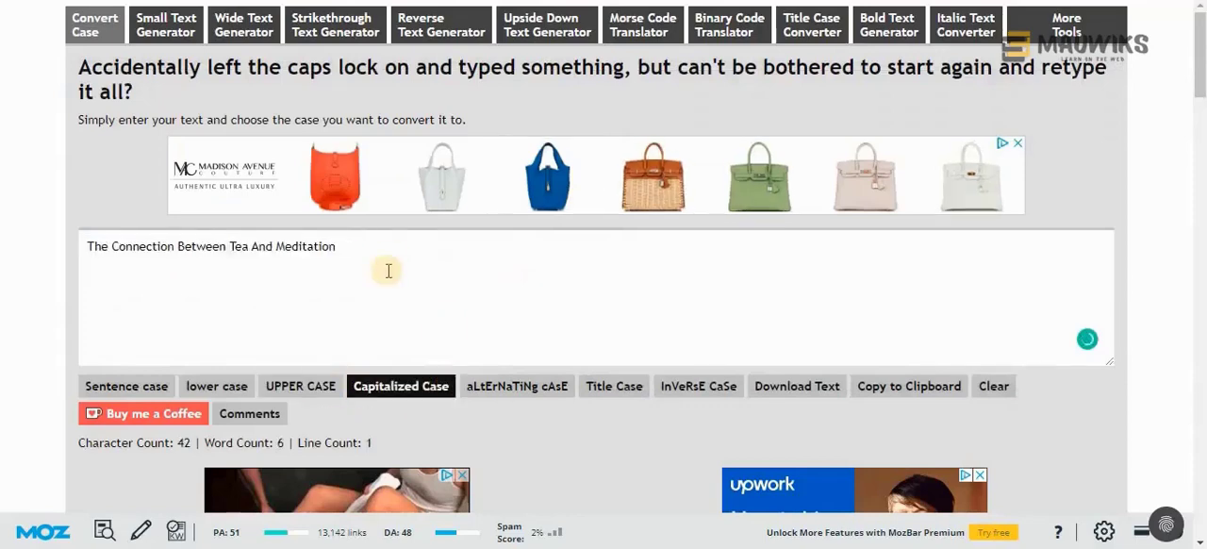
{"action": "left_click_drag", "start_coordinate": [337, 246], "coordinate": [83, 245]}
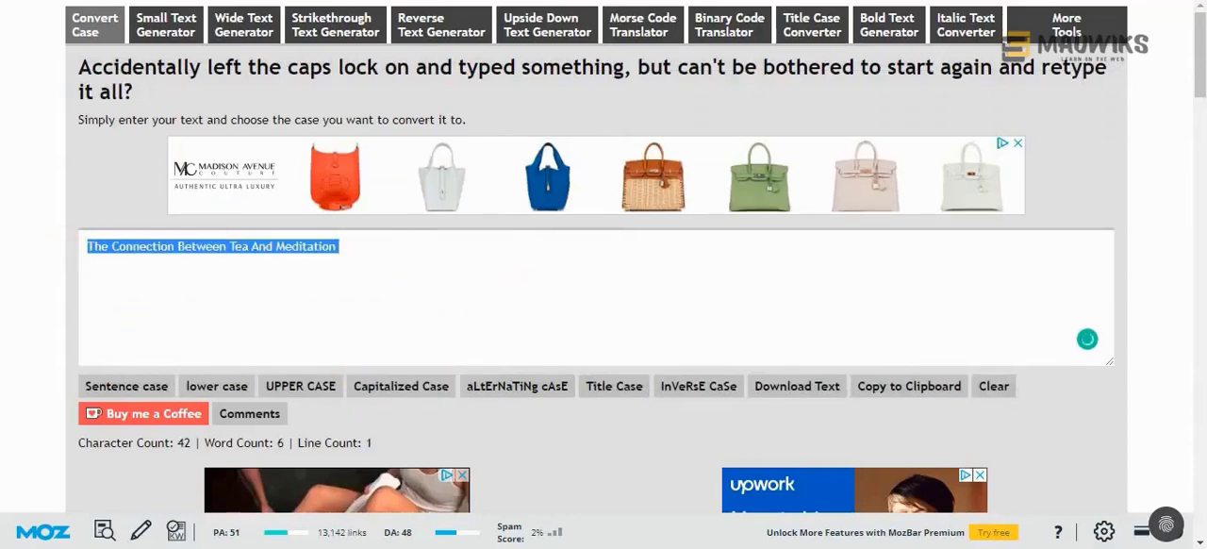
{"action": "left_click", "coordinate": [539, 485]}
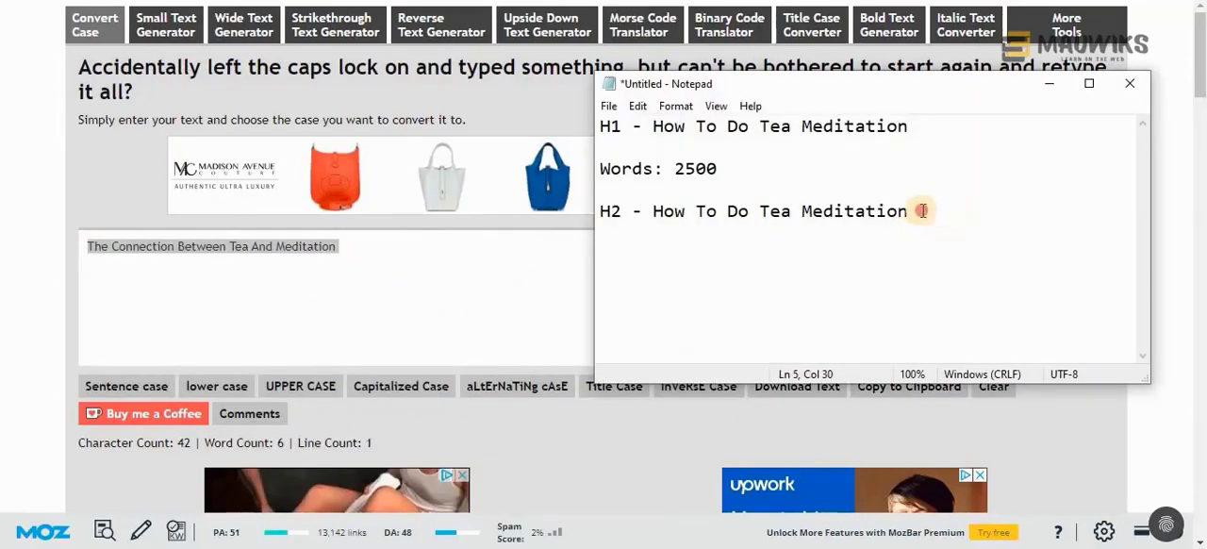
{"action": "left_click_drag", "start_coordinate": [911, 211], "coordinate": [659, 221]}
{"action": "type", "text": "The Connection Between Tea And Meditation"}
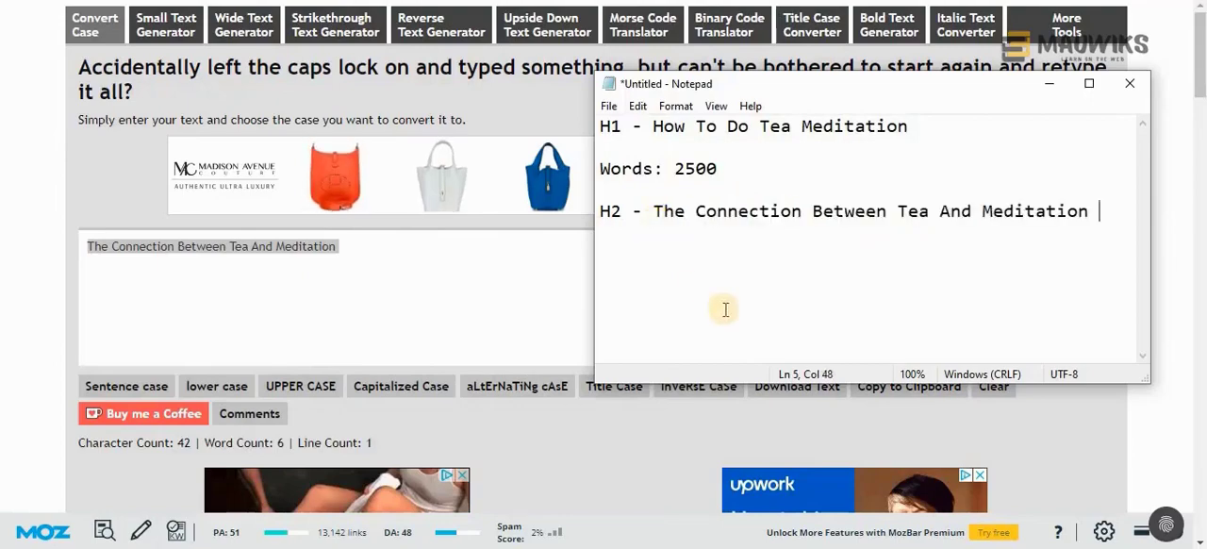
Add the line "h2 - Steps To Mindfully Practicing Tea Meditation" below the first H2, converting the outline's heading to Capitalized Case
{"action": "left_click", "coordinate": [377, 500]}
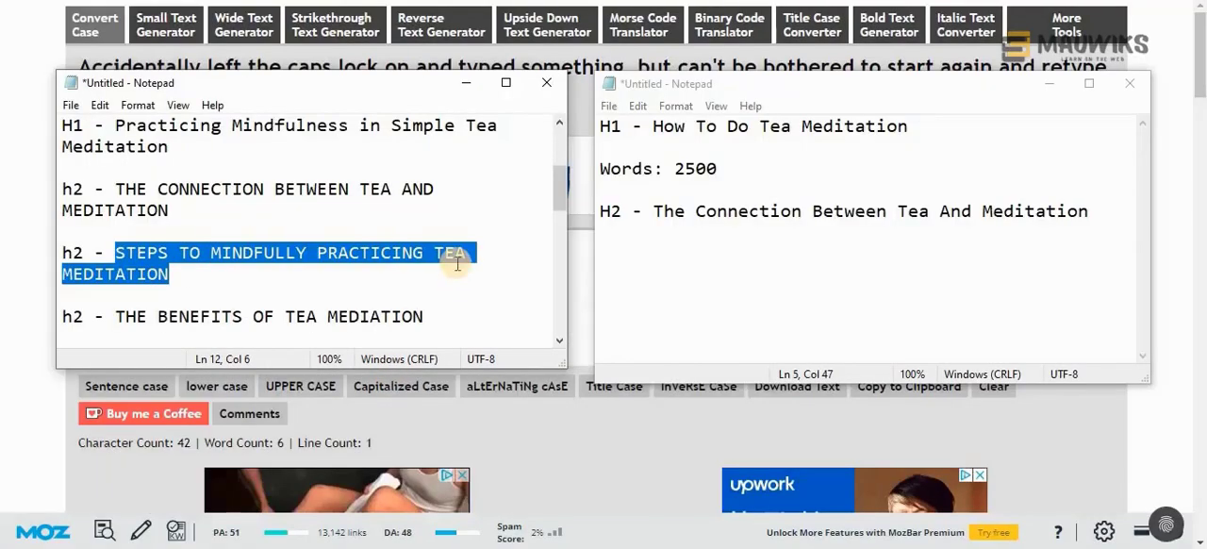
{"action": "left_click", "coordinate": [1099, 215]}
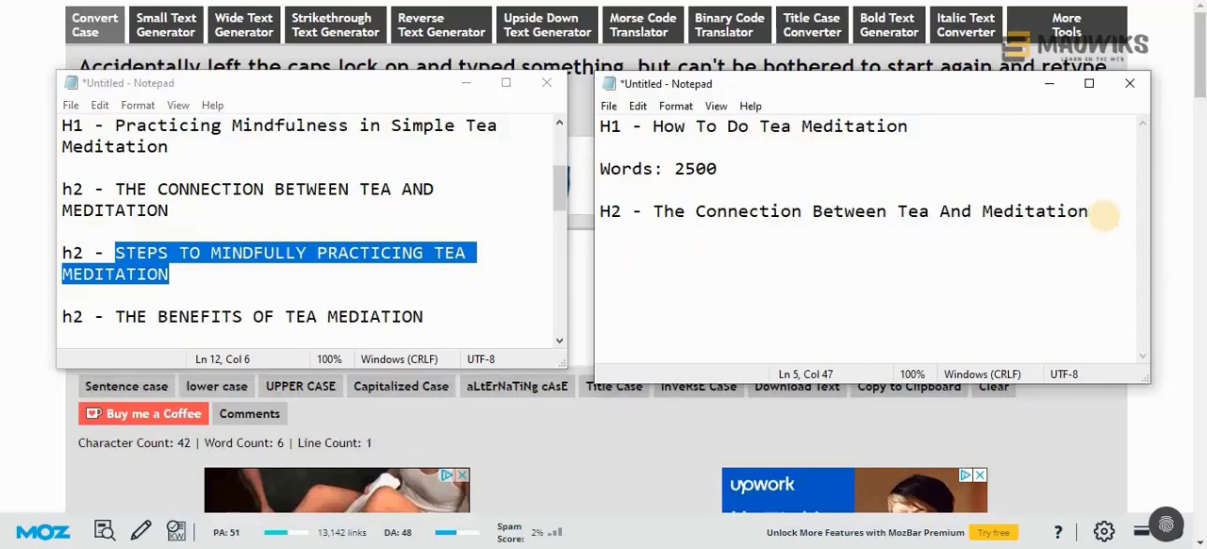
{"action": "type", "text": "STEPS TO MINDFULLY PRACTICING TEA MEDITATION"}
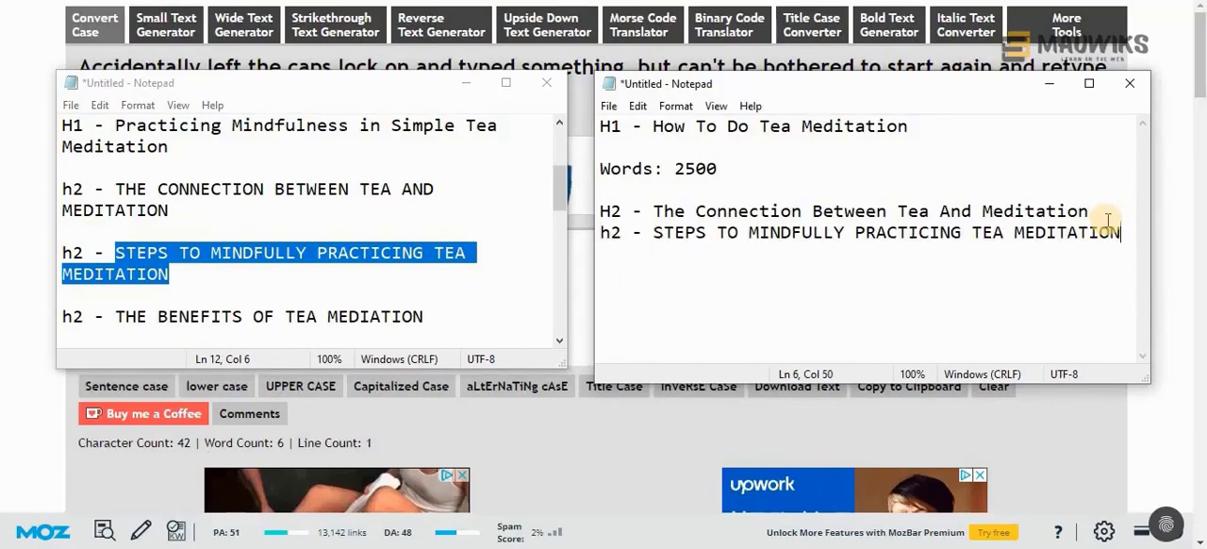
{"action": "key", "text": "alt+Tab"}
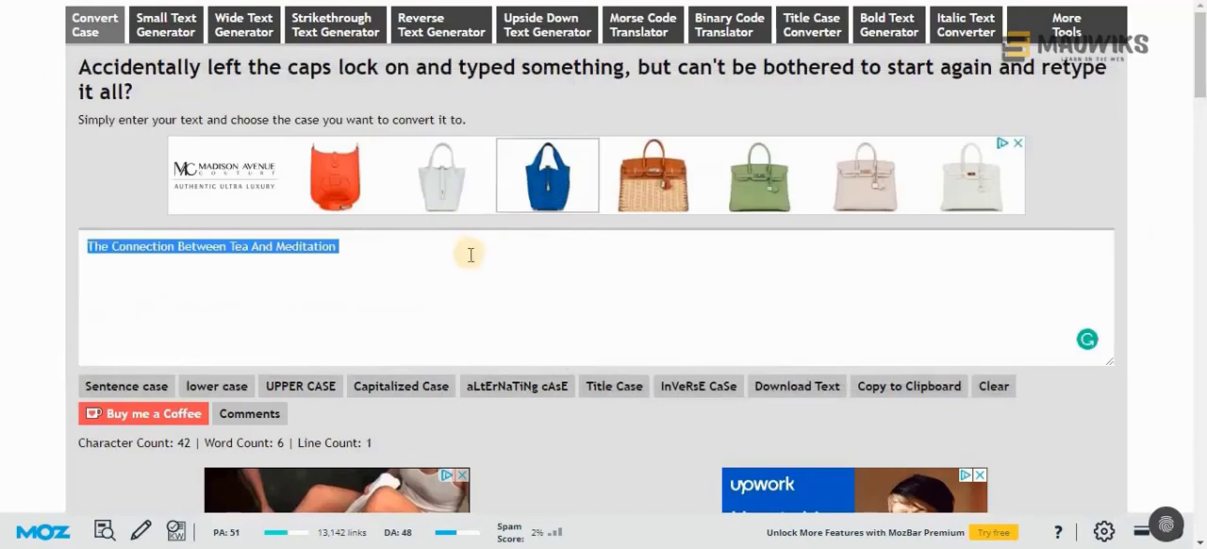
{"action": "type", "text": "STEPS TO MINDFULLY PRACTICING TEA MEDITATION"}
{"action": "left_click", "coordinate": [399, 385]}
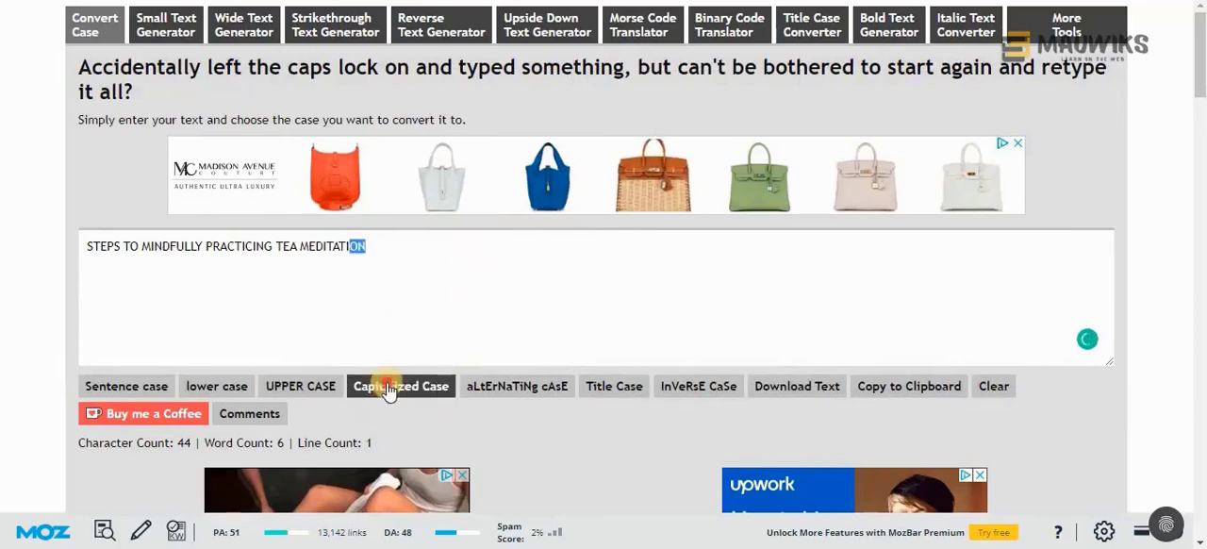
{"action": "left_click_drag", "start_coordinate": [380, 247], "coordinate": [77, 234]}
{"action": "key", "text": "ctrl+c"}
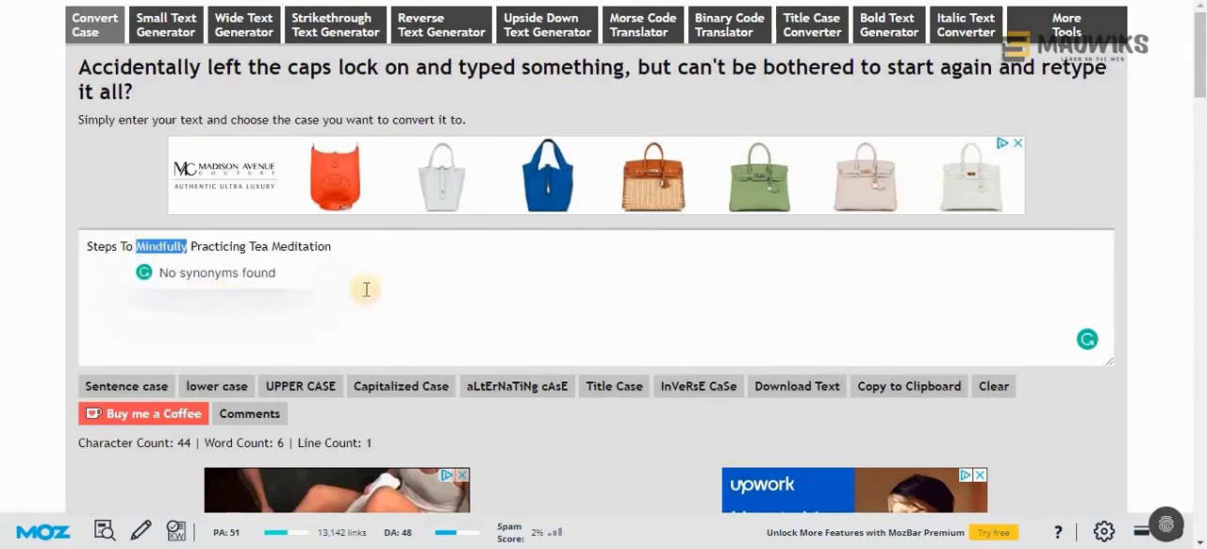
{"action": "key", "text": "alt+Tab"}
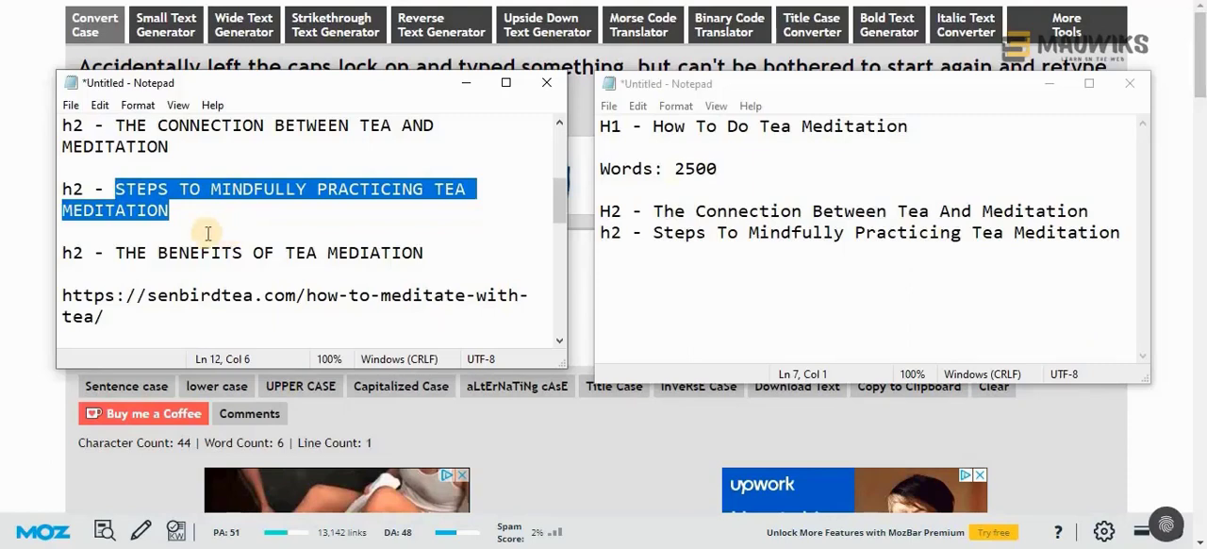
Add a third heading line, "h2 - How To Do Tea Meditation", to the new document, reusing the H1 text
{"action": "left_click_drag", "start_coordinate": [116, 255], "coordinate": [433, 260]}
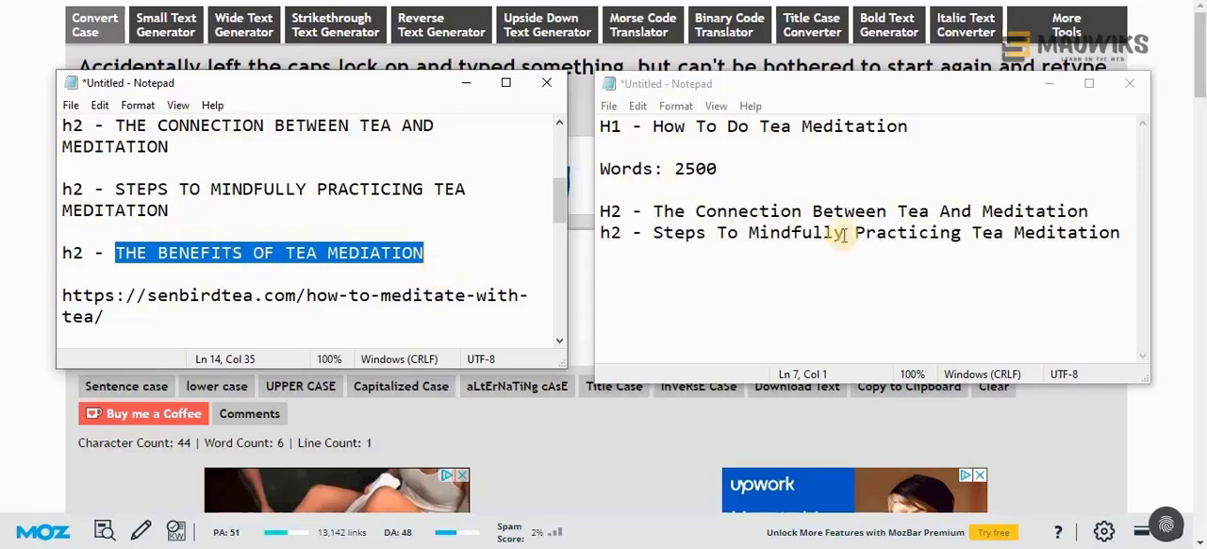
{"action": "left_click_drag", "start_coordinate": [652, 126], "coordinate": [930, 119]}
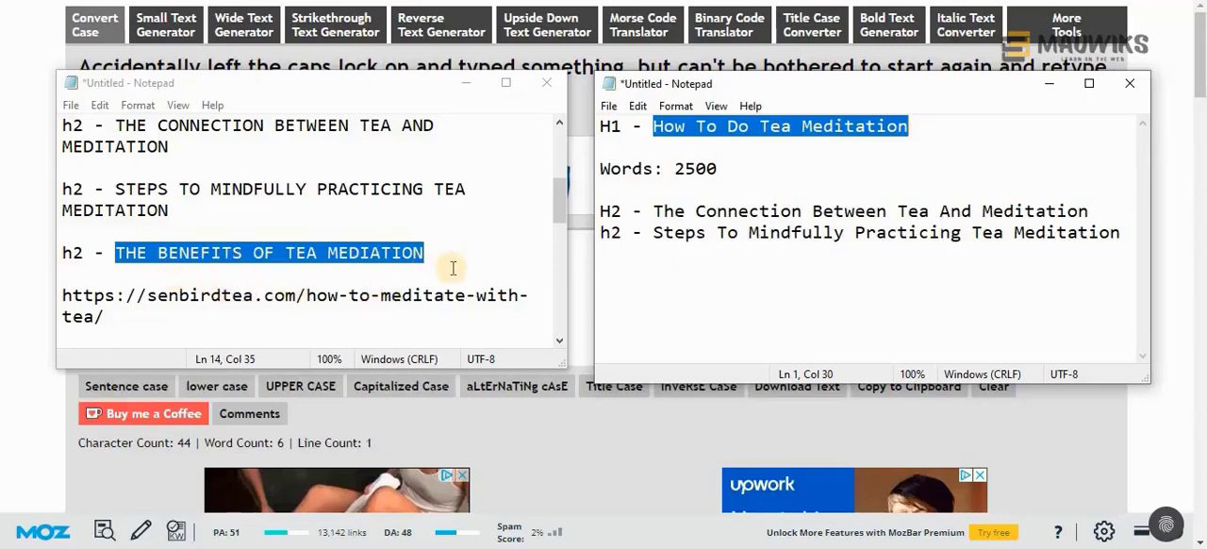
{"action": "left_click", "coordinate": [1125, 232]}
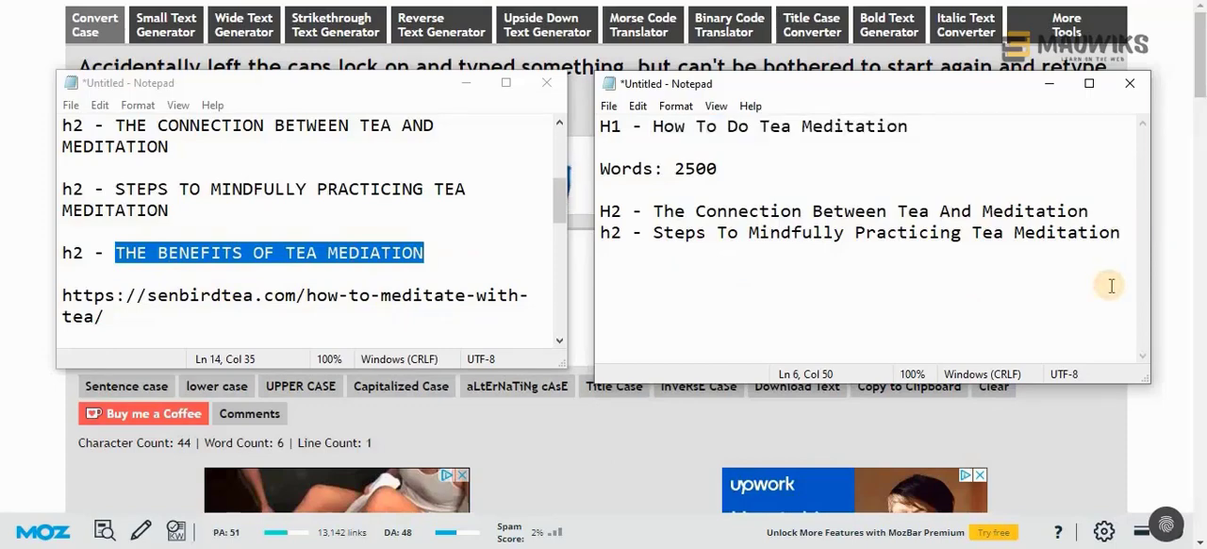
{"action": "type", "text": "h2 -"}
{"action": "key", "text": "ctrl+v"}
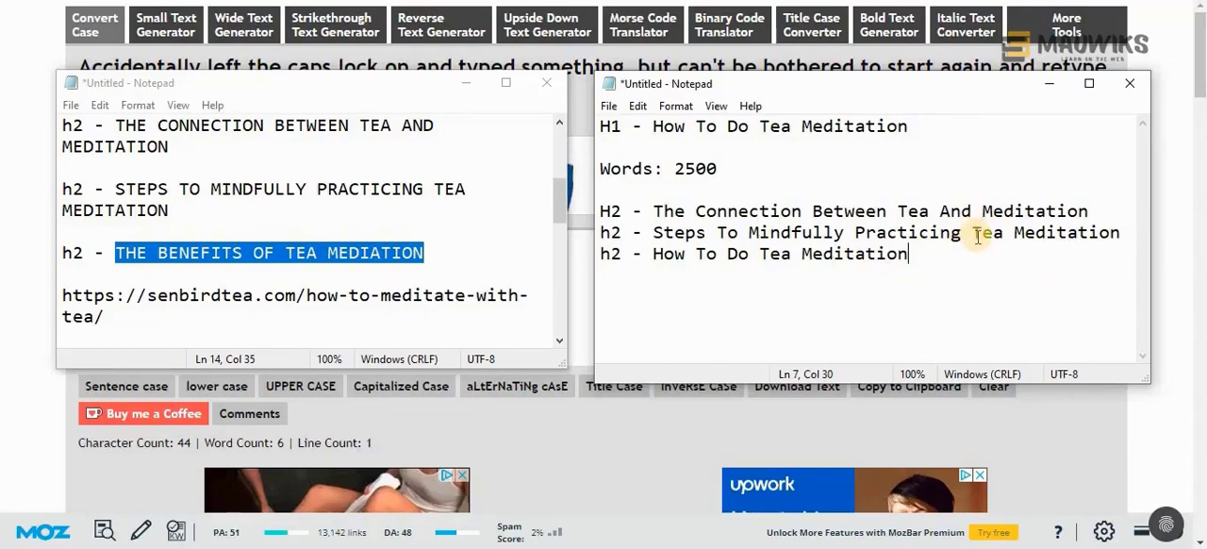
{"action": "scroll", "coordinate": [238, 247], "scroll_direction": "down", "scroll_amount": 2}
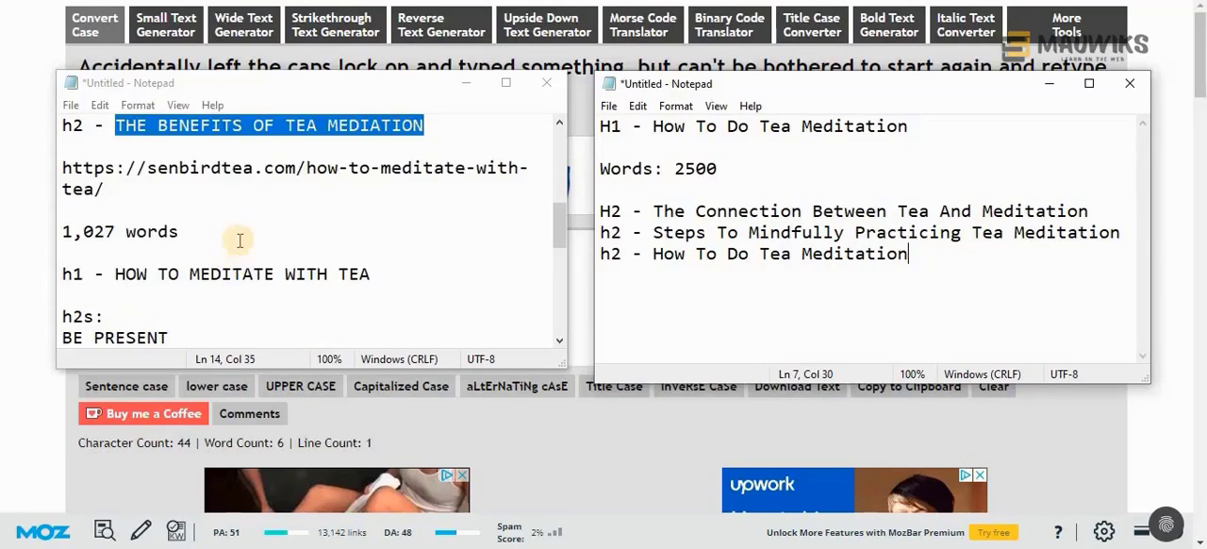
Convert the first competitor's heading "THE BENEFITS OF TEA MEDIATION" to Capitalized Case in the case converter
{"action": "scroll", "coordinate": [227, 202], "scroll_direction": "down", "scroll_amount": 2}
{"action": "scroll", "coordinate": [223, 198], "scroll_direction": "up", "scroll_amount": 1}
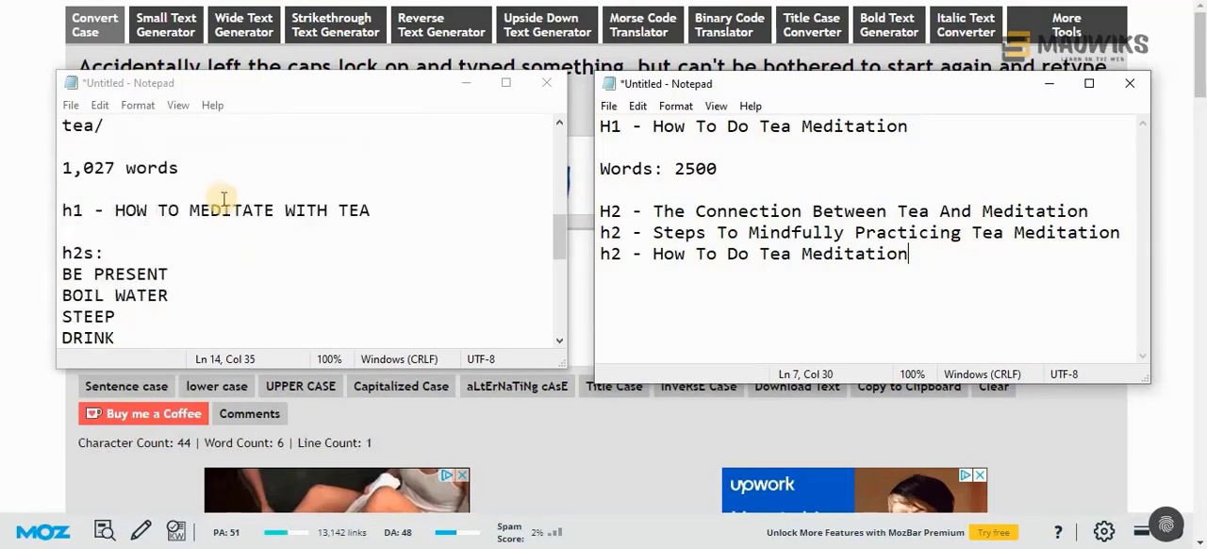
{"action": "left_click_drag", "start_coordinate": [113, 211], "coordinate": [389, 213]}
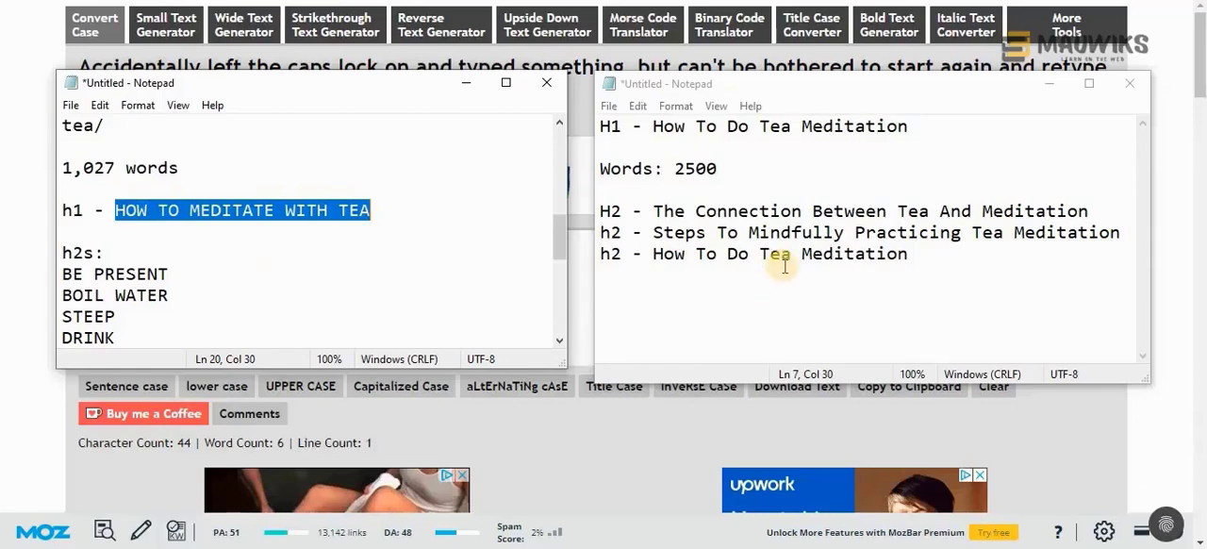
{"action": "scroll", "coordinate": [389, 264], "scroll_direction": "up", "scroll_amount": 3}
{"action": "left_click_drag", "start_coordinate": [115, 253], "coordinate": [444, 259]}
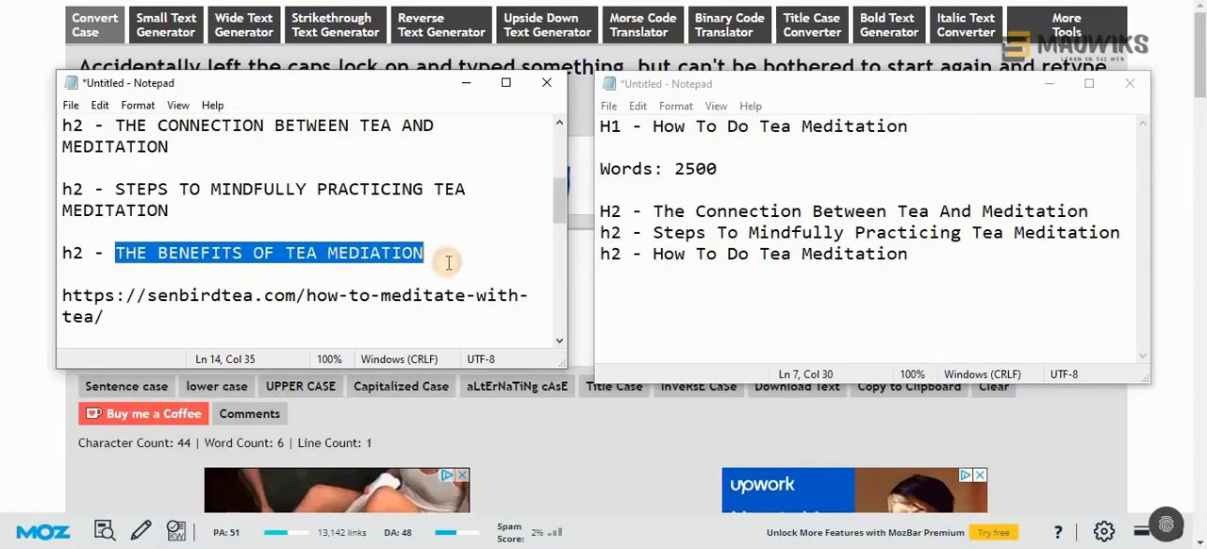
{"action": "key", "text": "ctrl+c"}
{"action": "key", "text": "alt+Tab"}
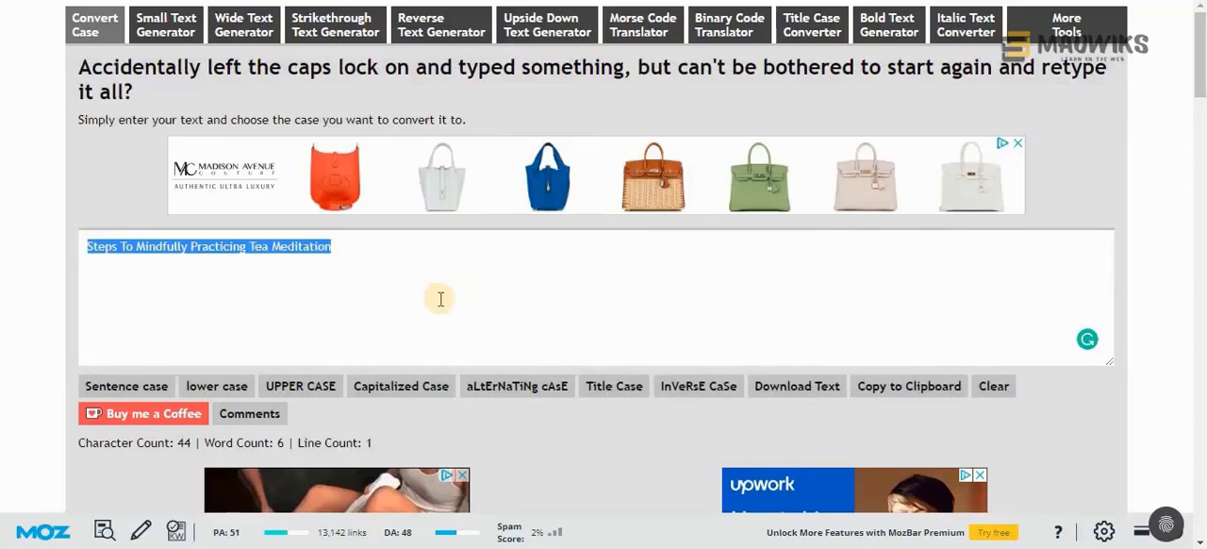
{"action": "key", "text": "ctrl+v"}
{"action": "left_click", "coordinate": [402, 386]}
Replace the third heading's text in the new document with "The Benefits Of Tea Mediation", keeping its "h2 -" prefix
{"action": "left_click", "coordinate": [462, 547]}
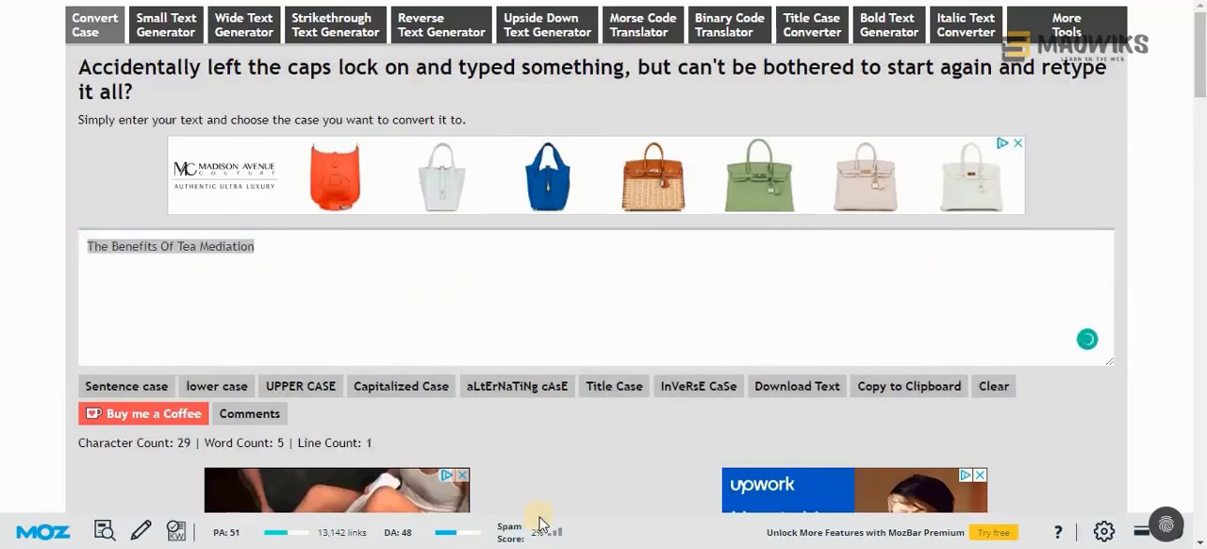
{"action": "left_click", "coordinate": [617, 488]}
{"action": "left_click_drag", "start_coordinate": [909, 252], "coordinate": [653, 259]}
{"action": "key", "text": "ctrl+v"}
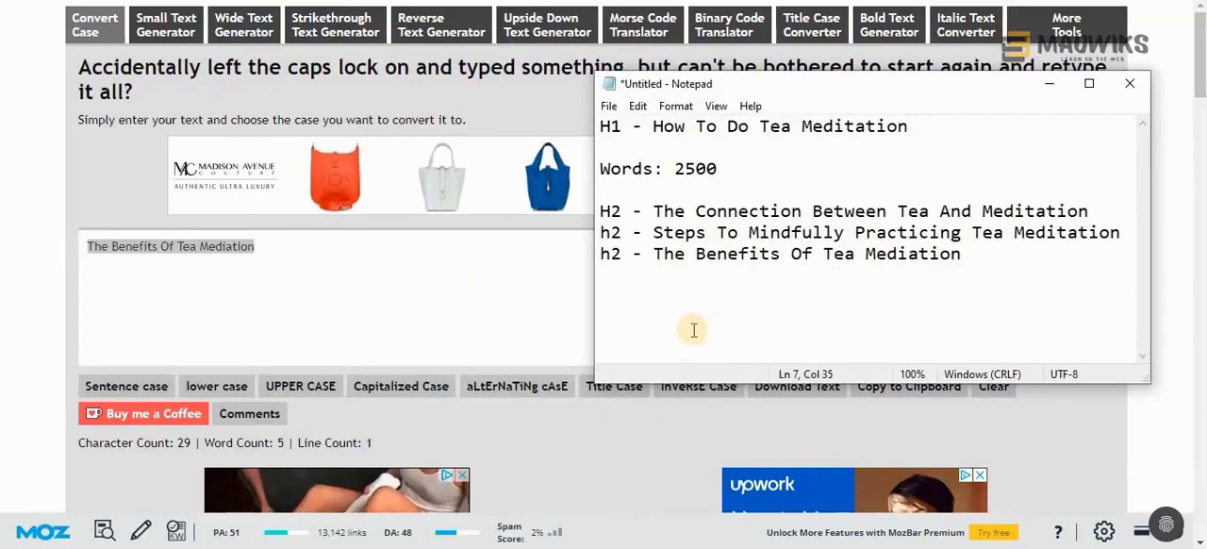
Review the senbirdtea.com entry's h1 and h2s in the competitor notes for headings to reuse in the new outline
{"action": "key", "text": "alt+Tab"}
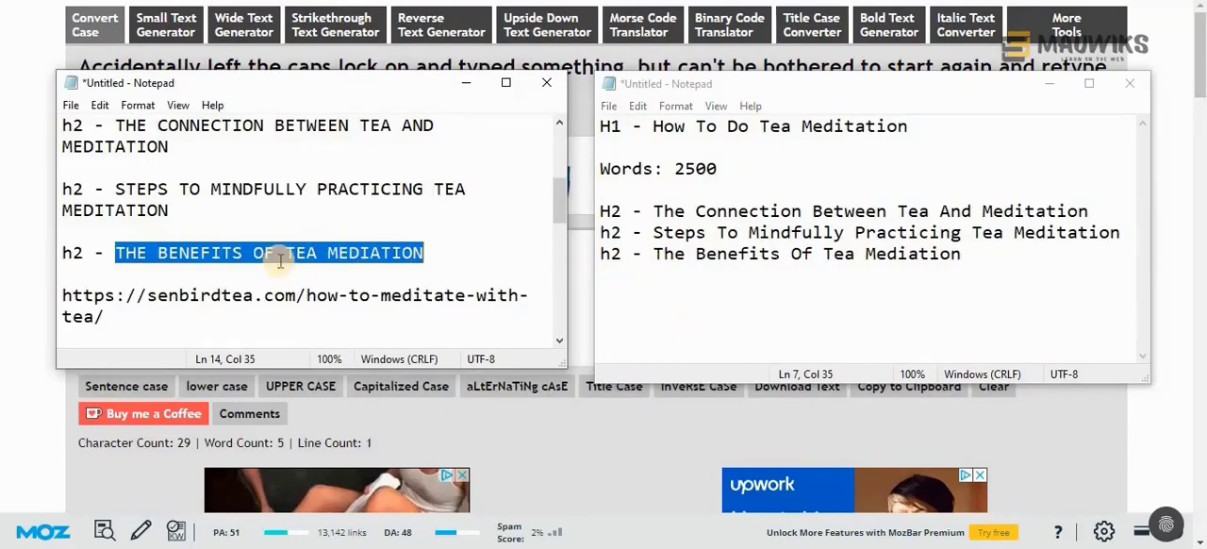
{"action": "scroll", "coordinate": [173, 271], "scroll_direction": "down", "scroll_amount": 2}
{"action": "left_click_drag", "start_coordinate": [115, 274], "coordinate": [380, 290]}
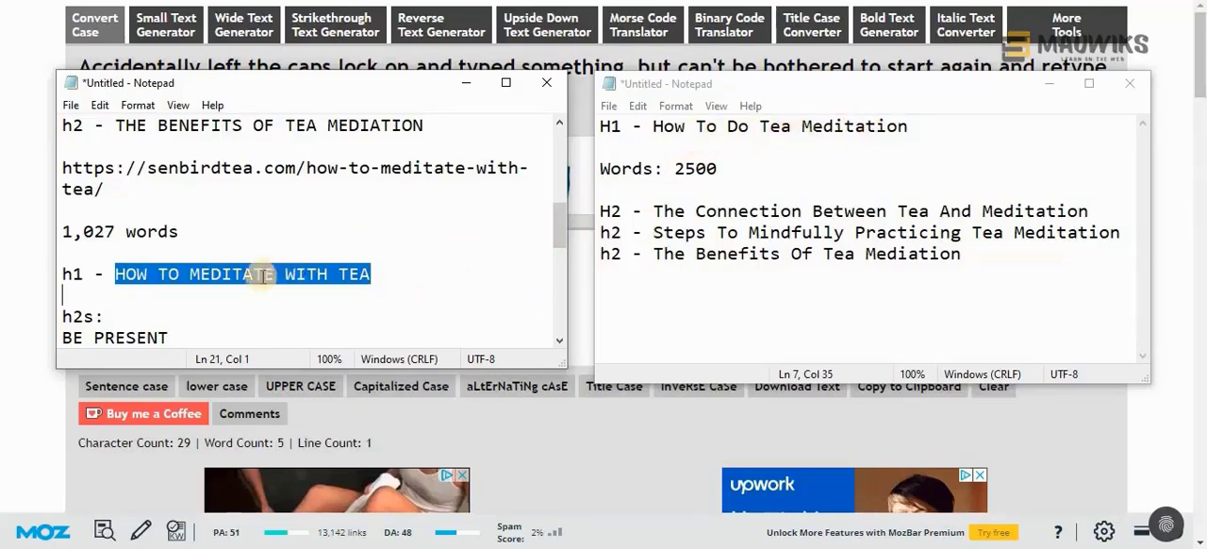
{"action": "scroll", "coordinate": [268, 271], "scroll_direction": "down", "scroll_amount": 1}
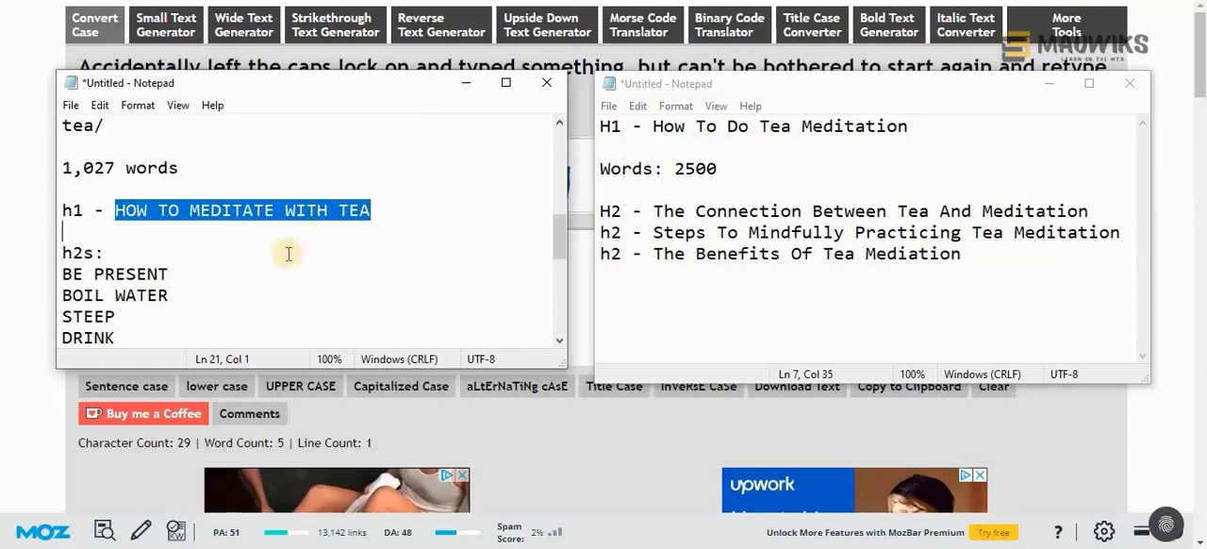
{"action": "scroll", "coordinate": [283, 251], "scroll_direction": "down", "scroll_amount": 2}
{"action": "scroll", "coordinate": [288, 257], "scroll_direction": "up", "scroll_amount": 2}
{"action": "scroll", "coordinate": [289, 257], "scroll_direction": "down", "scroll_amount": 2}
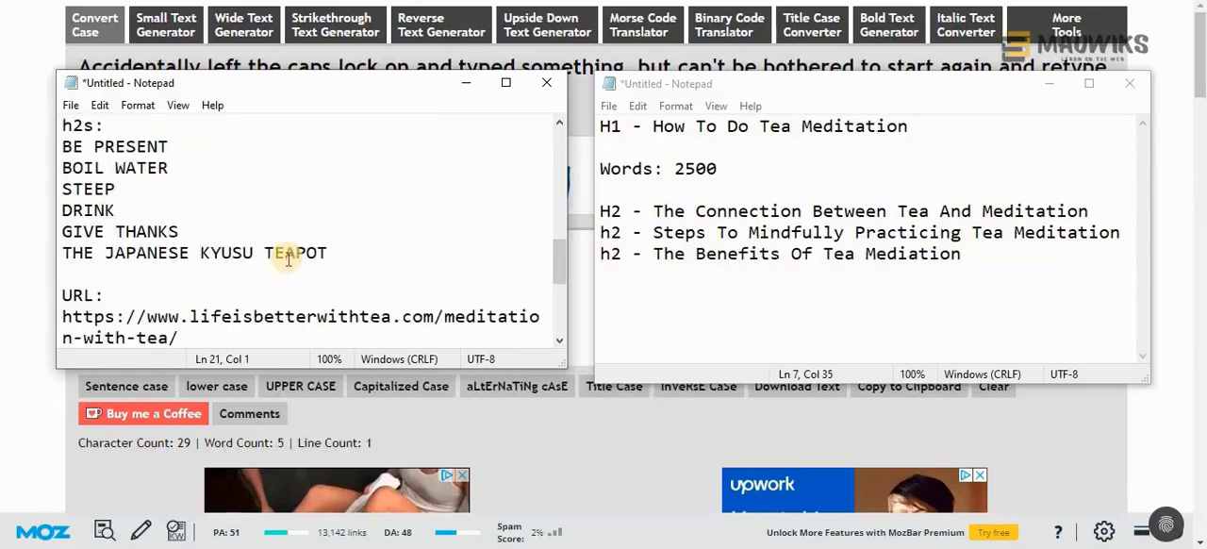
{"action": "scroll", "coordinate": [280, 261], "scroll_direction": "up", "scroll_amount": 1}
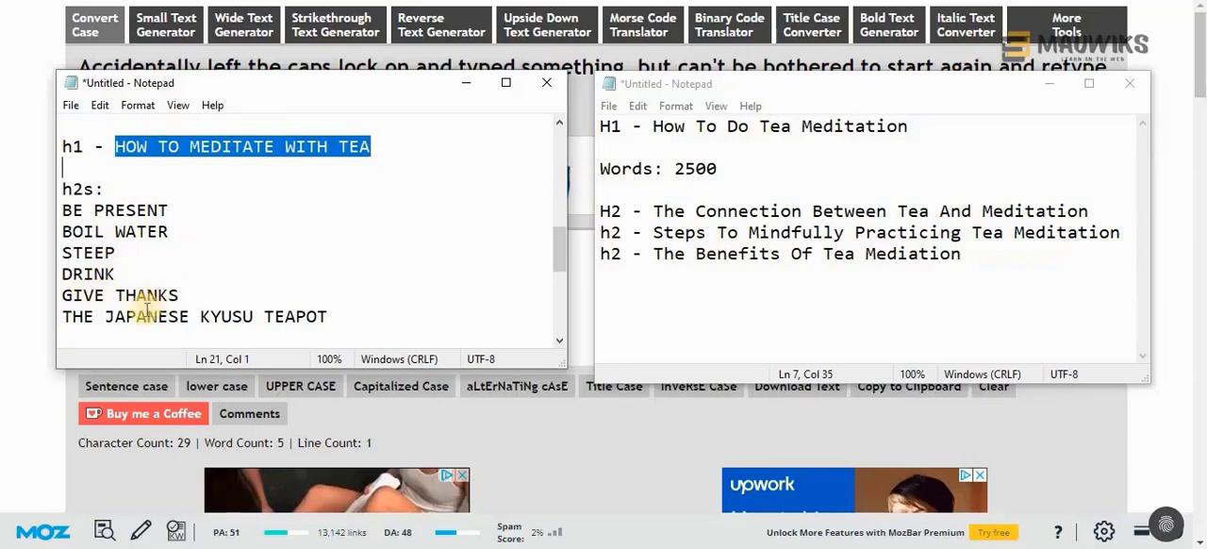
{"action": "scroll", "coordinate": [253, 315], "scroll_direction": "down", "scroll_amount": 1}
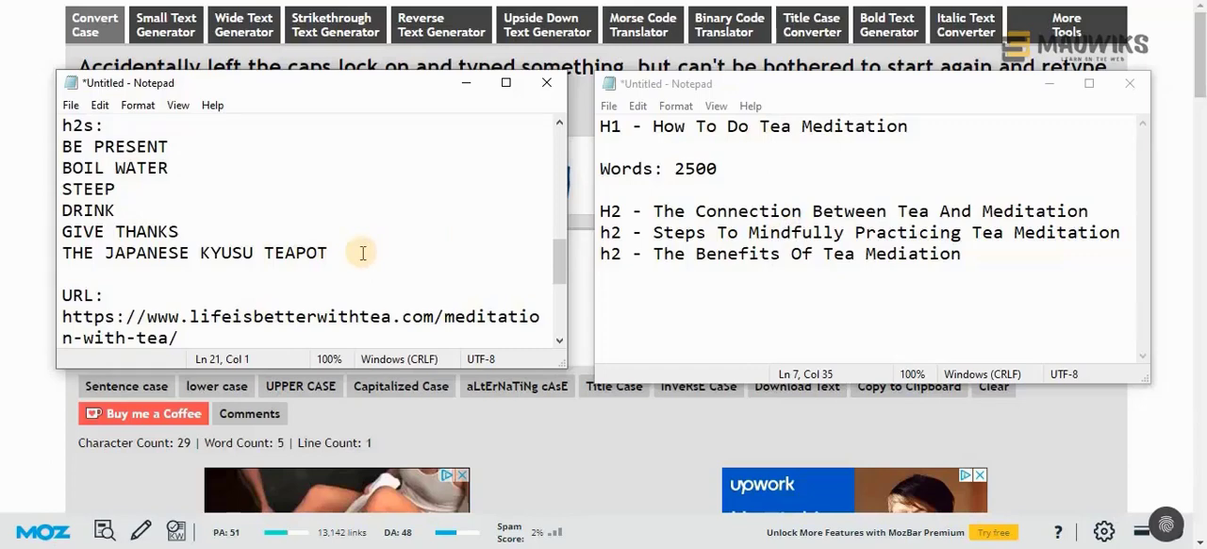
{"action": "scroll", "coordinate": [300, 265], "scroll_direction": "up", "scroll_amount": 1}
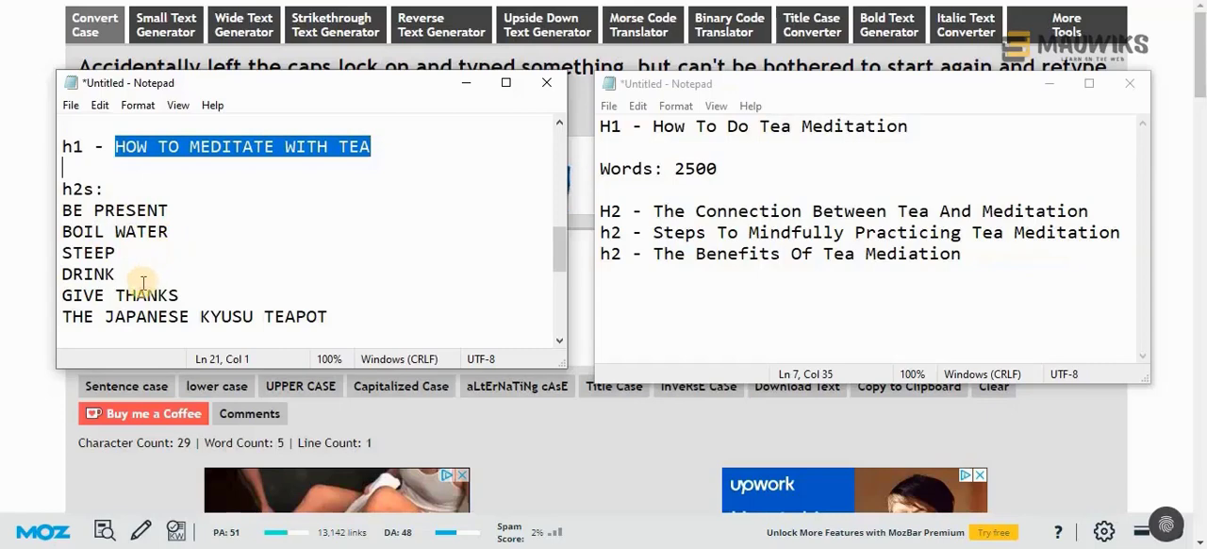
Add "h3s:" below "Steps To Mindfully Practicing Tea Meditation" and list the six senbirdtea.com h2s, BE PRESENT through THE JAPANESE KYUSU TEAPOT, under it
{"action": "scroll", "coordinate": [144, 283], "scroll_direction": "down", "scroll_amount": 1}
{"action": "left_click_drag", "start_coordinate": [347, 253], "coordinate": [61, 150]}
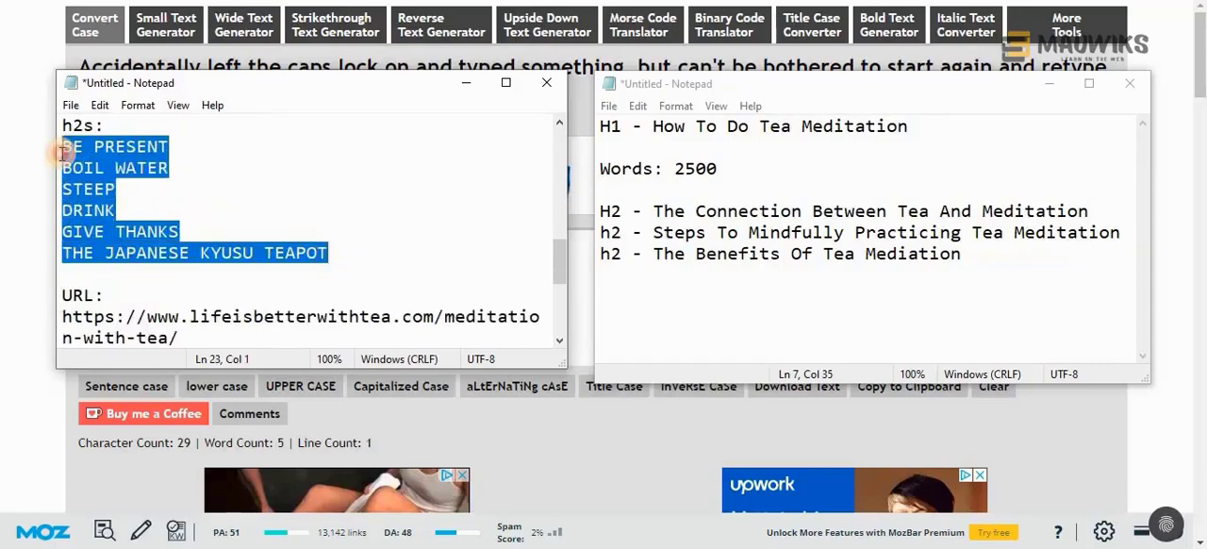
{"action": "left_click", "coordinate": [1122, 233]}
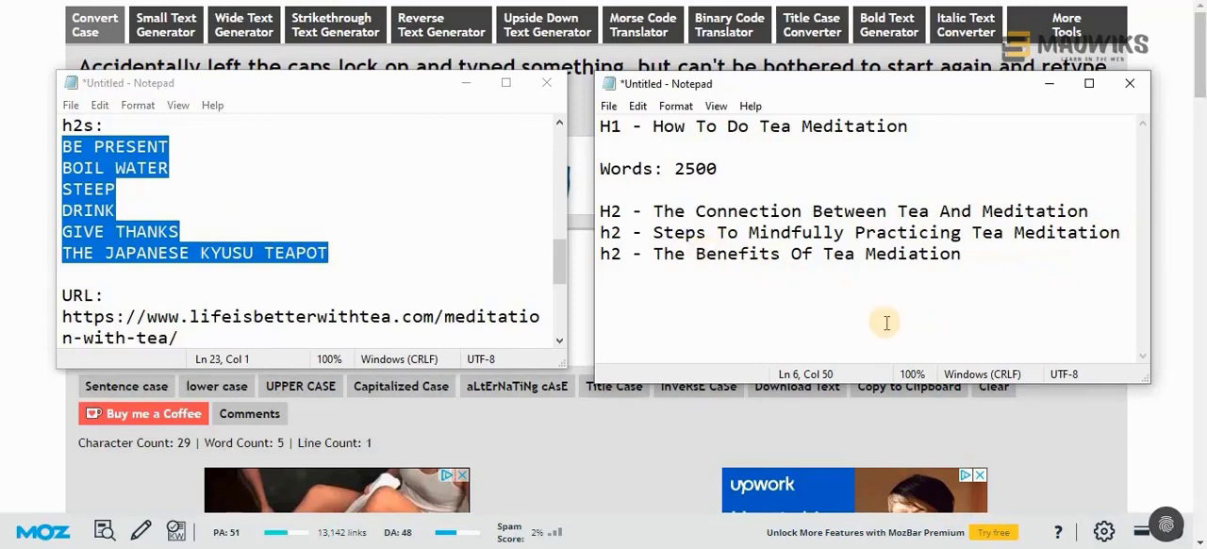
{"action": "key", "text": "Return"}
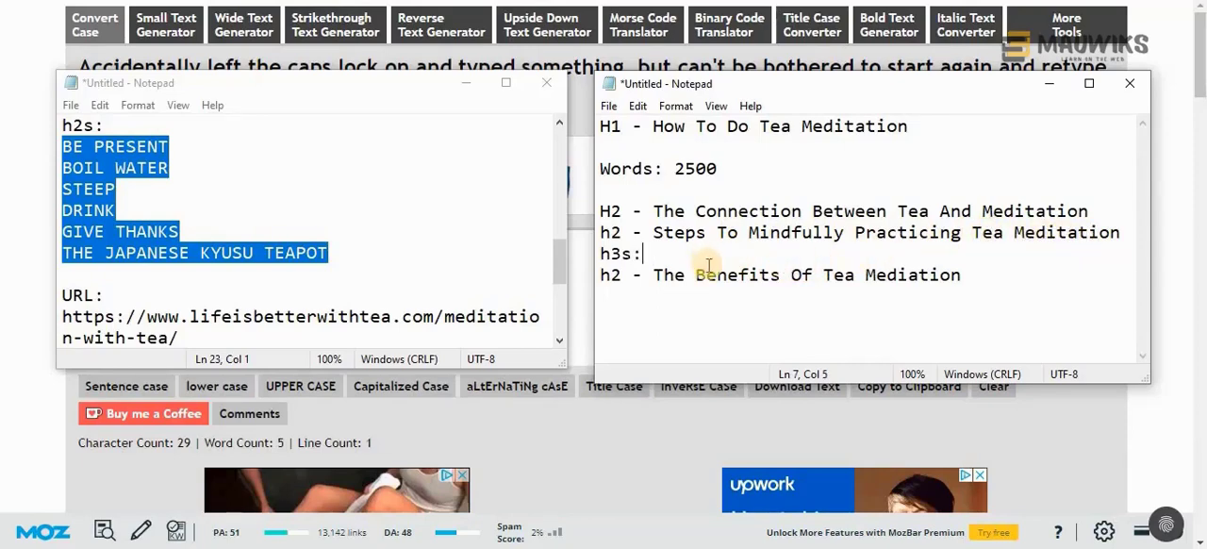
{"action": "key", "text": "Return"}
{"action": "key", "text": "ctrl+v"}
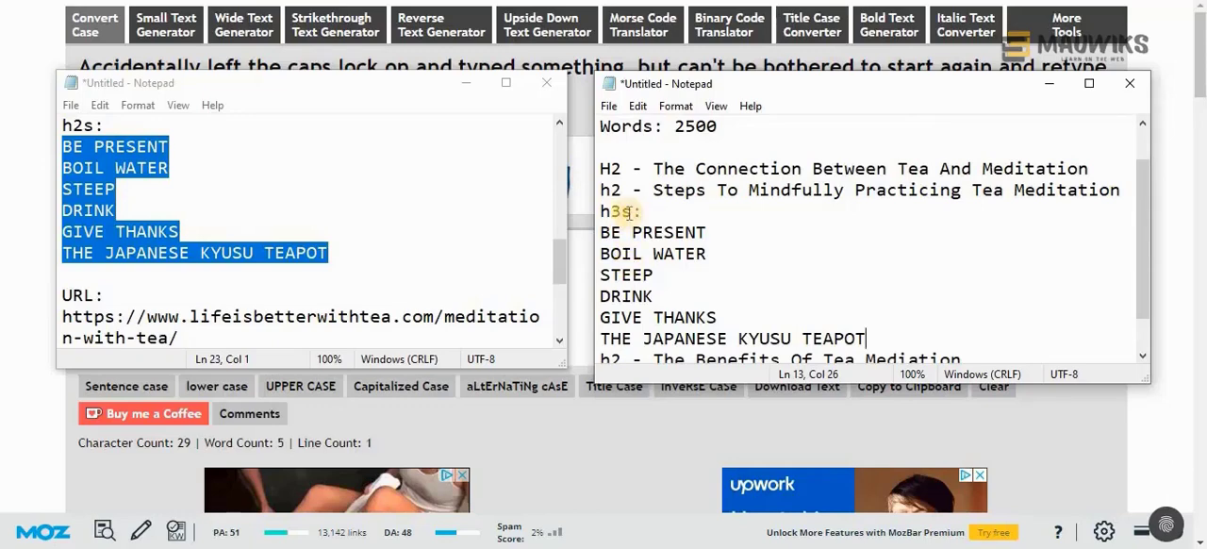
Review the lifeisbetterwithtea.com headers in the competitor notes against the headings already in the new outline
{"action": "scroll", "coordinate": [649, 275], "scroll_direction": "down", "scroll_amount": 1}
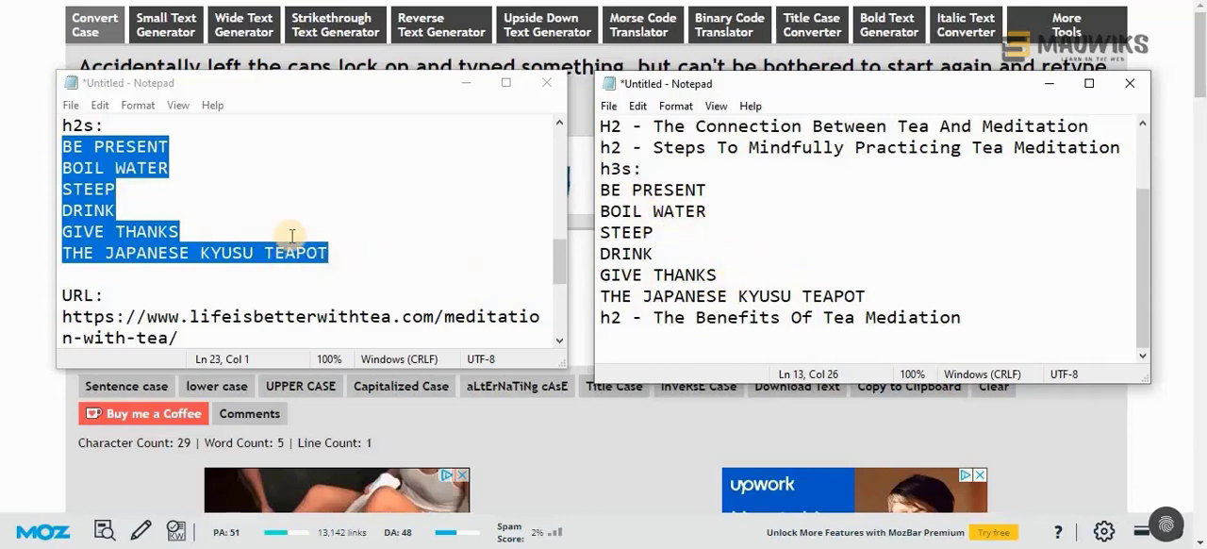
{"action": "scroll", "coordinate": [293, 236], "scroll_direction": "down", "scroll_amount": 1}
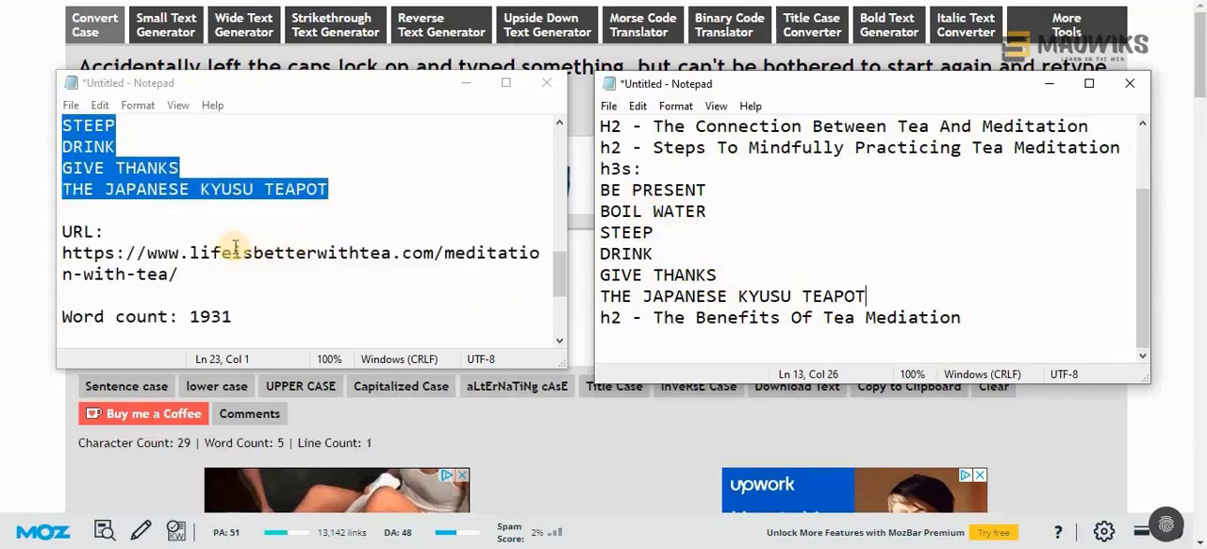
{"action": "scroll", "coordinate": [229, 252], "scroll_direction": "down", "scroll_amount": 1}
{"action": "scroll", "coordinate": [226, 255], "scroll_direction": "down", "scroll_amount": 1}
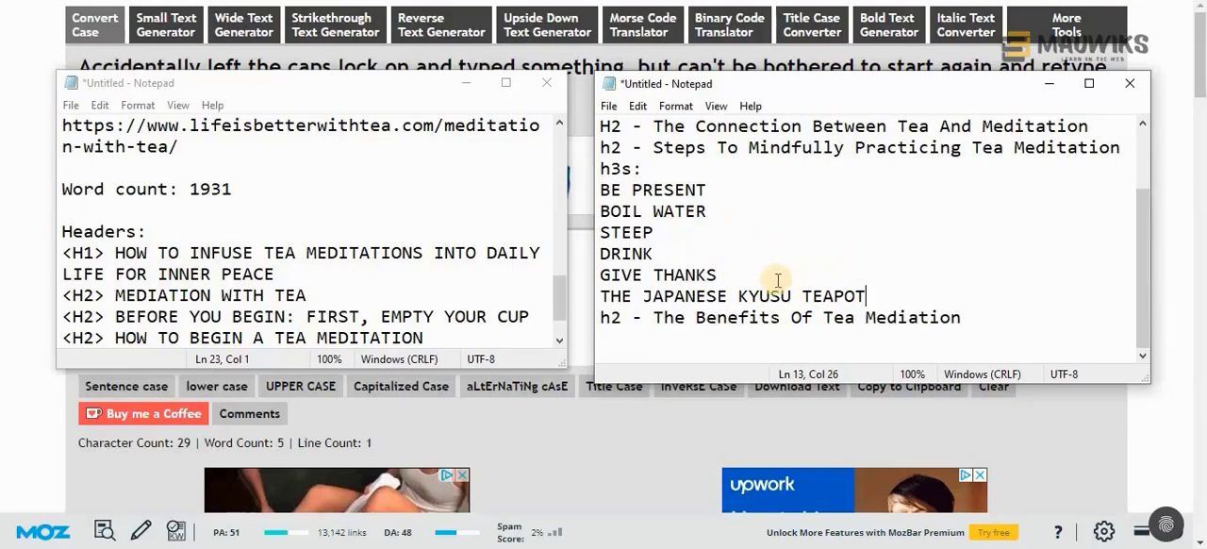
{"action": "scroll", "coordinate": [778, 280], "scroll_direction": "up", "scroll_amount": 2}
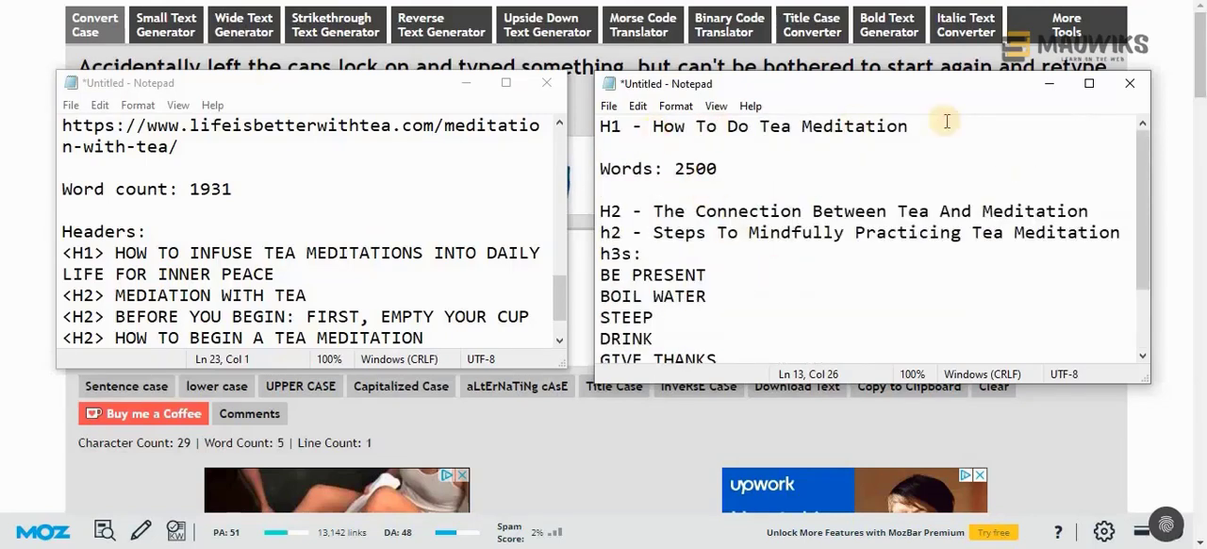
{"action": "scroll", "coordinate": [775, 269], "scroll_direction": "down", "scroll_amount": 1}
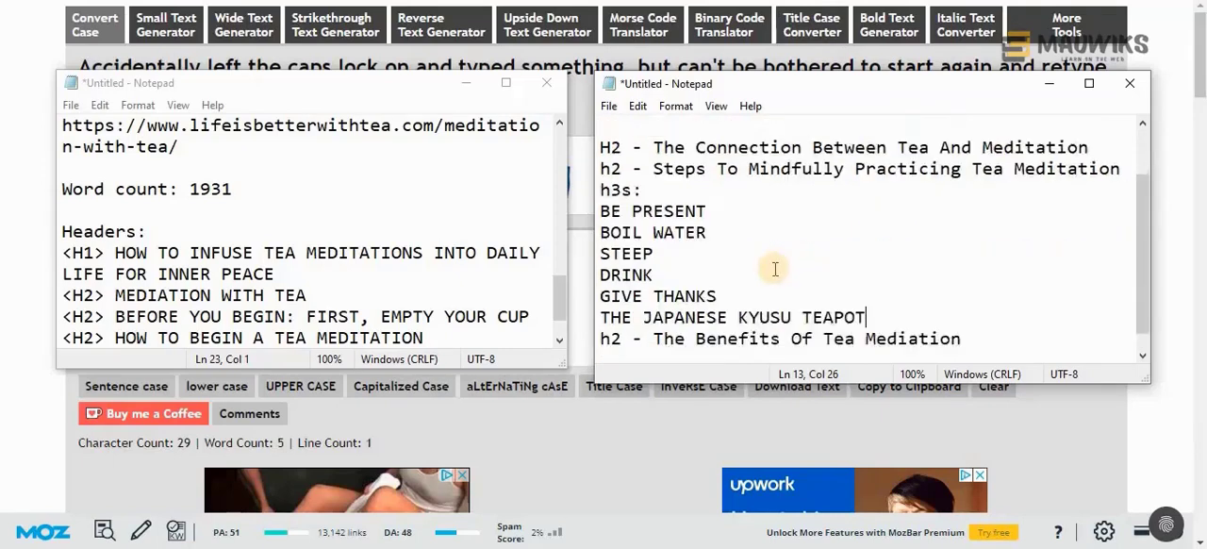
{"action": "scroll", "coordinate": [774, 269], "scroll_direction": "down", "scroll_amount": 1}
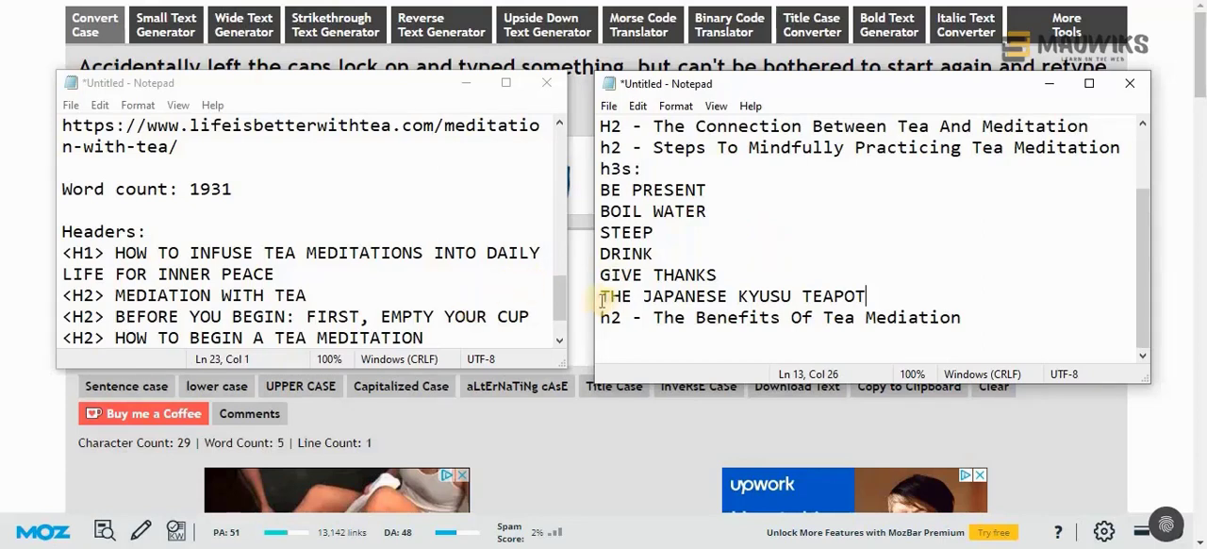
{"action": "scroll", "coordinate": [385, 259], "scroll_direction": "down", "scroll_amount": 1}
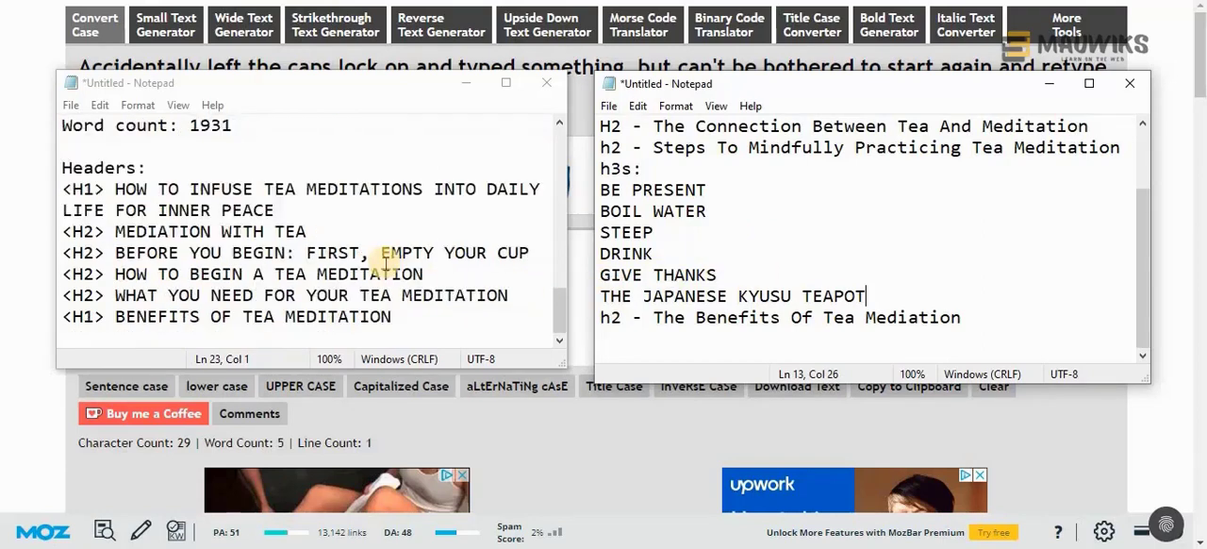
{"action": "scroll", "coordinate": [380, 267], "scroll_direction": "up", "scroll_amount": 2}
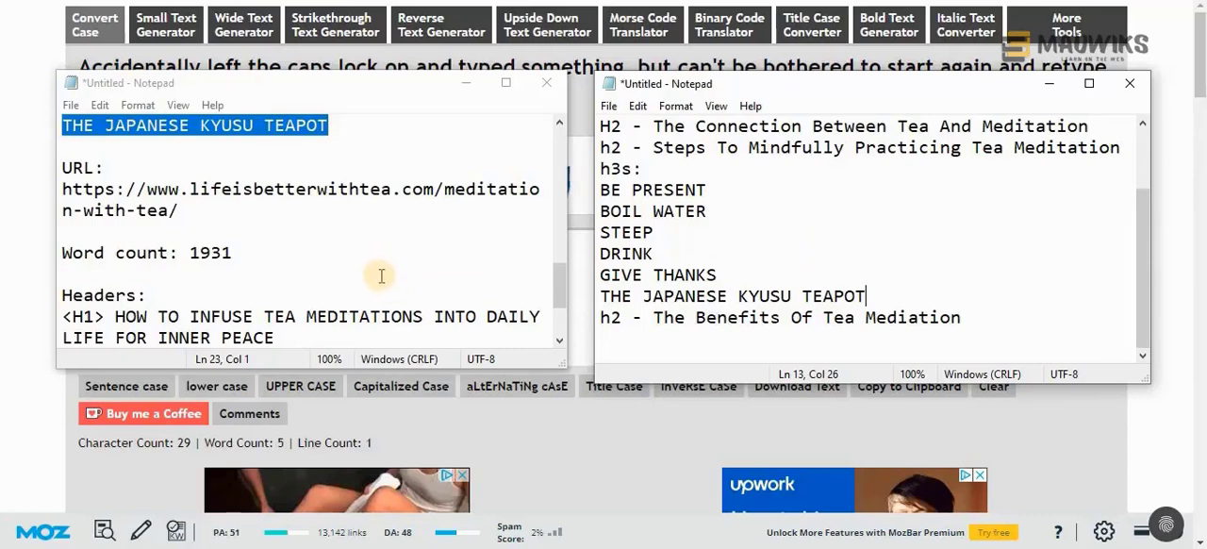
{"action": "scroll", "coordinate": [353, 272], "scroll_direction": "down", "scroll_amount": 2}
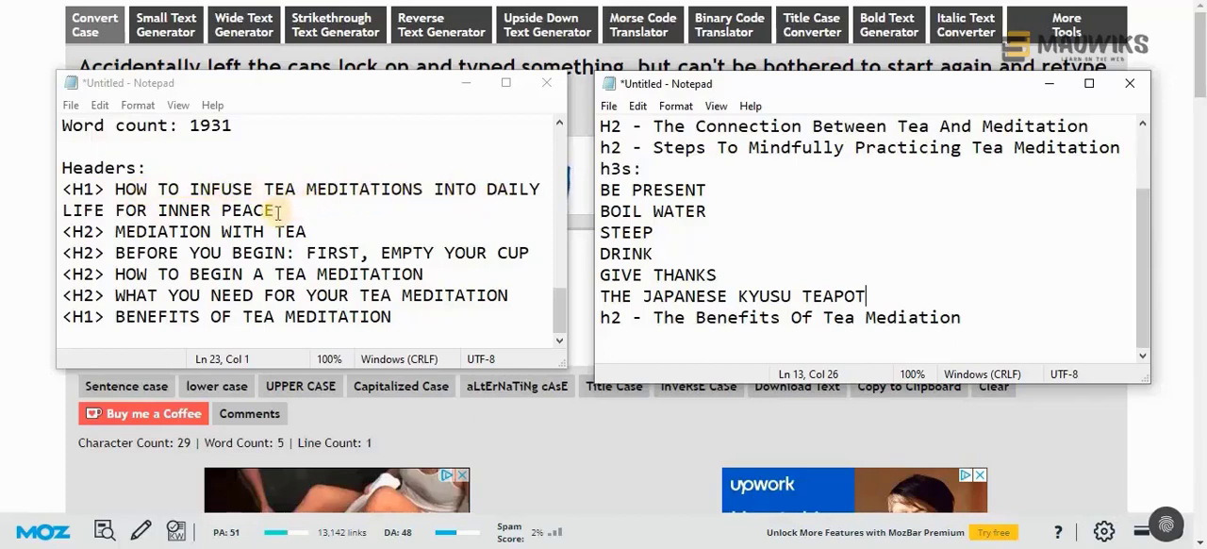
Add the line "h2 - HOW TO INFUSE TEA MEDITATIONS INTO DAILY LIFE FOR INNER PEACE" at the end of the new outline
{"action": "left_click_drag", "start_coordinate": [278, 213], "coordinate": [113, 190]}
{"action": "key", "text": "ctrl+c"}
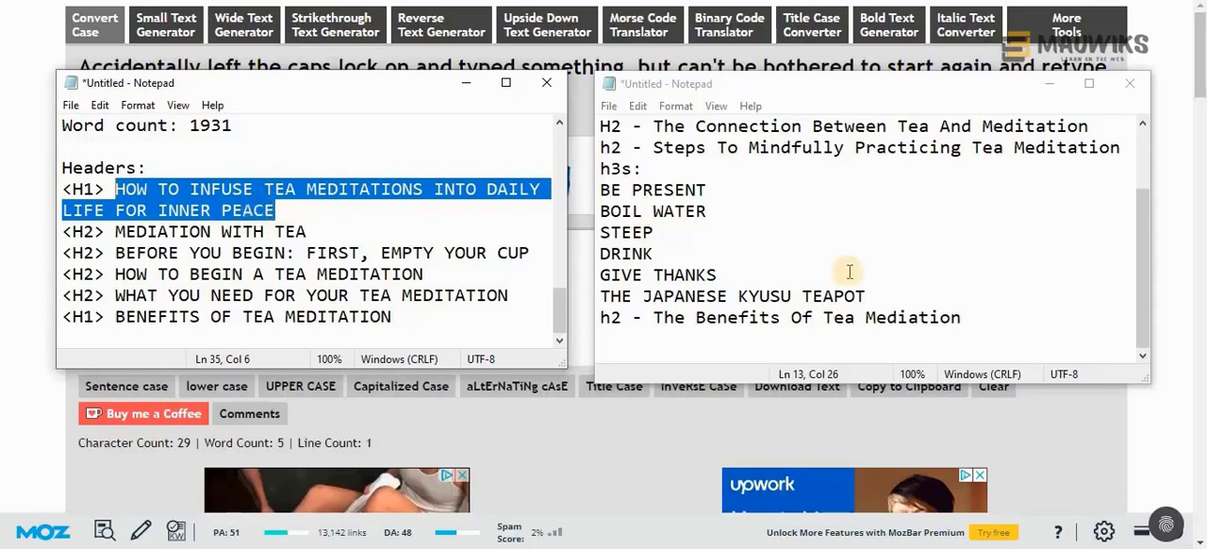
{"action": "left_click", "coordinate": [1006, 325]}
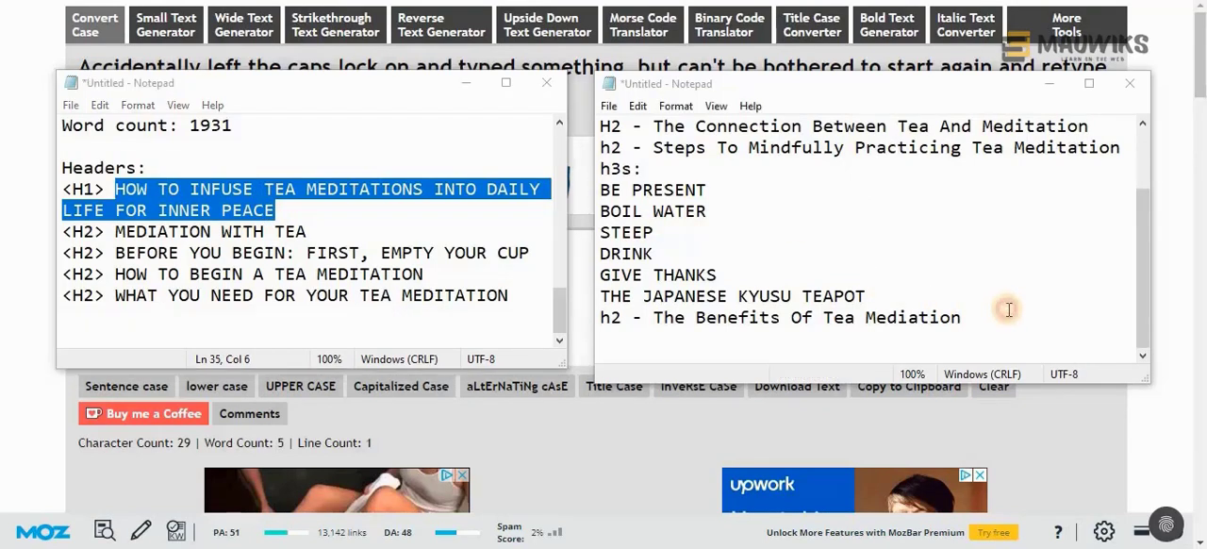
{"action": "type", "text": "h2 "}
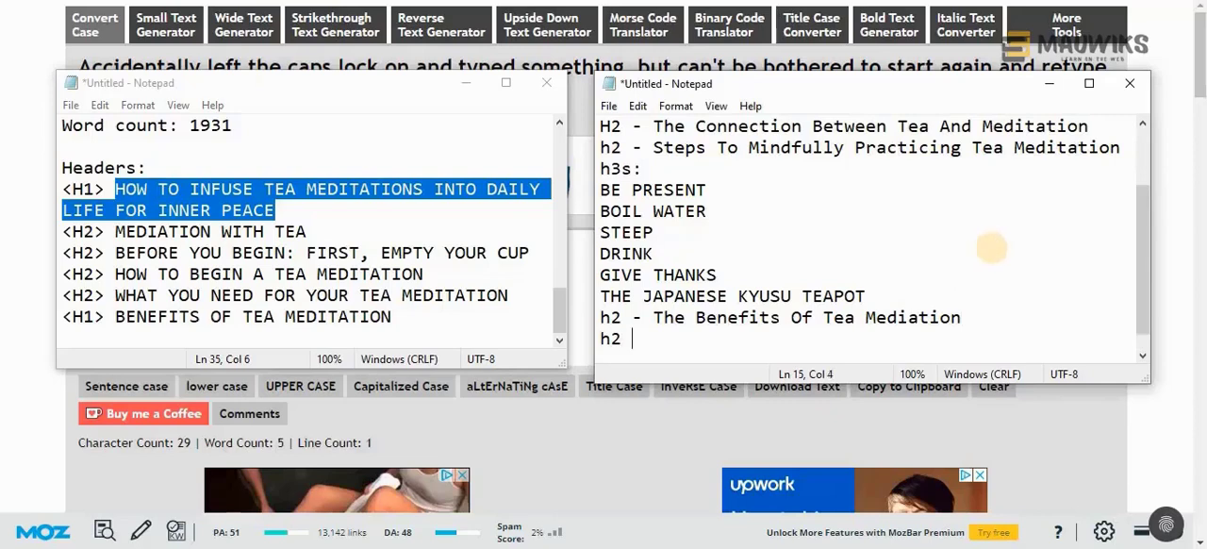
{"action": "type", "text": "-"}
{"action": "key", "text": "ctrl+v"}
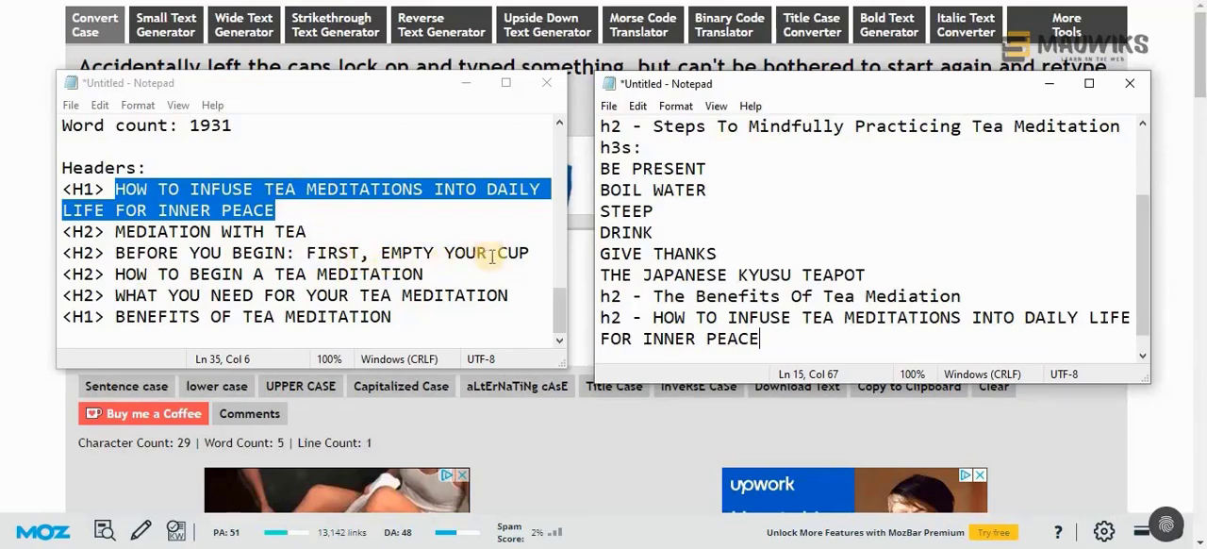
Compare the remaining lifeisbetterwithtea.com headers with the new outline's h2s on practice steps and benefits to spot overlapping topics
{"action": "left_click_drag", "start_coordinate": [750, 125], "coordinate": [981, 127]}
{"action": "scroll", "coordinate": [924, 228], "scroll_direction": "up", "scroll_amount": 2}
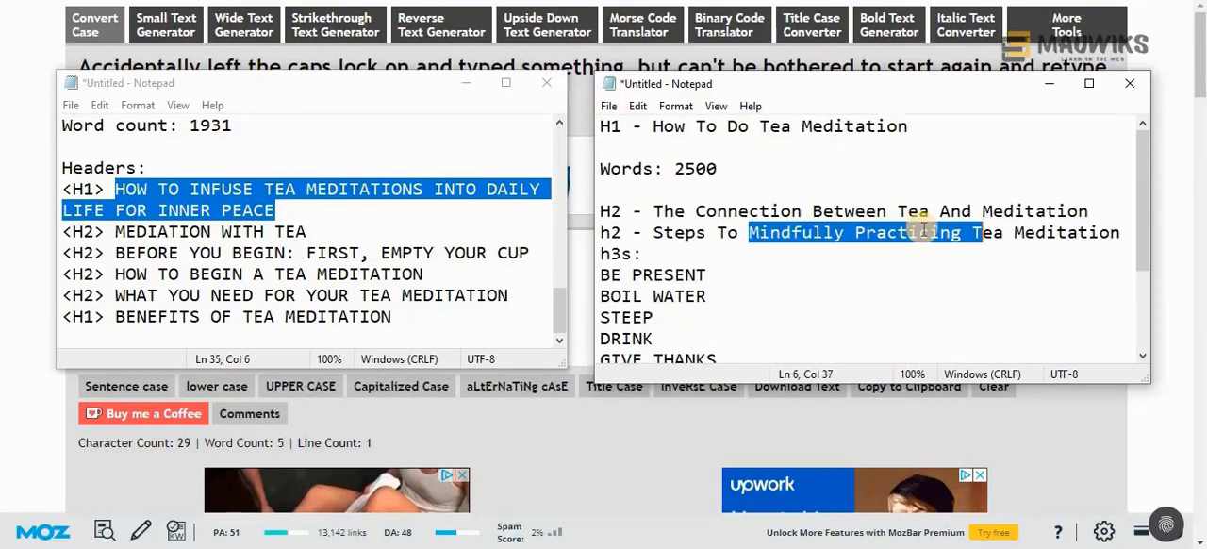
{"action": "left_click", "coordinate": [759, 247]}
{"action": "left_click_drag", "start_coordinate": [751, 238], "coordinate": [973, 237]}
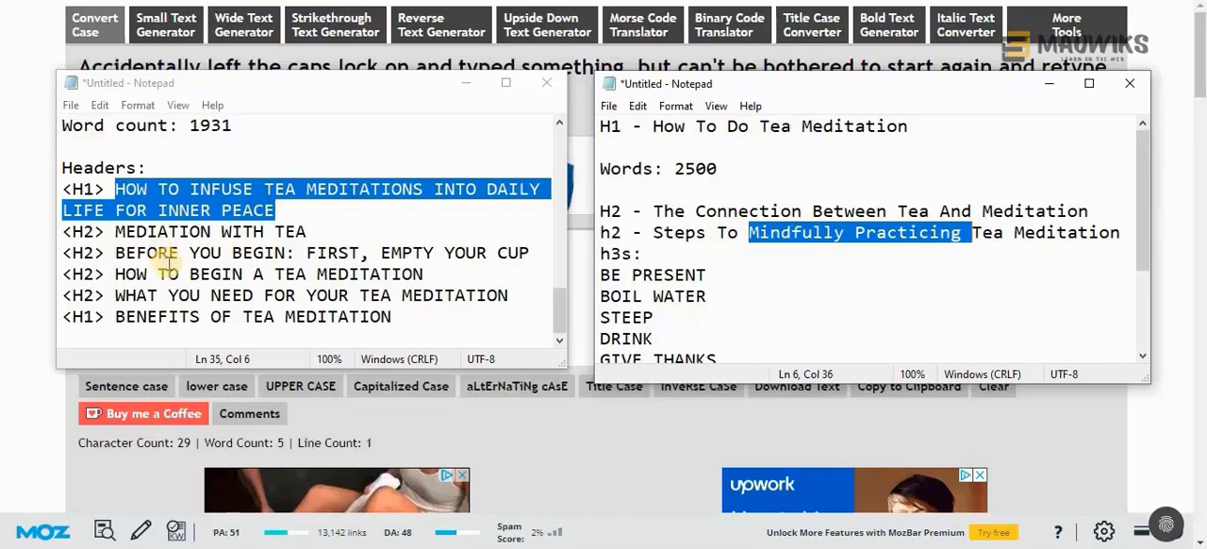
{"action": "left_click", "coordinate": [243, 274]}
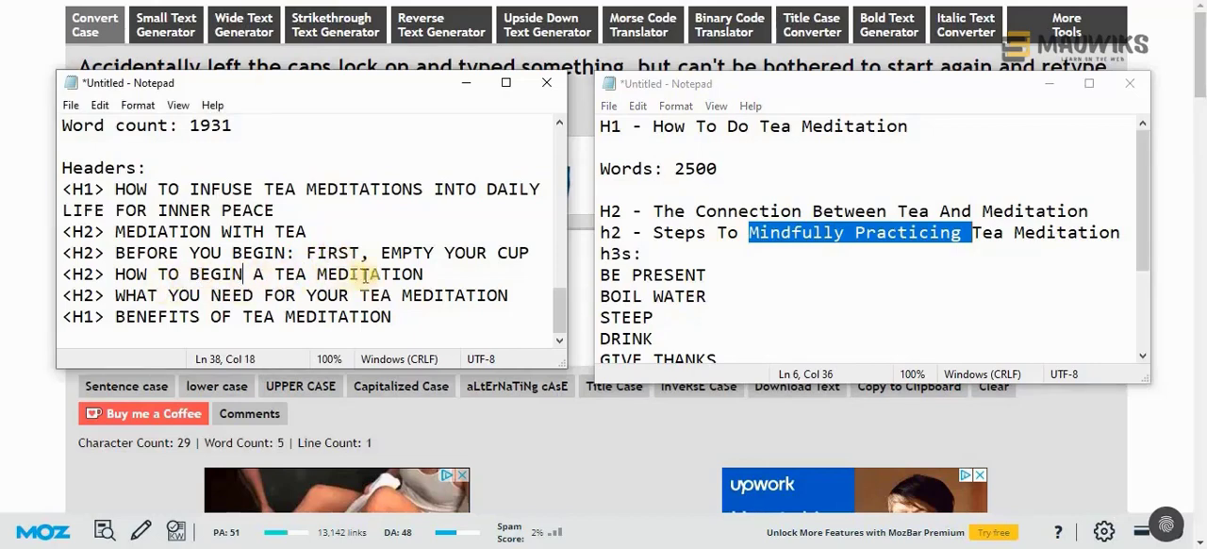
{"action": "scroll", "coordinate": [736, 267], "scroll_direction": "down", "scroll_amount": 2}
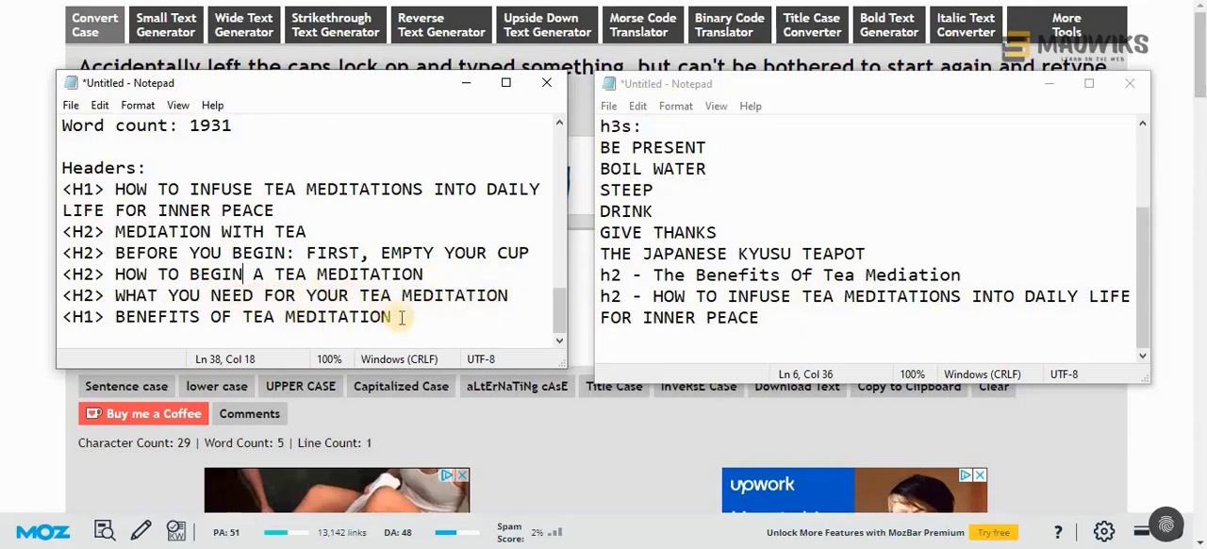
{"action": "left_click_drag", "start_coordinate": [976, 275], "coordinate": [653, 275]}
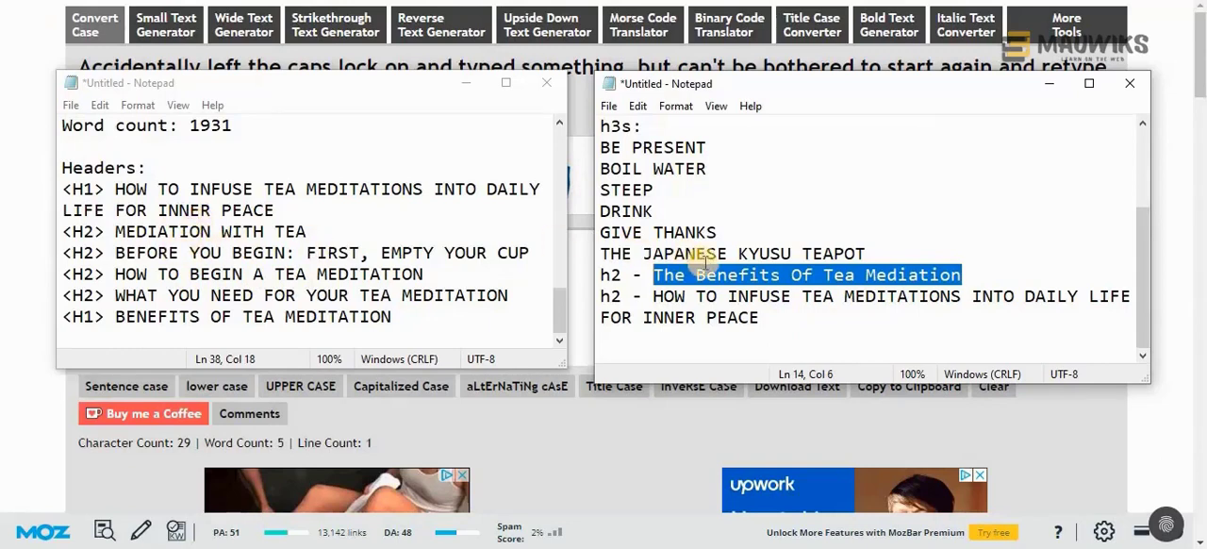
{"action": "scroll", "coordinate": [705, 264], "scroll_direction": "up", "scroll_amount": 2}
{"action": "scroll", "coordinate": [708, 272], "scroll_direction": "down", "scroll_amount": 1}
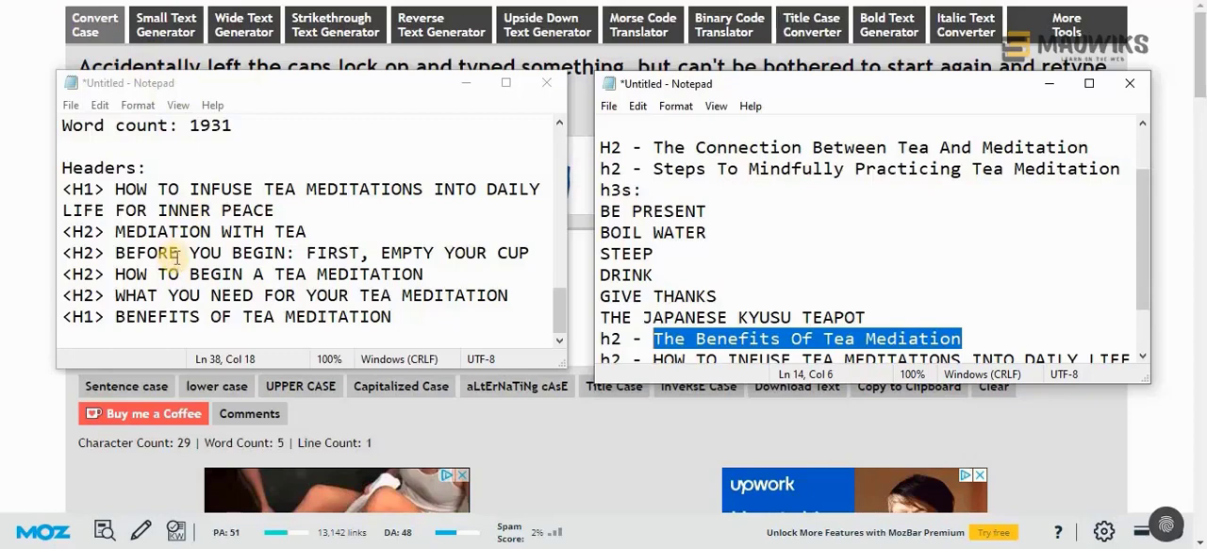
{"action": "scroll", "coordinate": [719, 260], "scroll_direction": "down", "scroll_amount": 1}
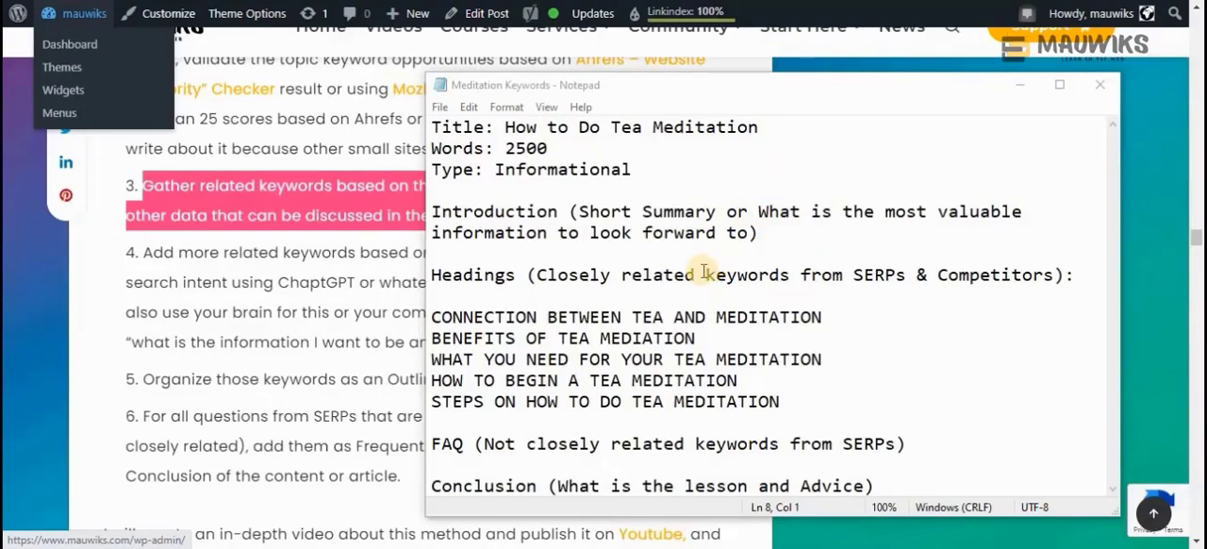
Review the title, target word count and content type at the start of the Meditation Keywords outline in Notepad
{"action": "left_click_drag", "start_coordinate": [710, 73], "coordinate": [710, 53]}
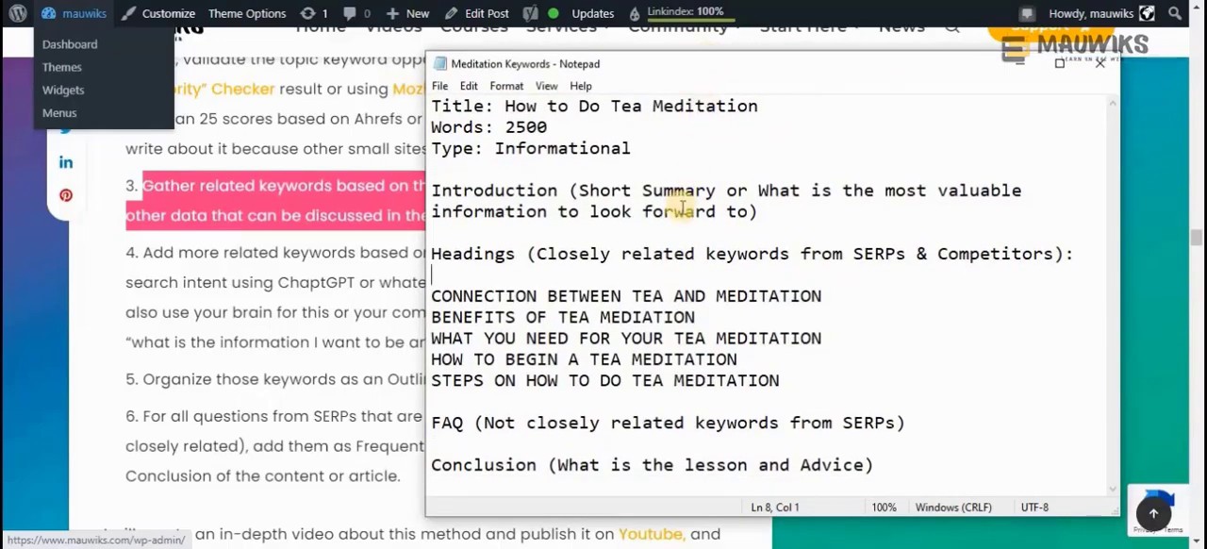
{"action": "left_click_drag", "start_coordinate": [431, 106], "coordinate": [506, 106]}
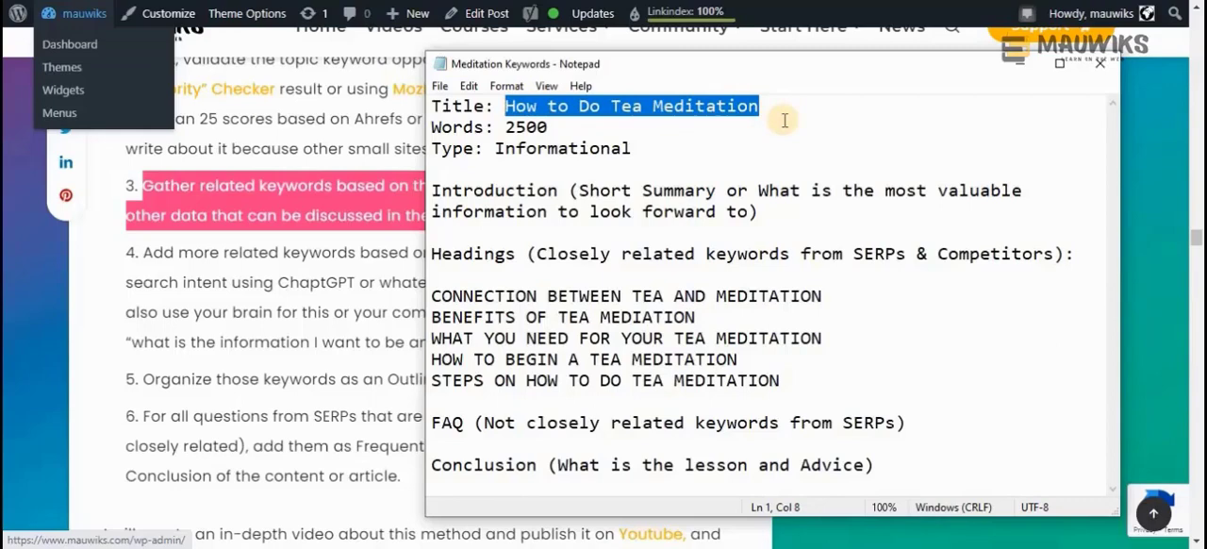
{"action": "left_click_drag", "start_coordinate": [771, 105], "coordinate": [505, 105]}
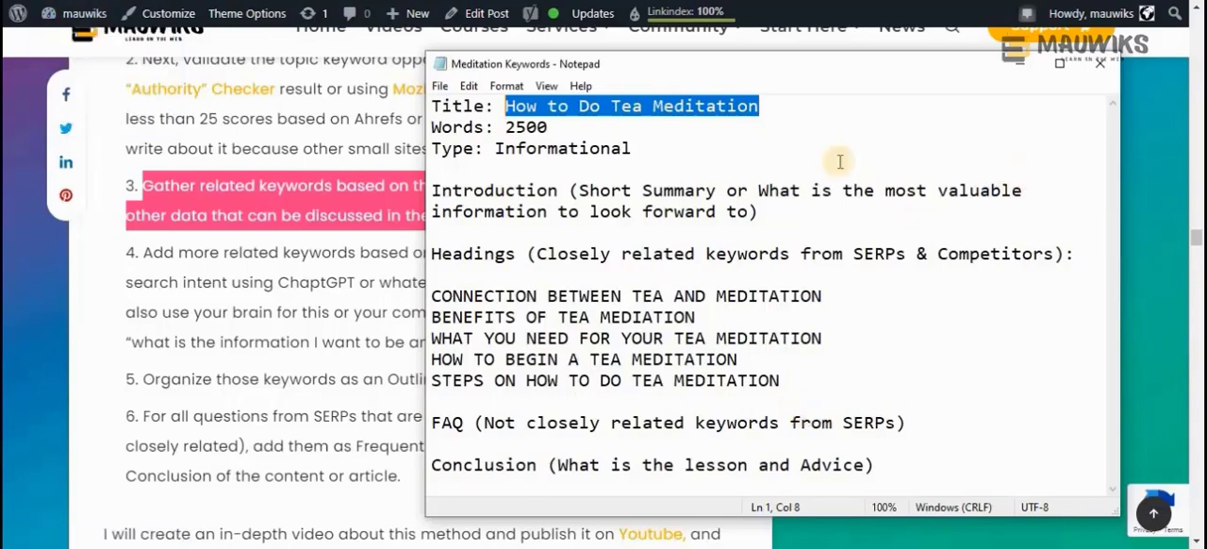
{"action": "left_click", "coordinate": [778, 108]}
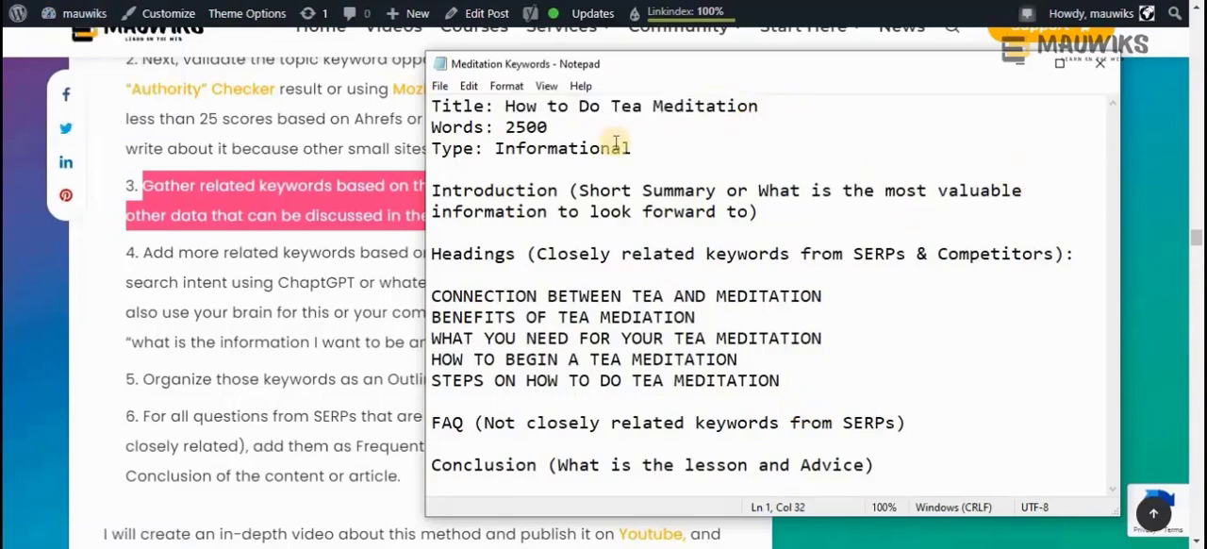
{"action": "left_click", "coordinate": [555, 129]}
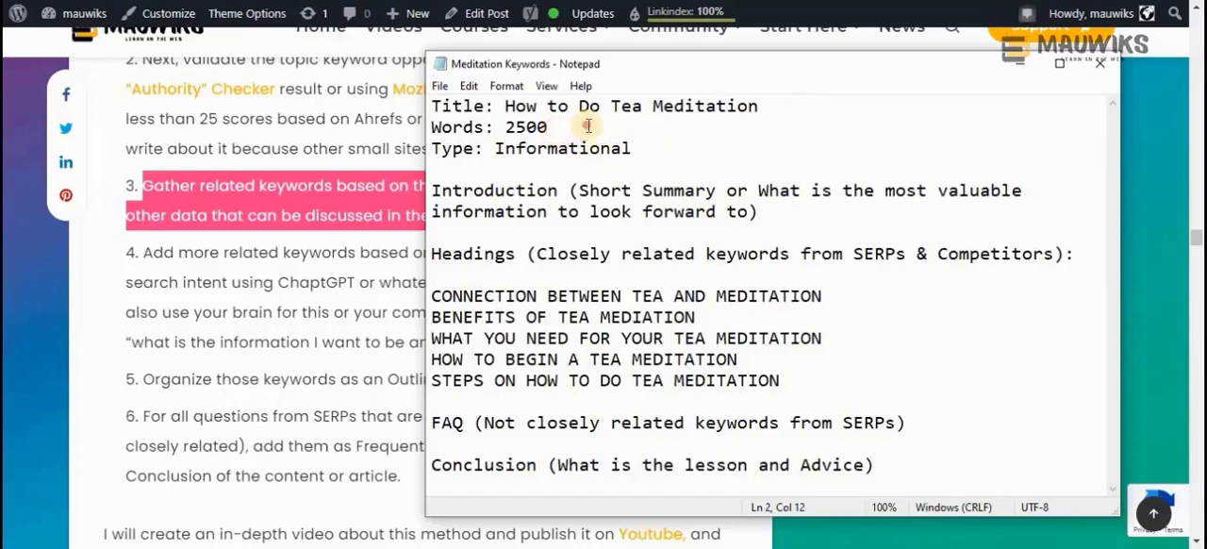
{"action": "left_click_drag", "start_coordinate": [509, 132], "coordinate": [433, 132]}
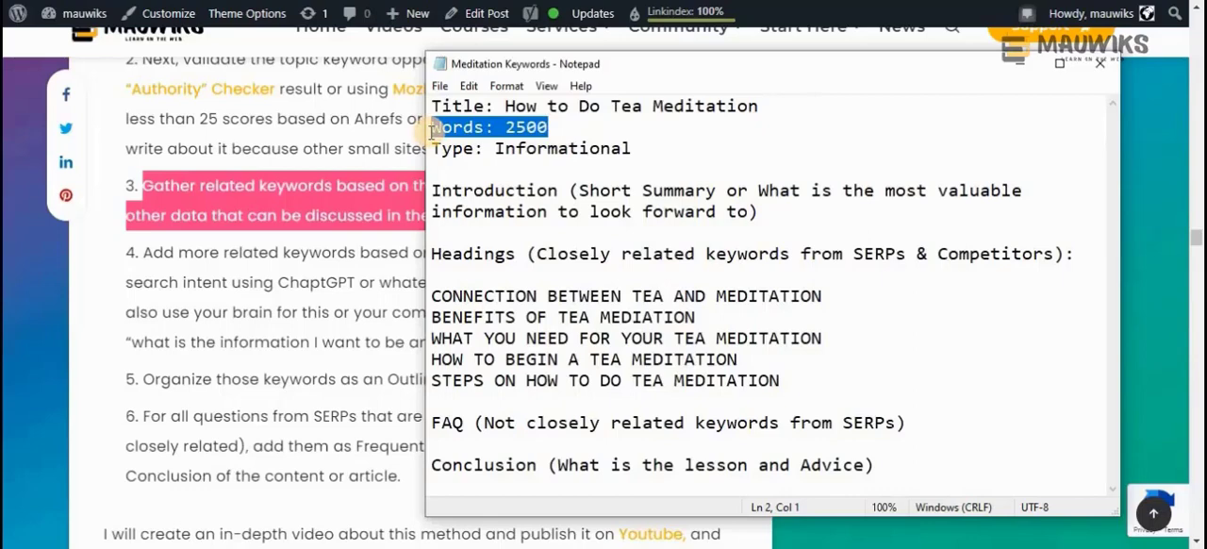
{"action": "left_click", "coordinate": [568, 129]}
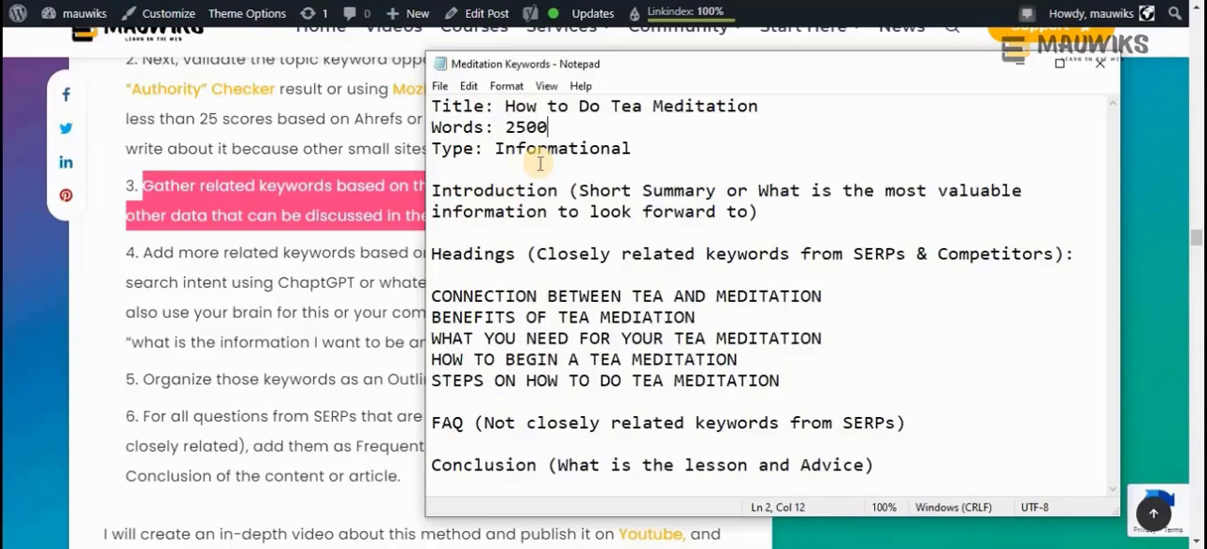
{"action": "key", "text": "shift+Left"}
{"action": "key", "text": "shift+Left"}
{"action": "key", "text": "shift+Left"}
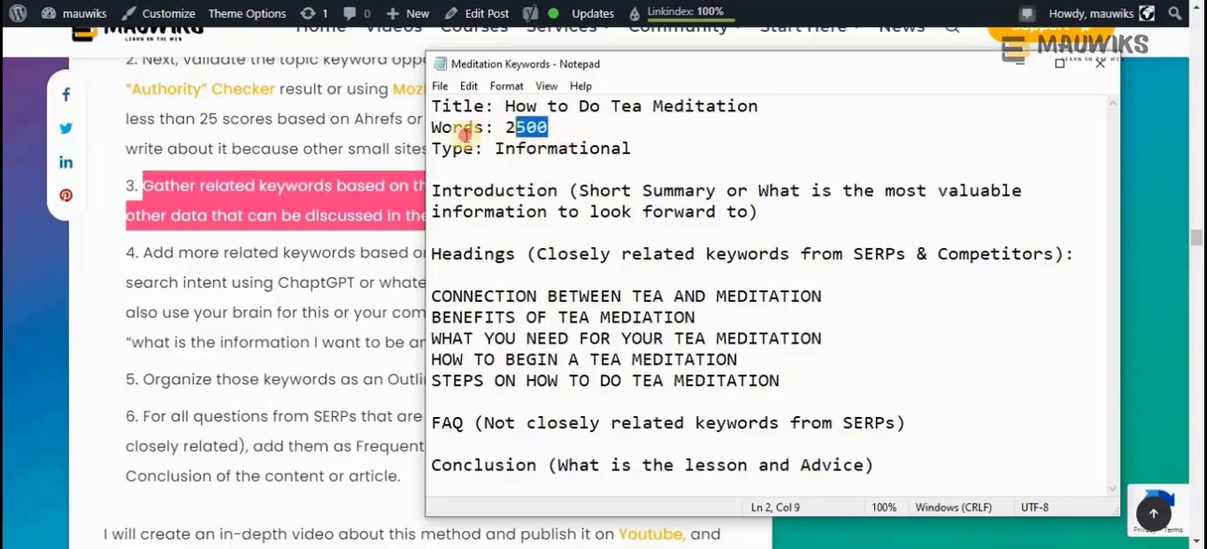
{"action": "key", "text": "shift+Home"}
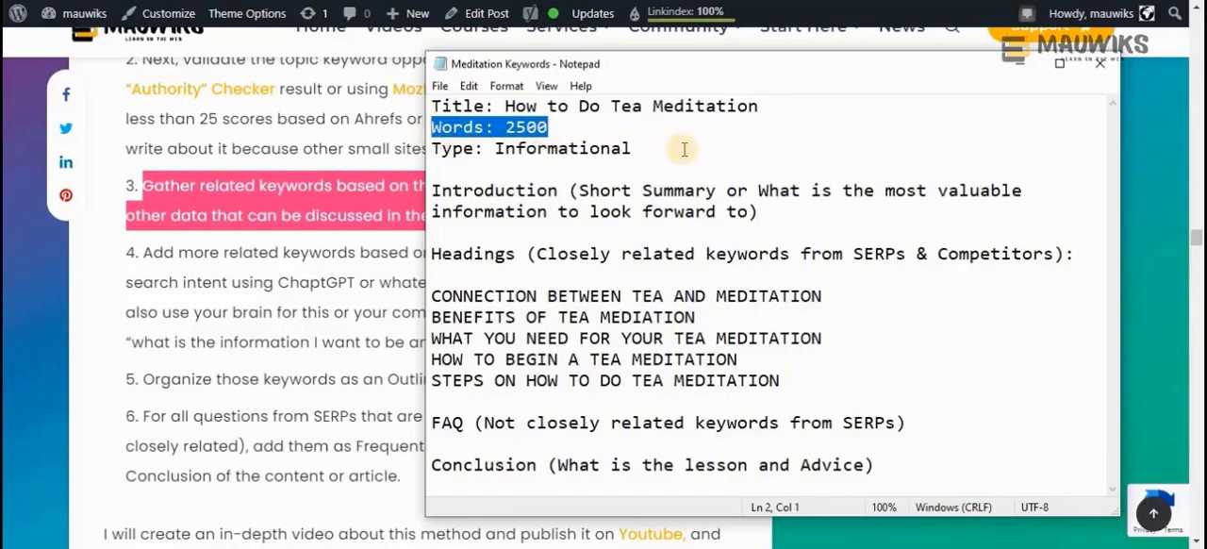
{"action": "double_click", "coordinate": [579, 157]}
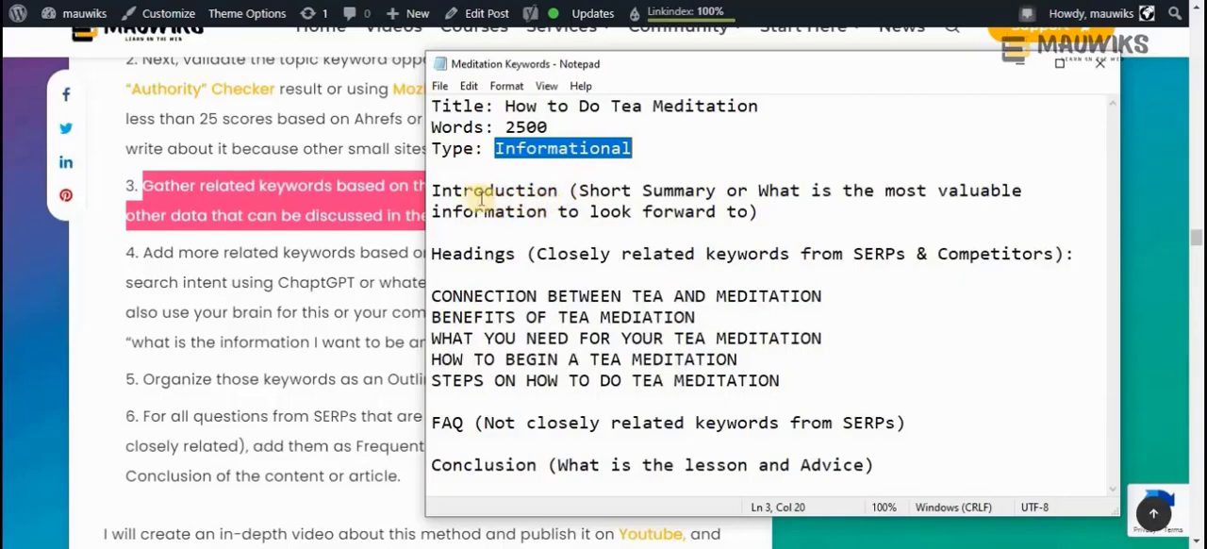
Examine the Introduction note and the five tea meditation headings listed in the Meditation Keywords outline
{"action": "left_click_drag", "start_coordinate": [768, 211], "coordinate": [424, 192]}
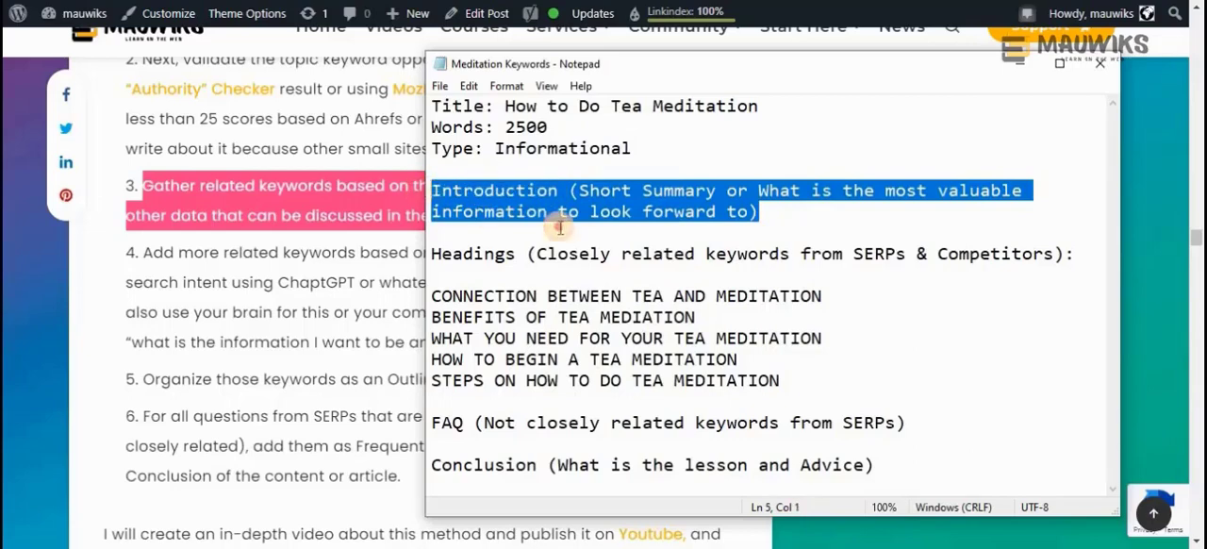
{"action": "left_click", "coordinate": [556, 194]}
{"action": "left_click", "coordinate": [433, 189], "text": "shift"}
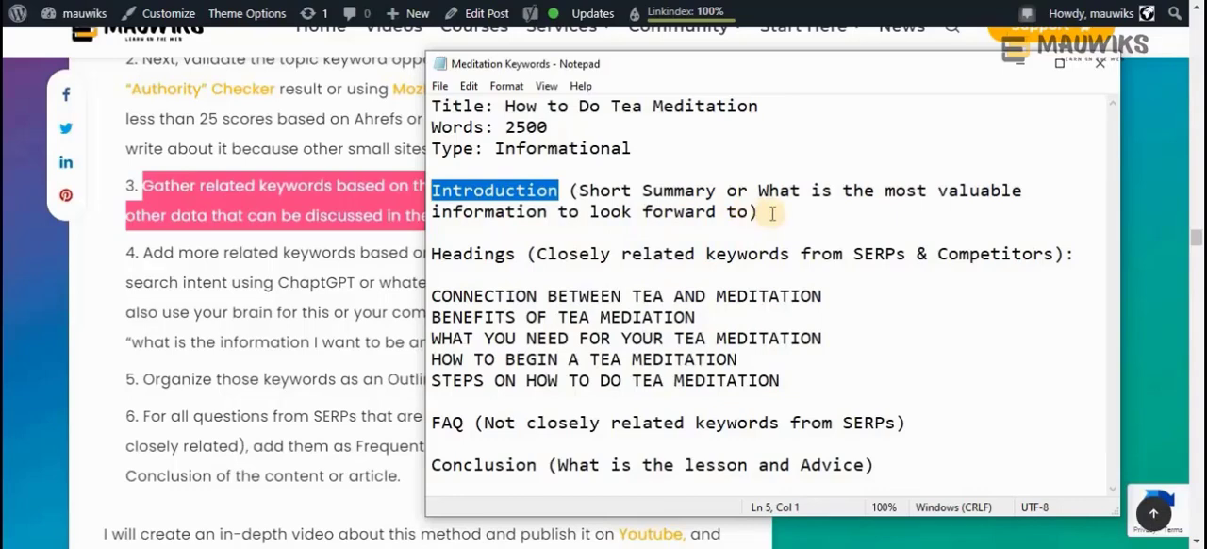
{"action": "left_click_drag", "start_coordinate": [757, 212], "coordinate": [433, 186]}
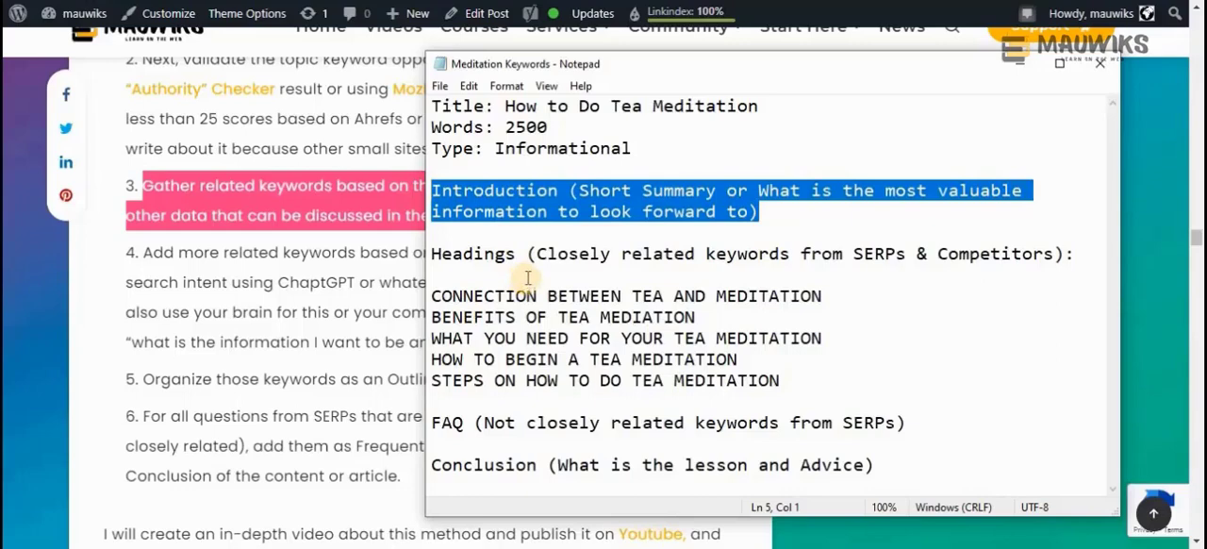
{"action": "left_click_drag", "start_coordinate": [518, 254], "coordinate": [435, 252]}
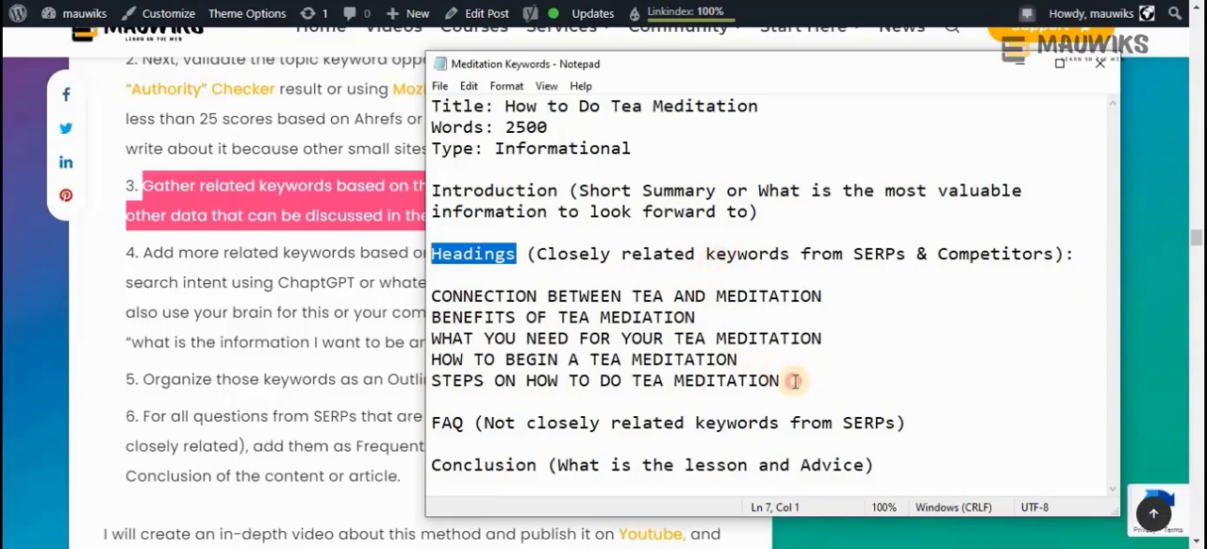
{"action": "left_click_drag", "start_coordinate": [795, 380], "coordinate": [431, 297]}
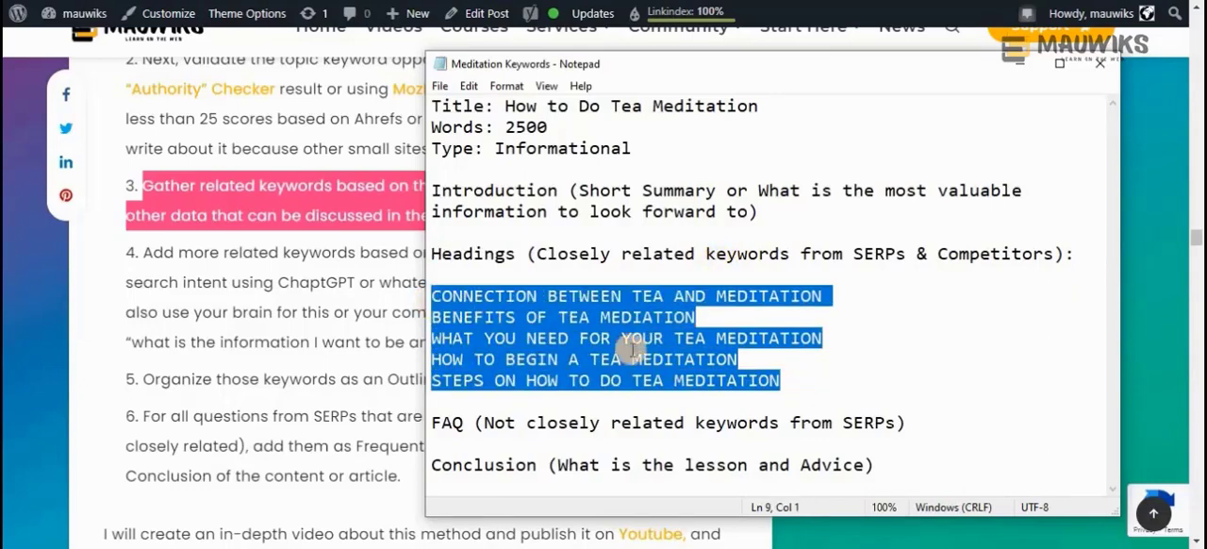
{"action": "left_click_drag", "start_coordinate": [795, 380], "coordinate": [432, 296]}
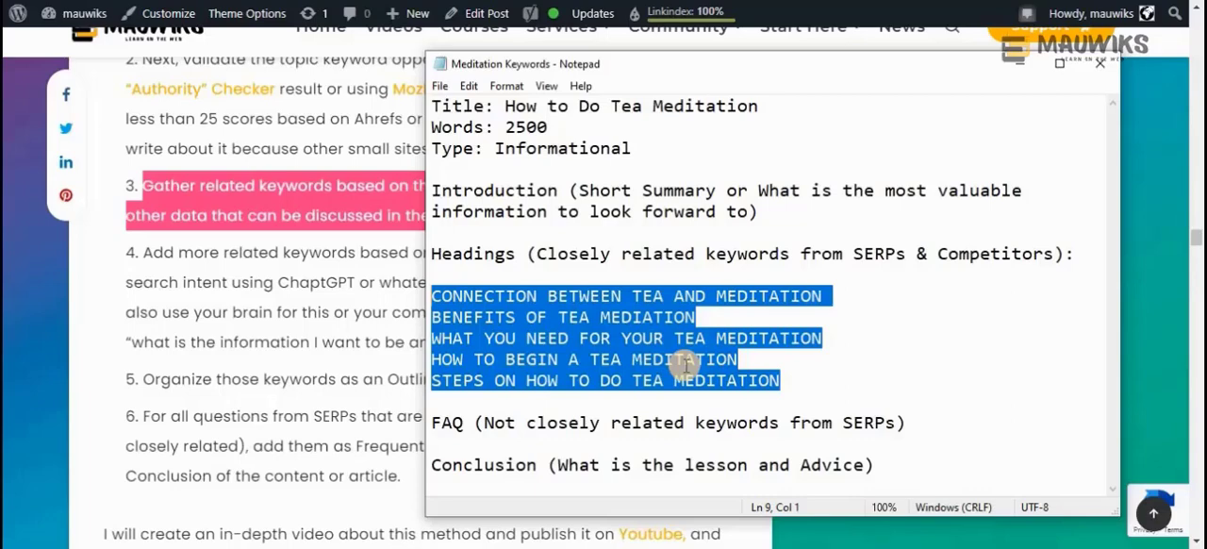
{"action": "left_click", "coordinate": [802, 381]}
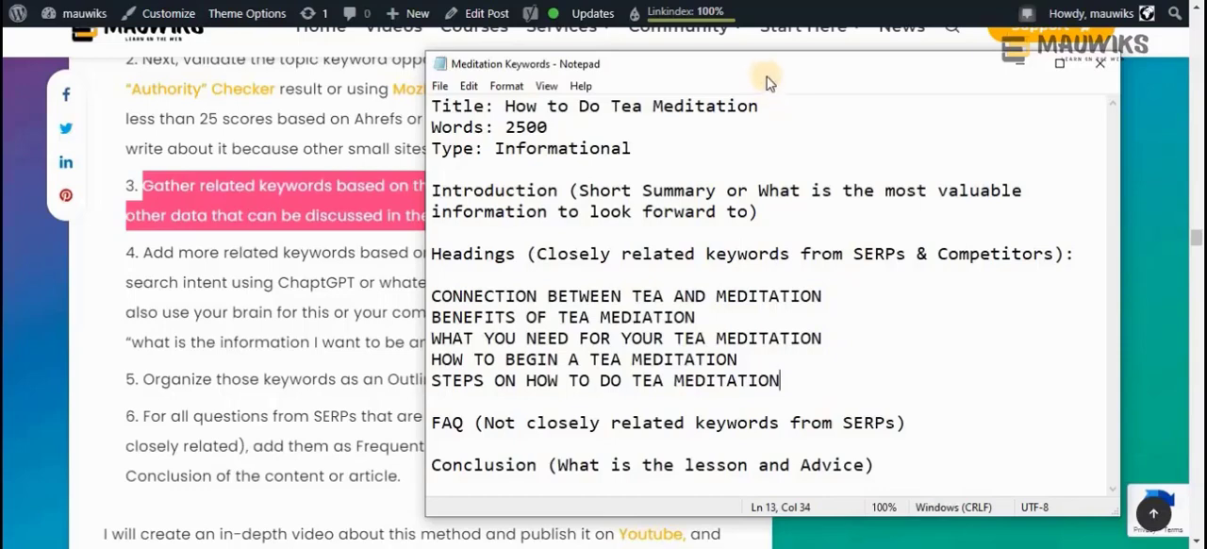
{"action": "left_click_drag", "start_coordinate": [762, 66], "coordinate": [767, 81]}
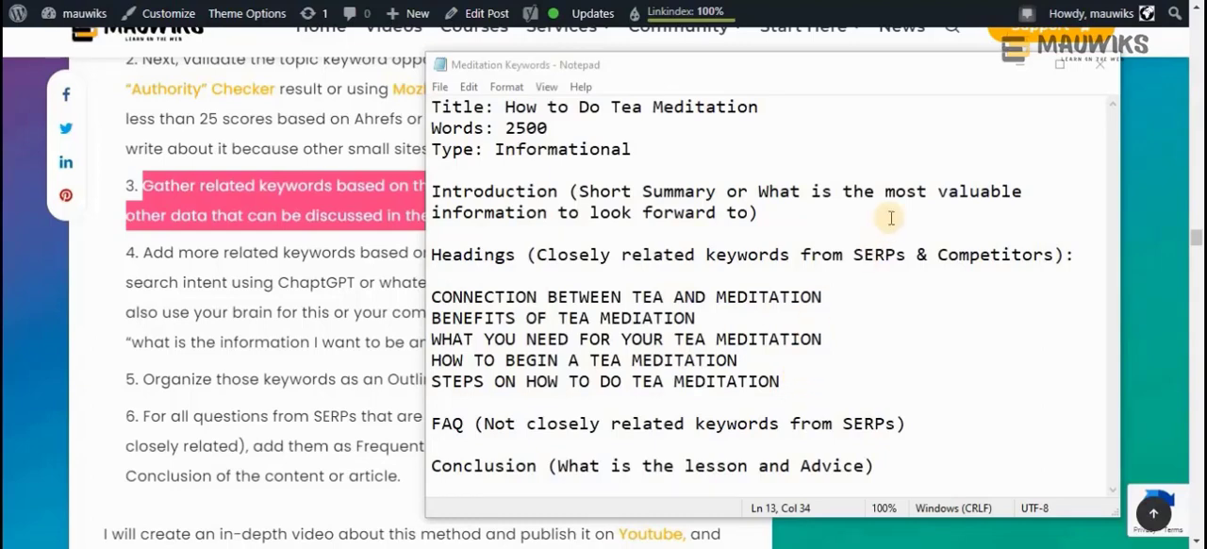
Highlight the blog article's step 4 on adding related keywords by question-based search intent, and return to the Meditation Keywords outline
{"action": "left_click_drag", "start_coordinate": [853, 255], "coordinate": [907, 255]}
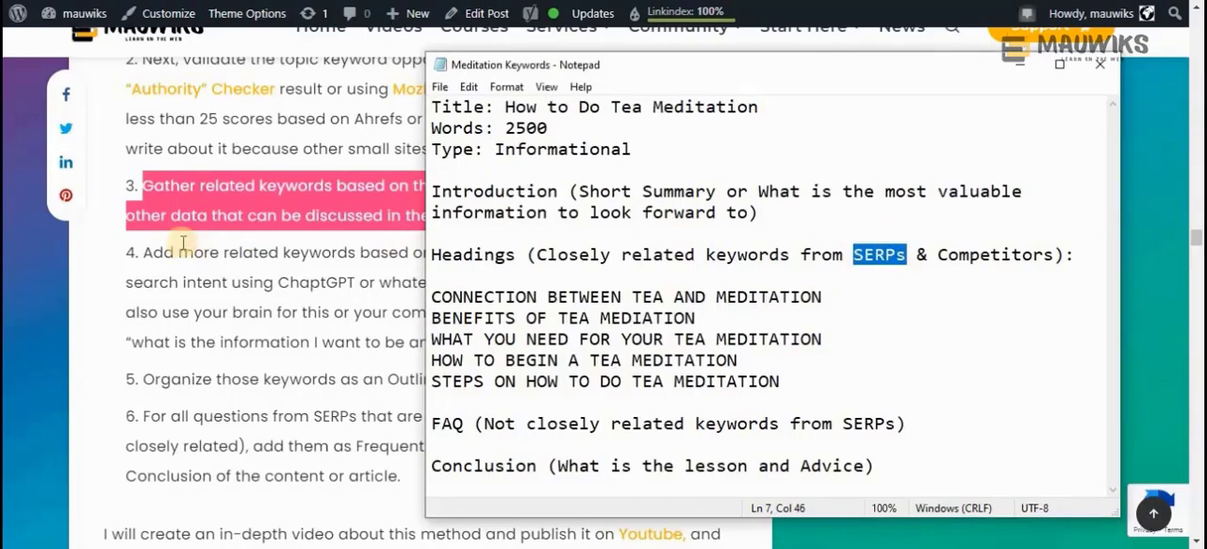
{"action": "mouse_move", "coordinate": [146, 251]}
{"action": "left_mouse_down"}
{"action": "mouse_move", "coordinate": [345, 302]}
{"action": "mouse_move", "coordinate": [653, 342]}
{"action": "mouse_move", "coordinate": [143, 252]}
{"action": "left_mouse_up"}
{"action": "left_click", "coordinate": [565, 342]}
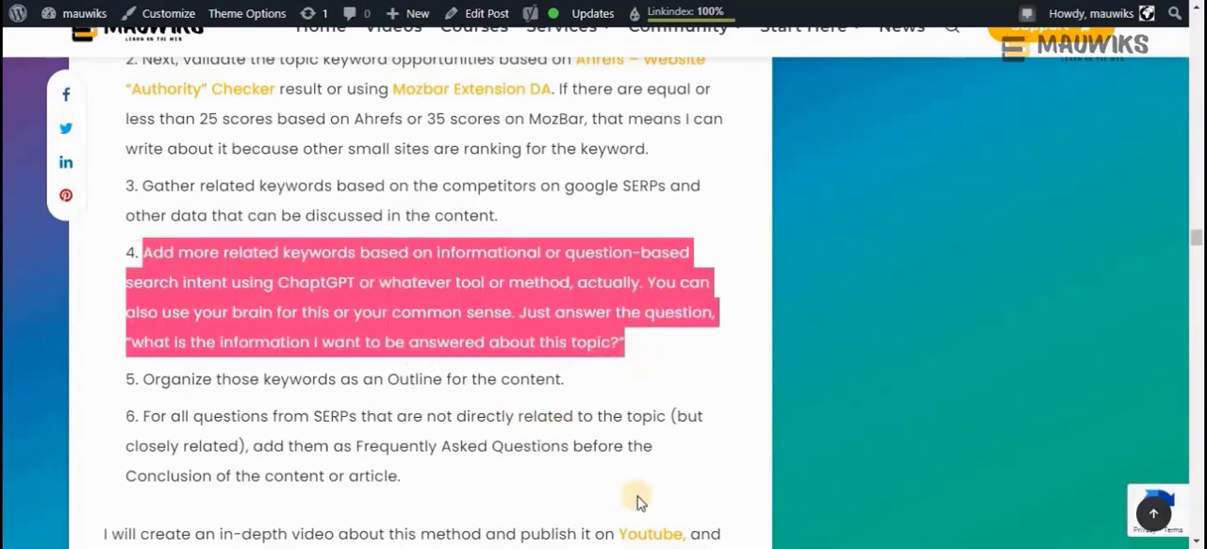
{"action": "left_click", "coordinate": [852, 547]}
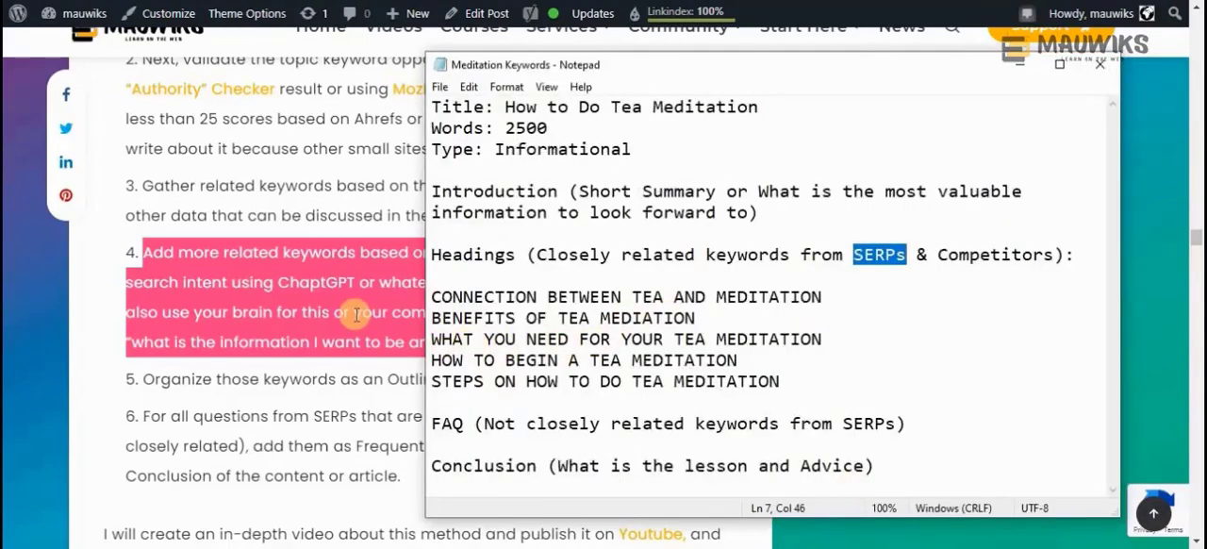
Review the outline's five headings and the FAQ note about not closely related keywords from SERPs
{"action": "left_click_drag", "start_coordinate": [779, 382], "coordinate": [429, 300]}
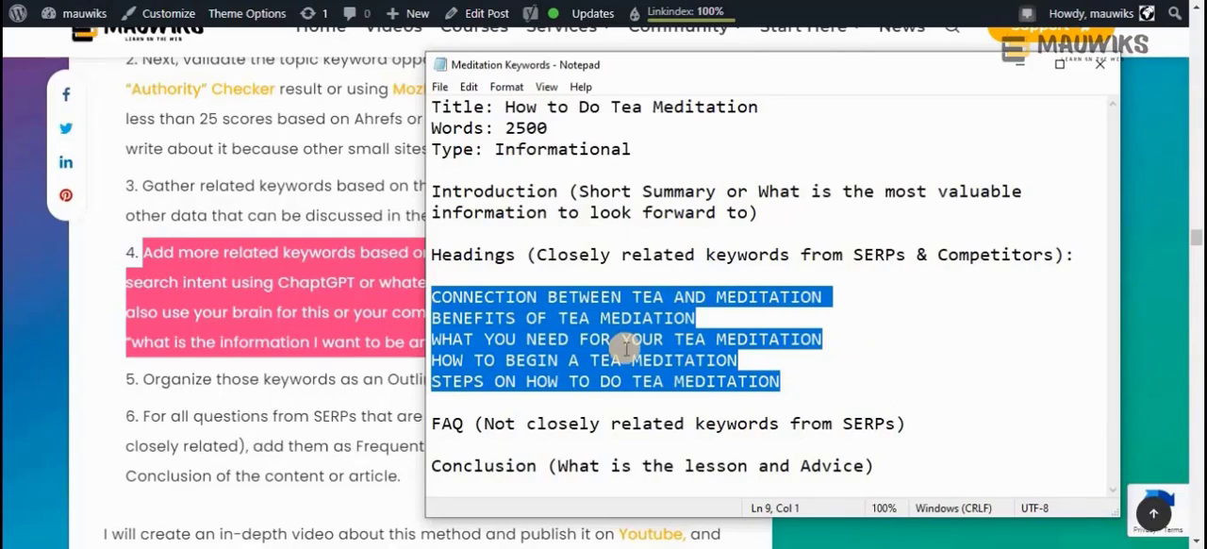
{"action": "left_click", "coordinate": [790, 382]}
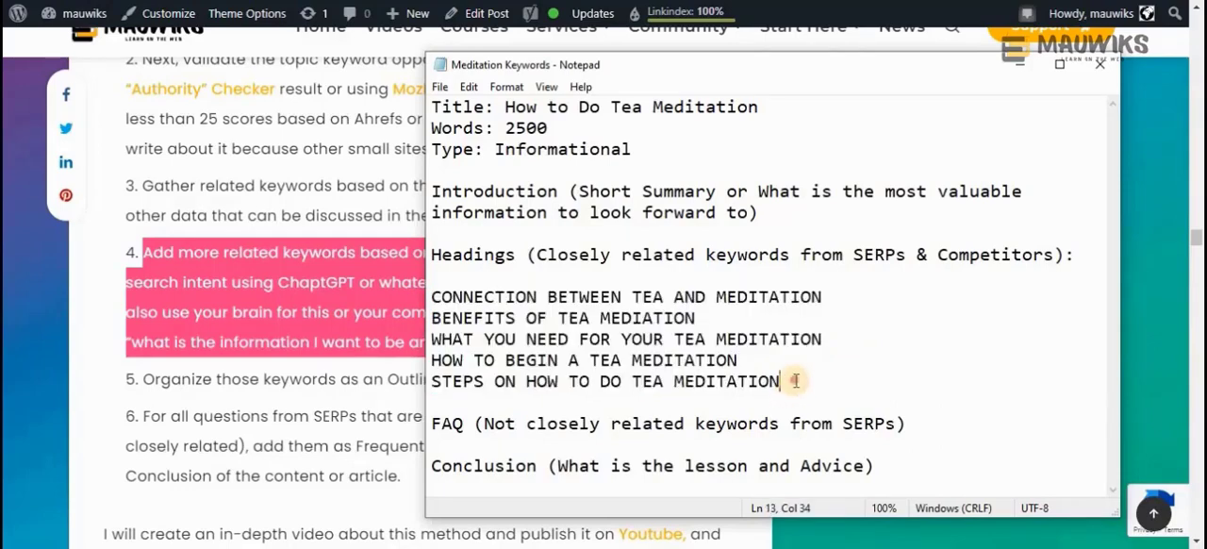
{"action": "left_click_drag", "start_coordinate": [790, 383], "coordinate": [468, 321]}
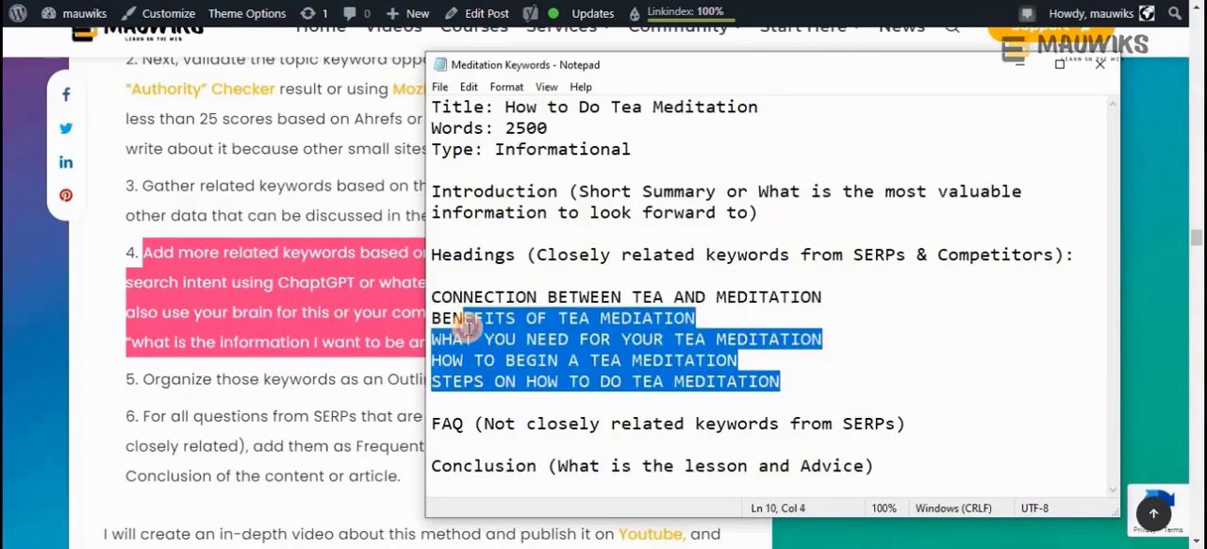
{"action": "left_click", "coordinate": [800, 381]}
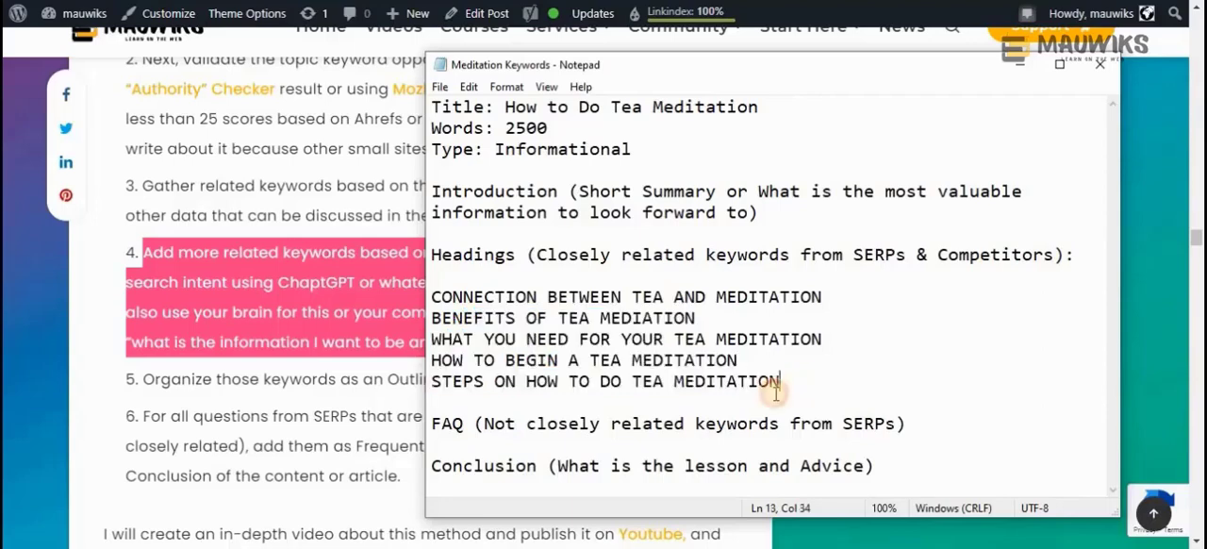
{"action": "left_click", "coordinate": [465, 424]}
{"action": "left_click_drag", "start_coordinate": [464, 425], "coordinate": [432, 425]}
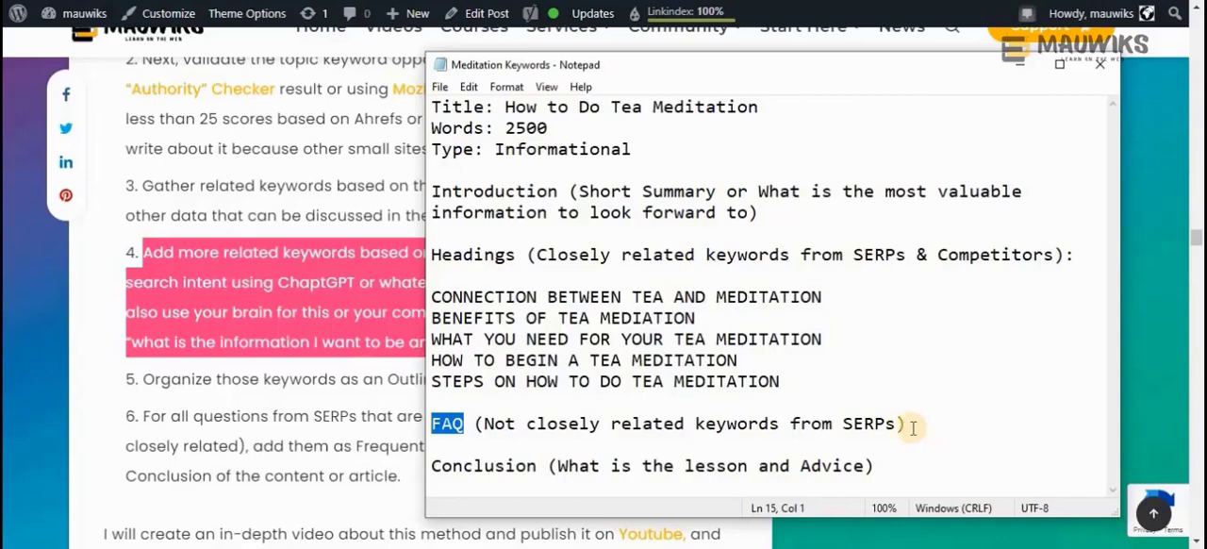
{"action": "double_click", "coordinate": [856, 423]}
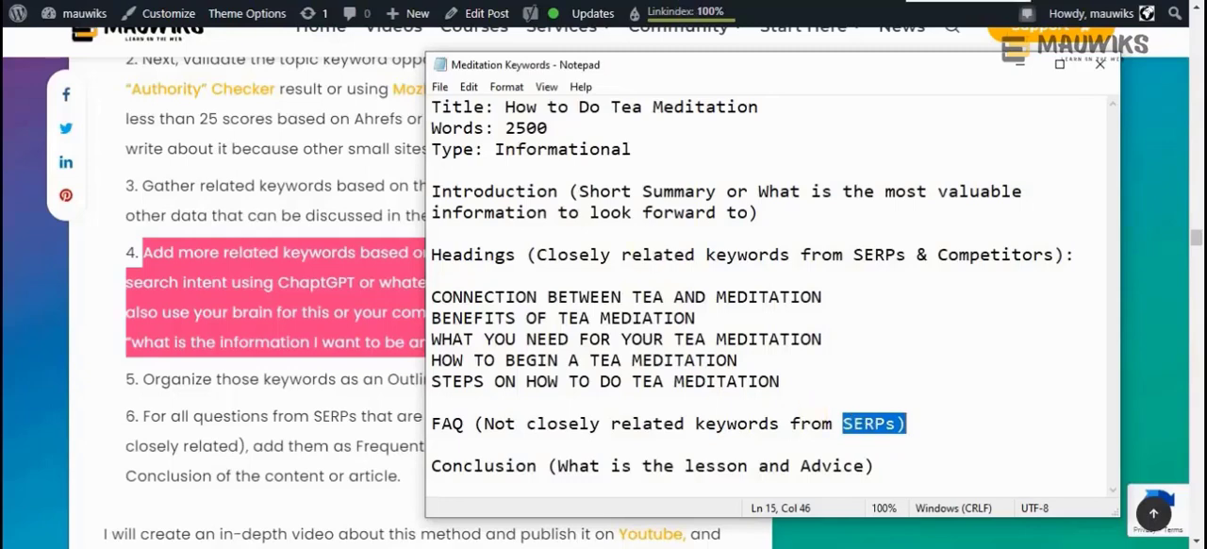
Open the Google US search page in a new incognito browser window, ready for a query
{"action": "left_click", "coordinate": [868, 0]}
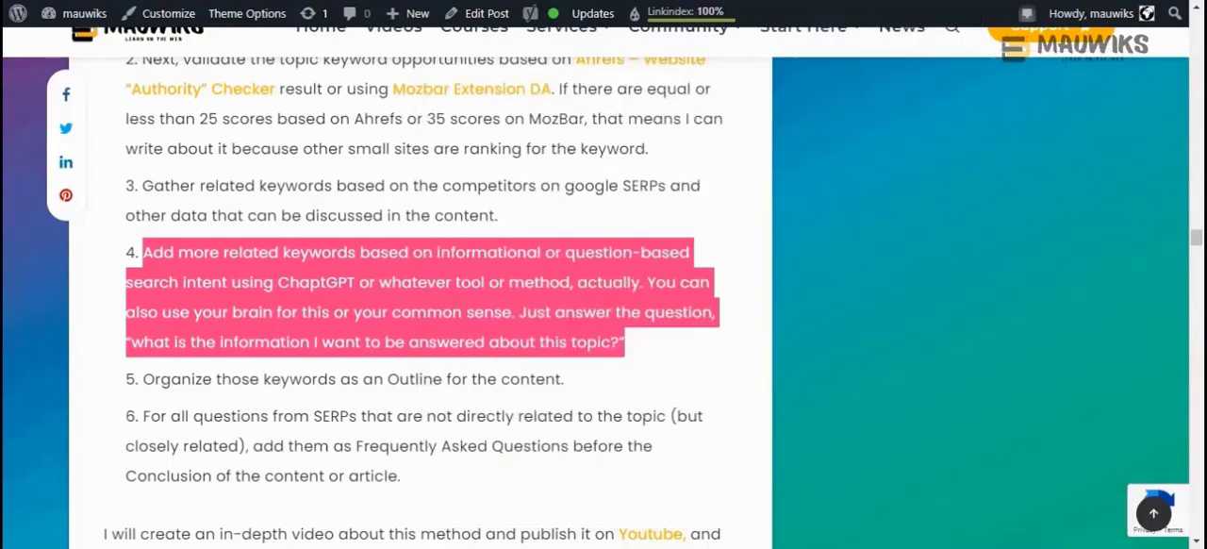
{"action": "left_click", "coordinate": [1191, 1]}
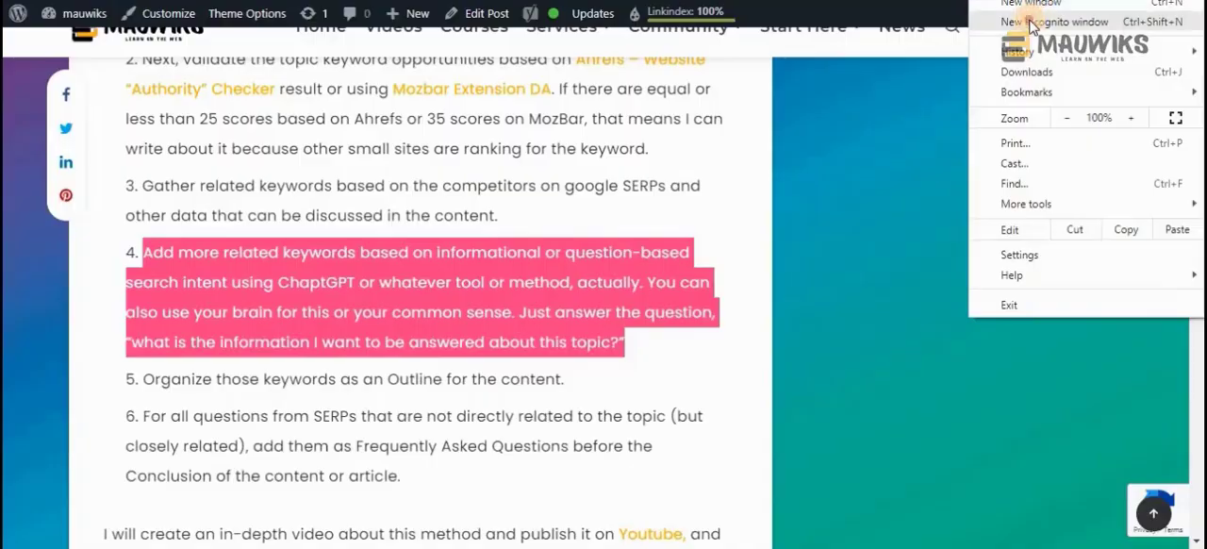
{"action": "left_click", "coordinate": [1037, 21]}
{"action": "left_click", "coordinate": [76, 91]}
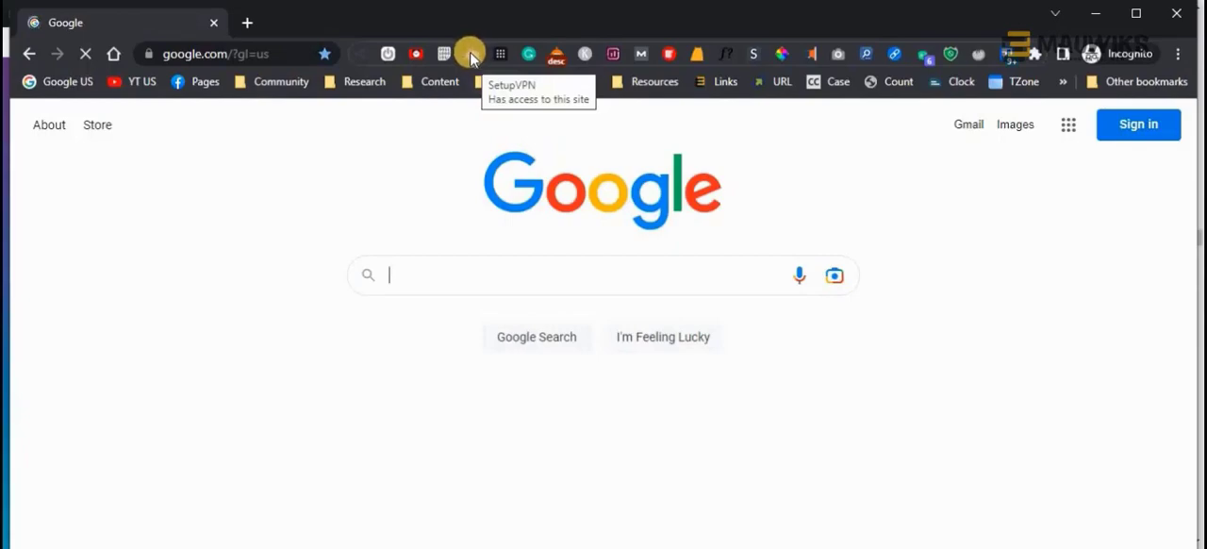
{"action": "left_click", "coordinate": [410, 270]}
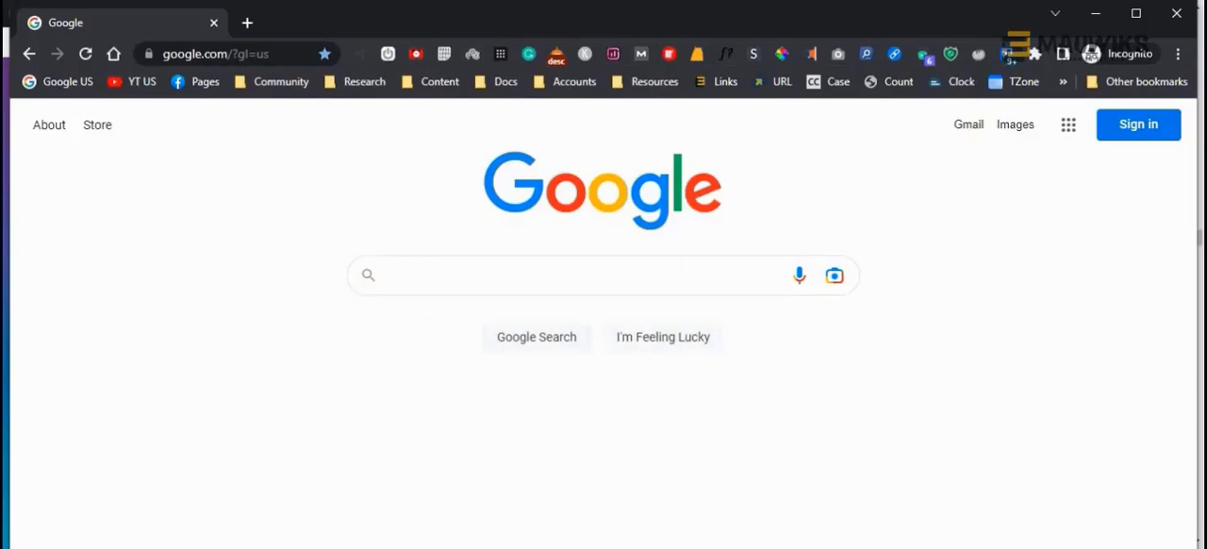
Search Google for the outline's title, "How to Do Tea Meditation", and bring the People also ask questions into view
{"action": "key", "text": "alt+Tab"}
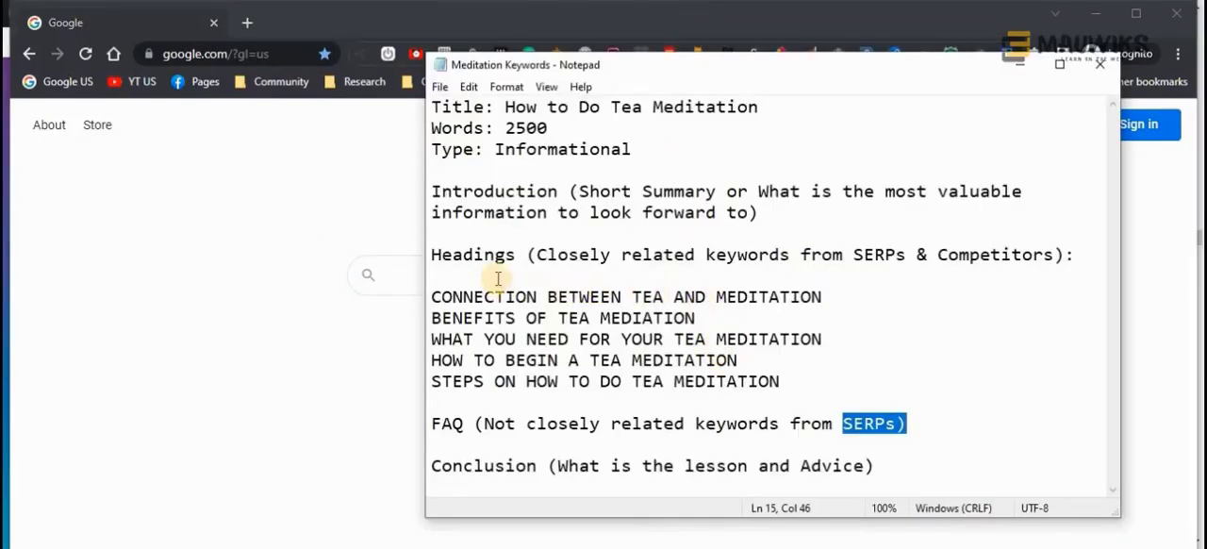
{"action": "left_click_drag", "start_coordinate": [504, 106], "coordinate": [789, 102]}
{"action": "key", "text": "ctrl+c"}
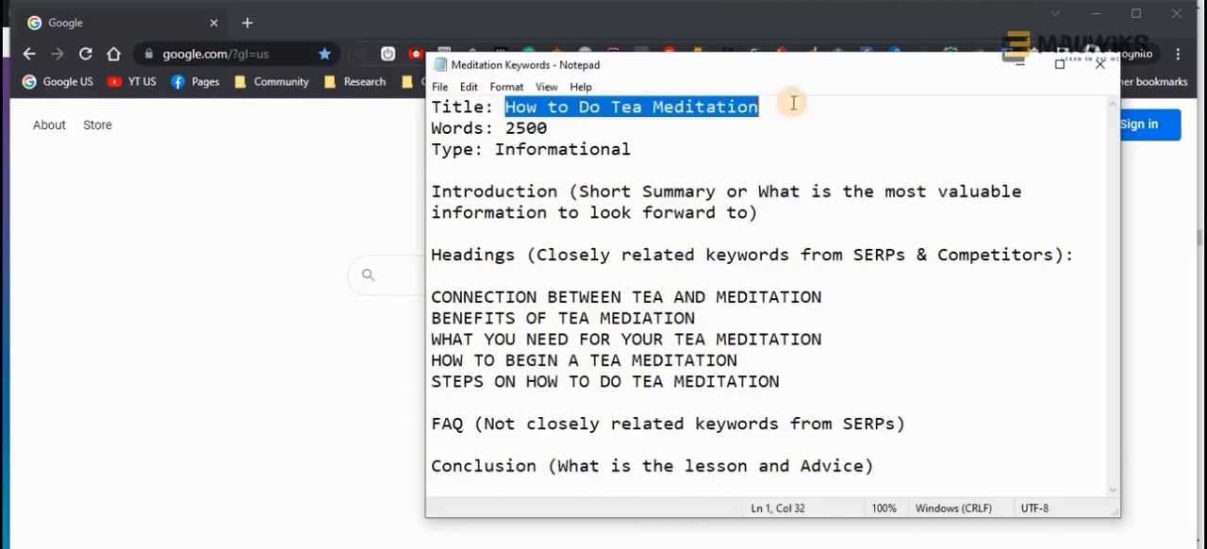
{"action": "right_click", "coordinate": [407, 286]}
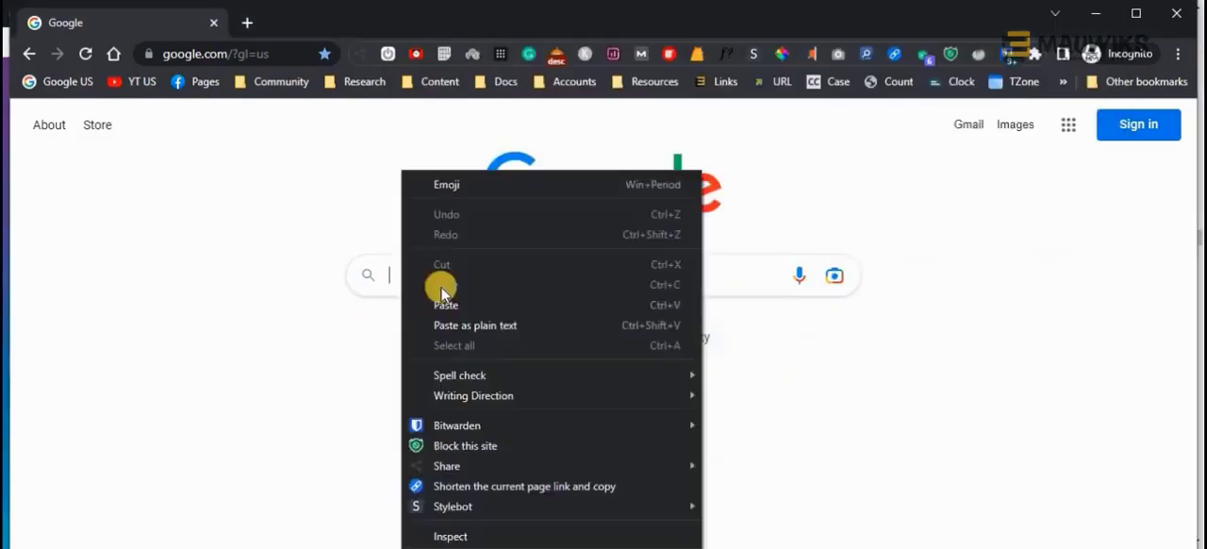
{"action": "left_click", "coordinate": [438, 303]}
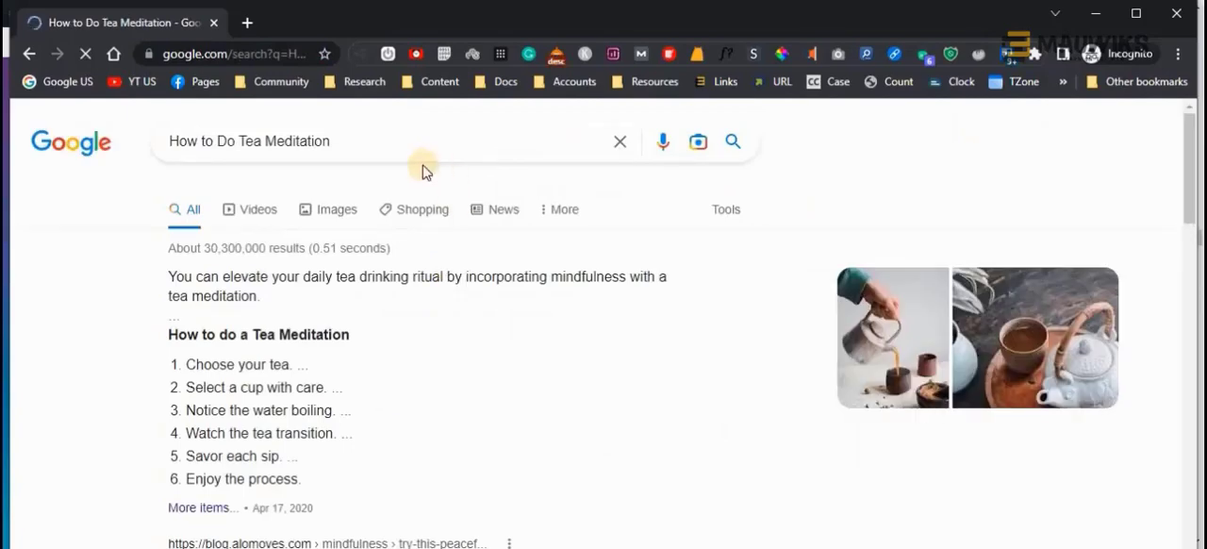
{"action": "scroll", "coordinate": [382, 300], "scroll_direction": "down", "scroll_amount": 4}
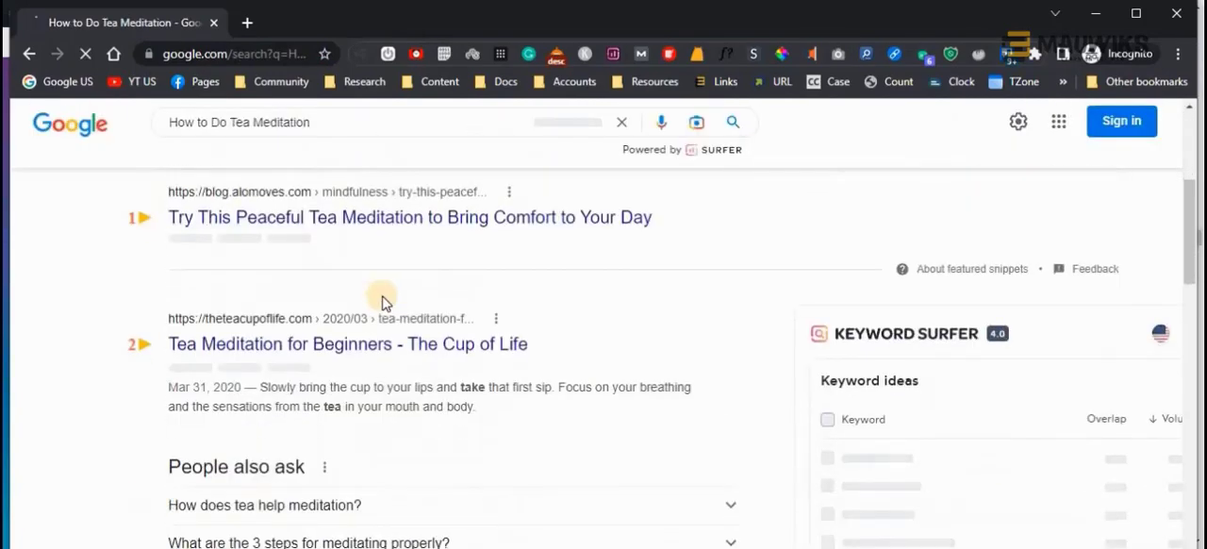
{"action": "scroll", "coordinate": [382, 300], "scroll_direction": "down", "scroll_amount": 3}
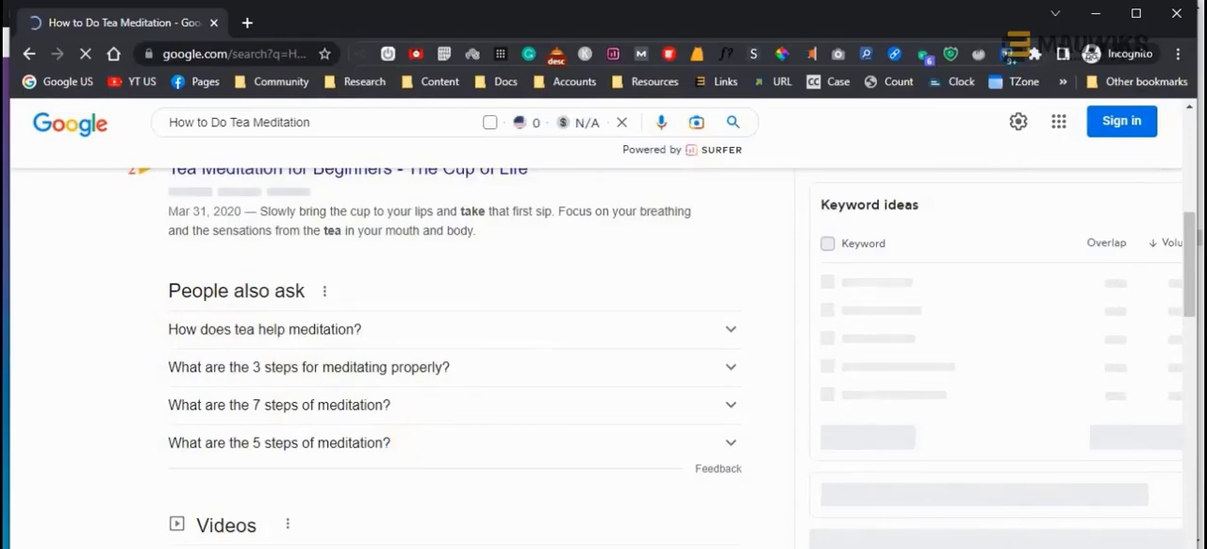
Place the Meditation Keywords outline in Notepad beside the search results and highlight its title
{"action": "key", "text": "alt+Tab"}
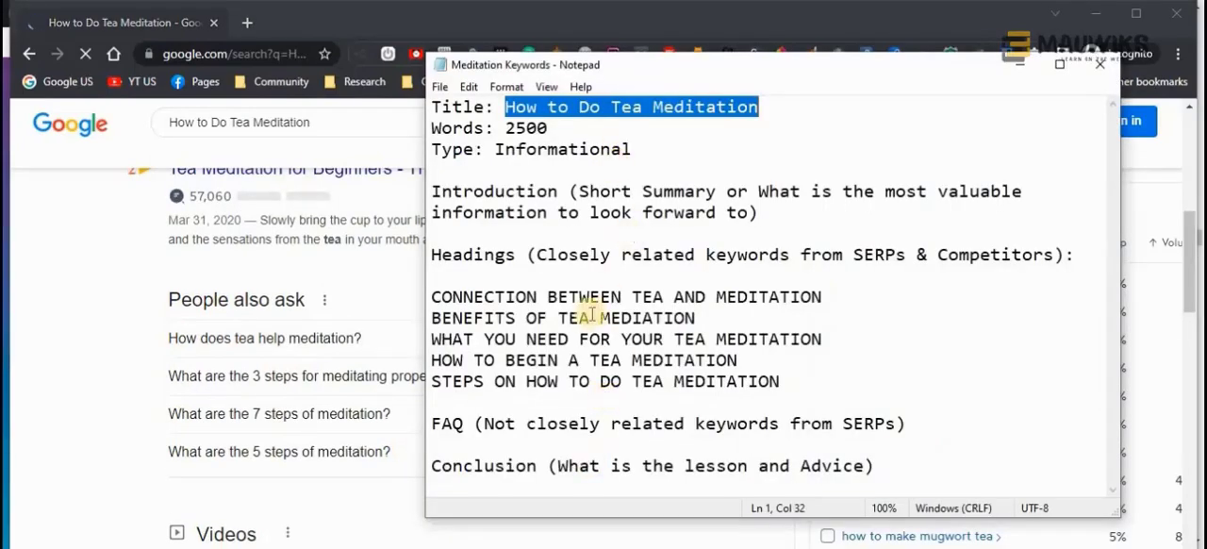
{"action": "left_click_drag", "start_coordinate": [716, 64], "coordinate": [792, 62]}
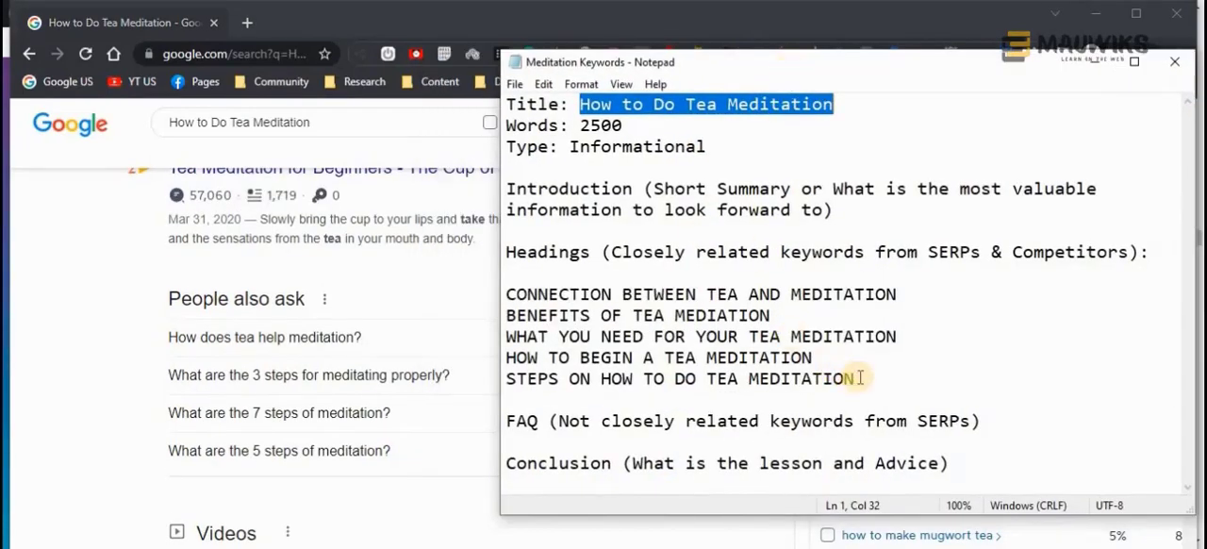
{"action": "left_click", "coordinate": [603, 103]}
{"action": "left_click_drag", "start_coordinate": [578, 104], "coordinate": [631, 103]}
{"action": "left_click_drag", "start_coordinate": [835, 96], "coordinate": [843, 107]}
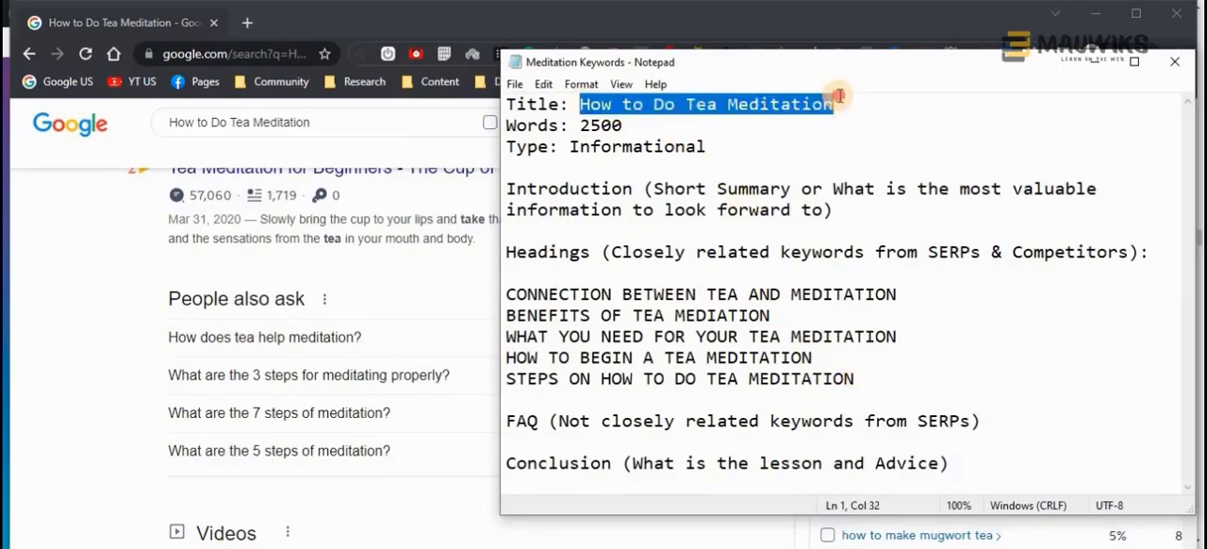
{"action": "left_click", "coordinate": [842, 111]}
{"action": "key", "text": "shift+Left"}
{"action": "left_click", "coordinate": [579, 103], "text": "shift"}
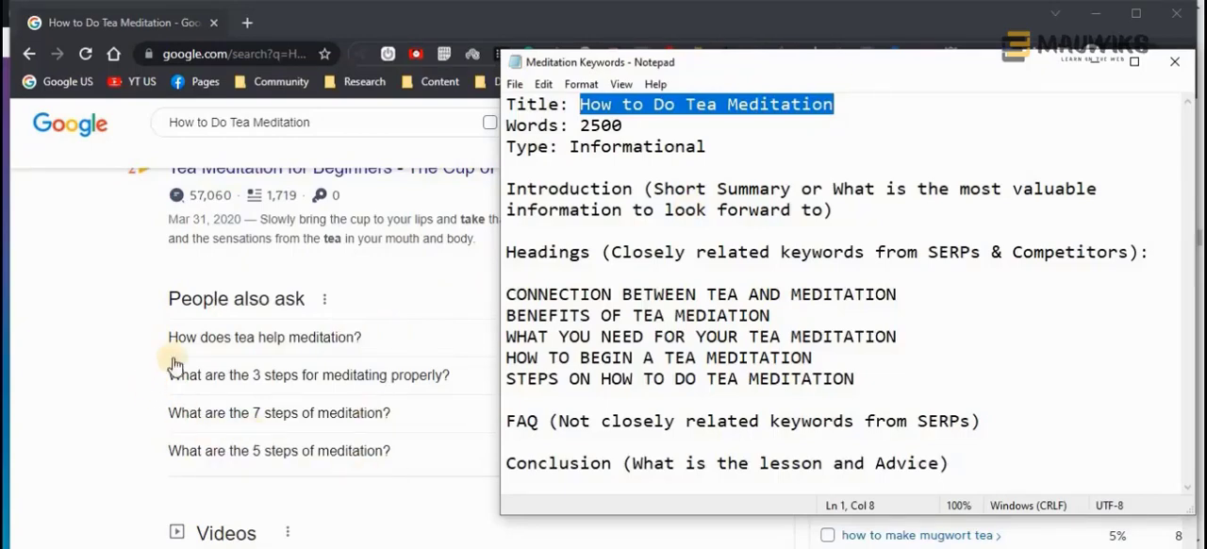
Examine the People also ask questions, ranking pages and related searches for the tea meditation query
{"action": "scroll", "coordinate": [198, 382], "scroll_direction": "down", "scroll_amount": 3}
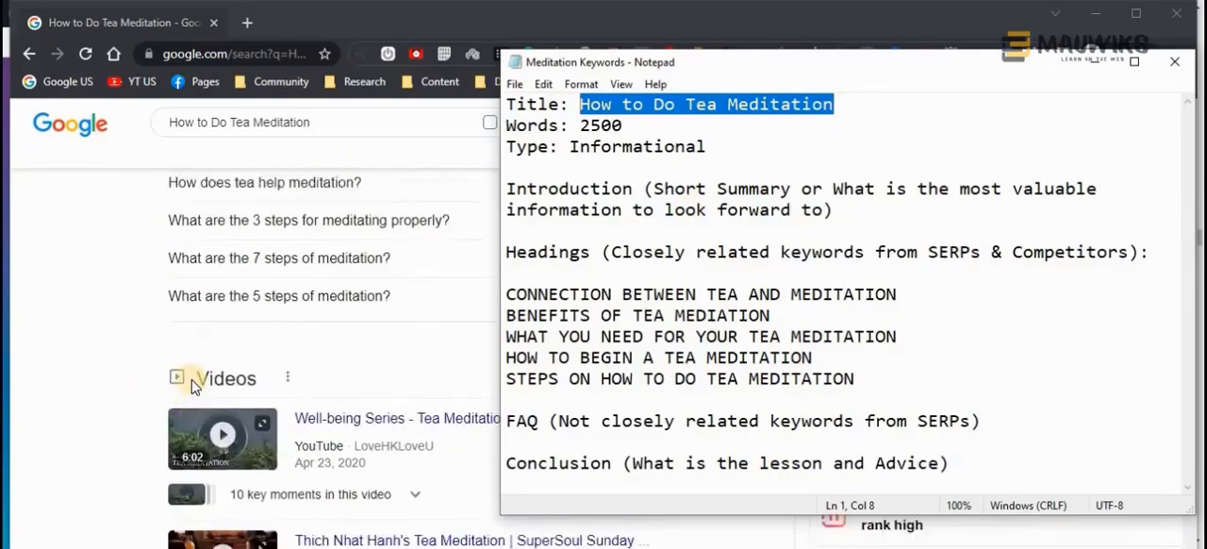
{"action": "scroll", "coordinate": [194, 382], "scroll_direction": "up", "scroll_amount": 1}
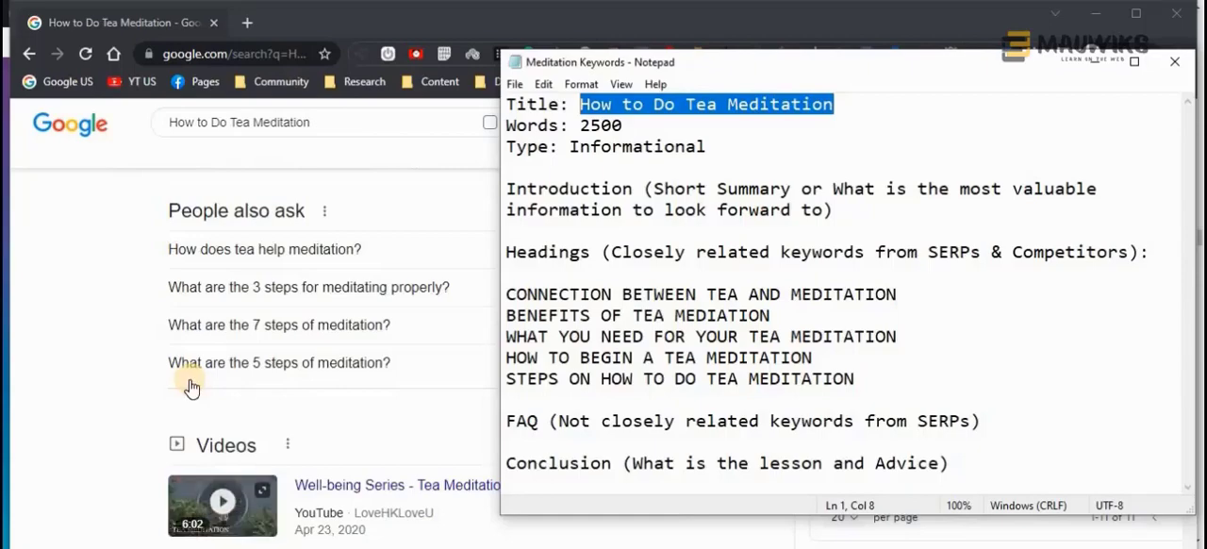
{"action": "scroll", "coordinate": [191, 387], "scroll_direction": "down", "scroll_amount": 1}
{"action": "scroll", "coordinate": [191, 386], "scroll_direction": "down", "scroll_amount": 15}
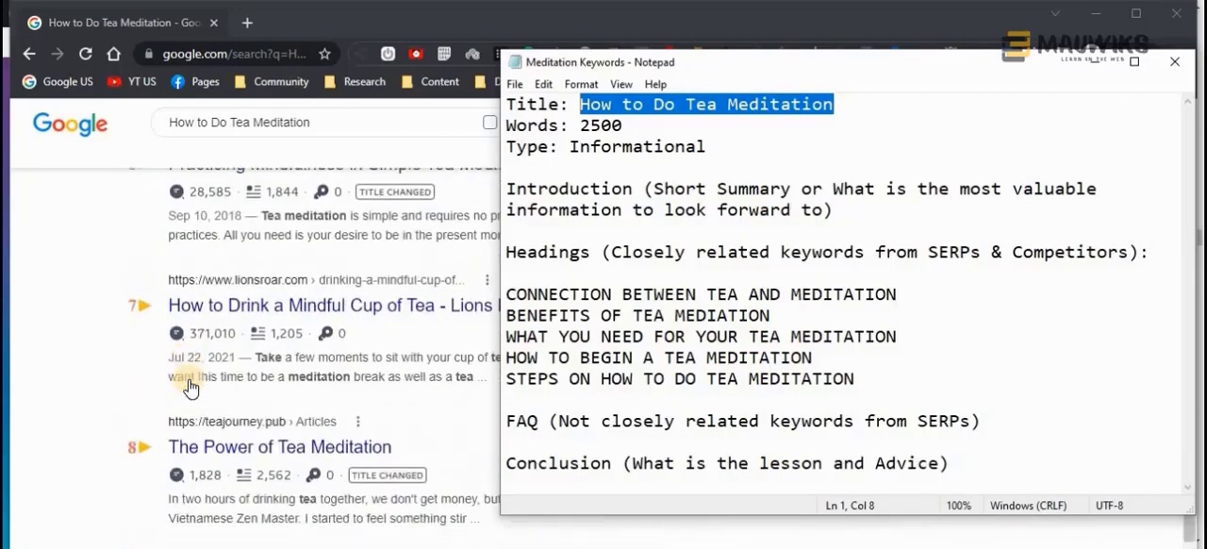
{"action": "scroll", "coordinate": [189, 386], "scroll_direction": "down", "scroll_amount": 6}
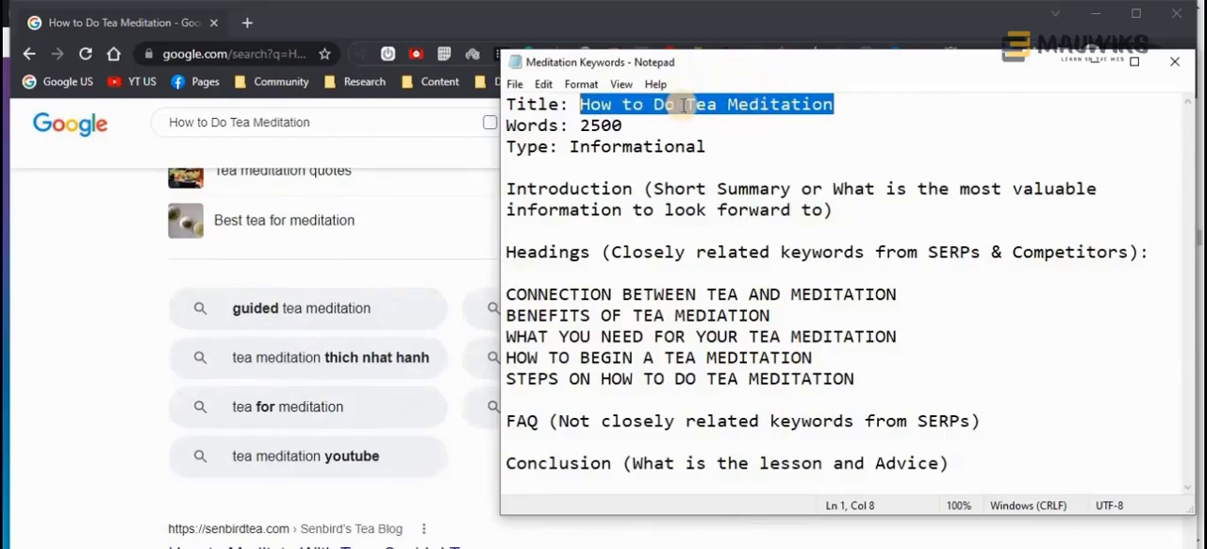
Review the outline's title, five tea meditation headings and FAQ label against the Google related searches
{"action": "left_click_drag", "start_coordinate": [858, 378], "coordinate": [512, 287]}
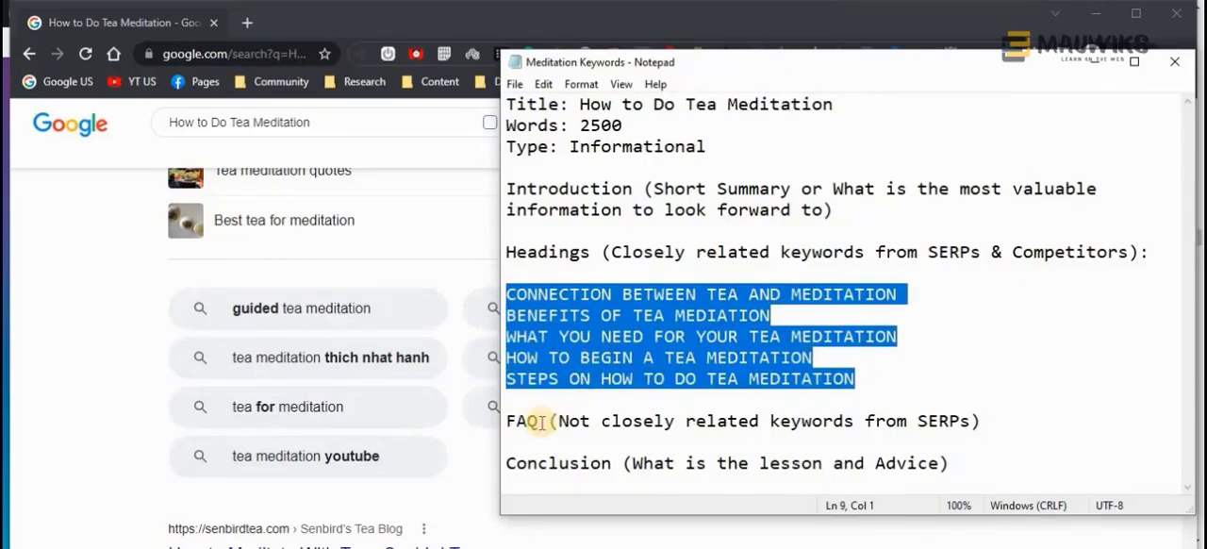
{"action": "left_click_drag", "start_coordinate": [539, 420], "coordinate": [506, 422]}
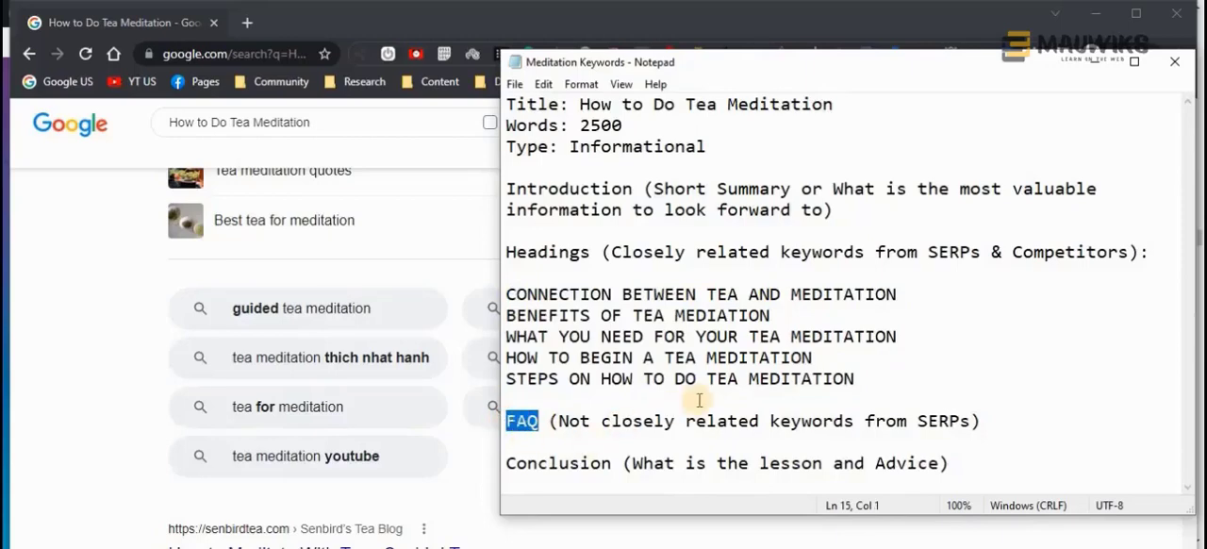
{"action": "left_click_drag", "start_coordinate": [699, 63], "coordinate": [930, 68]}
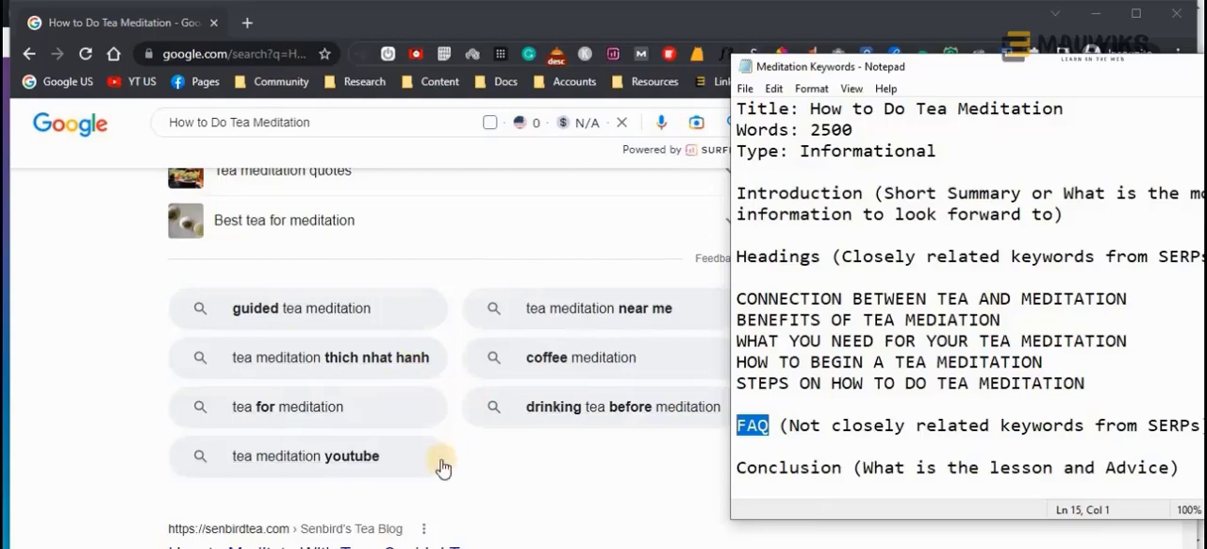
{"action": "left_click", "coordinate": [769, 427]}
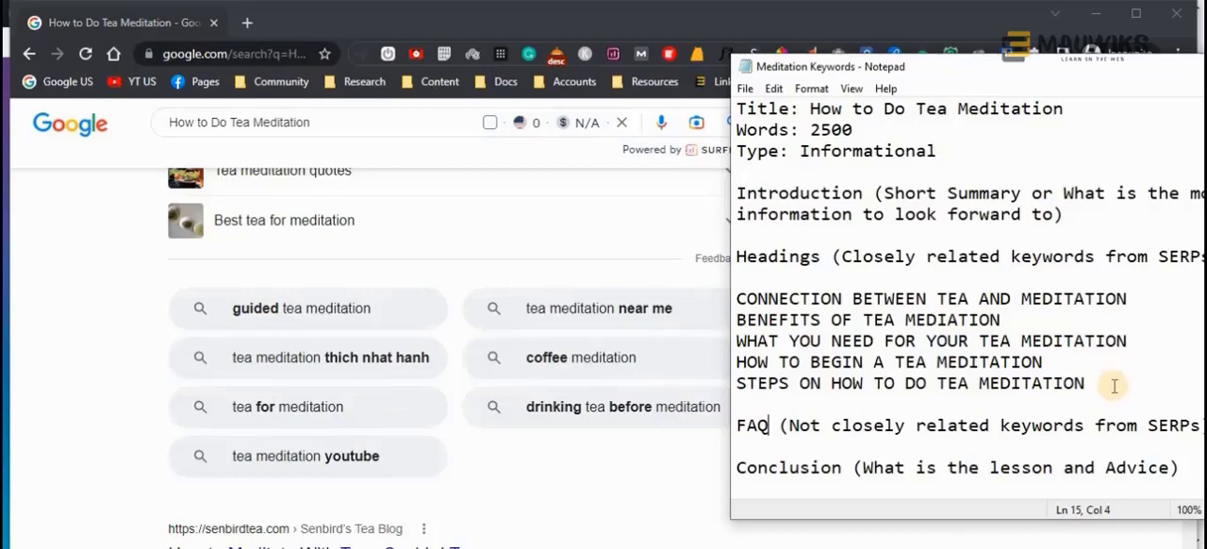
{"action": "left_click_drag", "start_coordinate": [1063, 108], "coordinate": [818, 110]}
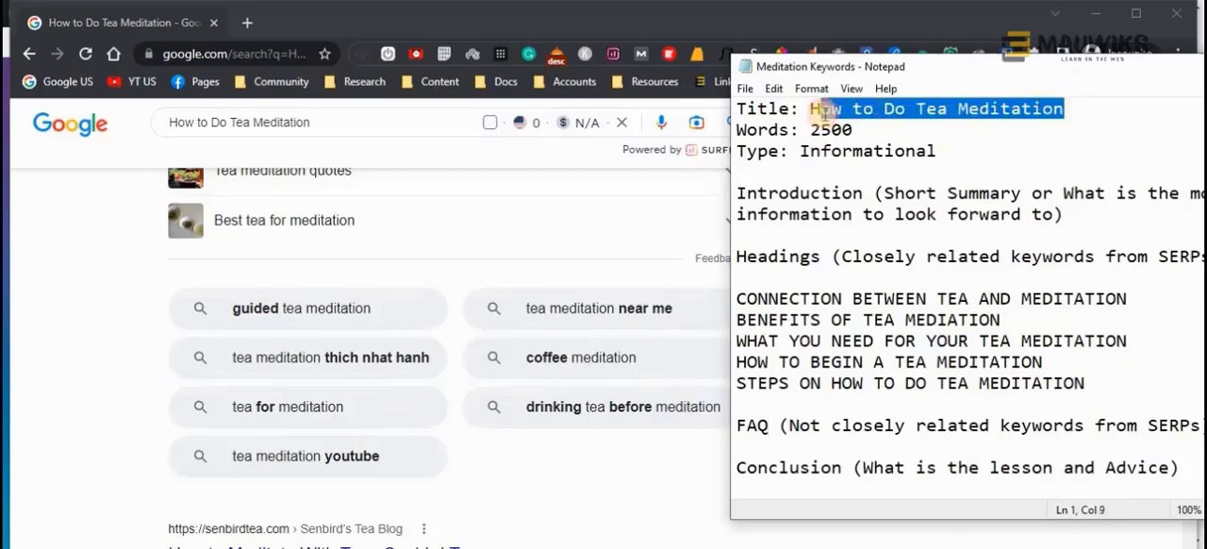
{"action": "left_click_drag", "start_coordinate": [1093, 382], "coordinate": [703, 303]}
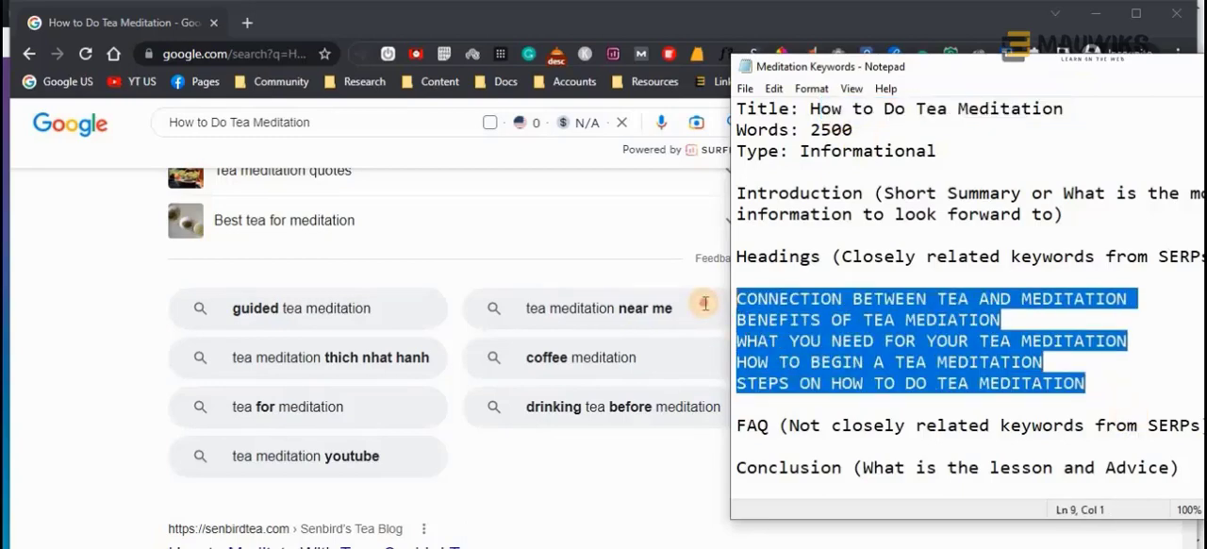
{"action": "left_click_drag", "start_coordinate": [957, 69], "coordinate": [879, 43]}
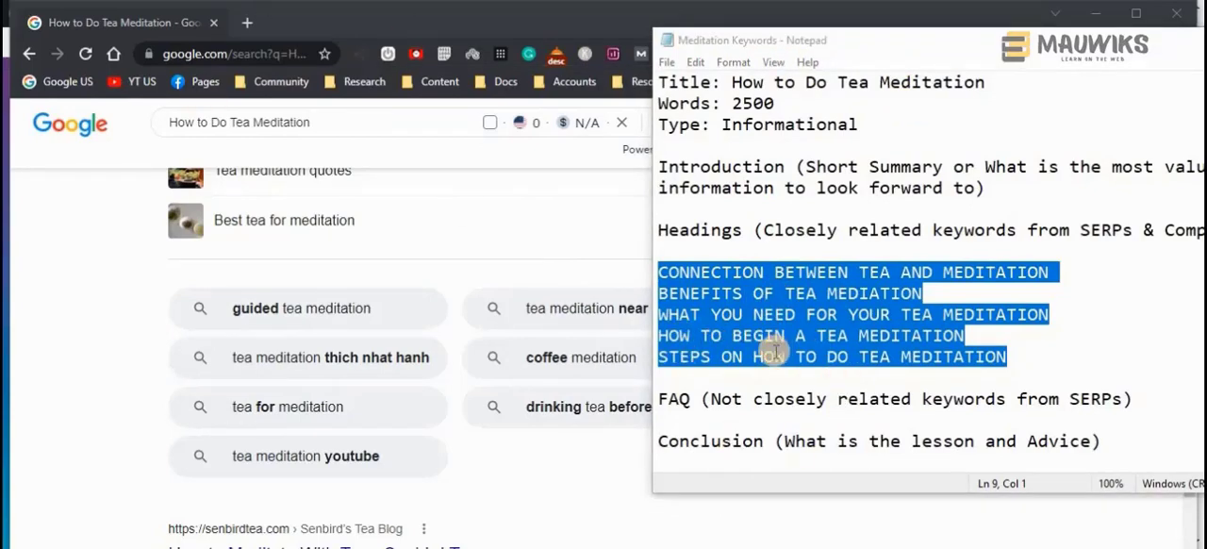
Highlight the outline's Conclusion line with its lesson and advice note, and move the outline fully into view
{"action": "left_click_drag", "start_coordinate": [764, 440], "coordinate": [660, 440]}
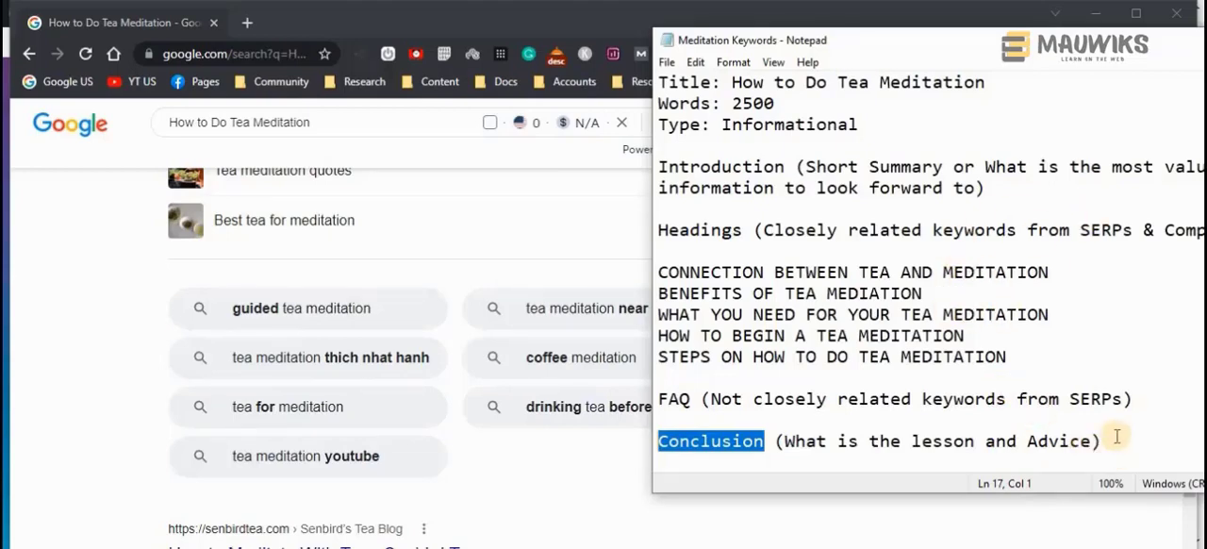
{"action": "left_click_drag", "start_coordinate": [1101, 440], "coordinate": [651, 445]}
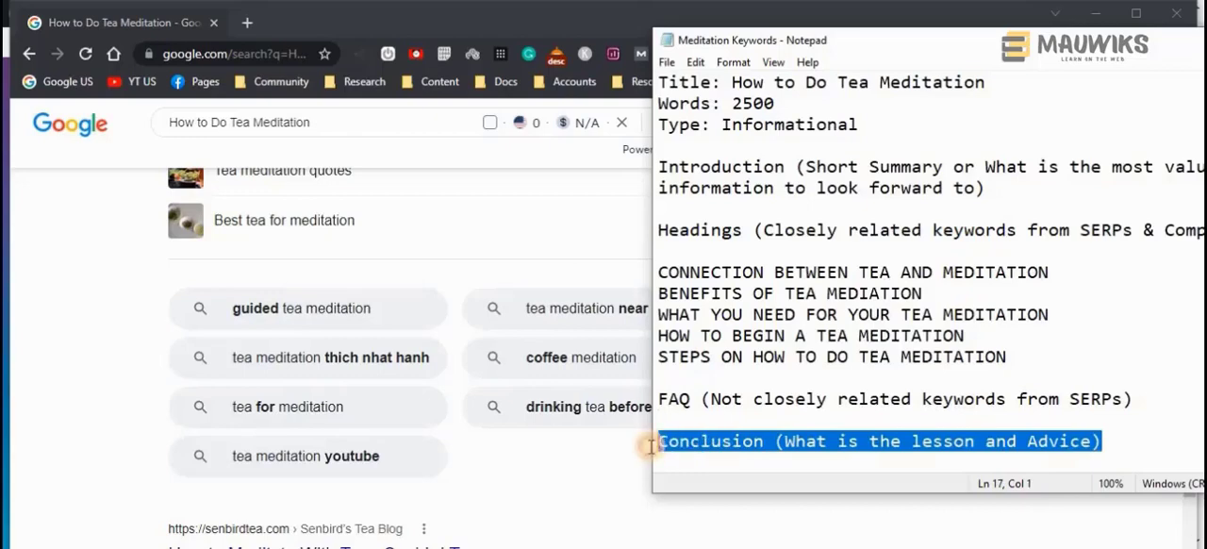
{"action": "left_click", "coordinate": [753, 442]}
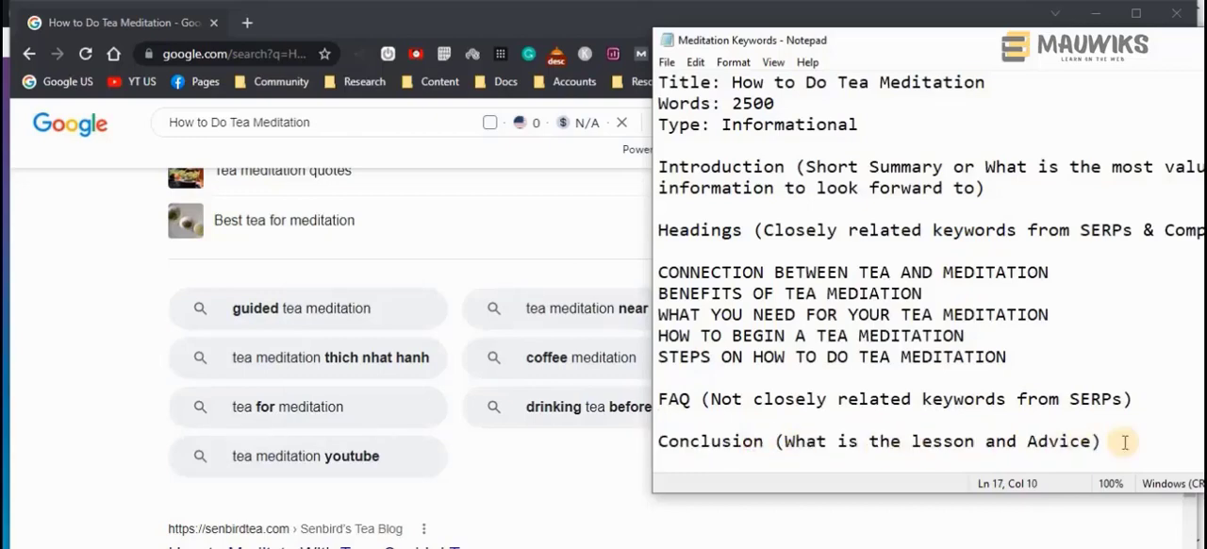
{"action": "left_click_drag", "start_coordinate": [830, 39], "coordinate": [816, 63]}
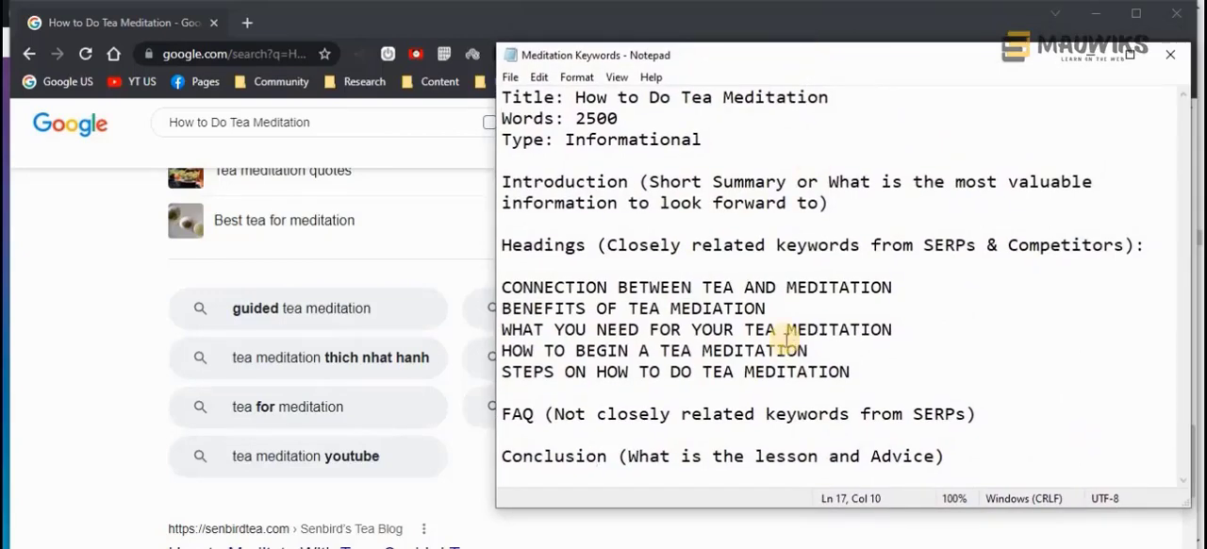
Highlight the entire outline from the title through the Conclusion to review its overall structure
{"action": "left_click_drag", "start_coordinate": [950, 457], "coordinate": [477, 111]}
{"action": "left_click", "coordinate": [896, 283]}
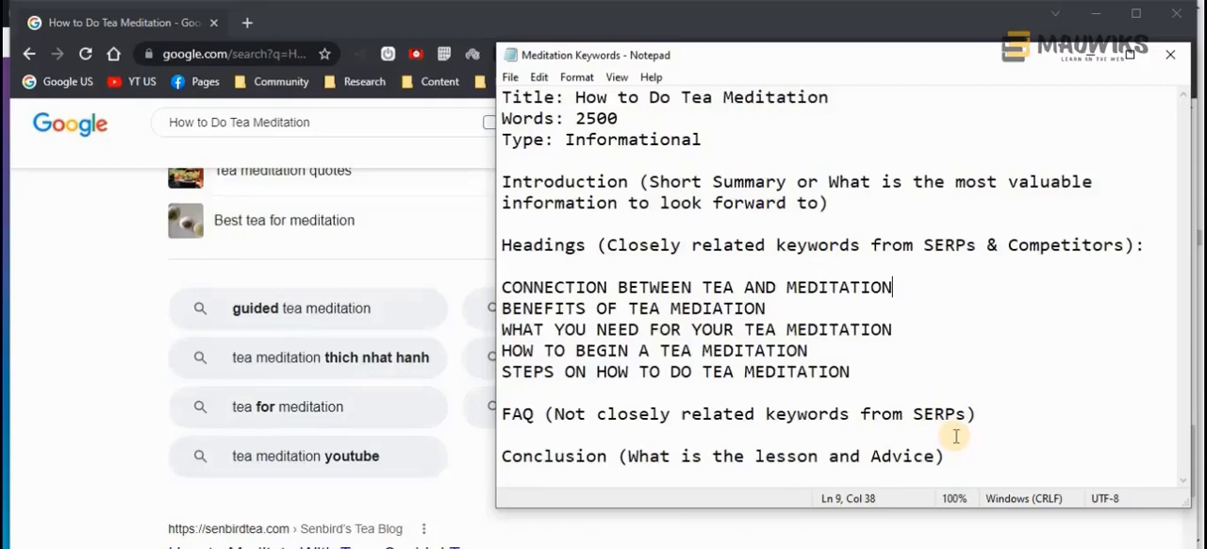
{"action": "left_click_drag", "start_coordinate": [947, 456], "coordinate": [481, 95]}
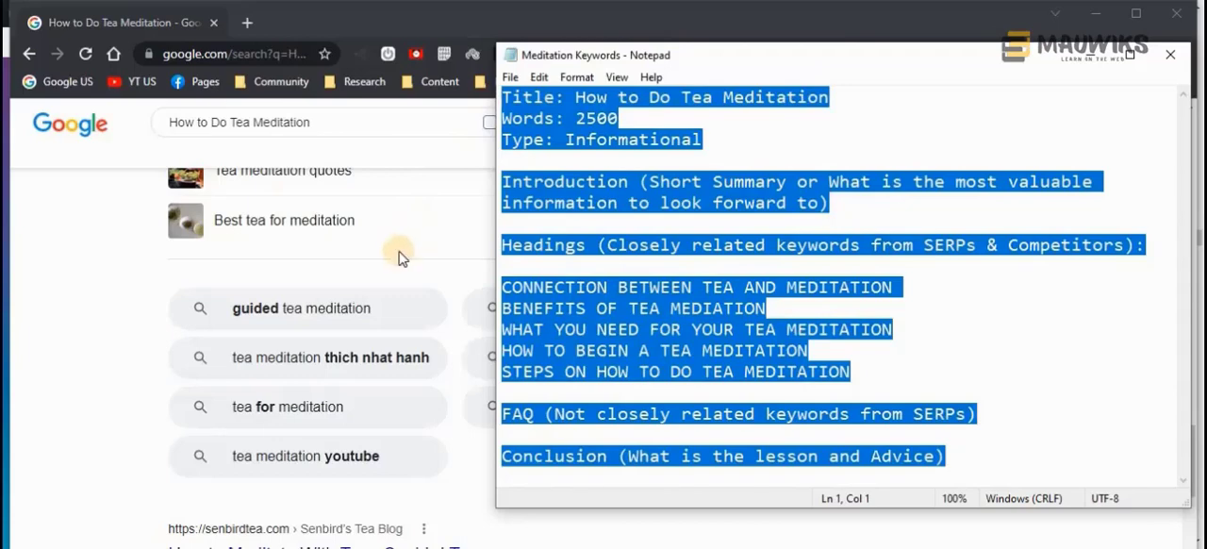
{"action": "left_click_drag", "start_coordinate": [691, 62], "coordinate": [657, 53]}
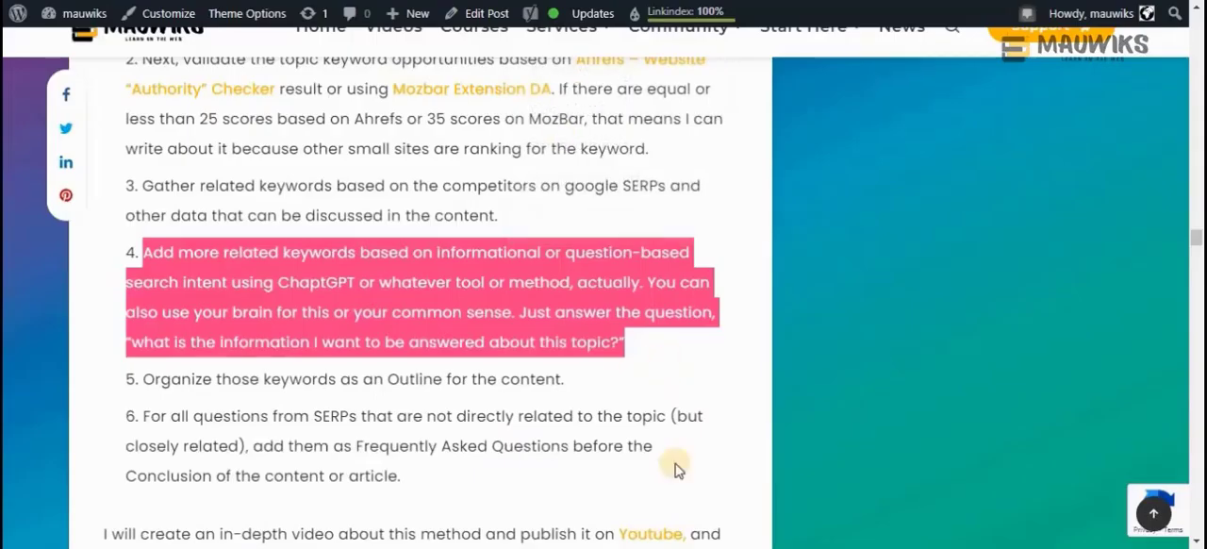
Review the whole outline over the blog article, and return to the article at step 5 on organizing keywords as an outline
{"action": "mouse_move", "coordinate": [537, 548]}
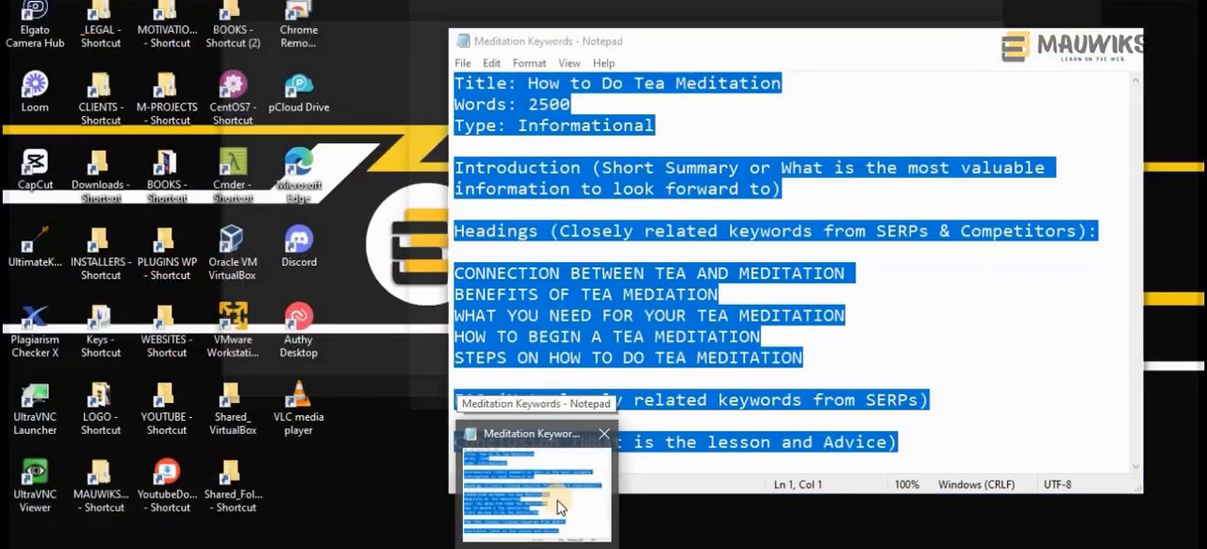
{"action": "left_click", "coordinate": [562, 506]}
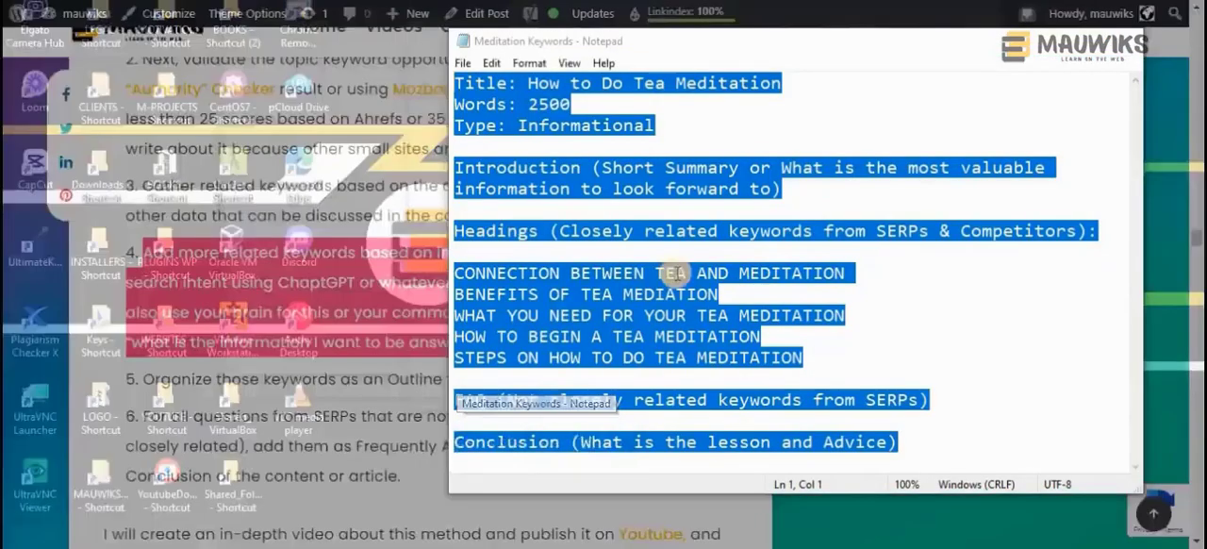
{"action": "left_click", "coordinate": [969, 375]}
{"action": "left_click_drag", "start_coordinate": [929, 454], "coordinate": [396, 80]}
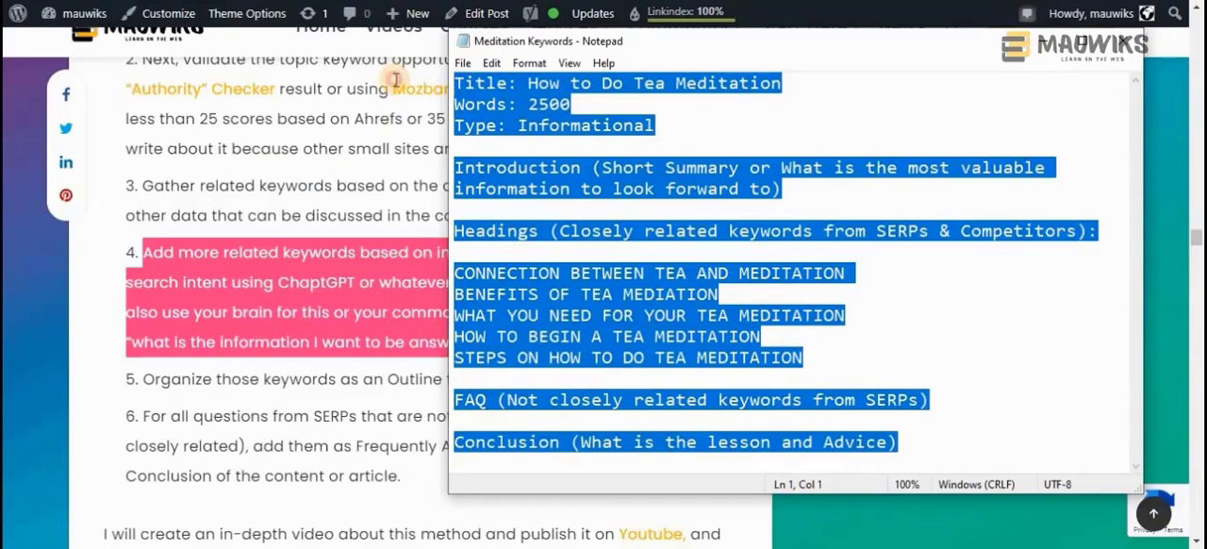
{"action": "left_click", "coordinate": [841, 357]}
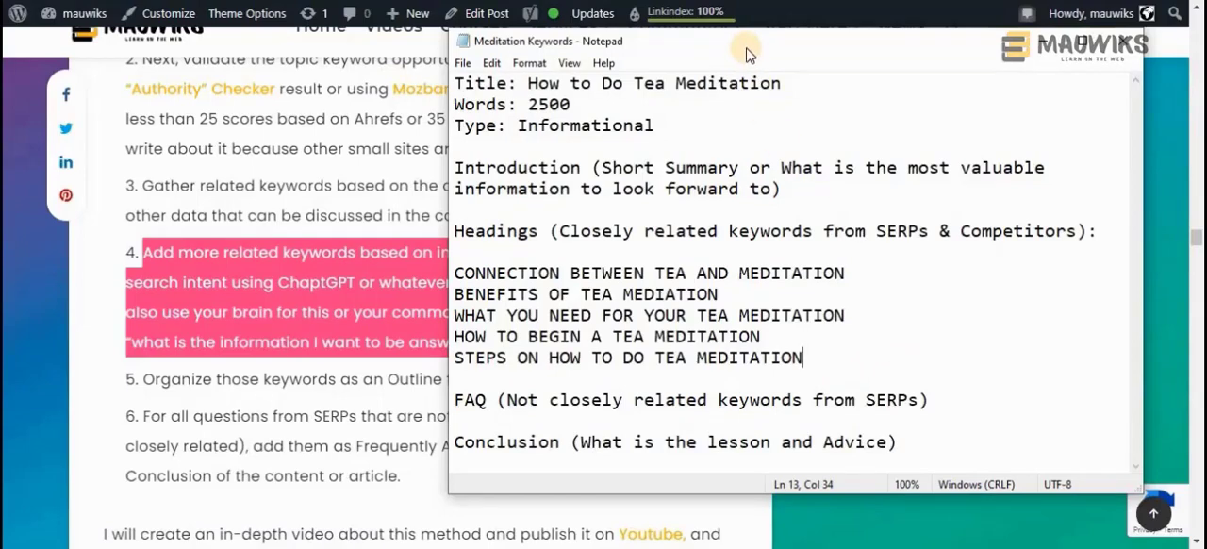
{"action": "left_click_drag", "start_coordinate": [743, 52], "coordinate": [722, 63]}
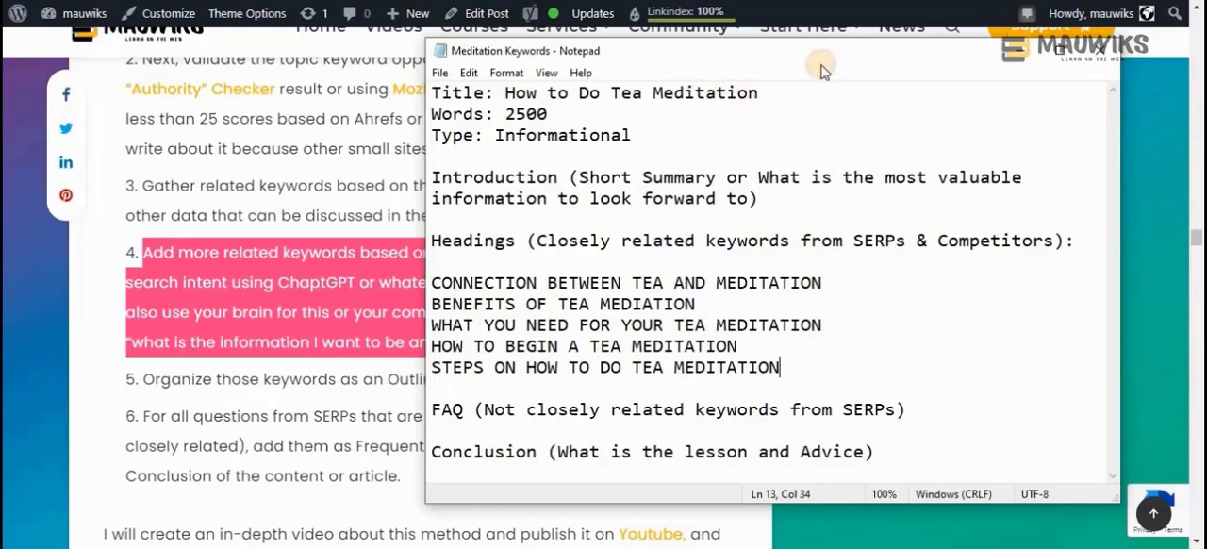
{"action": "left_click_drag", "start_coordinate": [722, 69], "coordinate": [766, 69]}
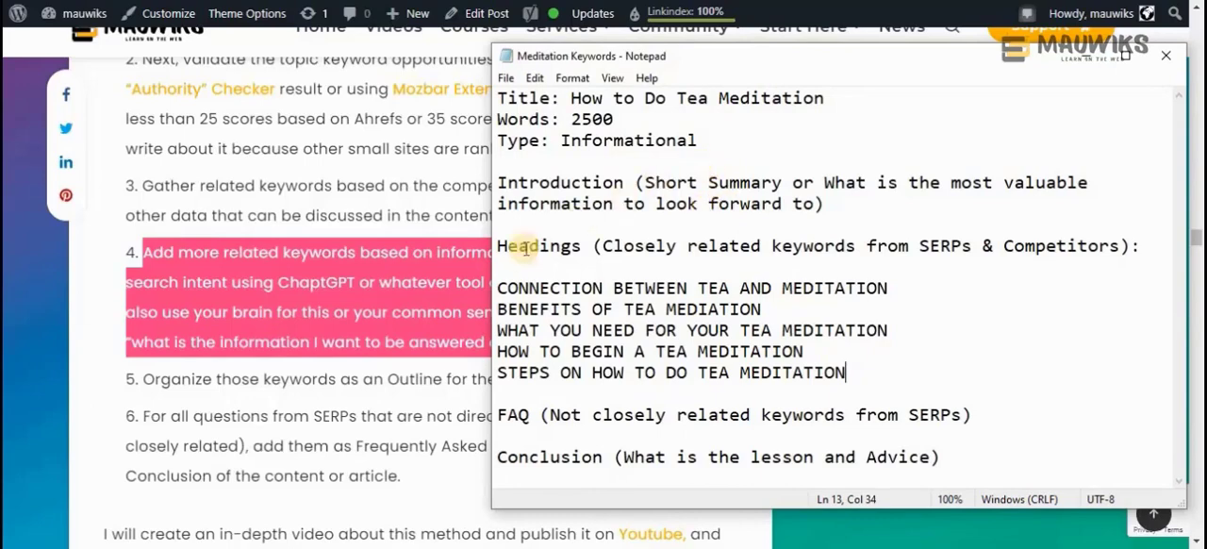
{"action": "left_click", "coordinate": [283, 384]}
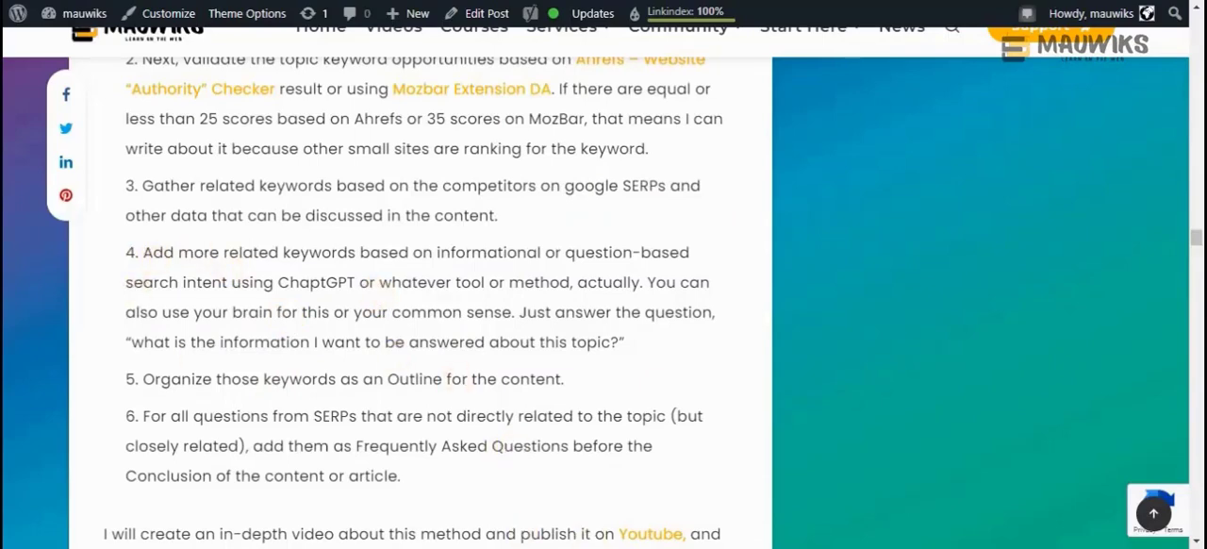
Bring up the Notepad outline and highlight its Introduction, Headings, FAQ and Conclusion sections in turn for review
{"action": "key", "text": "alt+Tab"}
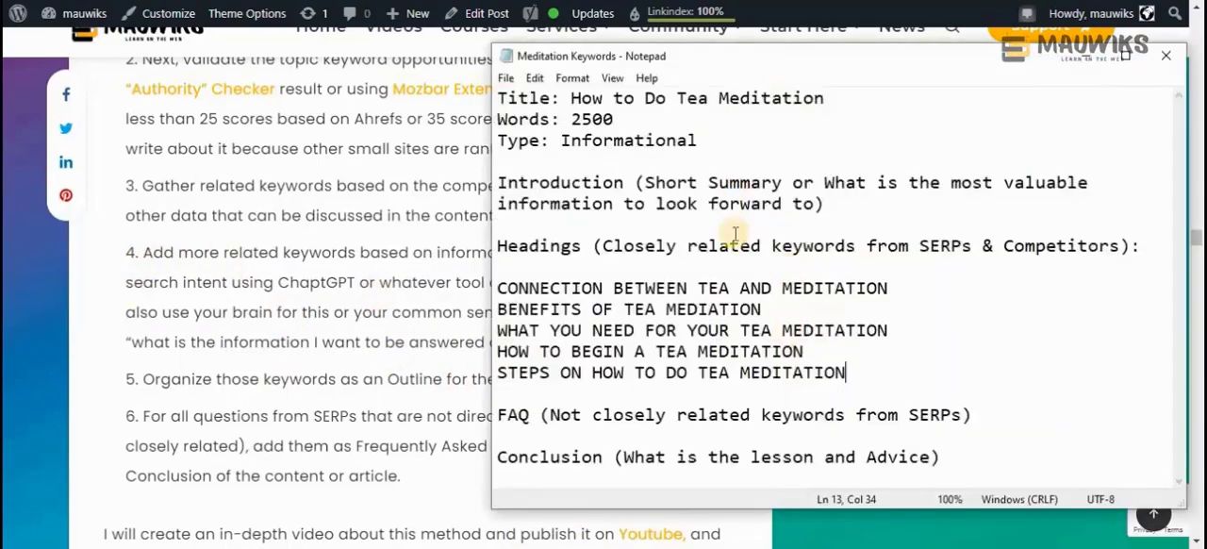
{"action": "double_click", "coordinate": [545, 183]}
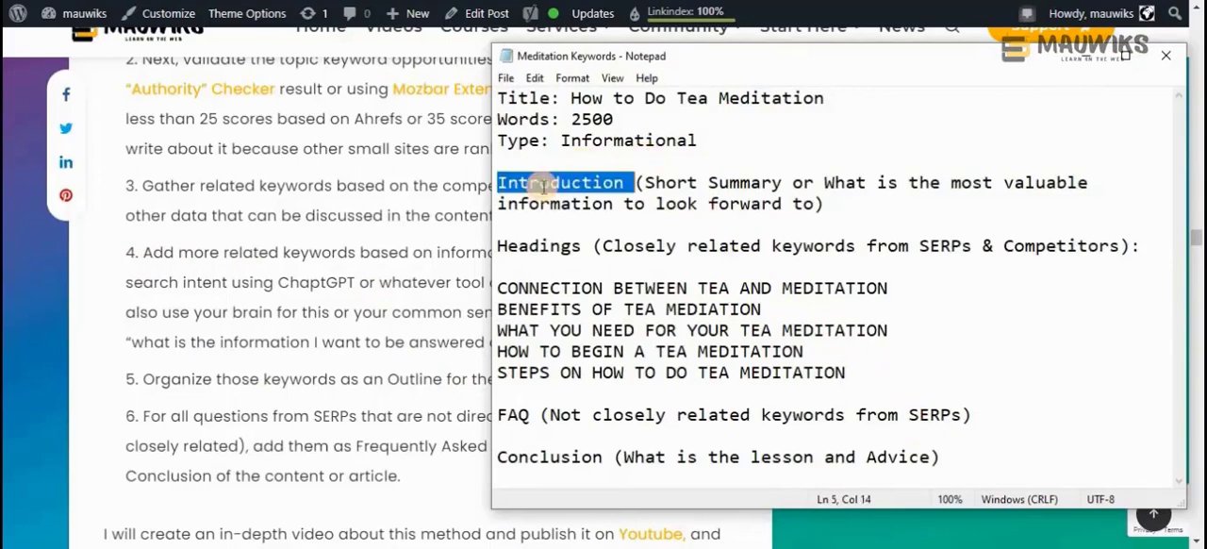
{"action": "double_click", "coordinate": [540, 247]}
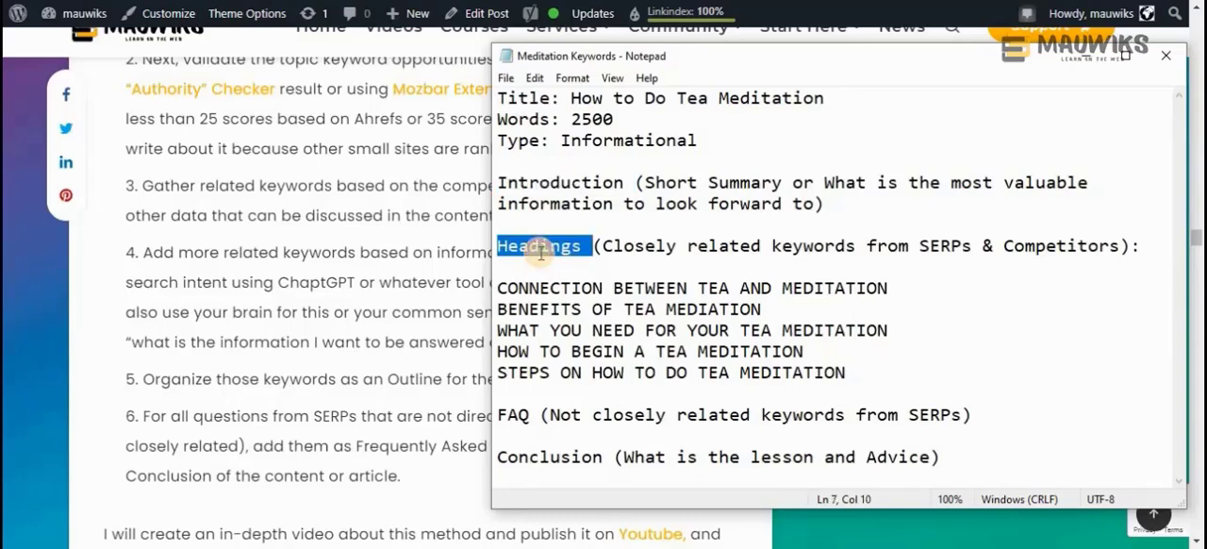
{"action": "left_click_drag", "start_coordinate": [903, 377], "coordinate": [493, 288]}
{"action": "left_click", "coordinate": [939, 264]}
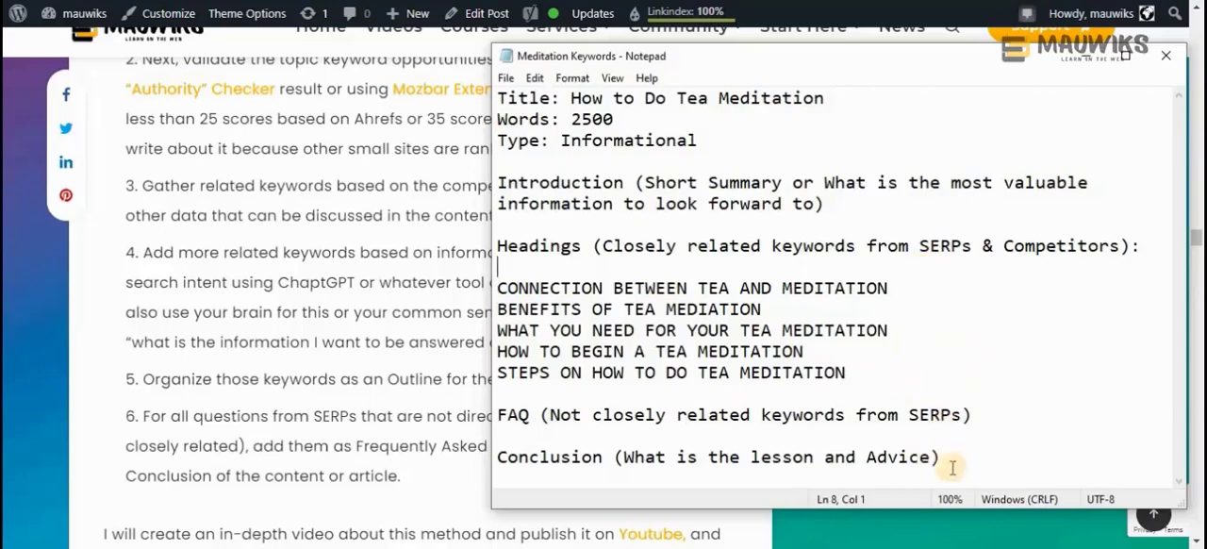
{"action": "left_click", "coordinate": [530, 415]}
{"action": "left_click_drag", "start_coordinate": [530, 415], "coordinate": [498, 415]}
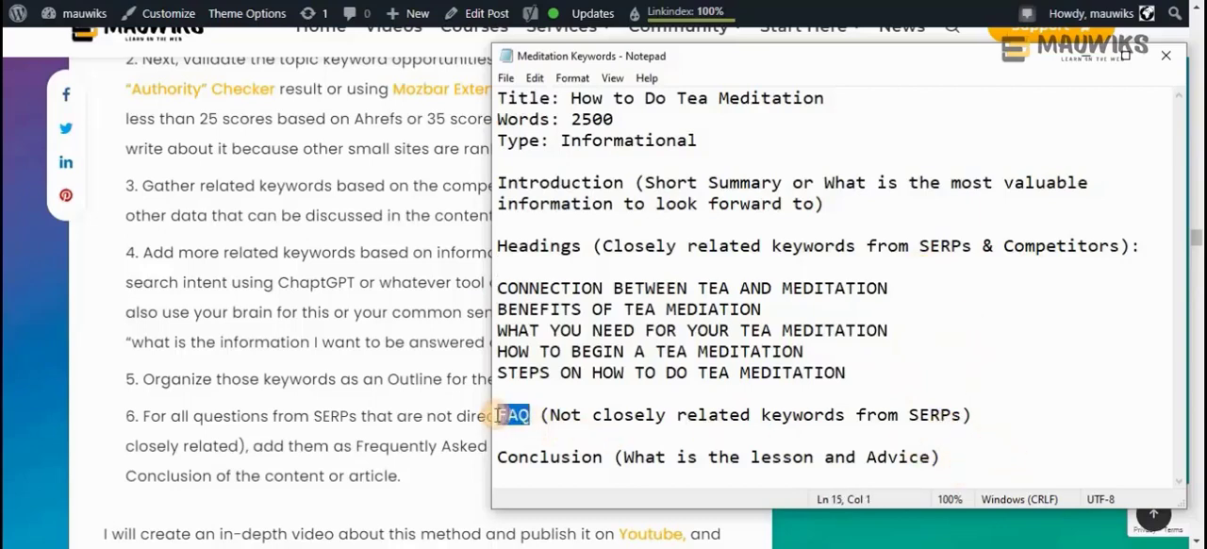
{"action": "left_click", "coordinate": [603, 457]}
{"action": "left_click", "coordinate": [500, 457], "text": "shift"}
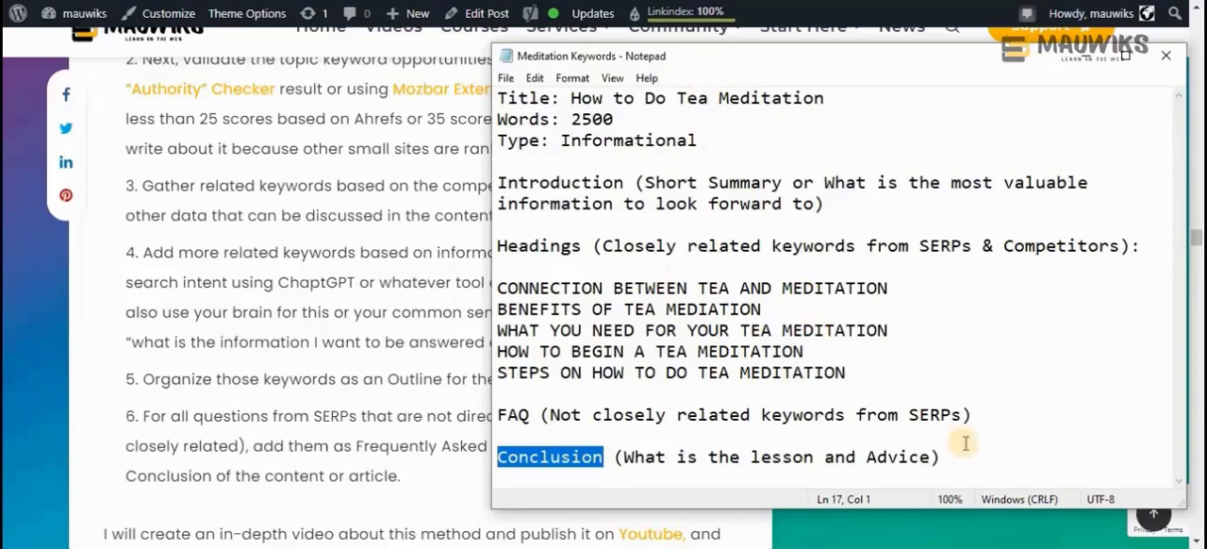
Copy the entire outline from Notepad and paste it into a new blank Google Docs document
{"action": "left_click_drag", "start_coordinate": [942, 457], "coordinate": [465, 103]}
{"action": "key", "text": "ctrl+c"}
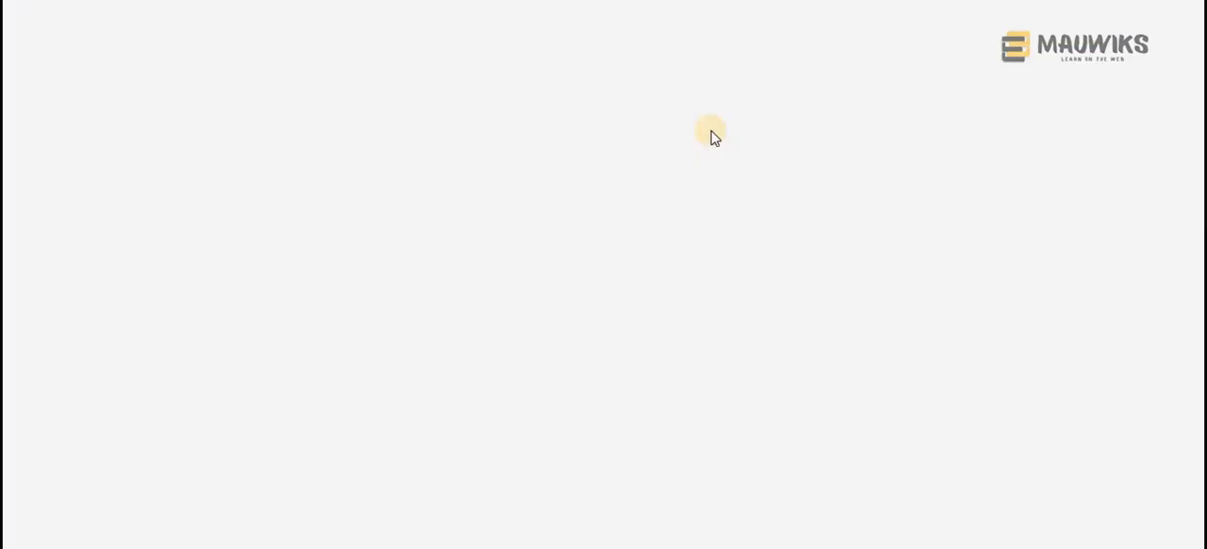
{"action": "type", "text": "doc"}
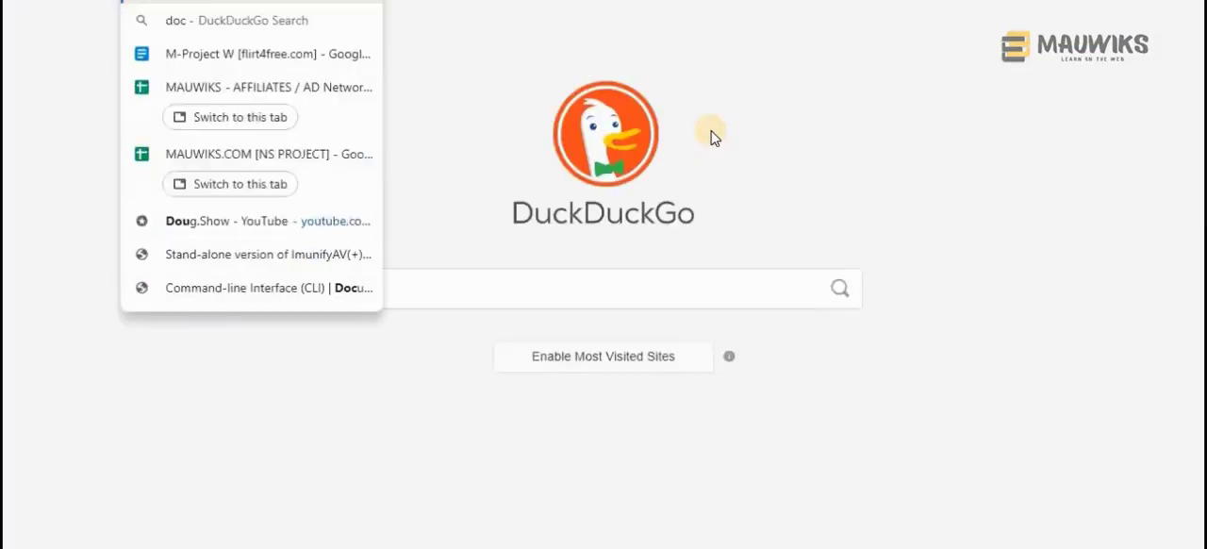
{"action": "key", "text": "Return"}
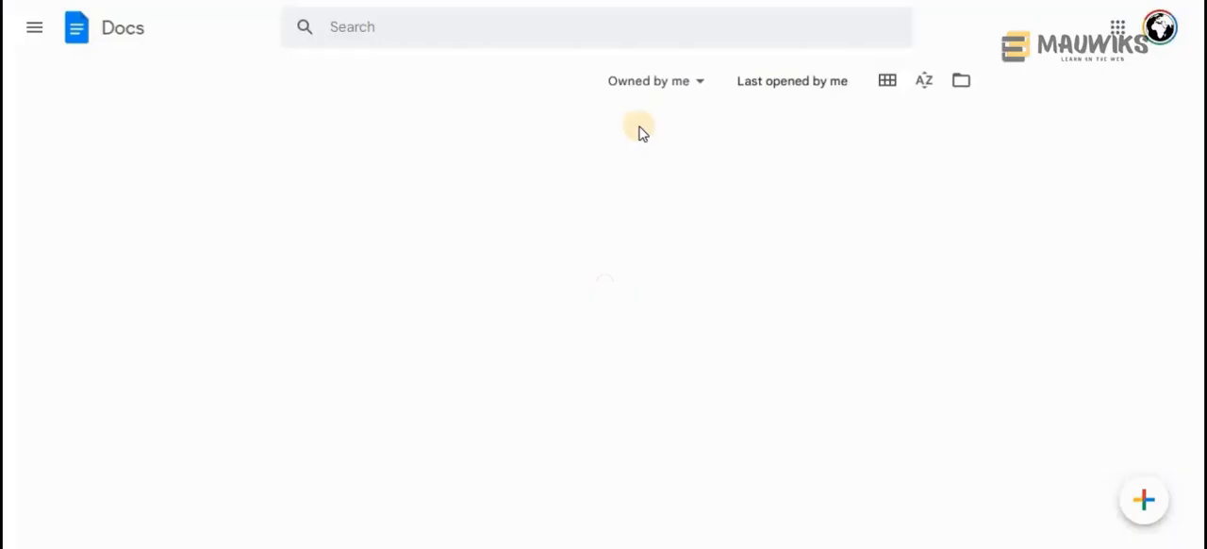
{"action": "left_click", "coordinate": [1143, 507]}
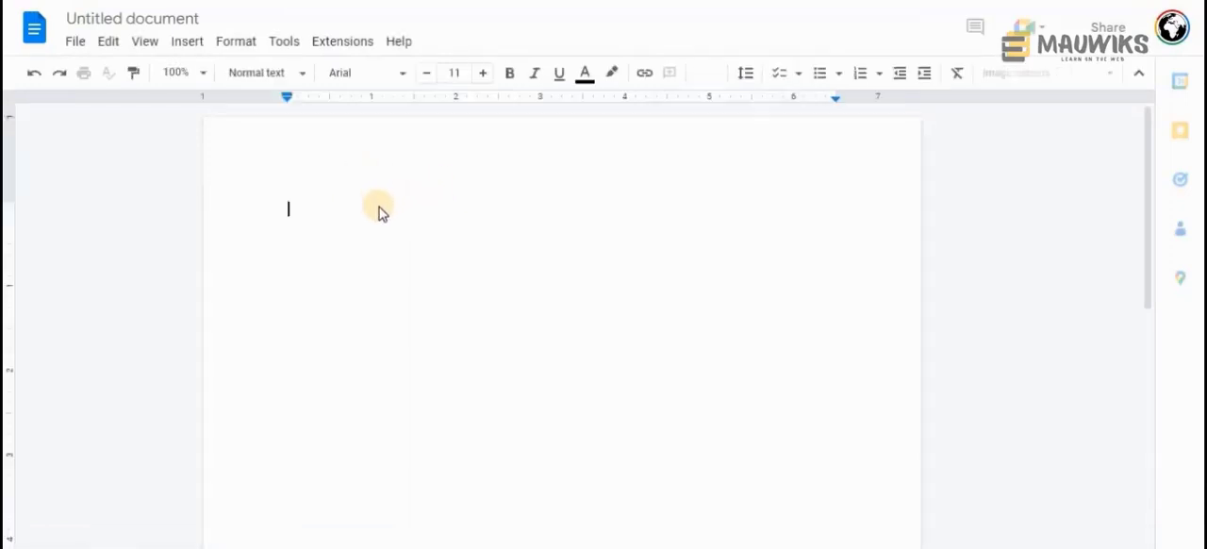
{"action": "key", "text": "ctrl+v"}
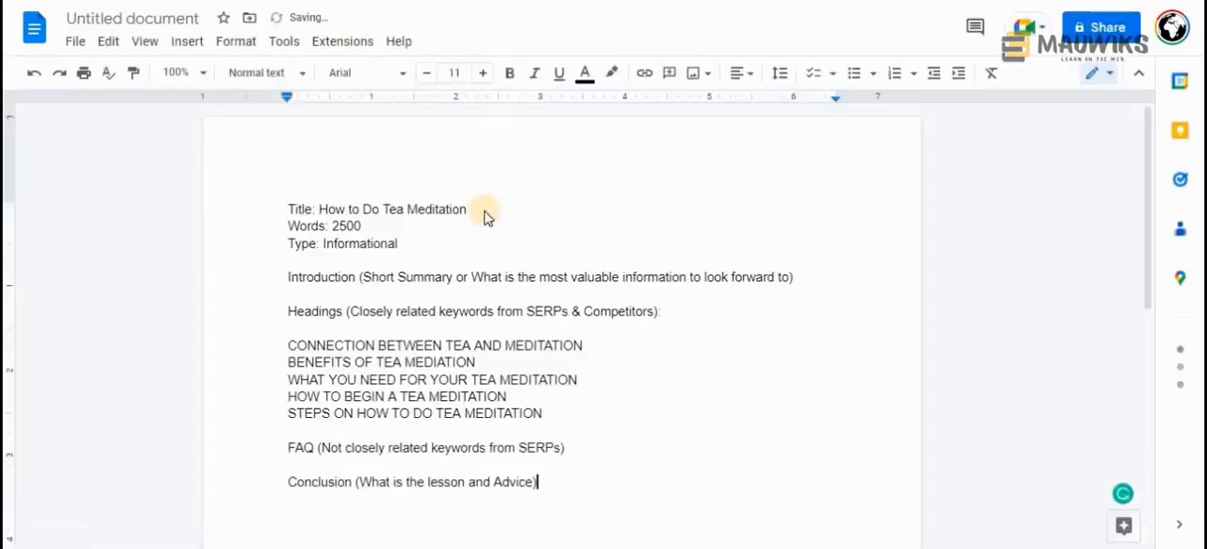
Remove the "Title:" label in front of "How to Do Tea Meditation" in the first line
{"action": "left_click", "coordinate": [319, 210]}
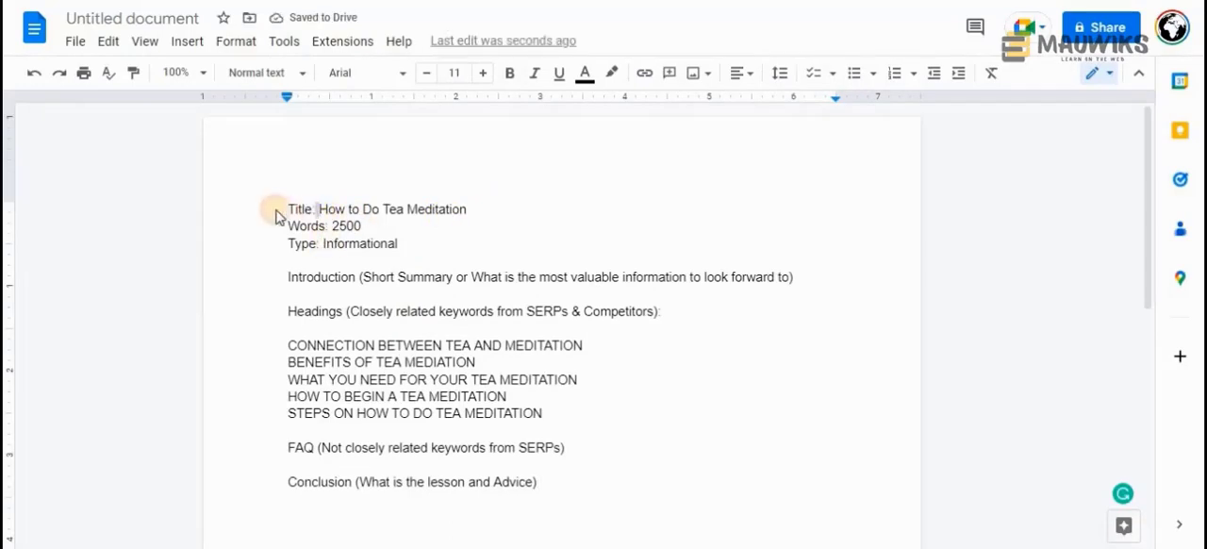
{"action": "left_click_drag", "start_coordinate": [319, 210], "coordinate": [275, 216]}
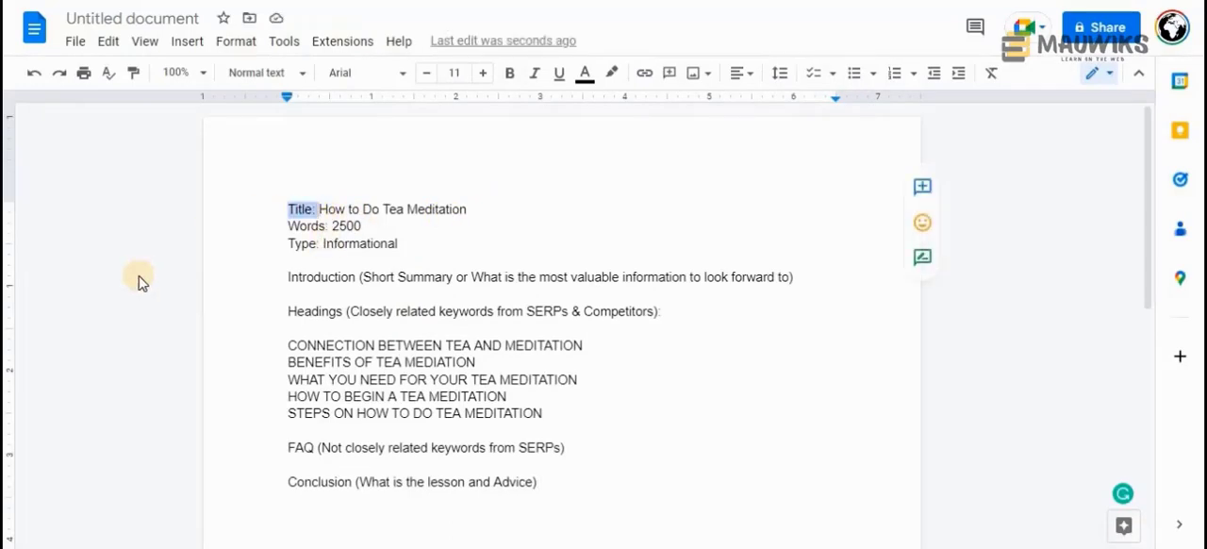
{"action": "key", "text": "BackSpace"}
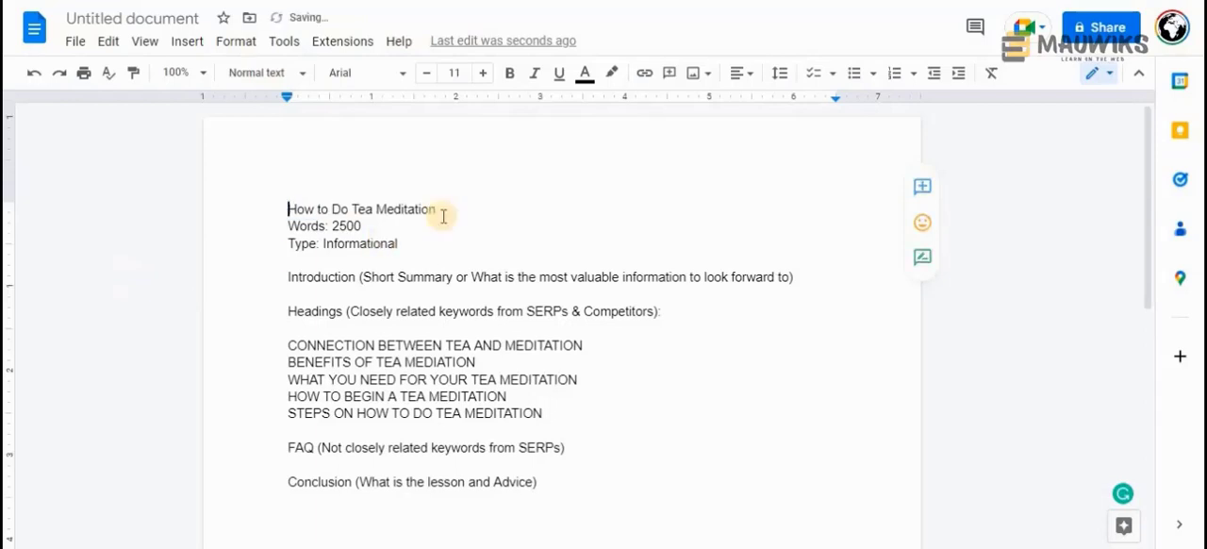
Apply the Heading 1 style to the "How to Do Tea Meditation" line
{"action": "left_click_drag", "start_coordinate": [440, 210], "coordinate": [214, 210]}
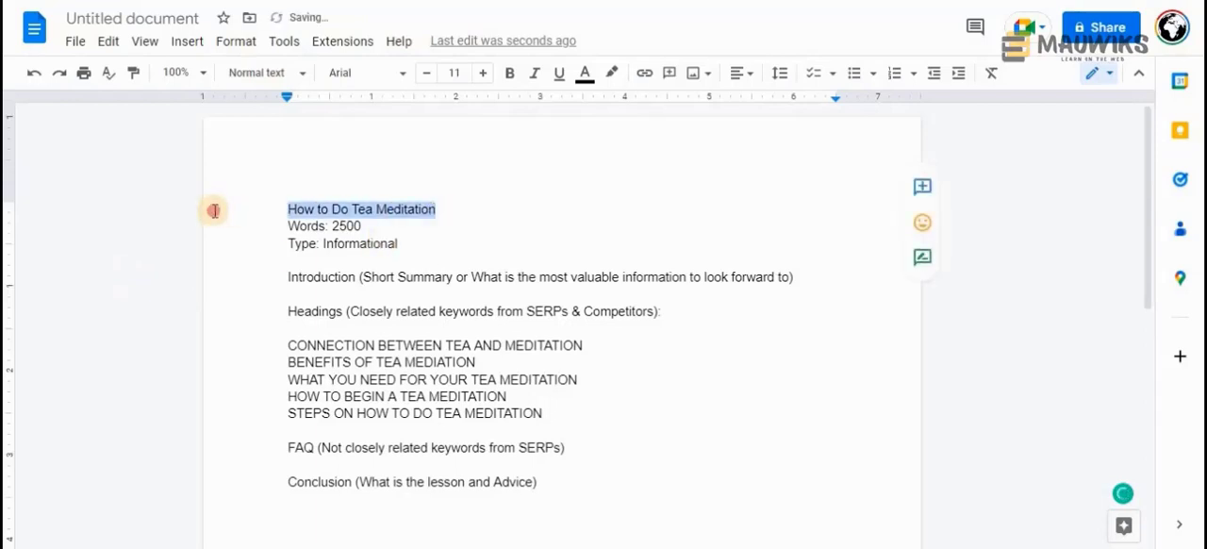
{"action": "left_click", "coordinate": [236, 41]}
{"action": "left_click", "coordinate": [689, 162]}
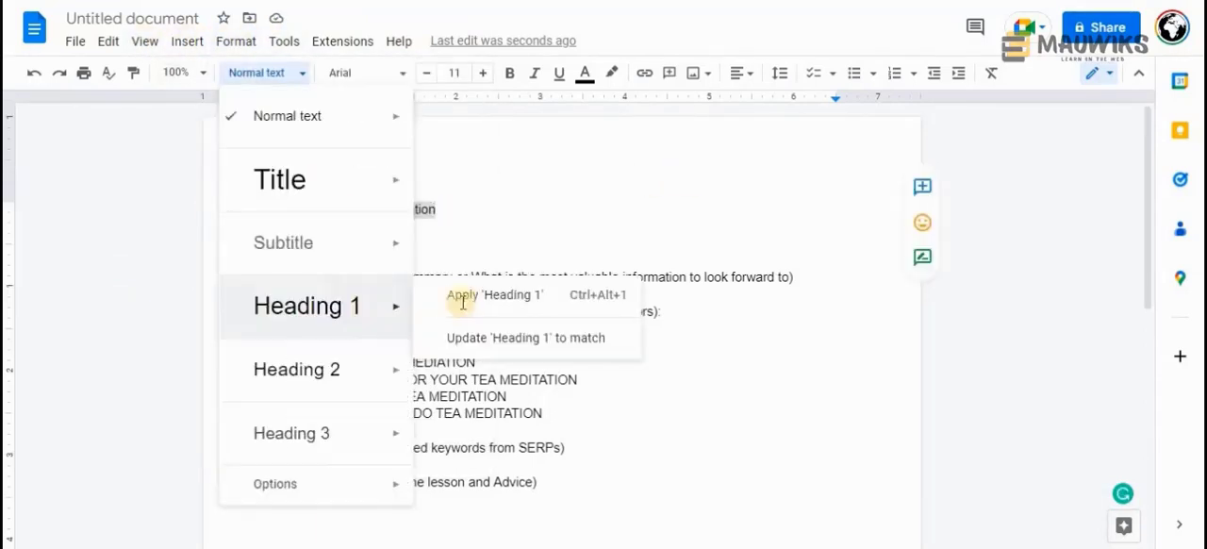
{"action": "left_click", "coordinate": [476, 302]}
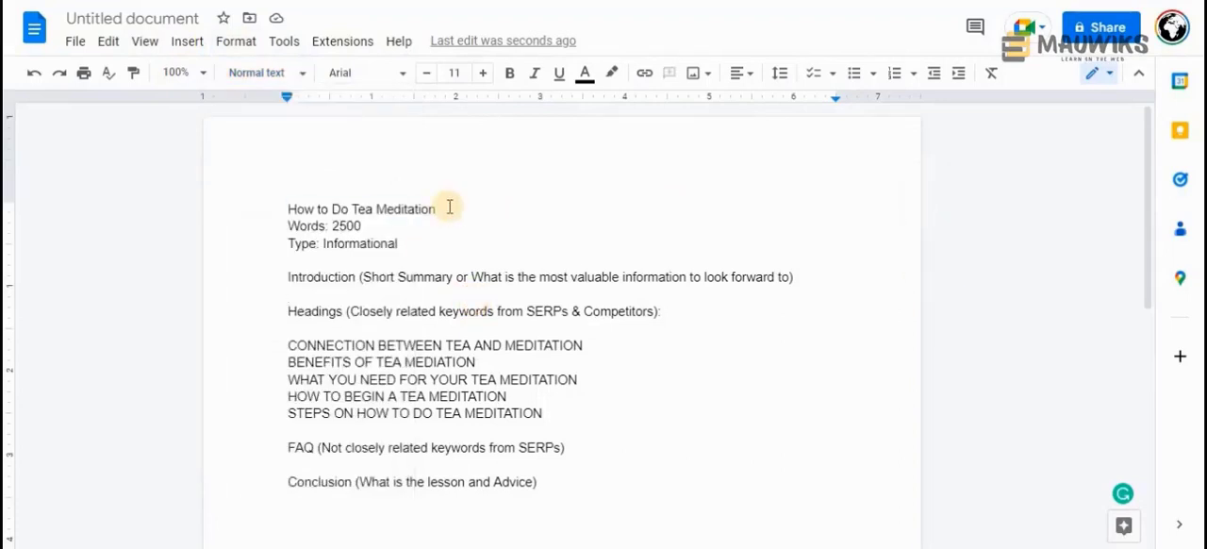
{"action": "left_click_drag", "start_coordinate": [449, 208], "coordinate": [255, 202]}
{"action": "left_click", "coordinate": [270, 76]}
{"action": "mouse_move", "coordinate": [321, 315]}
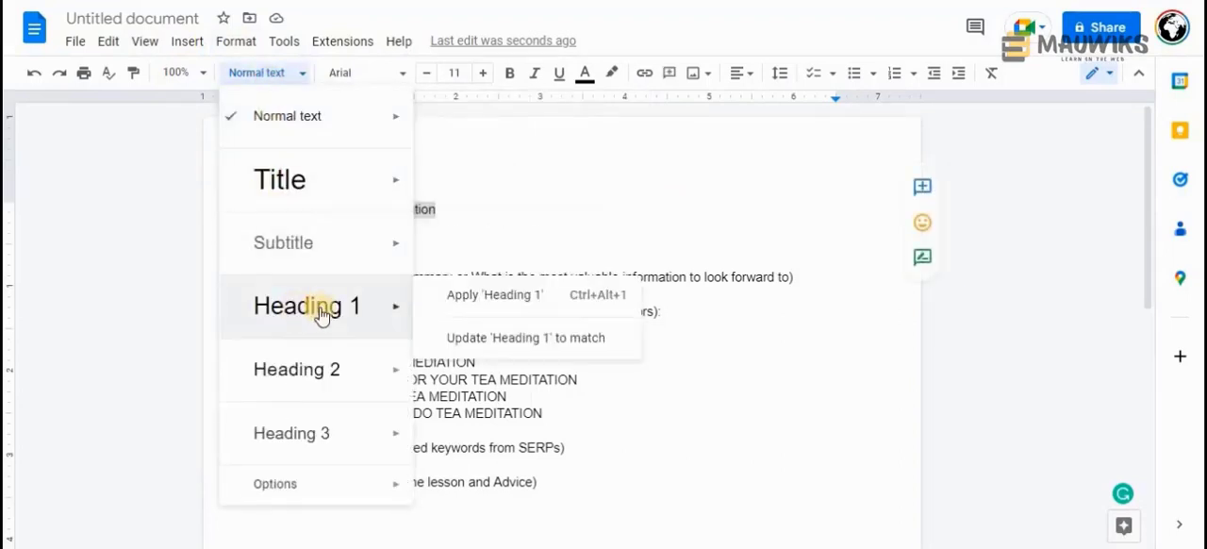
{"action": "left_click", "coordinate": [495, 301]}
{"action": "left_click", "coordinate": [484, 286]}
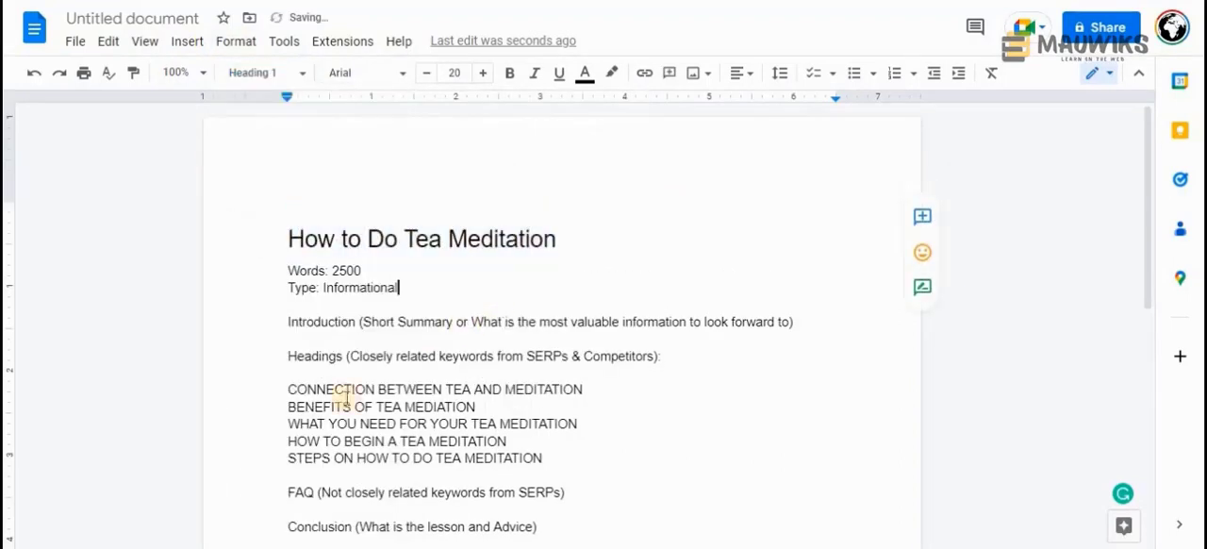
Make the Words and Type lines beneath the title bold and italic
{"action": "left_click_drag", "start_coordinate": [355, 279], "coordinate": [288, 272]}
{"action": "key", "text": "ctrl+b"}
{"action": "key", "text": "ctrl+i"}
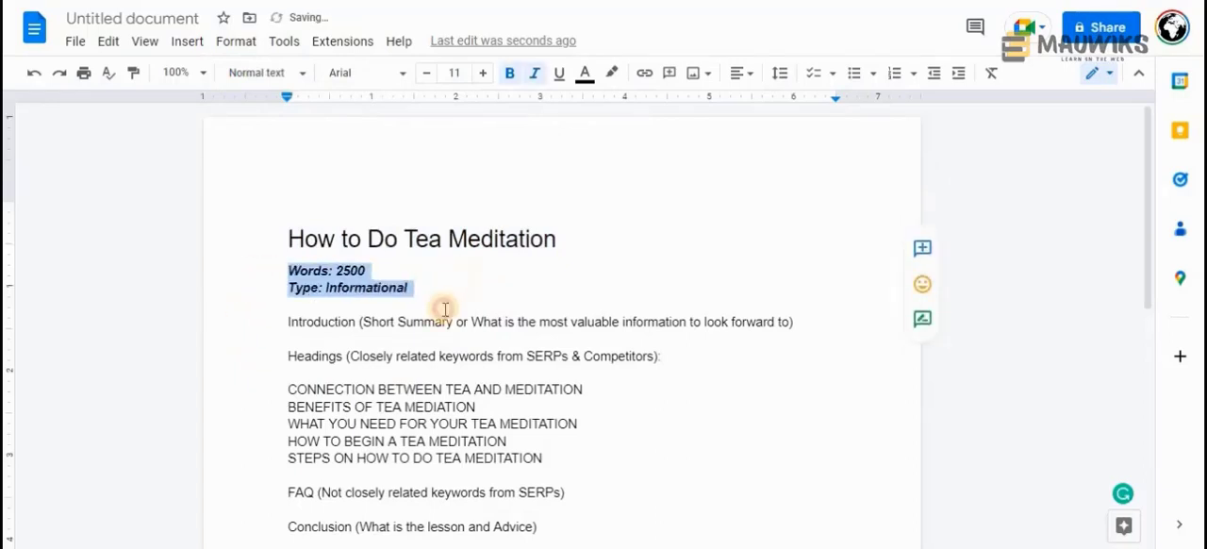
Delete the Words and Type lines beneath the title
{"action": "left_click_drag", "start_coordinate": [437, 286], "coordinate": [289, 271]}
{"action": "left_click", "coordinate": [509, 73]}
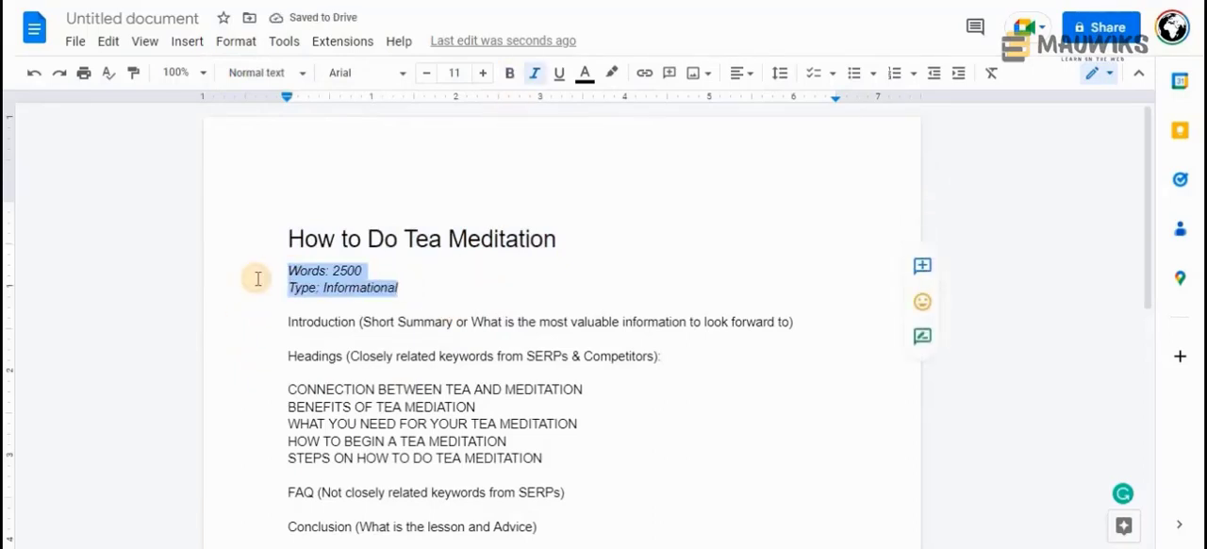
{"action": "key", "text": "BackSpace"}
{"action": "key", "text": "BackSpace"}
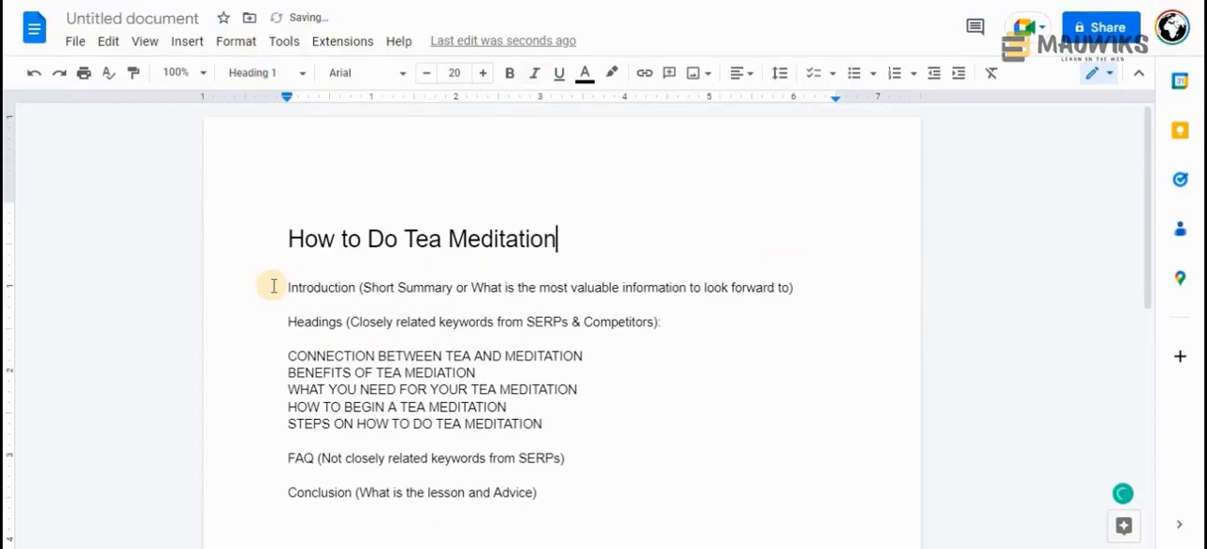
Apply the Heading 2 style to all lines from the Introduction through the Conclusion
{"action": "left_click_drag", "start_coordinate": [274, 286], "coordinate": [557, 499]}
{"action": "left_click", "coordinate": [264, 73]}
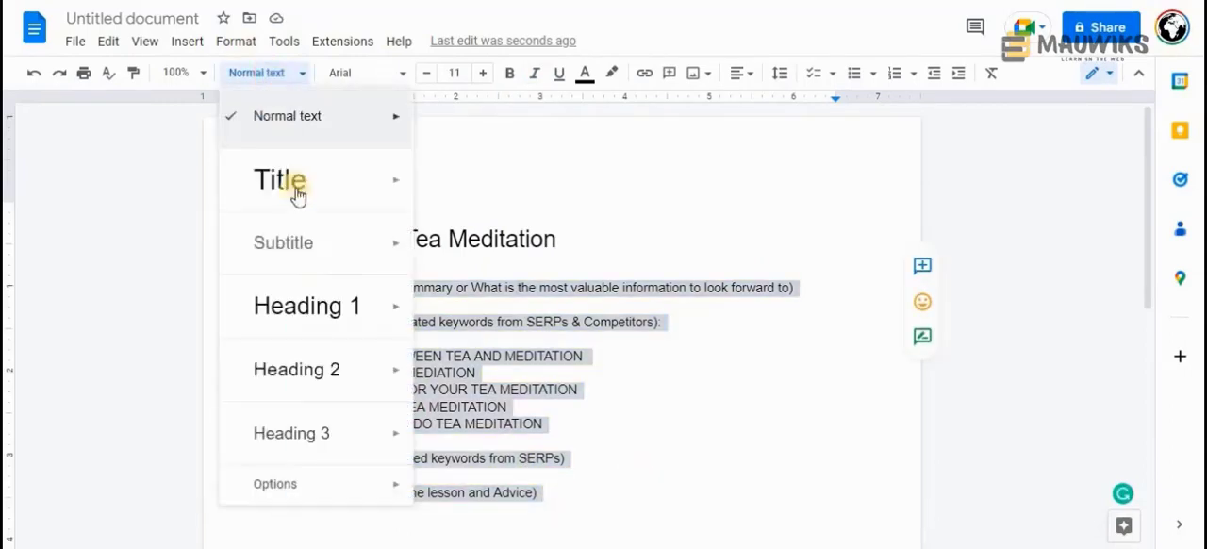
{"action": "left_click", "coordinate": [296, 368]}
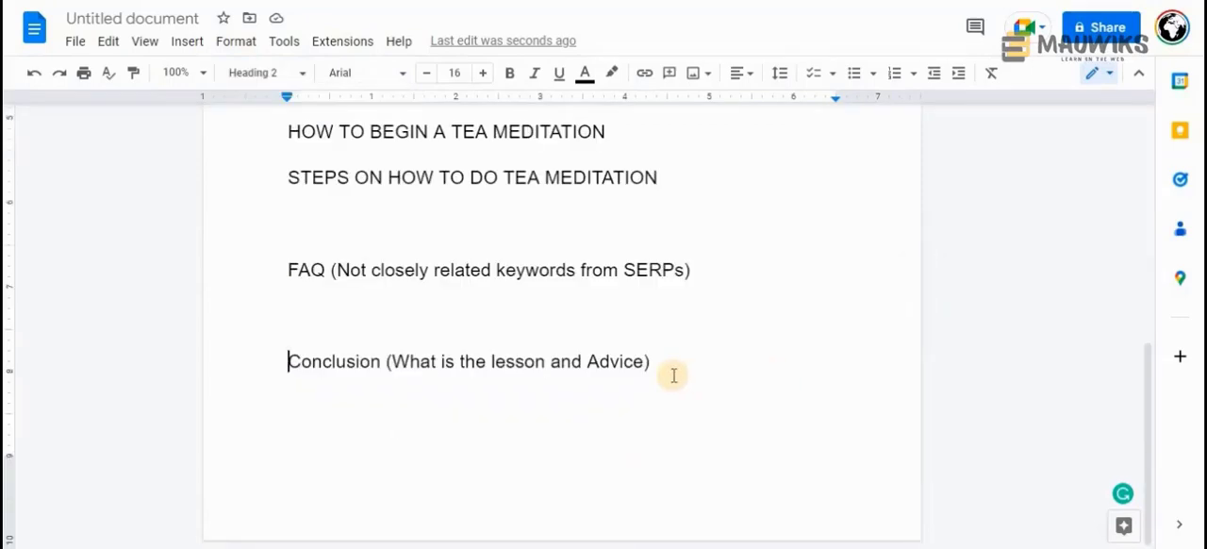
Reduce the introduction line to a bold "Introduction", and remove the Headings label line and the empty lines between headings
{"action": "scroll", "coordinate": [673, 375], "scroll_direction": "up", "scroll_amount": 3}
{"action": "double_click", "coordinate": [385, 210]}
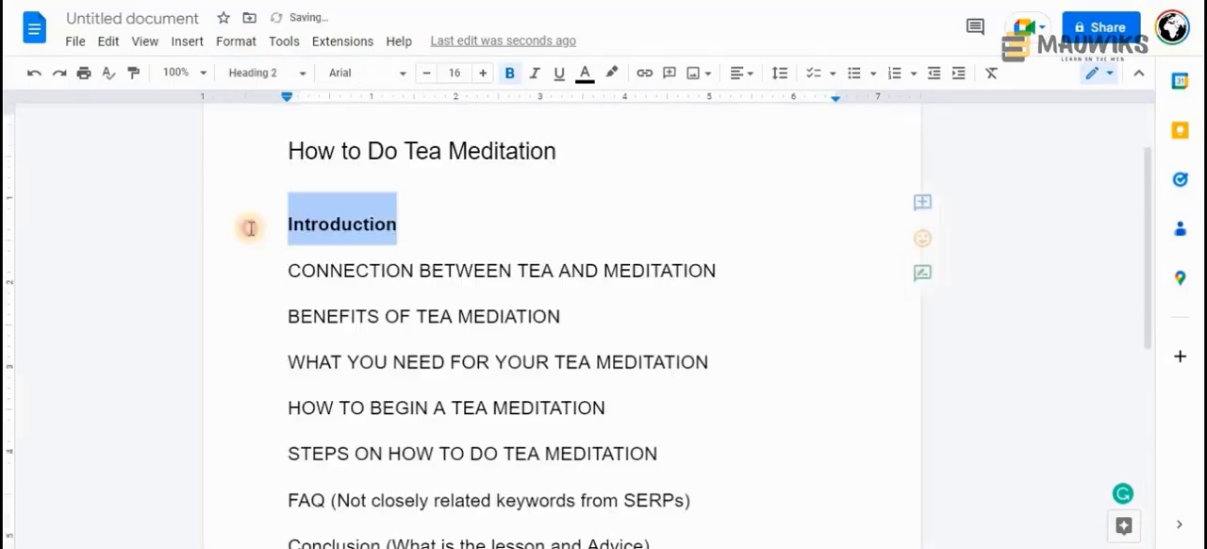
{"action": "left_click", "coordinate": [409, 223]}
{"action": "left_click_drag", "start_coordinate": [260, 215], "coordinate": [245, 226]}
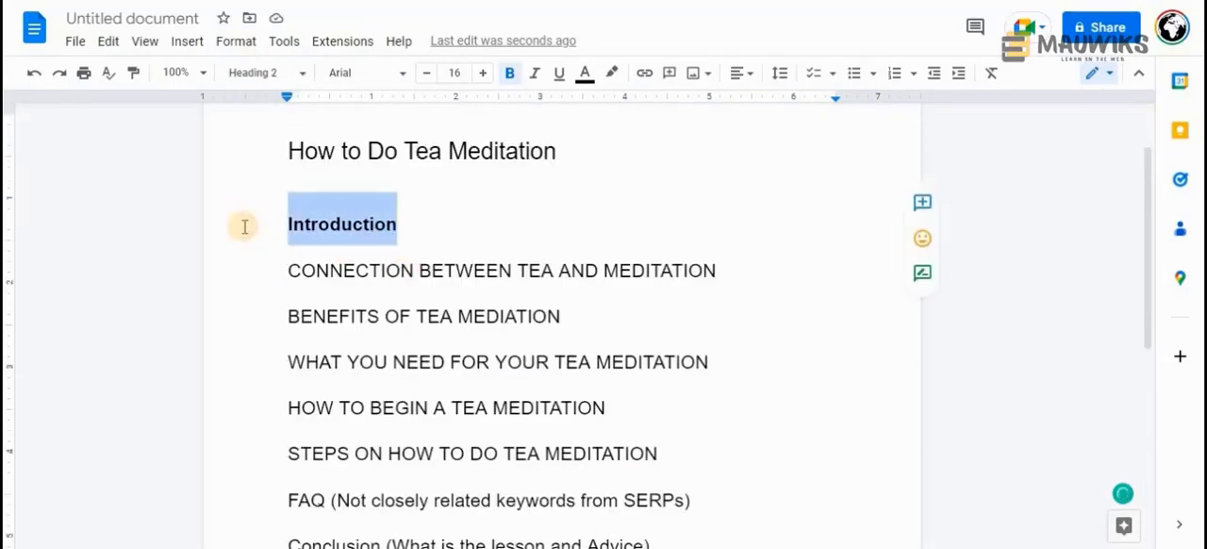
{"action": "left_click", "coordinate": [432, 224]}
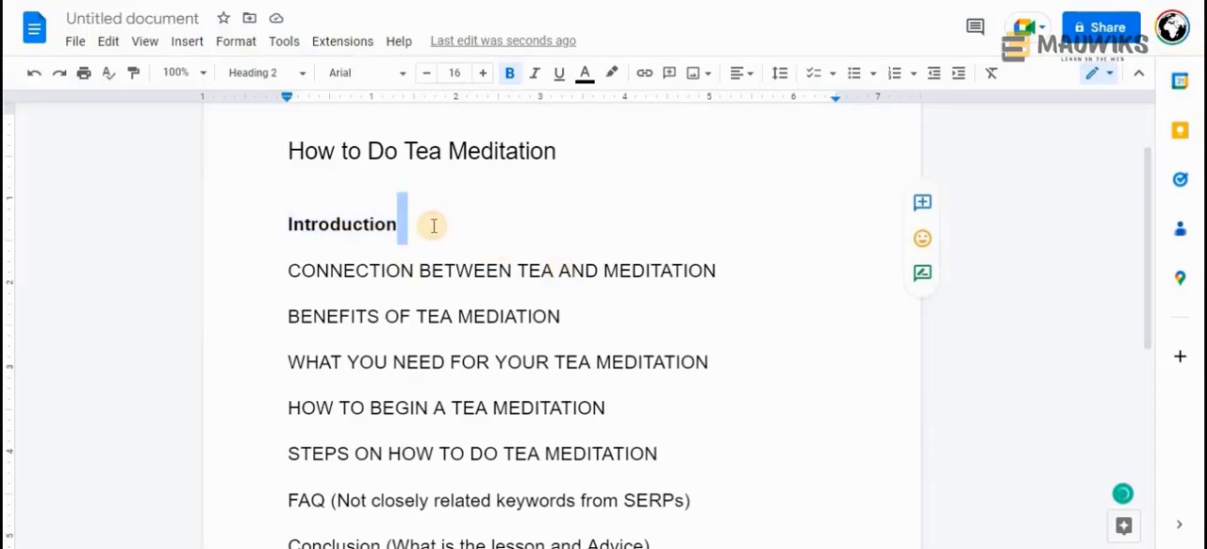
{"action": "left_click_drag", "start_coordinate": [434, 224], "coordinate": [274, 224]}
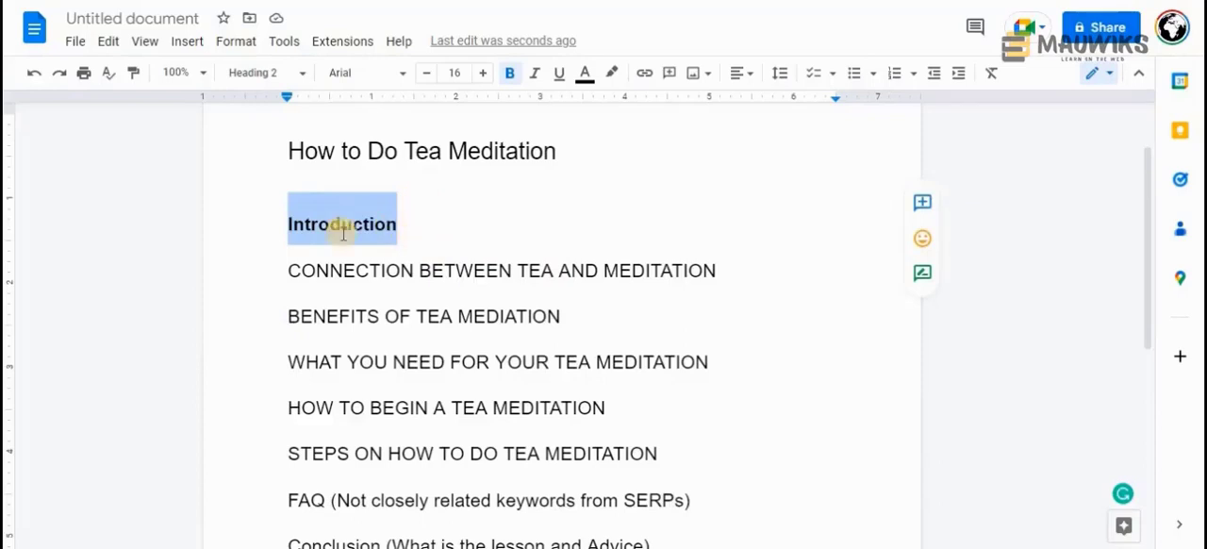
Delete the bracketed notes after FAQ and Conclusion, leaving only the two heading words
{"action": "scroll", "coordinate": [429, 372], "scroll_direction": "down", "scroll_amount": 2}
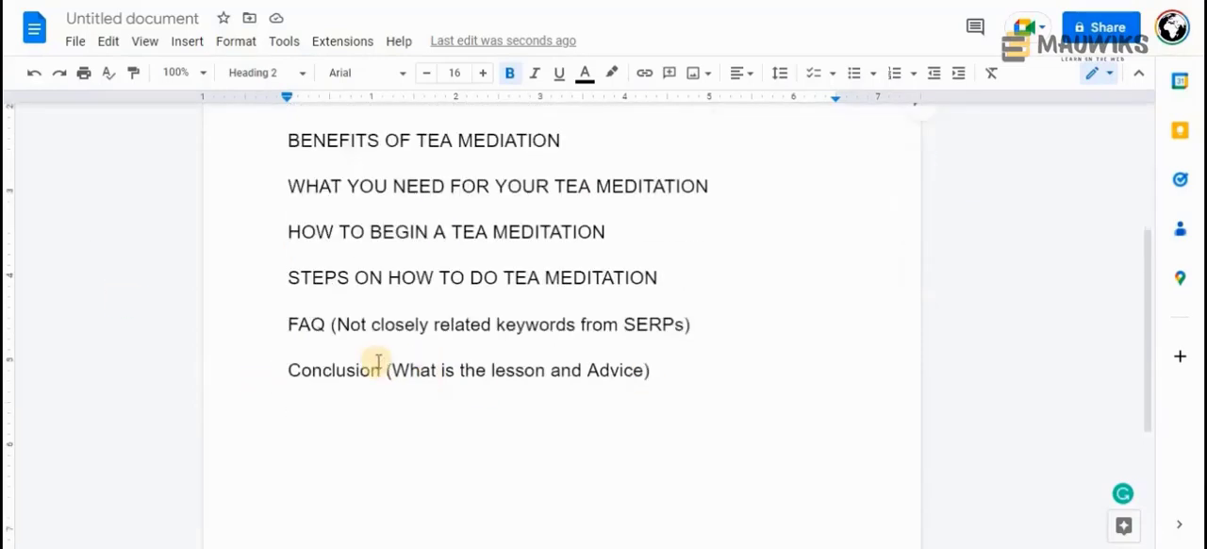
{"action": "scroll", "coordinate": [368, 359], "scroll_direction": "up", "scroll_amount": 1}
{"action": "left_click_drag", "start_coordinate": [330, 412], "coordinate": [708, 398]}
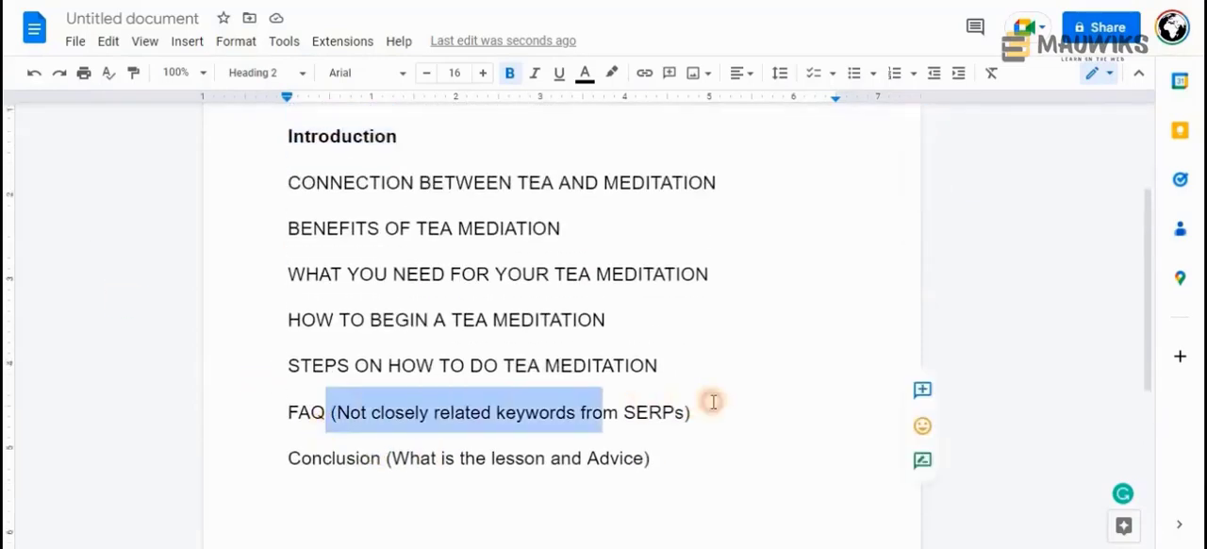
{"action": "key", "text": "BackSpace"}
{"action": "key", "text": "Return"}
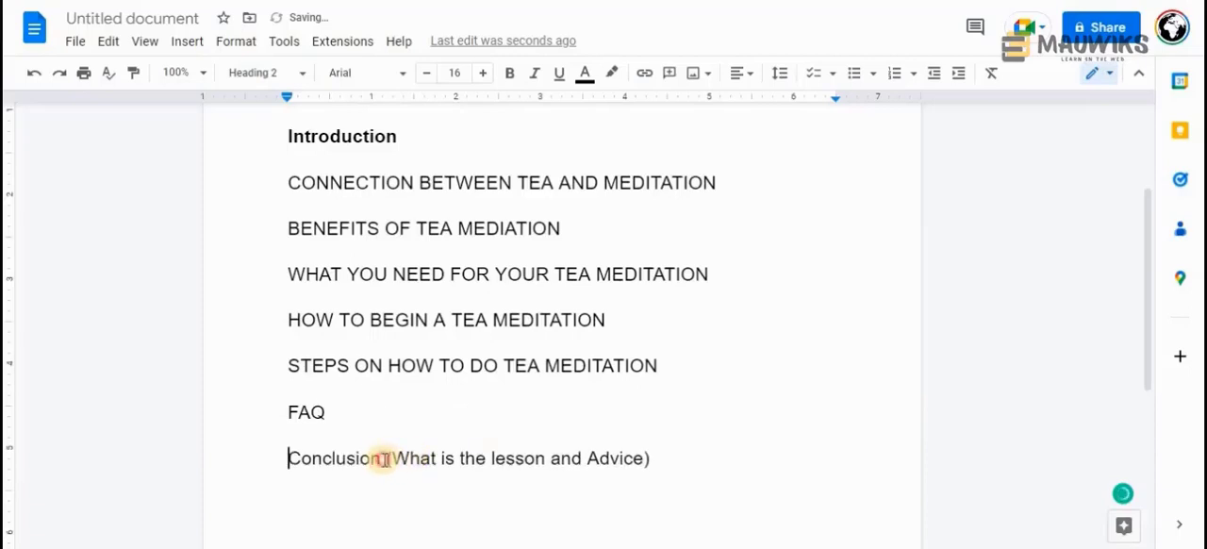
{"action": "left_click_drag", "start_coordinate": [381, 458], "coordinate": [666, 447]}
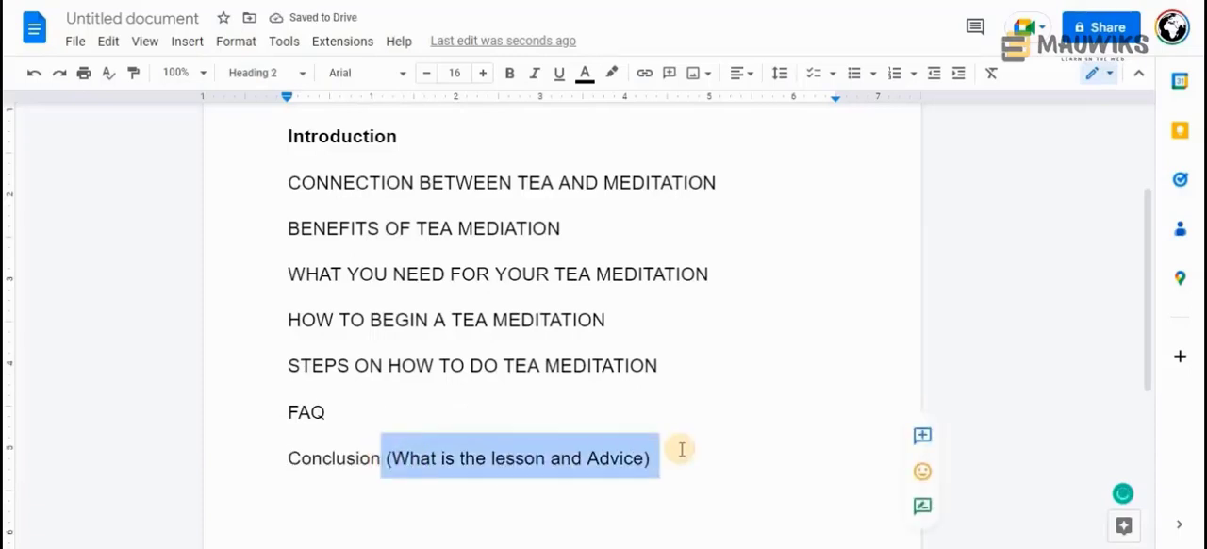
{"action": "key", "text": "BackSpace"}
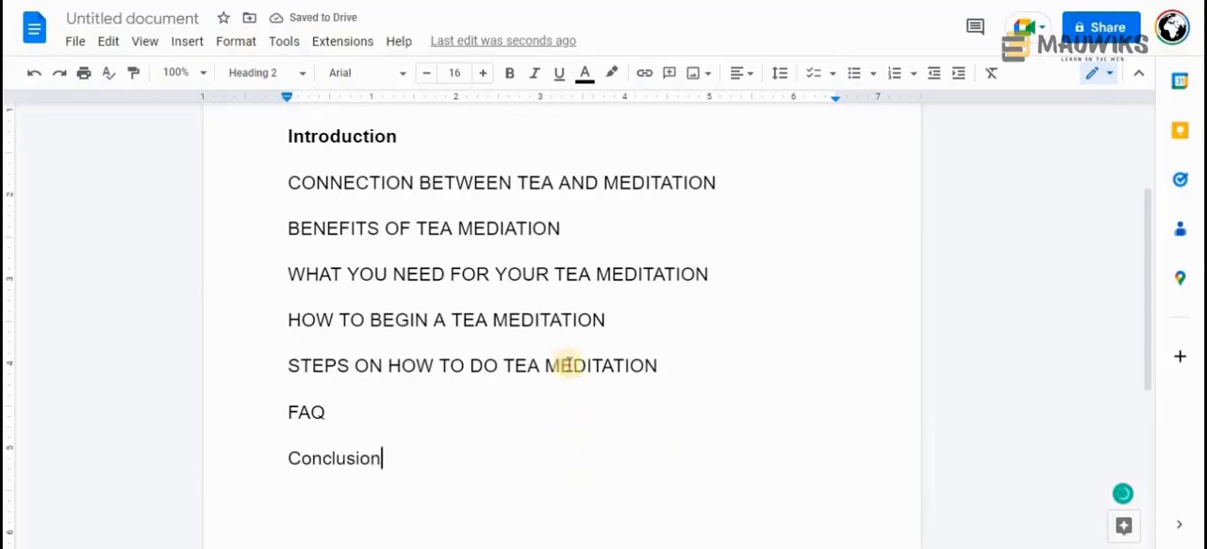
Return to the blog article and highlight step 4's advice on adding question-based related keywords using ChaptGPT
{"action": "scroll", "coordinate": [463, 428], "scroll_direction": "up", "scroll_amount": 2}
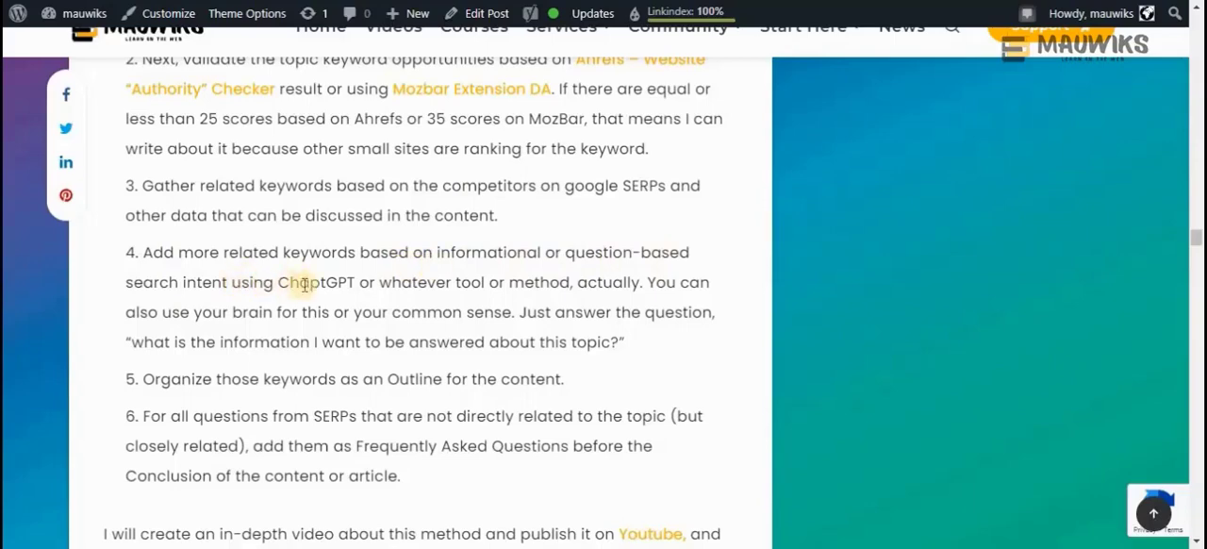
{"action": "left_click_drag", "start_coordinate": [356, 284], "coordinate": [137, 266]}
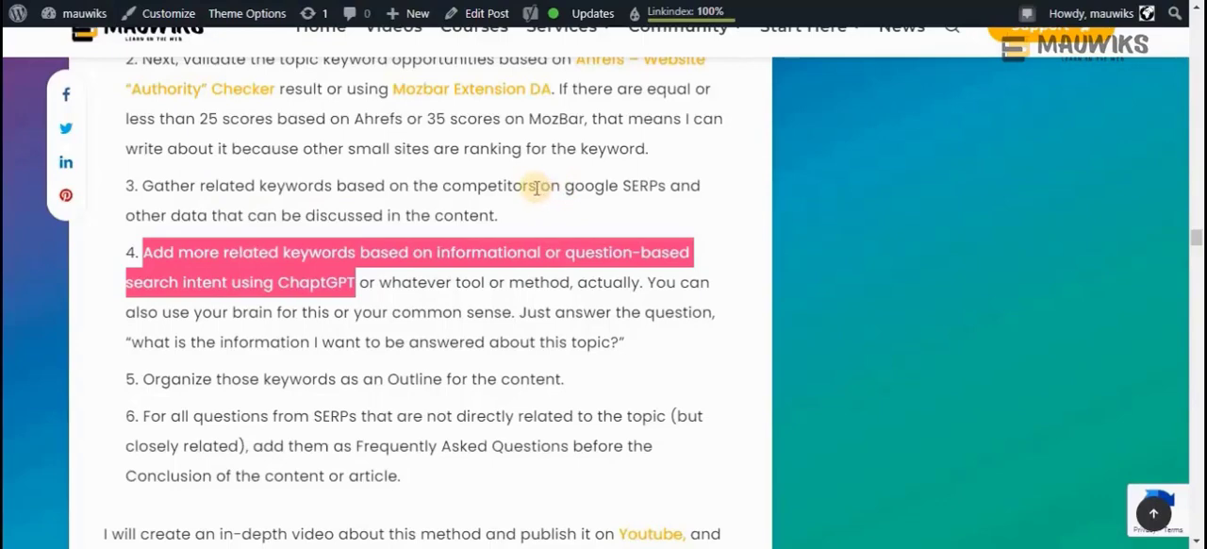
Highlight step 3's advice on gathering related keywords from competitors, Google SERPs and other data in the blog article
{"action": "left_click_drag", "start_coordinate": [536, 187], "coordinate": [142, 185]}
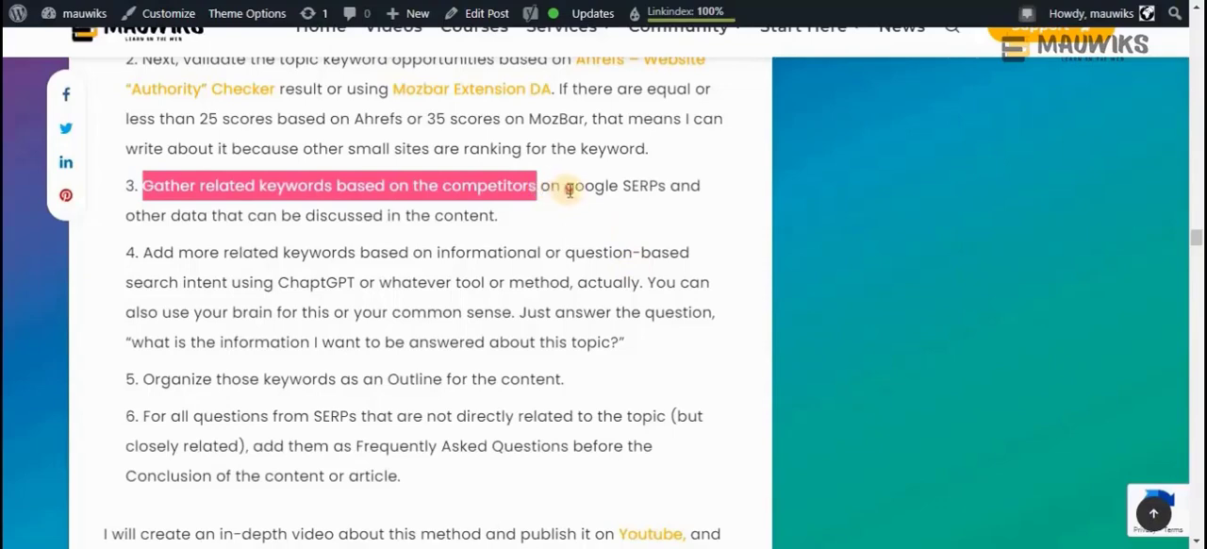
{"action": "left_click_drag", "start_coordinate": [566, 187], "coordinate": [492, 208]}
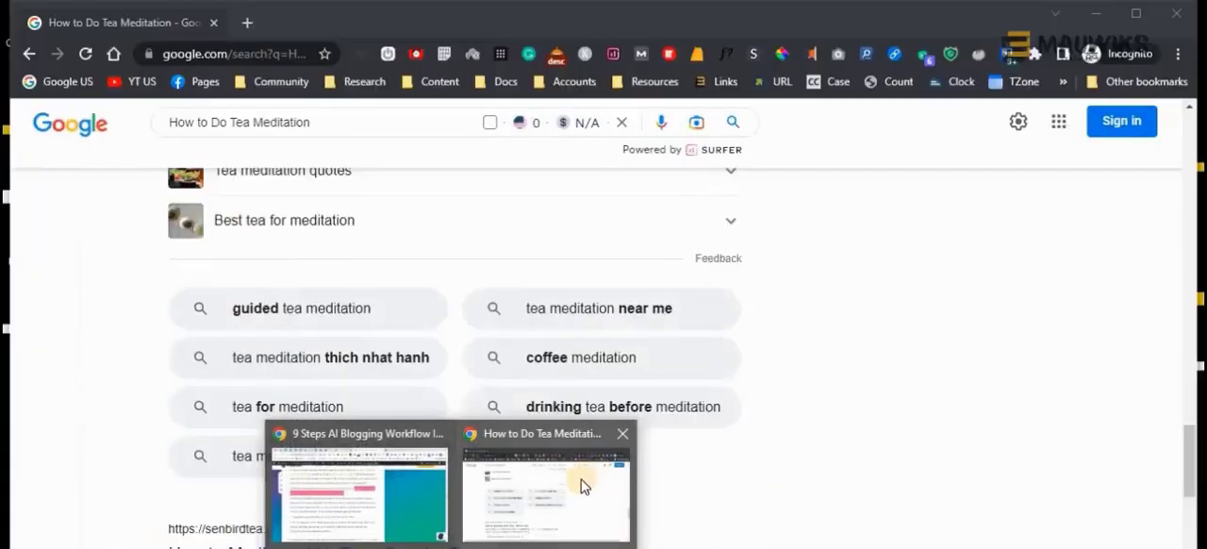
Switch to the Google results for "How to Do Tea Meditation" and check the search suggestions and related searches
{"action": "left_click", "coordinate": [620, 471]}
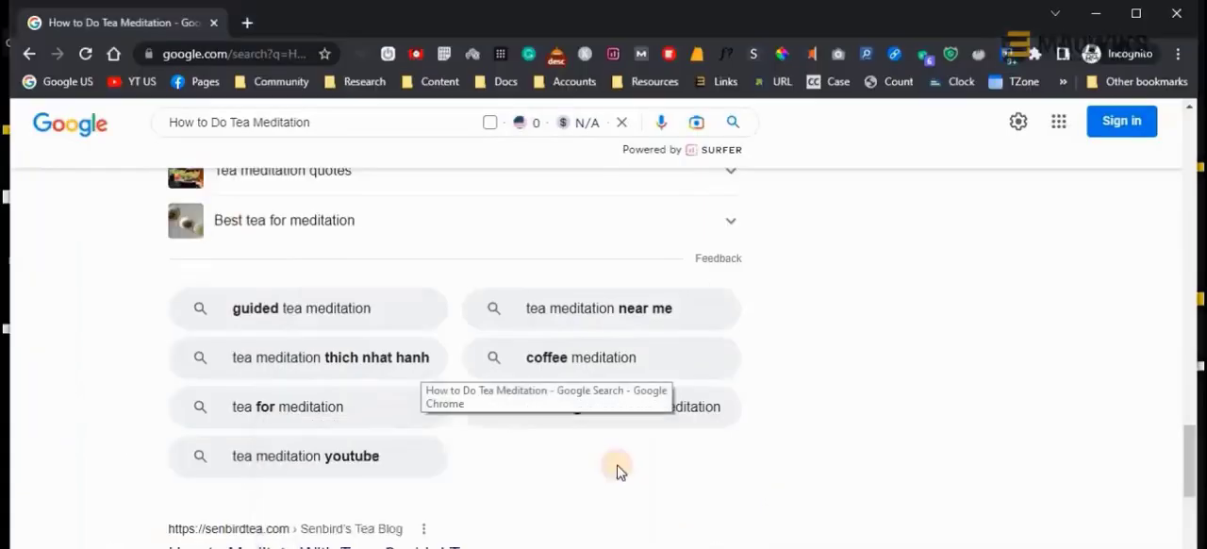
{"action": "left_click", "coordinate": [364, 128]}
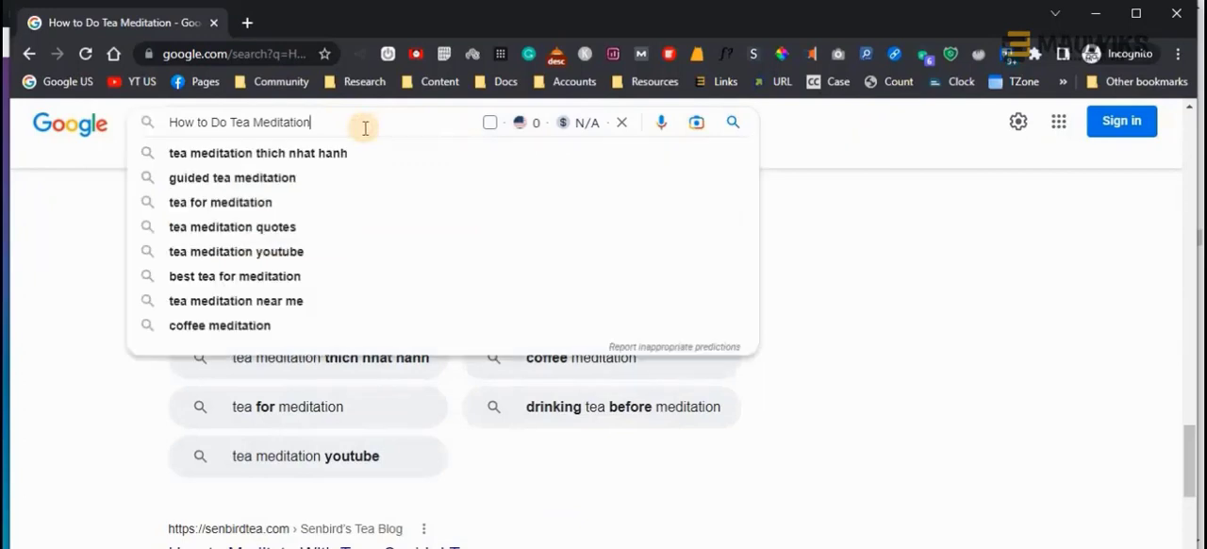
{"action": "left_click", "coordinate": [943, 252]}
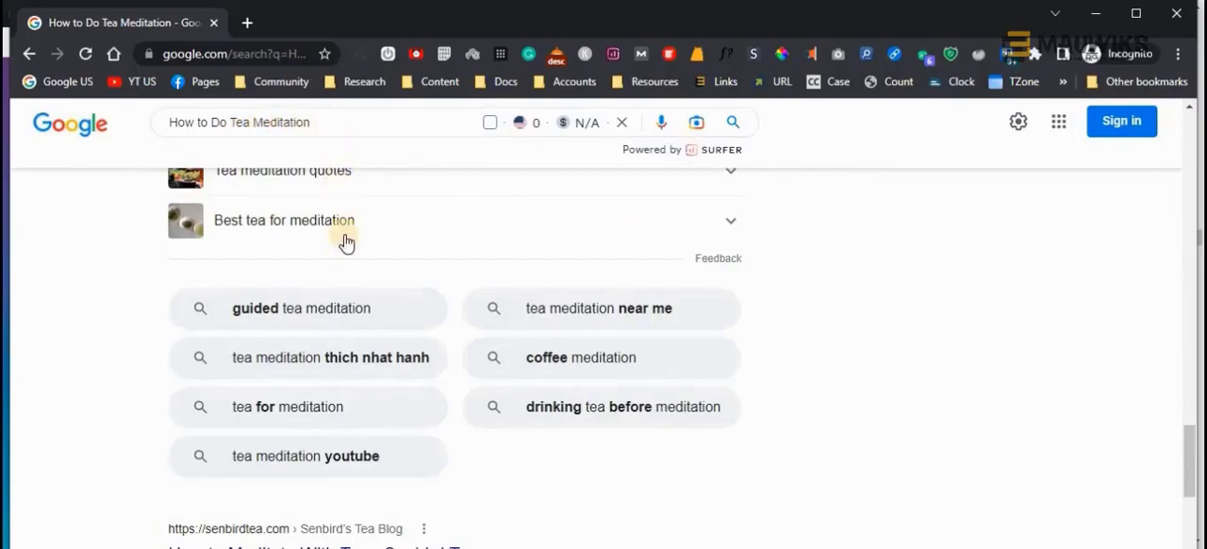
{"action": "scroll", "coordinate": [352, 263], "scroll_direction": "down", "scroll_amount": 1}
{"action": "scroll", "coordinate": [353, 264], "scroll_direction": "up", "scroll_amount": 11}
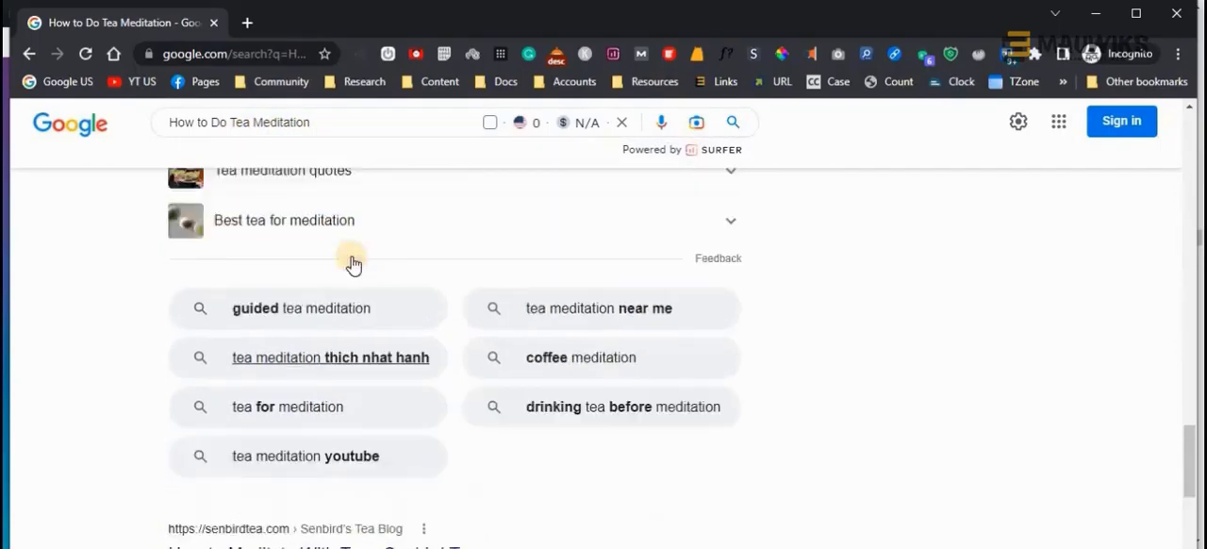
Examine the results page, covering the featured snippet, the People also ask section, the related searches and the competing articles
{"action": "scroll", "coordinate": [352, 263], "scroll_direction": "up", "scroll_amount": 10}
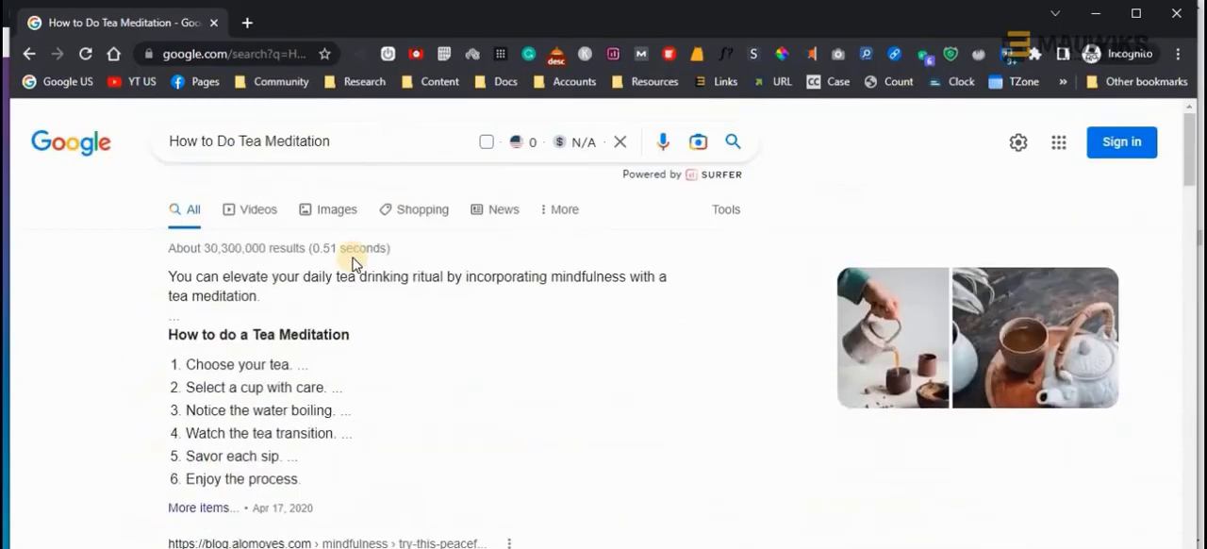
{"action": "scroll", "coordinate": [352, 263], "scroll_direction": "down", "scroll_amount": 3}
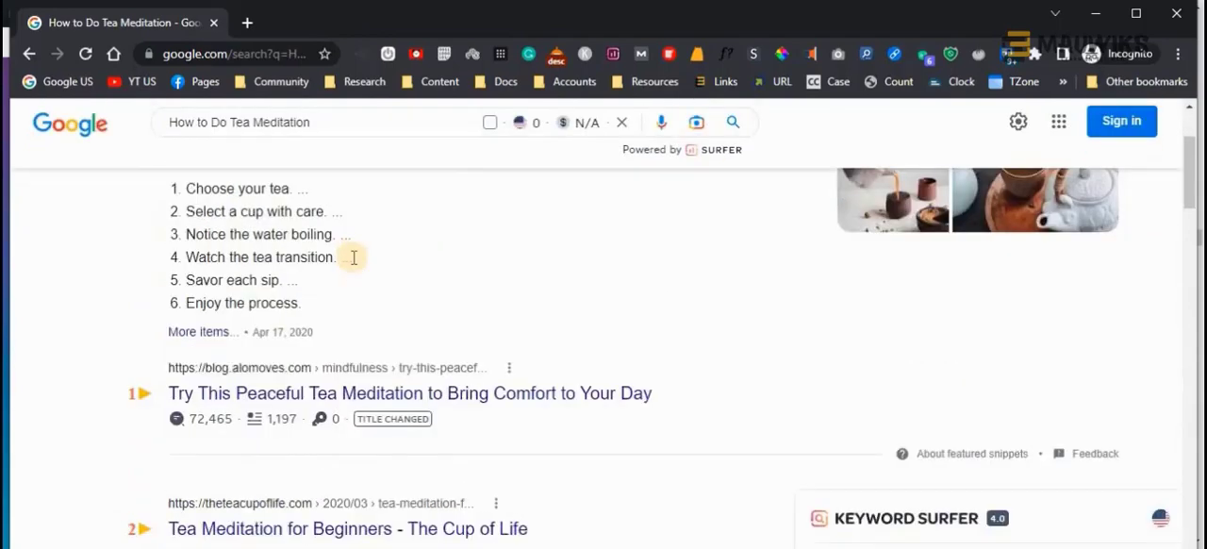
{"action": "scroll", "coordinate": [354, 257], "scroll_direction": "down", "scroll_amount": 7}
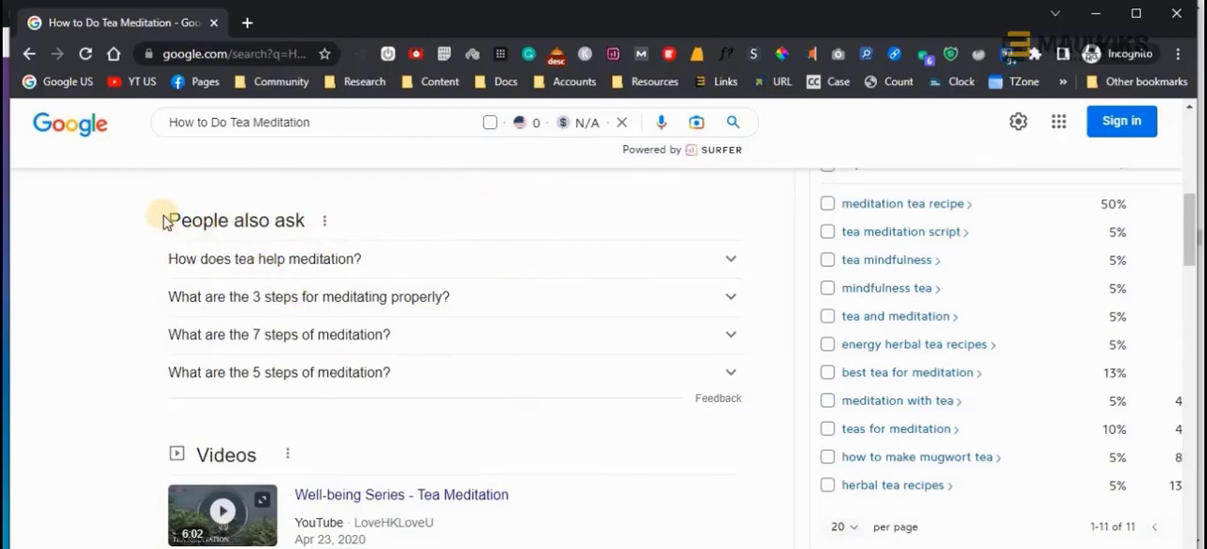
{"action": "left_click_drag", "start_coordinate": [170, 219], "coordinate": [305, 219]}
{"action": "scroll", "coordinate": [431, 426], "scroll_direction": "down", "scroll_amount": 20}
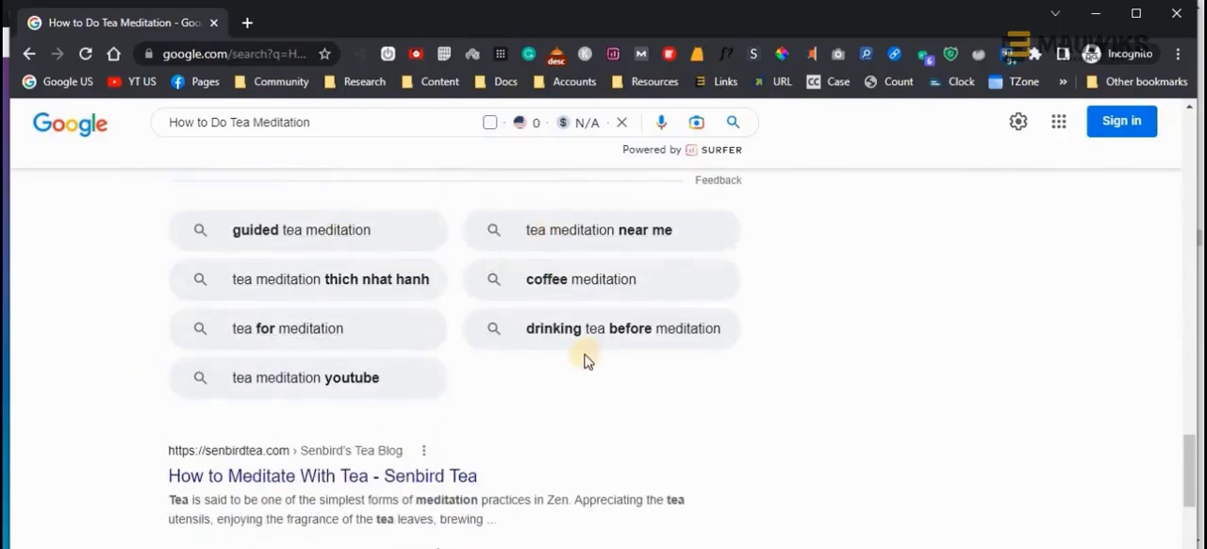
{"action": "scroll", "coordinate": [584, 420], "scroll_direction": "down", "scroll_amount": 3}
{"action": "scroll", "coordinate": [584, 420], "scroll_direction": "down", "scroll_amount": 12}
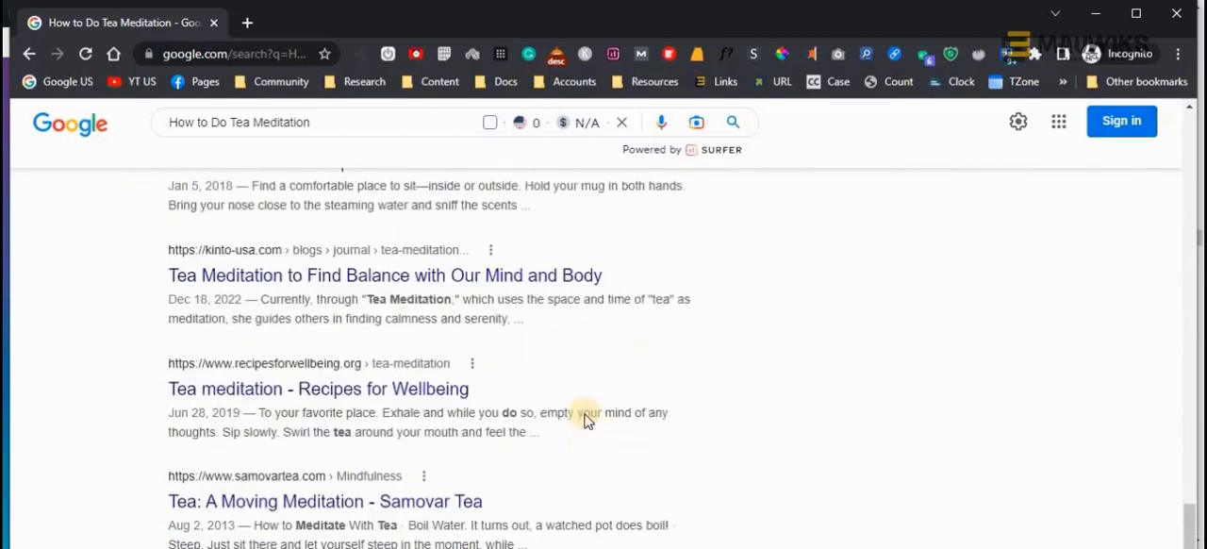
{"action": "key", "text": "Home"}
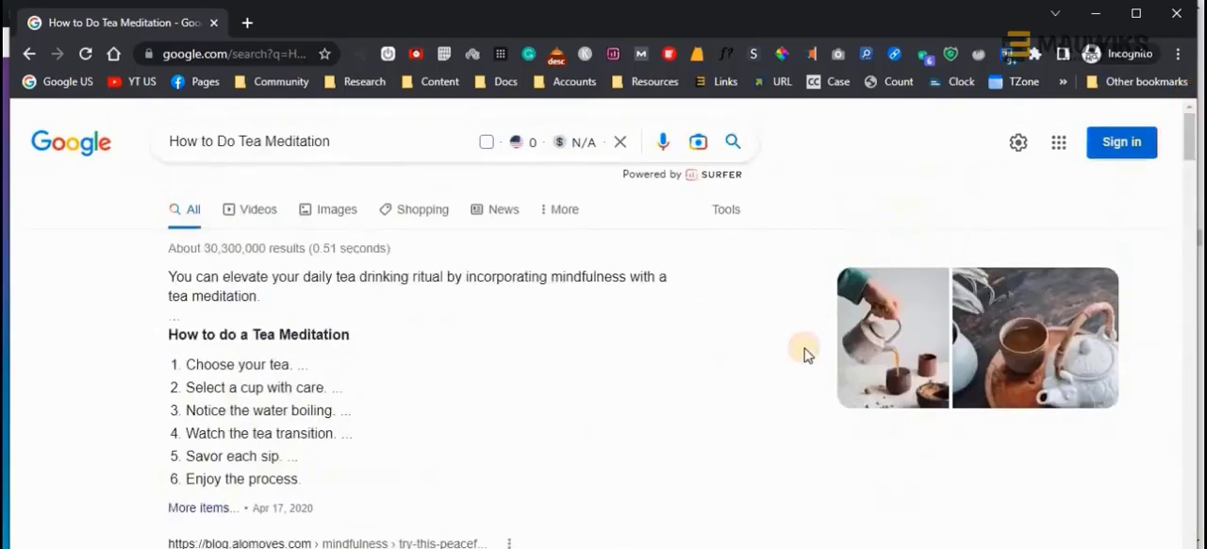
Copy the four People also ask questions from the Google results page
{"action": "scroll", "coordinate": [768, 364], "scroll_direction": "down", "scroll_amount": 8}
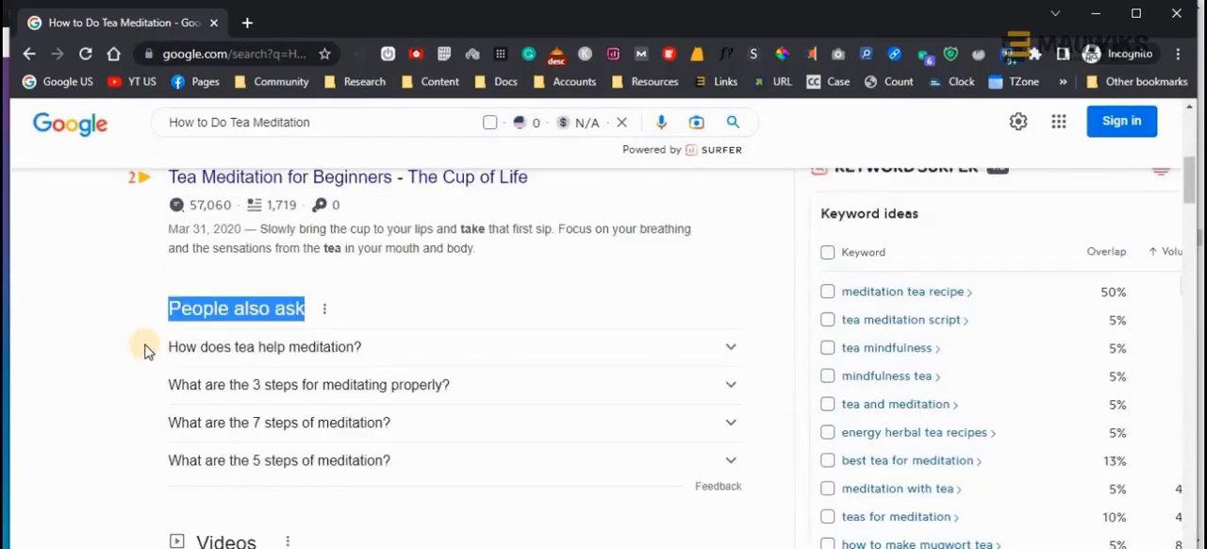
{"action": "left_click_drag", "start_coordinate": [160, 349], "coordinate": [369, 458]}
{"action": "key", "text": "ctrl+c"}
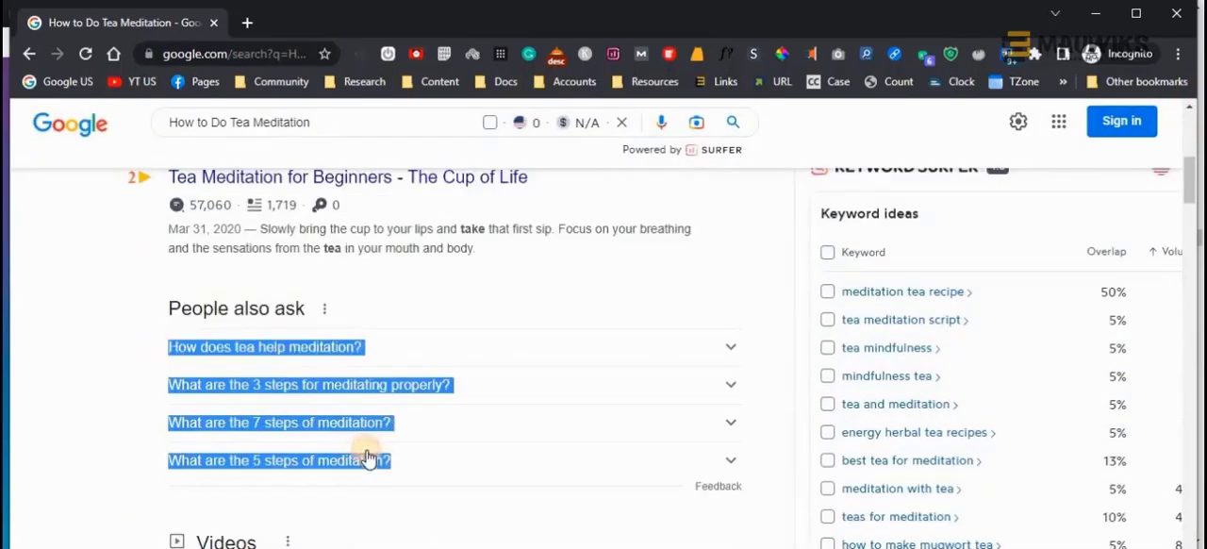
{"action": "key", "text": "alt+Tab"}
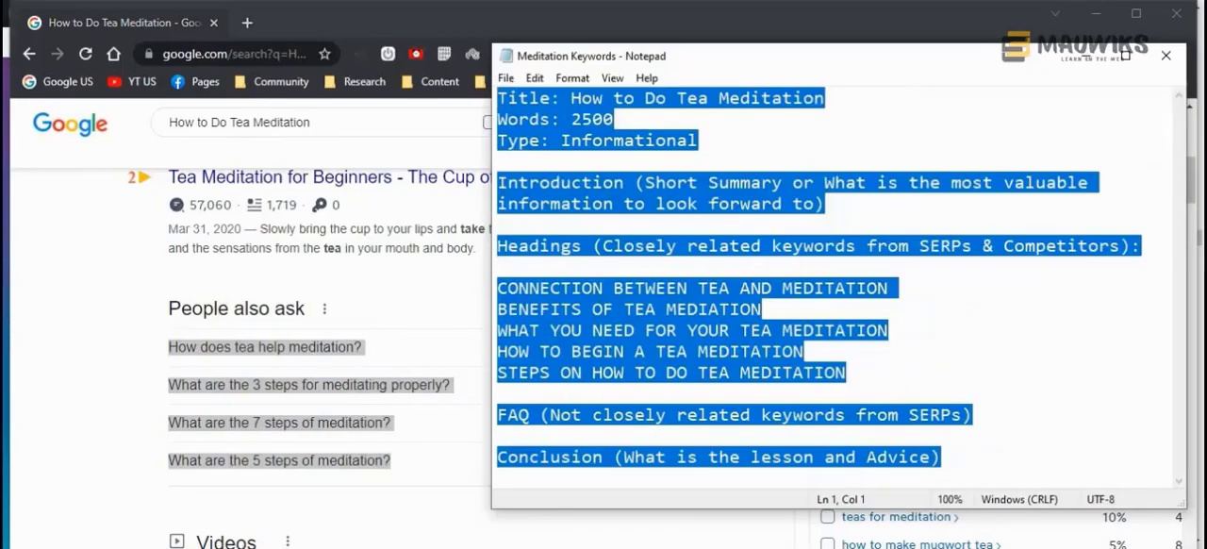
{"action": "key", "text": "alt+Tab"}
Put the Meditation Keywords notes away and paste the four copied questions into a new Notepad file beside the outline document
{"action": "left_click", "coordinate": [450, 546]}
{"action": "left_click", "coordinate": [382, 496]}
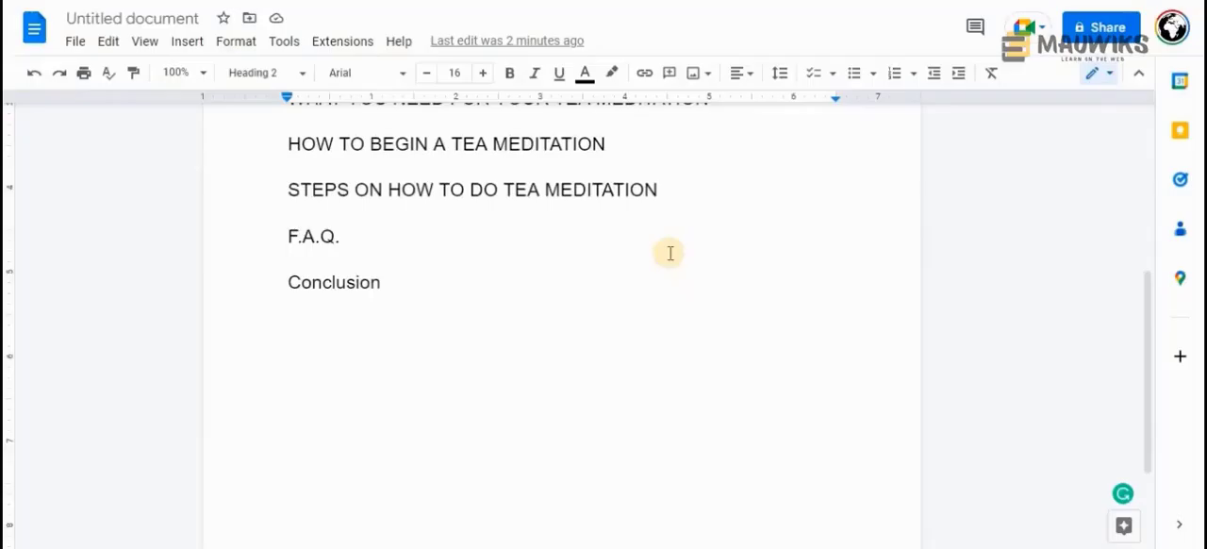
{"action": "scroll", "coordinate": [667, 253], "scroll_direction": "up", "scroll_amount": 3}
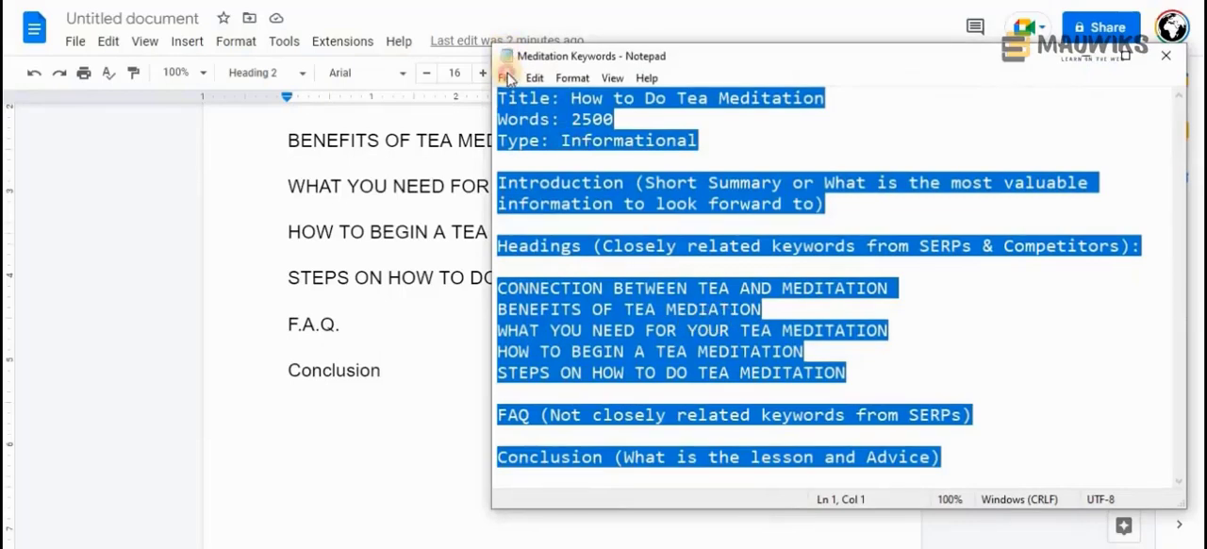
{"action": "left_click", "coordinate": [507, 77]}
{"action": "left_click", "coordinate": [530, 116]}
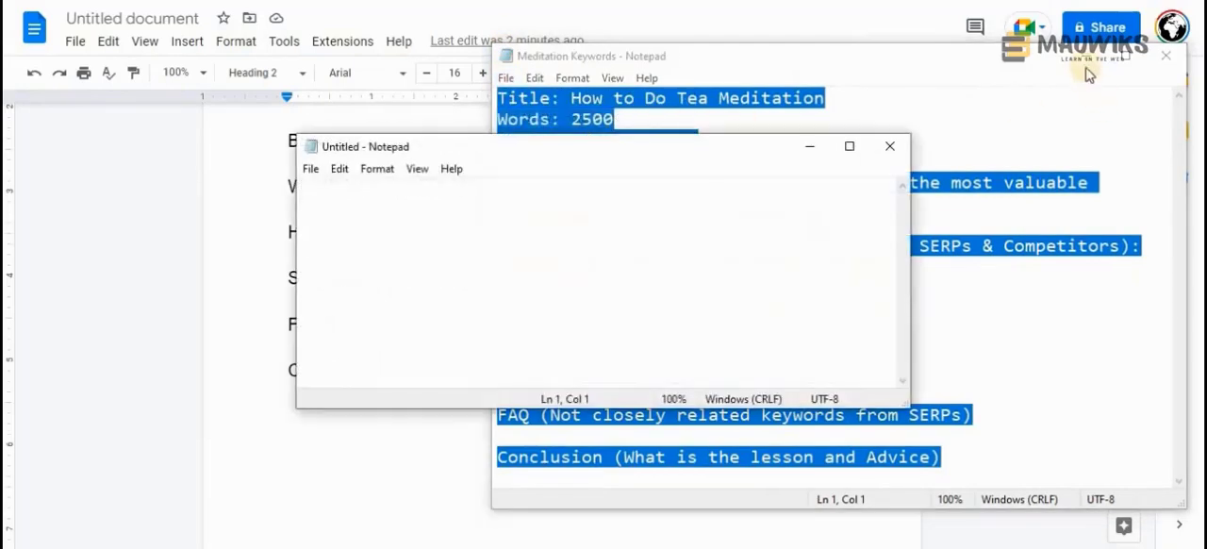
{"action": "left_click", "coordinate": [1087, 56]}
{"action": "left_click_drag", "start_coordinate": [567, 151], "coordinate": [901, 113]}
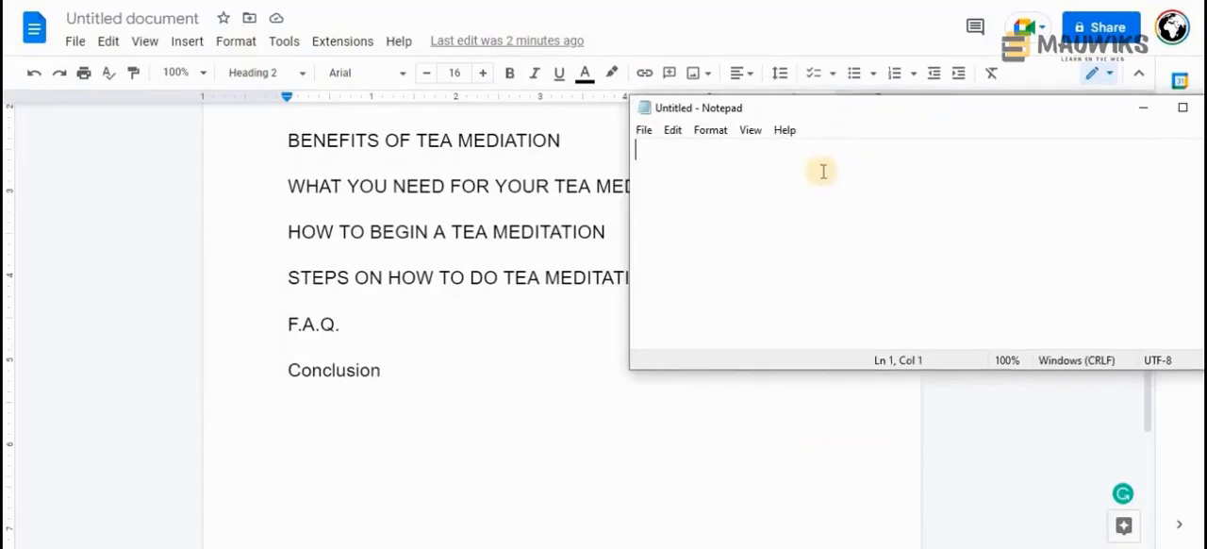
{"action": "right_click", "coordinate": [783, 172]}
{"action": "left_click", "coordinate": [851, 246]}
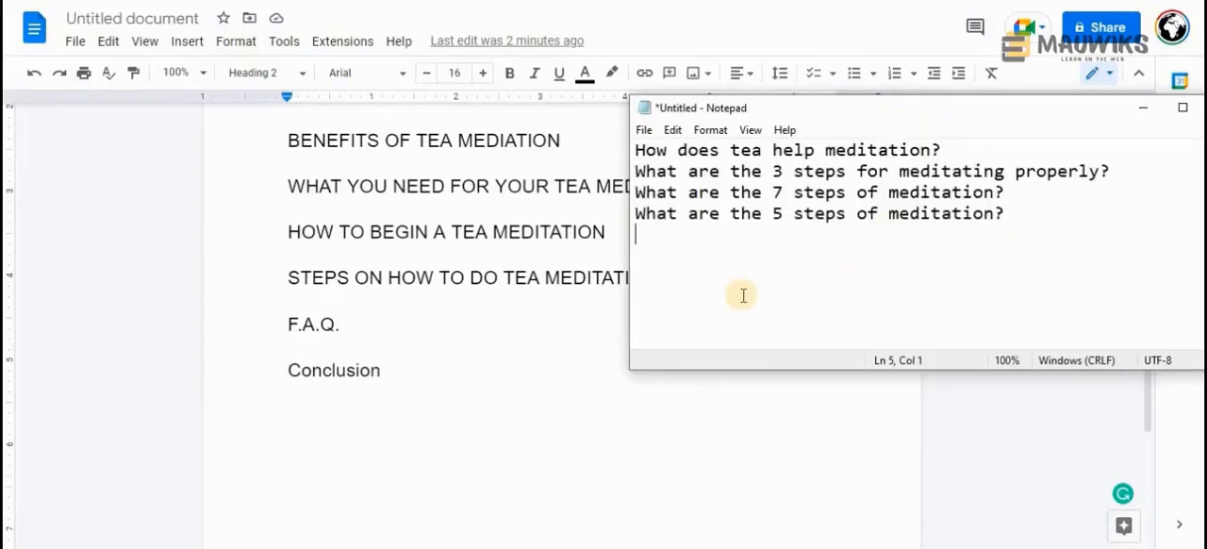
Copy the five uppercase headings from the document into the Convert Case website's text box and remove the trailing empty line
{"action": "left_click", "coordinate": [402, 369]}
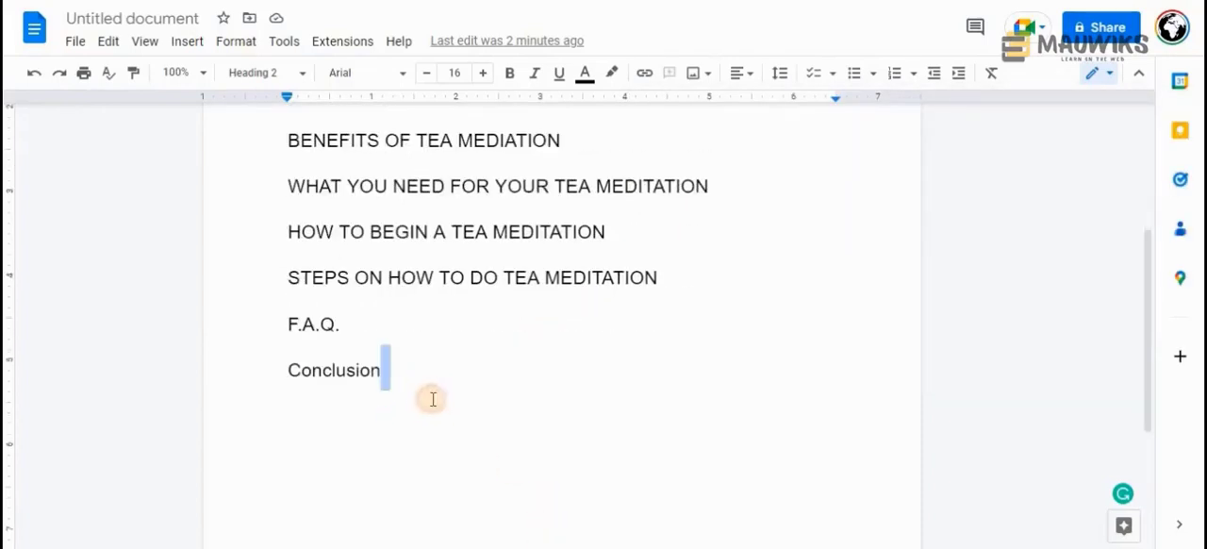
{"action": "scroll", "coordinate": [428, 399], "scroll_direction": "up", "scroll_amount": 1}
{"action": "left_click_drag", "start_coordinate": [660, 366], "coordinate": [285, 182]}
{"action": "key", "text": "ctrl+c"}
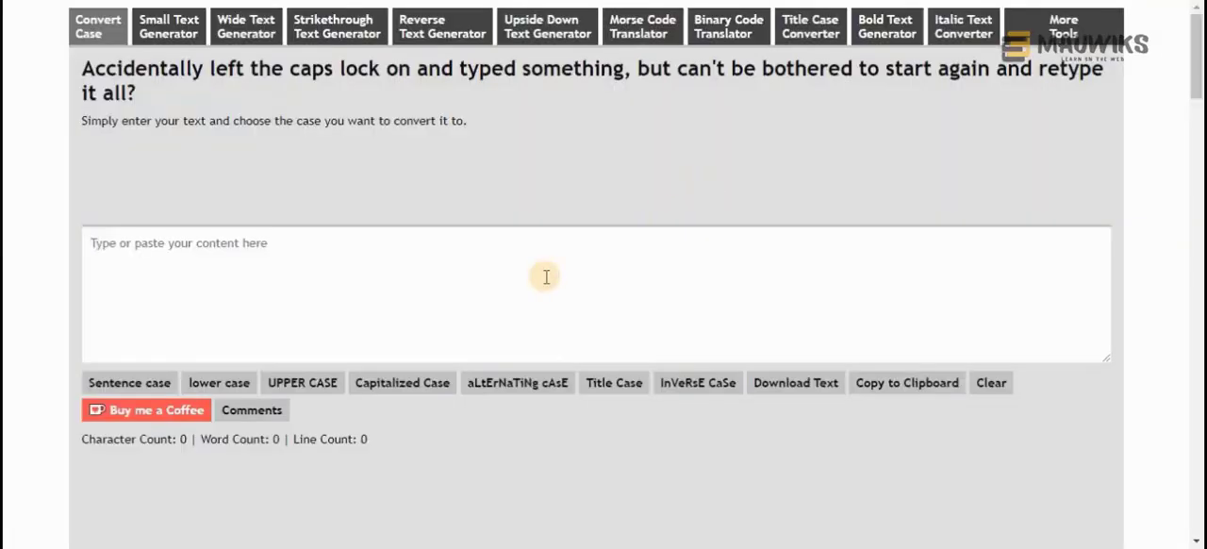
{"action": "left_click", "coordinate": [546, 277]}
{"action": "key", "text": "ctrl+v"}
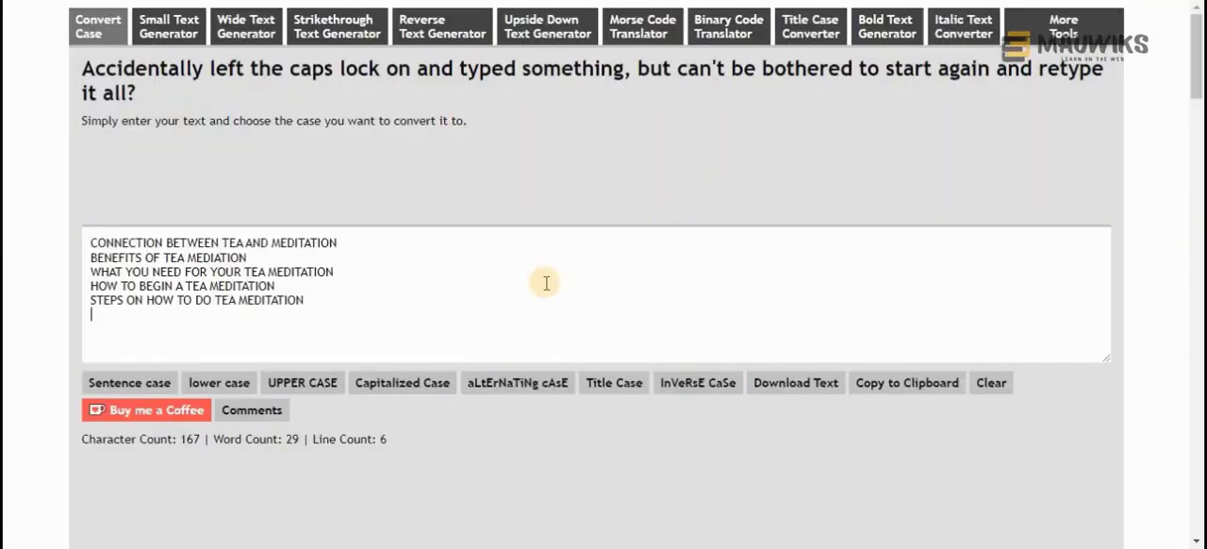
{"action": "key", "text": "BackSpace"}
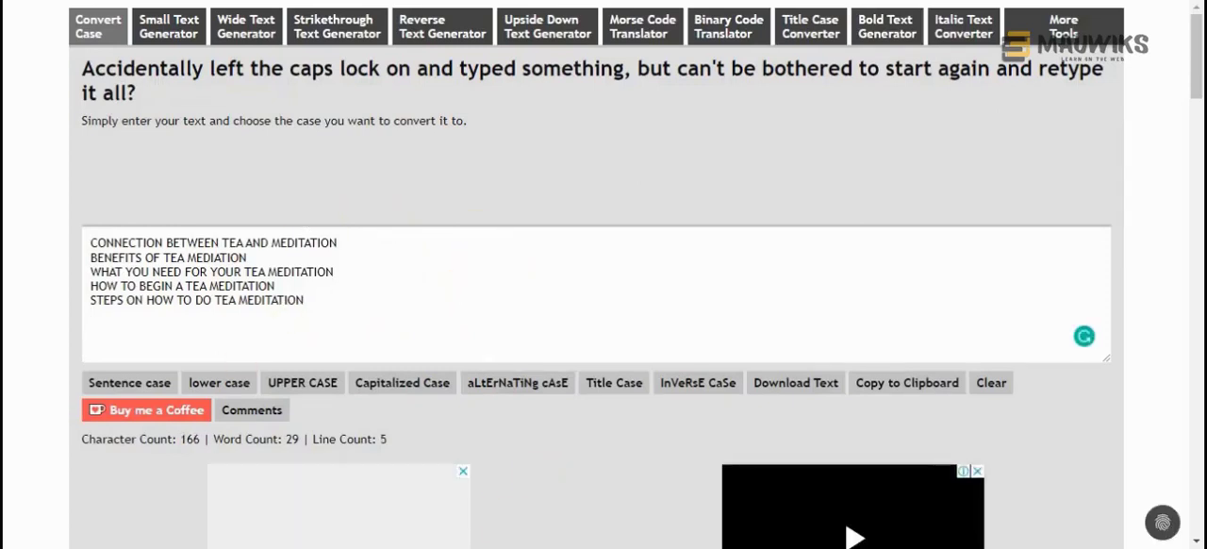
Add the address convertcase.net below the questions in the untitled Notepad file
{"action": "left_click", "coordinate": [592, 476]}
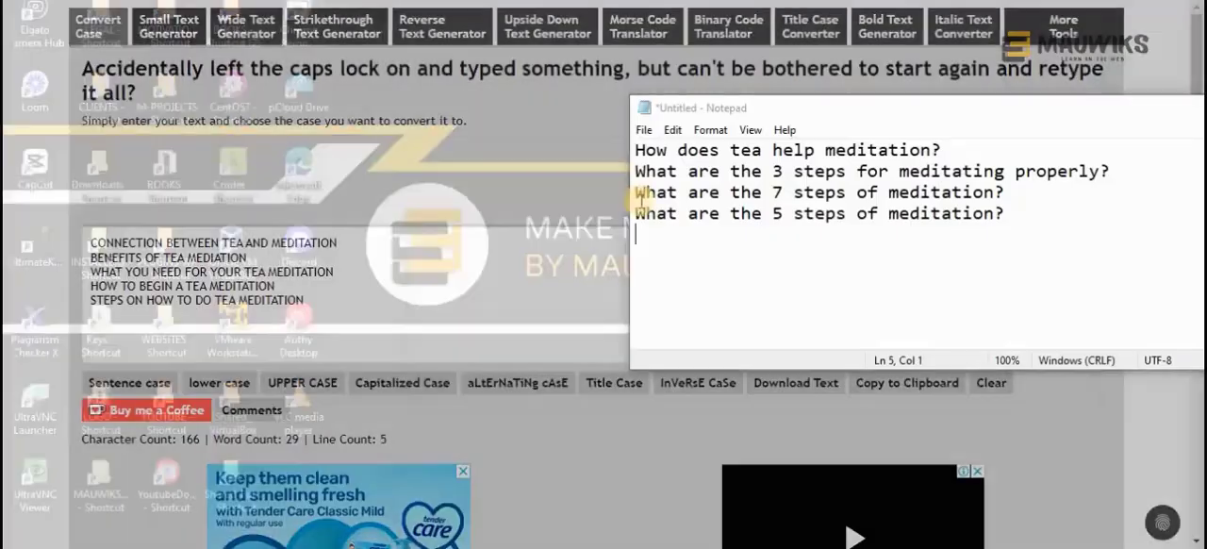
{"action": "key", "text": "Return"}
{"action": "type", "text": "convertcase.net"}
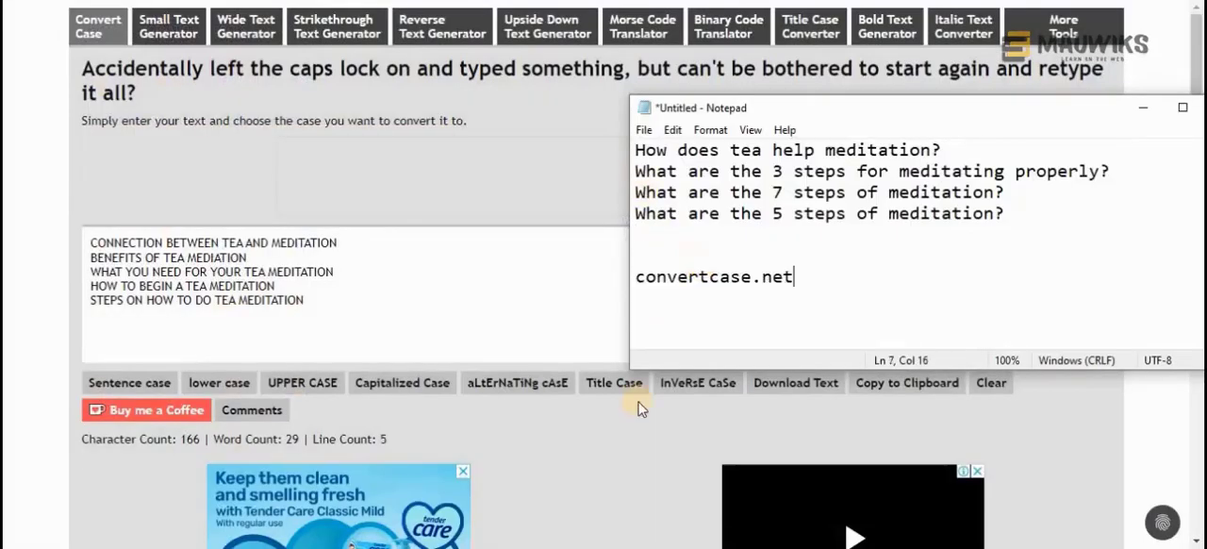
Convert the five uppercase headings to Capitalized Case on the Convert Case website
{"action": "left_click_drag", "start_coordinate": [353, 310], "coordinate": [70, 239]}
{"action": "left_click", "coordinate": [592, 447]}
{"action": "left_click_drag", "start_coordinate": [349, 314], "coordinate": [26, 229]}
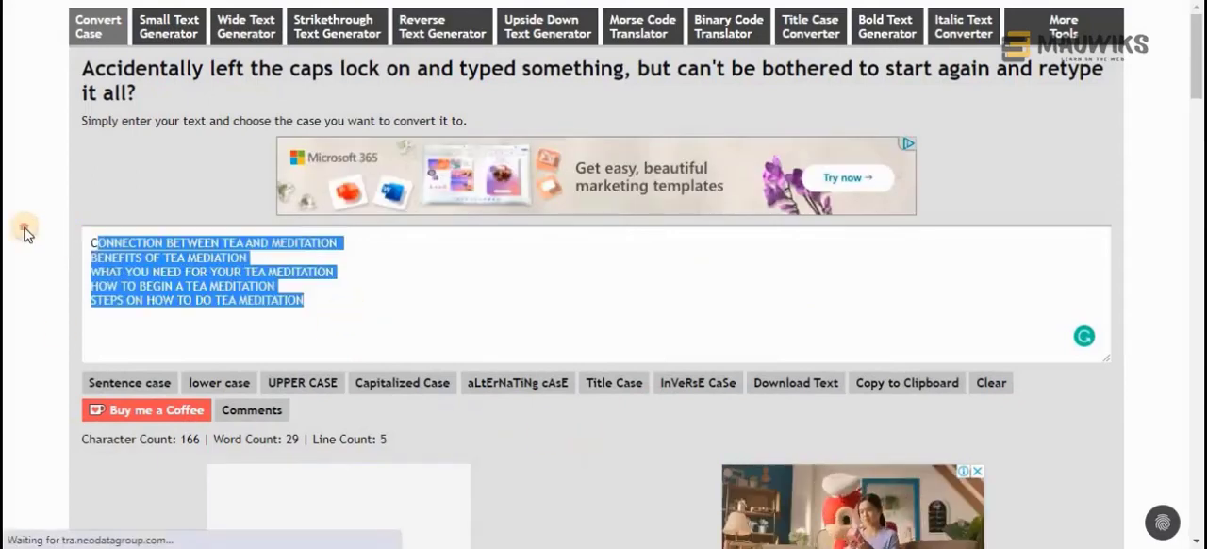
{"action": "left_click", "coordinate": [401, 386]}
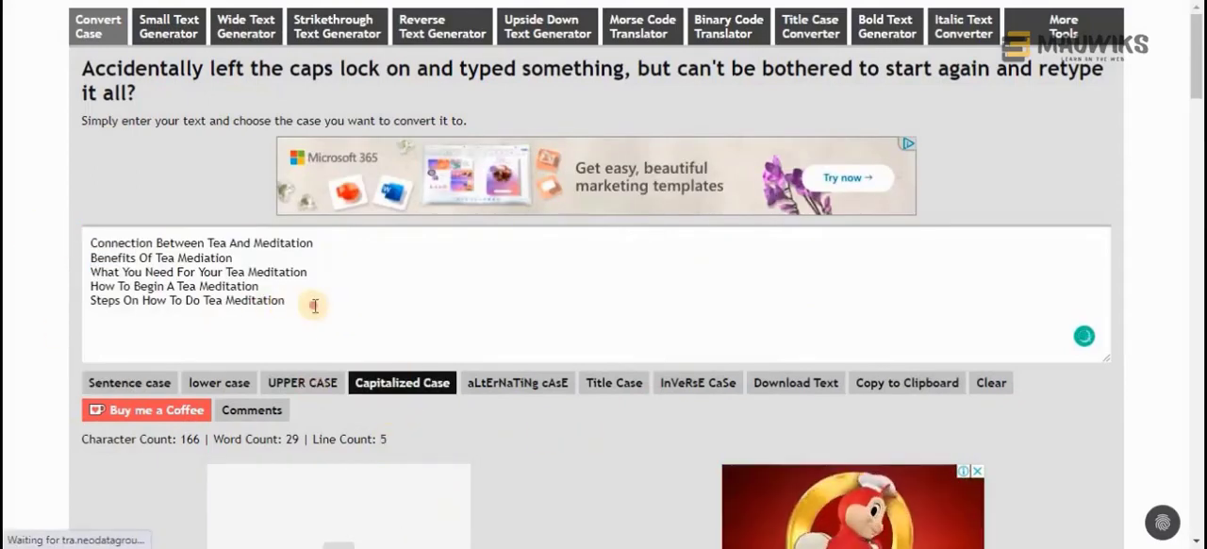
Replace the five uppercase headings in the Google Docs outline with the converted Capitalized Case versions
{"action": "left_click_drag", "start_coordinate": [314, 306], "coordinate": [28, 228]}
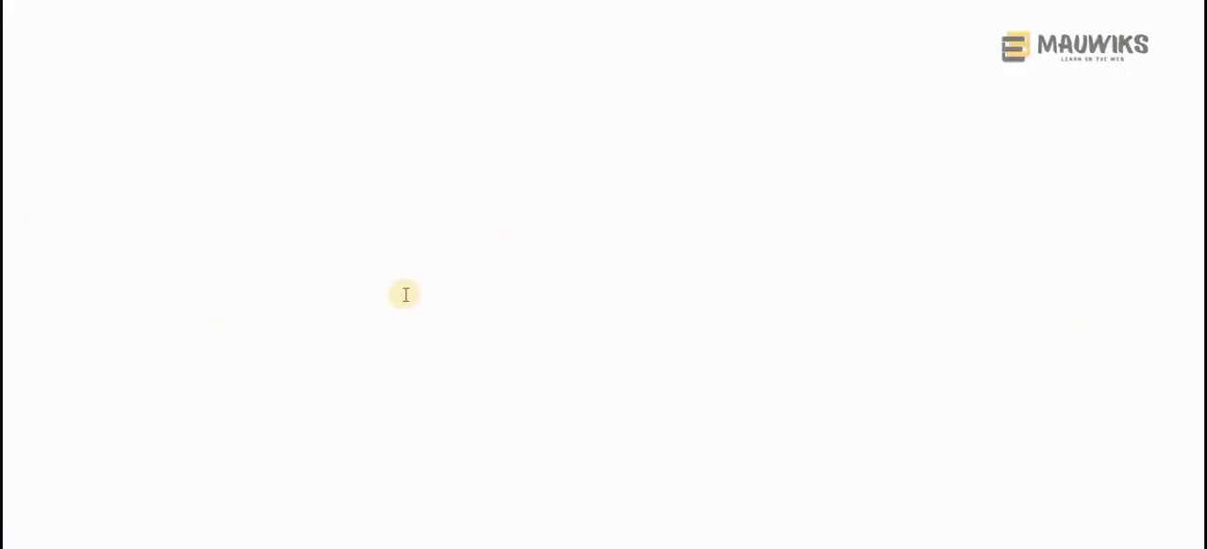
{"action": "scroll", "coordinate": [598, 401], "scroll_direction": "up", "scroll_amount": 2}
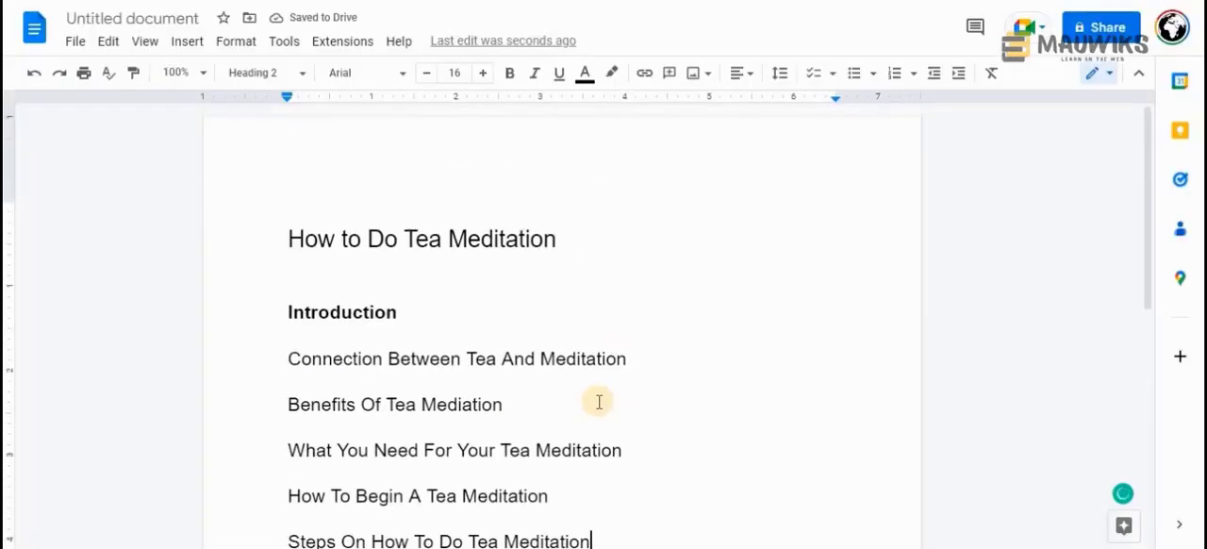
{"action": "scroll", "coordinate": [597, 402], "scroll_direction": "down", "scroll_amount": 1}
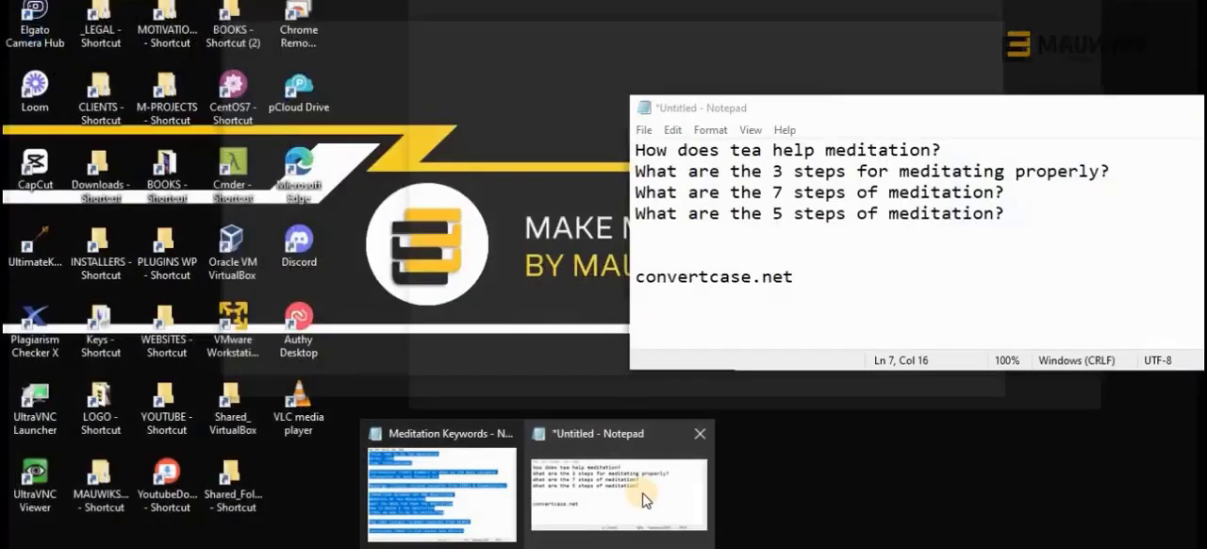
Delete the convertcase.net line and the empty lines below the four questions in the Notepad file
{"action": "left_click", "coordinate": [642, 493]}
{"action": "left_click_drag", "start_coordinate": [831, 273], "coordinate": [603, 242]}
{"action": "key", "text": "BackSpace"}
{"action": "key", "text": "BackSpace"}
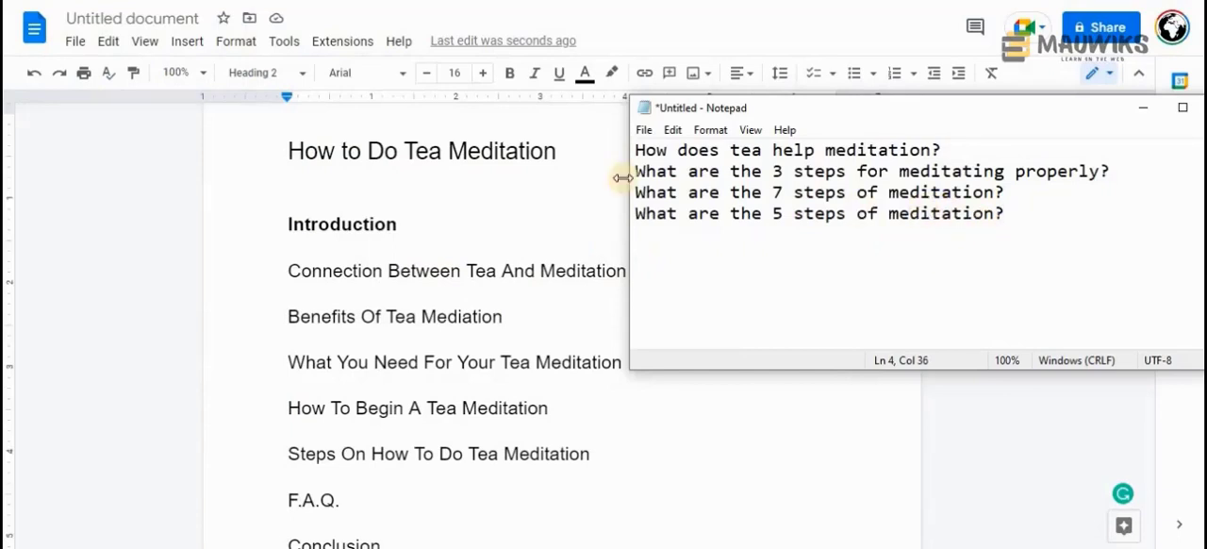
Highlight the document title and the question "How does tea help meditation?" to compare how closely they are related
{"action": "left_click_drag", "start_coordinate": [556, 152], "coordinate": [259, 139]}
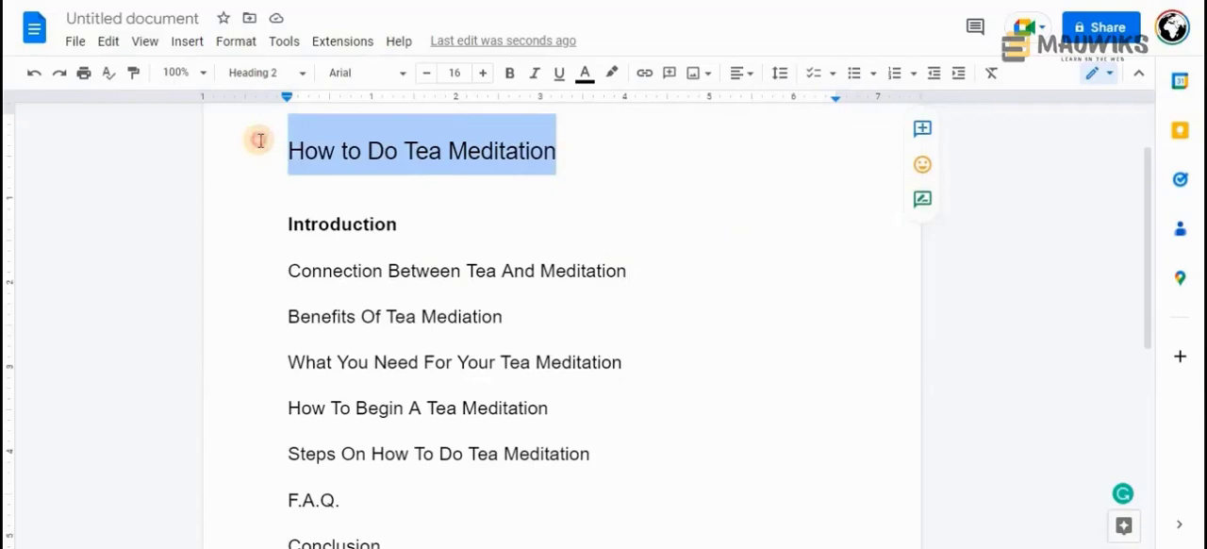
{"action": "left_click", "coordinate": [558, 547]}
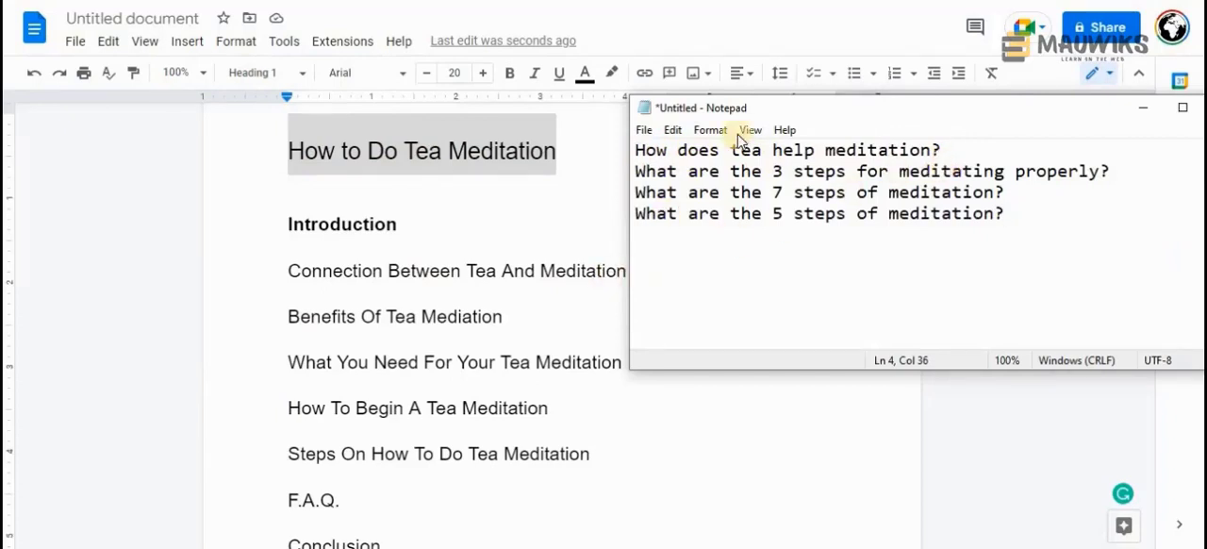
{"action": "left_click_drag", "start_coordinate": [764, 113], "coordinate": [799, 112]}
{"action": "left_click_drag", "start_coordinate": [983, 148], "coordinate": [671, 149]}
{"action": "left_click_drag", "start_coordinate": [671, 149], "coordinate": [910, 146]}
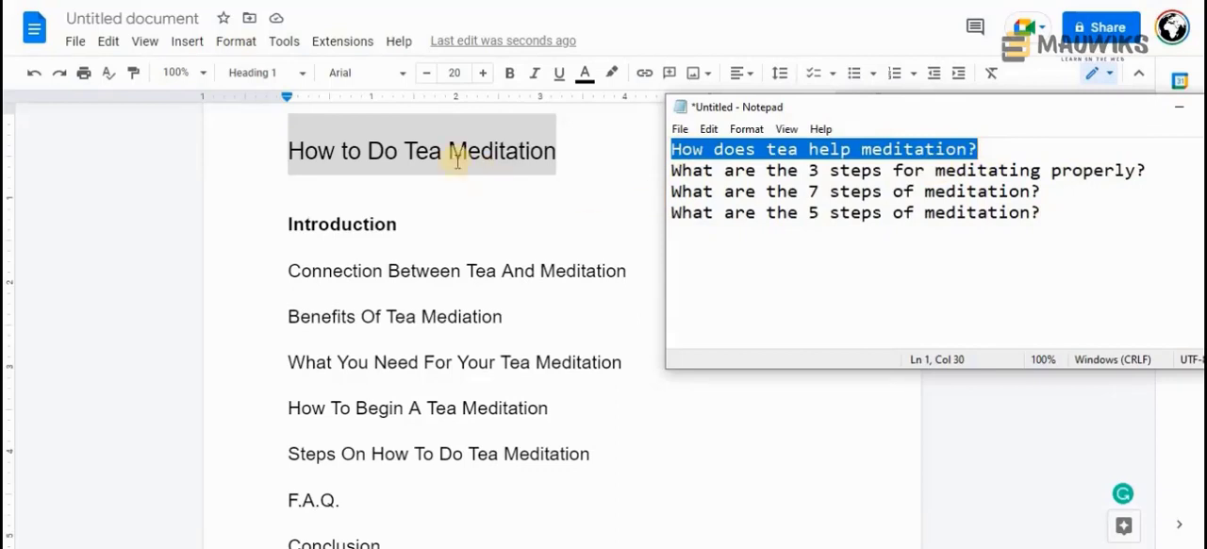
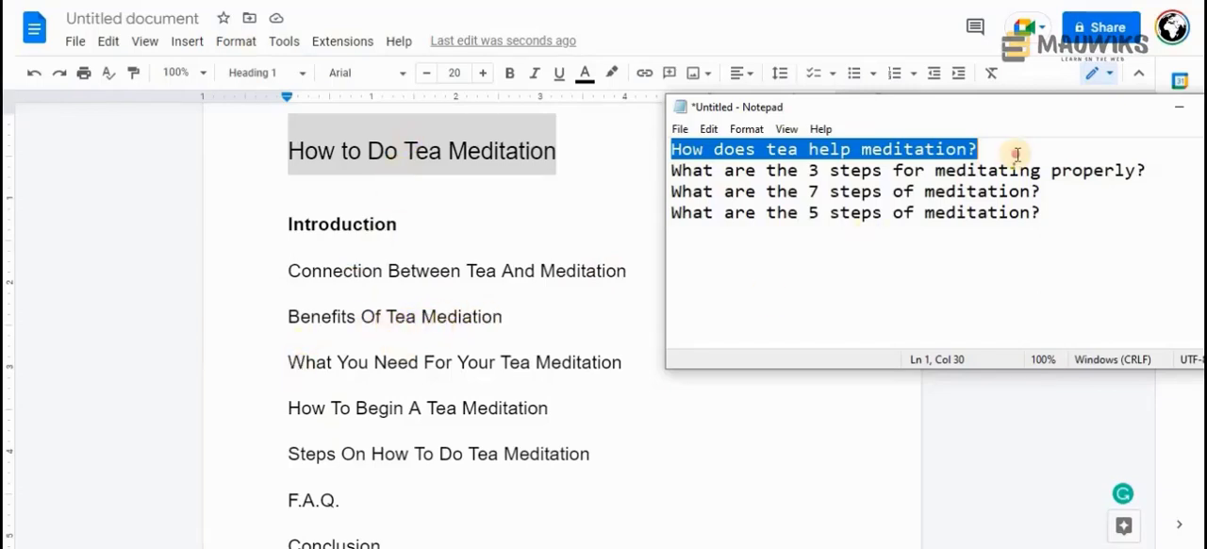
Move the question "How does tea help meditation?" from Notepad to a new line below F.A.Q. in Google Docs, without formatting
{"action": "left_click", "coordinate": [1016, 154]}
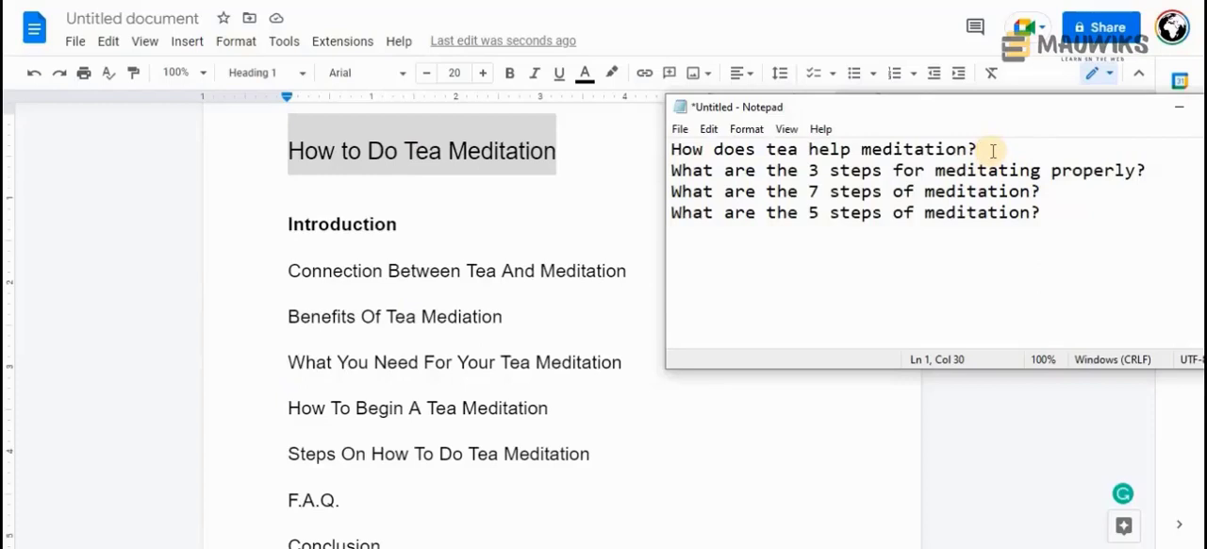
{"action": "left_click_drag", "start_coordinate": [992, 151], "coordinate": [658, 148]}
{"action": "key", "text": "ctrl+c"}
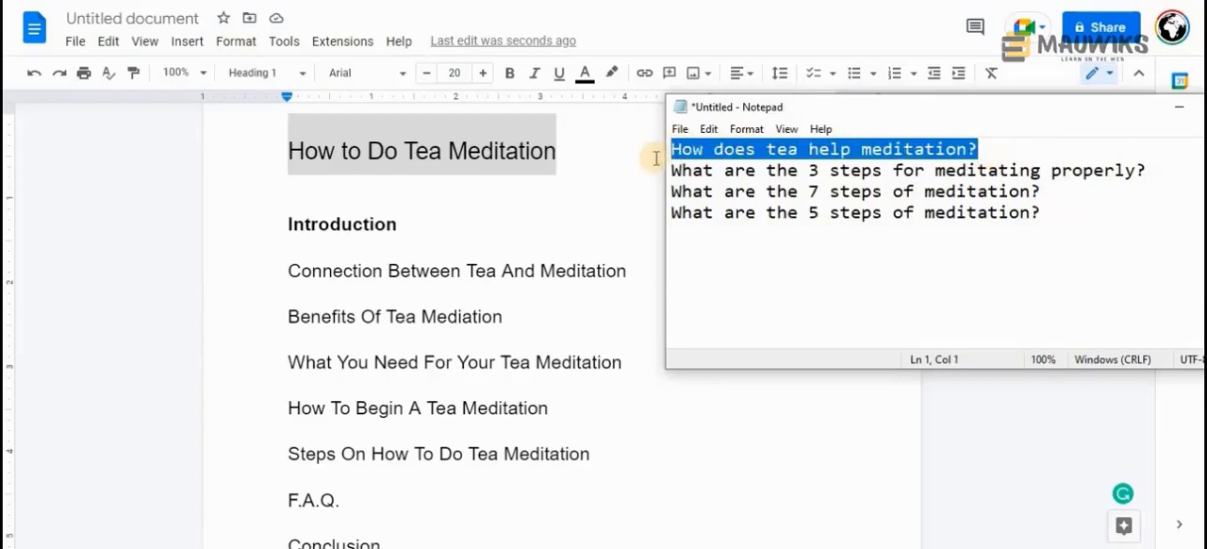
{"action": "left_click", "coordinate": [387, 499]}
{"action": "key", "text": "Return"}
{"action": "key", "text": "ctrl+v"}
{"action": "key", "text": "ctrl+z"}
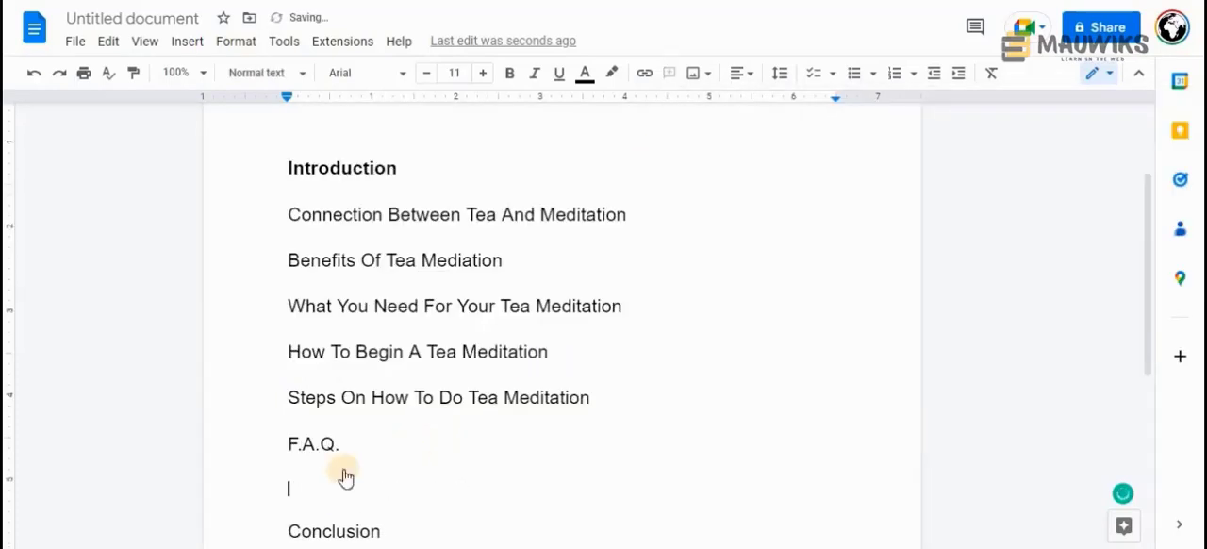
{"action": "right_click", "coordinate": [345, 477]}
{"action": "left_click", "coordinate": [424, 283]}
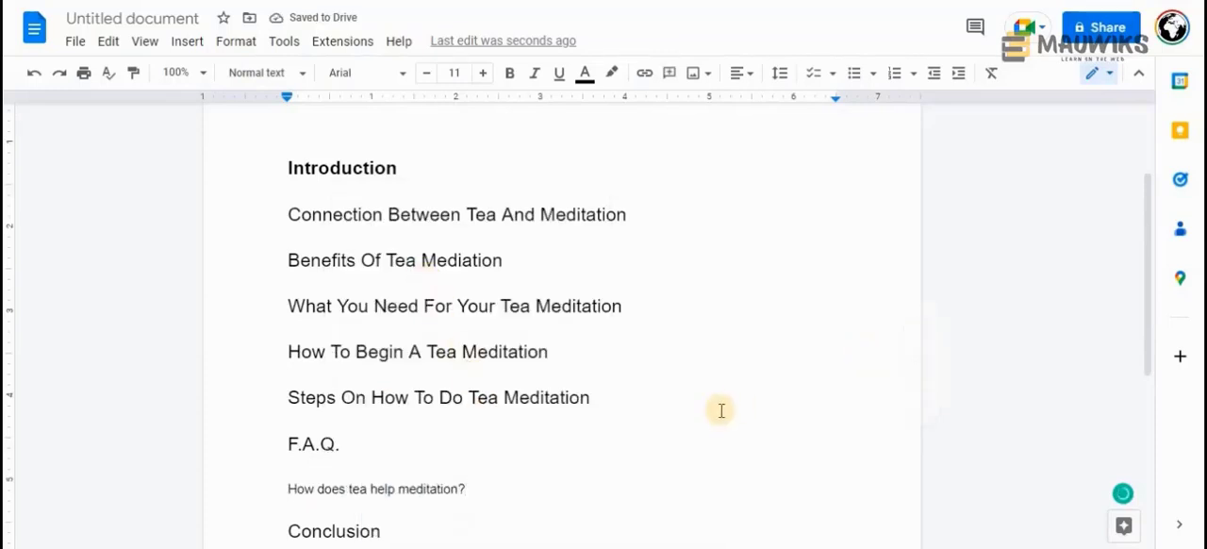
Review the heading and FAQ guidelines in the Meditation Keywords Notepad file
{"action": "mouse_move", "coordinate": [494, 546]}
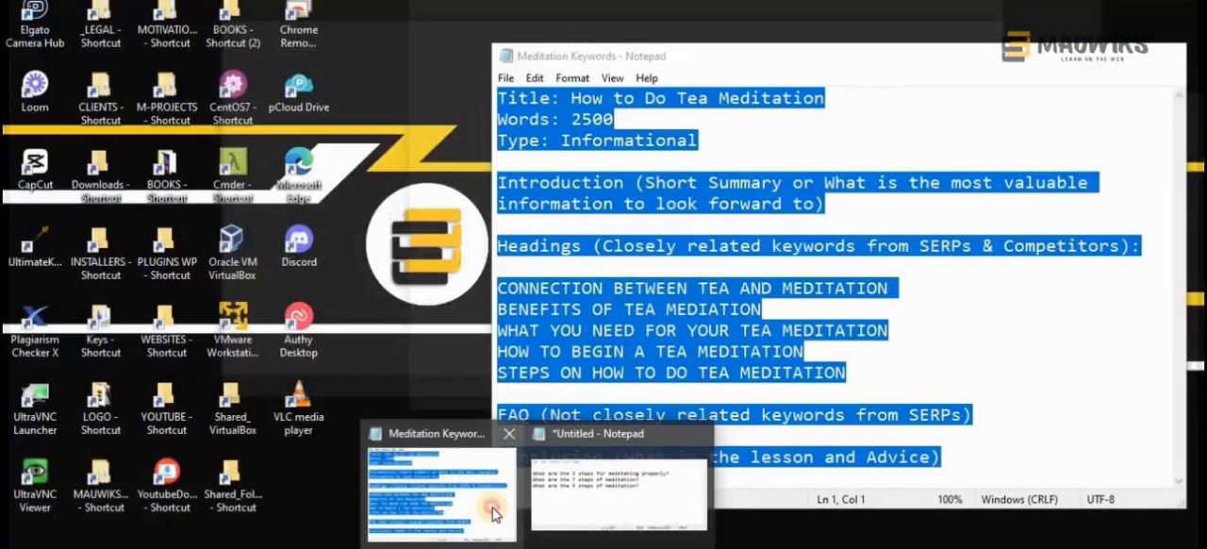
{"action": "left_click", "coordinate": [486, 507]}
{"action": "left_click", "coordinate": [856, 305]}
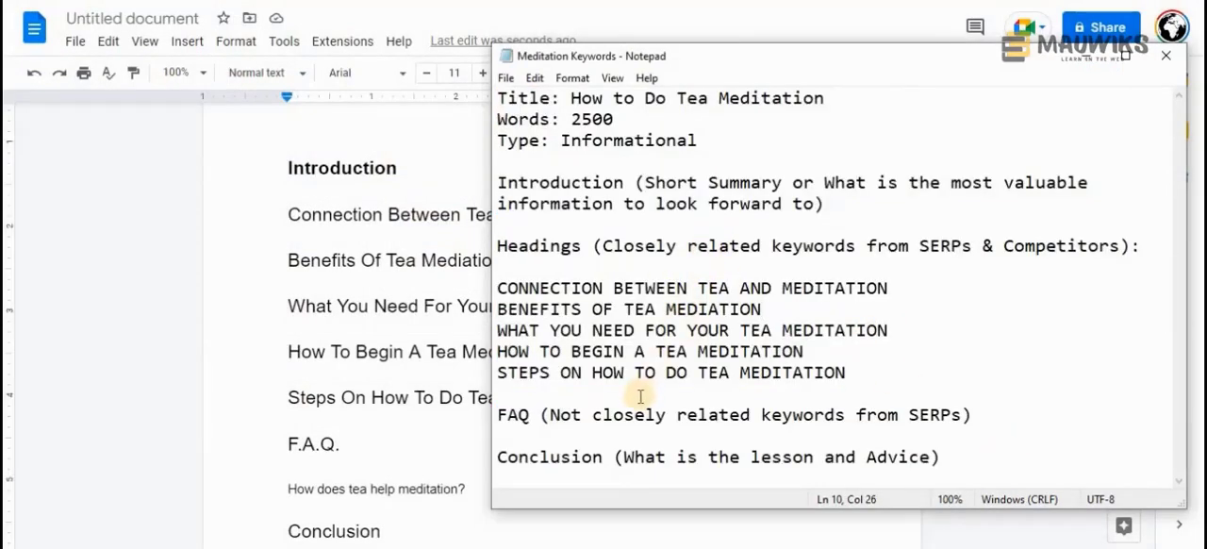
{"action": "left_click", "coordinate": [1084, 57]}
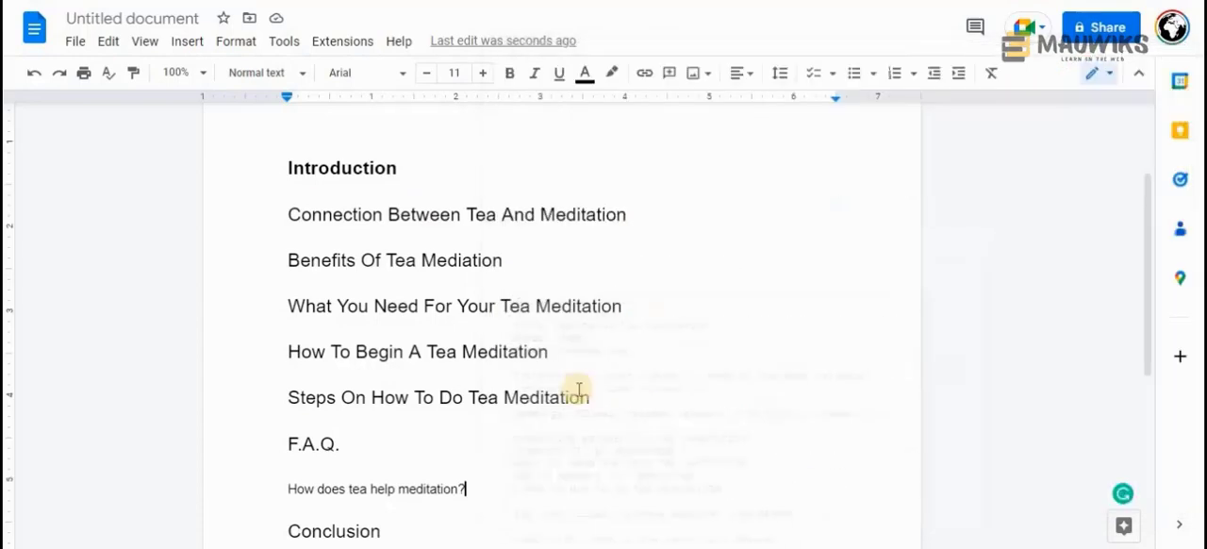
Set the font size of the whole document to 11
{"action": "left_click_drag", "start_coordinate": [511, 493], "coordinate": [268, 503]}
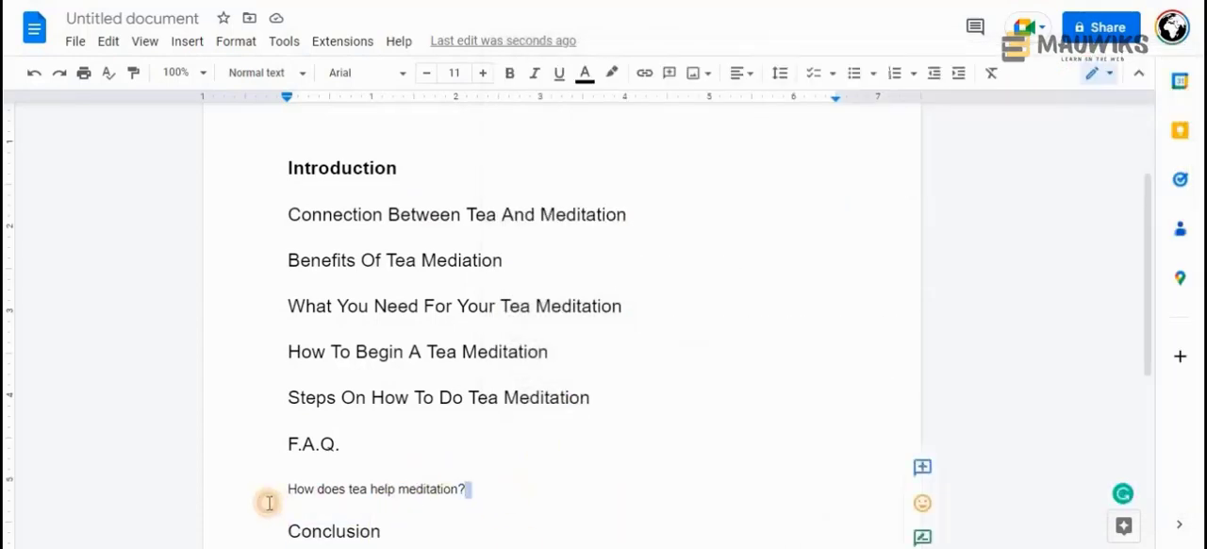
{"action": "key", "text": "ctrl+a"}
{"action": "left_click", "coordinate": [469, 72]}
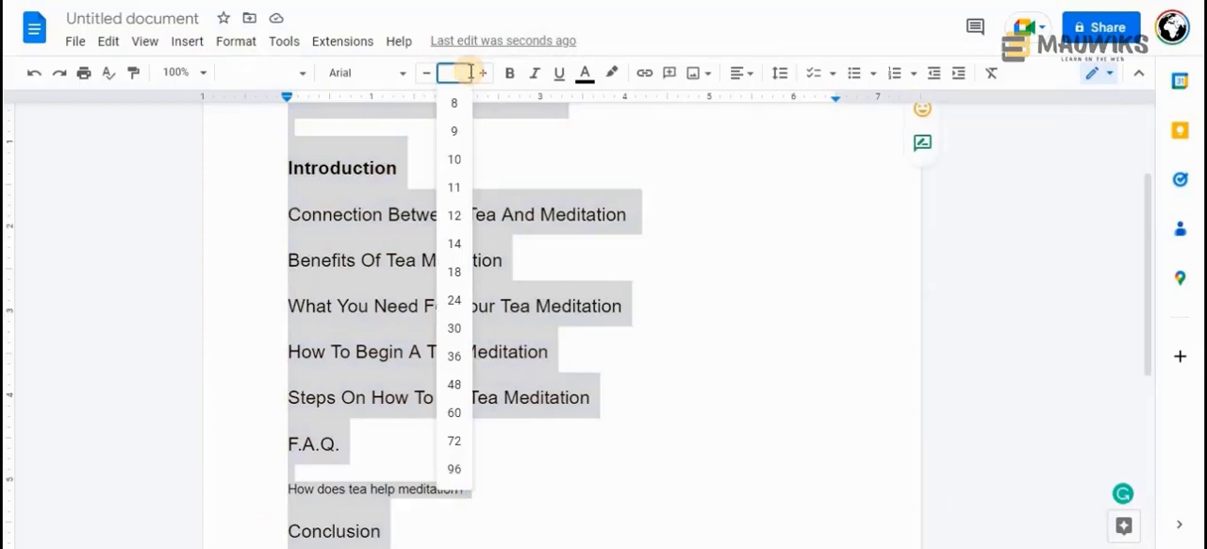
{"action": "type", "text": "11"}
{"action": "key", "text": "Return"}
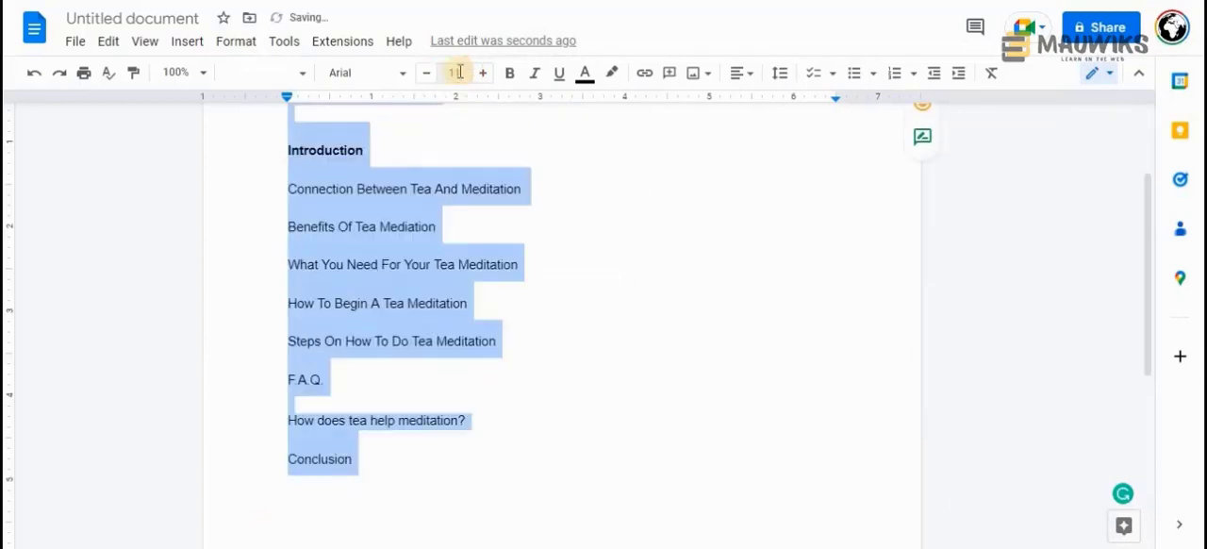
{"action": "left_click", "coordinate": [370, 75]}
{"action": "left_click", "coordinate": [625, 142]}
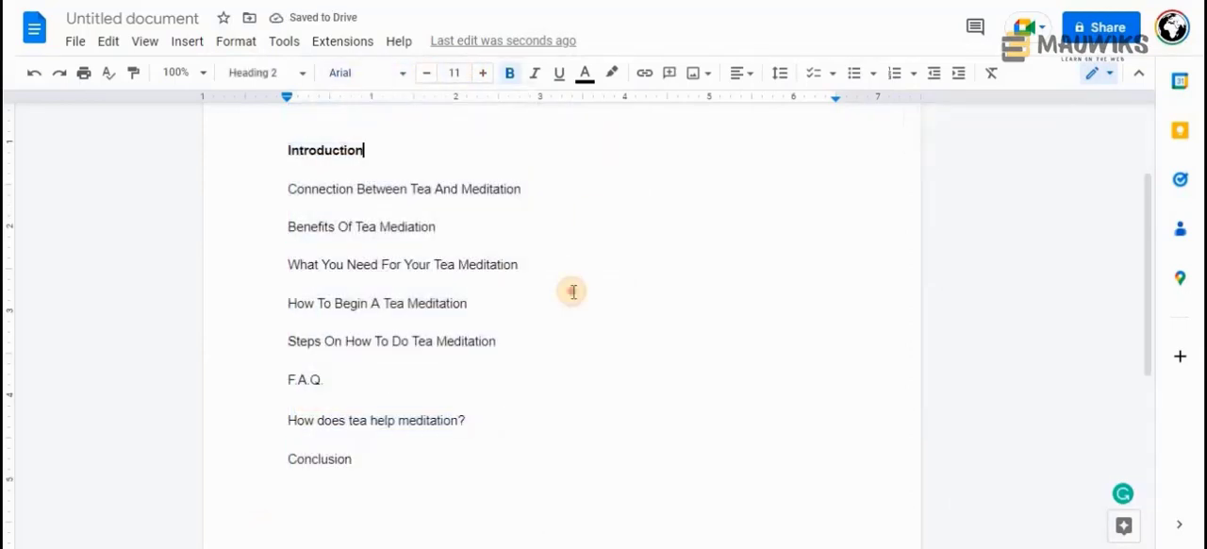
Set the font size of the whole document to 14
{"action": "key", "text": "ctrl+a"}
{"action": "left_click", "coordinate": [463, 72]}
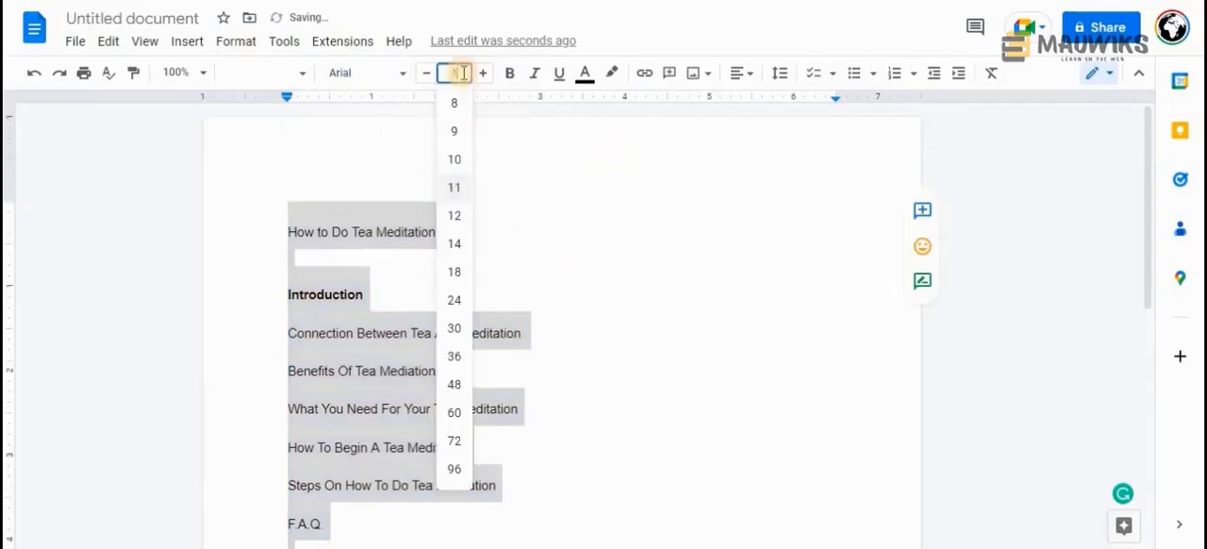
{"action": "type", "text": "14"}
{"action": "key", "text": "Return"}
{"action": "left_click", "coordinate": [600, 361]}
{"action": "scroll", "coordinate": [600, 361], "scroll_direction": "down", "scroll_amount": 3}
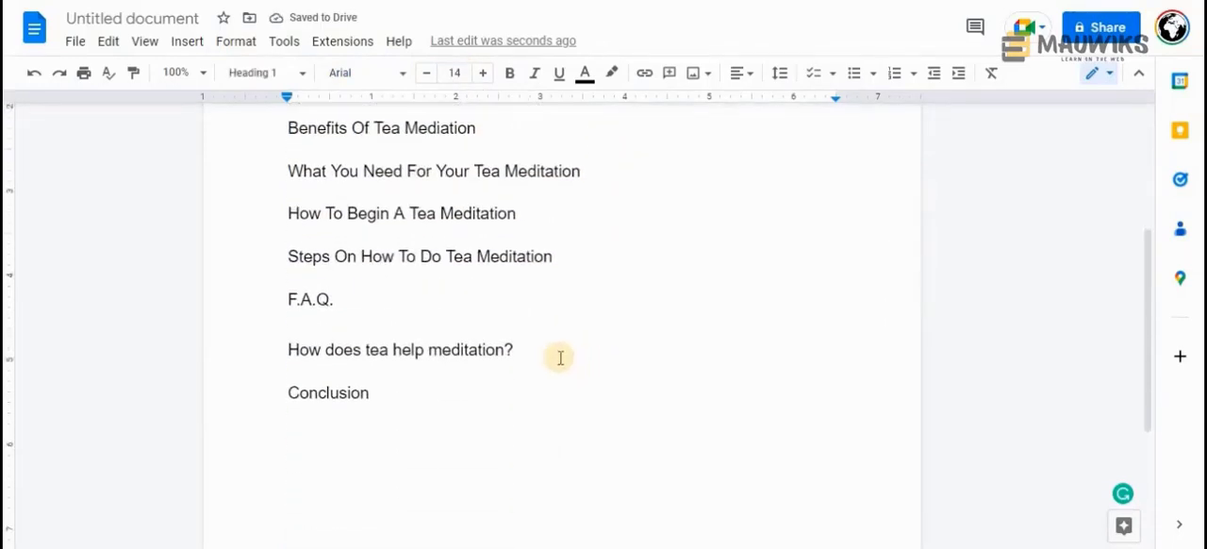
Delete the empty line between the title and the Introduction heading
{"action": "left_click_drag", "start_coordinate": [560, 357], "coordinate": [291, 358]}
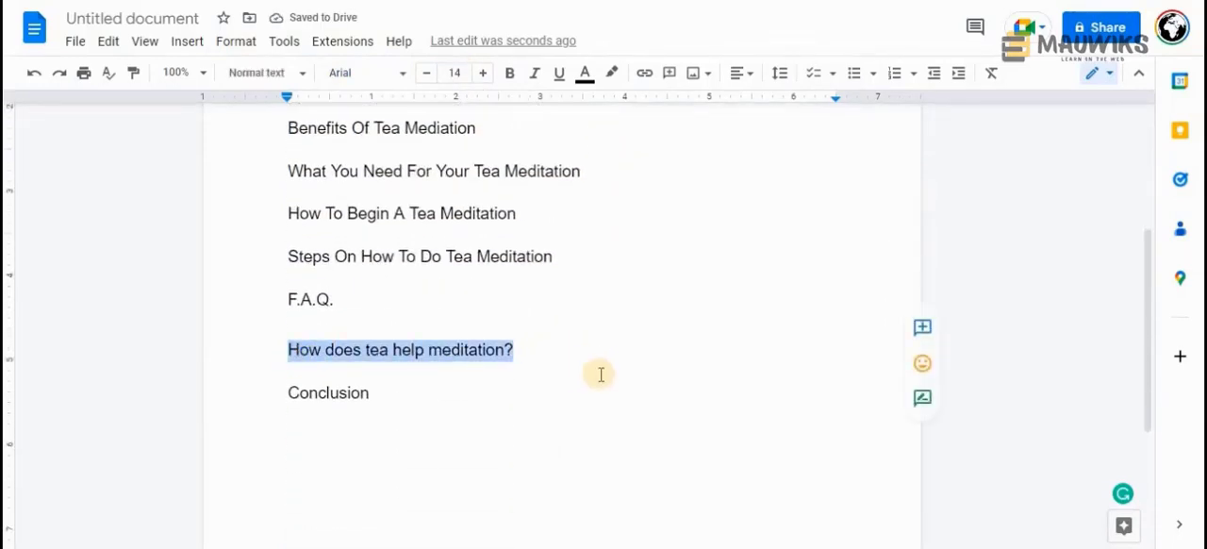
{"action": "scroll", "coordinate": [601, 374], "scroll_direction": "up", "scroll_amount": 3}
{"action": "scroll", "coordinate": [600, 374], "scroll_direction": "down", "scroll_amount": 2}
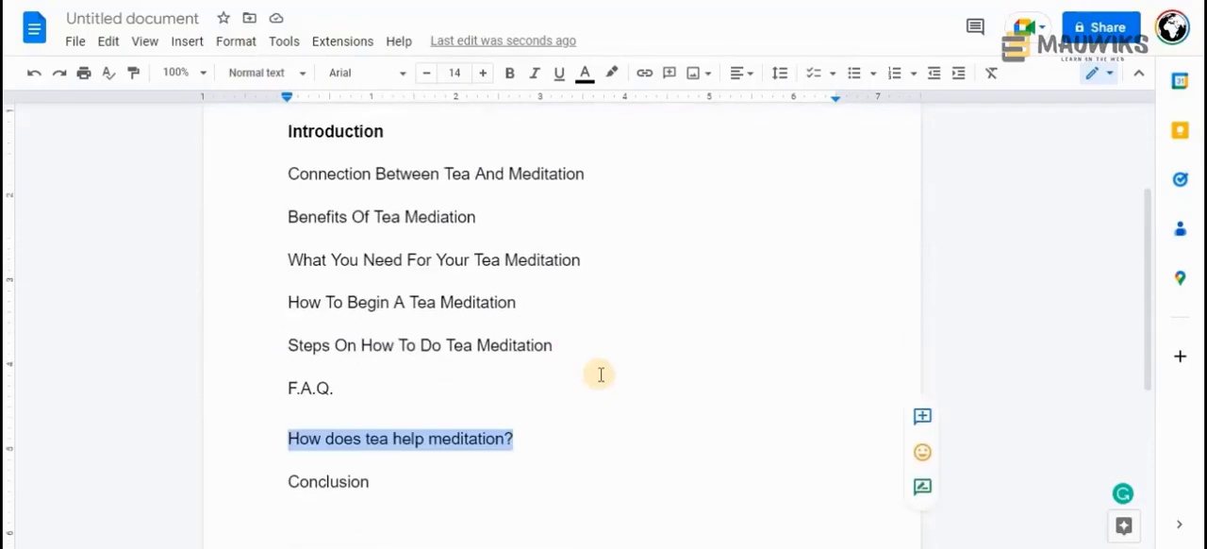
{"action": "scroll", "coordinate": [601, 375], "scroll_direction": "up", "scroll_amount": 2}
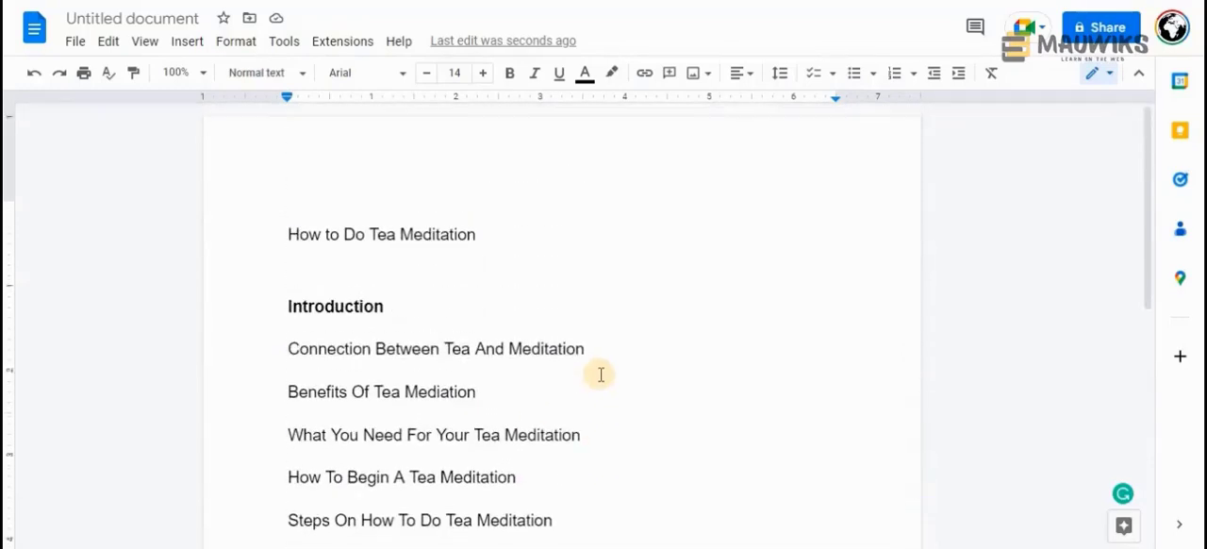
{"action": "left_click", "coordinate": [353, 265]}
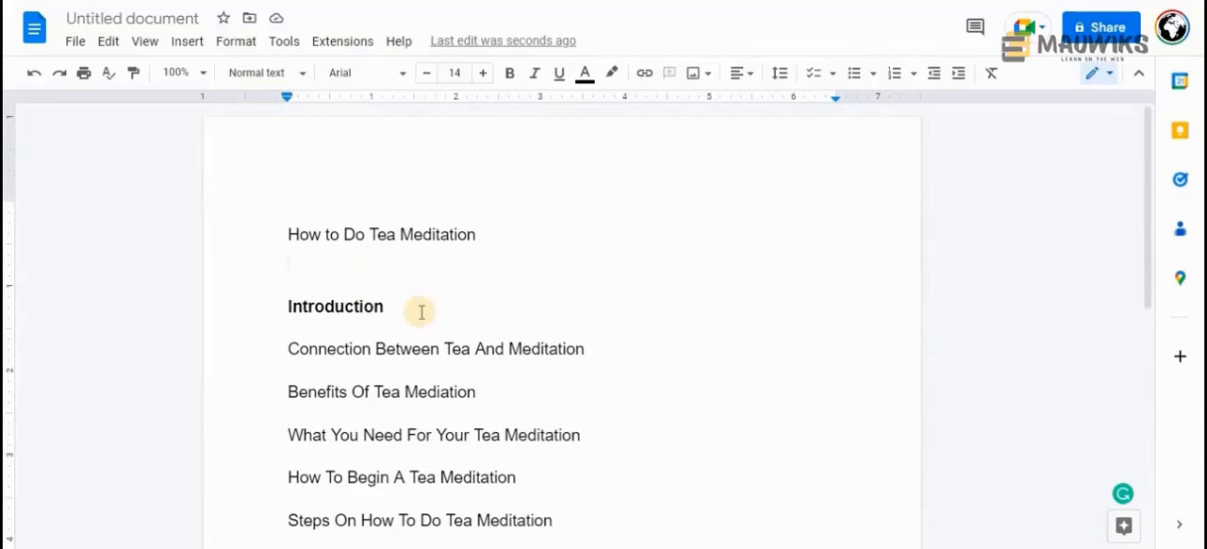
{"action": "key", "text": "BackSpace"}
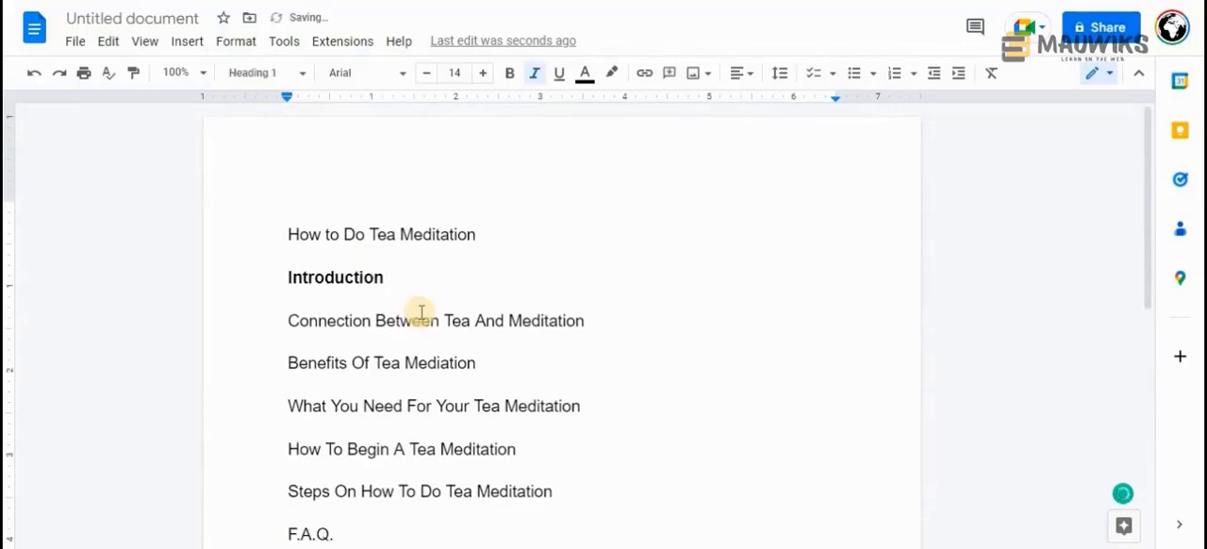
Make the F.A.Q. heading bold
{"action": "scroll", "coordinate": [421, 311], "scroll_direction": "down", "scroll_amount": 2}
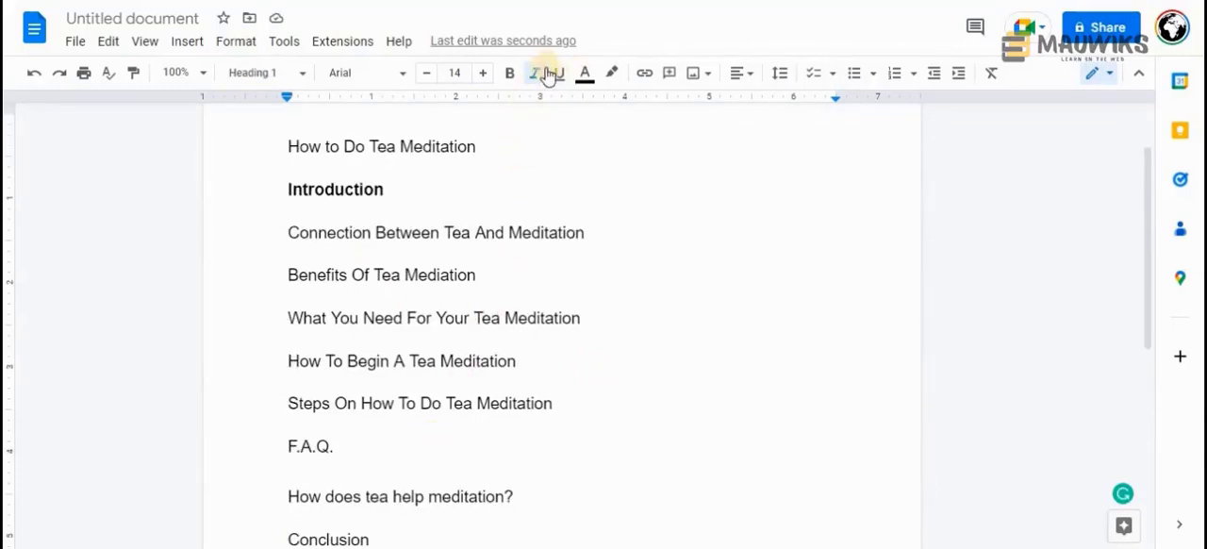
{"action": "left_click_drag", "start_coordinate": [335, 447], "coordinate": [270, 447]}
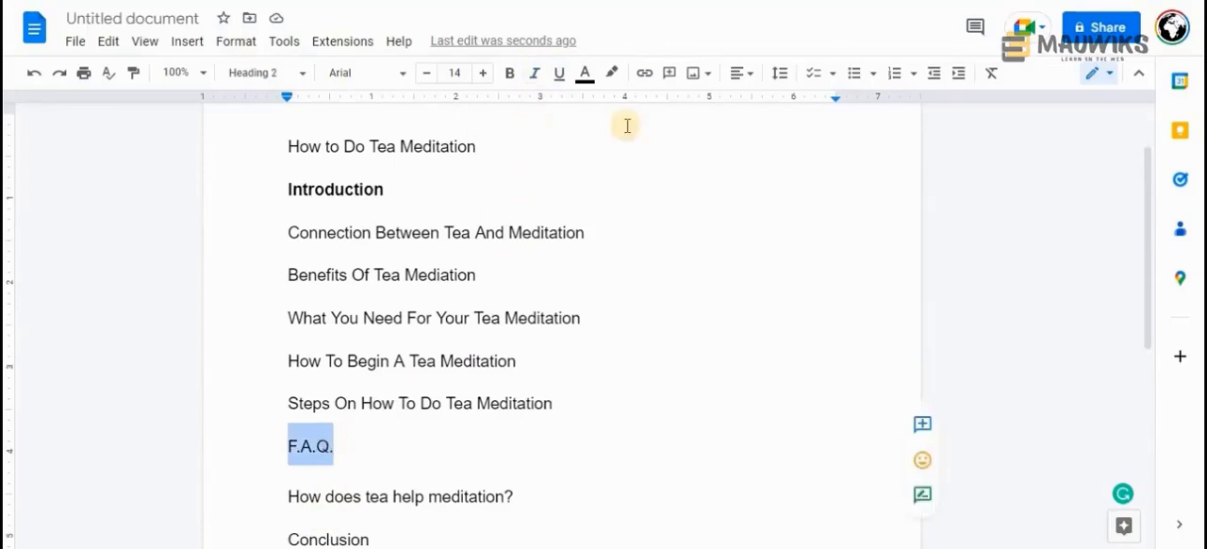
{"action": "left_click", "coordinate": [510, 81]}
Move the question "How does tea help meditation?" from the document back to the first line of the untitled Notepad file
{"action": "key", "text": "alt+Tab"}
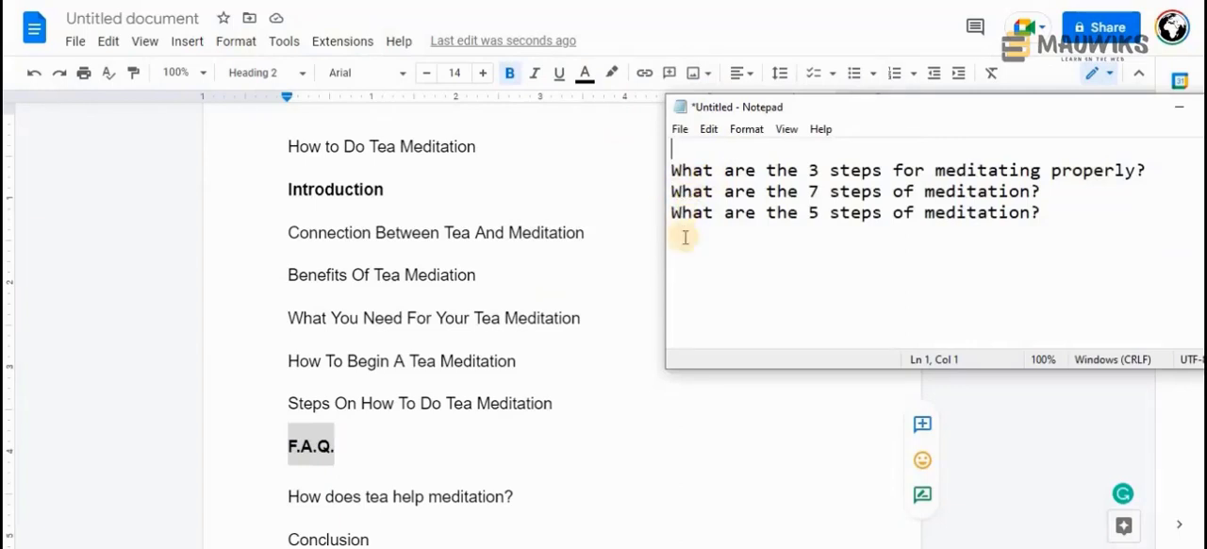
{"action": "left_click_drag", "start_coordinate": [513, 496], "coordinate": [289, 497]}
{"action": "key", "text": "ctrl+c"}
{"action": "key", "text": "BackSpace"}
{"action": "key", "text": "alt+Tab"}
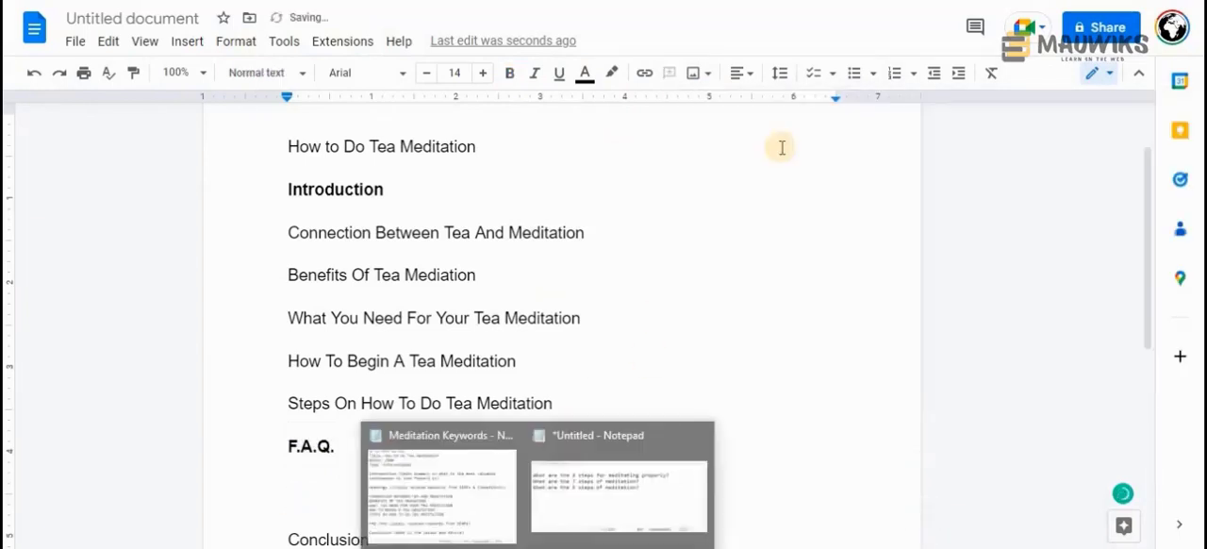
{"action": "key", "text": "ctrl+v"}
Convert the four Notepad questions to Capitalized Case on the Convert Case website and take the result back to Google Docs
{"action": "key", "text": "ctrl+a"}
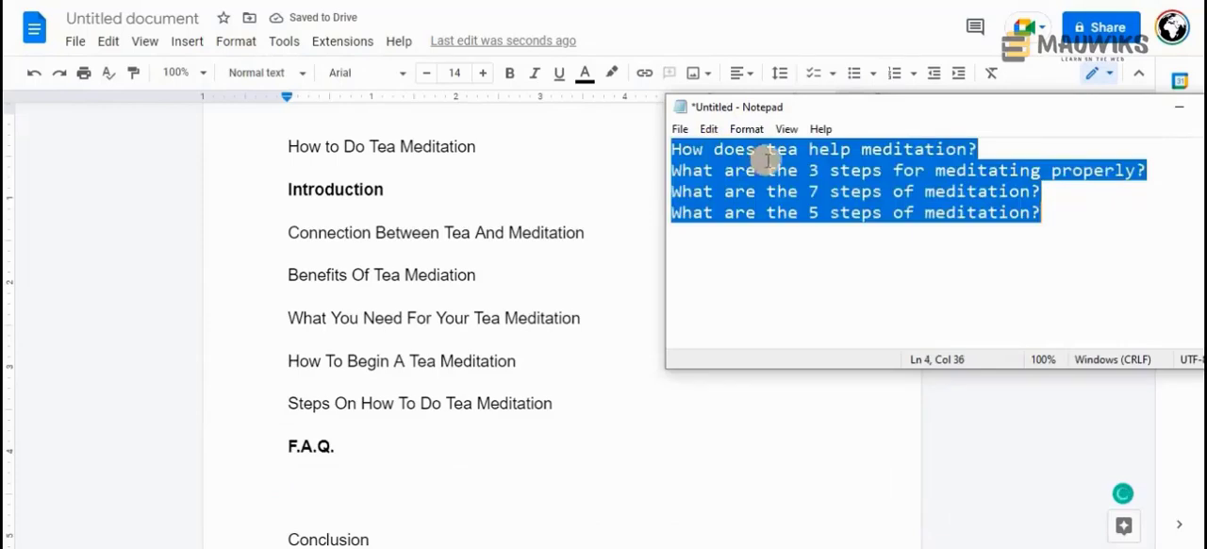
{"action": "key", "text": "ctrl+c"}
{"action": "key", "text": "alt+Tab"}
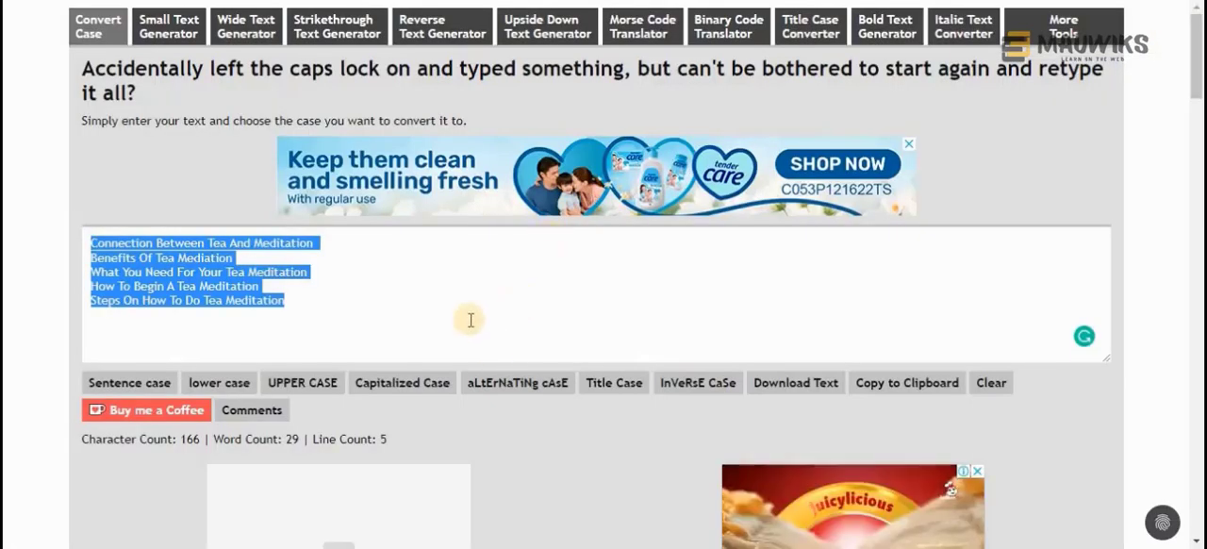
{"action": "key", "text": "ctrl+v"}
{"action": "left_click", "coordinate": [401, 382]}
{"action": "left_click_drag", "start_coordinate": [349, 304], "coordinate": [35, 230]}
{"action": "left_click", "coordinate": [451, 548]}
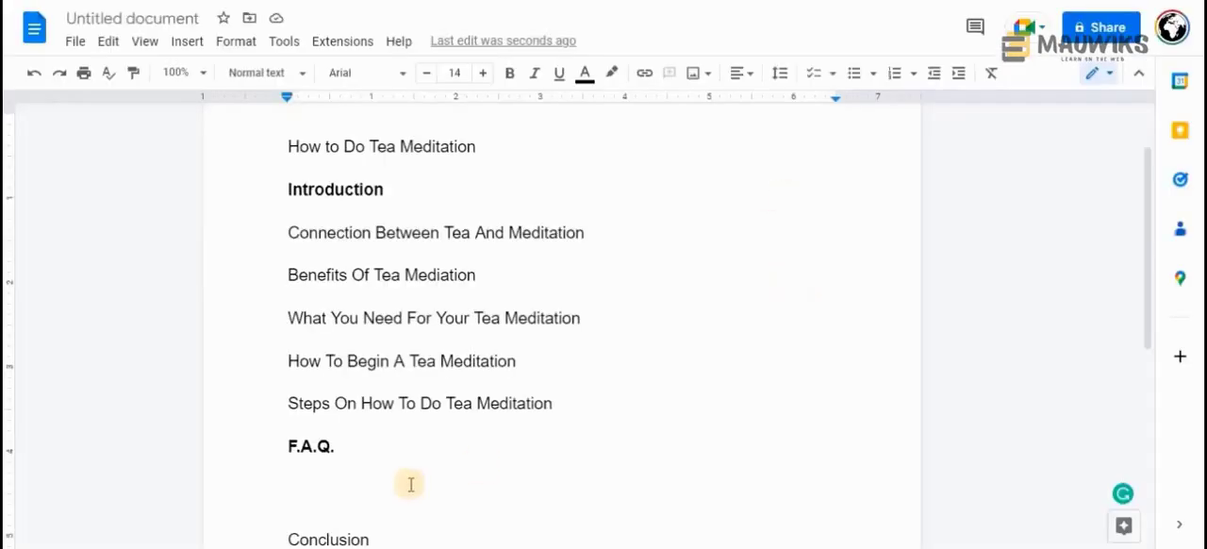
Paste the four converted questions below F.A.Q. without formatting and separate them with empty lines
{"action": "left_click", "coordinate": [342, 496]}
{"action": "right_click", "coordinate": [344, 495]}
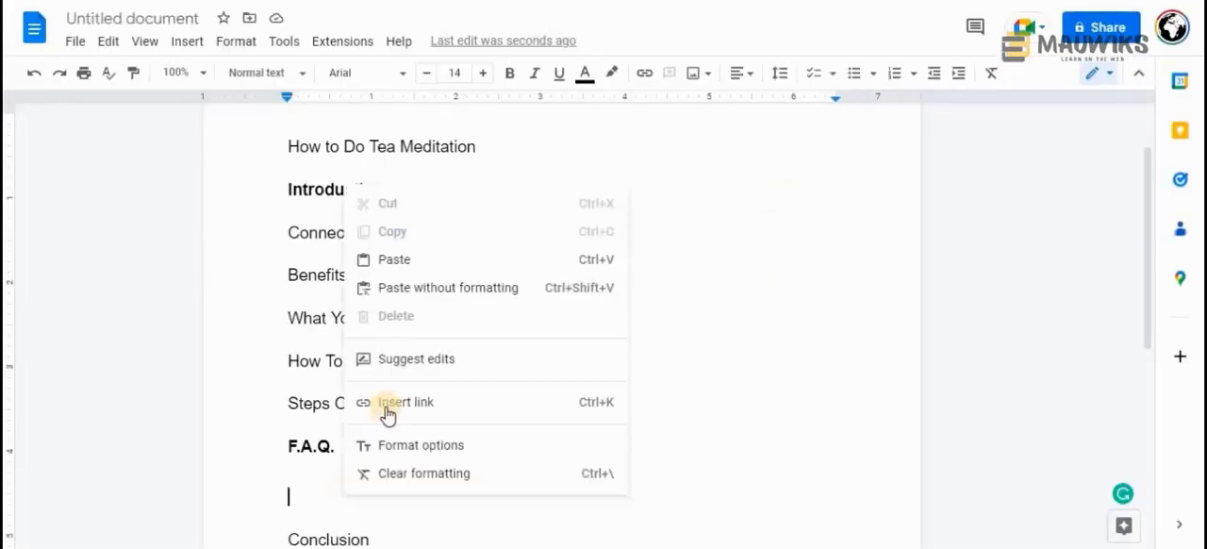
{"action": "left_click", "coordinate": [412, 287]}
{"action": "scroll", "coordinate": [531, 259], "scroll_direction": "down", "scroll_amount": 2}
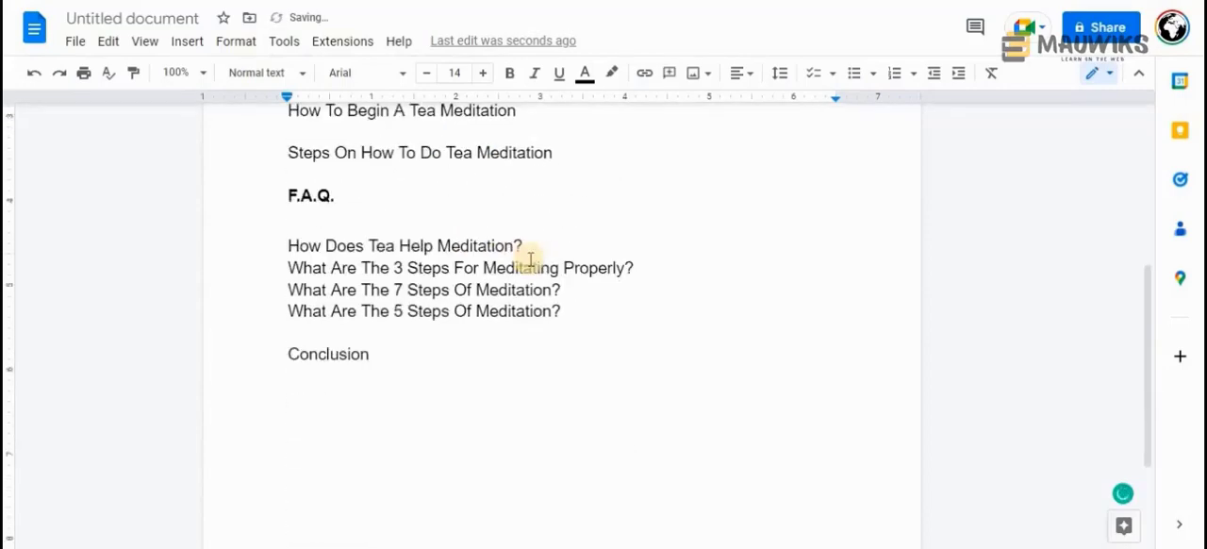
{"action": "left_click", "coordinate": [360, 221]}
{"action": "left_click", "coordinate": [552, 244]}
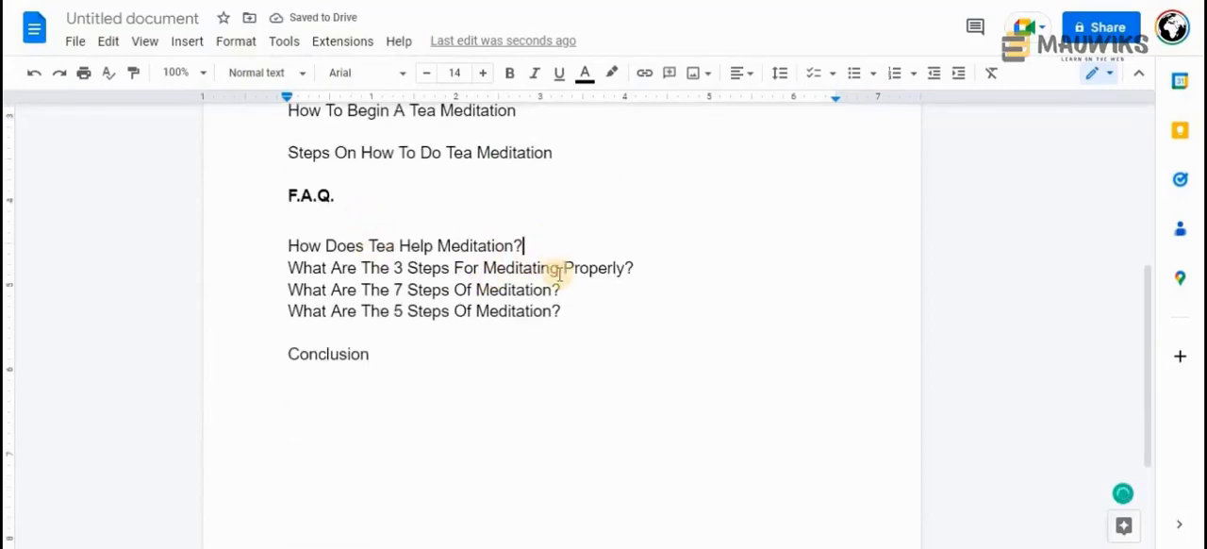
{"action": "scroll", "coordinate": [742, 320], "scroll_direction": "up", "scroll_amount": 2}
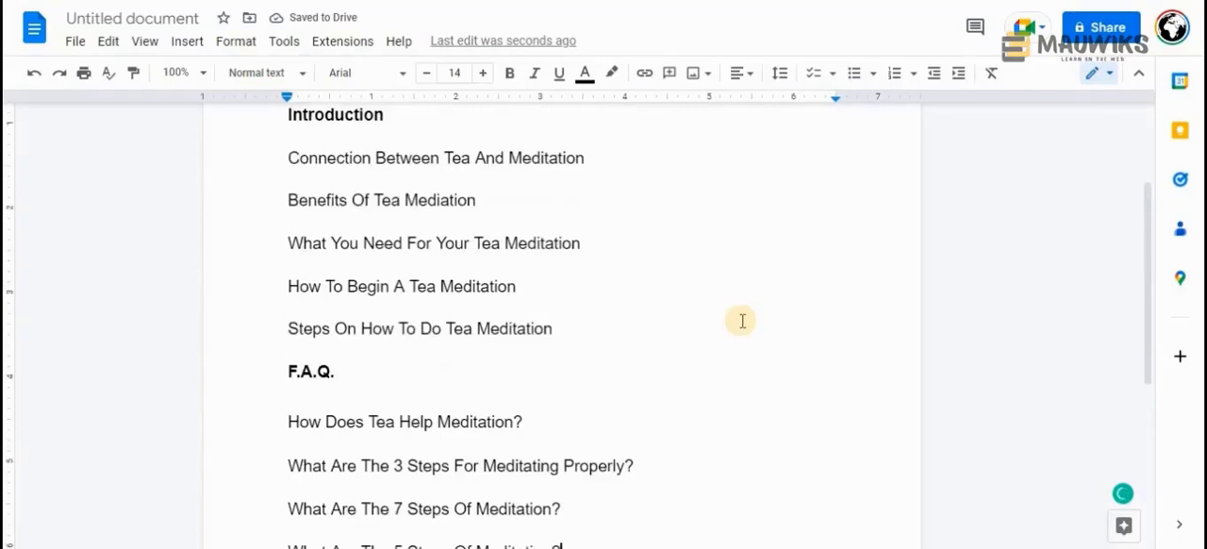
{"action": "scroll", "coordinate": [742, 320], "scroll_direction": "down", "scroll_amount": 1}
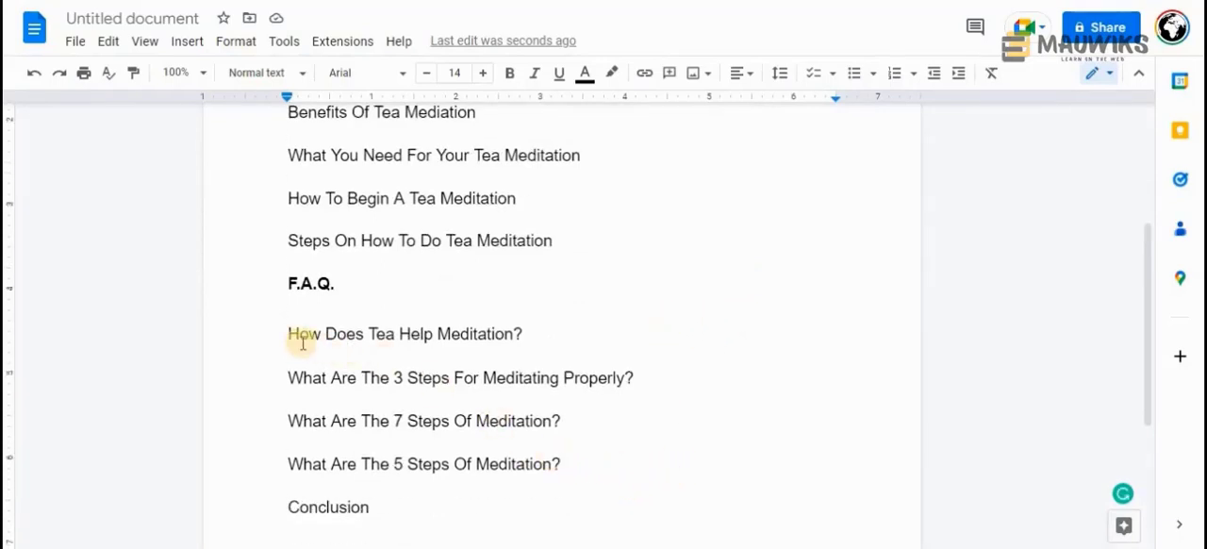
Highlight the first two F.A.Q. questions and the heading "Steps On How To Do Tea Meditation" to compare their topics
{"action": "left_click_drag", "start_coordinate": [319, 338], "coordinate": [519, 333]}
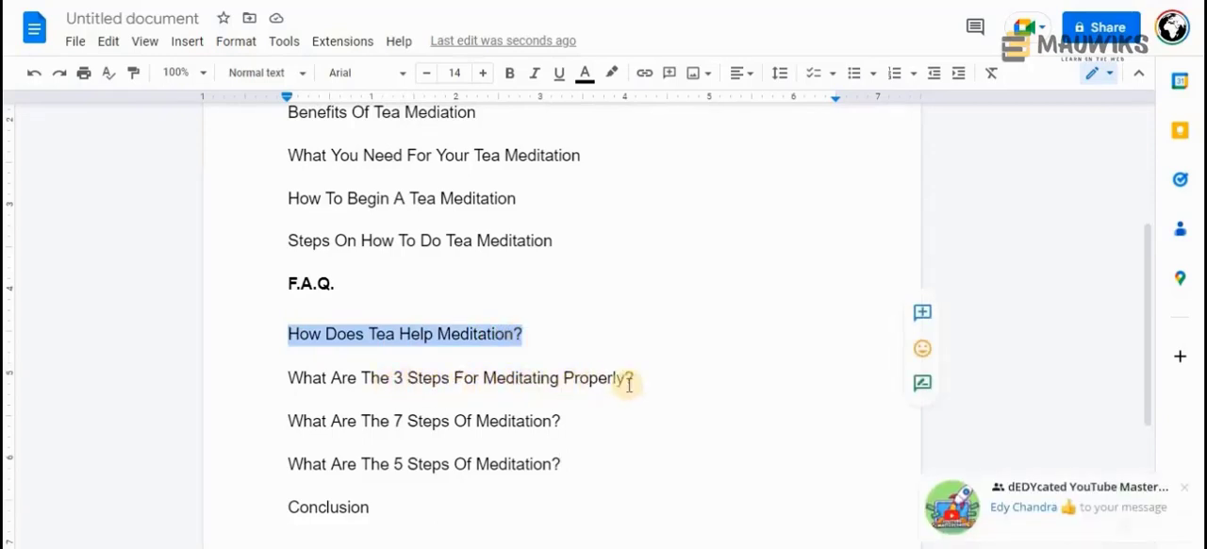
{"action": "left_click_drag", "start_coordinate": [644, 378], "coordinate": [288, 377]}
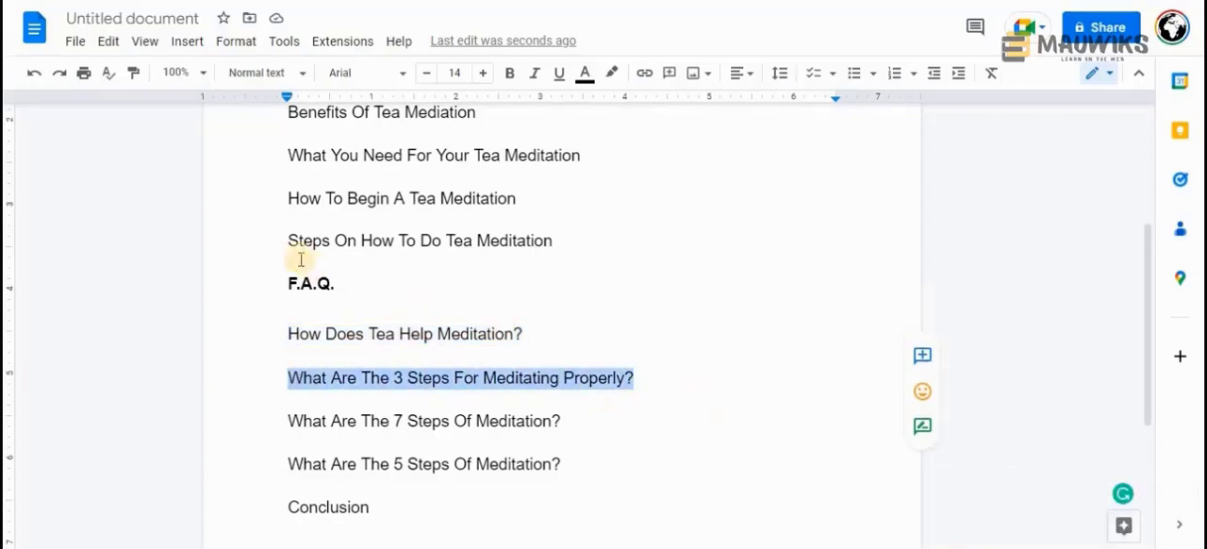
{"action": "left_click_drag", "start_coordinate": [286, 241], "coordinate": [554, 240]}
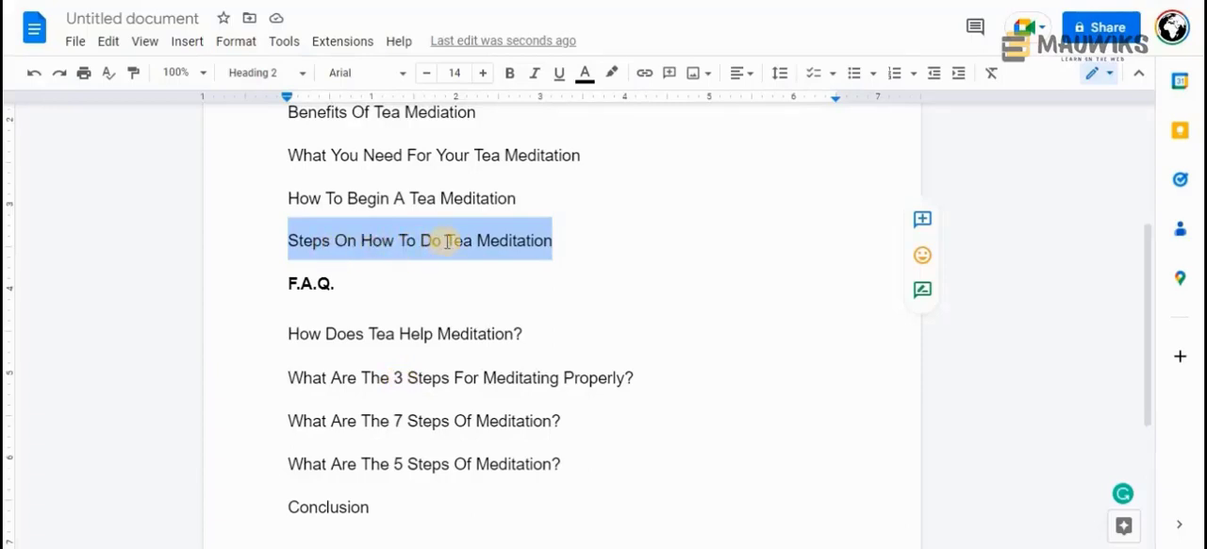
Remove the number 3 from the question "What Are The 3 Steps For Meditating Properly?"
{"action": "left_click", "coordinate": [394, 377]}
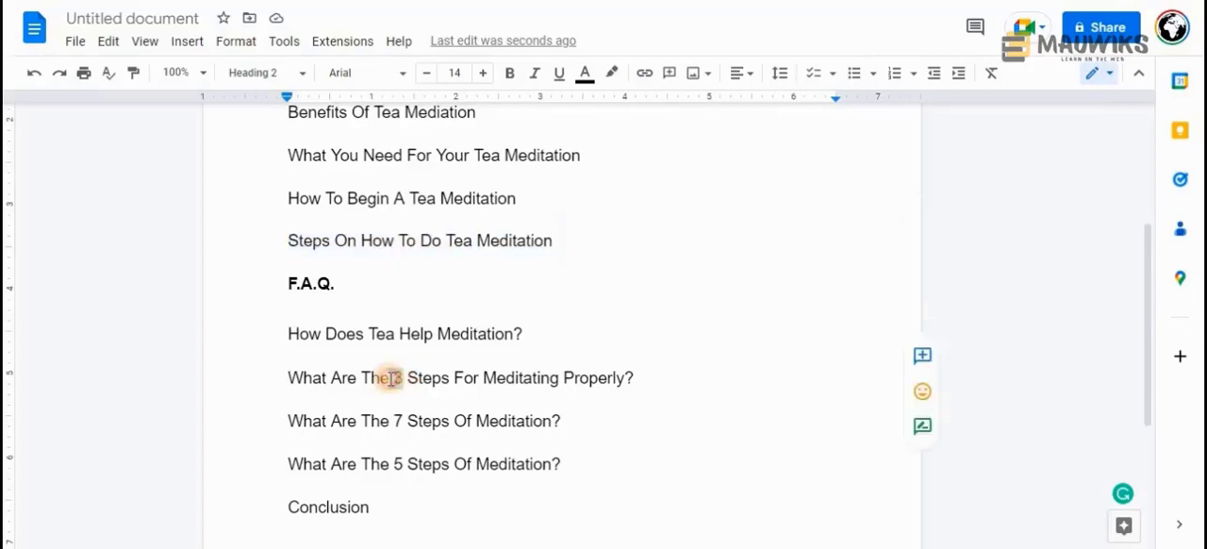
{"action": "key", "text": "BackSpace"}
{"action": "key", "text": "BackSpace"}
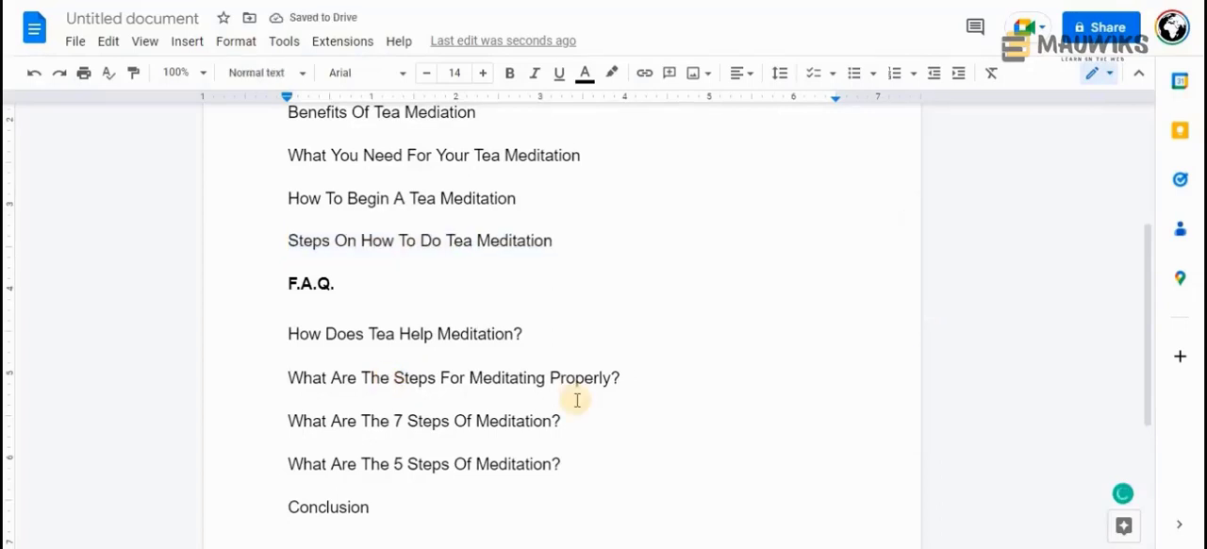
{"action": "left_click", "coordinate": [631, 380]}
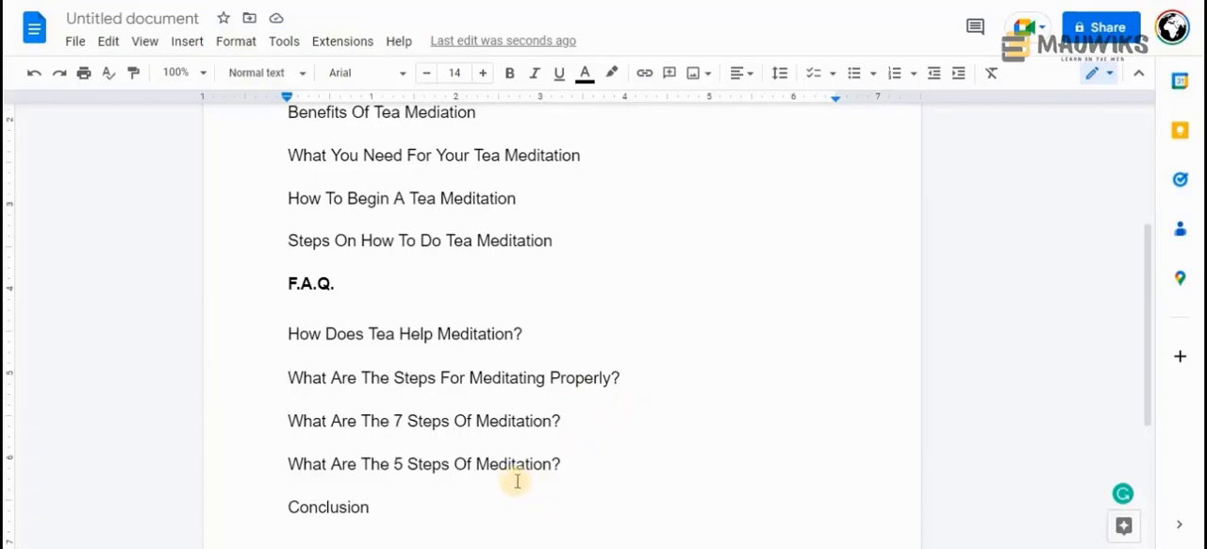
Compare the question "What Are The Steps For Meditating Properly?" with the heading "Steps On How To Do Tea Meditation" and the similar F.A.Q. questions
{"action": "left_click", "coordinate": [393, 378]}
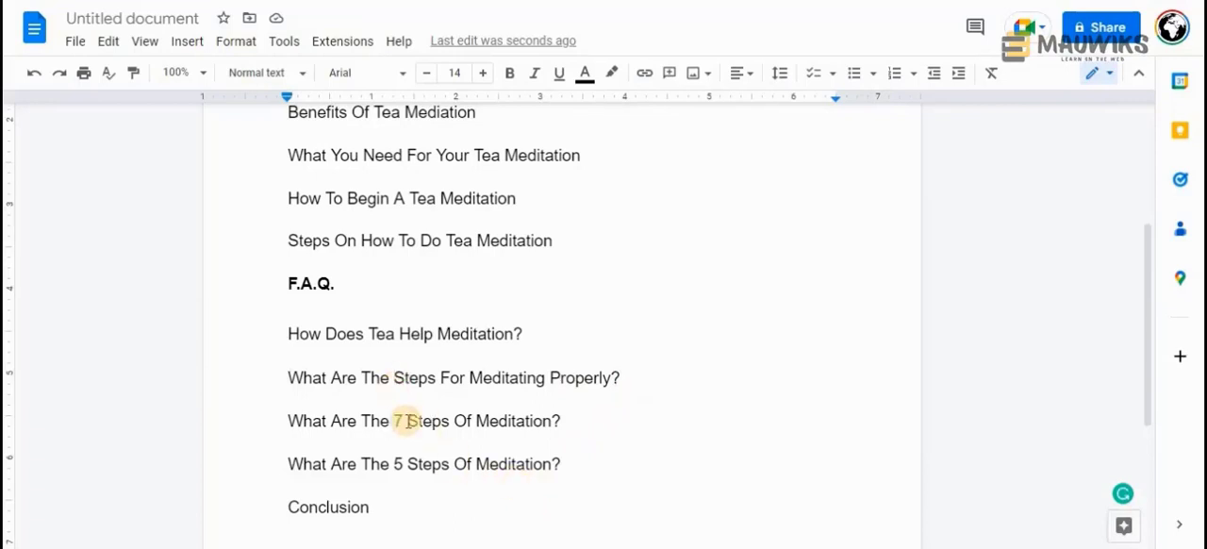
{"action": "left_click", "coordinate": [634, 379]}
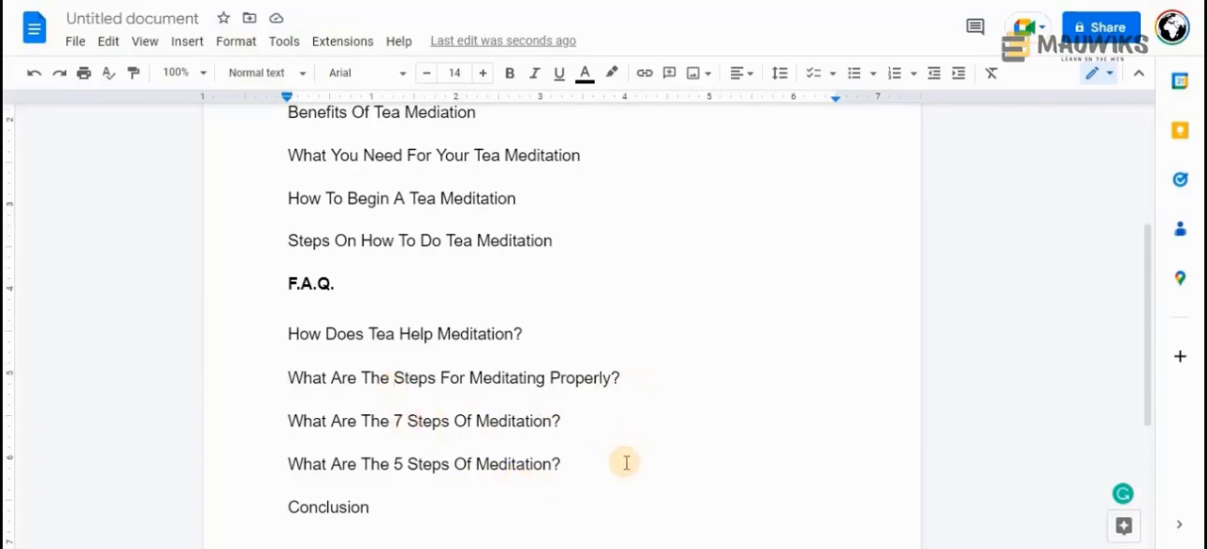
{"action": "left_click_drag", "start_coordinate": [636, 377], "coordinate": [286, 377]}
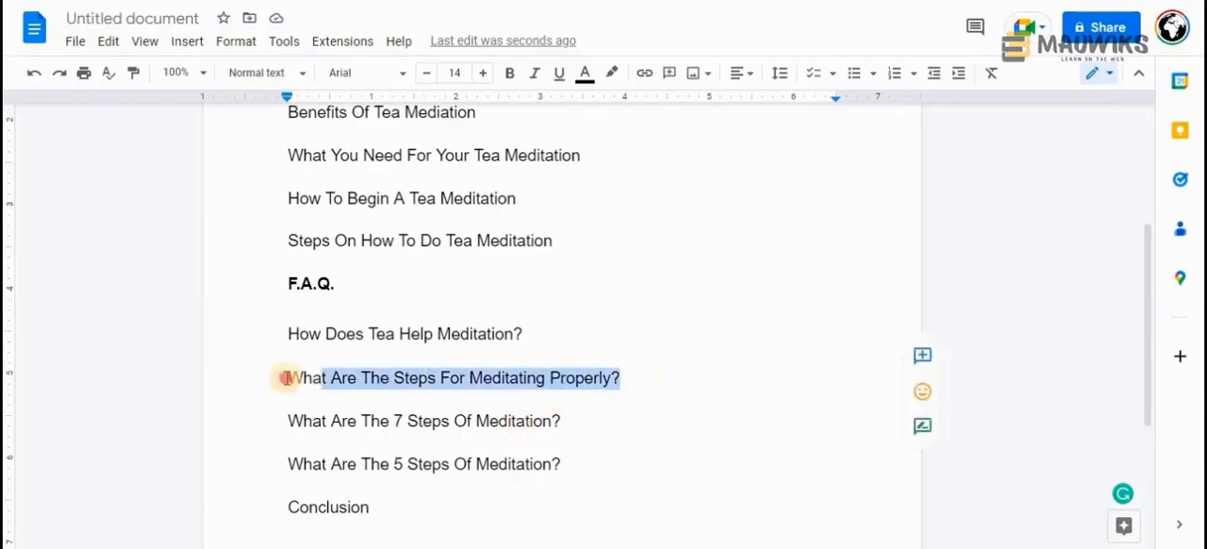
{"action": "left_click", "coordinate": [628, 377]}
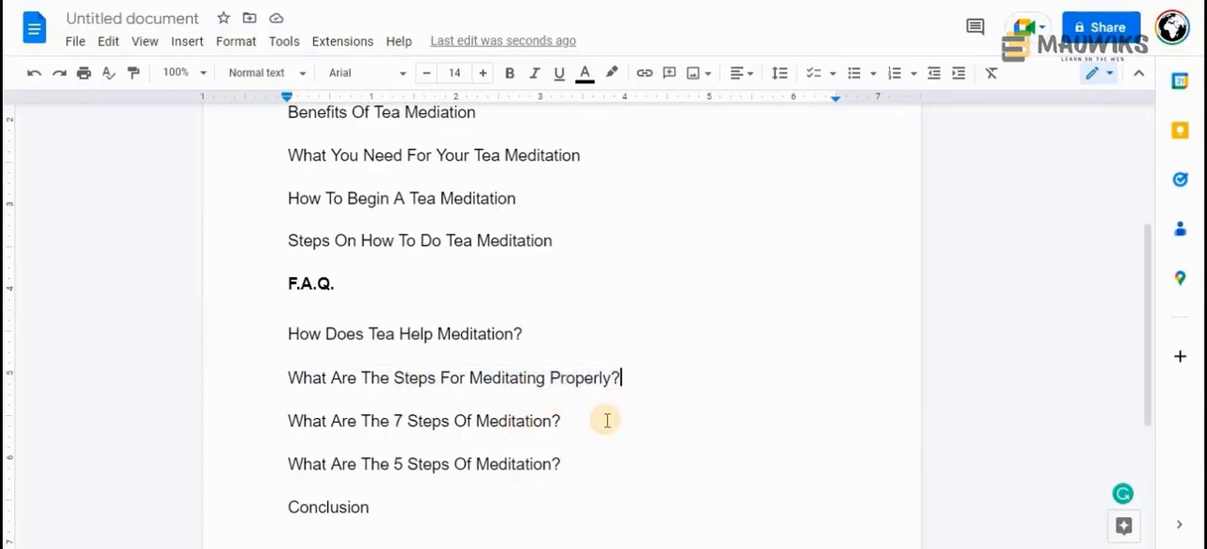
{"action": "left_click_drag", "start_coordinate": [552, 240], "coordinate": [291, 253]}
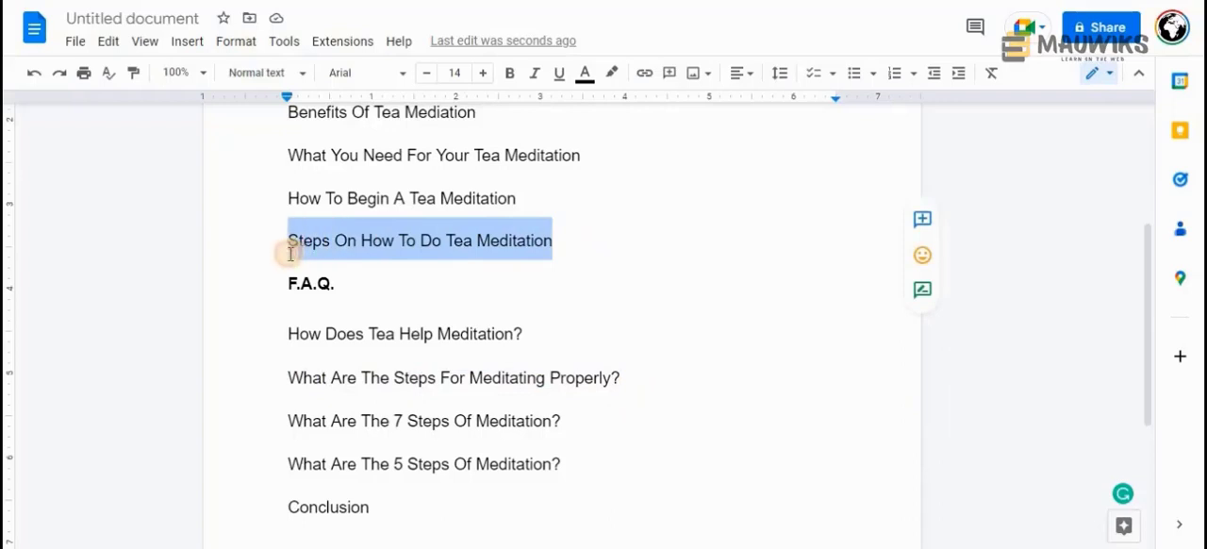
{"action": "left_click", "coordinate": [629, 377]}
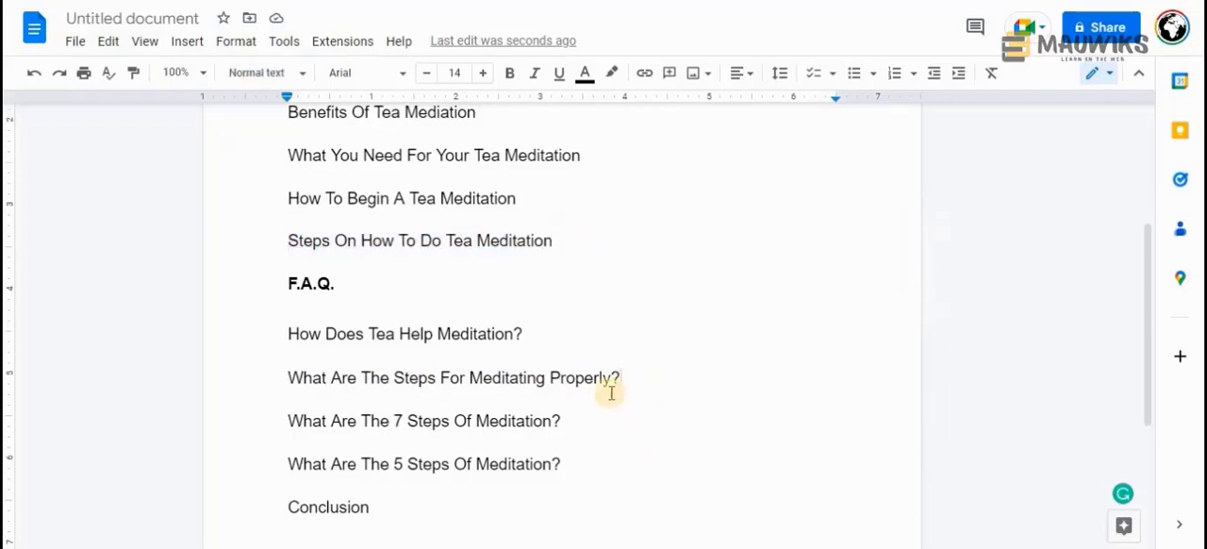
{"action": "left_click_drag", "start_coordinate": [609, 392], "coordinate": [292, 380]}
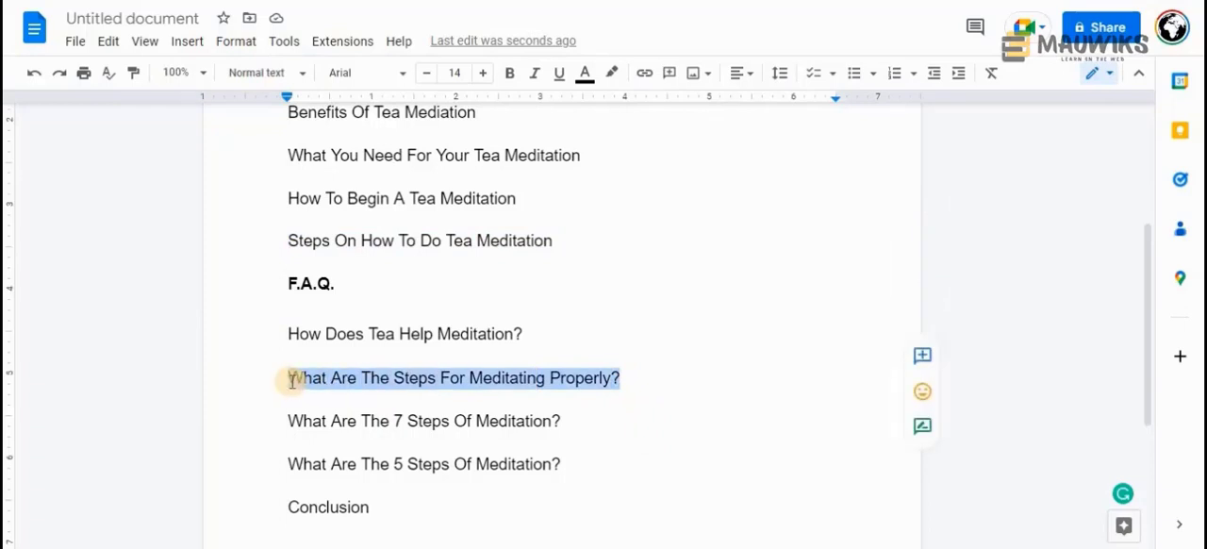
{"action": "left_click", "coordinate": [292, 380]}
{"action": "left_click_drag", "start_coordinate": [657, 377], "coordinate": [273, 378]}
{"action": "left_click", "coordinate": [564, 422]}
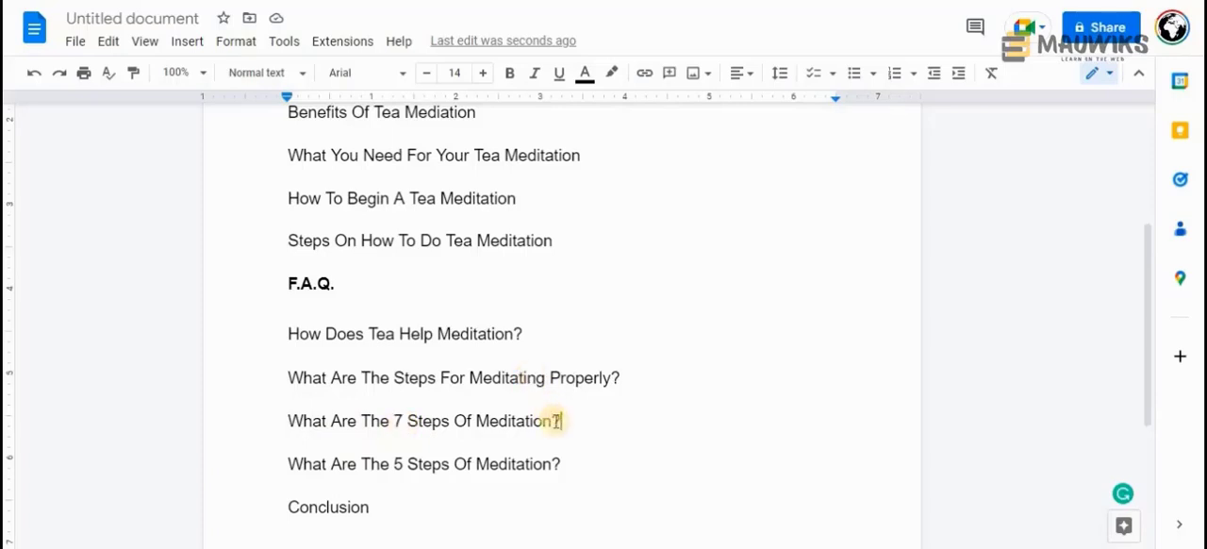
Delete the F.A.Q. questions about the 7 steps and the 5 steps of meditation along with their leftover empty lines
{"action": "left_click_drag", "start_coordinate": [571, 420], "coordinate": [280, 413]}
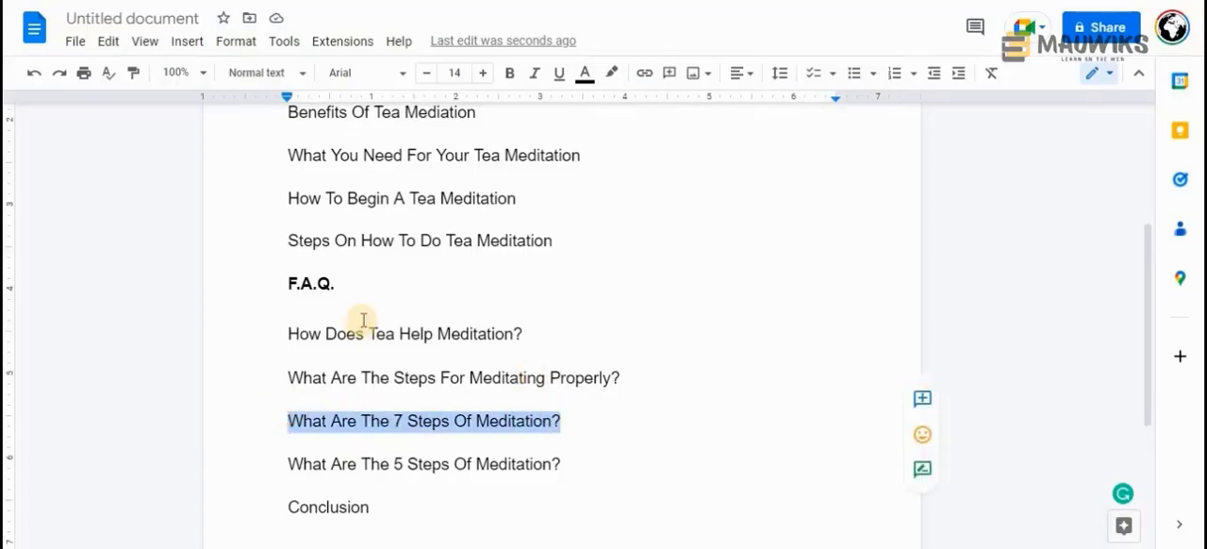
{"action": "key", "text": "BackSpace"}
{"action": "key", "text": "BackSpace"}
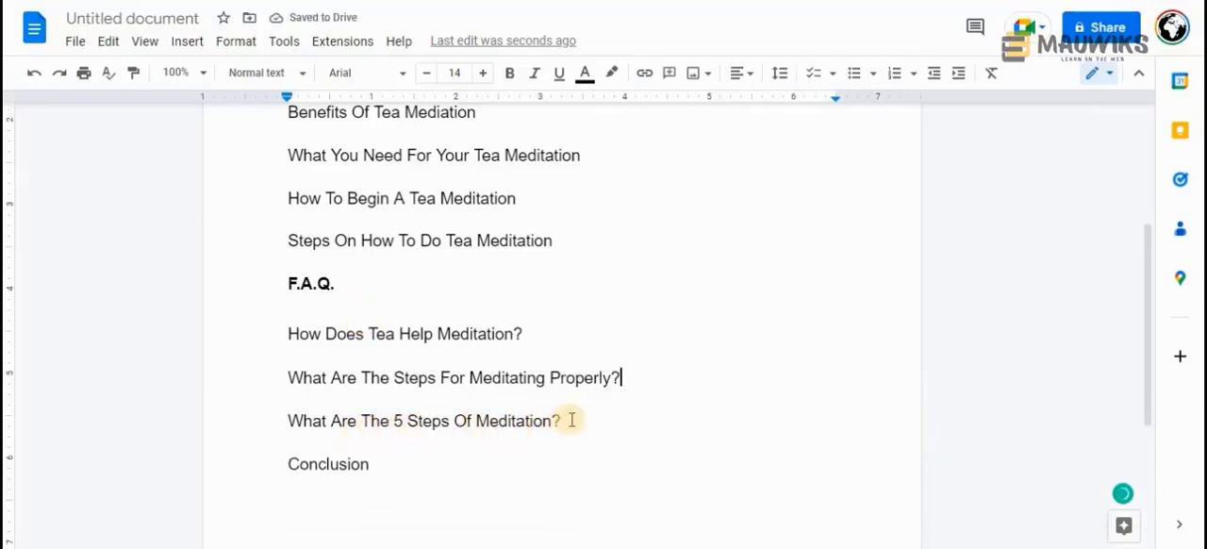
{"action": "left_click_drag", "start_coordinate": [557, 420], "coordinate": [173, 434]}
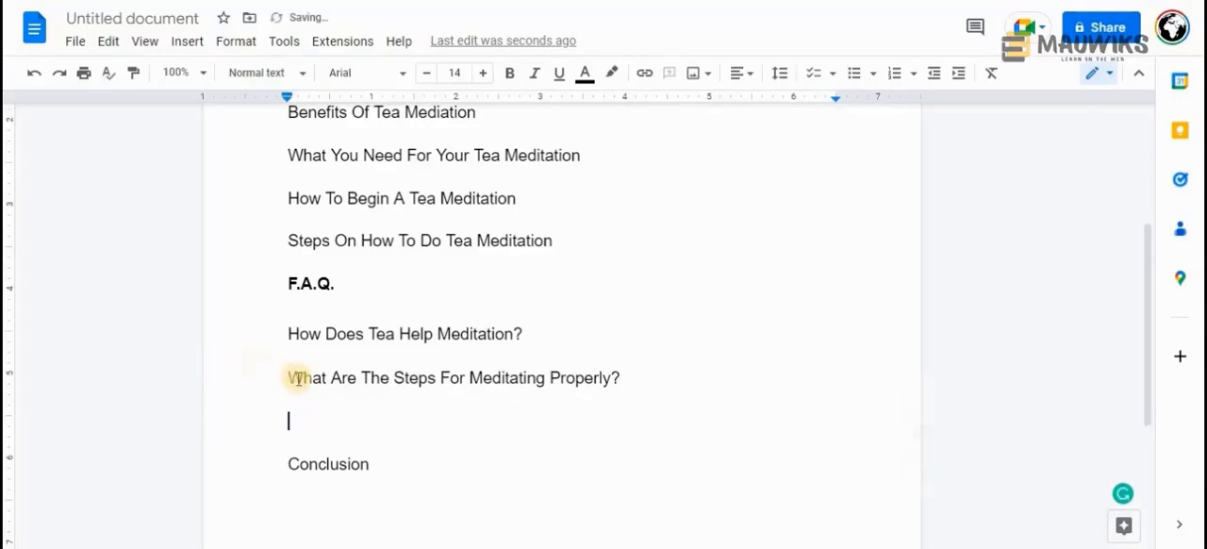
{"action": "key", "text": "BackSpace"}
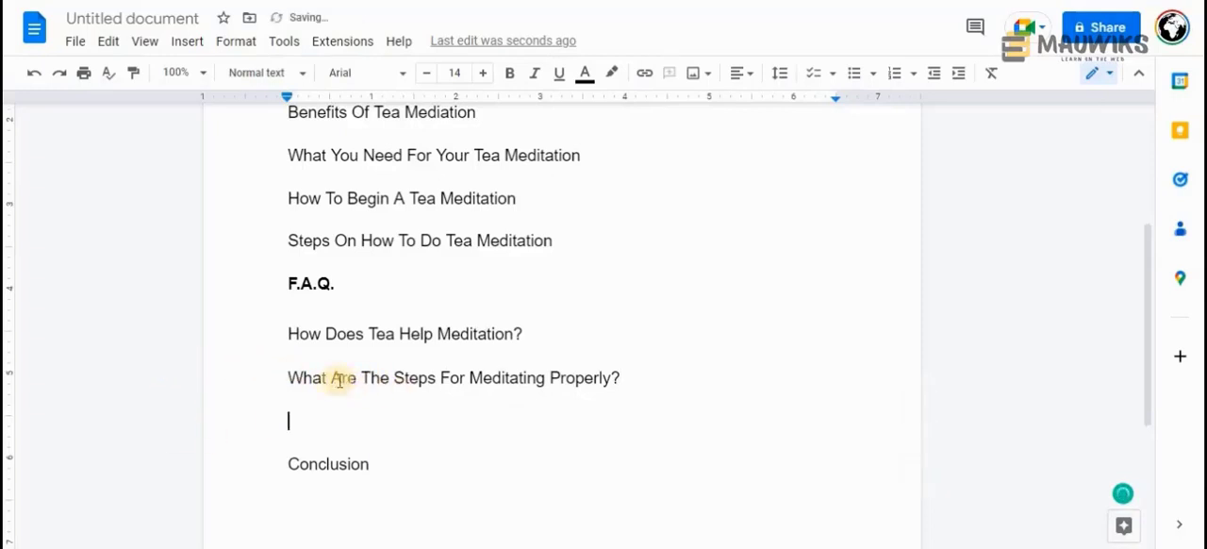
{"action": "key", "text": "BackSpace"}
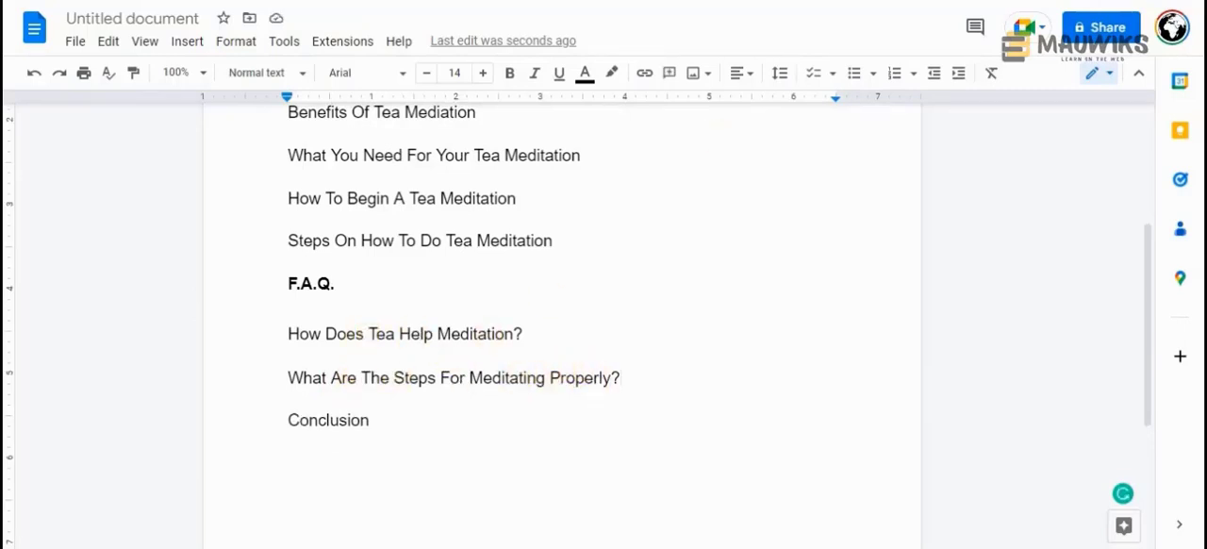
Make the word "Conclusion" bold and insert an empty line above it
{"action": "left_click_drag", "start_coordinate": [371, 420], "coordinate": [281, 418]}
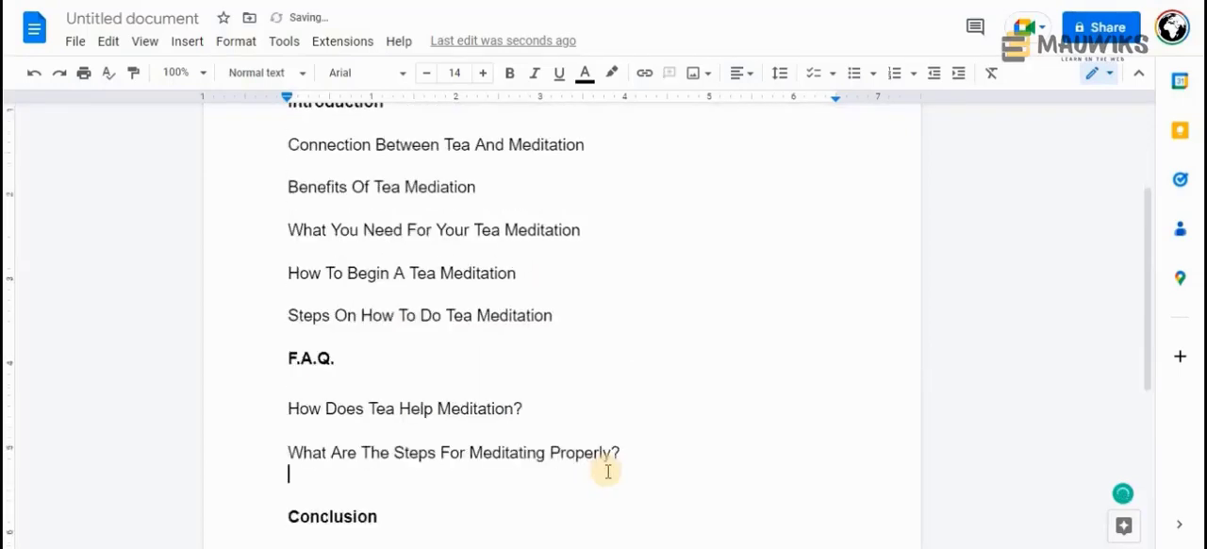
{"action": "scroll", "coordinate": [608, 472], "scroll_direction": "down", "scroll_amount": 2}
{"action": "key", "text": "Return"}
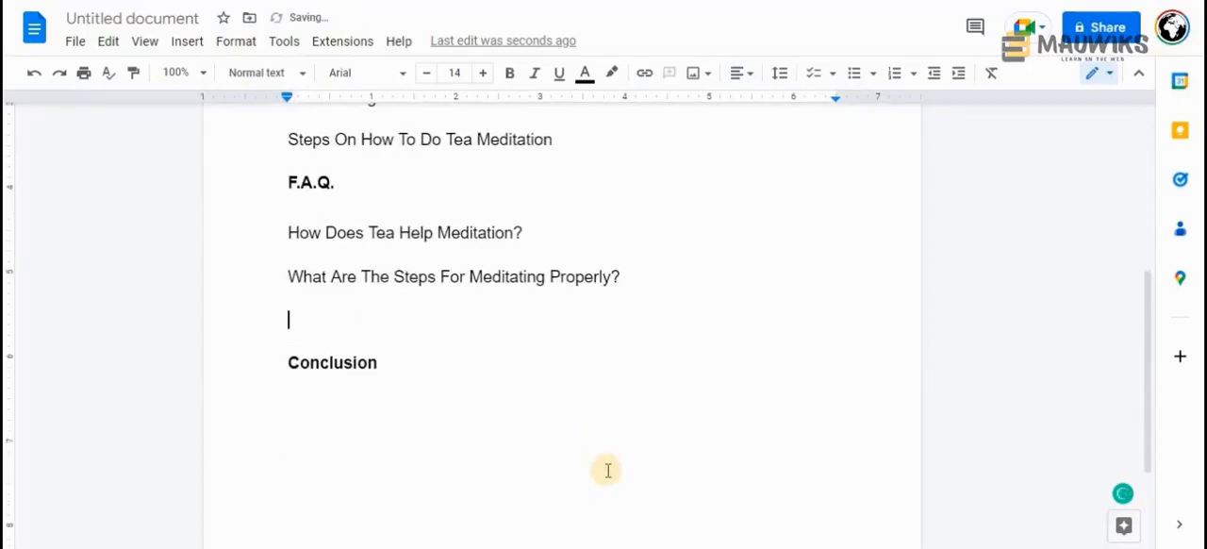
Switch to the Google results for "How to Do Tea Meditation" and copy the block of related searches, from "guided tea meditation" to "drinking tea before meditation"
{"action": "left_click", "coordinate": [566, 518]}
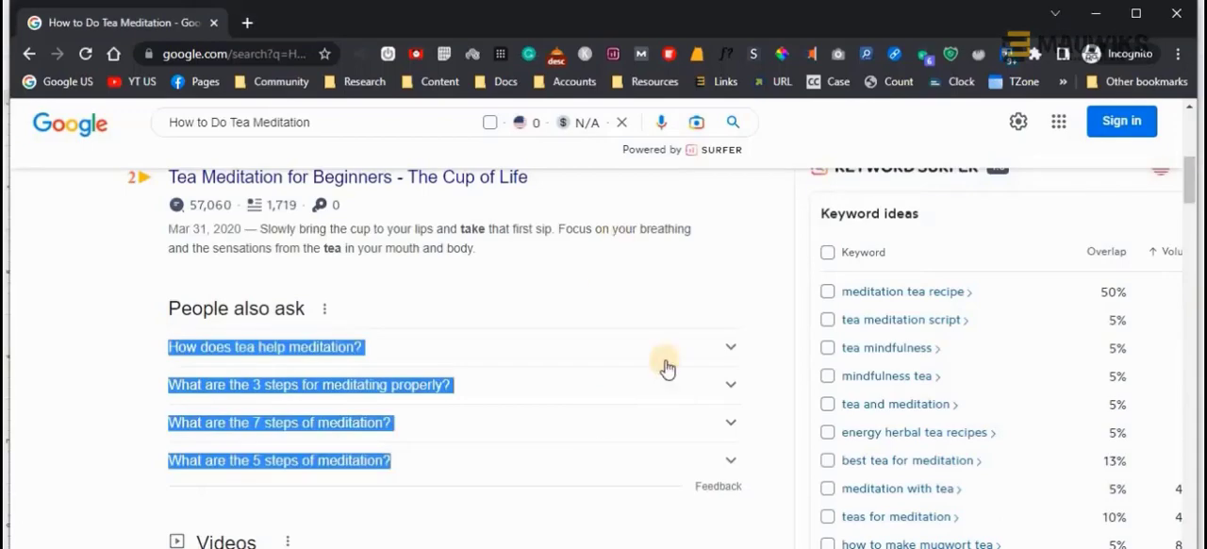
{"action": "scroll", "coordinate": [566, 335], "scroll_direction": "down", "scroll_amount": 2}
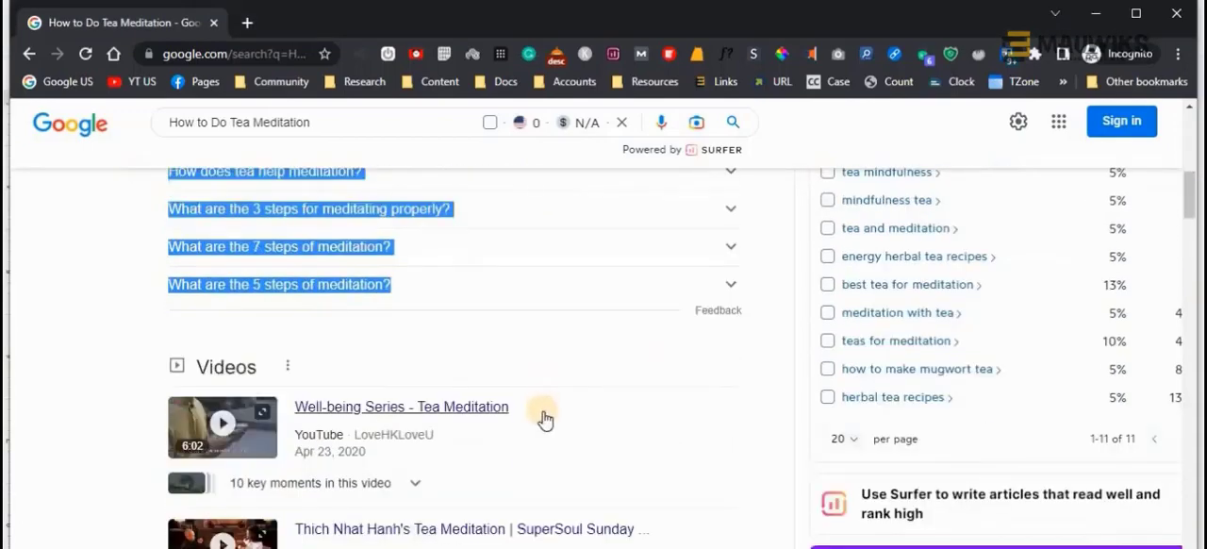
{"action": "scroll", "coordinate": [541, 412], "scroll_direction": "down", "scroll_amount": 8}
{"action": "scroll", "coordinate": [556, 414], "scroll_direction": "down", "scroll_amount": 4}
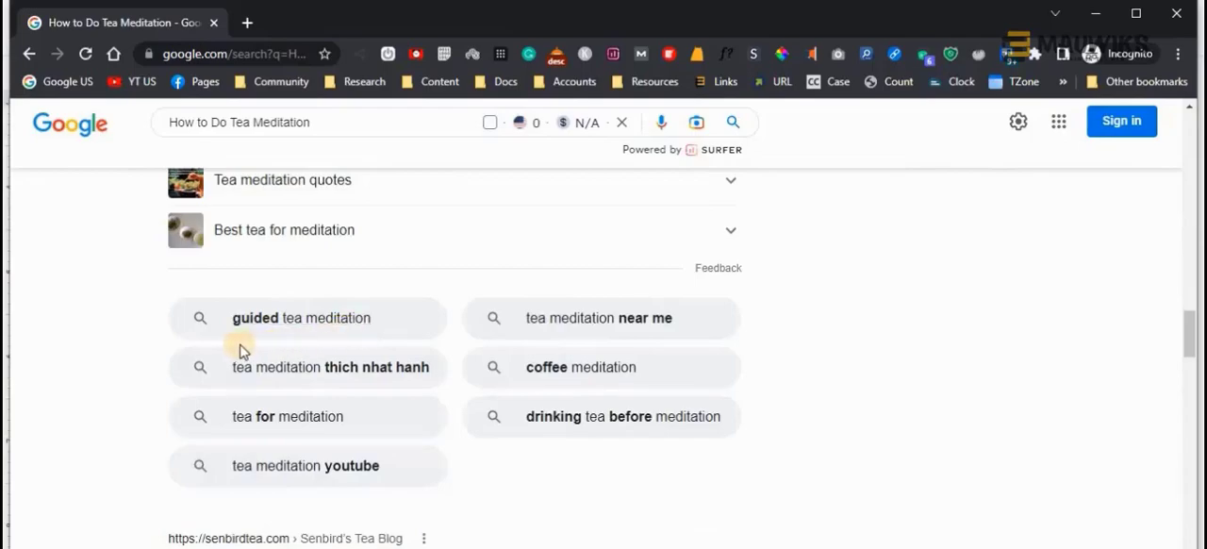
{"action": "left_click_drag", "start_coordinate": [163, 293], "coordinate": [736, 488]}
{"action": "key", "text": "ctrl+c"}
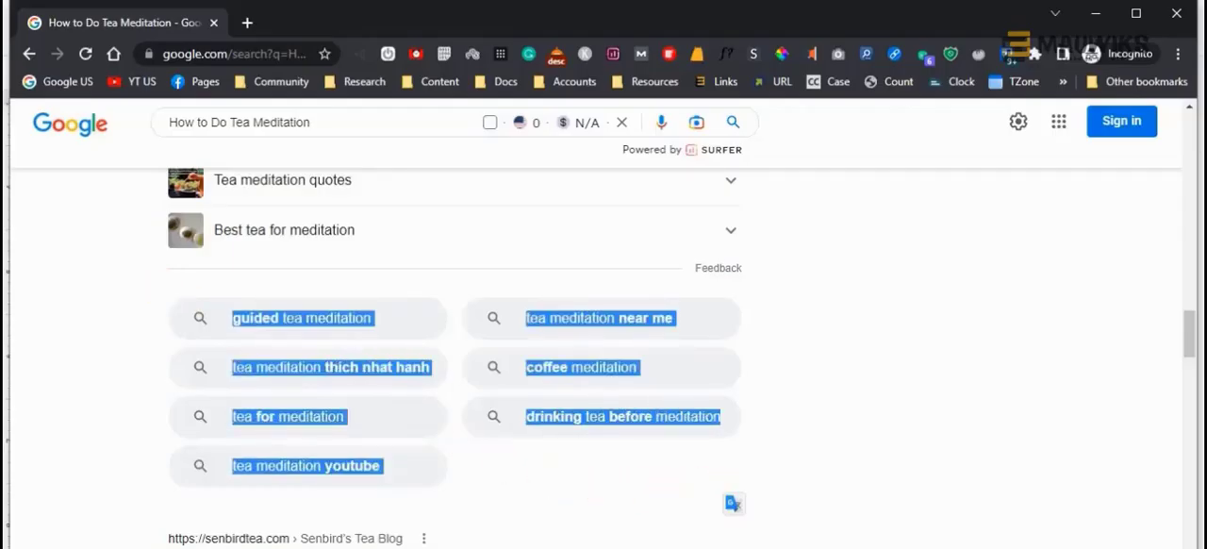
Paste the related searches into the Convert Case website, convert them to Capitalized Case and copy the result
{"action": "mouse_move", "coordinate": [647, 497]}
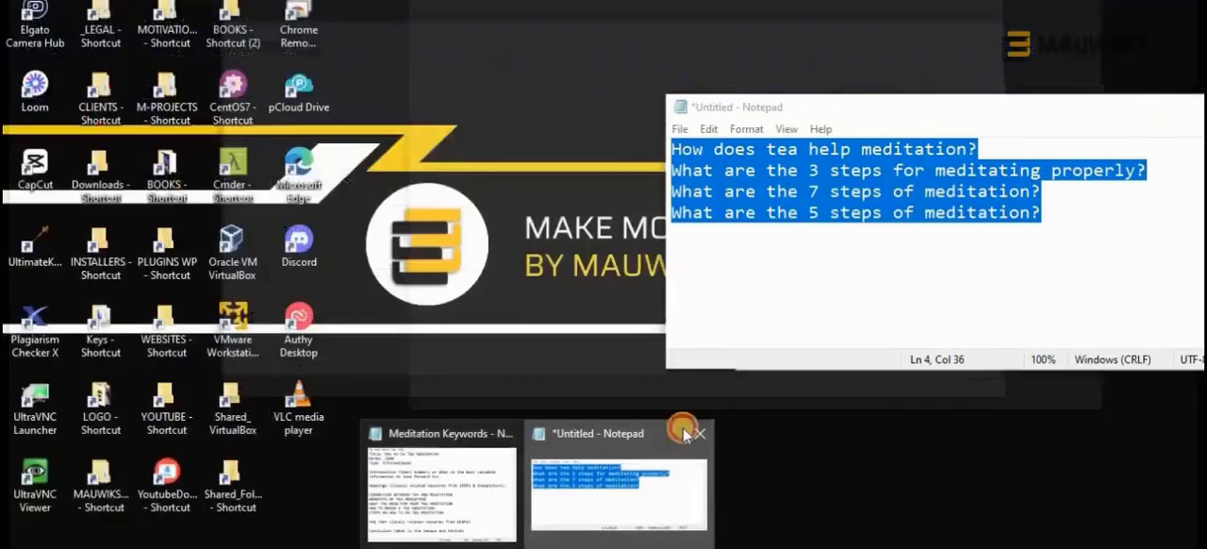
{"action": "left_click", "coordinate": [686, 431]}
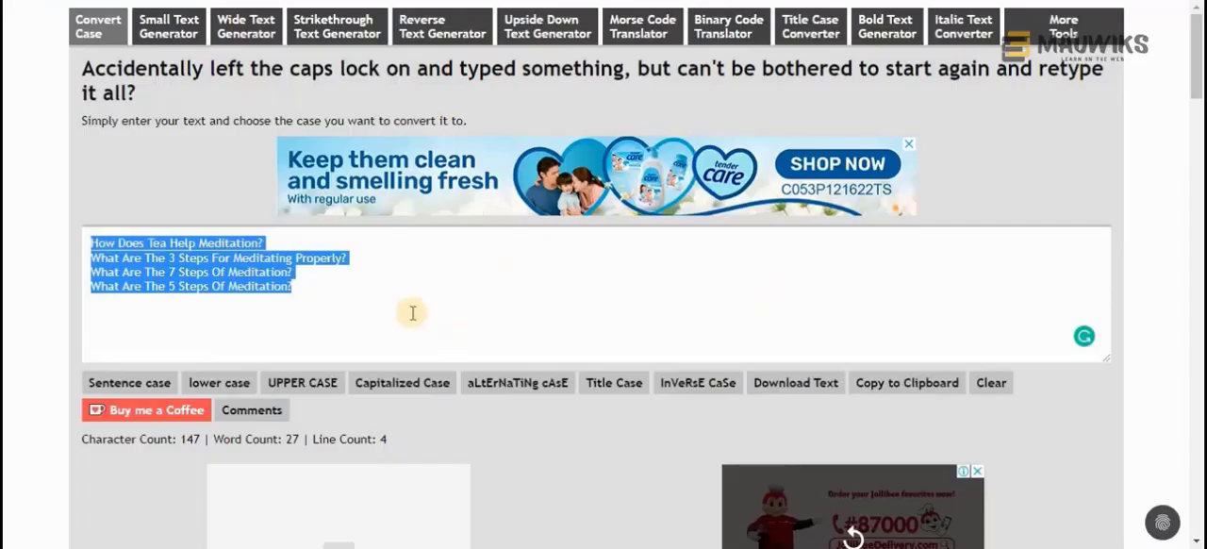
{"action": "key", "text": "ctrl+v"}
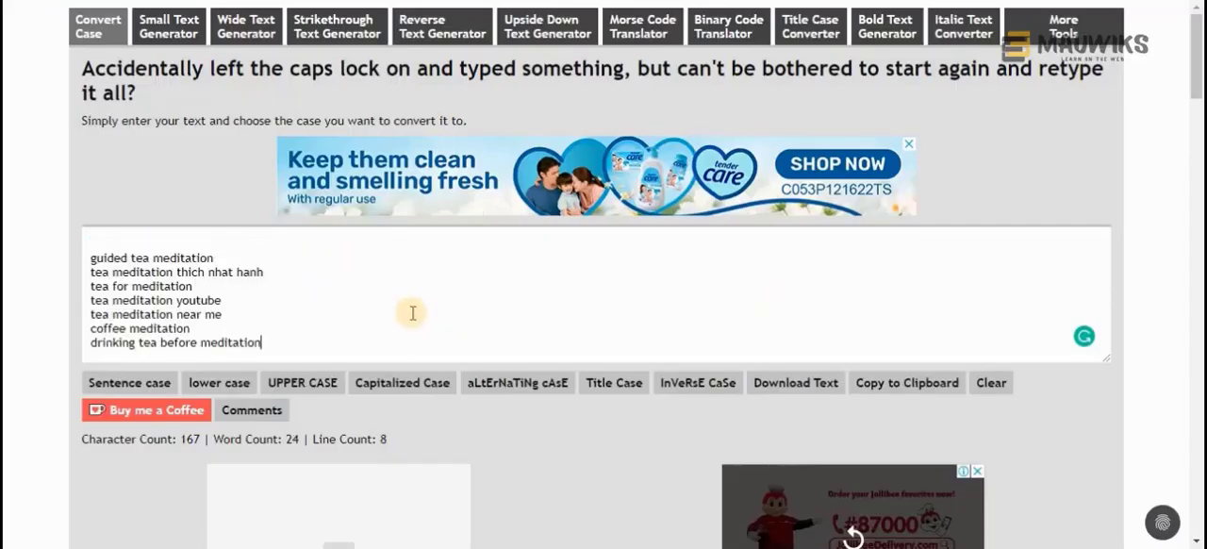
{"action": "left_click", "coordinate": [377, 384]}
{"action": "key", "text": "ctrl+a"}
{"action": "key", "text": "ctrl+c"}
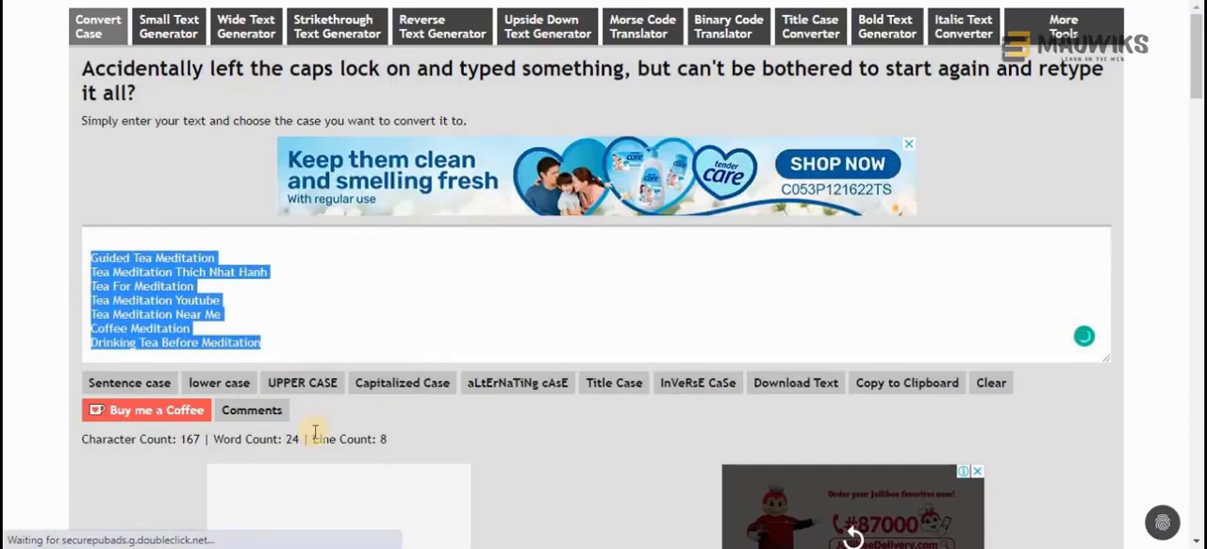
Replace the four old questions in the untitled Notepad file with the capitalized related searches
{"action": "left_click", "coordinate": [537, 546]}
{"action": "left_click", "coordinate": [608, 483]}
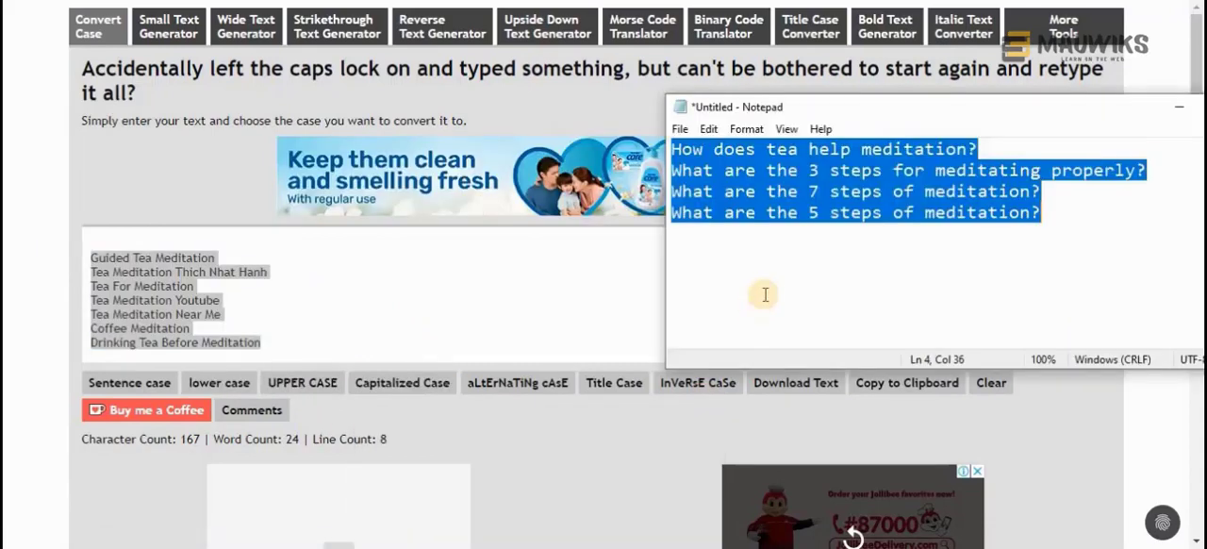
{"action": "key", "text": "ctrl+v"}
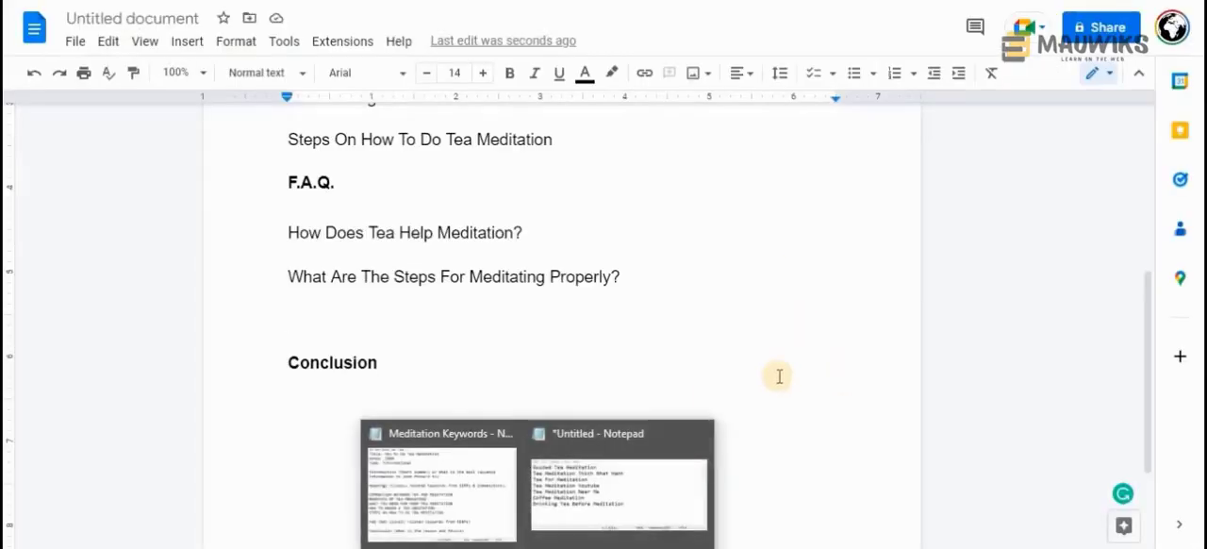
Show the untitled Notepad list over the Google Docs outline and move its window so keywords and headings can be read side by side
{"action": "left_click", "coordinate": [628, 503]}
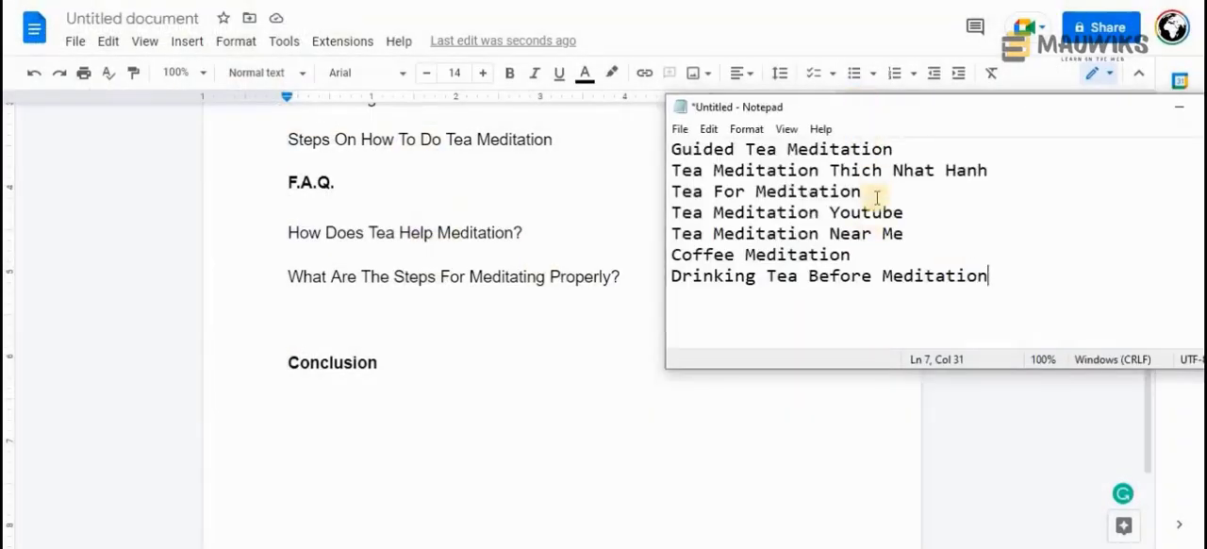
{"action": "left_click", "coordinate": [916, 147]}
{"action": "scroll", "coordinate": [436, 446], "scroll_direction": "up", "scroll_amount": 3}
{"action": "scroll", "coordinate": [436, 446], "scroll_direction": "down", "scroll_amount": 2}
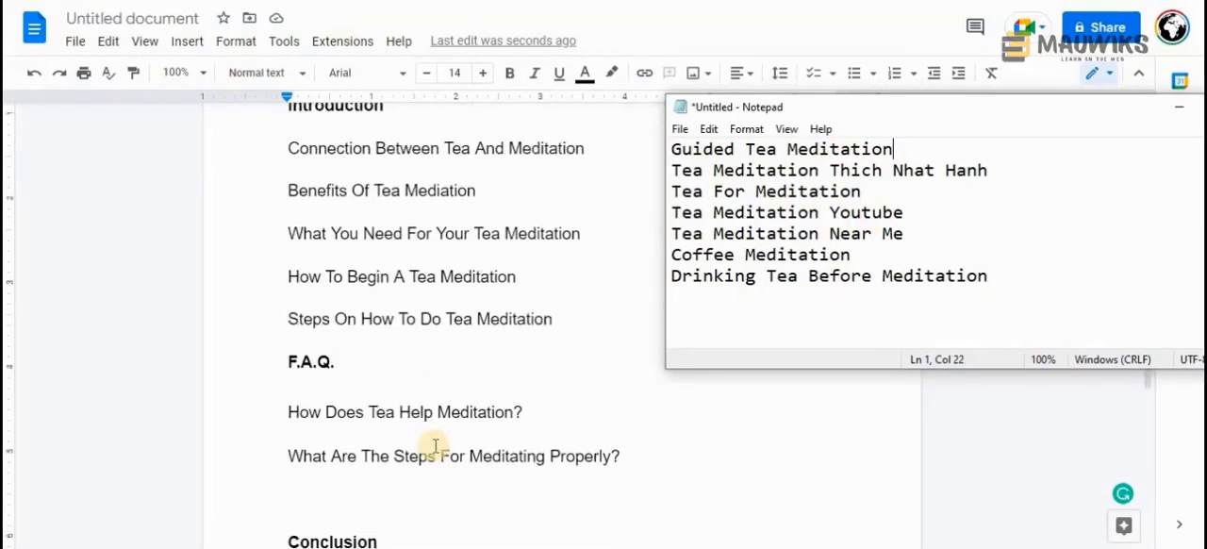
{"action": "key", "text": "Home"}
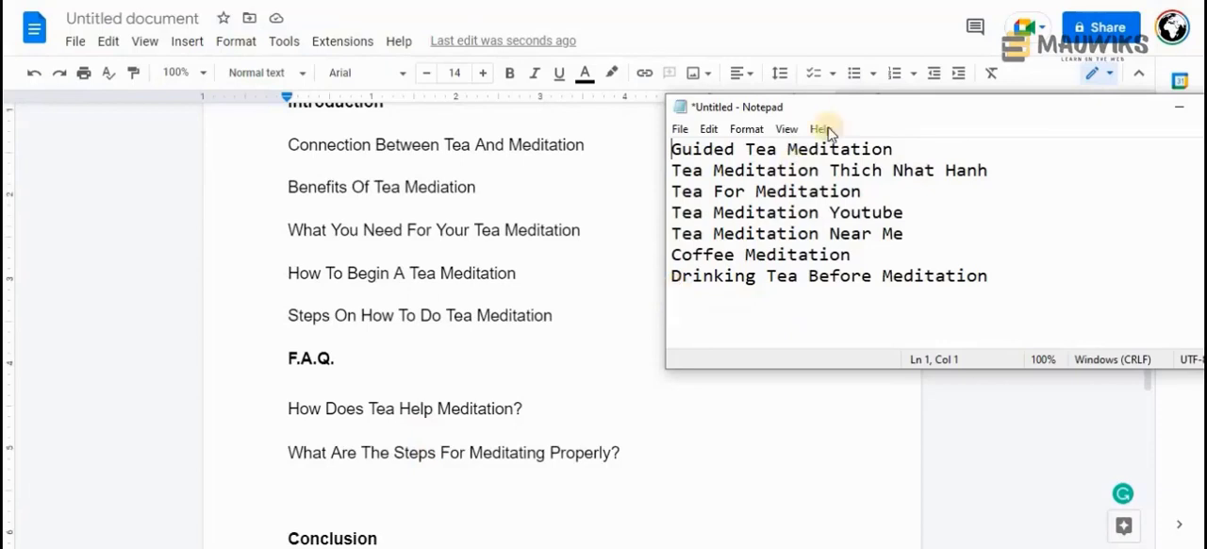
{"action": "left_click_drag", "start_coordinate": [839, 114], "coordinate": [784, 168]}
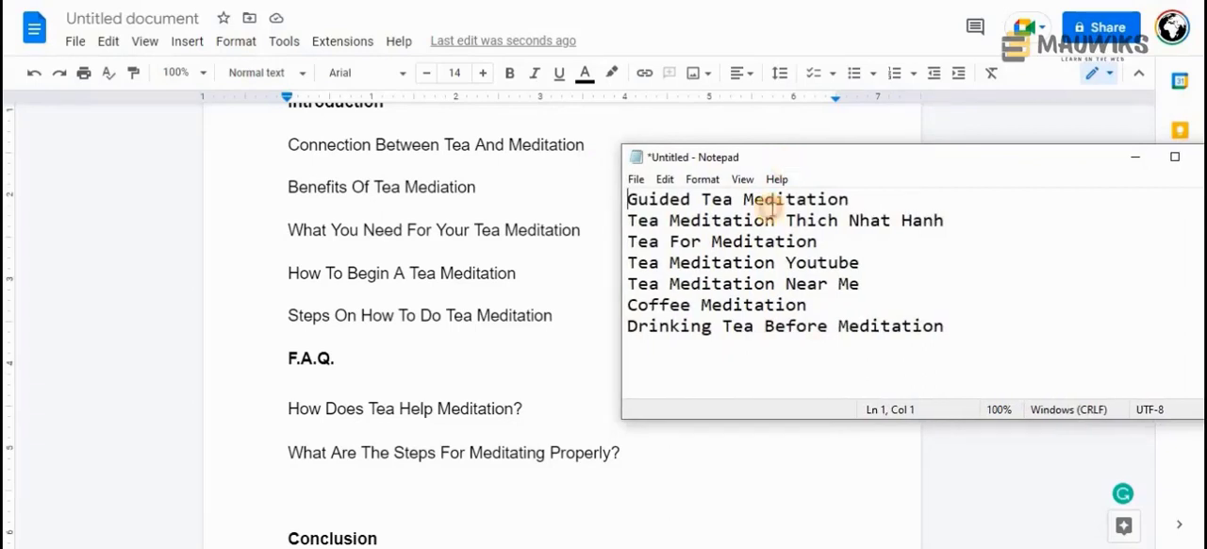
{"action": "left_click_drag", "start_coordinate": [781, 161], "coordinate": [756, 167]}
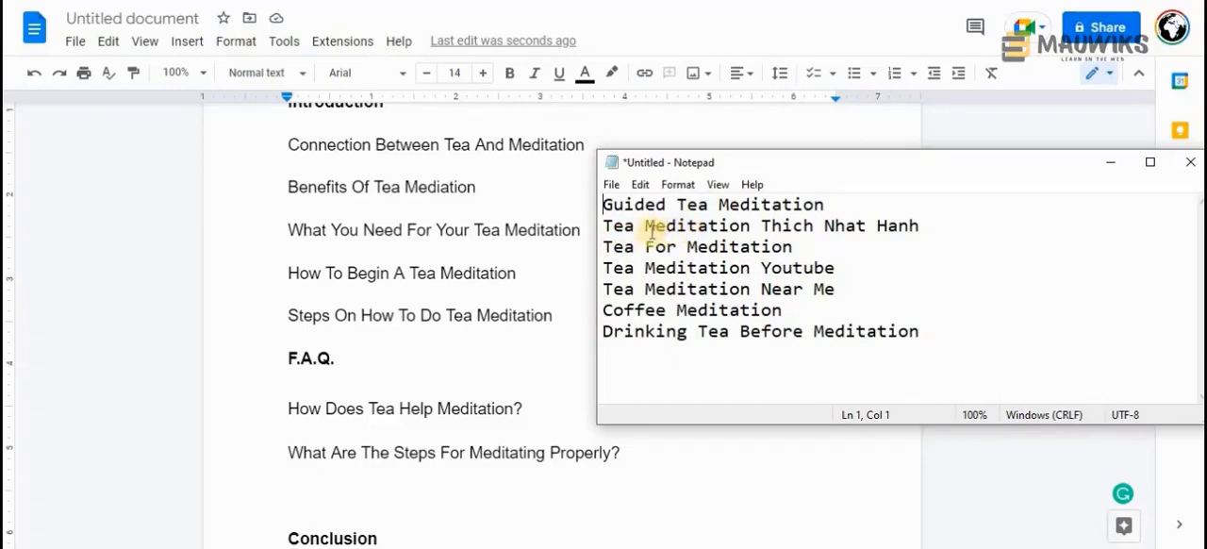
{"action": "type", "text": "How to d"}
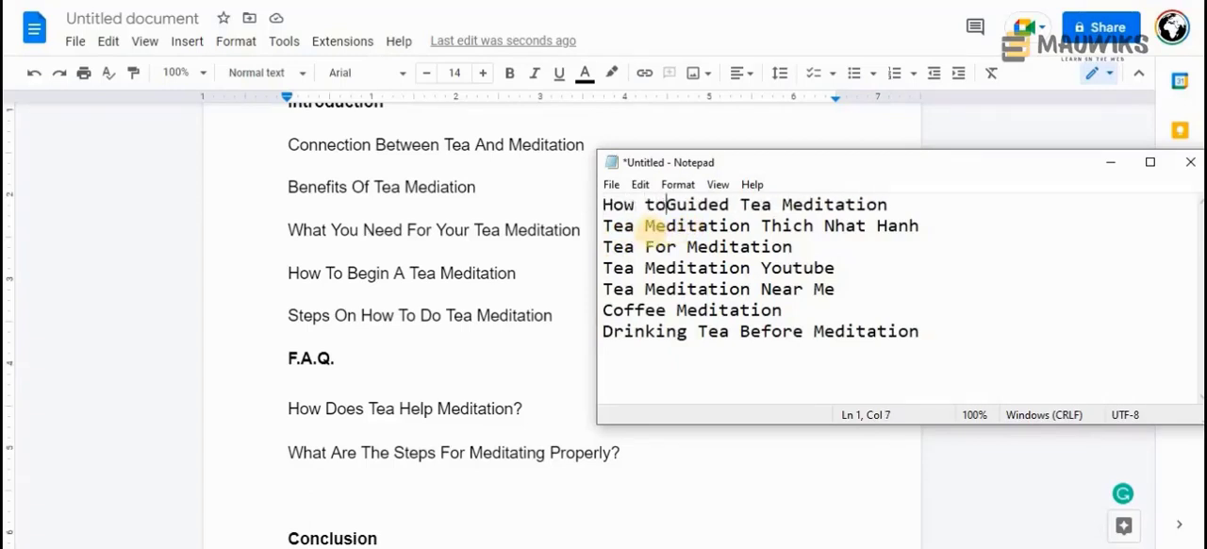
{"action": "type", "text": "o"}
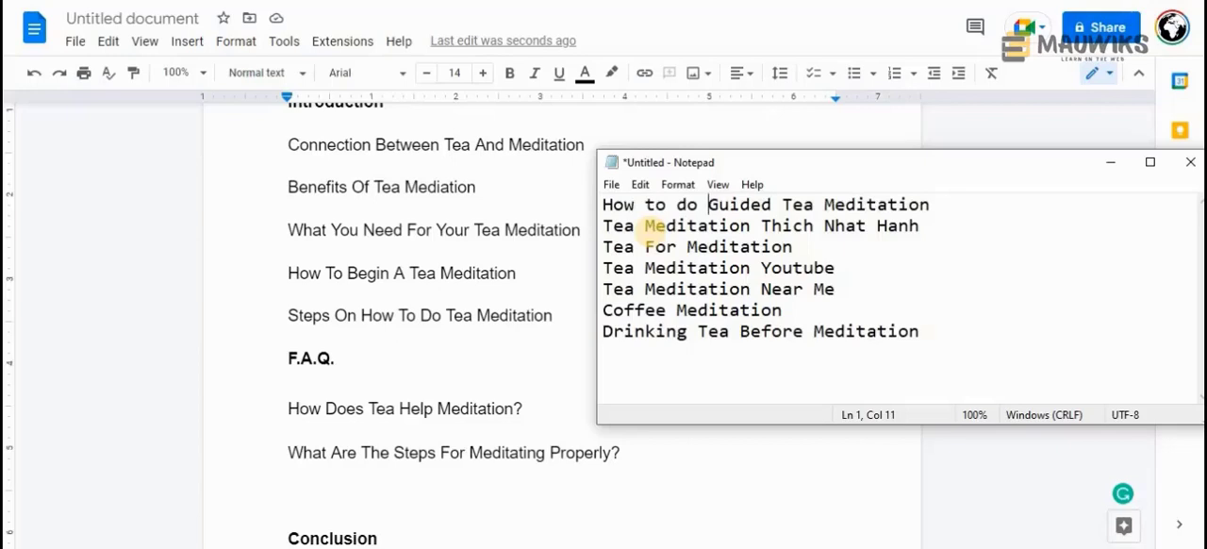
{"action": "left_click", "coordinate": [603, 203], "text": "shift"}
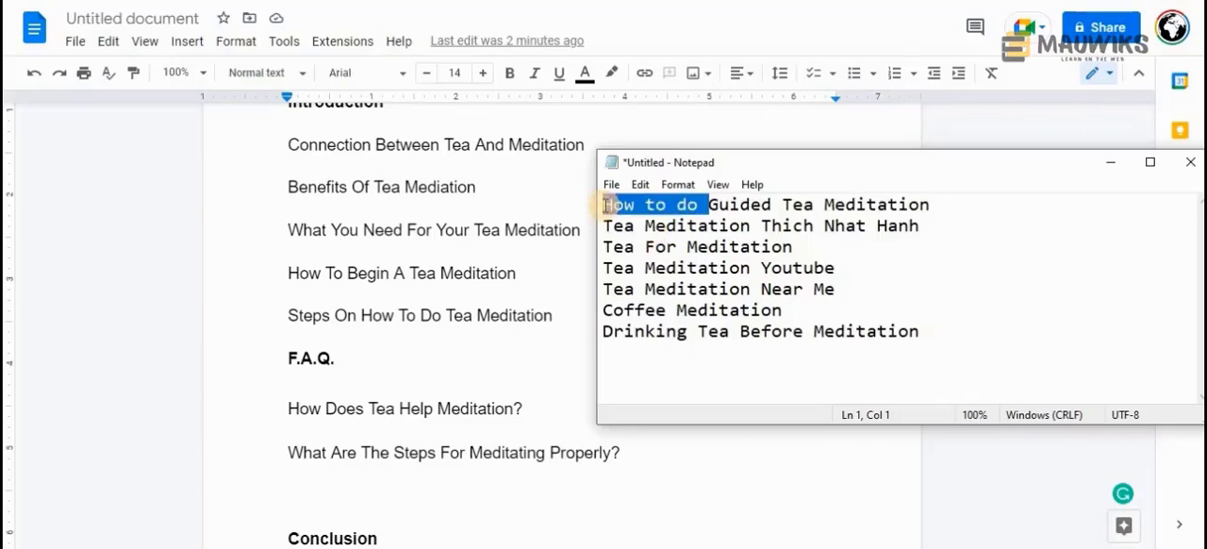
{"action": "key", "text": "BackSpace"}
Reword the first Notepad keyword as "What is Guided Tea Meditation?" and move it to the end of the F.A.Q. questions in Google Docs
{"action": "type", "text": "Wat"}
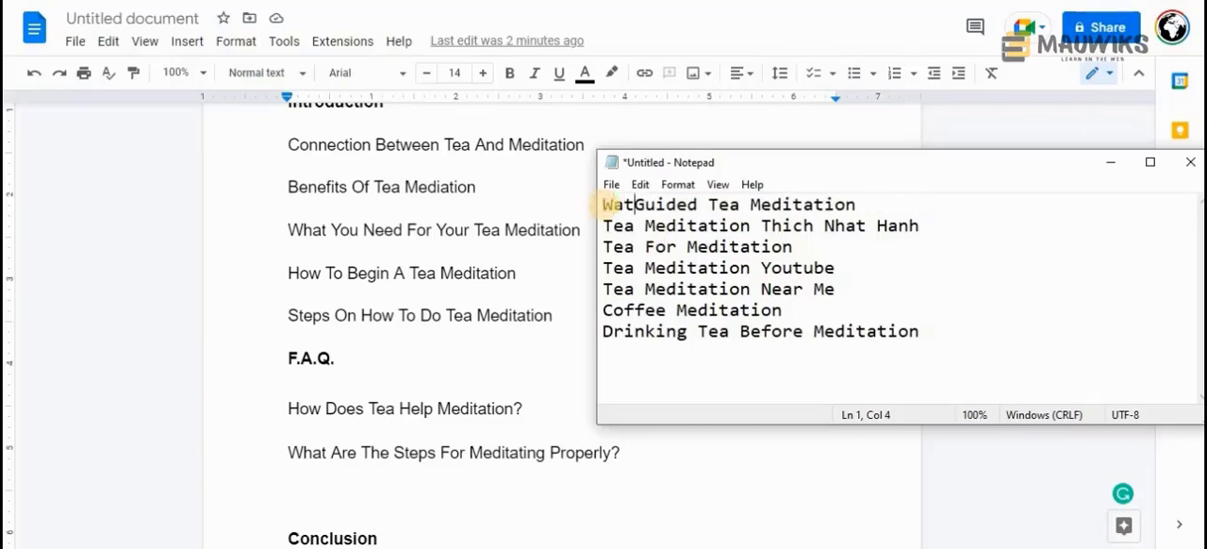
{"action": "key", "text": "BackSpace"}
{"action": "key", "text": "BackSpace"}
{"action": "type", "text": "hat is"}
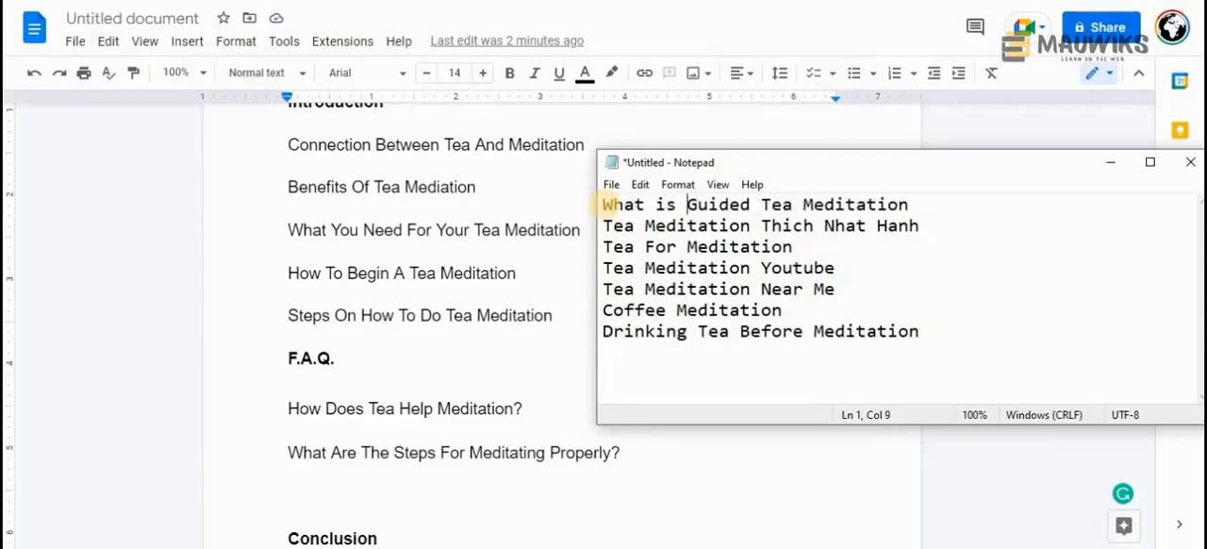
{"action": "left_click", "coordinate": [931, 205]}
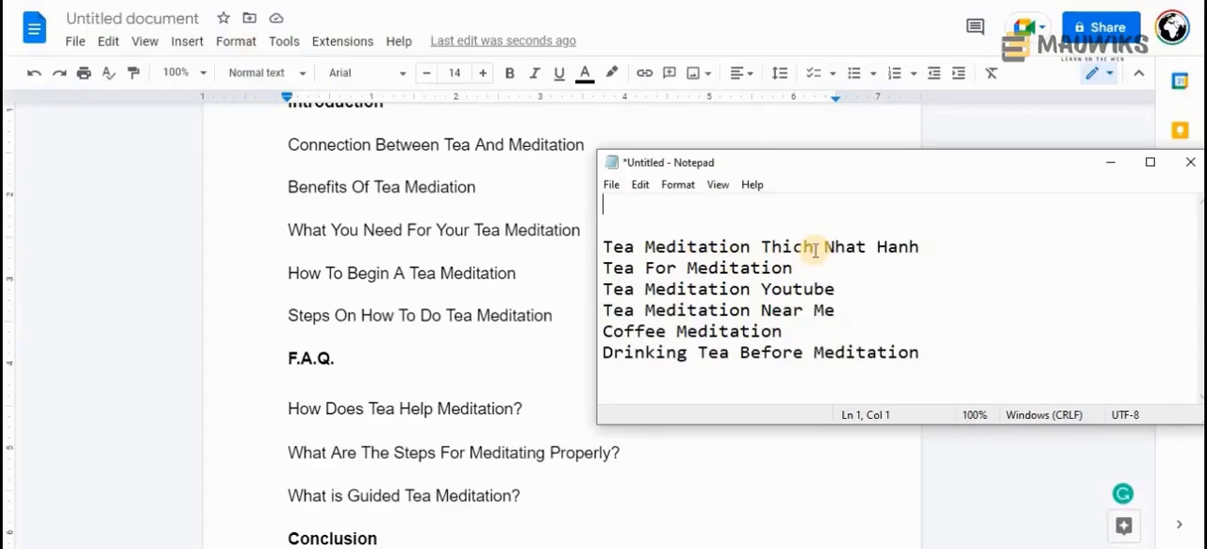
Delete the keyword "Tea Meditation Thich Nhat Hanh" and the blank lines above the remaining keywords in the Notepad list
{"action": "left_click_drag", "start_coordinate": [925, 246], "coordinate": [601, 247]}
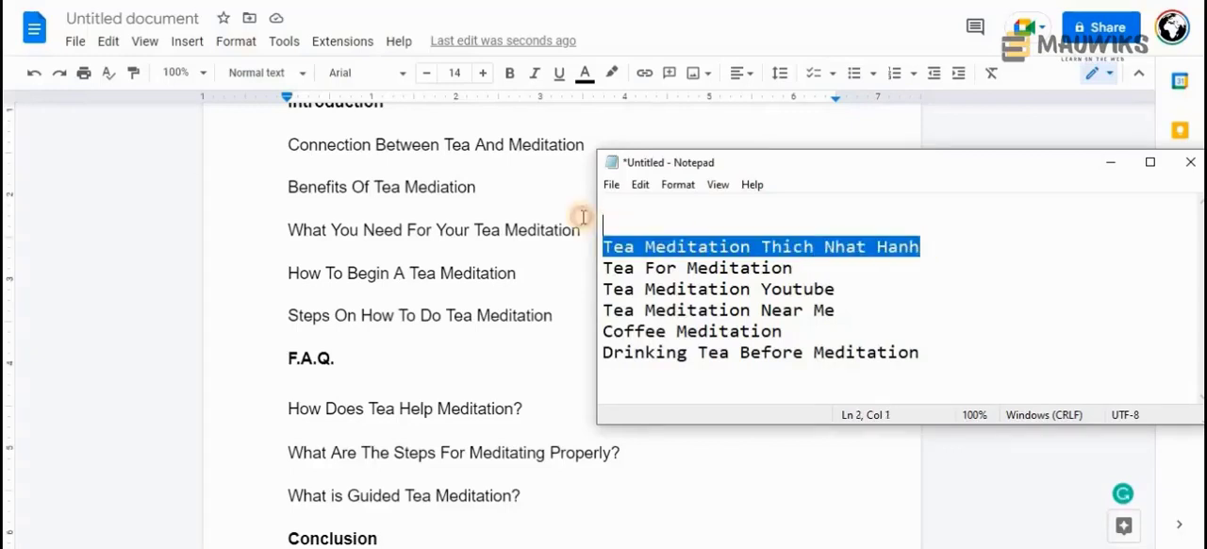
{"action": "key", "text": "ctrl+x"}
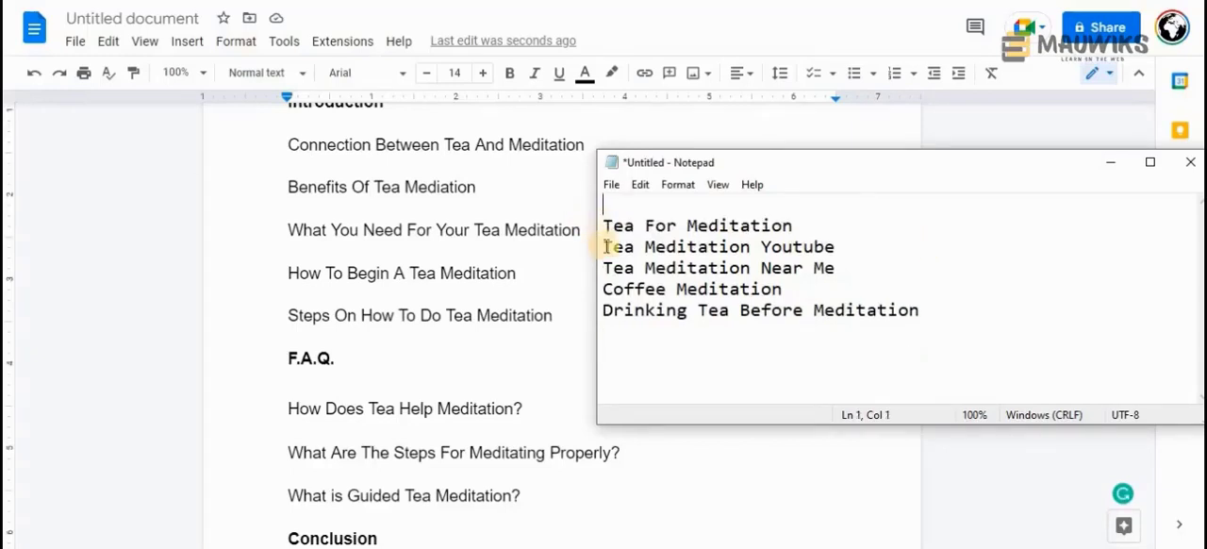
{"action": "key", "text": "Delete"}
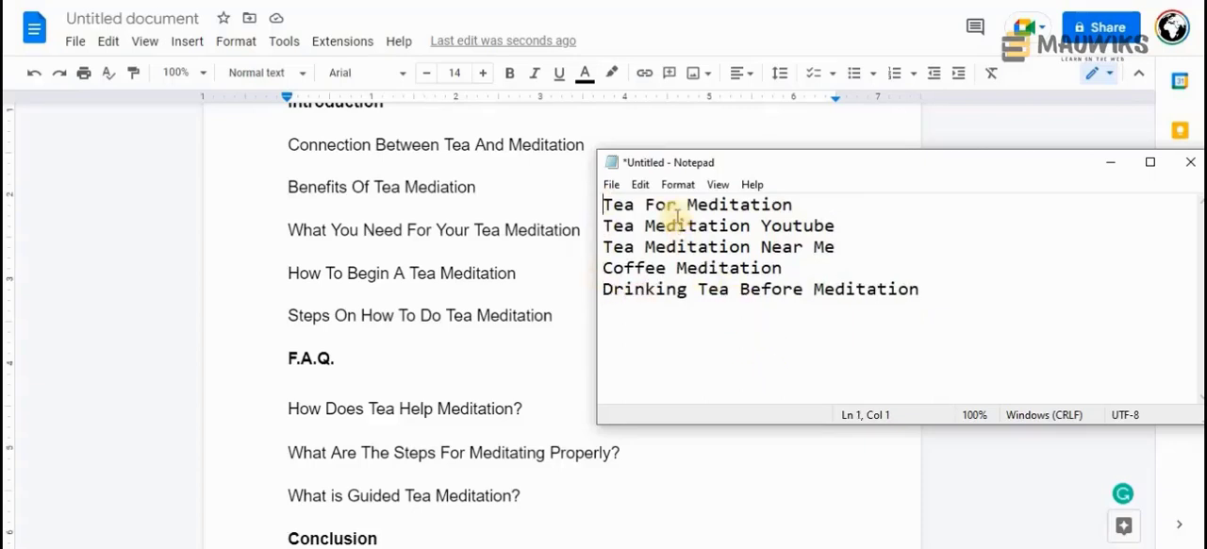
Move the keyword "Tea For Meditation" from Notepad to the end of the F.A.Q. questions in Google Docs
{"action": "left_click_drag", "start_coordinate": [806, 204], "coordinate": [591, 204]}
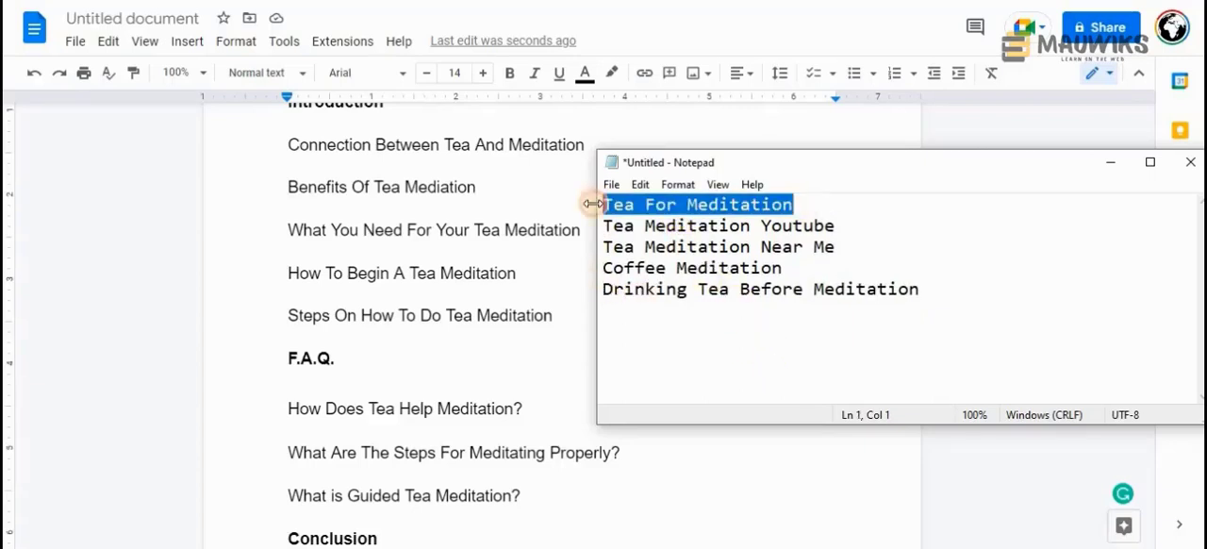
{"action": "key", "text": "ctrl+x"}
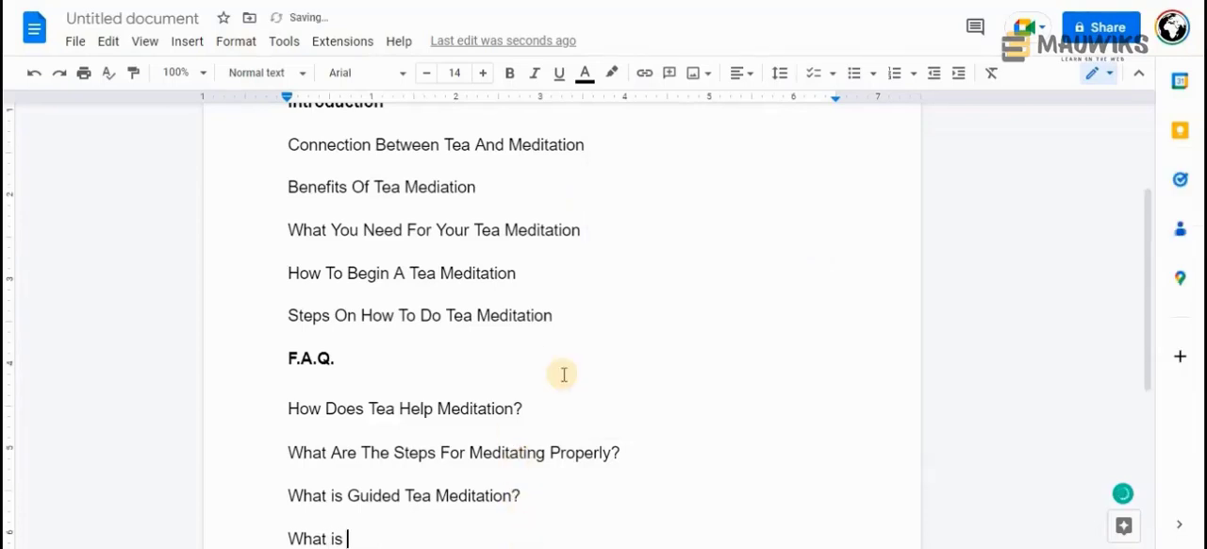
{"action": "key", "text": "ctrl+v"}
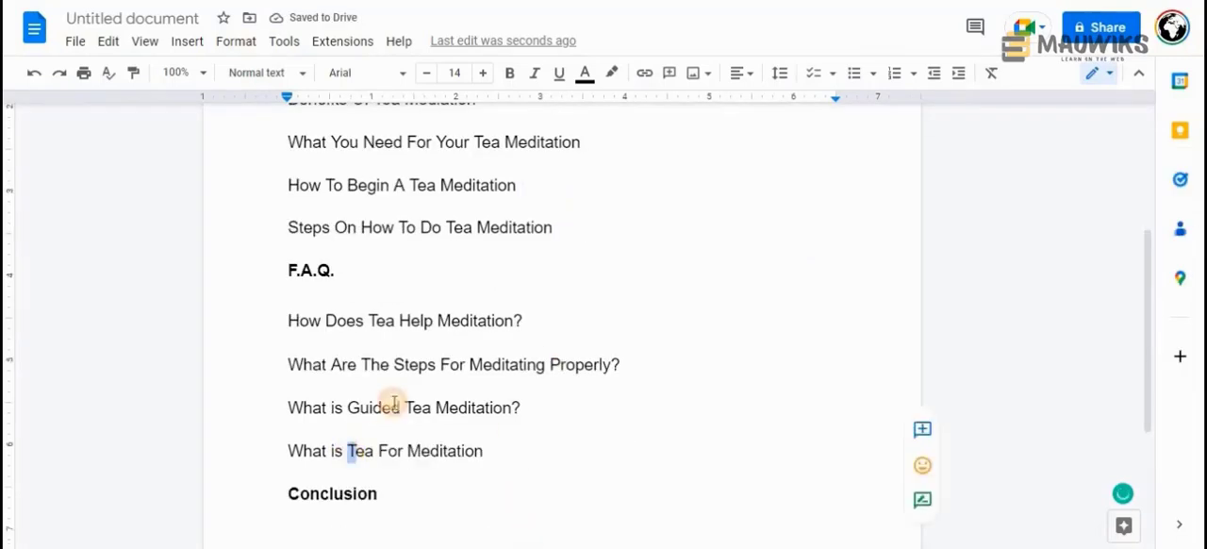
Reword the new last F.A.Q. line as "What is the best Tea For Meditation?"
{"action": "type", "text": "the"}
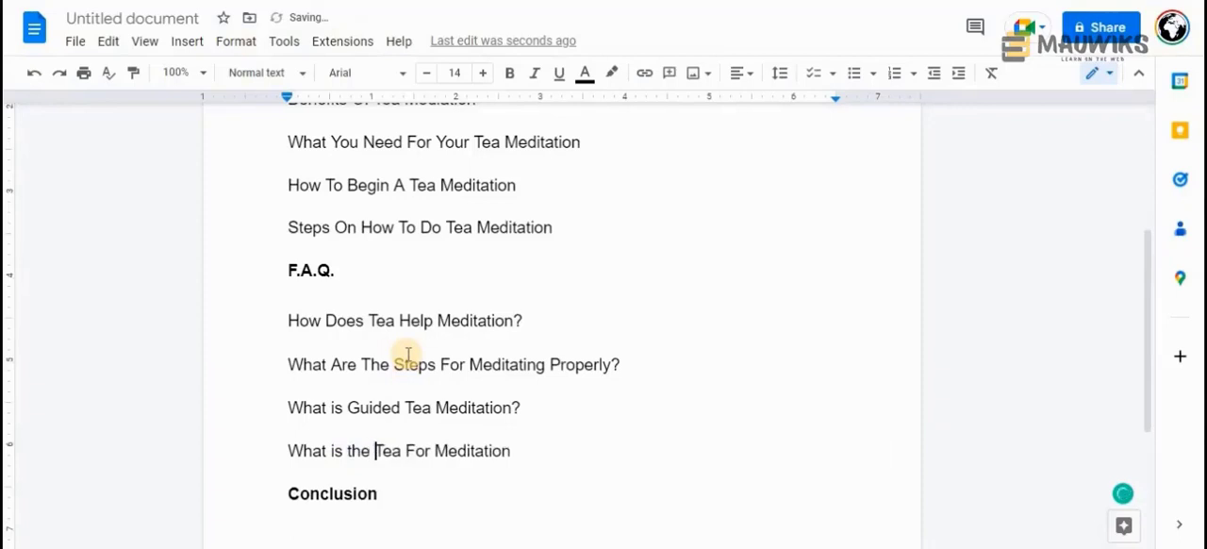
{"action": "key", "text": "End"}
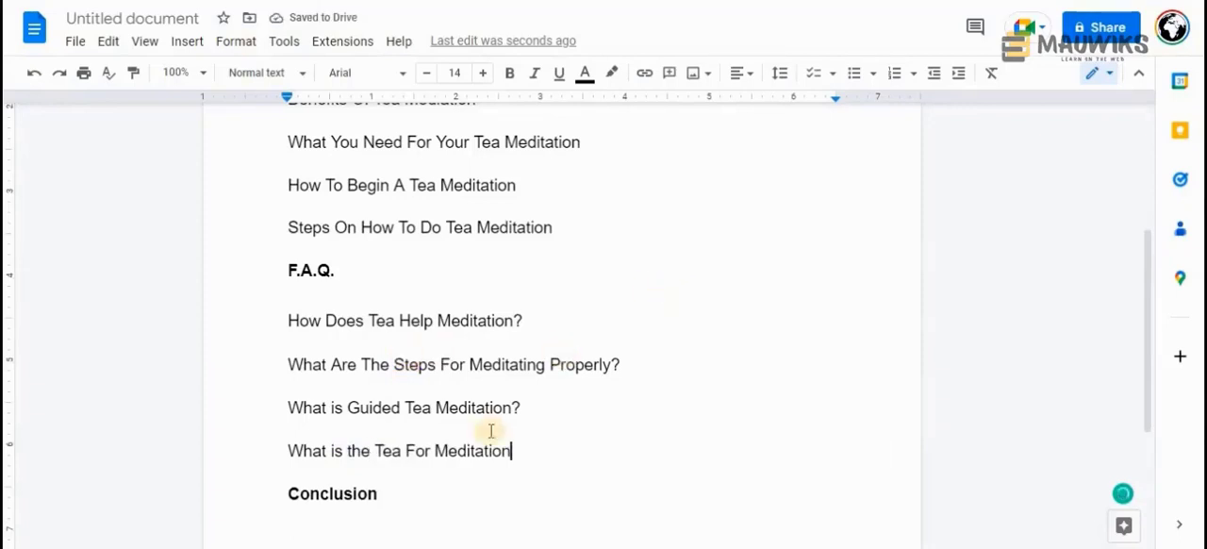
{"action": "left_click", "coordinate": [375, 450]}
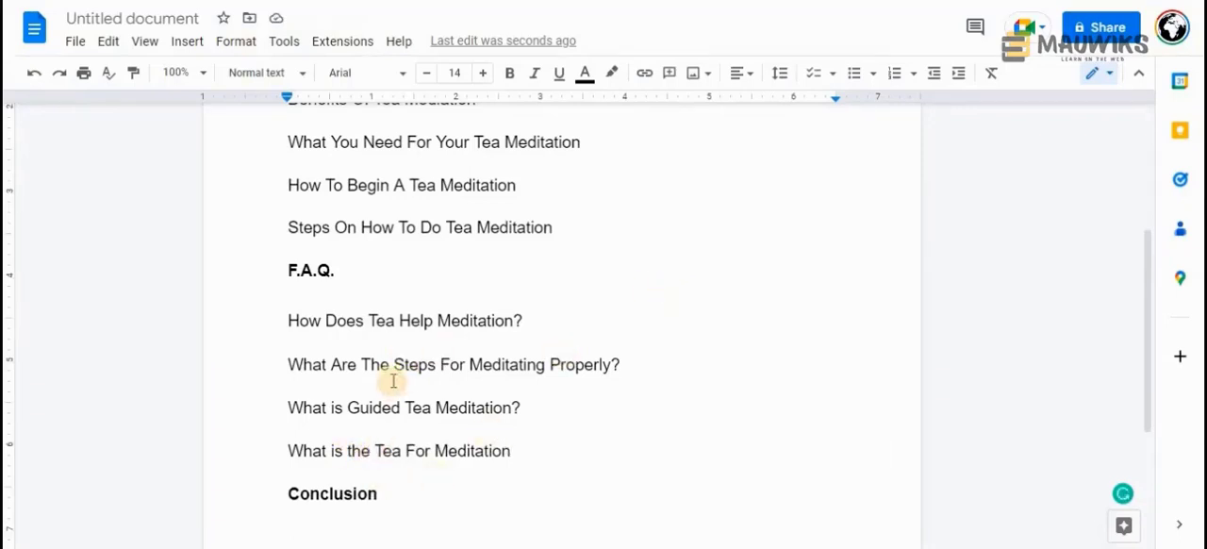
{"action": "type", "text": "best"}
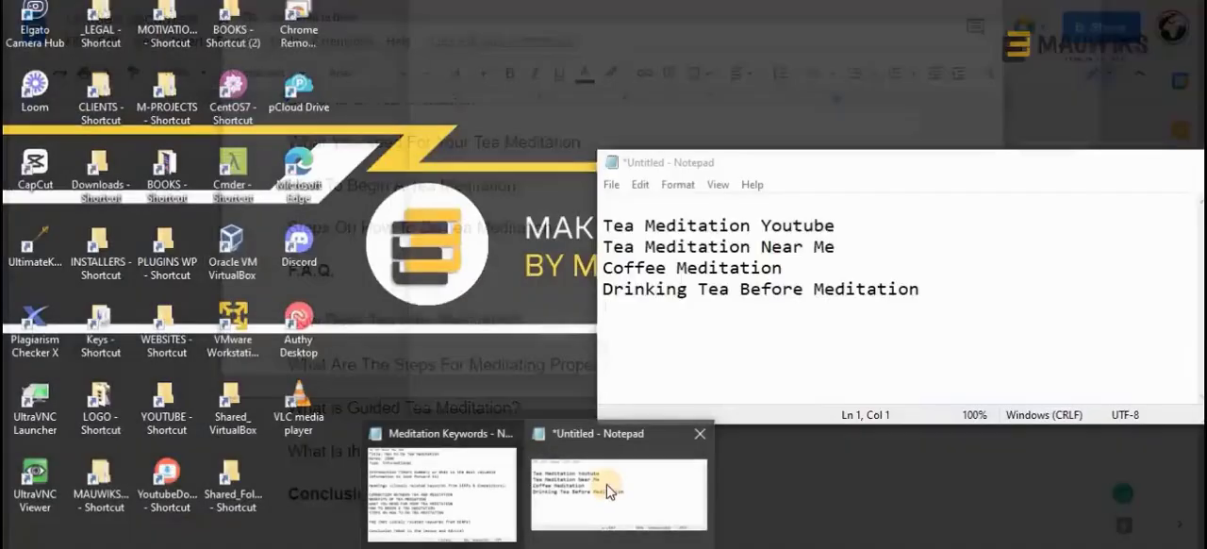
{"action": "left_click", "coordinate": [470, 321]}
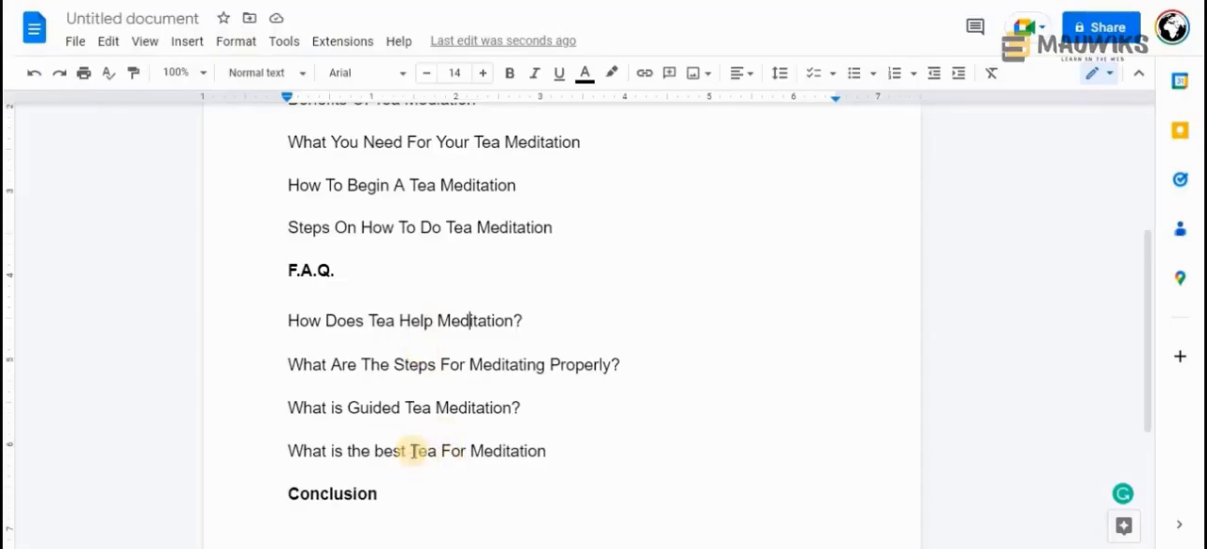
{"action": "left_click", "coordinate": [544, 456]}
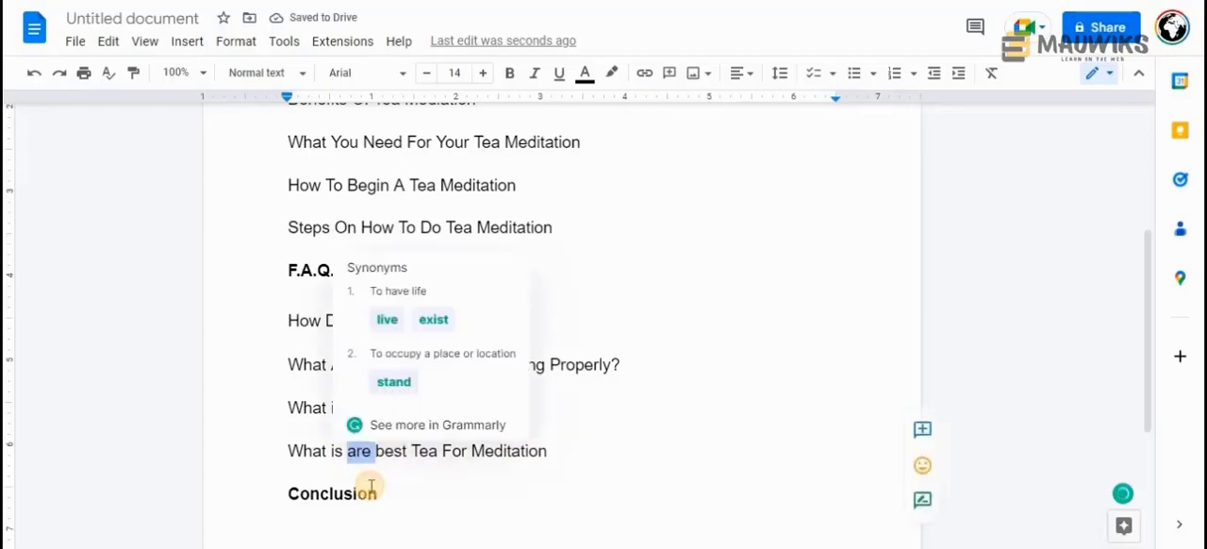
{"action": "type", "text": "the"}
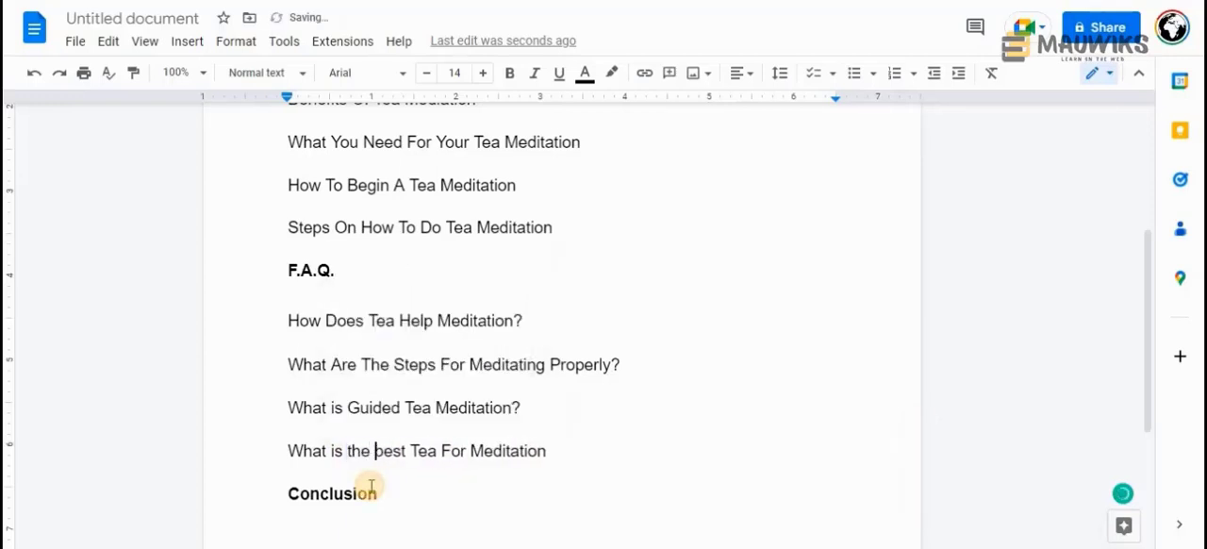
{"action": "left_click", "coordinate": [567, 450]}
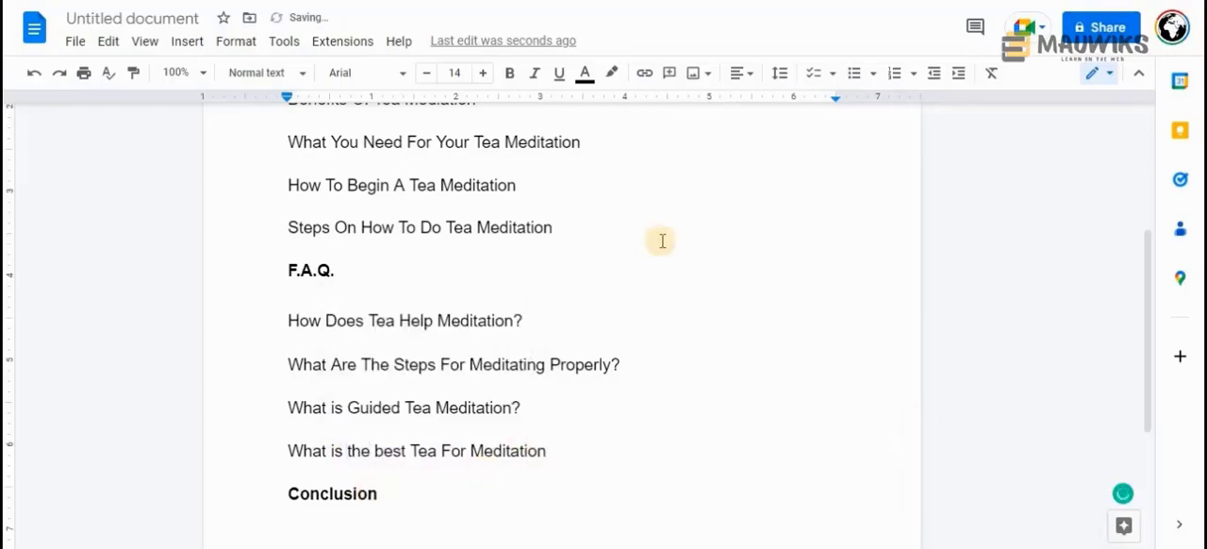
{"action": "type", "text": "?"}
Try adding the Notepad keyword as "What is the Tea Meditation Near Me" after the last F.A.Q. question in Google Docs, then clear that line
{"action": "left_click", "coordinate": [627, 509]}
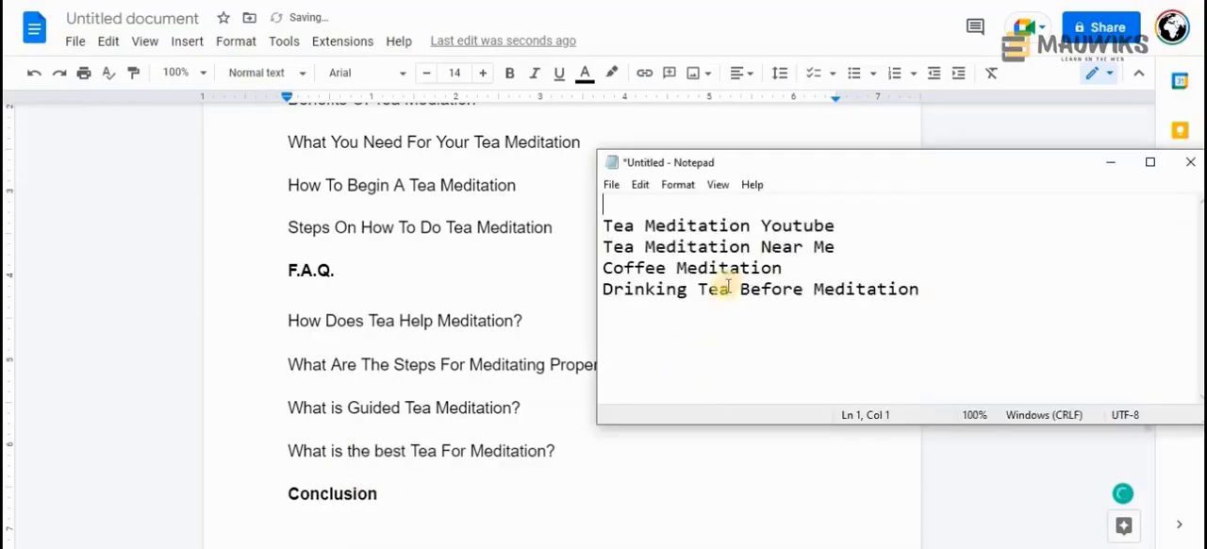
{"action": "left_click", "coordinate": [605, 247]}
{"action": "left_click_drag", "start_coordinate": [629, 250], "coordinate": [842, 247]}
{"action": "left_click", "coordinate": [584, 463]}
{"action": "key", "text": "Return"}
{"action": "type", "text": "What "}
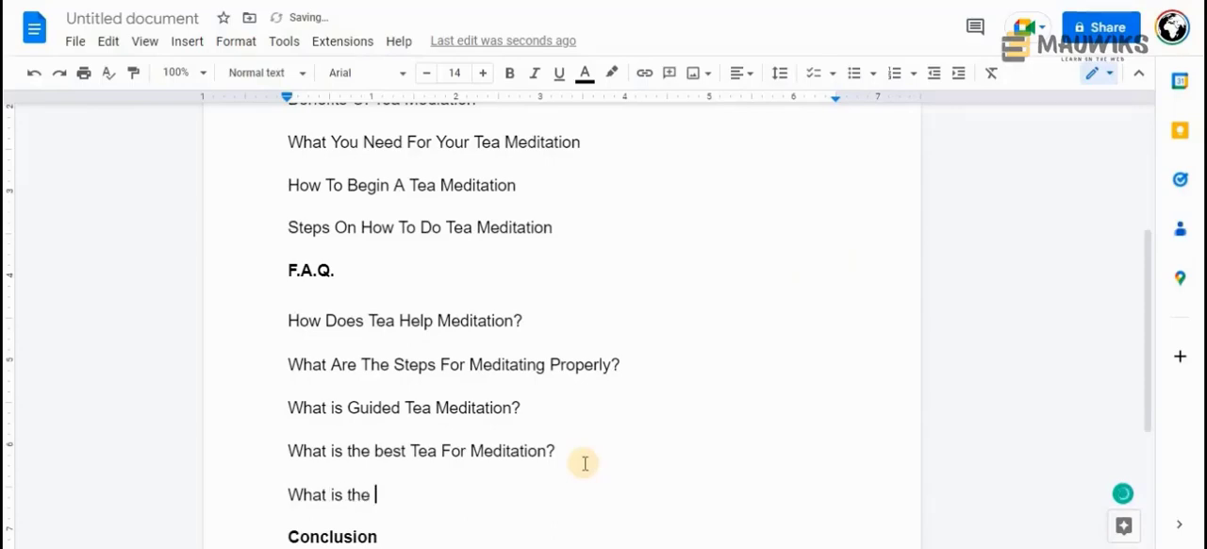
{"action": "type", "text": "is the"}
{"action": "key", "text": "ctrl+v"}
{"action": "mouse_move", "coordinate": [562, 522]}
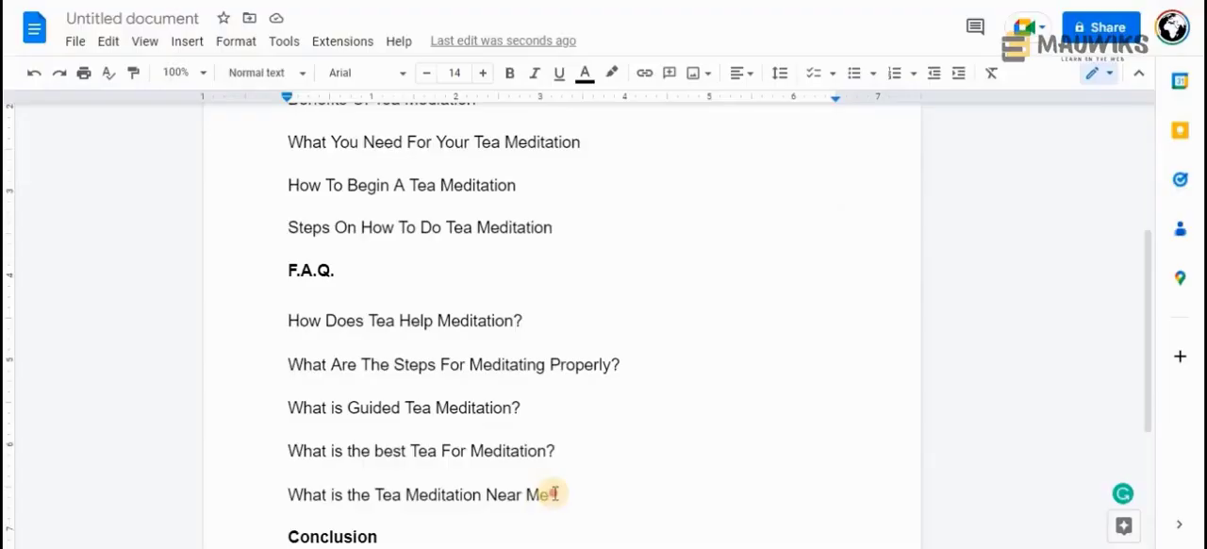
{"action": "left_click_drag", "start_coordinate": [548, 494], "coordinate": [289, 494]}
{"action": "left_click", "coordinate": [383, 498]}
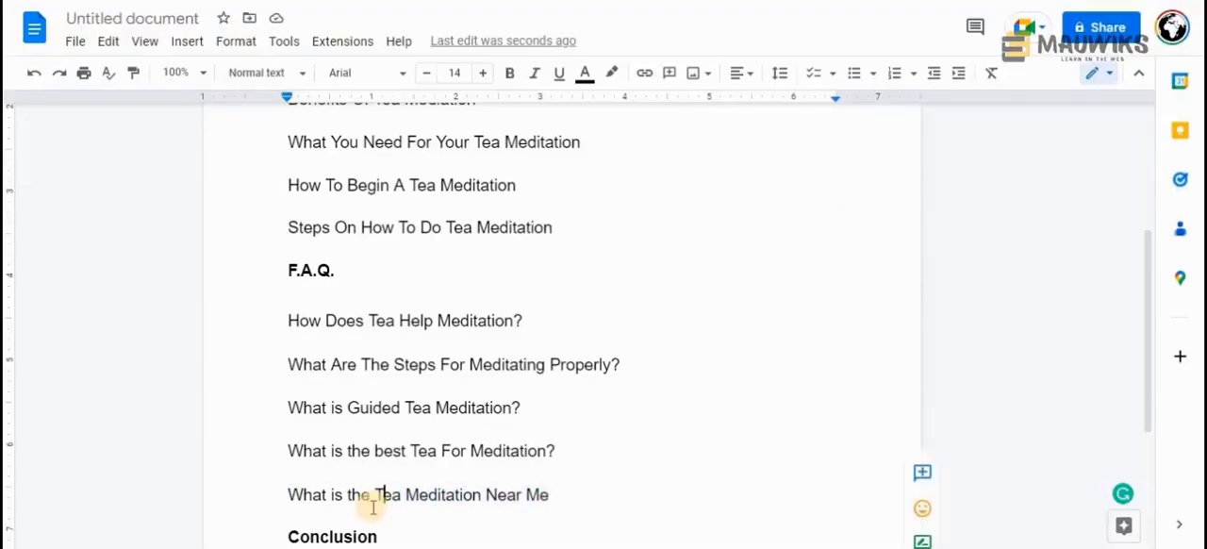
{"action": "left_click", "coordinate": [371, 503]}
{"action": "triple_click", "coordinate": [312, 495]}
{"action": "key", "text": "BackSpace"}
Try adding "Tea Meditation Center Near Me" from the Notepad keyword below the last F.A.Q. question, then delete that line
{"action": "mouse_move", "coordinate": [614, 444]}
{"action": "left_click", "coordinate": [614, 493]}
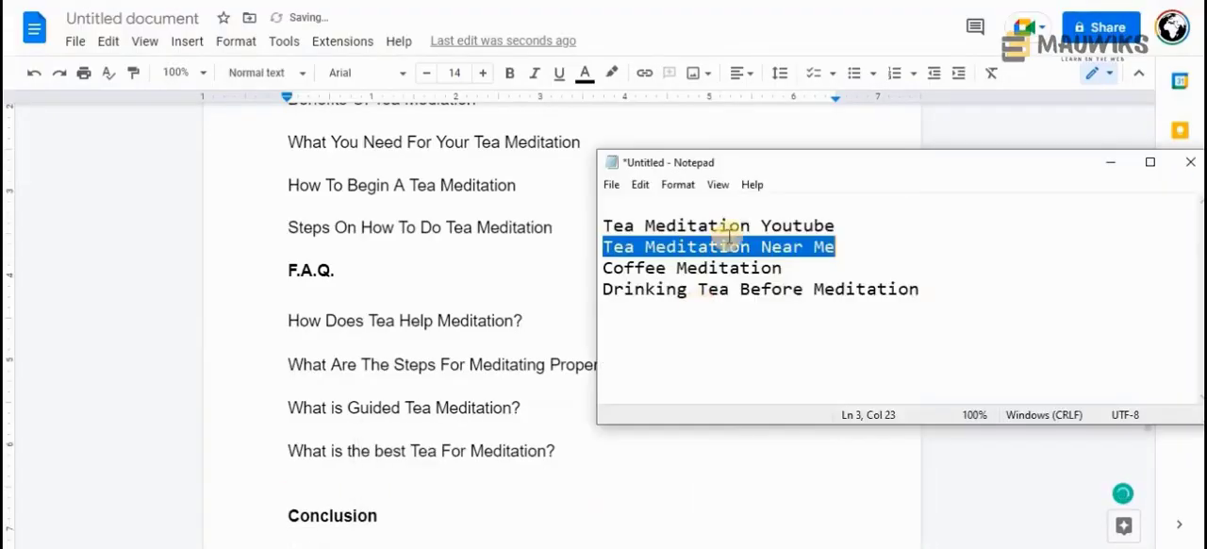
{"action": "left_click_drag", "start_coordinate": [770, 158], "coordinate": [720, 115]}
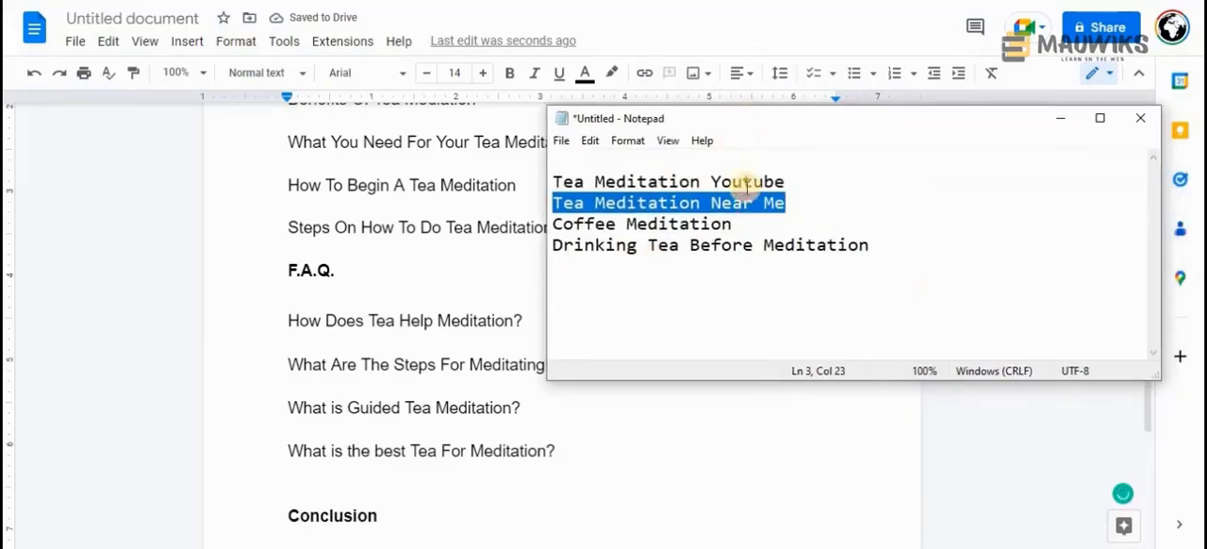
{"action": "left_click", "coordinate": [733, 223]}
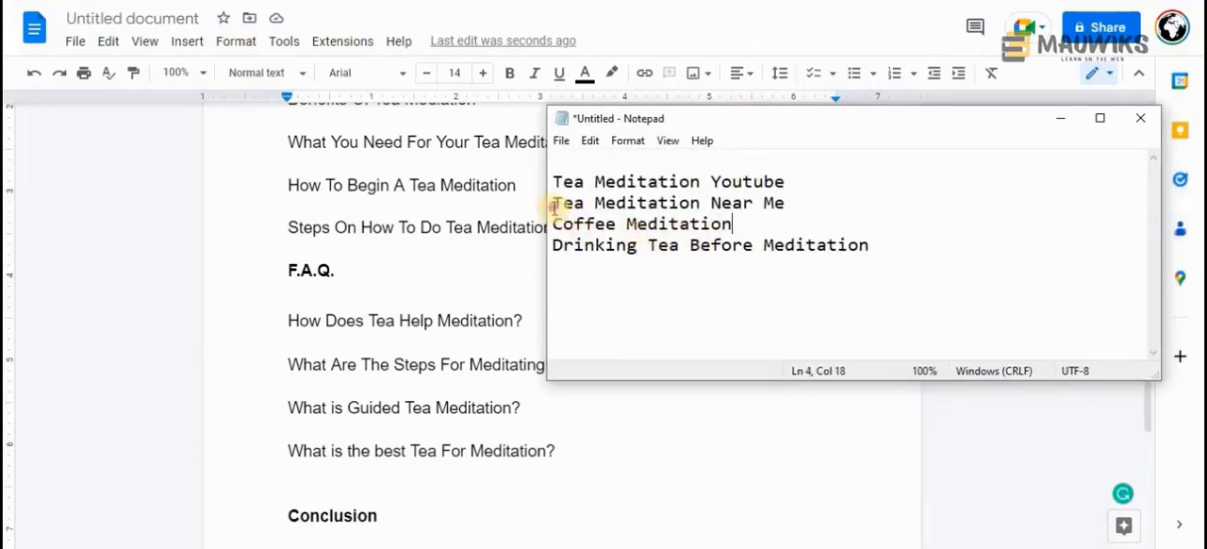
{"action": "left_click_drag", "start_coordinate": [552, 201], "coordinate": [790, 209]}
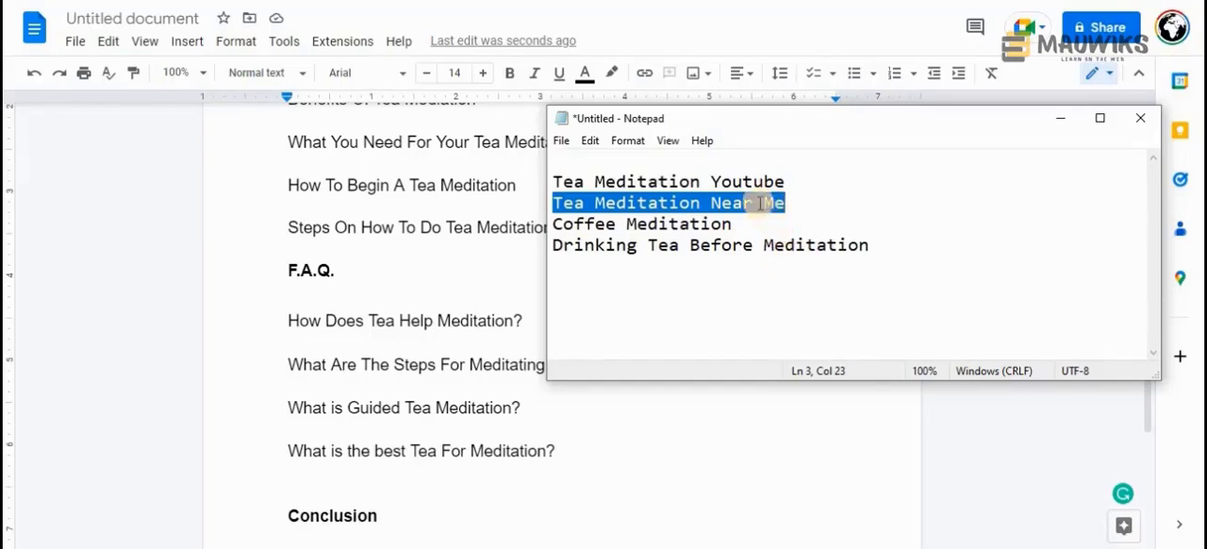
{"action": "left_click", "coordinate": [589, 456]}
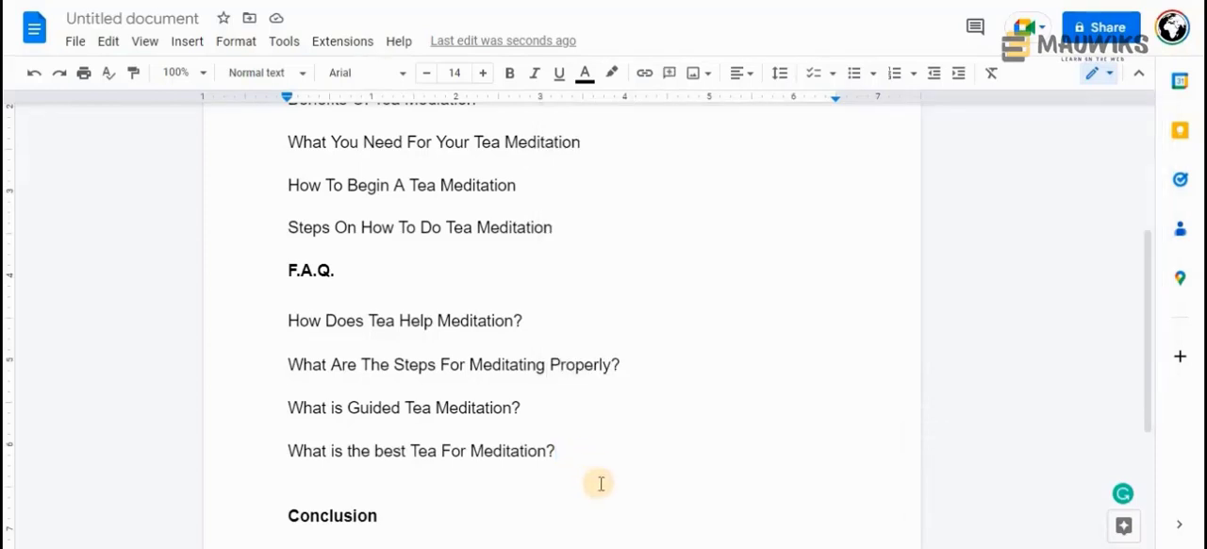
{"action": "key", "text": "Return"}
{"action": "right_click", "coordinate": [328, 494]}
{"action": "left_click", "coordinate": [407, 289]}
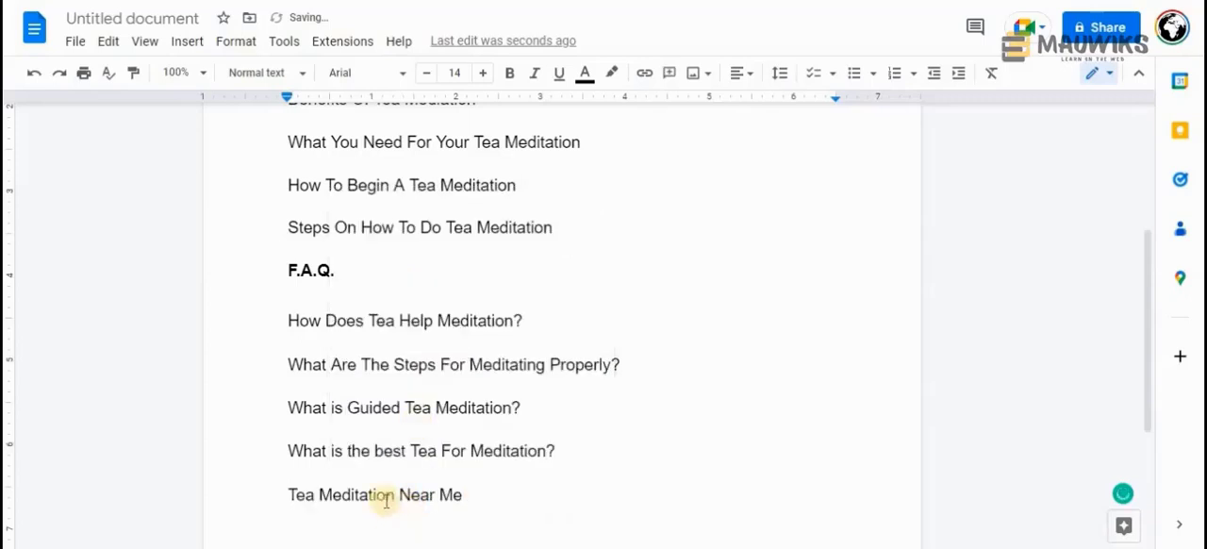
{"action": "type", "text": "Center"}
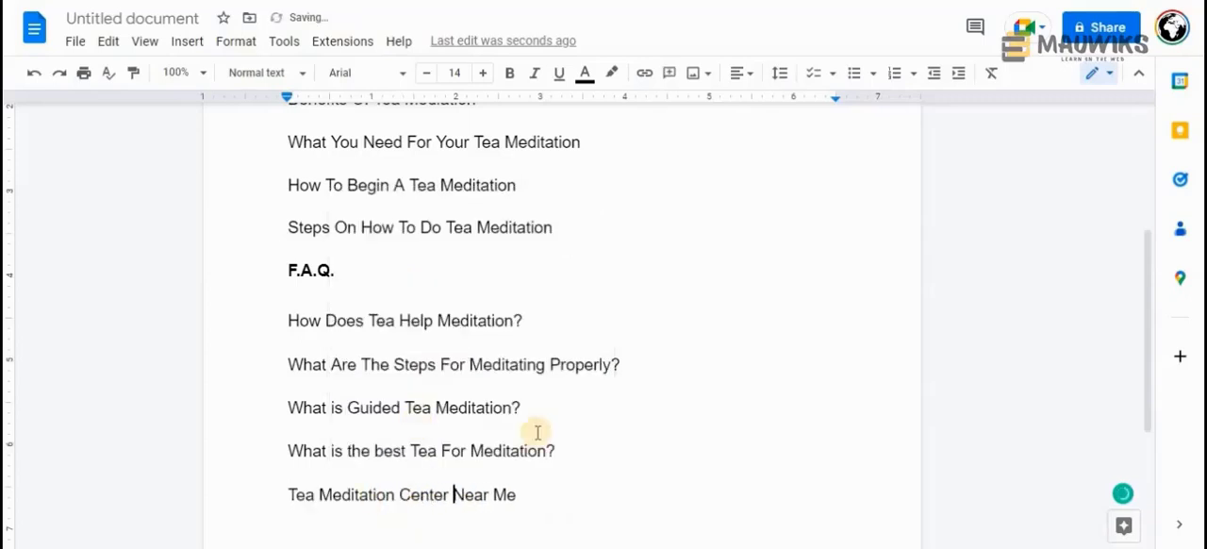
{"action": "left_click_drag", "start_coordinate": [520, 495], "coordinate": [563, 449]}
{"action": "key", "text": "BackSpace"}
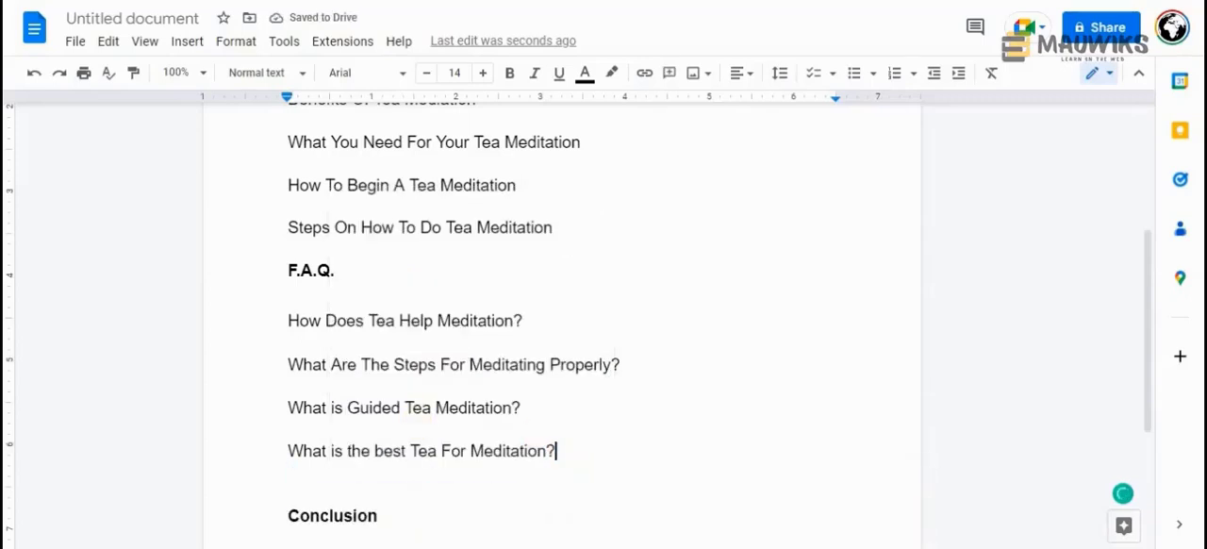
Switch to Notepad and delete the keywords "Tea Meditation Youtube" and "Tea Meditation Near Me" from the list
{"action": "key", "text": "alt+Tab"}
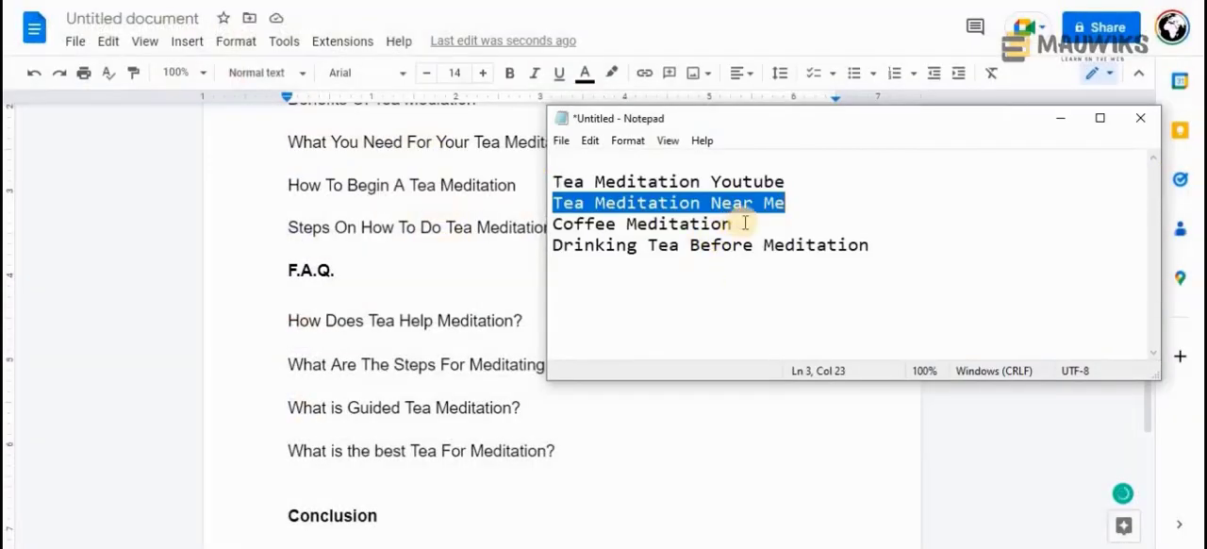
{"action": "left_click", "coordinate": [735, 223]}
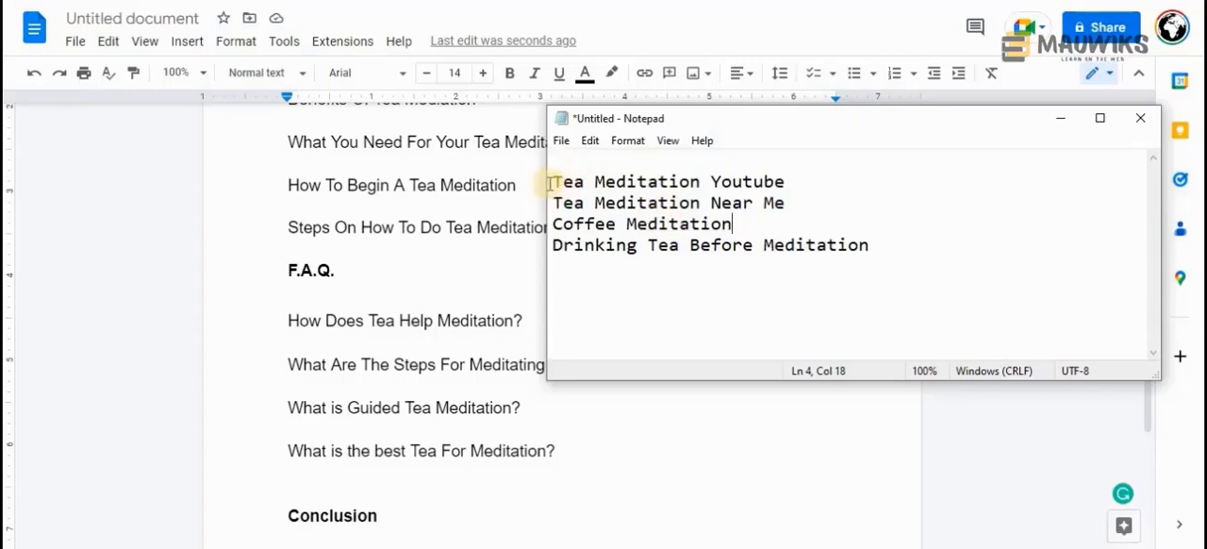
{"action": "left_click_drag", "start_coordinate": [550, 183], "coordinate": [806, 192]}
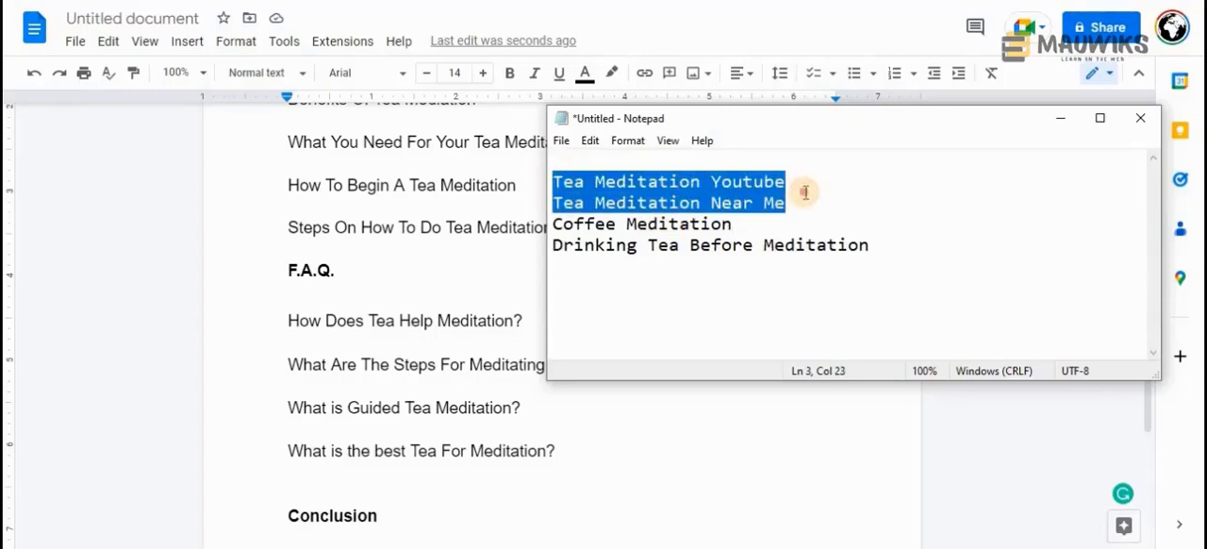
{"action": "key", "text": "BackSpace"}
{"action": "key", "text": "BackSpace"}
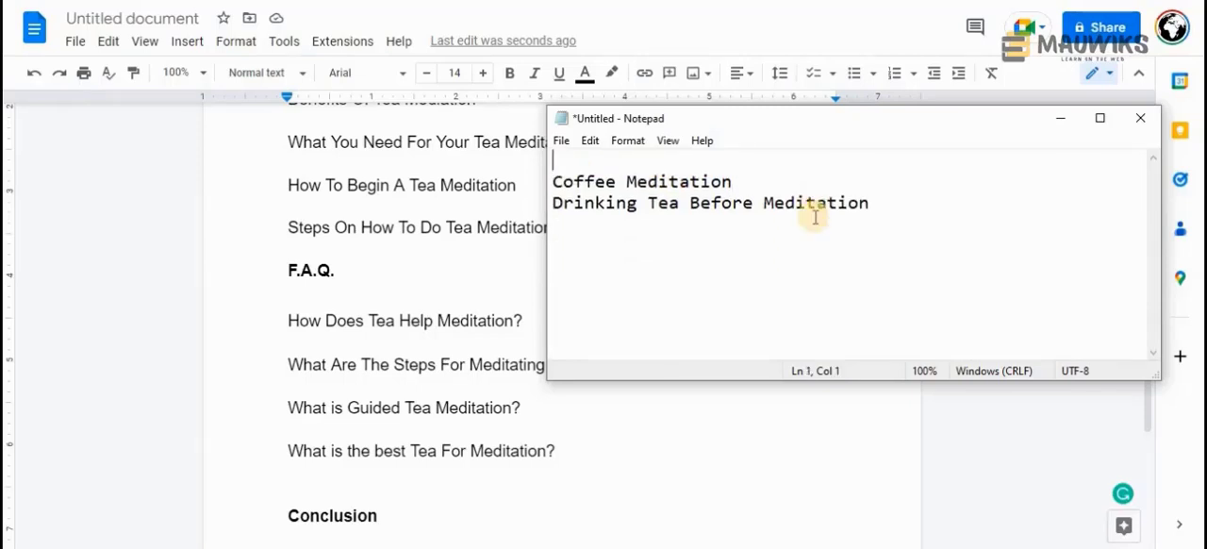
Highlight the keyword "Coffee Meditation" in the Notepad list
{"action": "left_click_drag", "start_coordinate": [766, 120], "coordinate": [748, 123]}
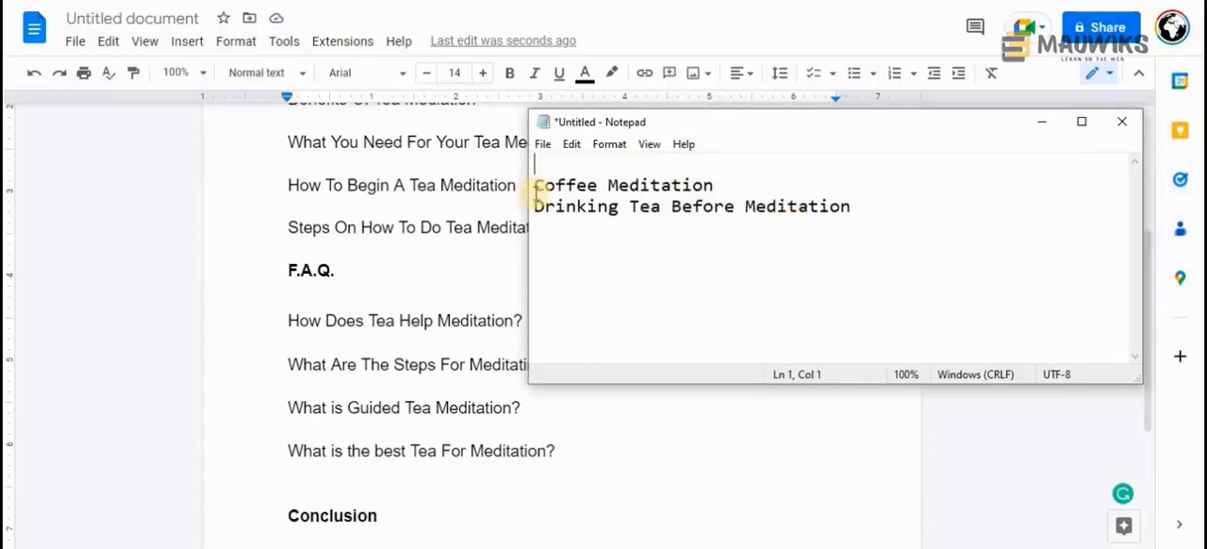
{"action": "left_click_drag", "start_coordinate": [538, 192], "coordinate": [715, 190]}
{"action": "left_click", "coordinate": [715, 190], "text": "shift"}
{"action": "double_click", "coordinate": [566, 188]}
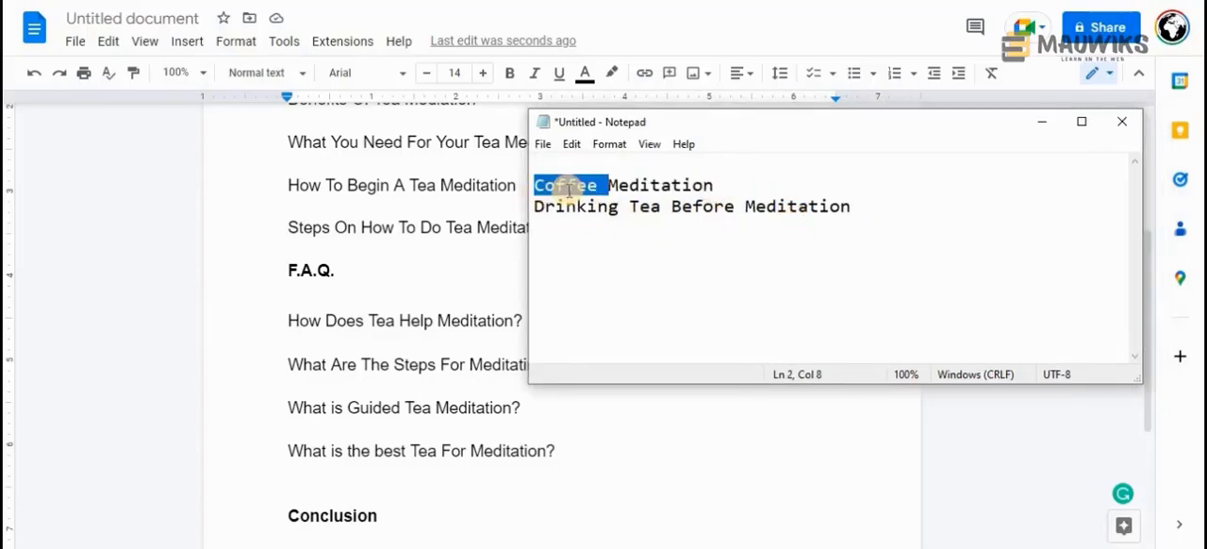
{"action": "left_click_drag", "start_coordinate": [736, 128], "coordinate": [735, 150]}
{"action": "left_click_drag", "start_coordinate": [714, 208], "coordinate": [533, 208]}
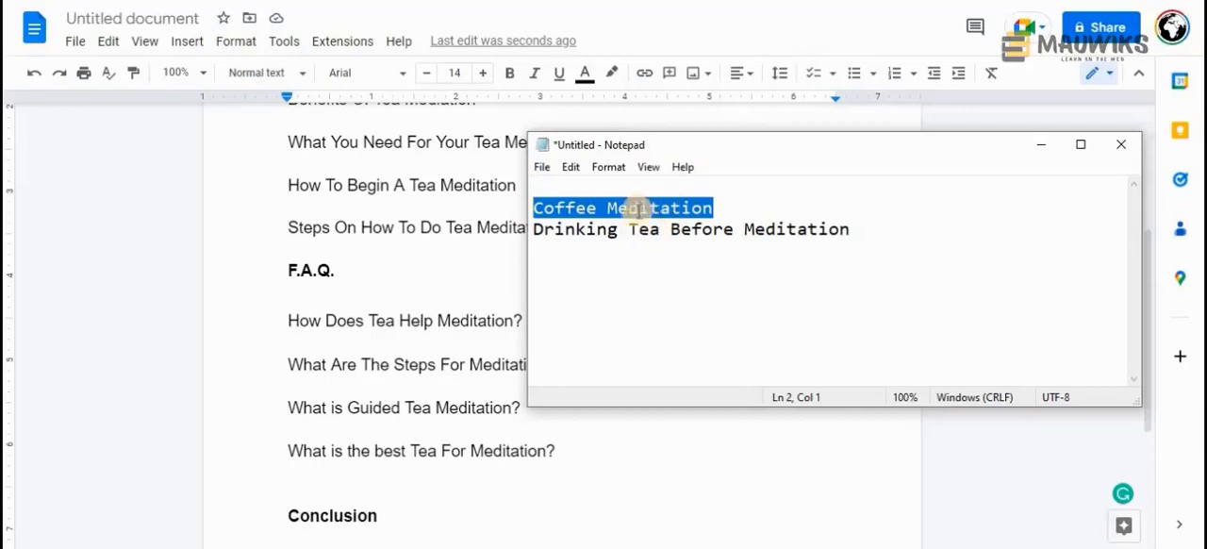
{"action": "left_click_drag", "start_coordinate": [535, 212], "coordinate": [726, 216]}
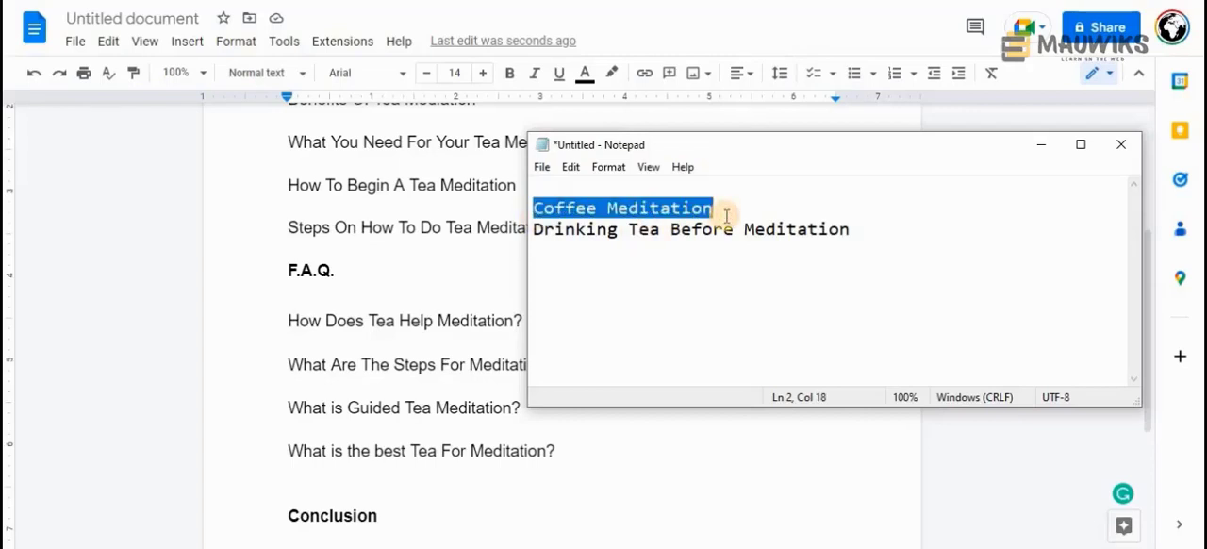
Switch to Google Docs and add the line "What is the difference of Tea Meditation" below the last F.A.Q. question
{"action": "left_click", "coordinate": [561, 450]}
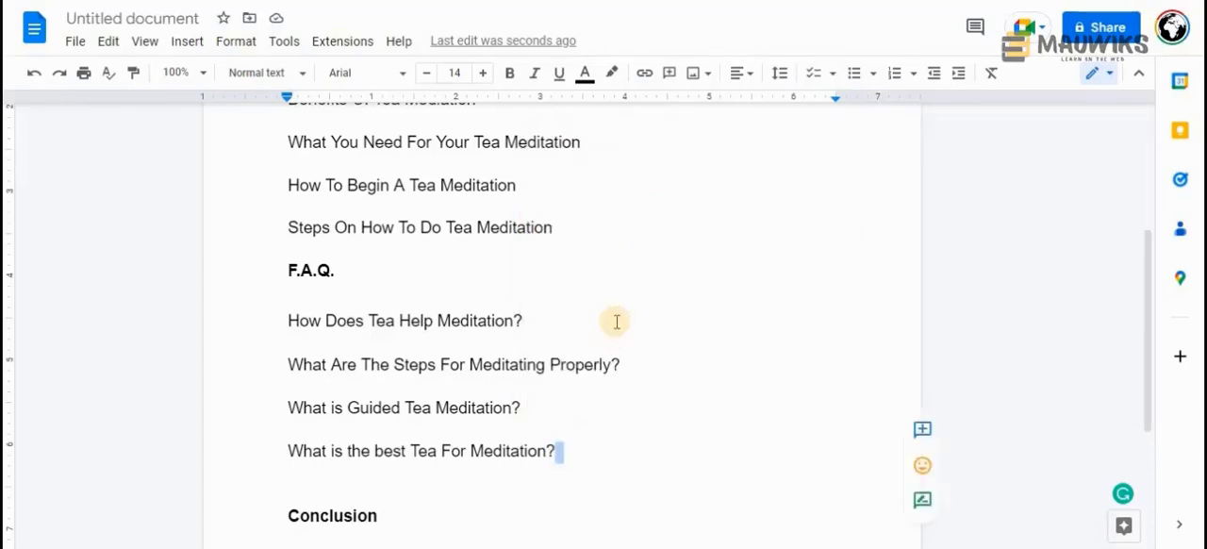
{"action": "key", "text": "Return"}
{"action": "type", "text": "What is the di"}
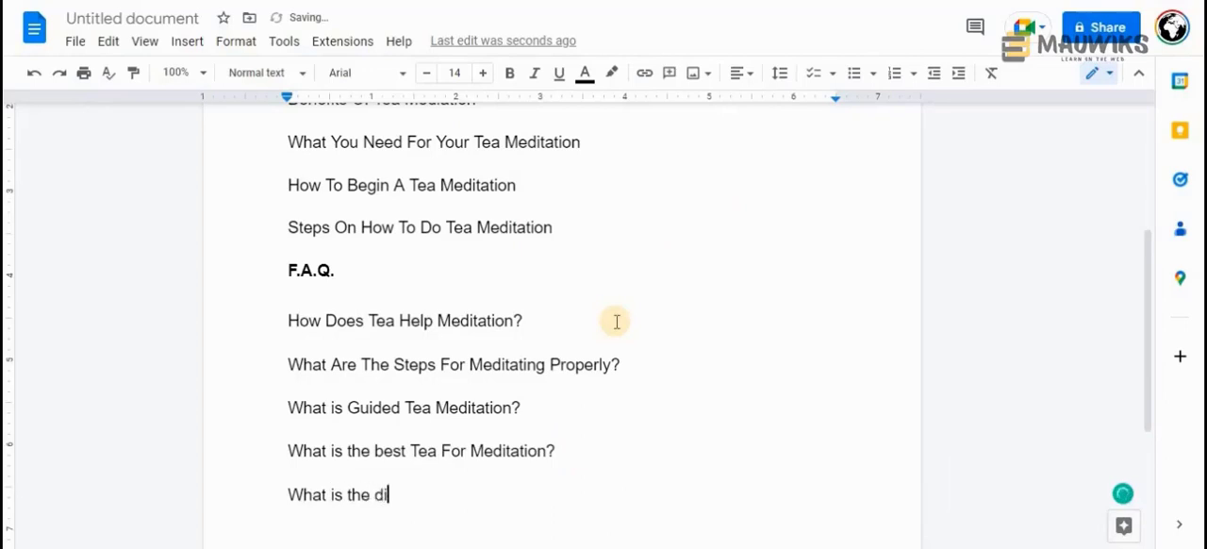
{"action": "type", "text": "fference of Tea"}
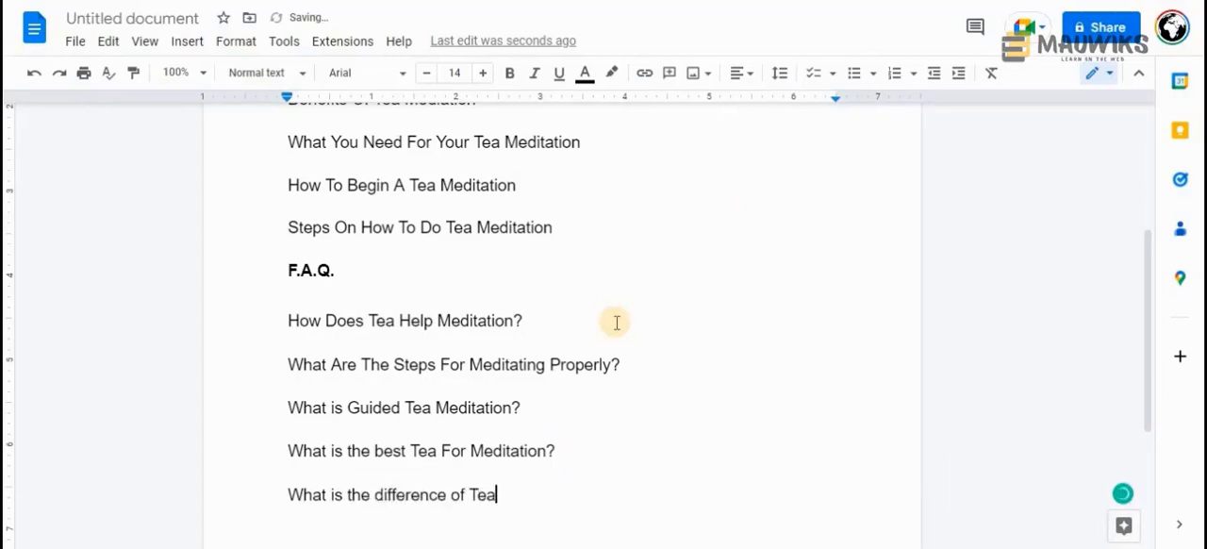
{"action": "type", "text": " Me"}
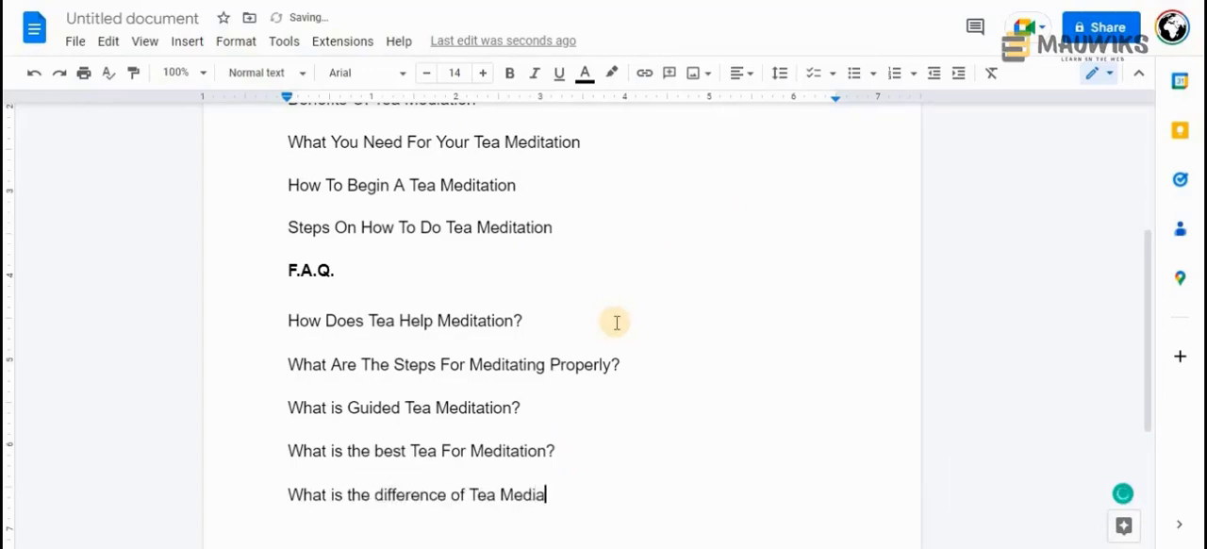
{"action": "type", "text": "dia"}
{"action": "key", "text": "BackSpace"}
{"action": "type", "text": "tation"}
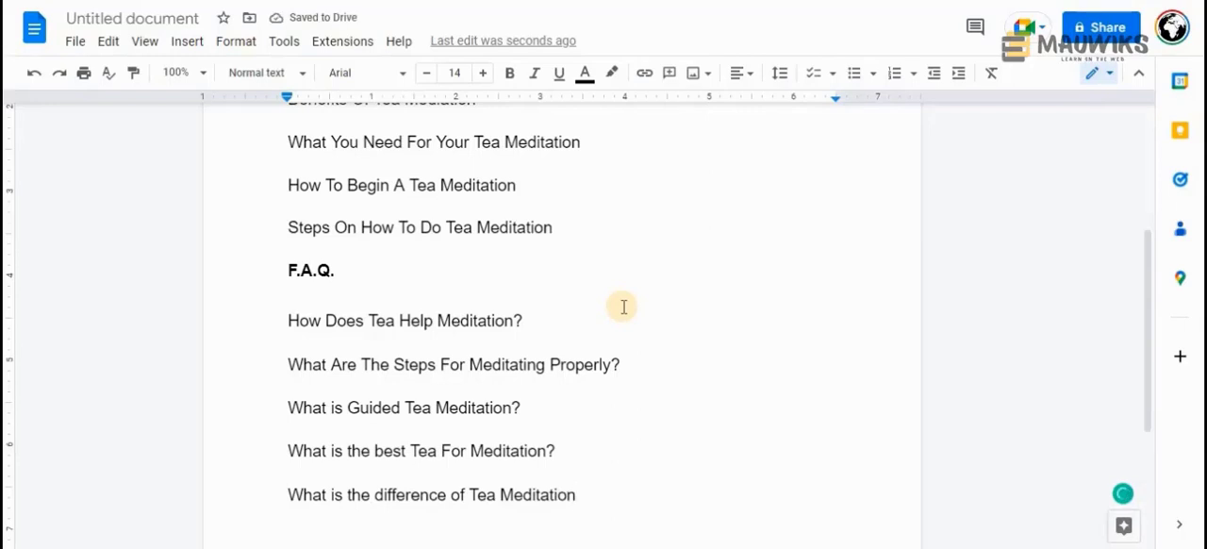
Reword the new F.A.Q. line as "What is the difference between Tea Meditation and Coffee Meditation"
{"action": "double_click", "coordinate": [455, 494]}
{"action": "type", "text": "between"}
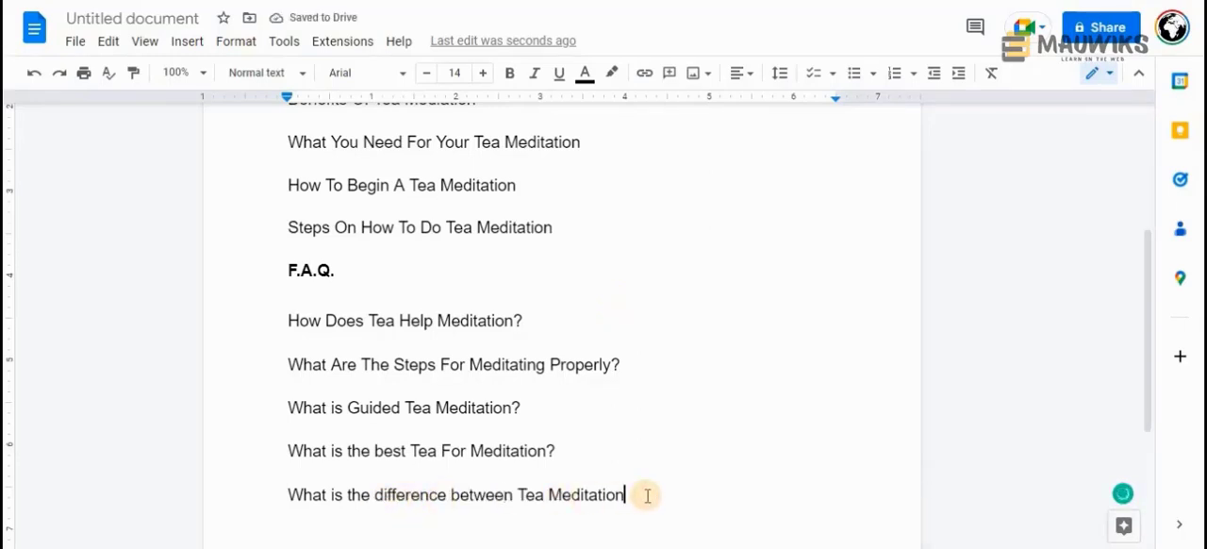
{"action": "type", "text": " Tea Meditation and Coffee Medi"}
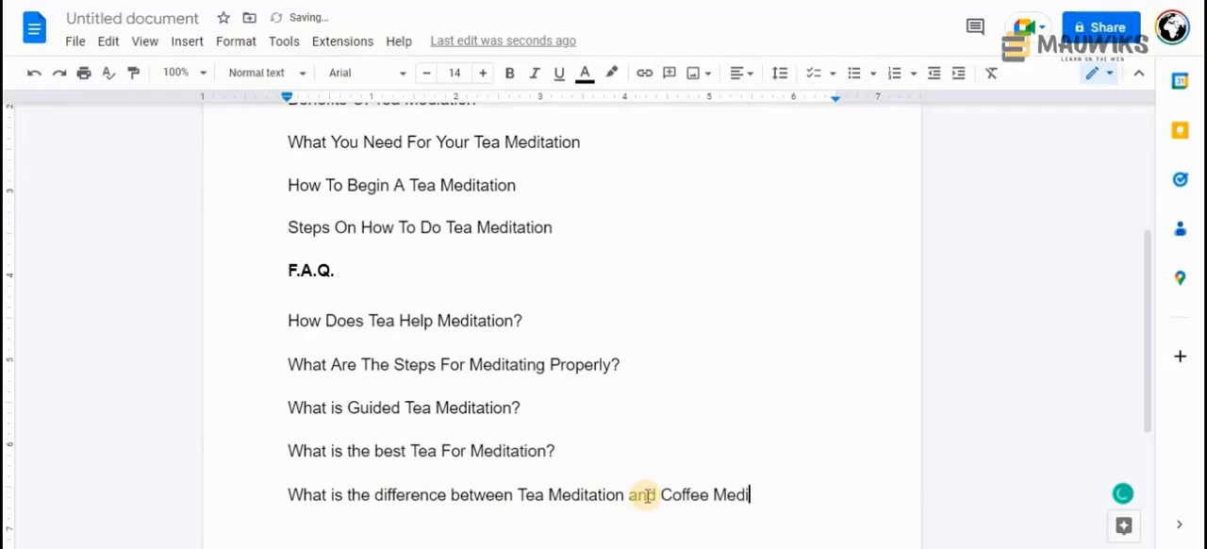
{"action": "type", "text": "tation"}
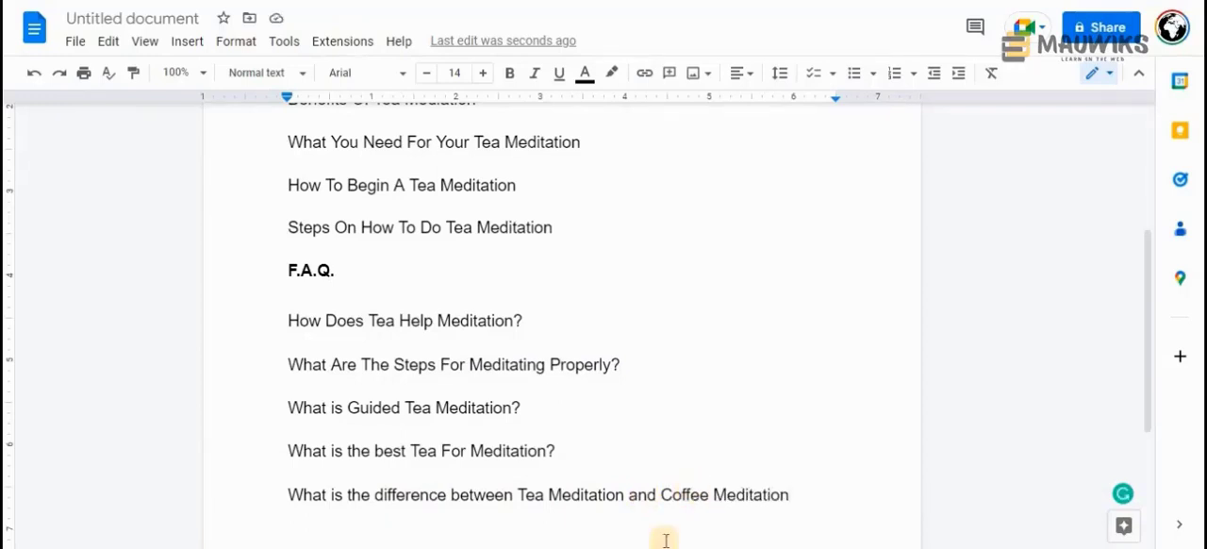
Return to Notepad and delete the keyword "Coffee Meditation" along with the blank line above the remaining keyword
{"action": "mouse_move", "coordinate": [663, 542]}
{"action": "left_click", "coordinate": [647, 479]}
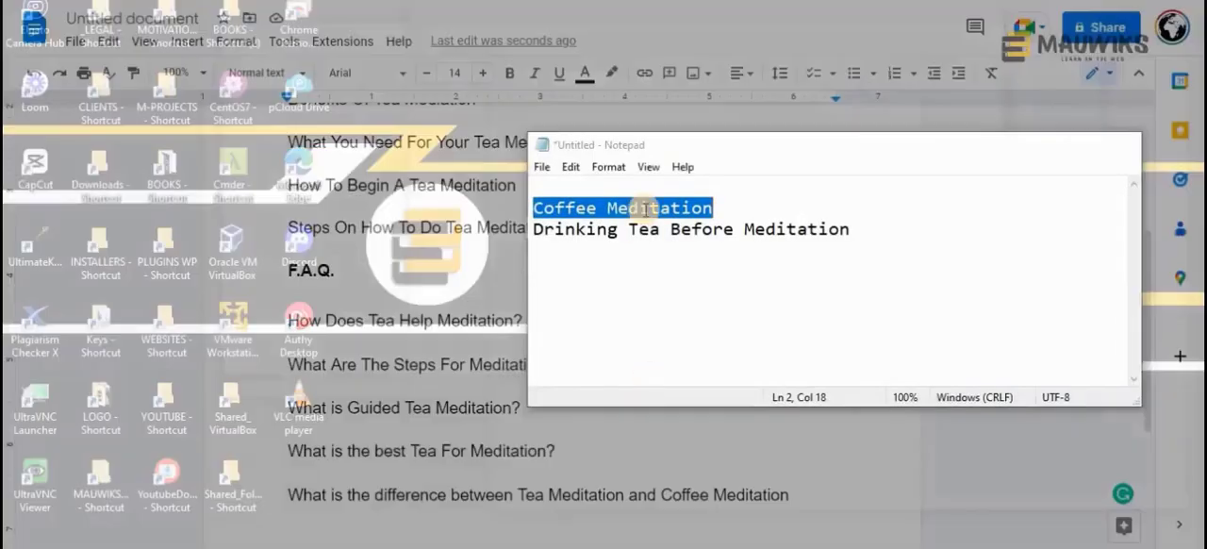
{"action": "left_click_drag", "start_coordinate": [723, 153], "coordinate": [717, 151]}
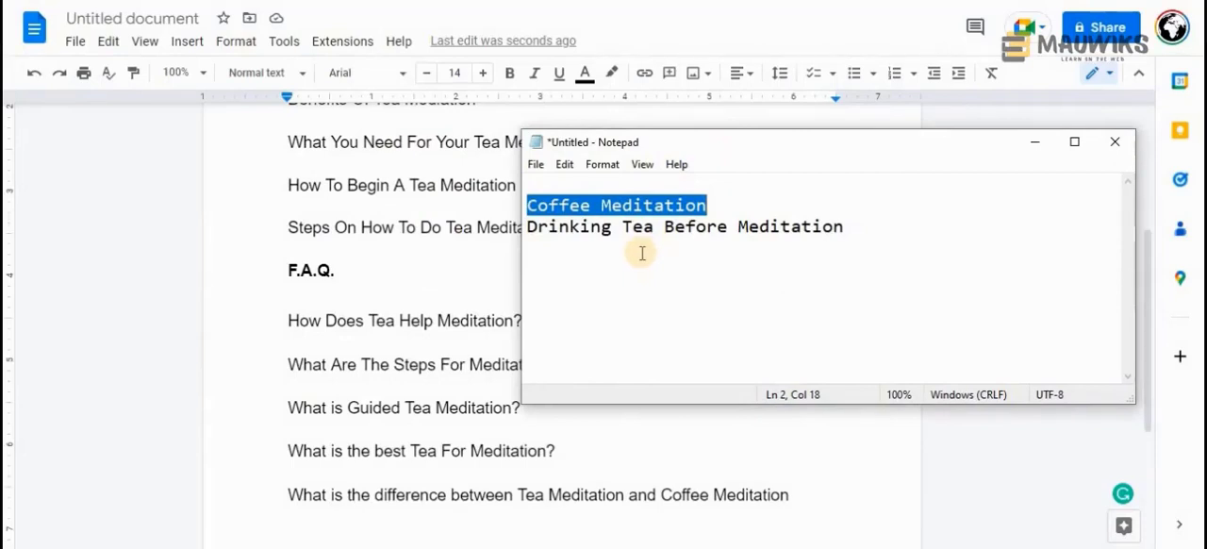
{"action": "left_click", "coordinate": [528, 227]}
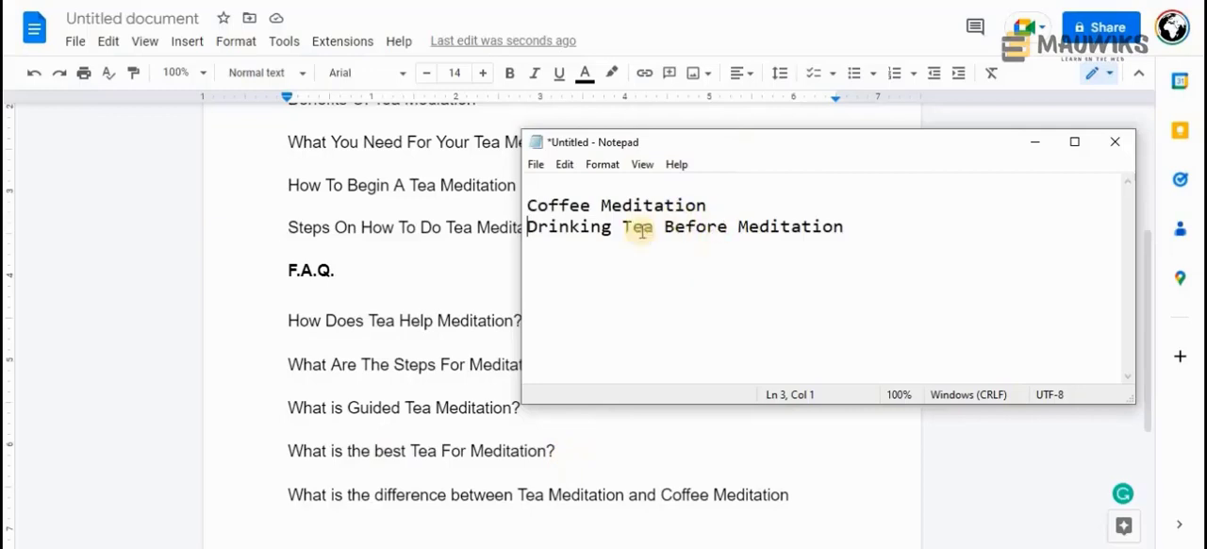
{"action": "left_click_drag", "start_coordinate": [707, 205], "coordinate": [868, 190]}
{"action": "key", "text": "Delete"}
{"action": "key", "text": "Delete"}
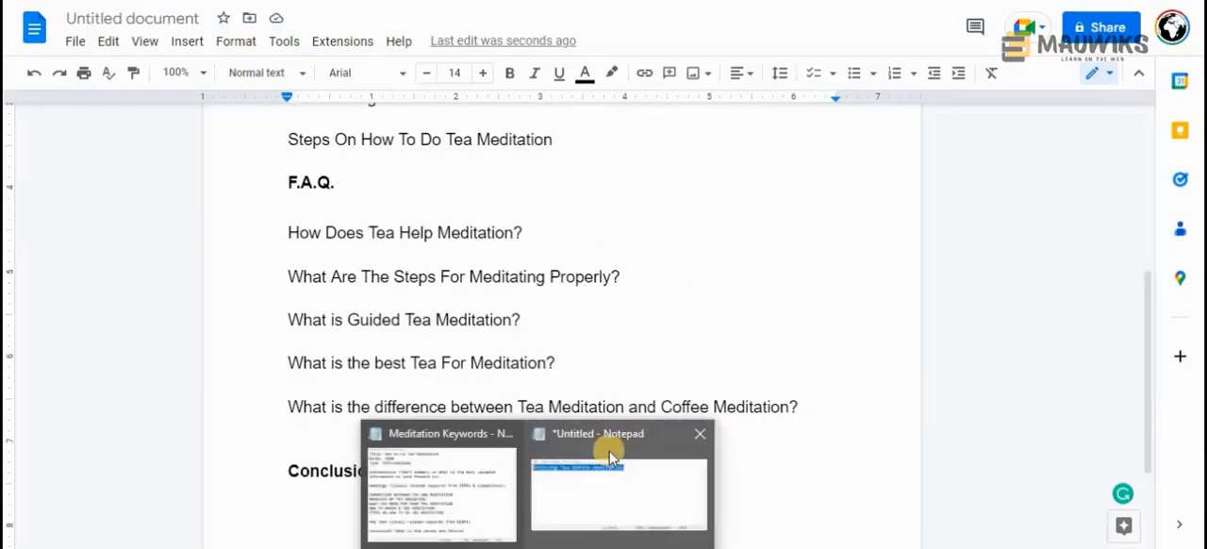
Turn the remaining Notepad keyword into the question "Is Drinking Tea Before Meditation recommended?"
{"action": "left_click", "coordinate": [597, 485]}
{"action": "left_click_drag", "start_coordinate": [676, 146], "coordinate": [714, 128]}
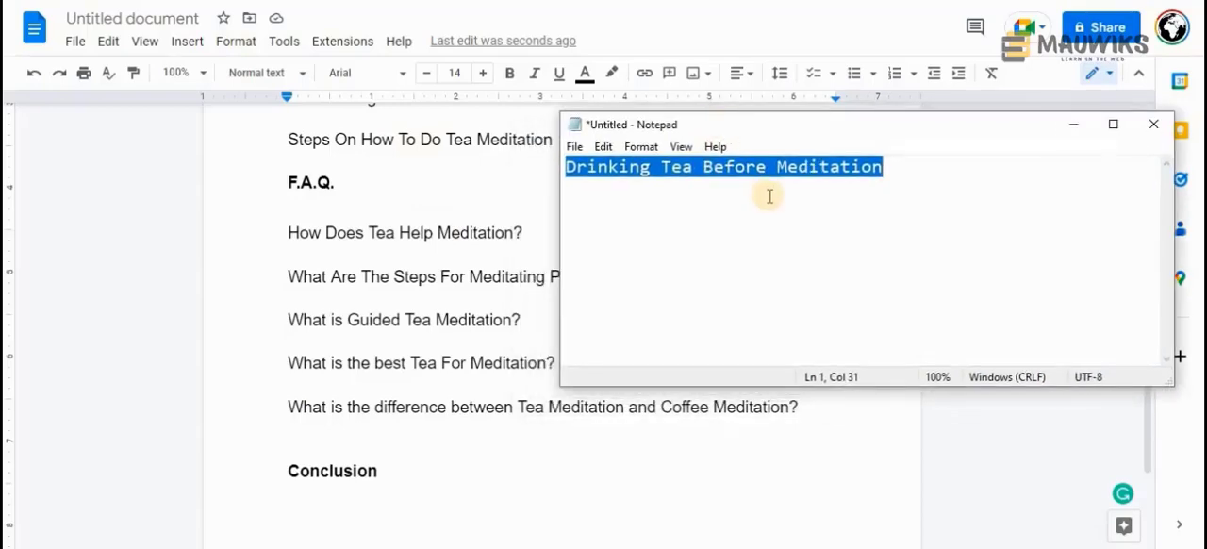
{"action": "scroll", "coordinate": [412, 386], "scroll_direction": "up", "scroll_amount": 4}
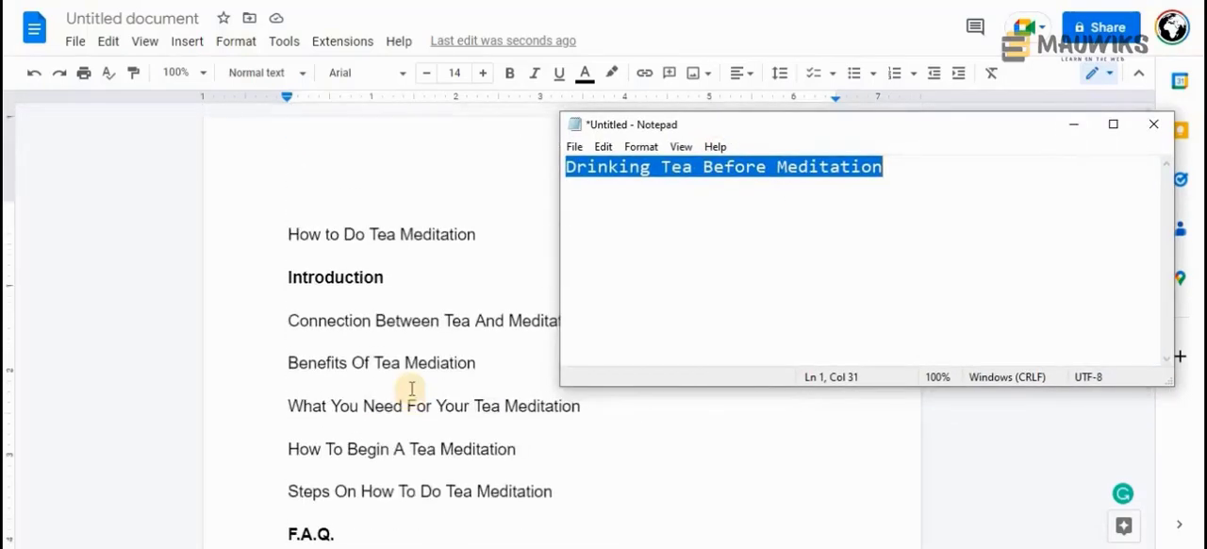
{"action": "scroll", "coordinate": [412, 388], "scroll_direction": "down", "scroll_amount": 1}
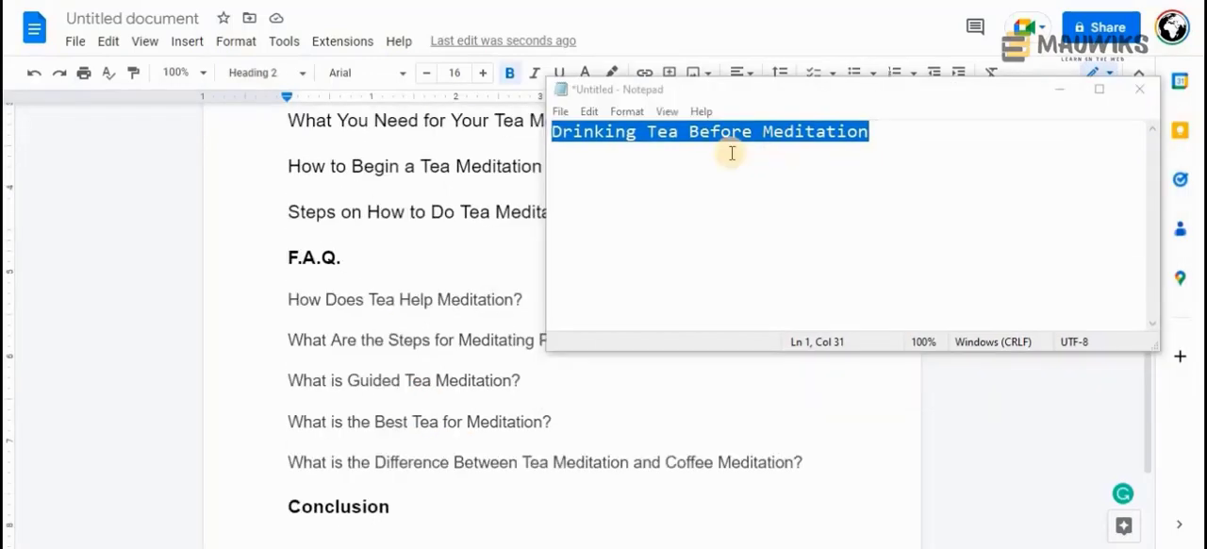
{"action": "left_click", "coordinate": [893, 139]}
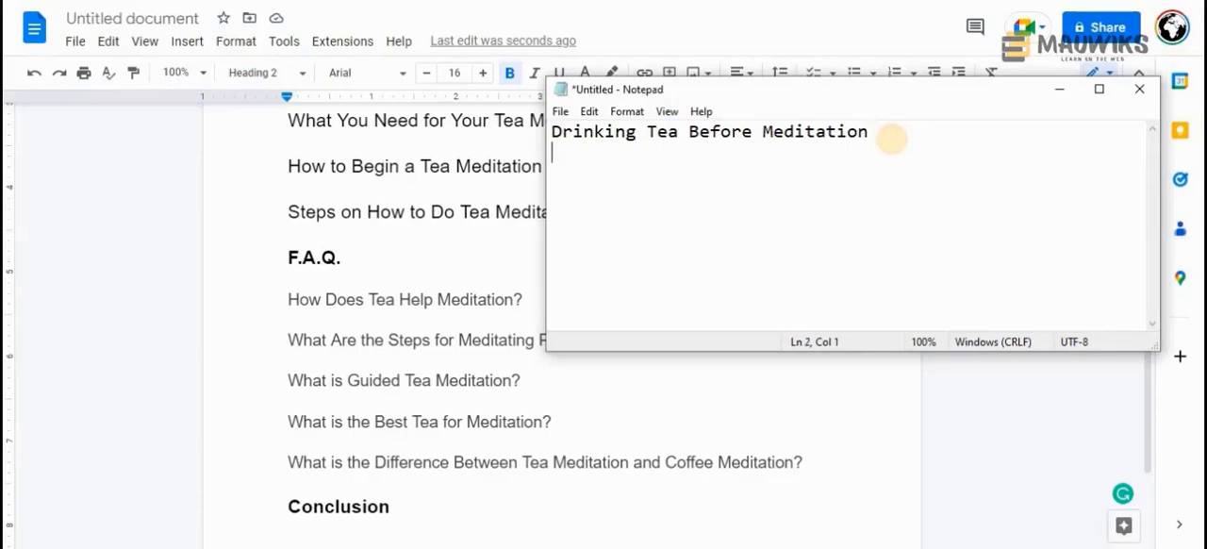
{"action": "left_click", "coordinate": [554, 132]}
{"action": "type", "text": "Is"}
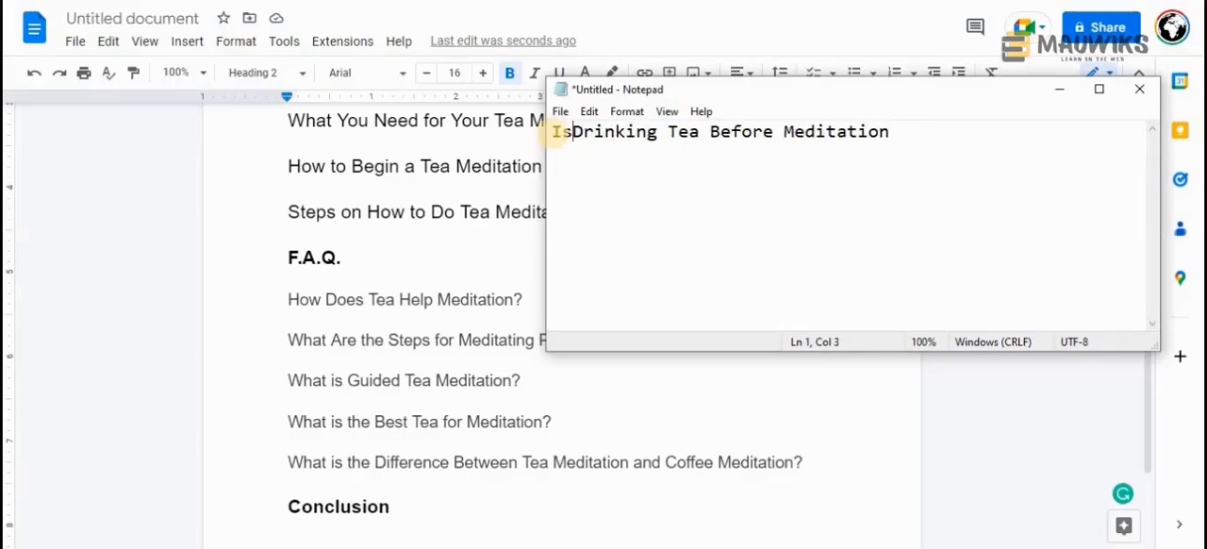
{"action": "left_click", "coordinate": [939, 136]}
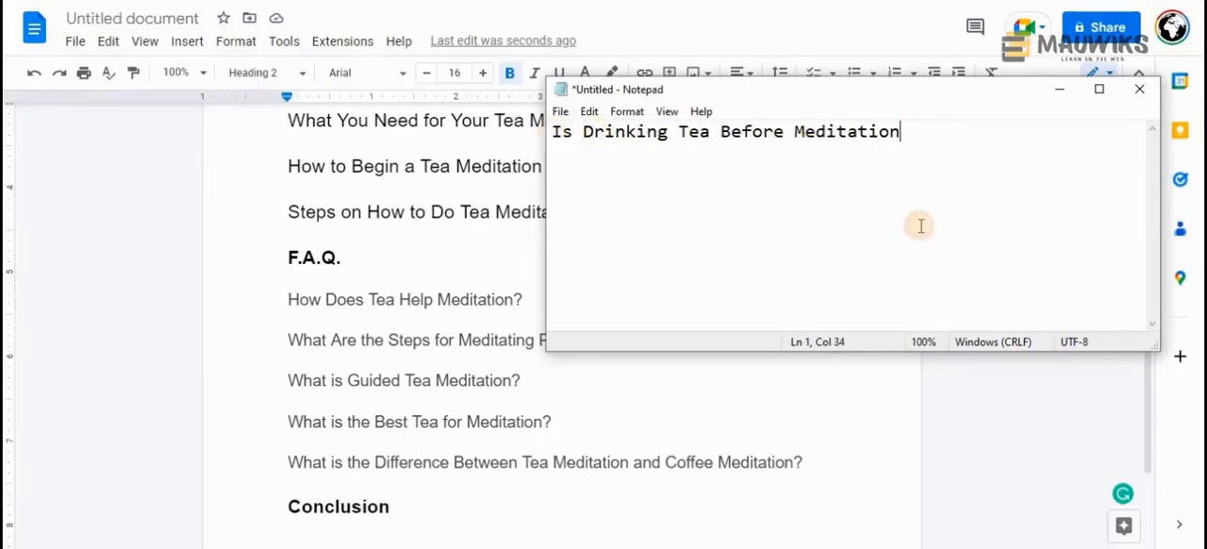
{"action": "type", "text": "a good ide"}
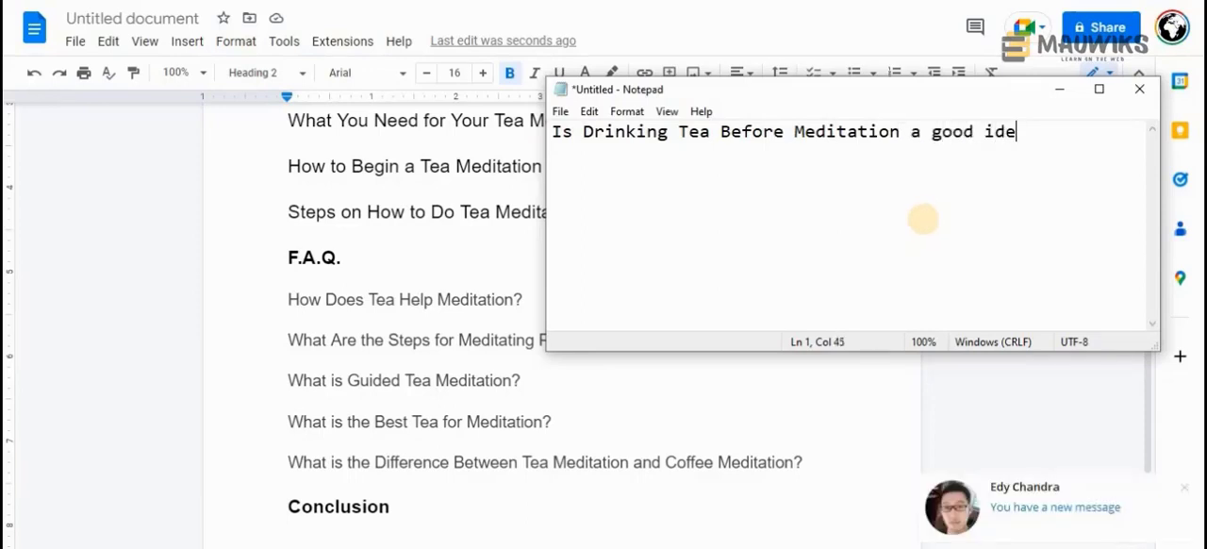
{"action": "type", "text": "a"}
{"action": "left_click_drag", "start_coordinate": [910, 132], "coordinate": [1030, 135]}
{"action": "type", "text": "rec"}
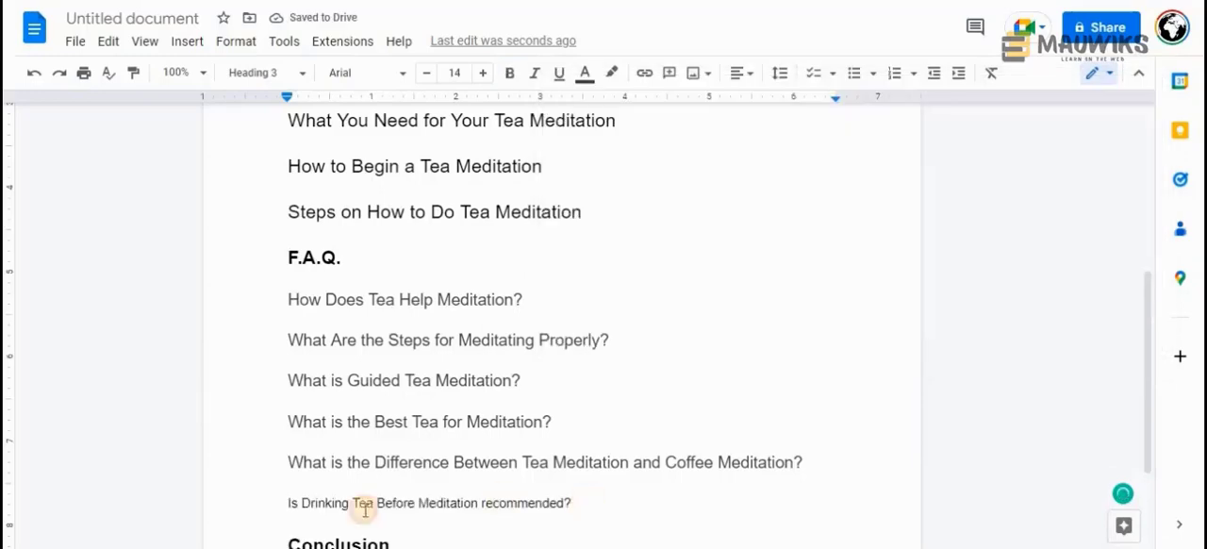
Format "Is Drinking Tea Before Meditation recommended?" as Heading 3 below the last F.A.Q. question in Google Docs
{"action": "left_click_drag", "start_coordinate": [568, 501], "coordinate": [289, 498]}
{"action": "scroll", "coordinate": [283, 472], "scroll_direction": "down", "scroll_amount": 1}
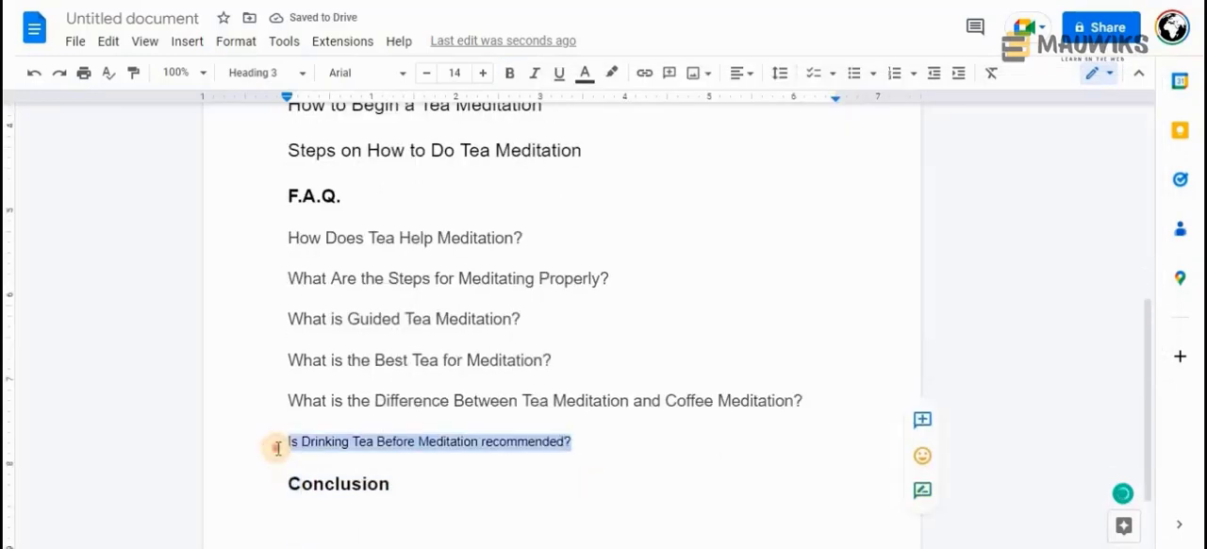
{"action": "left_click", "coordinate": [256, 72]}
{"action": "mouse_move", "coordinate": [420, 436]}
{"action": "left_click", "coordinate": [481, 428]}
{"action": "left_click", "coordinate": [375, 391]}
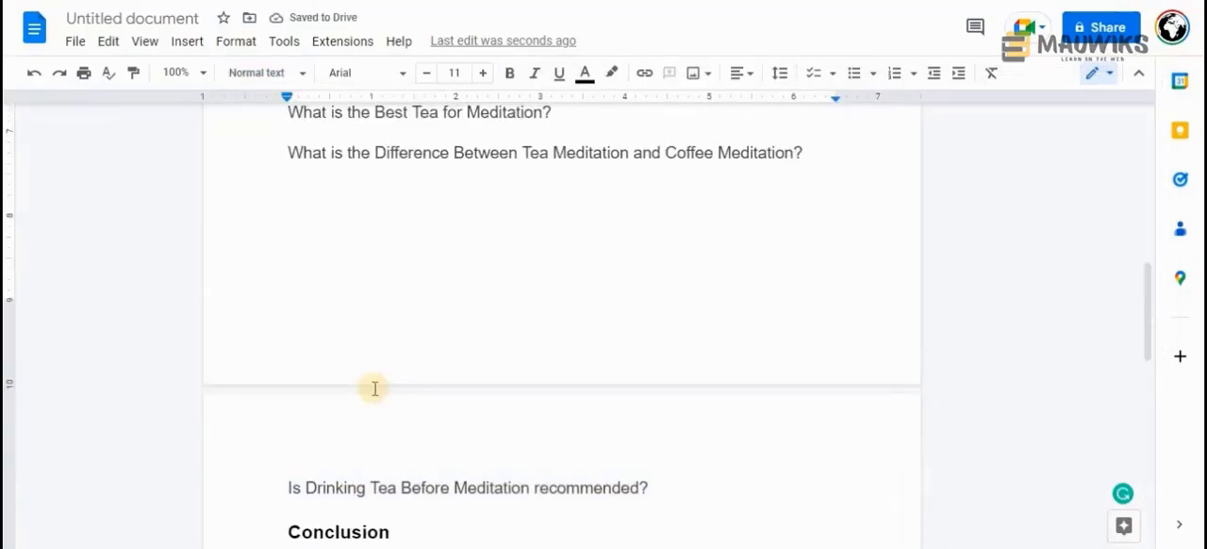
Try the "Introduction" heading without bold, then make it bold again
{"action": "scroll", "coordinate": [392, 288], "scroll_direction": "up", "scroll_amount": 3}
{"action": "left_click_drag", "start_coordinate": [341, 213], "coordinate": [289, 207]}
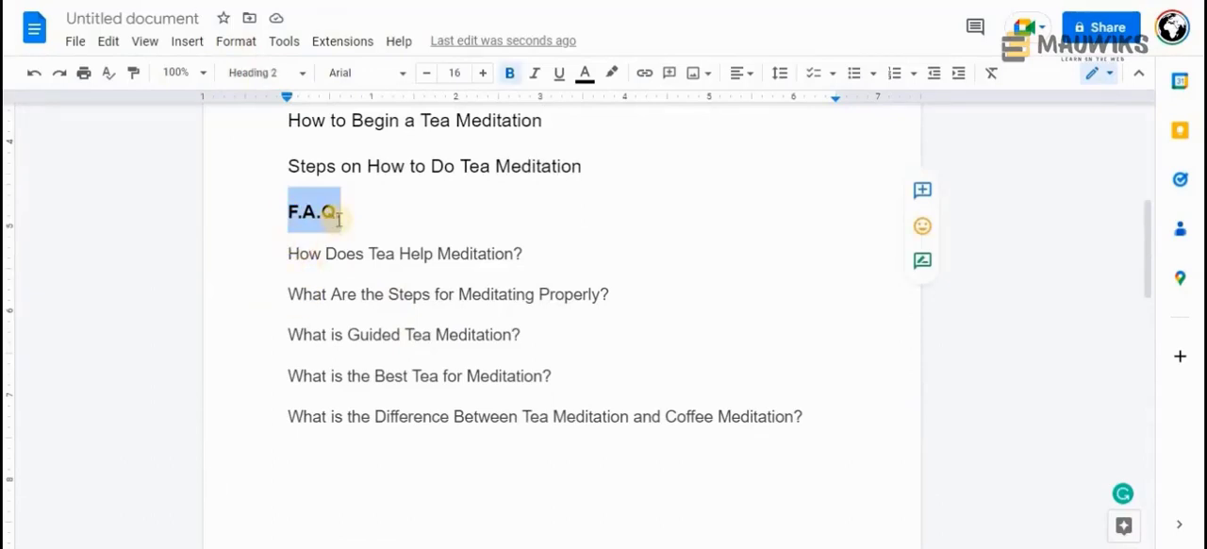
{"action": "scroll", "coordinate": [330, 299], "scroll_direction": "down", "scroll_amount": 1}
{"action": "scroll", "coordinate": [331, 300], "scroll_direction": "up", "scroll_amount": 4}
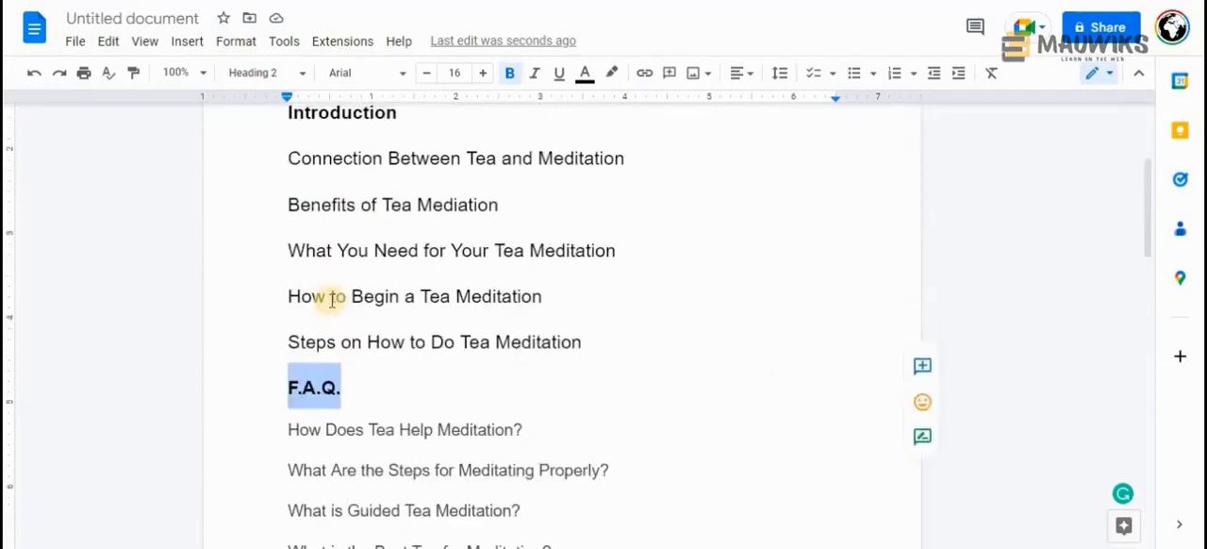
{"action": "double_click", "coordinate": [344, 201]}
{"action": "left_click", "coordinate": [508, 77]}
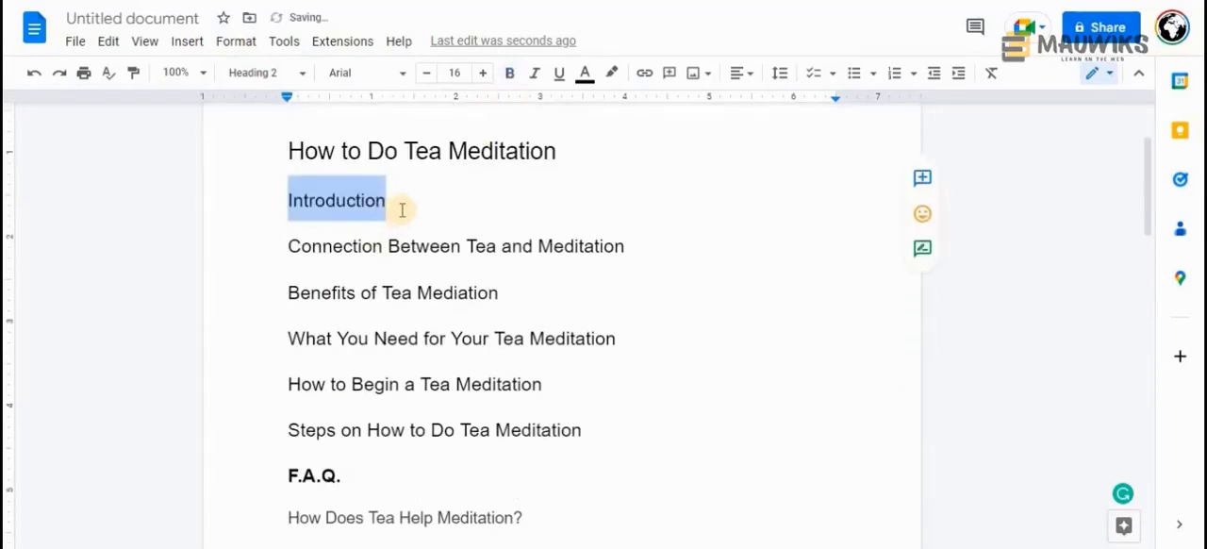
{"action": "left_click_drag", "start_coordinate": [408, 200], "coordinate": [279, 200]}
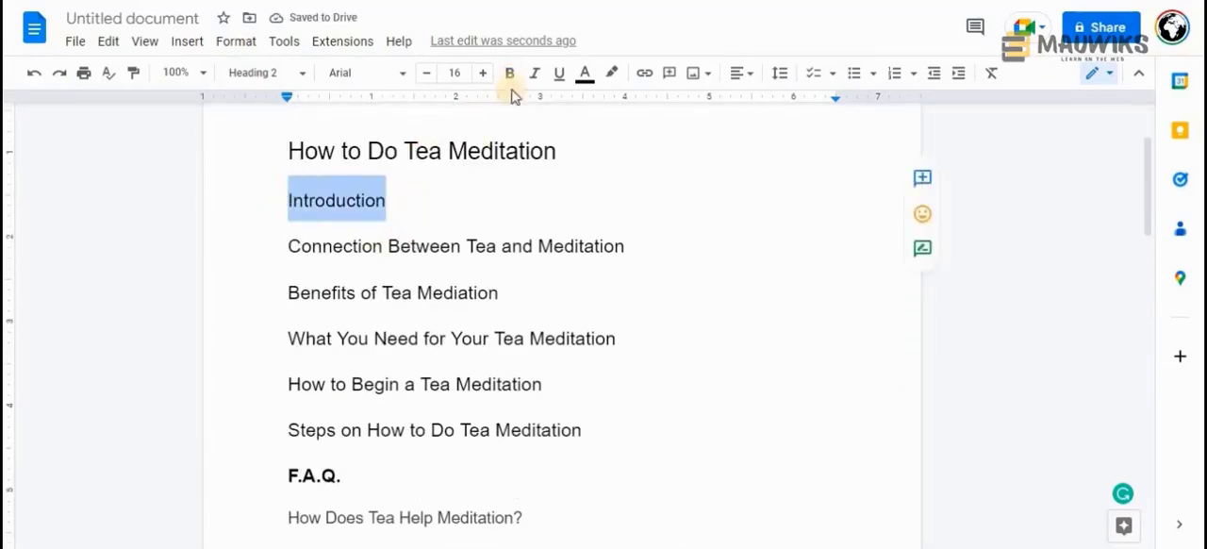
{"action": "left_click", "coordinate": [507, 76]}
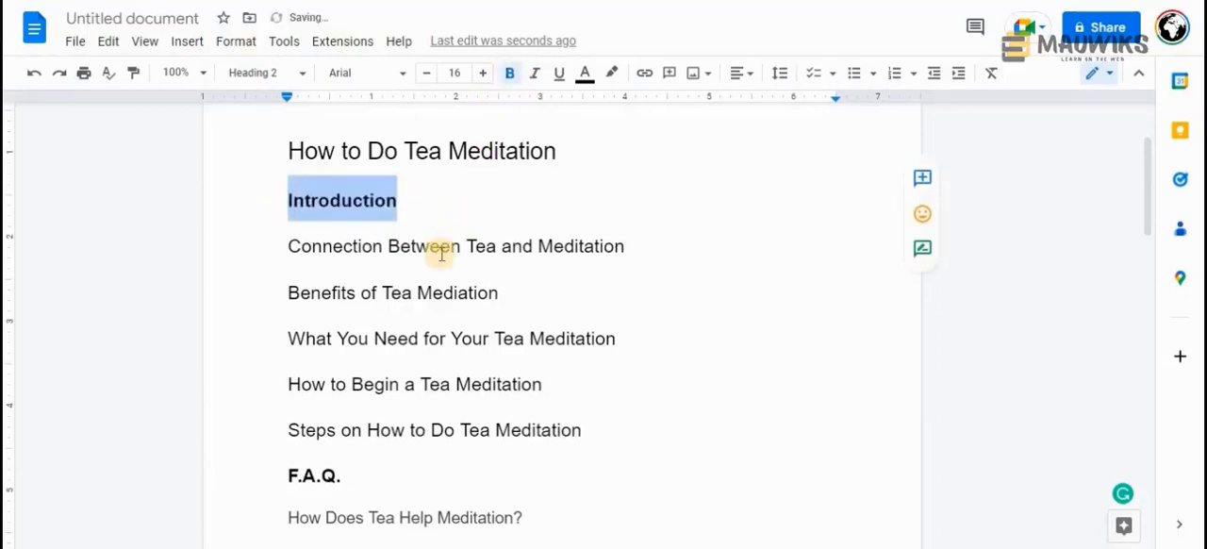
Apply the Normal text style to the "Introduction" line
{"action": "left_click", "coordinate": [273, 75]}
{"action": "mouse_move", "coordinate": [281, 135]}
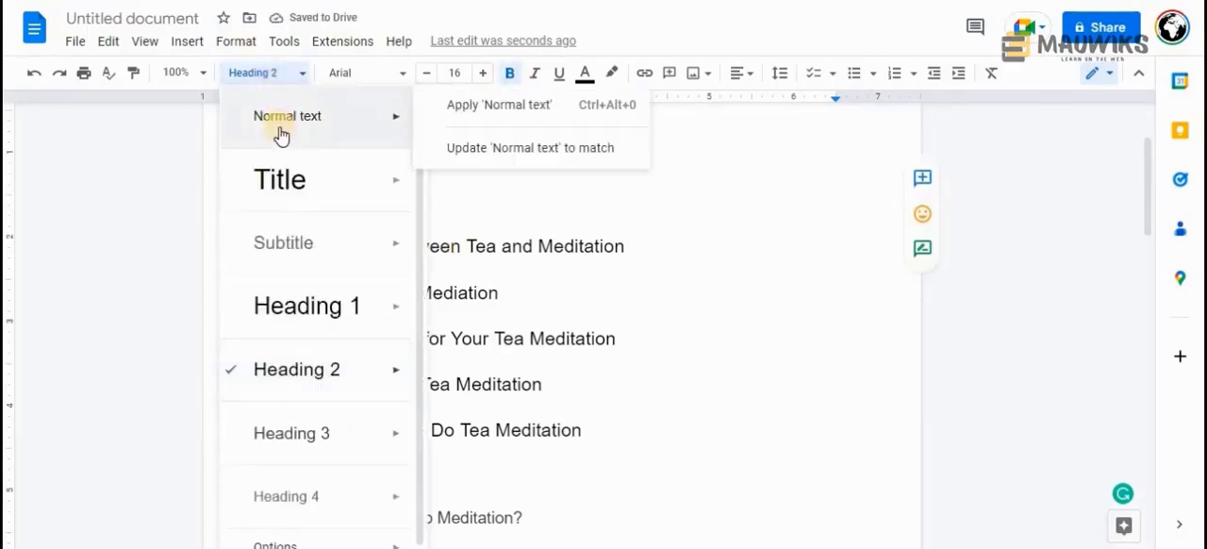
{"action": "left_click", "coordinate": [463, 104]}
{"action": "left_click_drag", "start_coordinate": [396, 183], "coordinate": [256, 183]}
Remove the bold formatting from the "Conclusion" heading at the end of the outline
{"action": "scroll", "coordinate": [362, 294], "scroll_direction": "down", "scroll_amount": 5}
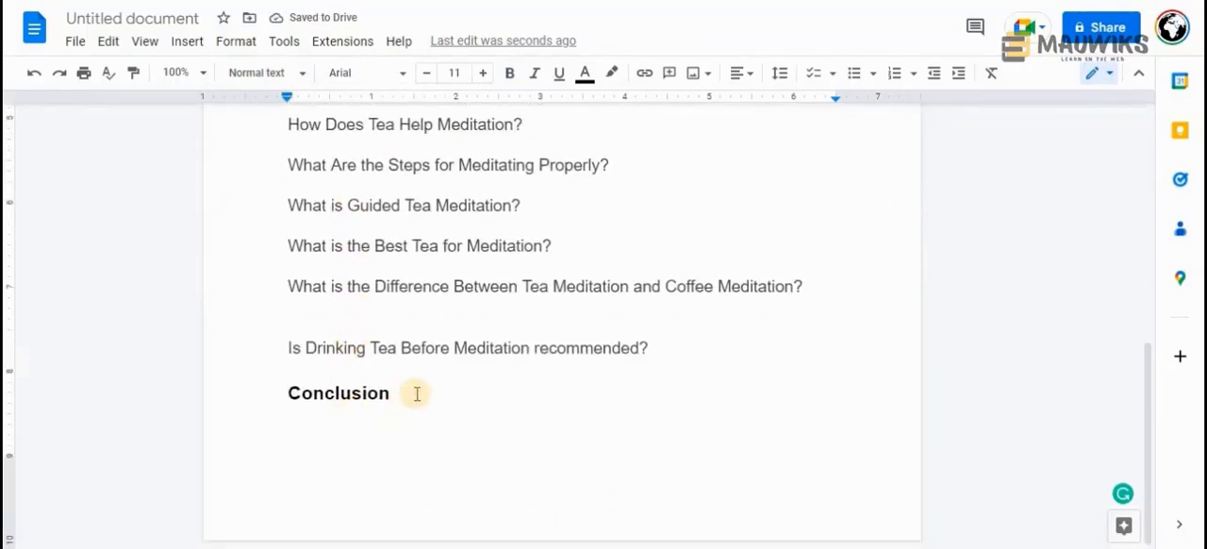
{"action": "left_click_drag", "start_coordinate": [414, 392], "coordinate": [270, 382]}
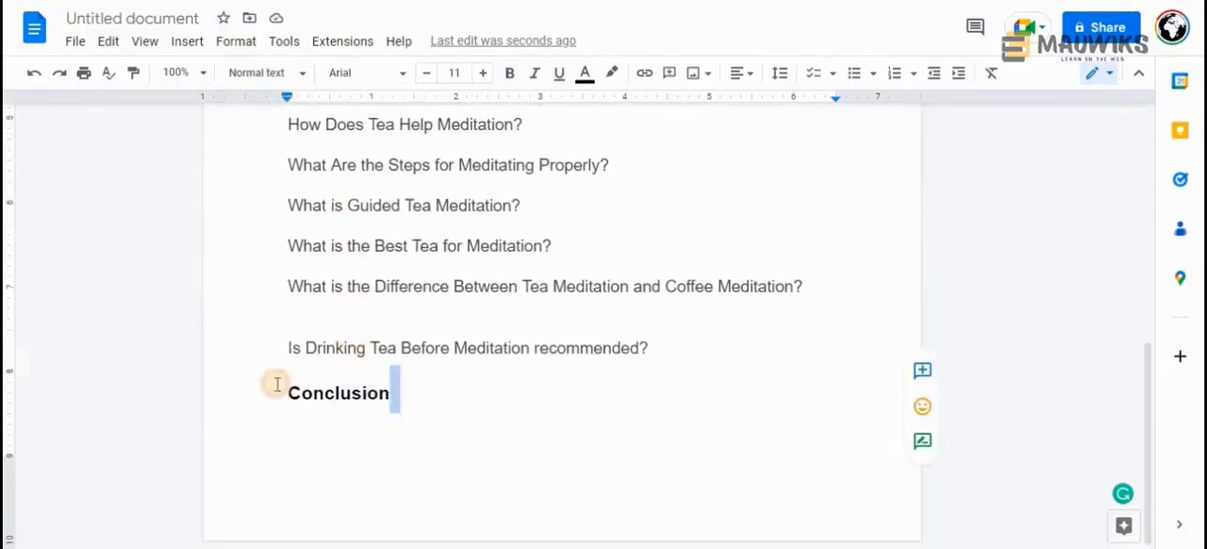
{"action": "left_click", "coordinate": [509, 73]}
{"action": "left_click", "coordinate": [418, 391]}
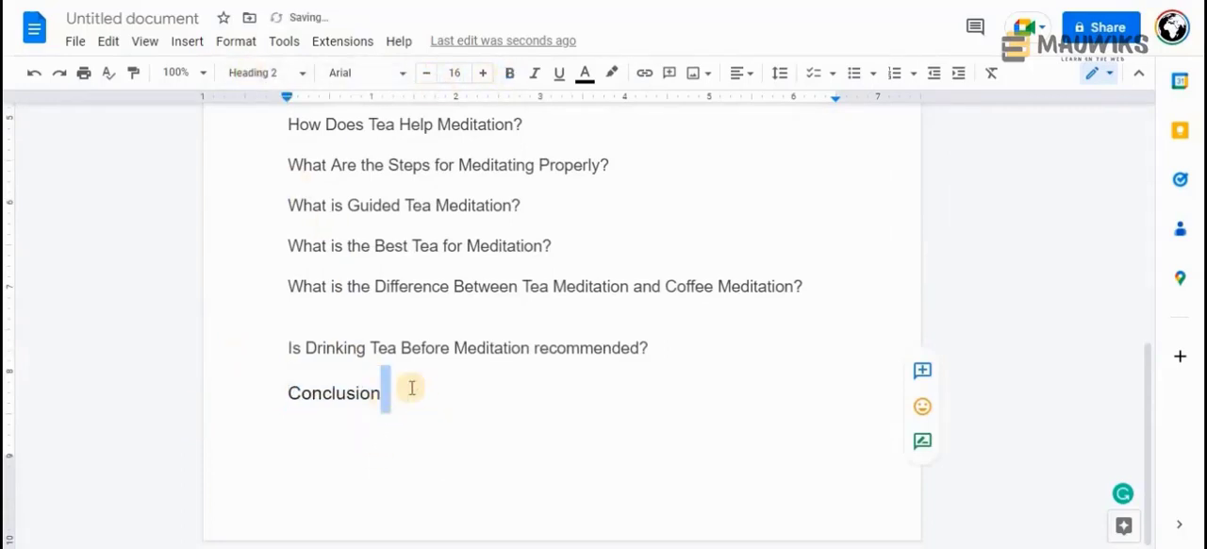
Make the "Conclusion" heading at the end of the outline bold
{"action": "double_click", "coordinate": [285, 390]}
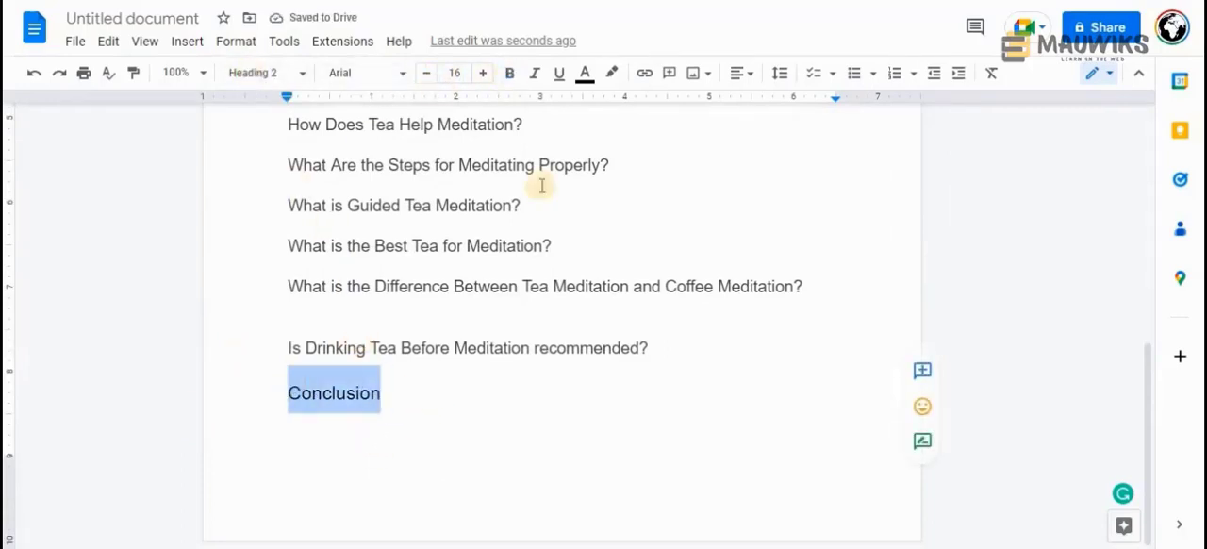
{"action": "left_click", "coordinate": [509, 74]}
{"action": "left_click", "coordinate": [437, 462]}
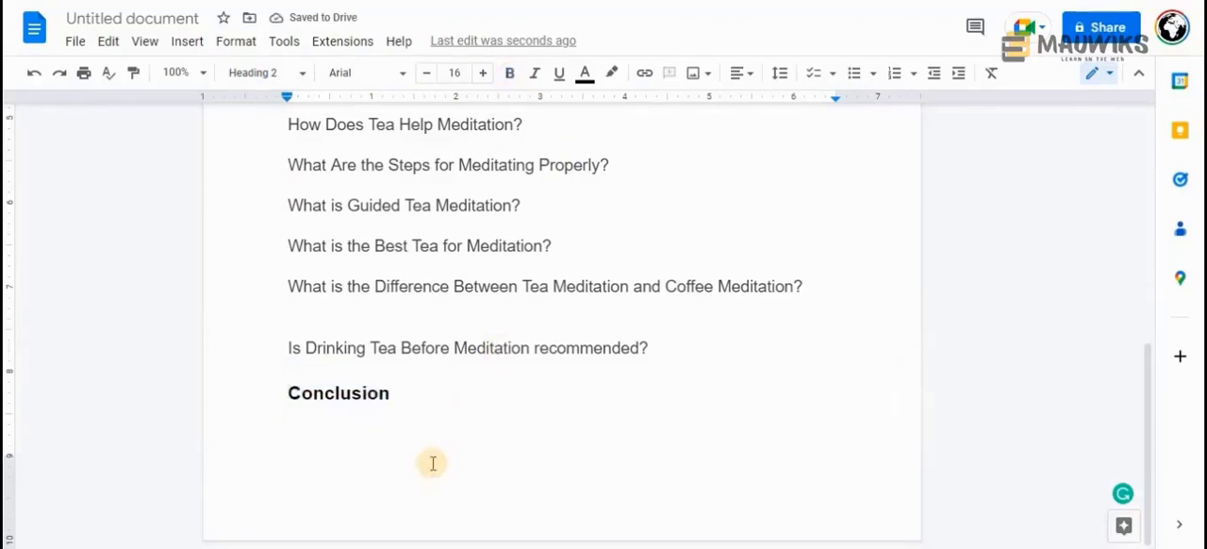
{"action": "key", "text": "BackSpace"}
Make the "Introduction" line below the article title bold
{"action": "scroll", "coordinate": [433, 452], "scroll_direction": "up", "scroll_amount": 5}
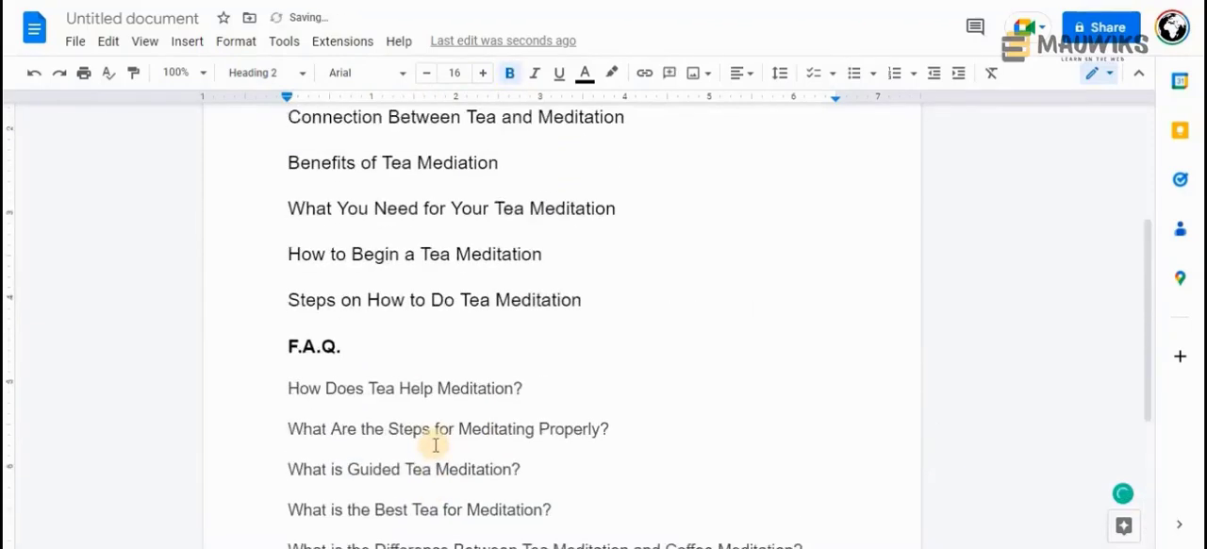
{"action": "double_click", "coordinate": [265, 314]}
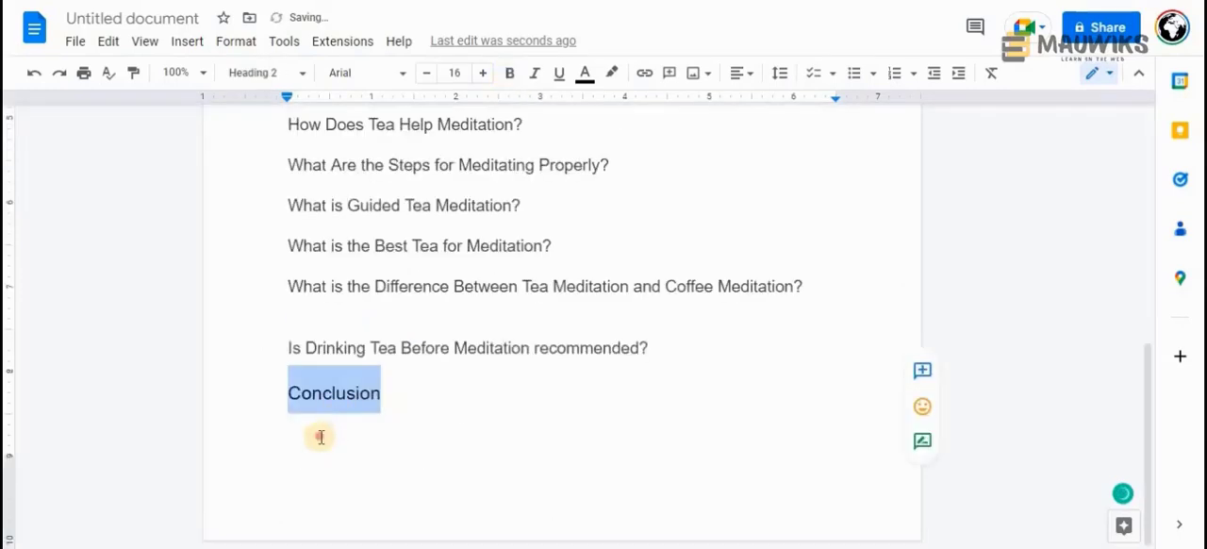
{"action": "left_click", "coordinate": [321, 437]}
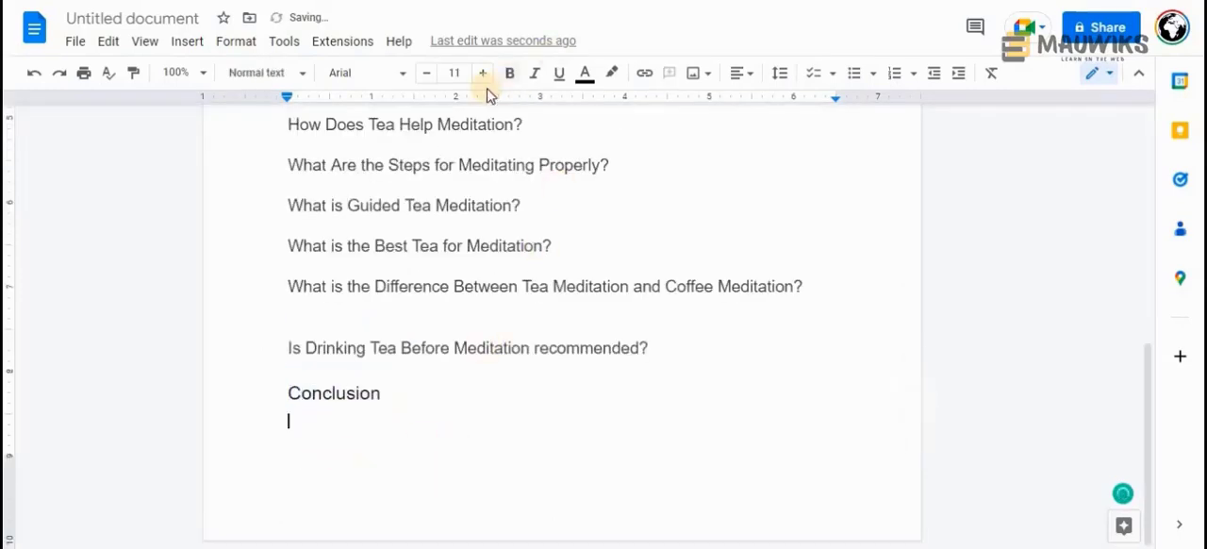
{"action": "scroll", "coordinate": [521, 462], "scroll_direction": "up", "scroll_amount": 6}
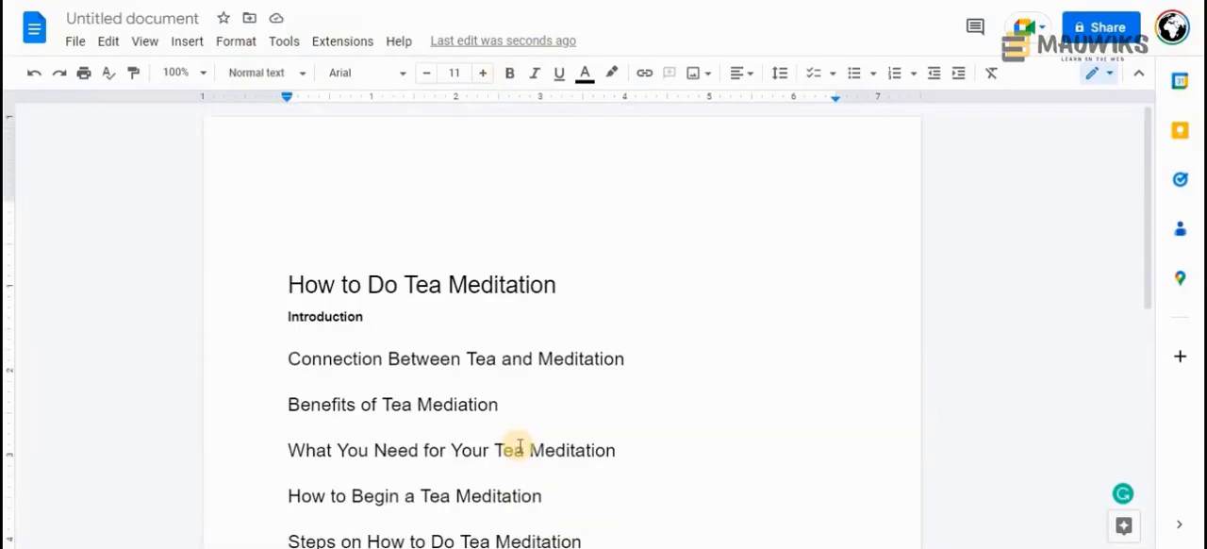
{"action": "left_click", "coordinate": [273, 316]}
{"action": "key", "text": "Return"}
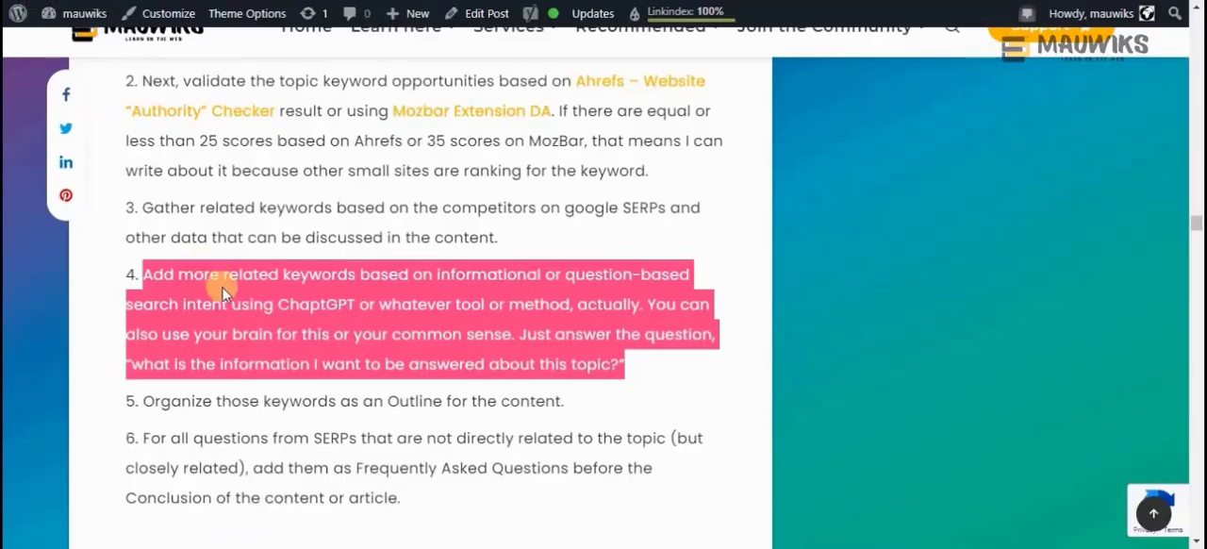
Switch to the blog post and highlight instruction 4 about adding more related keywords based on question-based search intent
{"action": "left_click_drag", "start_coordinate": [140, 274], "coordinate": [642, 371]}
{"action": "left_click", "coordinate": [641, 366]}
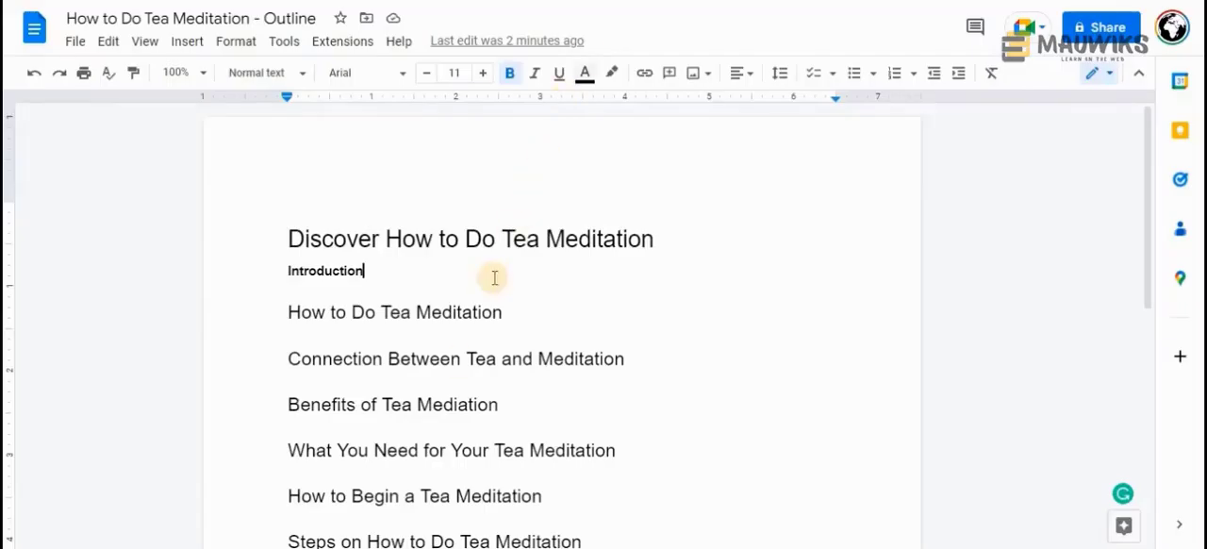
Switch to Google Docs and examine the outline's title, introduction line and main section headings, comparing the title with the first heading
{"action": "scroll", "coordinate": [458, 367], "scroll_direction": "down", "scroll_amount": 5}
{"action": "scroll", "coordinate": [458, 367], "scroll_direction": "up", "scroll_amount": 3}
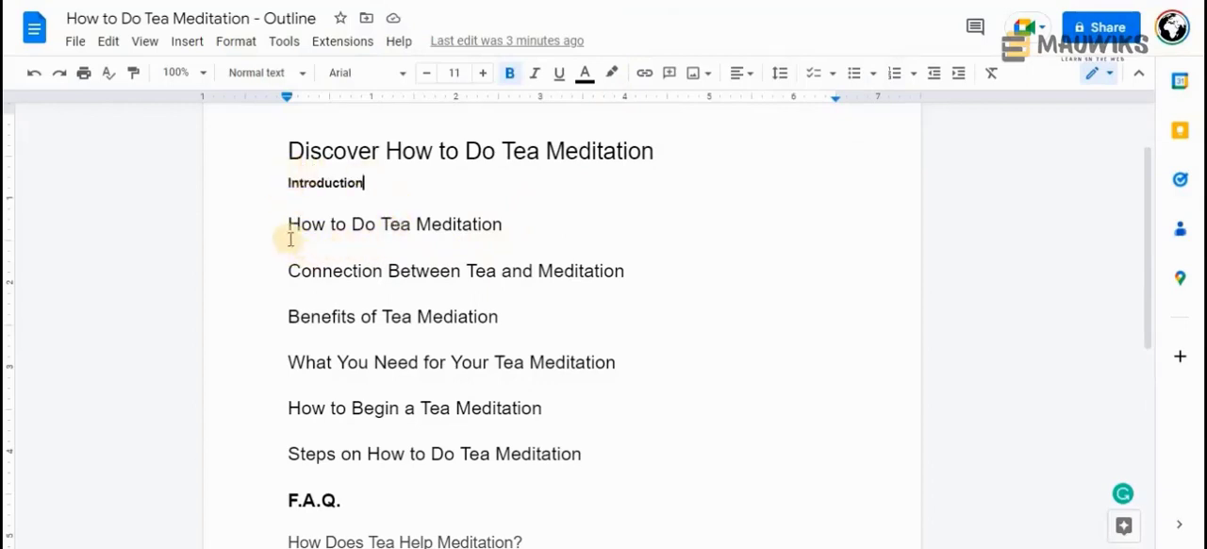
{"action": "left_click_drag", "start_coordinate": [289, 151], "coordinate": [418, 142]}
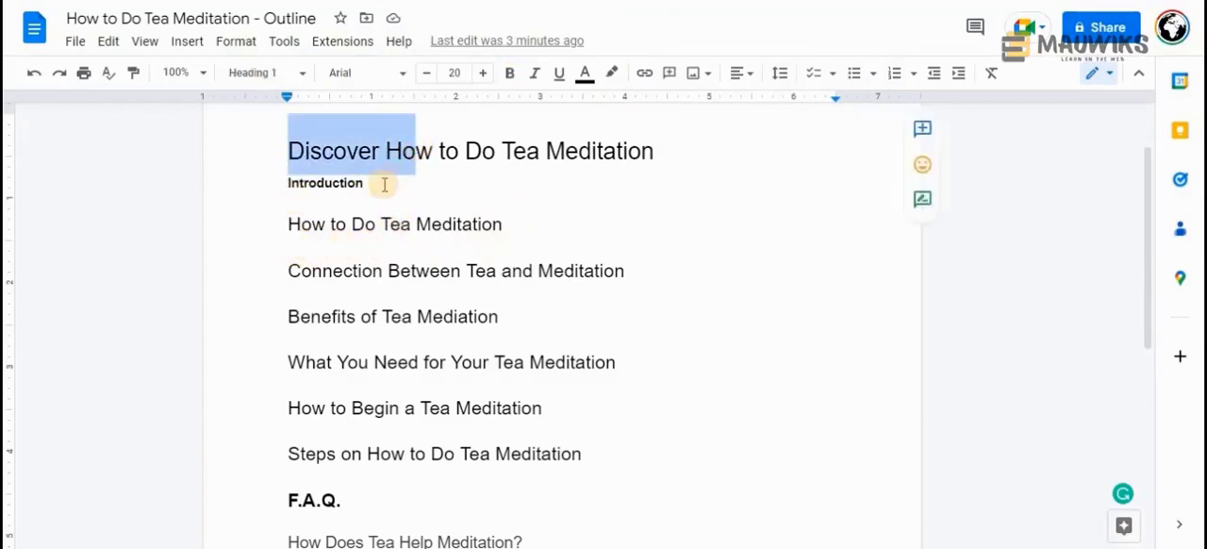
{"action": "left_click_drag", "start_coordinate": [364, 184], "coordinate": [274, 189]}
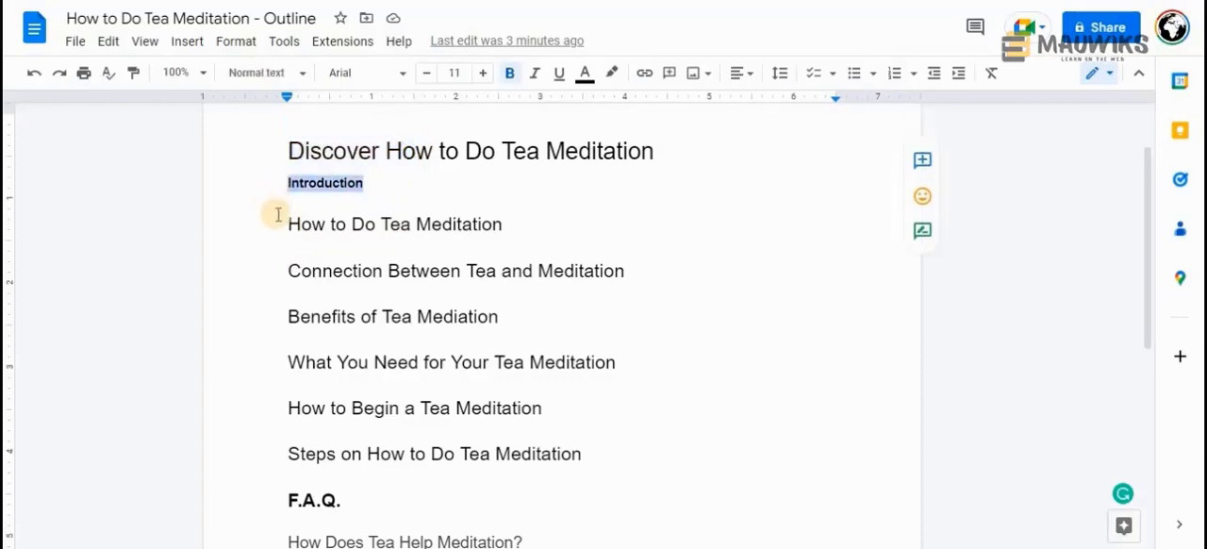
{"action": "left_click", "coordinate": [367, 184]}
{"action": "left_click_drag", "start_coordinate": [370, 185], "coordinate": [289, 183]}
{"action": "left_click", "coordinate": [381, 198]}
{"action": "left_click_drag", "start_coordinate": [383, 187], "coordinate": [241, 188]}
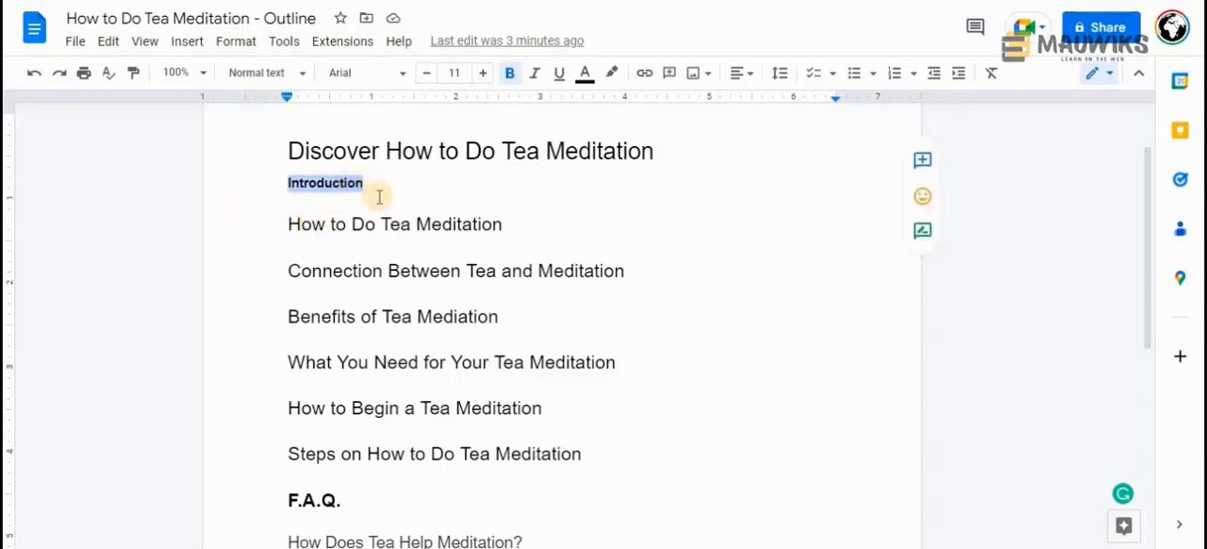
{"action": "left_click_drag", "start_coordinate": [290, 222], "coordinate": [498, 224]}
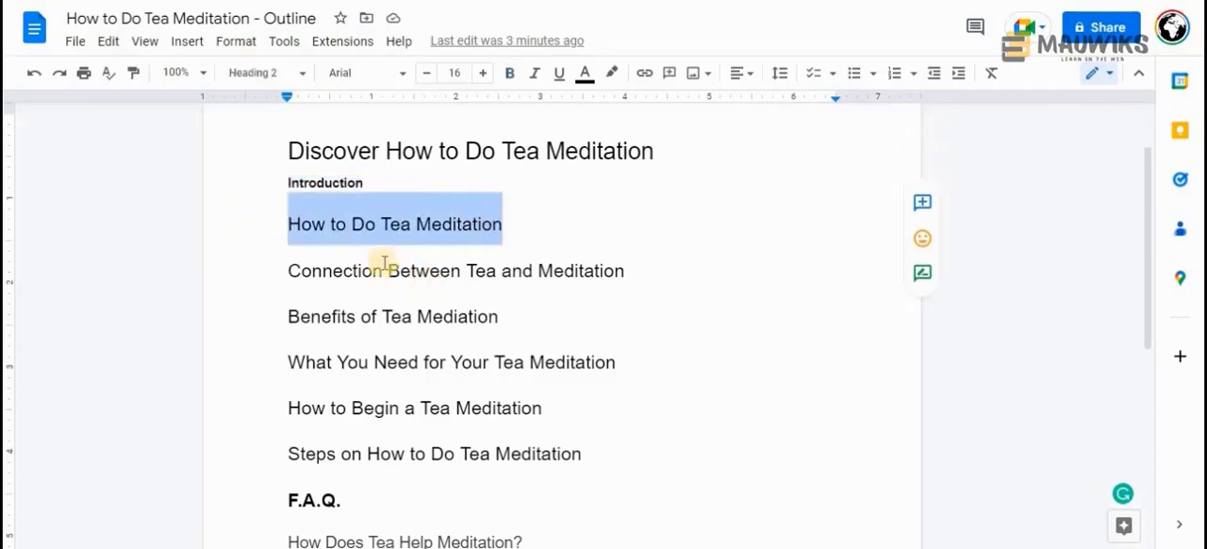
{"action": "left_click", "coordinate": [362, 224]}
{"action": "left_click_drag", "start_coordinate": [288, 224], "coordinate": [507, 224]}
{"action": "left_click_drag", "start_coordinate": [385, 154], "coordinate": [654, 154]}
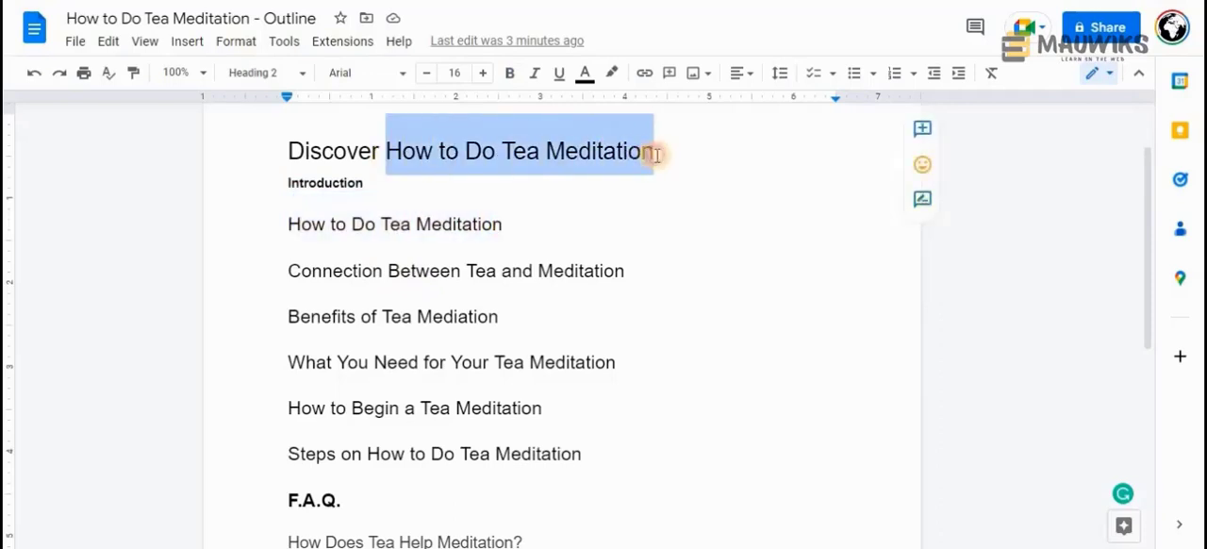
{"action": "left_click_drag", "start_coordinate": [550, 217], "coordinate": [281, 233]}
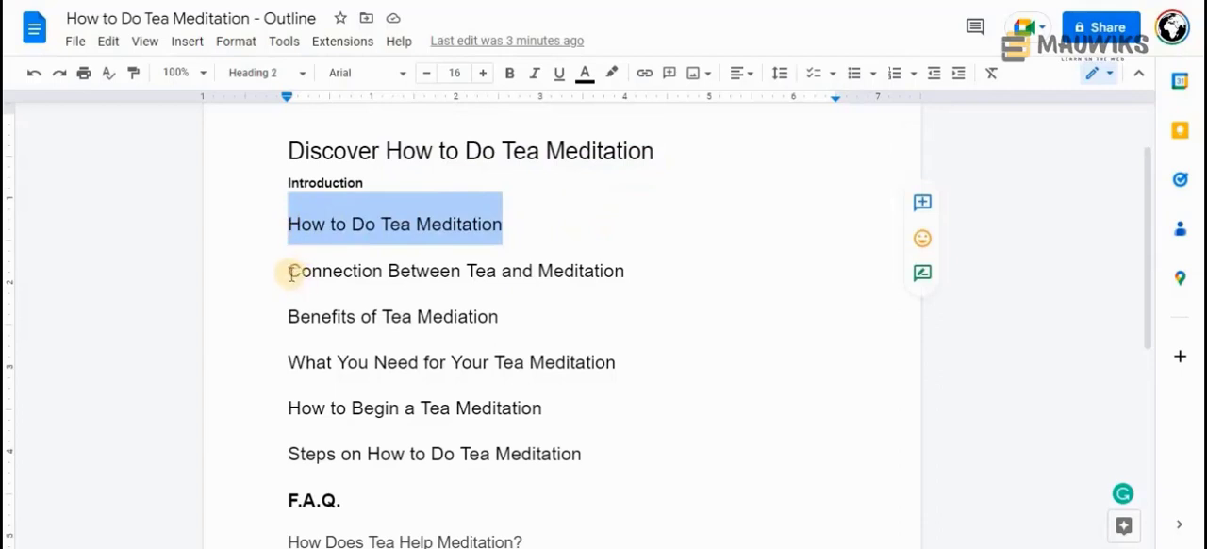
{"action": "left_click_drag", "start_coordinate": [292, 272], "coordinate": [569, 453]}
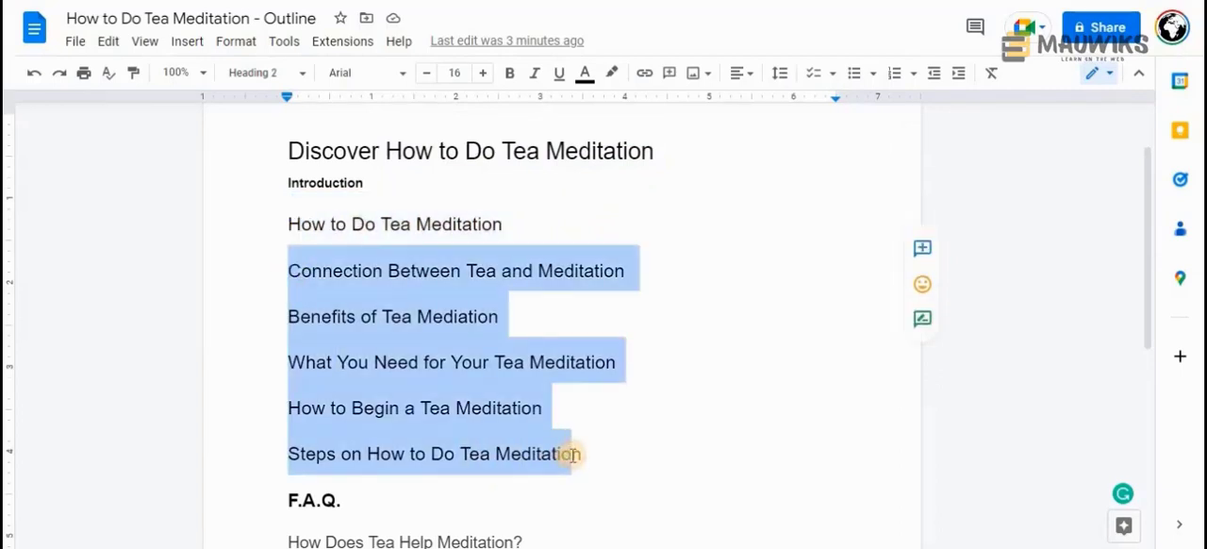
Examine the "F.A.Q." heading, the questions listed beneath it and the "Conclusion" heading
{"action": "scroll", "coordinate": [346, 334], "scroll_direction": "down", "scroll_amount": 2}
{"action": "left_click_drag", "start_coordinate": [343, 326], "coordinate": [288, 322]}
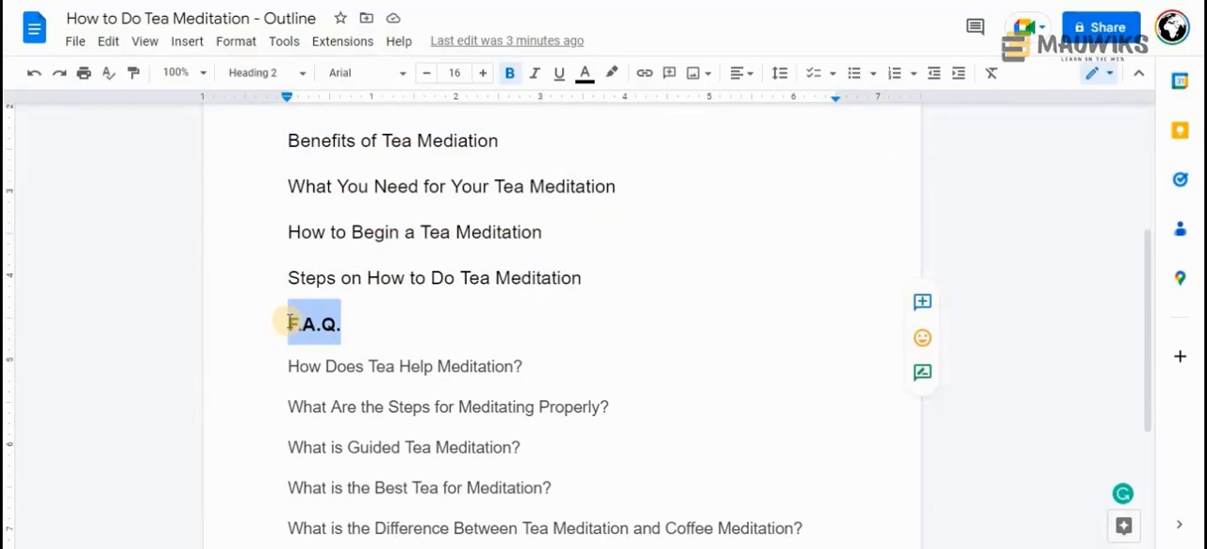
{"action": "left_click", "coordinate": [351, 324]}
{"action": "left_click_drag", "start_coordinate": [361, 331], "coordinate": [279, 327]}
{"action": "left_click", "coordinate": [362, 318]}
{"action": "left_click_drag", "start_coordinate": [361, 318], "coordinate": [285, 318]}
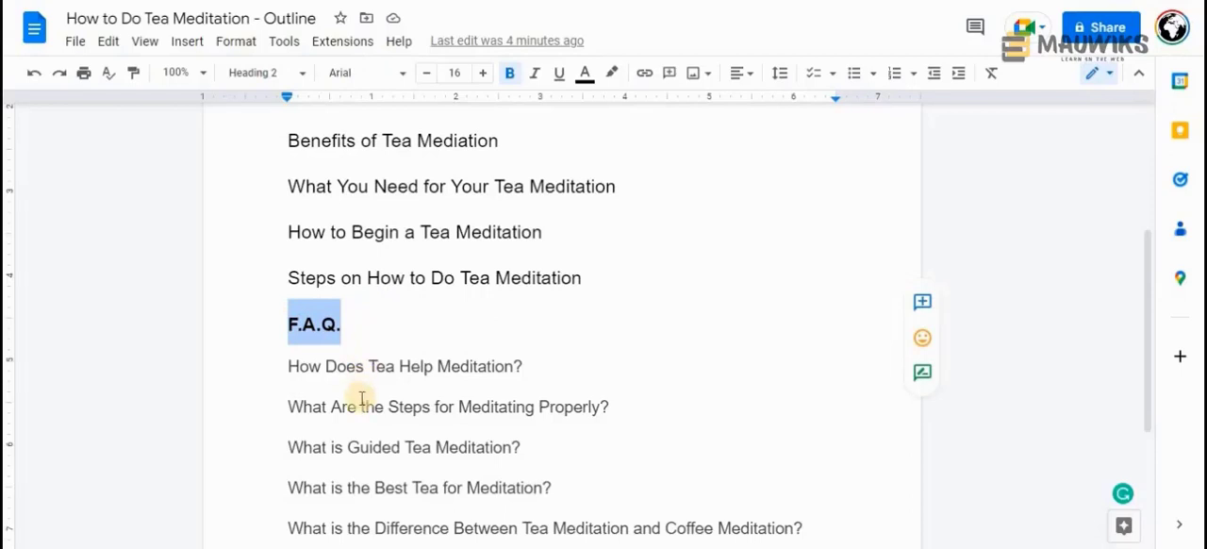
{"action": "scroll", "coordinate": [361, 398], "scroll_direction": "down", "scroll_amount": 1}
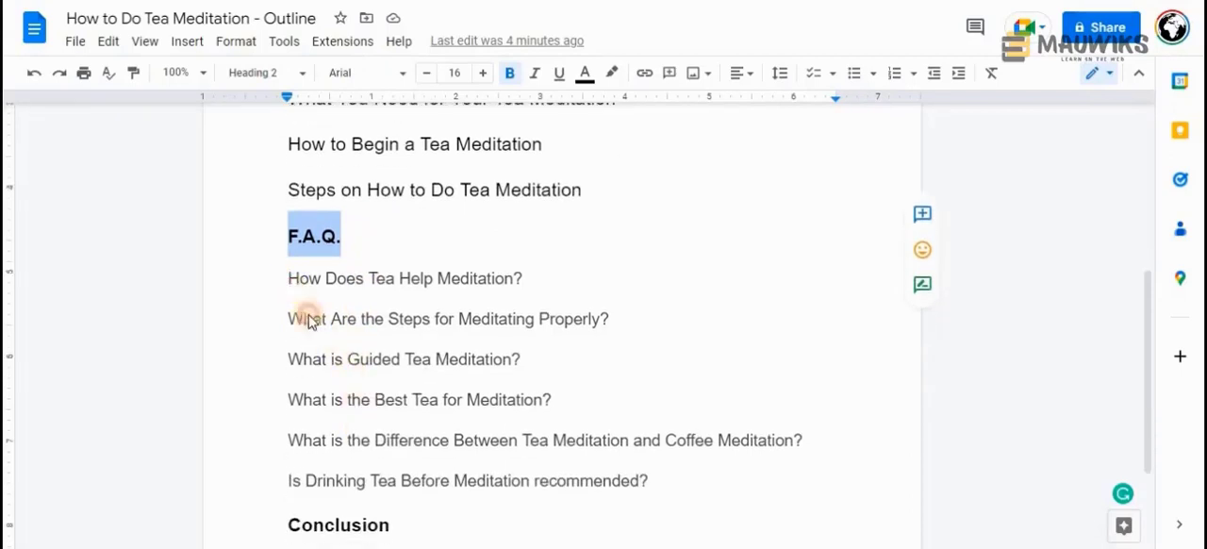
{"action": "left_click_drag", "start_coordinate": [288, 280], "coordinate": [649, 468]}
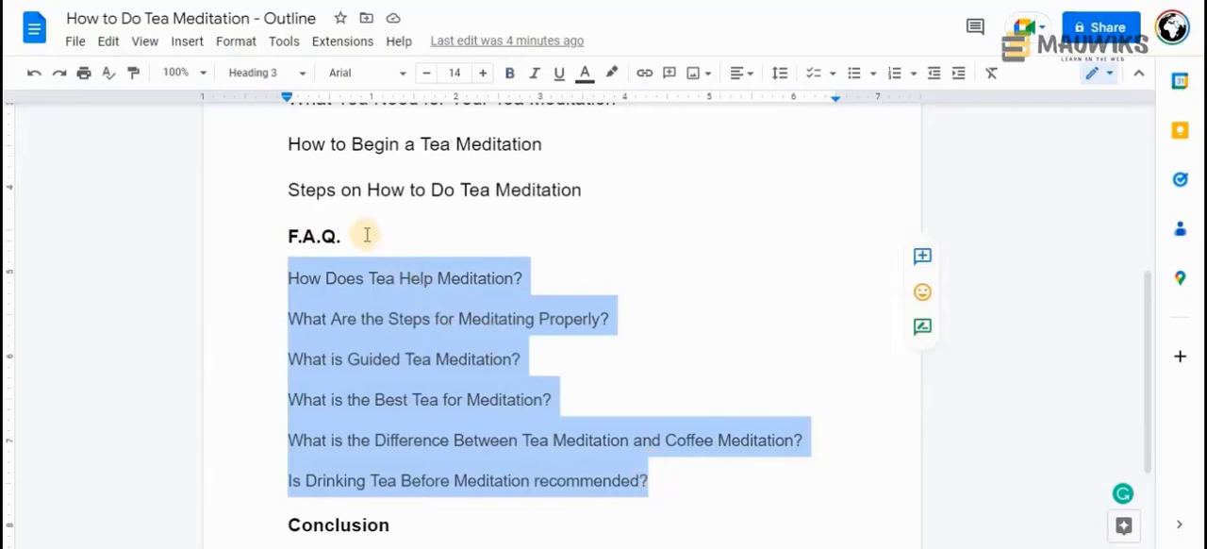
{"action": "scroll", "coordinate": [318, 366], "scroll_direction": "down", "scroll_amount": 3}
{"action": "double_click", "coordinate": [320, 372]}
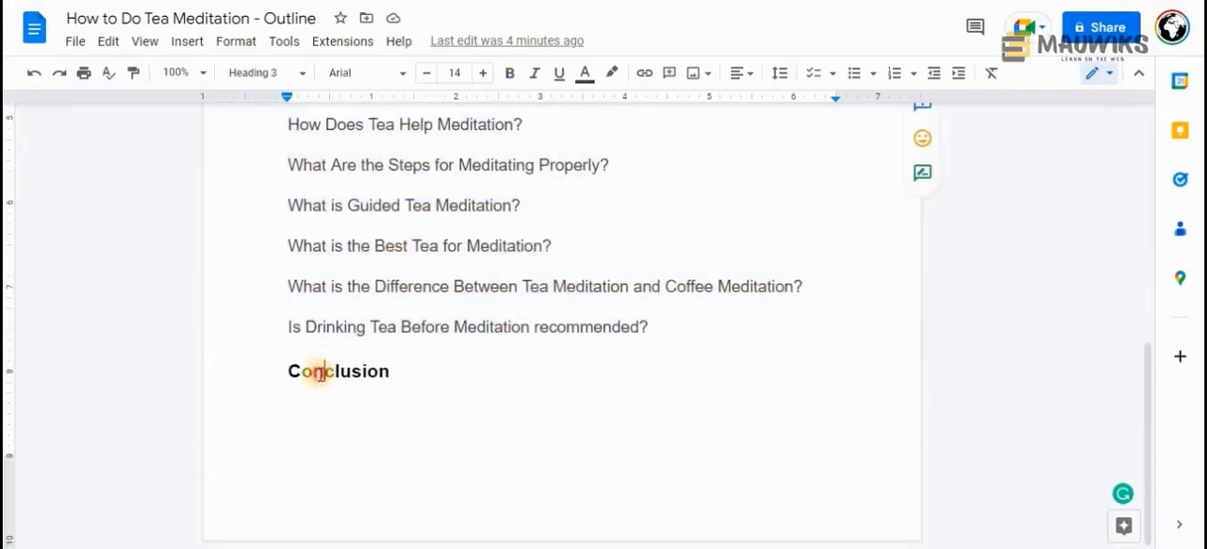
{"action": "scroll", "coordinate": [321, 372], "scroll_direction": "up", "scroll_amount": 5}
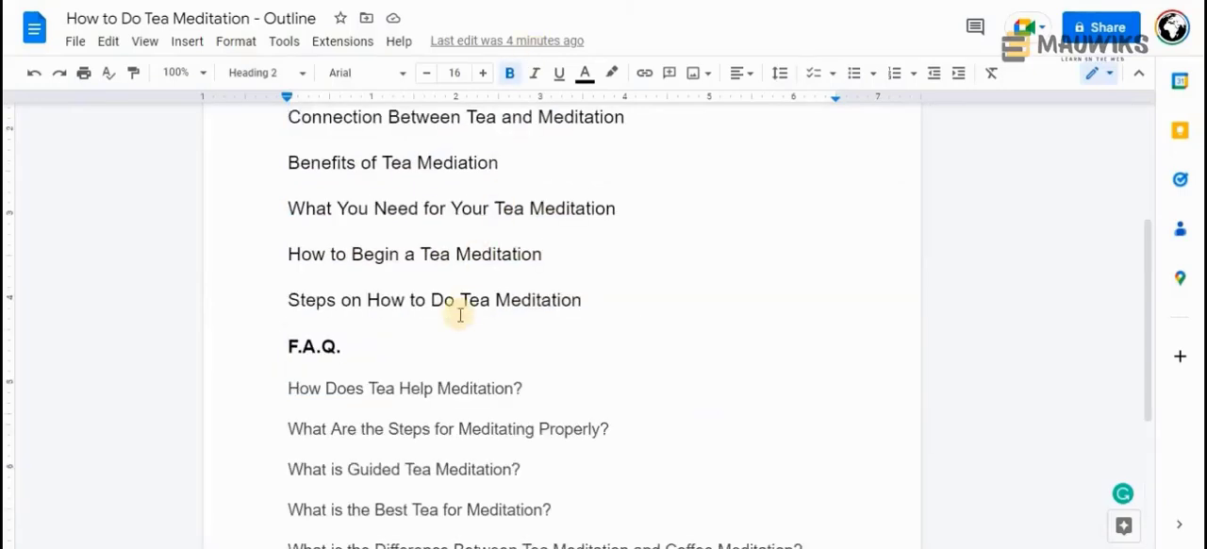
{"action": "scroll", "coordinate": [459, 315], "scroll_direction": "up", "scroll_amount": 3}
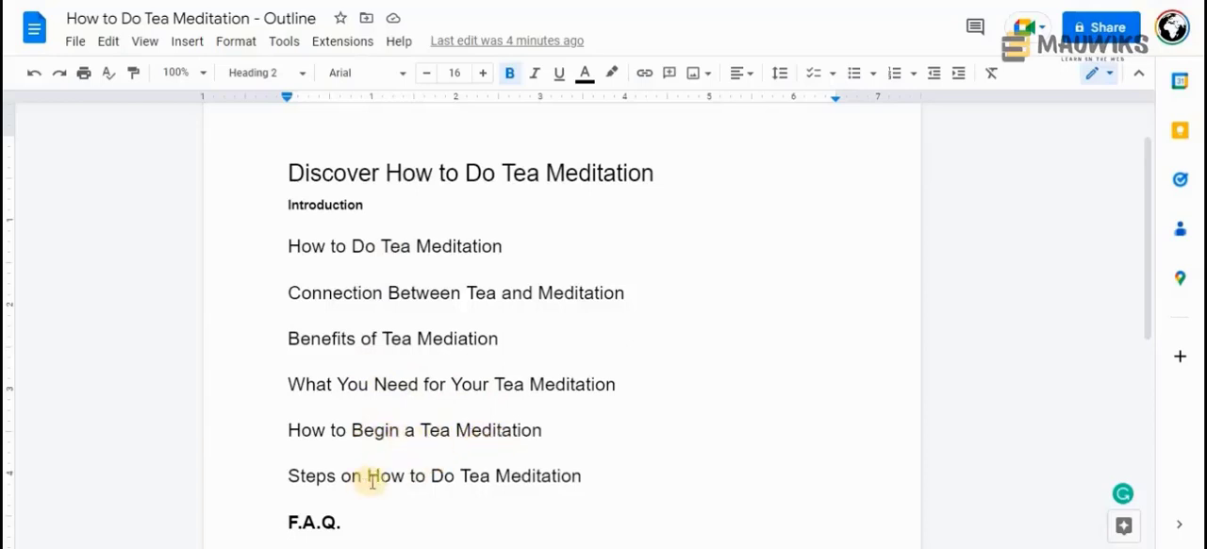
Add the line "Recommend Products for Tea Meditation" between "Steps on How to Do Tea Meditation" and "F.A.Q."
{"action": "left_click", "coordinate": [592, 477]}
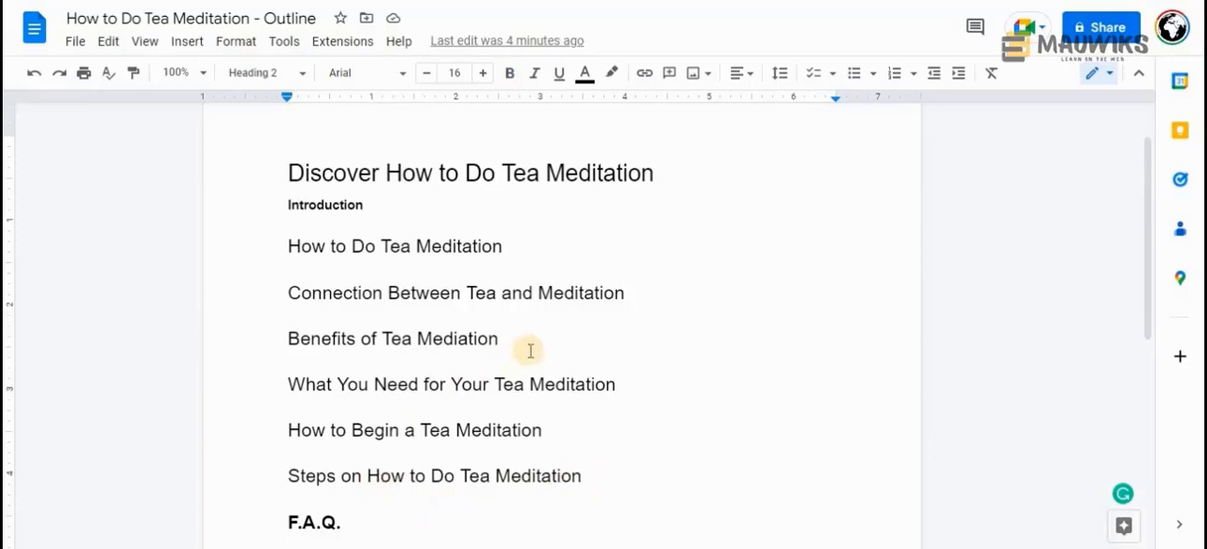
{"action": "scroll", "coordinate": [531, 350], "scroll_direction": "down", "scroll_amount": 2}
{"action": "key", "text": "Return"}
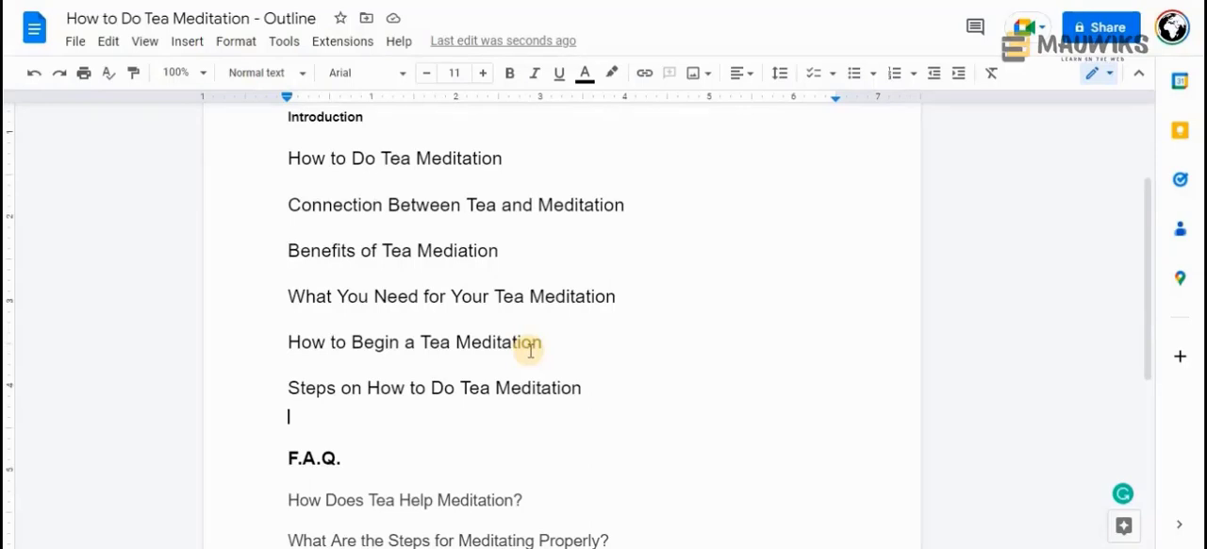
{"action": "type", "text": "Recommen"}
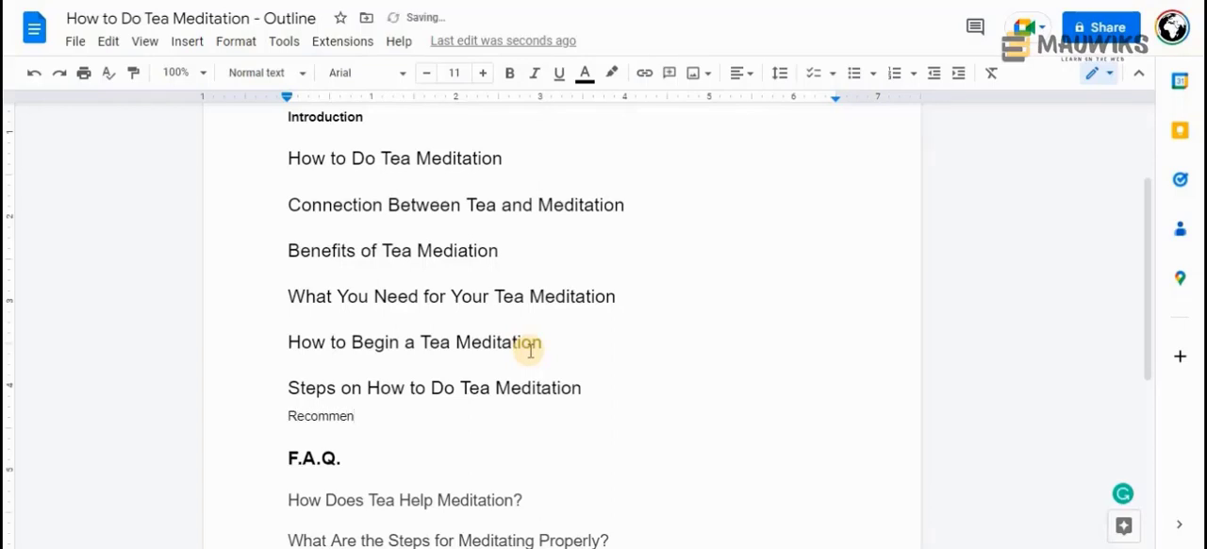
{"action": "type", "text": "d Products for Tea e"}
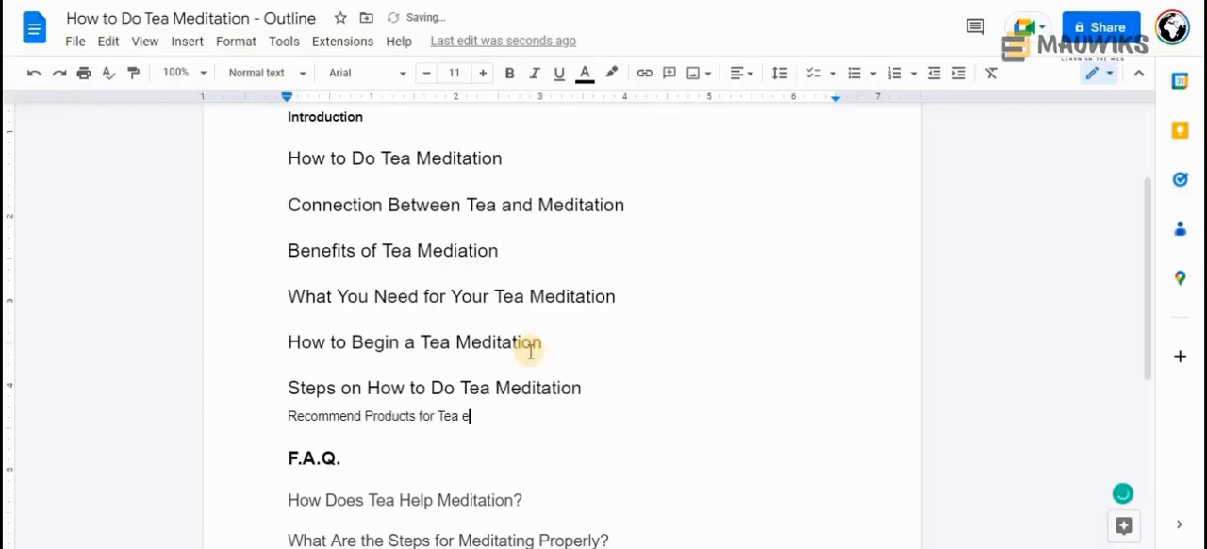
{"action": "key", "text": "BackSpace"}
{"action": "type", "text": "Meditation"}
Format the line "Recommend Products for Tea Meditation" as Heading 2
{"action": "left_click", "coordinate": [288, 415], "text": "shift"}
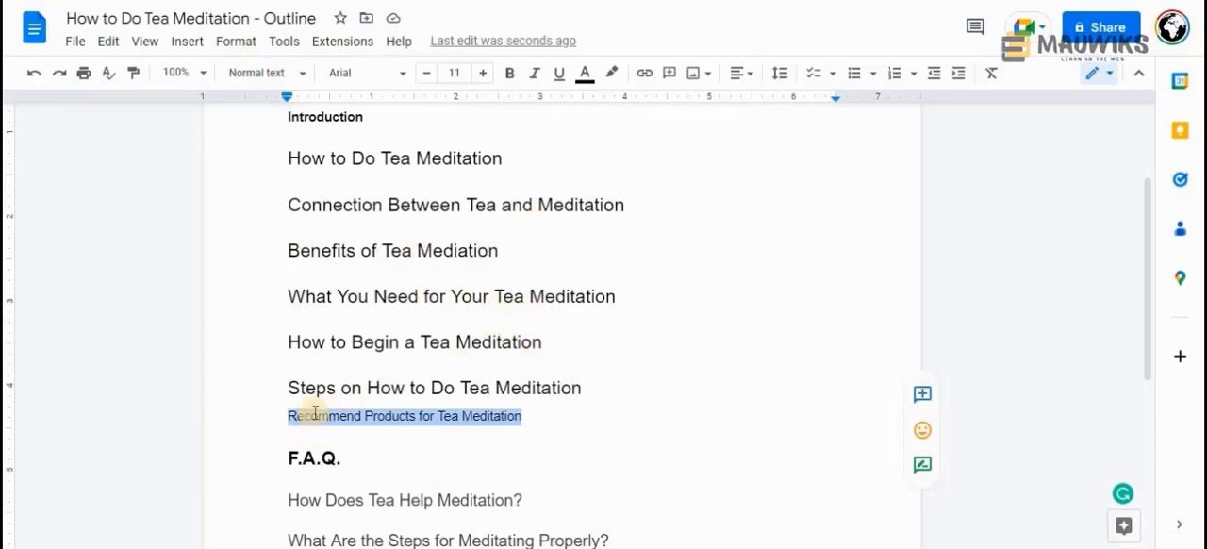
{"action": "left_click", "coordinate": [284, 414]}
{"action": "left_click_drag", "start_coordinate": [285, 414], "coordinate": [520, 411]}
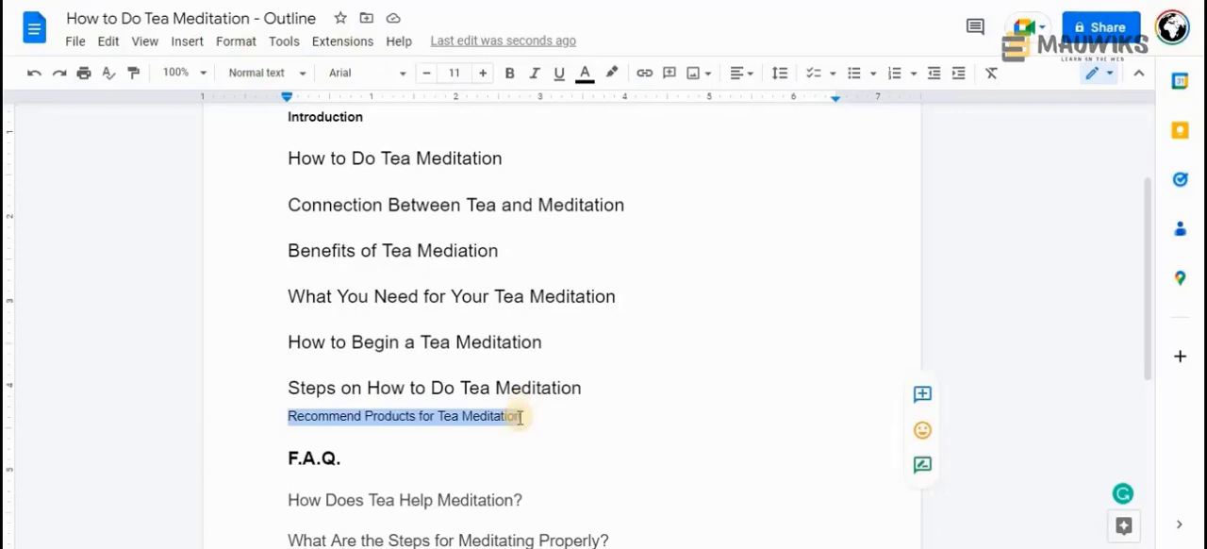
{"action": "left_click", "coordinate": [515, 415]}
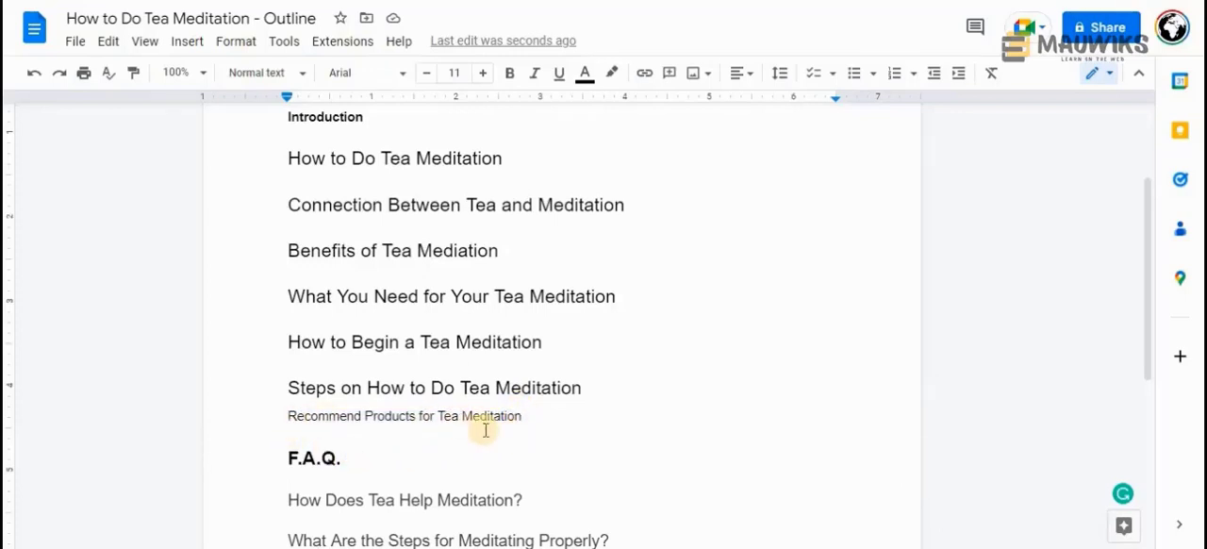
{"action": "key", "text": "shift+Home"}
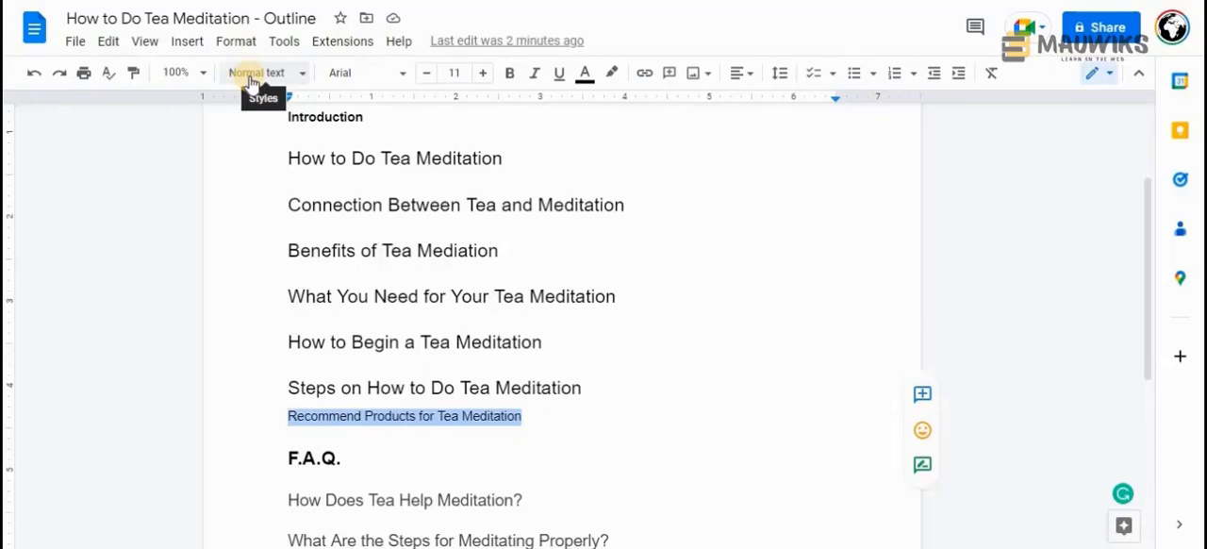
{"action": "left_click", "coordinate": [250, 83]}
{"action": "mouse_move", "coordinate": [323, 374]}
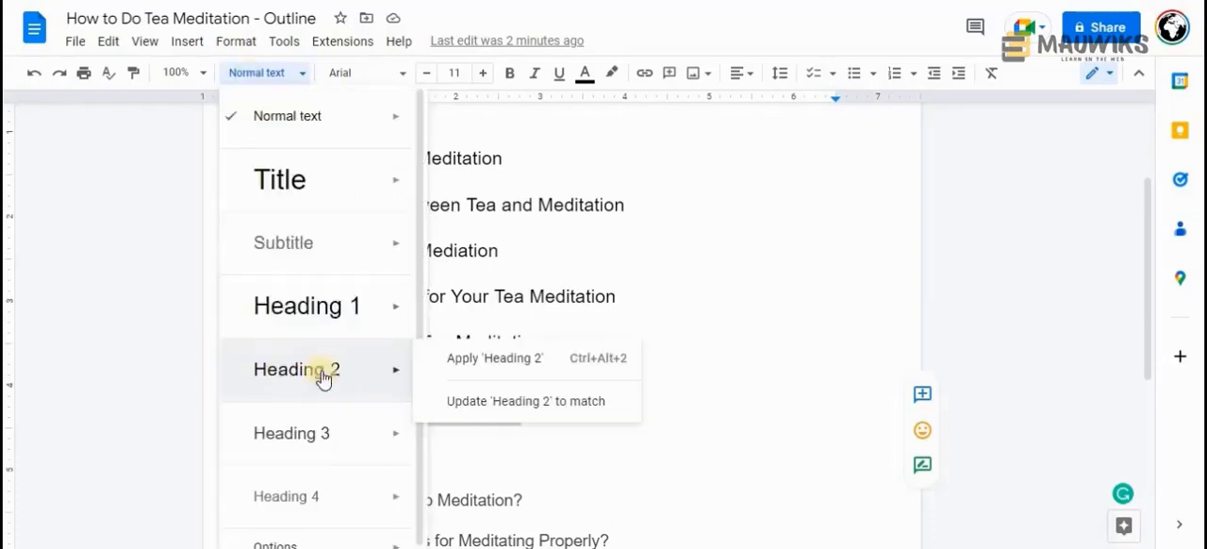
{"action": "left_click", "coordinate": [490, 356]}
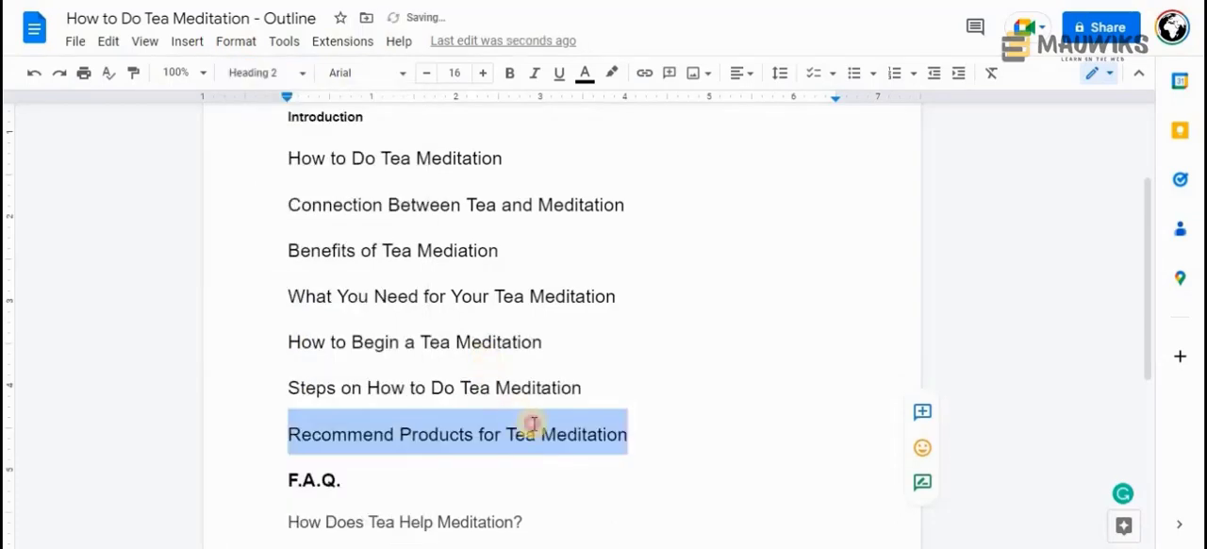
{"action": "left_click", "coordinate": [534, 429]}
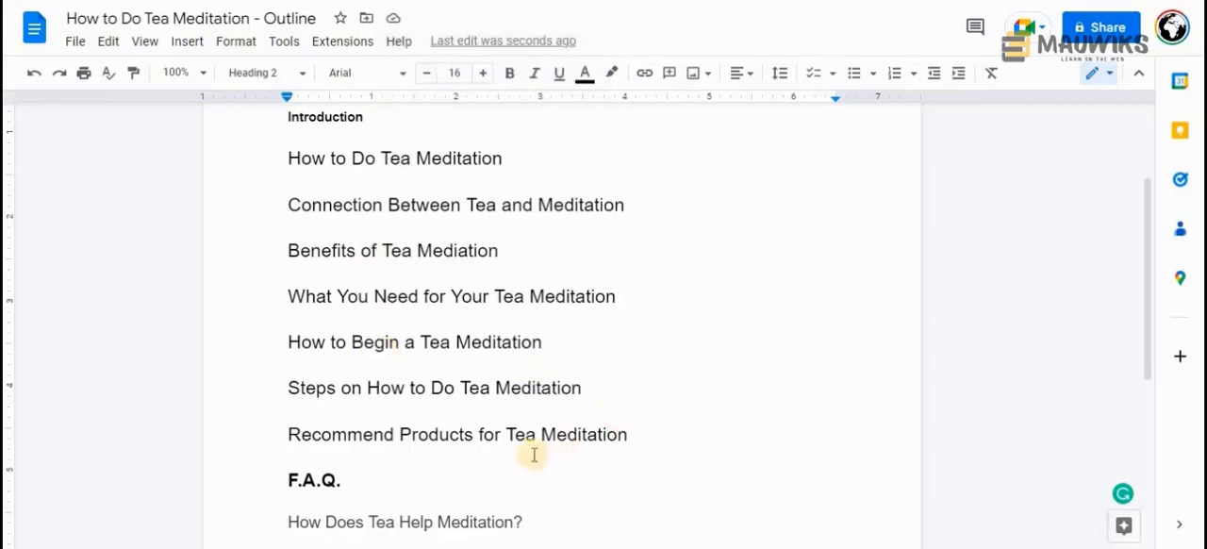
{"action": "scroll", "coordinate": [531, 453], "scroll_direction": "up", "scroll_amount": 2}
{"action": "scroll", "coordinate": [531, 452], "scroll_direction": "down", "scroll_amount": 3}
{"action": "left_click_drag", "start_coordinate": [628, 346], "coordinate": [321, 346]}
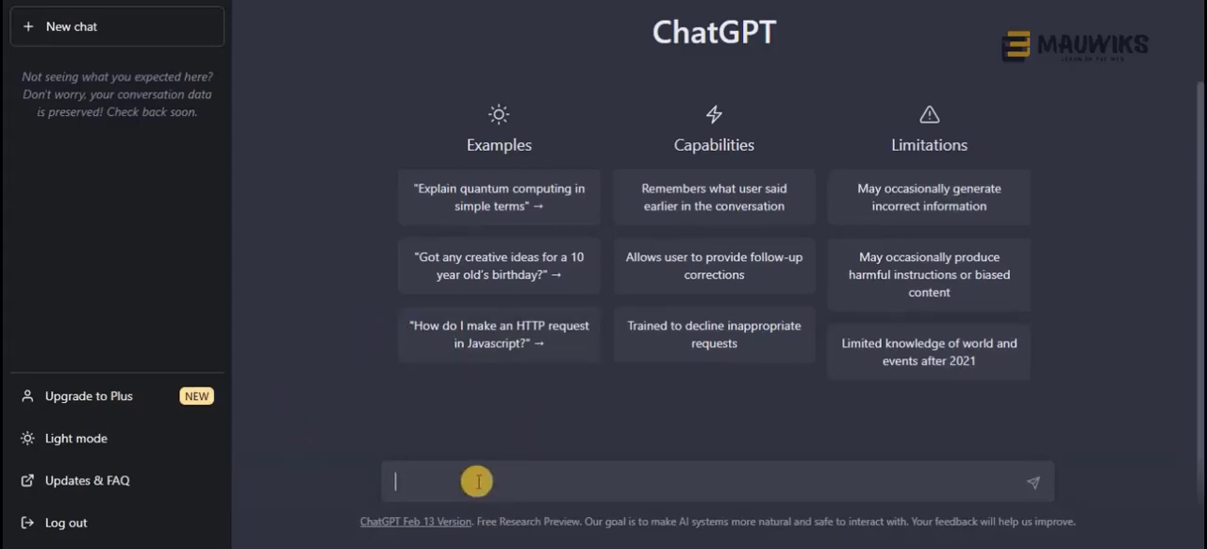
{"action": "type", "text": "Suggest anything th"}
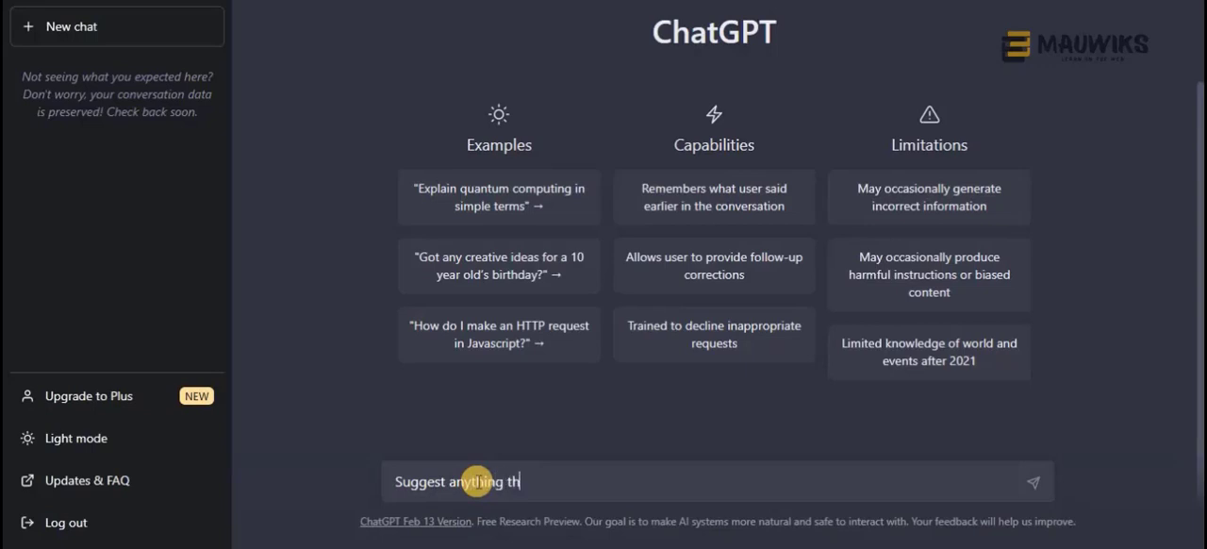
{"action": "type", "text": "at is missing"}
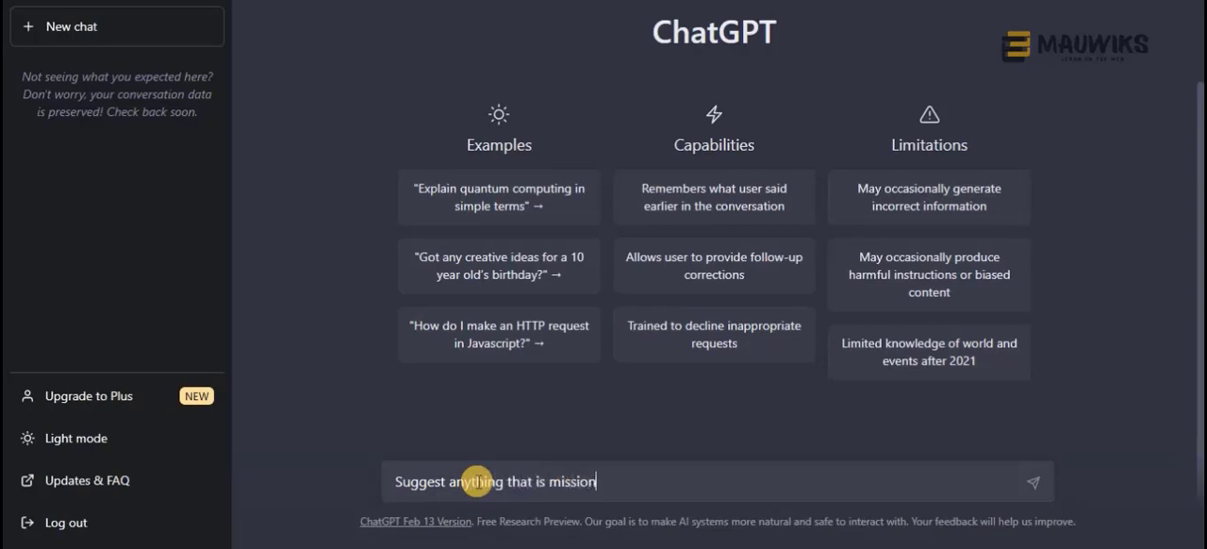
{"action": "key", "text": "BackSpace"}
{"action": "key", "text": "BackSpace"}
{"action": "type", "text": "ng within"}
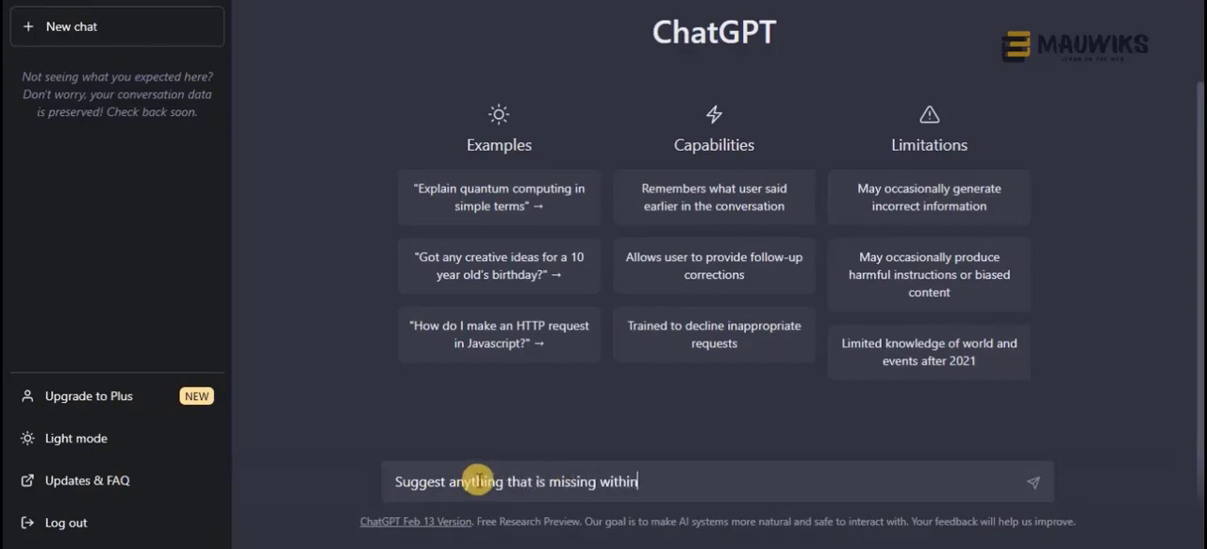
{"action": "type", "text": " my article outli"}
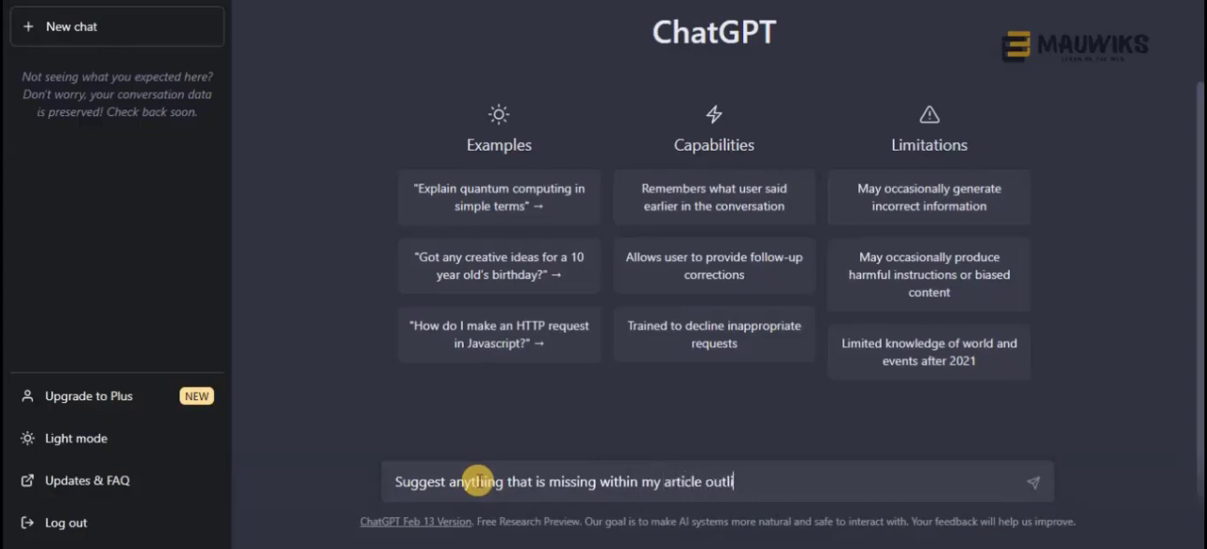
{"action": "type", "text": "ne below related to the"}
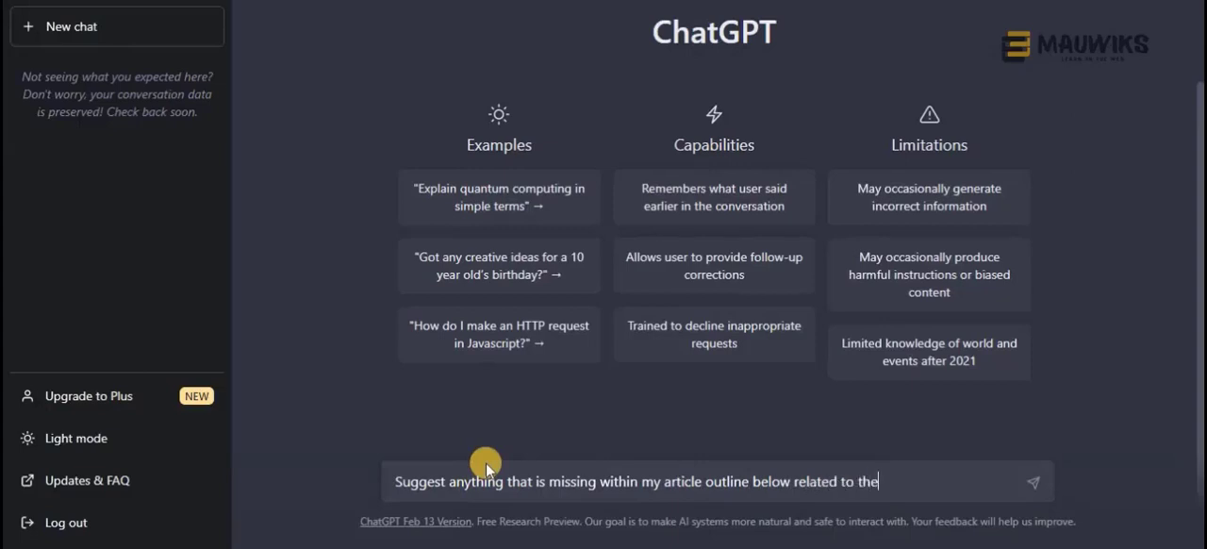
{"action": "type", "text": " topic\" How to"}
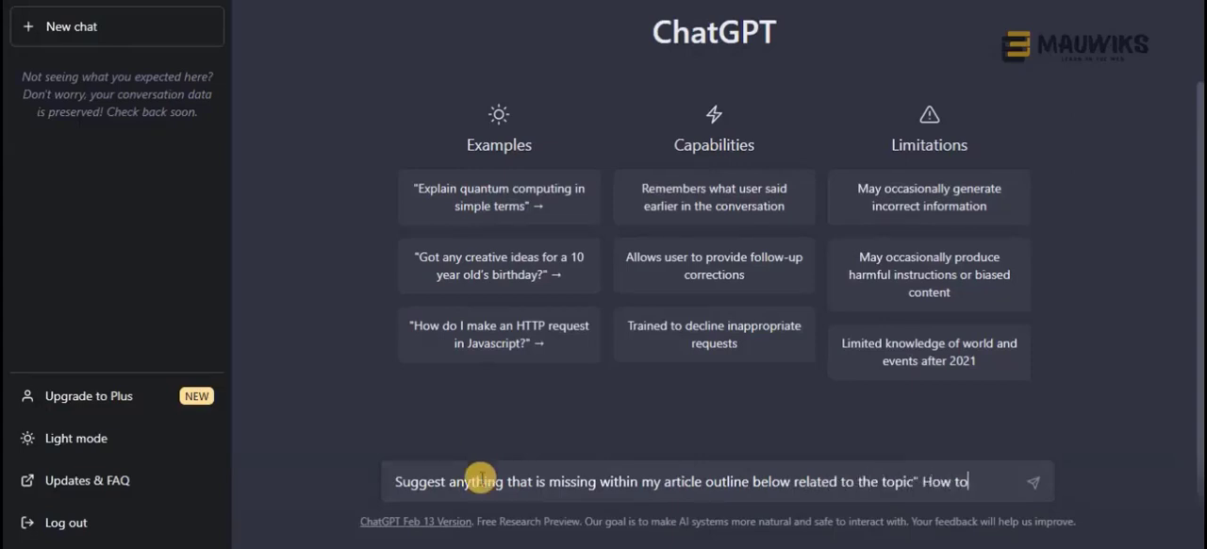
{"action": "key", "text": "BackSpace"}
{"action": "key", "text": "BackSpace"}
{"action": "key", "text": "BackSpace"}
{"action": "key", "text": "BackSpace"}
{"action": "key", "text": "BackSpace"}
{"action": "key", "text": "BackSpace"}
{"action": "key", "text": "BackSpace"}
{"action": "key", "text": "BackSpace"}
{"action": "type", "text": "\"How to Do"}
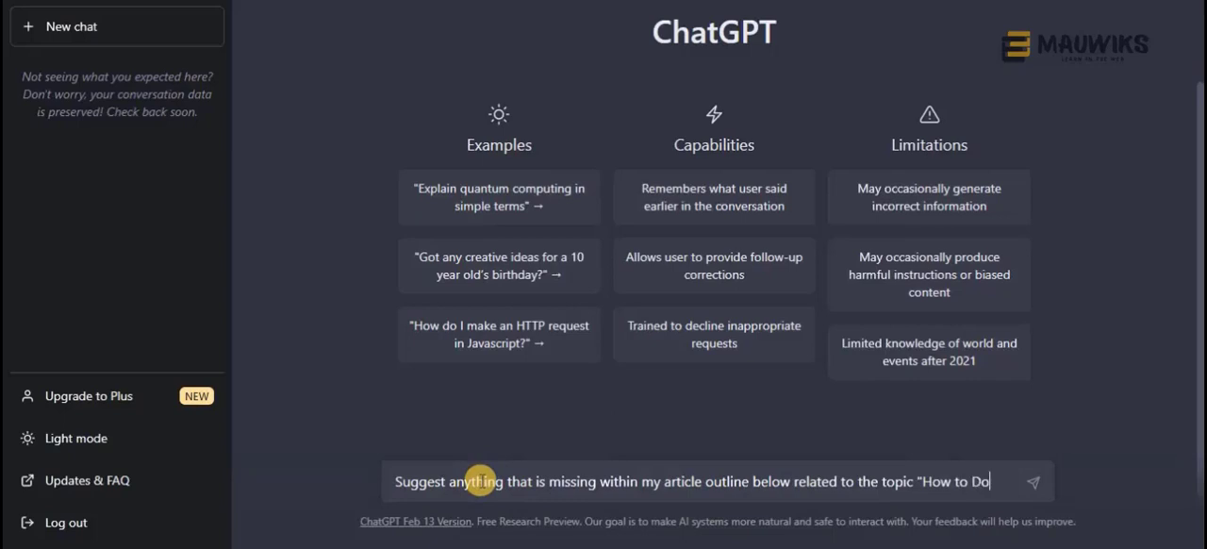
{"action": "type", "text": " Tea Meditation\""}
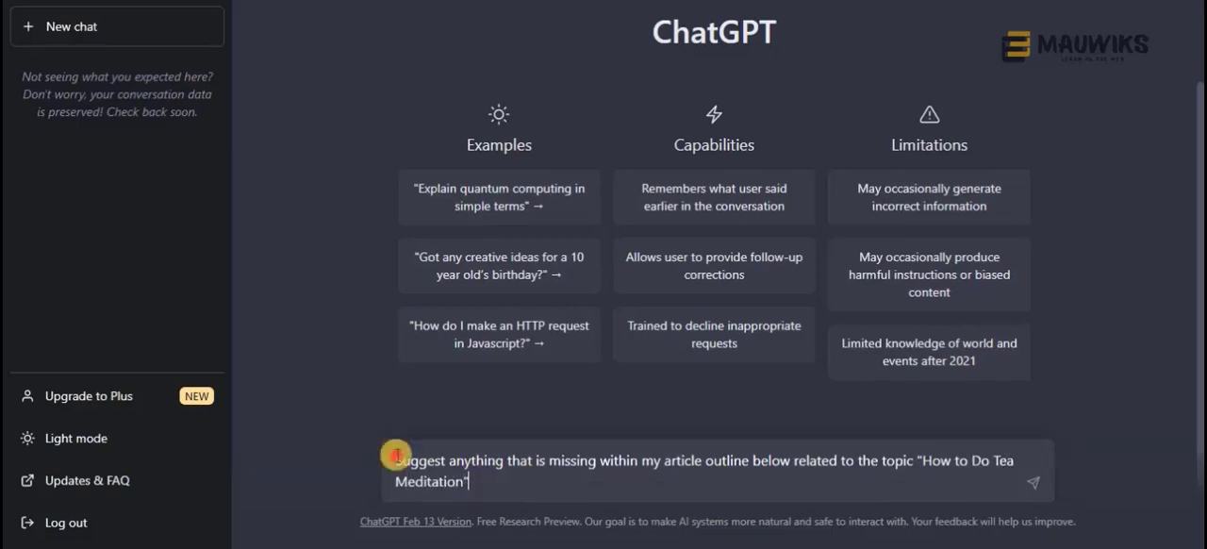
Replace the drafted prompt with: I need help with my article outline for the topic "How to Do Tea Meditation"
{"action": "left_click_drag", "start_coordinate": [395, 456], "coordinate": [486, 478]}
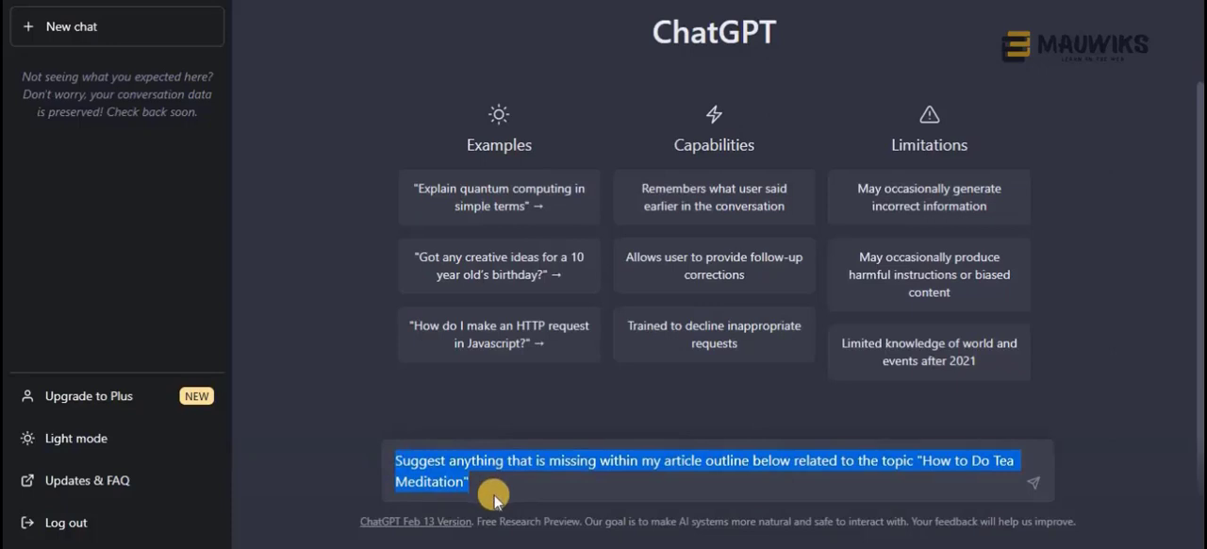
{"action": "type", "text": "I ne"}
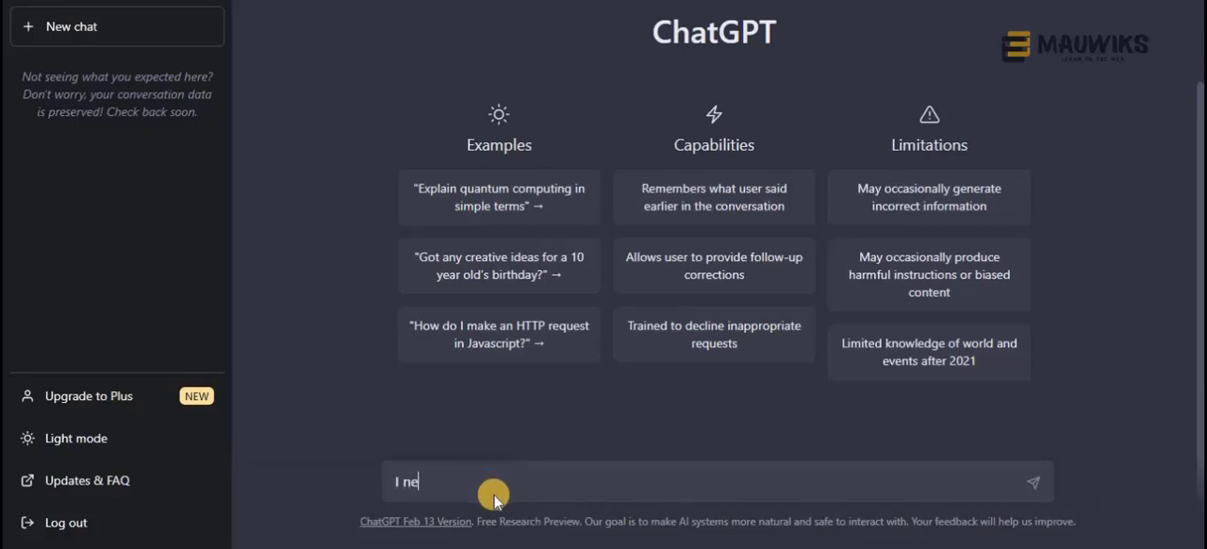
{"action": "type", "text": "ed help with my ar"}
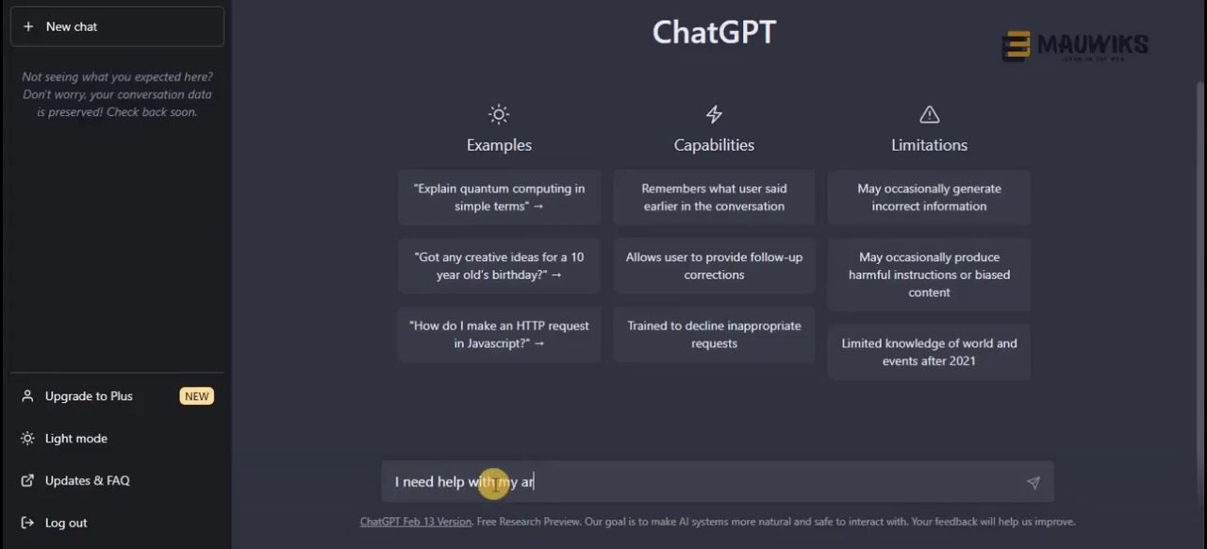
{"action": "type", "text": "ticle outline fo"}
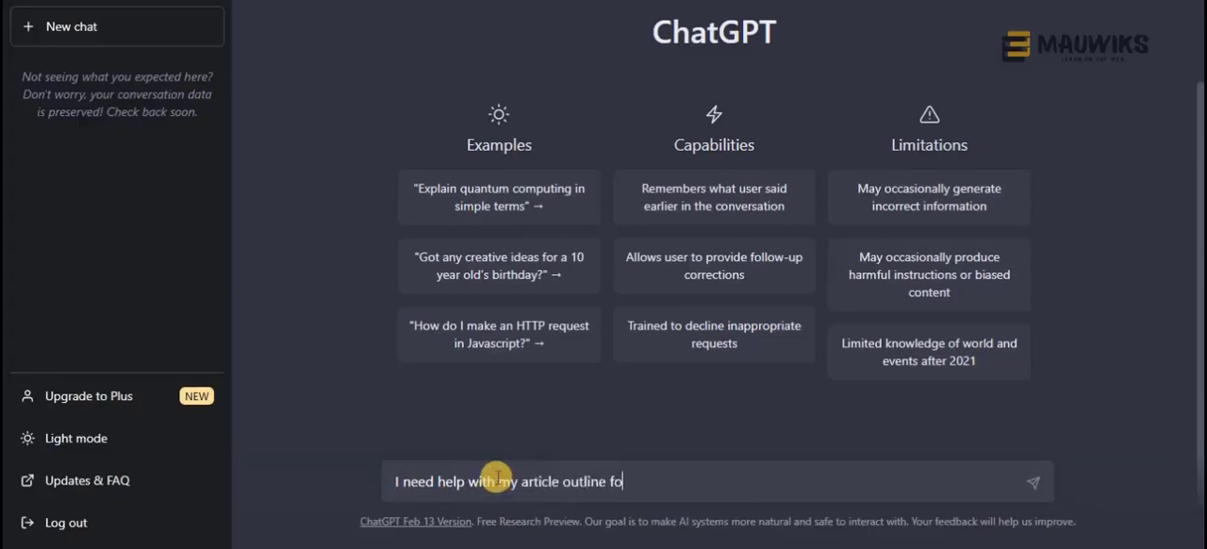
{"action": "type", "text": "r the topic \"H"}
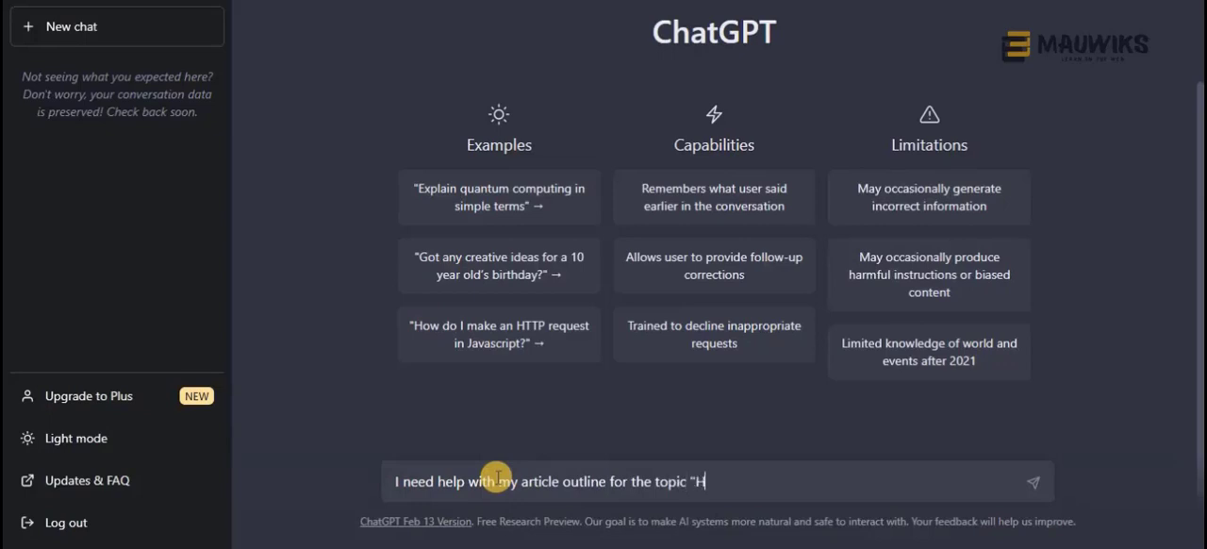
{"action": "type", "text": "ow to Do Te"}
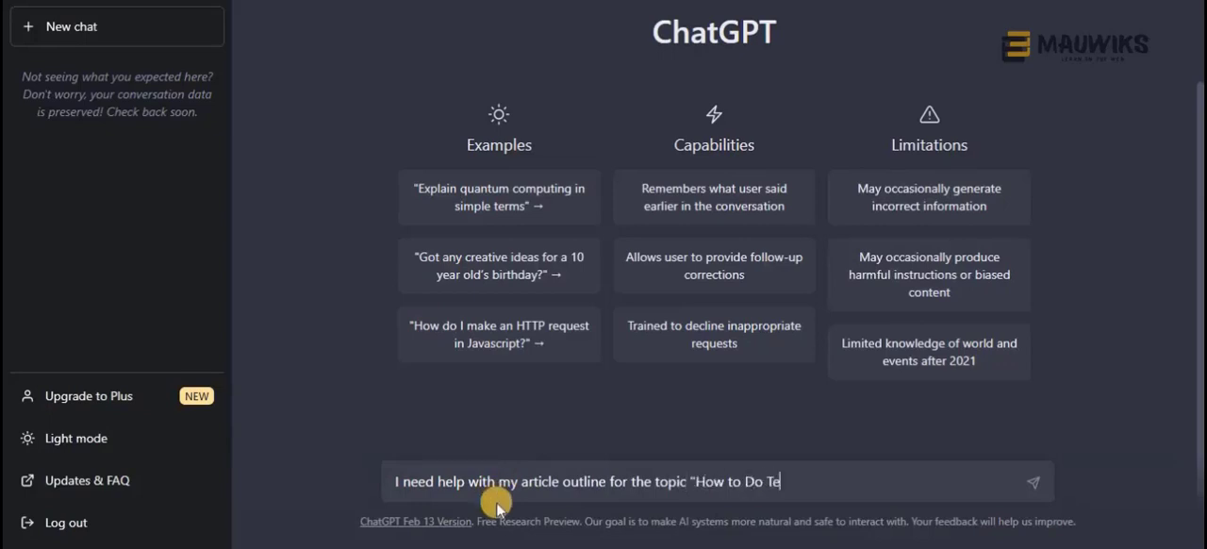
{"action": "type", "text": "a Meditation"}
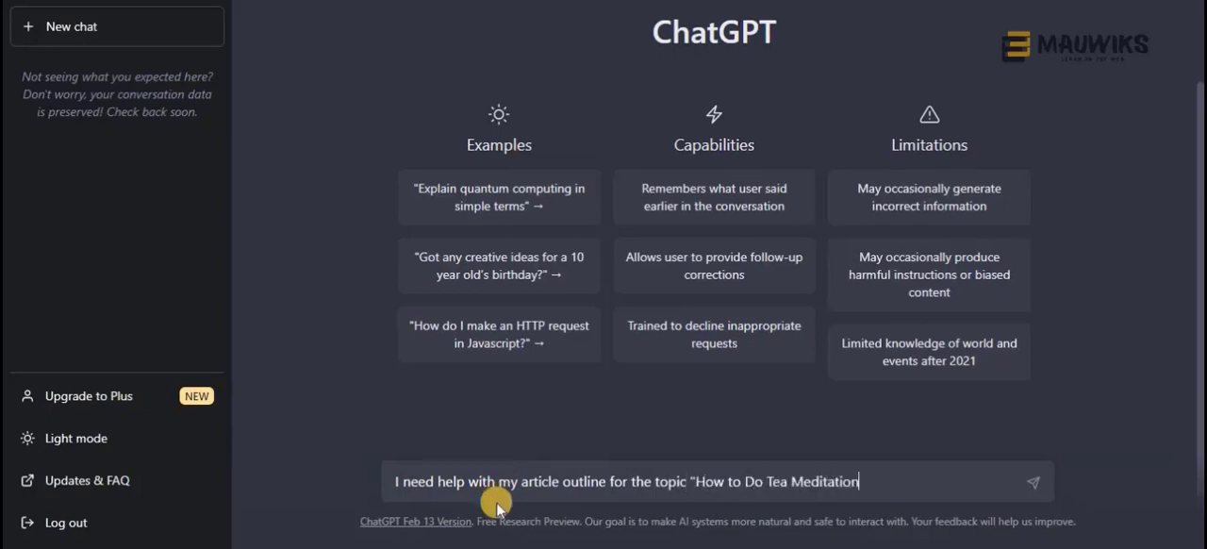
{"action": "type", "text": "\". Here are"}
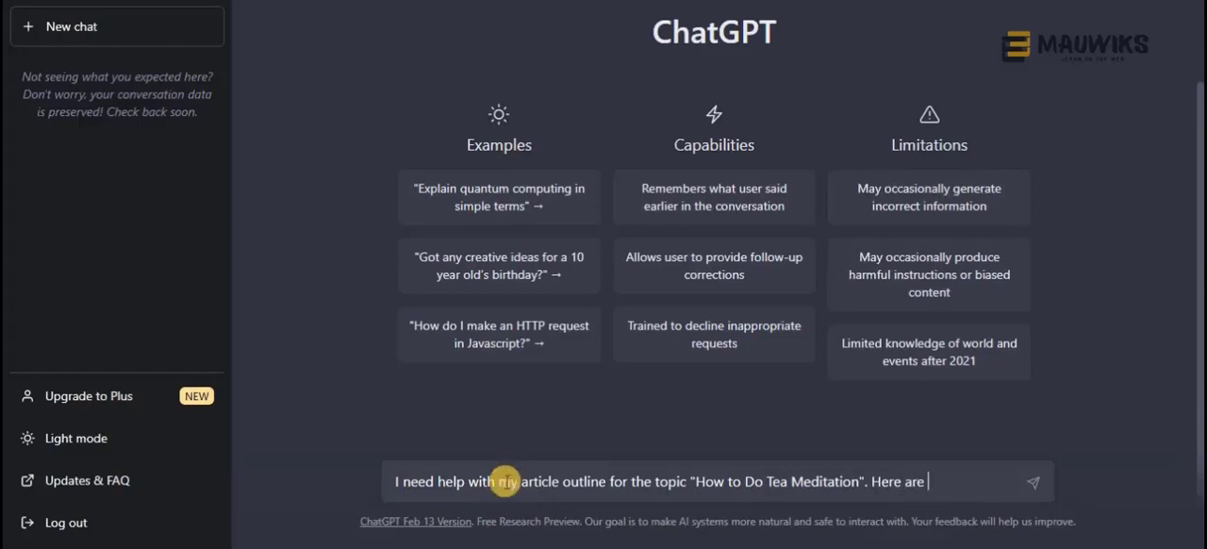
{"action": "key", "text": "BackSpace"}
{"action": "key", "text": "BackSpace"}
{"action": "key", "text": "BackSpace"}
{"action": "key", "text": "BackSpace"}
{"action": "key", "text": "BackSpace"}
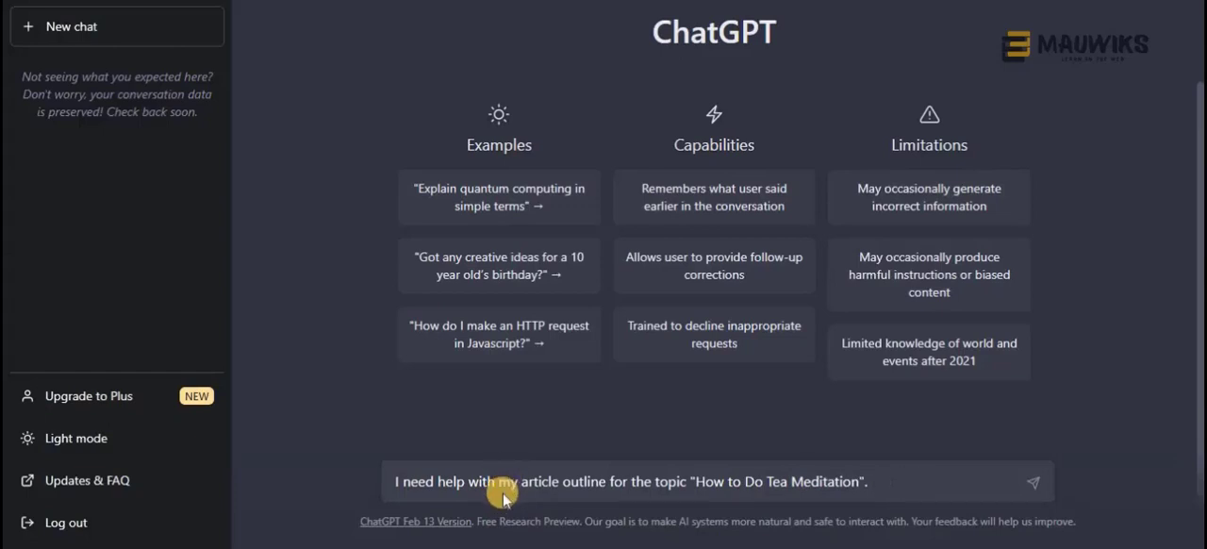
Extend the prompt with "Suggest me with any missing topics to be discussed for the outline below:" and start a new line beneath it
{"action": "type", "text": "I need"}
{"action": "key", "text": "BackSpace"}
{"action": "key", "text": "BackSpace"}
{"action": "key", "text": "BackSpace"}
{"action": "key", "text": "BackSpace"}
{"action": "key", "text": "BackSpace"}
{"action": "key", "text": "BackSpace"}
{"action": "type", "text": "Suggest"}
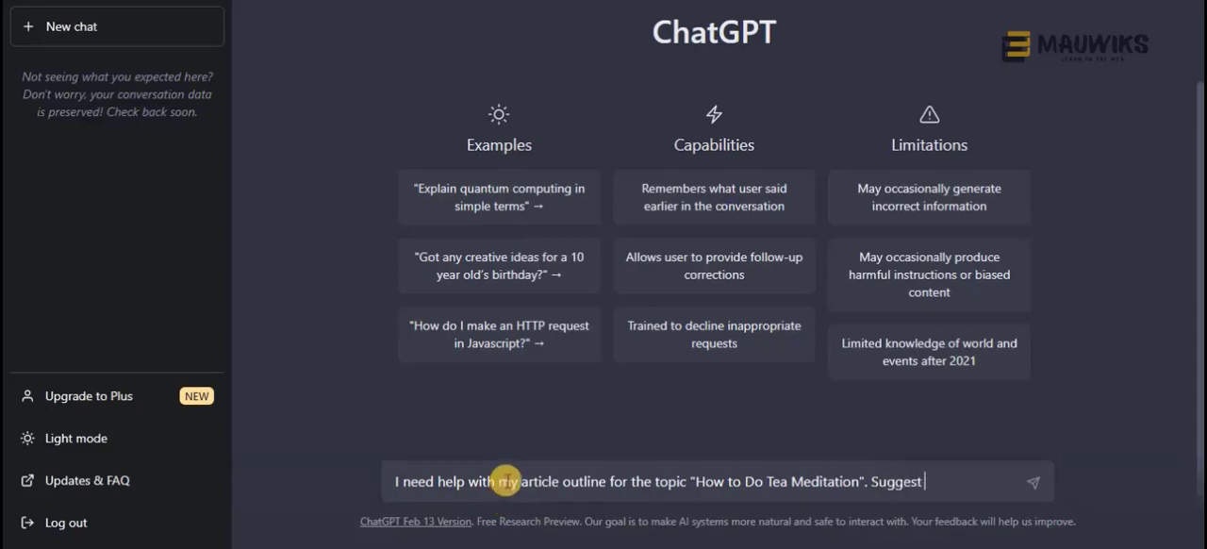
{"action": "type", "text": " me with "}
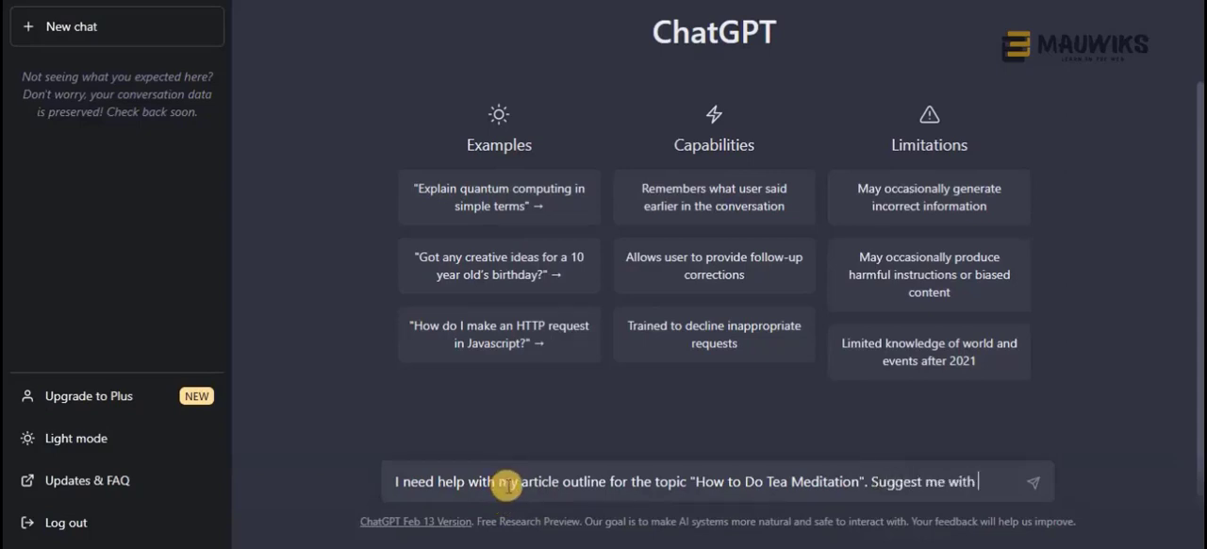
{"action": "type", "text": "any missing top"}
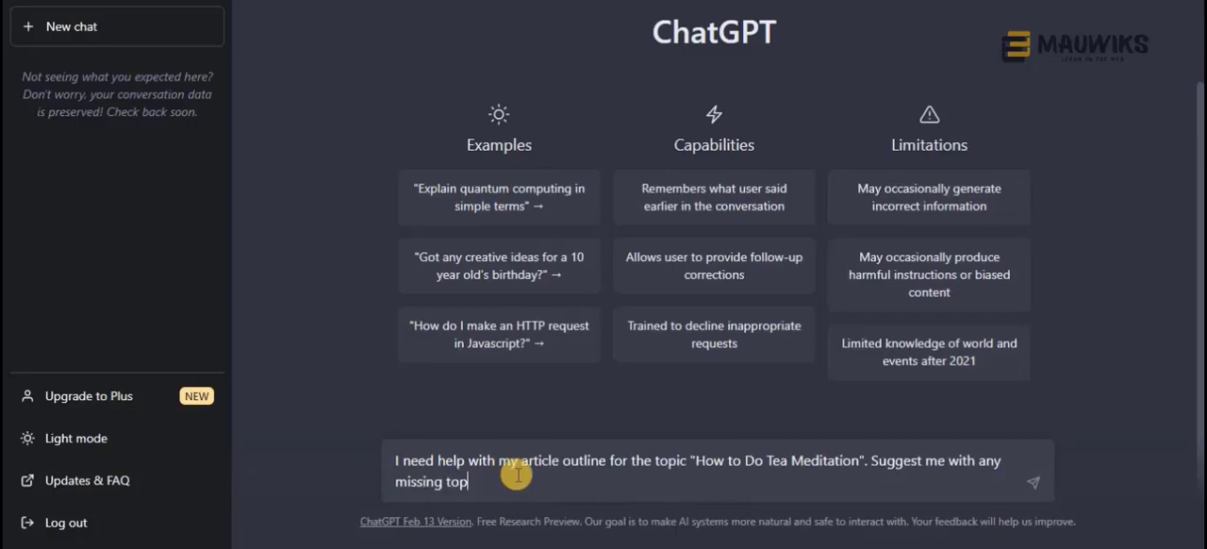
{"action": "type", "text": "ics to be d"}
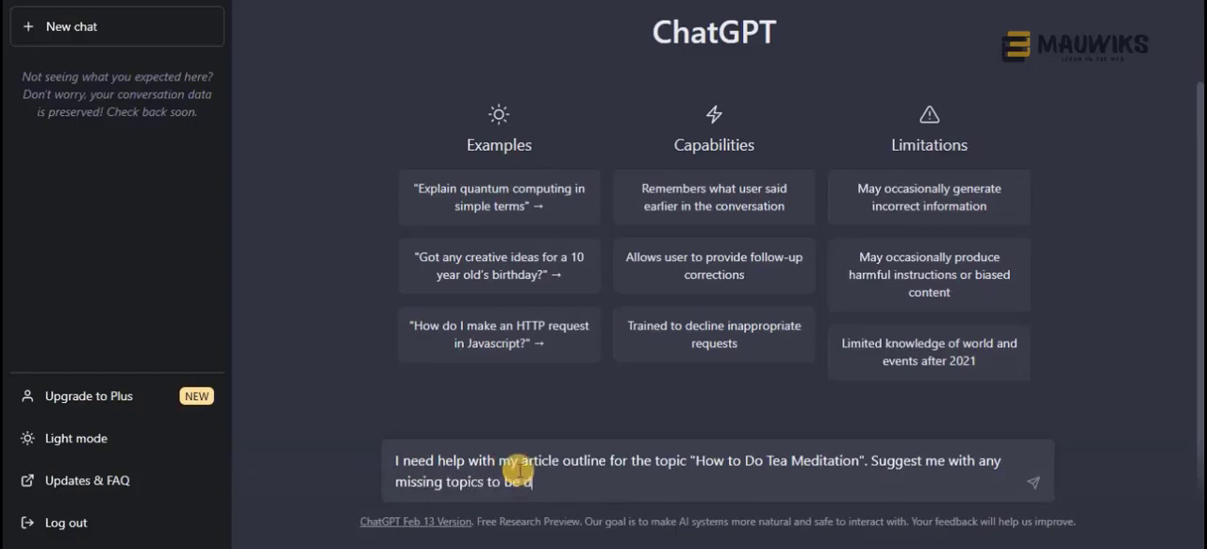
{"action": "type", "text": "iscussed for the out"}
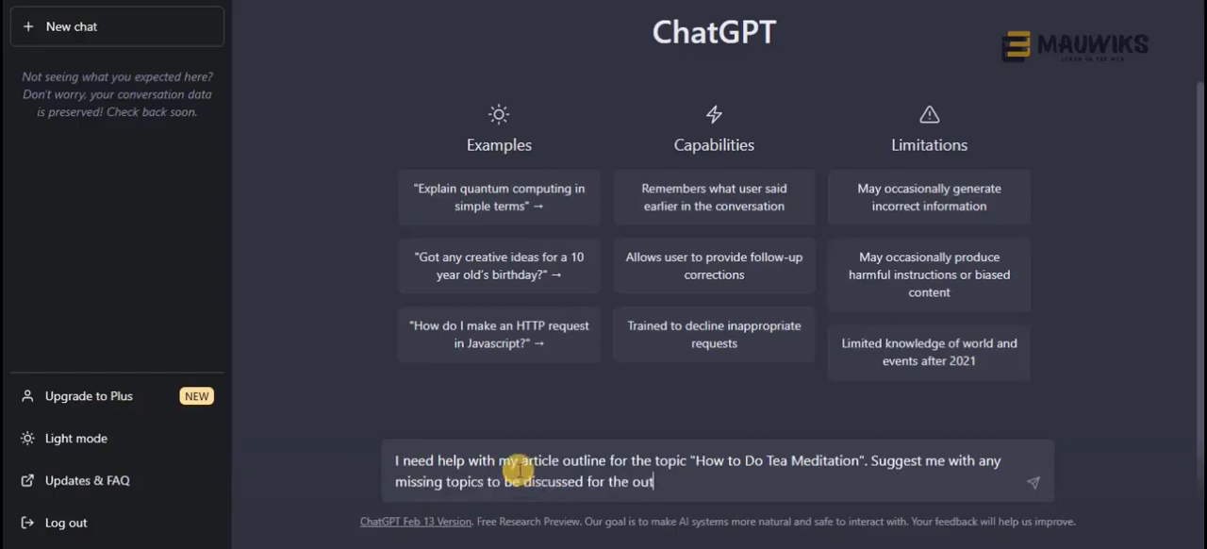
{"action": "type", "text": "line below:"}
{"action": "key", "text": "shift+Return"}
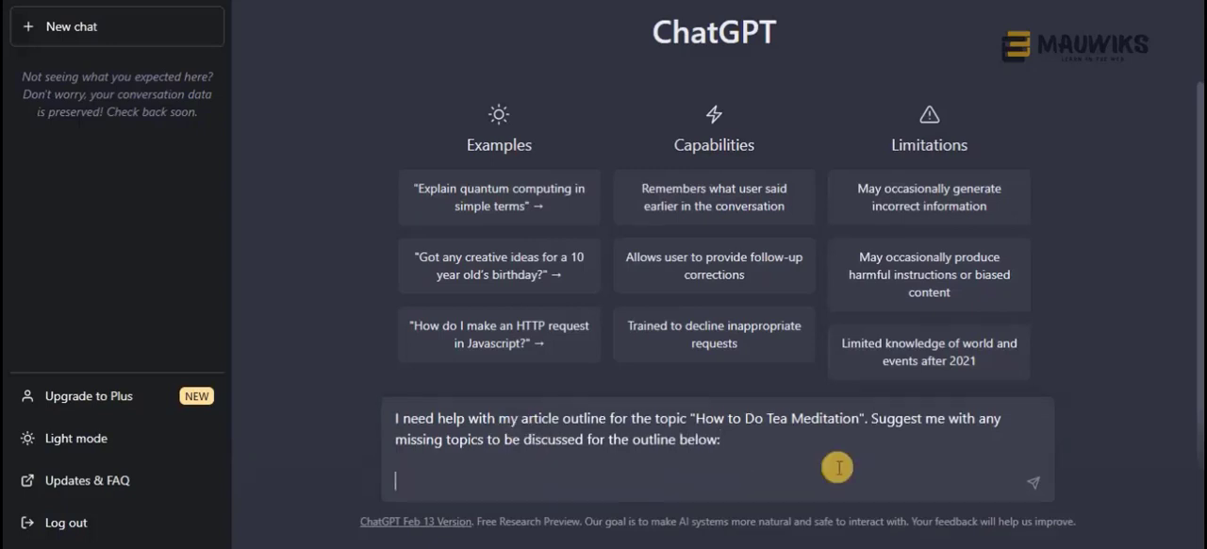
Paste the outline headings from "Introduction" through "Recommend Products for Tea Meditation" below the request, ending on a new line
{"action": "key", "text": "ctrl+v"}
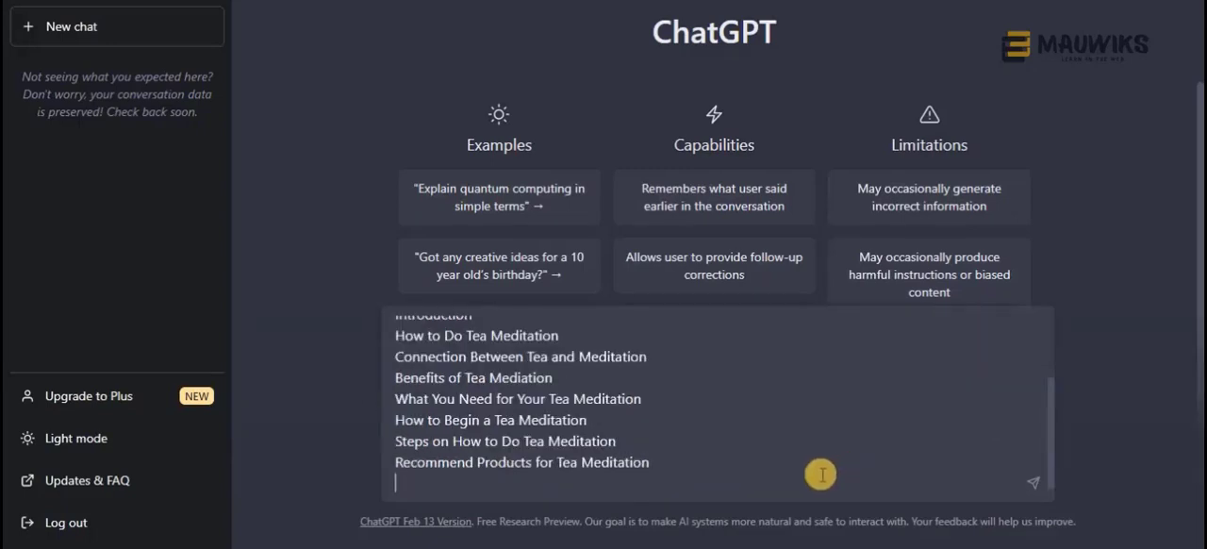
{"action": "scroll", "coordinate": [714, 477], "scroll_direction": "up", "scroll_amount": 5}
{"action": "scroll", "coordinate": [615, 398], "scroll_direction": "down", "scroll_amount": 5}
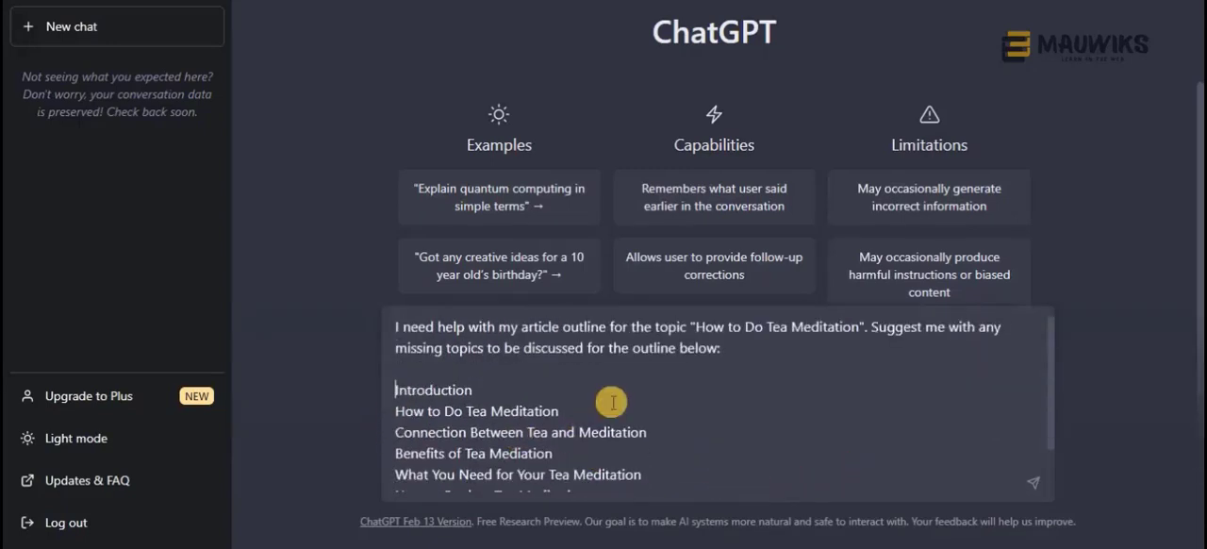
{"action": "key", "text": "shift+Return"}
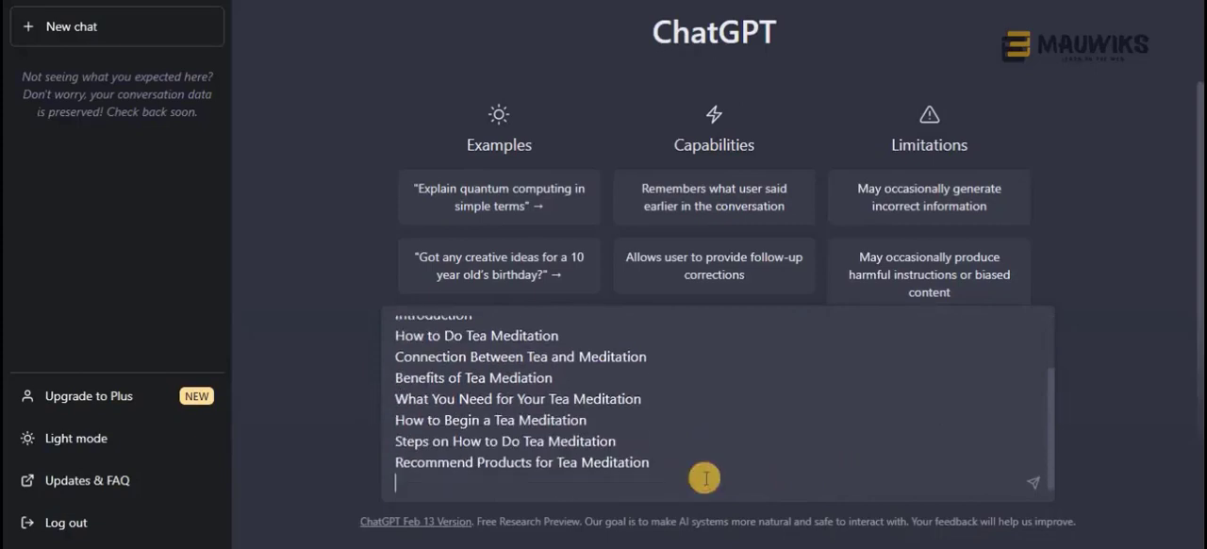
Add "FAQ:" under the pasted headings, followed by the outline's F.A.Q. questions and "Conclusion" copied from the Google Docs outline
{"action": "type", "text": "GAD"}
{"action": "key", "text": "BackSpace"}
{"action": "key", "text": "BackSpace"}
{"action": "type", "text": "FAQ:"}
{"action": "key", "text": "shift+Return"}
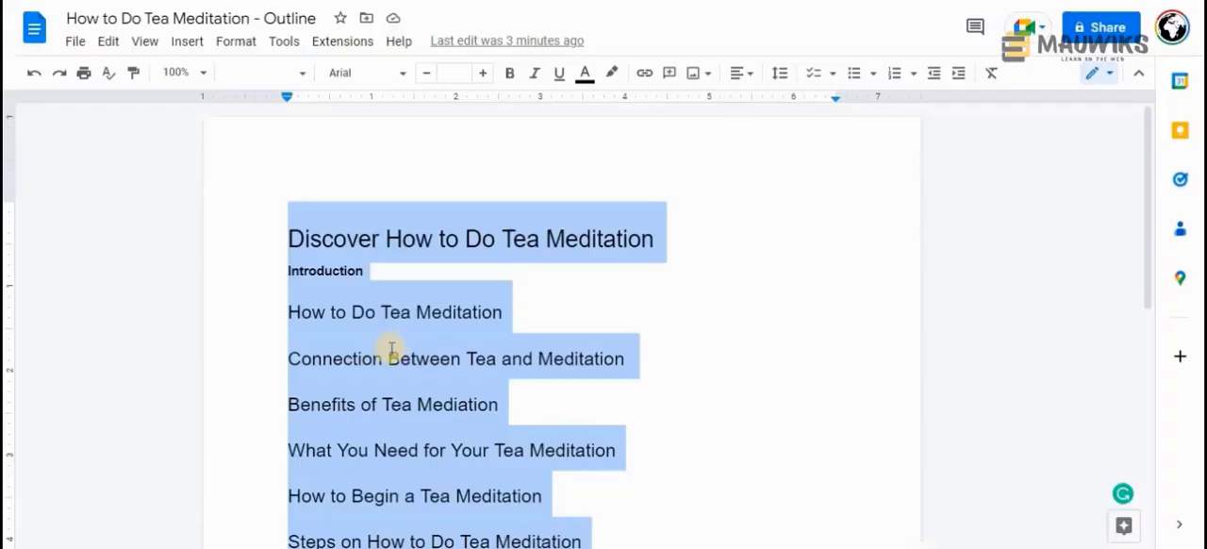
{"action": "scroll", "coordinate": [392, 344], "scroll_direction": "down", "scroll_amount": 5}
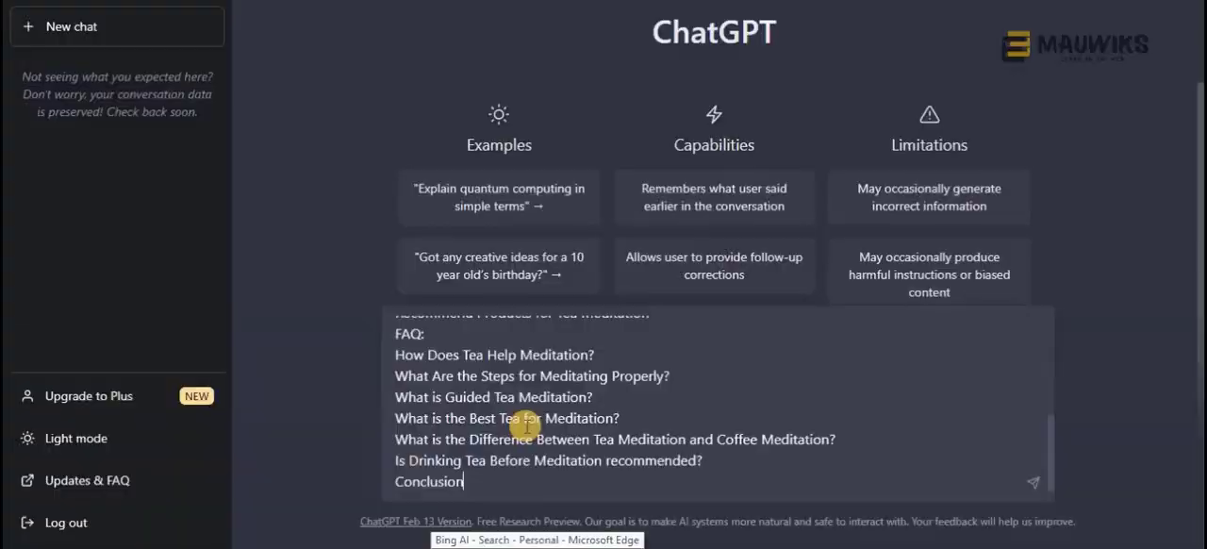
{"action": "scroll", "coordinate": [526, 426], "scroll_direction": "up", "scroll_amount": 2}
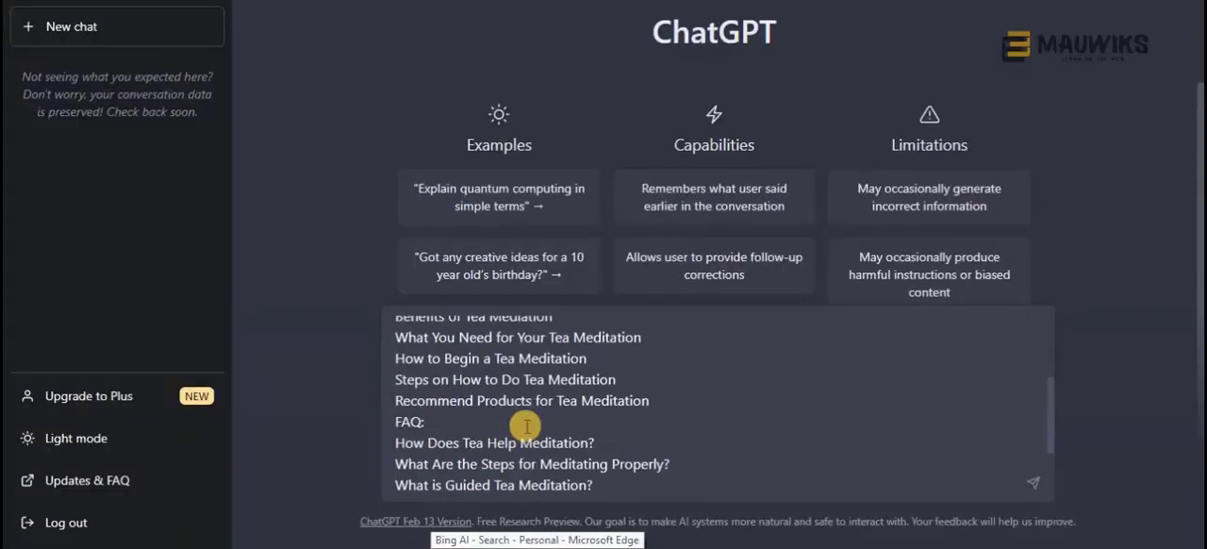
Check the beginning of the completed prompt, select its whole text and send it
{"action": "scroll", "coordinate": [526, 427], "scroll_direction": "up", "scroll_amount": 3}
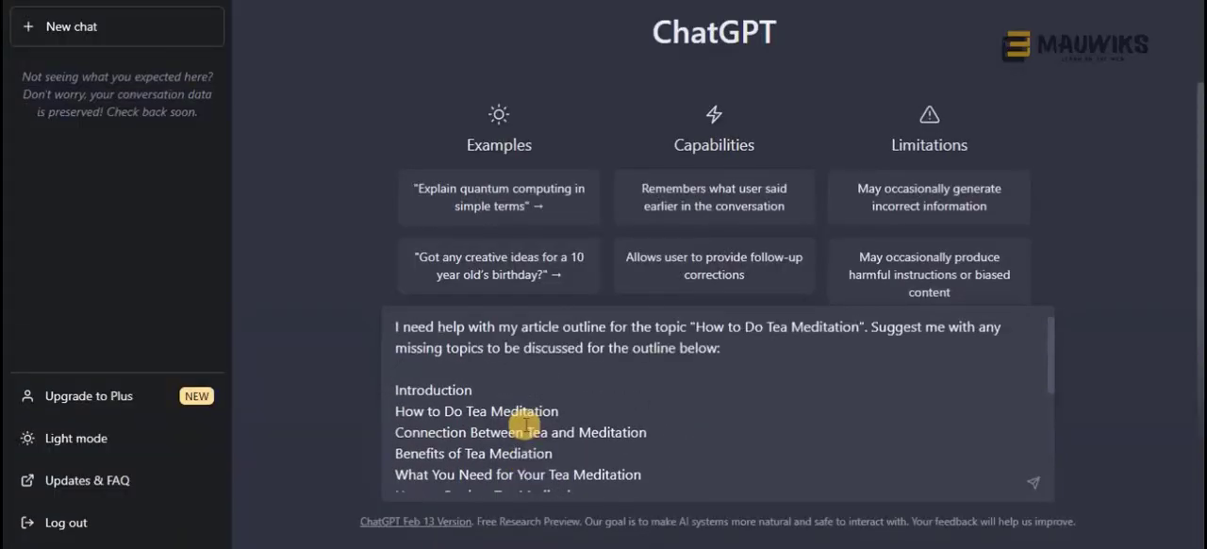
{"action": "key", "text": "ctrl+a"}
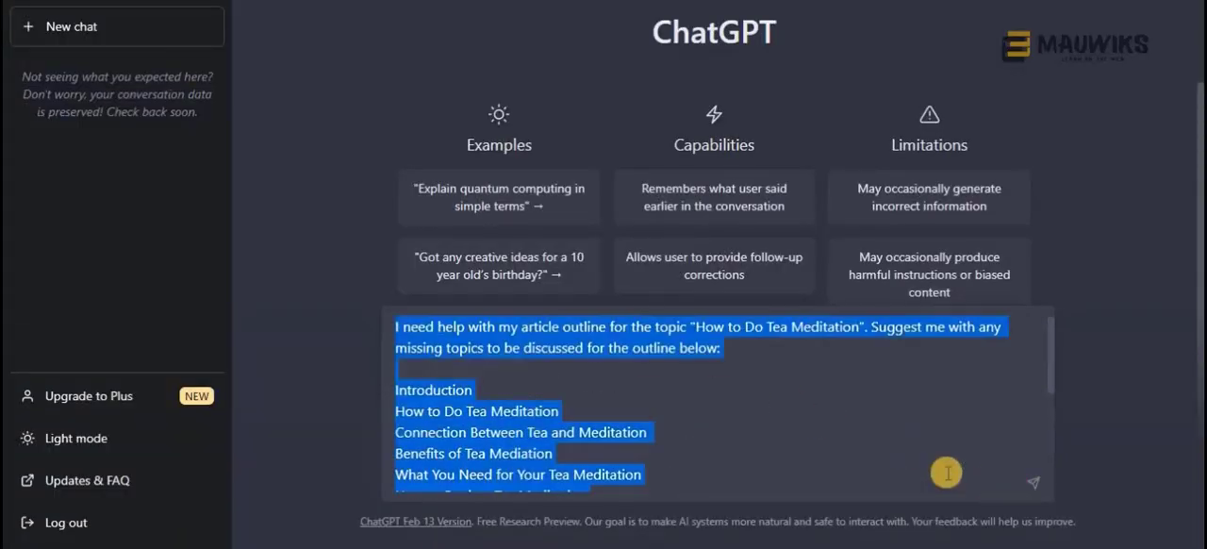
{"action": "left_click", "coordinate": [1033, 482]}
Examine the subtopics suggested for each section and compare them with the outline submitted in the prompt
{"action": "scroll", "coordinate": [565, 280], "scroll_direction": "up", "scroll_amount": 3}
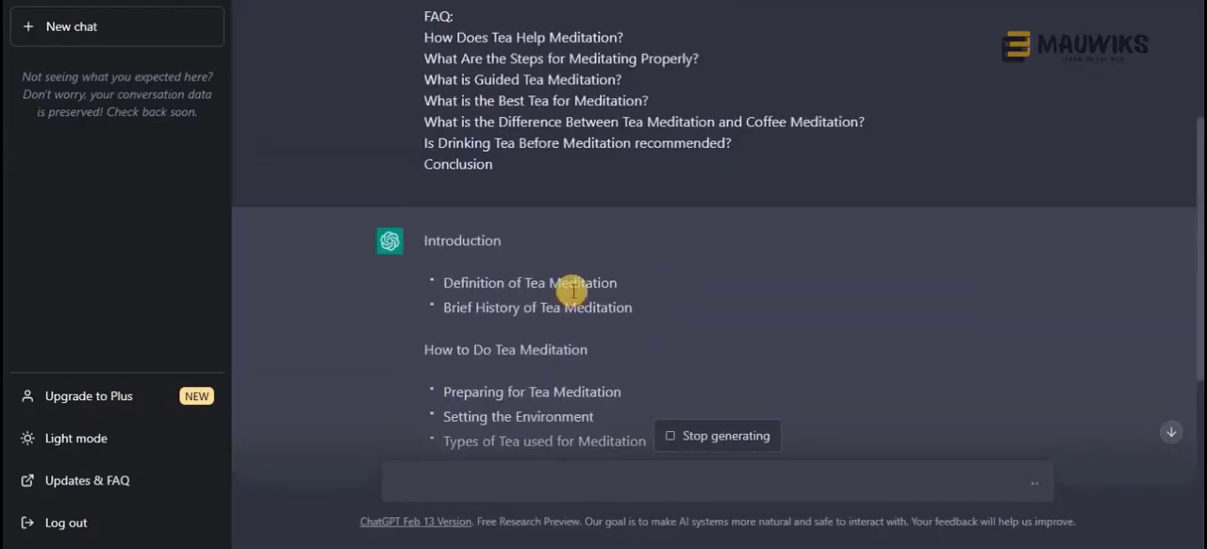
{"action": "scroll", "coordinate": [576, 266], "scroll_direction": "down", "scroll_amount": 1}
{"action": "scroll", "coordinate": [578, 264], "scroll_direction": "down", "scroll_amount": 1}
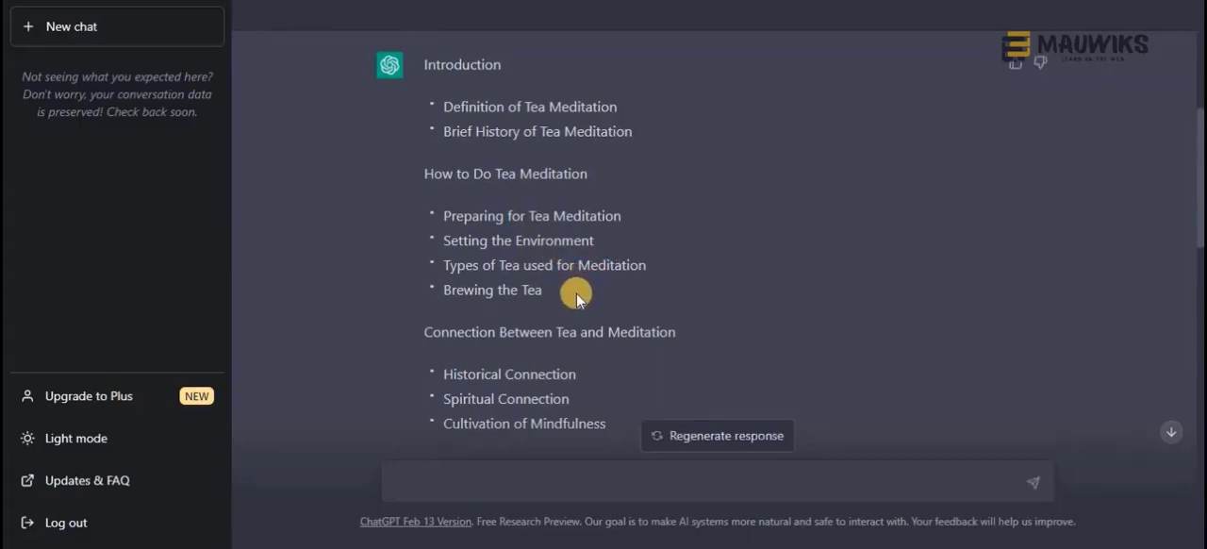
{"action": "scroll", "coordinate": [576, 293], "scroll_direction": "down", "scroll_amount": 1}
{"action": "scroll", "coordinate": [576, 292], "scroll_direction": "down", "scroll_amount": 2}
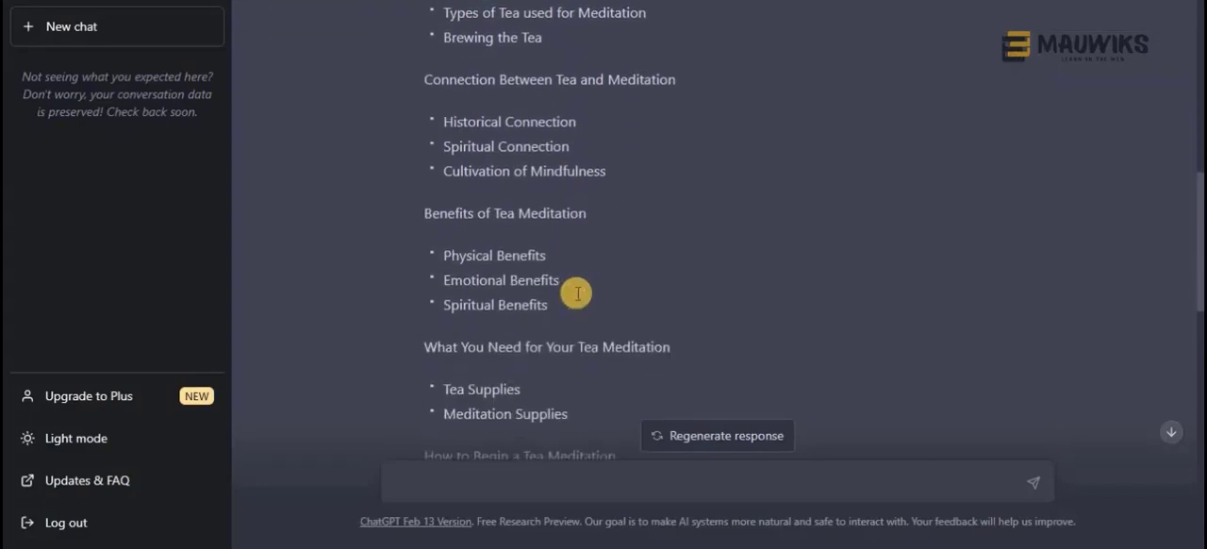
{"action": "scroll", "coordinate": [576, 288], "scroll_direction": "up", "scroll_amount": 8}
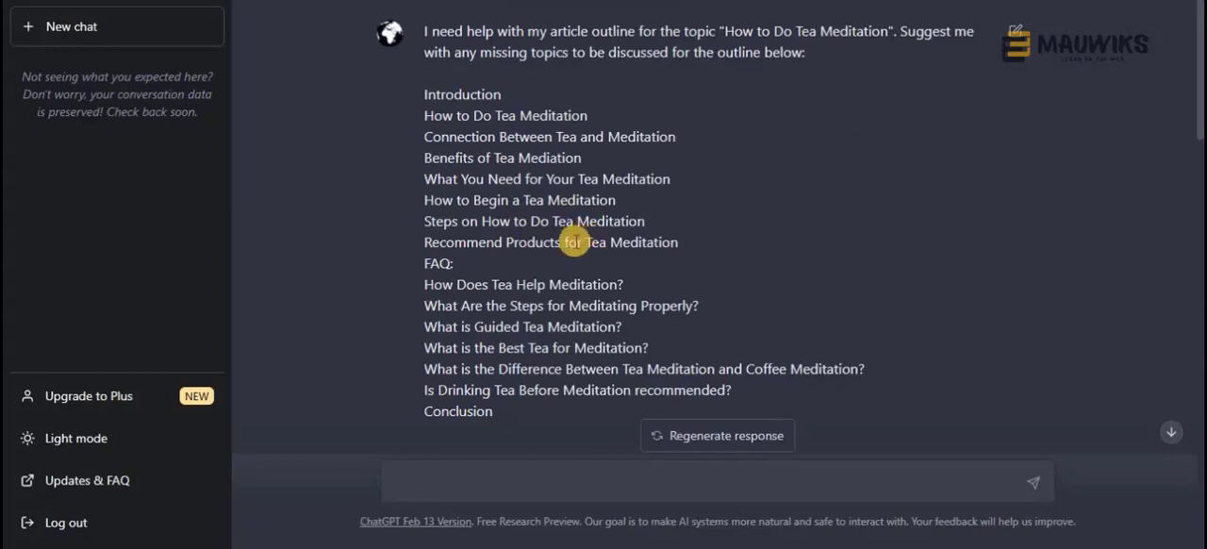
{"action": "scroll", "coordinate": [514, 205], "scroll_direction": "down", "scroll_amount": 1}
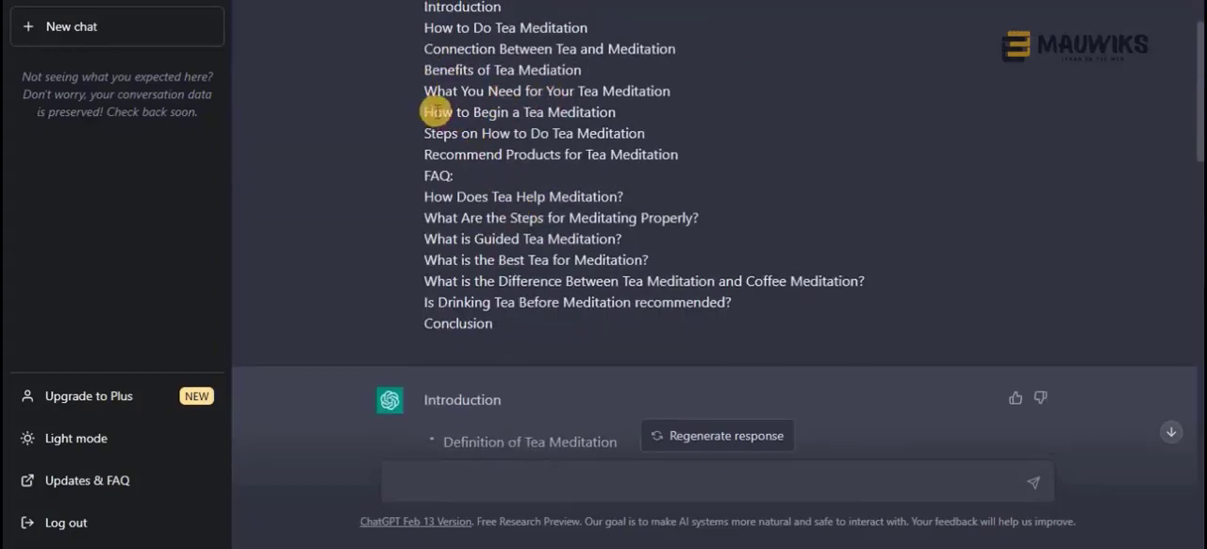
Compare the "How to Begin a Tea Meditation" and "Steps on How to Do Tea Meditation" sections in the response with the submitted outline
{"action": "left_click_drag", "start_coordinate": [433, 111], "coordinate": [622, 112]}
{"action": "scroll", "coordinate": [561, 280], "scroll_direction": "down", "scroll_amount": 12}
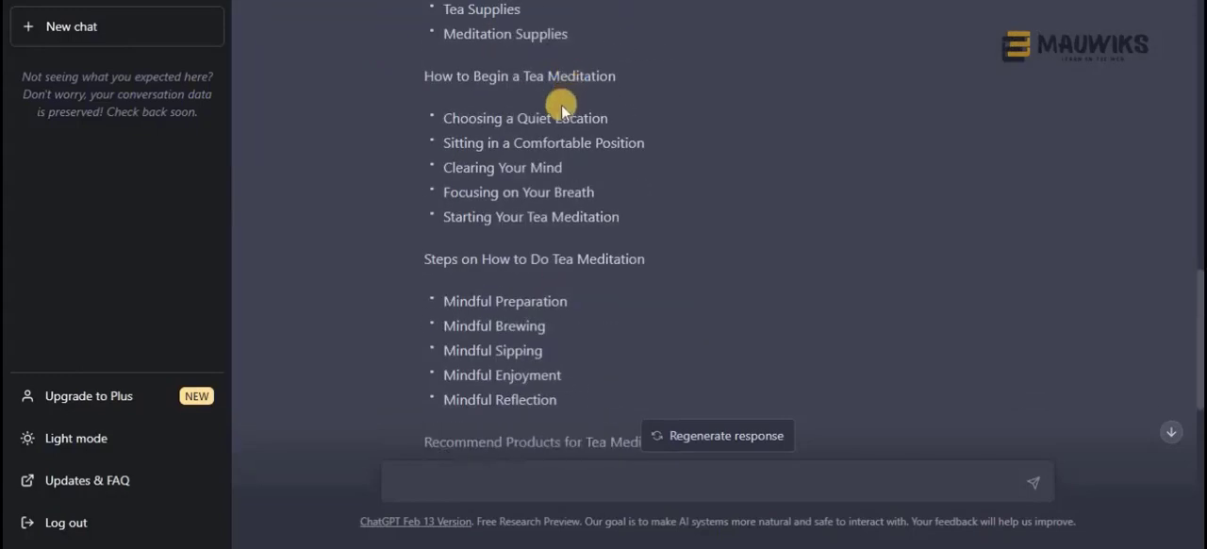
{"action": "double_click", "coordinate": [468, 259]}
{"action": "left_click_drag", "start_coordinate": [560, 254], "coordinate": [560, 249]}
{"action": "scroll", "coordinate": [561, 250], "scroll_direction": "up", "scroll_amount": 8}
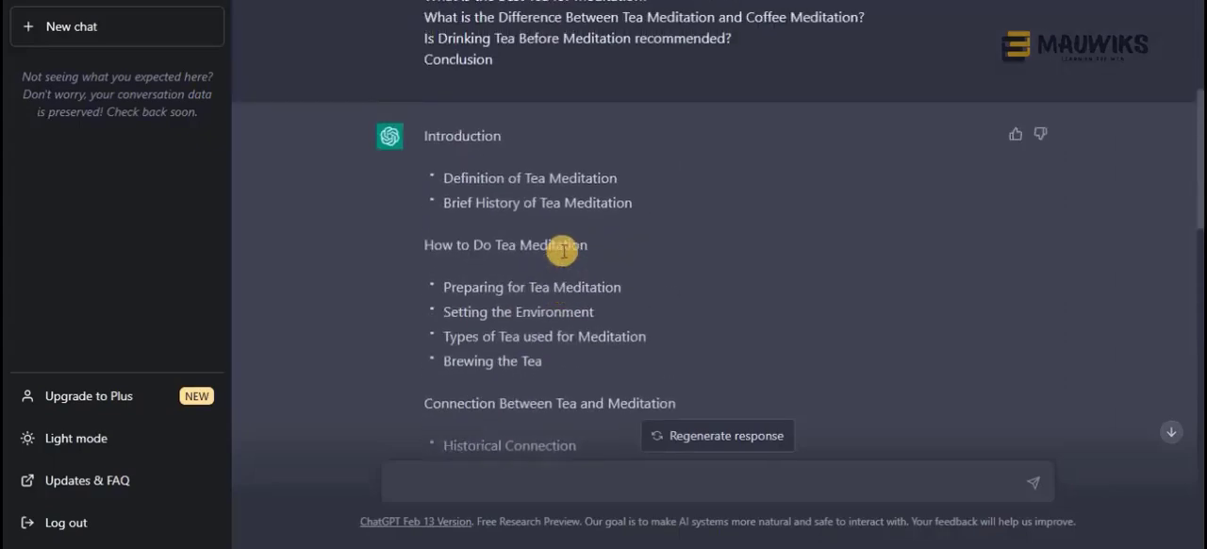
{"action": "scroll", "coordinate": [563, 251], "scroll_direction": "up", "scroll_amount": 3}
{"action": "scroll", "coordinate": [563, 247], "scroll_direction": "down", "scroll_amount": 2}
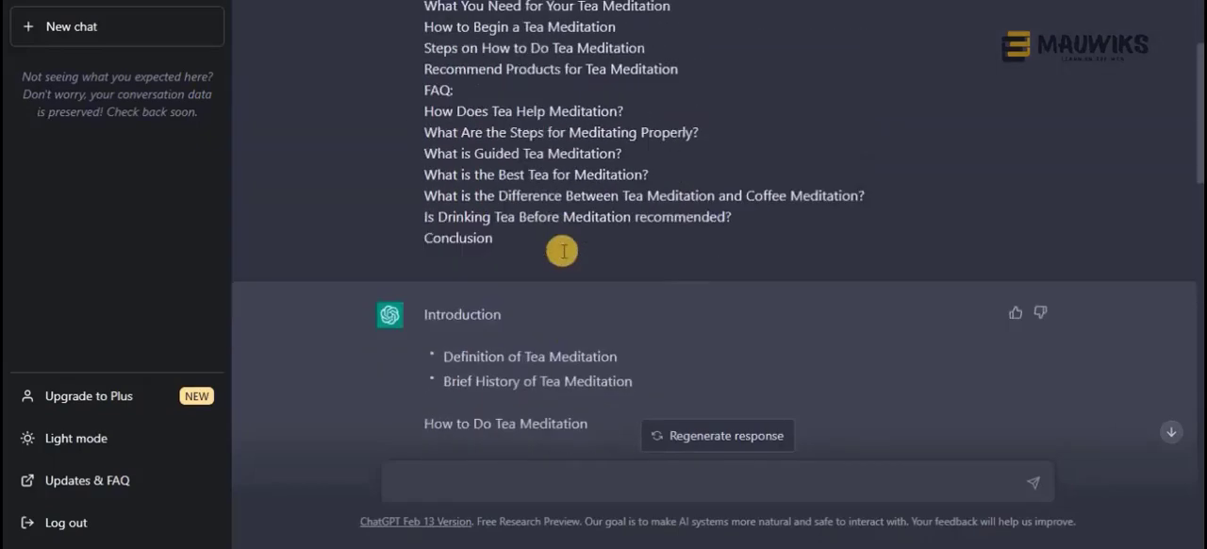
{"action": "scroll", "coordinate": [564, 248], "scroll_direction": "up", "scroll_amount": 3}
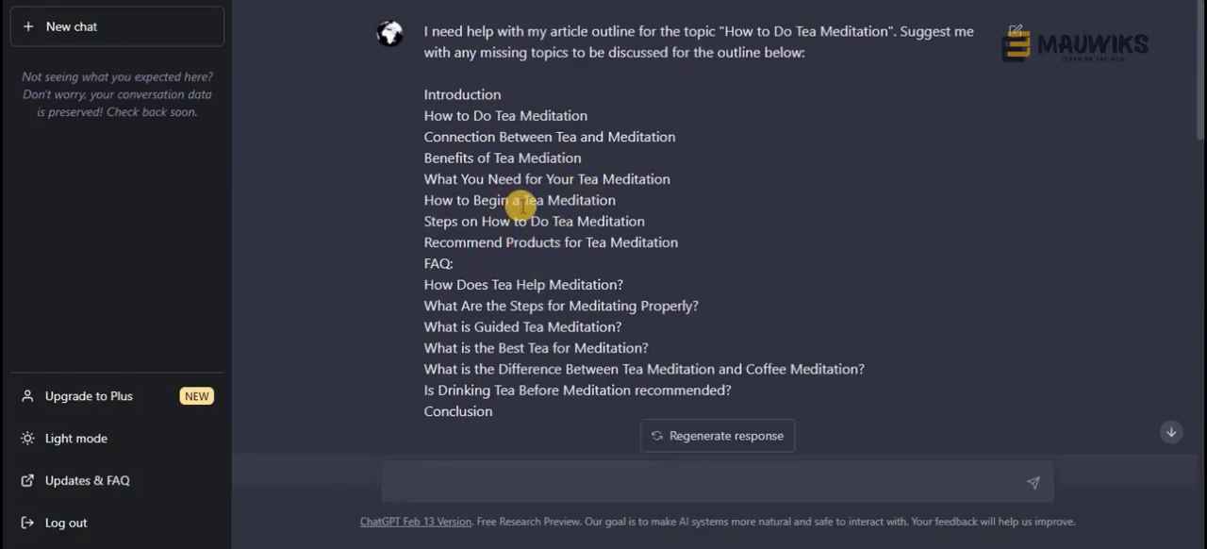
{"action": "scroll", "coordinate": [496, 241], "scroll_direction": "down", "scroll_amount": 3}
{"action": "scroll", "coordinate": [497, 240], "scroll_direction": "up", "scroll_amount": 3}
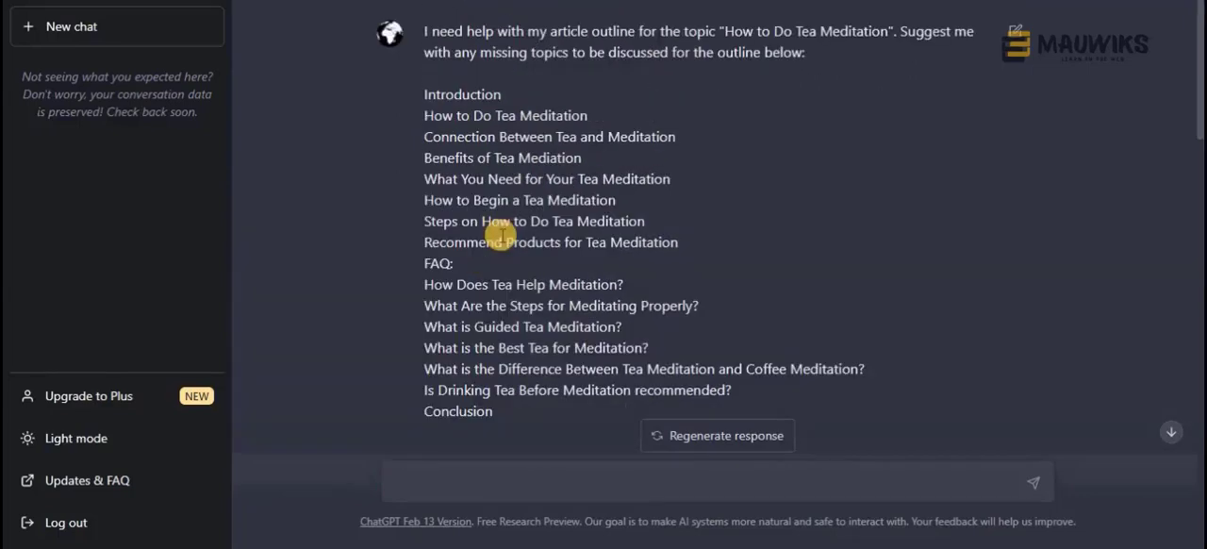
{"action": "scroll", "coordinate": [500, 236], "scroll_direction": "down", "scroll_amount": 5}
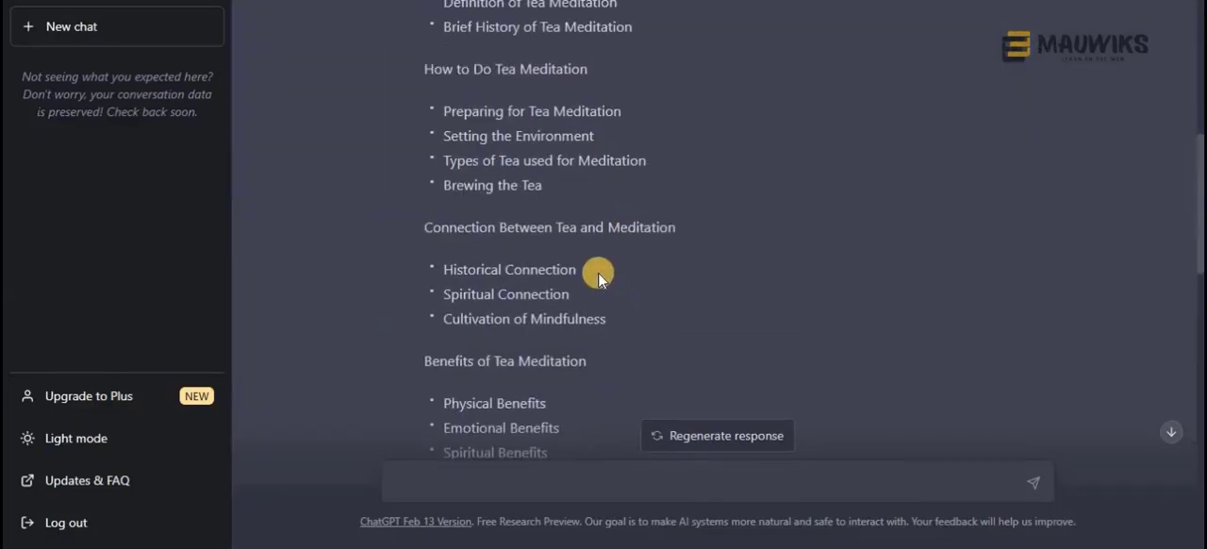
Highlight the submitted headings from "How to Do Tea Meditation" through "Recommend Products for Tea Meditation" and check them against the response's sections
{"action": "scroll", "coordinate": [587, 271], "scroll_direction": "up", "scroll_amount": 5}
{"action": "left_click_drag", "start_coordinate": [677, 141], "coordinate": [460, 152]}
{"action": "left_click_drag", "start_coordinate": [417, 119], "coordinate": [725, 232]}
{"action": "scroll", "coordinate": [726, 232], "scroll_direction": "down", "scroll_amount": 4}
{"action": "scroll", "coordinate": [726, 232], "scroll_direction": "up", "scroll_amount": 4}
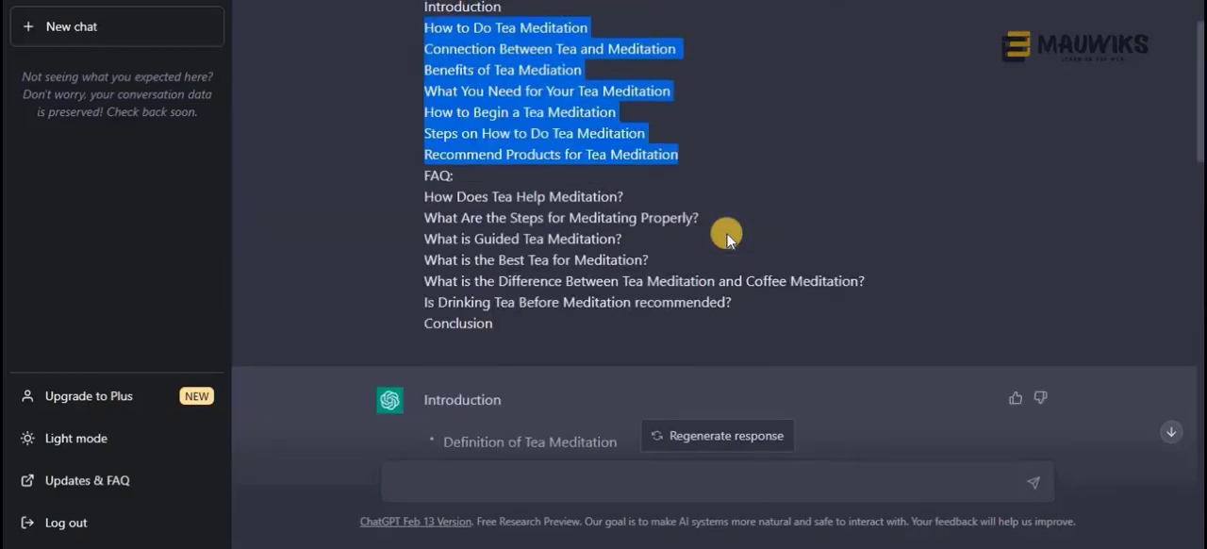
{"action": "scroll", "coordinate": [726, 231], "scroll_direction": "up", "scroll_amount": 1}
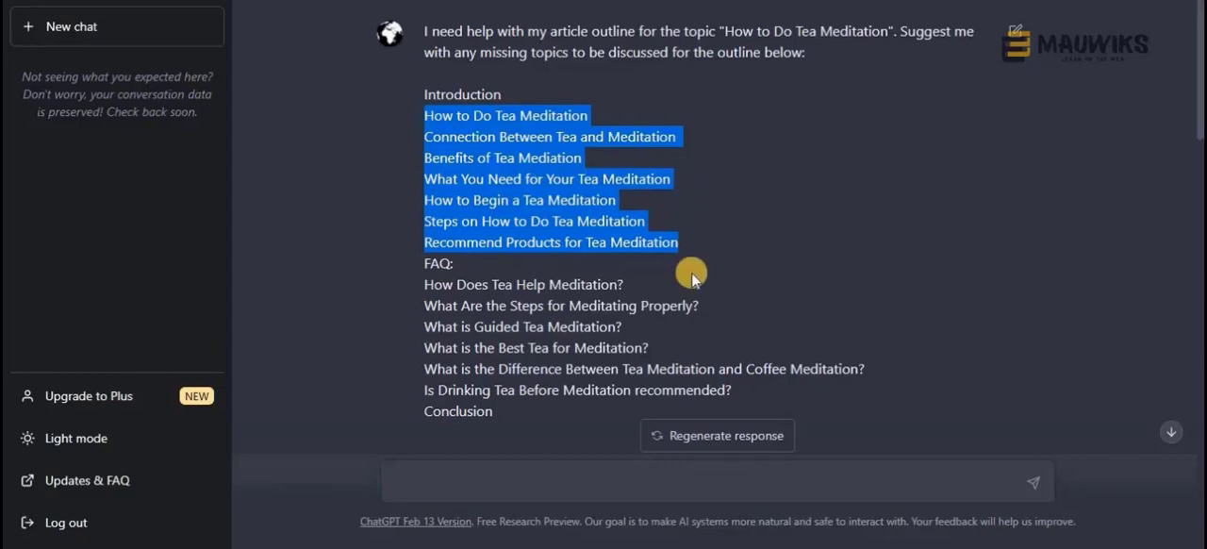
{"action": "scroll", "coordinate": [691, 272], "scroll_direction": "down", "scroll_amount": 3}
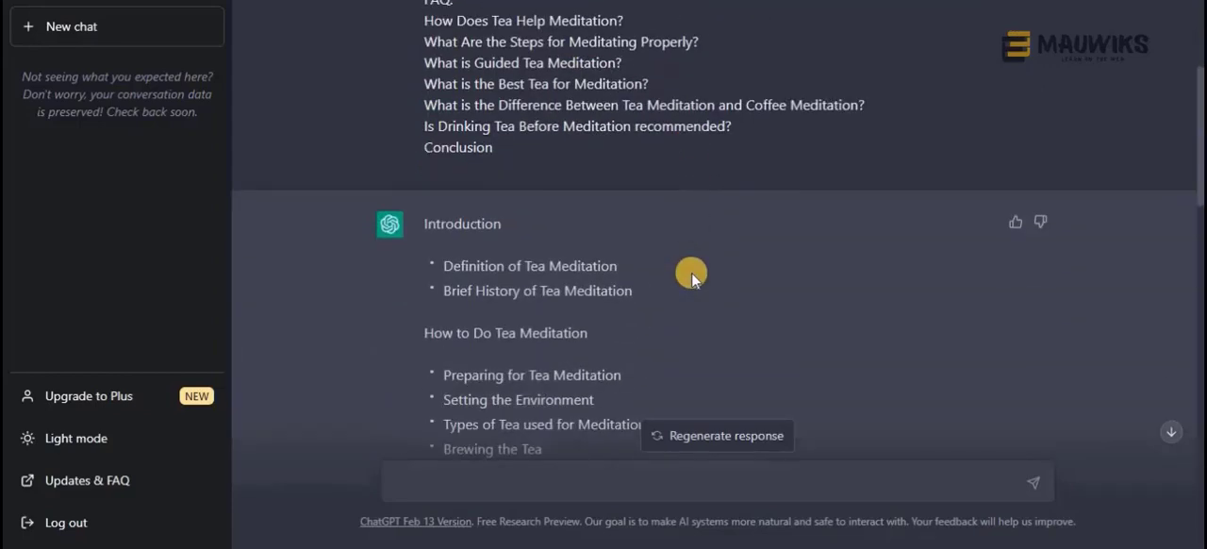
{"action": "scroll", "coordinate": [691, 271], "scroll_direction": "down", "scroll_amount": 6}
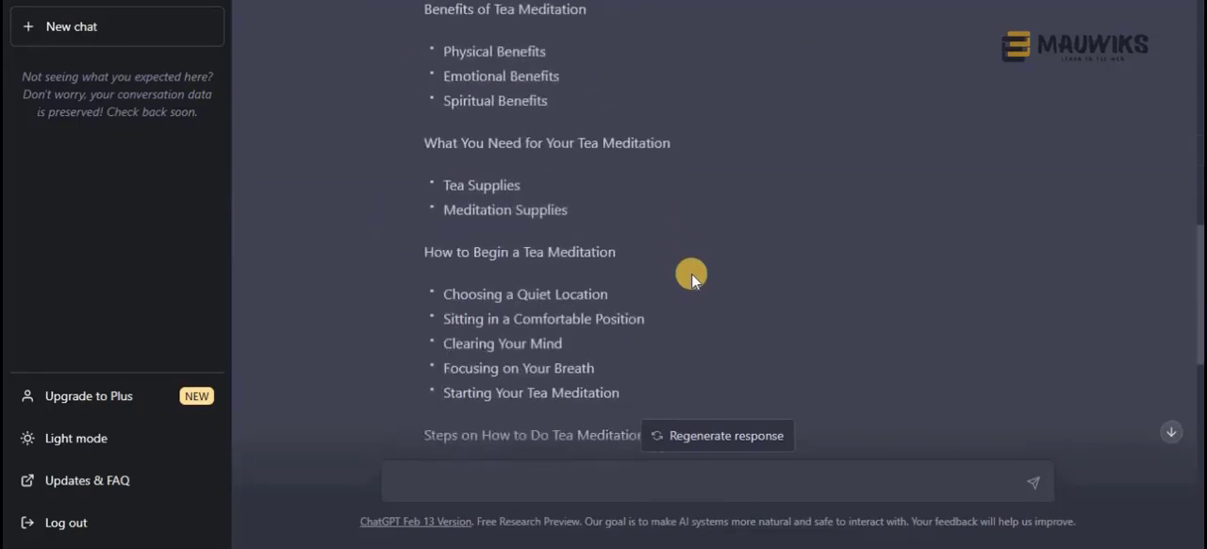
Highlight "How to Begin a Tea Meditation" in the submitted outline and look over the matching section of the response
{"action": "scroll", "coordinate": [691, 273], "scroll_direction": "down", "scroll_amount": 1}
{"action": "left_click_drag", "start_coordinate": [628, 167], "coordinate": [423, 172]}
{"action": "scroll", "coordinate": [436, 261], "scroll_direction": "up", "scroll_amount": 9}
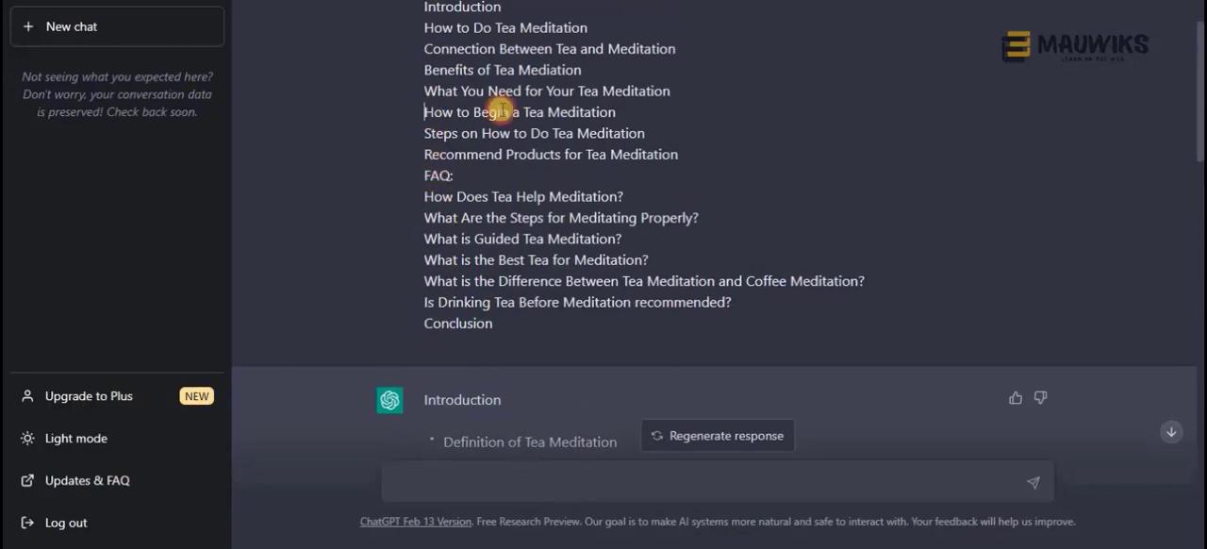
{"action": "left_click_drag", "start_coordinate": [424, 111], "coordinate": [621, 110]}
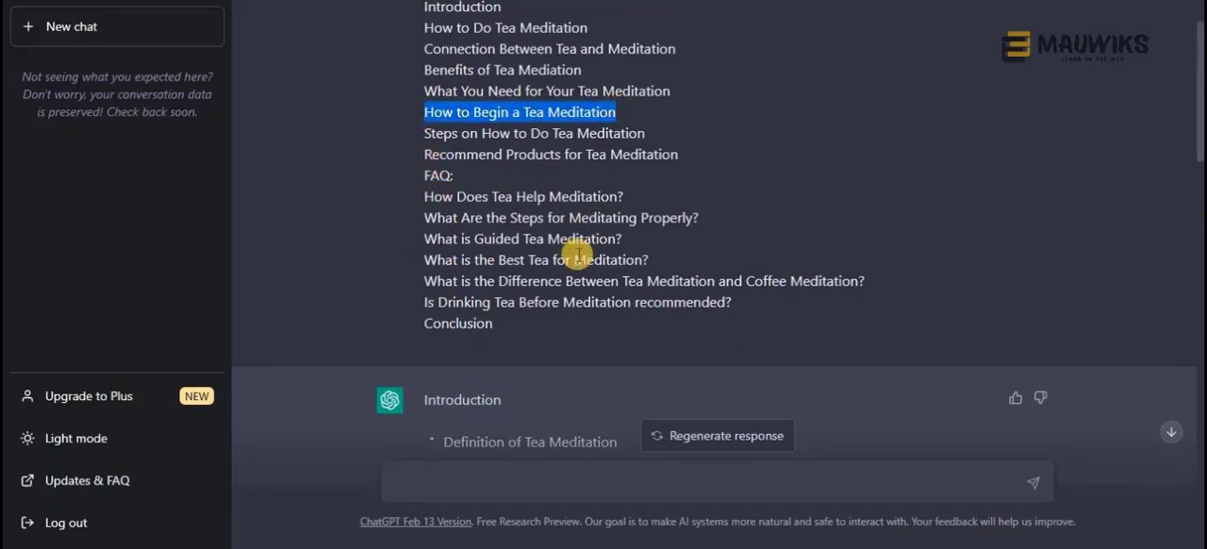
{"action": "scroll", "coordinate": [585, 231], "scroll_direction": "down", "scroll_amount": 8}
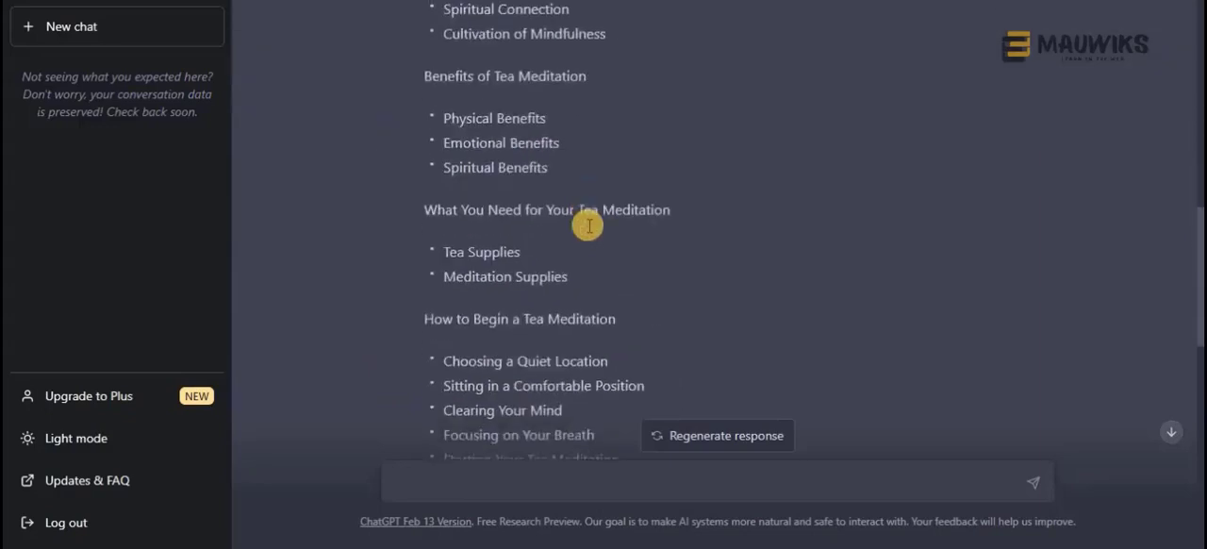
Examine the response's product, FAQ and Conclusion sections, and reread the subtopics suggested under the earlier headings
{"action": "scroll", "coordinate": [587, 227], "scroll_direction": "down", "scroll_amount": 6}
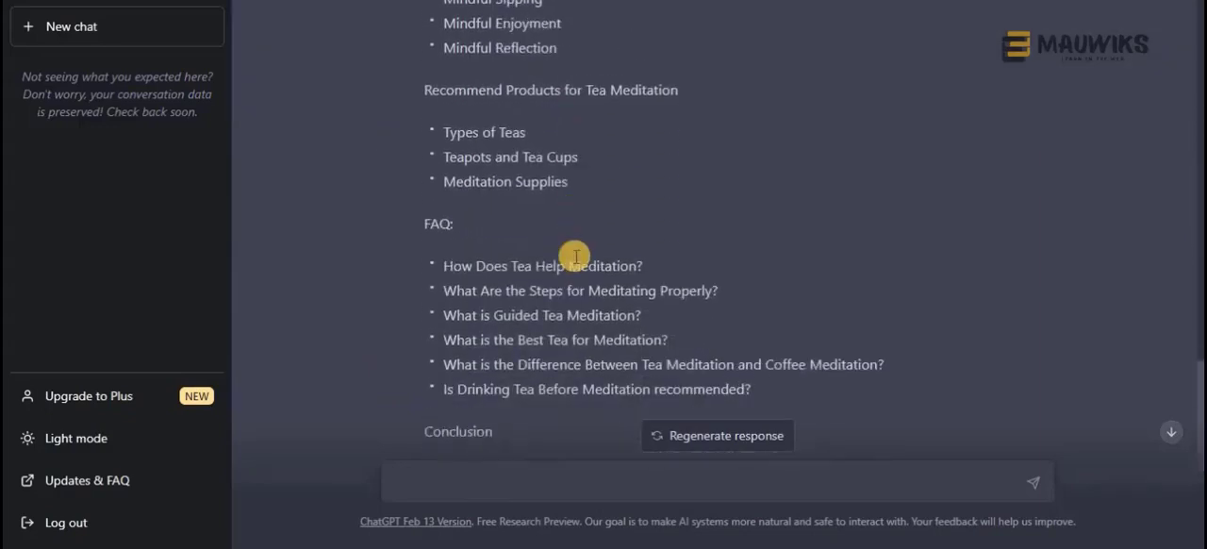
{"action": "scroll", "coordinate": [575, 252], "scroll_direction": "down", "scroll_amount": 1}
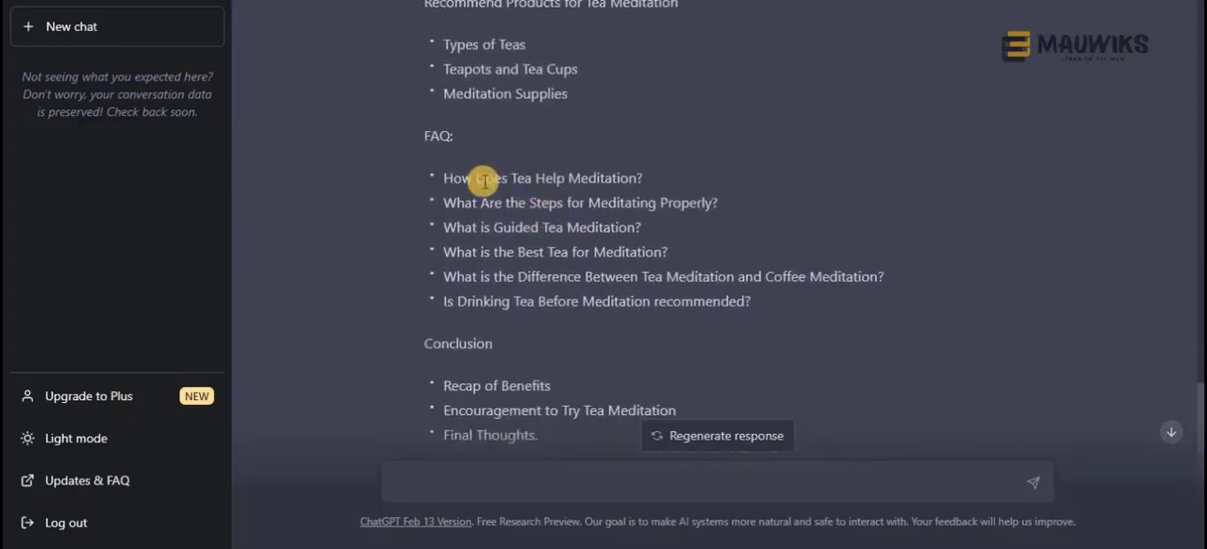
{"action": "scroll", "coordinate": [471, 282], "scroll_direction": "up", "scroll_amount": 2}
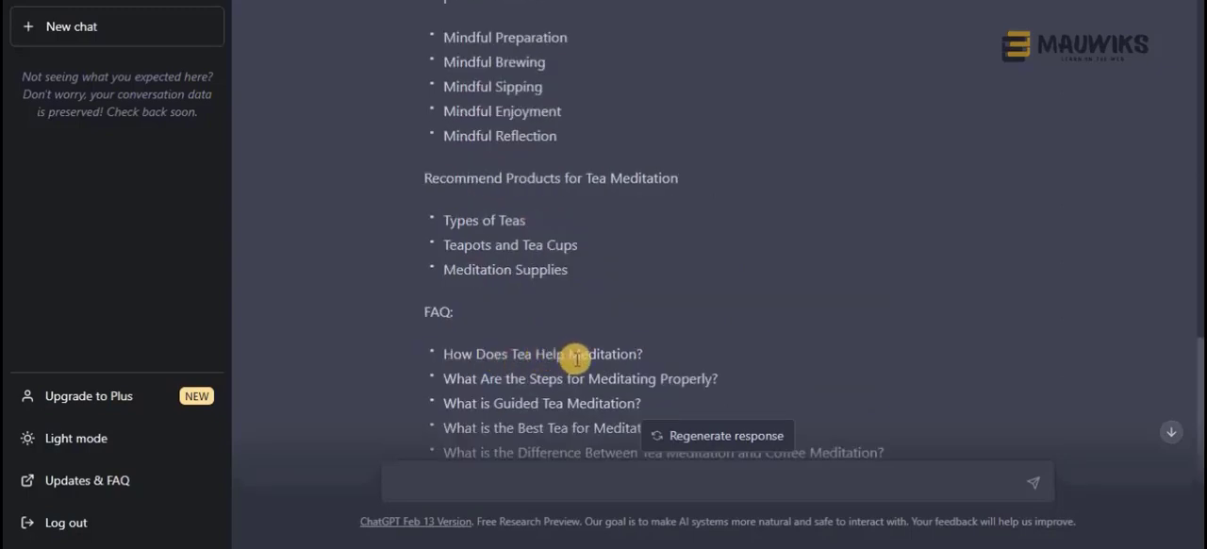
{"action": "scroll", "coordinate": [587, 359], "scroll_direction": "down", "scroll_amount": 1}
{"action": "scroll", "coordinate": [589, 359], "scroll_direction": "down", "scroll_amount": 1}
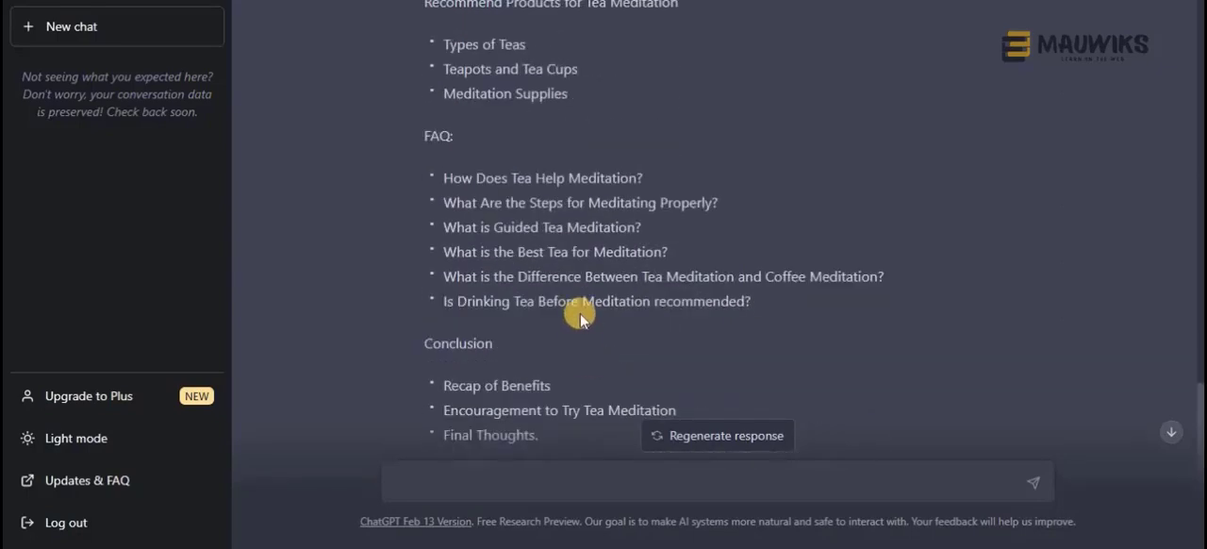
{"action": "scroll", "coordinate": [650, 368], "scroll_direction": "up", "scroll_amount": 15}
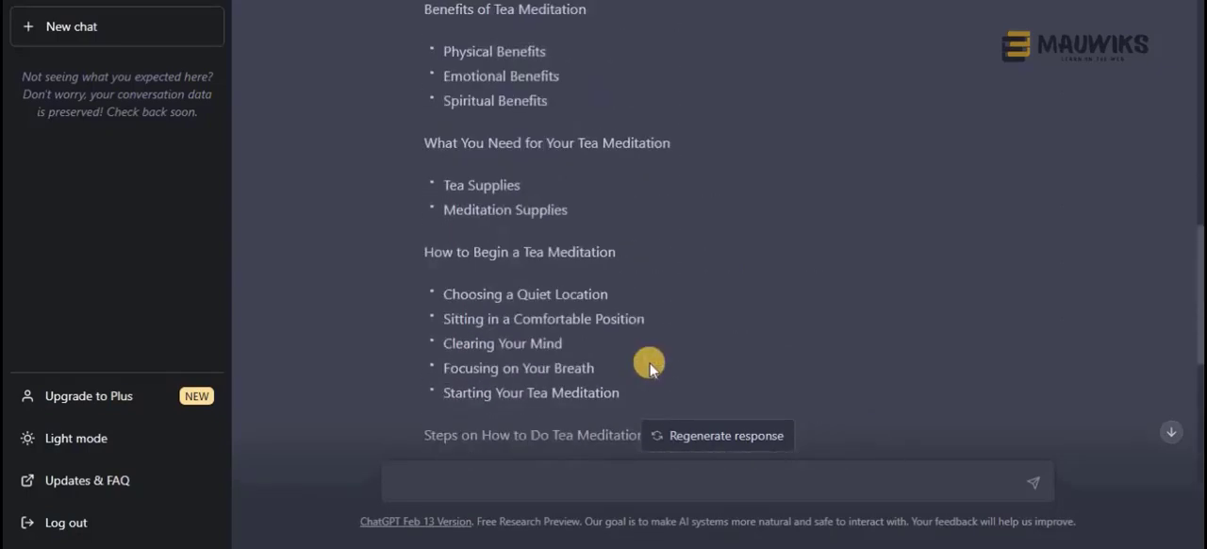
{"action": "scroll", "coordinate": [648, 365], "scroll_direction": "down", "scroll_amount": 7}
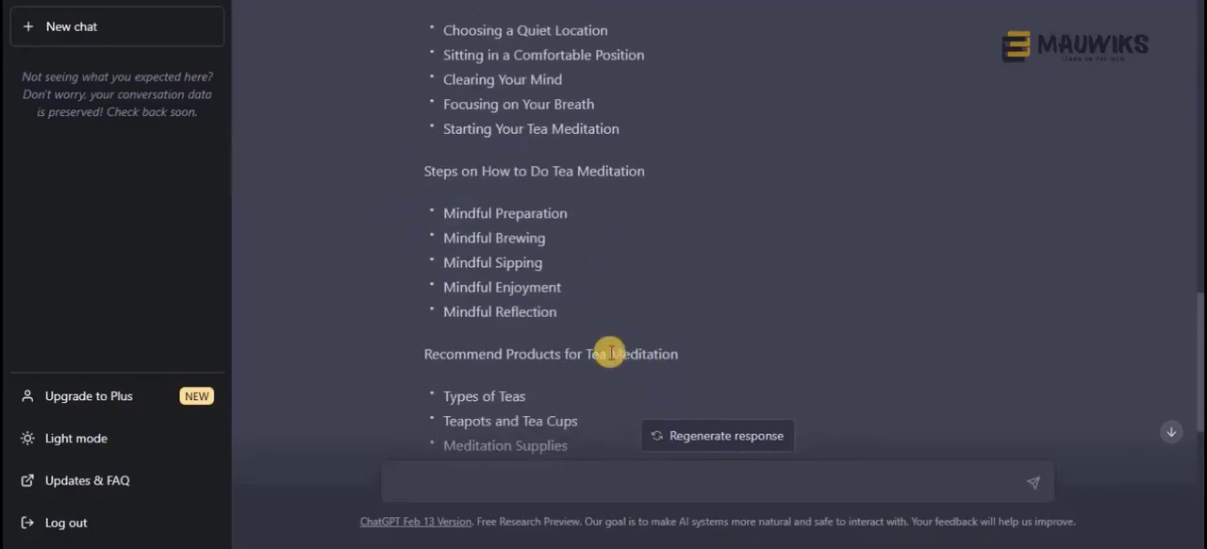
{"action": "scroll", "coordinate": [627, 353], "scroll_direction": "up", "scroll_amount": 3}
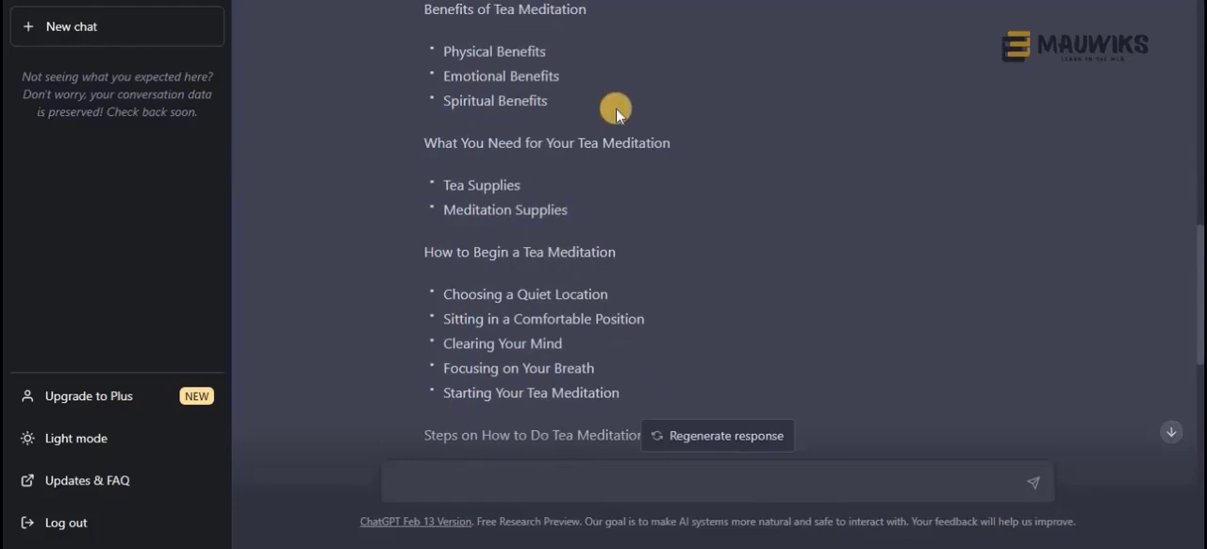
{"action": "scroll", "coordinate": [616, 107], "scroll_direction": "up", "scroll_amount": 5}
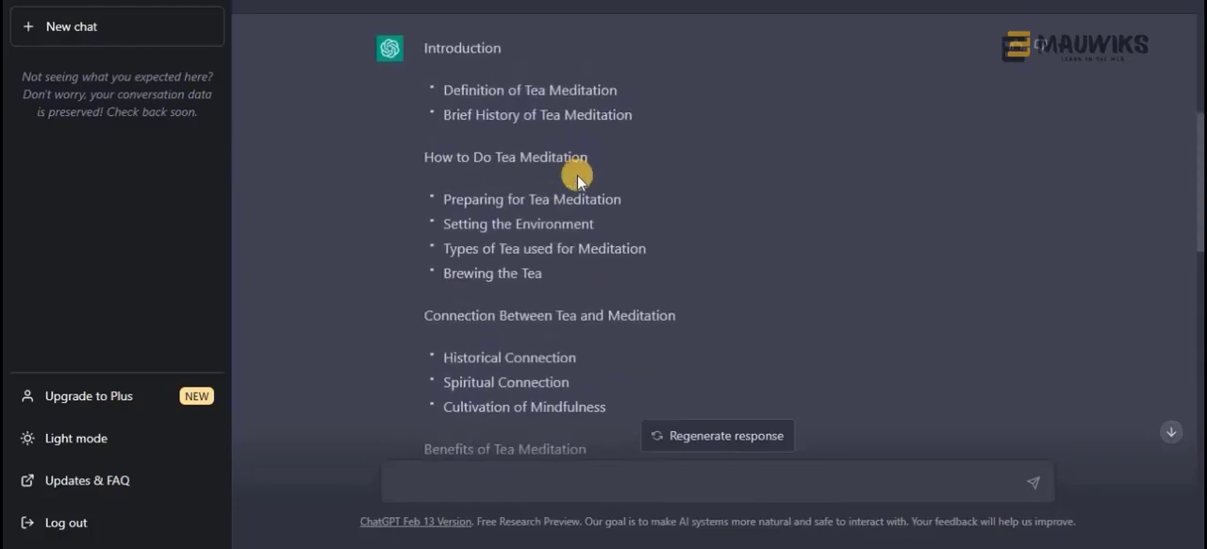
{"action": "scroll", "coordinate": [458, 350], "scroll_direction": "down", "scroll_amount": 10}
{"action": "scroll", "coordinate": [463, 334], "scroll_direction": "up", "scroll_amount": 3}
Recheck the original outline request against the start of the response, and place the cursor in the empty message field
{"action": "scroll", "coordinate": [464, 335], "scroll_direction": "up", "scroll_amount": 12}
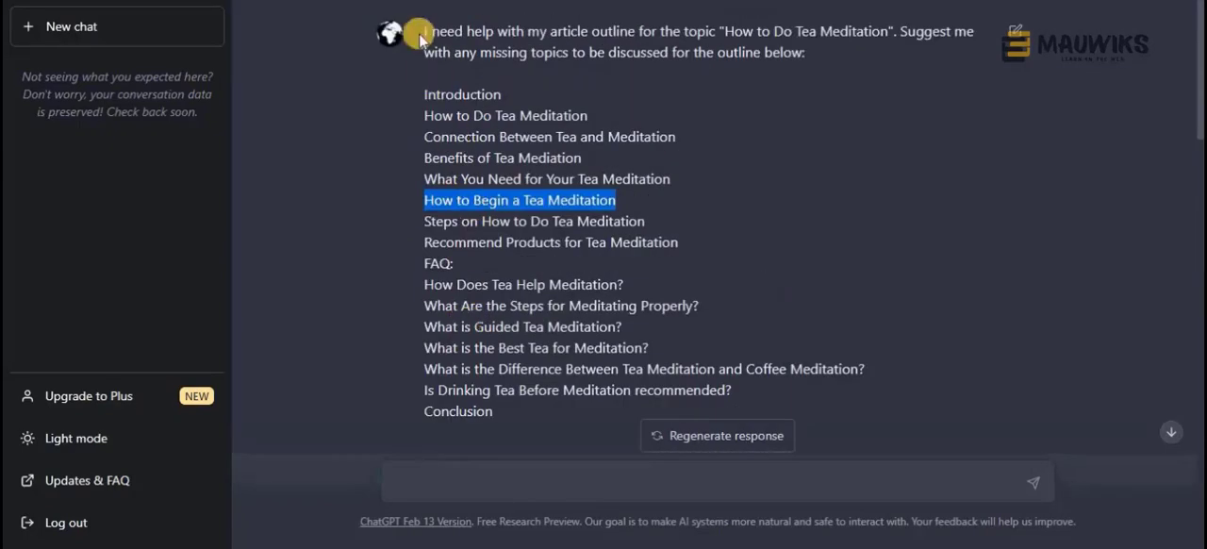
{"action": "scroll", "coordinate": [473, 262], "scroll_direction": "down", "scroll_amount": 3}
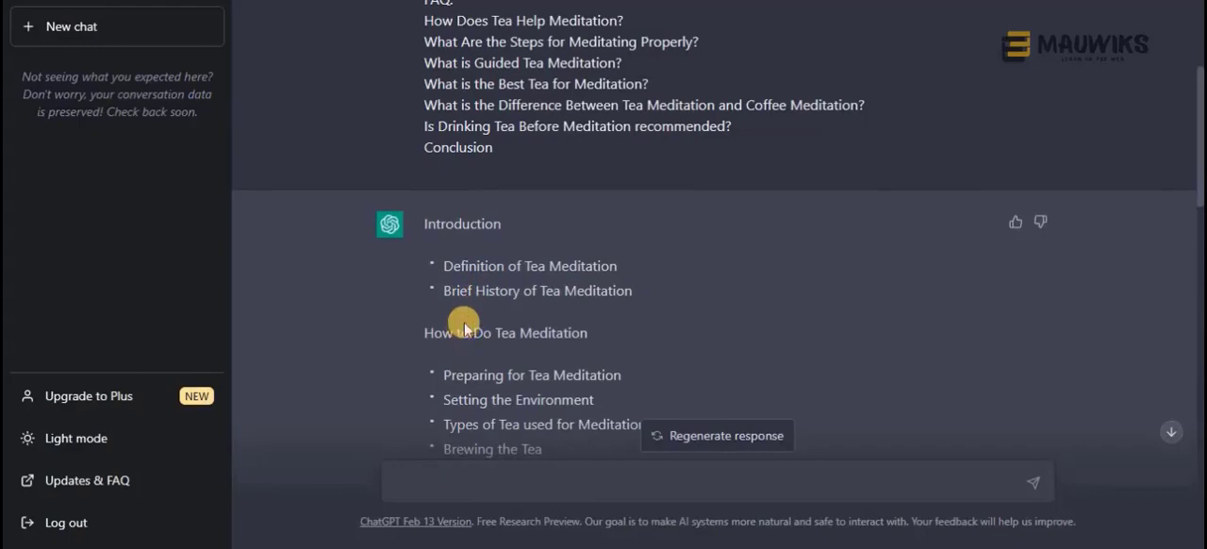
{"action": "scroll", "coordinate": [463, 321], "scroll_direction": "up", "scroll_amount": 3}
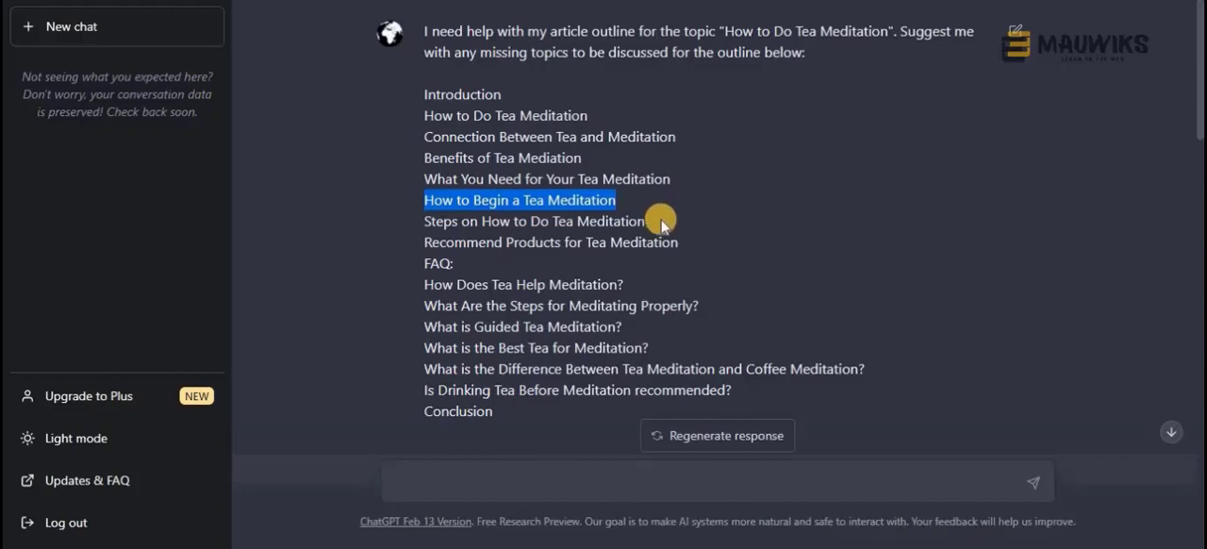
{"action": "left_click", "coordinate": [559, 480]}
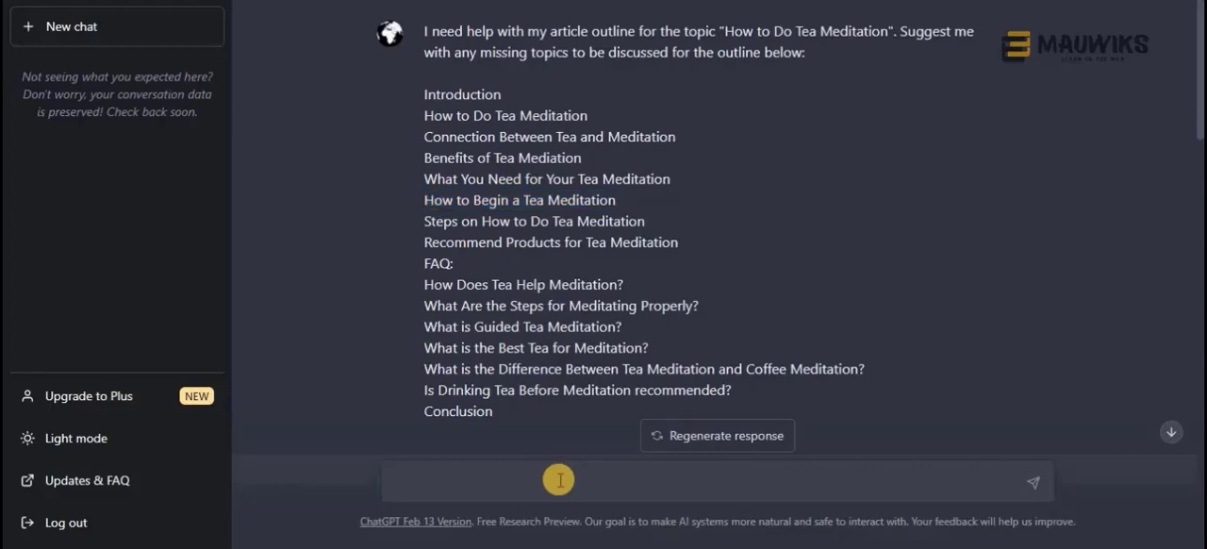
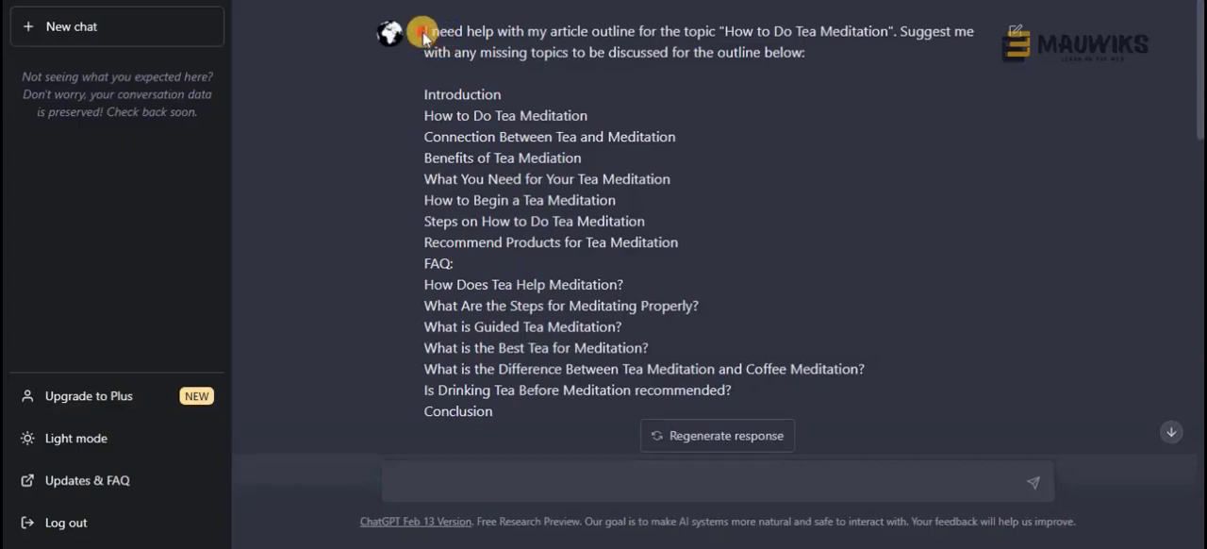
Highlight the outline request in ChatGPT, then switch to the Mauwiks article and highlight instruction 4 and its "Just answer the question" sentence
{"action": "left_click_drag", "start_coordinate": [424, 36], "coordinate": [812, 56]}
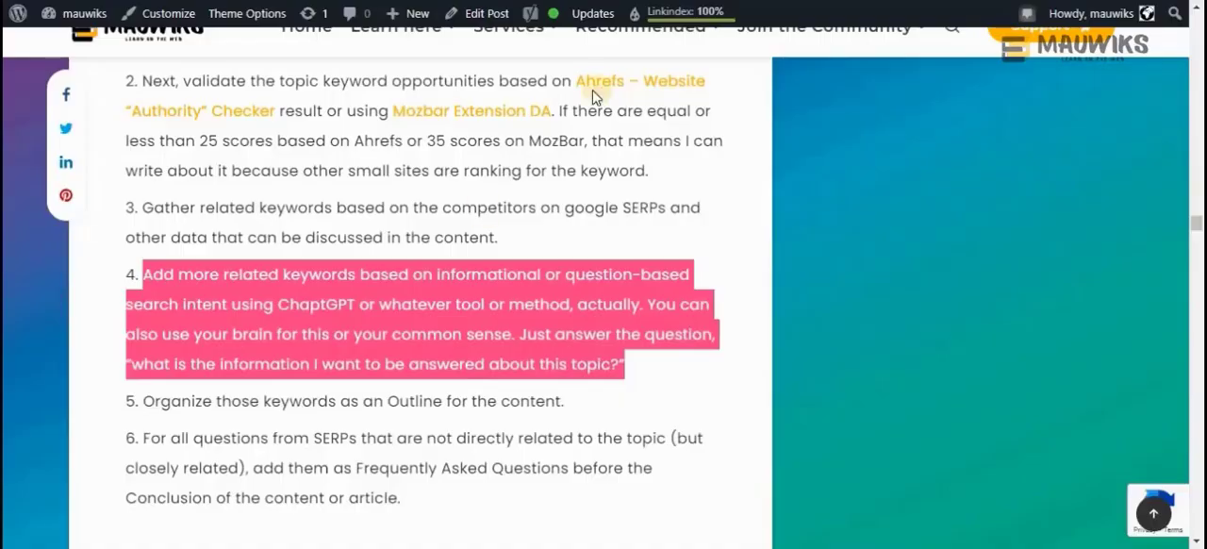
{"action": "left_click", "coordinate": [226, 330]}
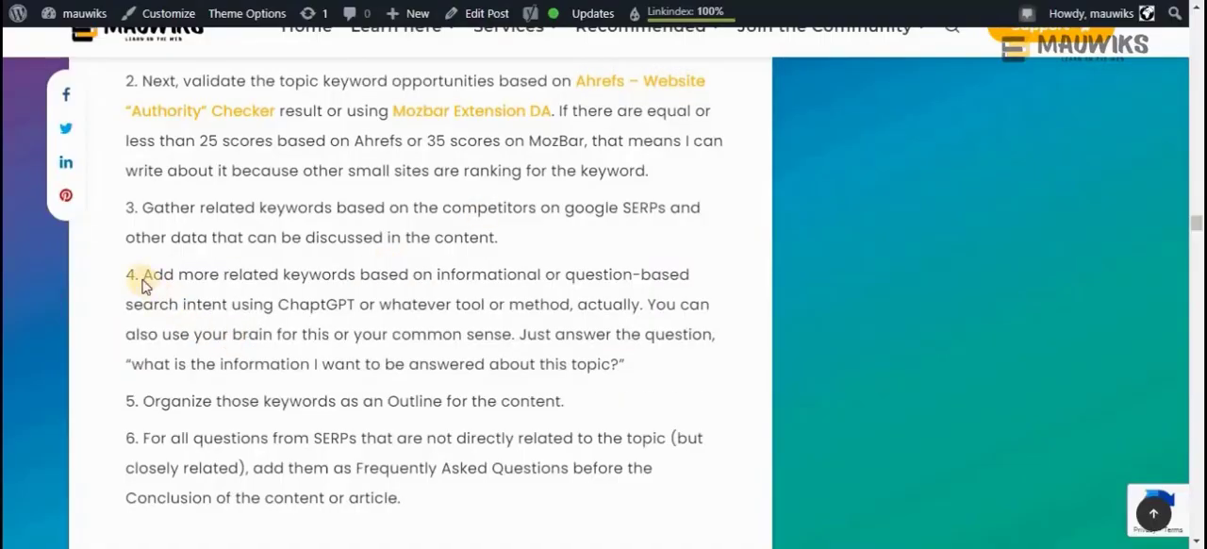
{"action": "left_click_drag", "start_coordinate": [143, 273], "coordinate": [631, 367]}
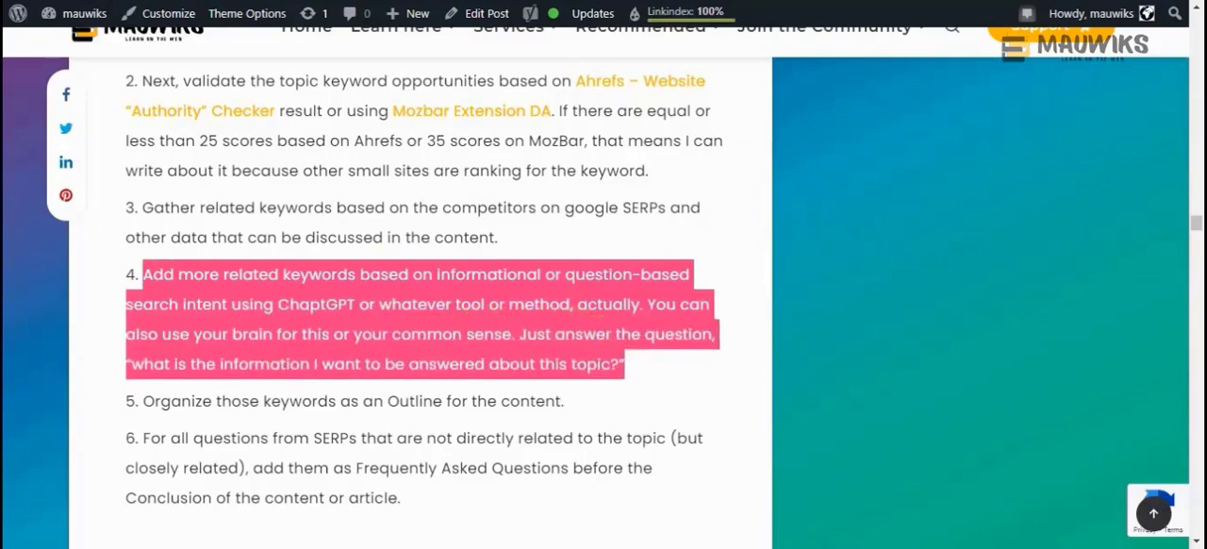
{"action": "left_click", "coordinate": [559, 350]}
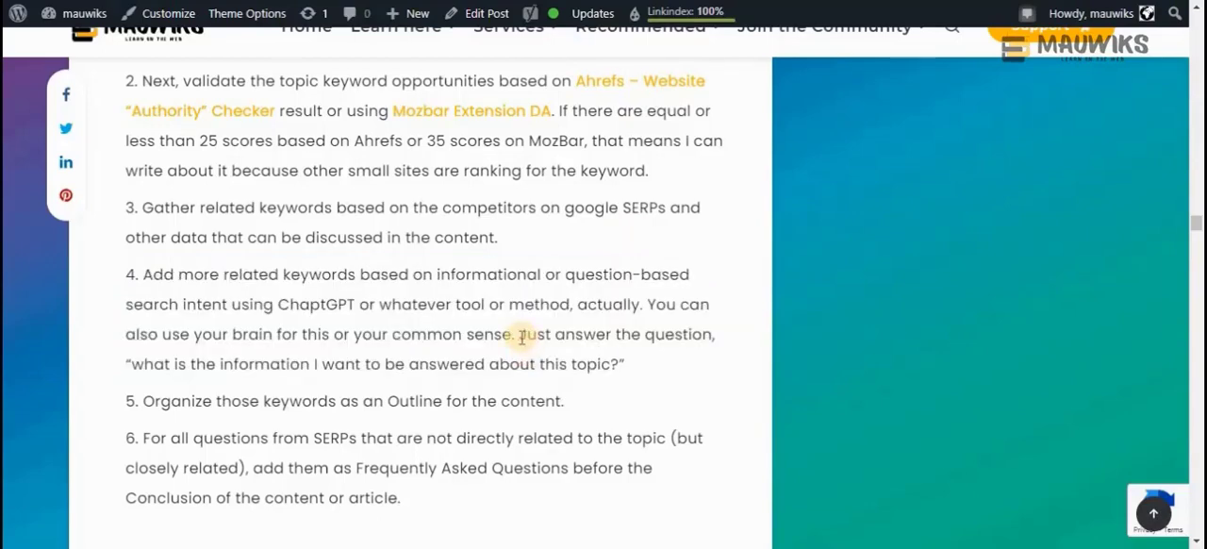
{"action": "left_click_drag", "start_coordinate": [522, 338], "coordinate": [625, 362]}
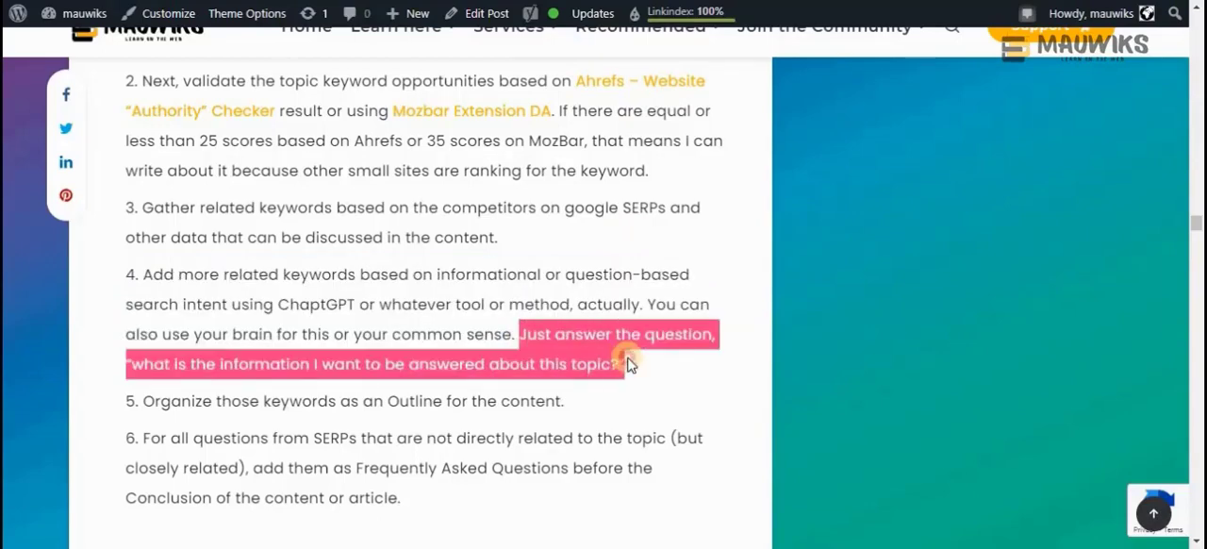
{"action": "left_click", "coordinate": [563, 341]}
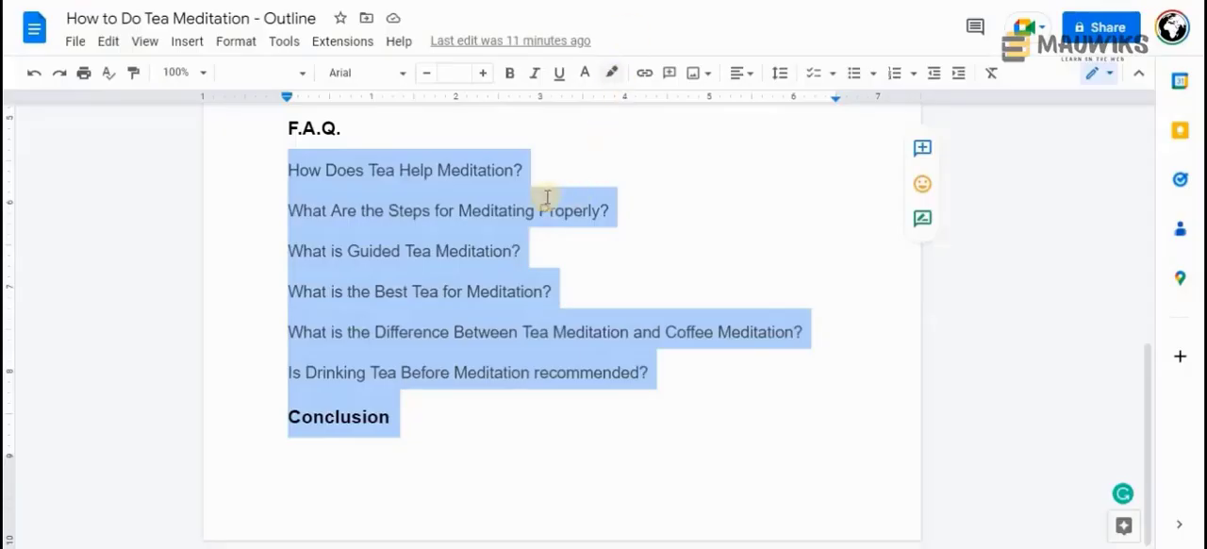
Look through the Google Docs outline and highlight the article's matching guidance, "what is the information I want to be answered about this topic?"
{"action": "scroll", "coordinate": [503, 221], "scroll_direction": "up", "scroll_amount": 5}
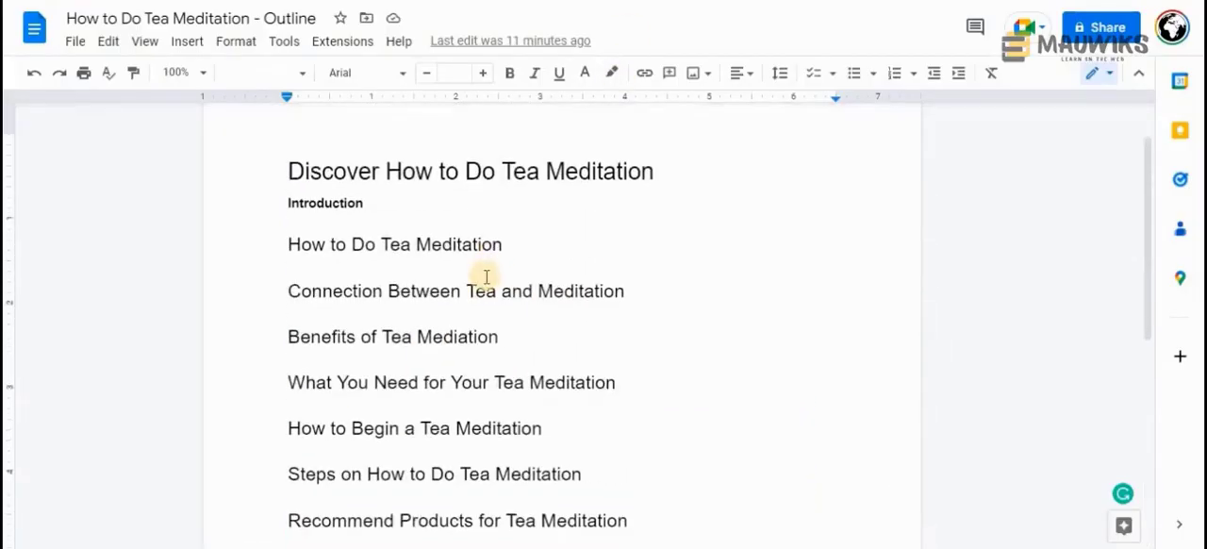
{"action": "scroll", "coordinate": [486, 276], "scroll_direction": "down", "scroll_amount": 1}
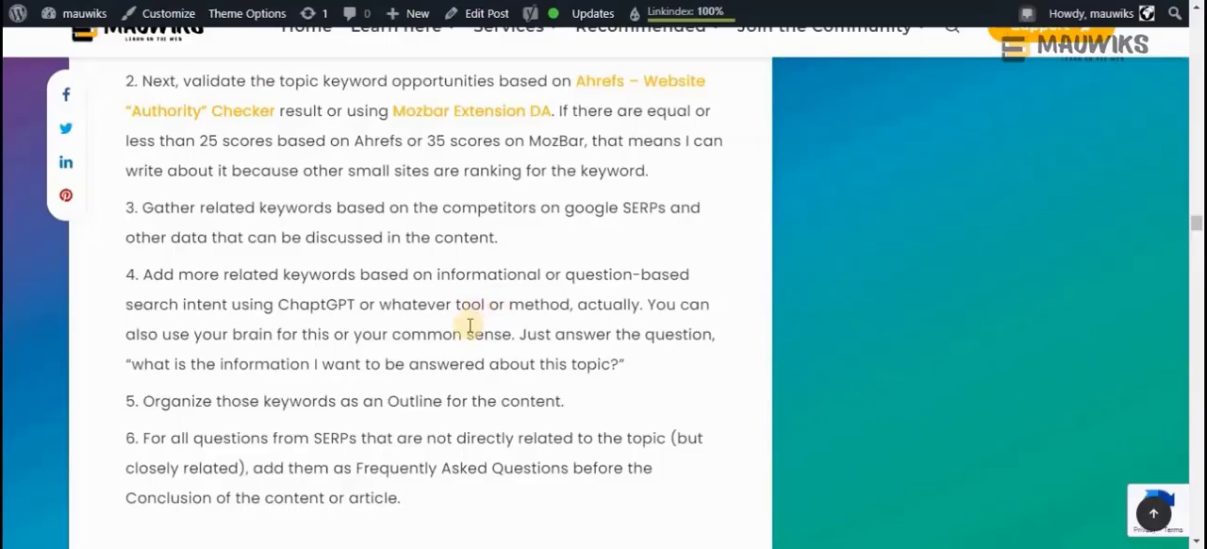
{"action": "left_click_drag", "start_coordinate": [523, 332], "coordinate": [631, 370]}
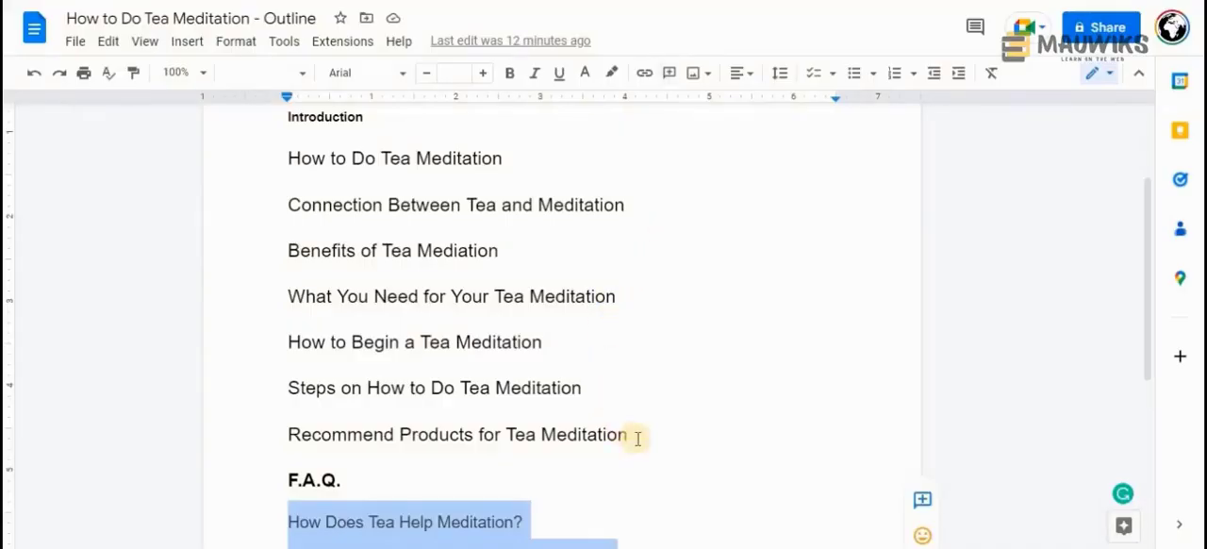
Highlight the outline headings from "How to Do Tea Meditation" through "Recommend Products for Tea Meditation" and compare them with the F.A.Q. questions
{"action": "left_click_drag", "start_coordinate": [627, 434], "coordinate": [271, 166]}
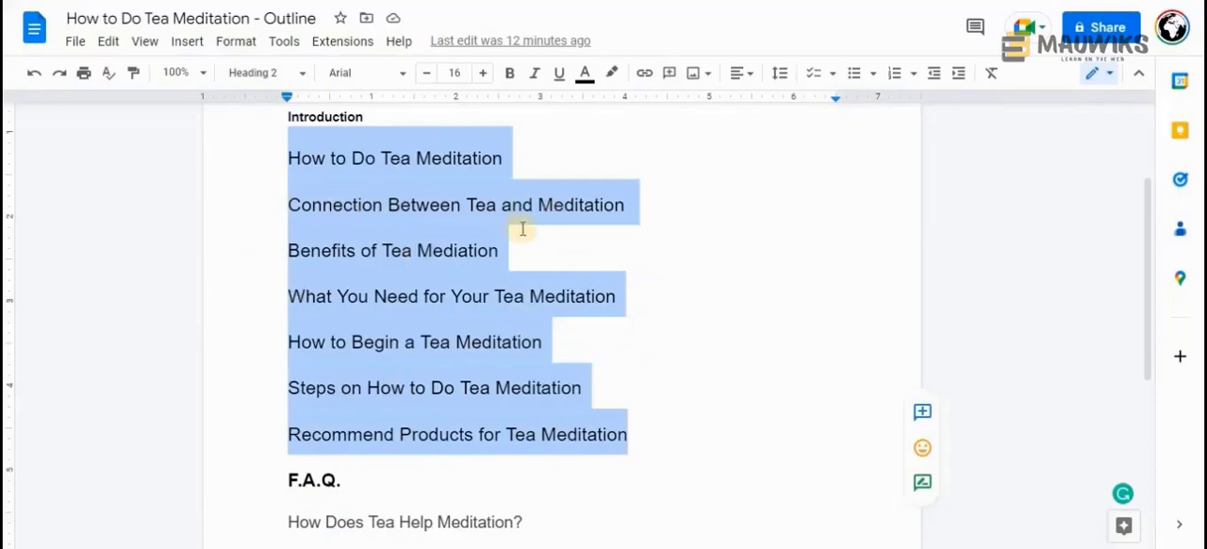
{"action": "scroll", "coordinate": [462, 310], "scroll_direction": "down", "scroll_amount": 3}
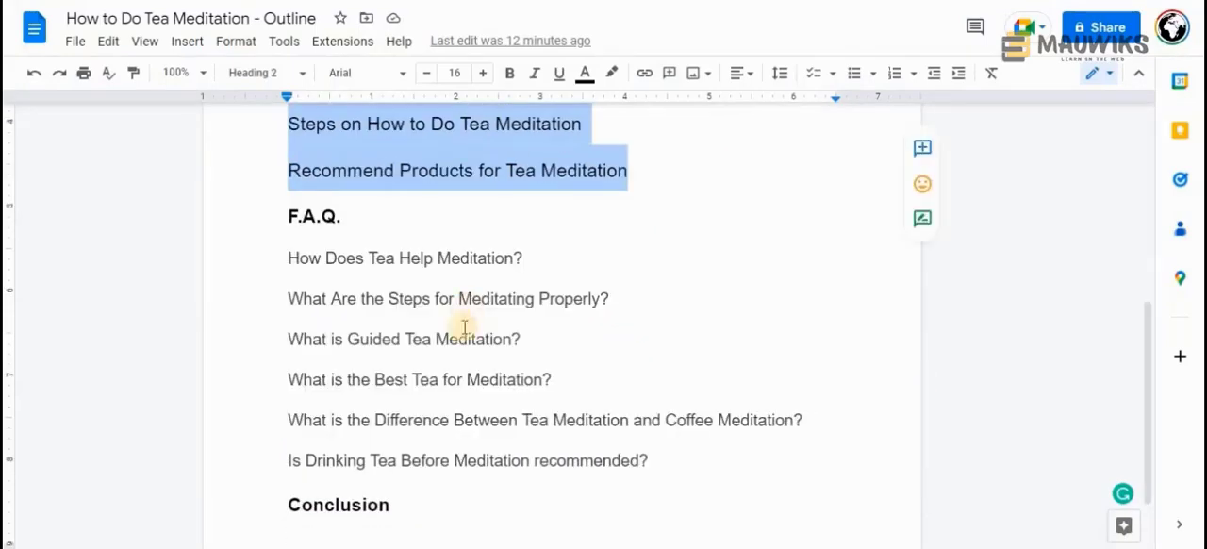
{"action": "scroll", "coordinate": [448, 311], "scroll_direction": "up", "scroll_amount": 3}
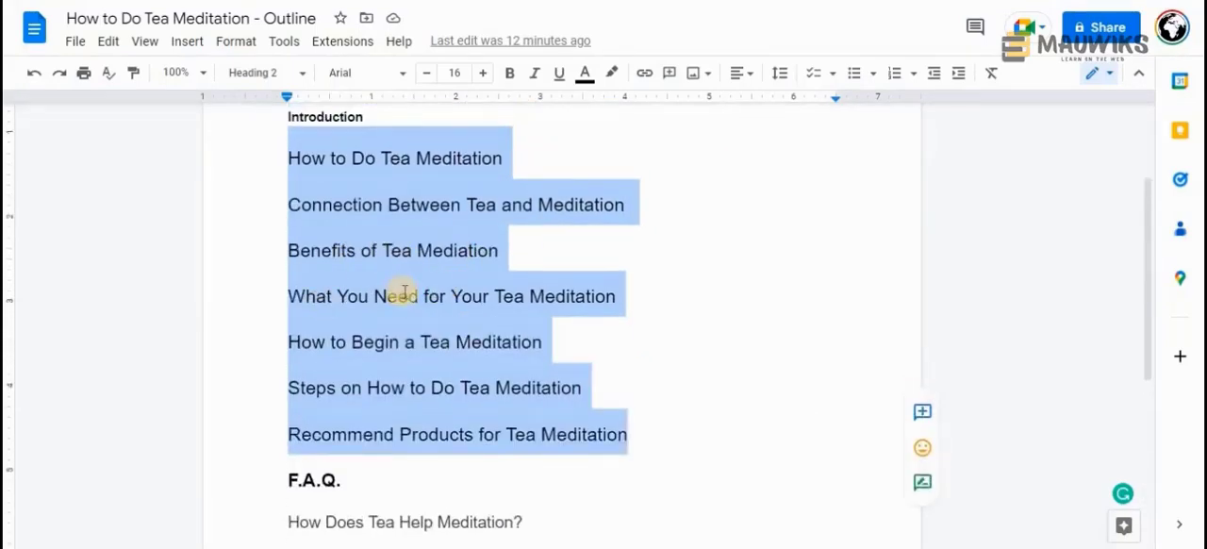
{"action": "scroll", "coordinate": [405, 293], "scroll_direction": "down", "scroll_amount": 3}
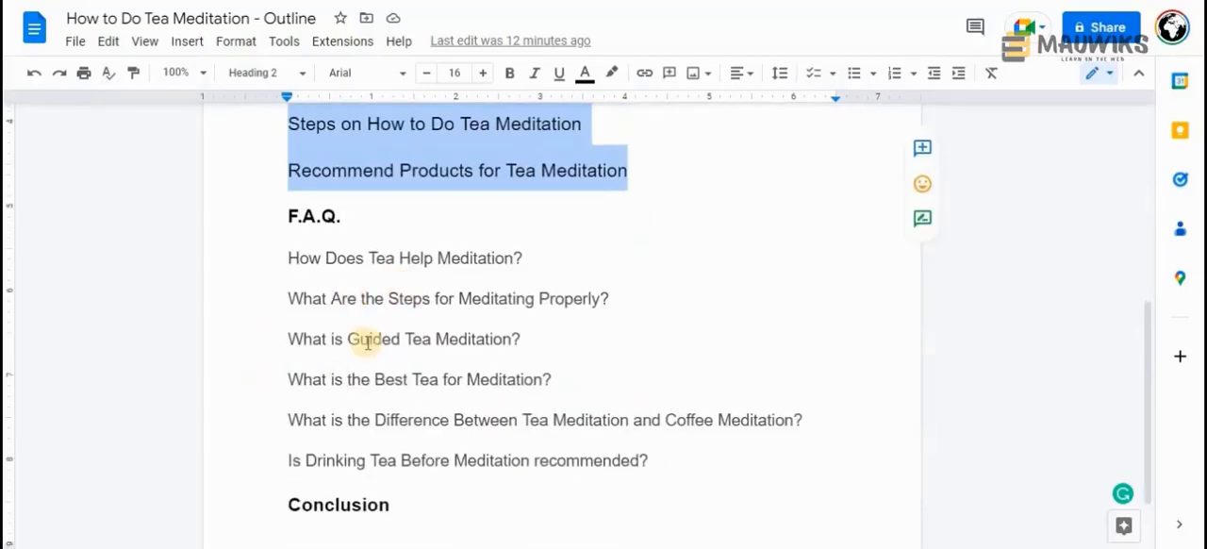
{"action": "scroll", "coordinate": [358, 377], "scroll_direction": "up", "scroll_amount": 5}
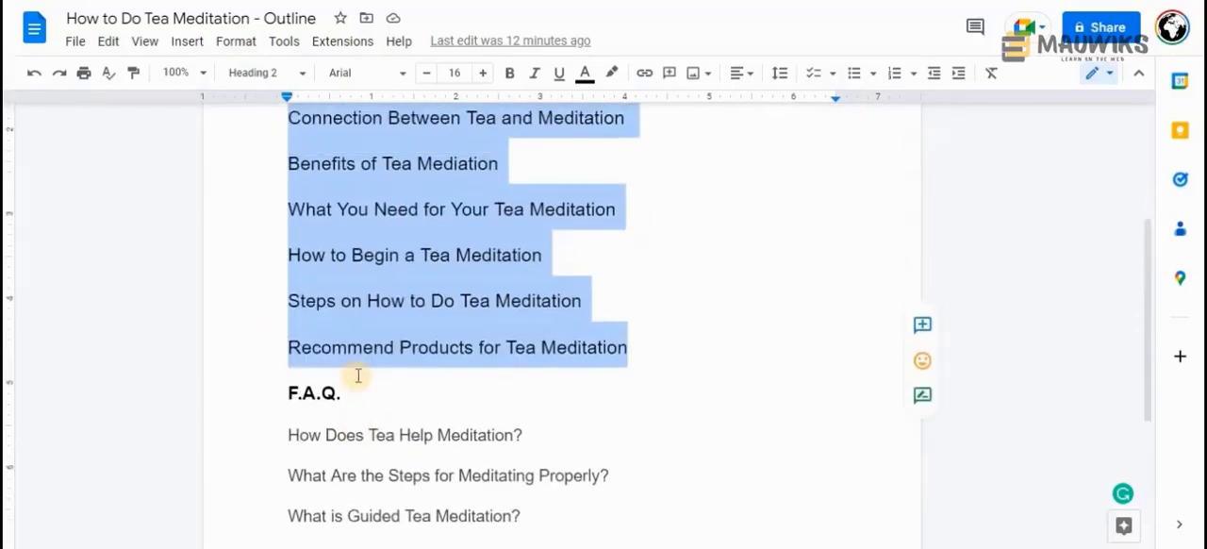
{"action": "left_click", "coordinate": [374, 337]}
{"action": "left_click_drag", "start_coordinate": [645, 518], "coordinate": [271, 252]}
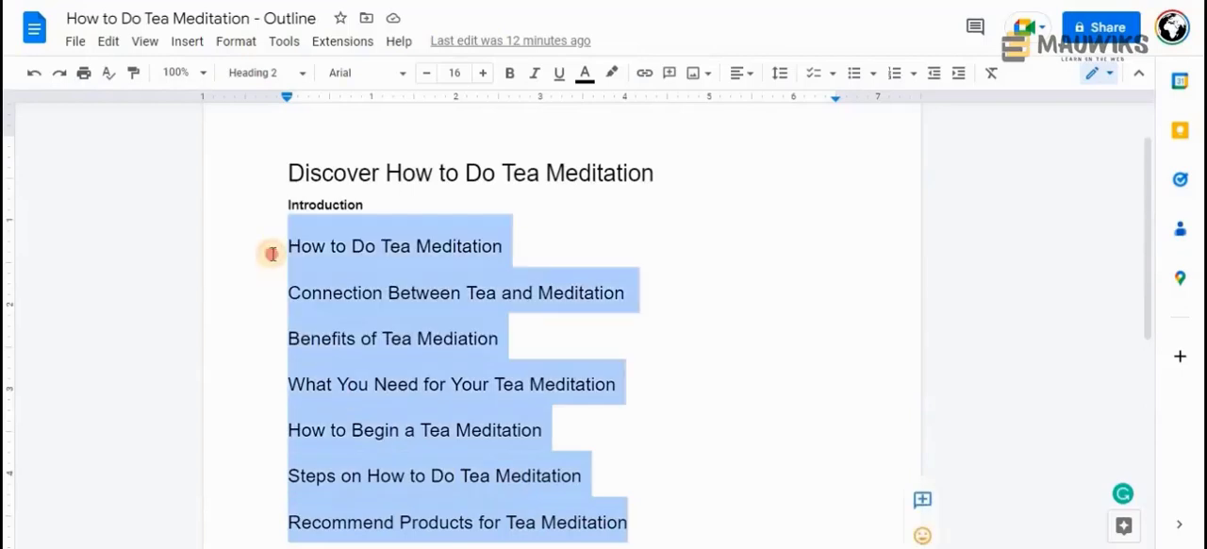
Highlight the title "Discover How to Do Tea Meditation" and the F.A.Q. questions to check how they relate
{"action": "left_click", "coordinate": [515, 171]}
{"action": "left_click_drag", "start_coordinate": [289, 172], "coordinate": [333, 172]}
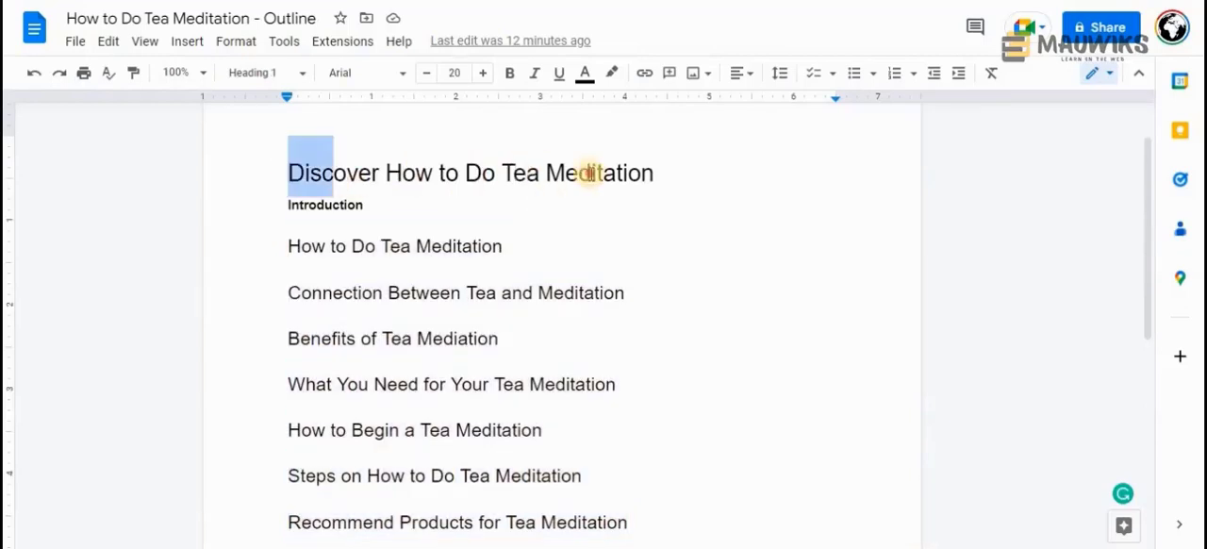
{"action": "left_click_drag", "start_coordinate": [589, 173], "coordinate": [658, 172]}
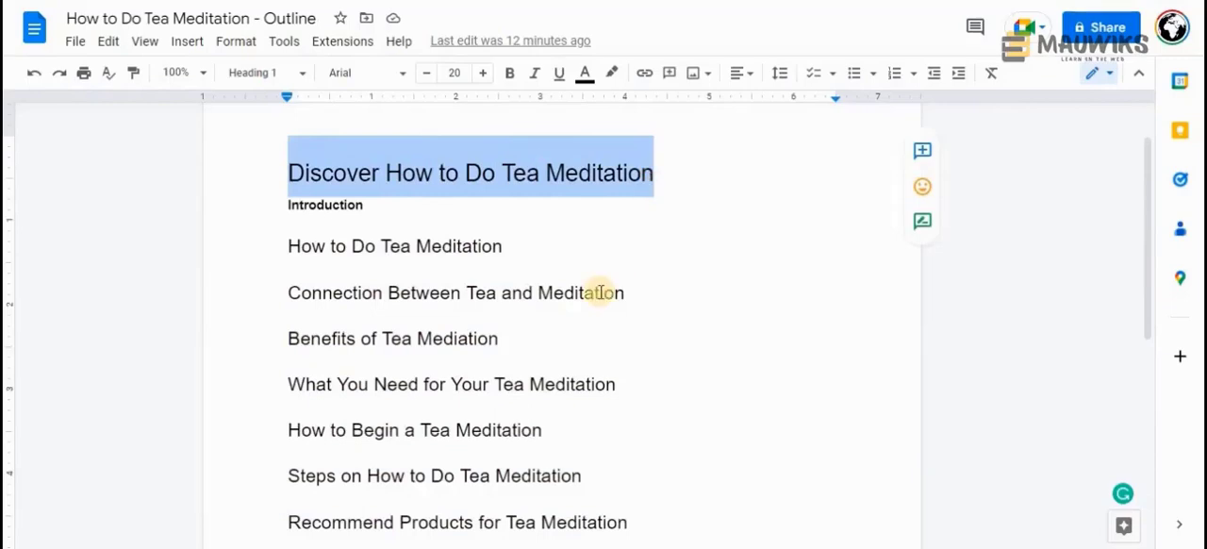
{"action": "scroll", "coordinate": [598, 291], "scroll_direction": "down", "scroll_amount": 3}
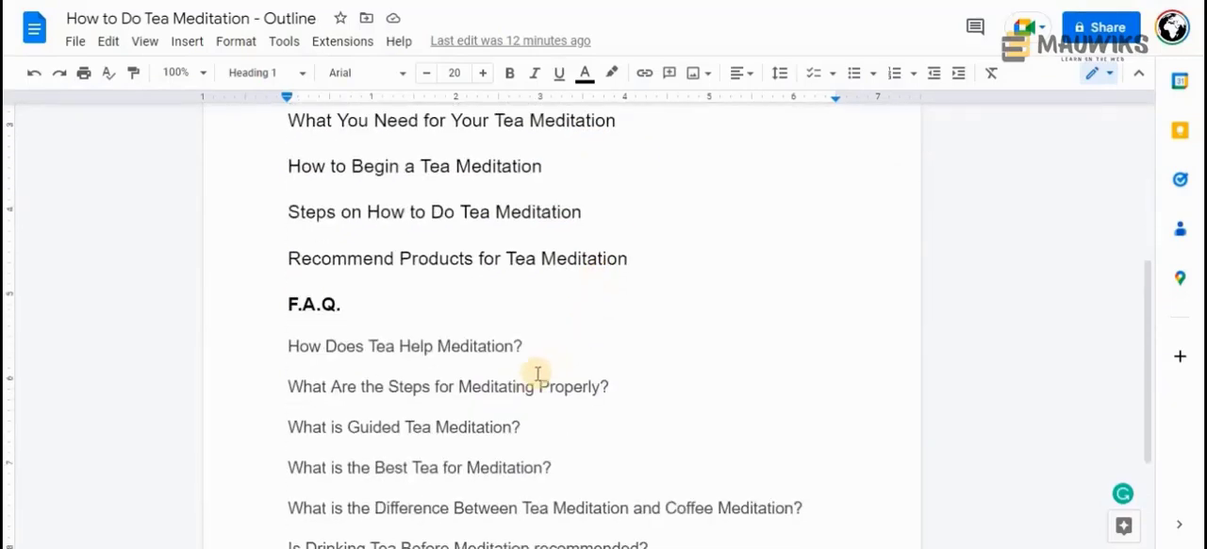
{"action": "scroll", "coordinate": [537, 375], "scroll_direction": "down", "scroll_amount": 1}
{"action": "scroll", "coordinate": [537, 375], "scroll_direction": "down", "scroll_amount": 1}
{"action": "left_click_drag", "start_coordinate": [647, 370], "coordinate": [275, 179]}
Highlight "How to Do Tea Meditation" in the document title and look over the outline beneath it
{"action": "scroll", "coordinate": [384, 235], "scroll_direction": "up", "scroll_amount": 6}
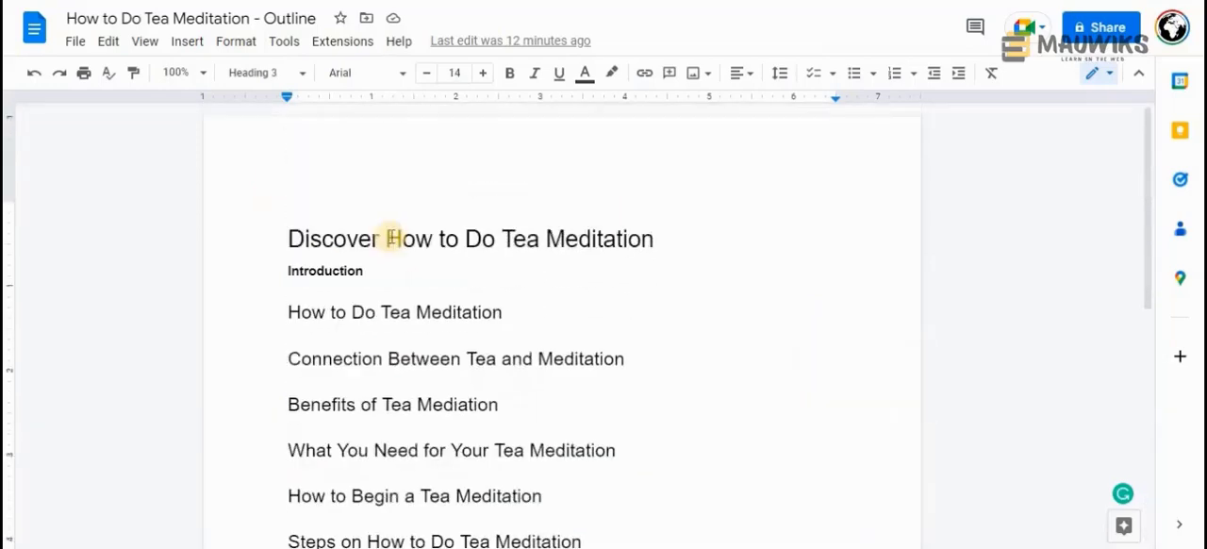
{"action": "left_click_drag", "start_coordinate": [367, 243], "coordinate": [647, 237]}
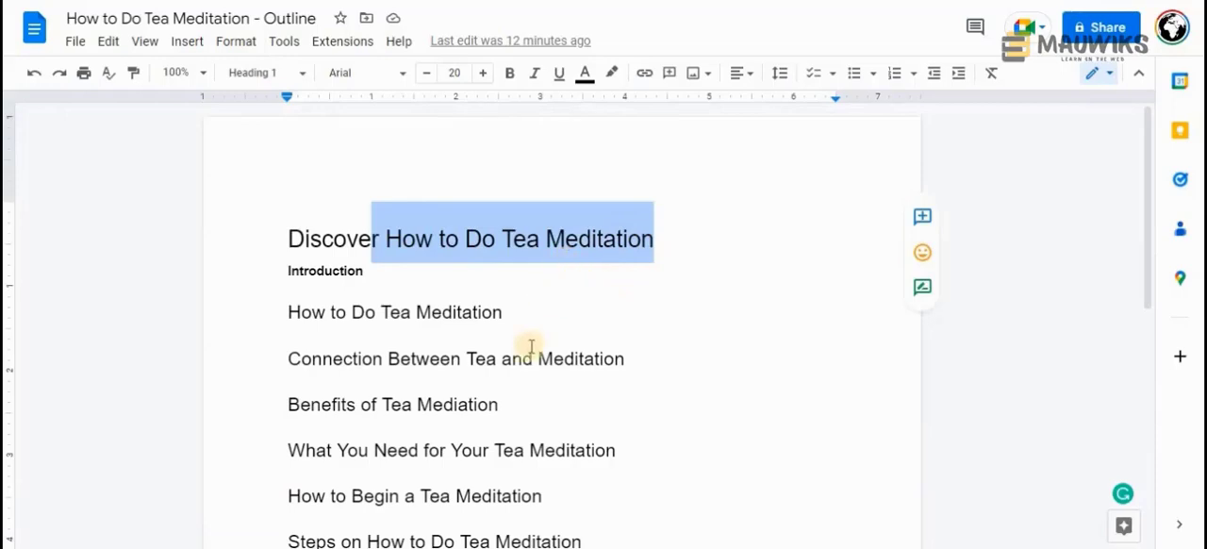
{"action": "scroll", "coordinate": [520, 370], "scroll_direction": "down", "scroll_amount": 4}
{"action": "scroll", "coordinate": [521, 370], "scroll_direction": "down", "scroll_amount": 3}
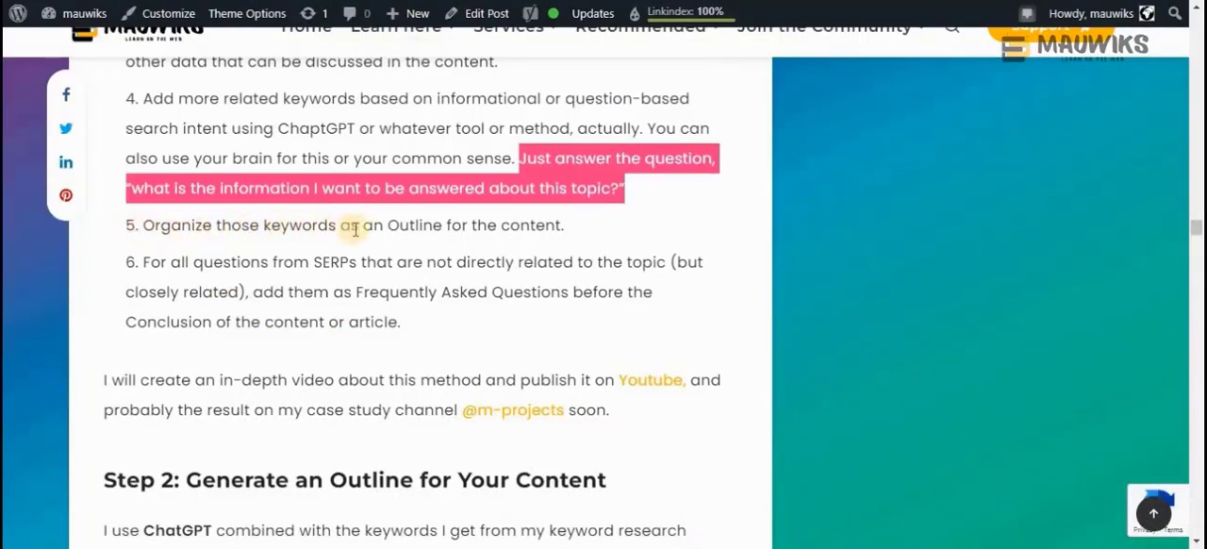
Highlight the article's instruction 5 on organizing keywords as an outline and instruction 6 on adding related SERP questions as FAQs
{"action": "left_click", "coordinate": [575, 226]}
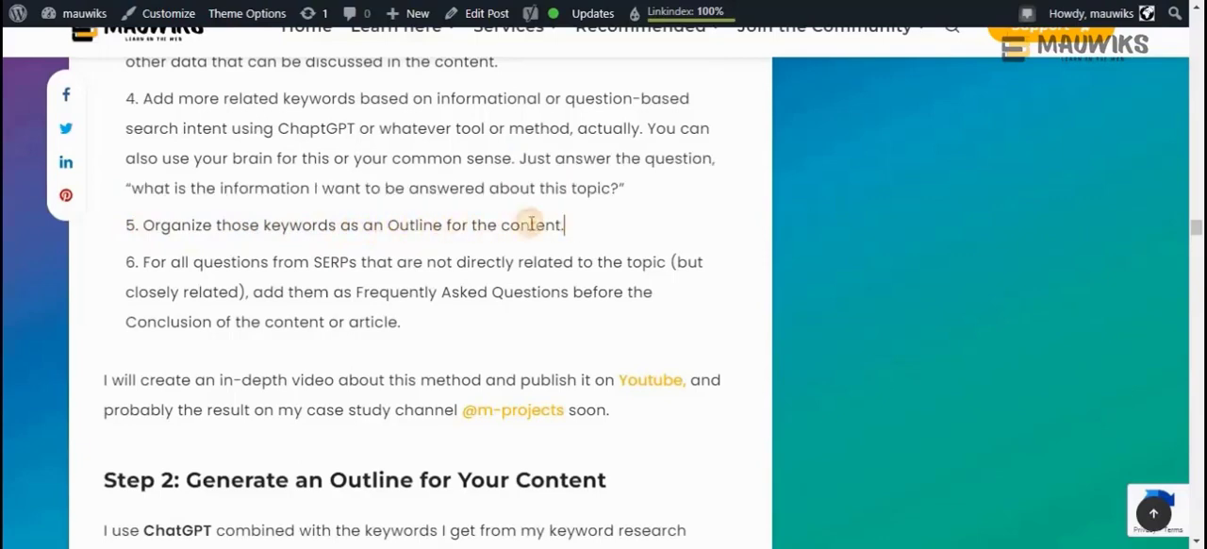
{"action": "left_click_drag", "start_coordinate": [531, 223], "coordinate": [130, 226]}
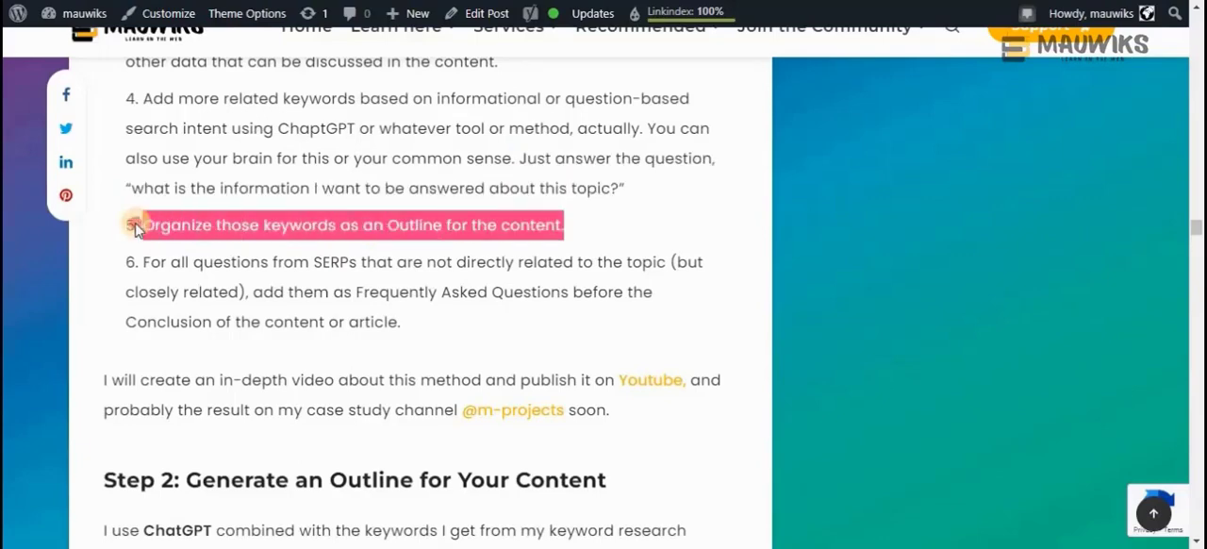
{"action": "left_click", "coordinate": [236, 241]}
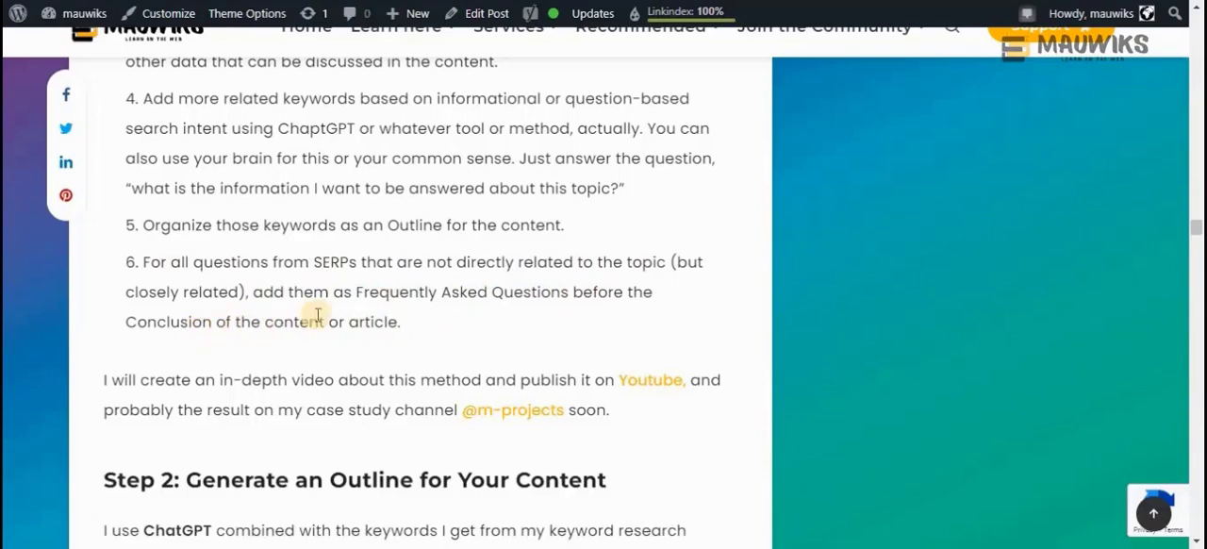
{"action": "left_click_drag", "start_coordinate": [402, 326], "coordinate": [124, 262]}
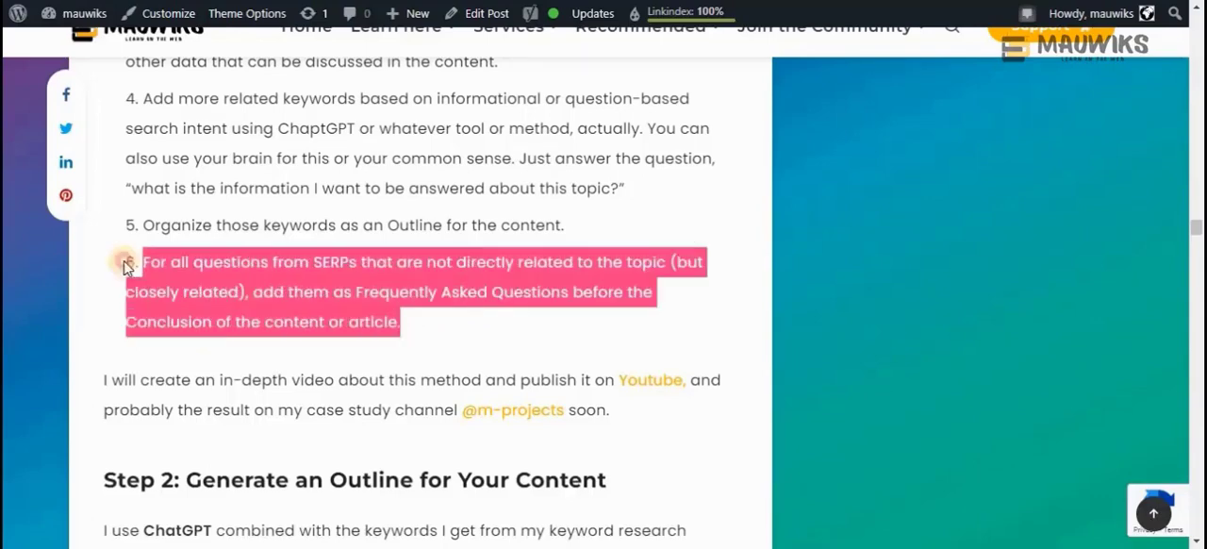
{"action": "left_click", "coordinate": [430, 286]}
Highlight the "Step 2" label and the paragraph on combining ChatGPT with researched keywords to generate an outline
{"action": "scroll", "coordinate": [429, 288], "scroll_direction": "down", "scroll_amount": 2}
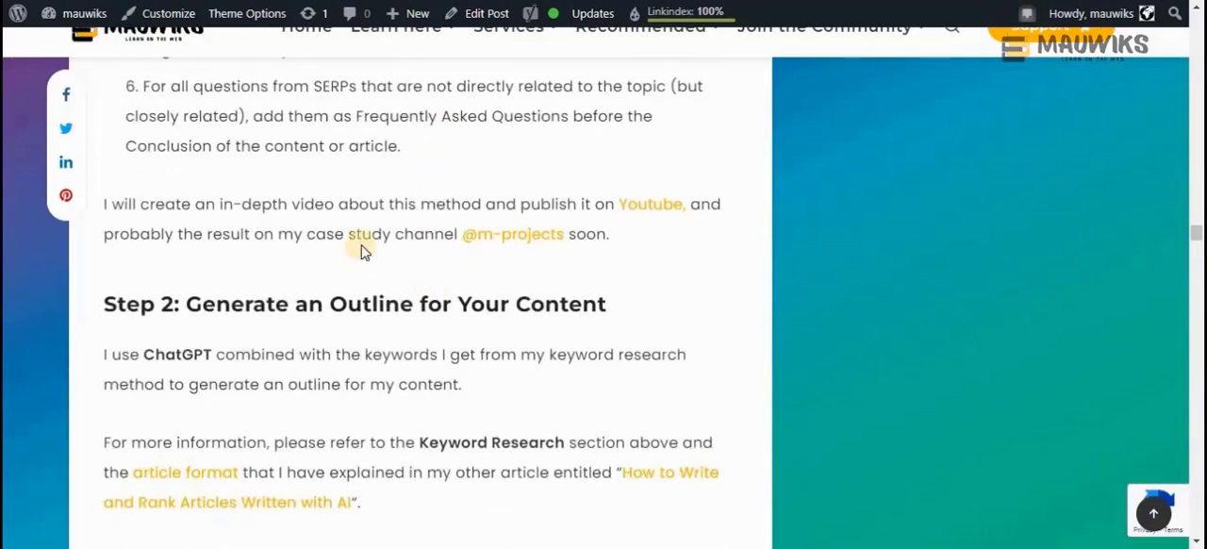
{"action": "scroll", "coordinate": [347, 275], "scroll_direction": "down", "scroll_amount": 1}
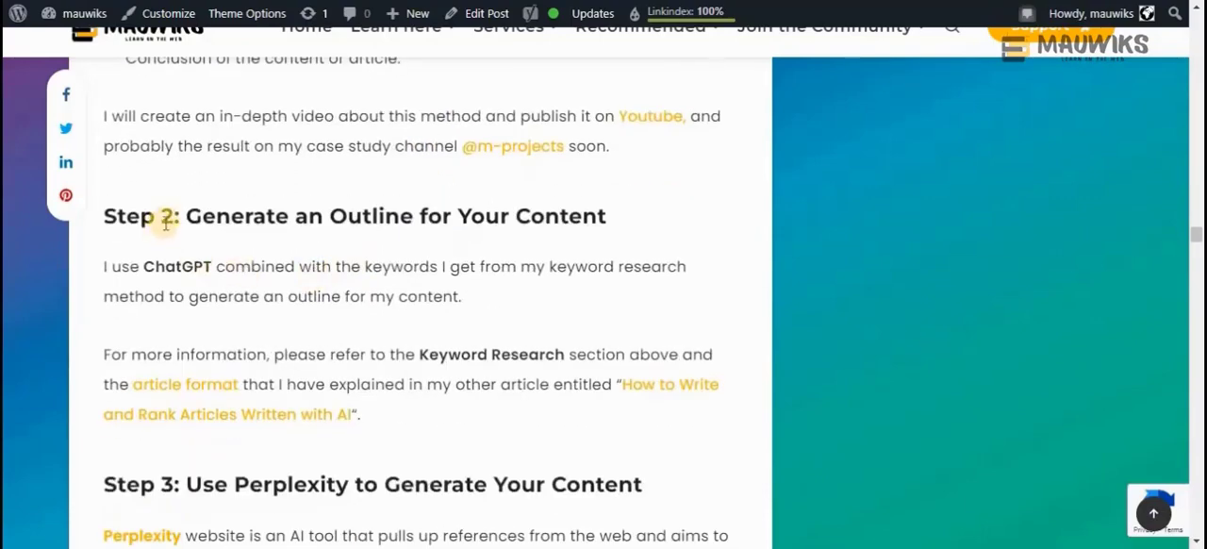
{"action": "left_click_drag", "start_coordinate": [170, 216], "coordinate": [98, 223]}
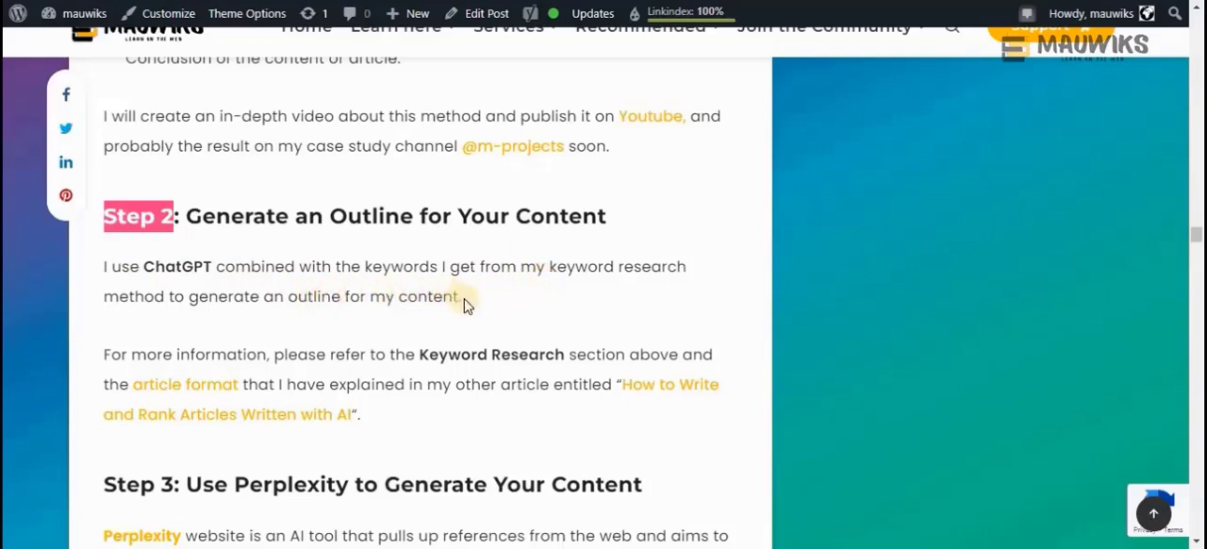
{"action": "left_click_drag", "start_coordinate": [461, 298], "coordinate": [97, 267]}
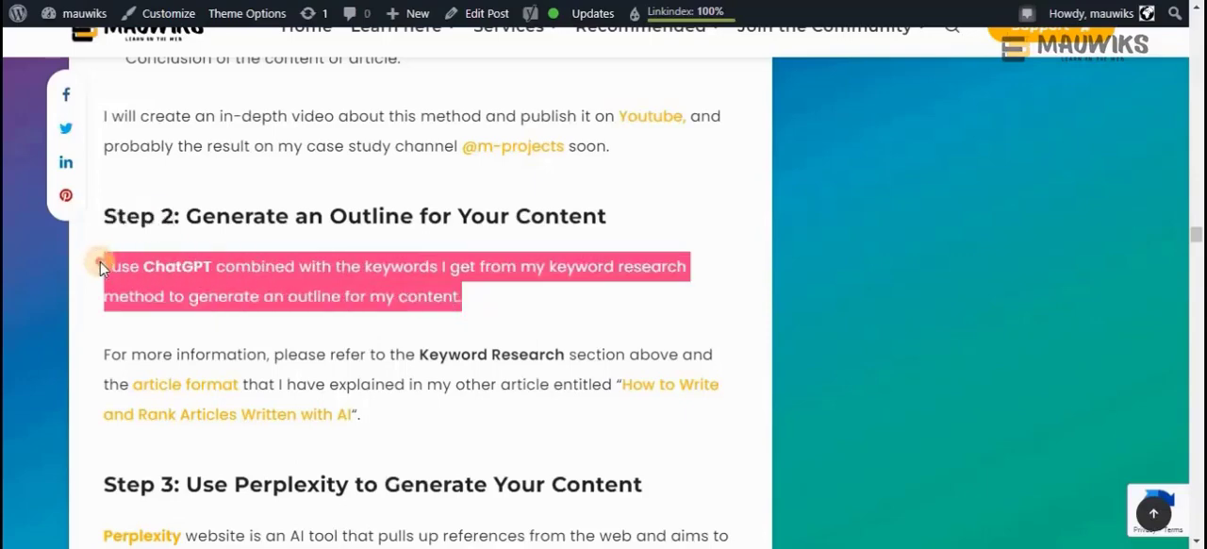
Reread instruction 4 of the keyword research list, focusing on informational or question-based search intent
{"action": "scroll", "coordinate": [329, 241], "scroll_direction": "up", "scroll_amount": 3}
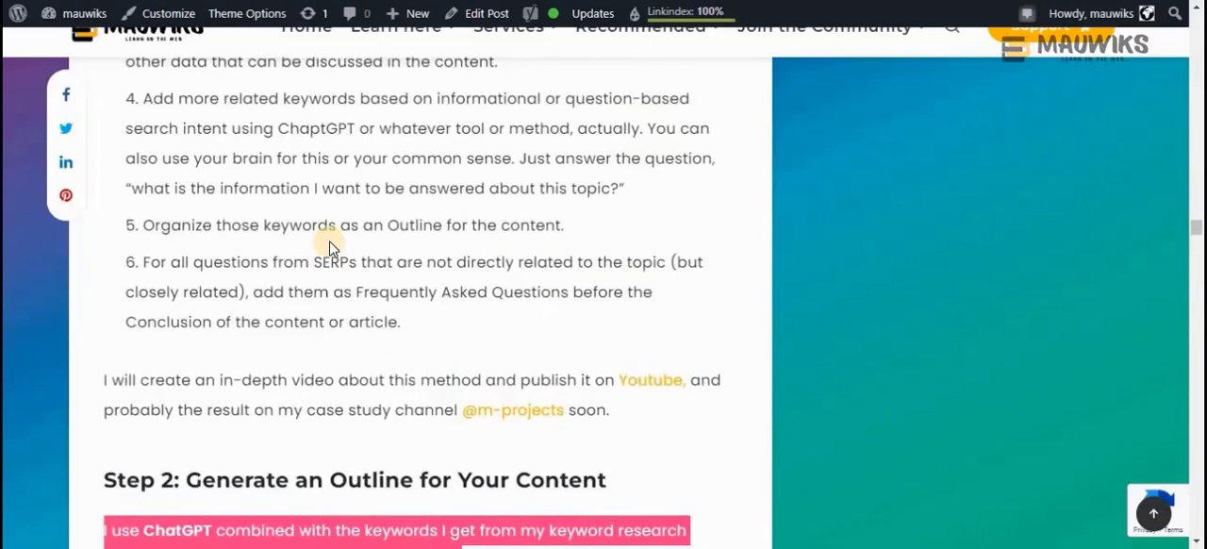
{"action": "scroll", "coordinate": [329, 248], "scroll_direction": "up", "scroll_amount": 1}
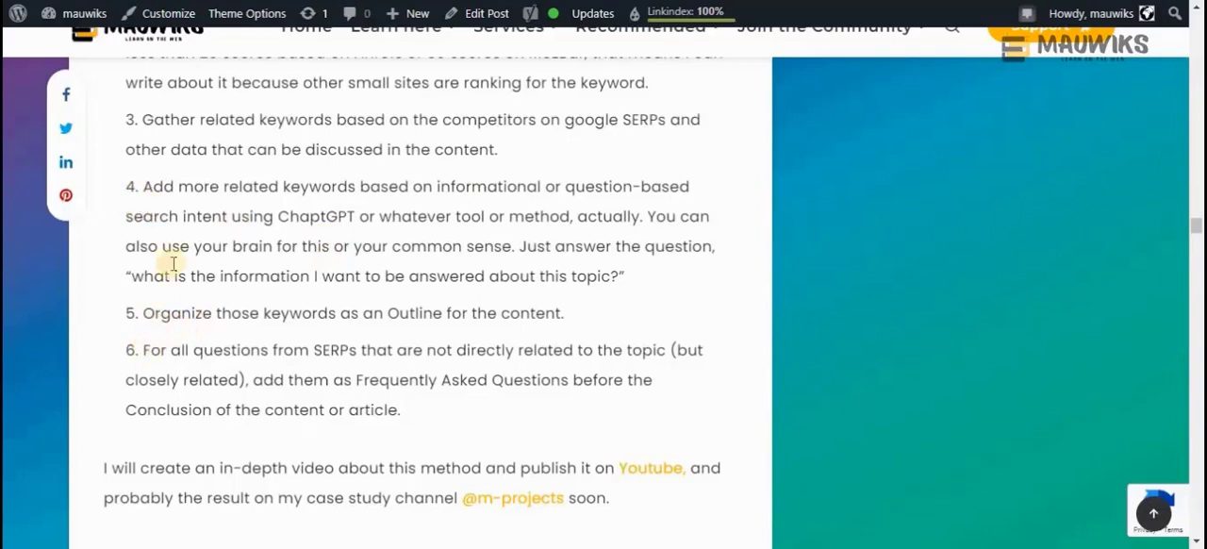
{"action": "left_click_drag", "start_coordinate": [232, 217], "coordinate": [592, 212]}
{"action": "left_click", "coordinate": [488, 186]}
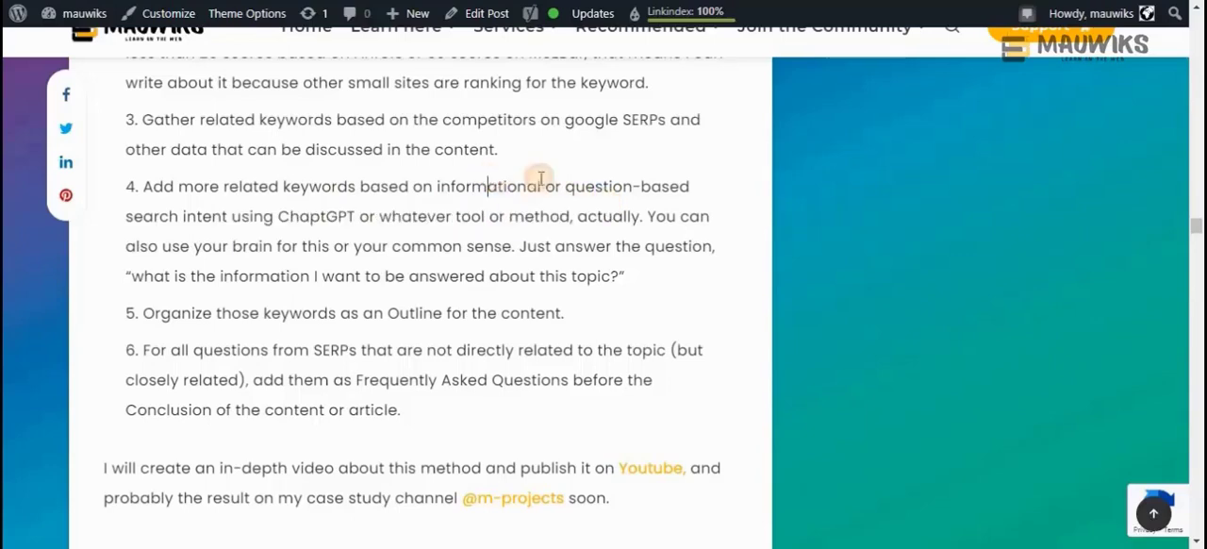
{"action": "left_click", "coordinate": [577, 186], "text": "shift"}
Highlight "ChatGPT" in the Step 2 paragraph and read on toward "Step 3: Use Perplexity to Generate Your Content"
{"action": "scroll", "coordinate": [449, 263], "scroll_direction": "down", "scroll_amount": 3}
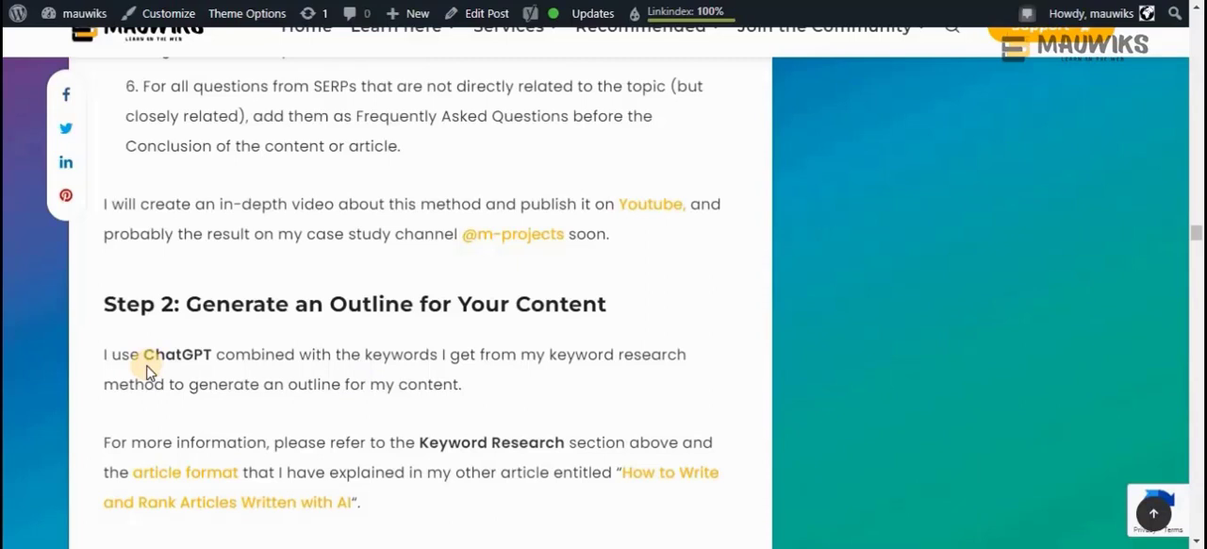
{"action": "left_click_drag", "start_coordinate": [142, 354], "coordinate": [216, 354]}
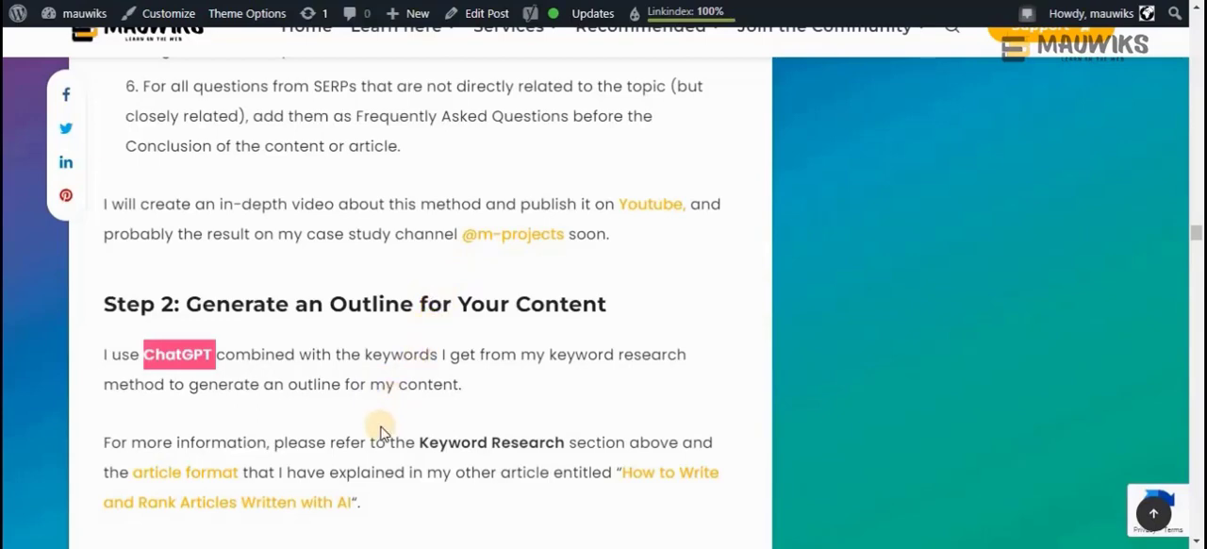
{"action": "scroll", "coordinate": [382, 432], "scroll_direction": "down", "scroll_amount": 1}
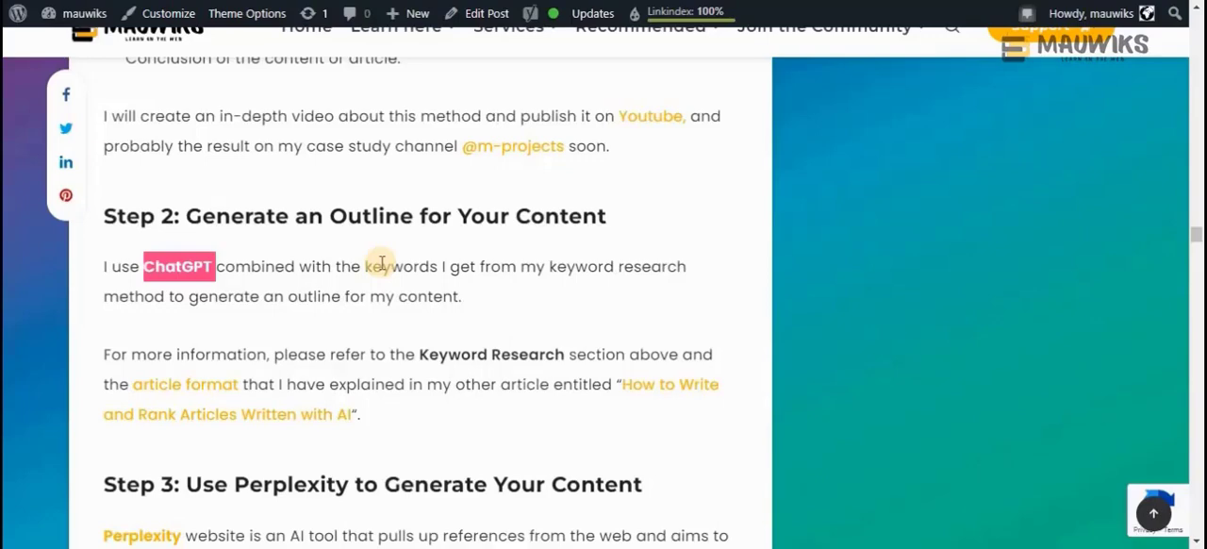
Compare the Step 2 outline instructions with keyword research instructions 2 to 6, highlighting both Step 2 paragraphs
{"action": "mouse_move", "coordinate": [76, 13]}
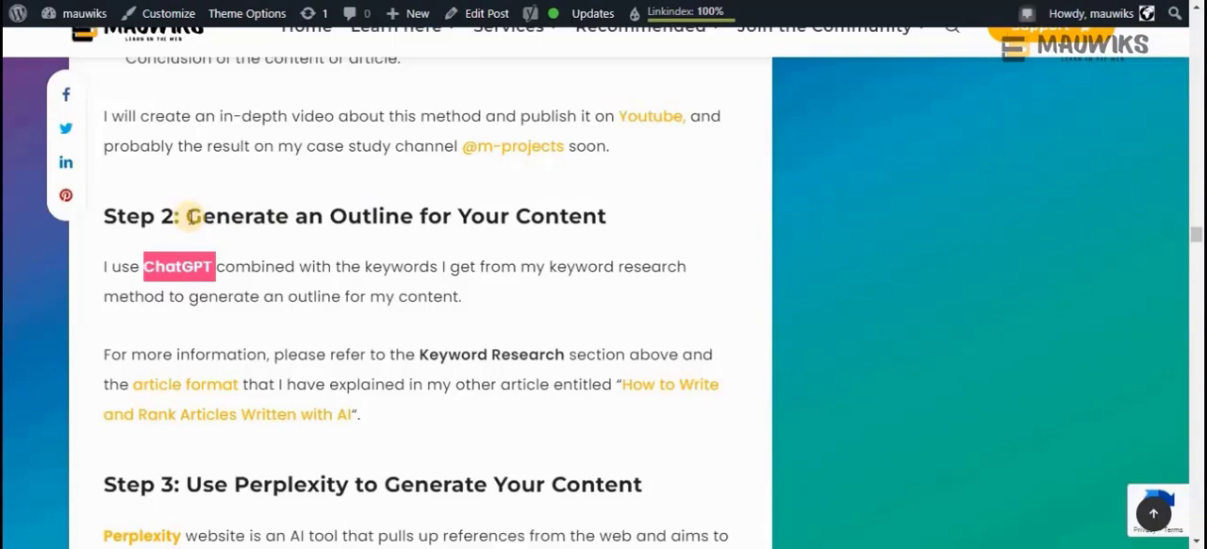
{"action": "left_click", "coordinate": [246, 265]}
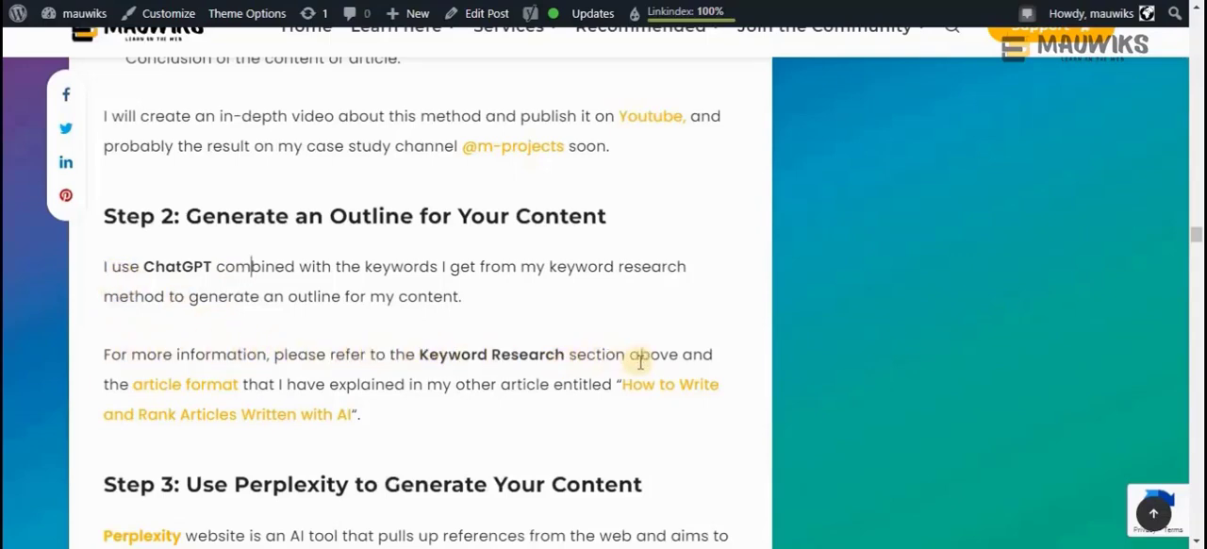
{"action": "scroll", "coordinate": [186, 288], "scroll_direction": "up", "scroll_amount": 10}
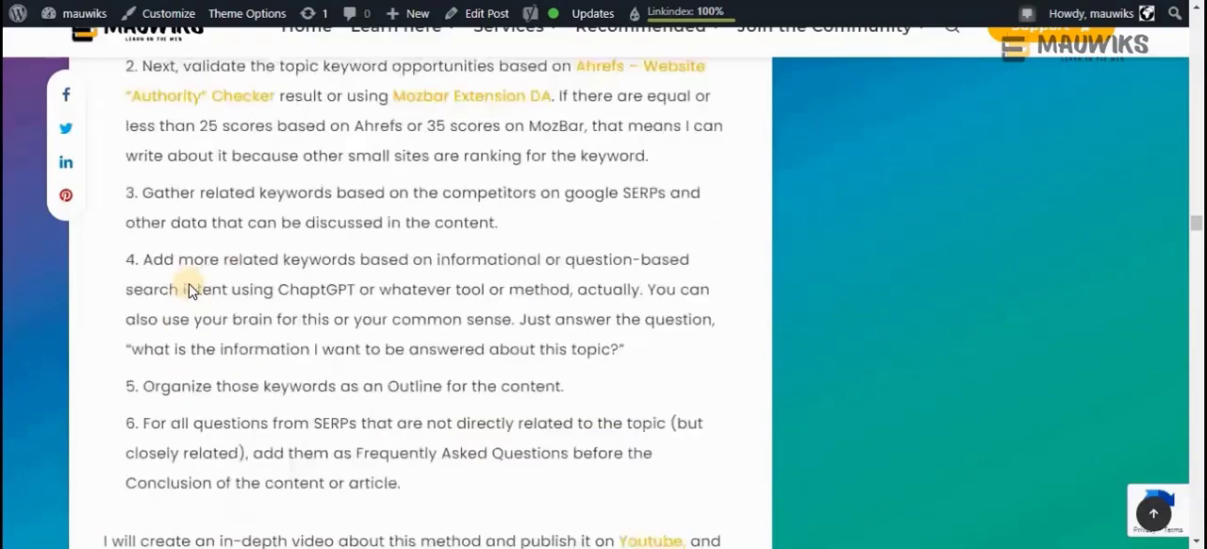
{"action": "scroll", "coordinate": [189, 281], "scroll_direction": "down", "scroll_amount": 10}
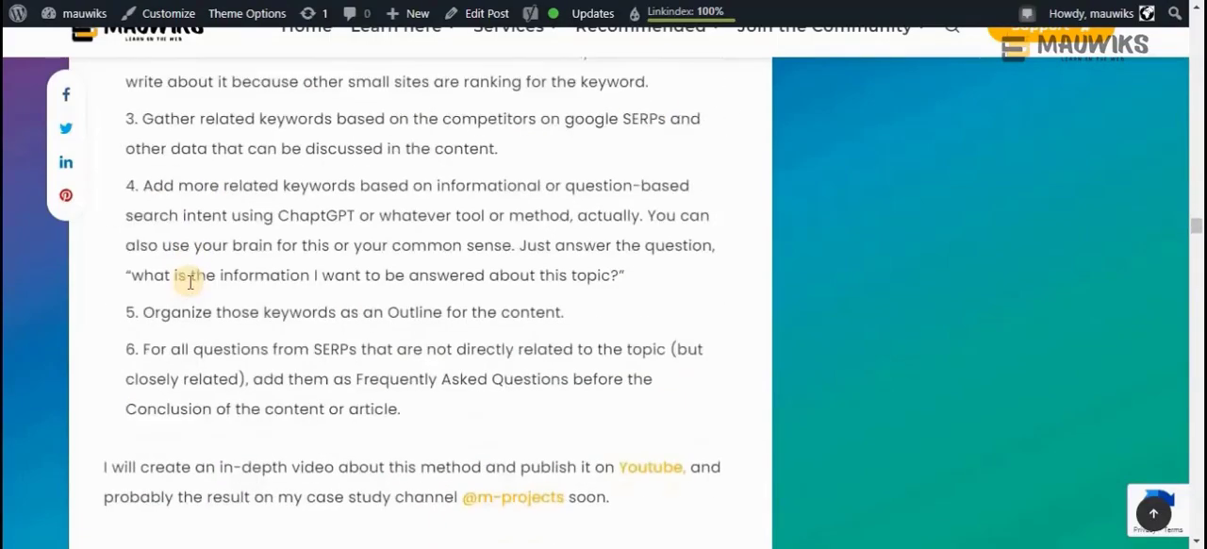
{"action": "scroll", "coordinate": [400, 336], "scroll_direction": "down", "scroll_amount": 1}
{"action": "left_click_drag", "start_coordinate": [360, 326], "coordinate": [103, 186]}
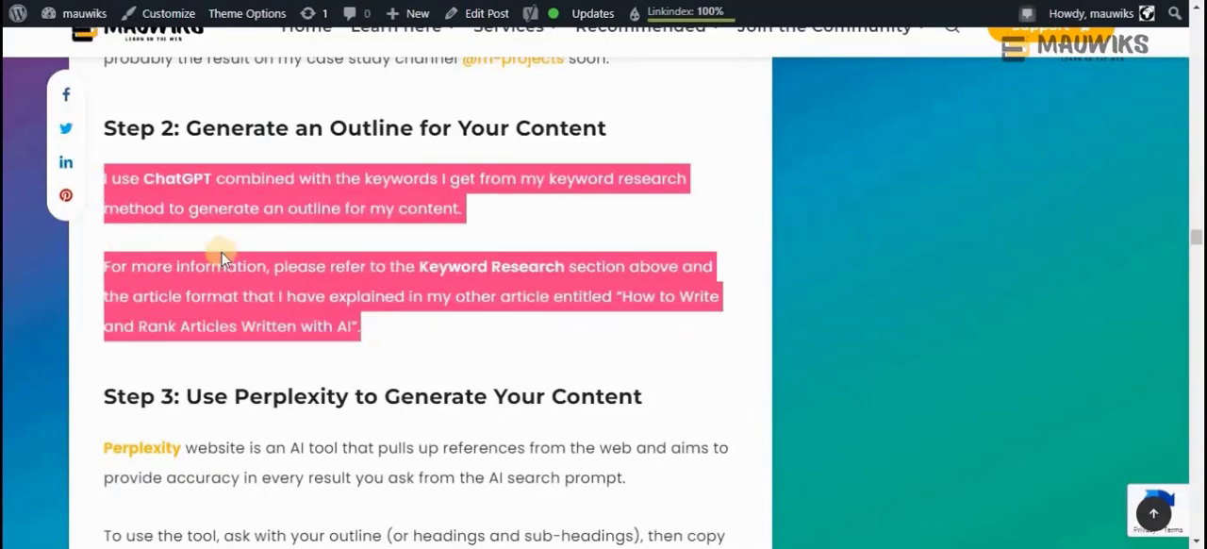
{"action": "scroll", "coordinate": [215, 248], "scroll_direction": "up", "scroll_amount": 6}
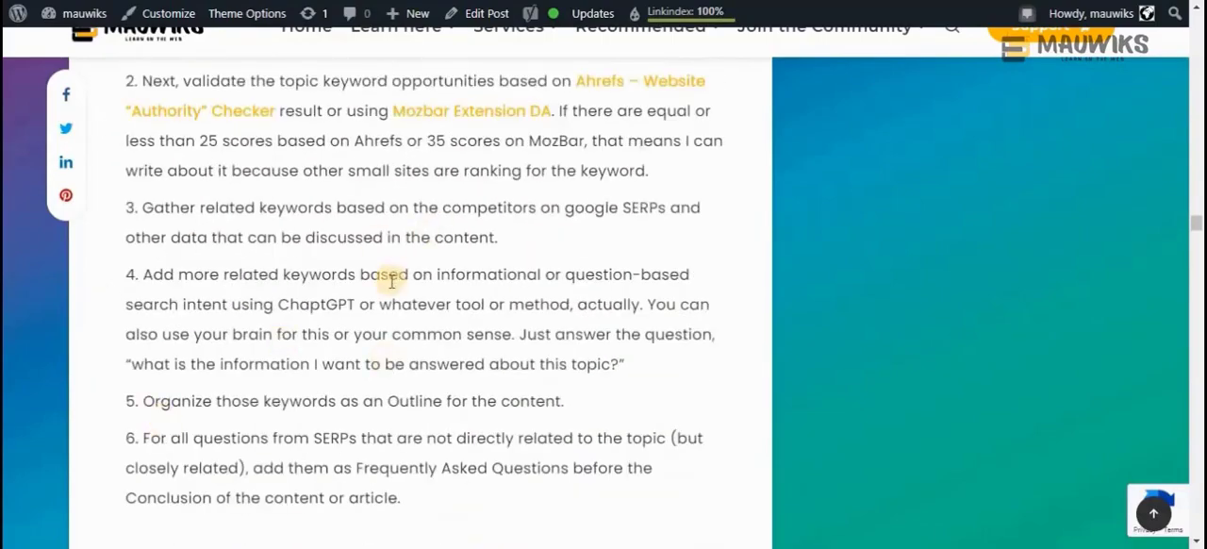
{"action": "scroll", "coordinate": [391, 283], "scroll_direction": "down", "scroll_amount": 6}
{"action": "left_click", "coordinate": [262, 196]}
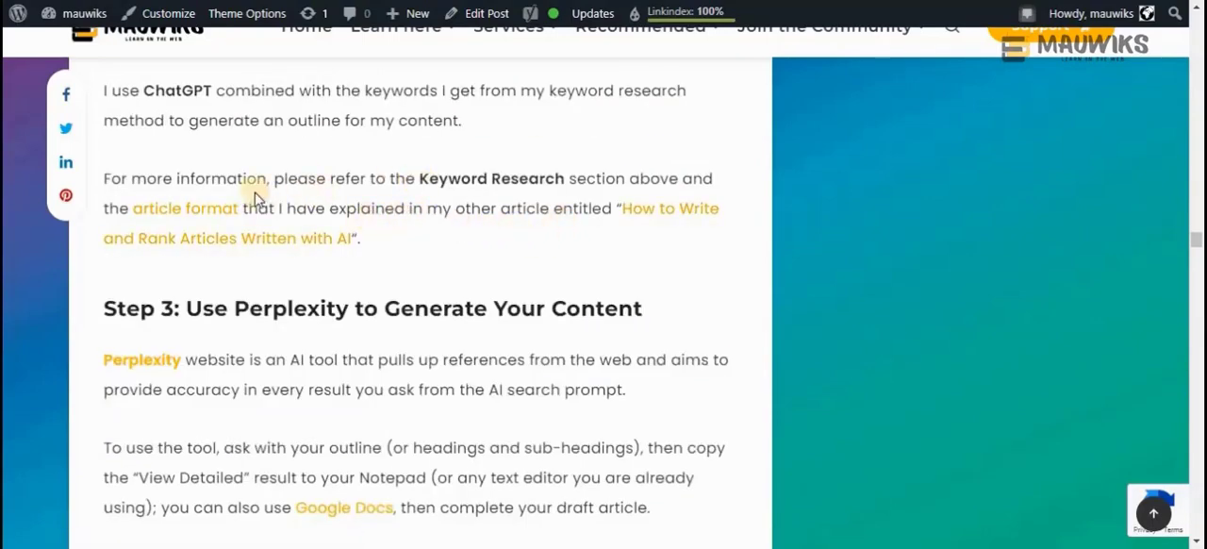
Review the keyword research workflow from the low-competition topic instruction through to the related article reference in Step 2
{"action": "scroll", "coordinate": [168, 216], "scroll_direction": "up", "scroll_amount": 2}
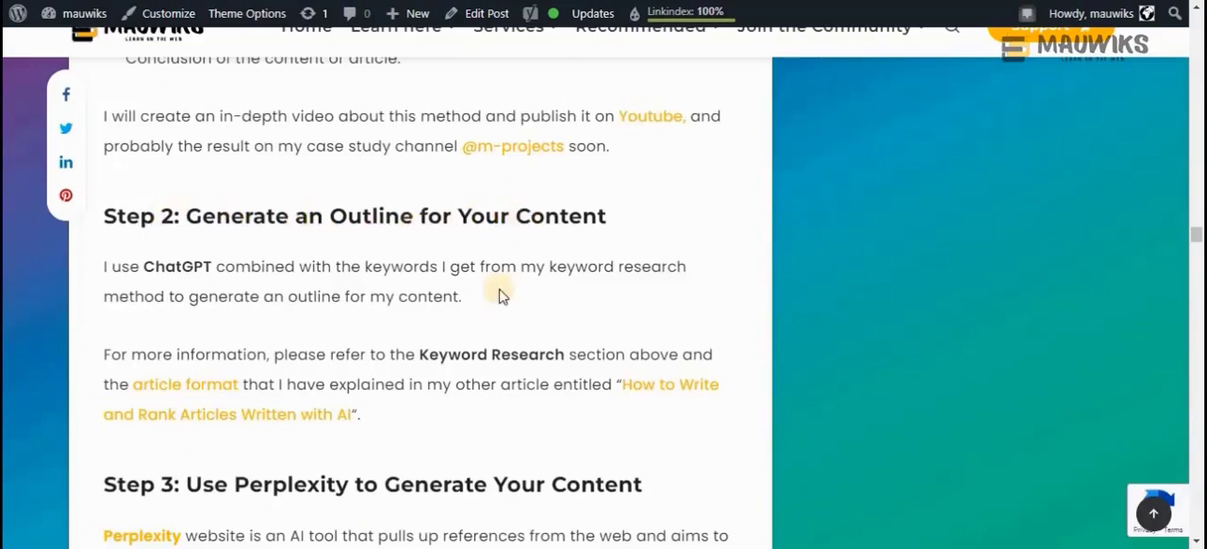
{"action": "scroll", "coordinate": [410, 342], "scroll_direction": "up", "scroll_amount": 1}
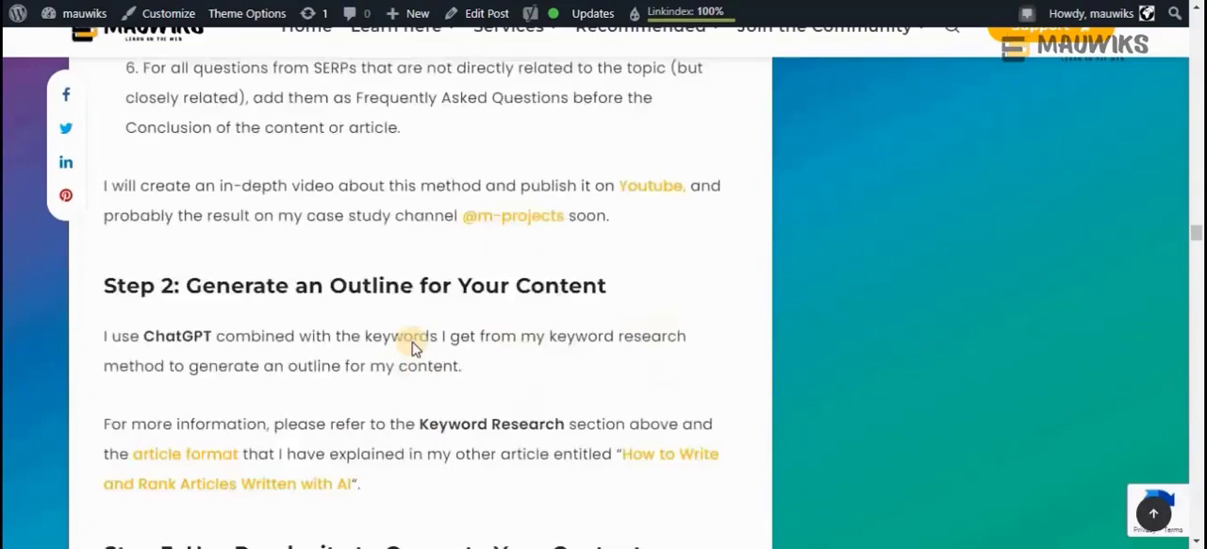
{"action": "scroll", "coordinate": [412, 347], "scroll_direction": "up", "scroll_amount": 3}
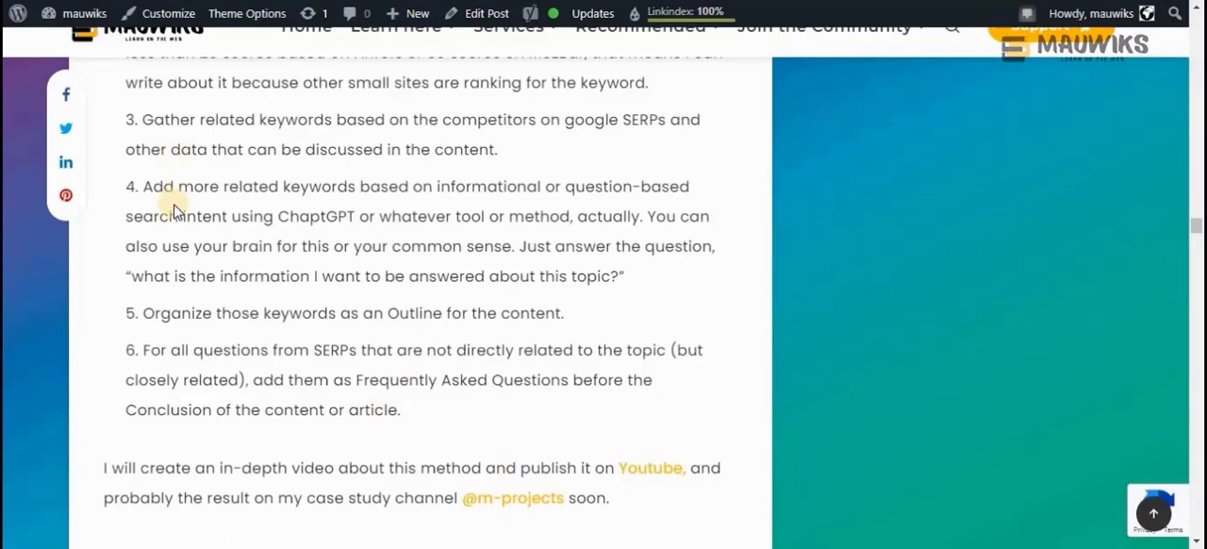
{"action": "scroll", "coordinate": [172, 202], "scroll_direction": "down", "scroll_amount": 3}
{"action": "scroll", "coordinate": [171, 202], "scroll_direction": "up", "scroll_amount": 4}
{"action": "scroll", "coordinate": [174, 211], "scroll_direction": "up", "scroll_amount": 8}
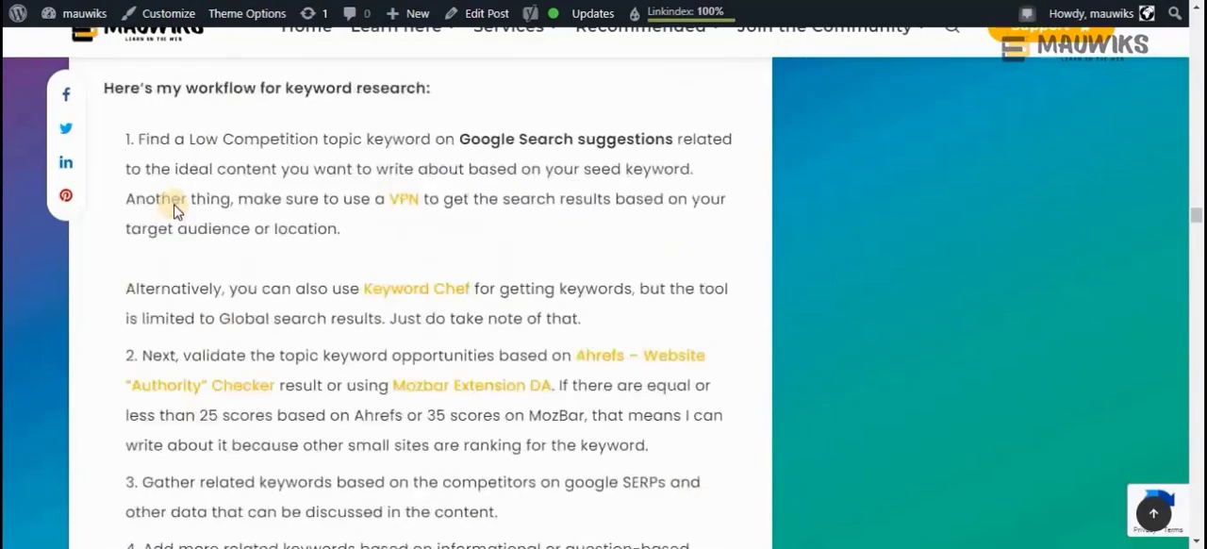
{"action": "scroll", "coordinate": [174, 211], "scroll_direction": "down", "scroll_amount": 12}
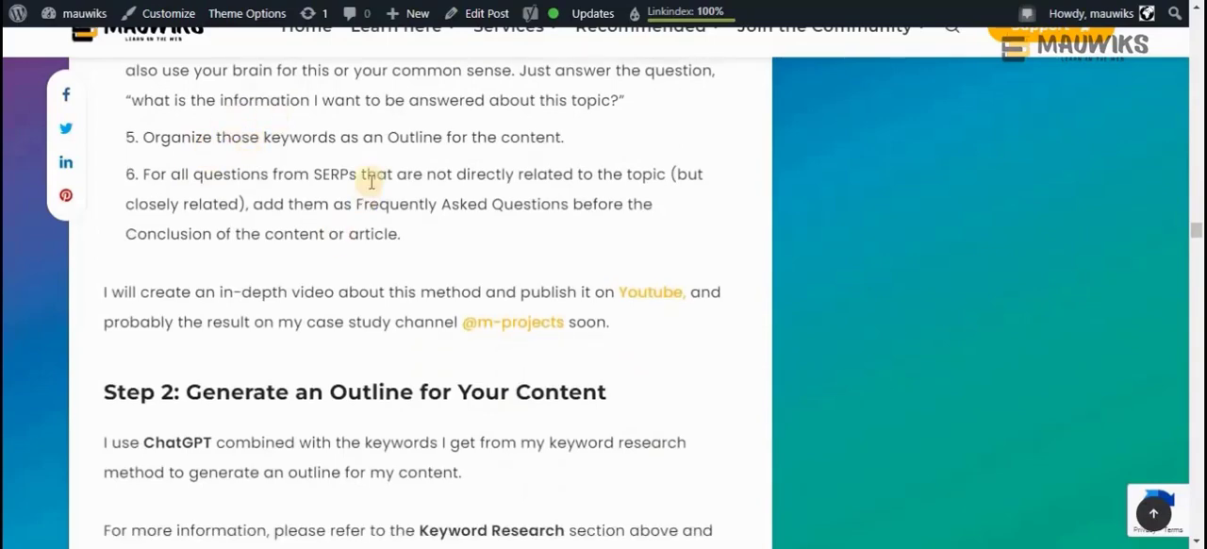
{"action": "scroll", "coordinate": [373, 238], "scroll_direction": "down", "scroll_amount": 3}
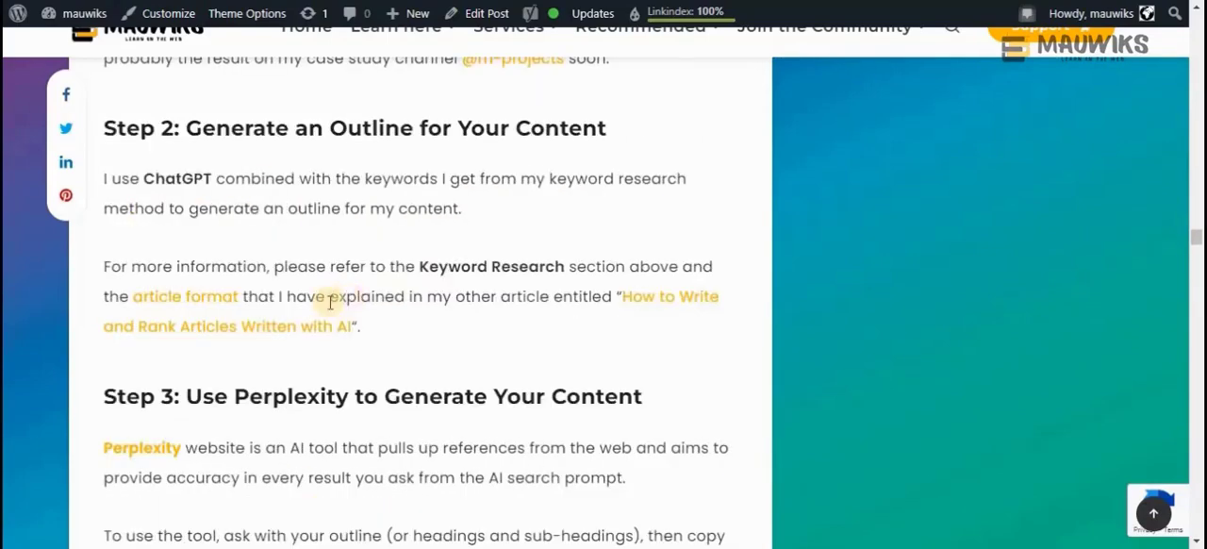
Open the linked article "How to Write and Rank Articles Written with AI" and go to its Step 3 on the proper format from the table of contents
{"action": "right_click", "coordinate": [682, 315]}
{"action": "left_click", "coordinate": [716, 309]}
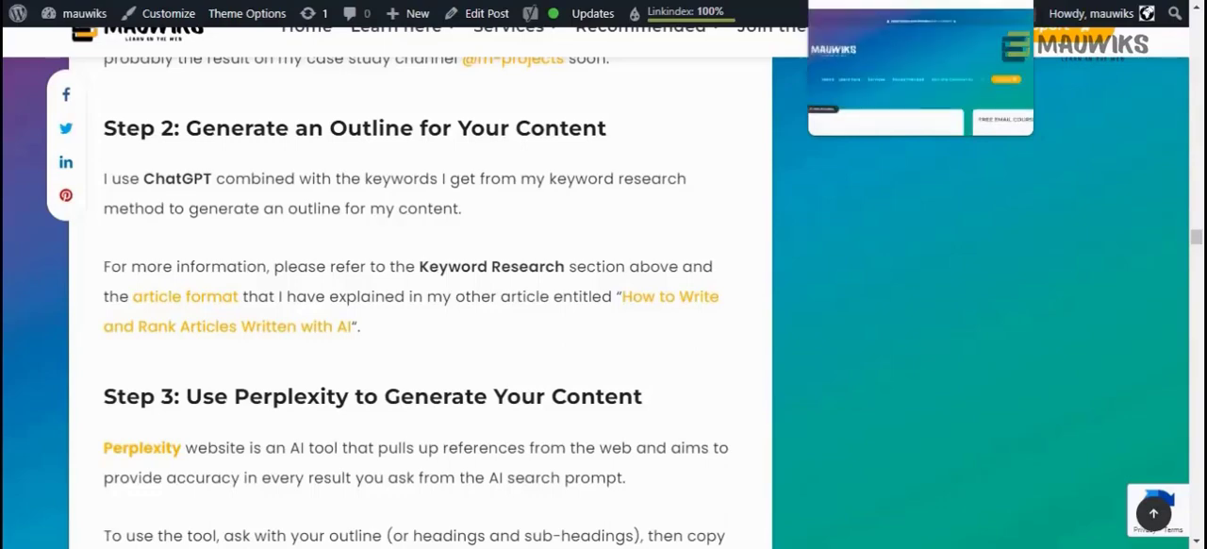
{"action": "left_click", "coordinate": [877, 1]}
{"action": "scroll", "coordinate": [405, 326], "scroll_direction": "down", "scroll_amount": 5}
{"action": "scroll", "coordinate": [337, 256], "scroll_direction": "down", "scroll_amount": 7}
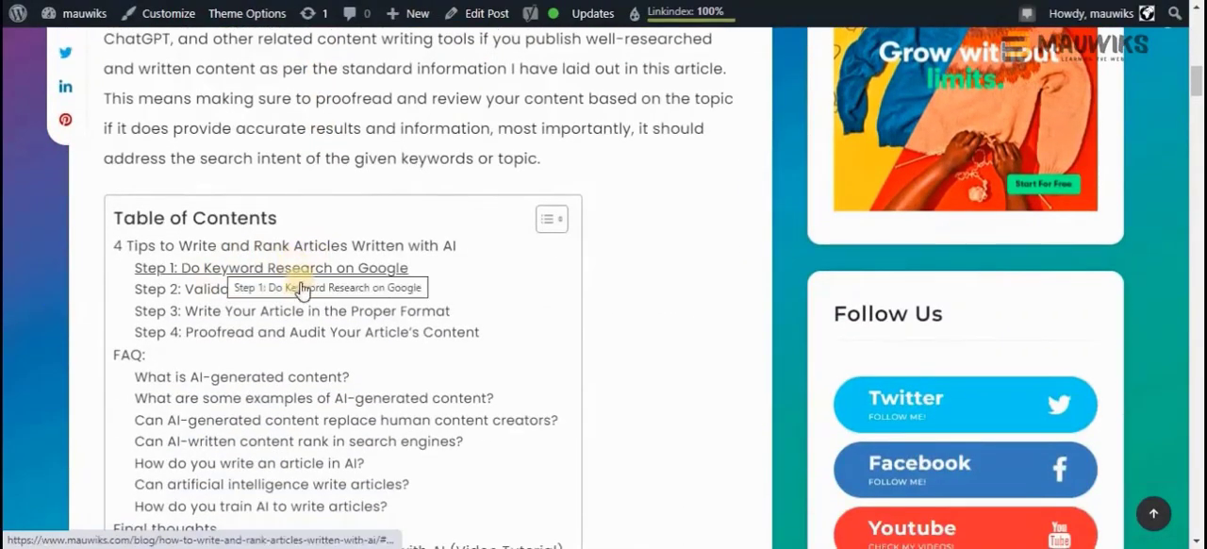
{"action": "scroll", "coordinate": [291, 306], "scroll_direction": "down", "scroll_amount": 1}
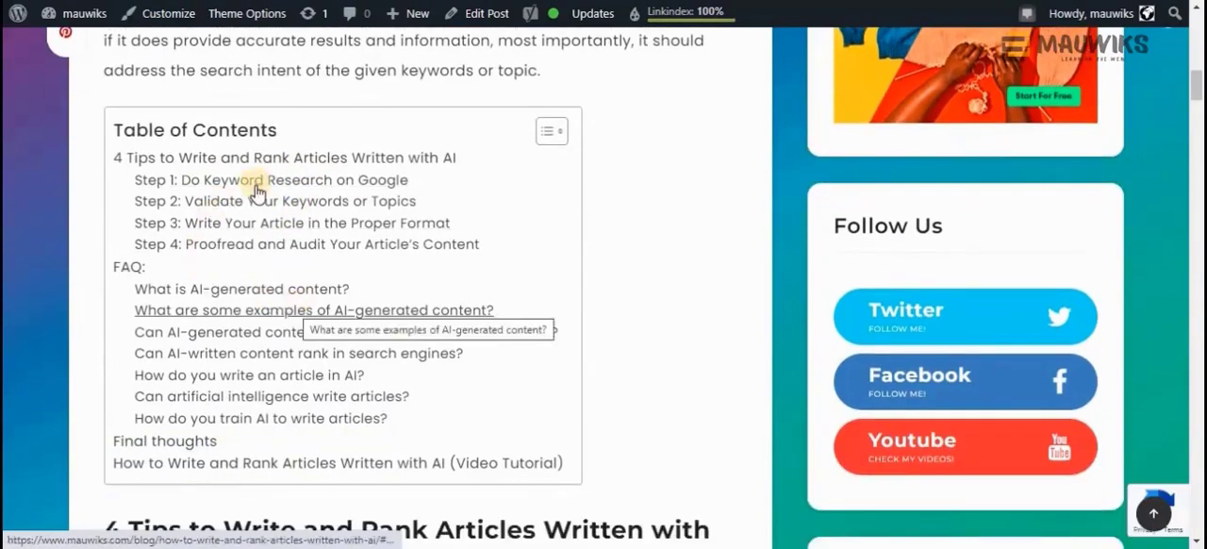
{"action": "left_click", "coordinate": [200, 230]}
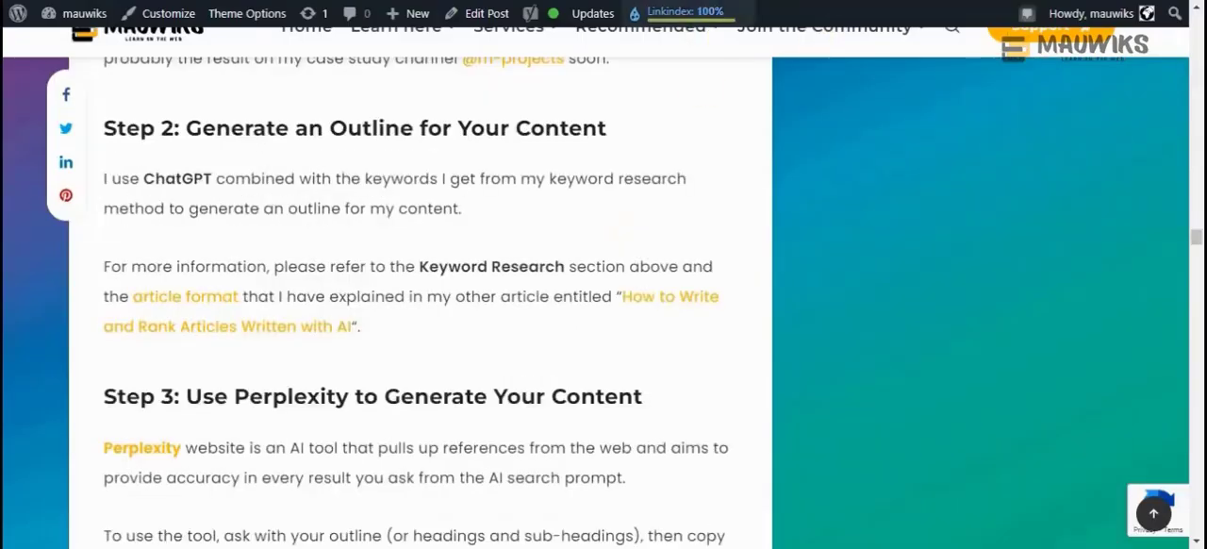
Back in the original article, read "Step 3: Use Perplexity to Generate Your Content" and highlight "Perplexity" in its heading
{"action": "scroll", "coordinate": [471, 377], "scroll_direction": "down", "scroll_amount": 2}
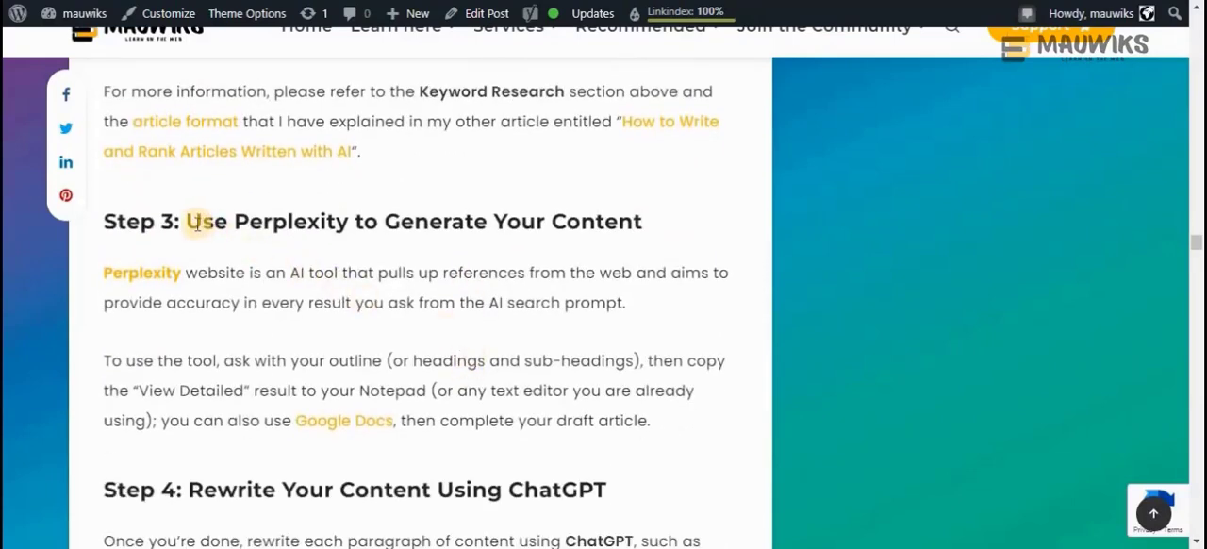
{"action": "scroll", "coordinate": [197, 226], "scroll_direction": "up", "scroll_amount": 2}
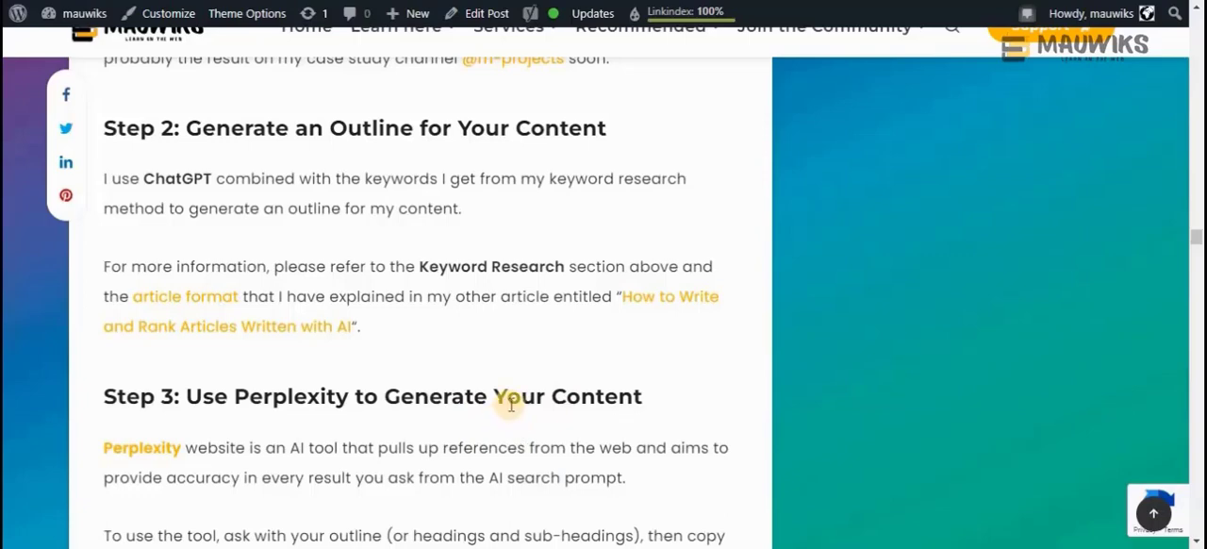
{"action": "scroll", "coordinate": [510, 403], "scroll_direction": "down", "scroll_amount": 3}
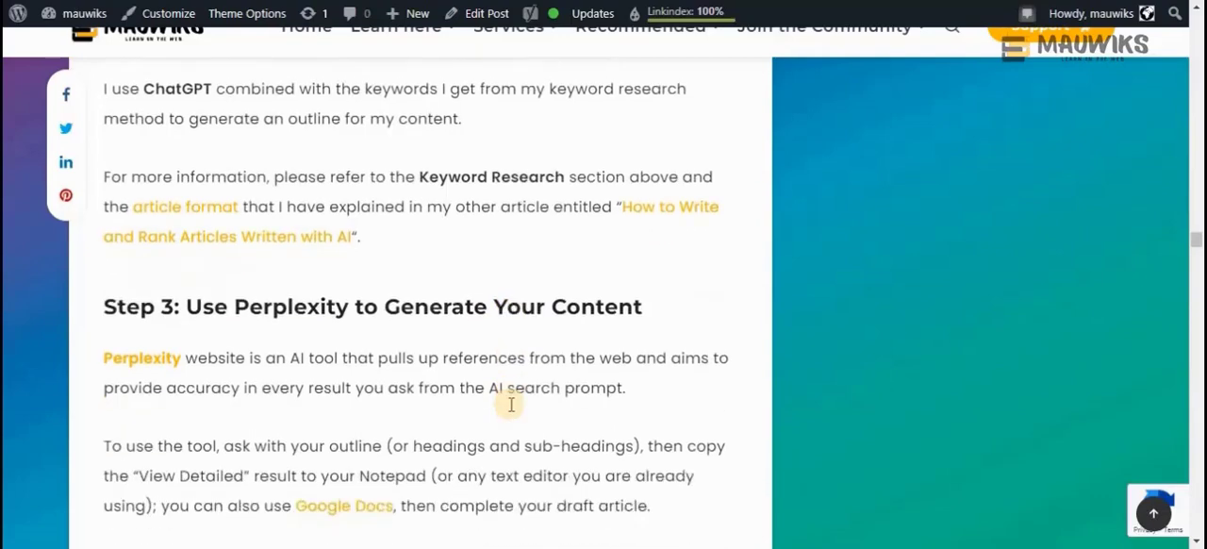
{"action": "left_click_drag", "start_coordinate": [234, 220], "coordinate": [349, 220]}
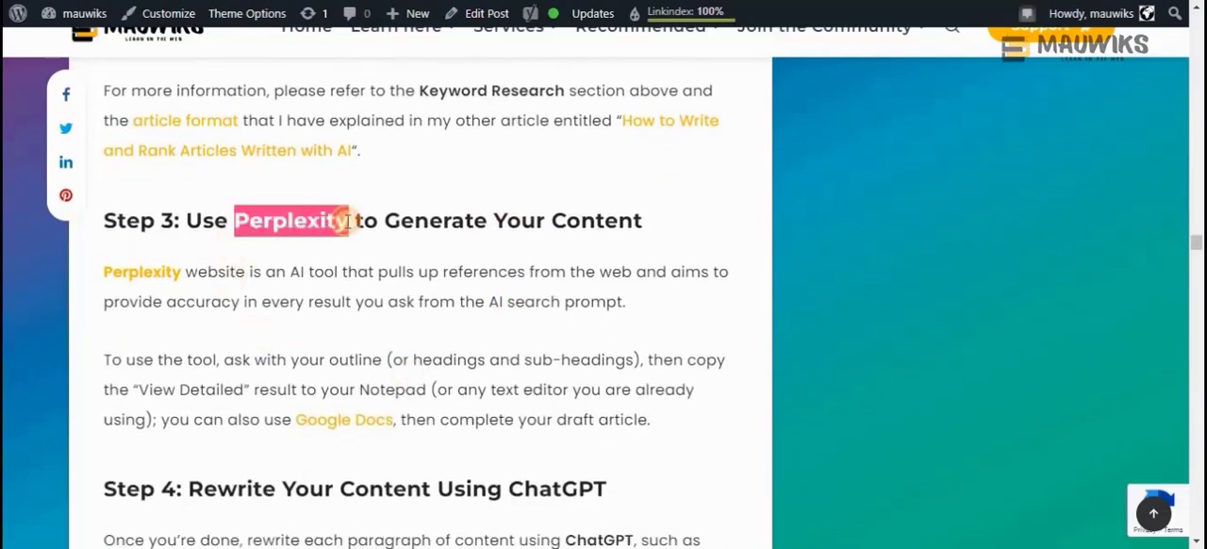
{"action": "left_click", "coordinate": [238, 227]}
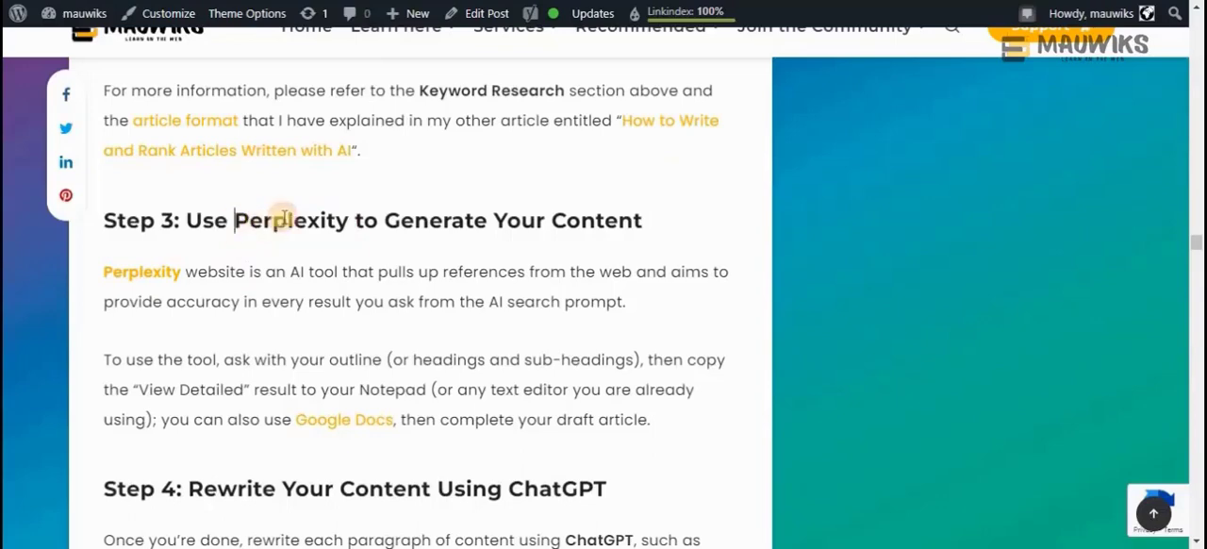
{"action": "left_click_drag", "start_coordinate": [236, 220], "coordinate": [344, 200]}
{"action": "left_click", "coordinate": [291, 237]}
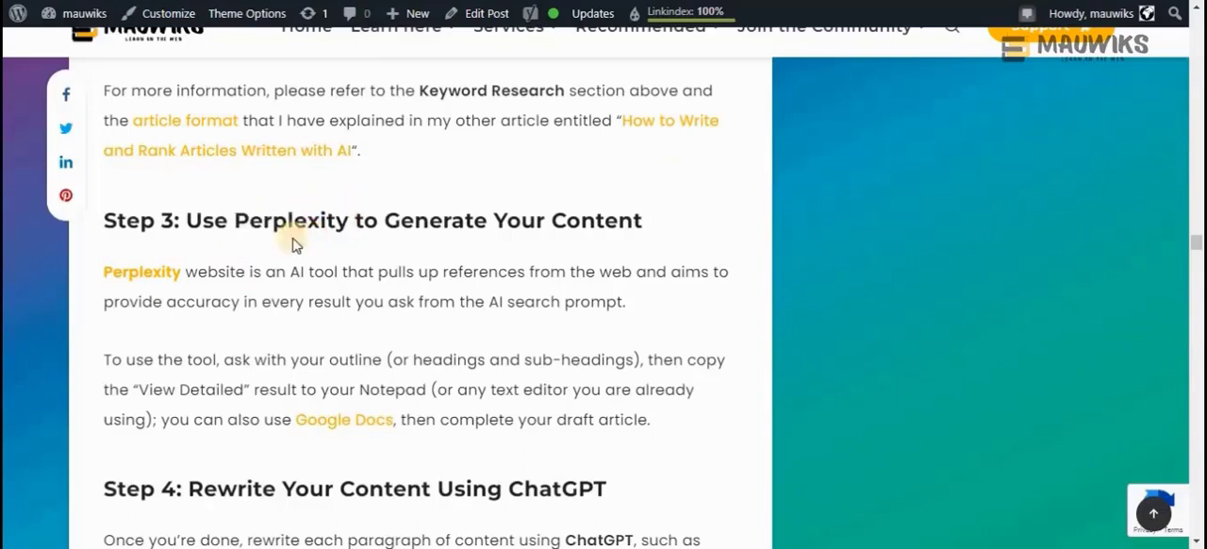
Search DuckDuckGo for the word "Perplexity" taken from the Step 3 heading
{"action": "left_click_drag", "start_coordinate": [234, 221], "coordinate": [335, 236]}
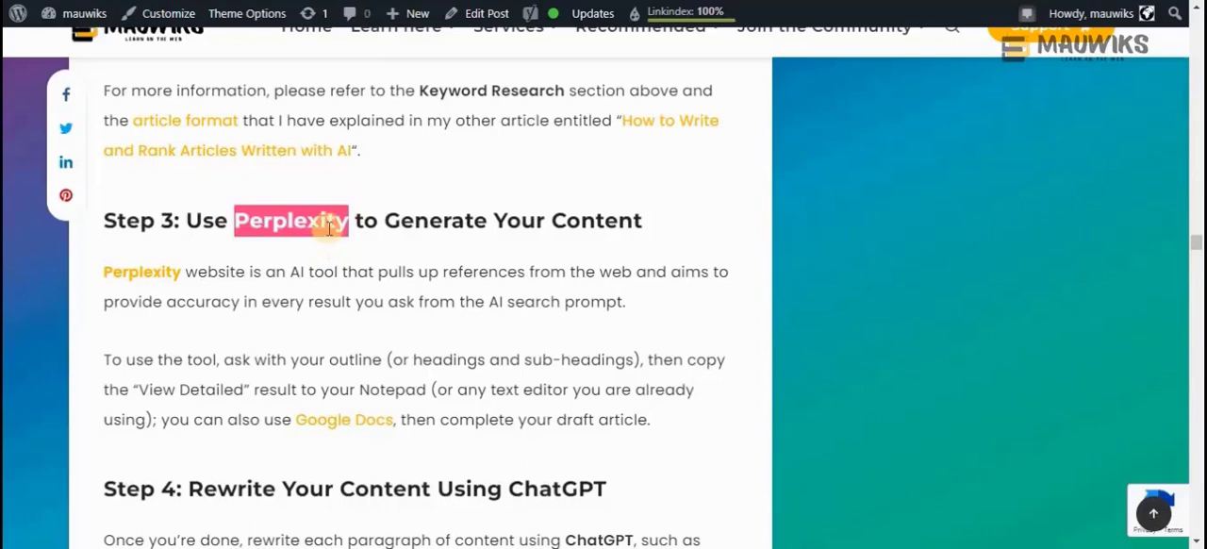
{"action": "right_click", "coordinate": [330, 223]}
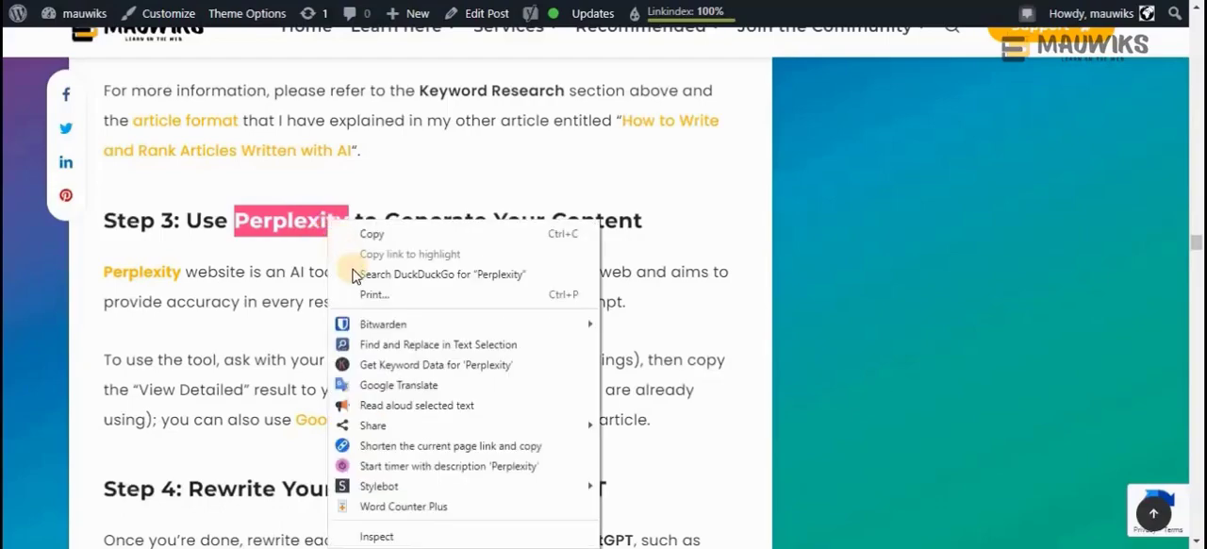
{"action": "left_click", "coordinate": [350, 272]}
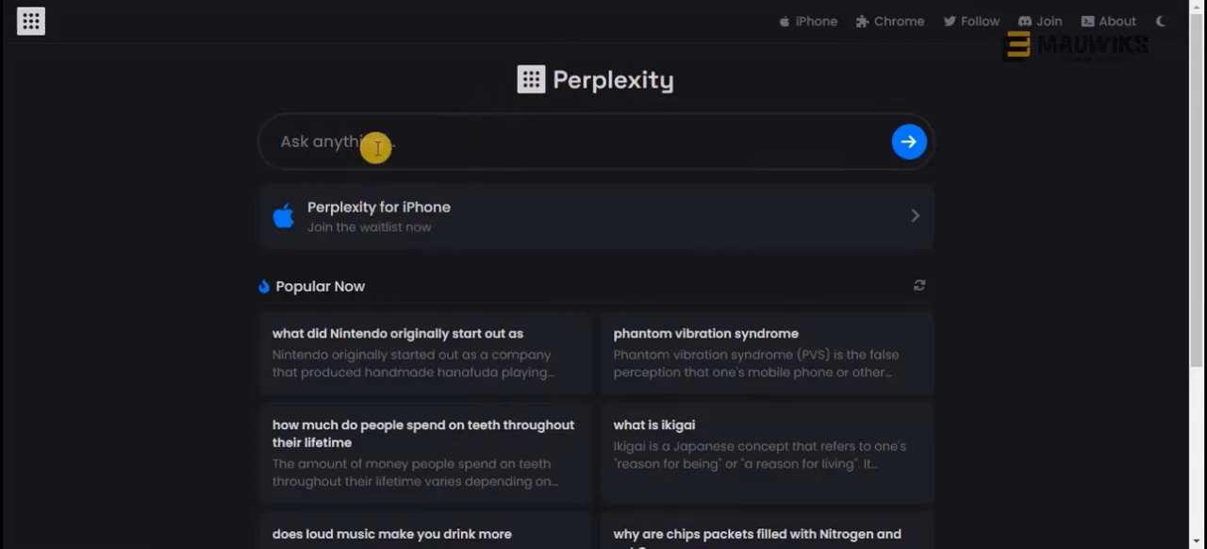
On the Perplexity site, open the popular question "what did Nintendo originally start out as", show its detailed answer and highlight the answer text
{"action": "left_click", "coordinate": [380, 348]}
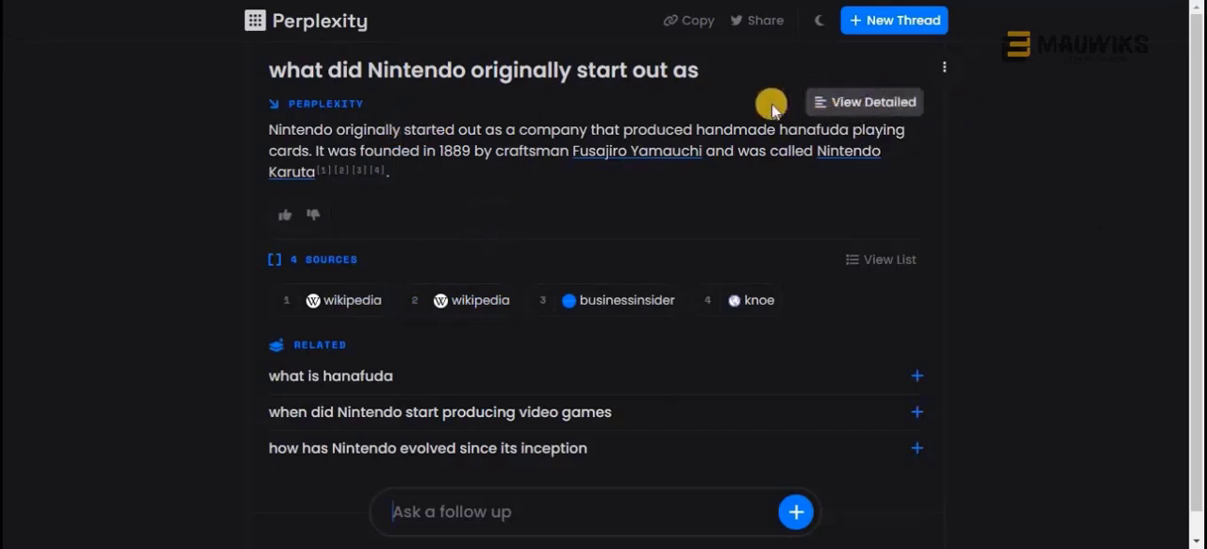
{"action": "left_click", "coordinate": [835, 105]}
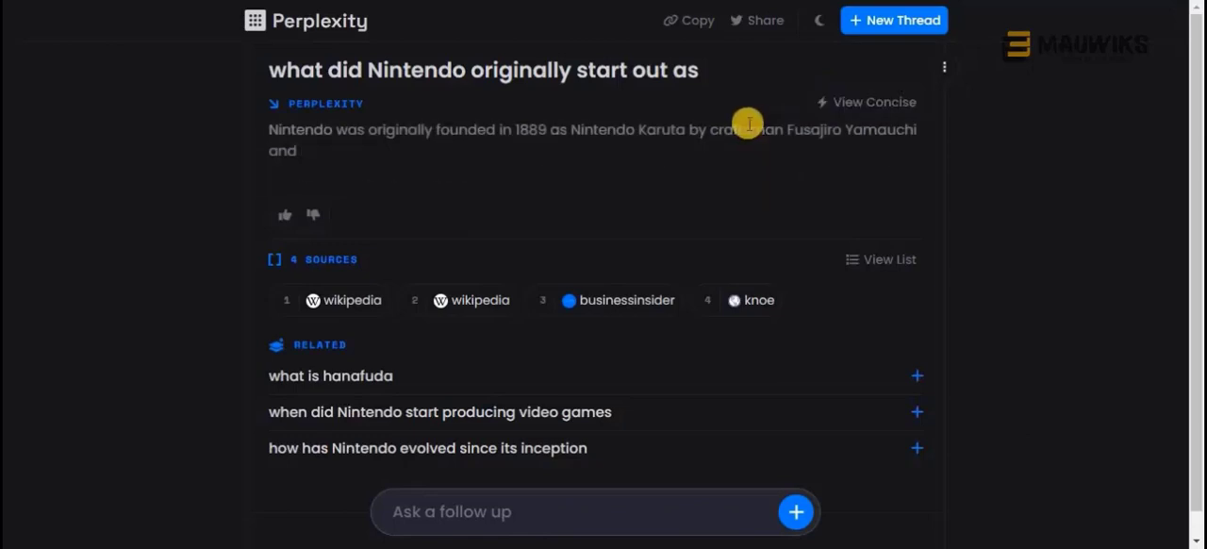
{"action": "left_click_drag", "start_coordinate": [872, 282], "coordinate": [260, 140]}
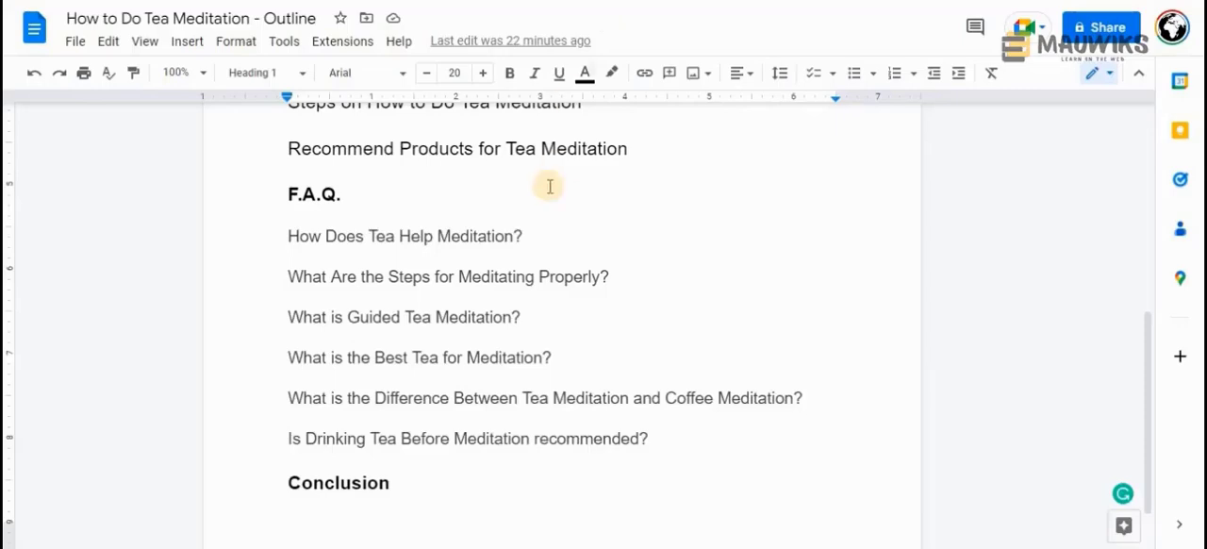
In the Google Docs outline, copy the "How to Do Tea Meditation" heading below Introduction and look over the remaining headings
{"action": "scroll", "coordinate": [547, 186], "scroll_direction": "up", "scroll_amount": 5}
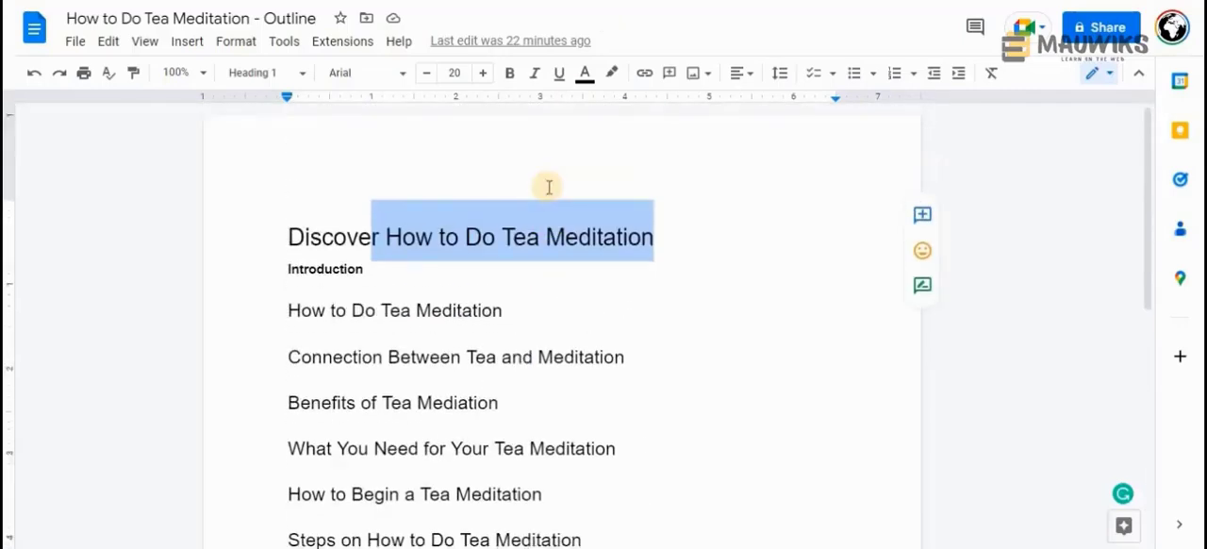
{"action": "scroll", "coordinate": [531, 156], "scroll_direction": "down", "scroll_amount": 2}
{"action": "scroll", "coordinate": [526, 161], "scroll_direction": "up", "scroll_amount": 2}
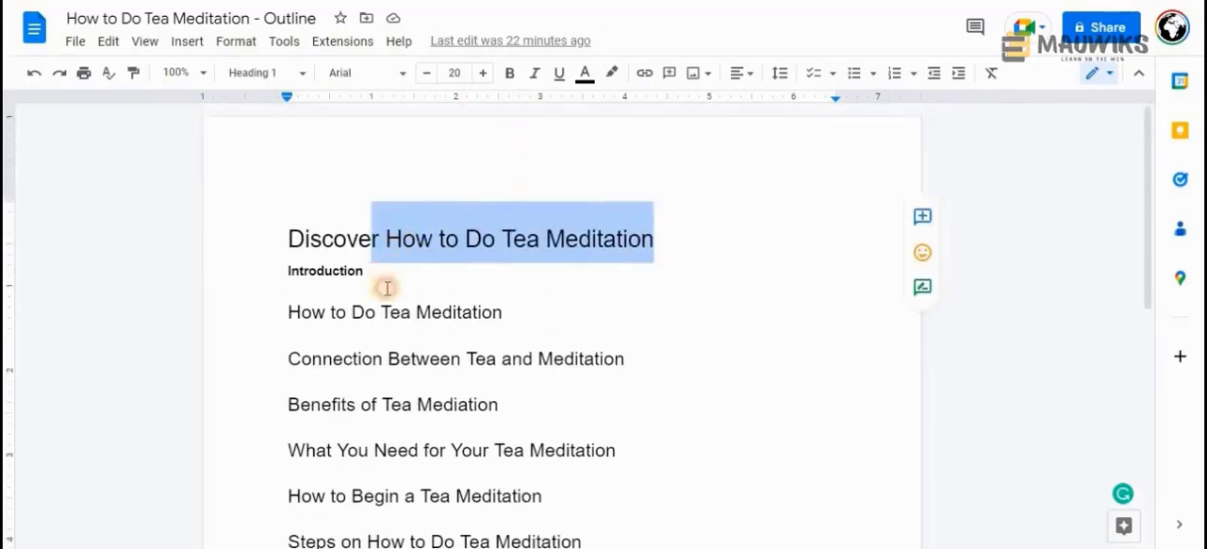
{"action": "left_click", "coordinate": [386, 283]}
{"action": "triple_click", "coordinate": [364, 312]}
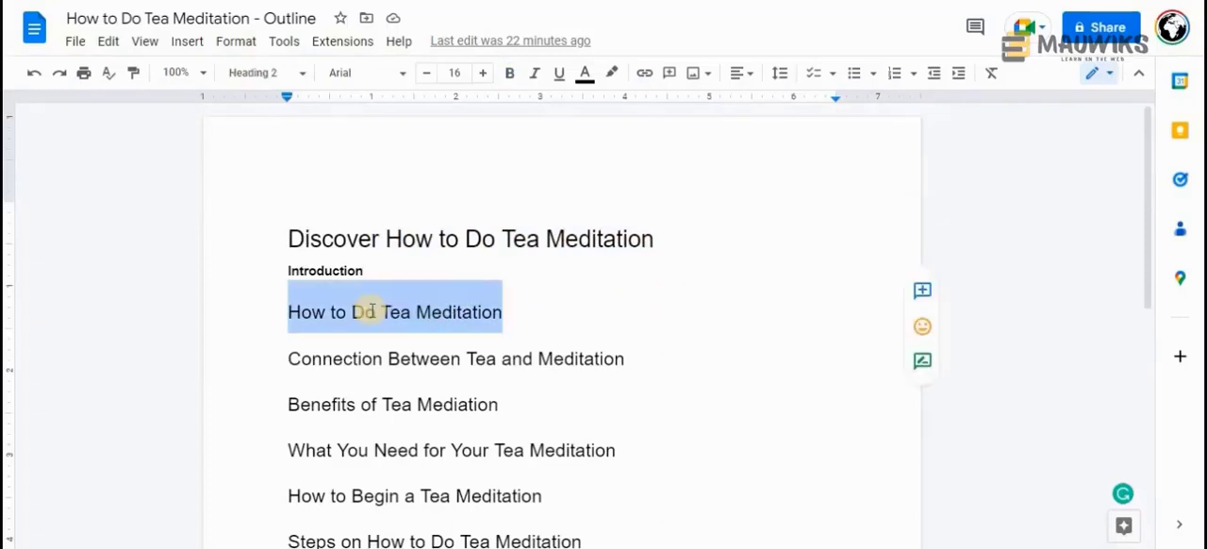
{"action": "right_click", "coordinate": [431, 312]}
{"action": "left_click", "coordinate": [488, 130]}
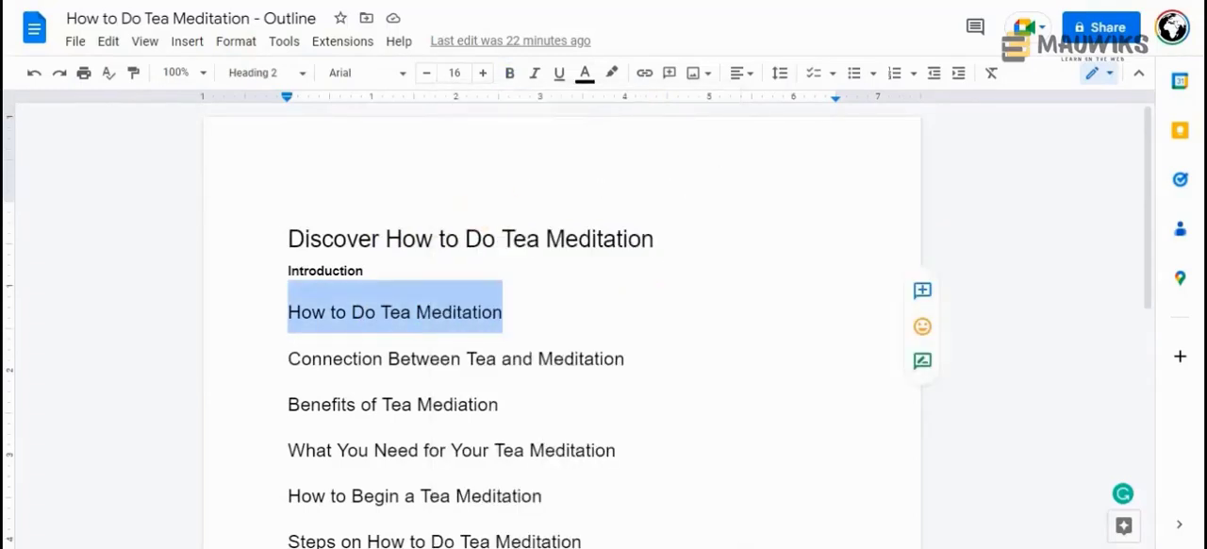
{"action": "left_click", "coordinate": [533, 313]}
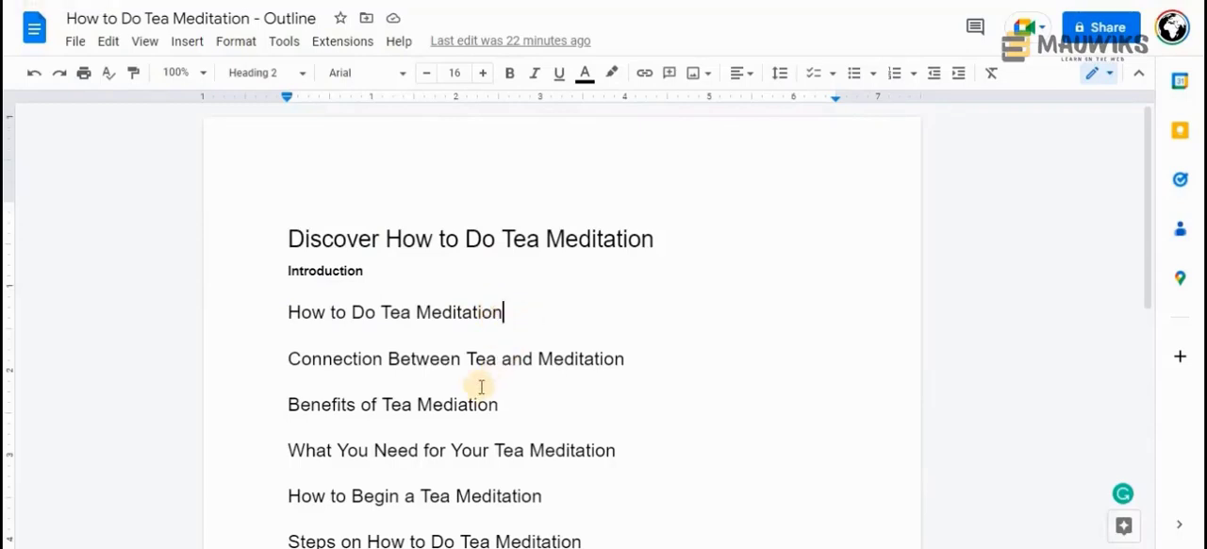
{"action": "scroll", "coordinate": [480, 386], "scroll_direction": "down", "scroll_amount": 2}
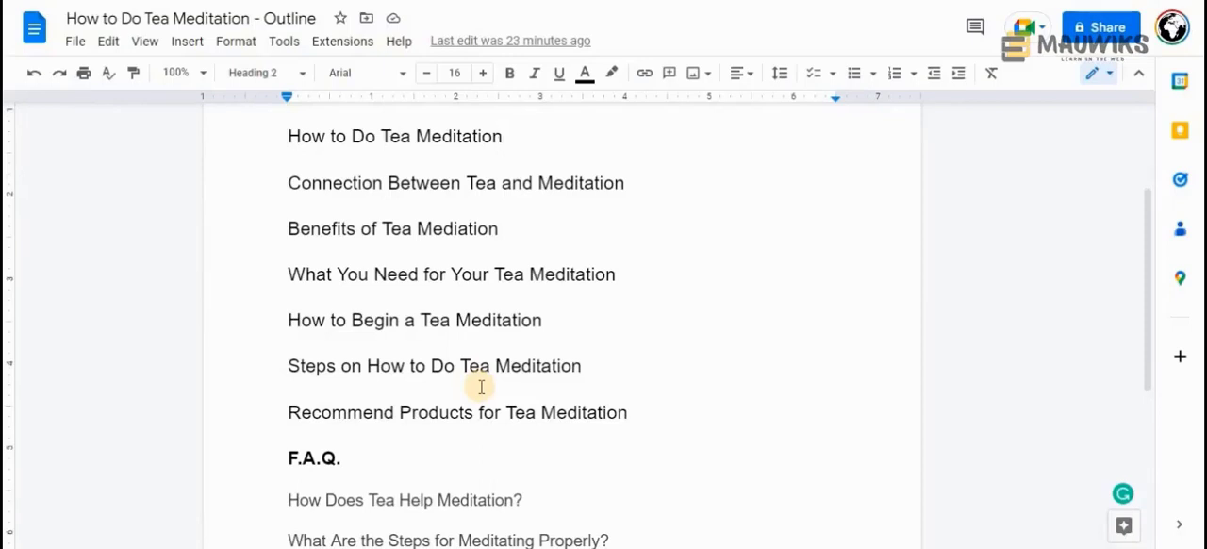
{"action": "scroll", "coordinate": [476, 377], "scroll_direction": "up", "scroll_amount": 1}
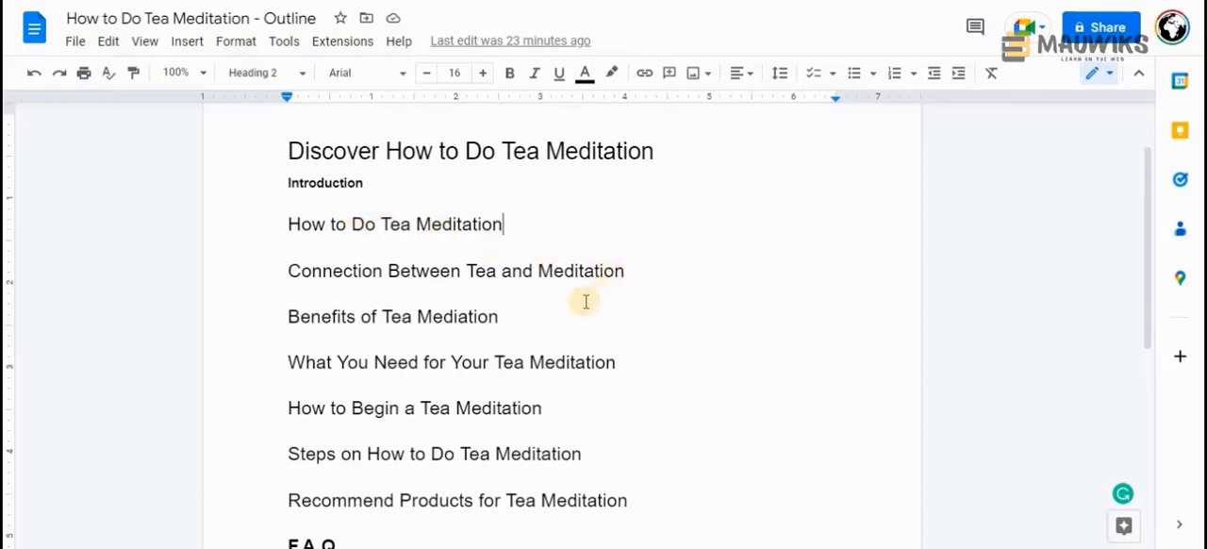
Copy the "How to Do Tea Meditation" heading from the outline, ask Perplexity about it and show the detailed answer
{"action": "left_click", "coordinate": [533, 311]}
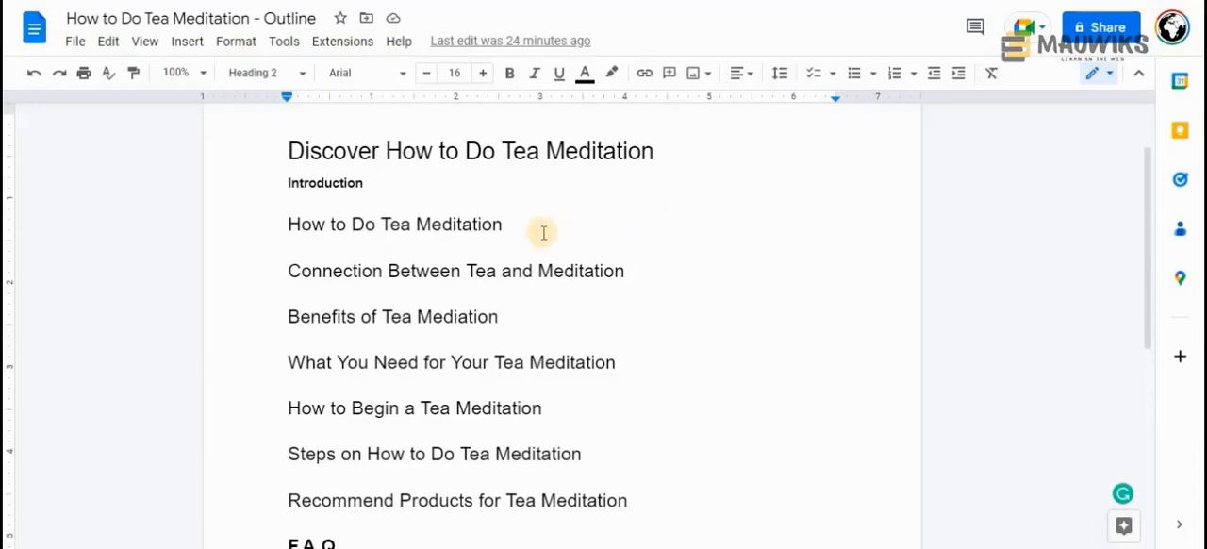
{"action": "left_click_drag", "start_coordinate": [500, 225], "coordinate": [283, 224]}
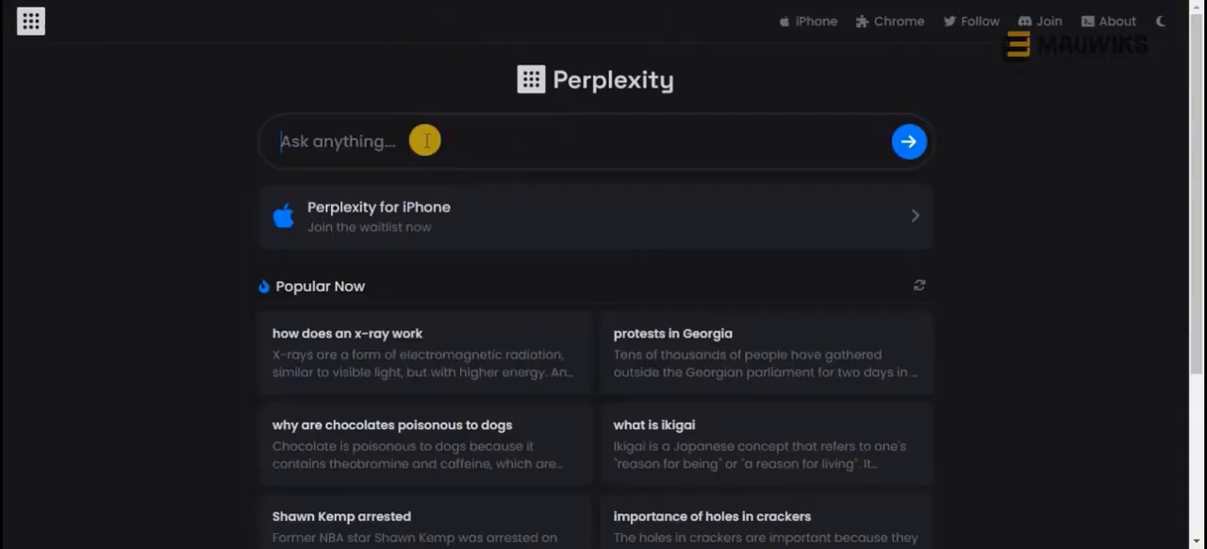
{"action": "key", "text": "ctrl+v"}
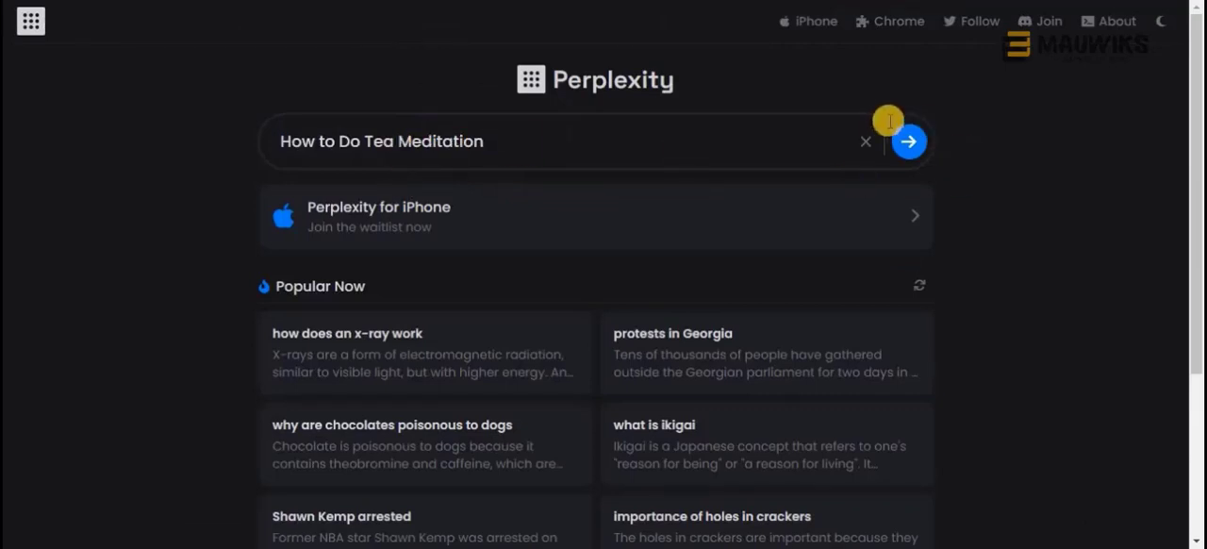
{"action": "left_click", "coordinate": [908, 141]}
{"action": "left_click", "coordinate": [872, 103]}
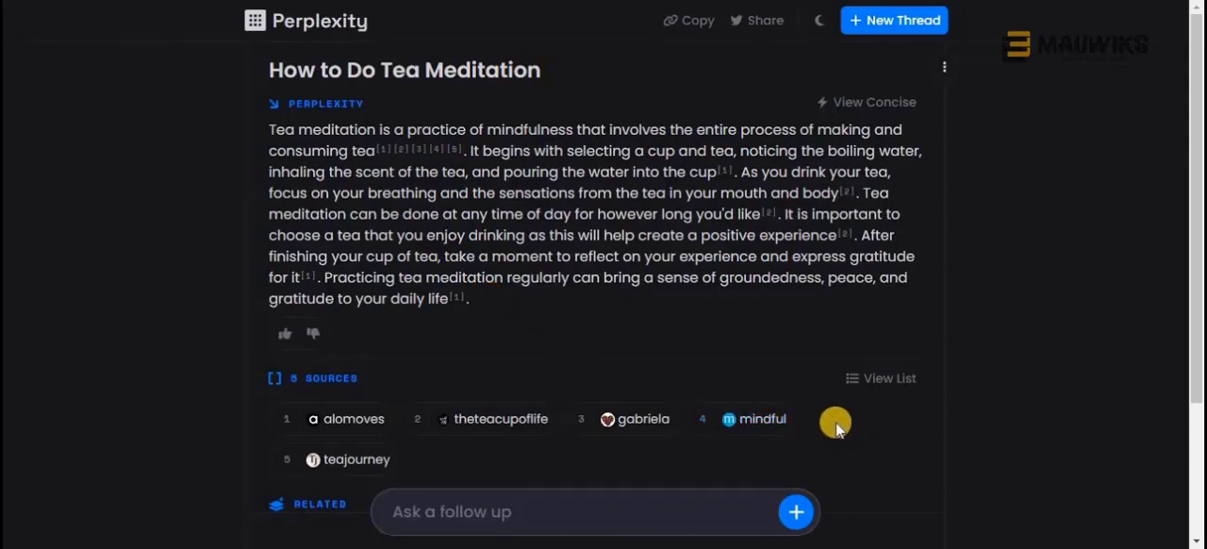
Copy Perplexity's full answer and paste it on a new line below the "How to Do Tea Meditation" heading in the Google Docs outline
{"action": "right_click", "coordinate": [615, 443]}
{"action": "left_click", "coordinate": [541, 447]}
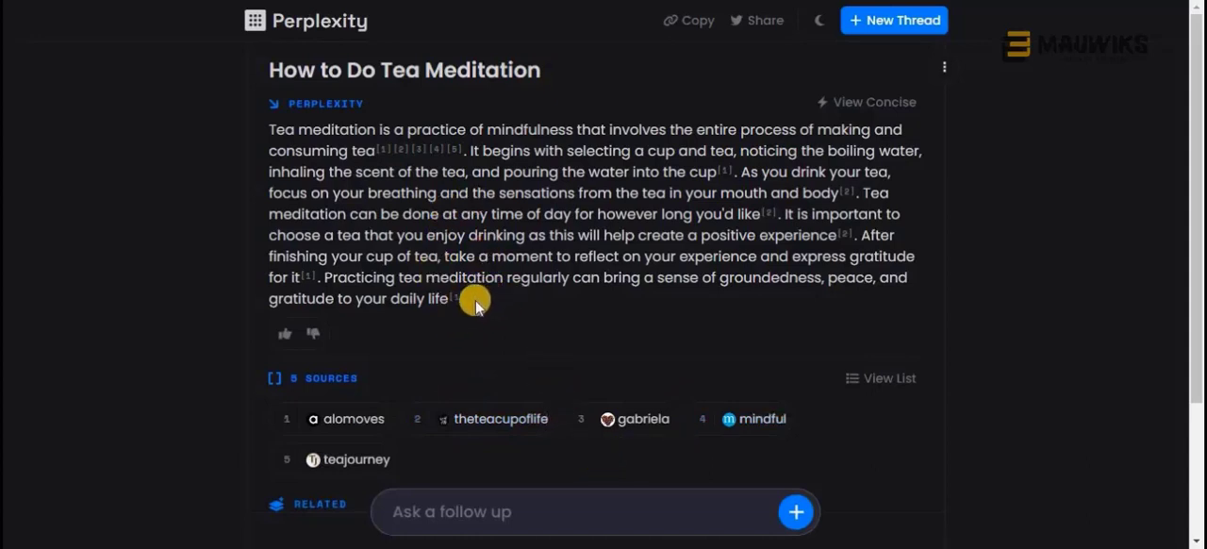
{"action": "left_click_drag", "start_coordinate": [504, 300], "coordinate": [261, 124]}
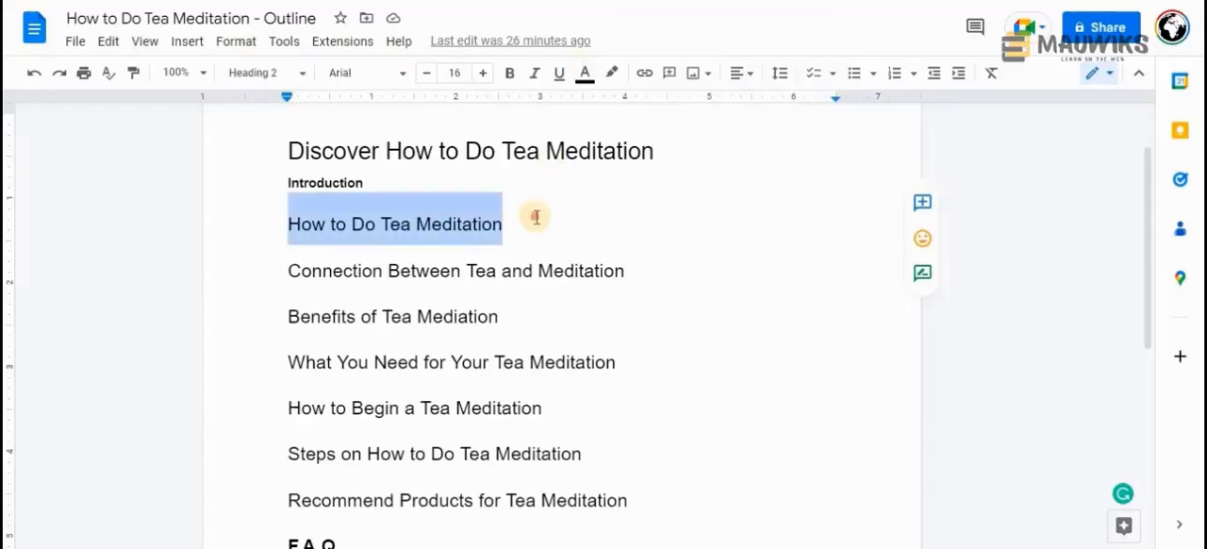
{"action": "left_click", "coordinate": [537, 219]}
{"action": "key", "text": "Return"}
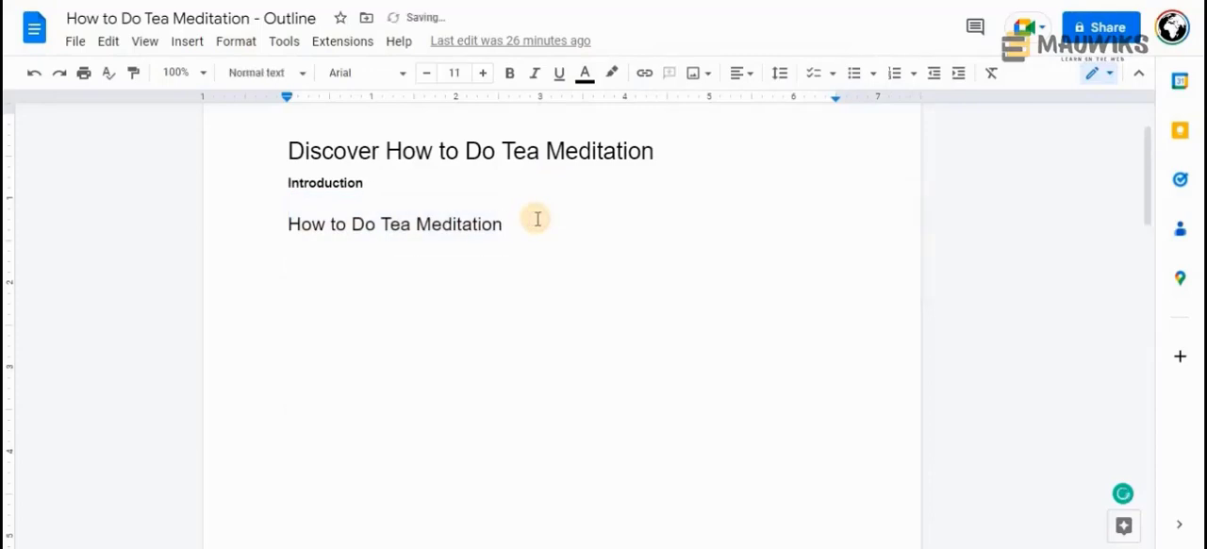
{"action": "key", "text": "ctrl+v"}
Look over the remaining outline headings, the F.A.Q. questions and the Conclusion below the pasted paragraph
{"action": "scroll", "coordinate": [537, 219], "scroll_direction": "down", "scroll_amount": 10}
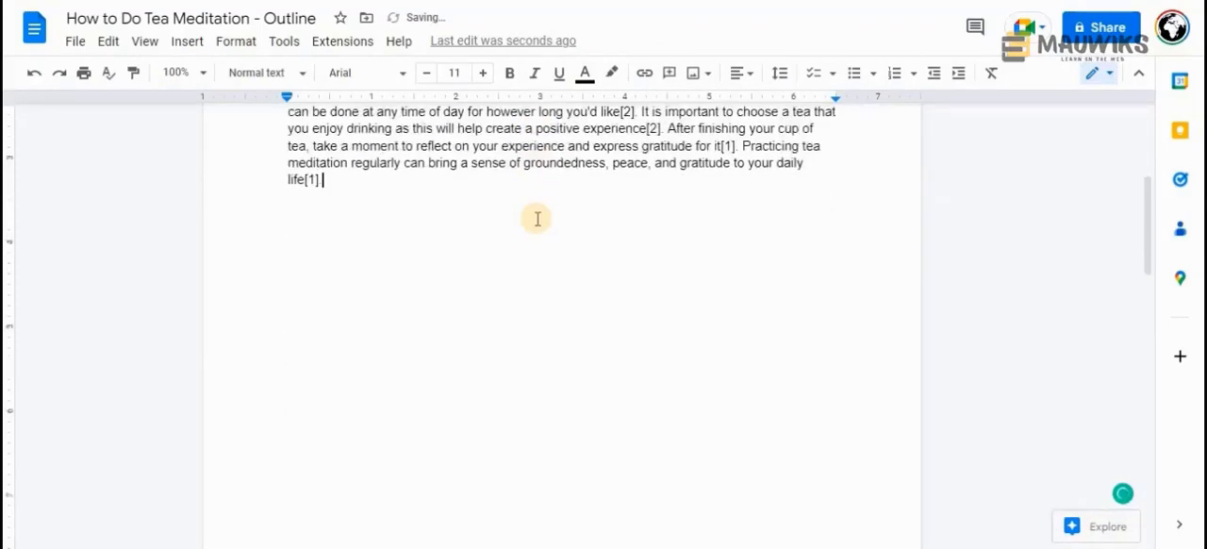
{"action": "scroll", "coordinate": [537, 219], "scroll_direction": "down", "scroll_amount": 3}
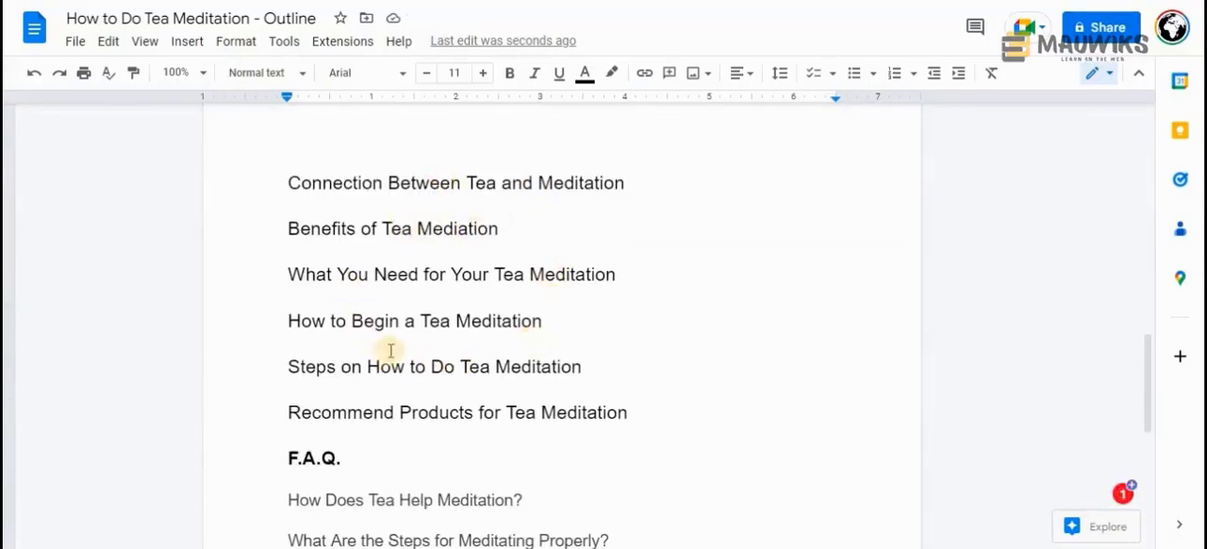
{"action": "left_click", "coordinate": [547, 229]}
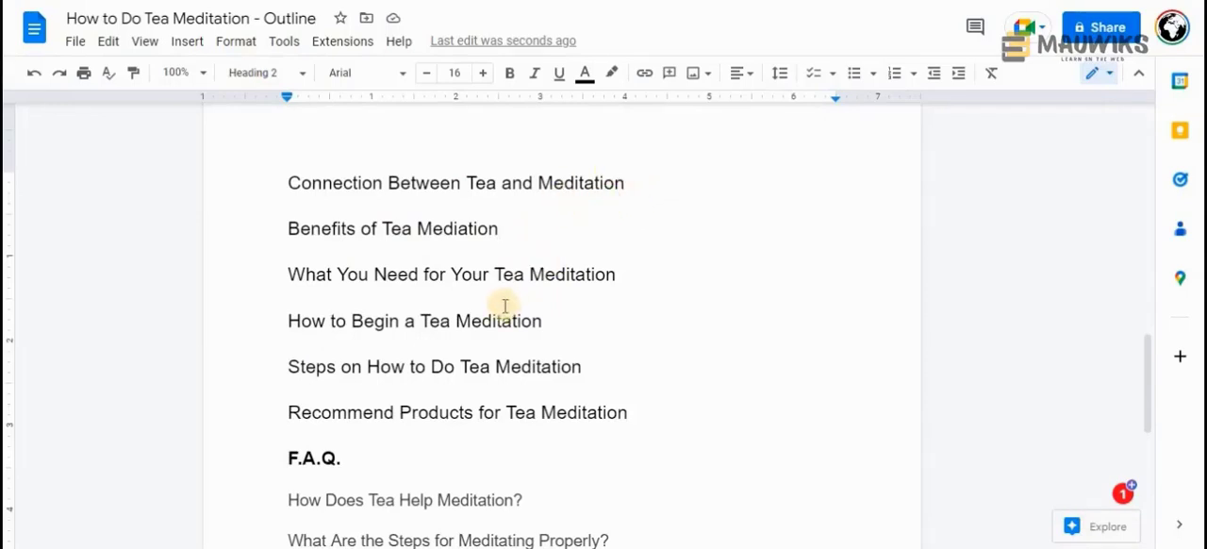
{"action": "scroll", "coordinate": [499, 311], "scroll_direction": "down", "scroll_amount": 2}
{"action": "scroll", "coordinate": [321, 338], "scroll_direction": "down", "scroll_amount": 3}
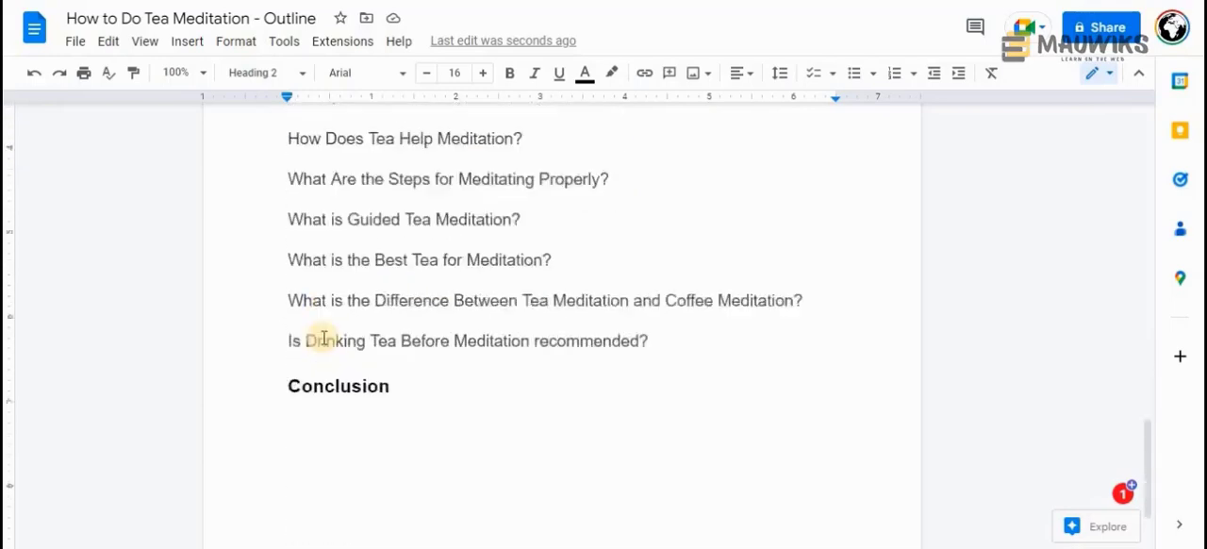
{"action": "scroll", "coordinate": [321, 337], "scroll_direction": "up", "scroll_amount": 1}
{"action": "left_click", "coordinate": [300, 362]}
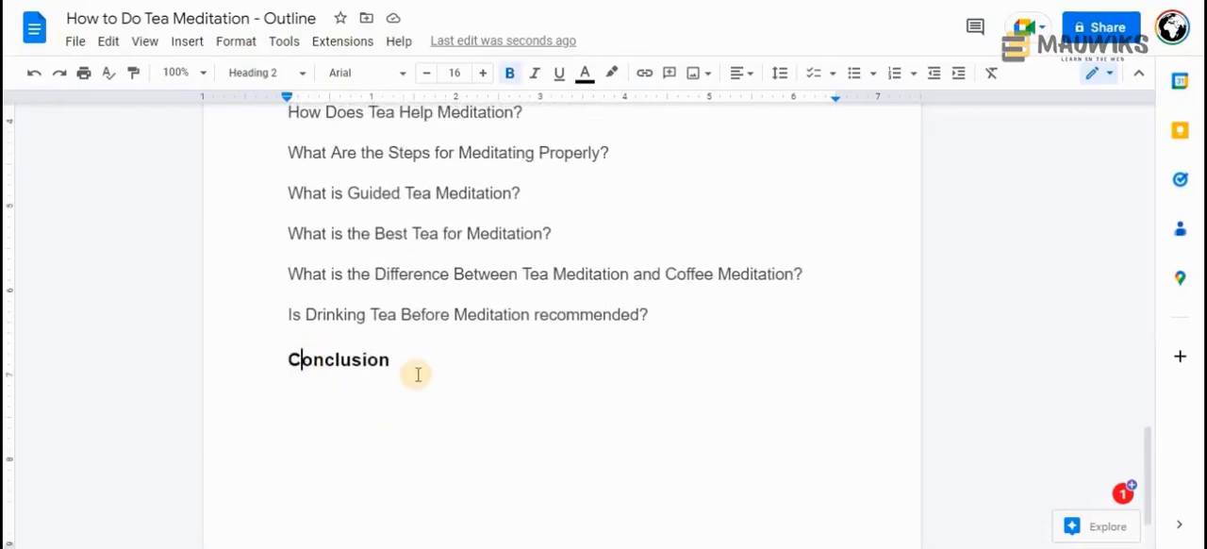
{"action": "scroll", "coordinate": [418, 372], "scroll_direction": "up", "scroll_amount": 6}
{"action": "scroll", "coordinate": [414, 306], "scroll_direction": "up", "scroll_amount": 10}
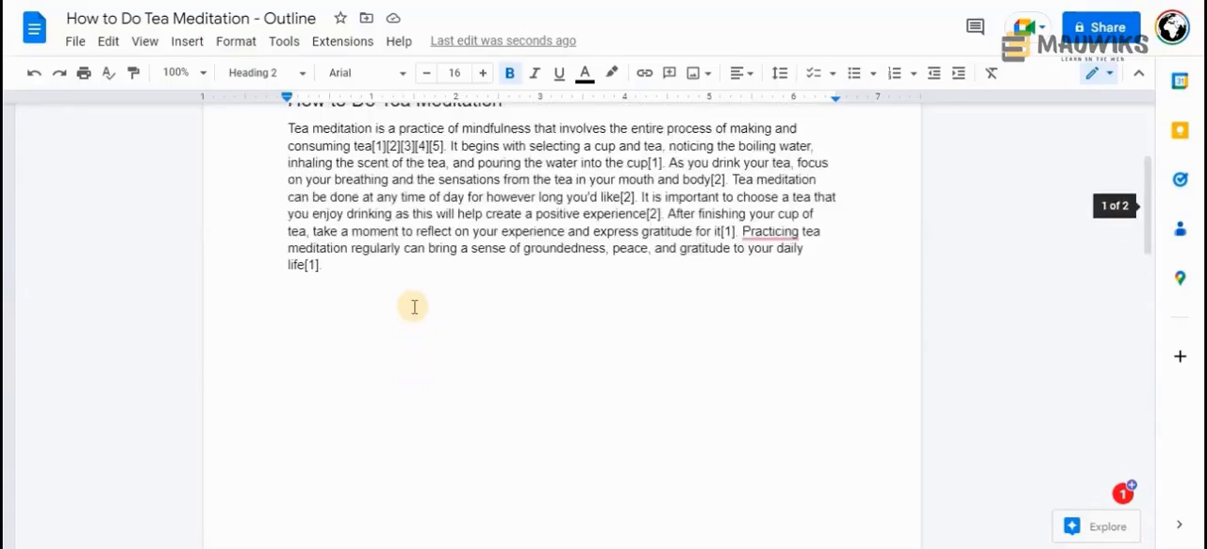
Review the document from Introduction through the pasted answer and highlight the paragraph under "How to Do Tea Meditation"
{"action": "left_click", "coordinate": [343, 271]}
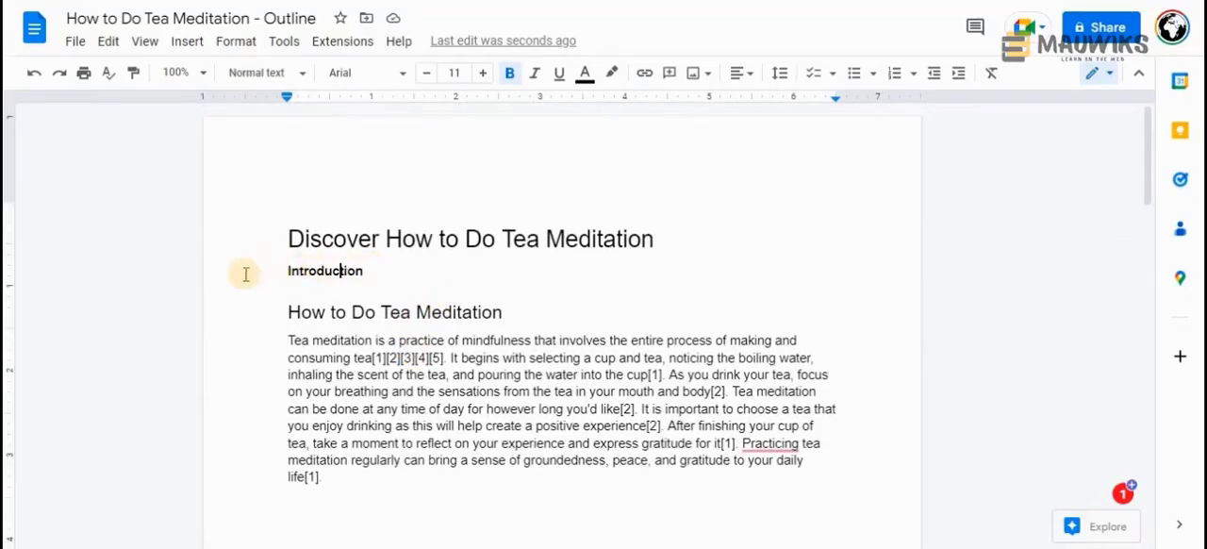
{"action": "scroll", "coordinate": [514, 396], "scroll_direction": "down", "scroll_amount": 3}
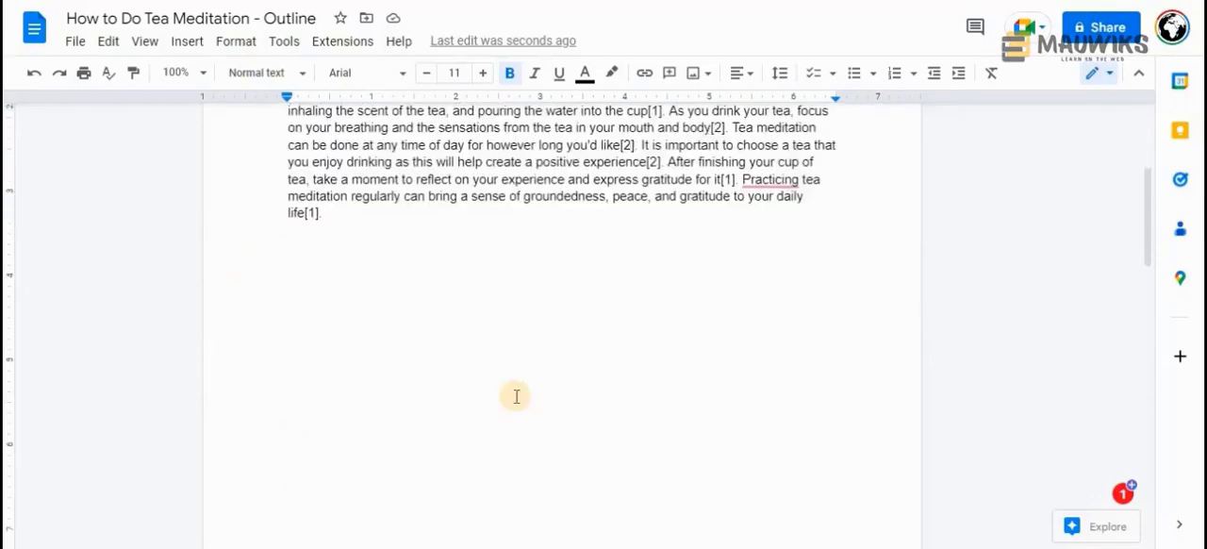
{"action": "scroll", "coordinate": [513, 396], "scroll_direction": "up", "scroll_amount": 3}
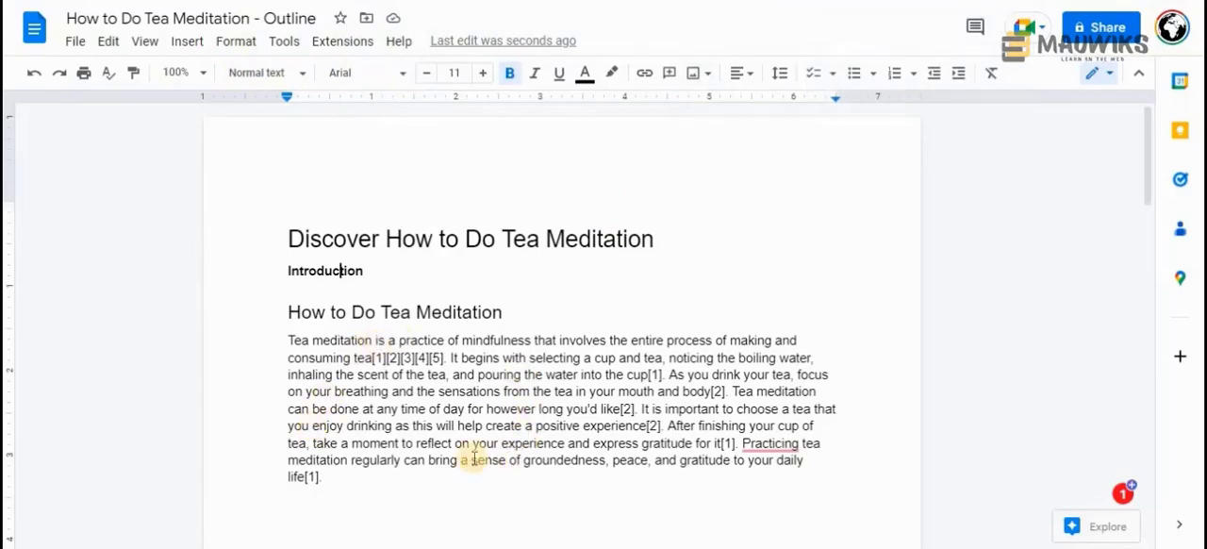
{"action": "scroll", "coordinate": [471, 456], "scroll_direction": "down", "scroll_amount": 2}
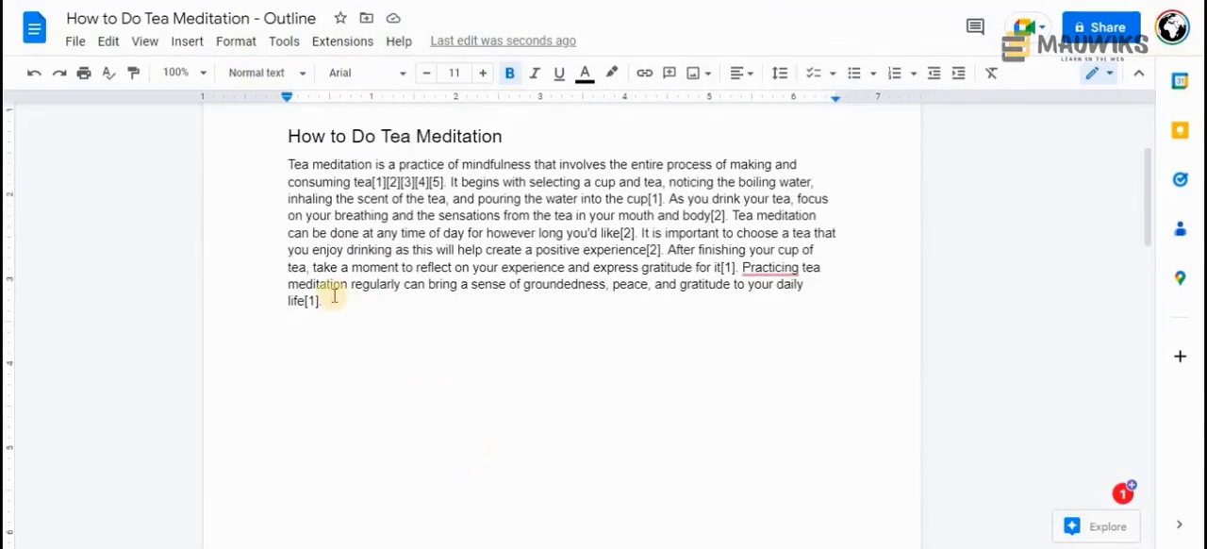
{"action": "scroll", "coordinate": [331, 415], "scroll_direction": "down", "scroll_amount": 5}
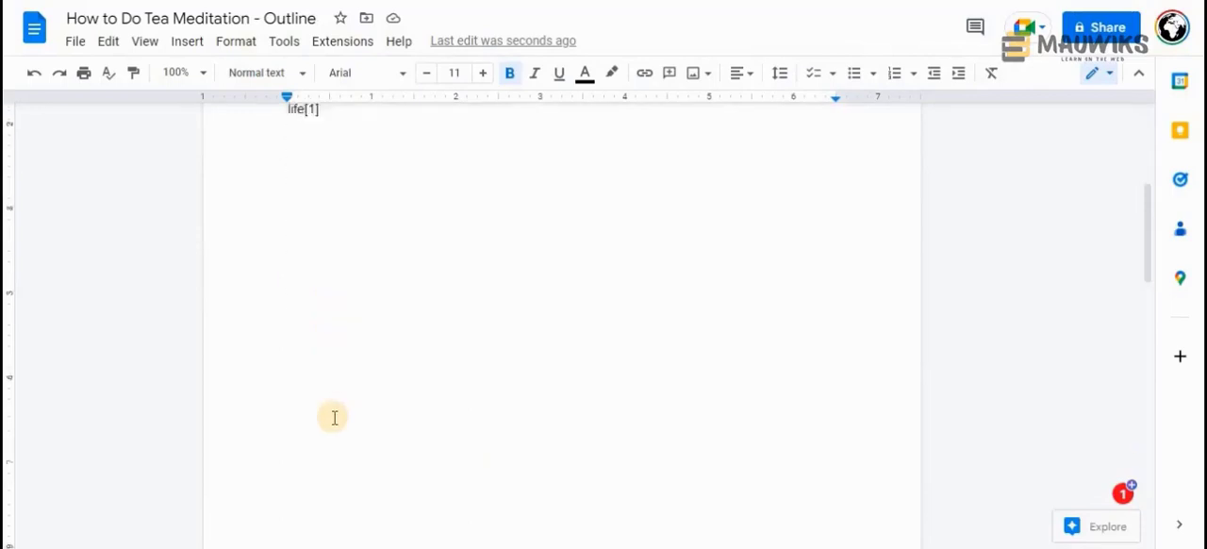
{"action": "scroll", "coordinate": [334, 416], "scroll_direction": "up", "scroll_amount": 4}
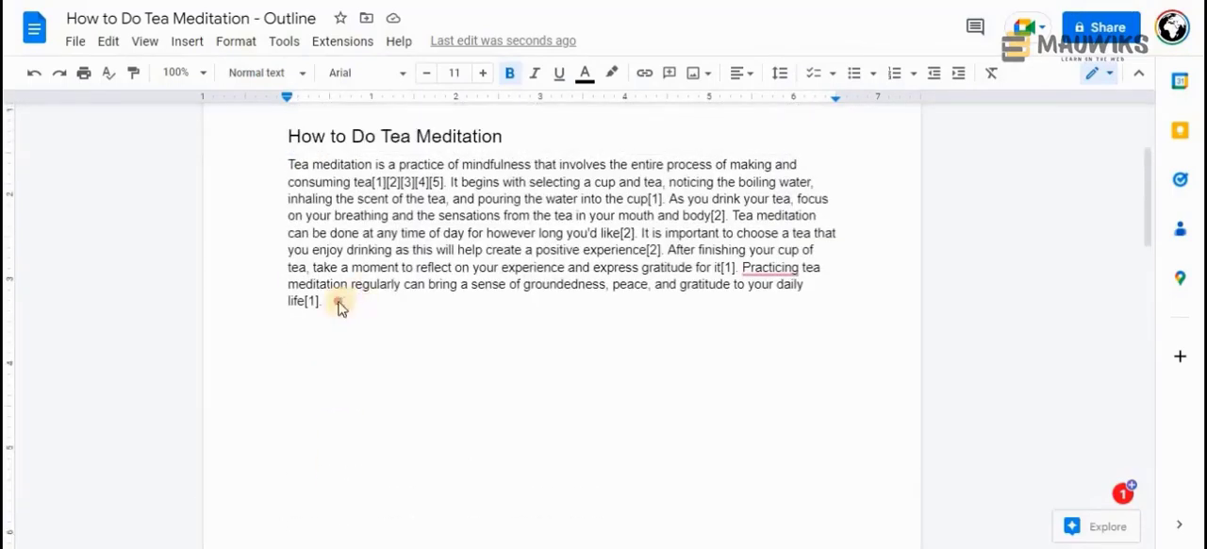
{"action": "left_click_drag", "start_coordinate": [325, 301], "coordinate": [287, 165]}
{"action": "key", "text": "ctrl+c"}
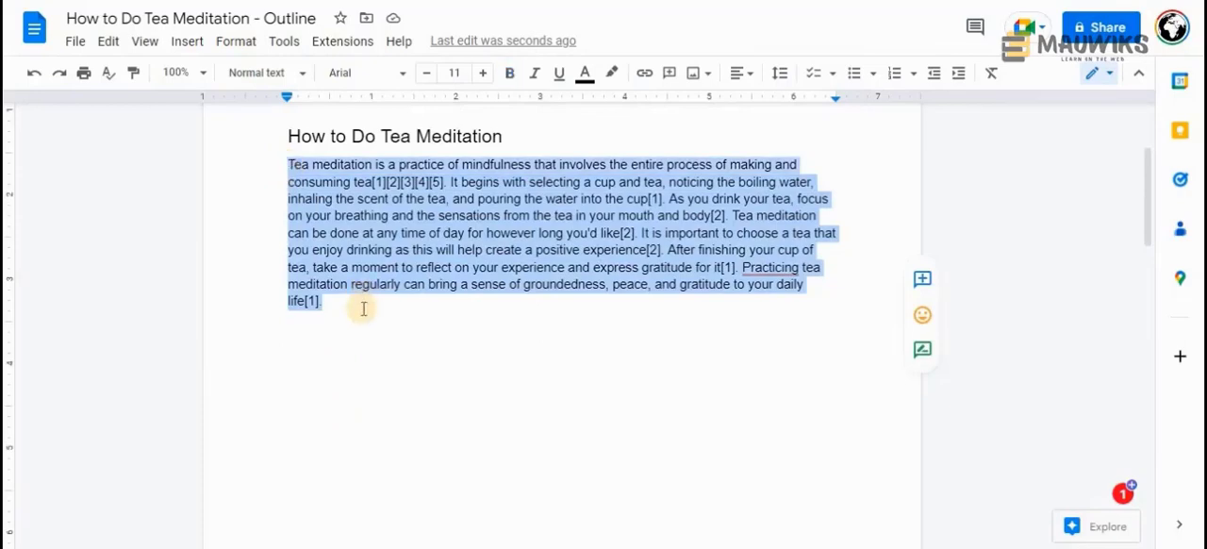
{"action": "scroll", "coordinate": [326, 366], "scroll_direction": "down", "scroll_amount": 10}
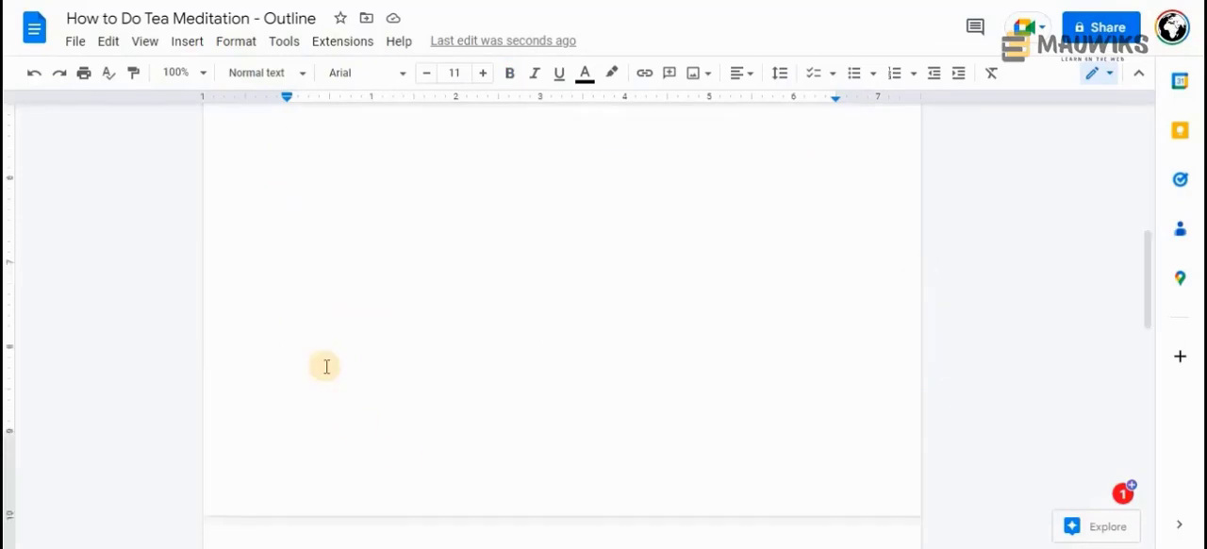
{"action": "scroll", "coordinate": [326, 365], "scroll_direction": "up", "scroll_amount": 10}
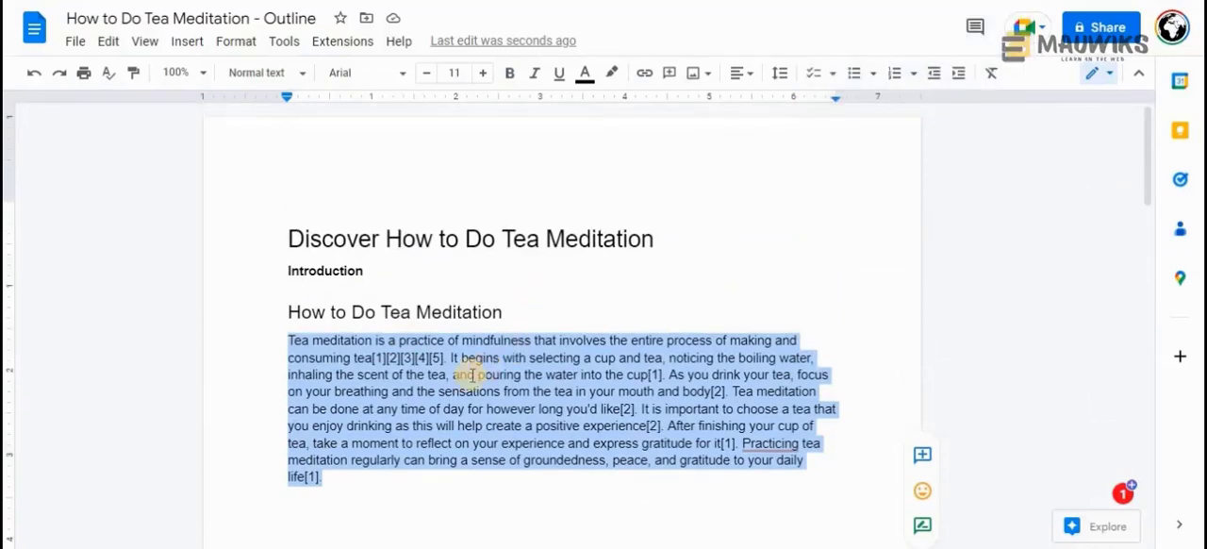
{"action": "scroll", "coordinate": [469, 375], "scroll_direction": "down", "scroll_amount": 1}
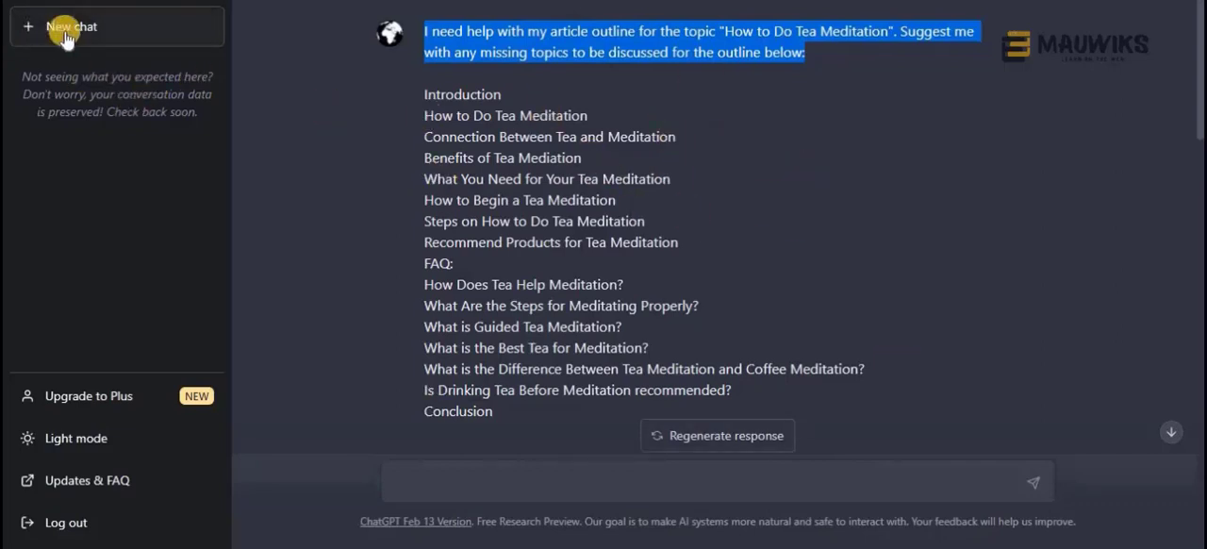
Switch to ChatGPT and, in a new chat, submit "rewrite the content below:" followed by the copied tea meditation paragraph
{"action": "left_click", "coordinate": [75, 30]}
{"action": "left_click", "coordinate": [429, 484]}
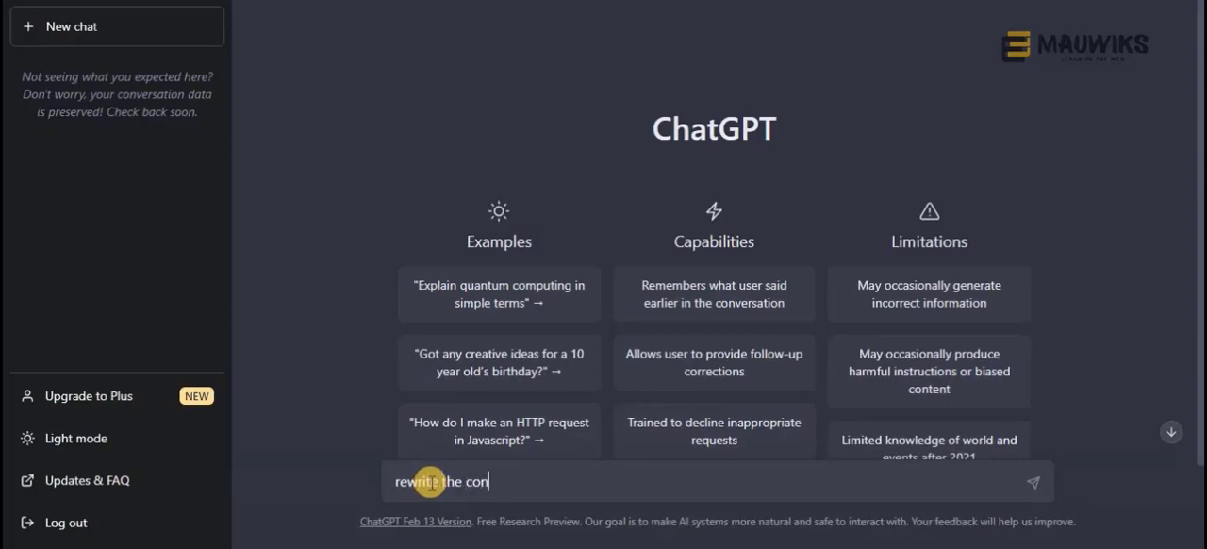
{"action": "type", "text": "low:"}
{"action": "key", "text": "shift+Return"}
{"action": "key", "text": "shift+Return"}
{"action": "key", "text": "ctrl+v"}
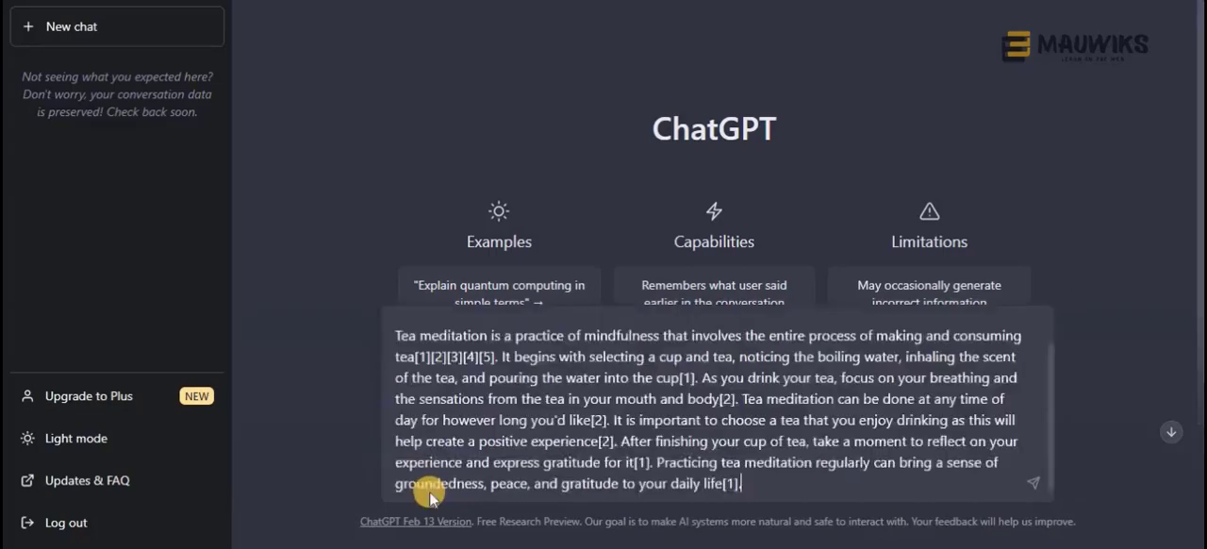
{"action": "key", "text": "Return"}
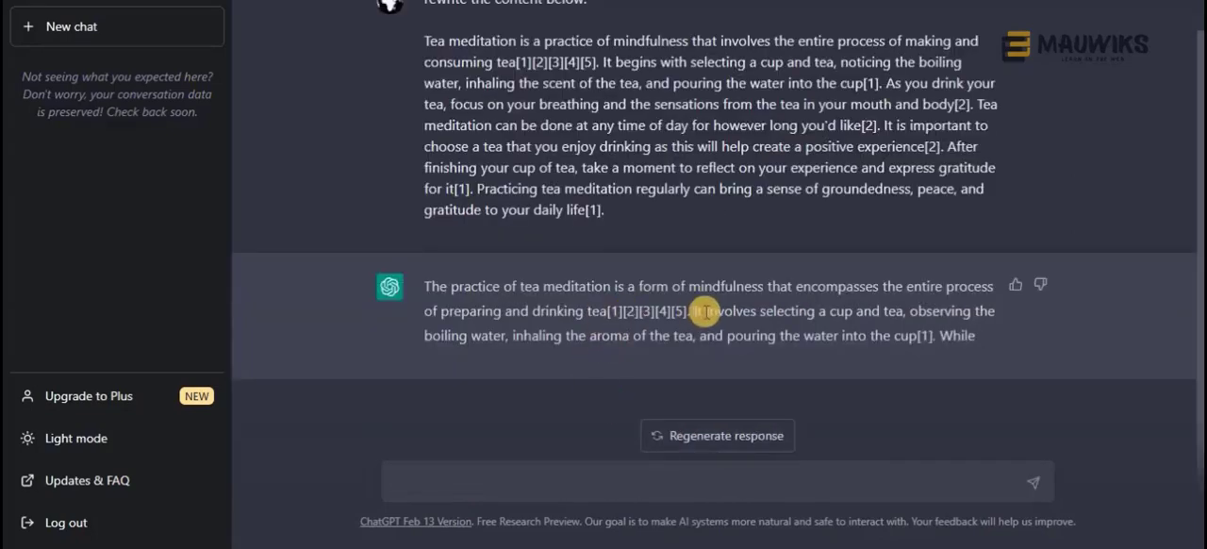
Reuse the previous prompt with its instruction changed to "rewrite the content below and remove any special characters or numbers:" and submit it
{"action": "left_click", "coordinate": [486, 475]}
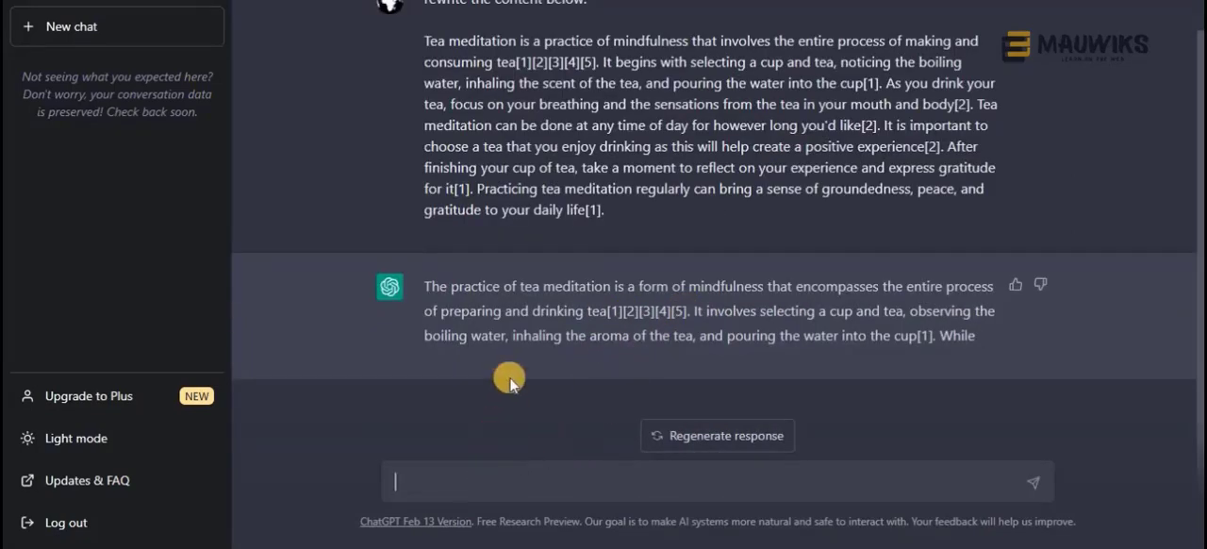
{"action": "scroll", "coordinate": [509, 375], "scroll_direction": "up", "scroll_amount": 1}
{"action": "triple_click", "coordinate": [475, 242]}
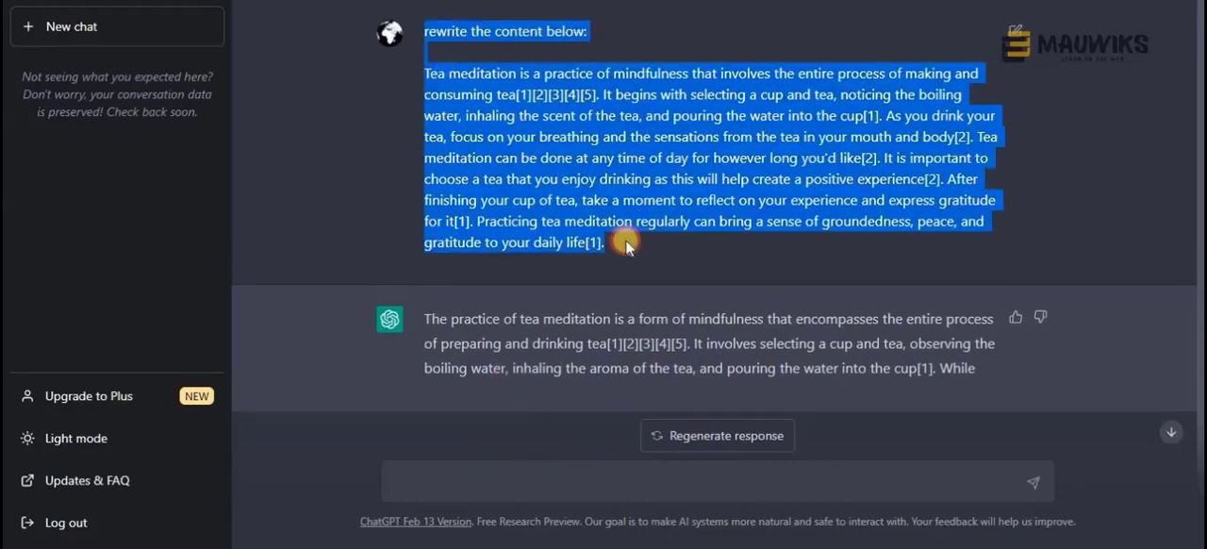
{"action": "key", "text": "ctrl+c"}
{"action": "left_click", "coordinate": [509, 473]}
{"action": "key", "text": "ctrl+v"}
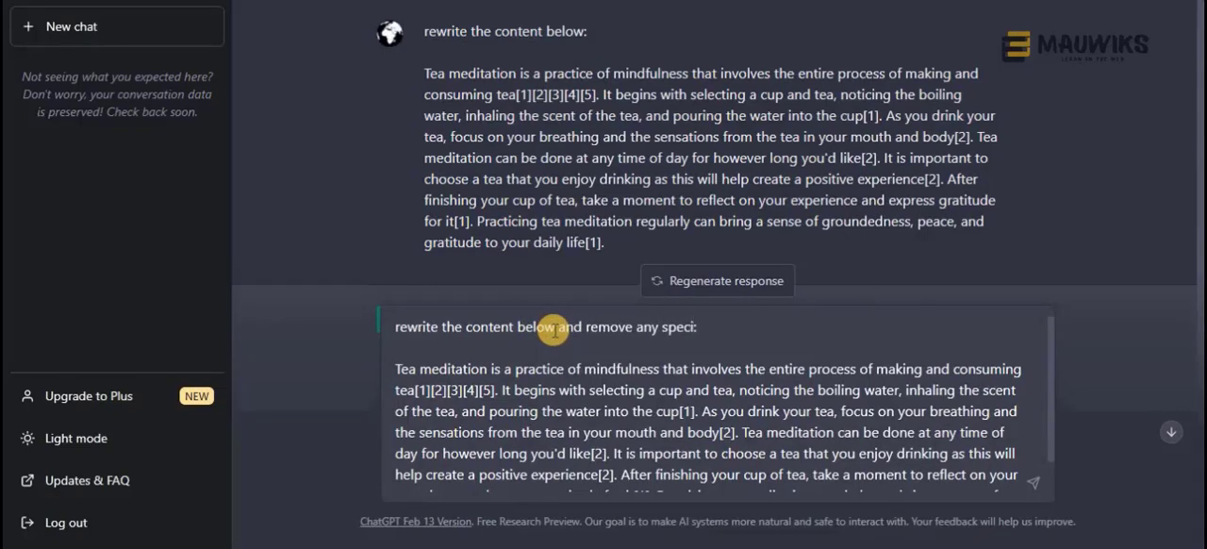
{"action": "type", "text": "rs o"}
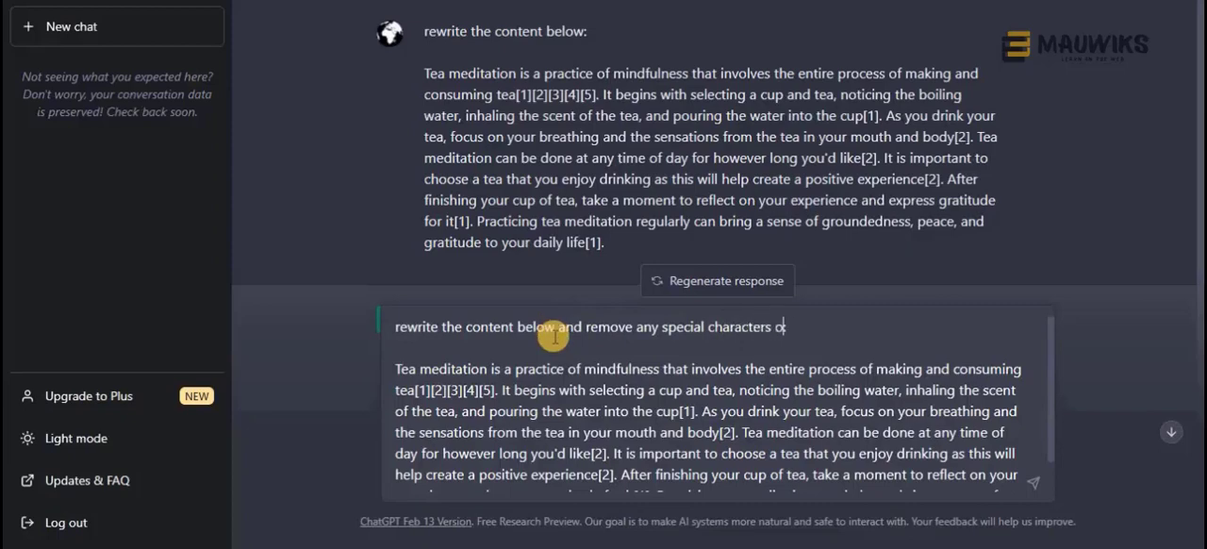
{"action": "type", "text": "r numbers"}
{"action": "key", "text": "Return"}
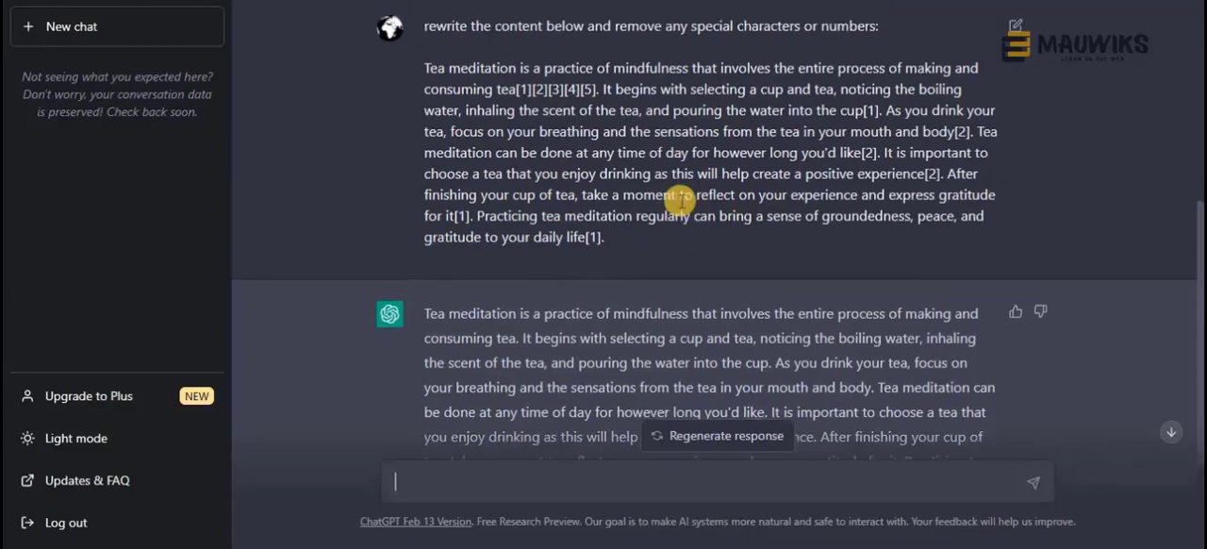
Review the submitted prompt, highlighting the word "numbers" and the bracketed citation numbers after "consuming tea"
{"action": "scroll", "coordinate": [681, 199], "scroll_direction": "up", "scroll_amount": 1}
{"action": "scroll", "coordinate": [679, 194], "scroll_direction": "up", "scroll_amount": 1}
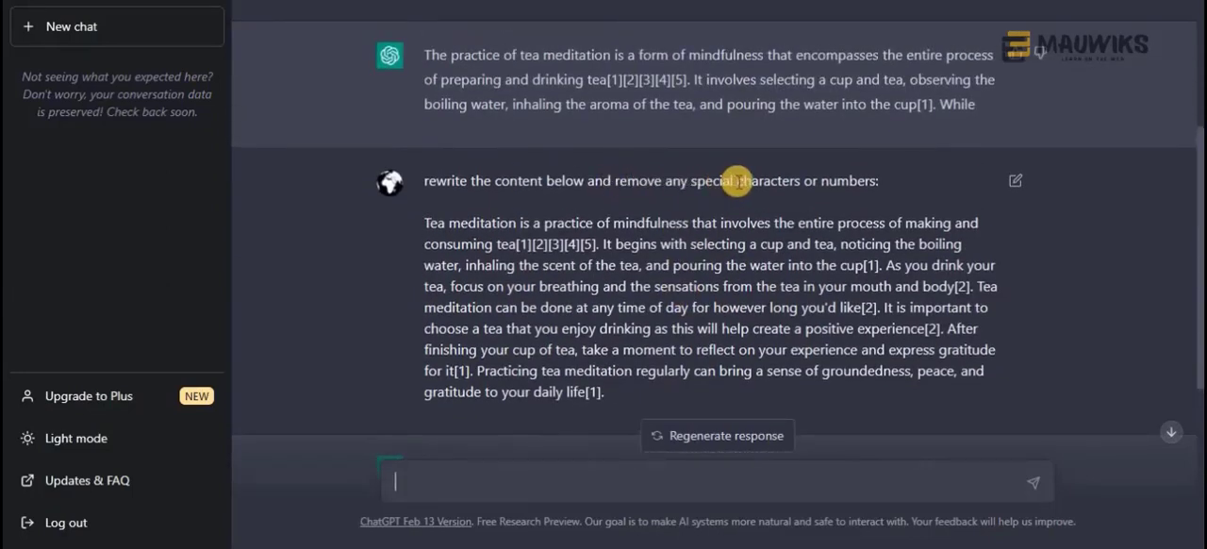
{"action": "double_click", "coordinate": [849, 181]}
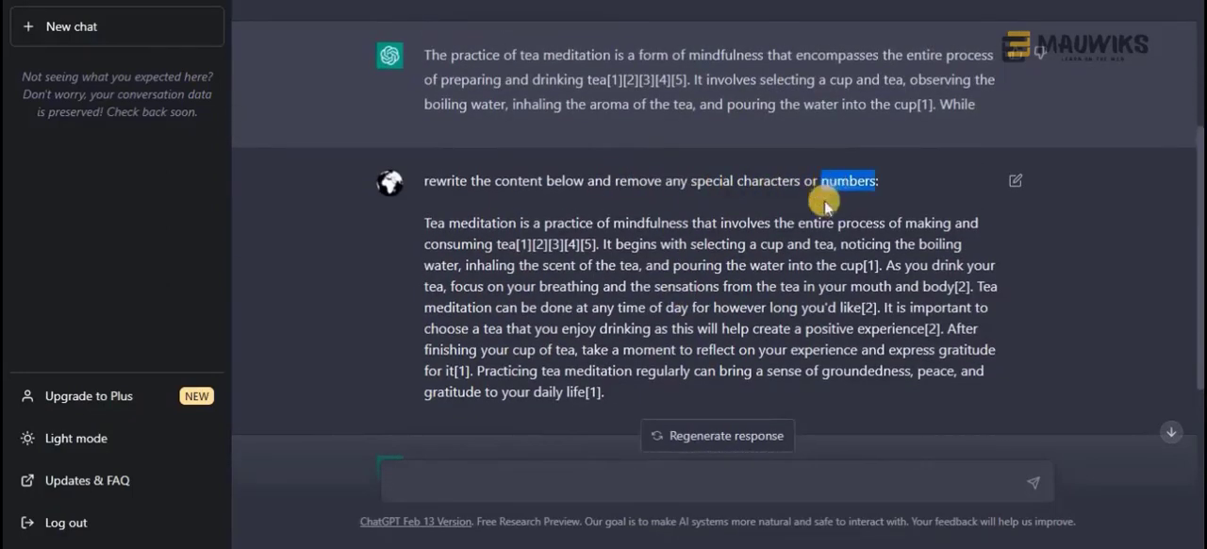
{"action": "left_click", "coordinate": [575, 300]}
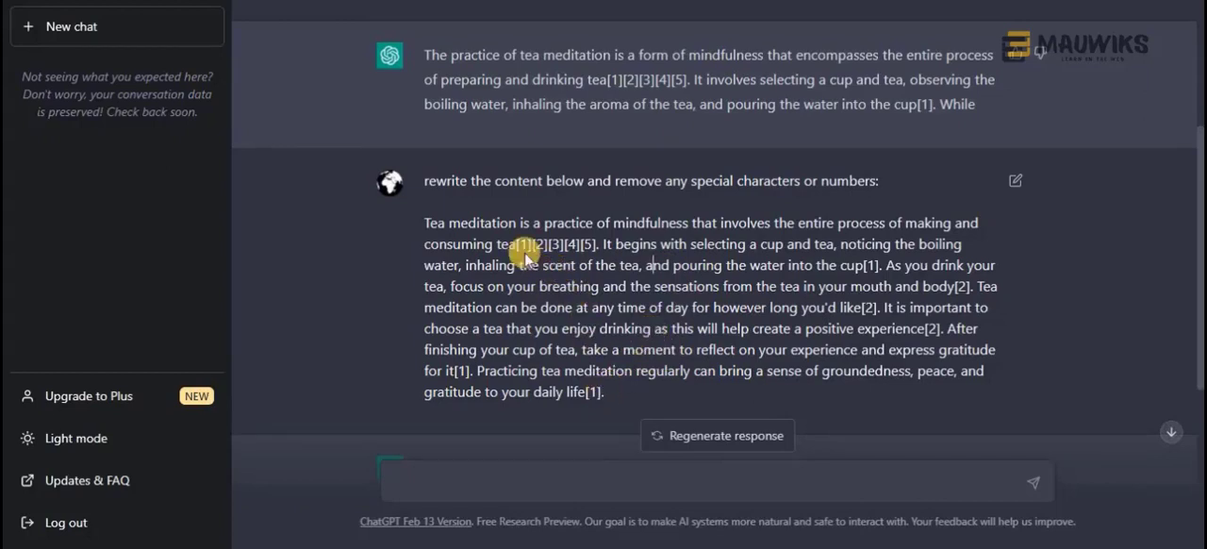
{"action": "left_click_drag", "start_coordinate": [516, 243], "coordinate": [599, 243]}
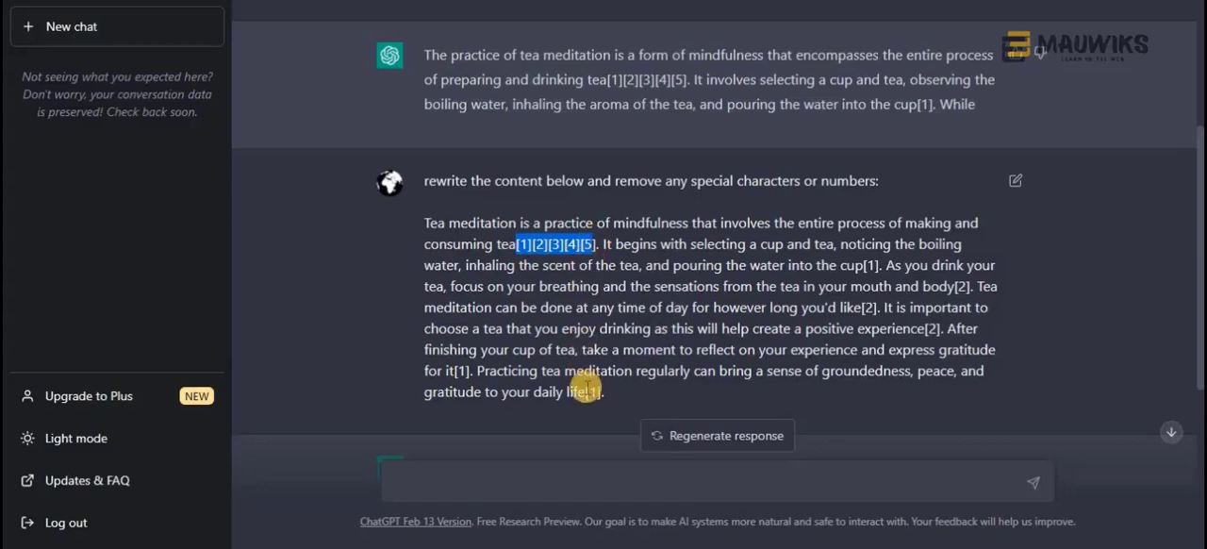
Compare the bracketed citation numbers after "consuming tea" in the ChatGPT prompt with those in Perplexity's "How to Do Tea Meditation" answer
{"action": "left_click", "coordinate": [516, 244]}
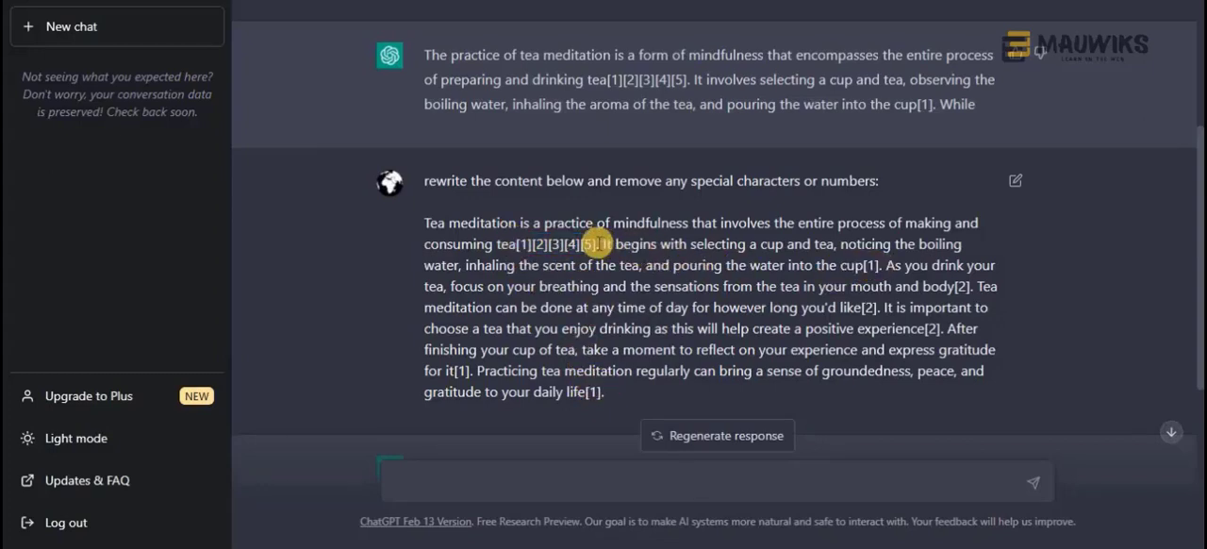
{"action": "left_click_drag", "start_coordinate": [596, 244], "coordinate": [521, 245]}
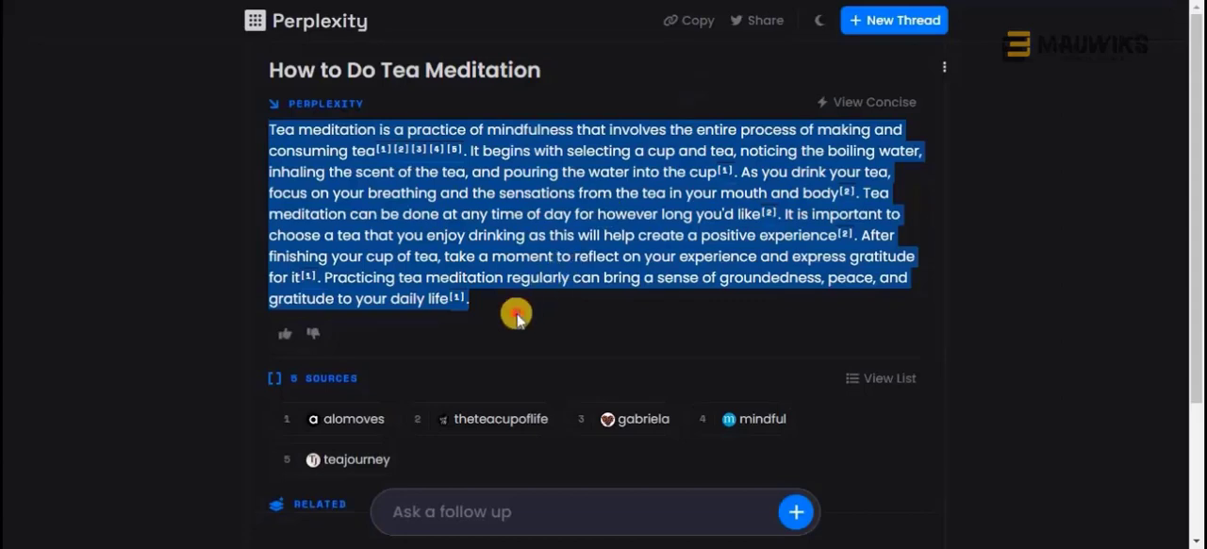
{"action": "left_click", "coordinate": [517, 318]}
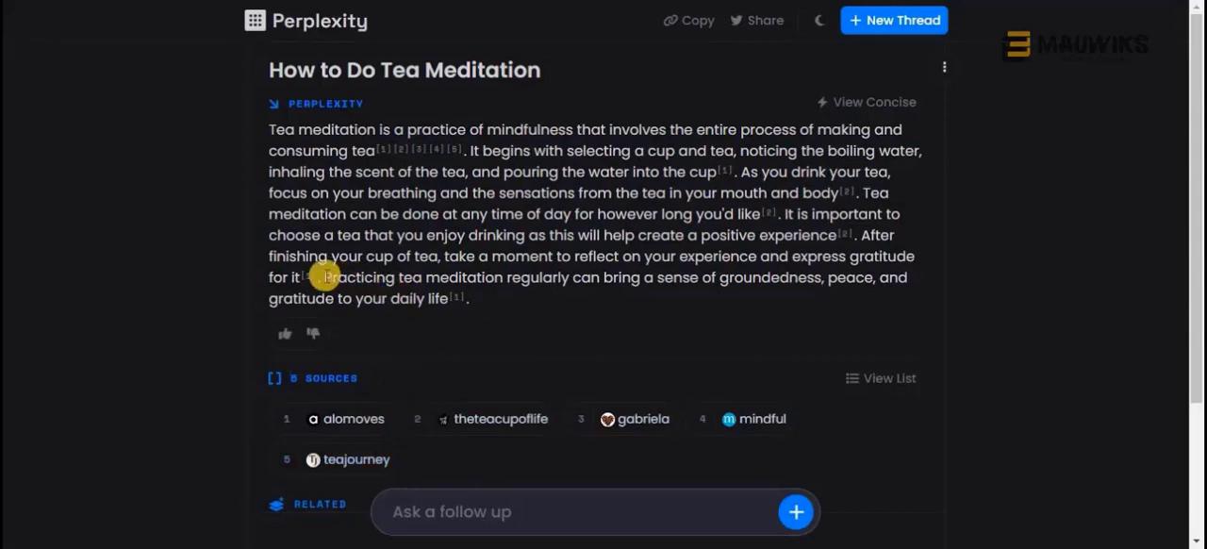
{"action": "left_click_drag", "start_coordinate": [322, 277], "coordinate": [449, 296]}
Return to Perplexity's home page, open the thread "what did Nintendo originally start out as" and highlight the citation numbers after "Nintendo Karuta"
{"action": "key", "text": "alt+Left"}
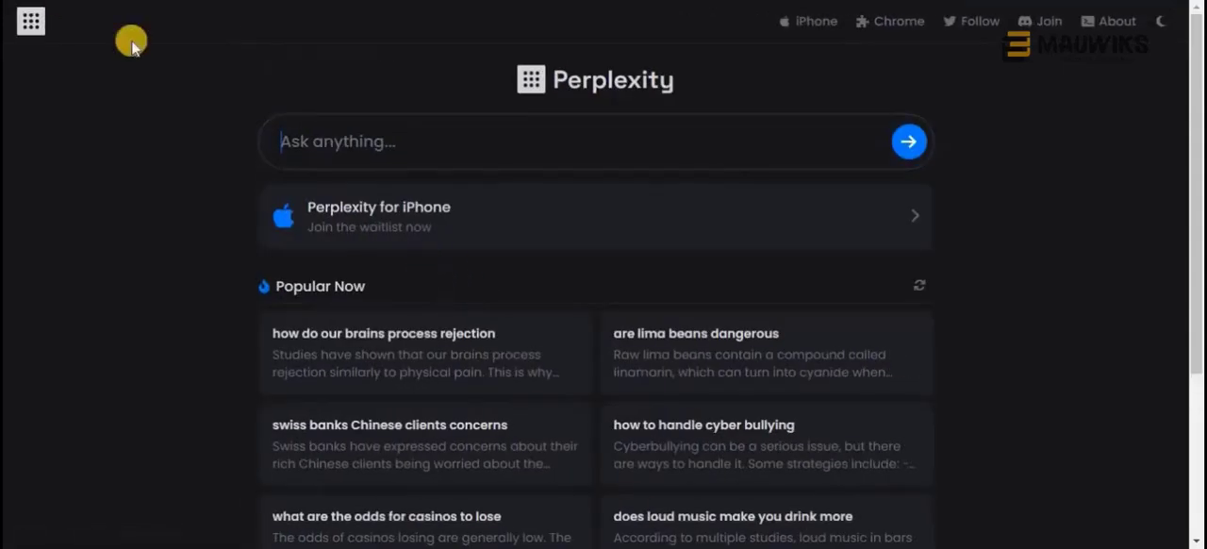
{"action": "left_click", "coordinate": [648, 286]}
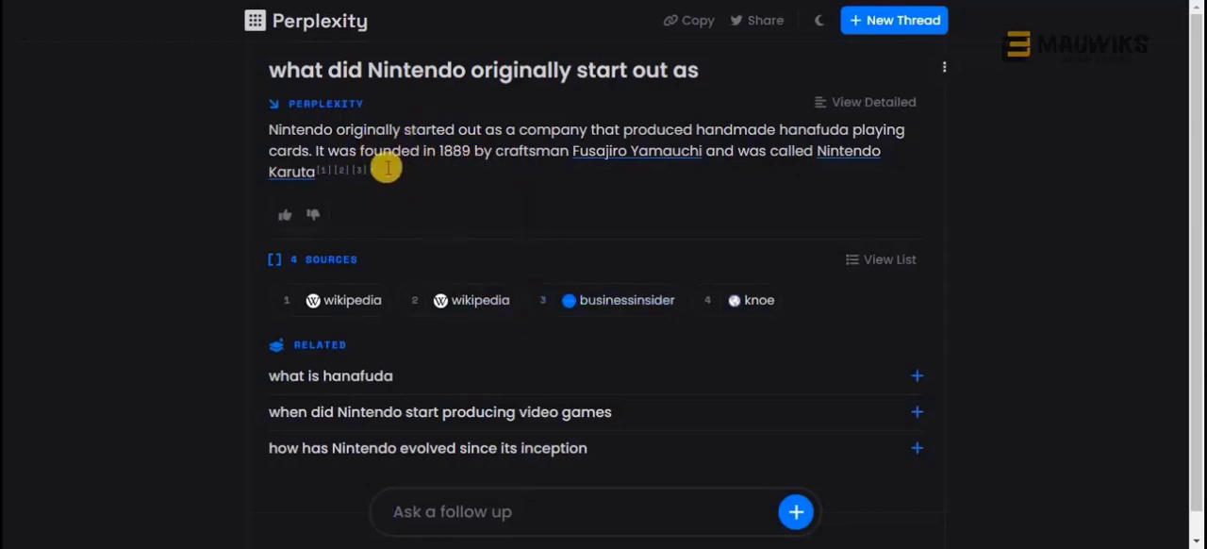
{"action": "left_click_drag", "start_coordinate": [366, 167], "coordinate": [318, 170]}
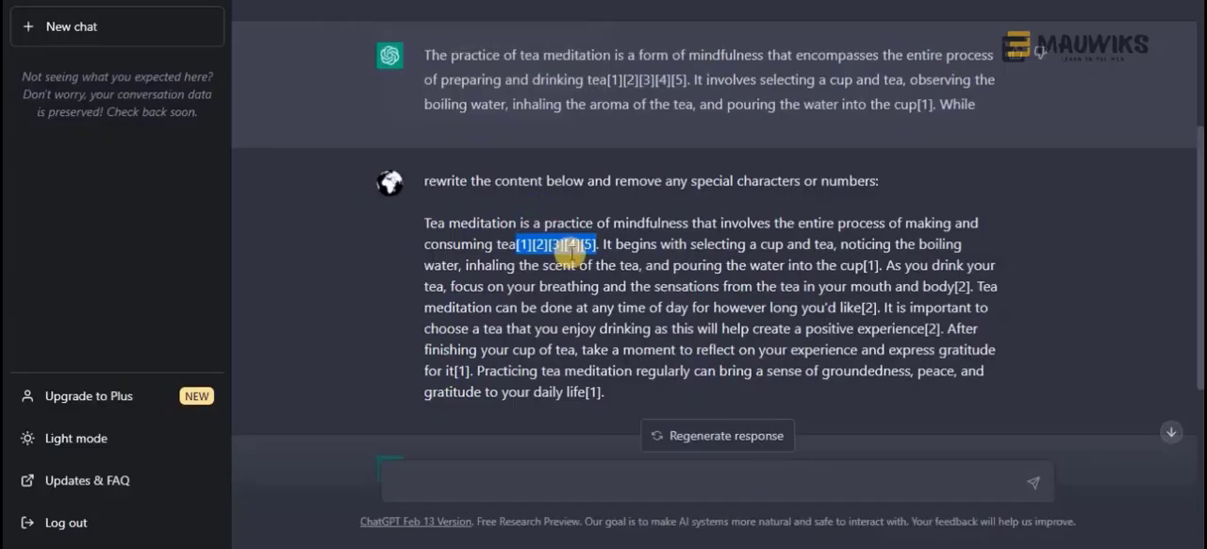
Copy ChatGPT's latest rewritten paragraph and replace the text under "How to Do Tea Meditation" in the Google Docs outline with it
{"action": "left_click", "coordinate": [622, 396]}
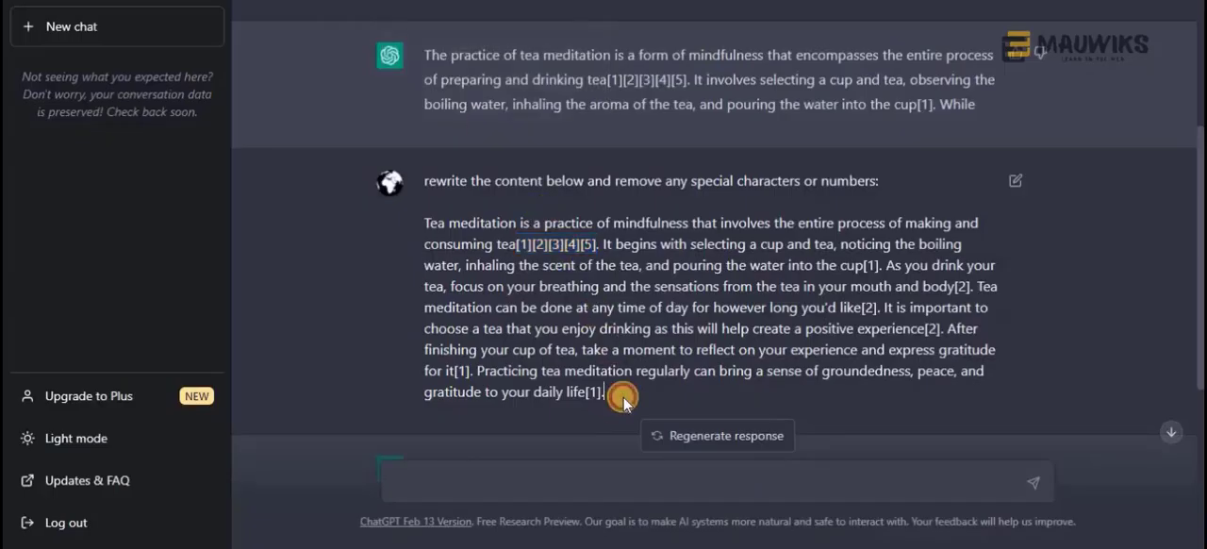
{"action": "scroll", "coordinate": [622, 396], "scroll_direction": "down", "scroll_amount": 3}
{"action": "scroll", "coordinate": [622, 396], "scroll_direction": "down", "scroll_amount": 1}
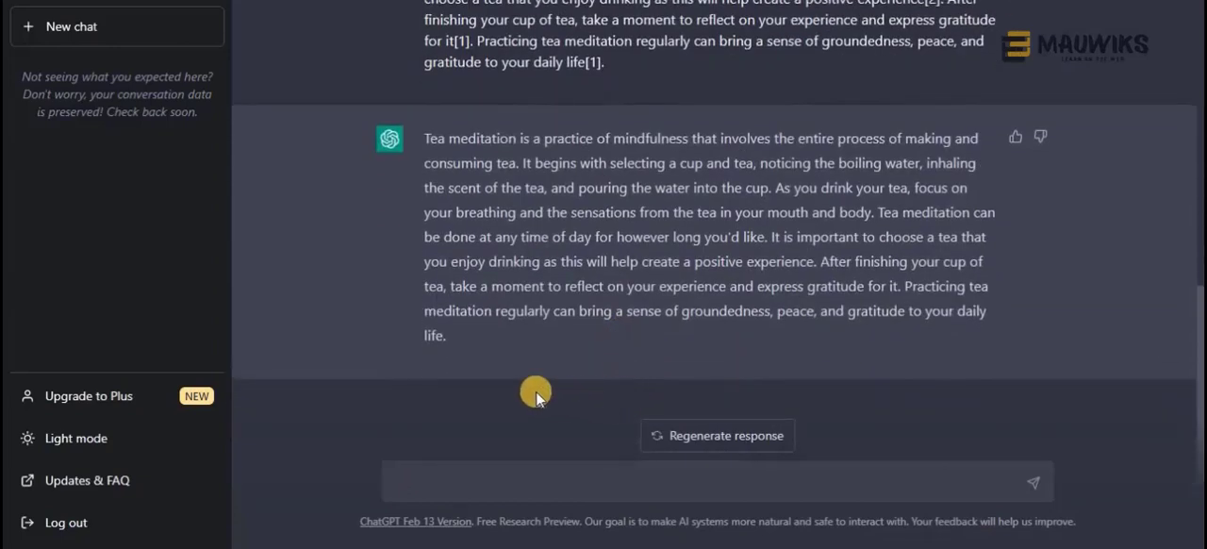
{"action": "left_click_drag", "start_coordinate": [462, 345], "coordinate": [390, 135]}
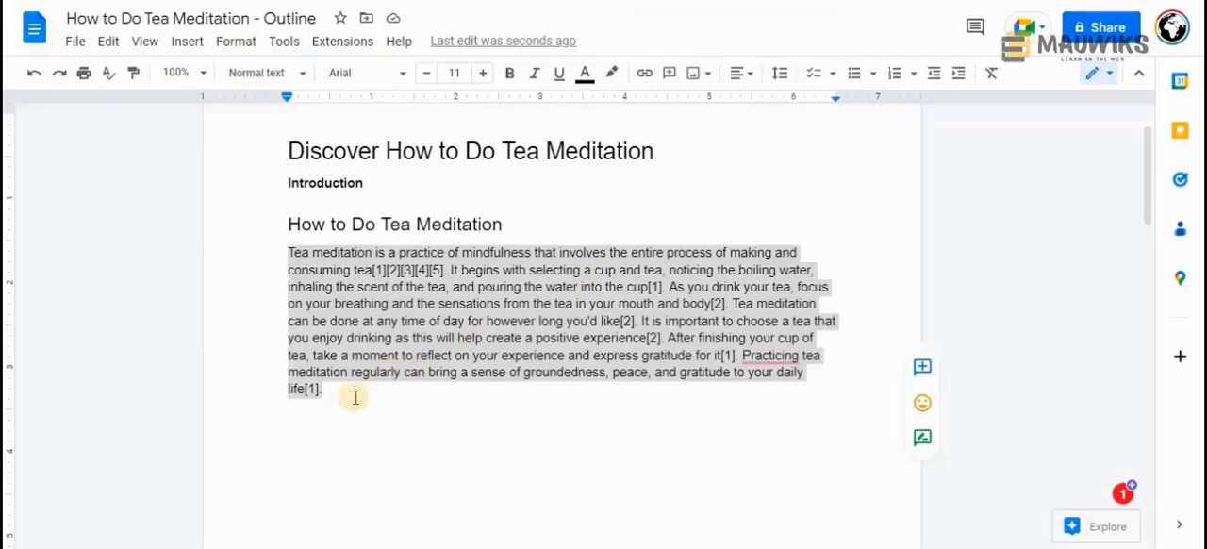
{"action": "left_click", "coordinate": [329, 393]}
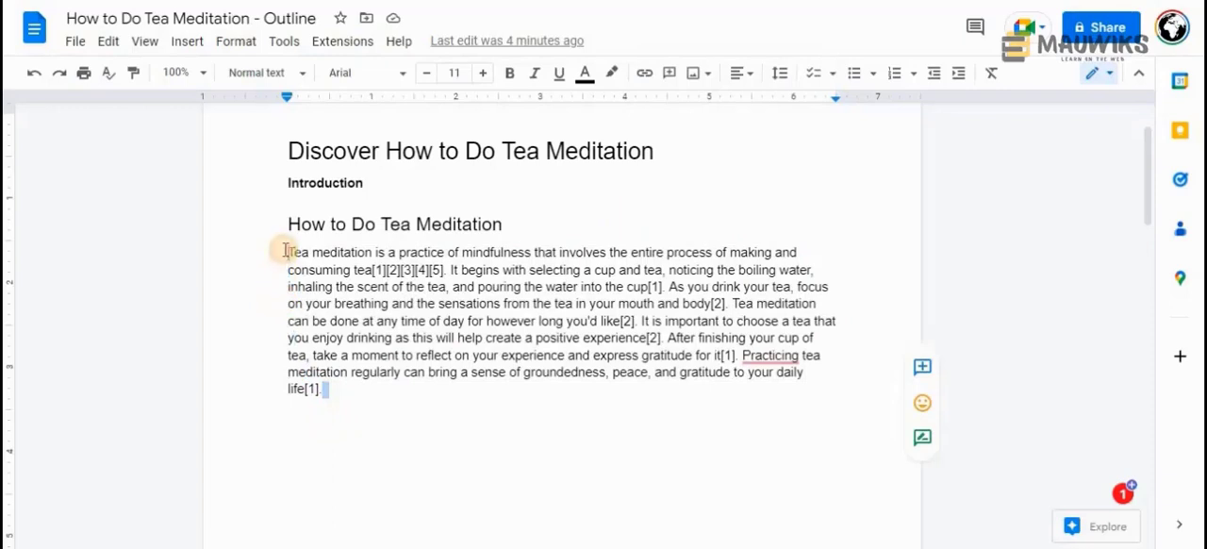
{"action": "key", "text": "ctrl+v"}
{"action": "left_click_drag", "start_coordinate": [577, 420], "coordinate": [266, 253]}
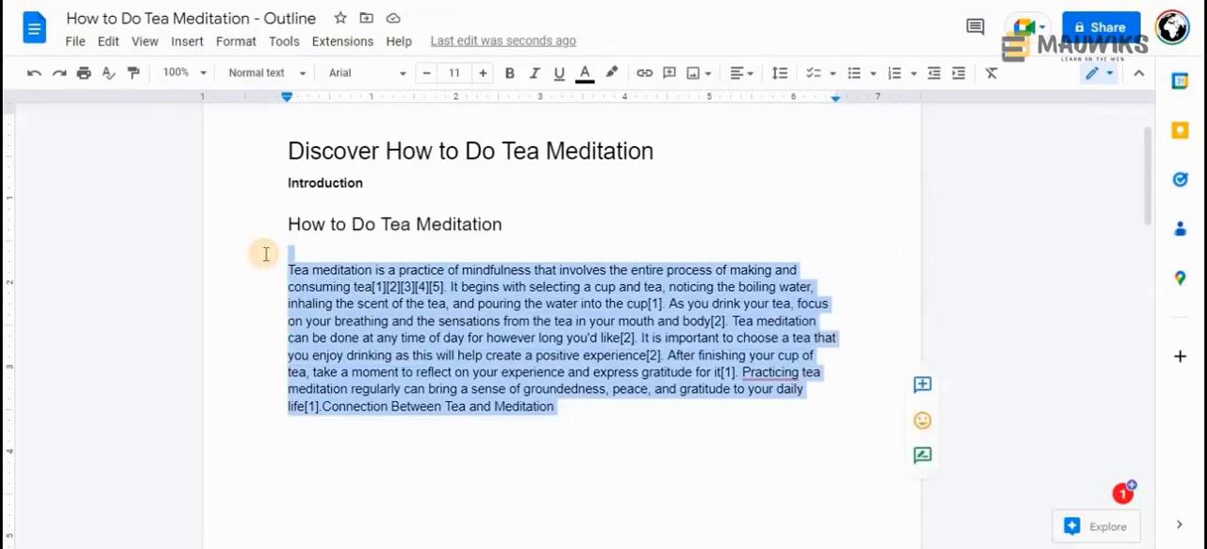
{"action": "key", "text": "ctrl+v"}
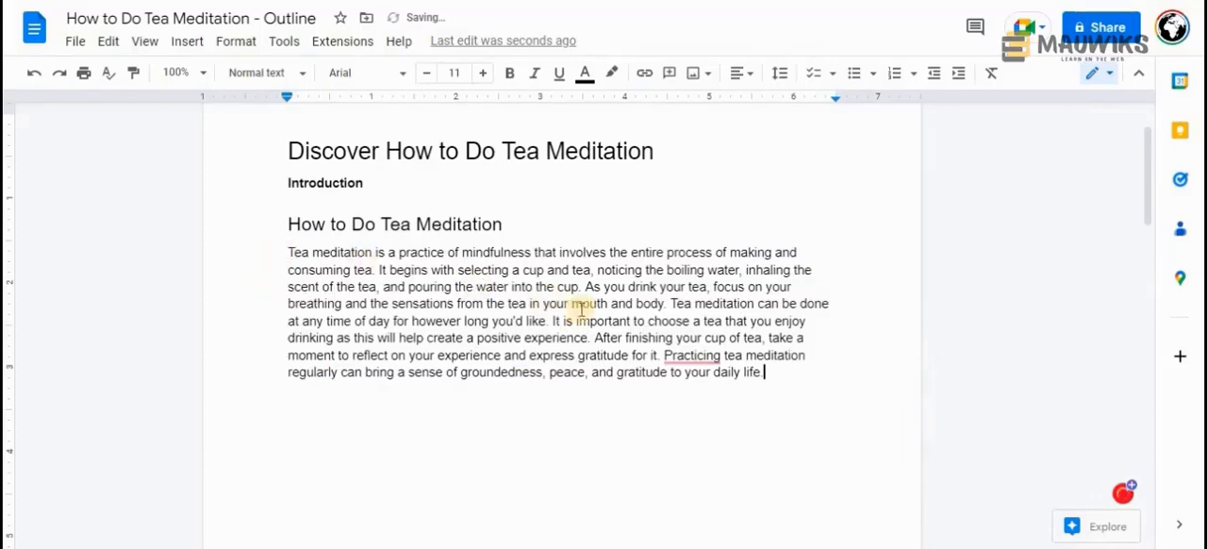
Review the replaced paragraph and the remaining headings from "Benefits of Tea Mediation" onward in the outline
{"action": "left_click", "coordinate": [692, 355]}
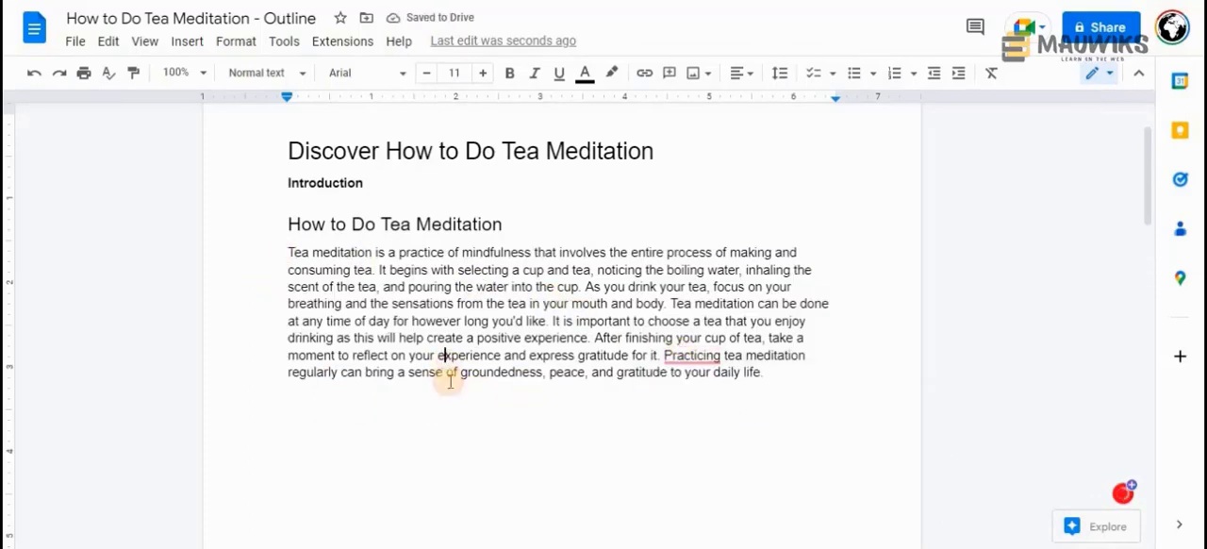
{"action": "scroll", "coordinate": [622, 287], "scroll_direction": "down", "scroll_amount": 3}
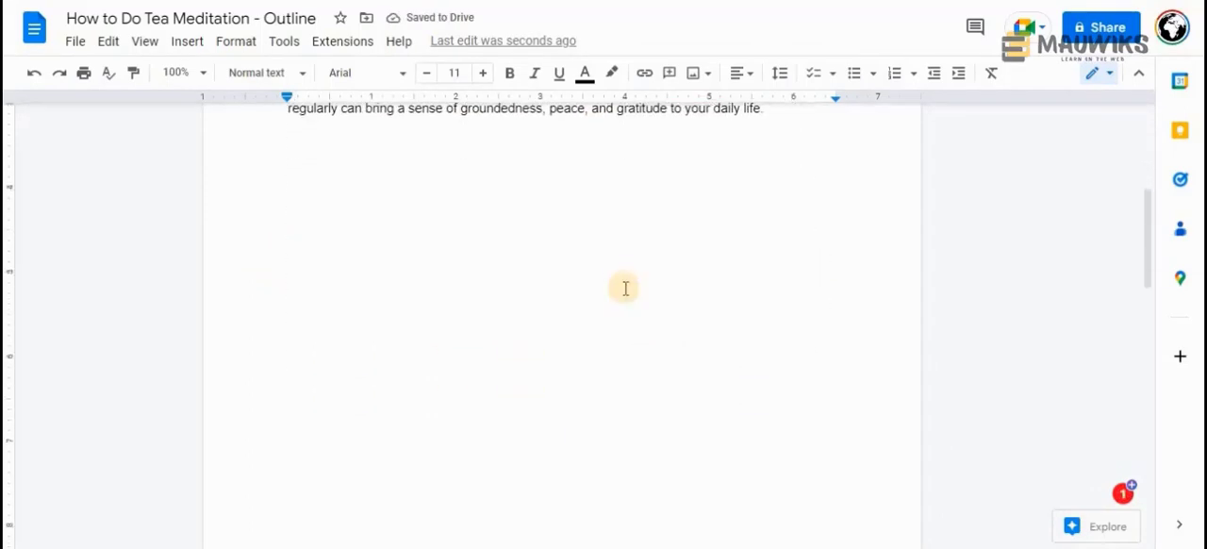
{"action": "scroll", "coordinate": [623, 287], "scroll_direction": "up", "scroll_amount": 2}
{"action": "scroll", "coordinate": [624, 287], "scroll_direction": "down", "scroll_amount": 5}
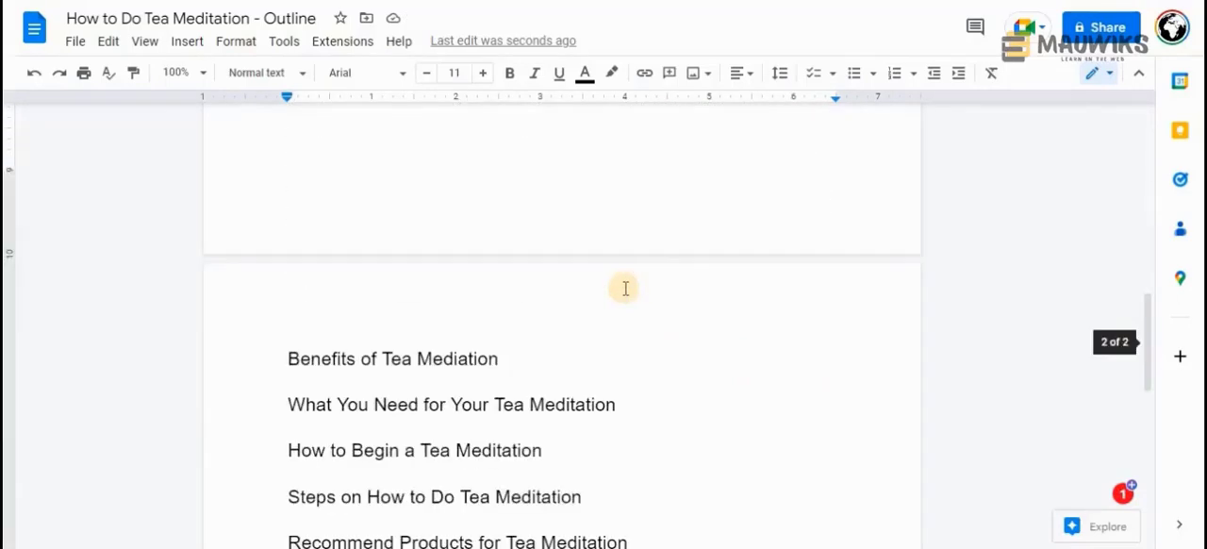
{"action": "scroll", "coordinate": [624, 287], "scroll_direction": "up", "scroll_amount": 6}
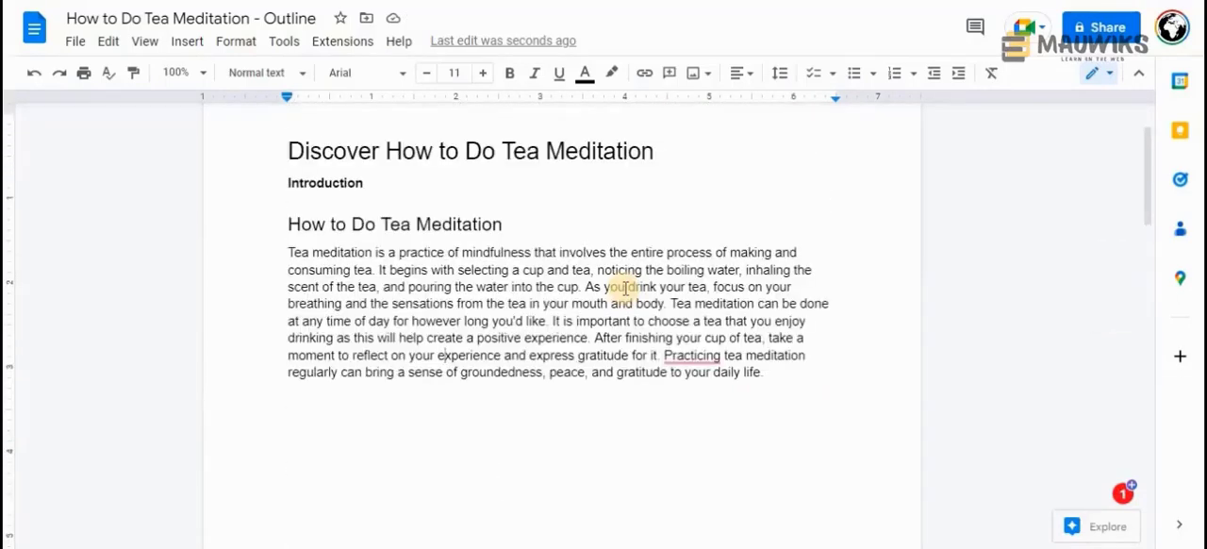
{"action": "scroll", "coordinate": [325, 297], "scroll_direction": "down", "scroll_amount": 4}
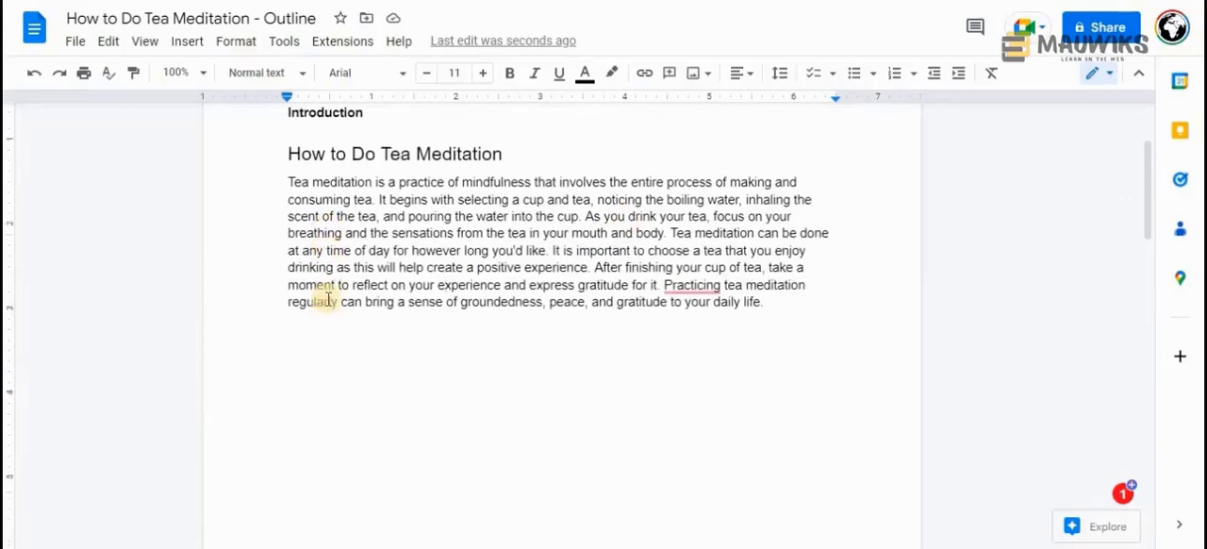
{"action": "scroll", "coordinate": [328, 299], "scroll_direction": "up", "scroll_amount": 4}
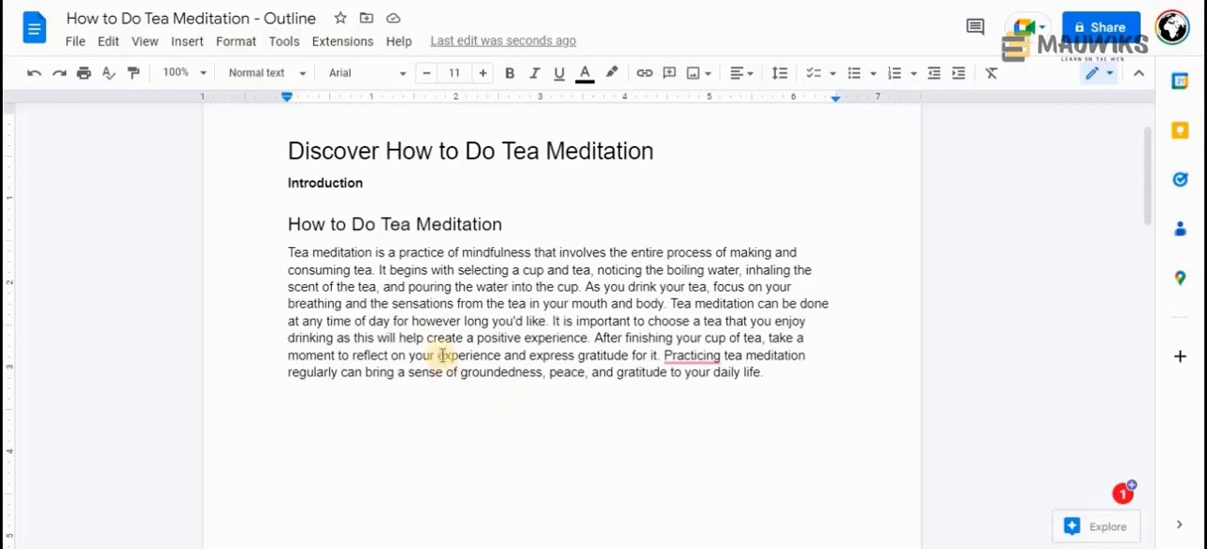
{"action": "scroll", "coordinate": [518, 332], "scroll_direction": "down", "scroll_amount": 10}
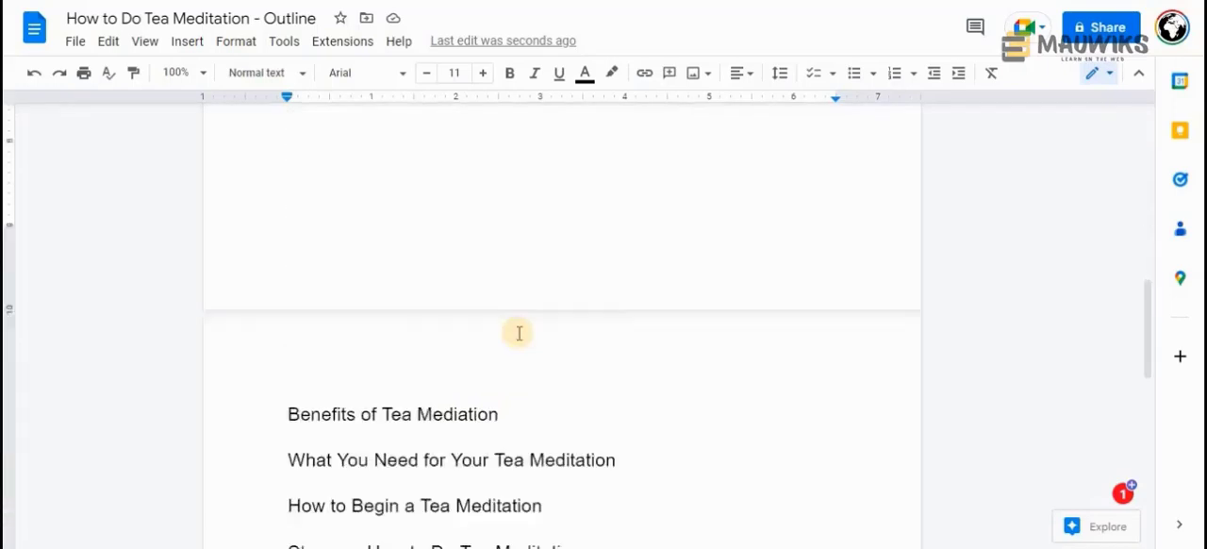
{"action": "scroll", "coordinate": [519, 332], "scroll_direction": "up", "scroll_amount": 15}
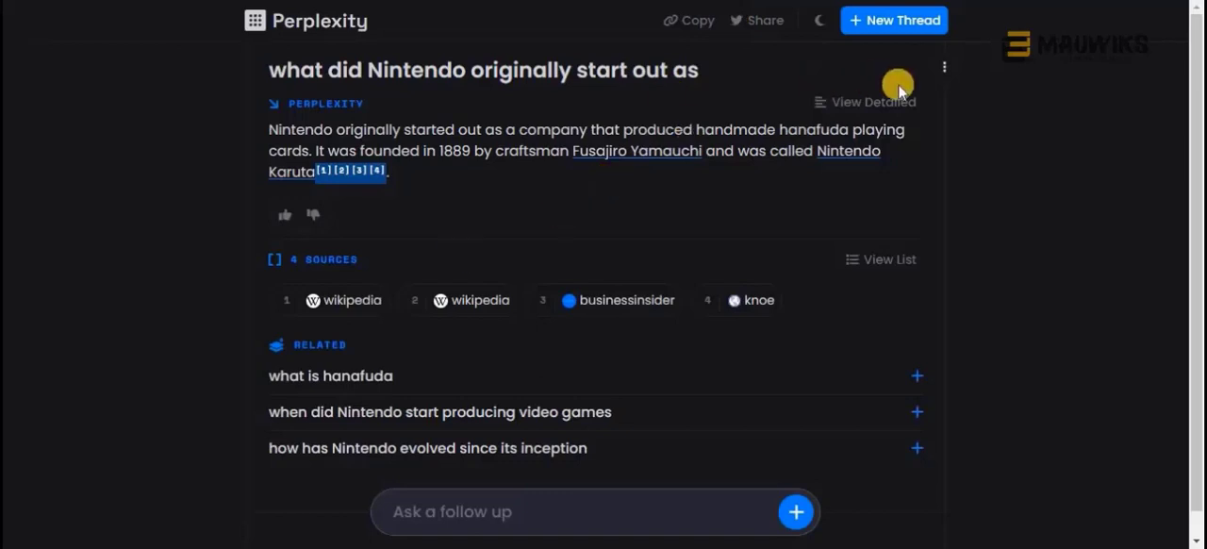
View and highlight Perplexity's detailed Nintendo answer, and revisit the Mauwiks article's Step 3 and the rewritten tea meditation paragraph in ChatGPT
{"action": "left_click", "coordinate": [872, 102]}
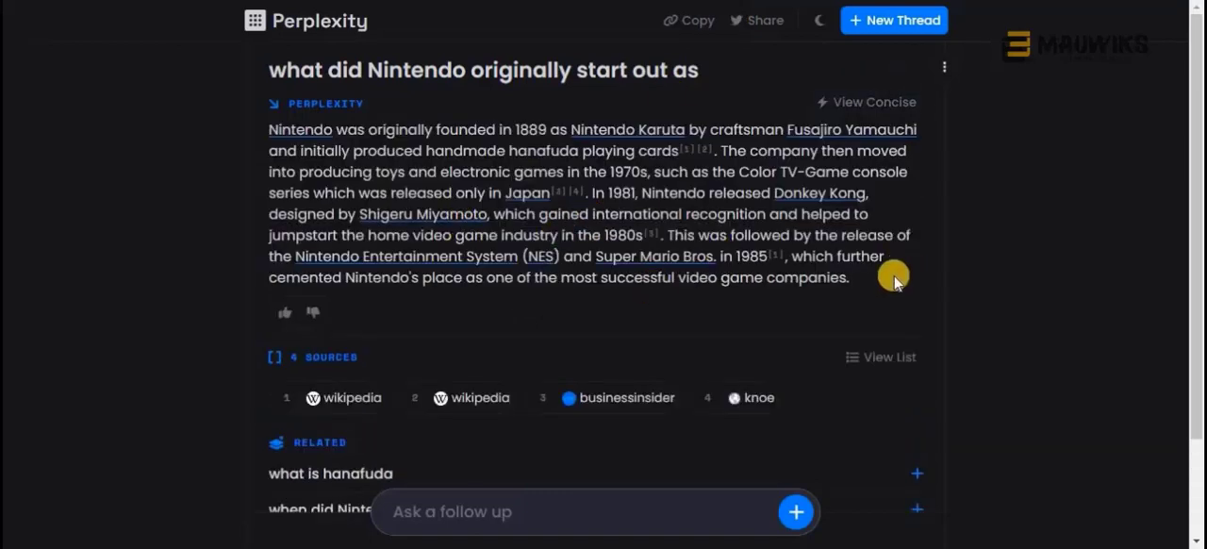
{"action": "left_click_drag", "start_coordinate": [848, 277], "coordinate": [256, 141]}
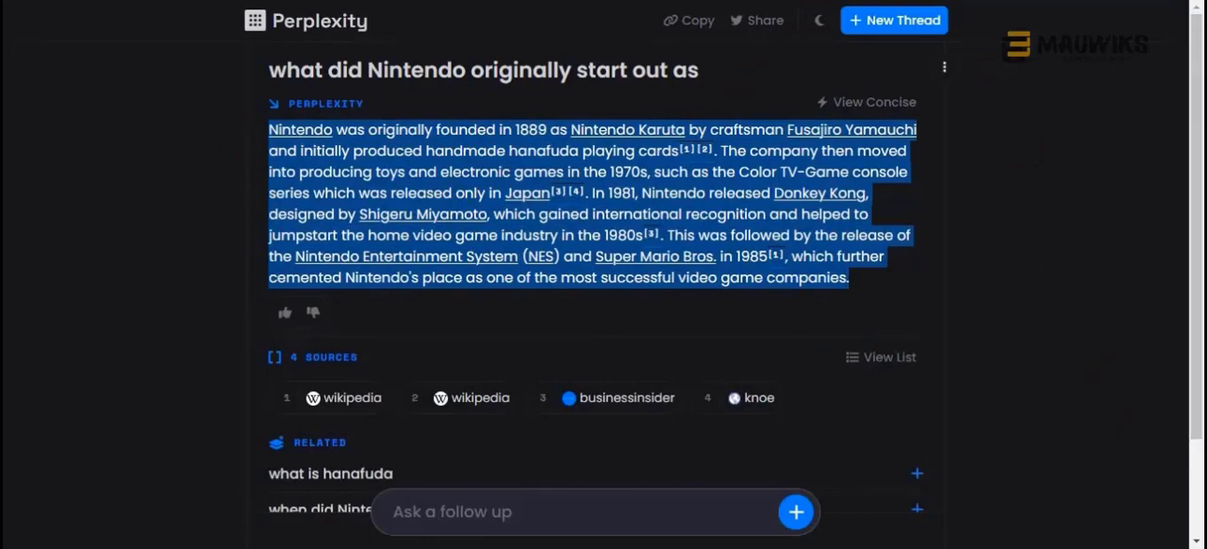
{"action": "left_click", "coordinate": [703, 1]}
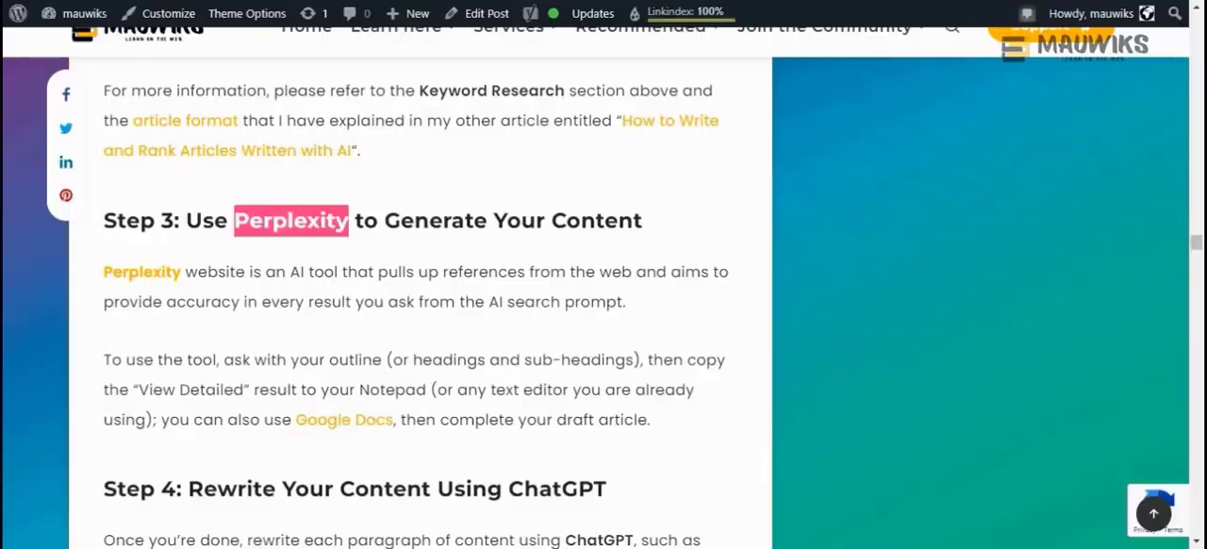
{"action": "left_click", "coordinate": [500, 1]}
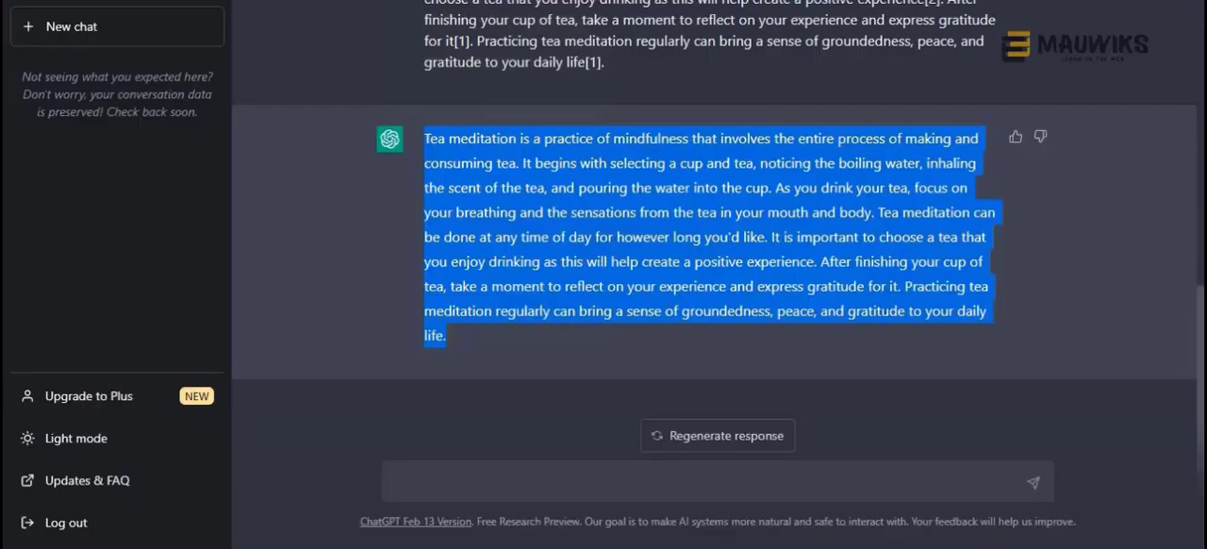
{"action": "left_click", "coordinate": [615, 347]}
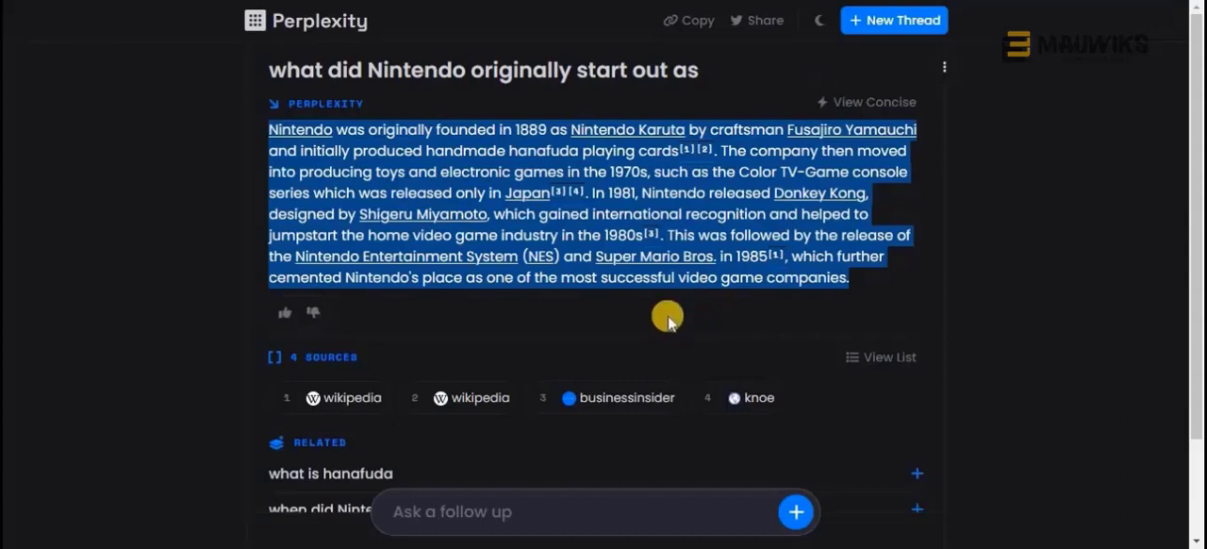
{"action": "left_click", "coordinate": [664, 317]}
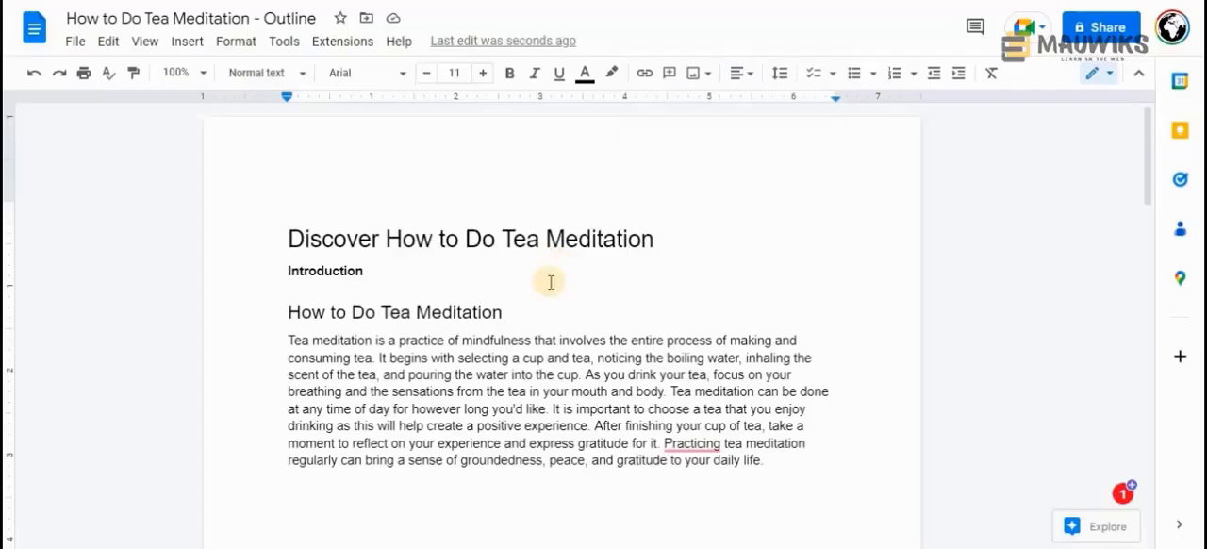
Examine the outline in Google Docs from "How to Do Tea Meditation" through the F.A.Q. questions to the Conclusion
{"action": "left_click", "coordinate": [538, 304]}
{"action": "scroll", "coordinate": [579, 311], "scroll_direction": "down", "scroll_amount": 10}
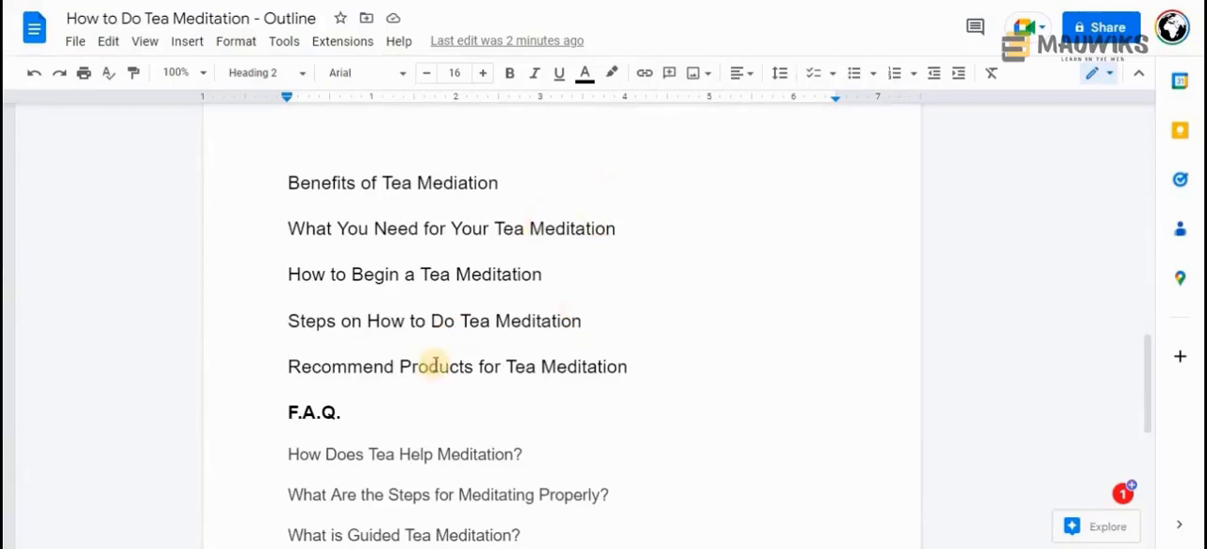
{"action": "scroll", "coordinate": [433, 366], "scroll_direction": "down", "scroll_amount": 4}
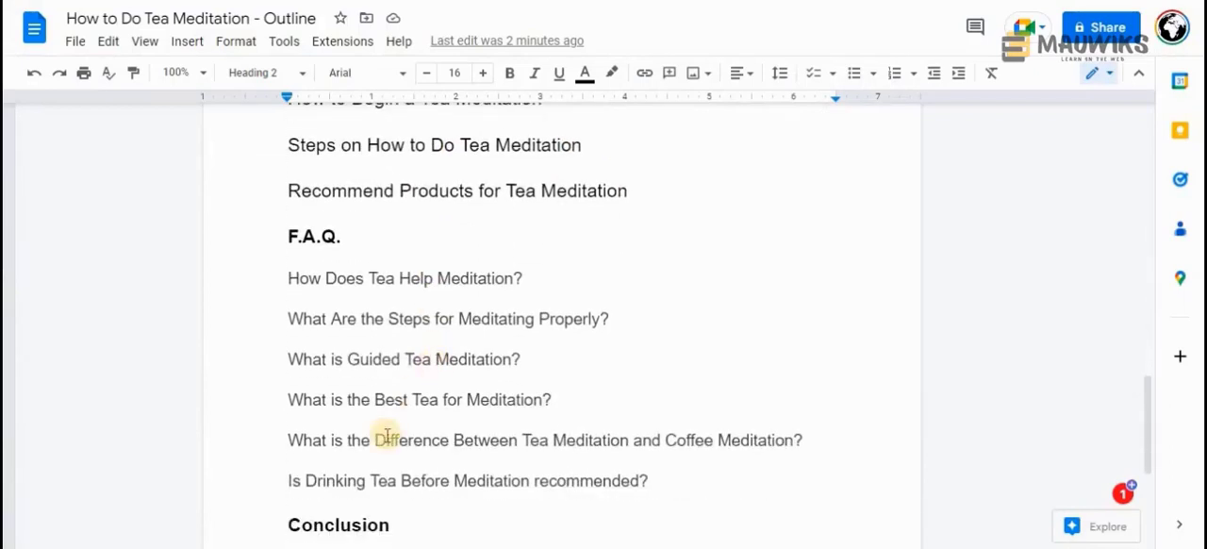
{"action": "scroll", "coordinate": [386, 435], "scroll_direction": "down", "scroll_amount": 1}
{"action": "scroll", "coordinate": [387, 435], "scroll_direction": "up", "scroll_amount": 3}
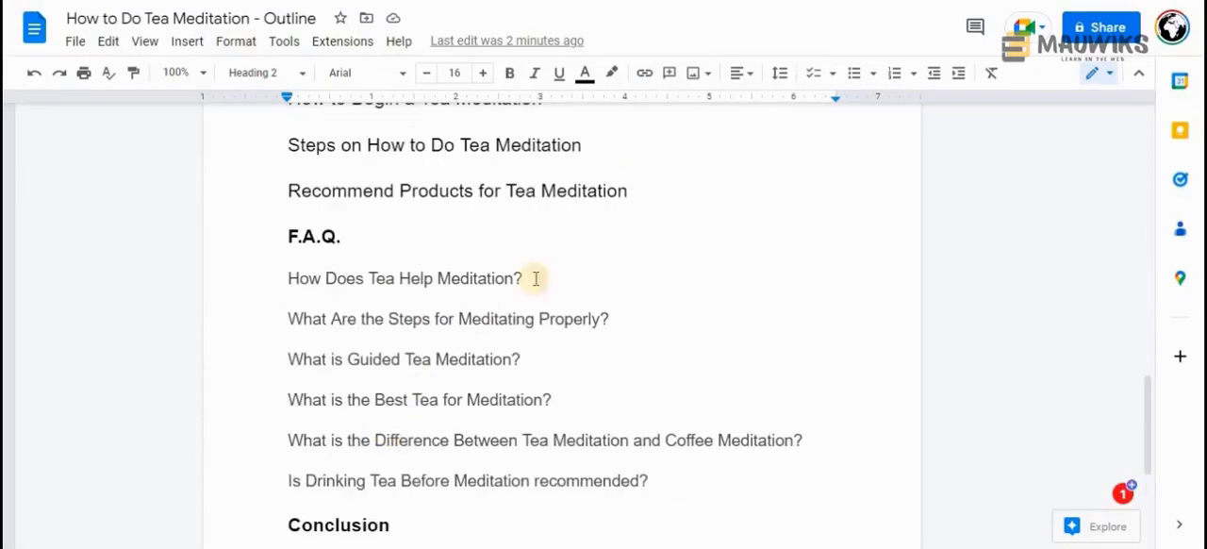
Highlight the heading "Recommend Products for Tea Meditation" in the outline
{"action": "left_click_drag", "start_coordinate": [630, 191], "coordinate": [291, 190]}
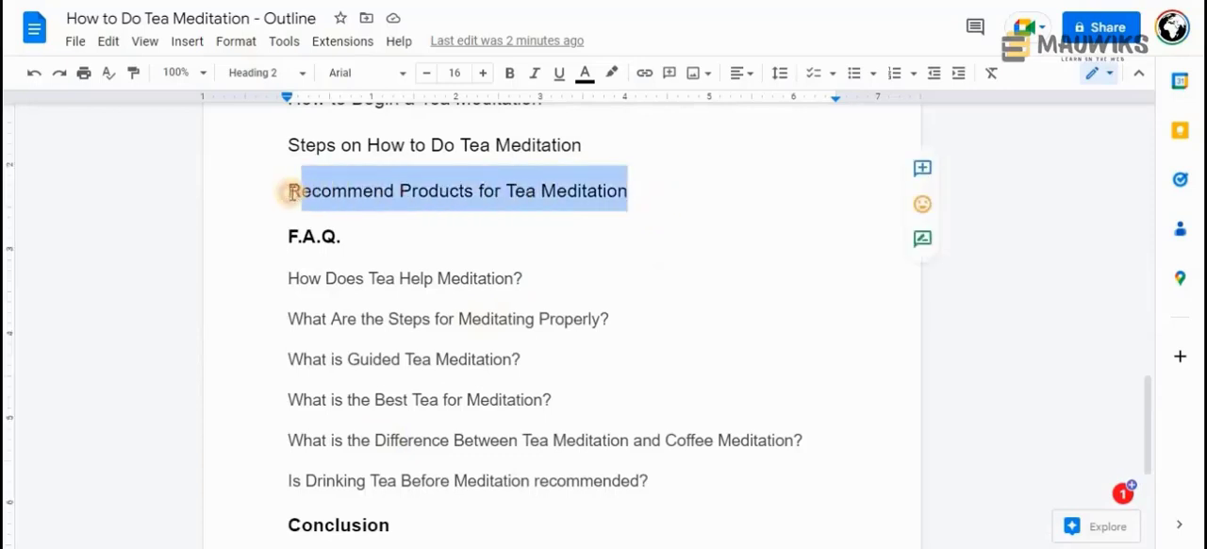
{"action": "left_click", "coordinate": [451, 191]}
{"action": "left_click_drag", "start_coordinate": [644, 193], "coordinate": [288, 189]}
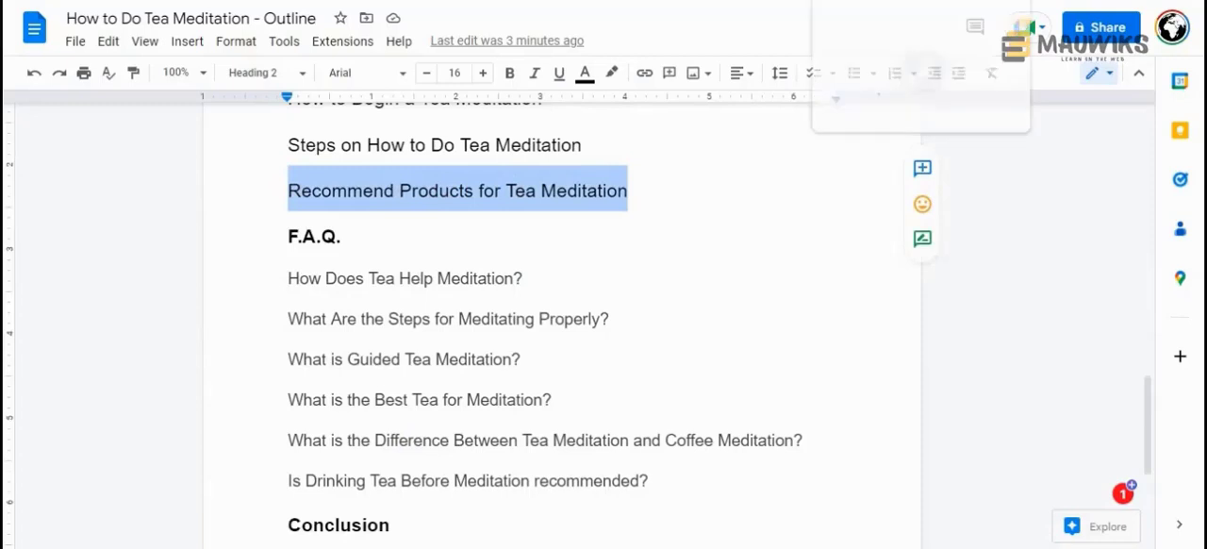
{"action": "left_click", "coordinate": [652, 193]}
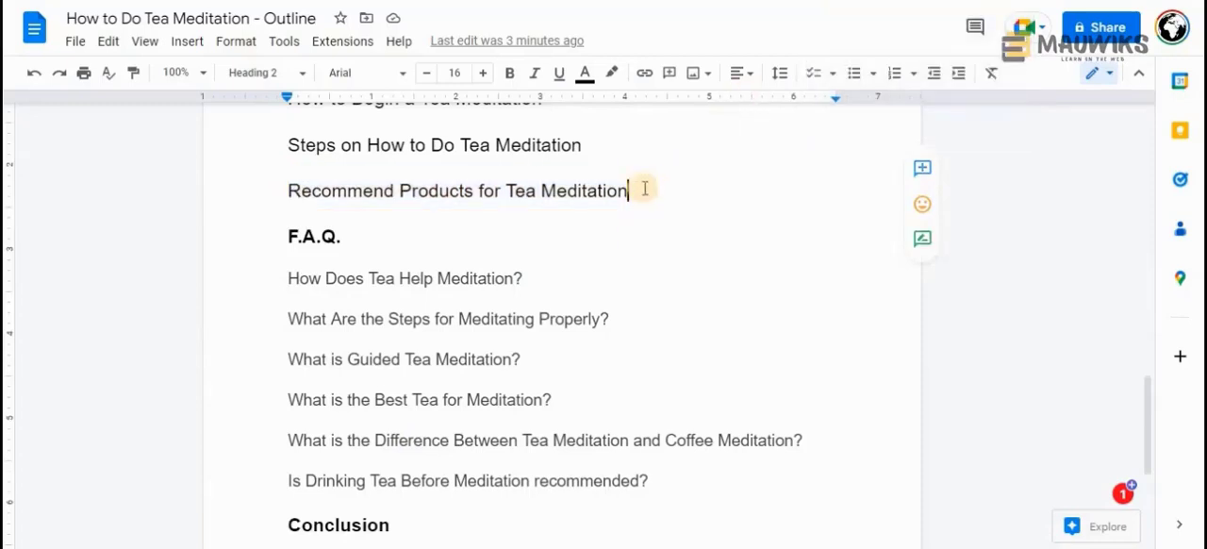
{"action": "left_click_drag", "start_coordinate": [641, 183], "coordinate": [296, 183]}
{"action": "scroll", "coordinate": [634, 353], "scroll_direction": "up", "scroll_amount": 2}
{"action": "scroll", "coordinate": [635, 352], "scroll_direction": "up", "scroll_amount": 1}
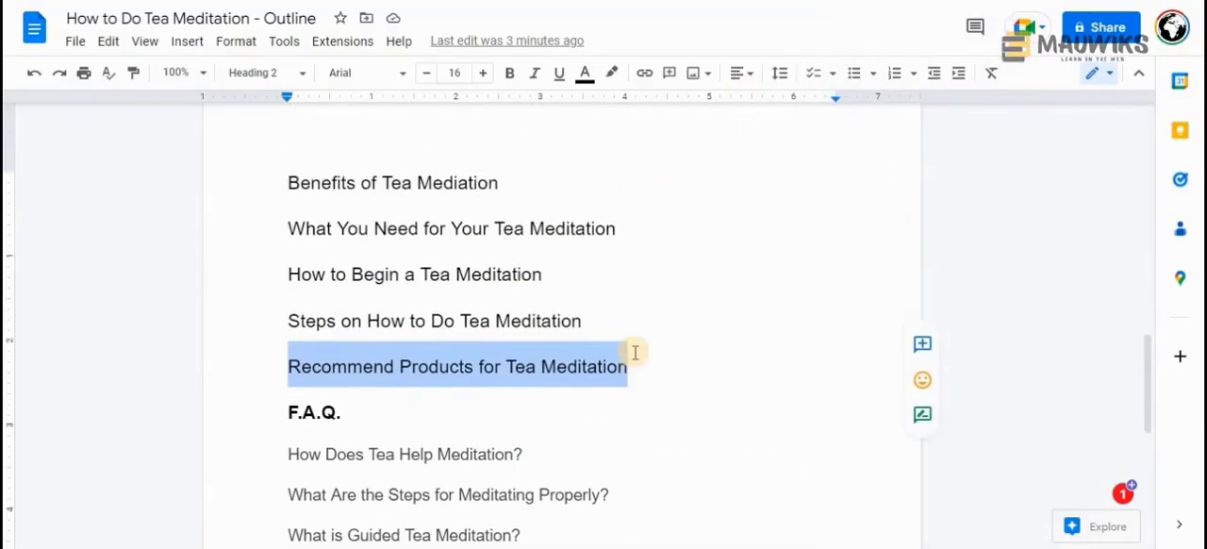
Highlight the four headings from "Benefits of Tea Mediation" through "Steps on How to Do Tea Meditation"
{"action": "left_click", "coordinate": [622, 326]}
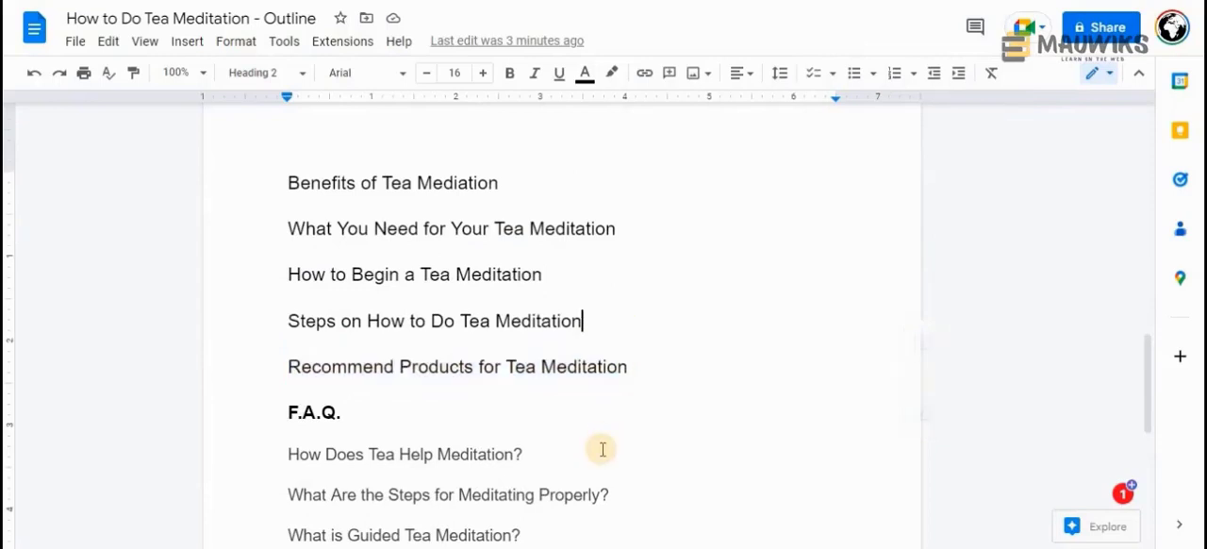
{"action": "scroll", "coordinate": [584, 428], "scroll_direction": "up", "scroll_amount": 2}
{"action": "left_click_drag", "start_coordinate": [586, 497], "coordinate": [188, 366]}
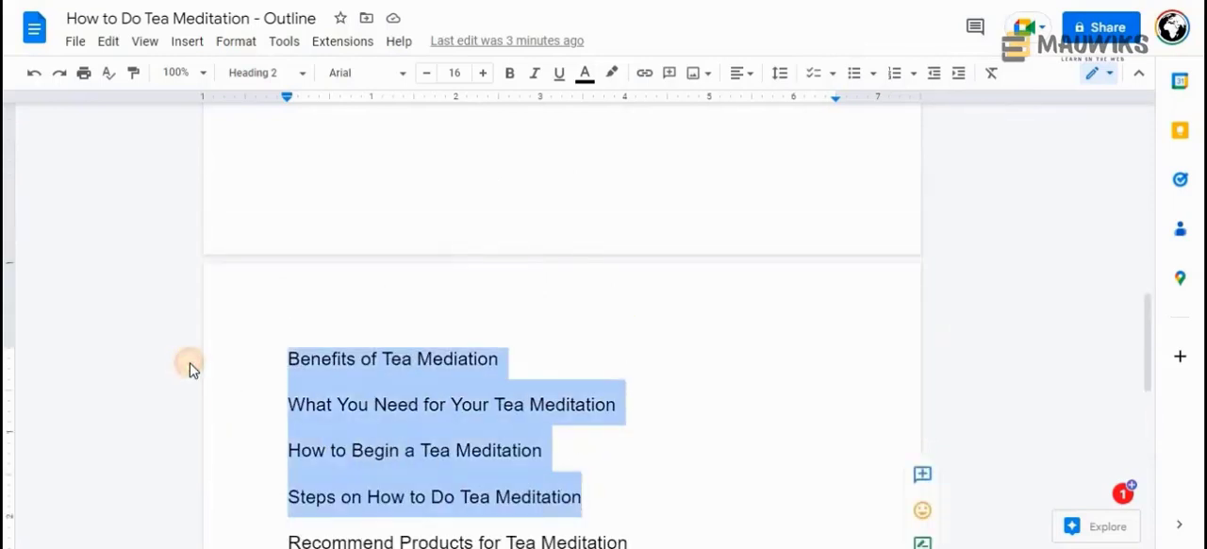
Highlight the words "Tea Meditation" in the "How to Do Tea Meditation" heading above the filled paragraph
{"action": "scroll", "coordinate": [369, 439], "scroll_direction": "up", "scroll_amount": 6}
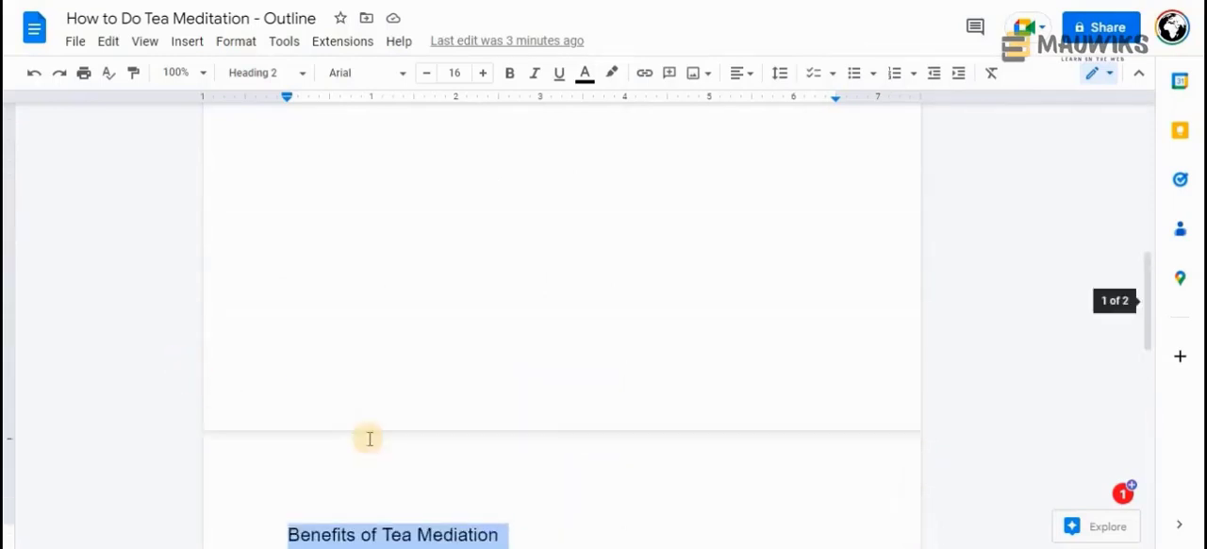
{"action": "scroll", "coordinate": [369, 438], "scroll_direction": "up", "scroll_amount": 2}
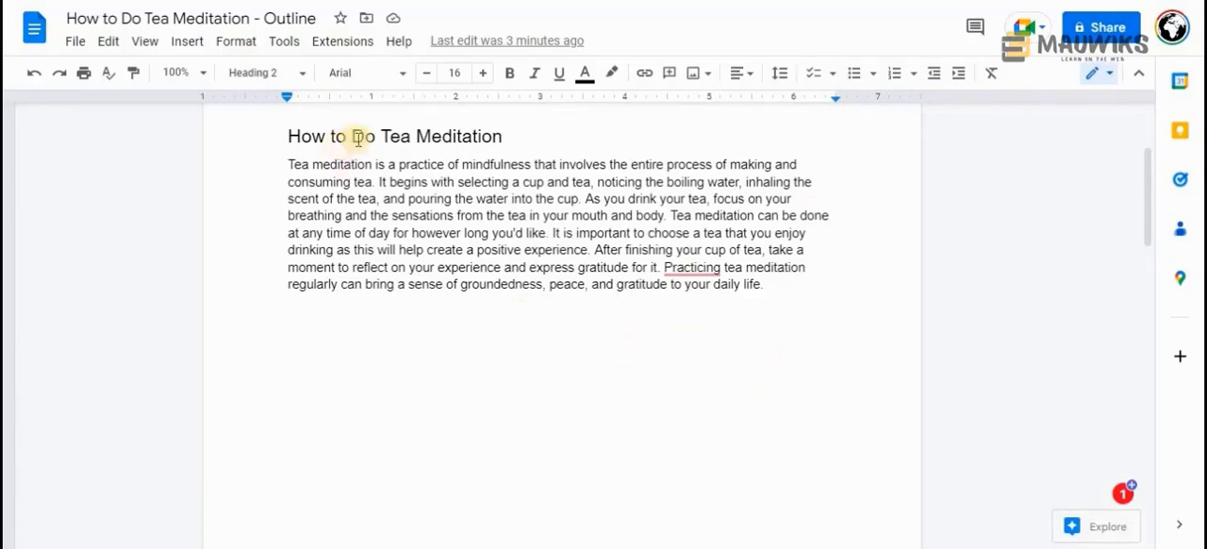
{"action": "left_click_drag", "start_coordinate": [382, 136], "coordinate": [502, 135]}
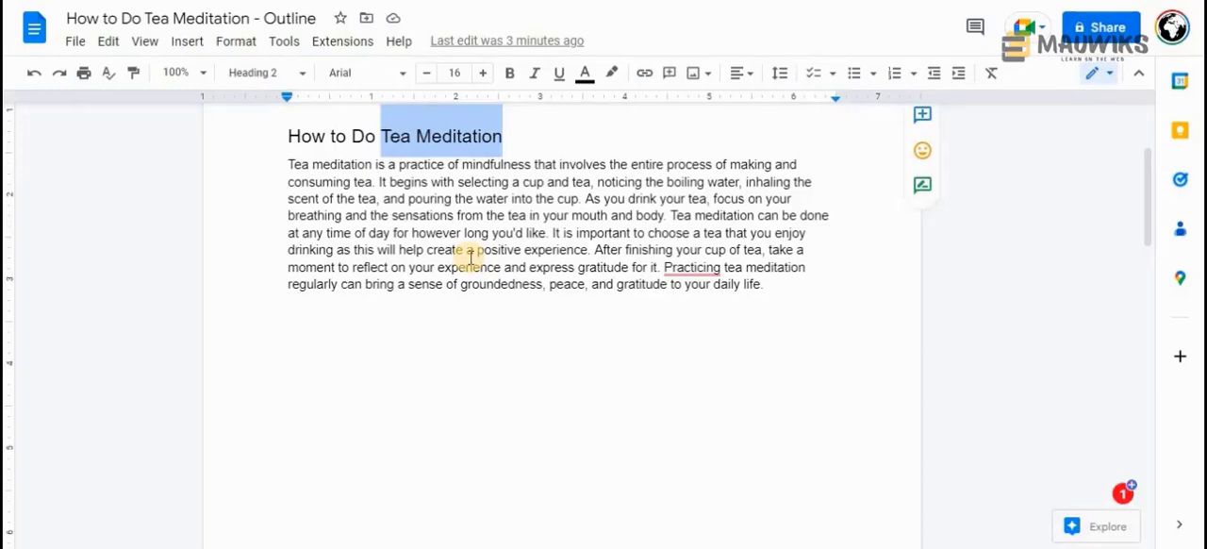
{"action": "left_click", "coordinate": [415, 136]}
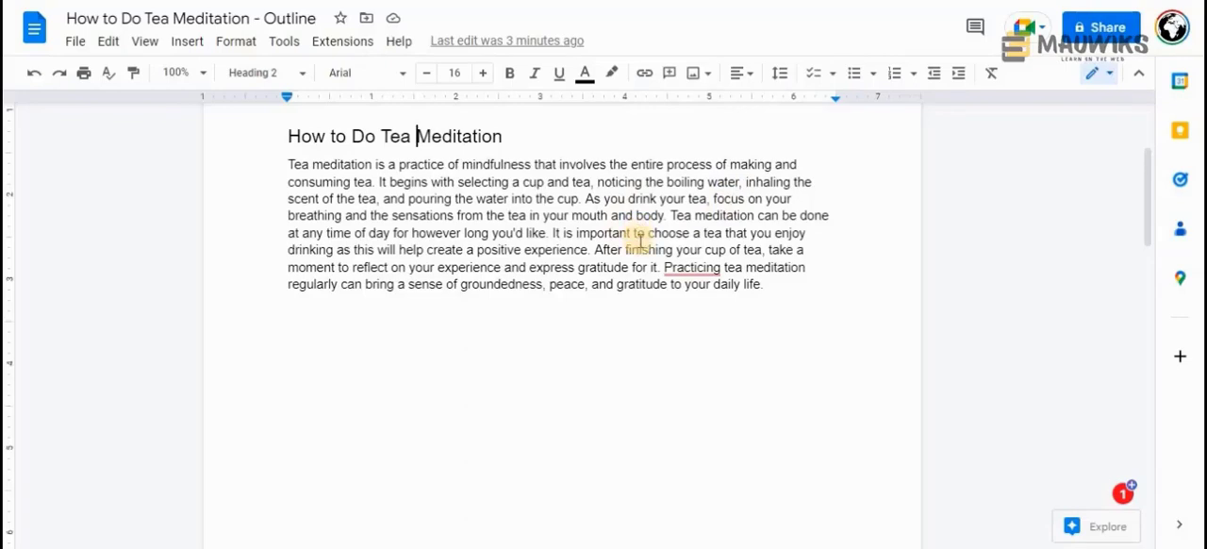
Highlight the F.A.Q. questions "Is Drinking Tea Before Meditation recommended?" and "What is Guided Tea Meditation?" in the outline
{"action": "scroll", "coordinate": [629, 242], "scroll_direction": "down", "scroll_amount": 10}
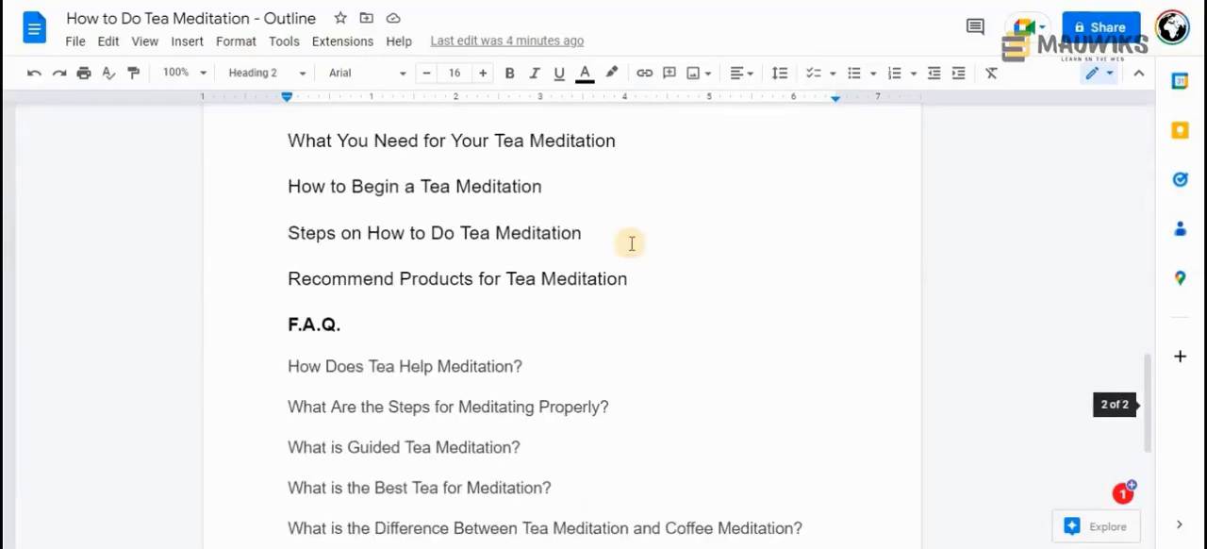
{"action": "scroll", "coordinate": [630, 244], "scroll_direction": "down", "scroll_amount": 5}
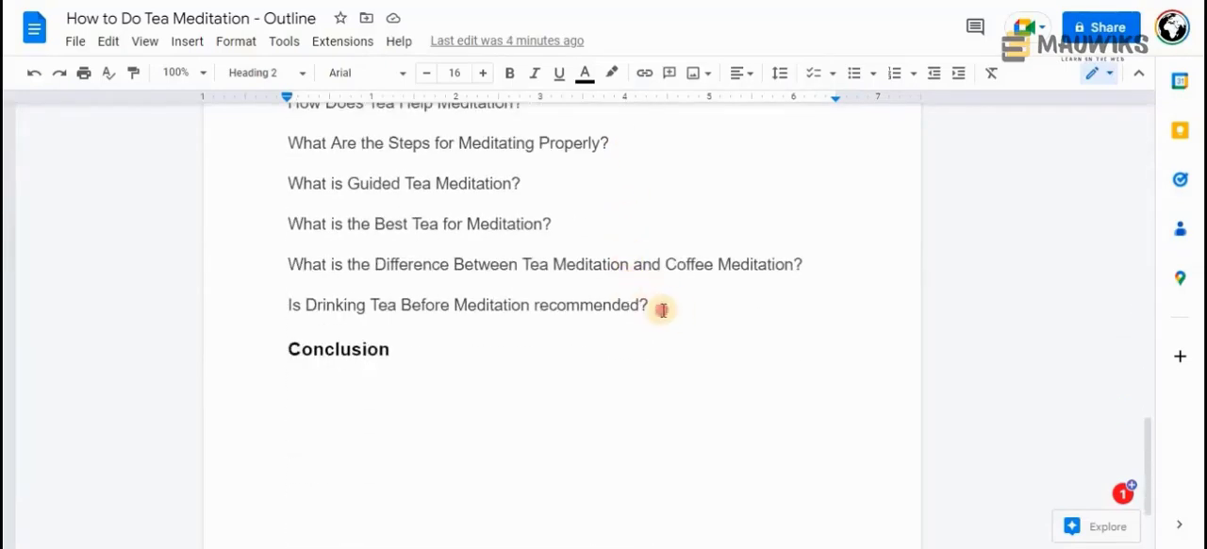
{"action": "left_click_drag", "start_coordinate": [650, 304], "coordinate": [232, 305]}
{"action": "left_click_drag", "start_coordinate": [285, 183], "coordinate": [285, 227]}
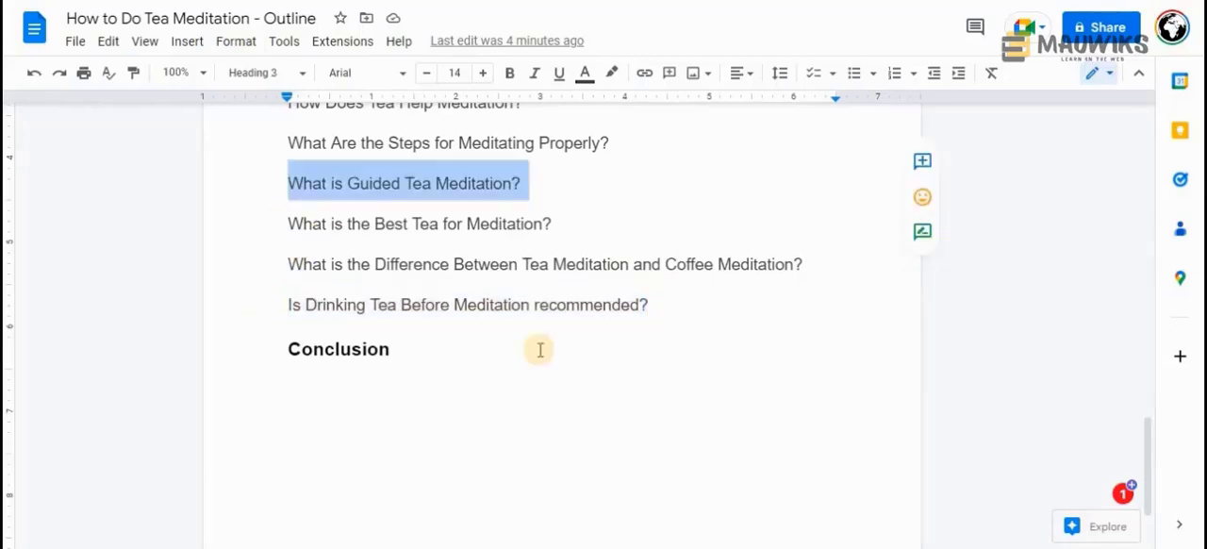
Highlight the "Introduction" placeholder and the phrase "How to Do Tea Meditation" in the document's title
{"action": "scroll", "coordinate": [539, 350], "scroll_direction": "up", "scroll_amount": 8}
{"action": "scroll", "coordinate": [539, 350], "scroll_direction": "up", "scroll_amount": 5}
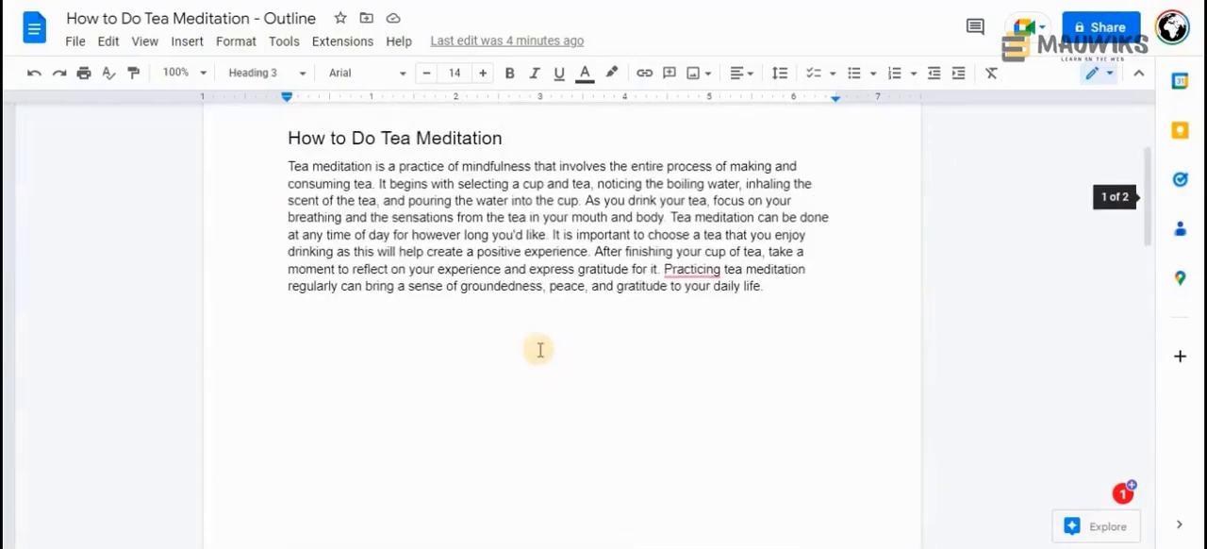
{"action": "left_click_drag", "start_coordinate": [363, 271], "coordinate": [262, 268]}
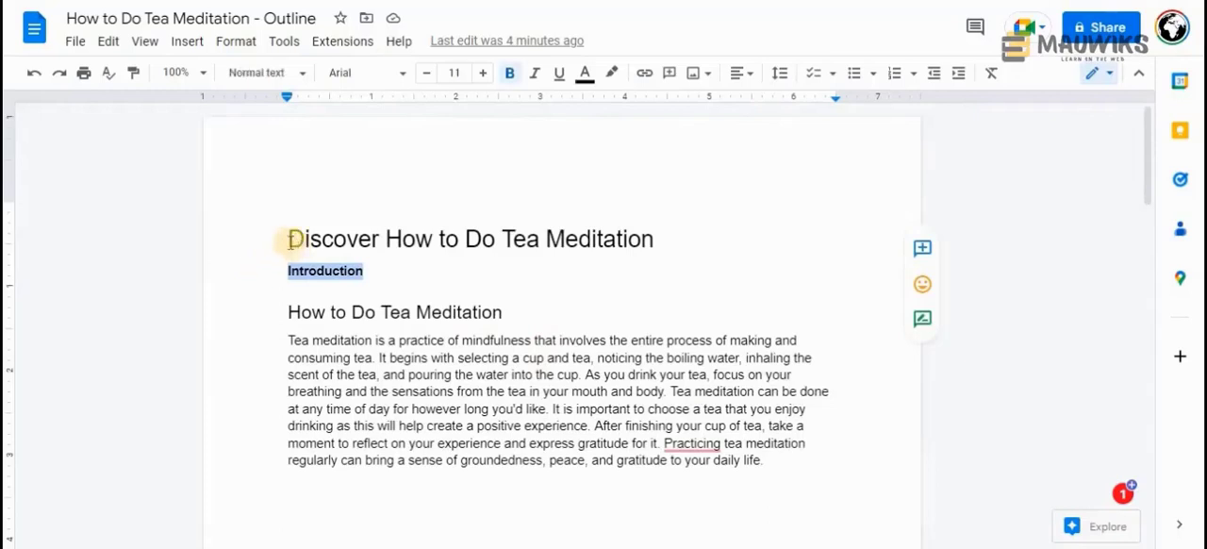
{"action": "left_click_drag", "start_coordinate": [288, 237], "coordinate": [673, 213]}
{"action": "left_click", "coordinate": [380, 270]}
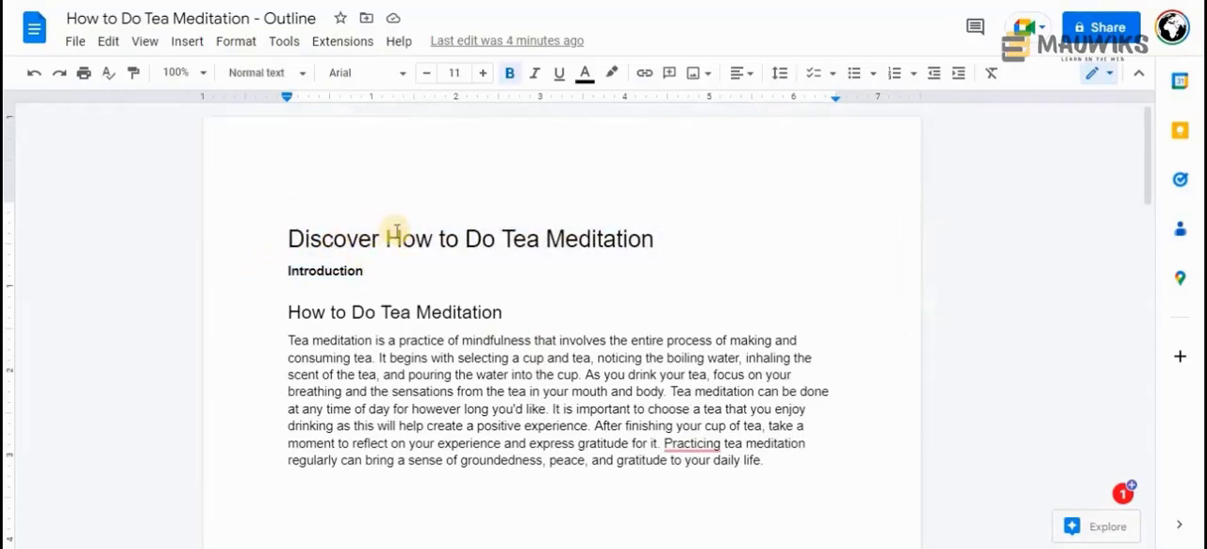
{"action": "left_click_drag", "start_coordinate": [381, 234], "coordinate": [656, 236]}
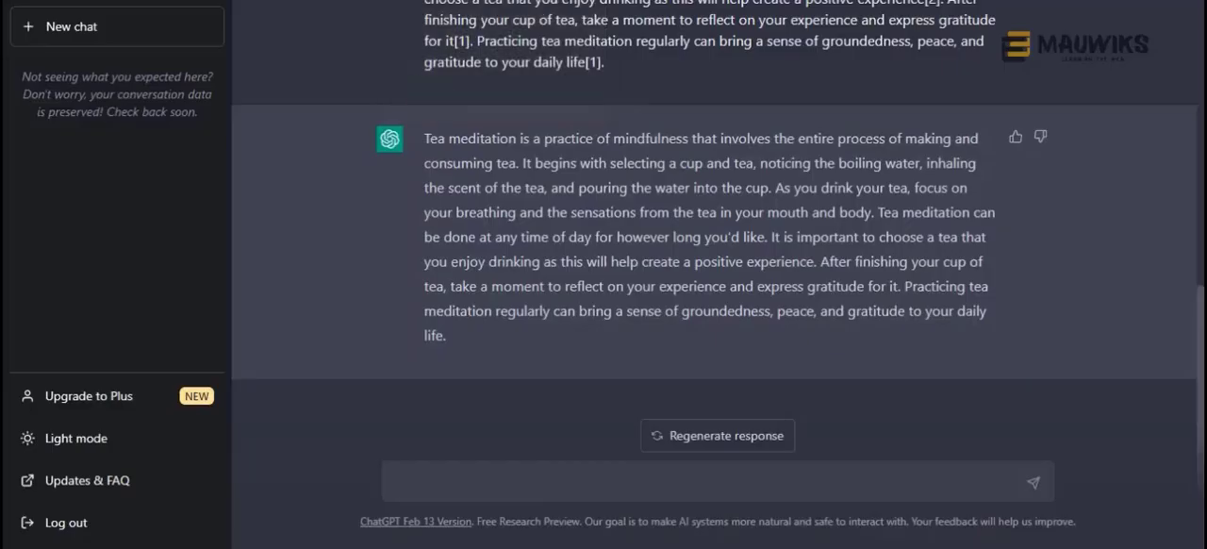
Switch to ChatGPT and start a new chat with the message field ready for a prompt
{"action": "left_click", "coordinate": [452, 1]}
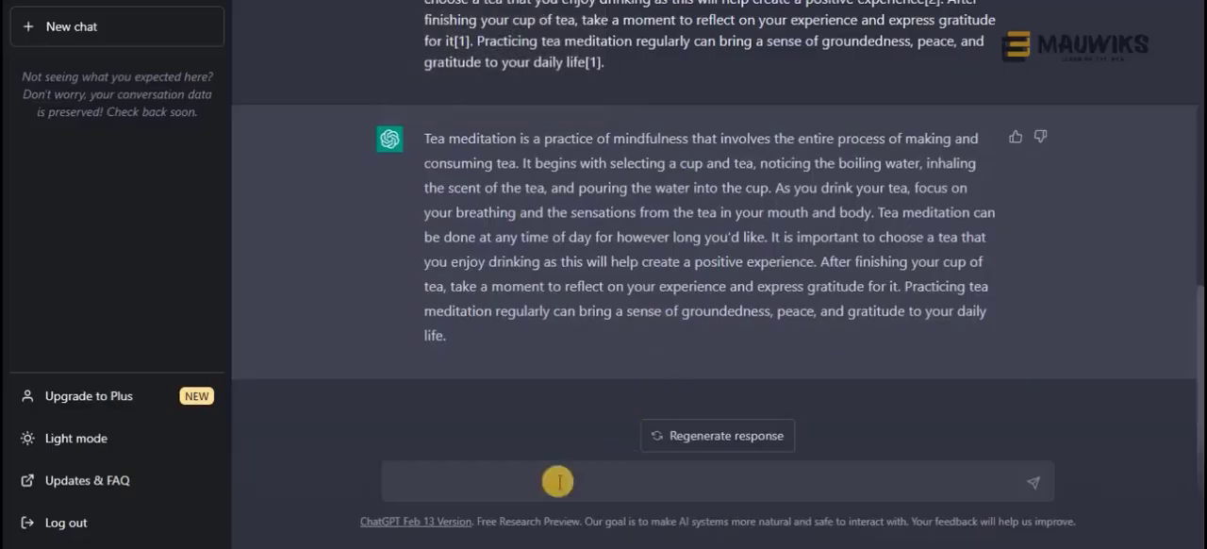
{"action": "left_click", "coordinate": [51, 38]}
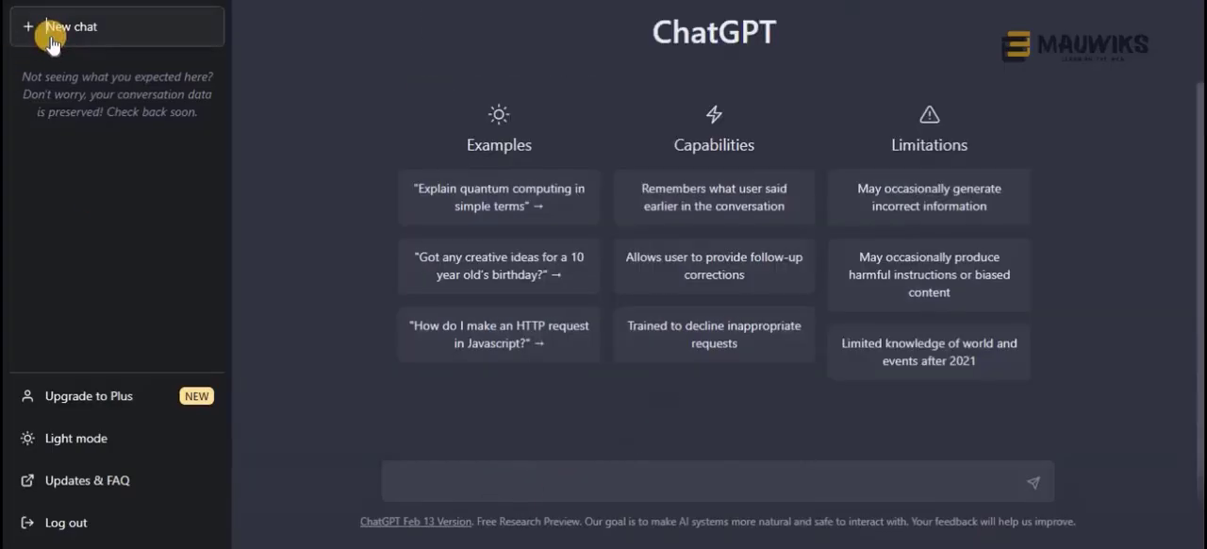
{"action": "right_click", "coordinate": [438, 481]}
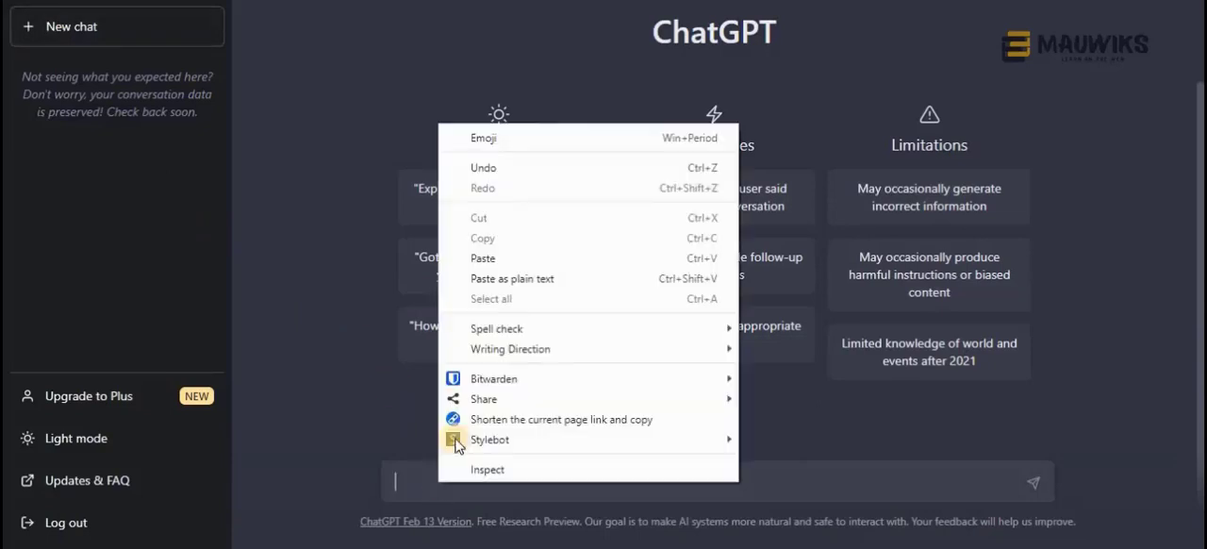
{"action": "left_click", "coordinate": [408, 476]}
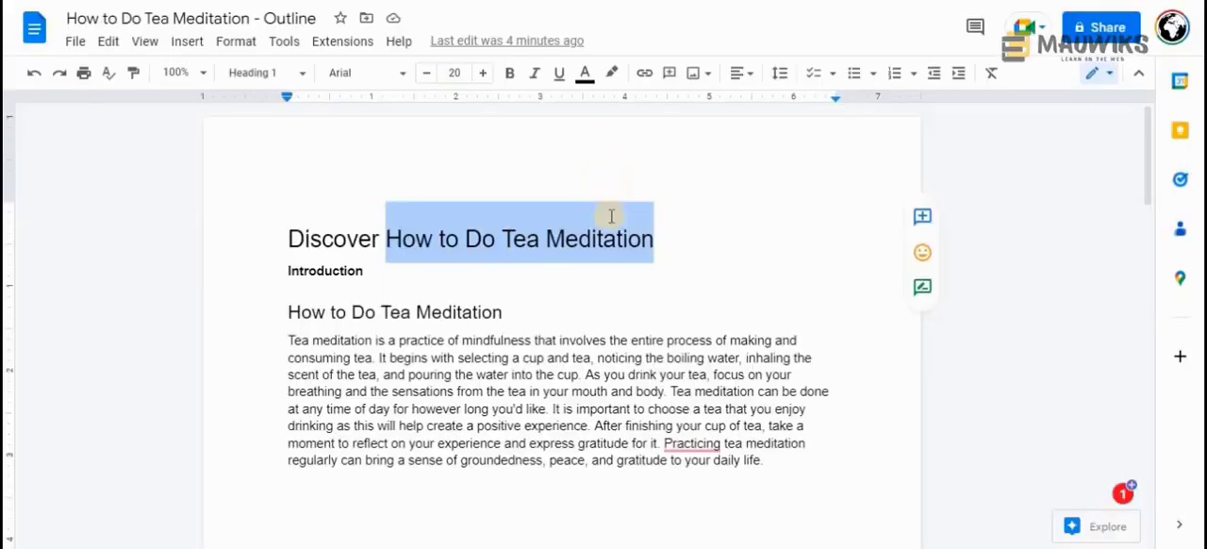
Return to the Google Docs outline and highlight the "Introduction" placeholder and the title phrase "How to Do Tea Meditation"
{"action": "left_click", "coordinate": [404, 237]}
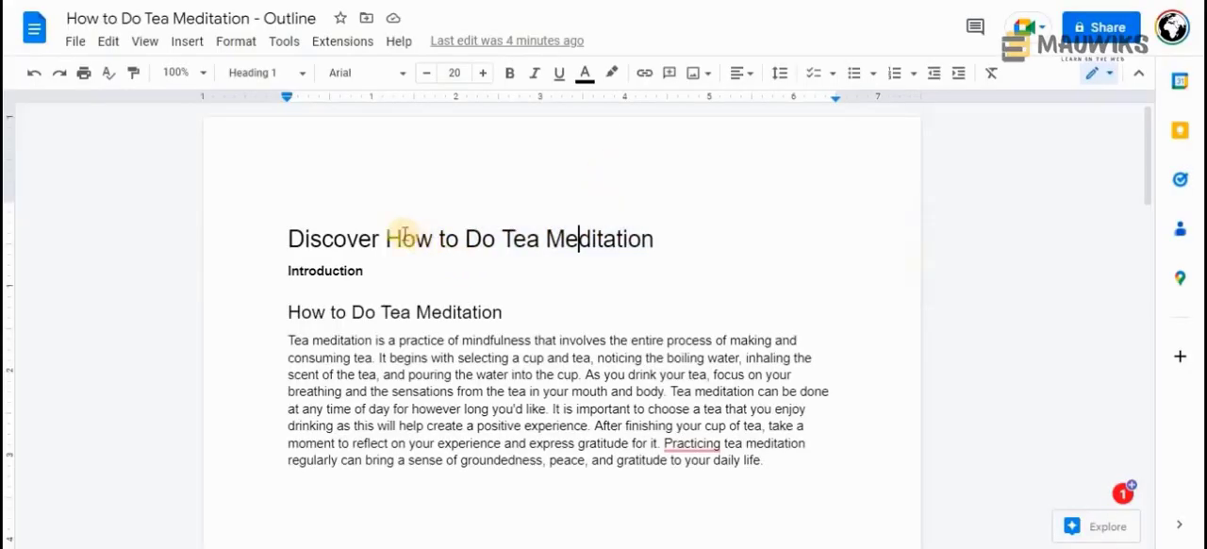
{"action": "left_click_drag", "start_coordinate": [390, 235], "coordinate": [652, 244]}
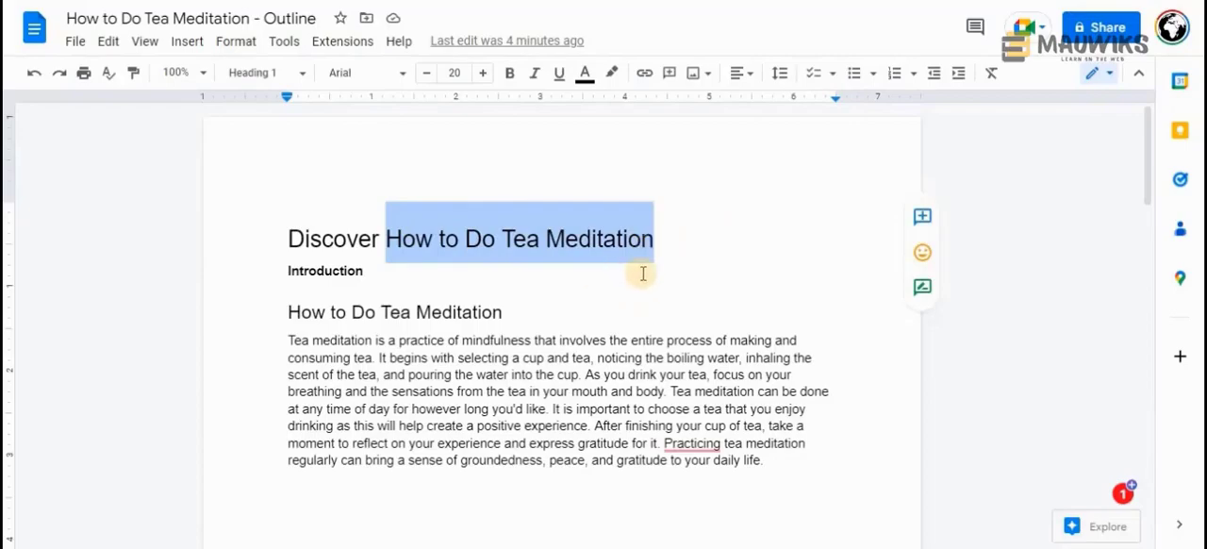
{"action": "left_click", "coordinate": [523, 256]}
{"action": "left_click_drag", "start_coordinate": [390, 277], "coordinate": [270, 274]}
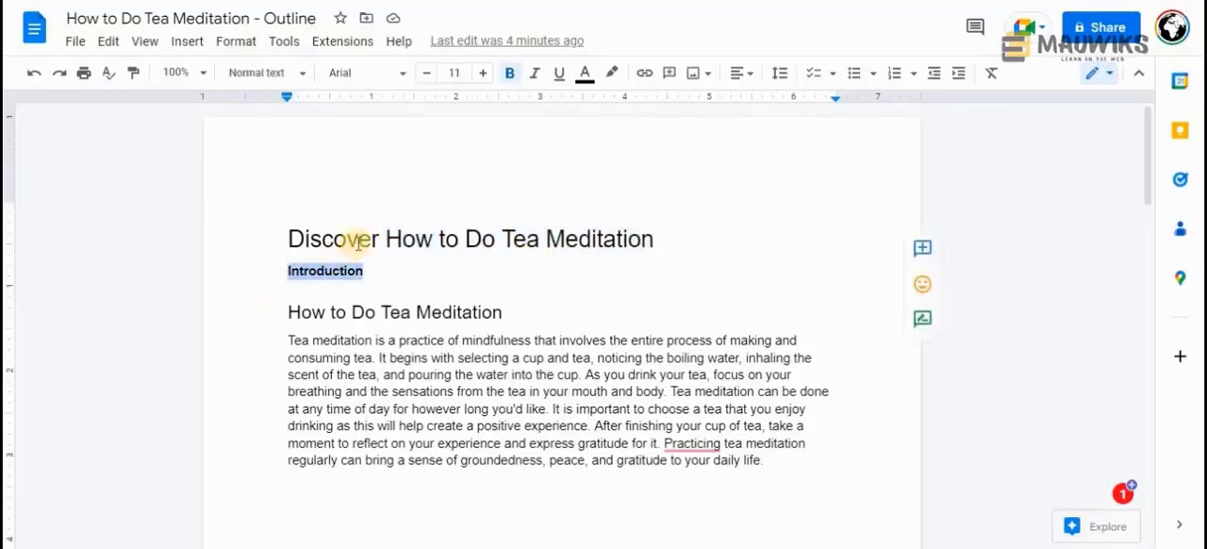
{"action": "left_click_drag", "start_coordinate": [384, 238], "coordinate": [676, 227]}
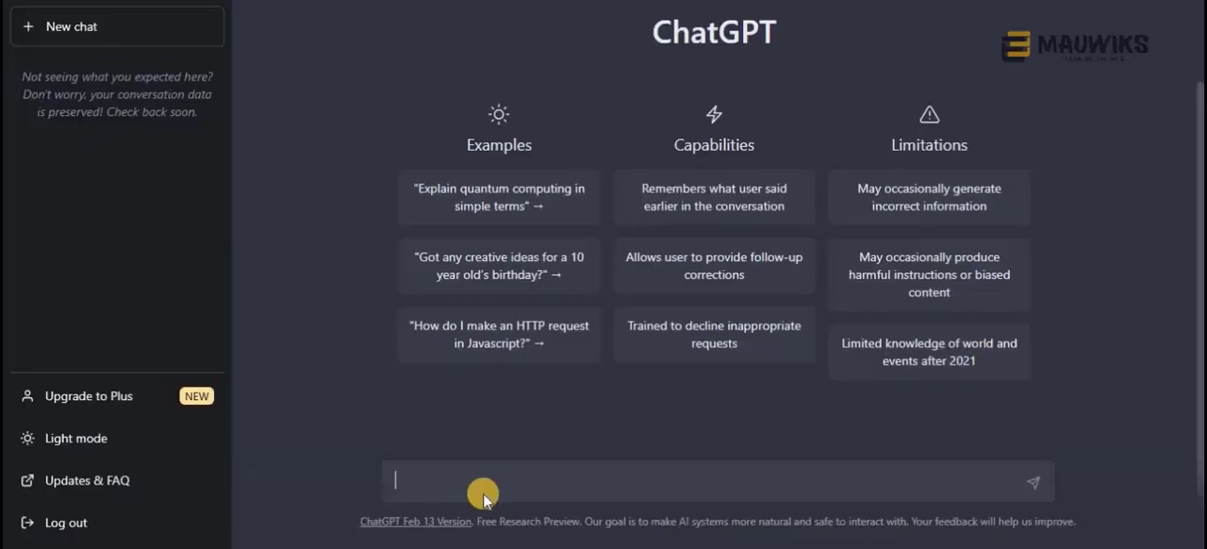
{"action": "type", "text": "Answer"}
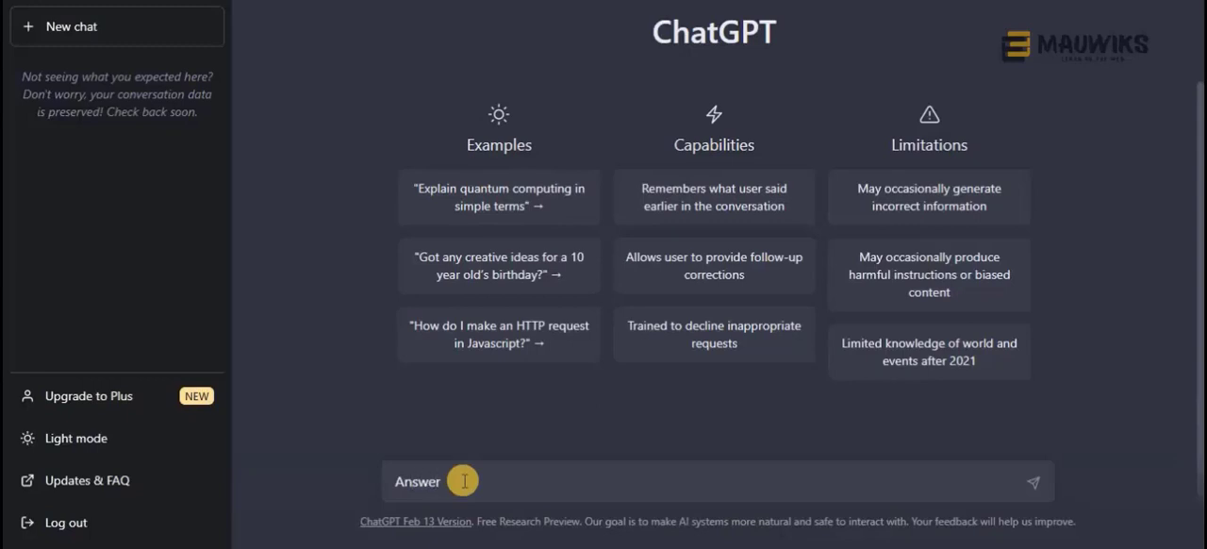
{"action": "type", "text": " this question"}
{"action": "key", "text": "ctrl+a"}
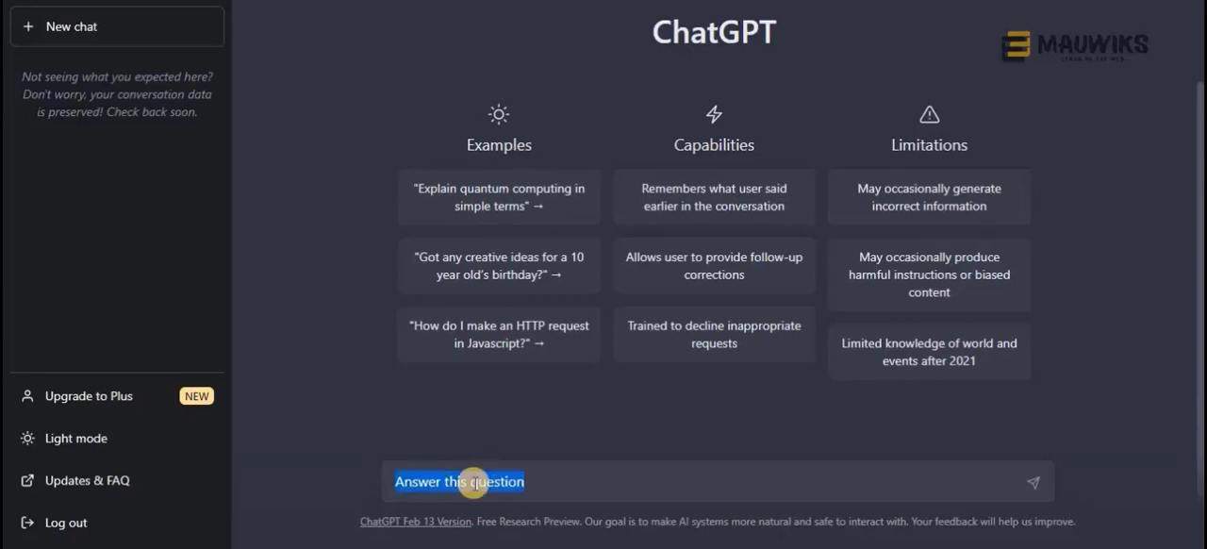
Ask ChatGPT to write a straightforward 100-word answer on "How to Do Tea Meditation"
{"action": "type", "text": "Wr"}
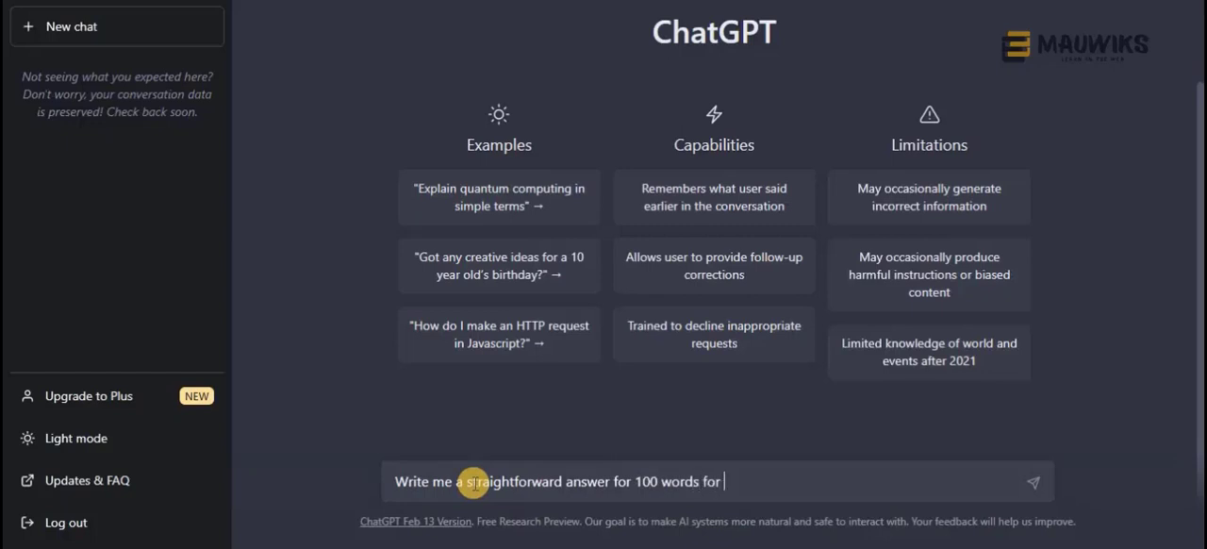
{"action": "type", "text": "on \"How to Do Tea Meditation\""}
{"action": "key", "text": "Return"}
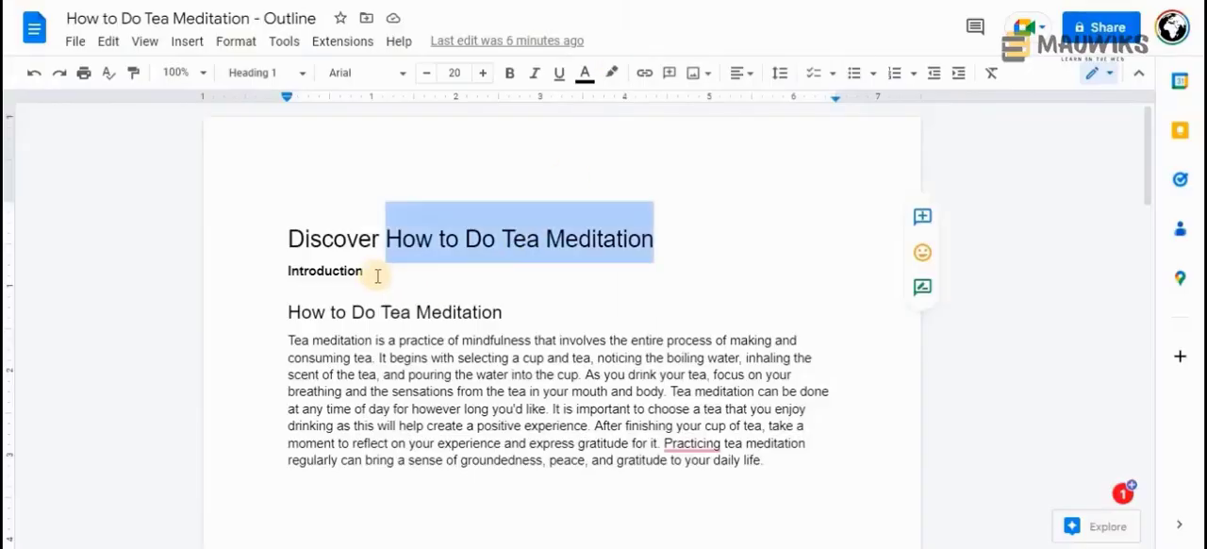
Replace the "Introduction" placeholder in the Google Docs outline with ChatGPT's answer and remove its bold formatting
{"action": "left_click", "coordinate": [375, 272]}
{"action": "left_click_drag", "start_coordinate": [305, 274], "coordinate": [286, 273]}
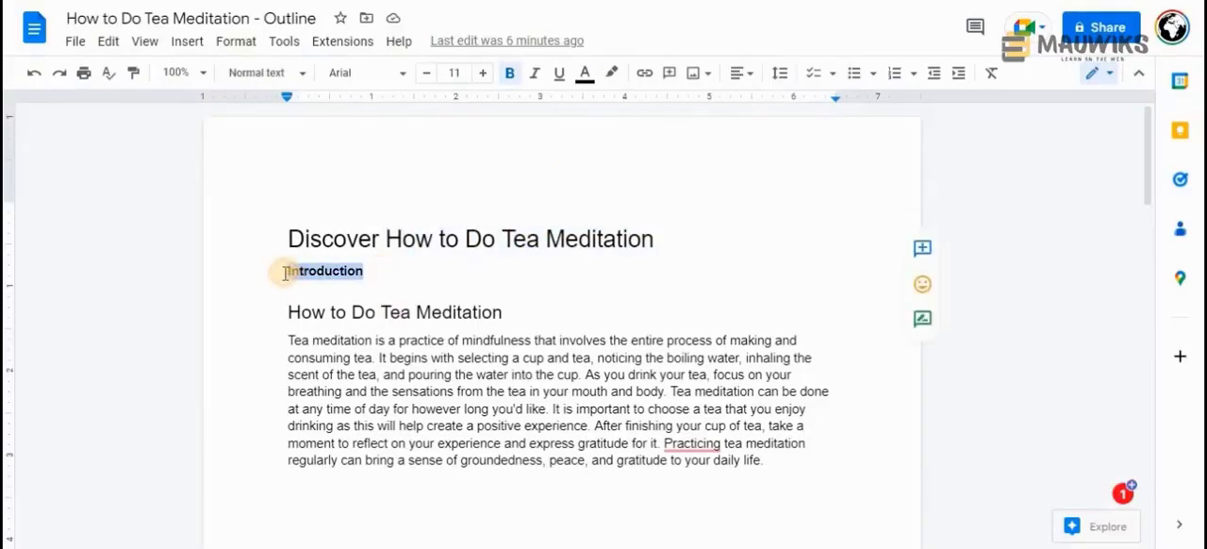
{"action": "type", "text": "To do tea meditation, you need to set aside some quiet time and brew a cup of your favorite tea. Then, focus your attention on the present moment and the experience of drinking tea. Take deep breaths, hold the cup in your hands, and observe the aroma and color of the tea. Sip slowly and mindfully, savoring the taste and sensation. Let your thoughts and worries drift away, and simply be present with the tea. Allow yourself to fully immerse in the experience of tea meditation, and feel the calmness and relaxation it brings."}
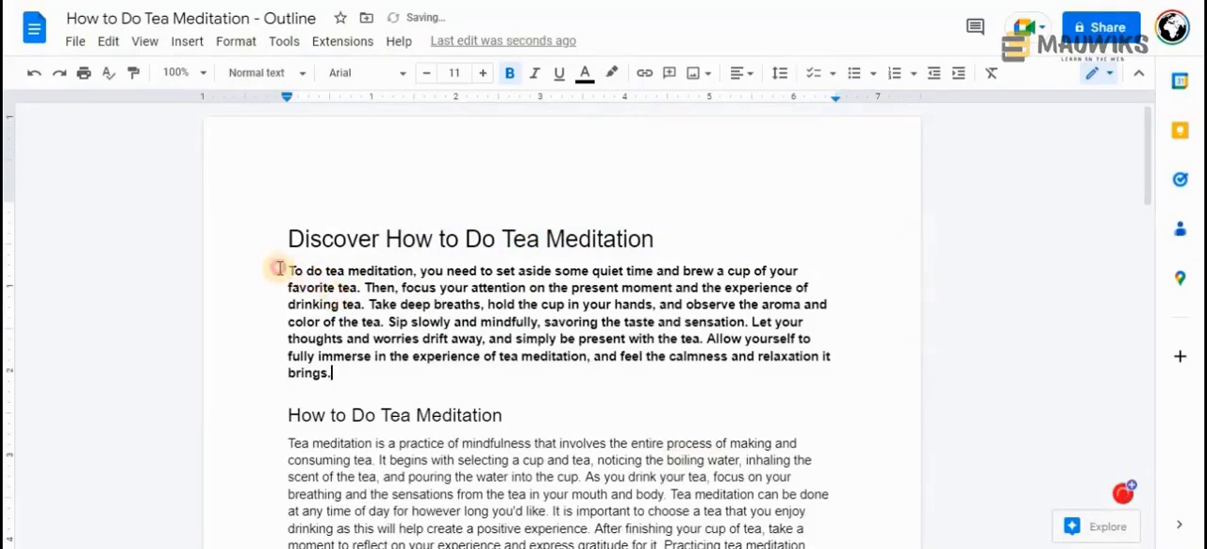
{"action": "triple_click", "coordinate": [279, 270]}
{"action": "left_click", "coordinate": [510, 72]}
{"action": "key", "text": "Right"}
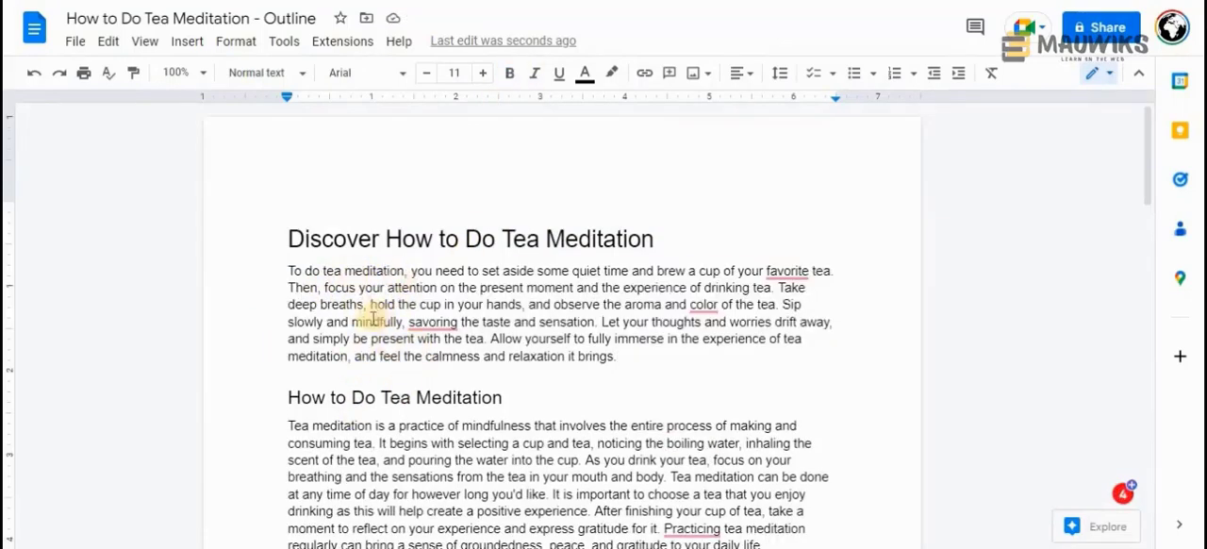
Add a paragraph below the introduction: "In this article, we will discuss step by step how you can do tea meditation on your own."
{"action": "left_click", "coordinate": [364, 305]}
{"action": "type", "text": ","}
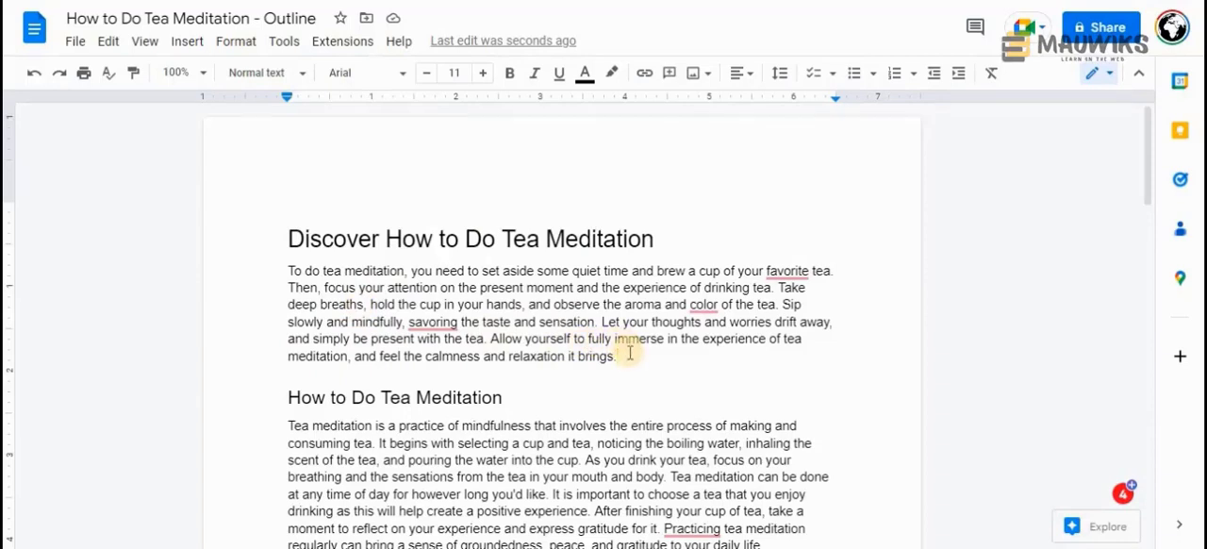
{"action": "left_click", "coordinate": [629, 353]}
{"action": "key", "text": "Return"}
{"action": "type", "text": "In thi"}
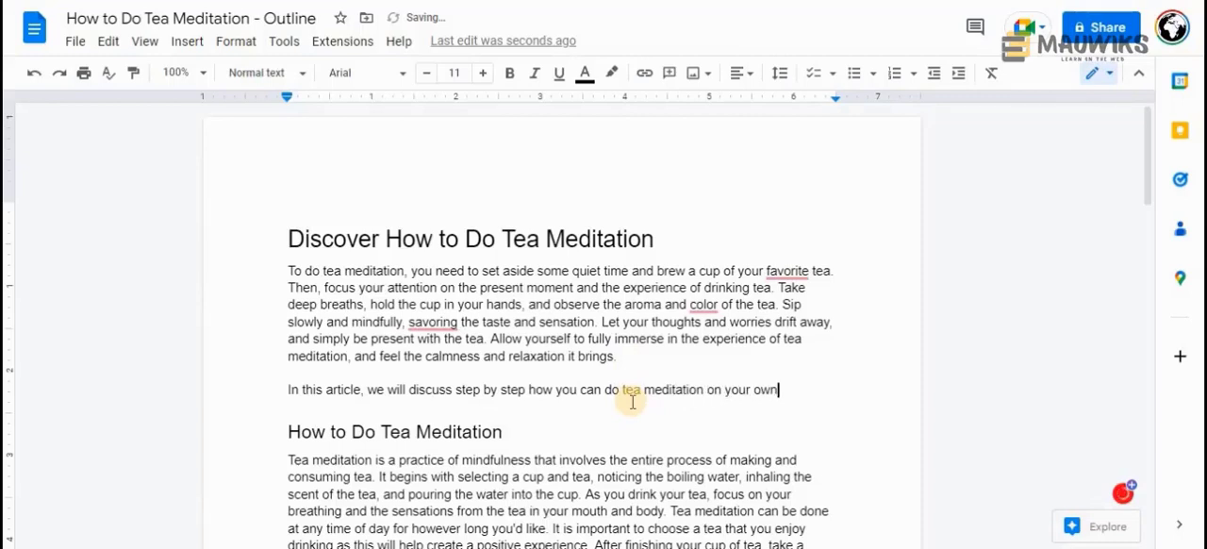
{"action": "left_click_drag", "start_coordinate": [503, 432], "coordinate": [271, 432]}
{"action": "key", "text": "ctrl+alt+2"}
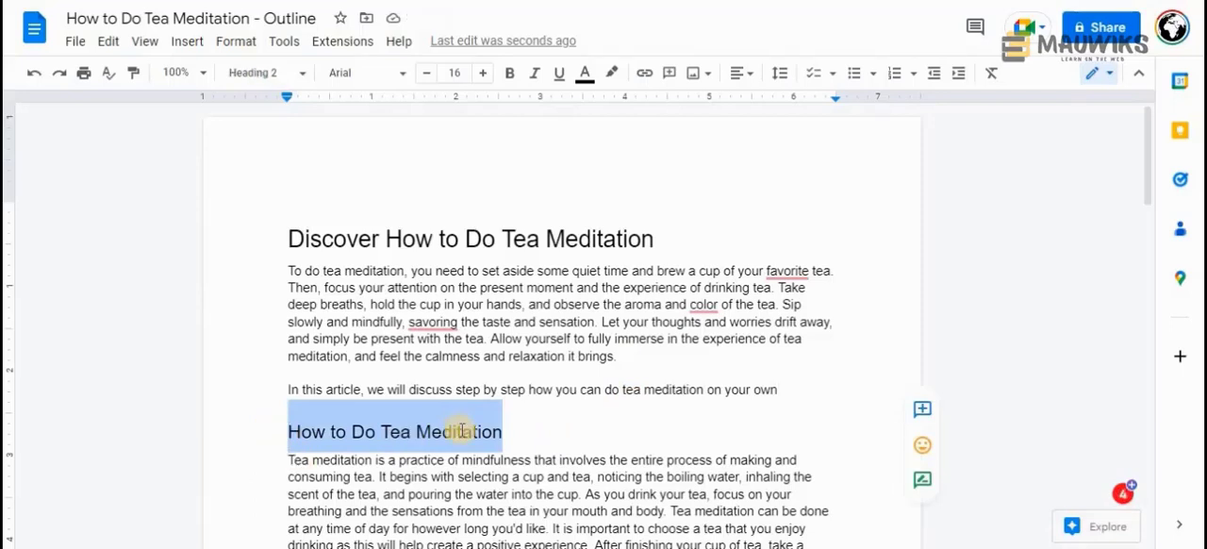
{"action": "left_click", "coordinate": [478, 432]}
{"action": "left_click", "coordinate": [765, 389]}
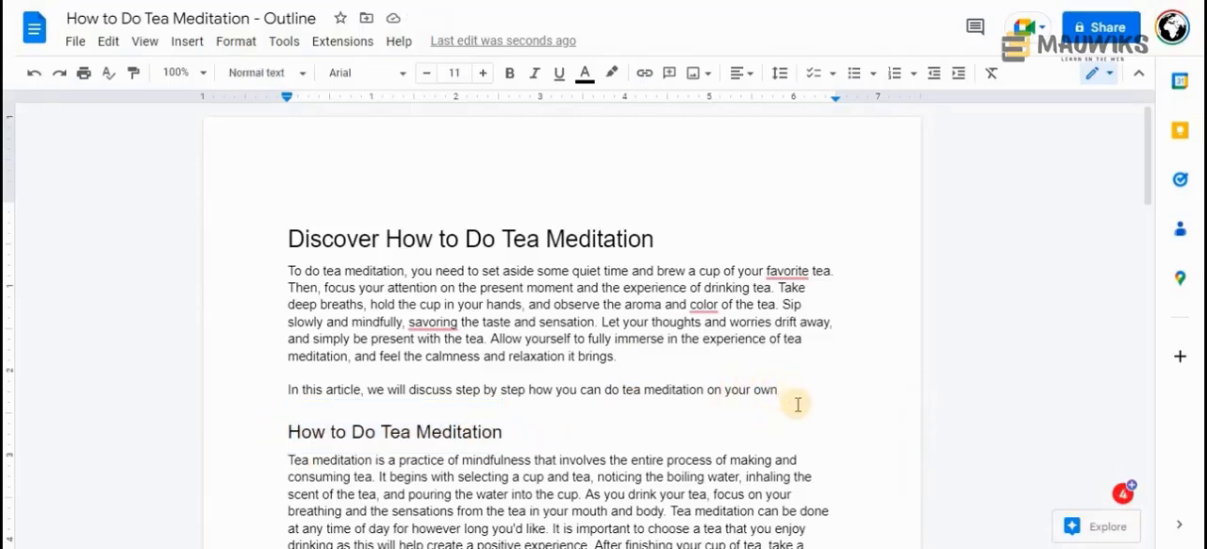
{"action": "type", "text": "."}
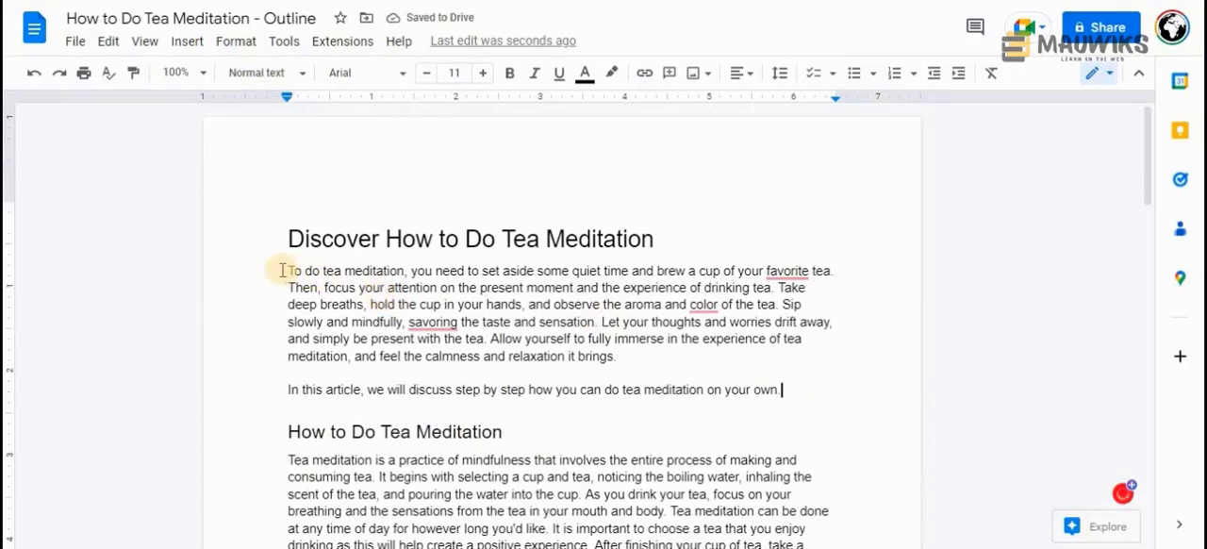
Review and highlight the new introduction paragraph beginning "To do tea meditation"
{"action": "left_click_drag", "start_coordinate": [282, 271], "coordinate": [619, 354]}
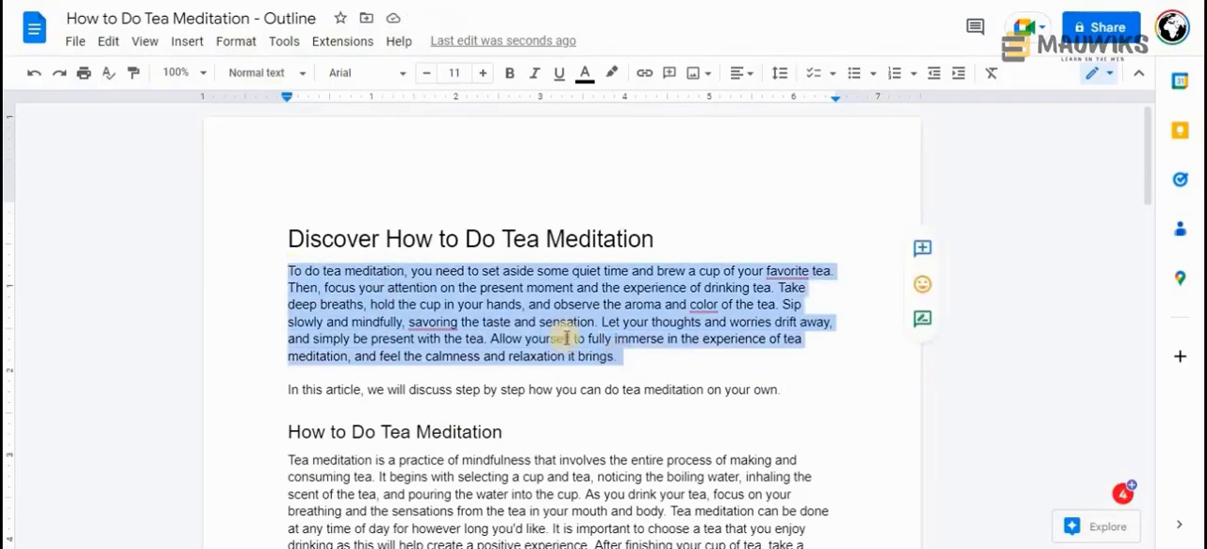
{"action": "left_click_drag", "start_coordinate": [287, 270], "coordinate": [773, 283]}
{"action": "left_click", "coordinate": [426, 271]}
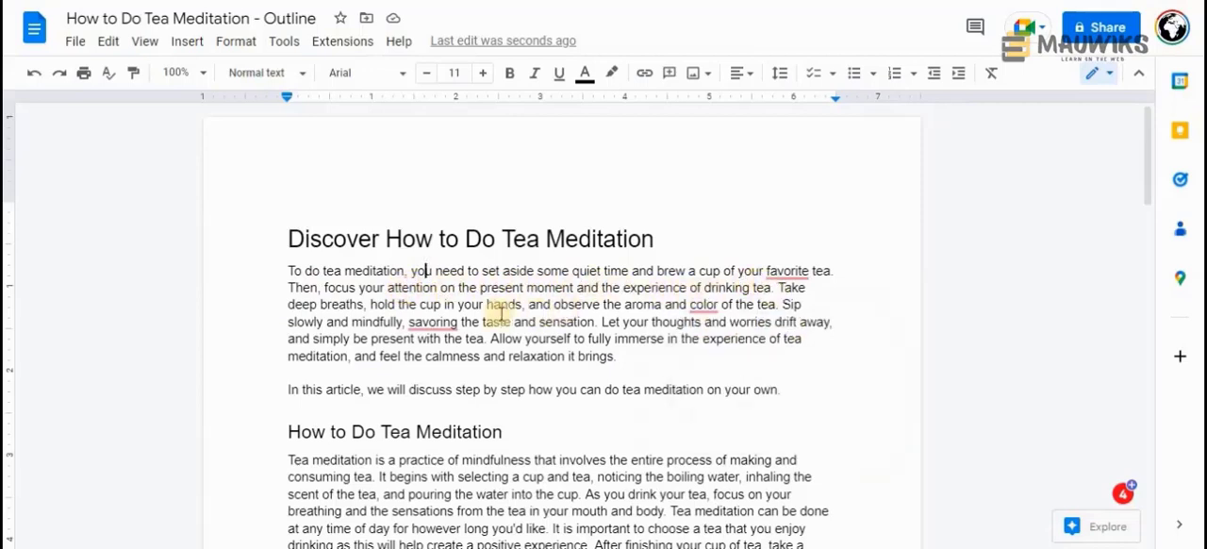
{"action": "mouse_move", "coordinate": [429, 321]}
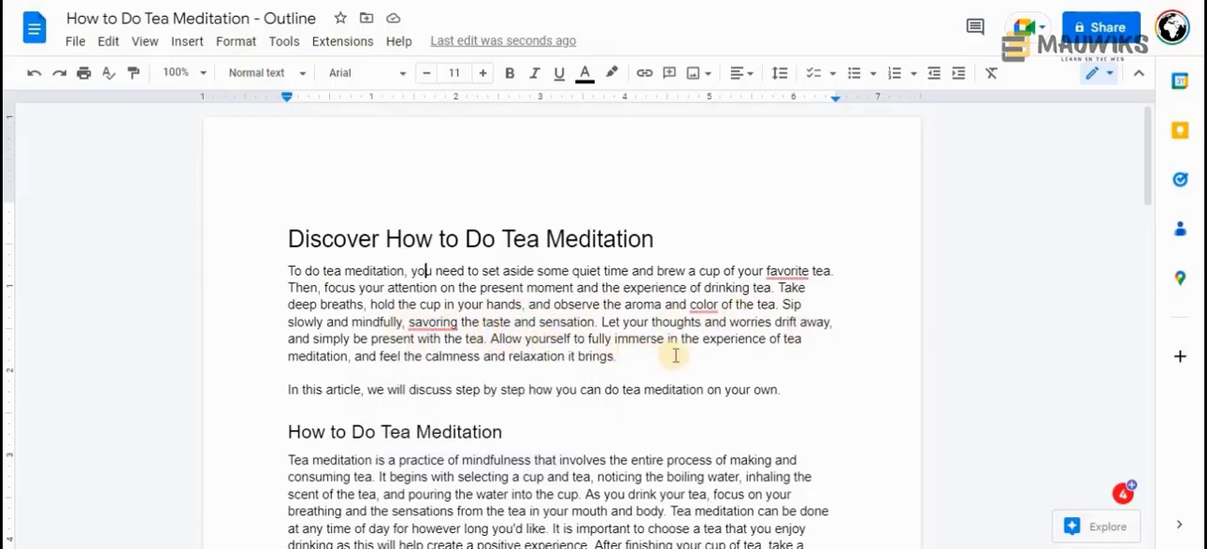
{"action": "left_click_drag", "start_coordinate": [639, 356], "coordinate": [295, 274]}
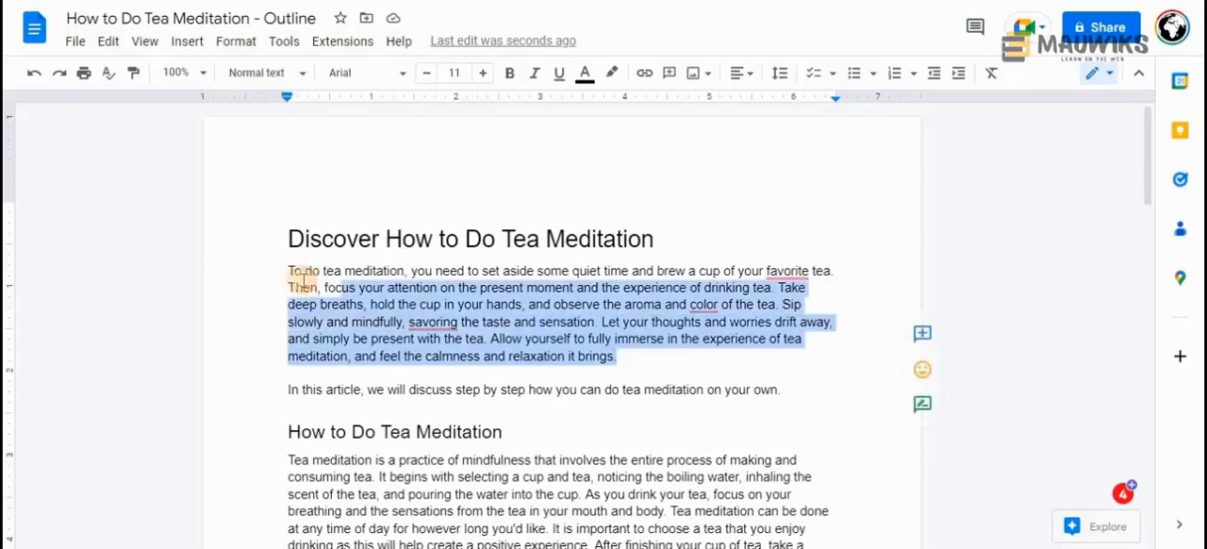
Display the document's word count and check the length of the introduction paragraph beginning "To do tea meditation"
{"action": "right_click", "coordinate": [349, 296]}
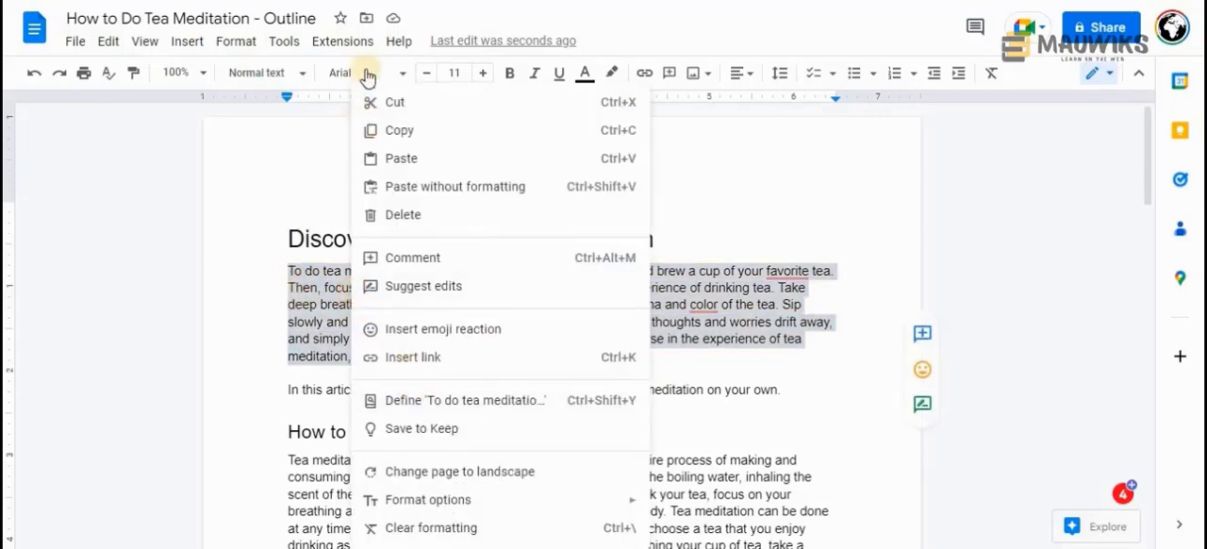
{"action": "left_click", "coordinate": [281, 42]}
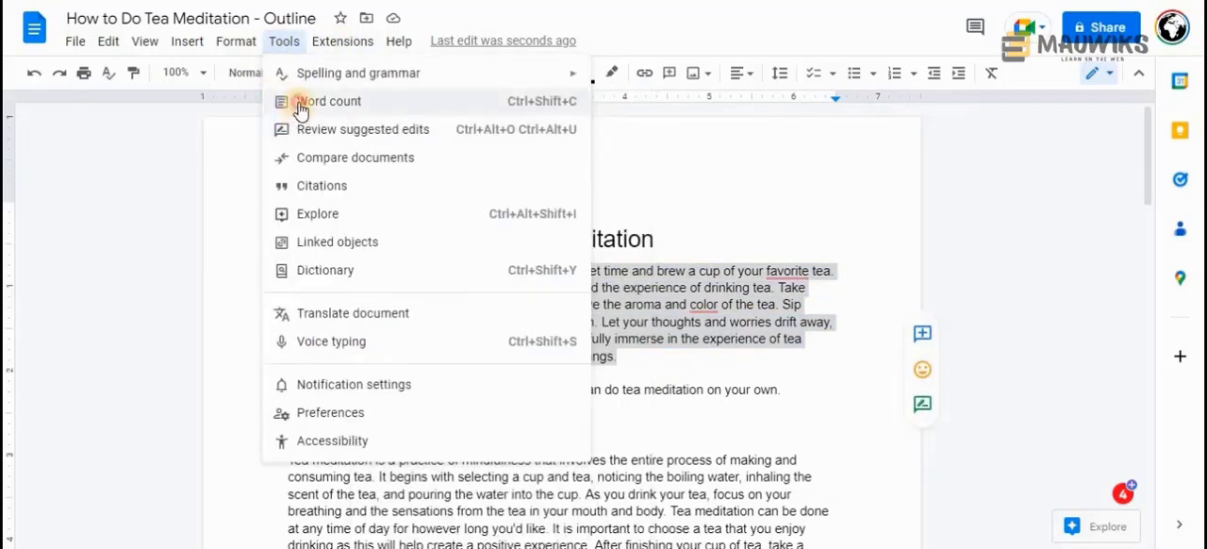
{"action": "left_click", "coordinate": [299, 103]}
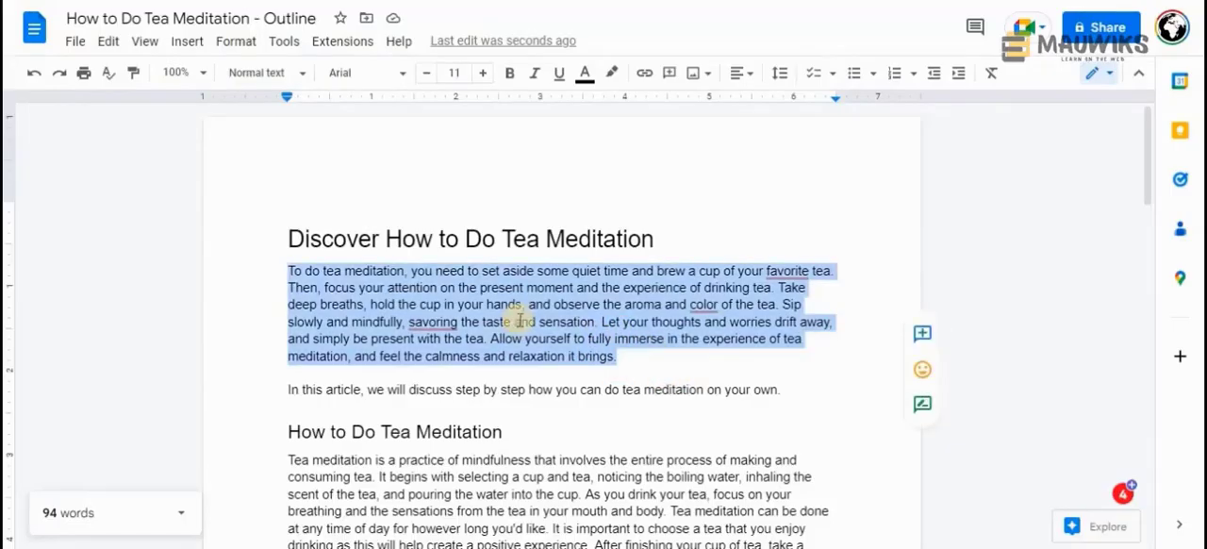
{"action": "left_click_drag", "start_coordinate": [630, 356], "coordinate": [279, 274]}
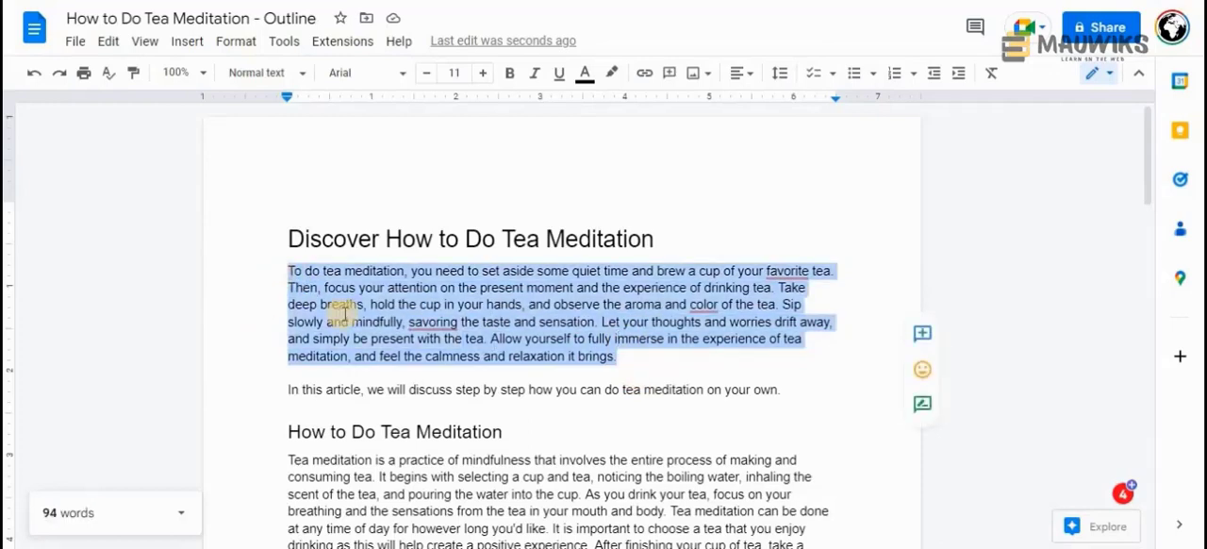
{"action": "left_click", "coordinate": [660, 353]}
{"action": "left_click_drag", "start_coordinate": [629, 354], "coordinate": [289, 272]}
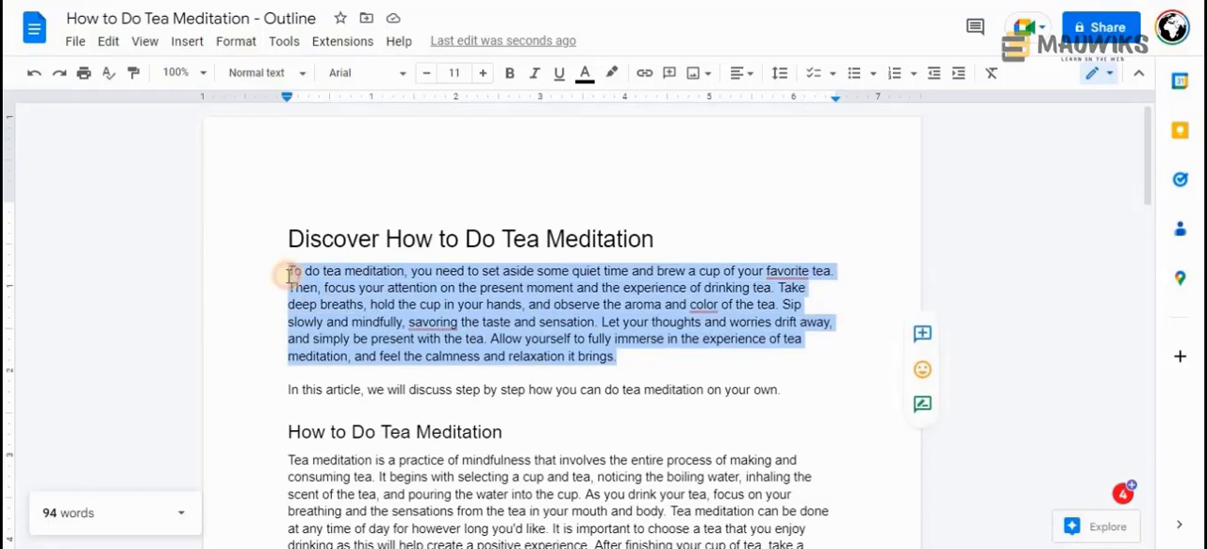
{"action": "left_click", "coordinate": [412, 303]}
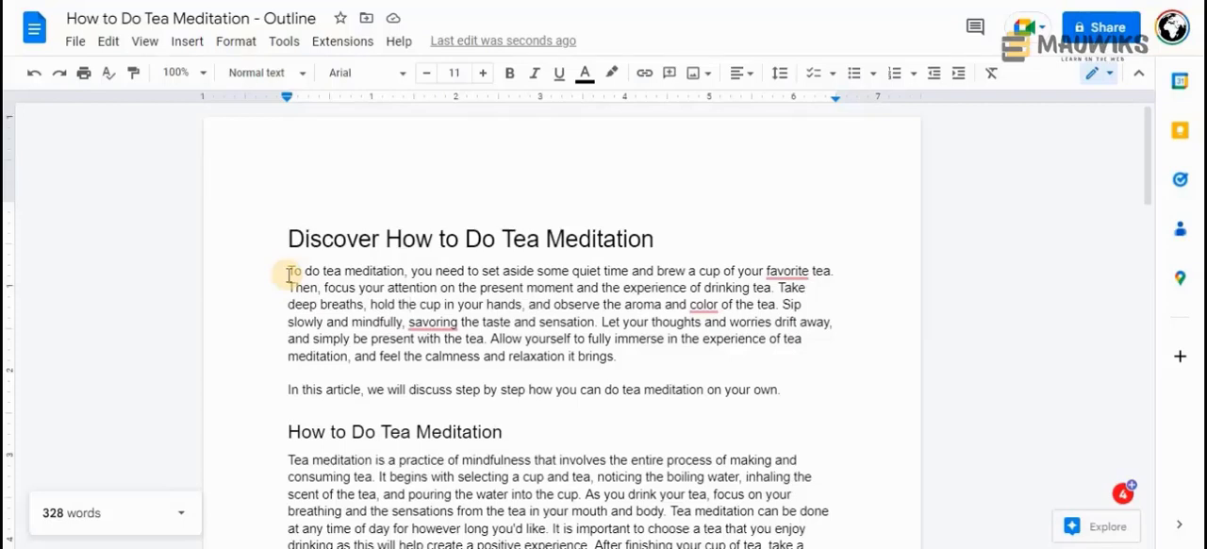
{"action": "mouse_move", "coordinate": [289, 272]}
{"action": "left_mouse_down"}
{"action": "mouse_move", "coordinate": [345, 302]}
{"action": "mouse_move", "coordinate": [633, 352]}
{"action": "mouse_move", "coordinate": [272, 269]}
{"action": "left_mouse_up"}
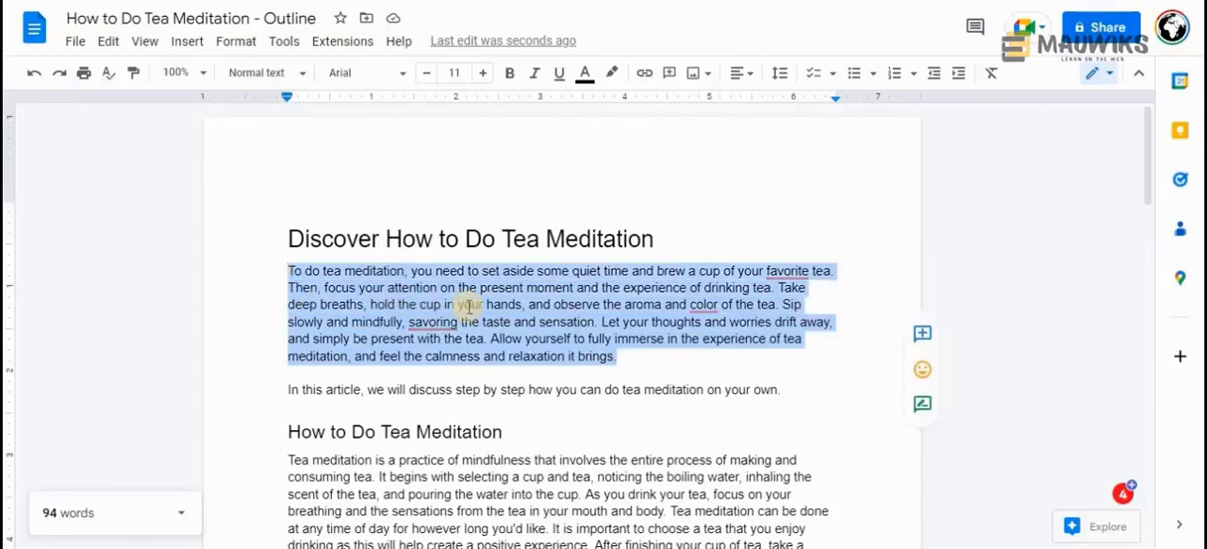
{"action": "mouse_move", "coordinate": [622, 357]}
{"action": "left_mouse_down"}
{"action": "mouse_move", "coordinate": [289, 268]}
{"action": "mouse_move", "coordinate": [614, 323]}
{"action": "mouse_move", "coordinate": [642, 355]}
{"action": "left_mouse_up"}
{"action": "left_click", "coordinate": [311, 287]}
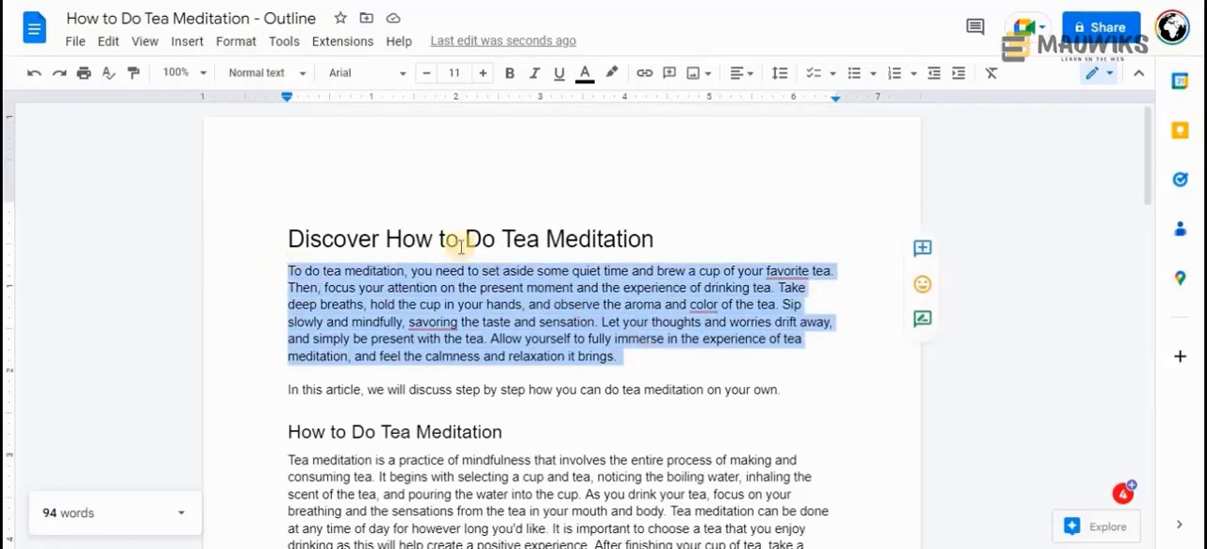
{"action": "left_click", "coordinate": [387, 237]}
{"action": "left_click_drag", "start_coordinate": [730, 208], "coordinate": [649, 219]}
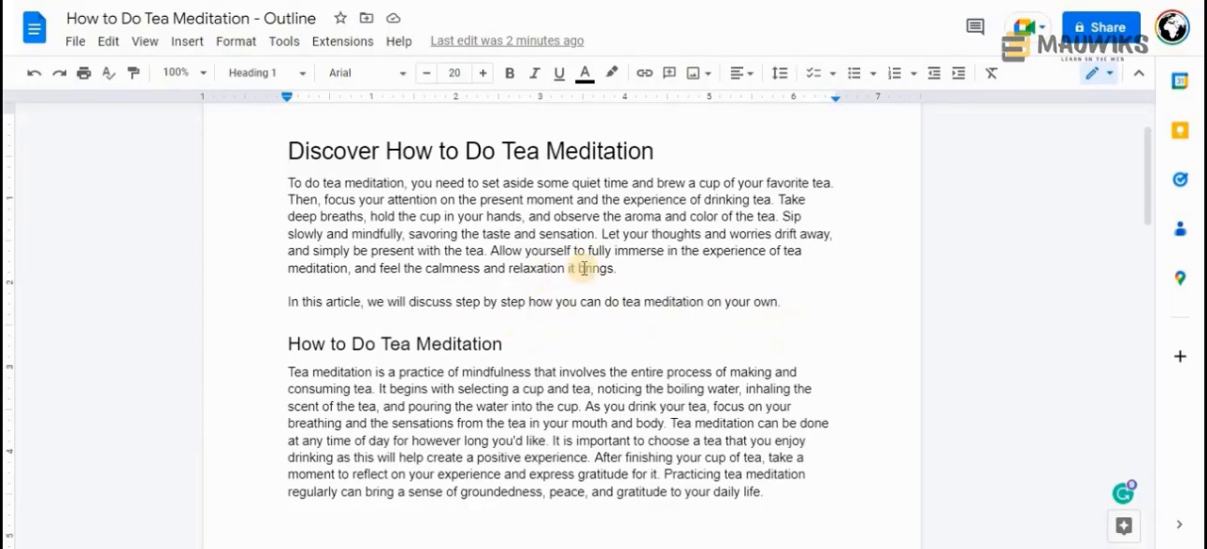
Examine the outline's remaining headings for topics to mention in the introduction's "In this article" sentence
{"action": "left_click", "coordinate": [620, 301]}
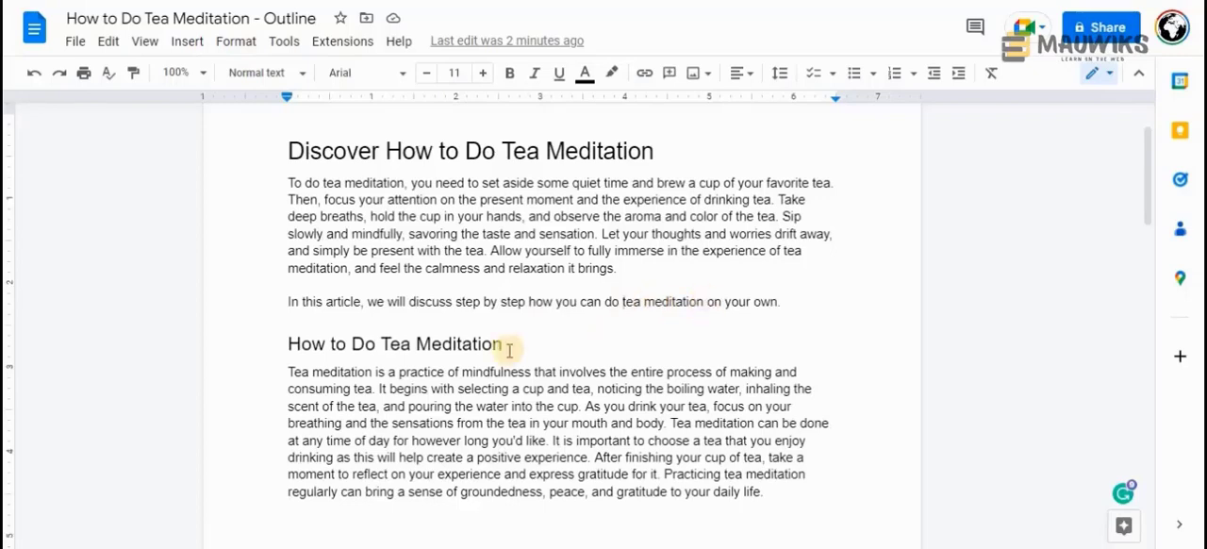
{"action": "scroll", "coordinate": [467, 316], "scroll_direction": "down", "scroll_amount": 4}
{"action": "scroll", "coordinate": [506, 273], "scroll_direction": "up", "scroll_amount": 3}
{"action": "left_click_drag", "start_coordinate": [423, 237], "coordinate": [267, 239]}
{"action": "scroll", "coordinate": [331, 338], "scroll_direction": "down", "scroll_amount": 3}
{"action": "scroll", "coordinate": [328, 337], "scroll_direction": "down", "scroll_amount": 5}
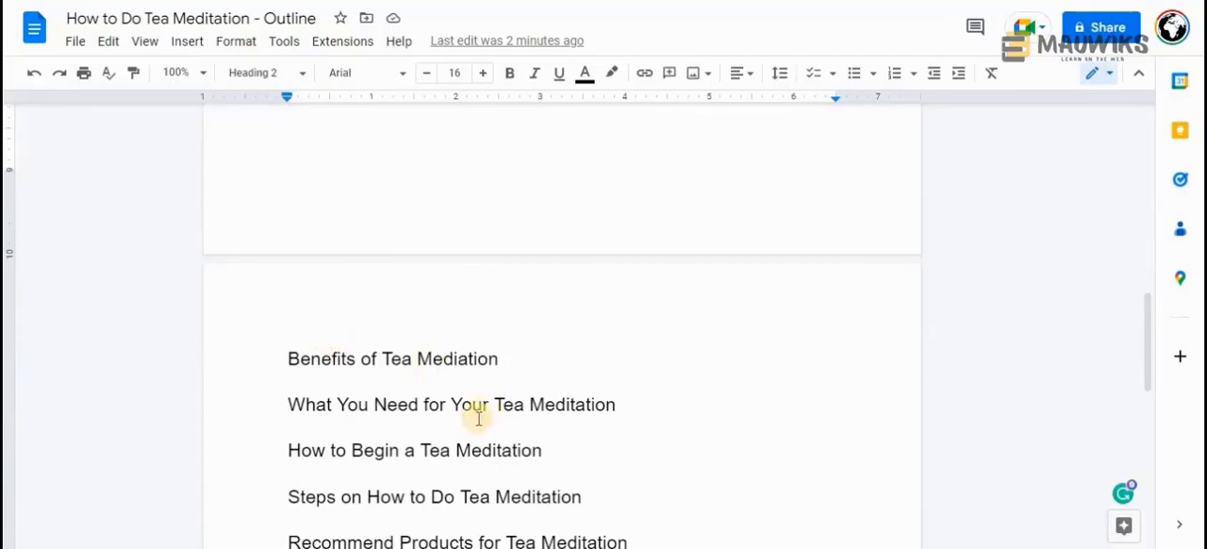
{"action": "scroll", "coordinate": [474, 412], "scroll_direction": "down", "scroll_amount": 1}
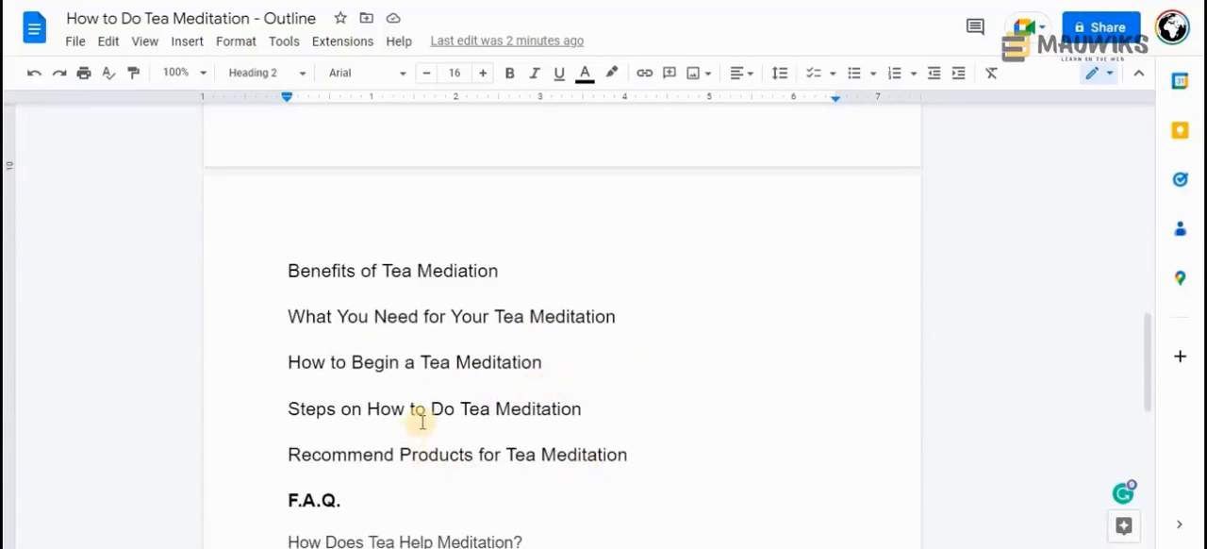
{"action": "scroll", "coordinate": [422, 421], "scroll_direction": "down", "scroll_amount": 1}
{"action": "scroll", "coordinate": [422, 421], "scroll_direction": "up", "scroll_amount": 8}
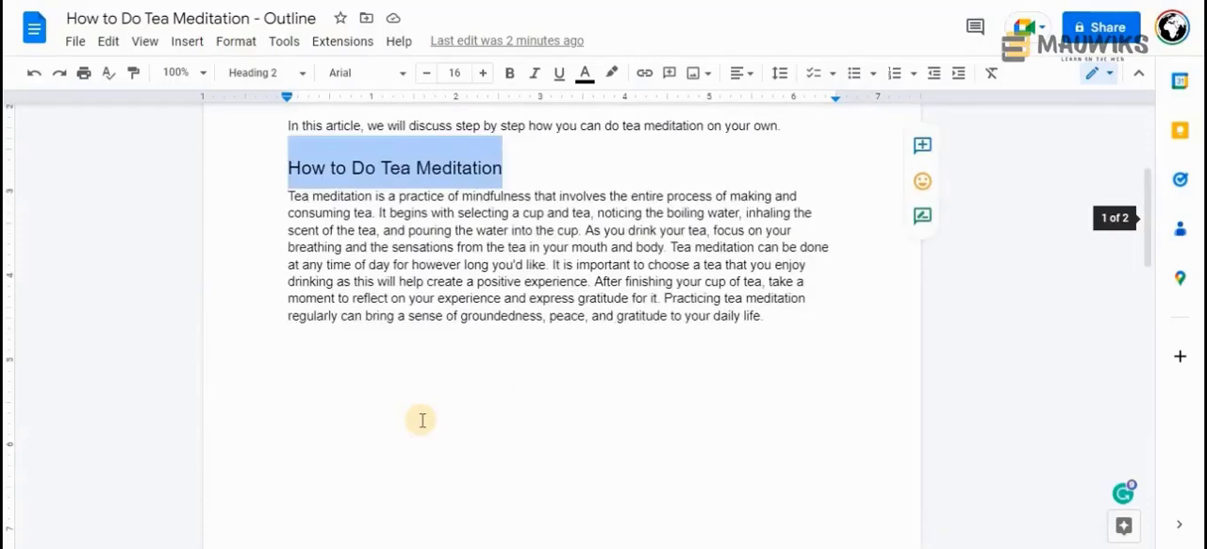
{"action": "left_click", "coordinate": [799, 211]}
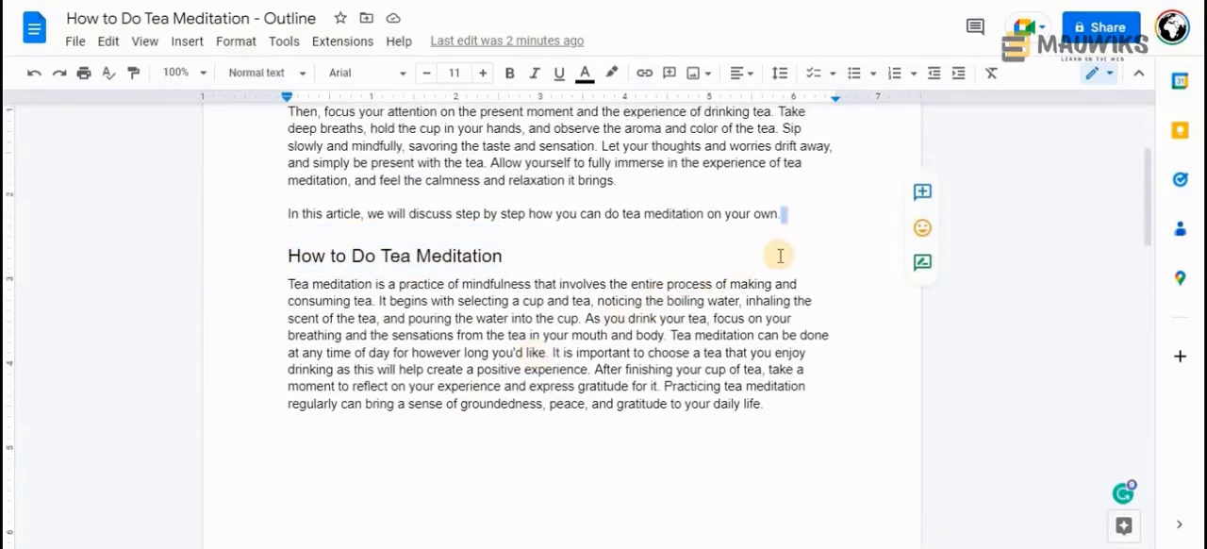
{"action": "key", "text": "Up"}
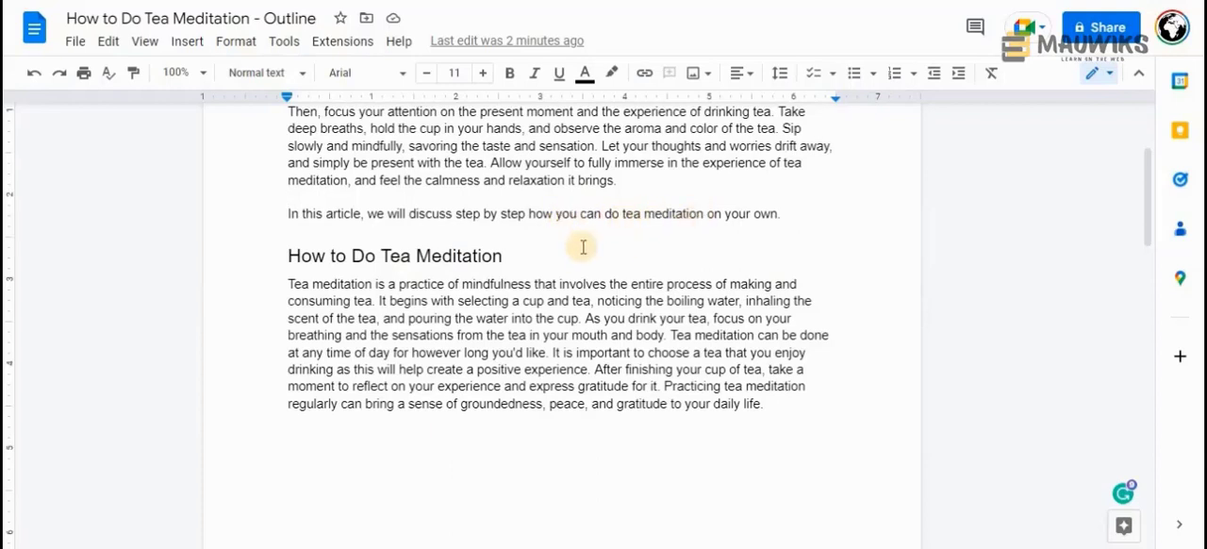
{"action": "left_click_drag", "start_coordinate": [504, 254], "coordinate": [283, 245]}
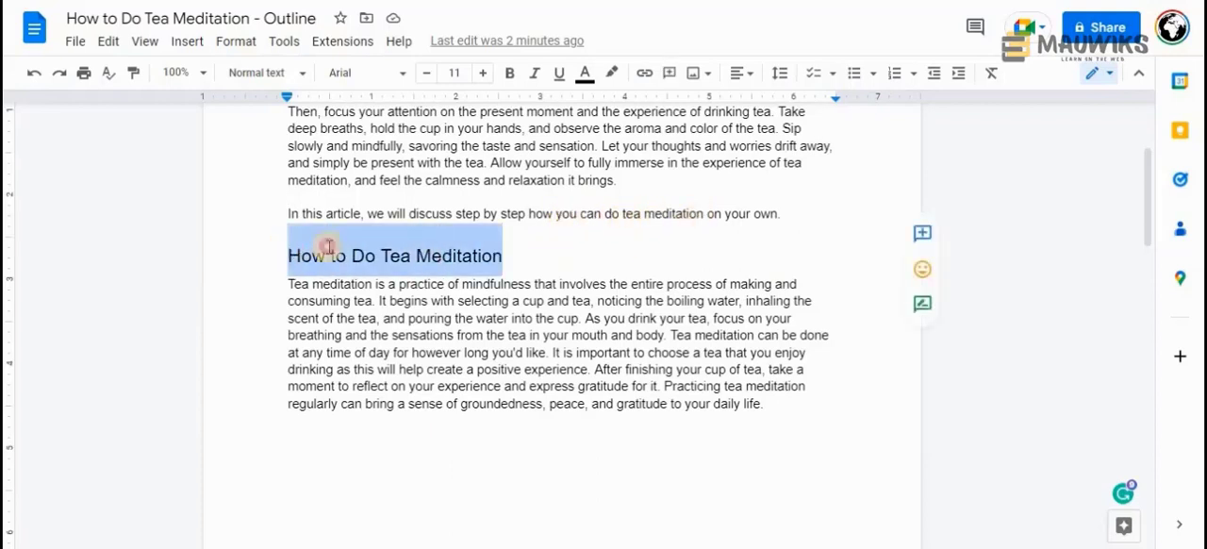
{"action": "right_click", "coordinate": [519, 252]}
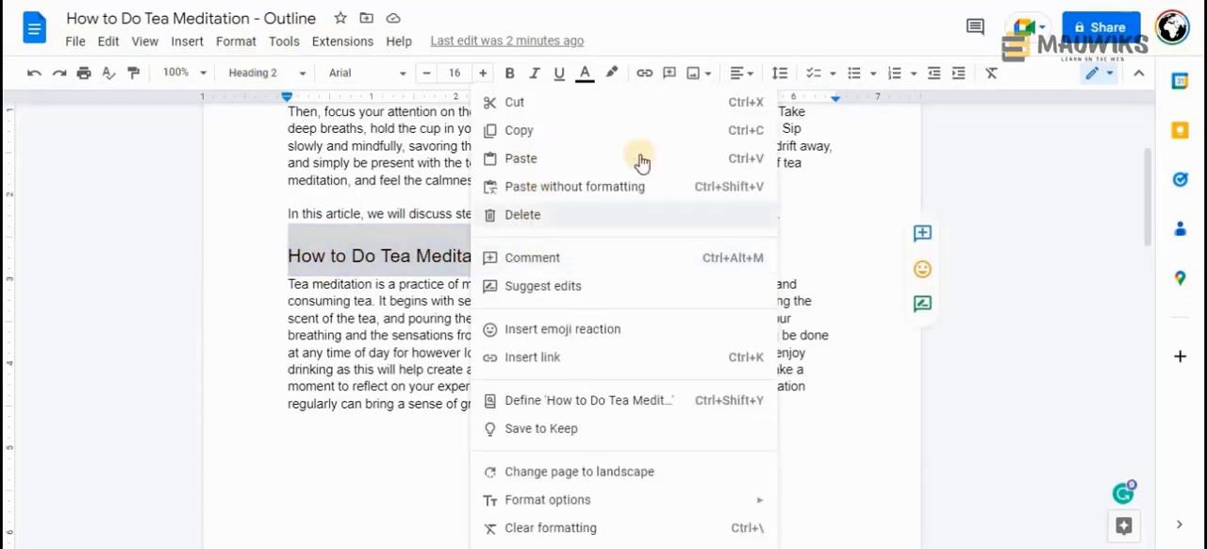
{"action": "left_click", "coordinate": [816, 194]}
Change "how you can do" to "how to do" in the introduction's "In this article" sentence
{"action": "left_click_drag", "start_coordinate": [553, 214], "coordinate": [608, 214]}
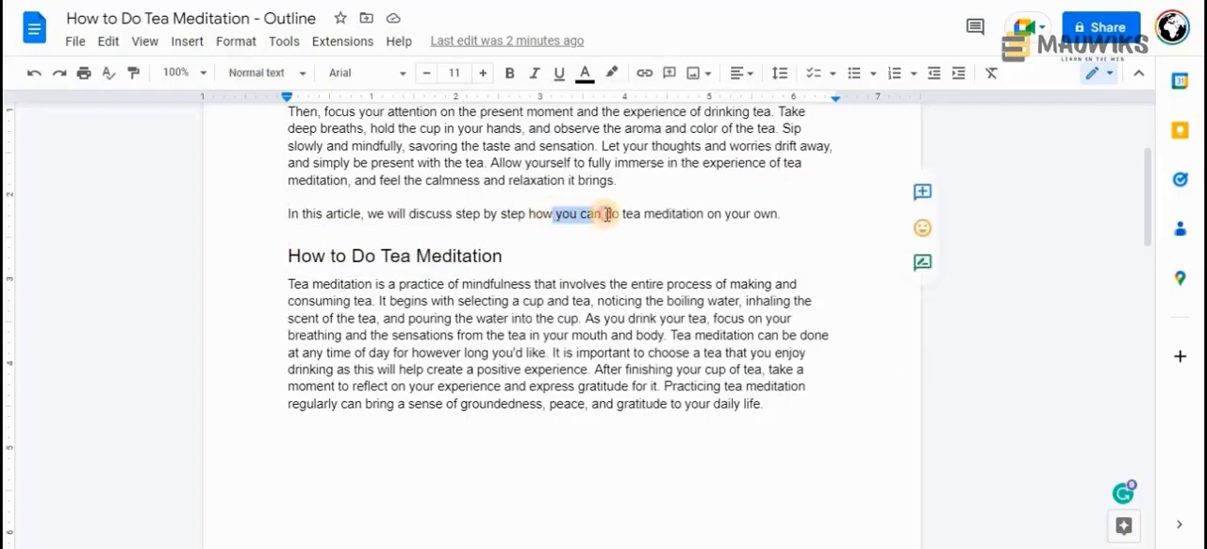
{"action": "type", "text": "to"}
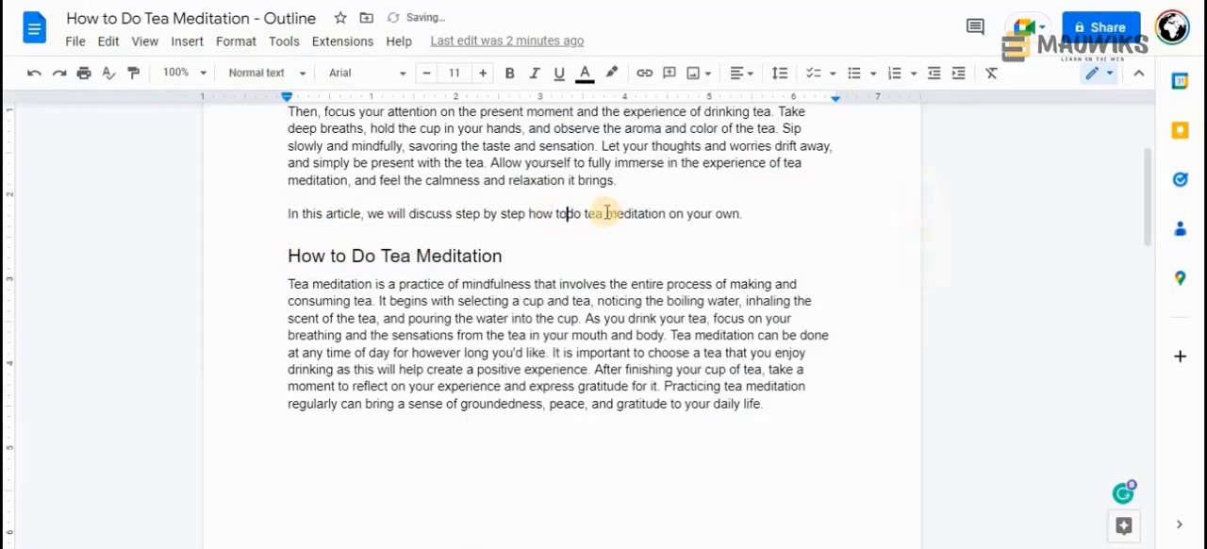
{"action": "left_click_drag", "start_coordinate": [763, 215], "coordinate": [655, 215]}
{"action": "left_click", "coordinate": [528, 214]}
{"action": "type", "text": "on"}
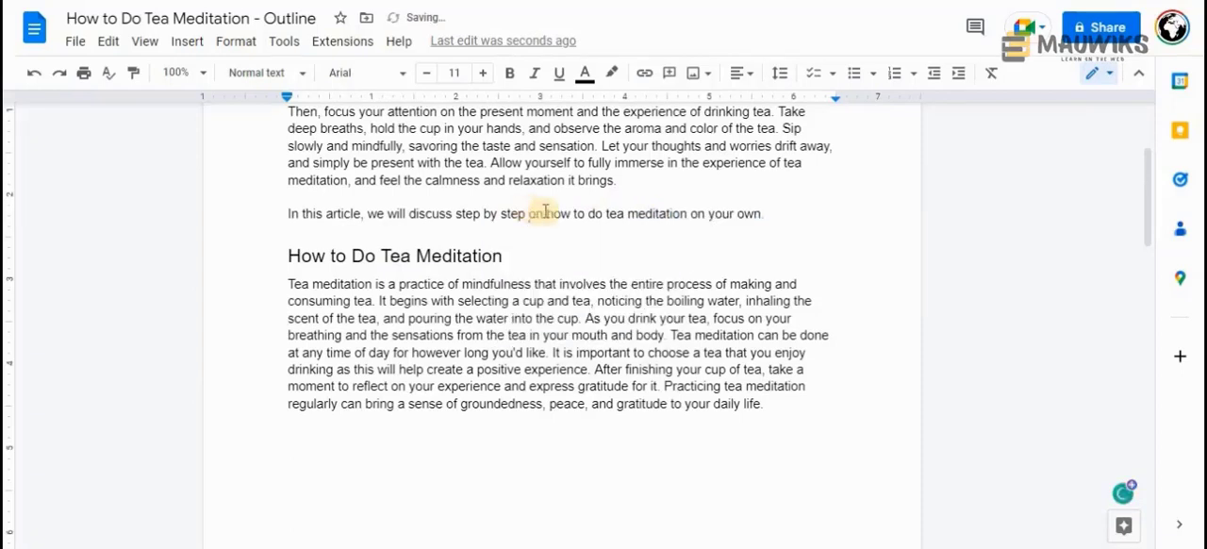
{"action": "key", "text": "BackSpace"}
{"action": "key", "text": "BackSpace"}
{"action": "key", "text": "BackSpace"}
Replace "on your own" in the "In this article" sentence with ", the benefits of tea meditation, and so on...", accepting the Grammarly corrections
{"action": "left_click", "coordinate": [757, 214]}
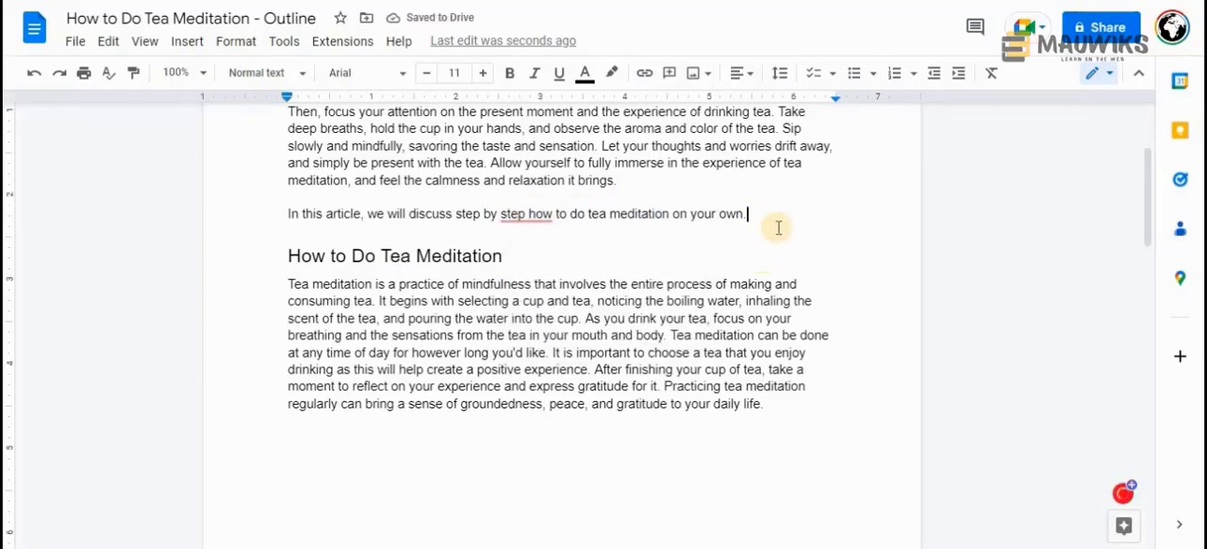
{"action": "scroll", "coordinate": [480, 369], "scroll_direction": "down", "scroll_amount": 5}
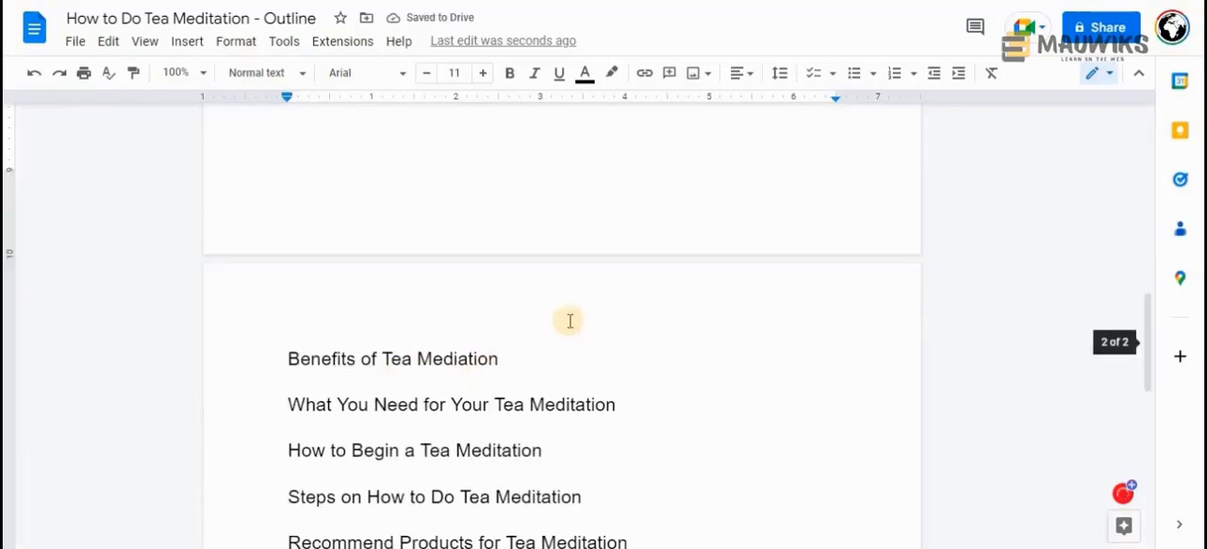
{"action": "scroll", "coordinate": [574, 320], "scroll_direction": "up", "scroll_amount": 4}
{"action": "scroll", "coordinate": [577, 319], "scroll_direction": "up", "scroll_amount": 1}
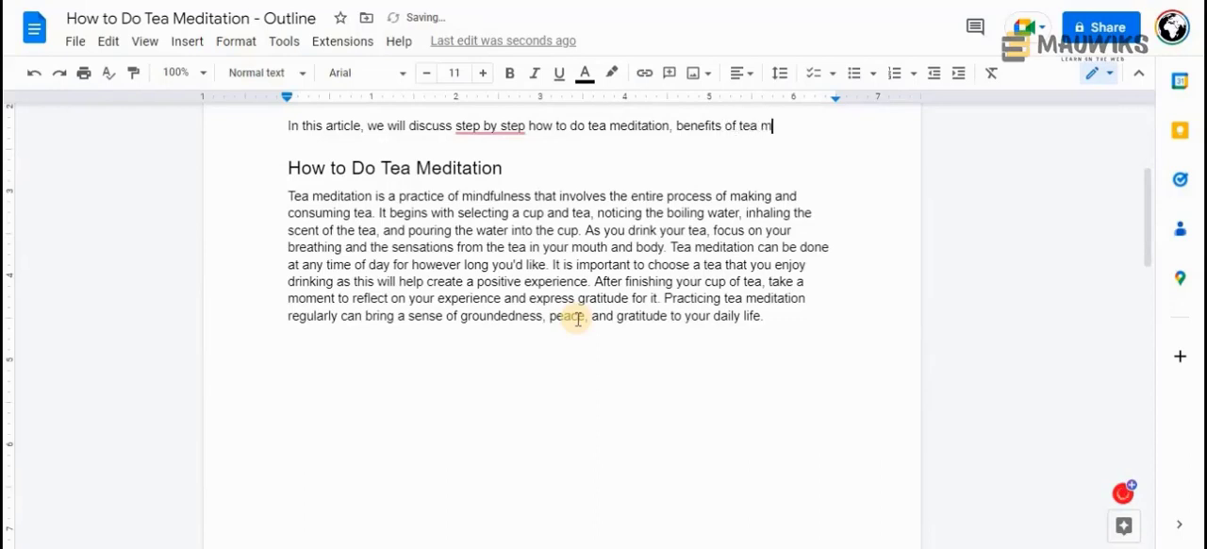
{"action": "type", "text": "nd so on.."}
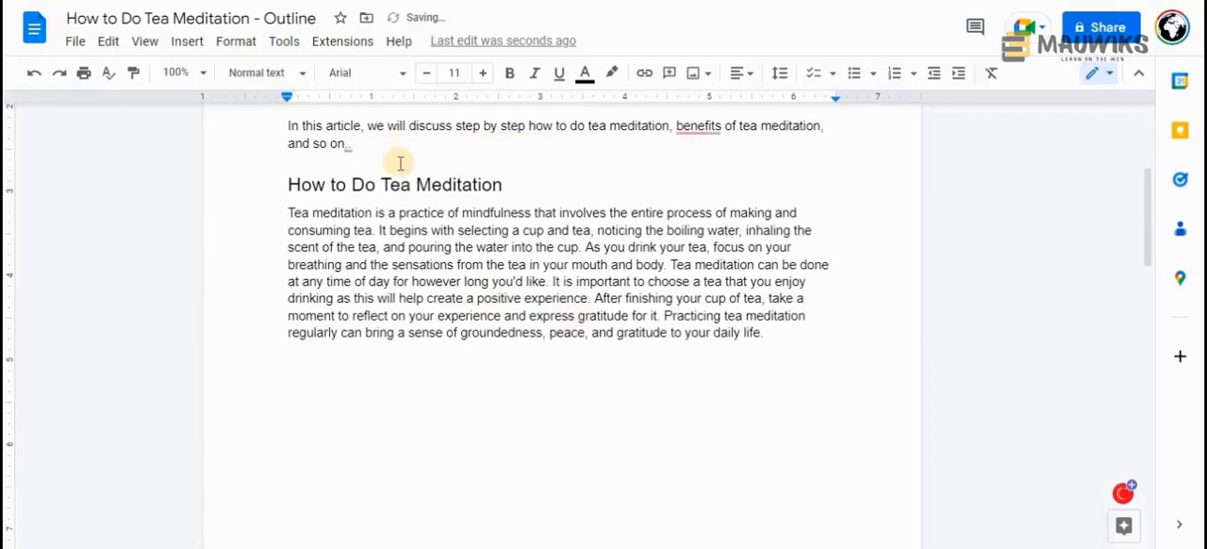
{"action": "left_click", "coordinate": [688, 177]}
{"action": "mouse_move", "coordinate": [423, 162]}
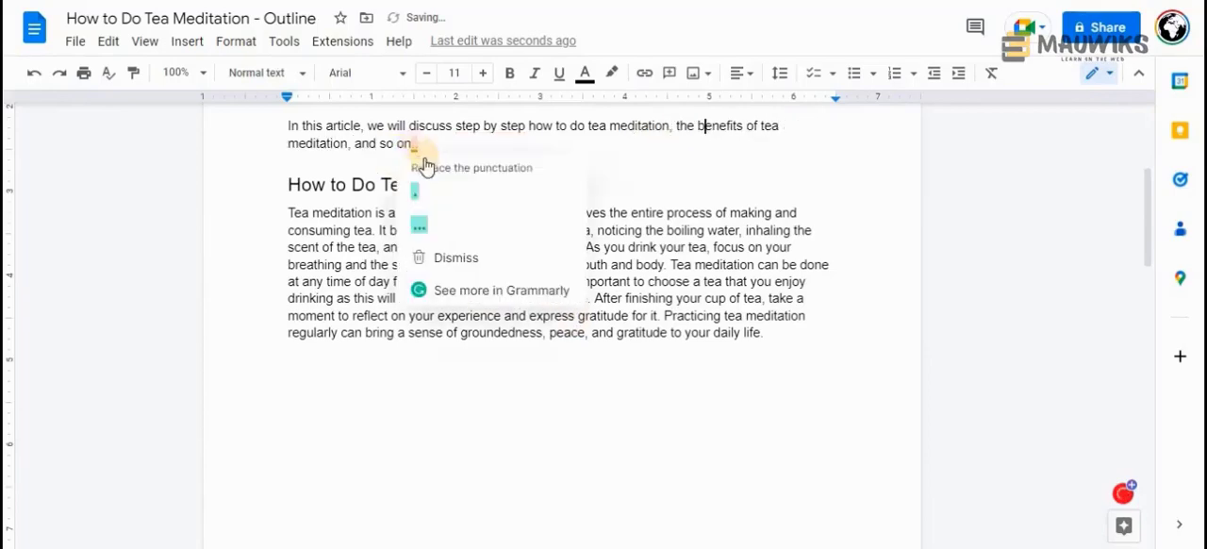
{"action": "left_click", "coordinate": [430, 216]}
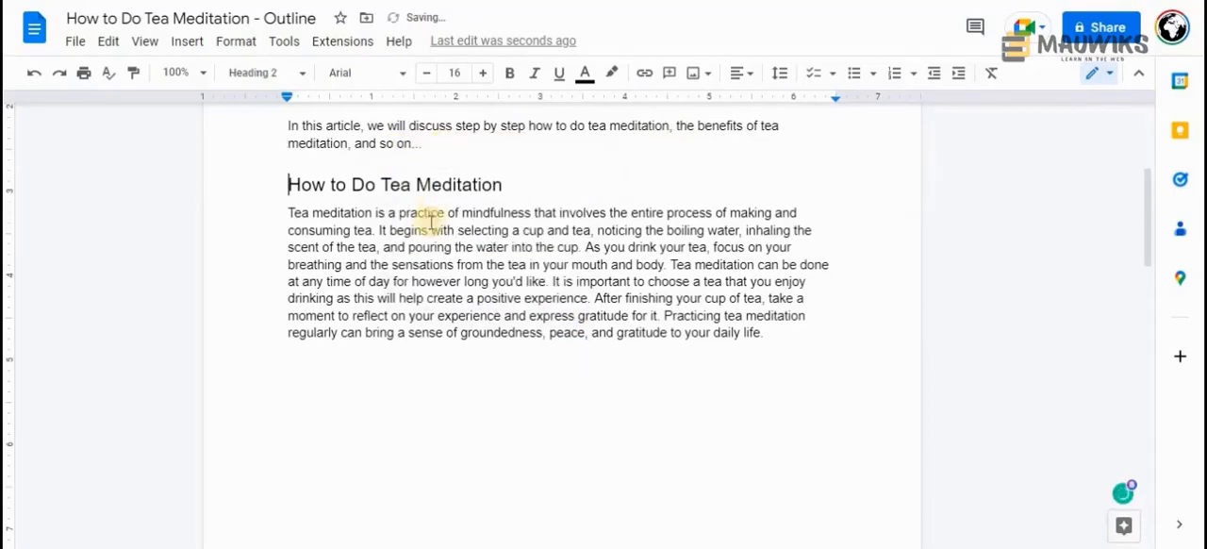
Review the outline's section headings, F.A.Q. questions and Conclusion against the topics announced in the introduction
{"action": "scroll", "coordinate": [423, 221], "scroll_direction": "down", "scroll_amount": 6}
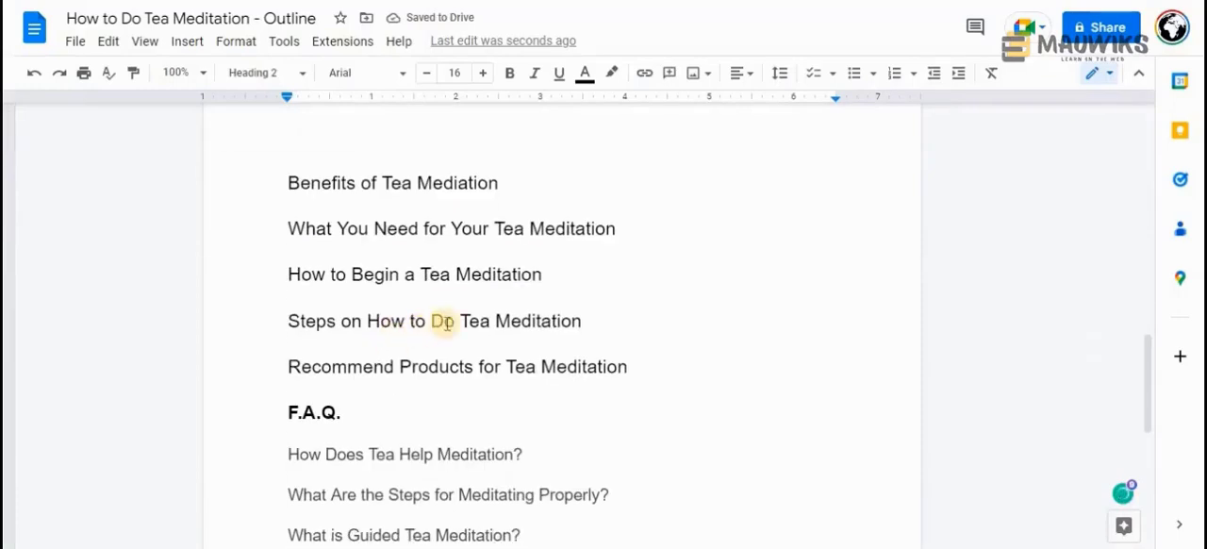
{"action": "left_click_drag", "start_coordinate": [647, 364], "coordinate": [288, 220]}
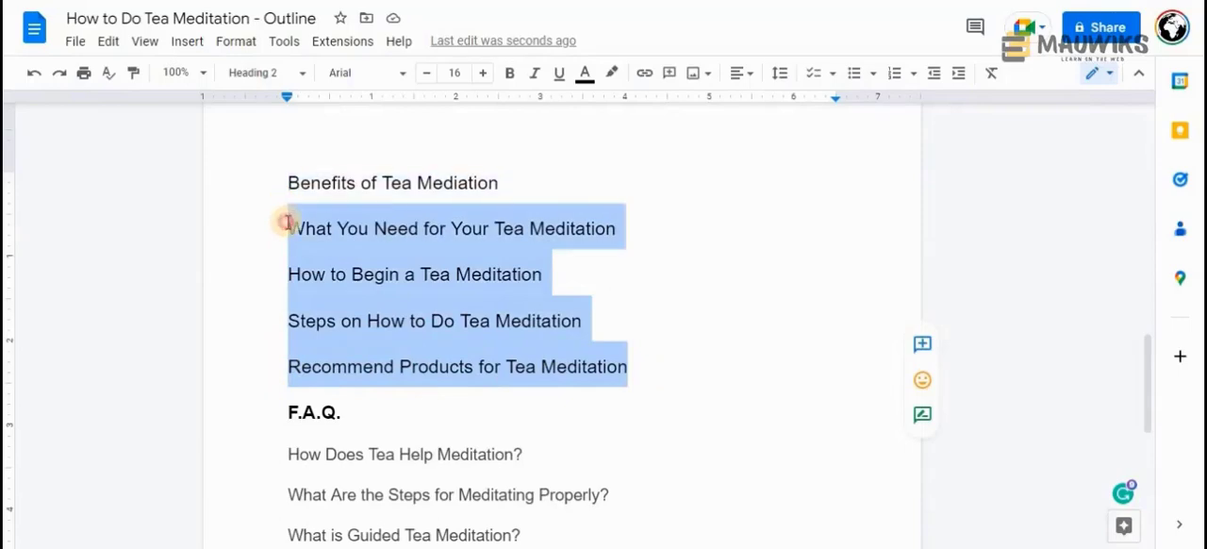
{"action": "scroll", "coordinate": [312, 273], "scroll_direction": "up", "scroll_amount": 5}
{"action": "scroll", "coordinate": [318, 274], "scroll_direction": "up", "scroll_amount": 3}
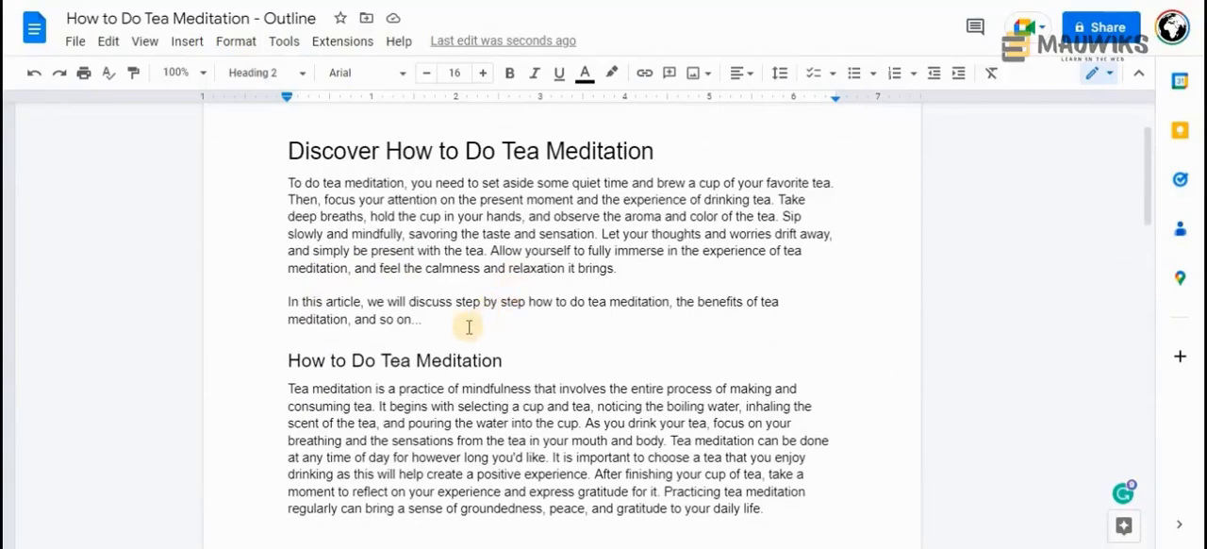
{"action": "scroll", "coordinate": [358, 345], "scroll_direction": "down", "scroll_amount": 2}
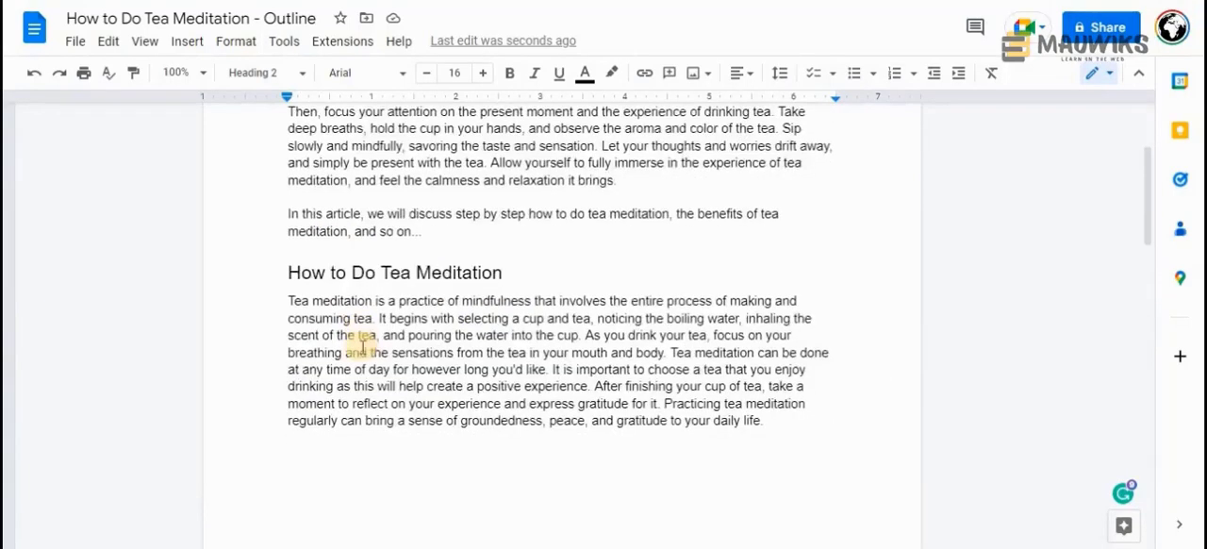
{"action": "scroll", "coordinate": [315, 291], "scroll_direction": "up", "scroll_amount": 1}
{"action": "left_click_drag", "start_coordinate": [283, 272], "coordinate": [493, 277]}
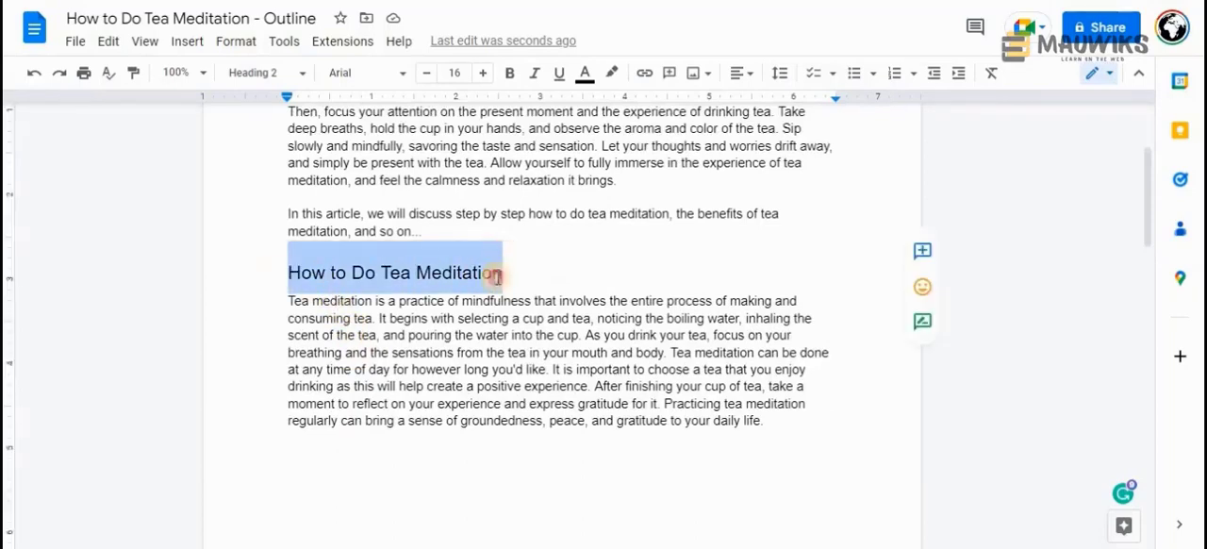
{"action": "left_click", "coordinate": [478, 336]}
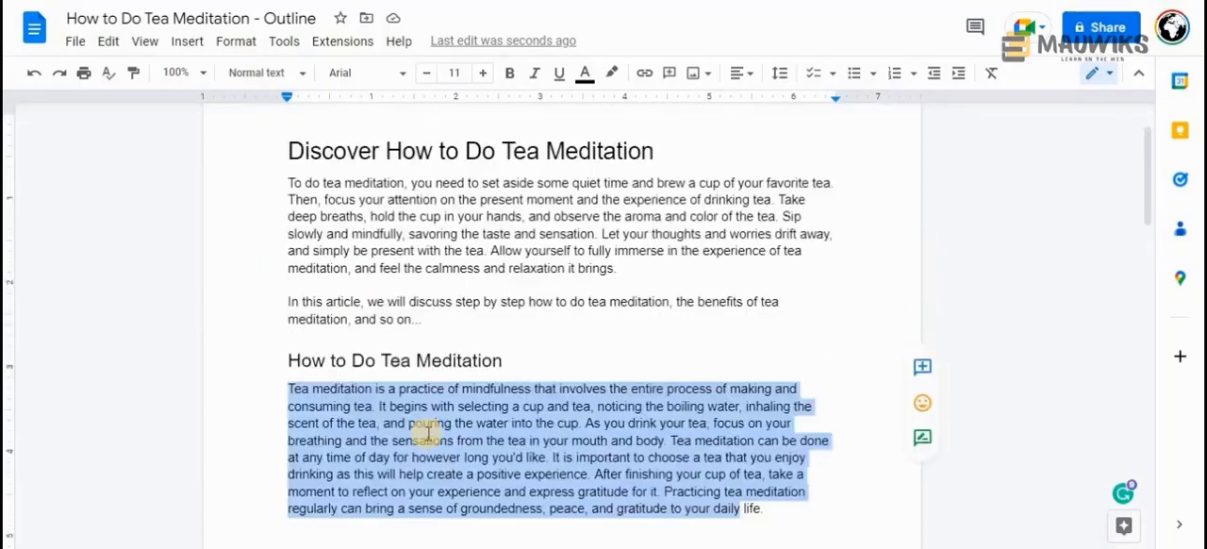
{"action": "scroll", "coordinate": [428, 433], "scroll_direction": "down", "scroll_amount": 15}
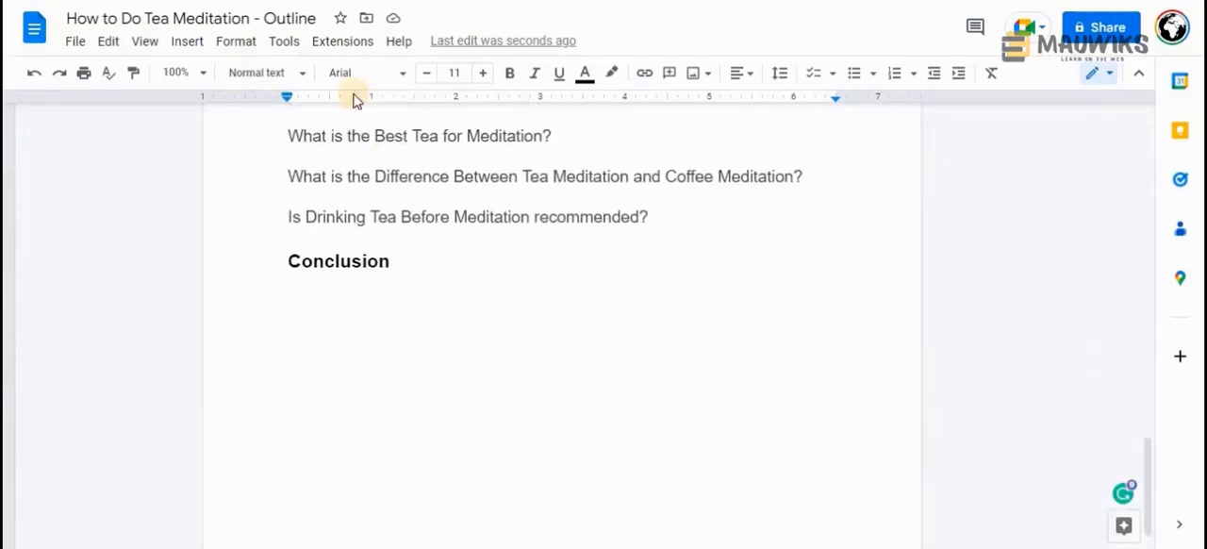
{"action": "scroll", "coordinate": [338, 361], "scroll_direction": "up", "scroll_amount": 5}
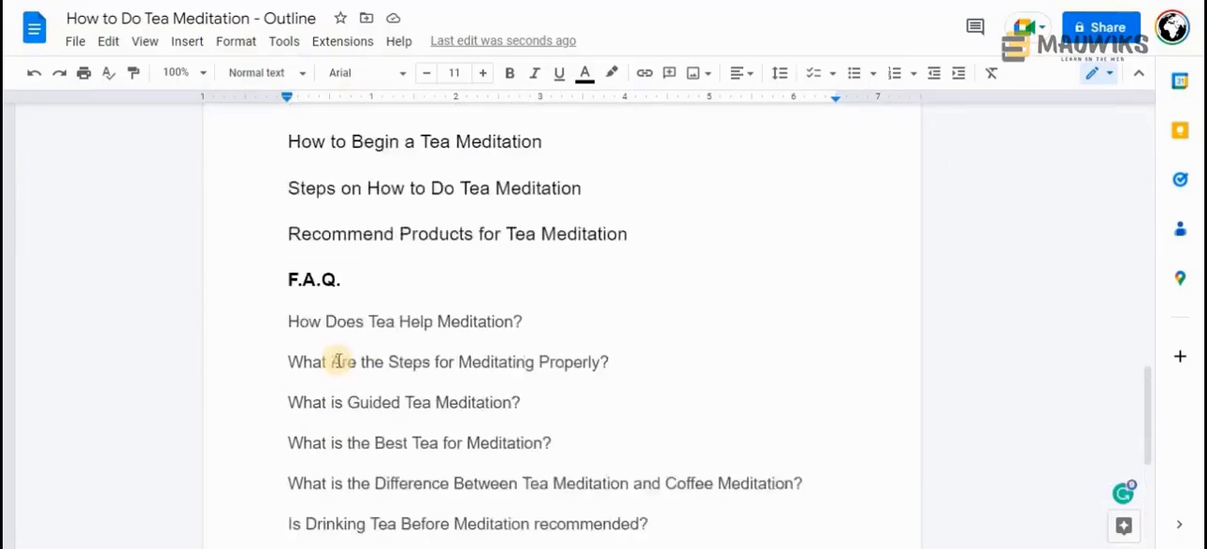
{"action": "scroll", "coordinate": [347, 366], "scroll_direction": "down", "scroll_amount": 2}
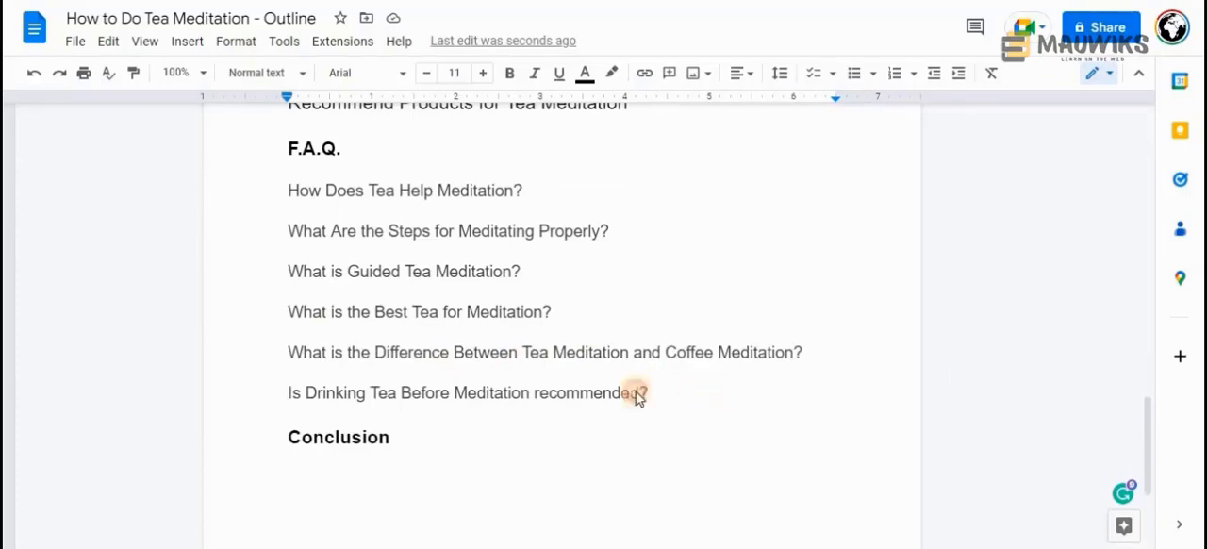
{"action": "left_click_drag", "start_coordinate": [647, 394], "coordinate": [265, 338]}
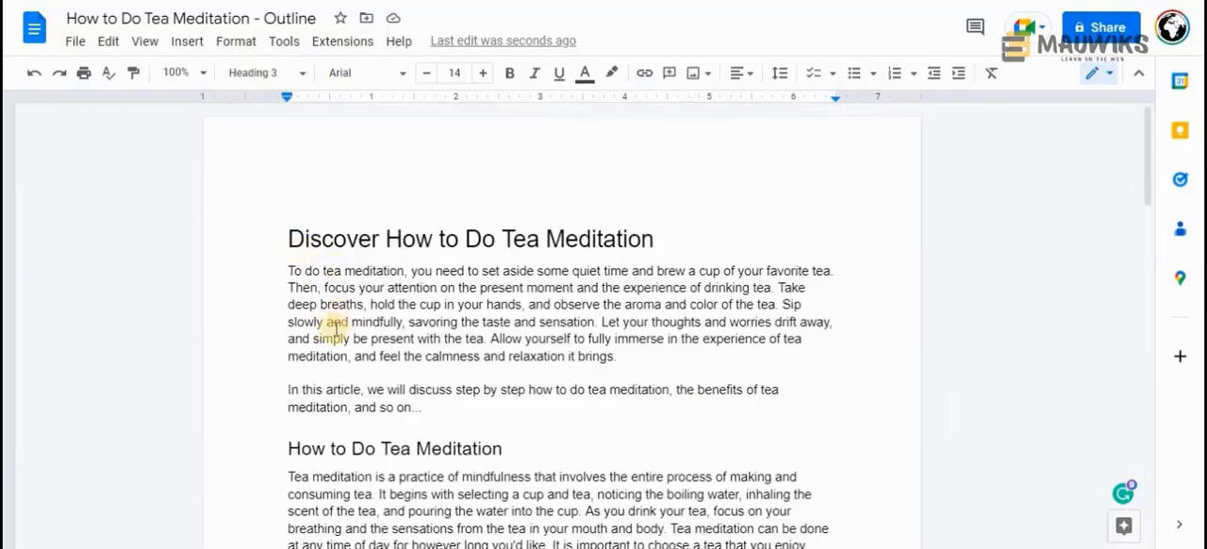
Look through the whole outline from the introduction to the Conclusion heading for what the conclusion has to cover
{"action": "scroll", "coordinate": [335, 332], "scroll_direction": "down", "scroll_amount": 3}
{"action": "scroll", "coordinate": [479, 360], "scroll_direction": "down", "scroll_amount": 5}
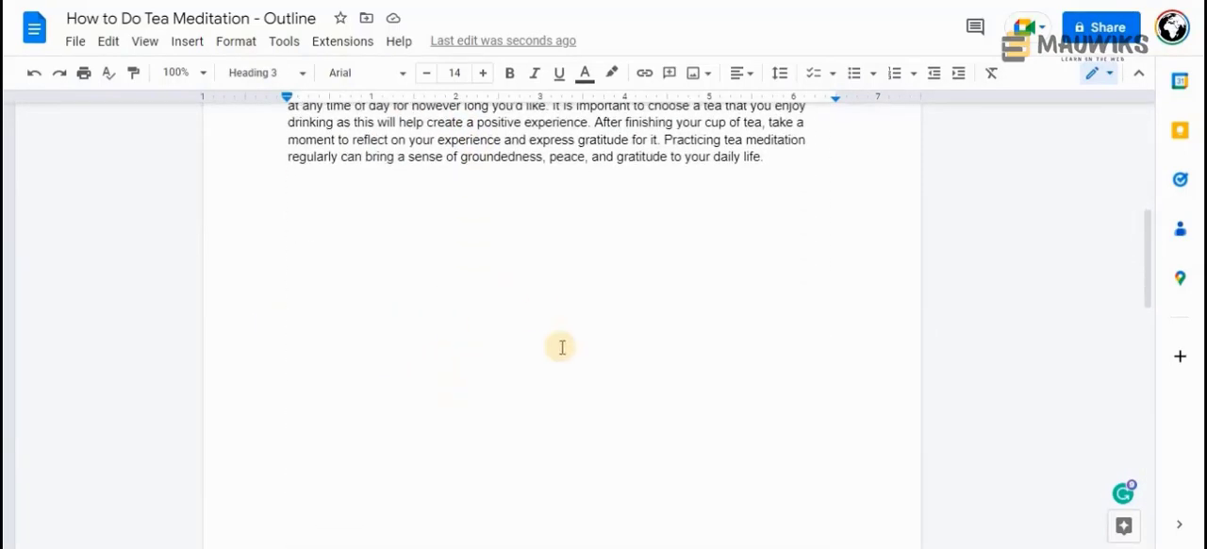
{"action": "scroll", "coordinate": [532, 368], "scroll_direction": "down", "scroll_amount": 5}
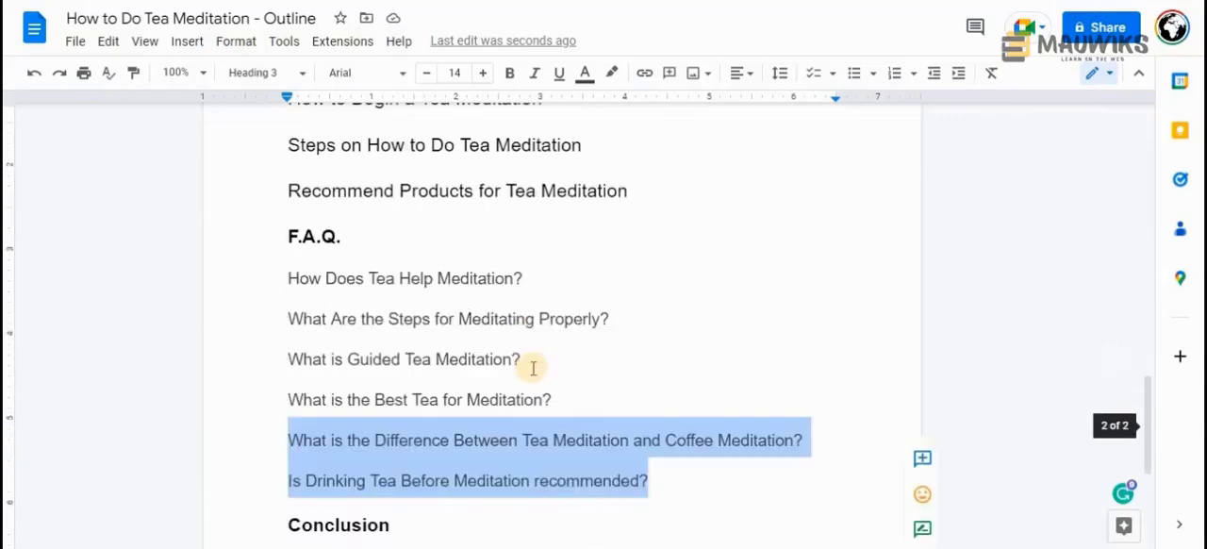
{"action": "scroll", "coordinate": [533, 367], "scroll_direction": "down", "scroll_amount": 3}
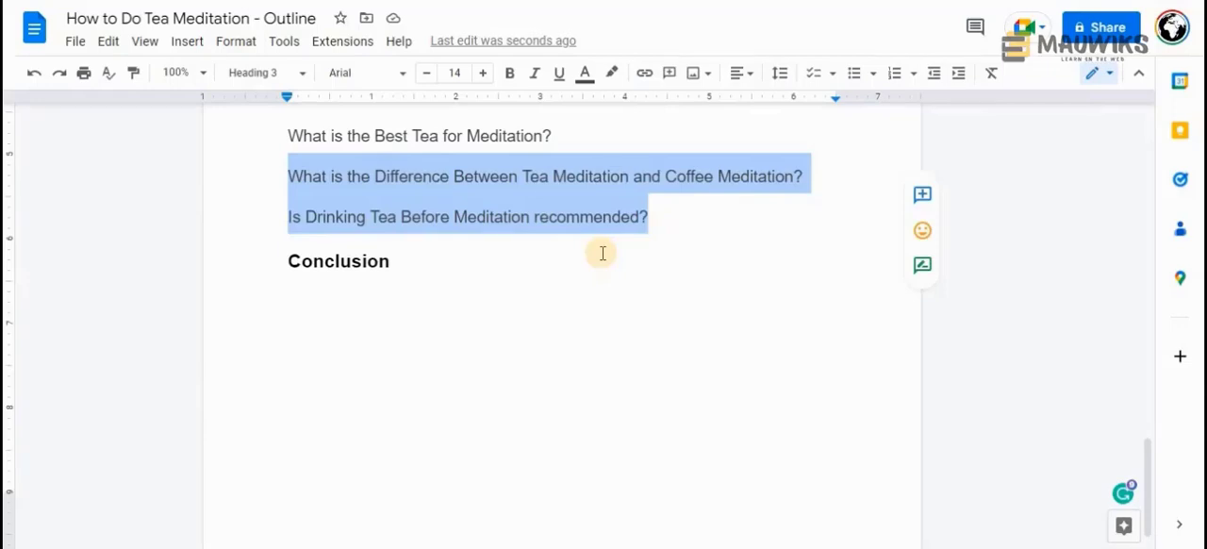
{"action": "scroll", "coordinate": [601, 253], "scroll_direction": "up", "scroll_amount": 2}
{"action": "scroll", "coordinate": [602, 252], "scroll_direction": "up", "scroll_amount": 15}
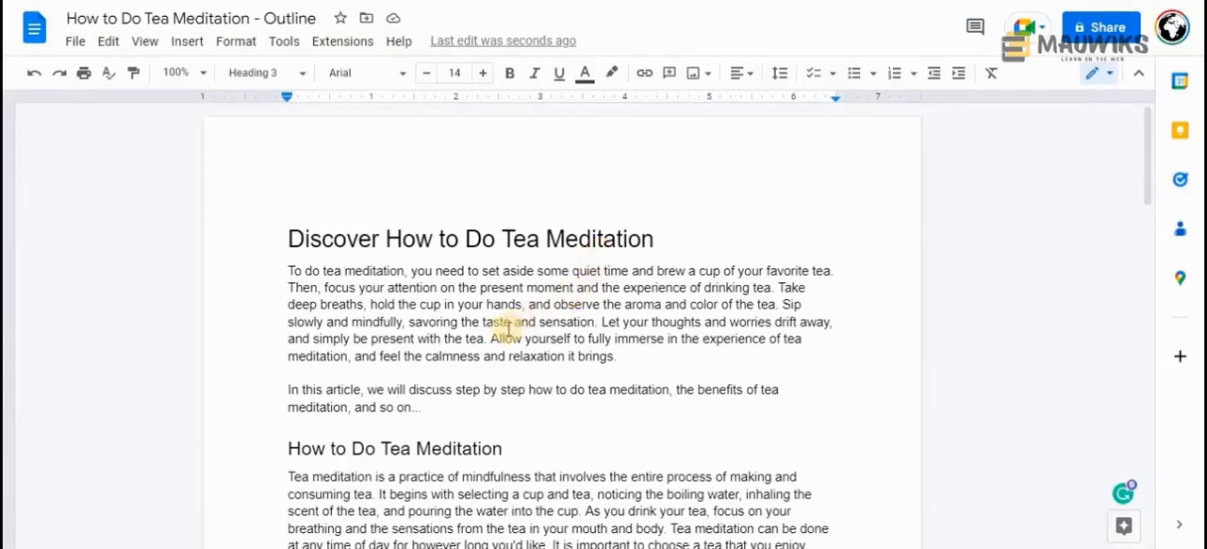
{"action": "scroll", "coordinate": [499, 320], "scroll_direction": "down", "scroll_amount": 3}
{"action": "scroll", "coordinate": [414, 274], "scroll_direction": "up", "scroll_amount": 3}
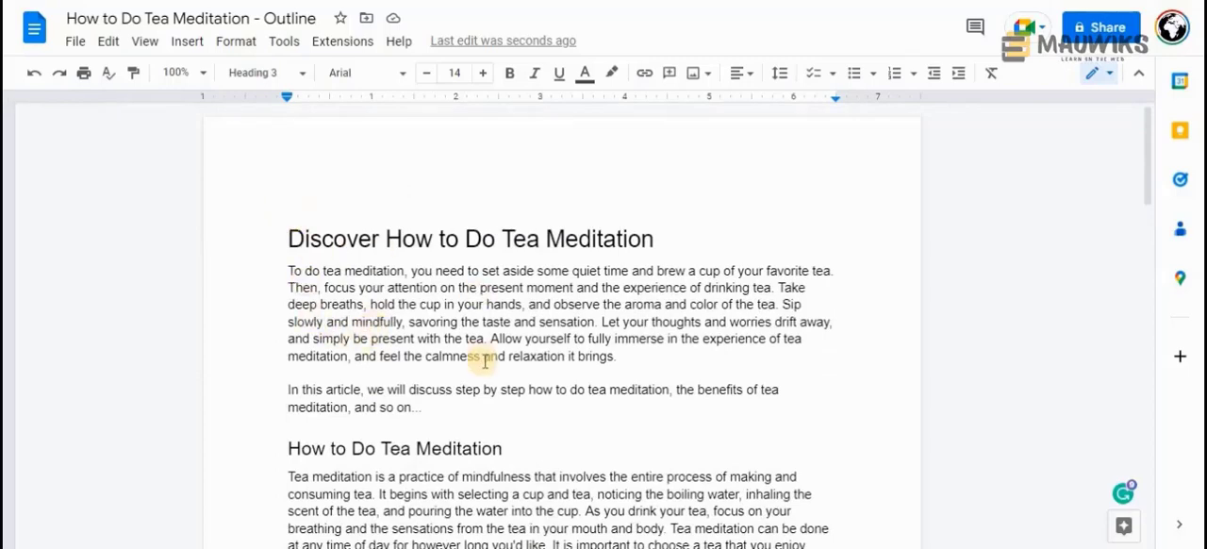
Copy the outline from the title through the last F.A.Q. question, "Is Drinking Tea Before Meditation recommended?", and switch to ChatGPT
{"action": "scroll", "coordinate": [485, 361], "scroll_direction": "down", "scroll_amount": 10}
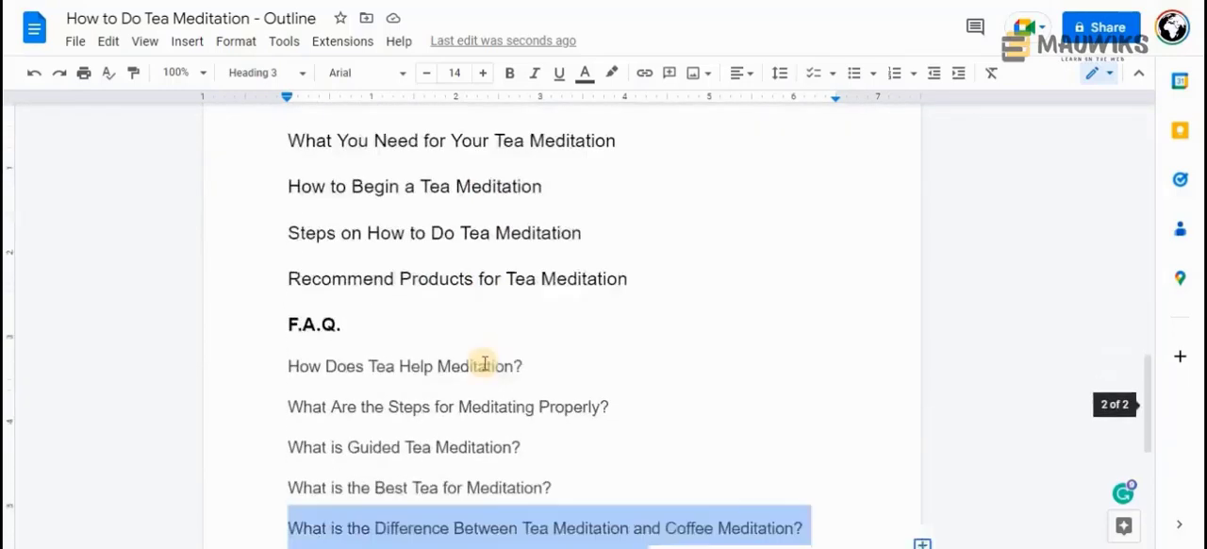
{"action": "scroll", "coordinate": [484, 365], "scroll_direction": "down", "scroll_amount": 3}
{"action": "left_click", "coordinate": [679, 307]}
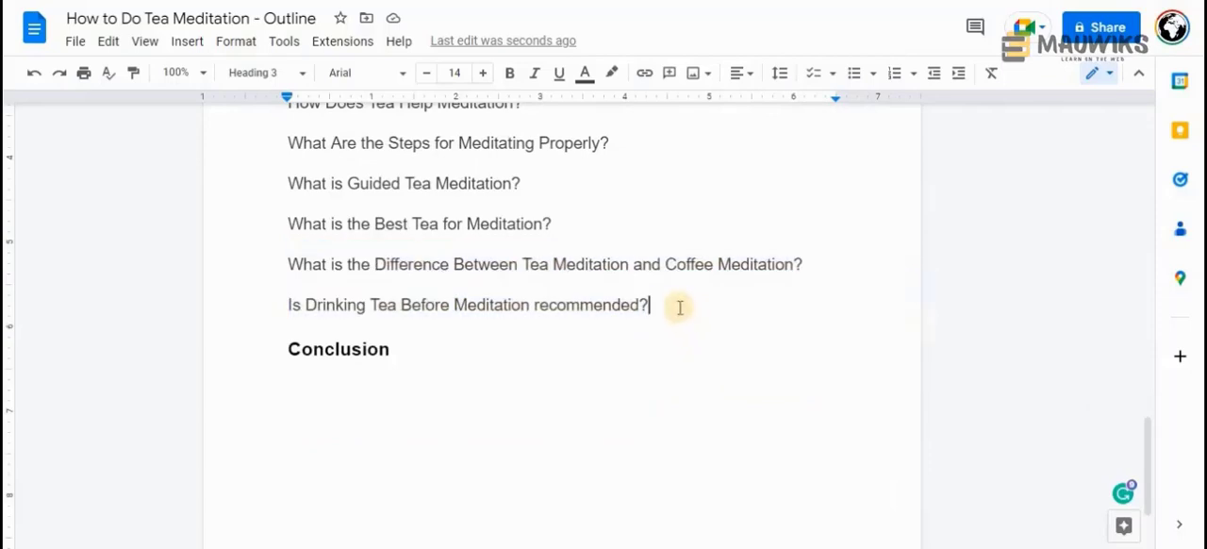
{"action": "scroll", "coordinate": [166, 283], "scroll_direction": "up", "scroll_amount": 12}
{"action": "key", "text": "ctrl+a"}
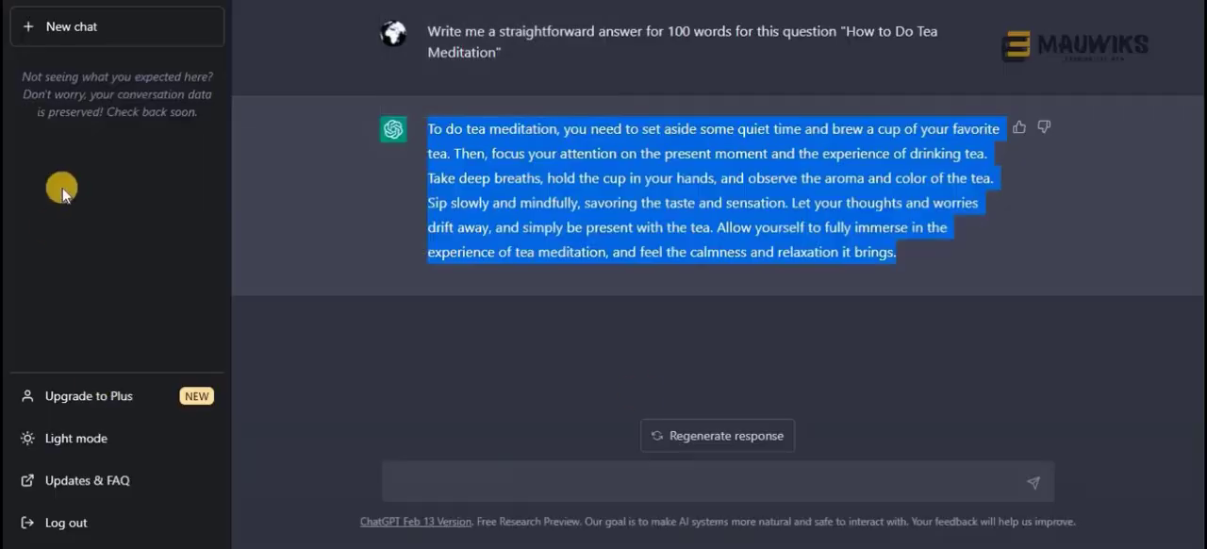
Start a new chat and write the prompt "generate a conclusion for this article outline:" without sending it
{"action": "left_click", "coordinate": [83, 33]}
{"action": "left_click", "coordinate": [416, 487]}
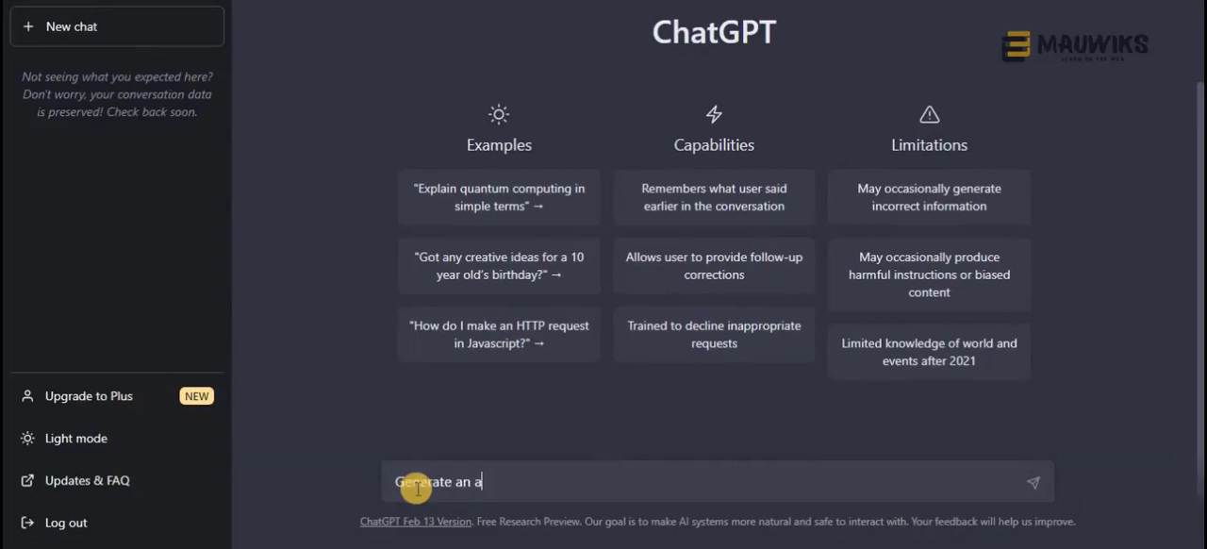
{"action": "type", "text": "Generate an outline for"}
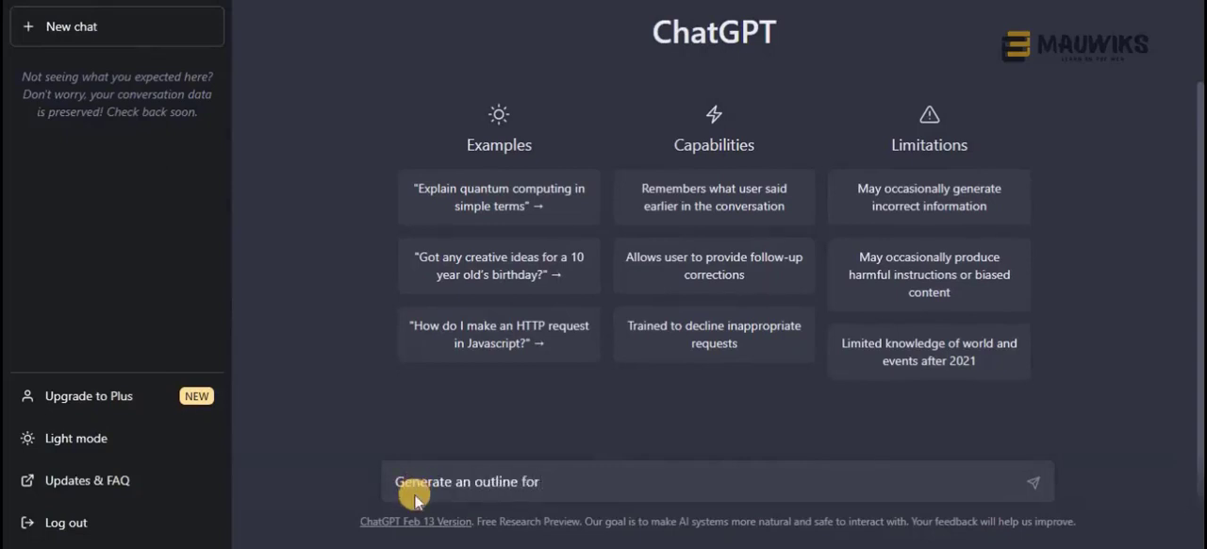
{"action": "type", "text": " t"}
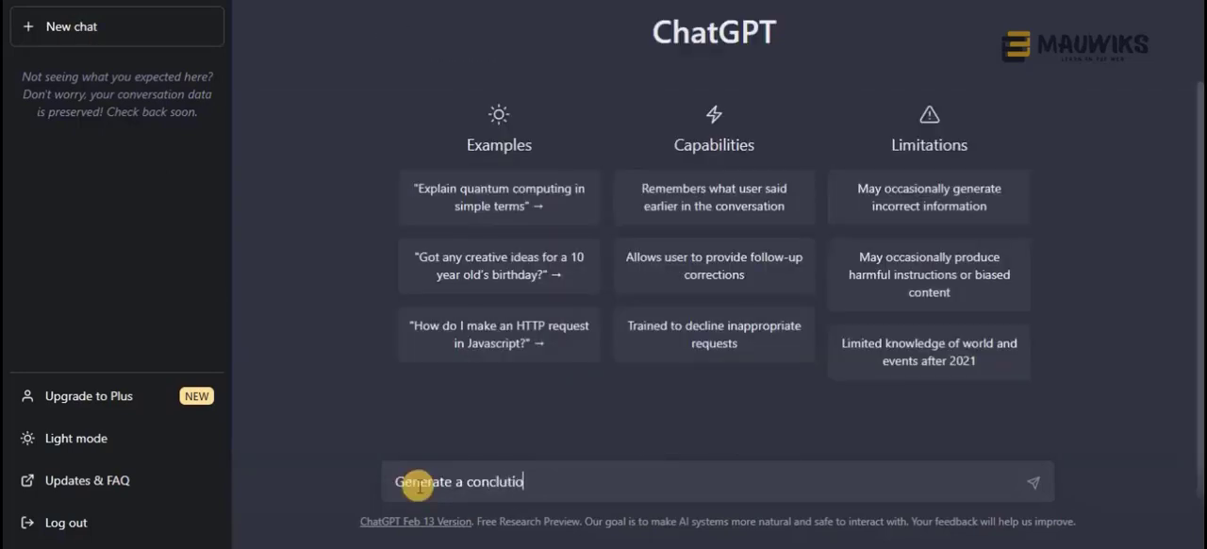
{"action": "key", "text": "ctrl+a"}
{"action": "type", "text": "gene"}
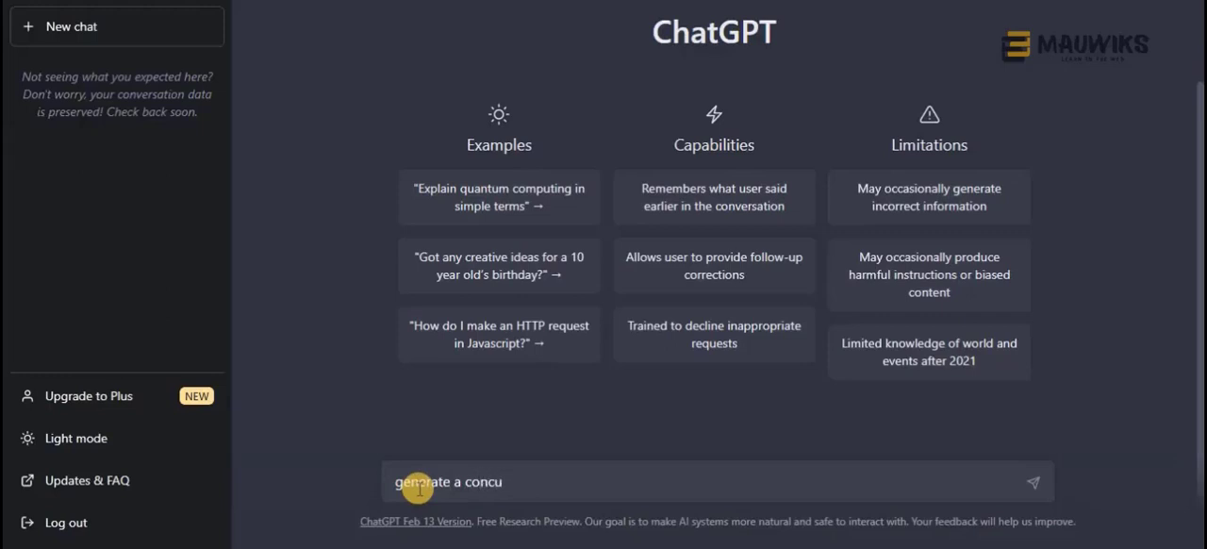
{"action": "key", "text": "BackSpace"}
{"action": "type", "text": "luti="}
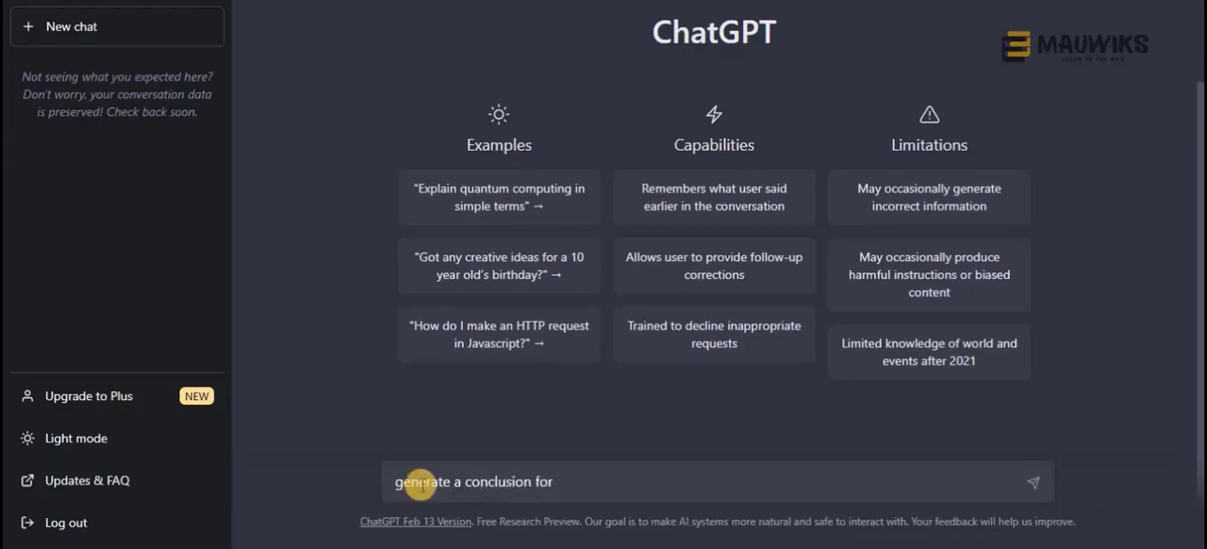
{"action": "type", "text": "ine"}
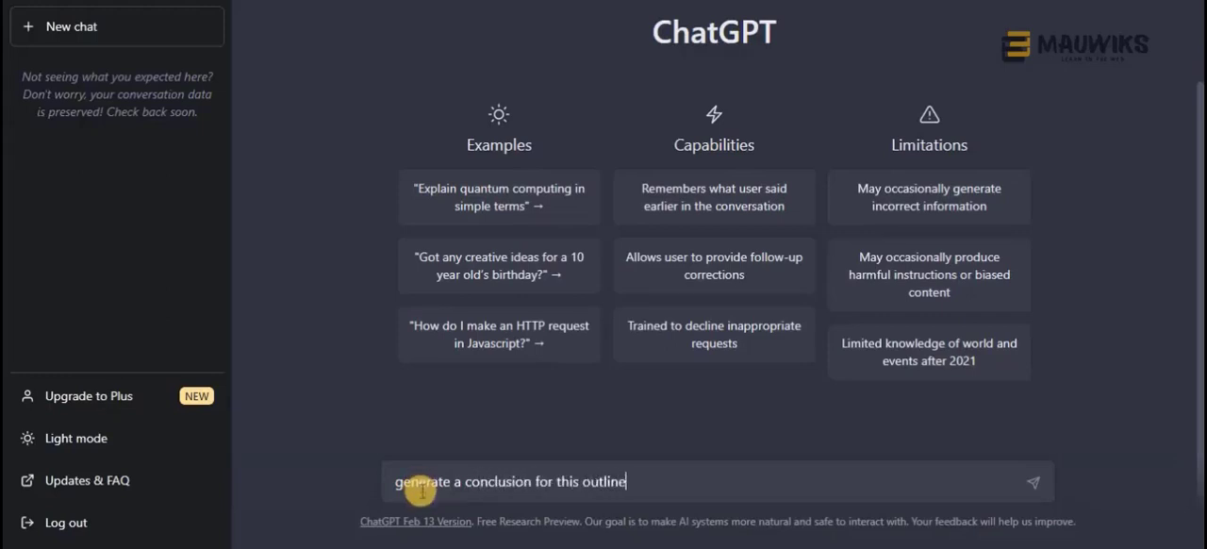
{"action": "type", "text": "le"}
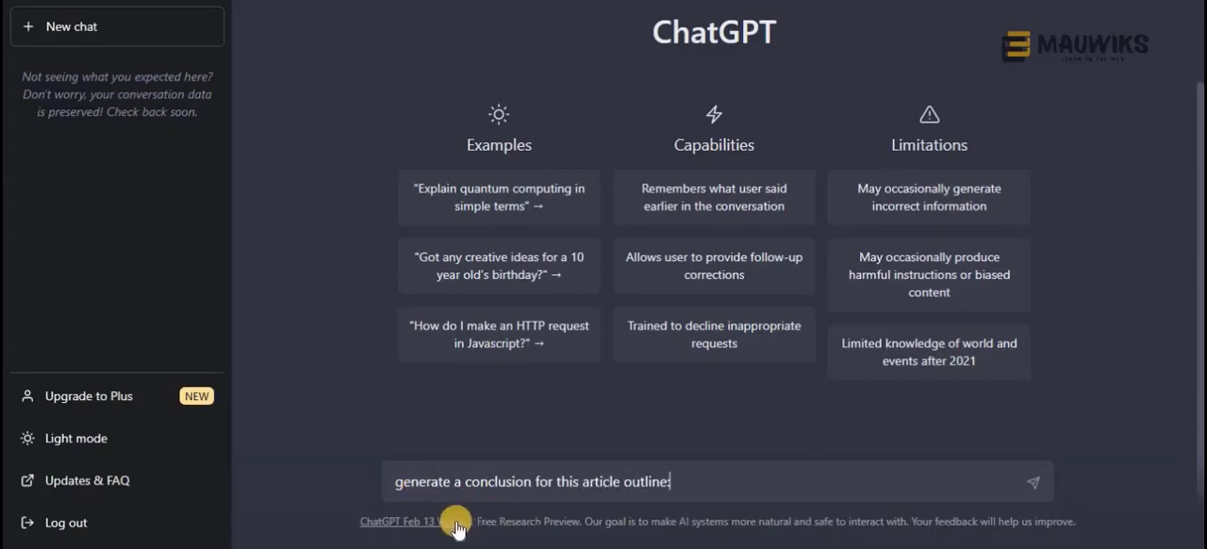
{"action": "key", "text": "End"}
{"action": "type", "text": ":"}
Reword the prompt to "generate a conclusion based on the topic "how to do Tea Meditation and article outline below:" and add a line break
{"action": "double_click", "coordinate": [543, 480]}
{"action": "type", "text": "based on "}
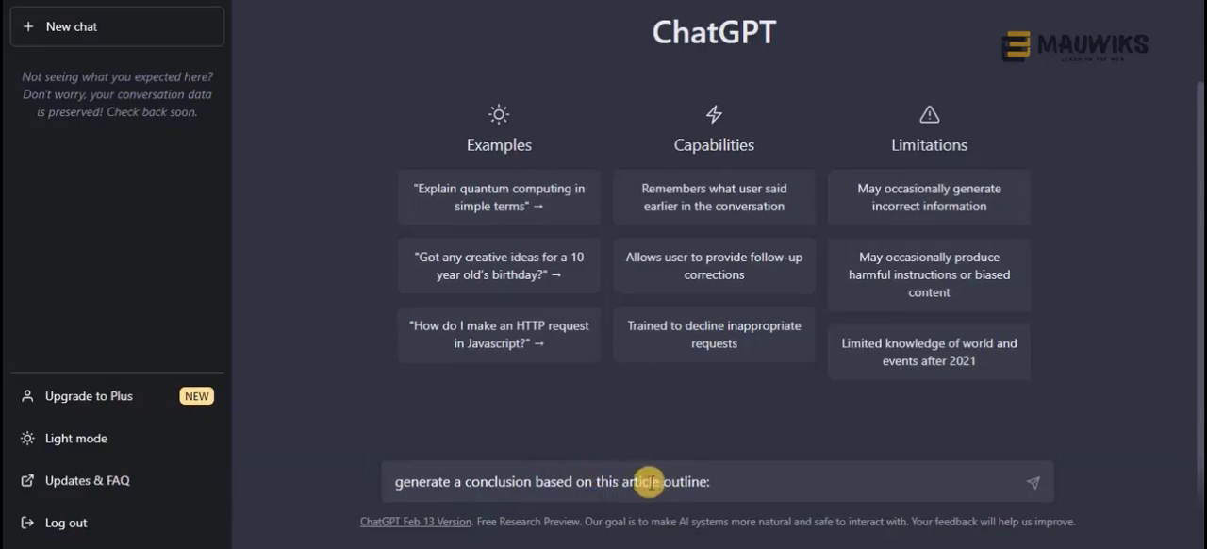
{"action": "type", "text": "the topic \"how to"}
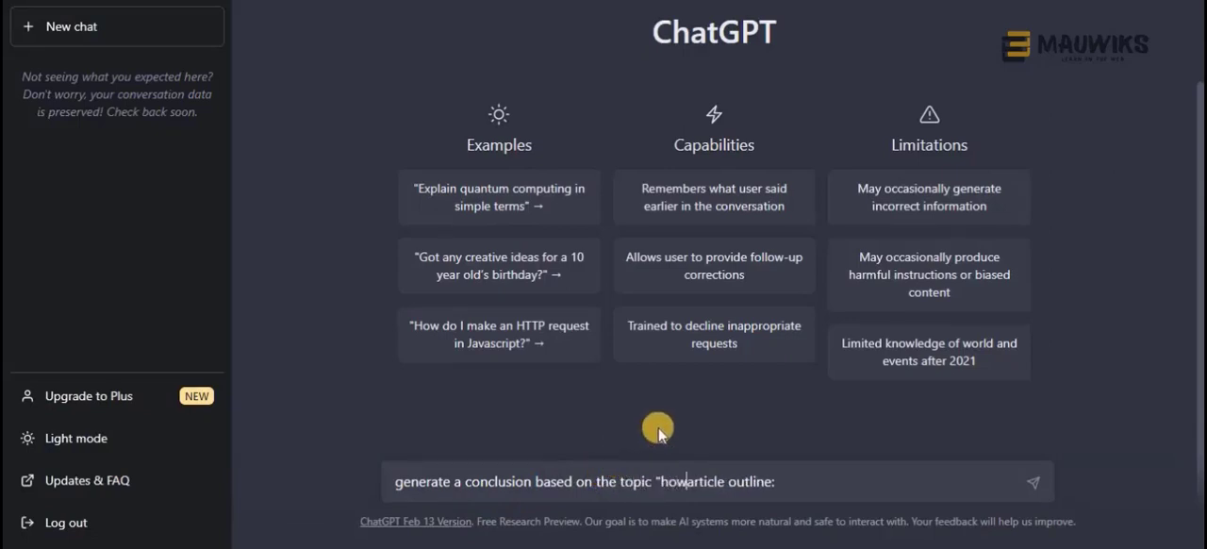
{"action": "type", "text": " do Tea M"}
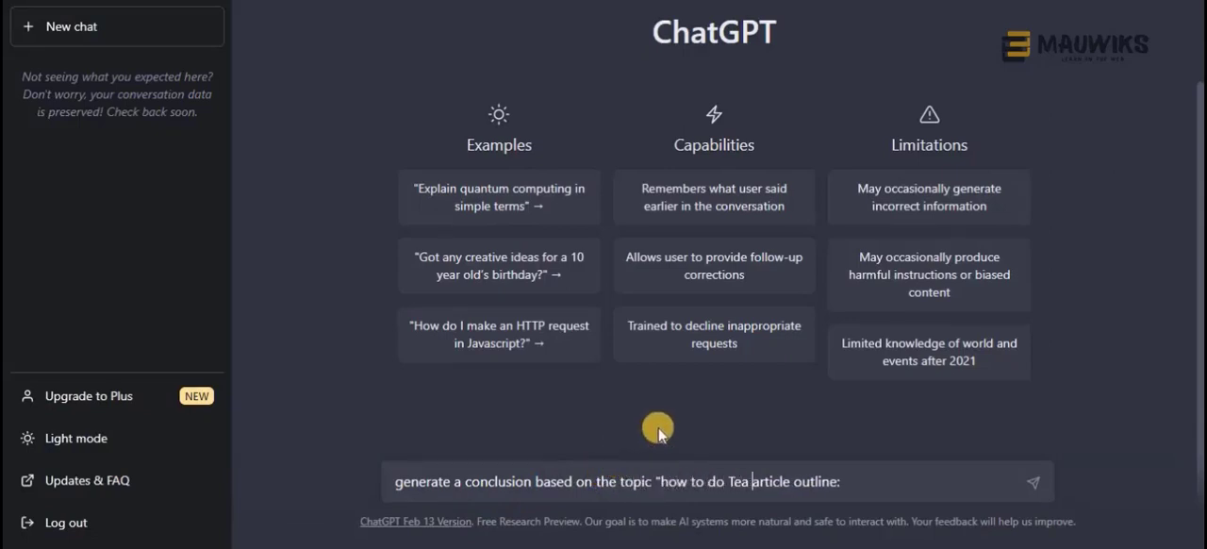
{"action": "type", "text": "editation and"}
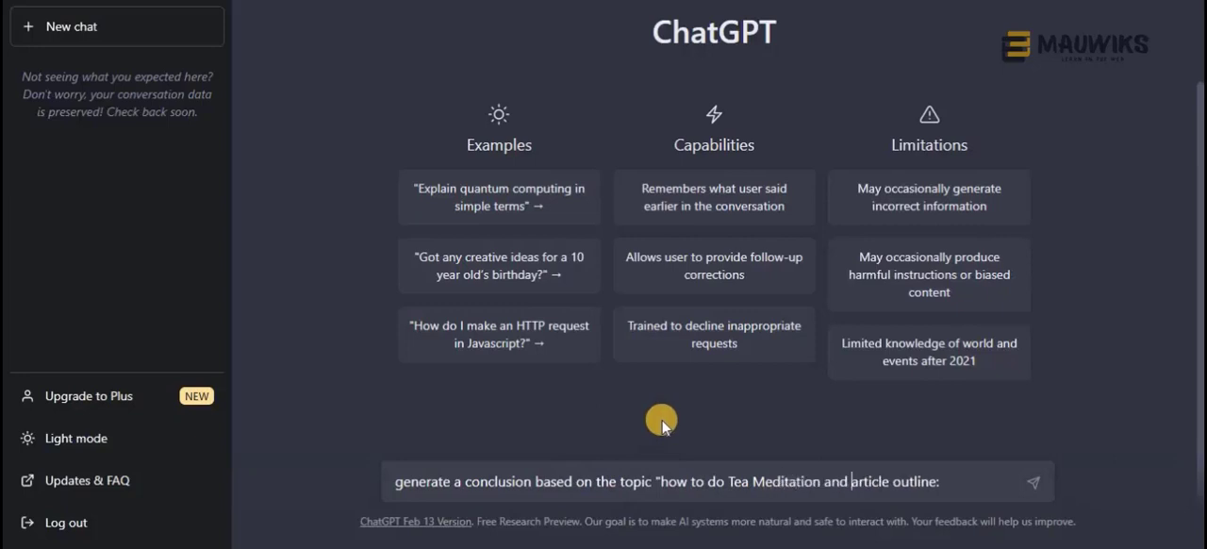
{"action": "left_click", "coordinate": [947, 481]}
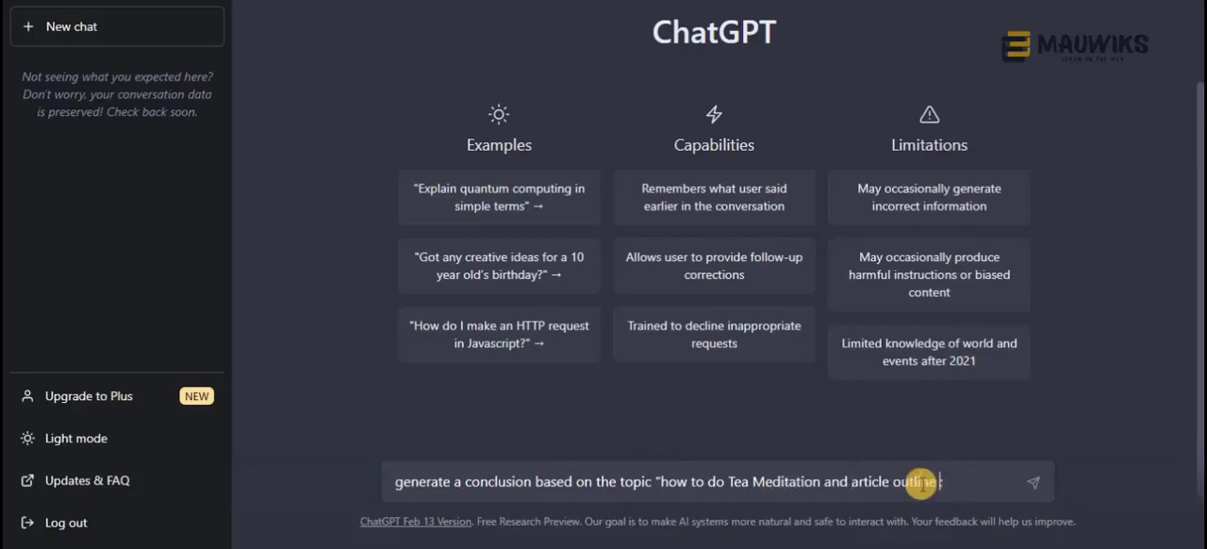
{"action": "type", "text": "below:"}
{"action": "key", "text": "shift+Return"}
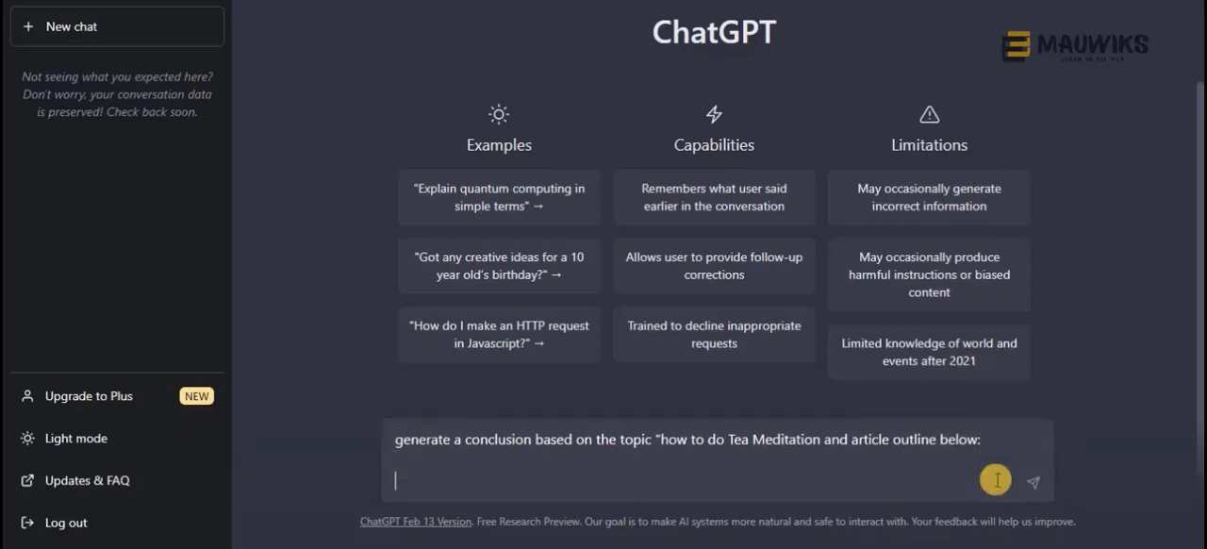
Paste the copied outline below the prompt and delete the introduction and body paragraphs from it
{"action": "key", "text": "ctrl+v"}
{"action": "scroll", "coordinate": [625, 426], "scroll_direction": "up", "scroll_amount": 5}
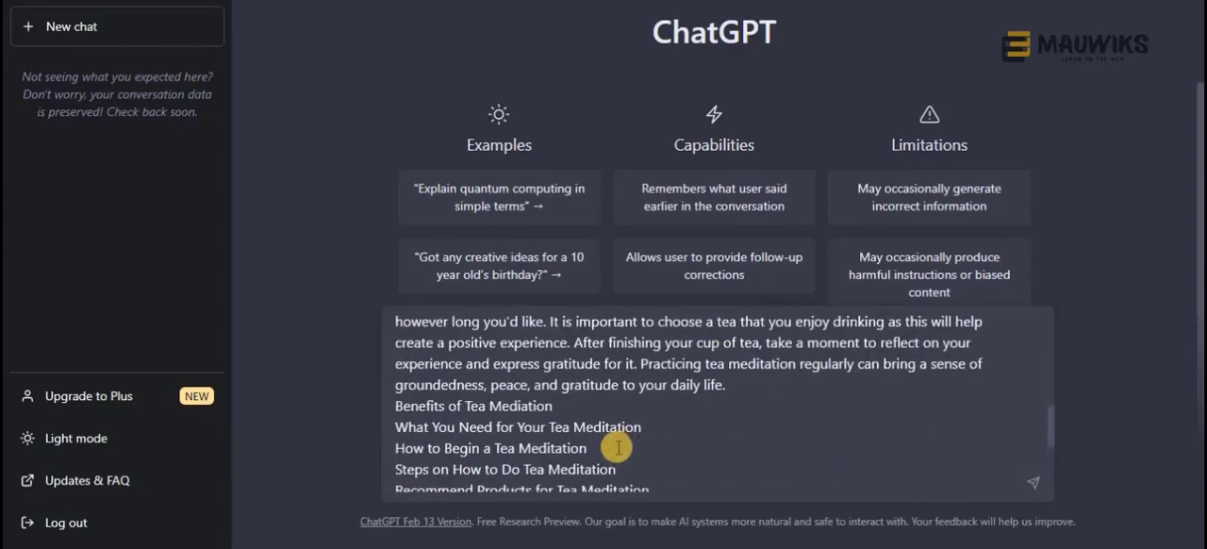
{"action": "scroll", "coordinate": [566, 396], "scroll_direction": "up", "scroll_amount": 4}
{"action": "left_click", "coordinate": [588, 394]}
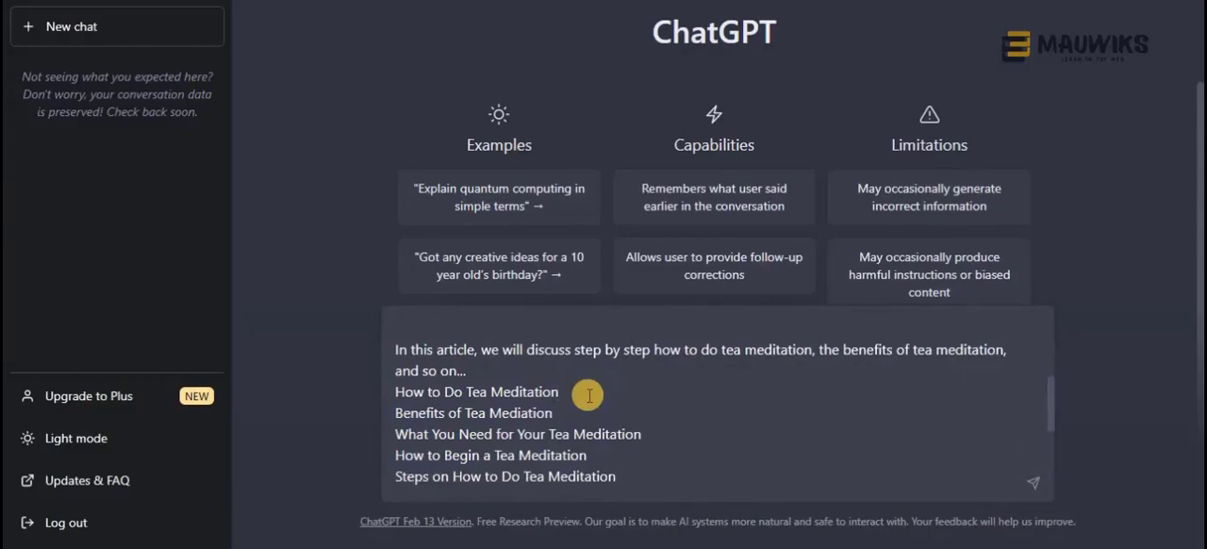
{"action": "scroll", "coordinate": [503, 441], "scroll_direction": "up", "scroll_amount": 3}
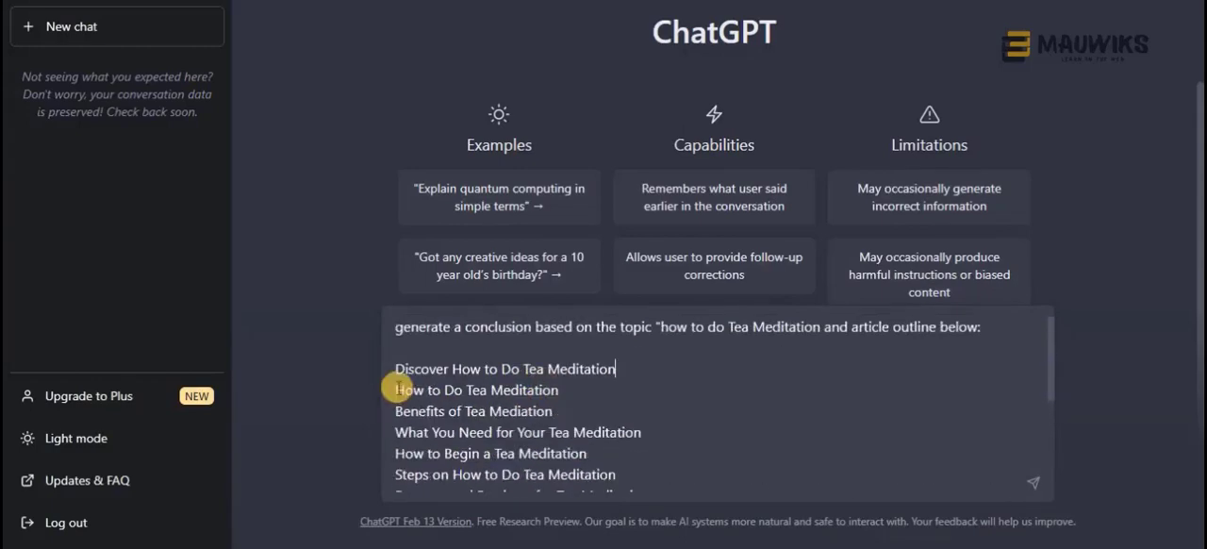
Remove the "Discover How to Do Tea Meditation" title from the pasted outline and send the prompt
{"action": "scroll", "coordinate": [566, 415], "scroll_direction": "down", "scroll_amount": 10}
{"action": "left_click", "coordinate": [726, 469]}
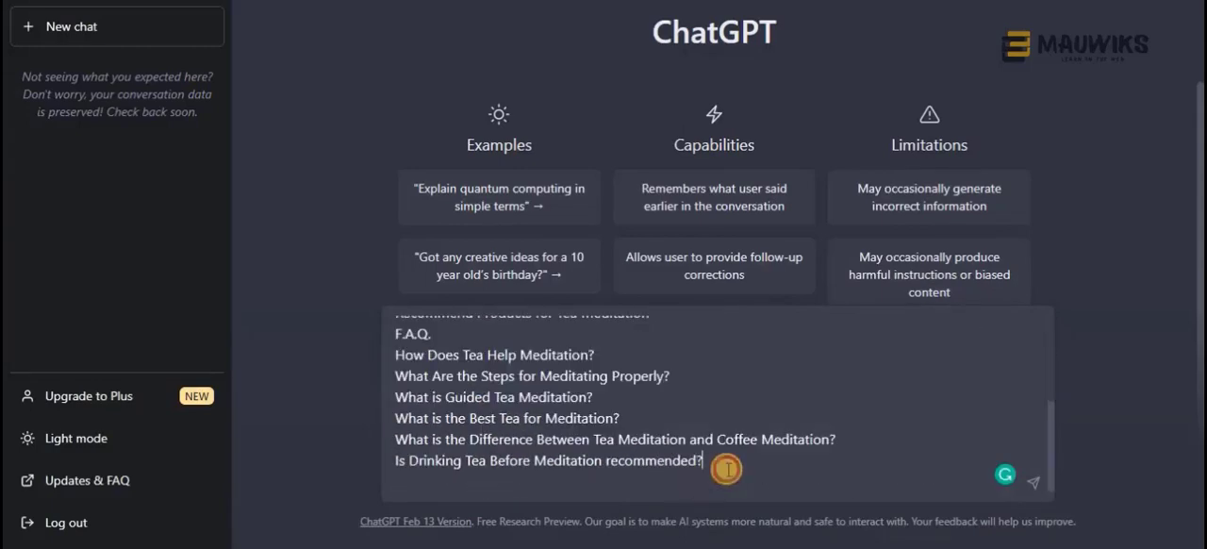
{"action": "key", "text": "Return"}
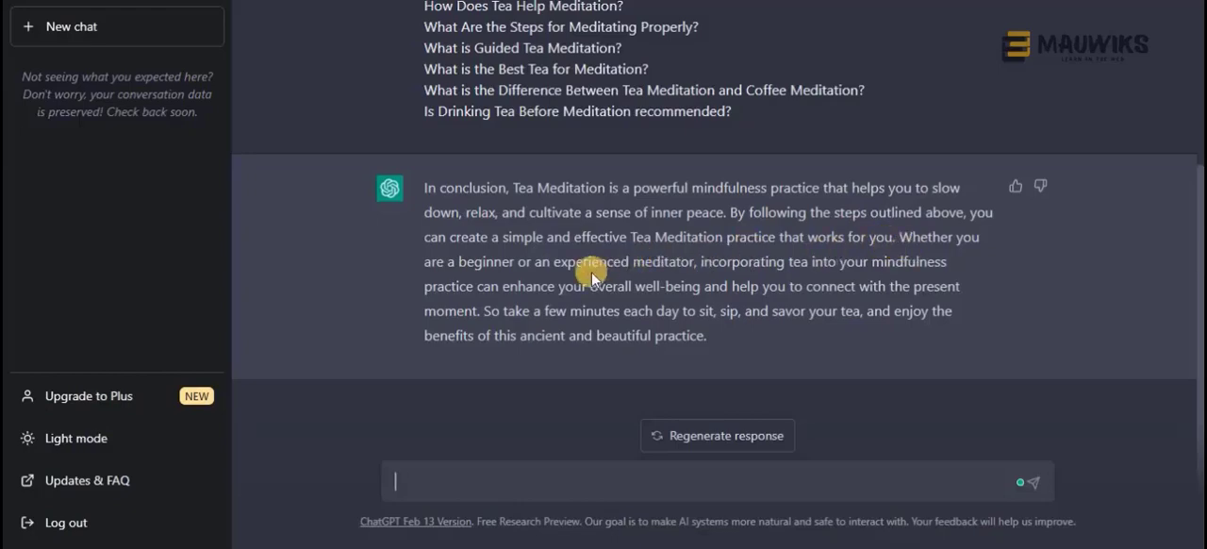
Compare the generated conclusion with the outline headings and F.A.Q. questions supplied in the prompt
{"action": "scroll", "coordinate": [614, 294], "scroll_direction": "up", "scroll_amount": 5}
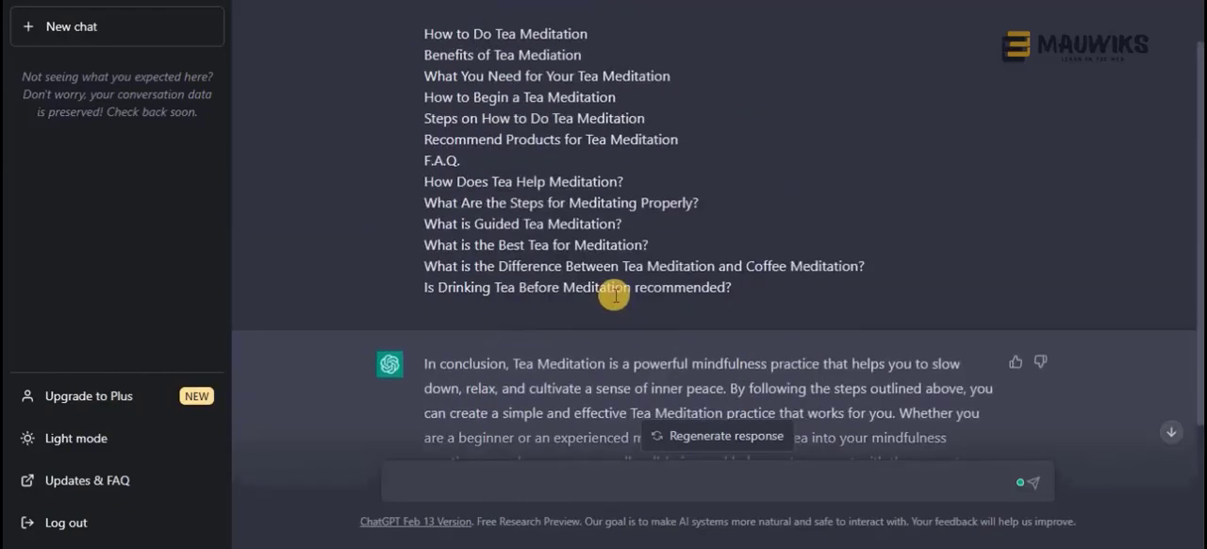
{"action": "left_click_drag", "start_coordinate": [767, 350], "coordinate": [423, 94]}
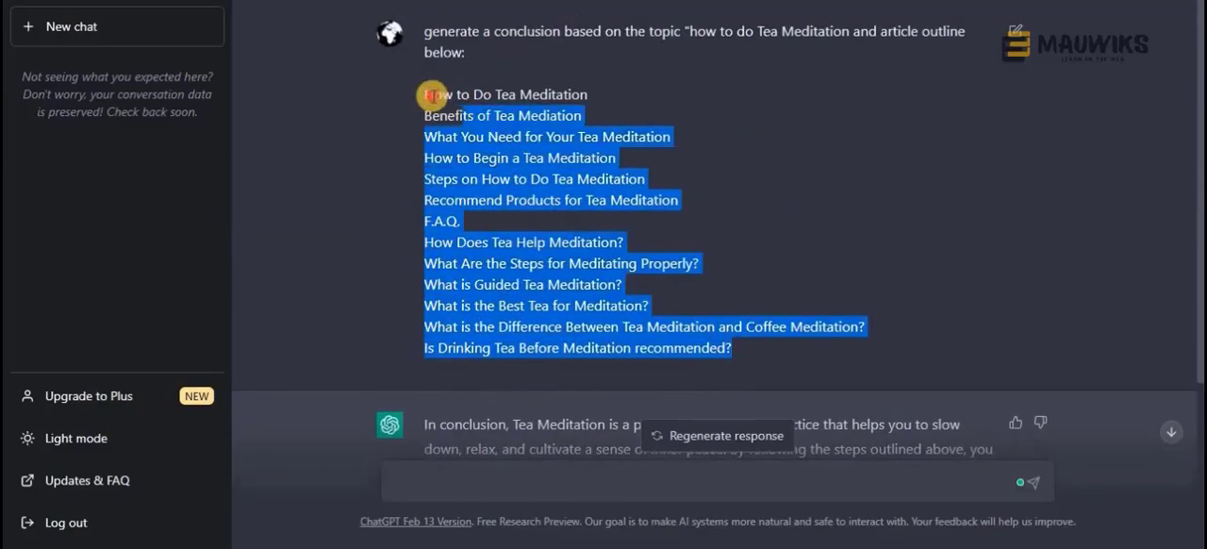
{"action": "left_click", "coordinate": [670, 165]}
{"action": "scroll", "coordinate": [670, 165], "scroll_direction": "down", "scroll_amount": 5}
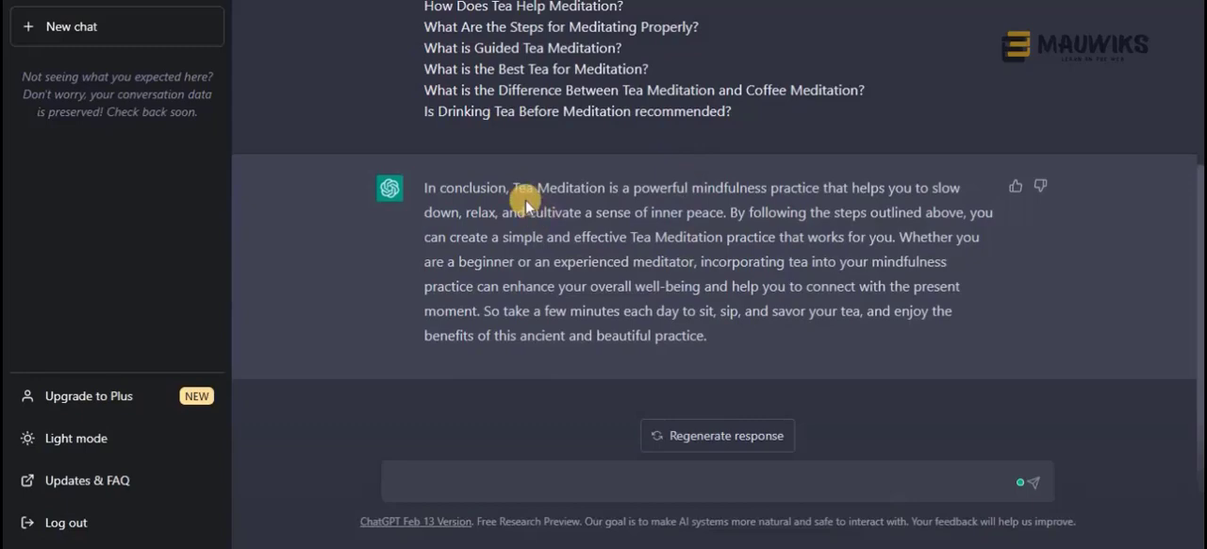
{"action": "scroll", "coordinate": [650, 350], "scroll_direction": "up", "scroll_amount": 2}
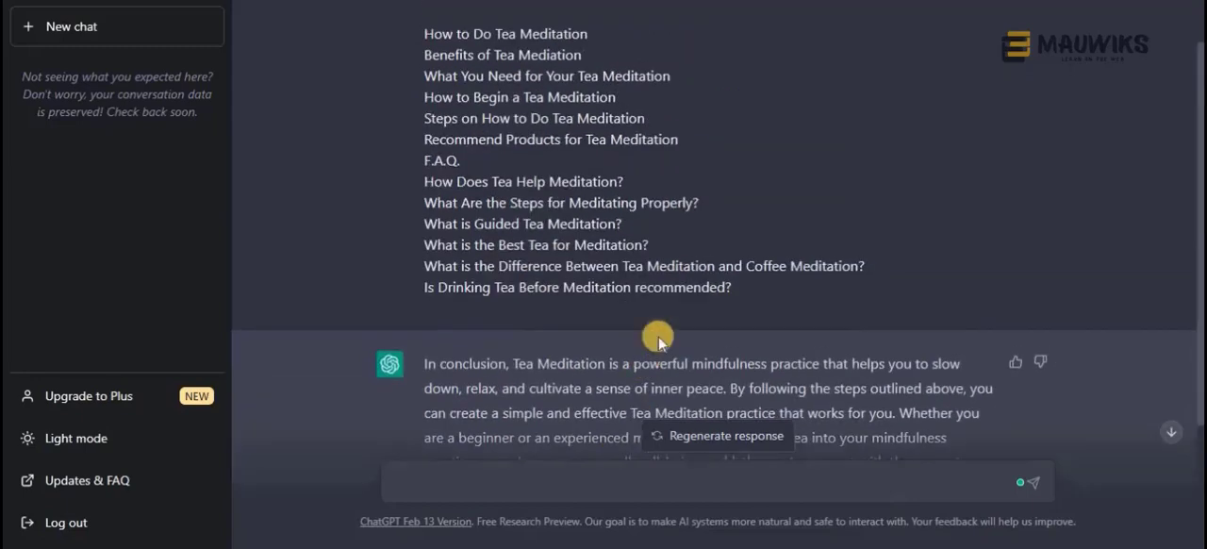
{"action": "left_click_drag", "start_coordinate": [755, 284], "coordinate": [416, 35]}
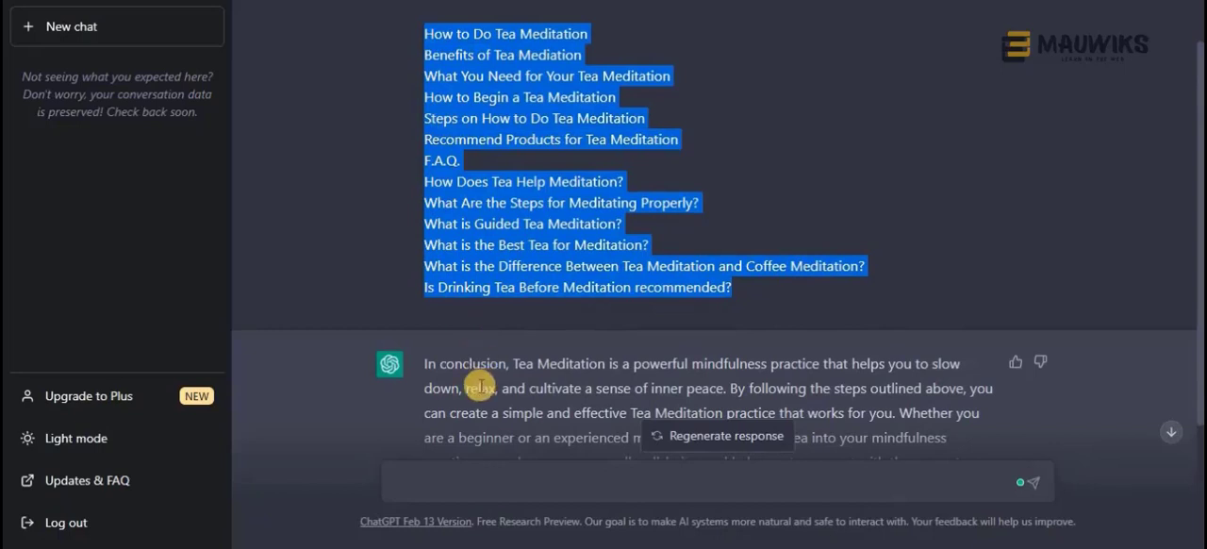
{"action": "scroll", "coordinate": [480, 385], "scroll_direction": "down", "scroll_amount": 1}
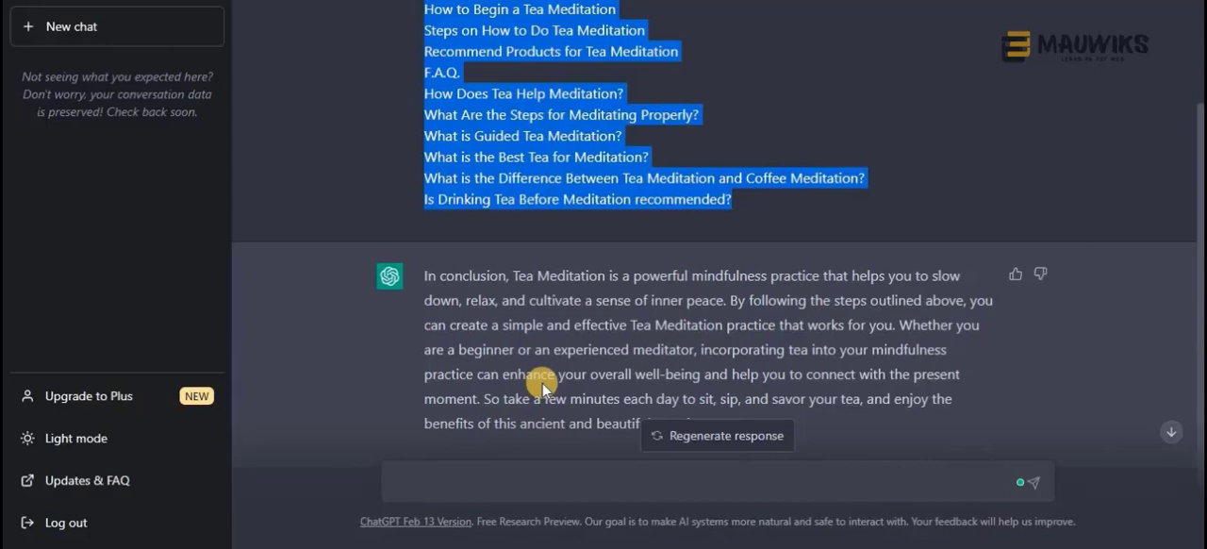
Copy the generated tea meditation conclusion from ChatGPT and paste it below the Conclusion heading in the "How to Do Tea Meditation - Outline" document
{"action": "scroll", "coordinate": [553, 181], "scroll_direction": "up", "scroll_amount": 2}
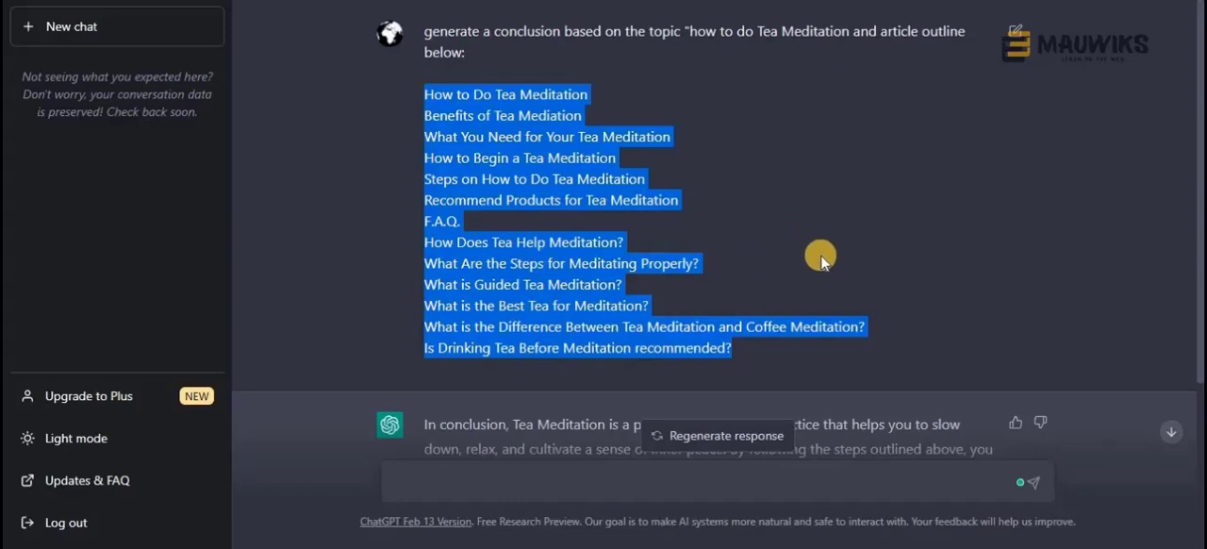
{"action": "scroll", "coordinate": [570, 350], "scroll_direction": "down", "scroll_amount": 2}
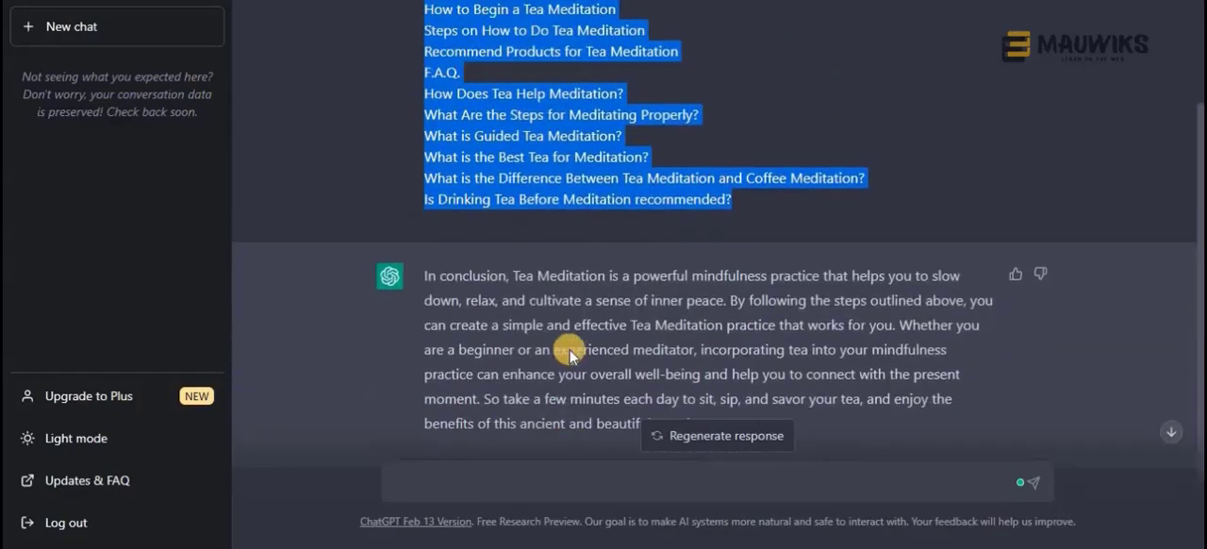
{"action": "left_click_drag", "start_coordinate": [424, 275], "coordinate": [768, 400]}
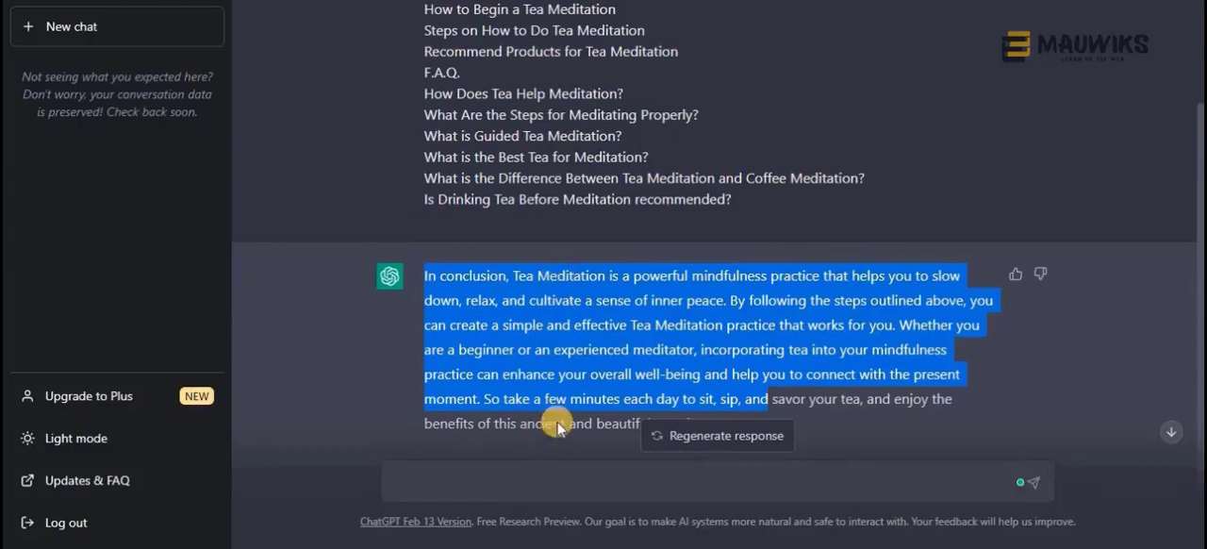
{"action": "key", "text": "alt+Tab"}
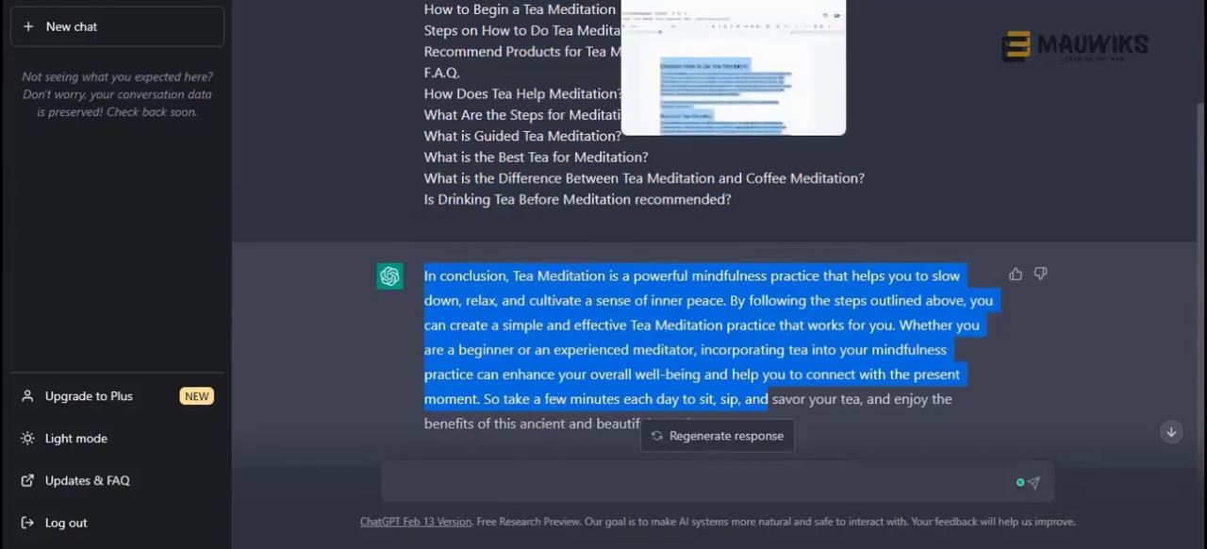
{"action": "scroll", "coordinate": [473, 364], "scroll_direction": "down", "scroll_amount": 15}
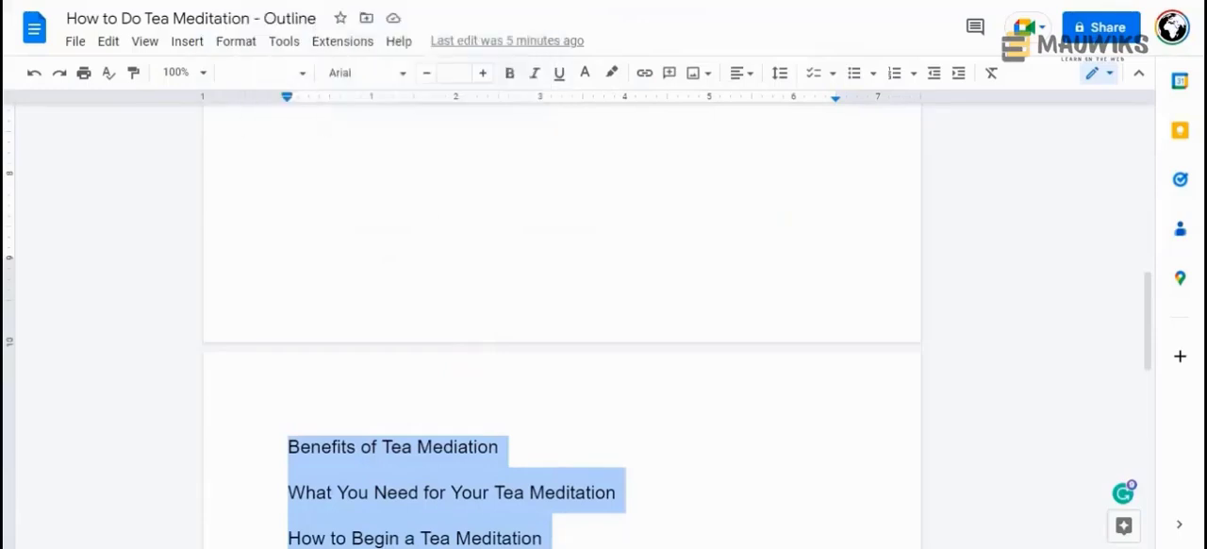
{"action": "scroll", "coordinate": [521, 341], "scroll_direction": "down", "scroll_amount": 6}
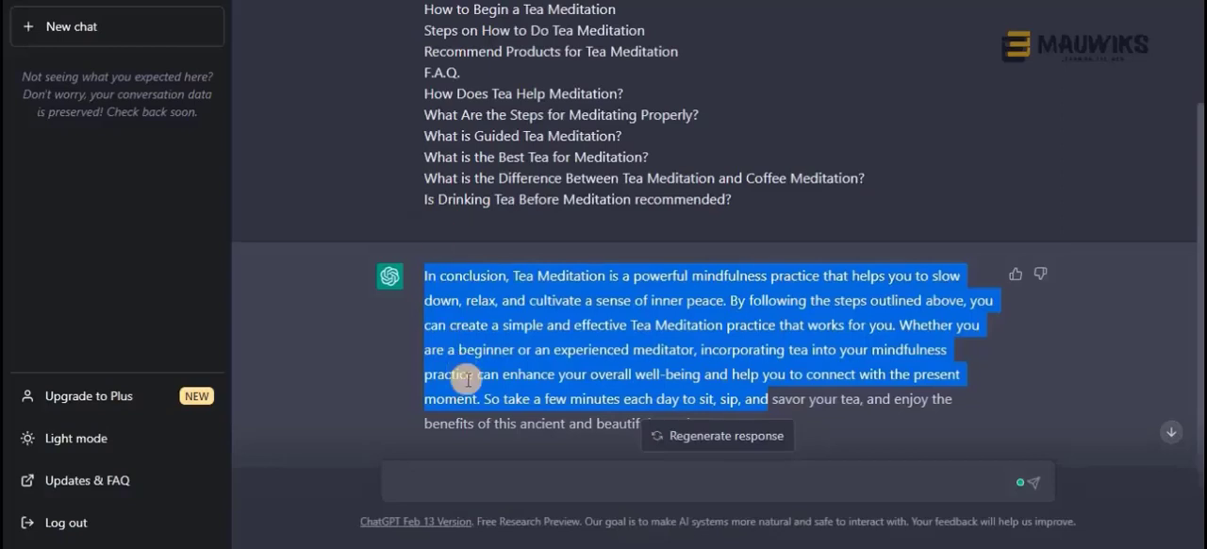
{"action": "scroll", "coordinate": [462, 377], "scroll_direction": "down", "scroll_amount": 1}
{"action": "left_click_drag", "start_coordinate": [463, 377], "coordinate": [424, 188]}
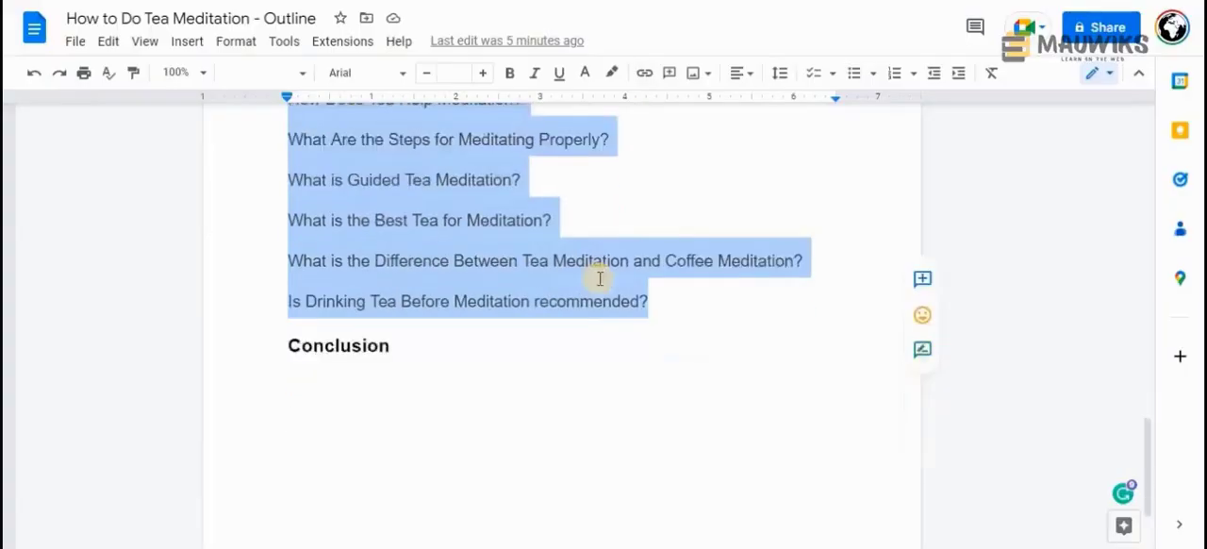
{"action": "left_click", "coordinate": [530, 399]}
{"action": "key", "text": "ctrl+v"}
{"action": "scroll", "coordinate": [535, 336], "scroll_direction": "up", "scroll_amount": 10}
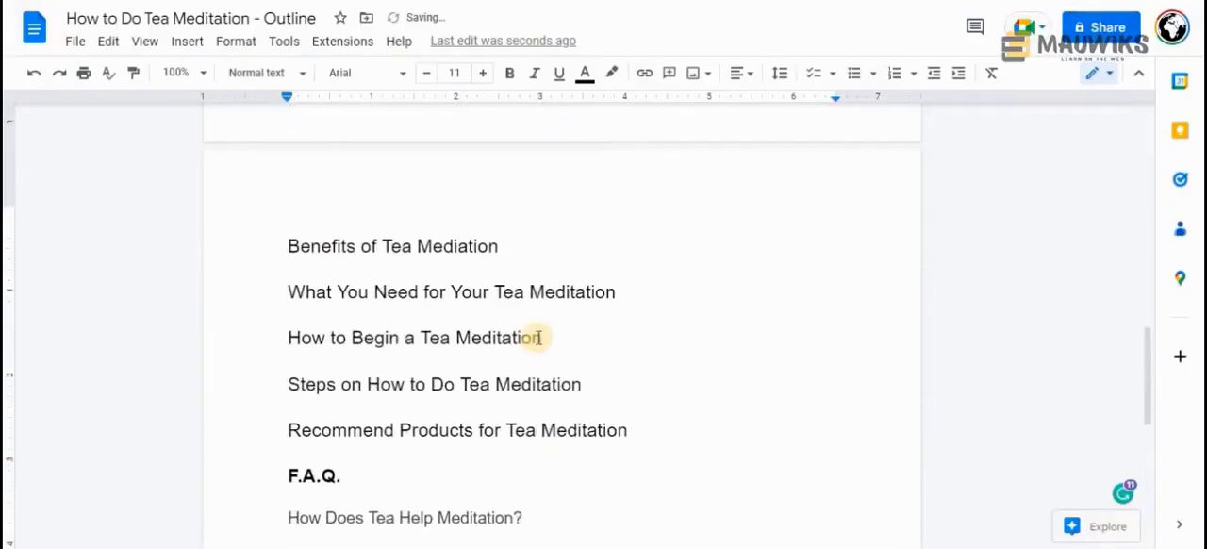
Switch to the Auto Keyword Filler document and review its finished tea meditation article from the title to the closing paragraphs
{"action": "scroll", "coordinate": [550, 282], "scroll_direction": "up", "scroll_amount": 3}
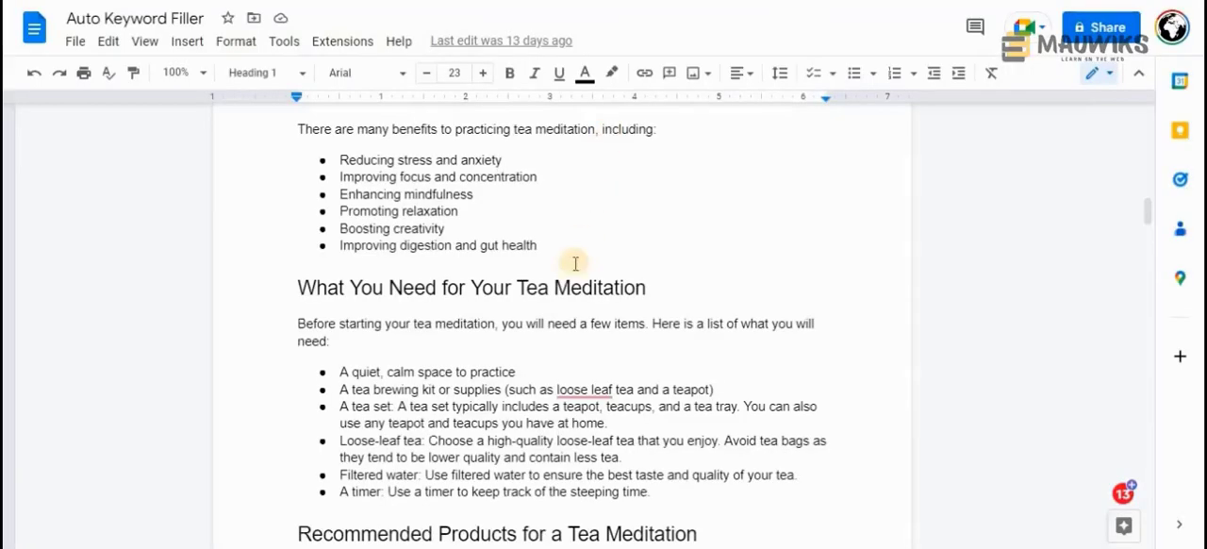
{"action": "scroll", "coordinate": [571, 273], "scroll_direction": "down", "scroll_amount": 6}
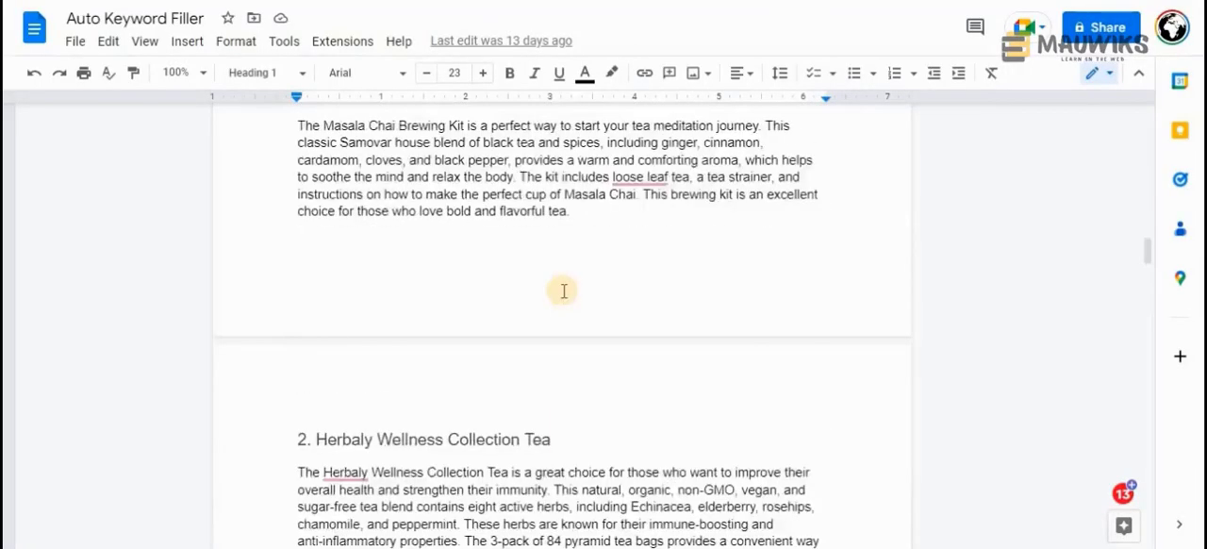
{"action": "scroll", "coordinate": [563, 291], "scroll_direction": "down", "scroll_amount": 20}
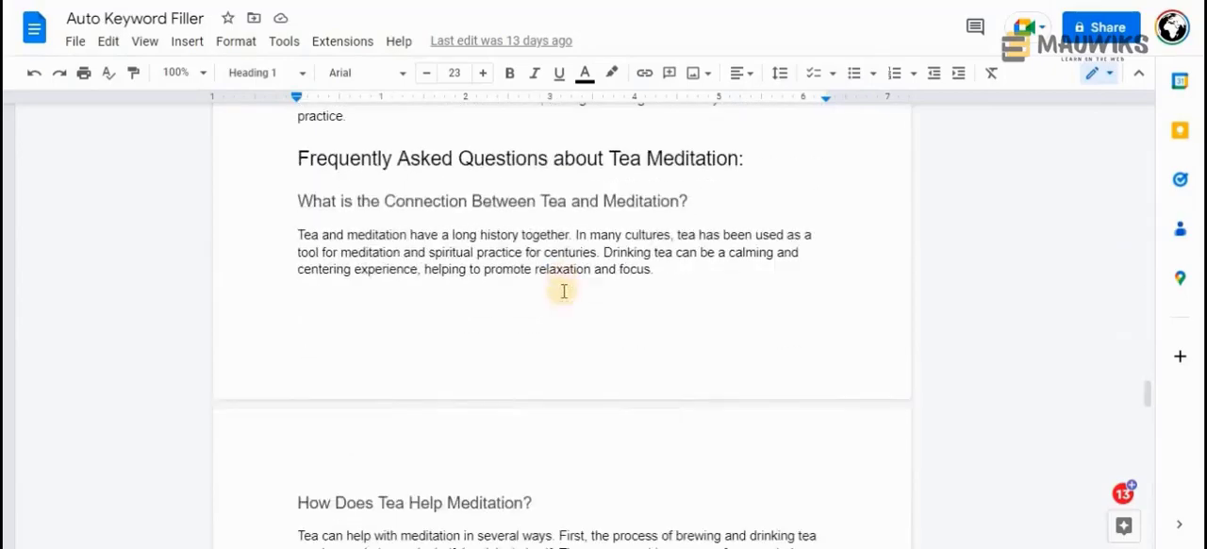
{"action": "scroll", "coordinate": [563, 291], "scroll_direction": "down", "scroll_amount": 15}
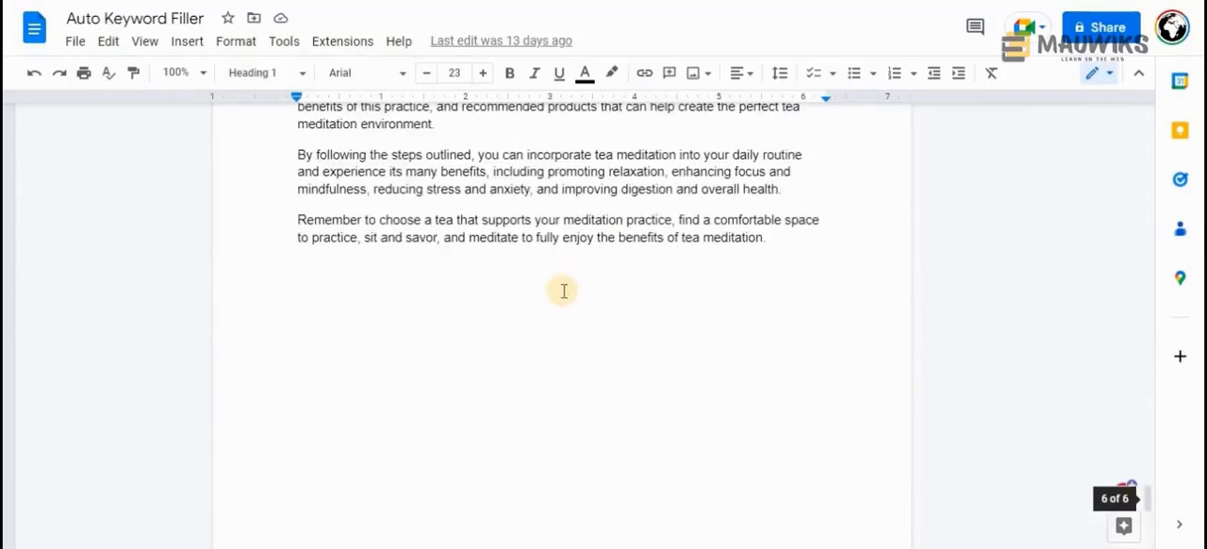
{"action": "scroll", "coordinate": [562, 292], "scroll_direction": "up", "scroll_amount": 20}
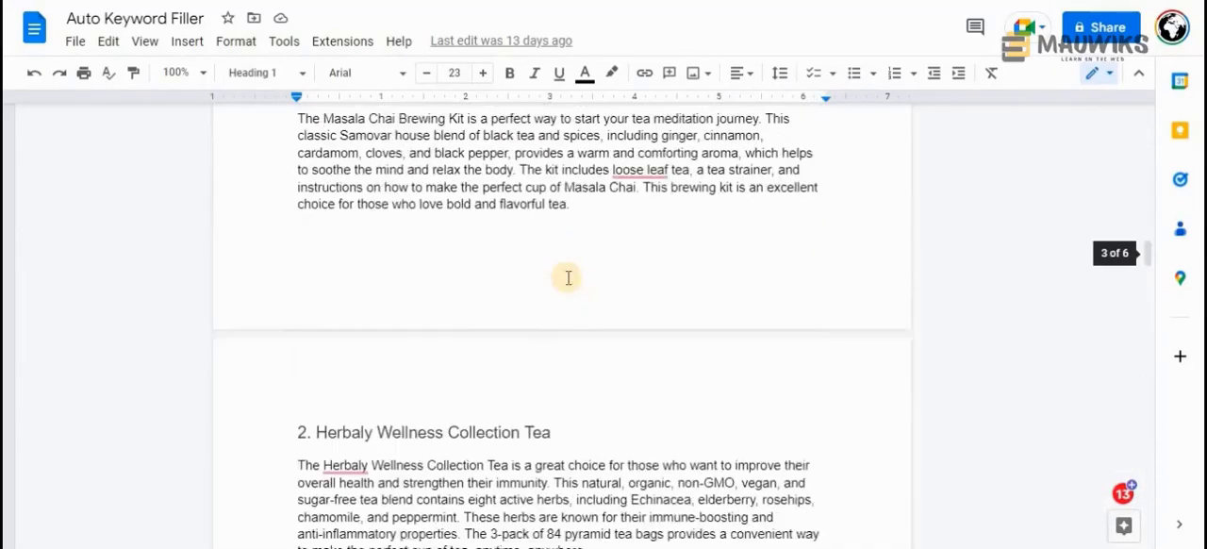
{"action": "scroll", "coordinate": [567, 277], "scroll_direction": "up", "scroll_amount": 20}
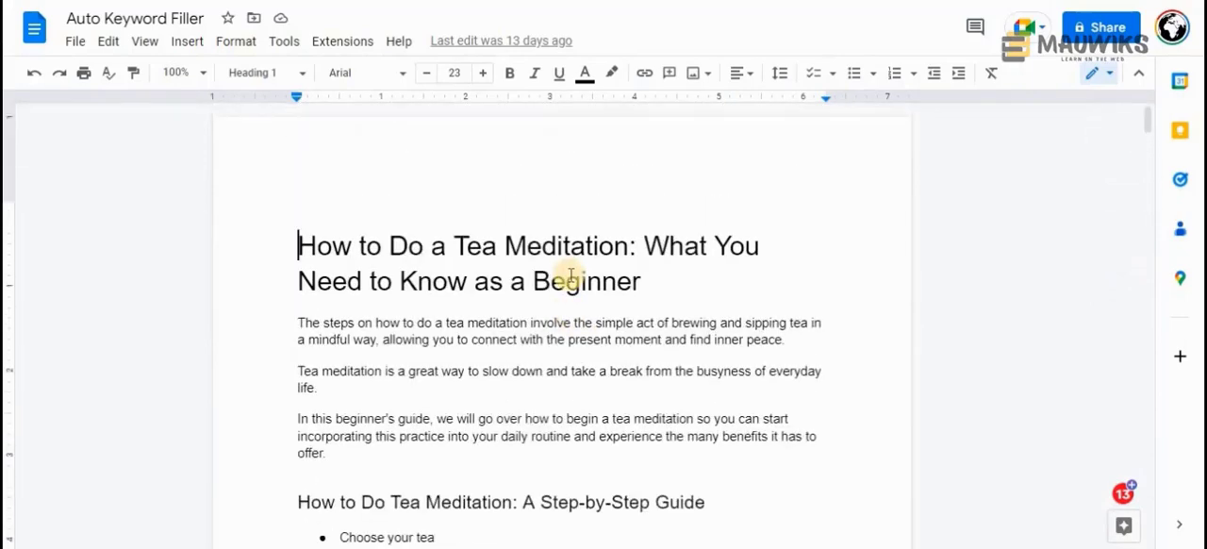
{"action": "scroll", "coordinate": [571, 275], "scroll_direction": "down", "scroll_amount": 3}
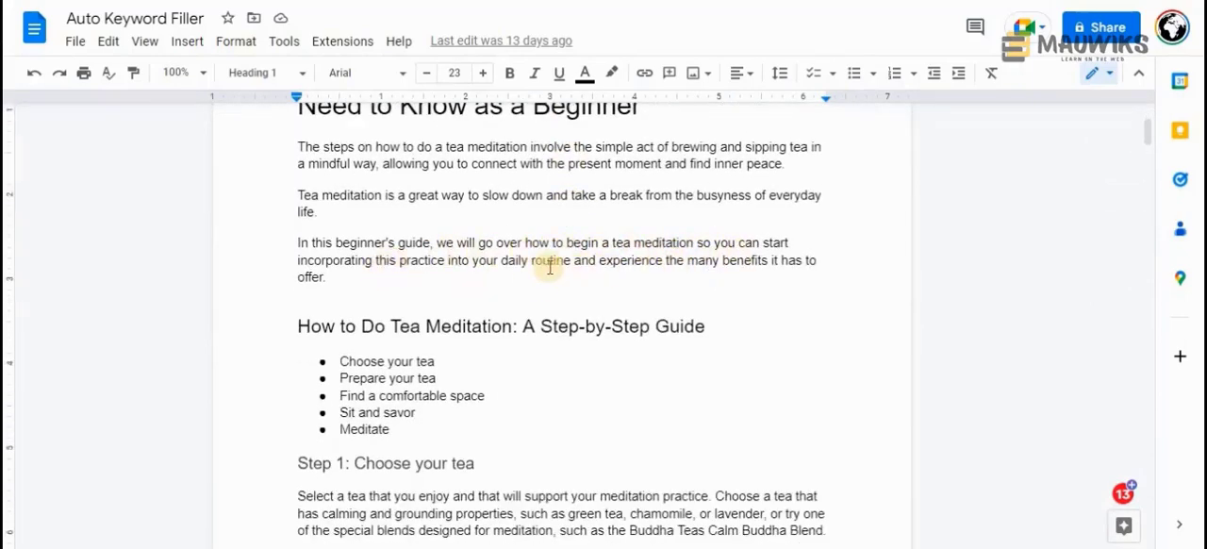
{"action": "scroll", "coordinate": [505, 274], "scroll_direction": "down", "scroll_amount": 6}
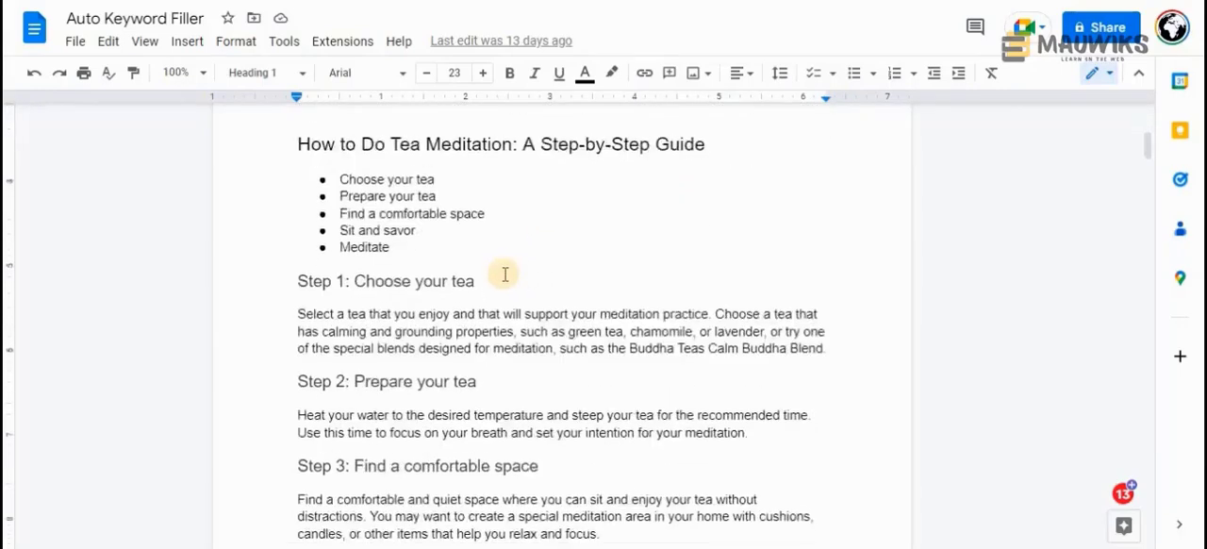
{"action": "scroll", "coordinate": [504, 275], "scroll_direction": "up", "scroll_amount": 5}
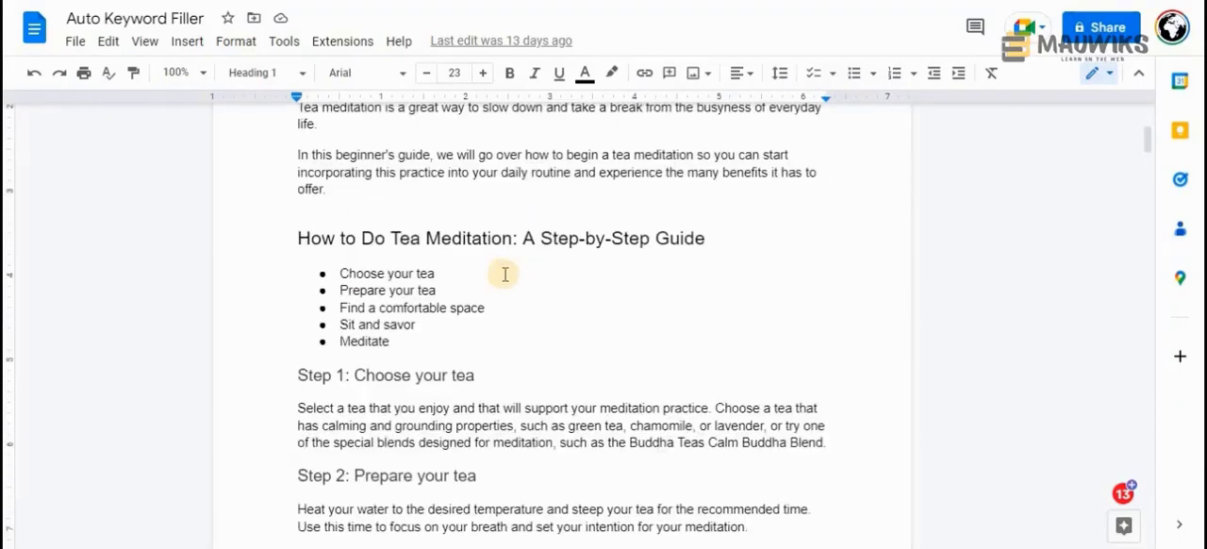
{"action": "scroll", "coordinate": [504, 274], "scroll_direction": "down", "scroll_amount": 7}
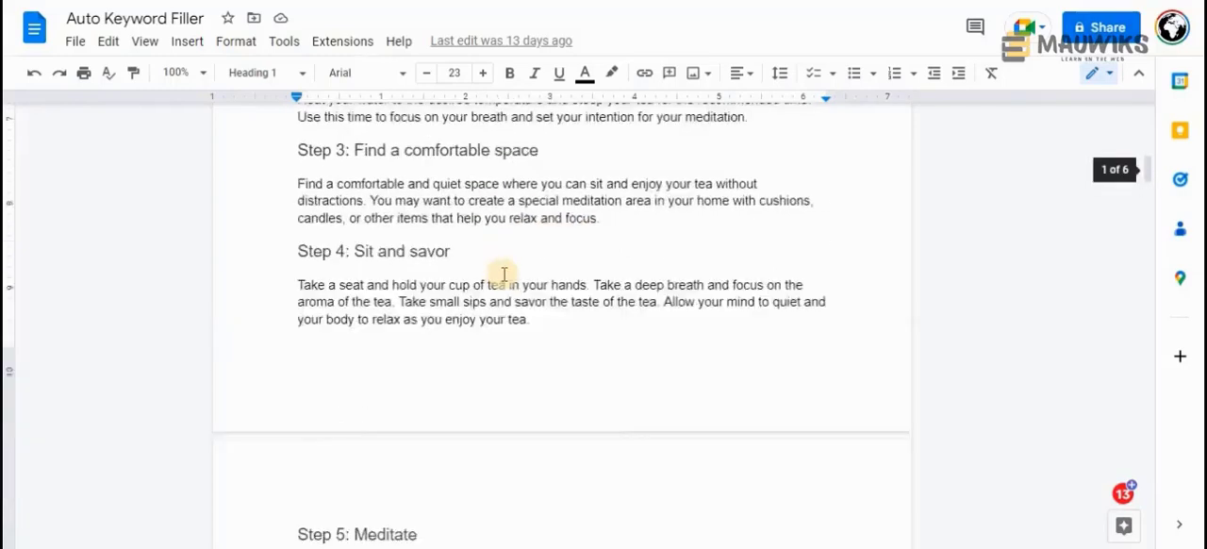
{"action": "scroll", "coordinate": [504, 274], "scroll_direction": "up", "scroll_amount": 9}
{"action": "scroll", "coordinate": [504, 274], "scroll_direction": "up", "scroll_amount": 3}
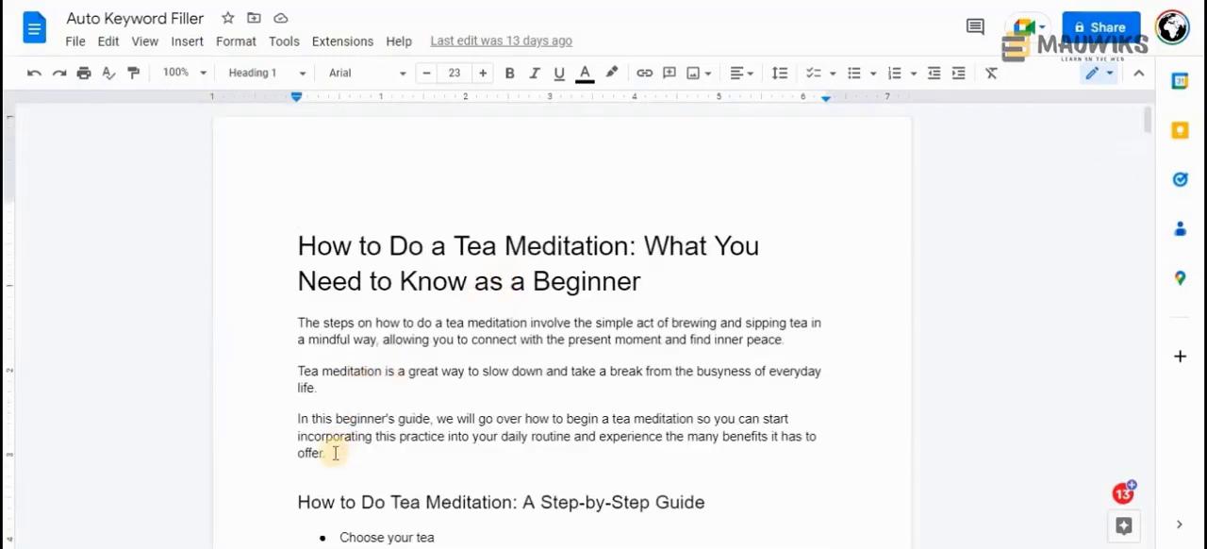
Examine the end of the introduction and the bulleted step summary under "How to Do Tea Meditation: A Step-by-Step Guide"
{"action": "left_click", "coordinate": [377, 450]}
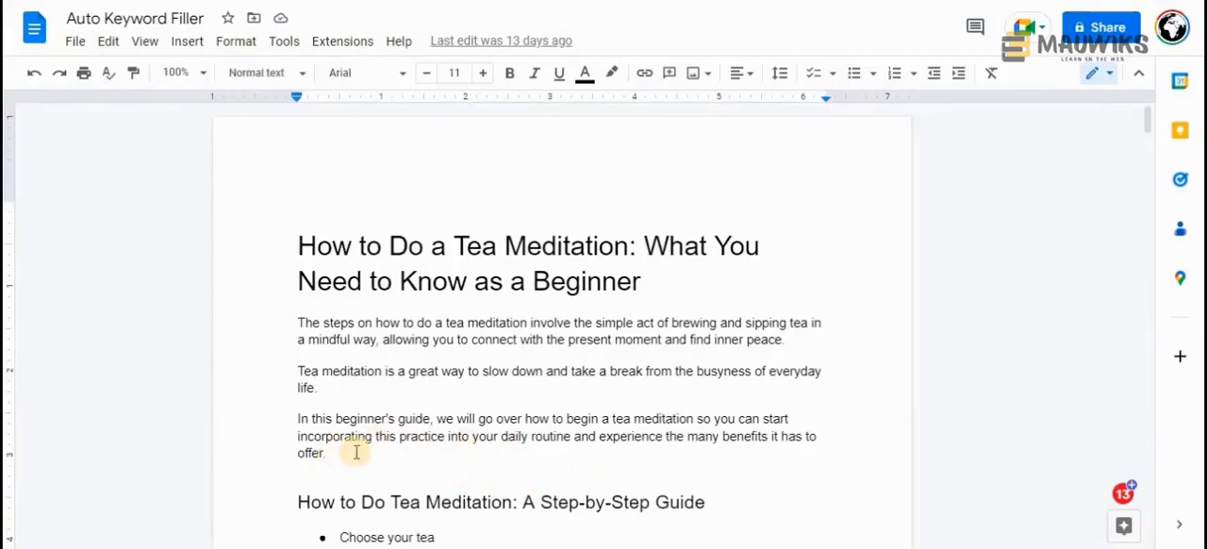
{"action": "scroll", "coordinate": [356, 453], "scroll_direction": "down", "scroll_amount": 3}
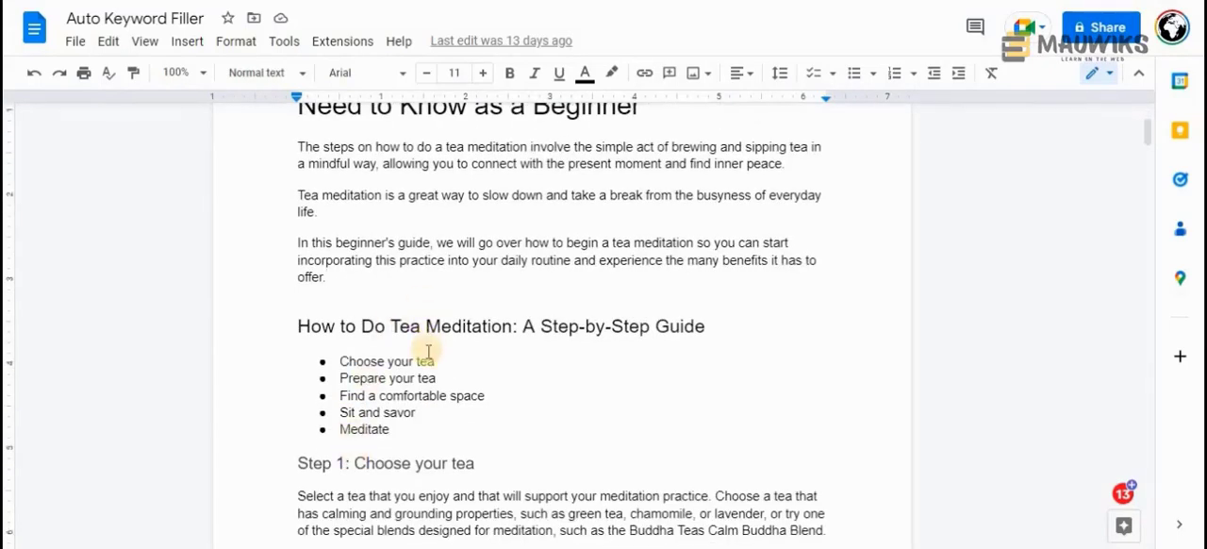
{"action": "scroll", "coordinate": [425, 363], "scroll_direction": "down", "scroll_amount": 7}
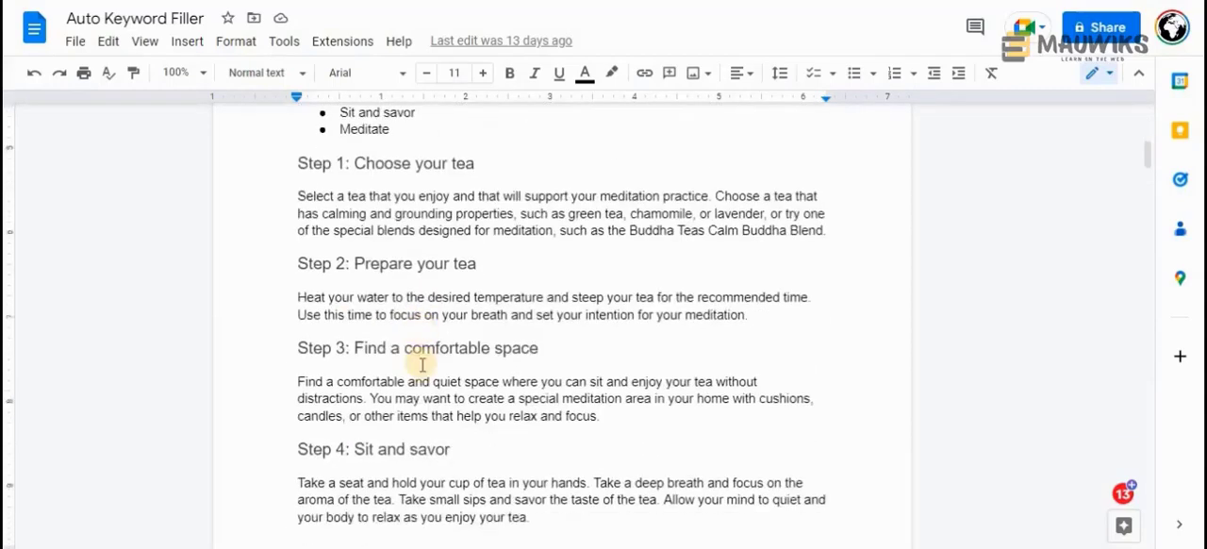
{"action": "scroll", "coordinate": [422, 364], "scroll_direction": "up", "scroll_amount": 9}
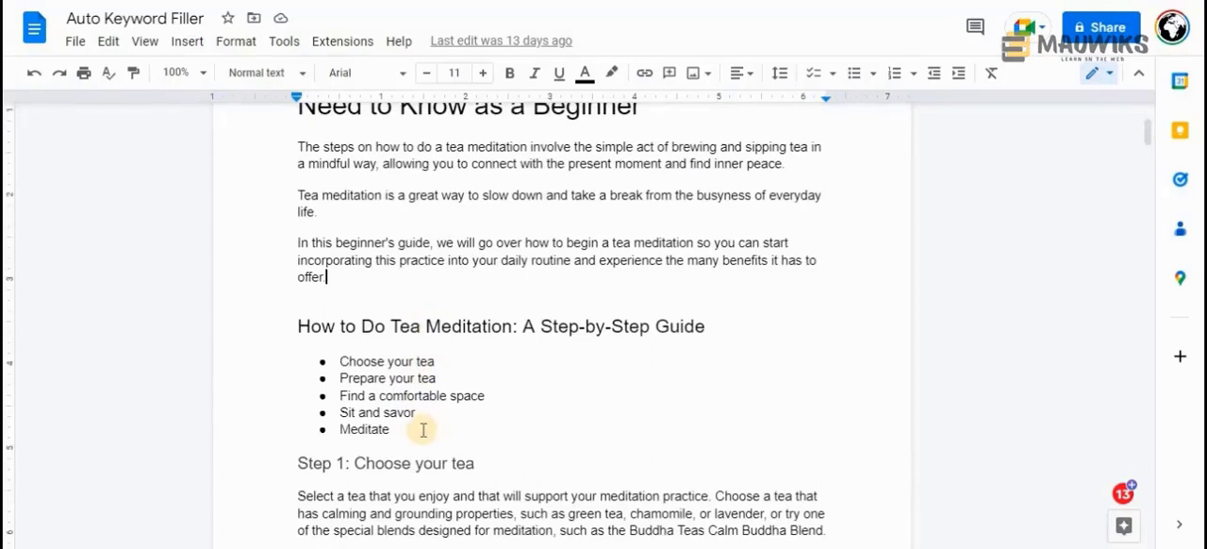
{"action": "left_click_drag", "start_coordinate": [423, 430], "coordinate": [304, 350]}
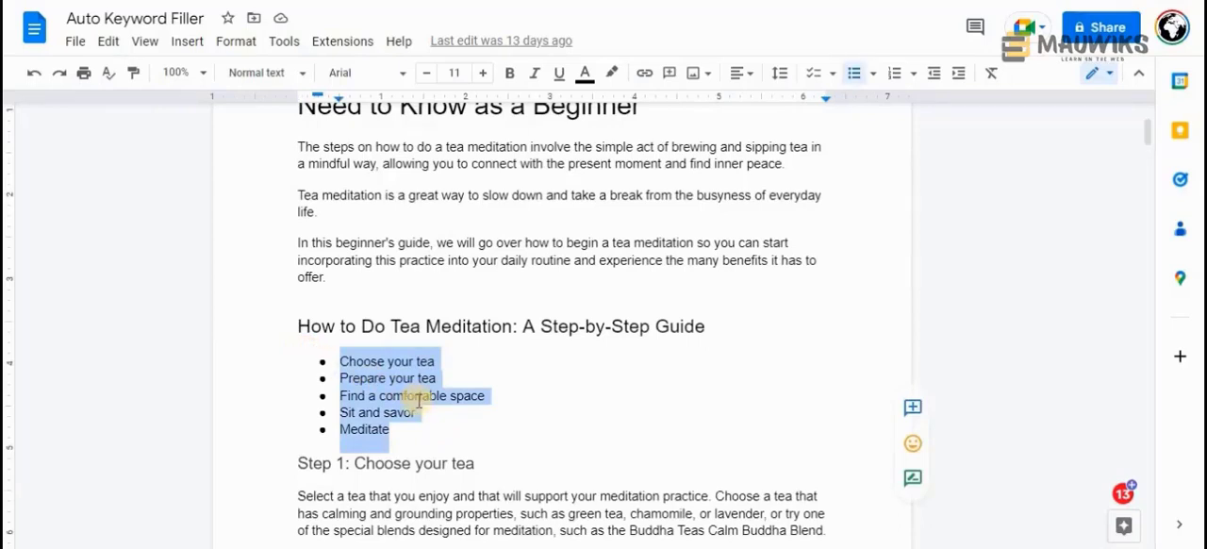
{"action": "left_click_drag", "start_coordinate": [406, 426], "coordinate": [296, 352]}
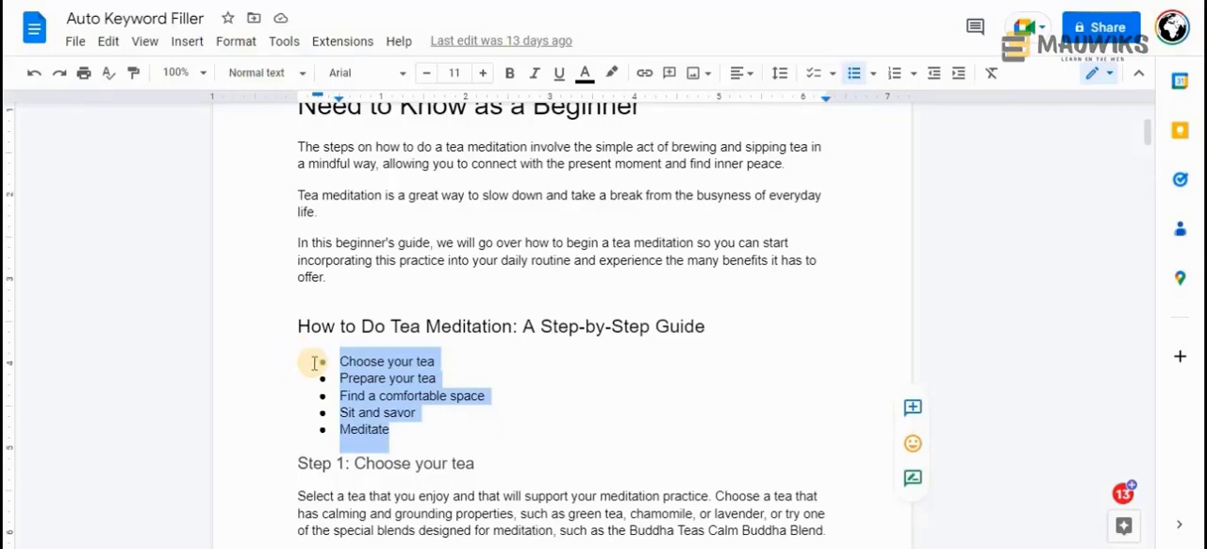
{"action": "left_click", "coordinate": [425, 415]}
{"action": "left_click_drag", "start_coordinate": [416, 435], "coordinate": [301, 330]}
{"action": "scroll", "coordinate": [369, 464], "scroll_direction": "down", "scroll_amount": 6}
{"action": "scroll", "coordinate": [369, 465], "scroll_direction": "up", "scroll_amount": 10}
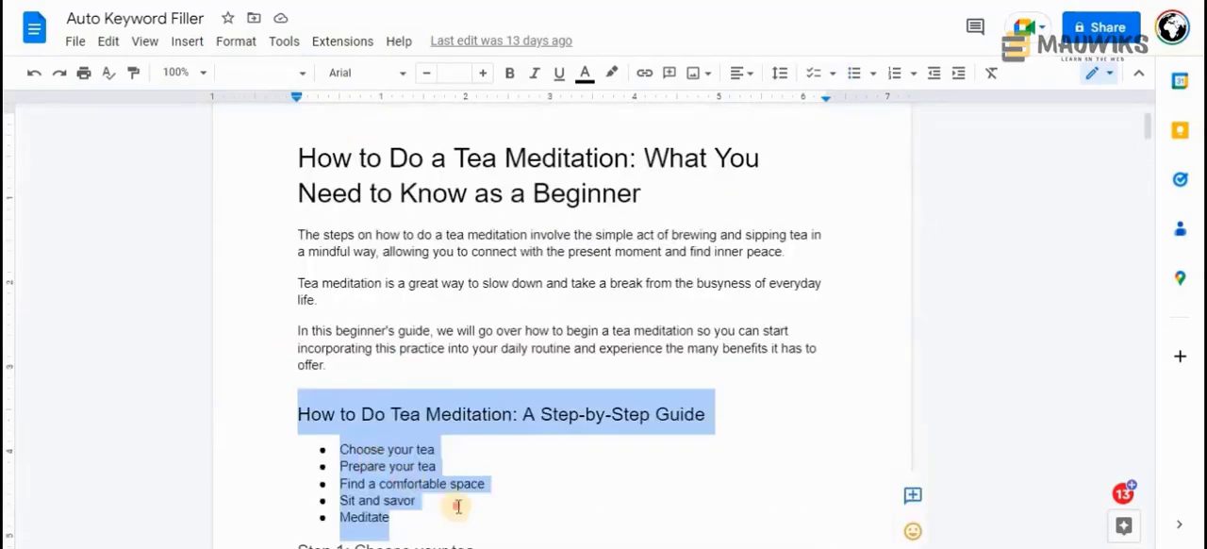
{"action": "left_click", "coordinate": [413, 500]}
{"action": "left_click", "coordinate": [331, 501]}
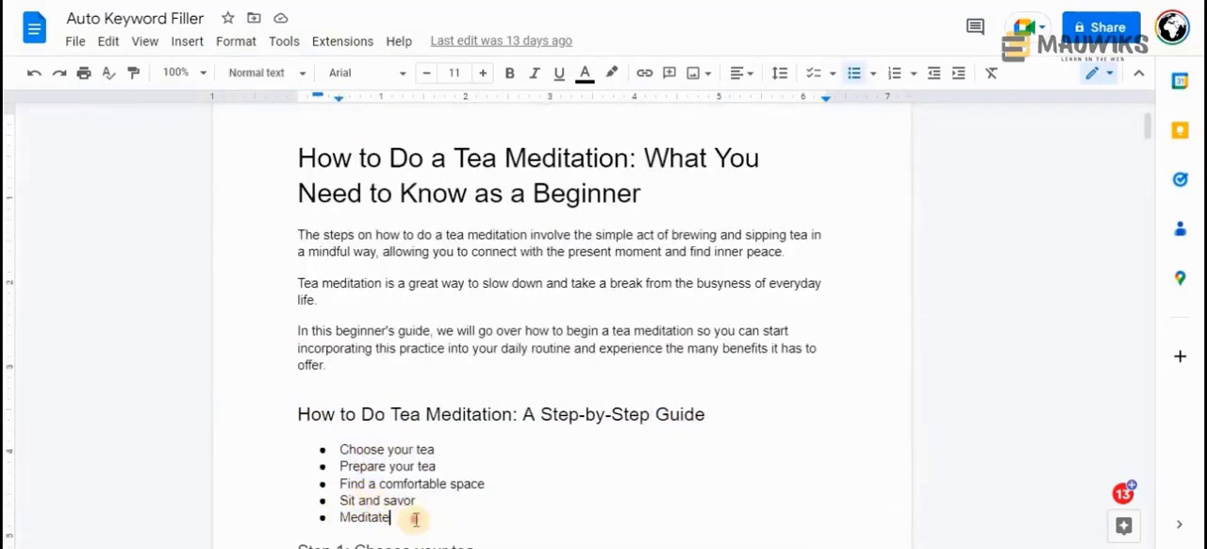
{"action": "left_click_drag", "start_coordinate": [412, 516], "coordinate": [584, 408]}
{"action": "left_click", "coordinate": [304, 418]}
{"action": "left_click_drag", "start_coordinate": [410, 524], "coordinate": [337, 452]}
{"action": "left_click", "coordinate": [407, 514]}
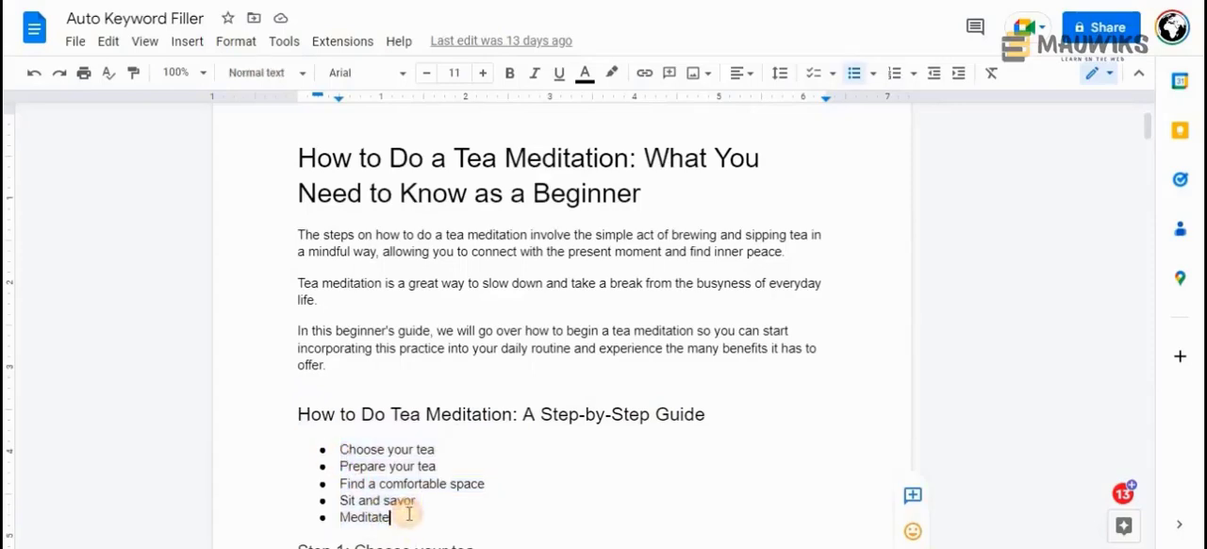
{"action": "scroll", "coordinate": [421, 388], "scroll_direction": "down", "scroll_amount": 3}
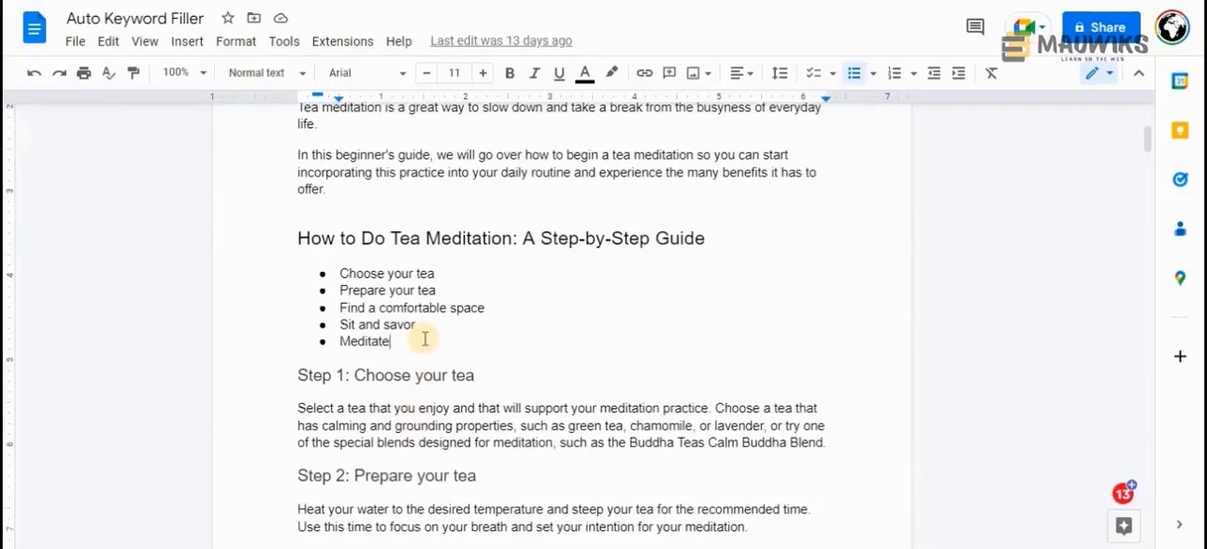
{"action": "key", "text": "Return"}
{"action": "key", "text": "Return"}
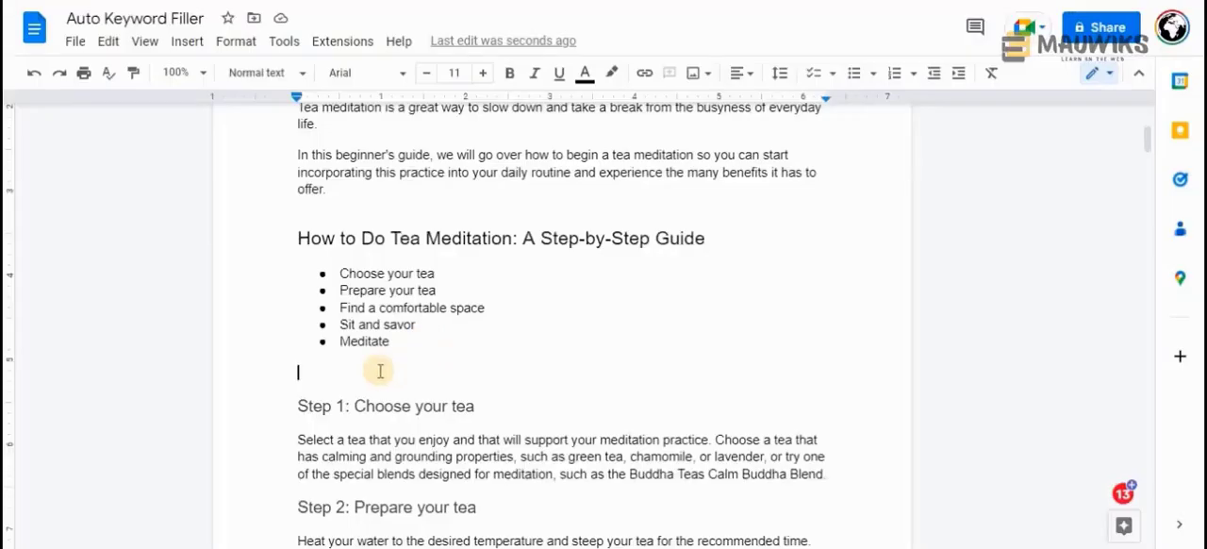
{"action": "key", "text": "BackSpace"}
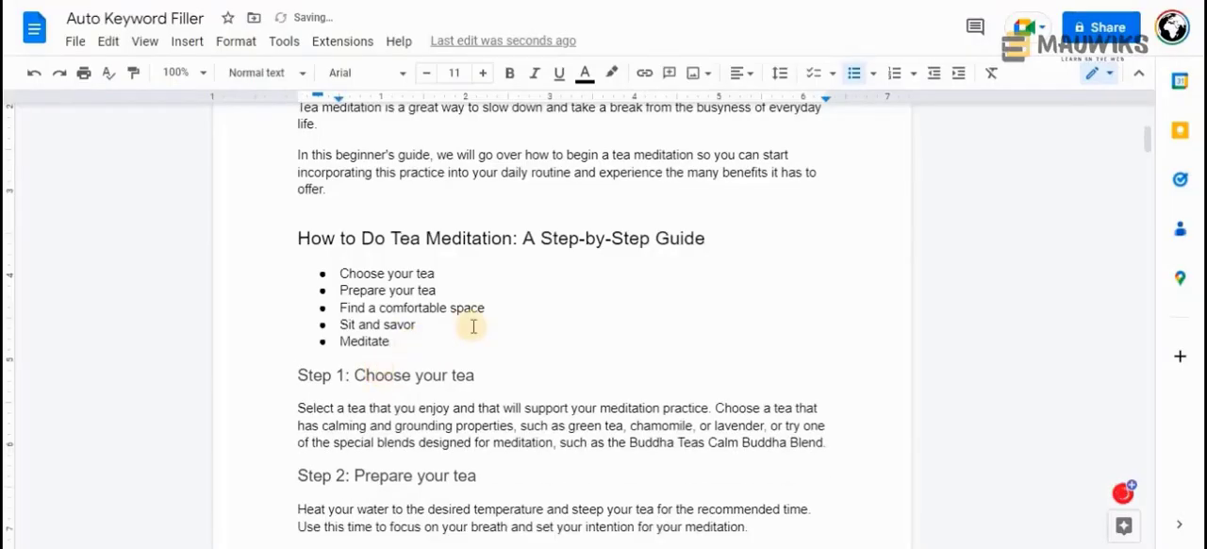
Switch to the Mauwiks blog article and read Step 3 on generating content with Perplexity and Step 4 on rewriting with ChatGPT
{"action": "scroll", "coordinate": [473, 326], "scroll_direction": "down", "scroll_amount": 5}
{"action": "scroll", "coordinate": [473, 326], "scroll_direction": "down", "scroll_amount": 4}
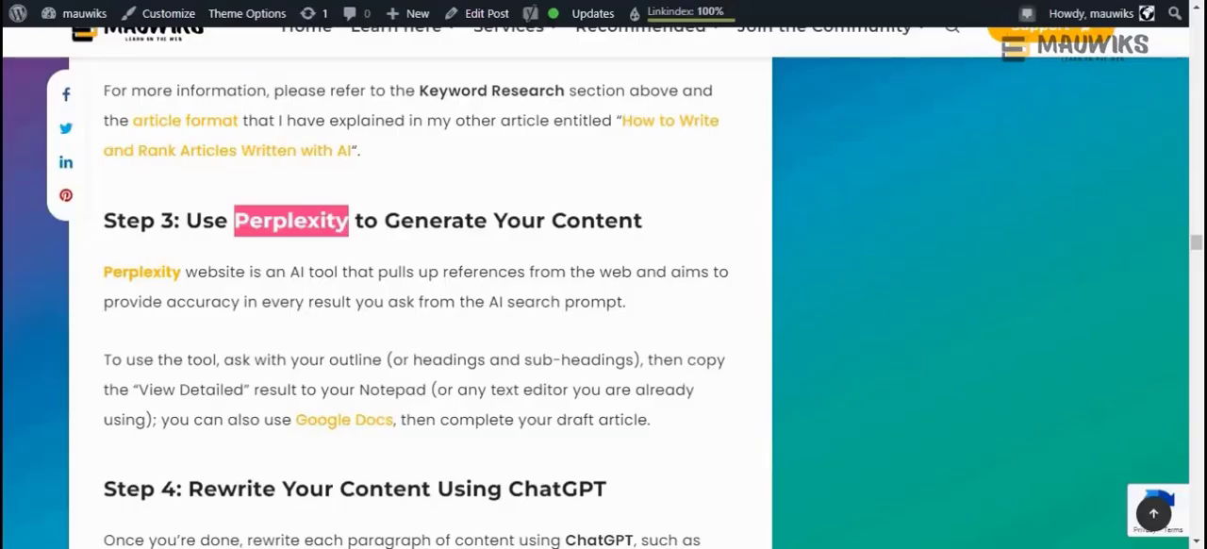
{"action": "left_click", "coordinate": [665, 218]}
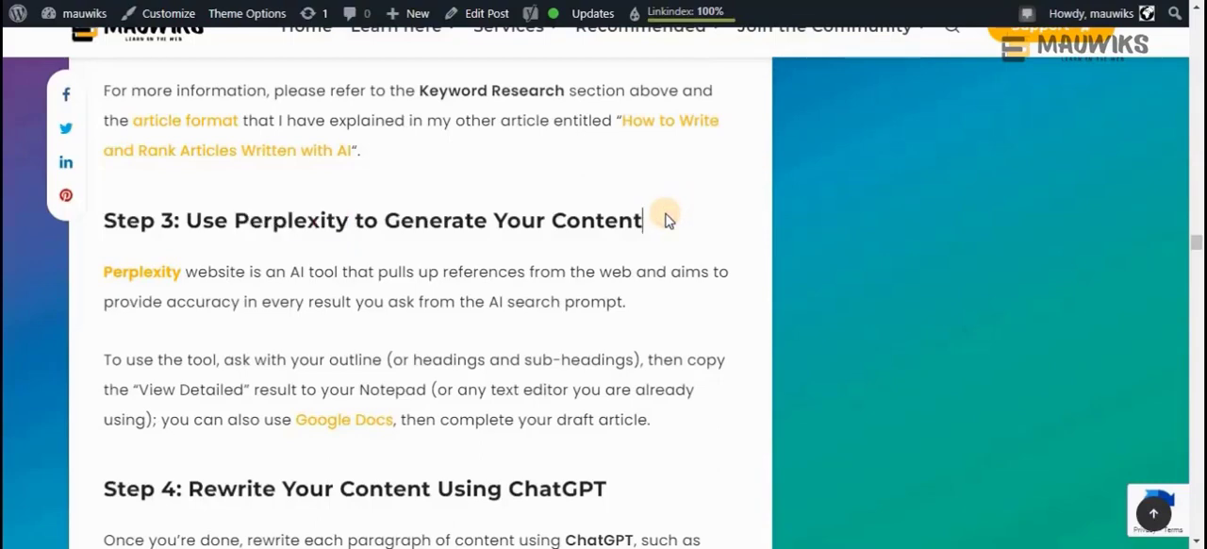
{"action": "scroll", "coordinate": [378, 264], "scroll_direction": "down", "scroll_amount": 3}
{"action": "scroll", "coordinate": [296, 248], "scroll_direction": "up", "scroll_amount": 1}
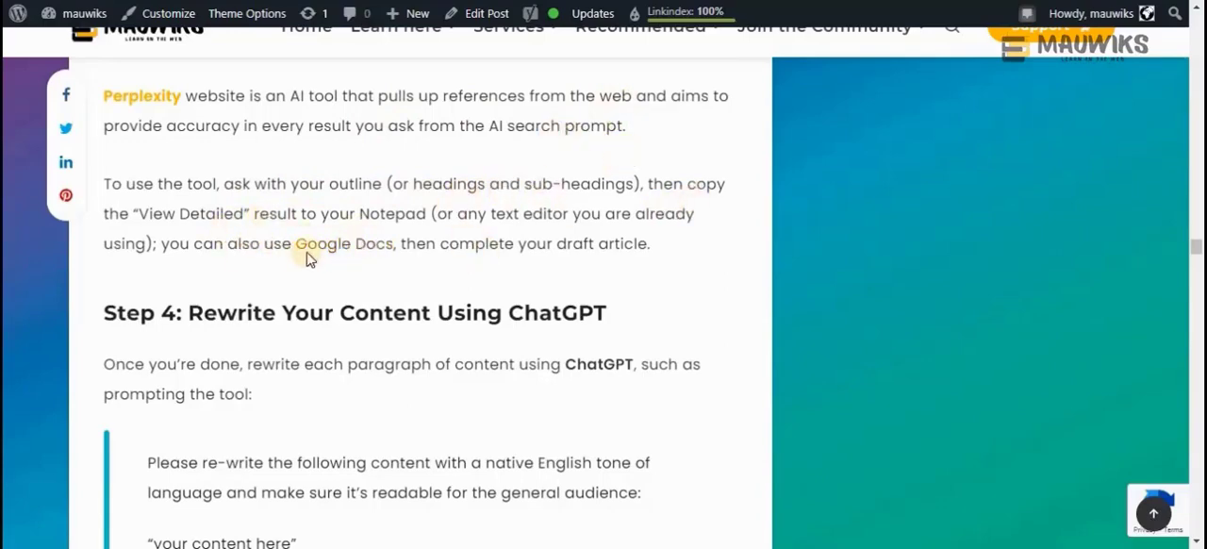
{"action": "scroll", "coordinate": [581, 232], "scroll_direction": "down", "scroll_amount": 3}
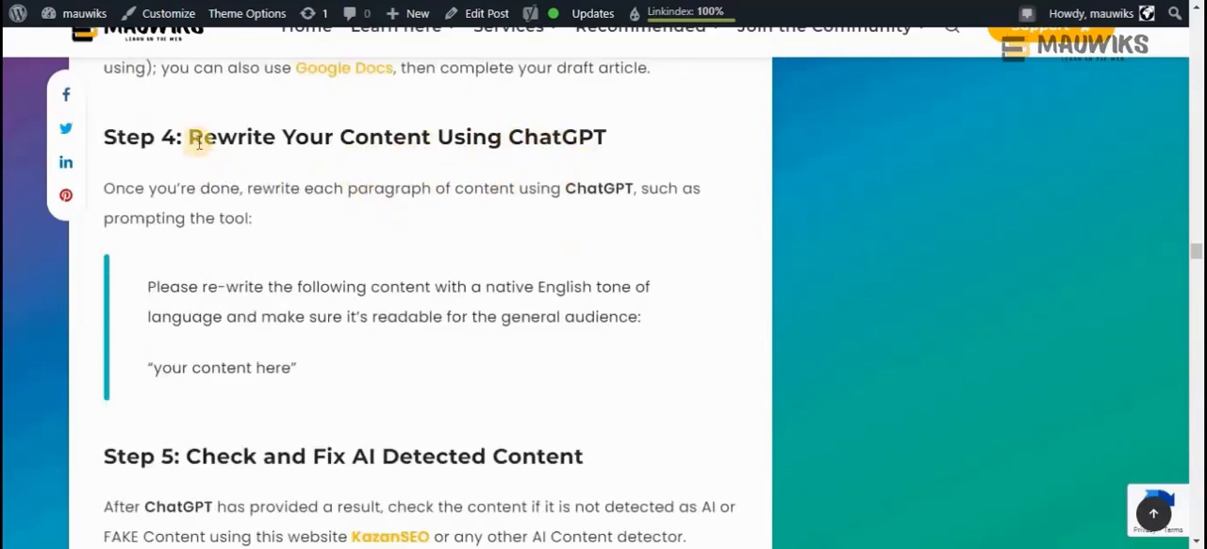
Examine Step 4 on rewriting content using ChatGPT, including its sample prompt asking for a native English tone and general readability
{"action": "left_click_drag", "start_coordinate": [190, 137], "coordinate": [646, 135]}
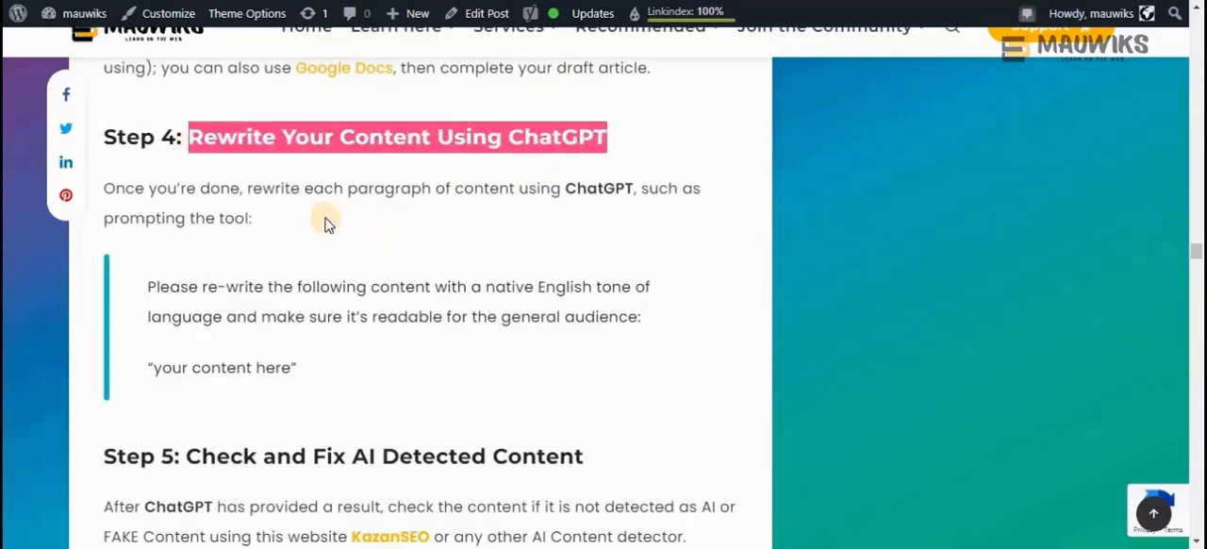
{"action": "scroll", "coordinate": [326, 218], "scroll_direction": "up", "scroll_amount": 3}
{"action": "scroll", "coordinate": [320, 218], "scroll_direction": "up", "scroll_amount": 2}
{"action": "scroll", "coordinate": [312, 221], "scroll_direction": "down", "scroll_amount": 3}
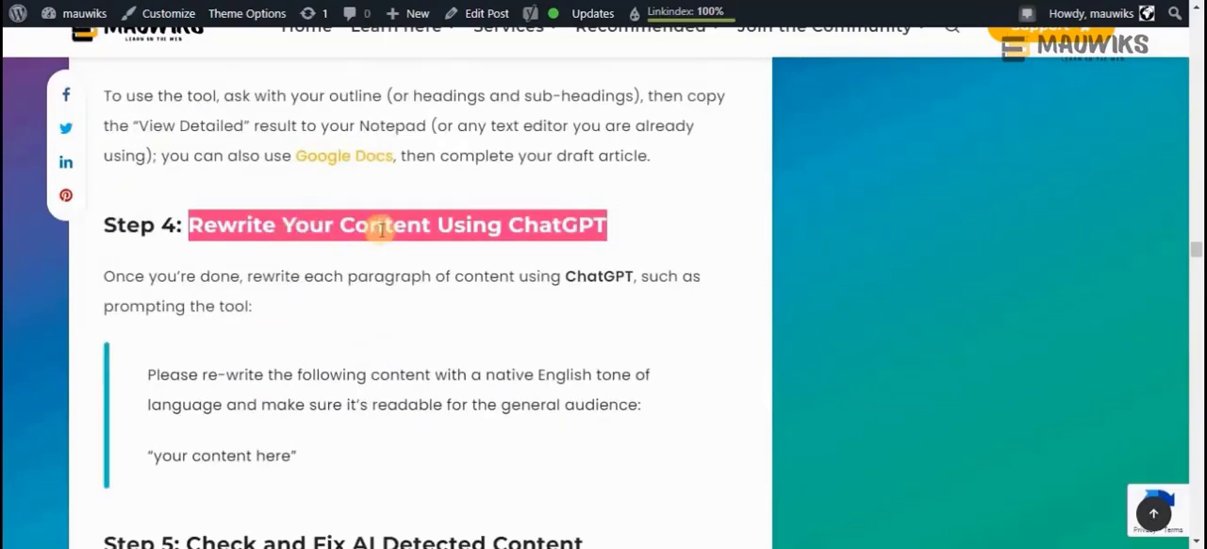
{"action": "double_click", "coordinate": [553, 225]}
{"action": "scroll", "coordinate": [498, 280], "scroll_direction": "down", "scroll_amount": 3}
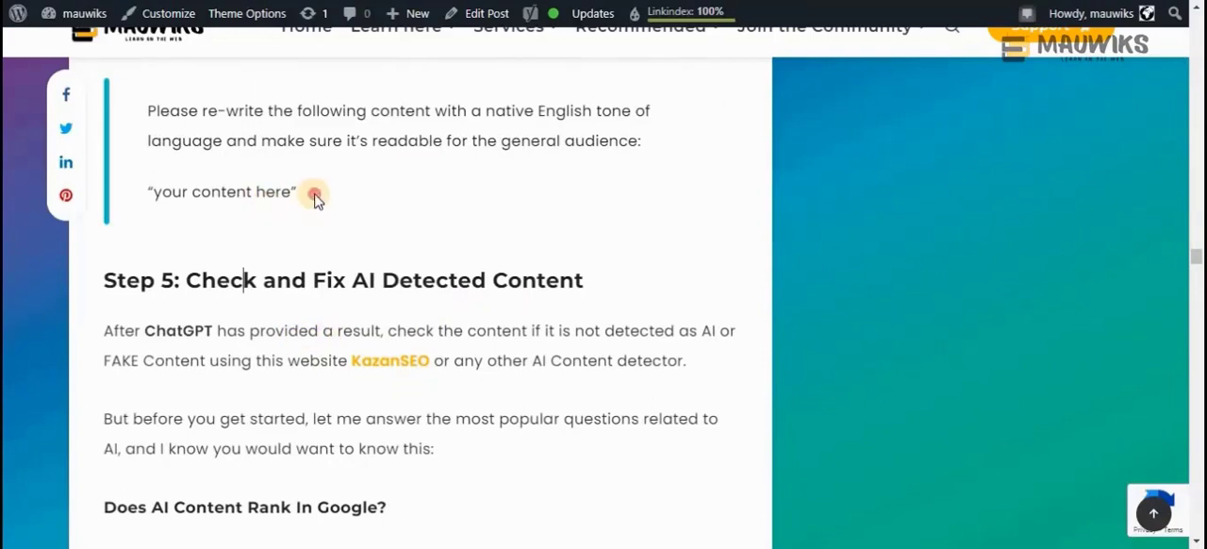
{"action": "left_click_drag", "start_coordinate": [313, 193], "coordinate": [143, 111]}
{"action": "left_click", "coordinate": [417, 193]}
{"action": "left_click_drag", "start_coordinate": [314, 193], "coordinate": [148, 110]}
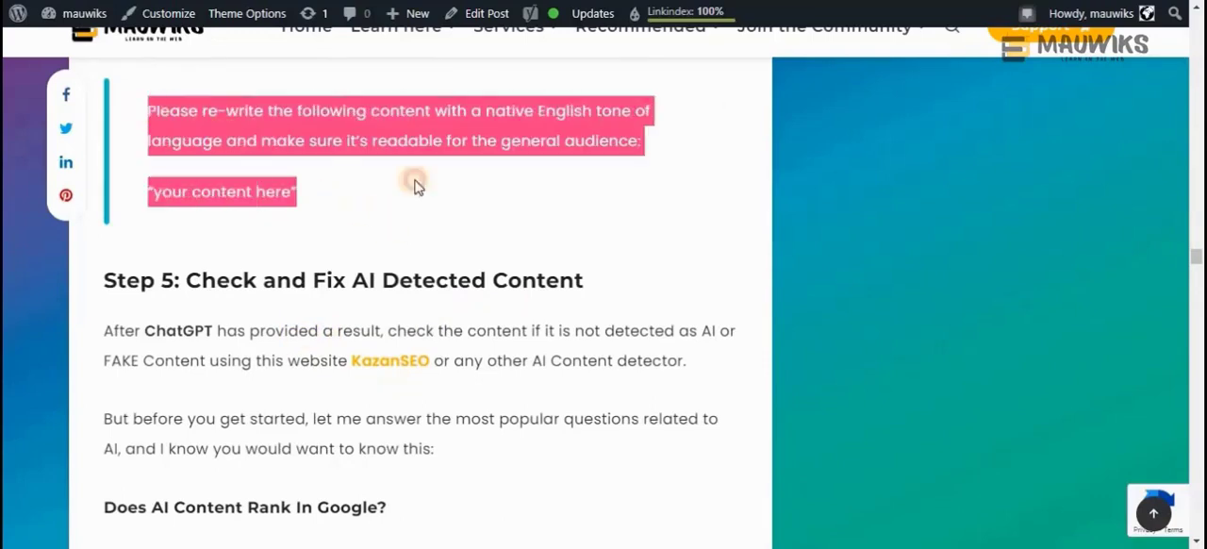
{"action": "left_click", "coordinate": [278, 174]}
{"action": "left_click_drag", "start_coordinate": [278, 174], "coordinate": [148, 112]}
{"action": "left_click", "coordinate": [350, 198]}
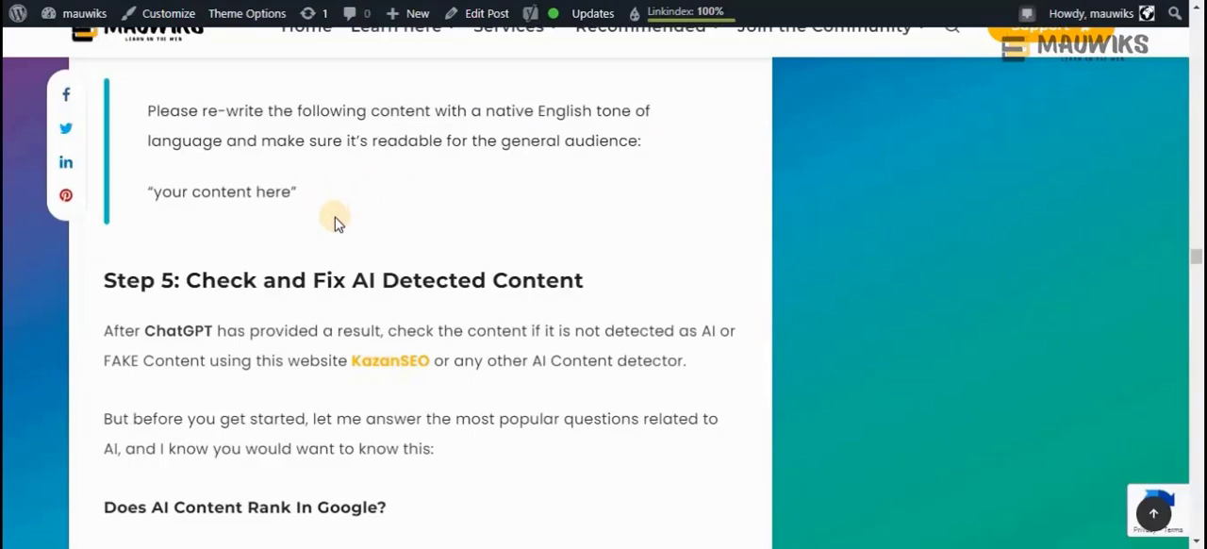
Read Step 5 on checking and fixing AI-detected content and the question about AI content ranking in Google
{"action": "scroll", "coordinate": [337, 223], "scroll_direction": "down", "scroll_amount": 1}
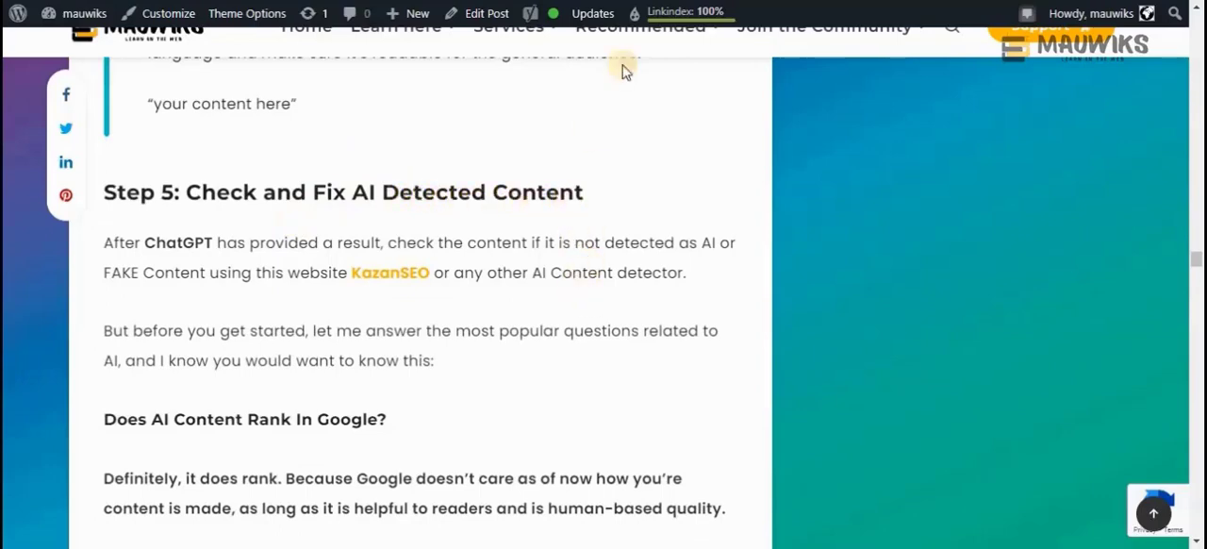
{"action": "scroll", "coordinate": [451, 357], "scroll_direction": "down", "scroll_amount": 2}
{"action": "scroll", "coordinate": [451, 357], "scroll_direction": "up", "scroll_amount": 1}
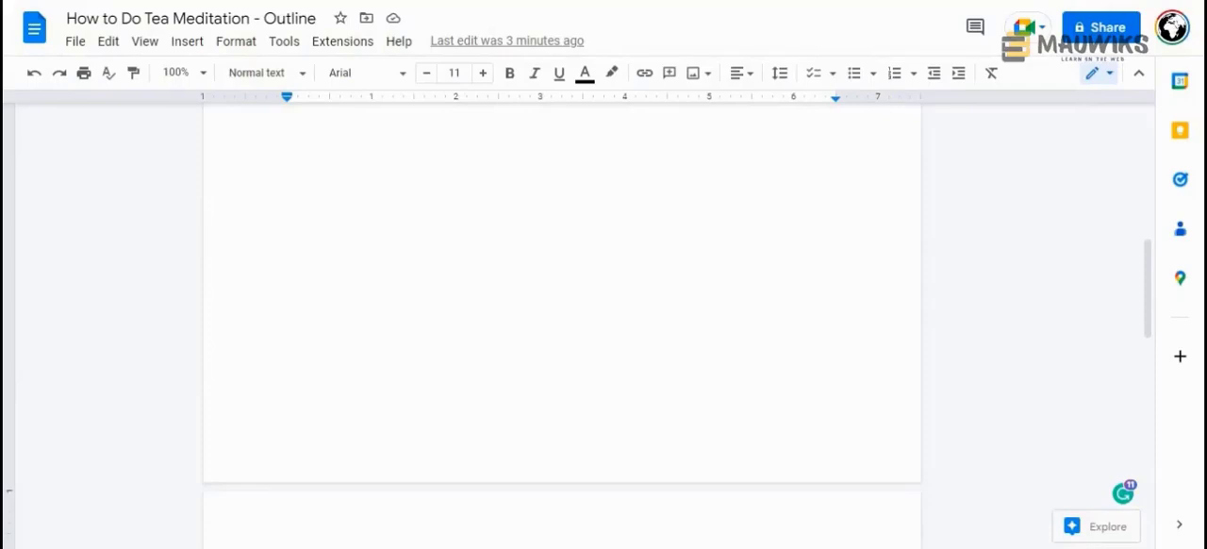
Switch to the "How to Do Tea Meditation - Outline" document and return to its opening heading and introduction
{"action": "left_click_drag", "start_coordinate": [1150, 293], "coordinate": [1153, 148]}
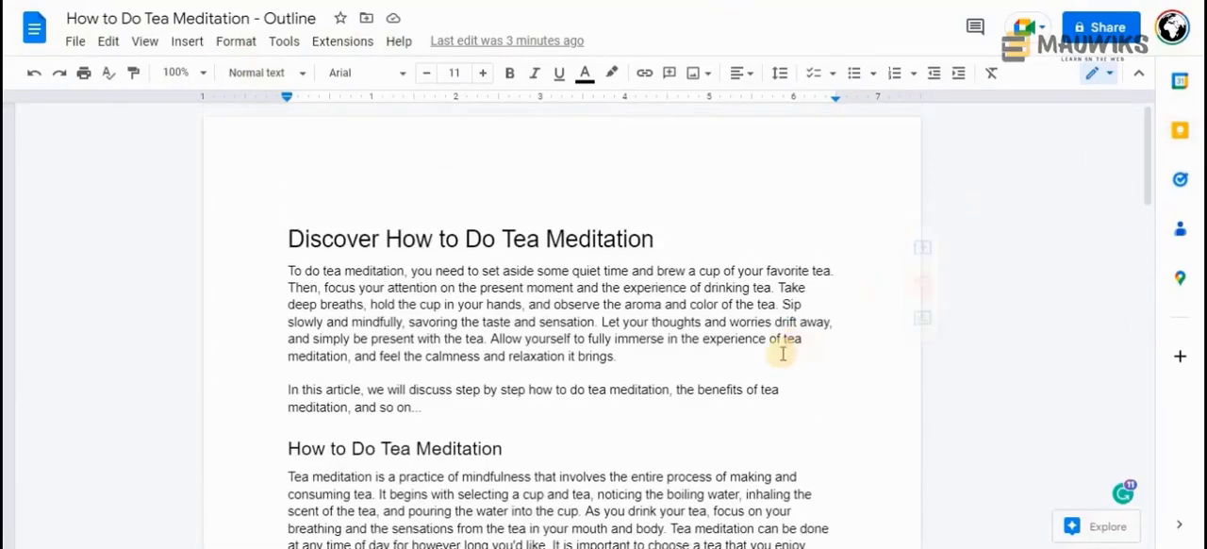
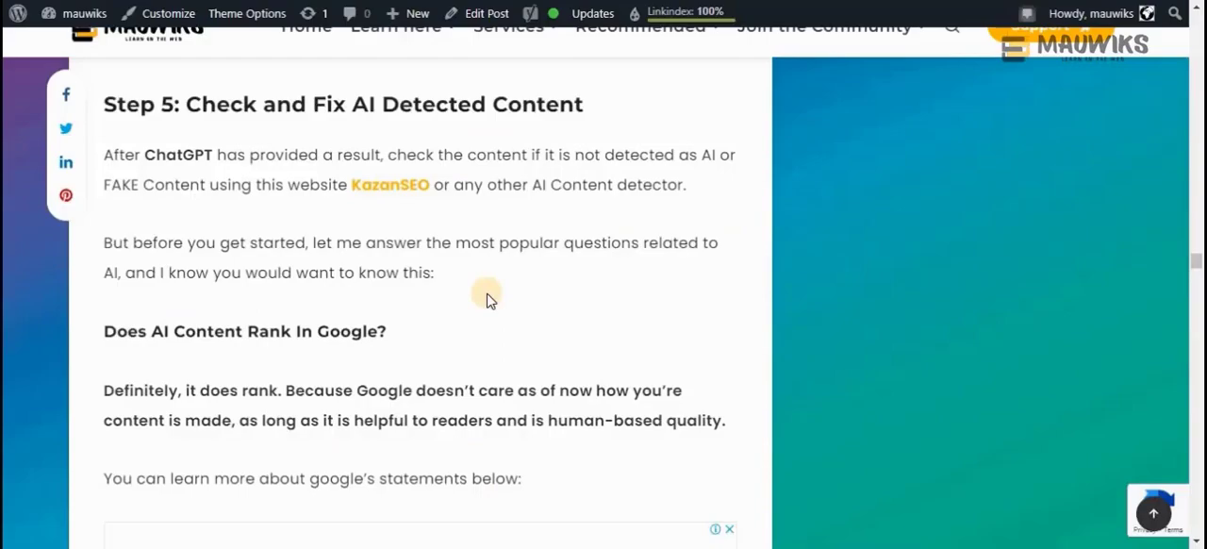
Look through the AI content workflow article's tool list and keyword research sections
{"action": "scroll", "coordinate": [485, 293], "scroll_direction": "up", "scroll_amount": 10}
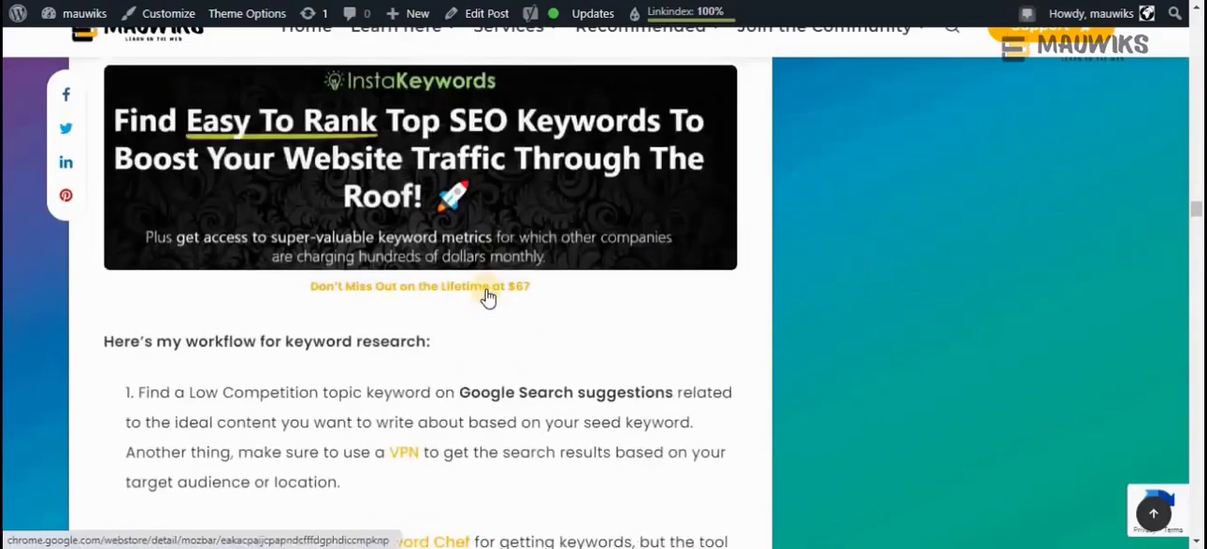
{"action": "scroll", "coordinate": [487, 296], "scroll_direction": "up", "scroll_amount": 15}
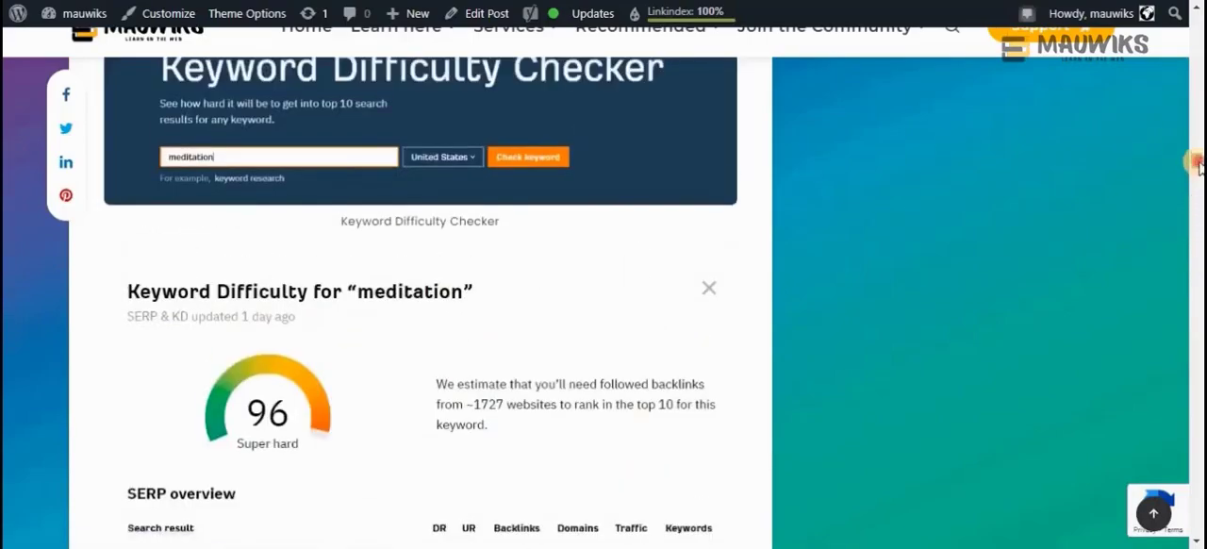
{"action": "left_click_drag", "start_coordinate": [1199, 167], "coordinate": [1202, 114]}
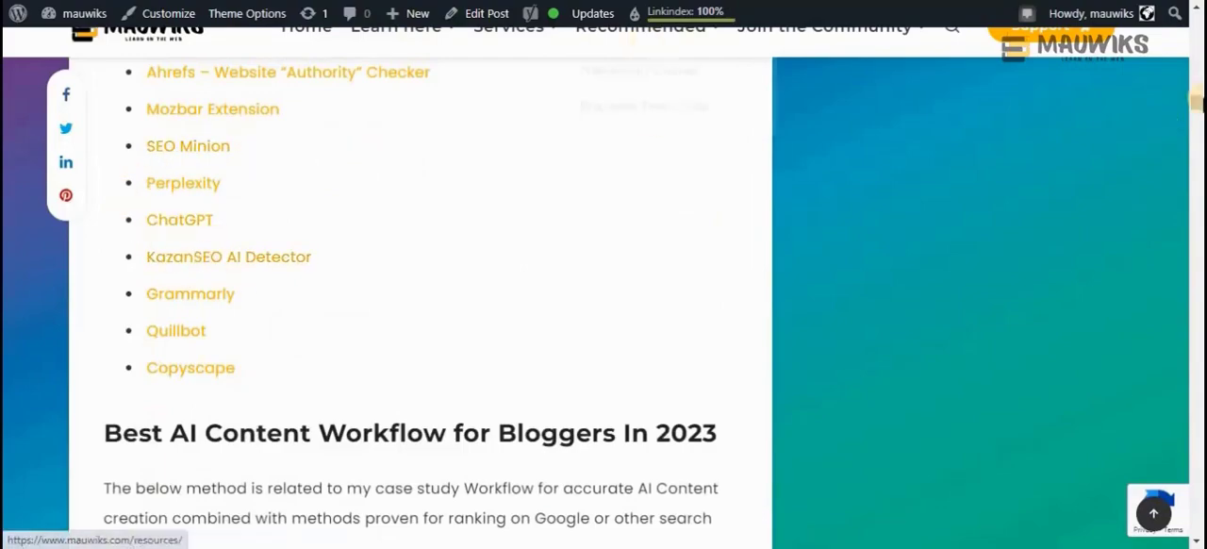
{"action": "left_click_drag", "start_coordinate": [1200, 103], "coordinate": [1195, 175]}
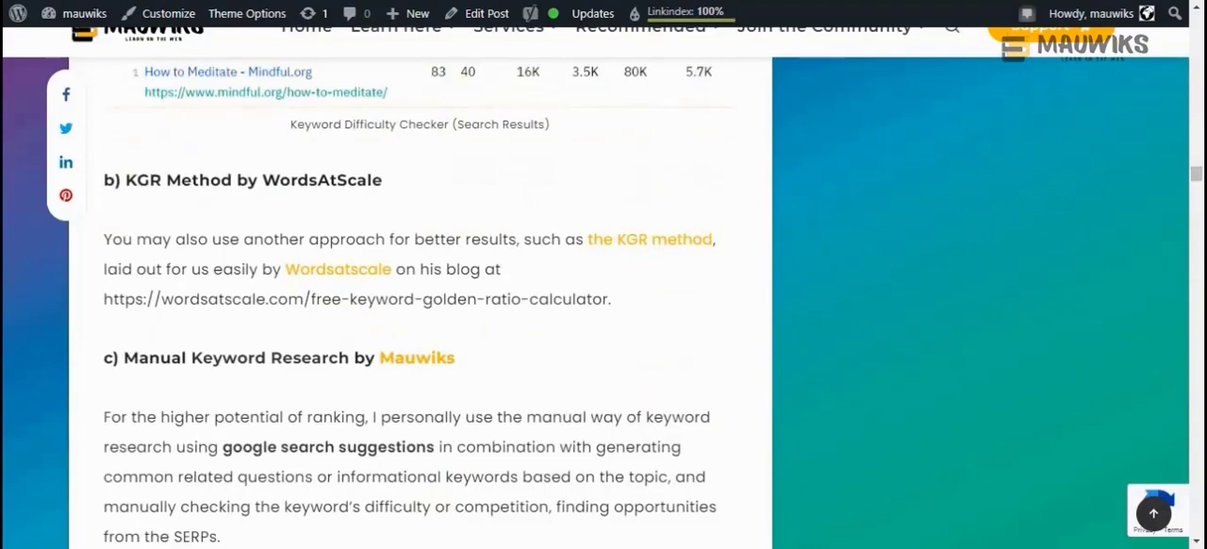
{"action": "scroll", "coordinate": [528, 264], "scroll_direction": "up", "scroll_amount": 2}
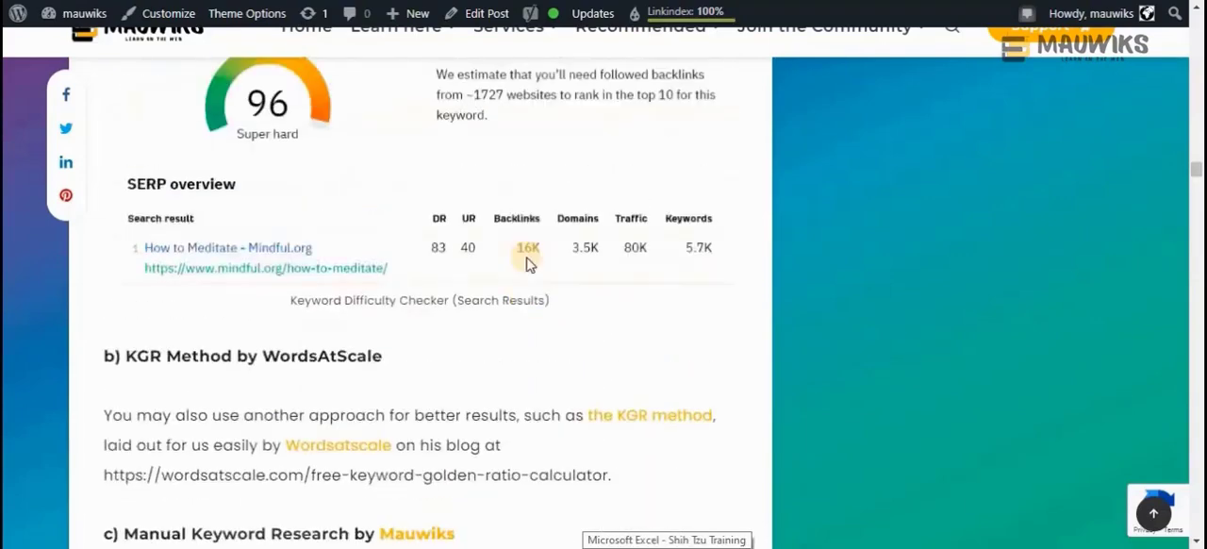
{"action": "scroll", "coordinate": [547, 352], "scroll_direction": "down", "scroll_amount": 3}
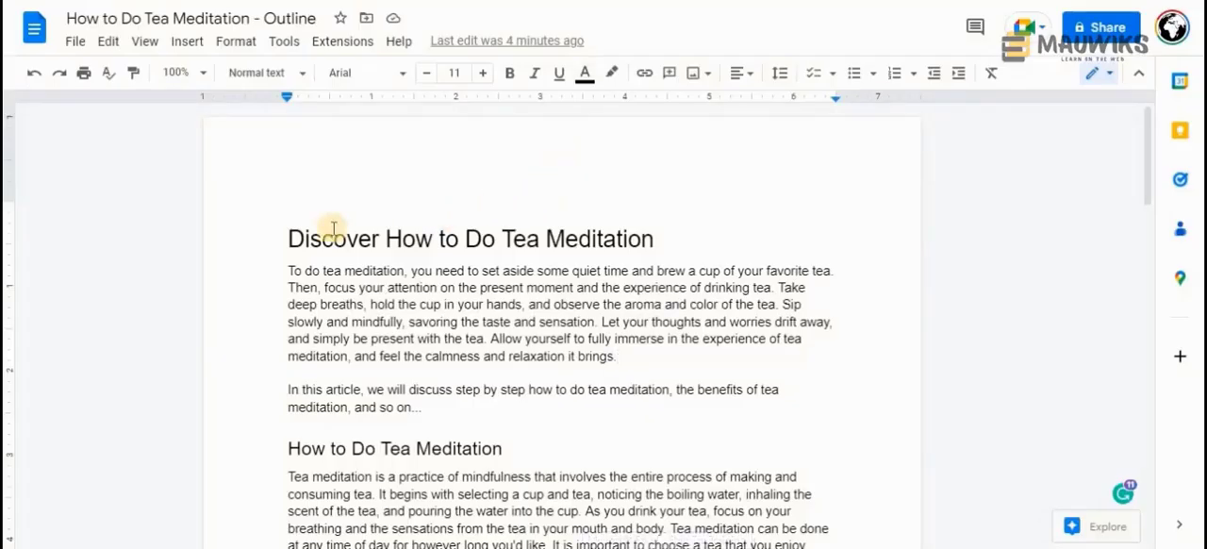
{"action": "left_click", "coordinate": [281, 231]}
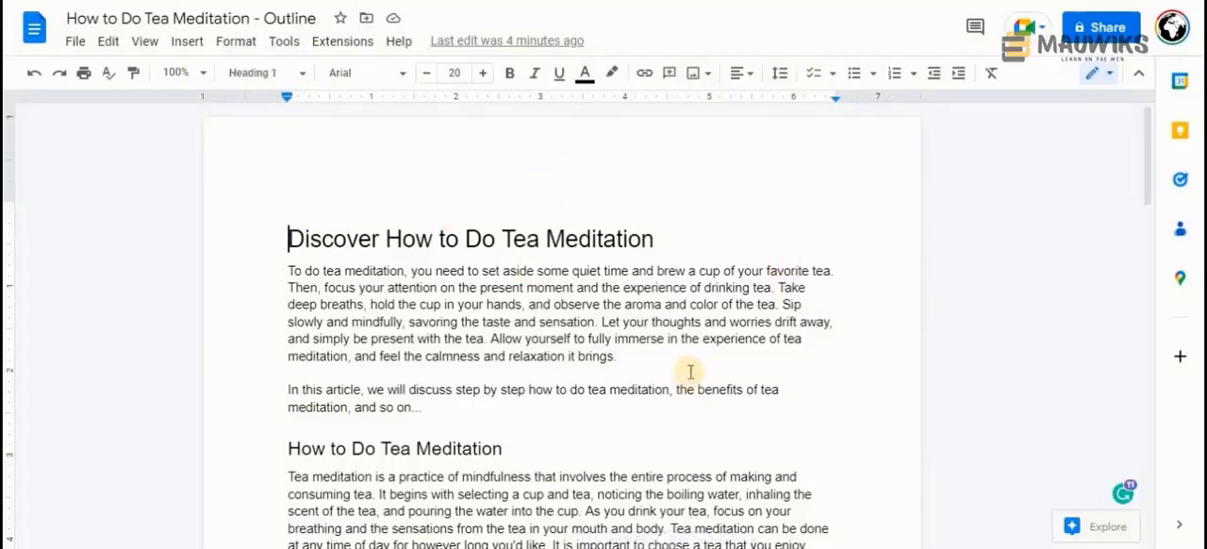
{"action": "type", "text": "https://contentatscale.ai/ai-content-detector/"}
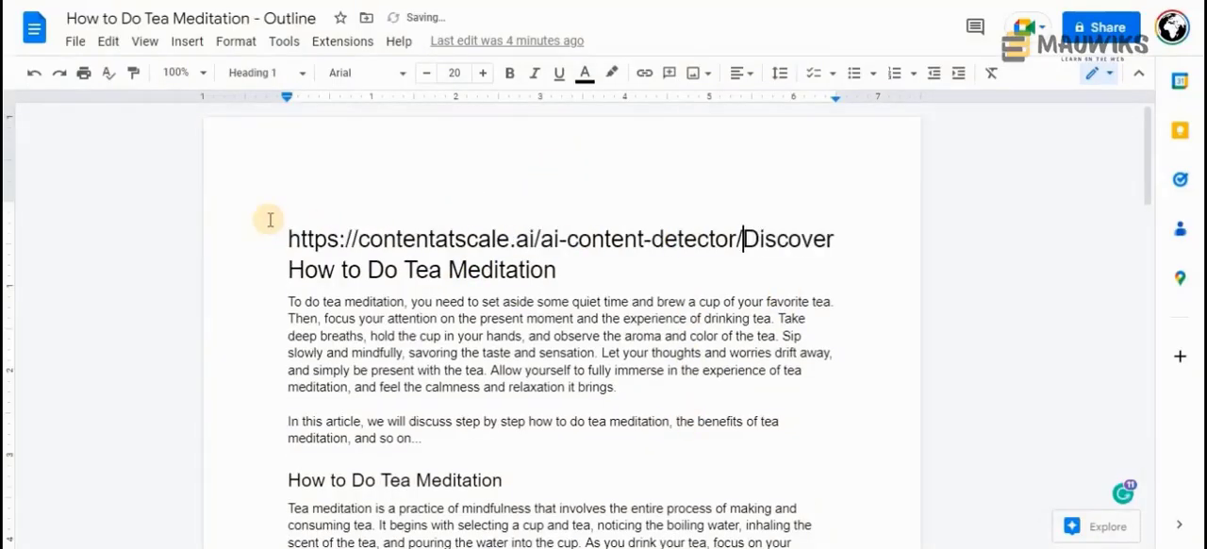
{"action": "key", "text": "Return"}
{"action": "key", "text": "Return"}
{"action": "left_click_drag", "start_coordinate": [745, 240], "coordinate": [281, 236]}
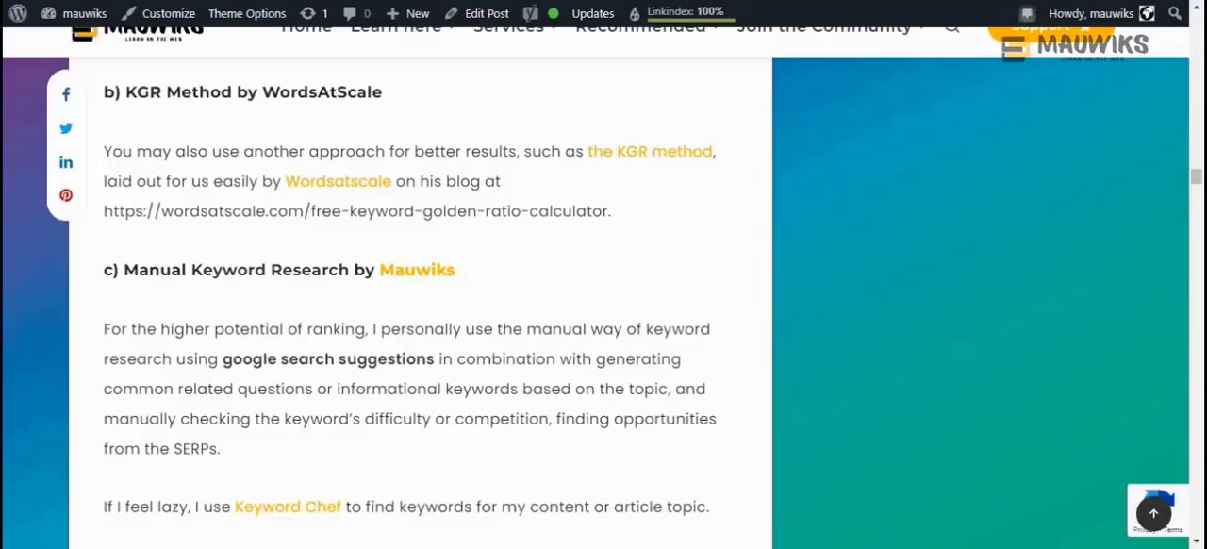
Review the article's rewriting step and "Step 5: Check and Fix AI Detected Content"
{"action": "scroll", "coordinate": [309, 350], "scroll_direction": "down", "scroll_amount": 15}
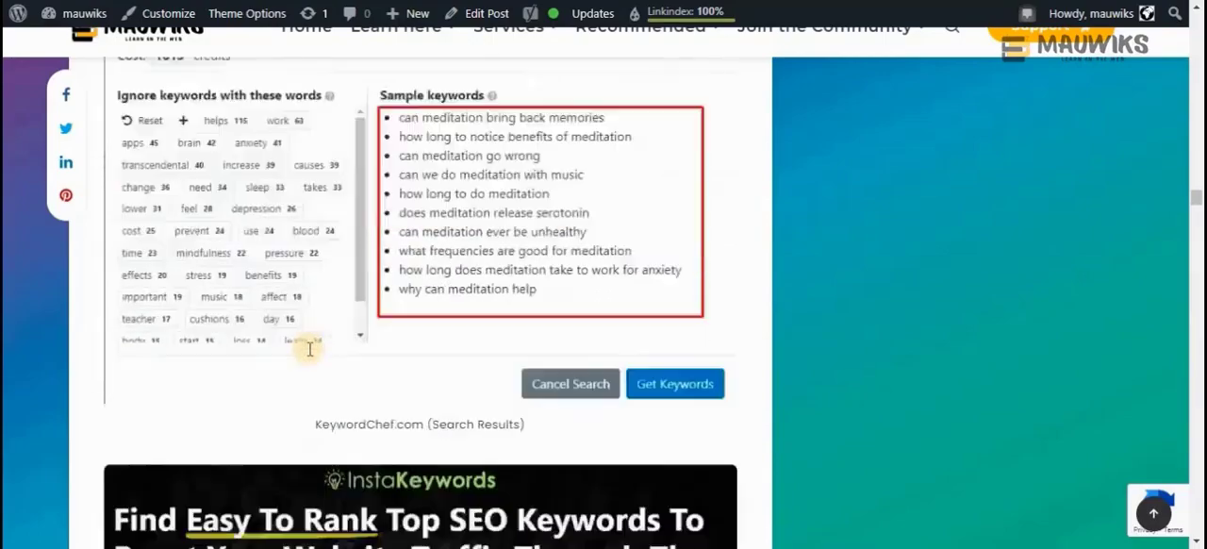
{"action": "scroll", "coordinate": [309, 349], "scroll_direction": "down", "scroll_amount": 15}
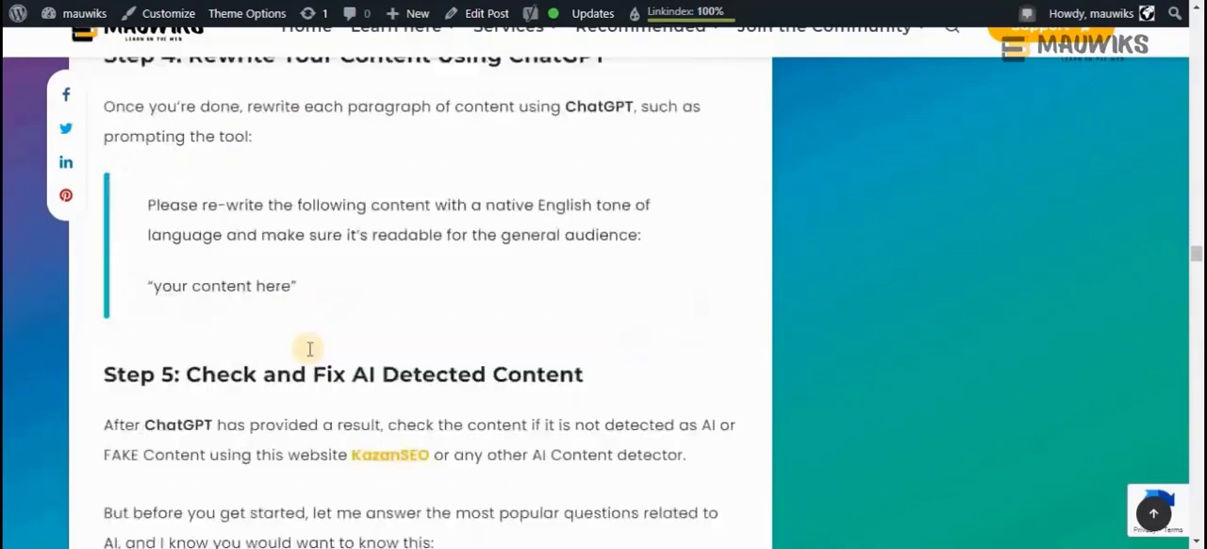
{"action": "scroll", "coordinate": [309, 350], "scroll_direction": "down", "scroll_amount": 3}
{"action": "scroll", "coordinate": [309, 349], "scroll_direction": "up", "scroll_amount": 2}
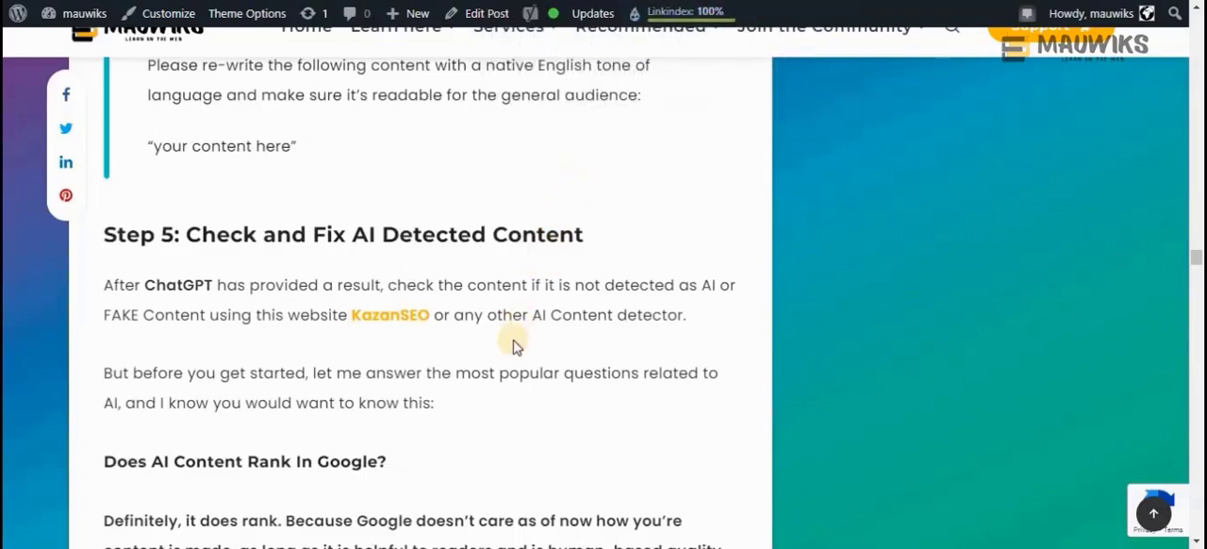
{"action": "scroll", "coordinate": [512, 341], "scroll_direction": "down", "scroll_amount": 3}
{"action": "scroll", "coordinate": [514, 342], "scroll_direction": "up", "scroll_amount": 3}
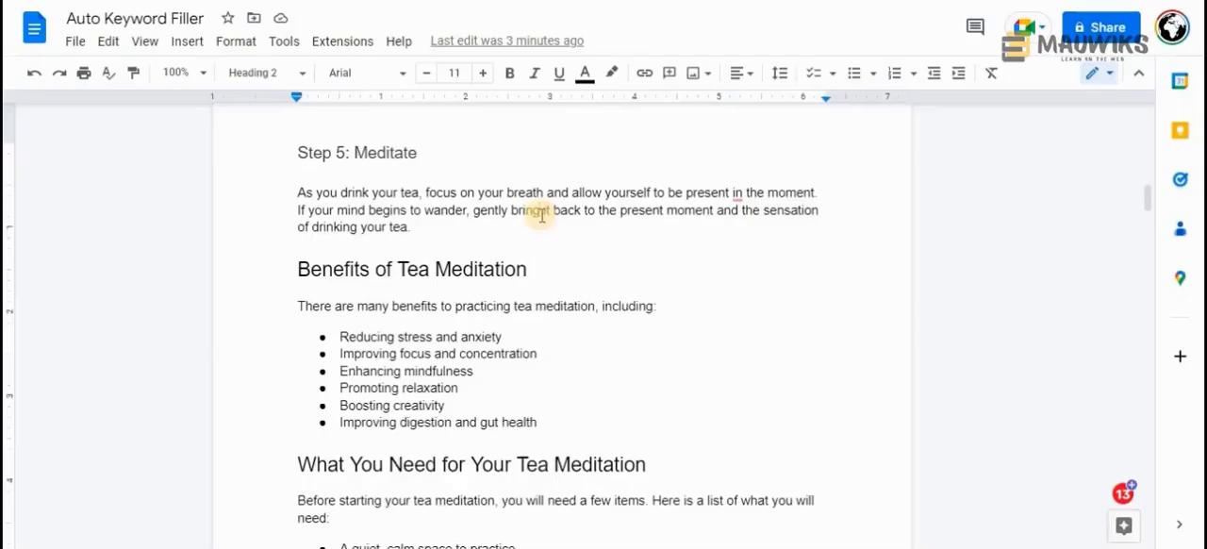
Select the whole article in the Auto Keyword Filler document and open the AI GPT3 Detector
{"action": "key", "text": "ctrl+a"}
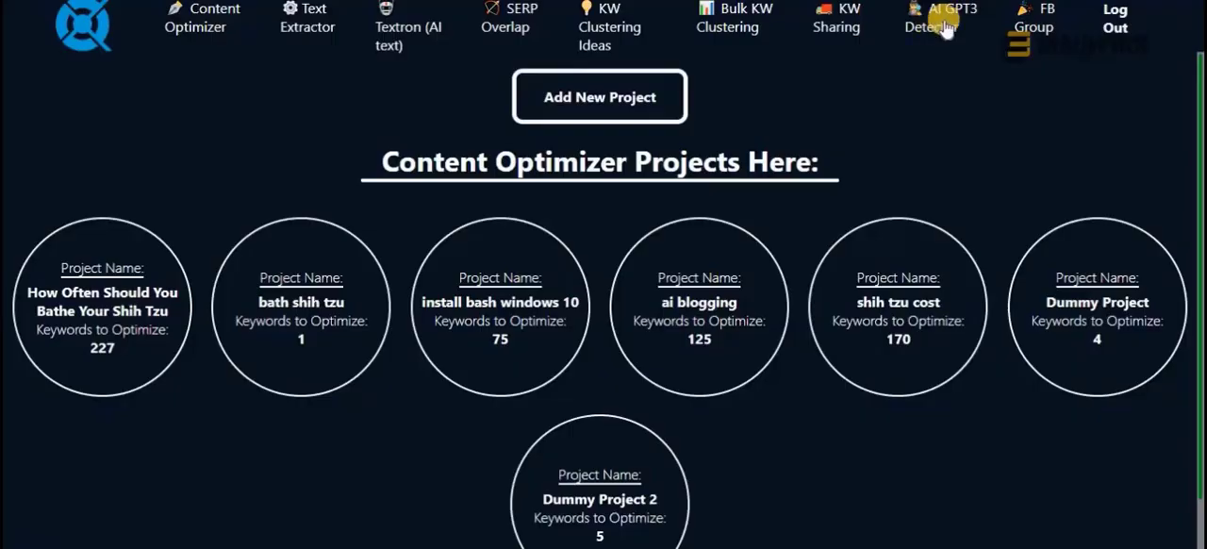
{"action": "left_click", "coordinate": [939, 19]}
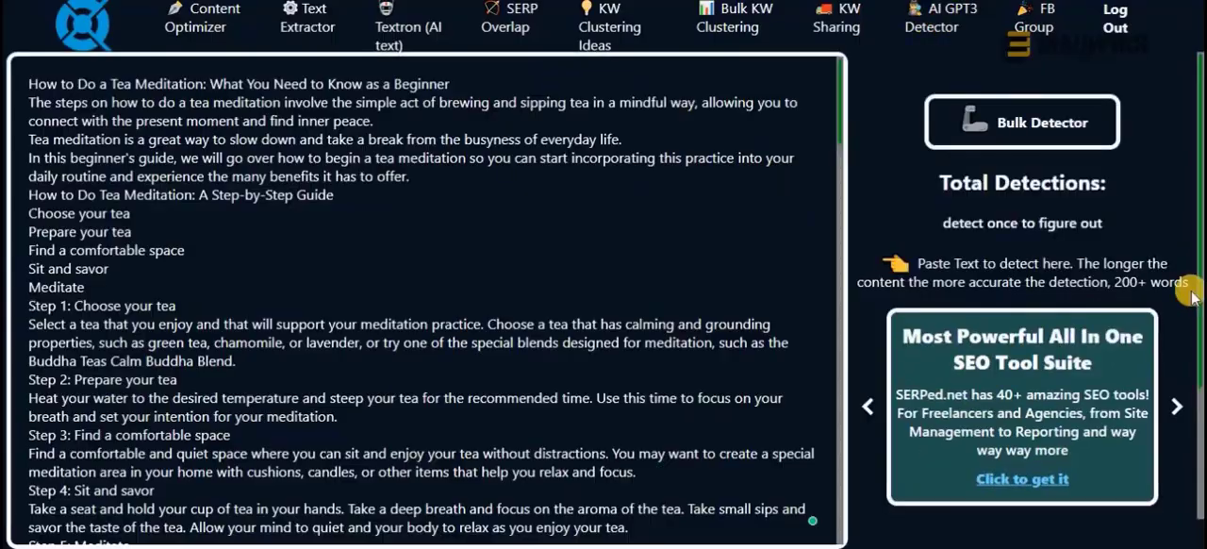
{"action": "scroll", "coordinate": [1190, 296], "scroll_direction": "down", "scroll_amount": 3}
{"action": "left_click", "coordinate": [1022, 458]}
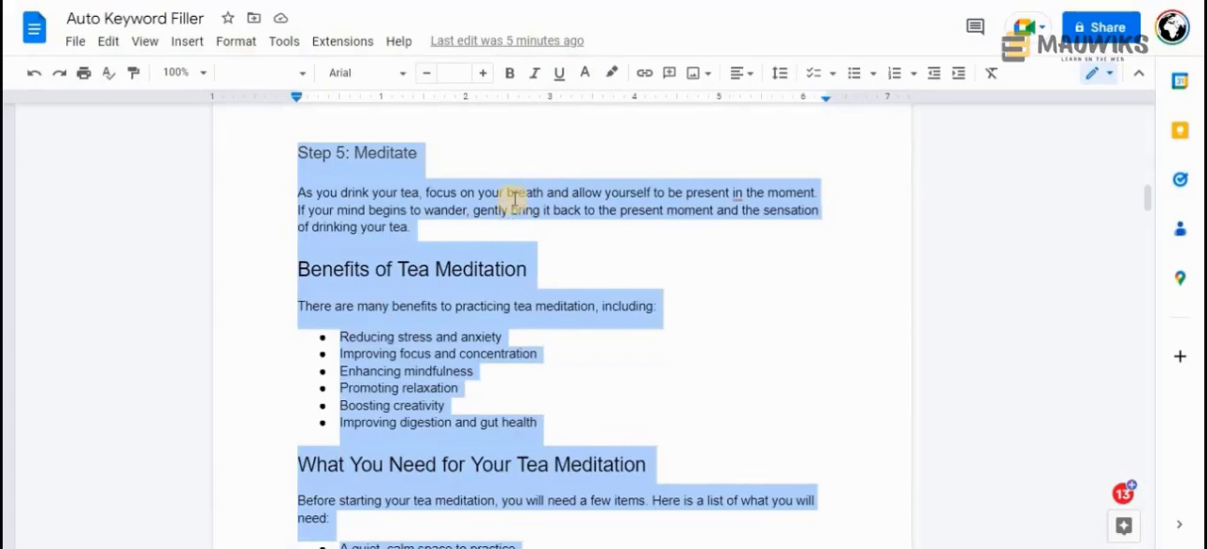
{"action": "left_click", "coordinate": [546, 233]}
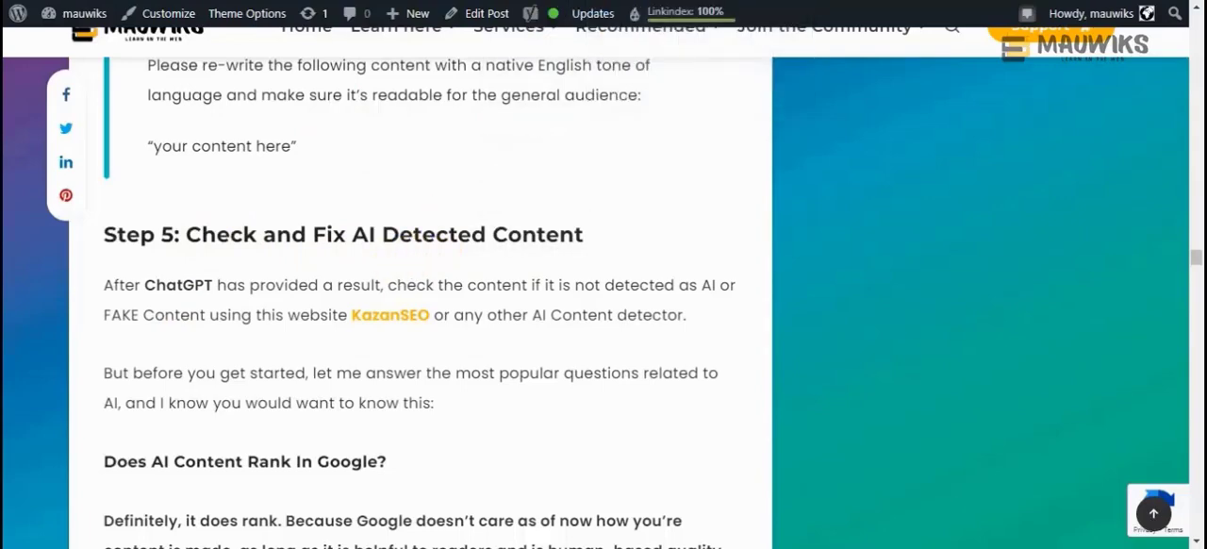
Switch to Grammarly and create a new document with the tea meditation article
{"action": "left_click", "coordinate": [596, 0]}
{"action": "left_click", "coordinate": [603, 351]}
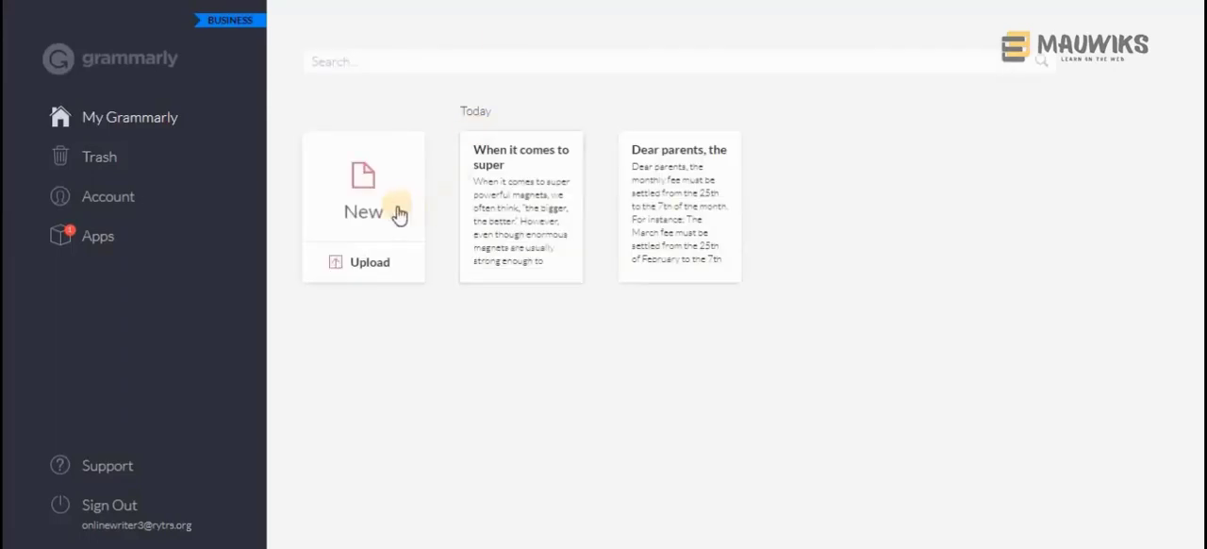
{"action": "left_click", "coordinate": [363, 203]}
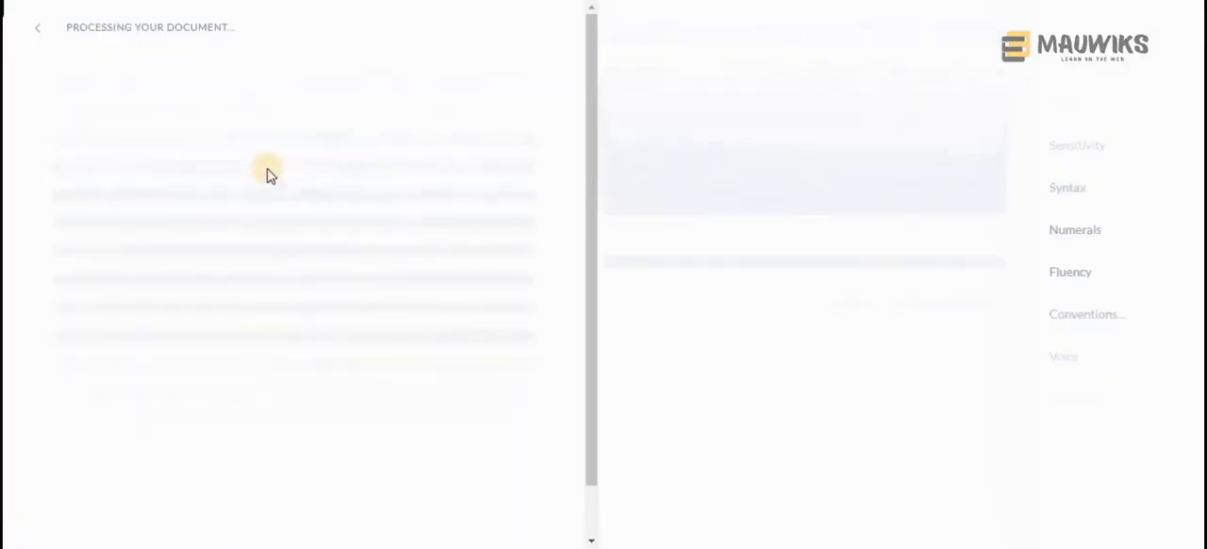
Set the document's writing goals to the Inform intent, General audience and Neutral formality
{"action": "left_click", "coordinate": [1072, 163]}
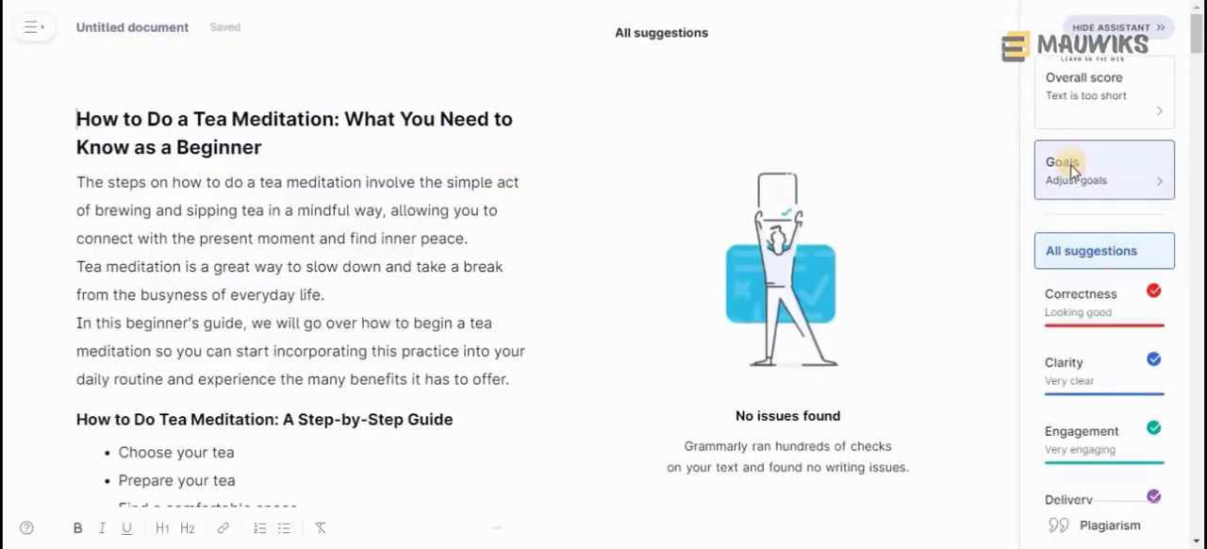
{"action": "left_click", "coordinate": [471, 395]}
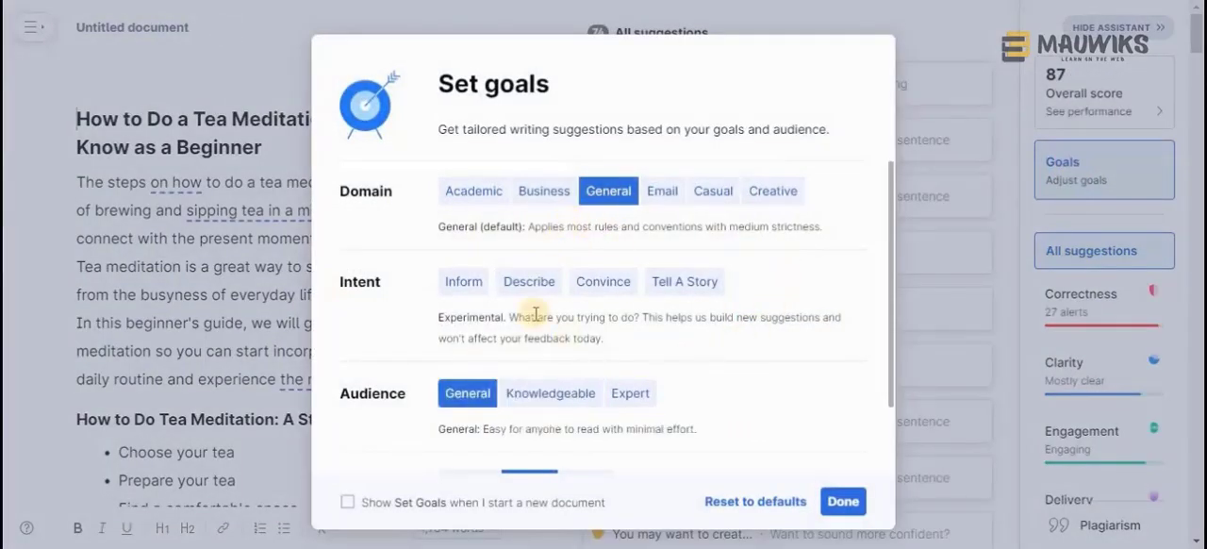
{"action": "scroll", "coordinate": [536, 311], "scroll_direction": "down", "scroll_amount": 2}
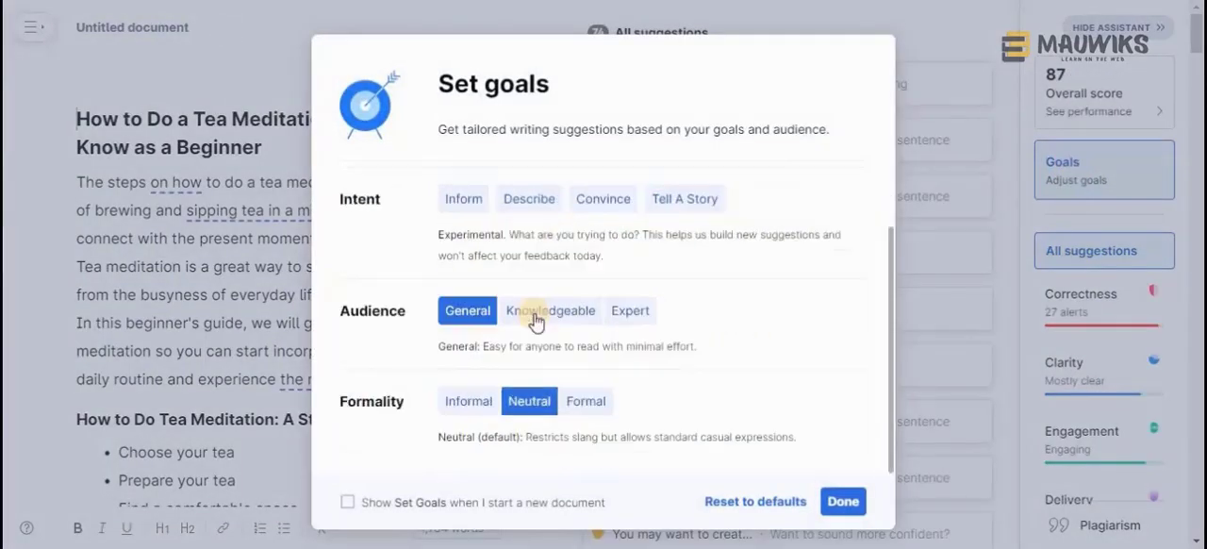
{"action": "left_click", "coordinate": [450, 202]}
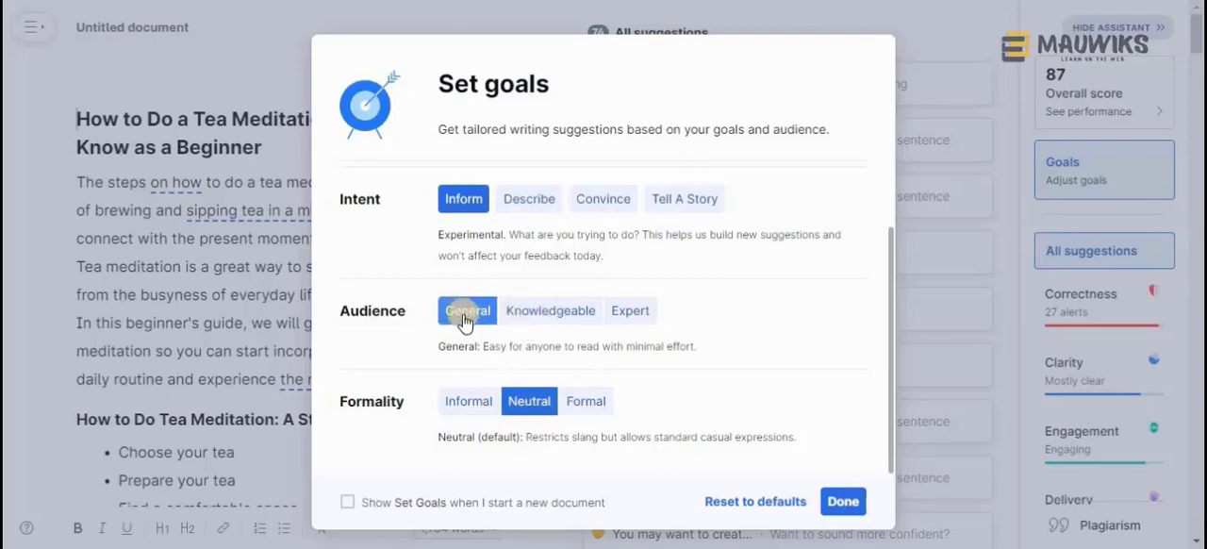
{"action": "left_click", "coordinate": [842, 502]}
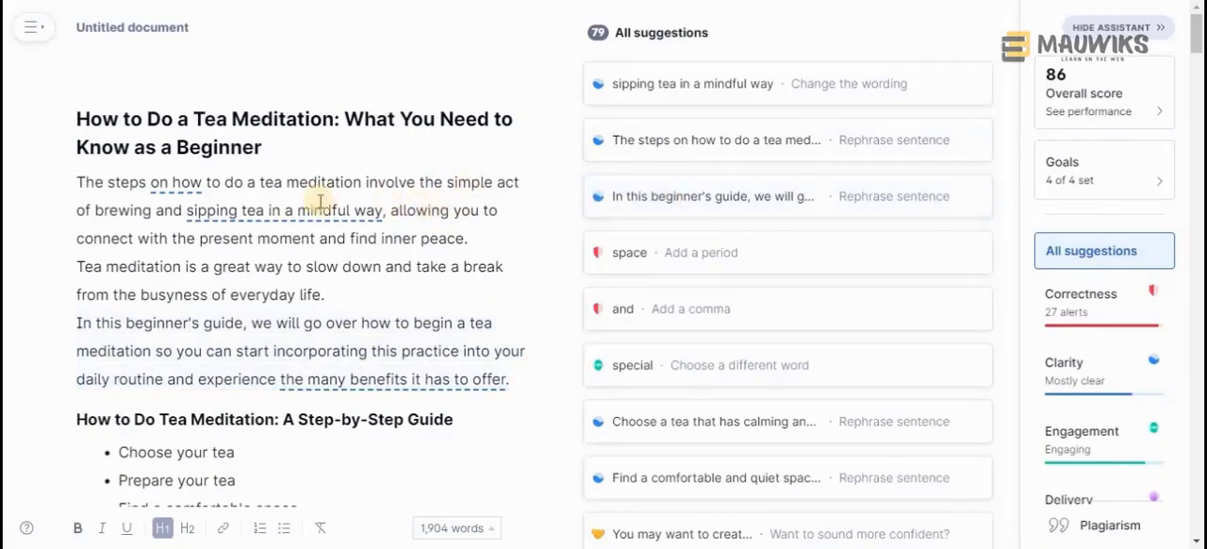
Go over the writing suggestions and run a plagiarism check on the tea meditation article
{"action": "left_click", "coordinate": [427, 209]}
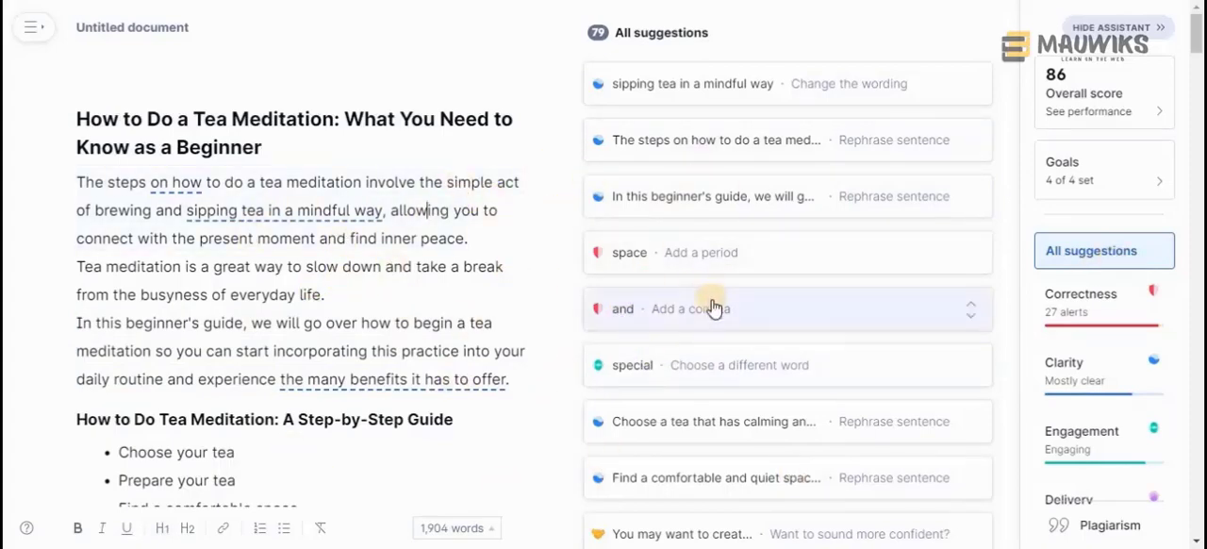
{"action": "left_click", "coordinate": [390, 284]}
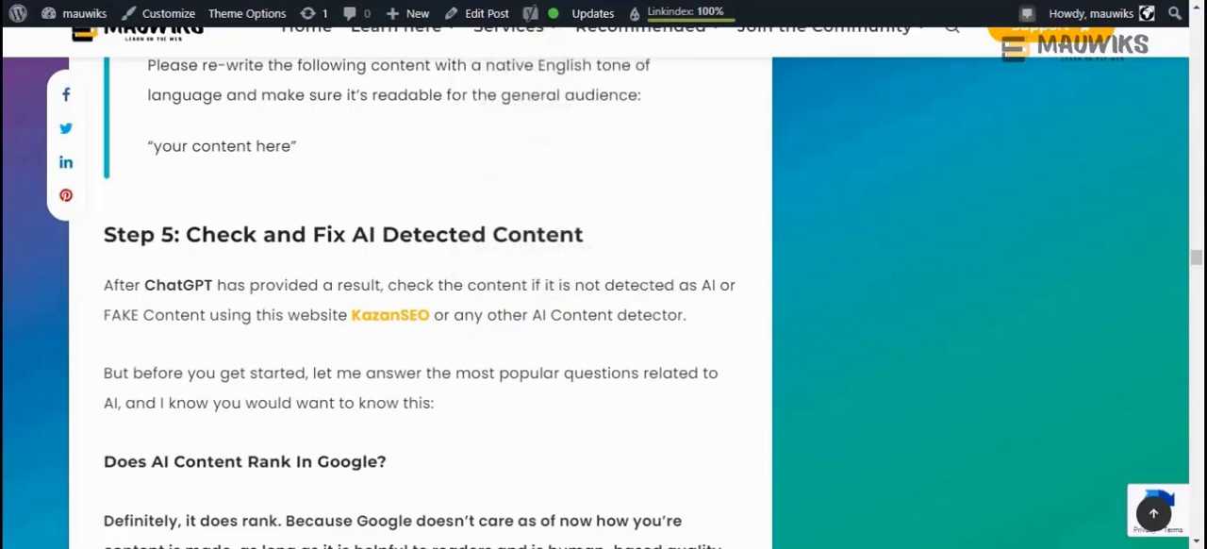
{"action": "left_click", "coordinate": [565, 1]}
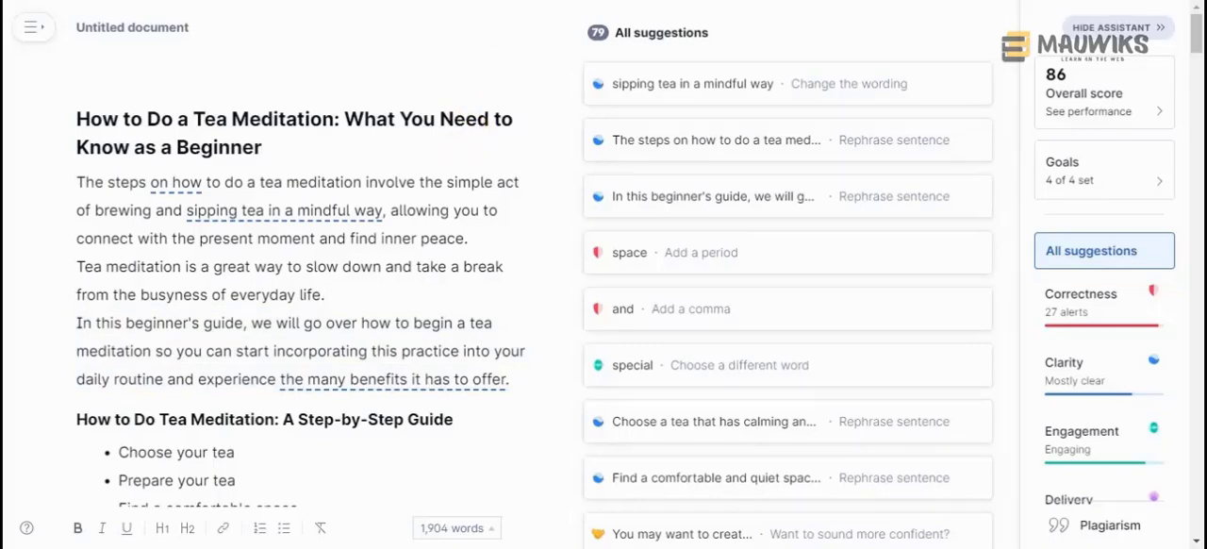
{"action": "left_click", "coordinate": [1086, 526]}
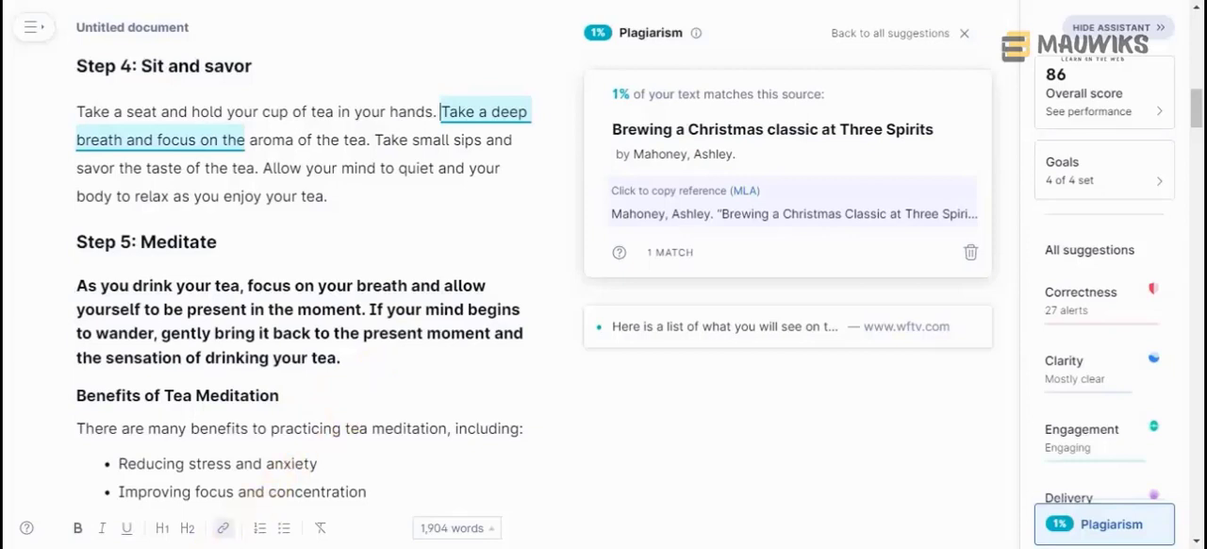
{"action": "key", "text": "super"}
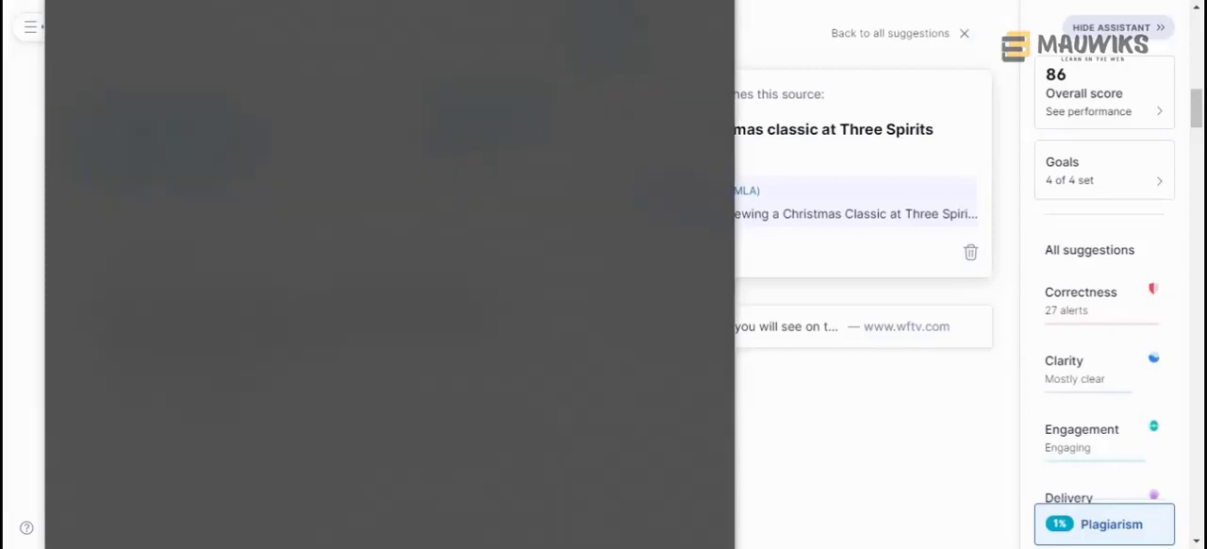
{"action": "type", "text": "plagia"}
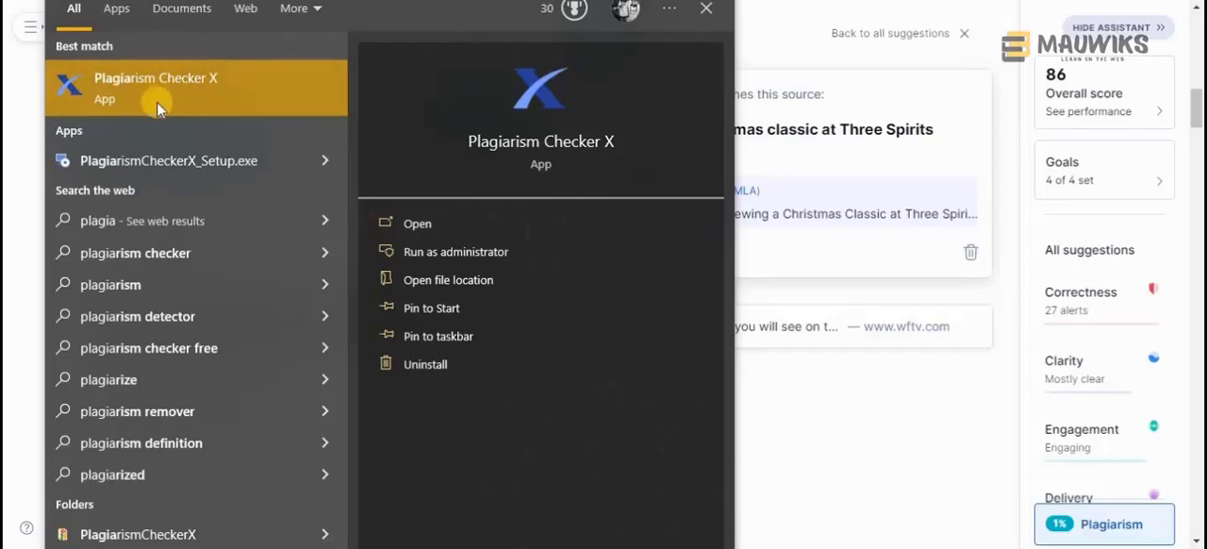
{"action": "left_click", "coordinate": [855, 430]}
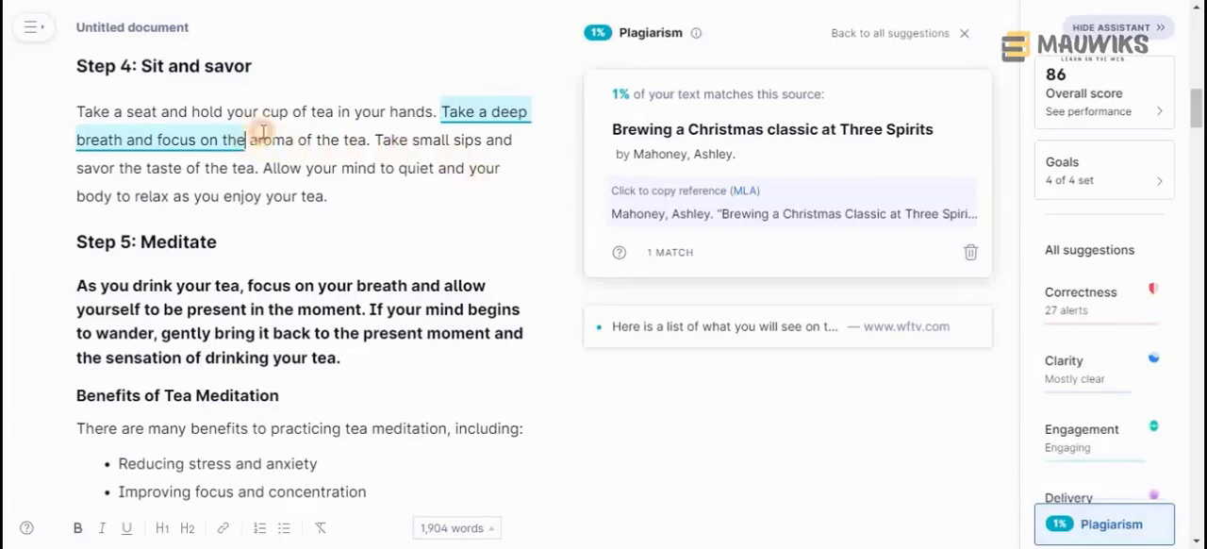
Examine the flagged phrase "Take a deep breath and focus on the" and the full paragraph under "Step 4: Sit and savor"
{"action": "left_click_drag", "start_coordinate": [246, 140], "coordinate": [443, 101]}
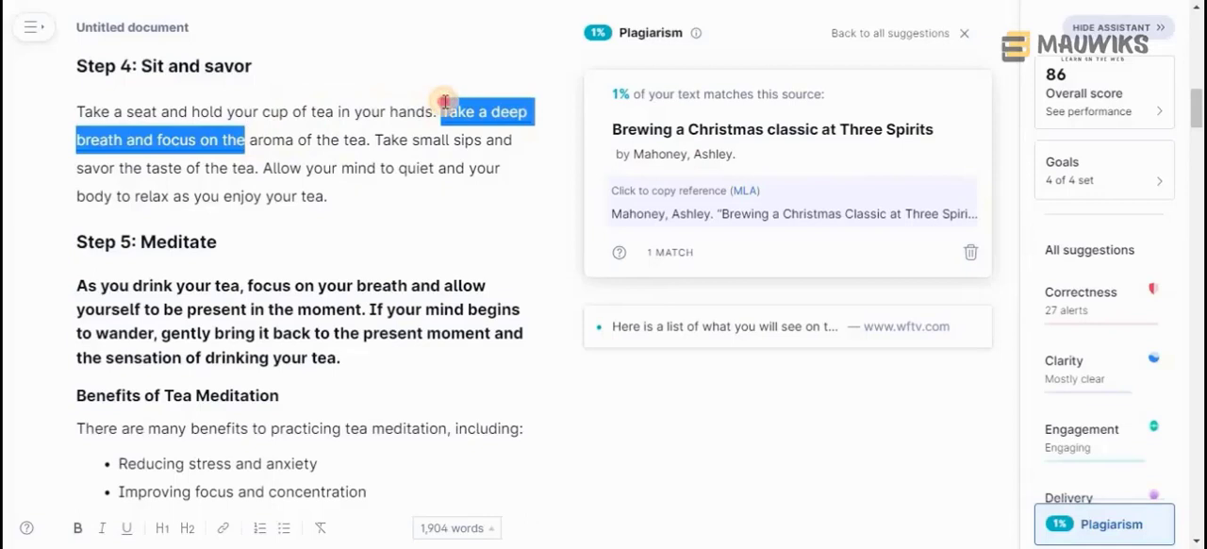
{"action": "left_click", "coordinate": [271, 139]}
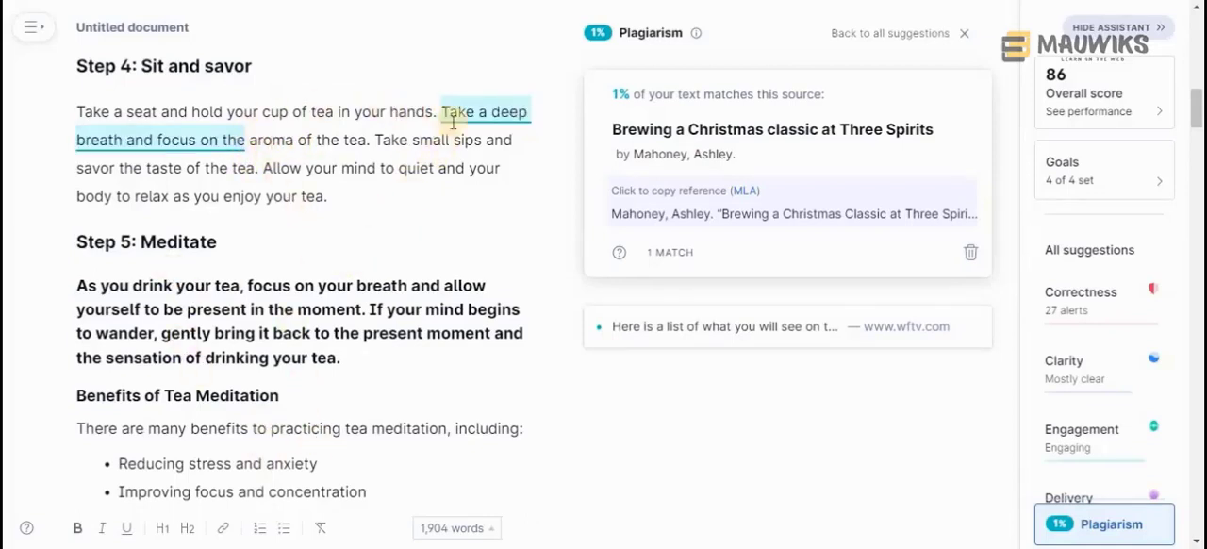
{"action": "left_click", "coordinate": [245, 140]}
{"action": "left_click_drag", "start_coordinate": [190, 142], "coordinate": [123, 112]}
{"action": "left_click_drag", "start_coordinate": [302, 101], "coordinate": [242, 113]}
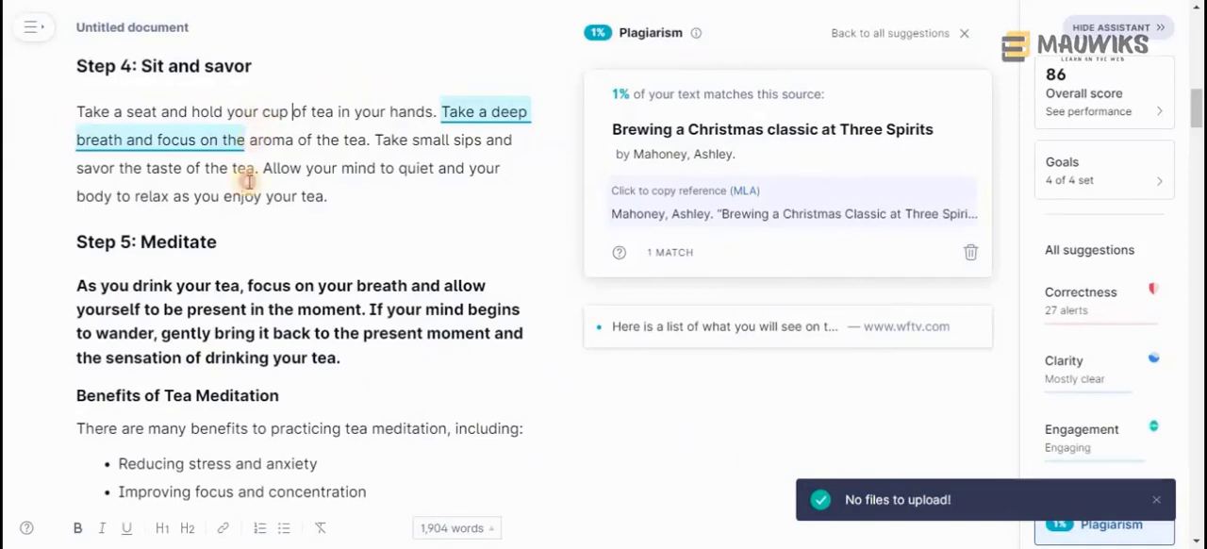
{"action": "left_click", "coordinate": [249, 141]}
{"action": "left_click_drag", "start_coordinate": [326, 197], "coordinate": [73, 114]}
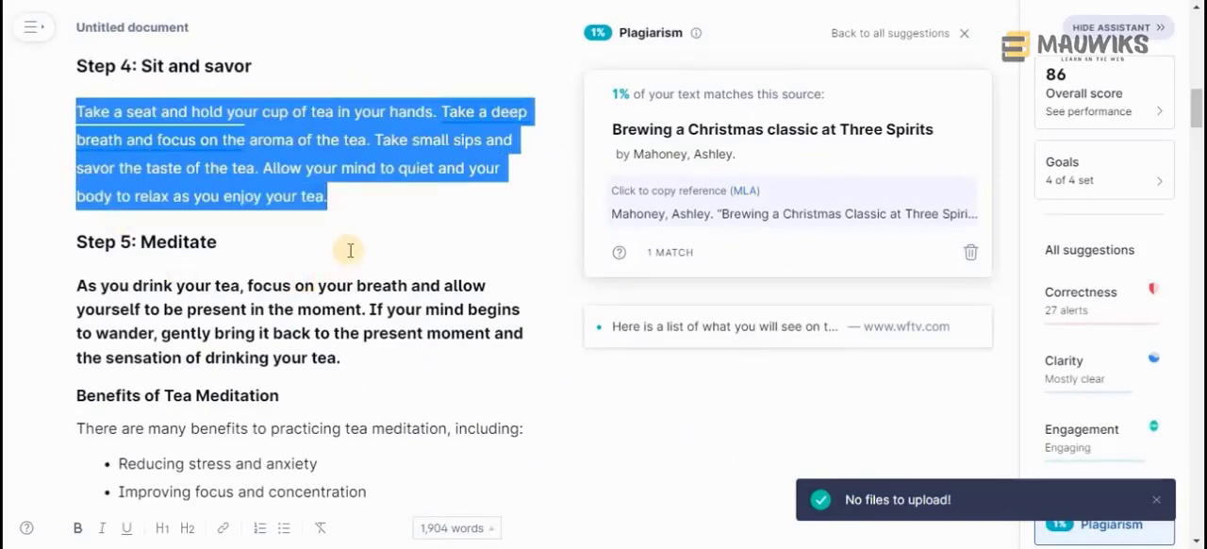
{"action": "left_click", "coordinate": [350, 200]}
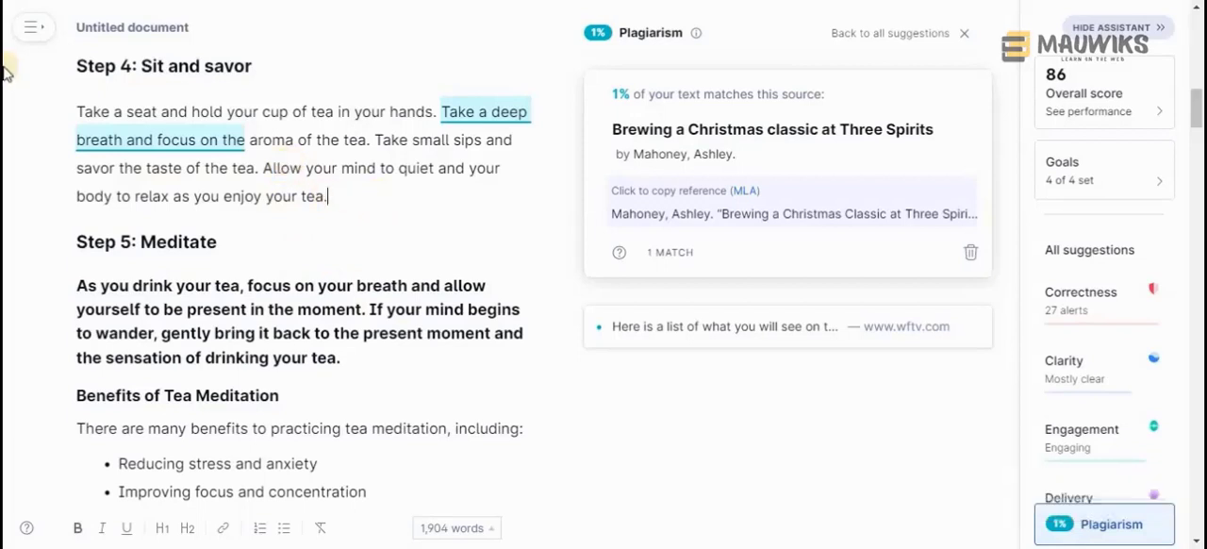
Highlight the plagiarism-flagged phrase in the "Sit and savor" paragraph to review exactly which words match the source
{"action": "left_click", "coordinate": [68, 112]}
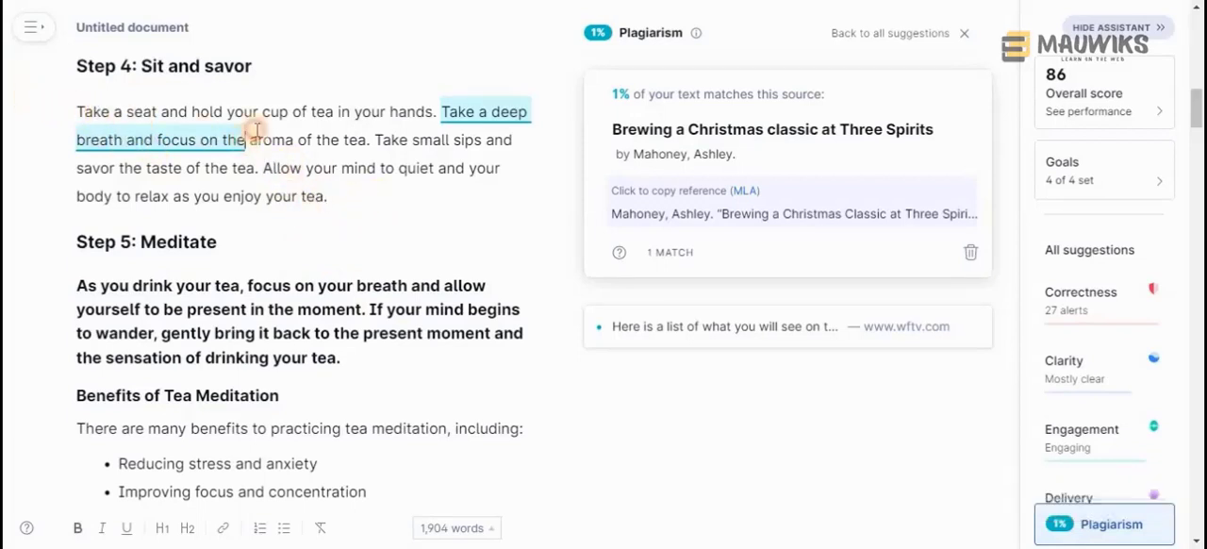
{"action": "left_click_drag", "start_coordinate": [247, 132], "coordinate": [444, 106]}
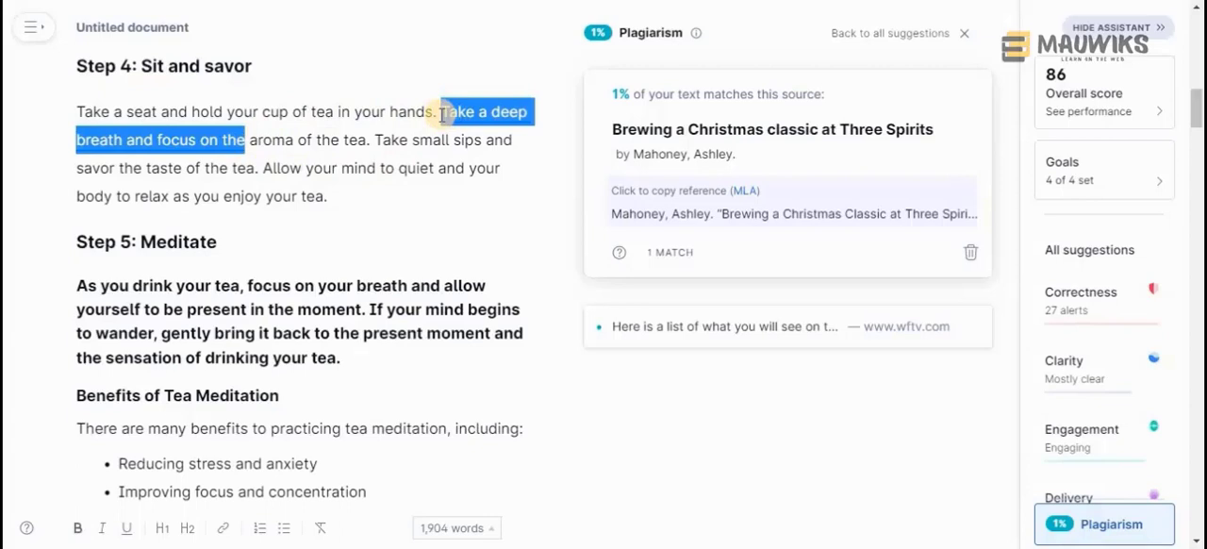
{"action": "left_click", "coordinate": [243, 142]}
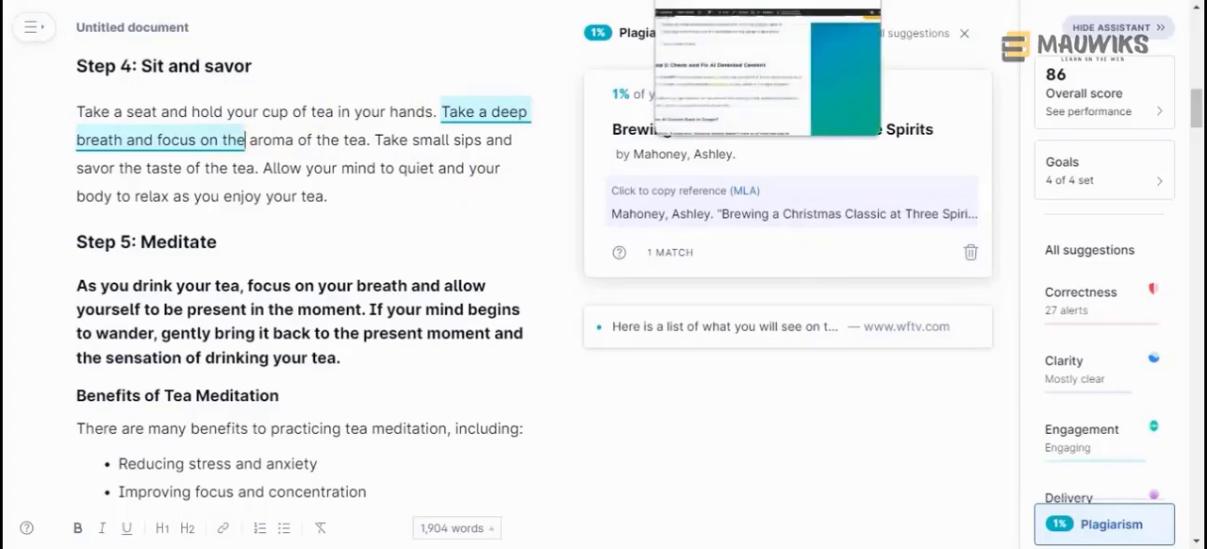
Switch to the Mauwiks blog post and examine the "Step 5: Check and Fix AI Detected Content" section
{"action": "left_click", "coordinate": [716, 0]}
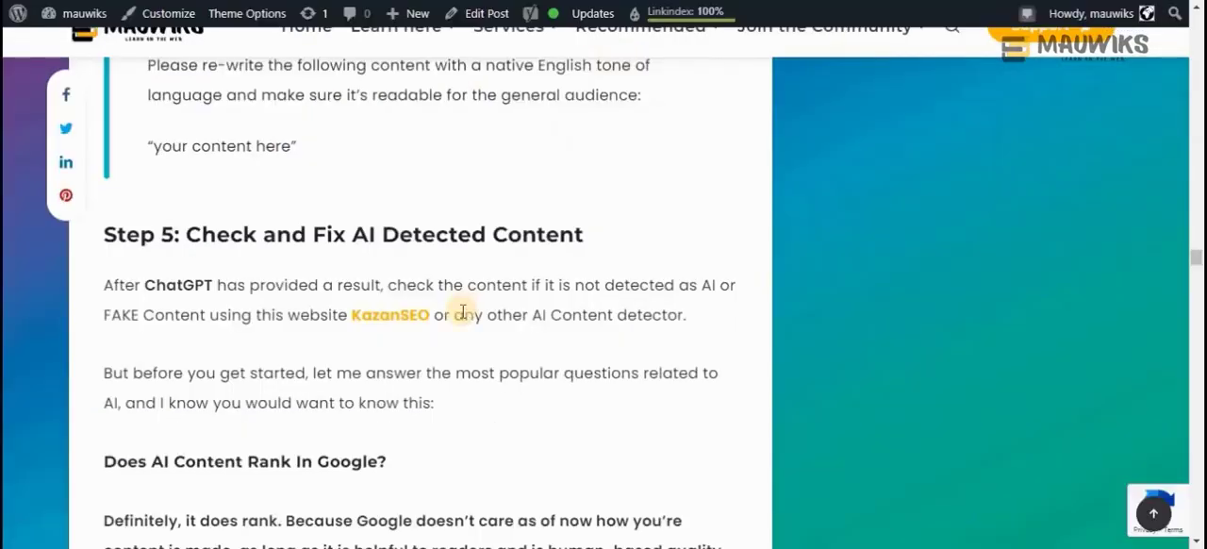
{"action": "scroll", "coordinate": [462, 312], "scroll_direction": "down", "scroll_amount": 1}
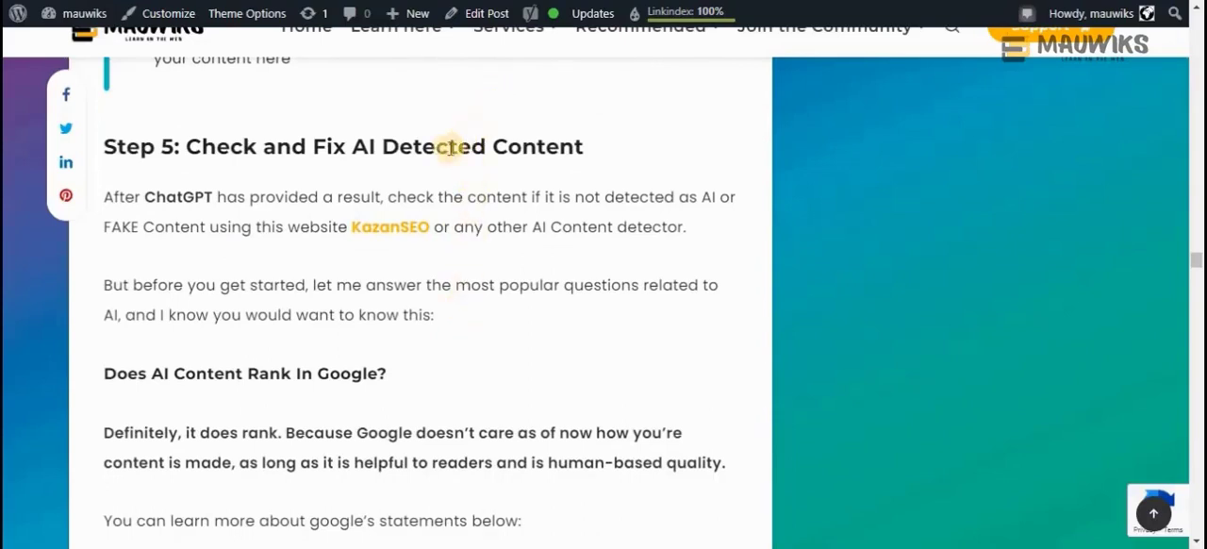
{"action": "left_click_drag", "start_coordinate": [353, 148], "coordinate": [630, 157]}
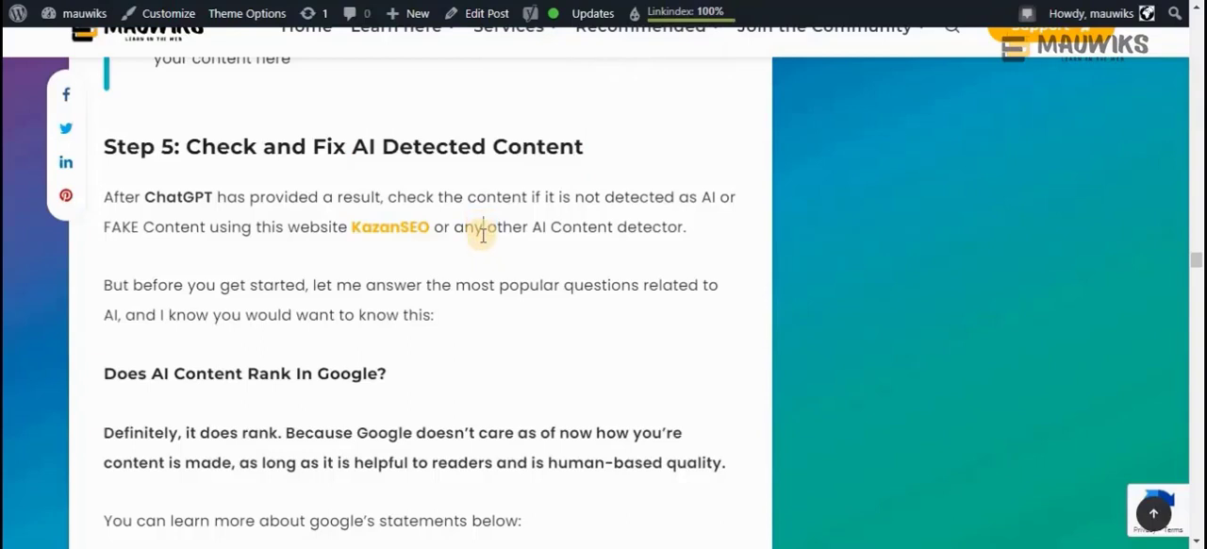
Read the "Does AI Content Rank In Google?" section and the quoted Google Search guidance on rewarding high-quality content
{"action": "scroll", "coordinate": [482, 264], "scroll_direction": "down", "scroll_amount": 3}
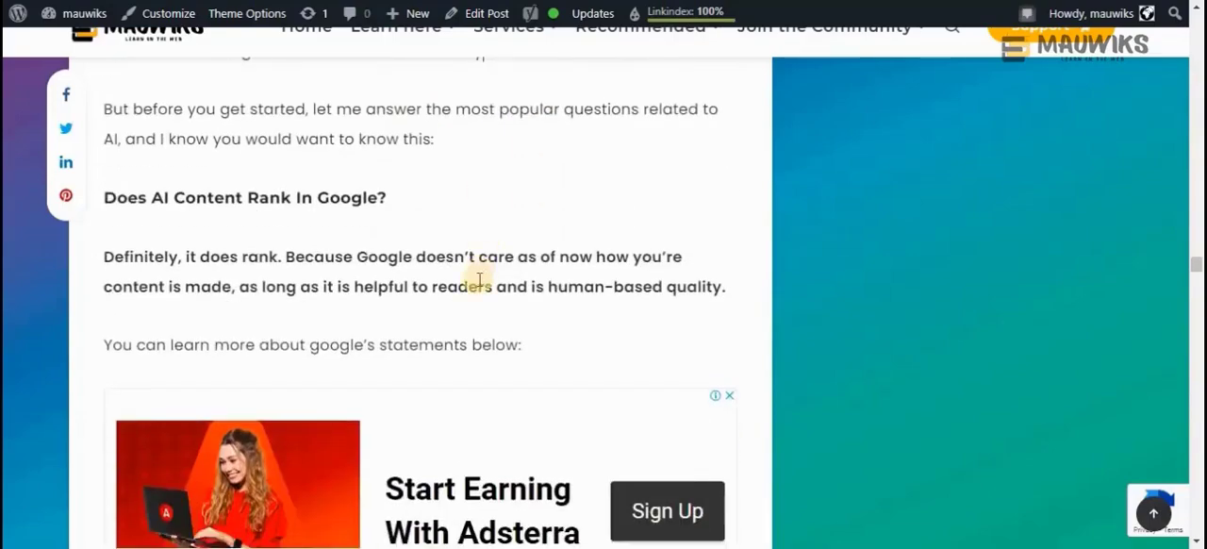
{"action": "scroll", "coordinate": [479, 279], "scroll_direction": "down", "scroll_amount": 6}
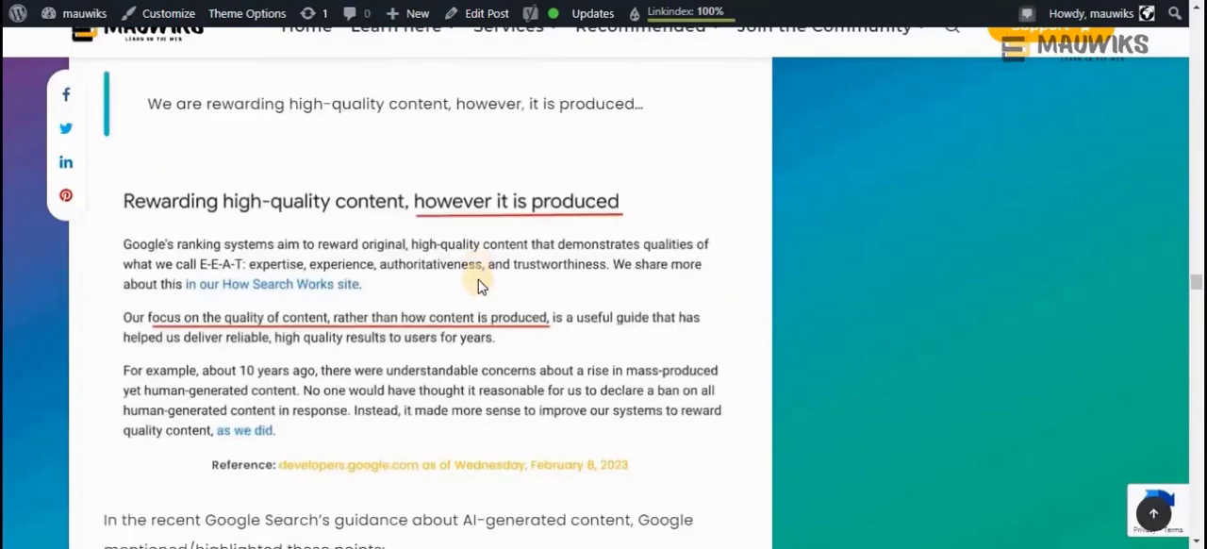
{"action": "scroll", "coordinate": [478, 279], "scroll_direction": "down", "scroll_amount": 1}
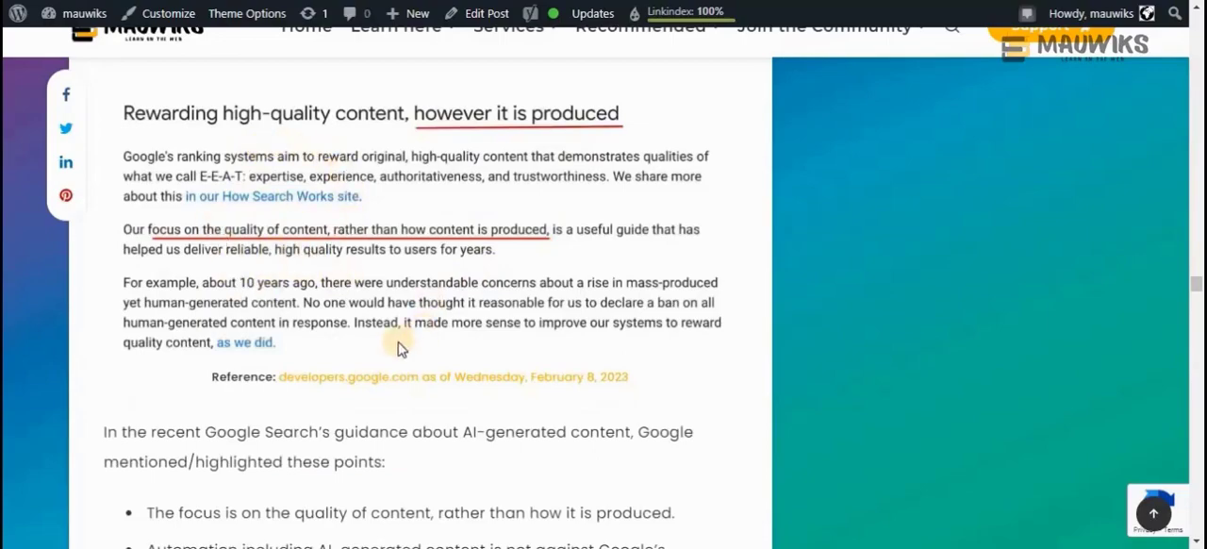
{"action": "scroll", "coordinate": [400, 346], "scroll_direction": "up", "scroll_amount": 2}
{"action": "scroll", "coordinate": [398, 343], "scroll_direction": "up", "scroll_amount": 9}
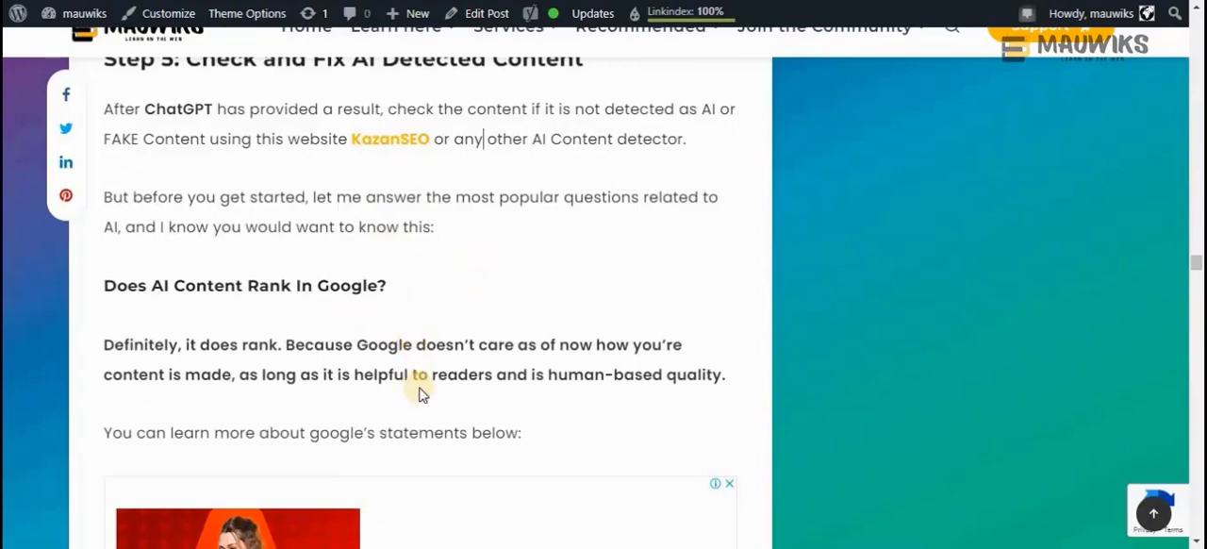
{"action": "scroll", "coordinate": [422, 394], "scroll_direction": "down", "scroll_amount": 6}
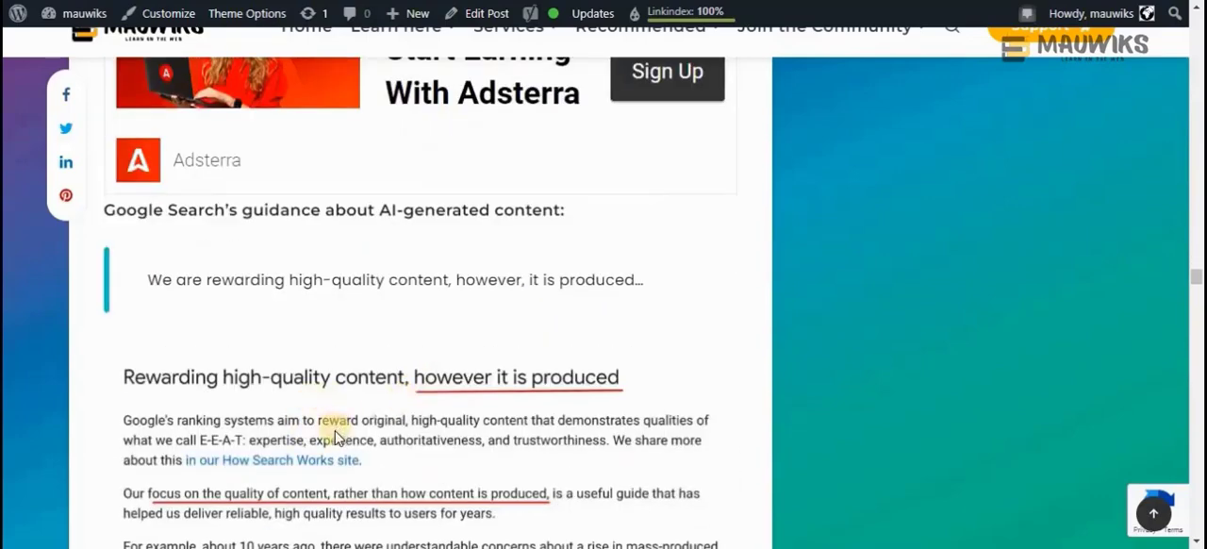
{"action": "scroll", "coordinate": [403, 415], "scroll_direction": "down", "scroll_amount": 2}
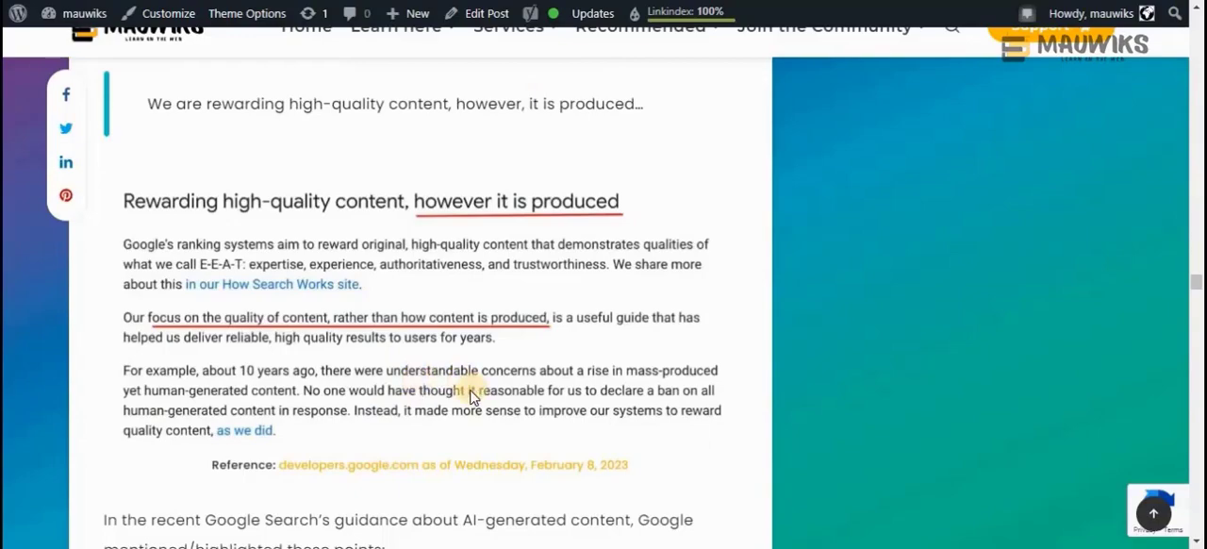
{"action": "scroll", "coordinate": [469, 390], "scroll_direction": "down", "scroll_amount": 5}
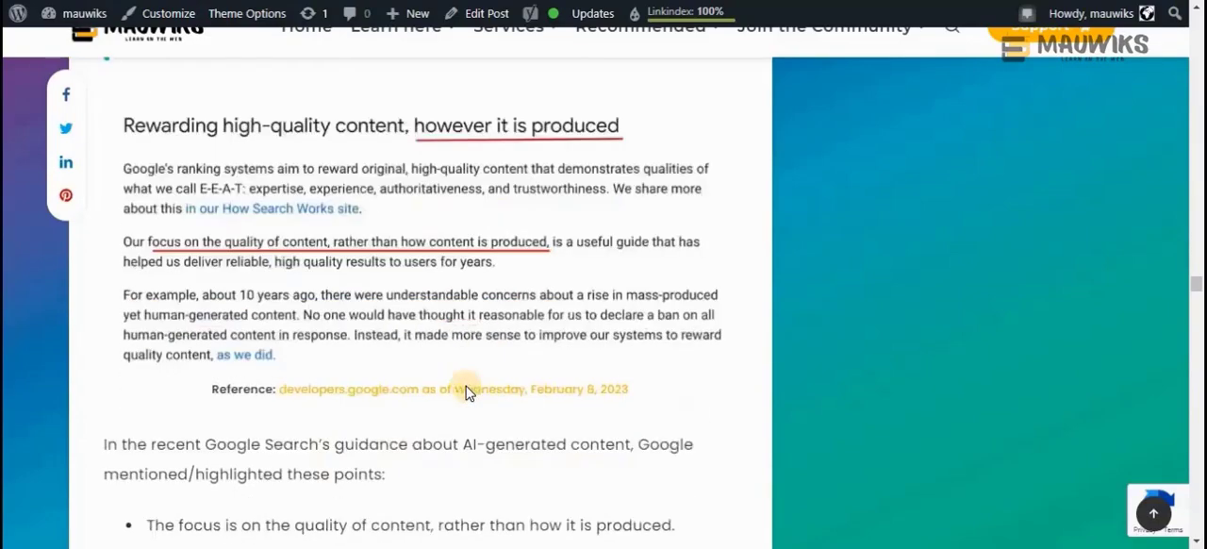
Examine the Google SearchLiaison tweet and the "Does Google Penalize AI Content?" section
{"action": "scroll", "coordinate": [467, 387], "scroll_direction": "down", "scroll_amount": 3}
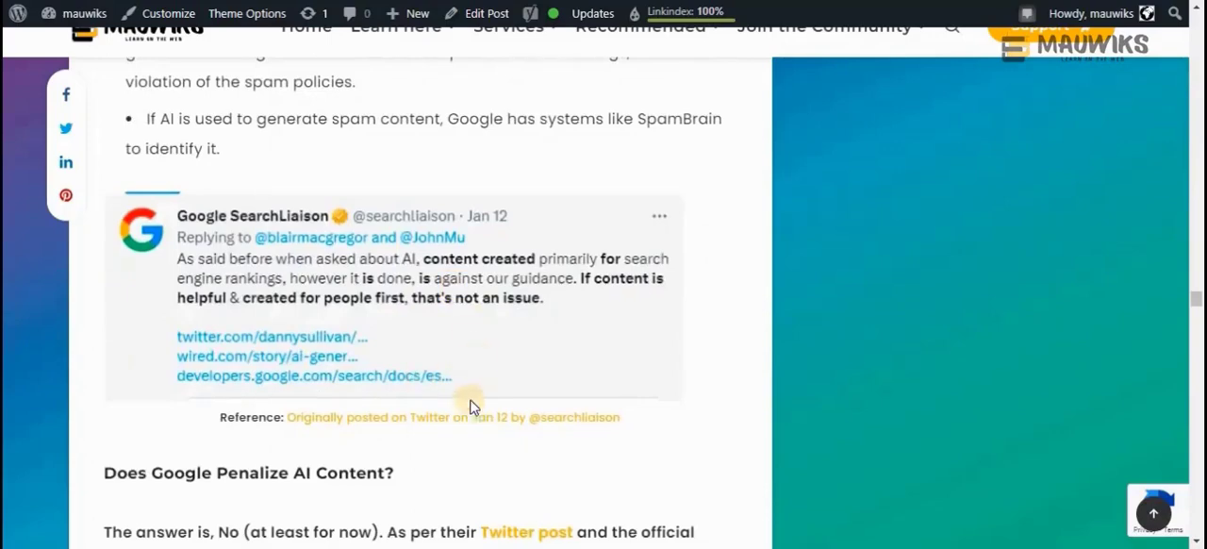
{"action": "scroll", "coordinate": [466, 409], "scroll_direction": "down", "scroll_amount": 3}
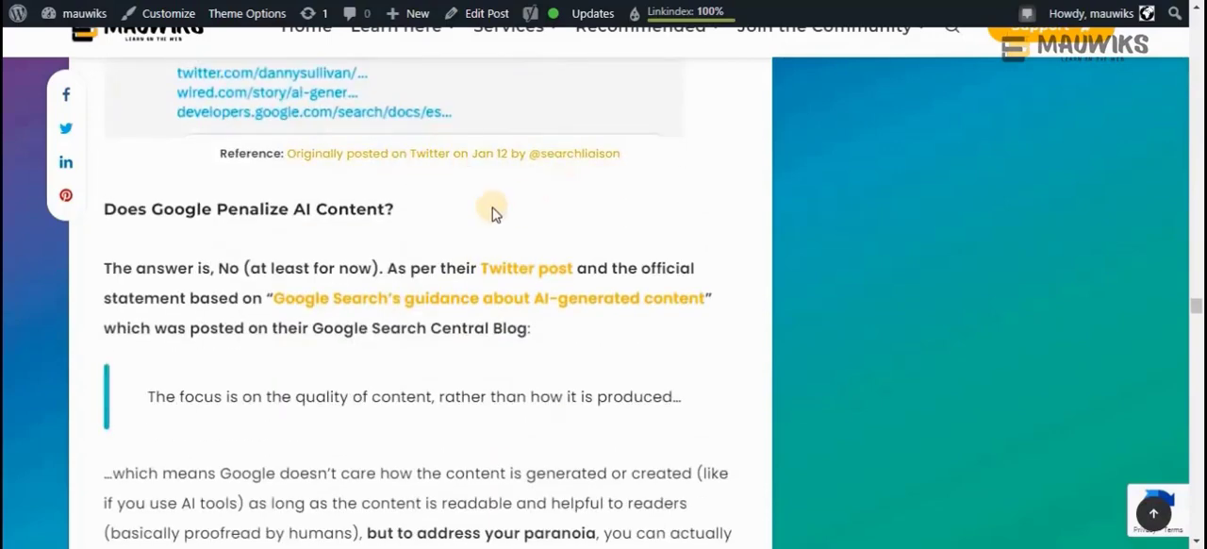
{"action": "scroll", "coordinate": [492, 213], "scroll_direction": "down", "scroll_amount": 1}
{"action": "scroll", "coordinate": [493, 213], "scroll_direction": "up", "scroll_amount": 4}
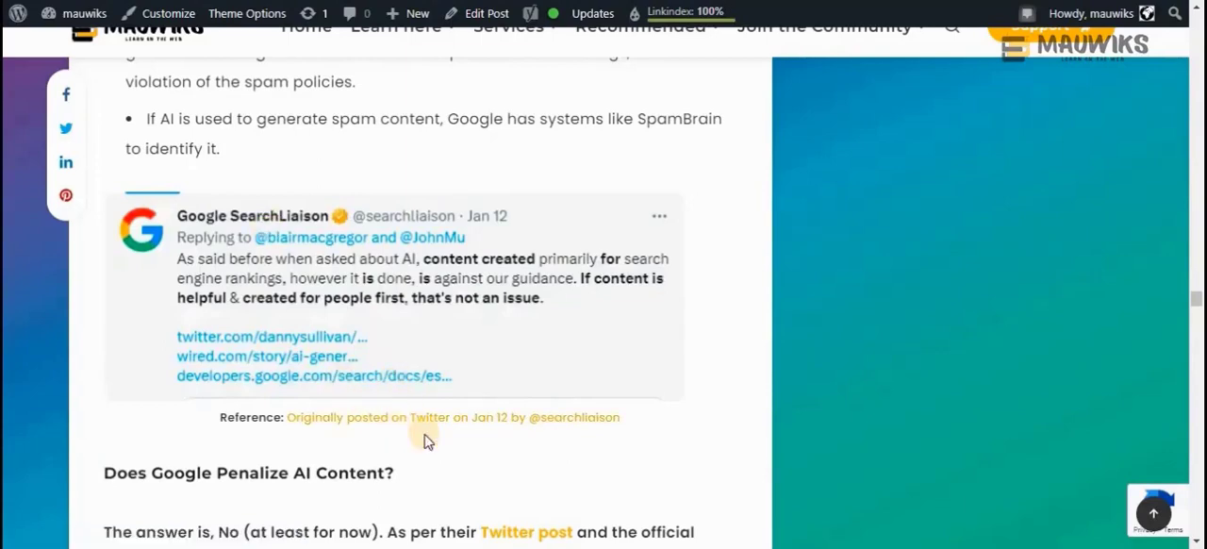
{"action": "scroll", "coordinate": [424, 440], "scroll_direction": "down", "scroll_amount": 3}
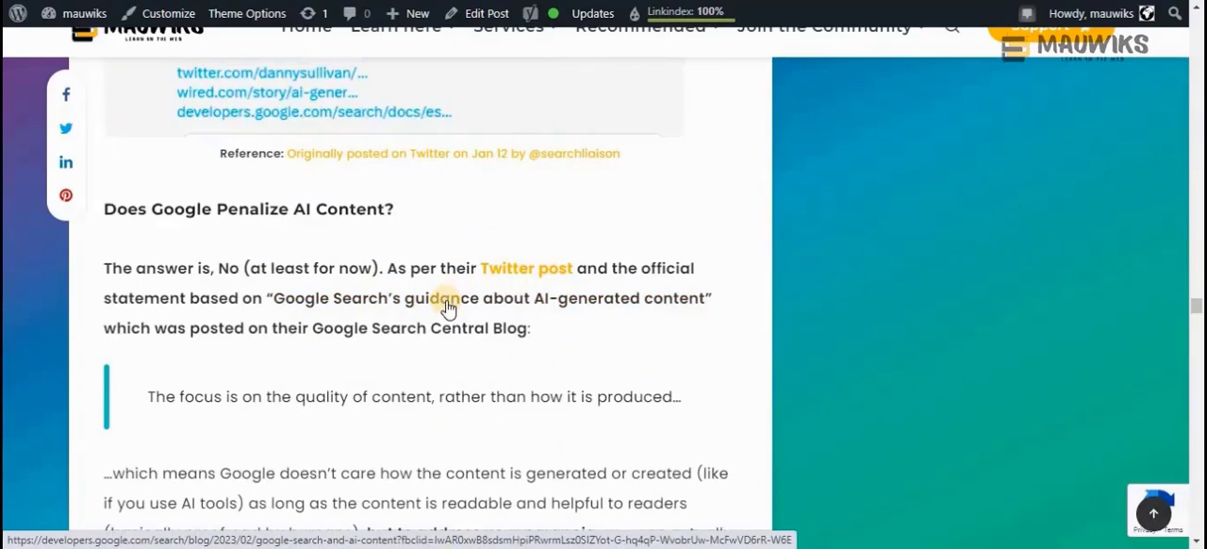
{"action": "scroll", "coordinate": [447, 307], "scroll_direction": "down", "scroll_amount": 3}
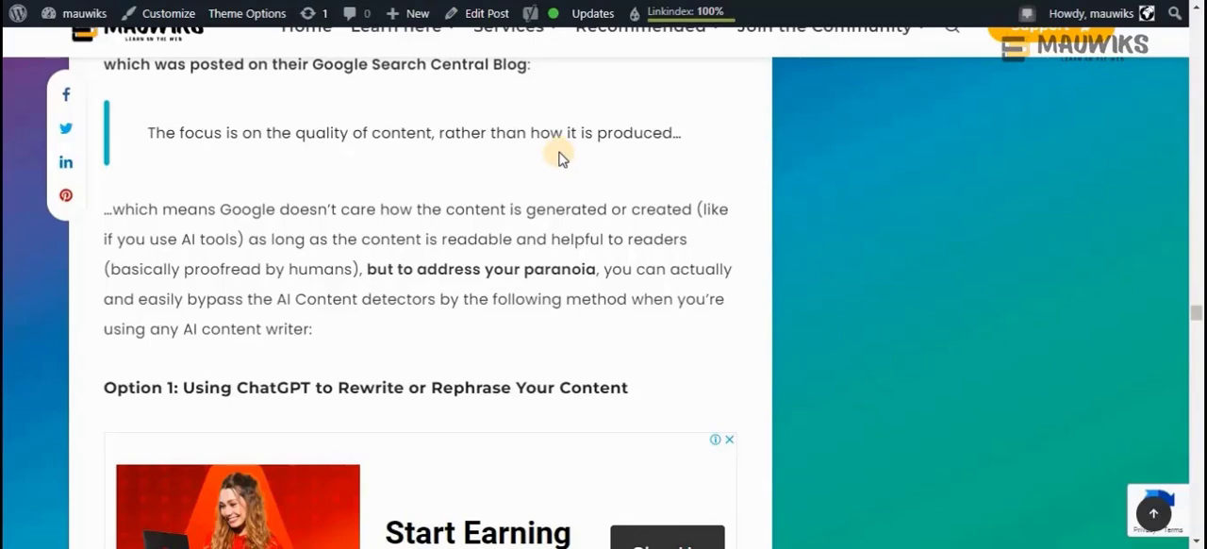
Look over the two rewriting options in the post, using ChatGPT and using Quillbot
{"action": "scroll", "coordinate": [486, 300], "scroll_direction": "down", "scroll_amount": 1}
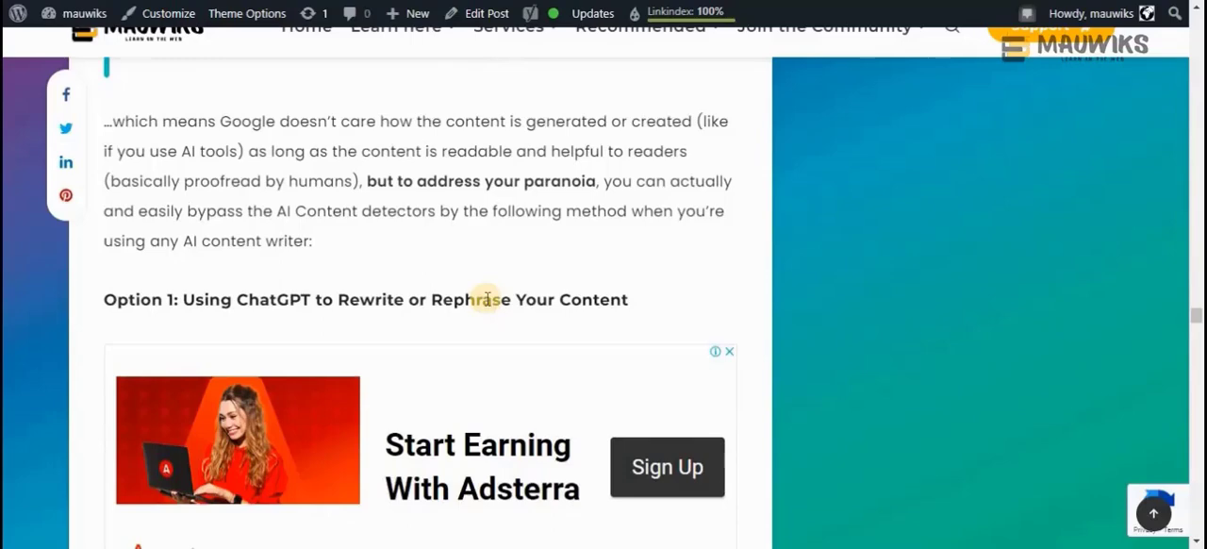
{"action": "scroll", "coordinate": [485, 300], "scroll_direction": "down", "scroll_amount": 3}
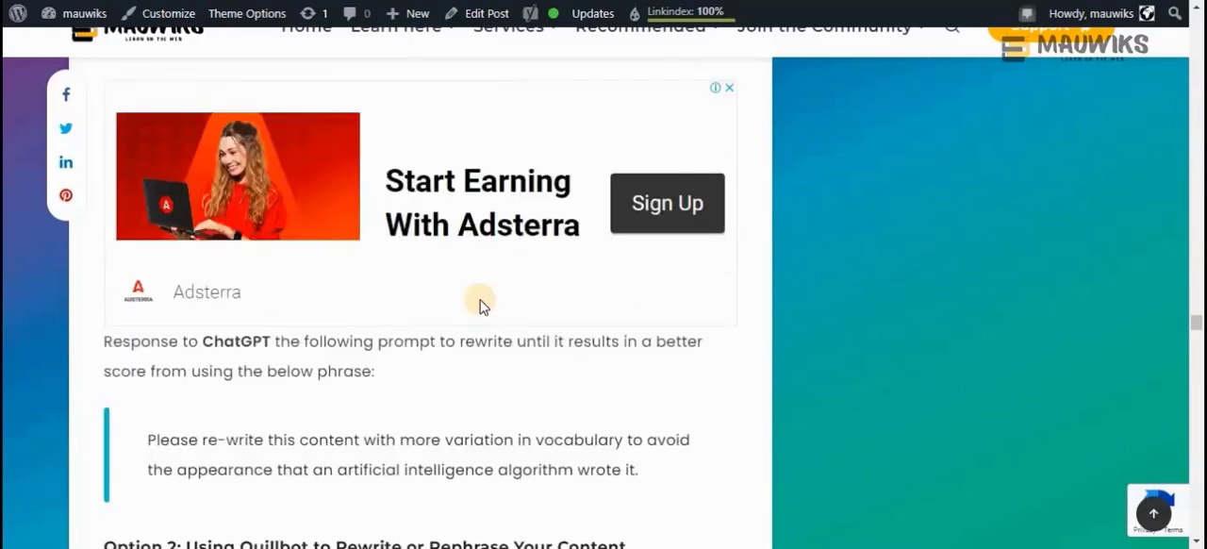
{"action": "scroll", "coordinate": [479, 304], "scroll_direction": "down", "scroll_amount": 4}
{"action": "scroll", "coordinate": [259, 344], "scroll_direction": "up", "scroll_amount": 1}
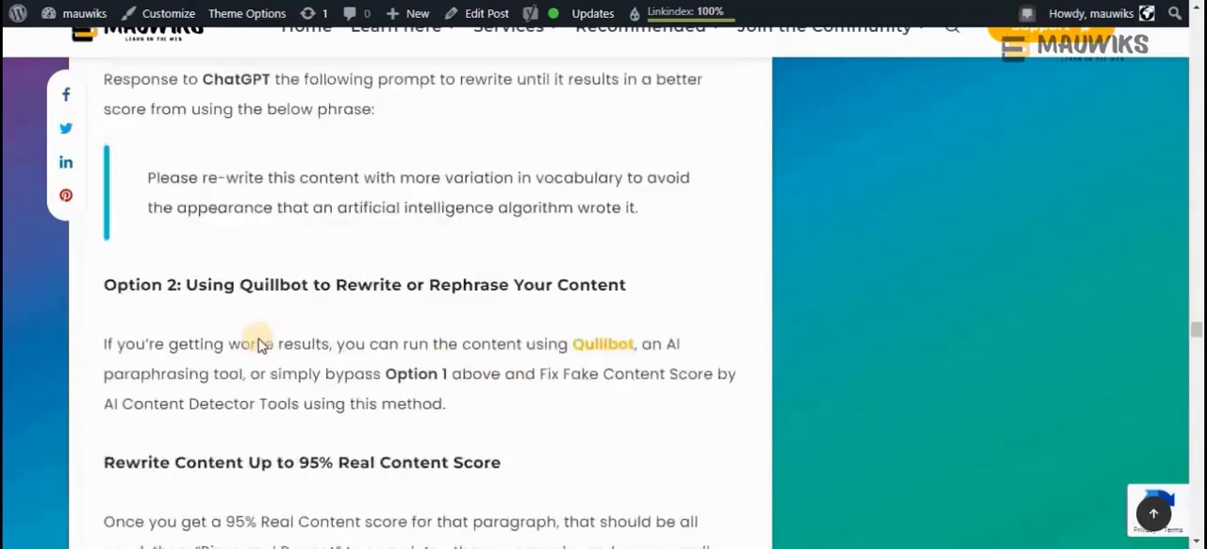
Return to the Step 5 heading and review its instruction to check content with KazanSEO or another AI detector
{"action": "scroll", "coordinate": [259, 341], "scroll_direction": "up", "scroll_amount": 15}
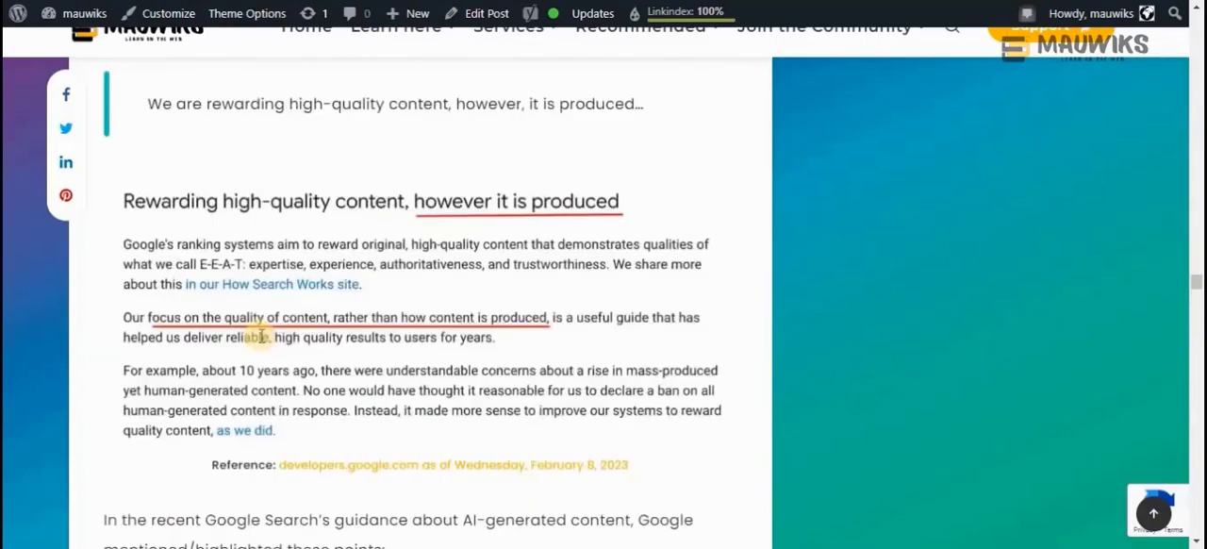
{"action": "scroll", "coordinate": [259, 337], "scroll_direction": "up", "scroll_amount": 12}
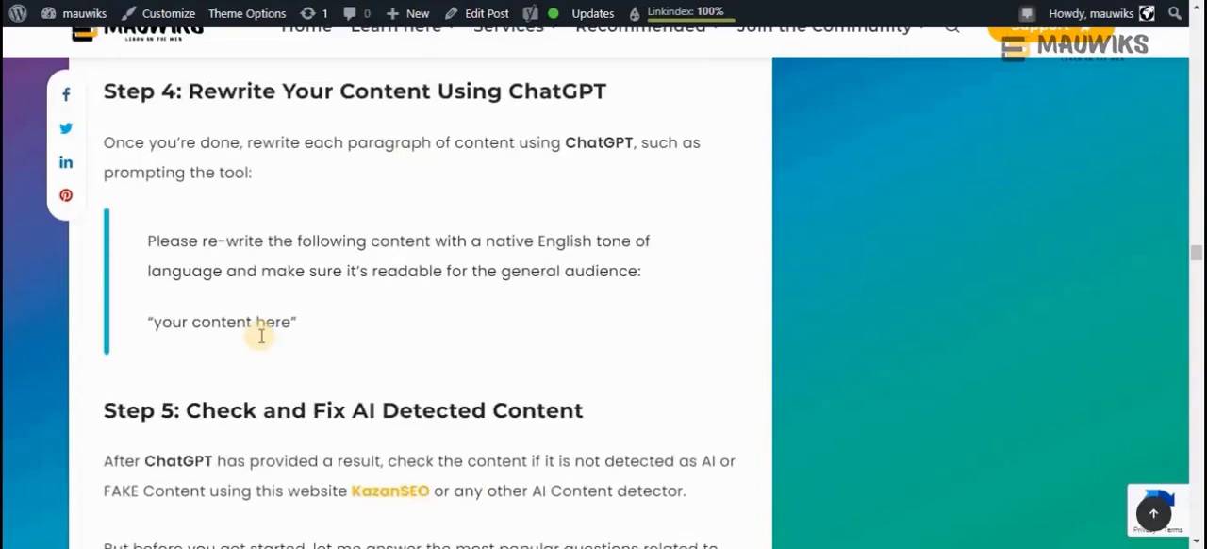
{"action": "scroll", "coordinate": [261, 336], "scroll_direction": "down", "scroll_amount": 2}
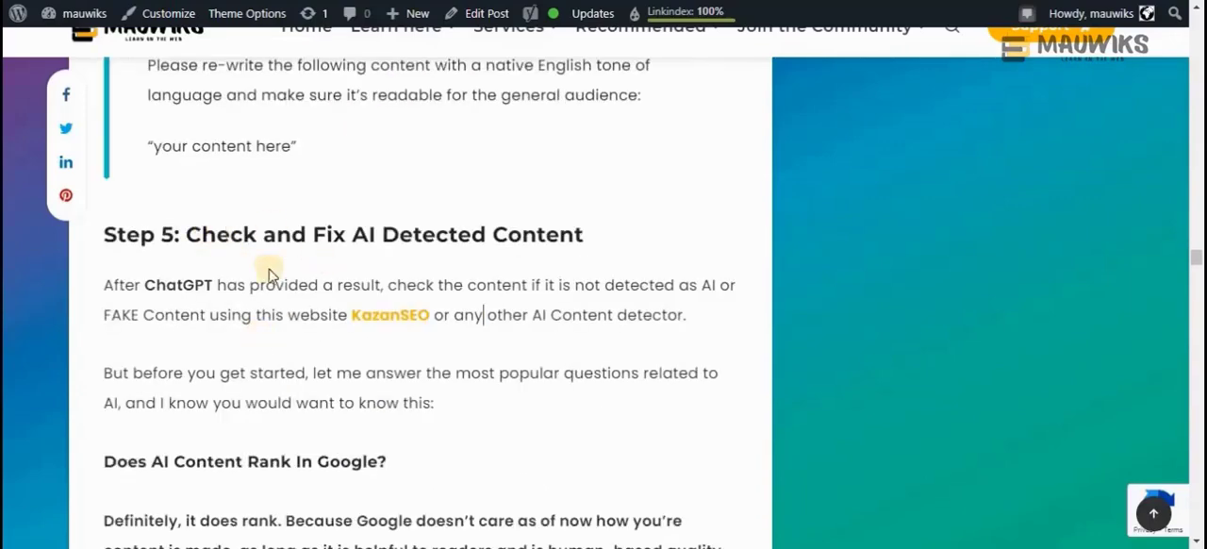
{"action": "left_click_drag", "start_coordinate": [176, 235], "coordinate": [106, 234]}
{"action": "scroll", "coordinate": [237, 366], "scroll_direction": "down", "scroll_amount": 3}
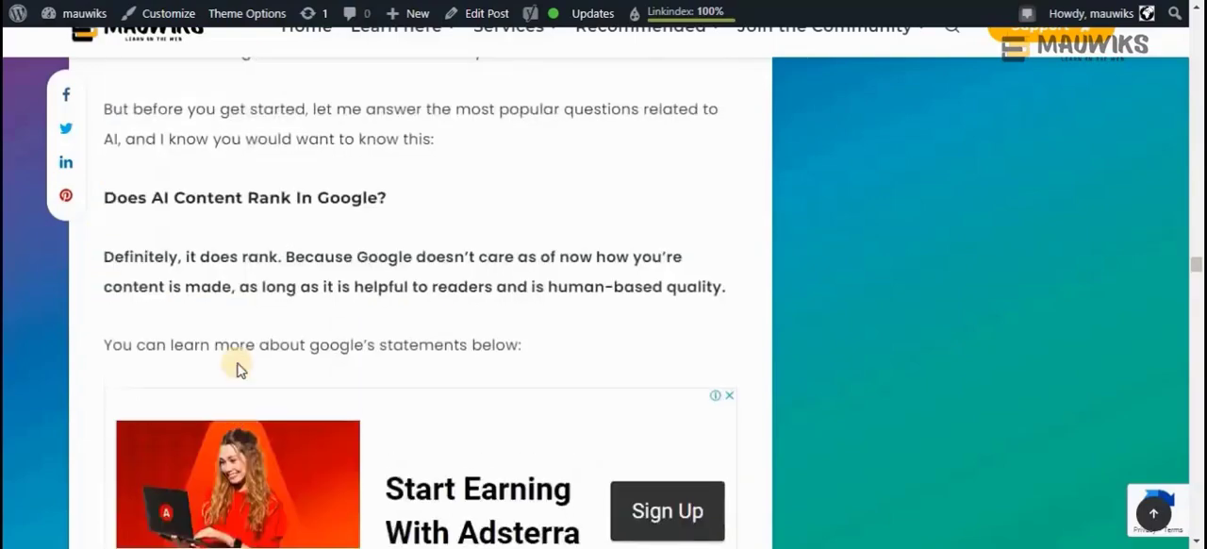
{"action": "scroll", "coordinate": [237, 361], "scroll_direction": "up", "scroll_amount": 4}
{"action": "left_click", "coordinate": [166, 322]}
{"action": "scroll", "coordinate": [156, 350], "scroll_direction": "down", "scroll_amount": 6}
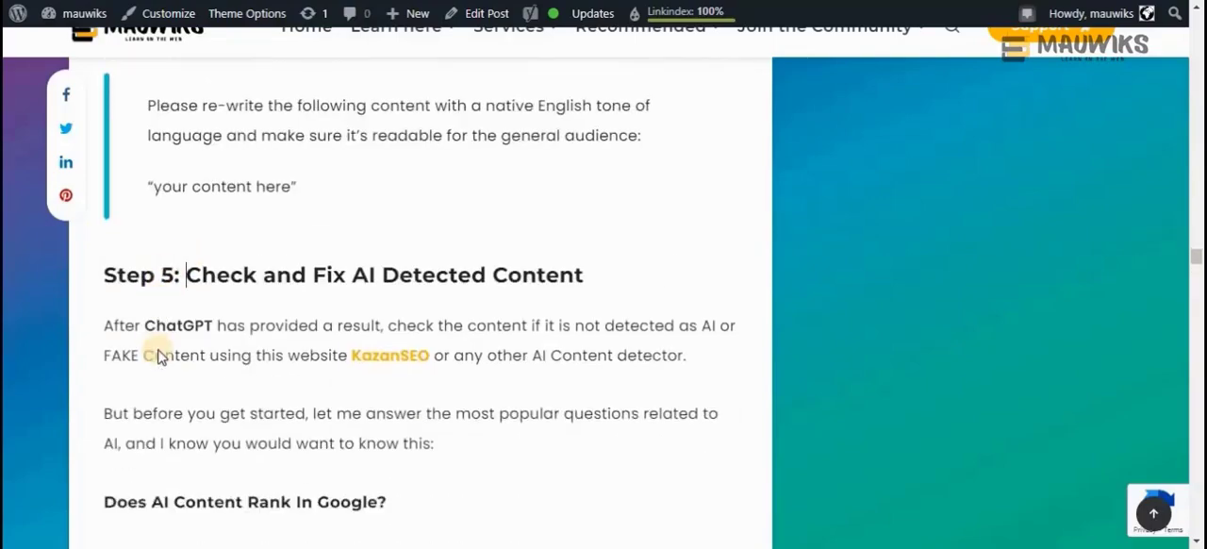
{"action": "scroll", "coordinate": [157, 355], "scroll_direction": "down", "scroll_amount": 12}
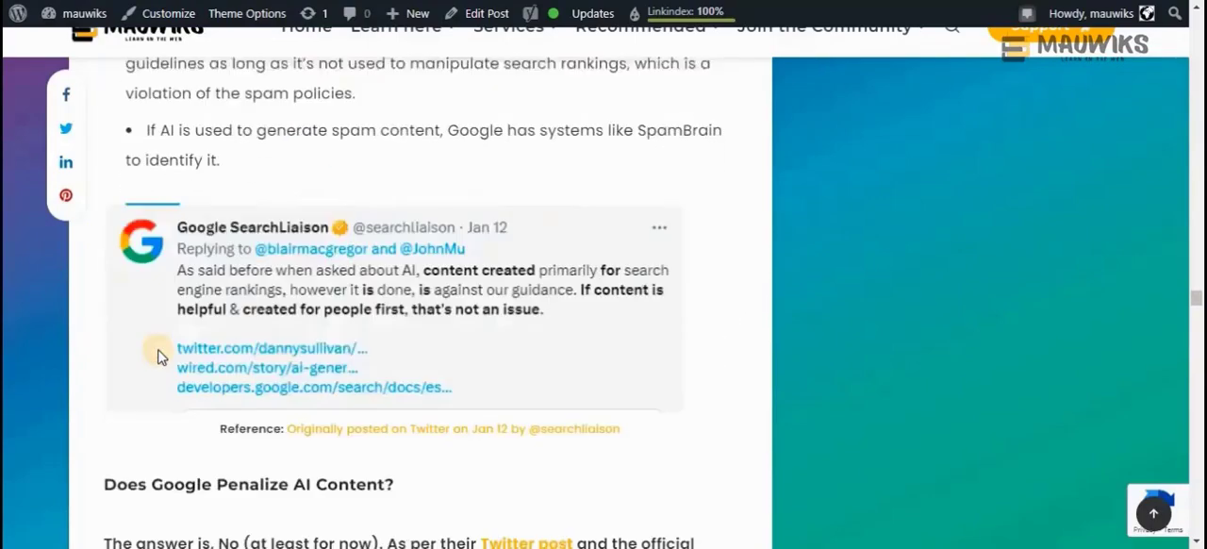
{"action": "scroll", "coordinate": [158, 355], "scroll_direction": "up", "scroll_amount": 18}
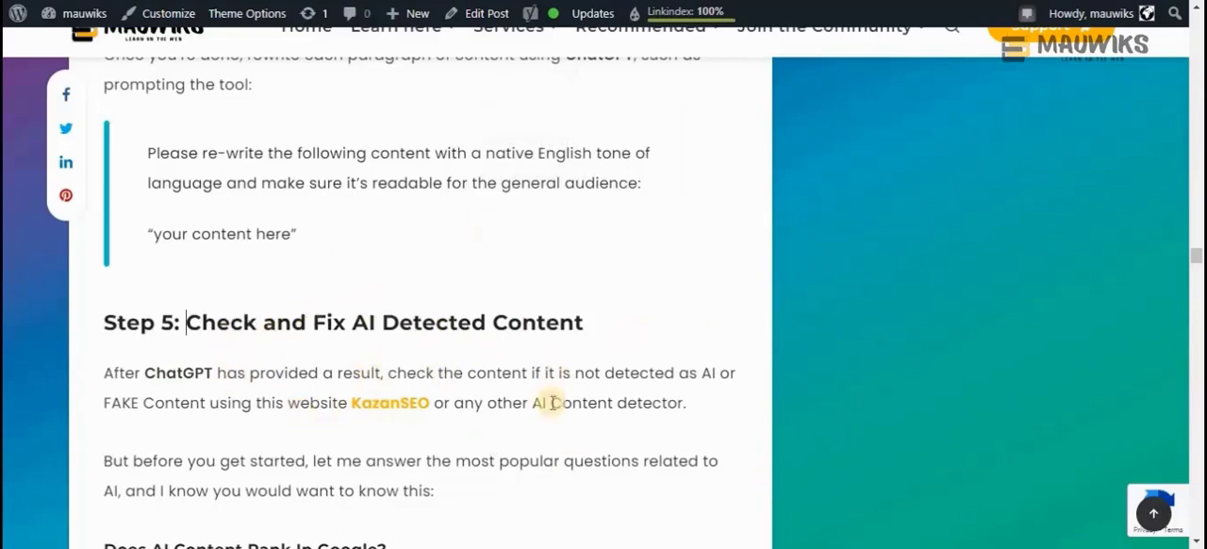
Go through the rest of Step 5 and examine "Option 1: Using ChatGPT to Rewrite or Rephrase Your Content"
{"action": "scroll", "coordinate": [537, 432], "scroll_direction": "down", "scroll_amount": 2}
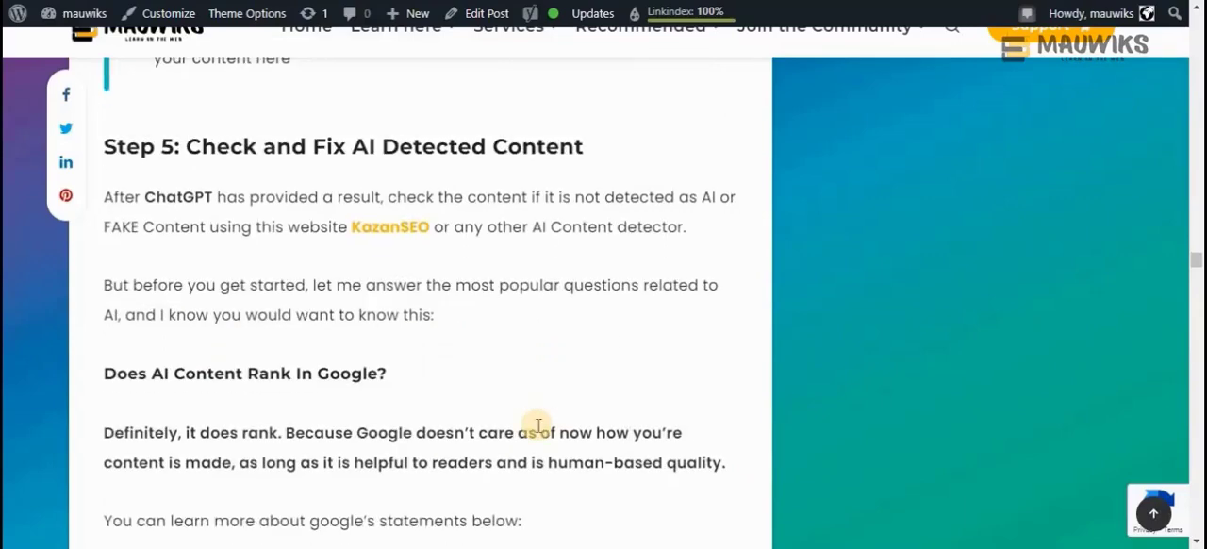
{"action": "scroll", "coordinate": [538, 426], "scroll_direction": "down", "scroll_amount": 6}
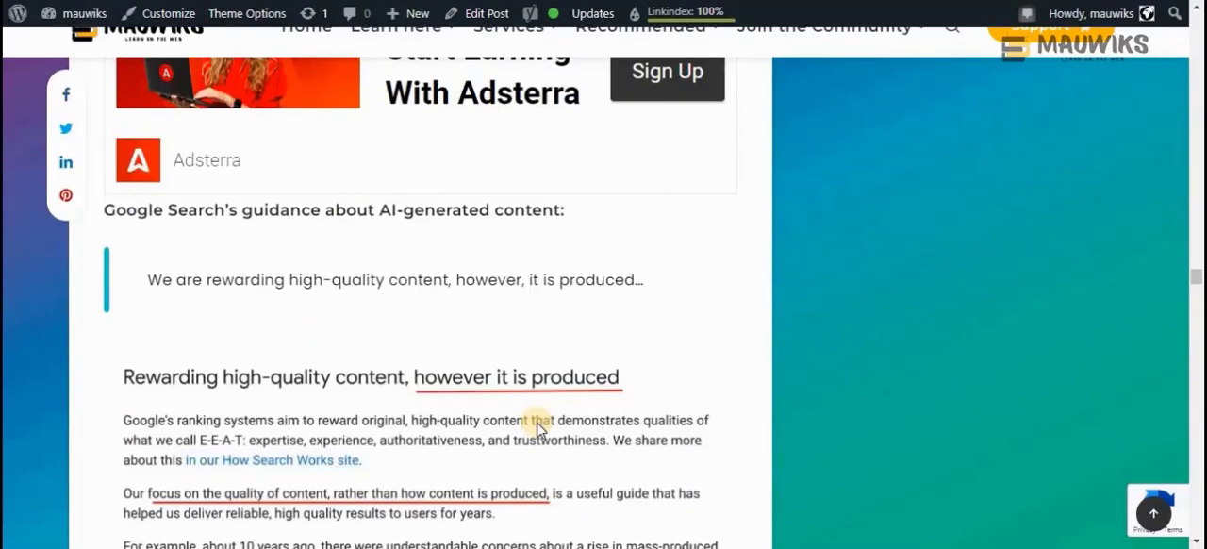
{"action": "scroll", "coordinate": [539, 429], "scroll_direction": "down", "scroll_amount": 12}
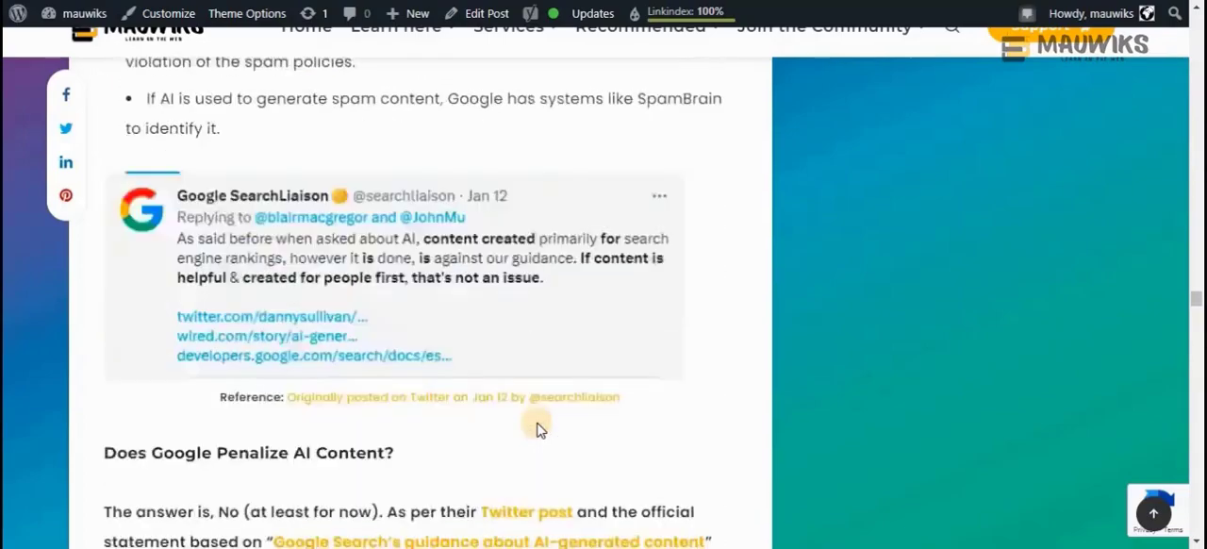
{"action": "scroll", "coordinate": [538, 429], "scroll_direction": "down", "scroll_amount": 5}
{"action": "scroll", "coordinate": [439, 384], "scroll_direction": "down", "scroll_amount": 5}
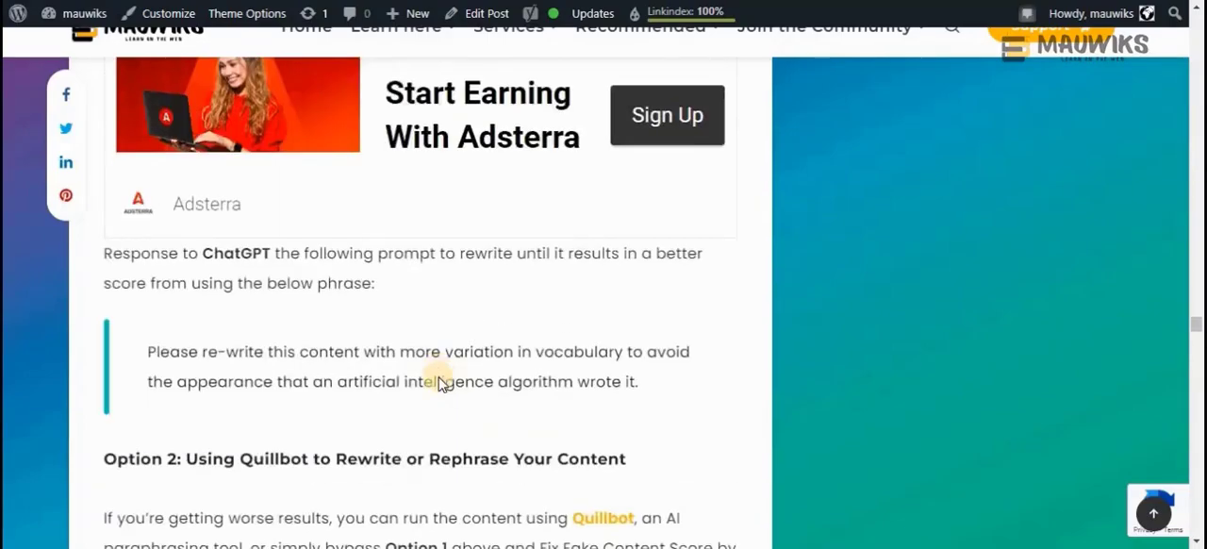
{"action": "scroll", "coordinate": [134, 463], "scroll_direction": "up", "scroll_amount": 3}
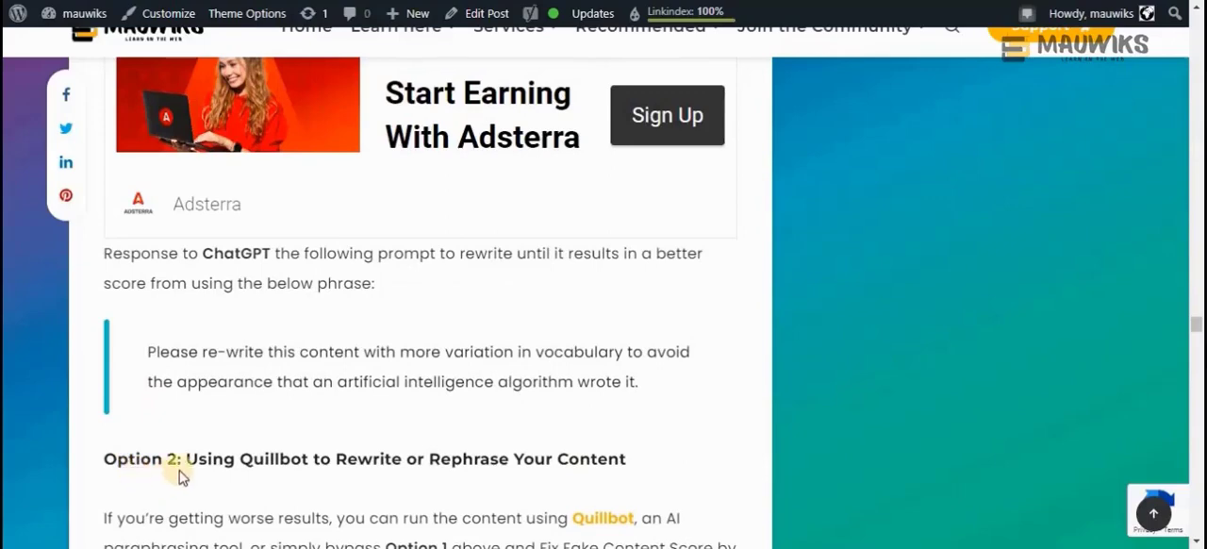
{"action": "scroll", "coordinate": [312, 459], "scroll_direction": "up", "scroll_amount": 6}
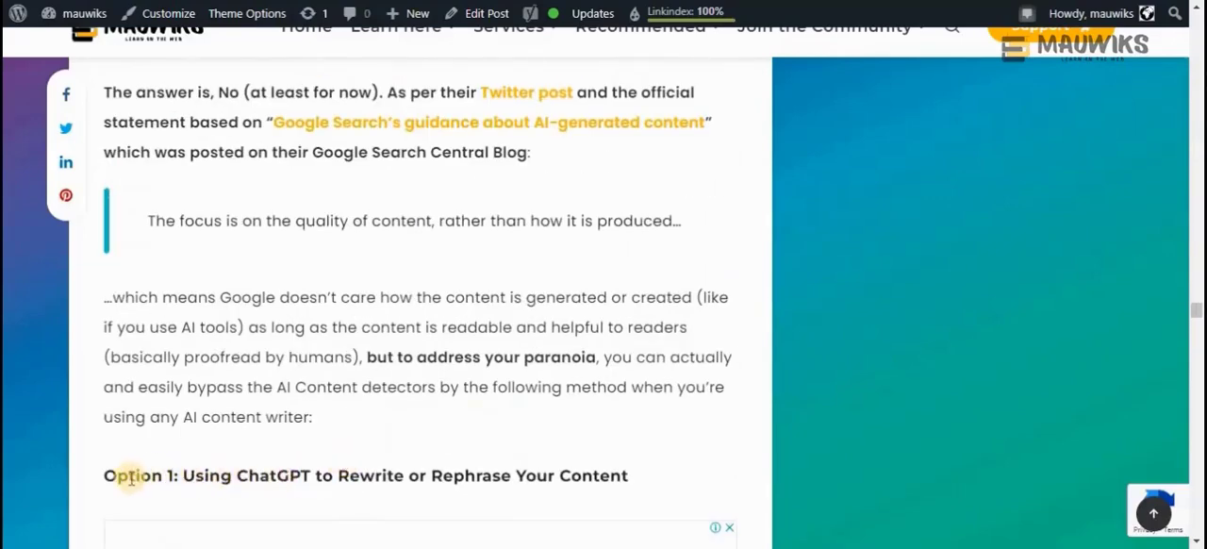
{"action": "left_click_drag", "start_coordinate": [131, 476], "coordinate": [533, 464]}
{"action": "left_click", "coordinate": [243, 475]}
{"action": "scroll", "coordinate": [533, 462], "scroll_direction": "down", "scroll_amount": 5}
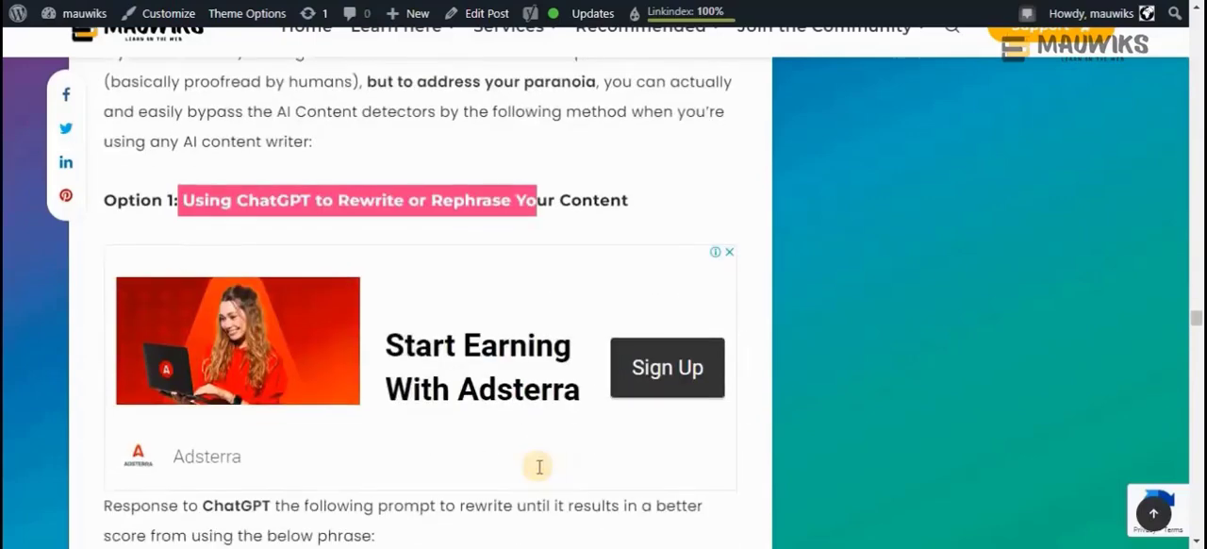
Review Option 2 on rewriting with Quillbot and highlight "95% Real Content Score" in the "Rewrite Content Up to" heading
{"action": "left_click_drag", "start_coordinate": [695, 396], "coordinate": [67, 241]}
{"action": "scroll", "coordinate": [334, 437], "scroll_direction": "down", "scroll_amount": 4}
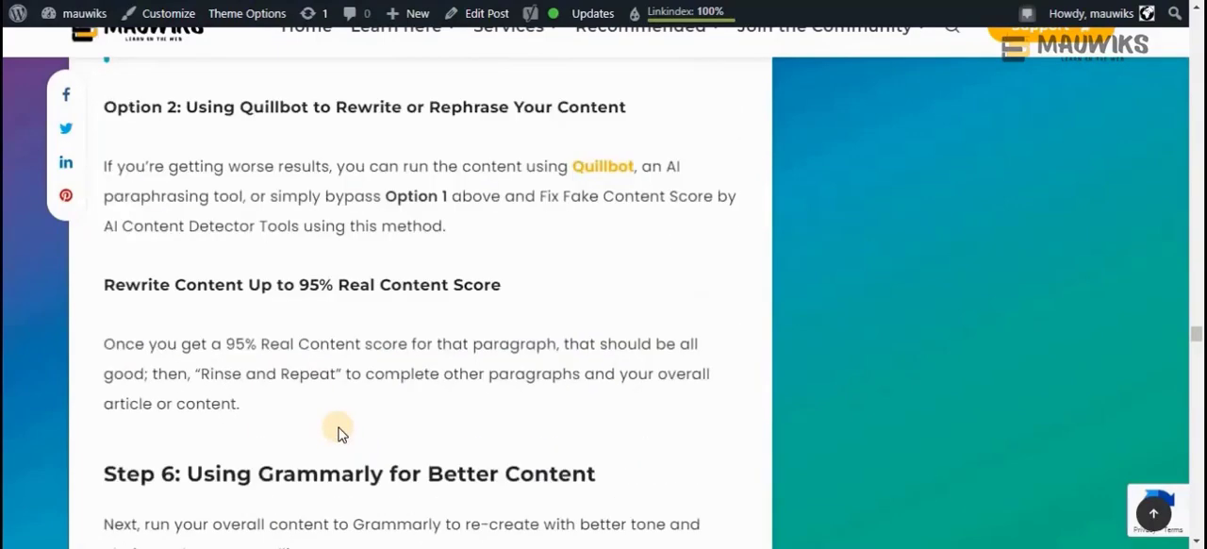
{"action": "scroll", "coordinate": [339, 432], "scroll_direction": "down", "scroll_amount": 1}
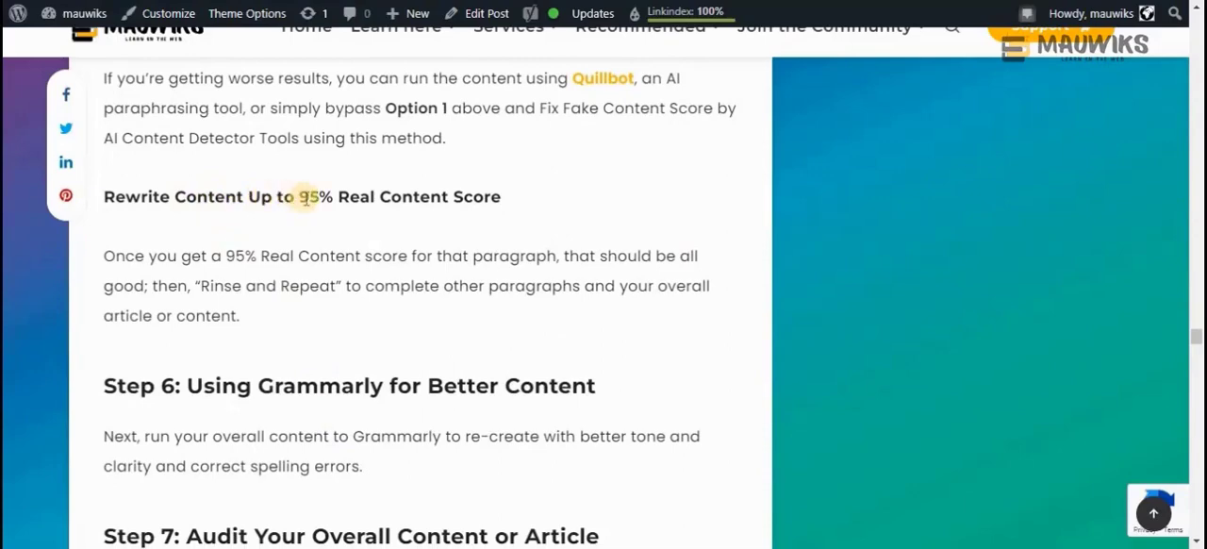
{"action": "left_click_drag", "start_coordinate": [300, 197], "coordinate": [517, 200]}
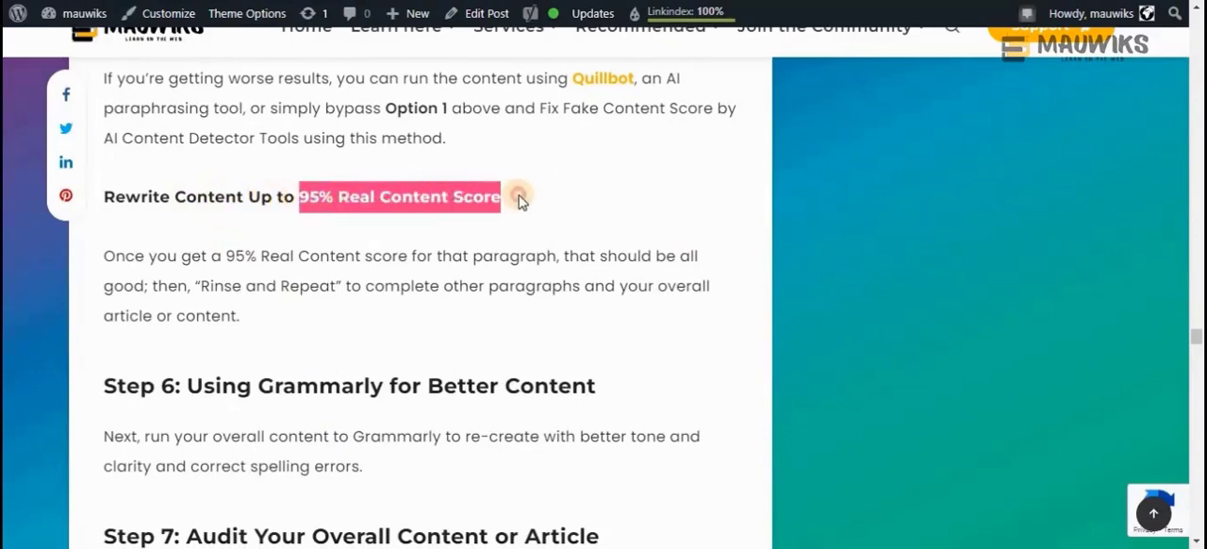
{"action": "left_click", "coordinate": [358, 195]}
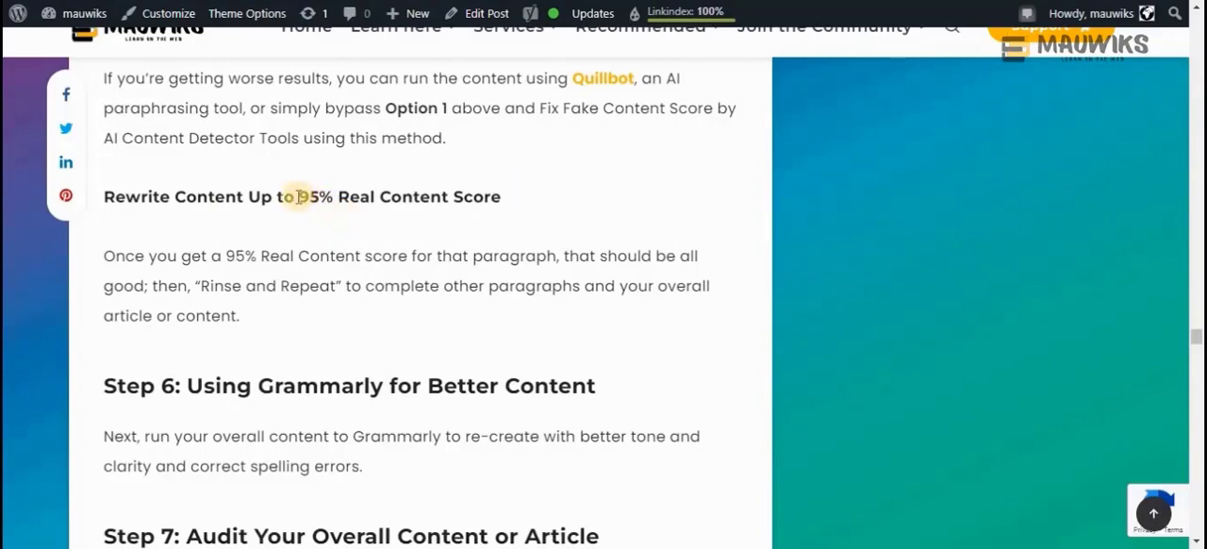
{"action": "left_click_drag", "start_coordinate": [300, 197], "coordinate": [330, 197]}
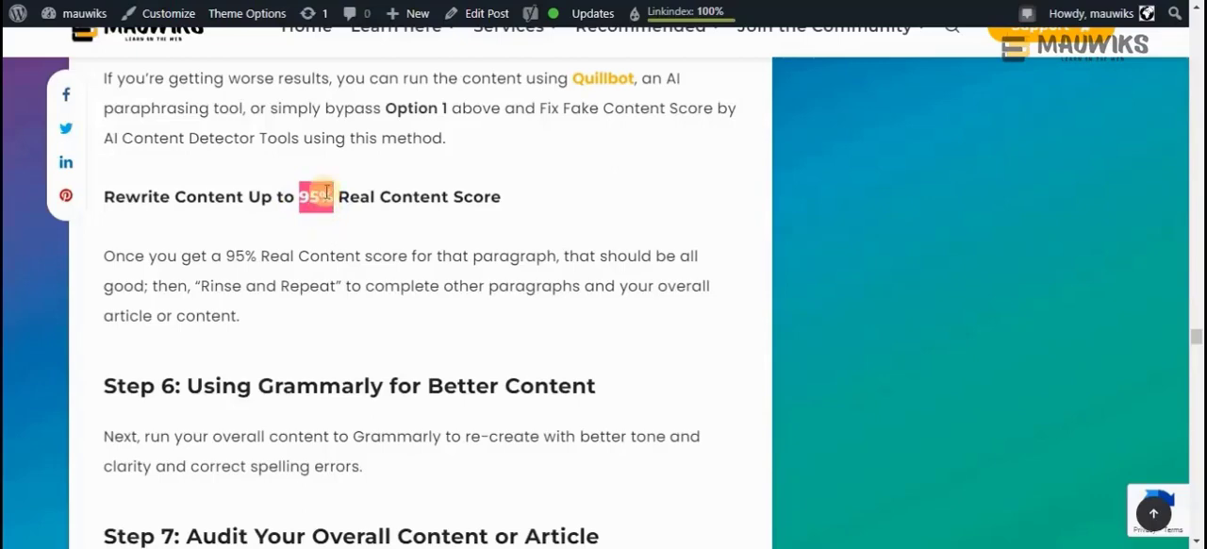
{"action": "left_click", "coordinate": [502, 196]}
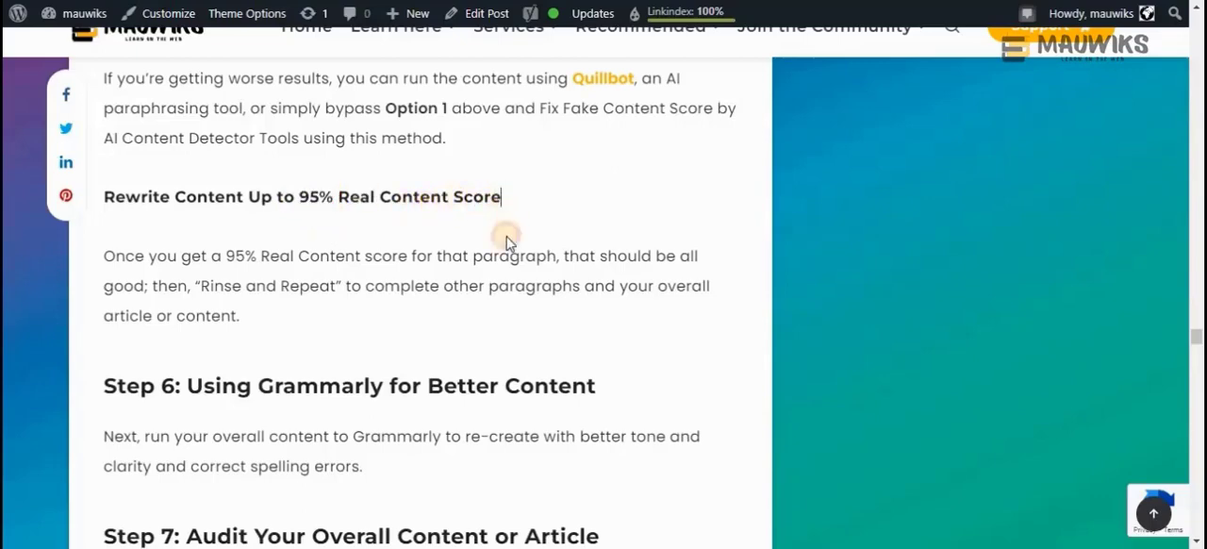
{"action": "left_click_drag", "start_coordinate": [503, 196], "coordinate": [300, 195]}
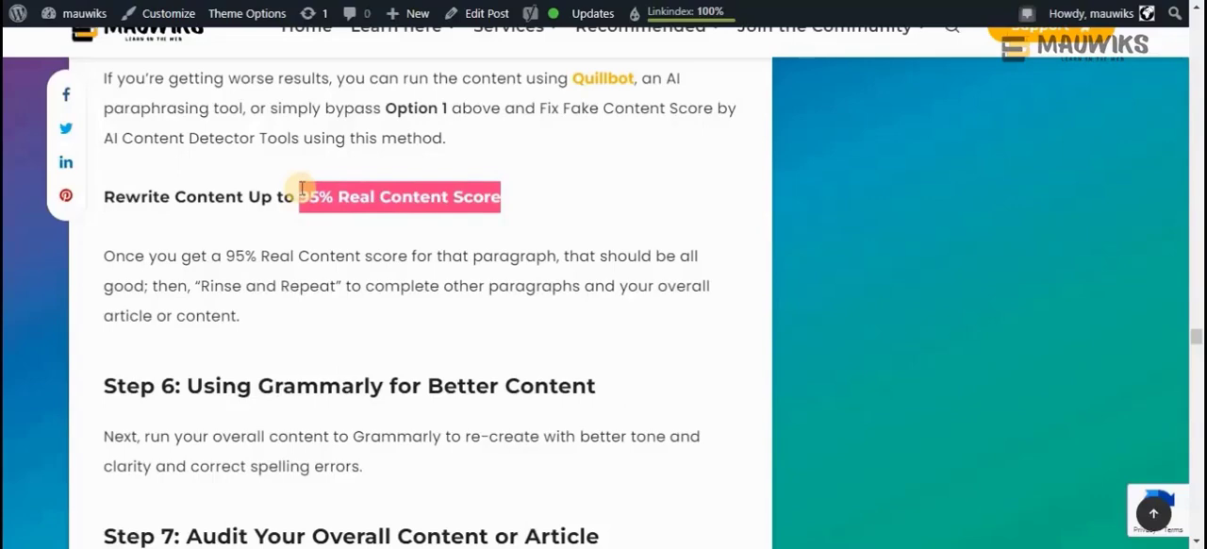
{"action": "left_click", "coordinate": [330, 196]}
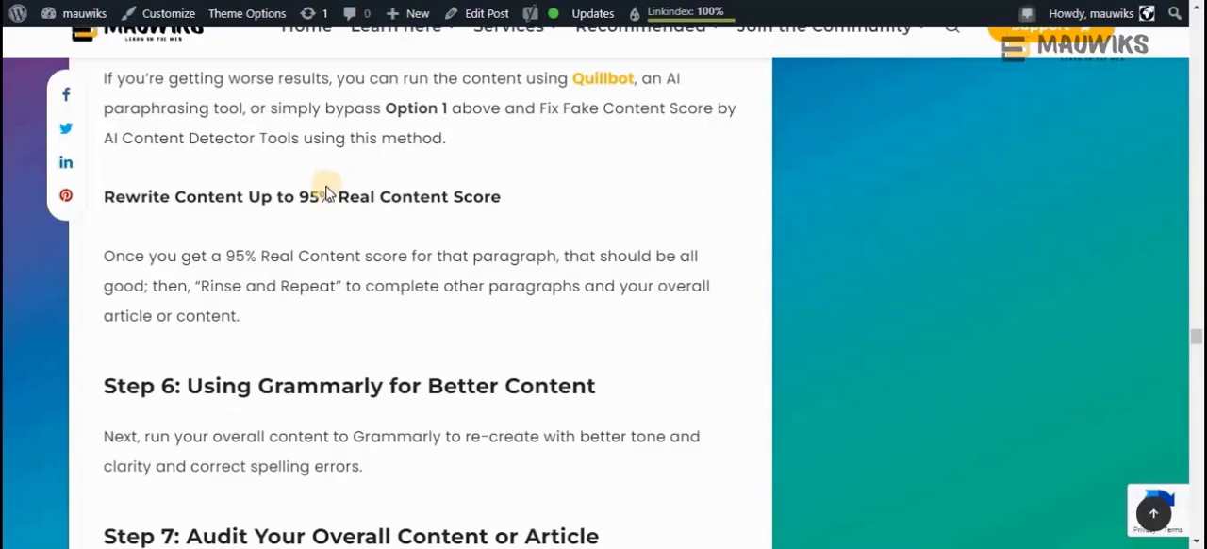
Revisit Google's AI content guidance and the two rewriting options, and continue to the Step 6 Grammarly section
{"action": "scroll", "coordinate": [377, 245], "scroll_direction": "down", "scroll_amount": 2}
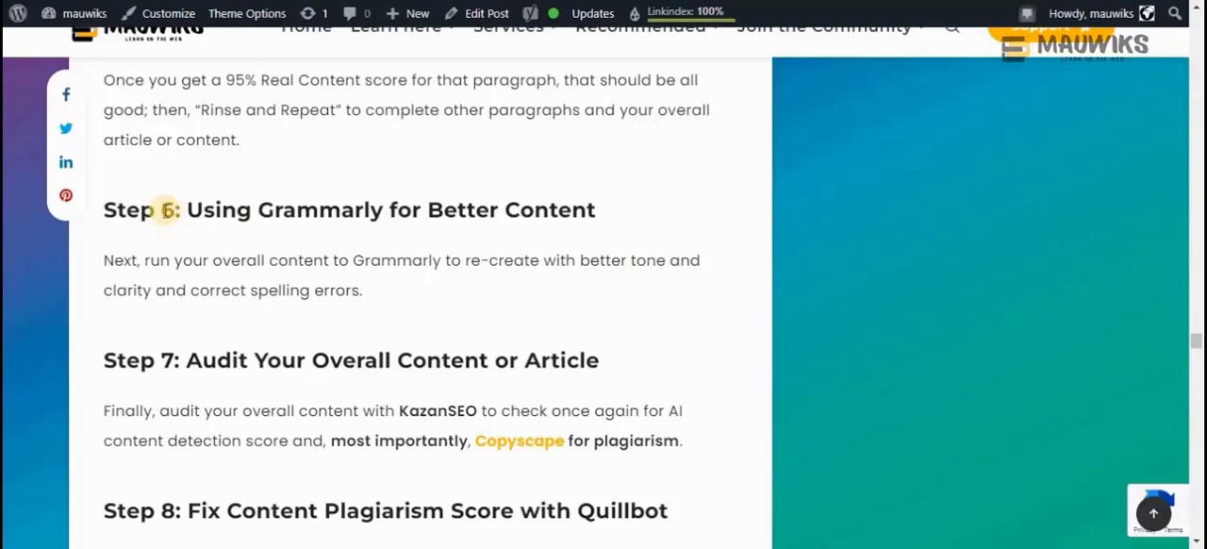
{"action": "scroll", "coordinate": [168, 210], "scroll_direction": "up", "scroll_amount": 10}
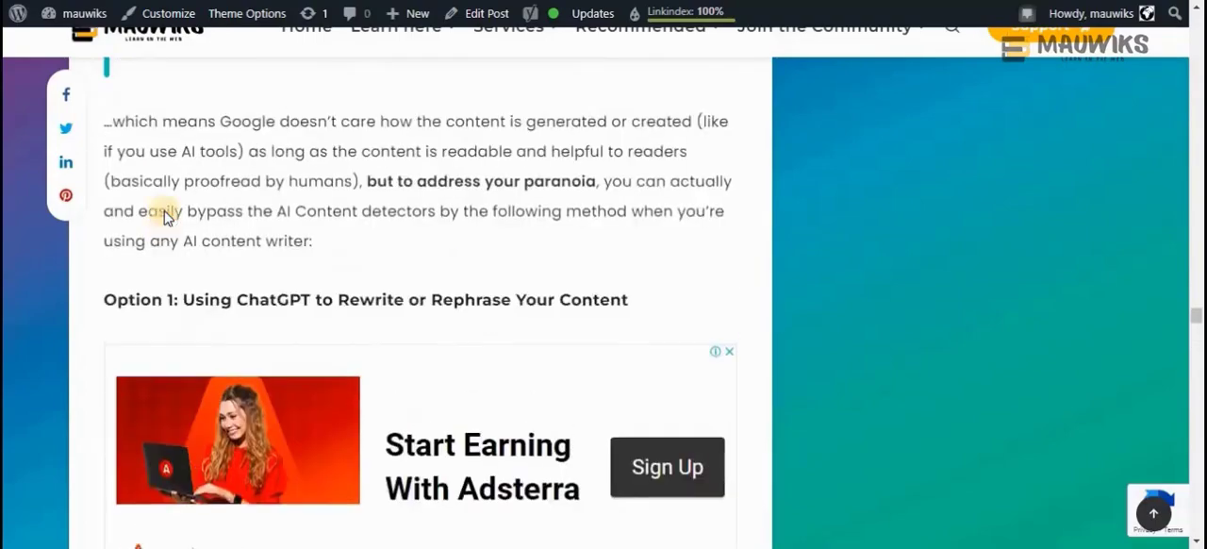
{"action": "scroll", "coordinate": [164, 213], "scroll_direction": "up", "scroll_amount": 10}
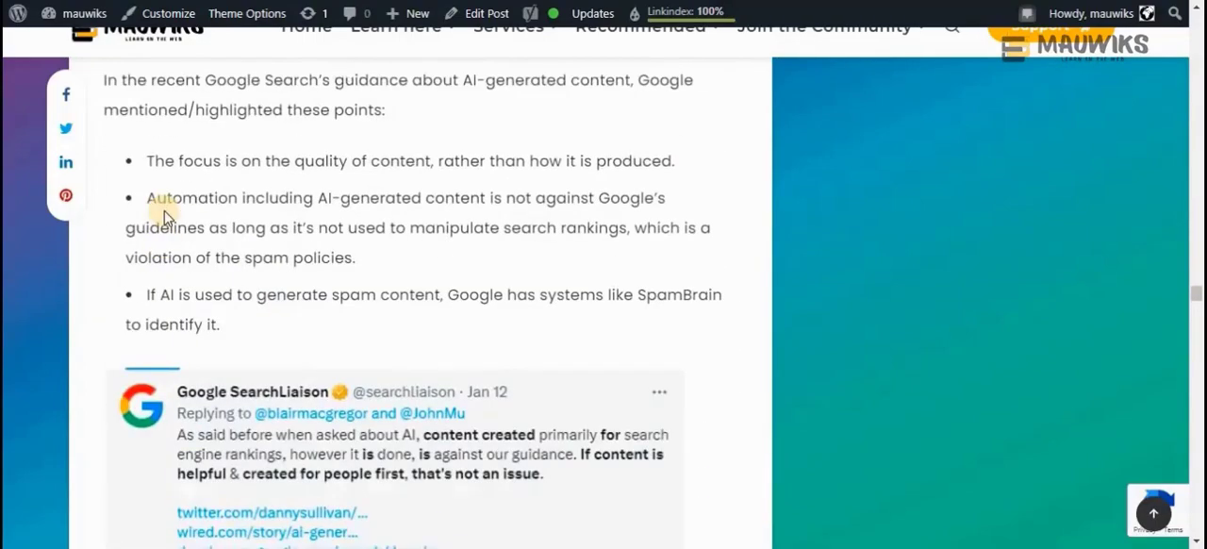
{"action": "scroll", "coordinate": [164, 215], "scroll_direction": "down", "scroll_amount": 10}
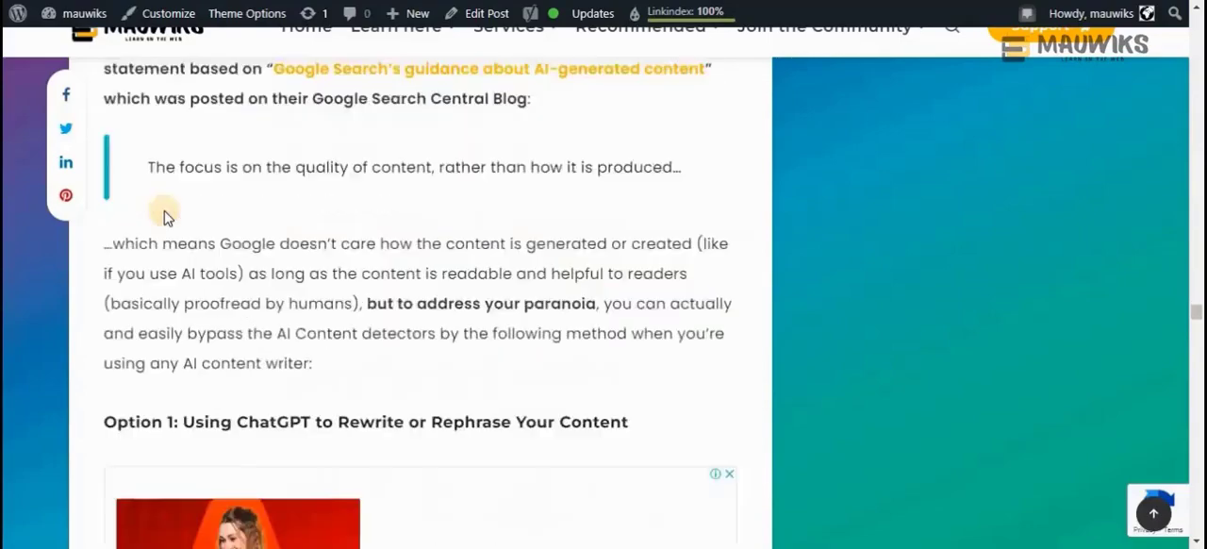
{"action": "scroll", "coordinate": [164, 215], "scroll_direction": "down", "scroll_amount": 2}
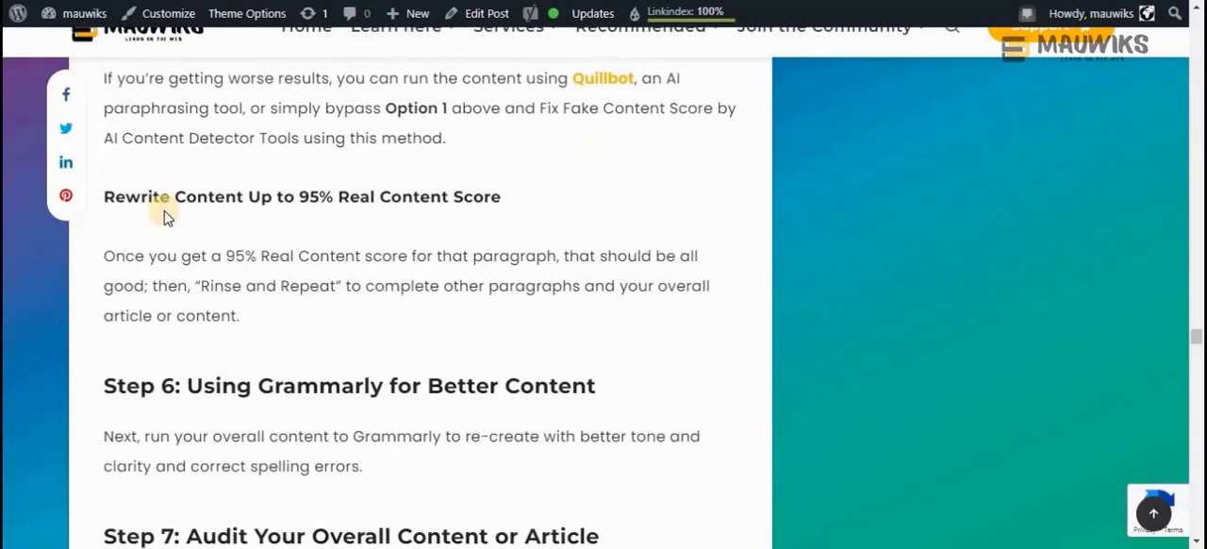
{"action": "scroll", "coordinate": [166, 217], "scroll_direction": "up", "scroll_amount": 2}
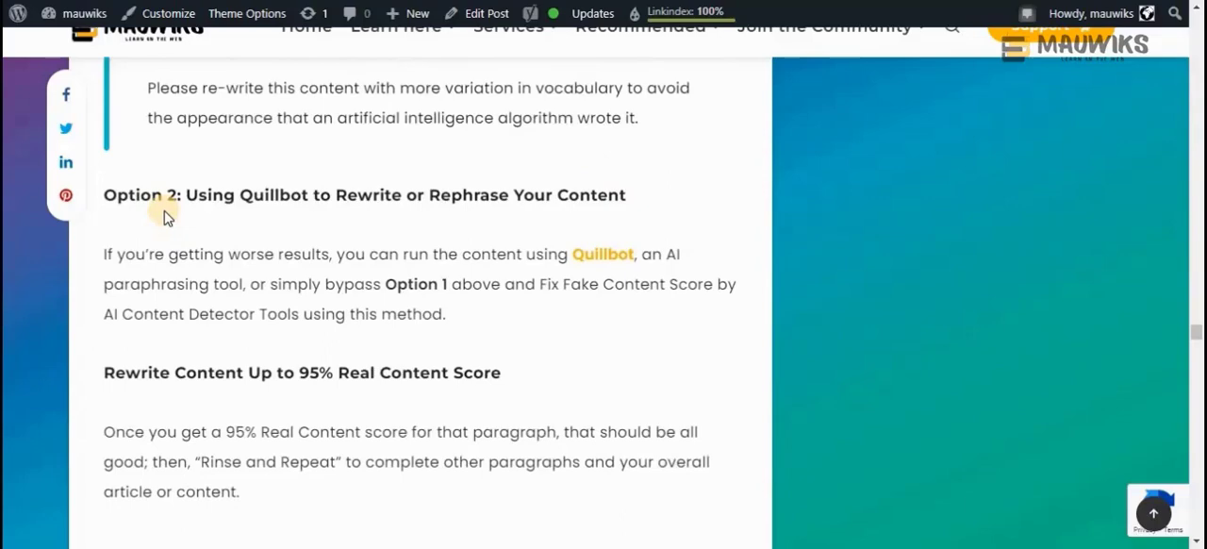
{"action": "scroll", "coordinate": [164, 216], "scroll_direction": "down", "scroll_amount": 4}
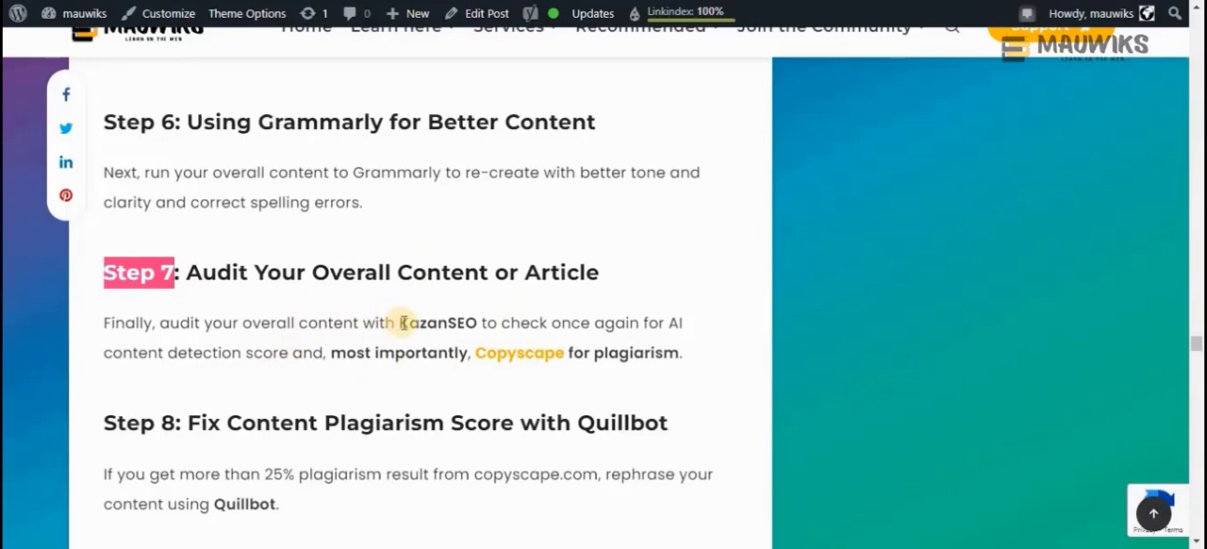
Examine Step 7 on auditing the article, highlighting KazanSEO for AI detection and the word "plagiarism" beside Copyscape
{"action": "left_click_drag", "start_coordinate": [404, 322], "coordinate": [475, 313]}
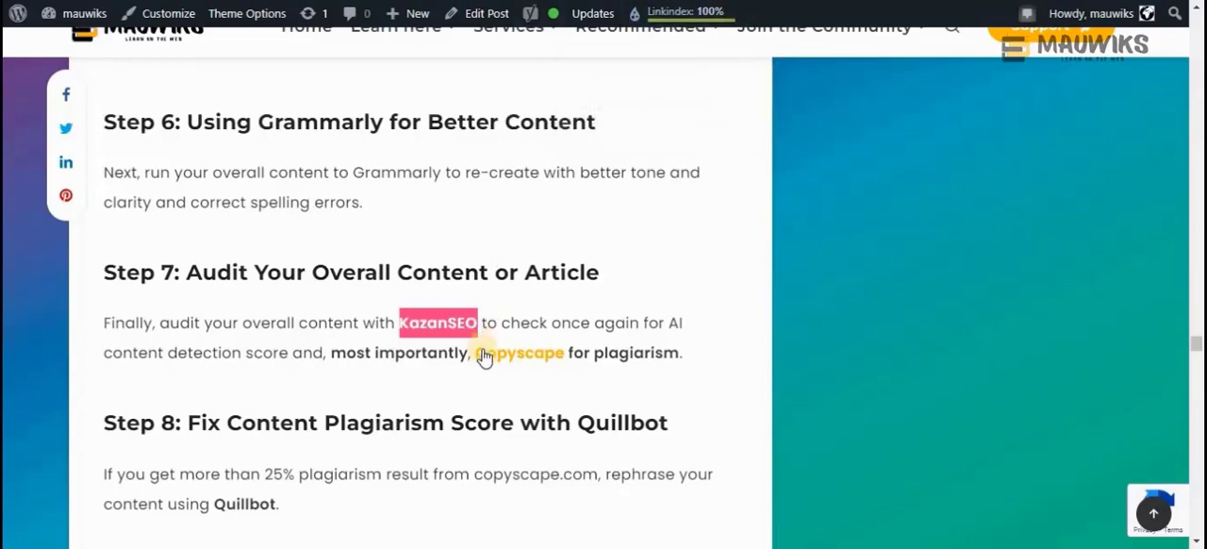
{"action": "scroll", "coordinate": [484, 356], "scroll_direction": "down", "scroll_amount": 3}
{"action": "scroll", "coordinate": [291, 394], "scroll_direction": "up", "scroll_amount": 2}
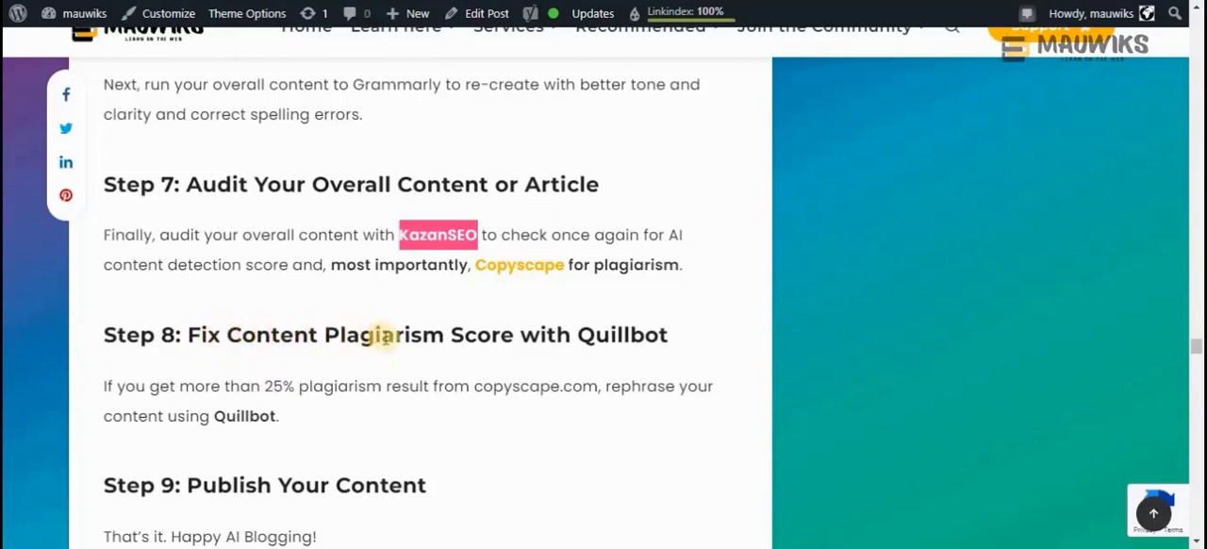
{"action": "double_click", "coordinate": [608, 264]}
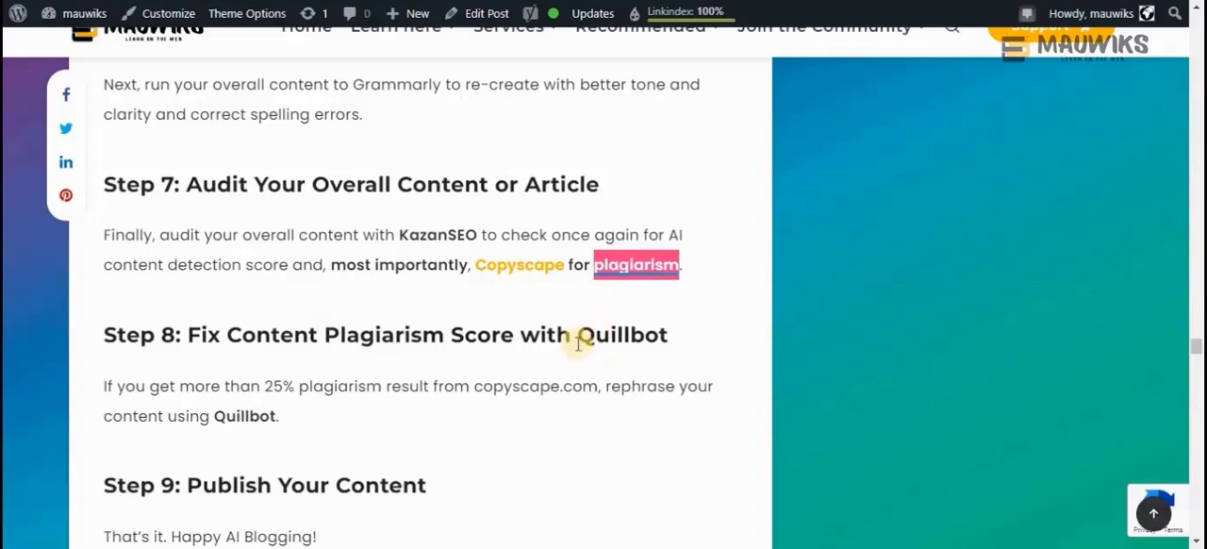
Examine Step 8 on fixing the plagiarism score, highlighting Quillbot in its heading and its instruction text
{"action": "left_click", "coordinate": [474, 342]}
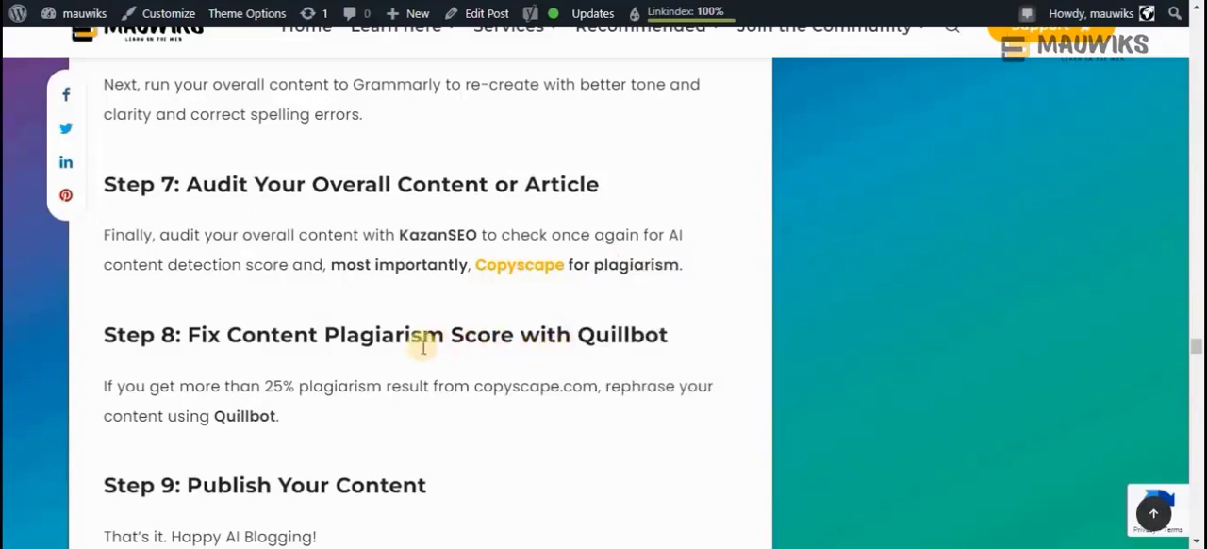
{"action": "left_click_drag", "start_coordinate": [276, 416], "coordinate": [226, 417]}
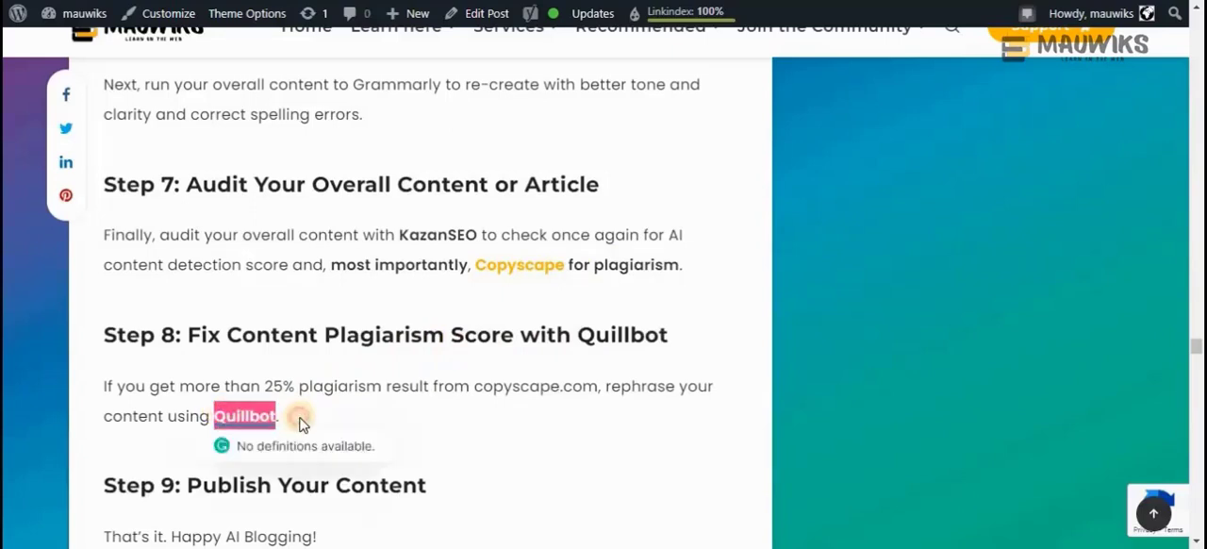
{"action": "left_click", "coordinate": [250, 417]}
{"action": "double_click", "coordinate": [255, 416]}
{"action": "left_click", "coordinate": [313, 400]}
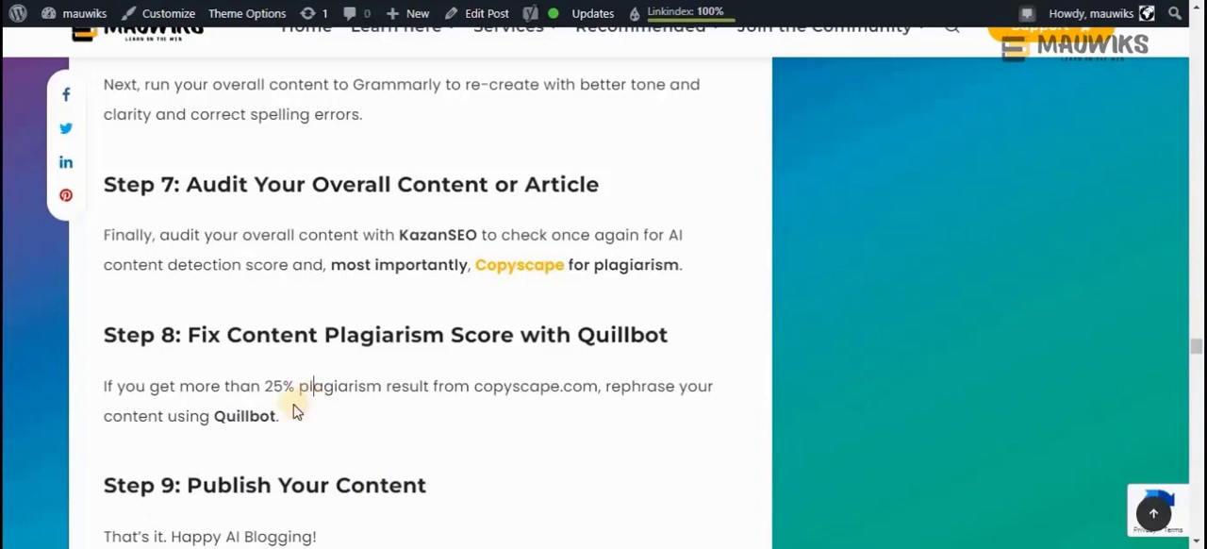
{"action": "double_click", "coordinate": [253, 416]}
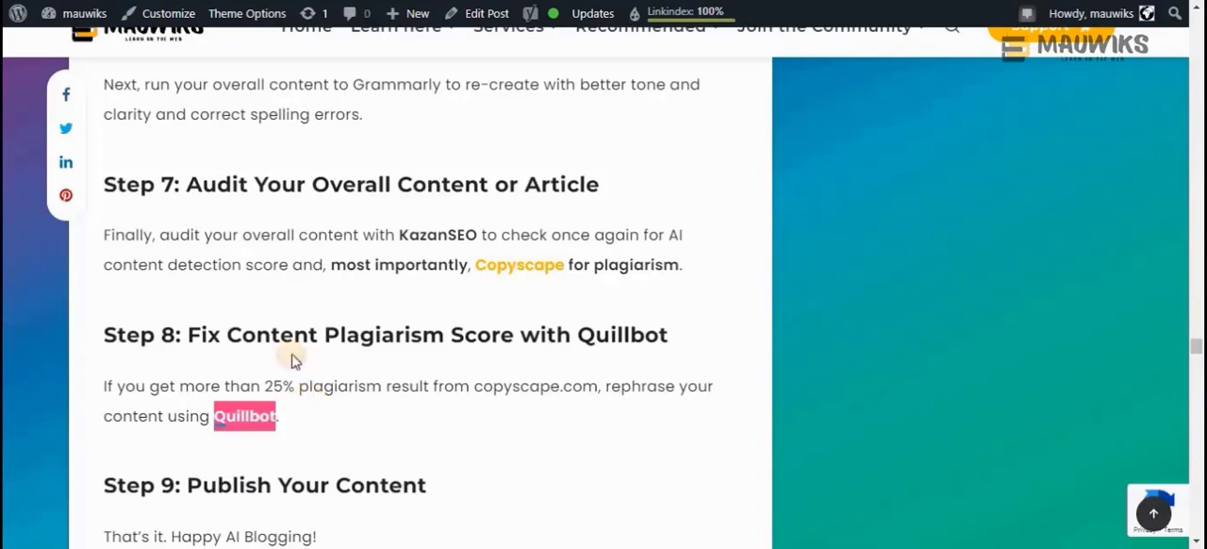
{"action": "double_click", "coordinate": [588, 333]}
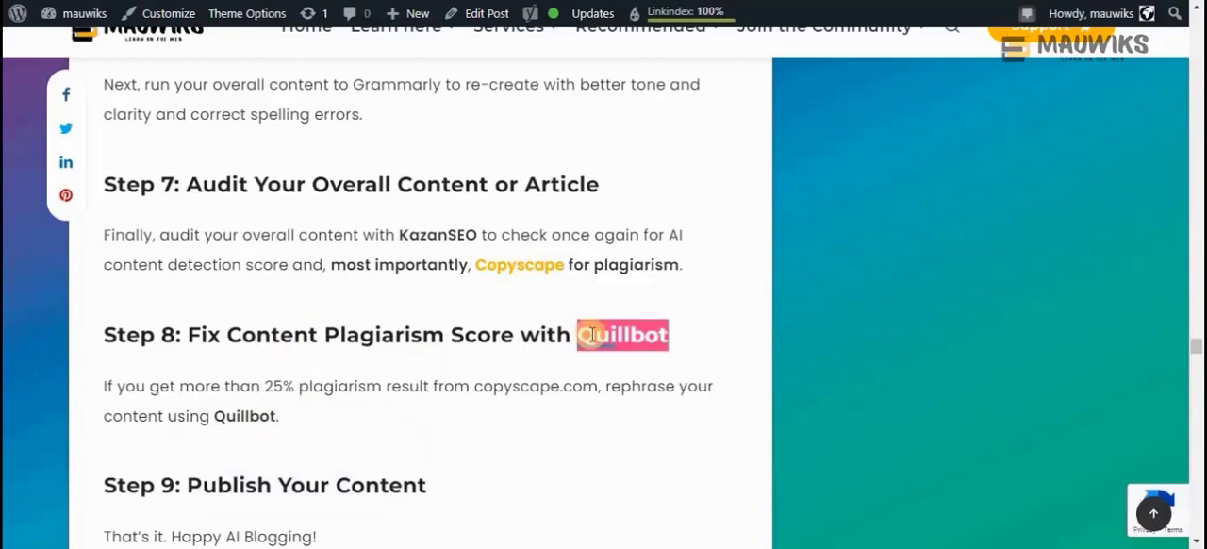
{"action": "double_click", "coordinate": [238, 416]}
{"action": "left_click", "coordinate": [240, 416]}
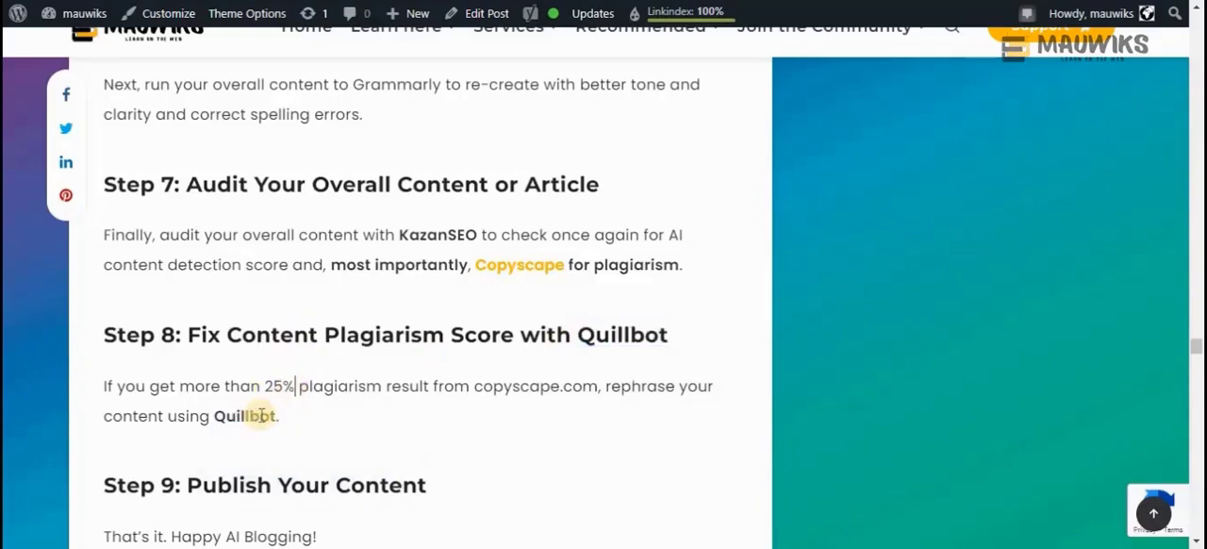
{"action": "double_click", "coordinate": [250, 414]}
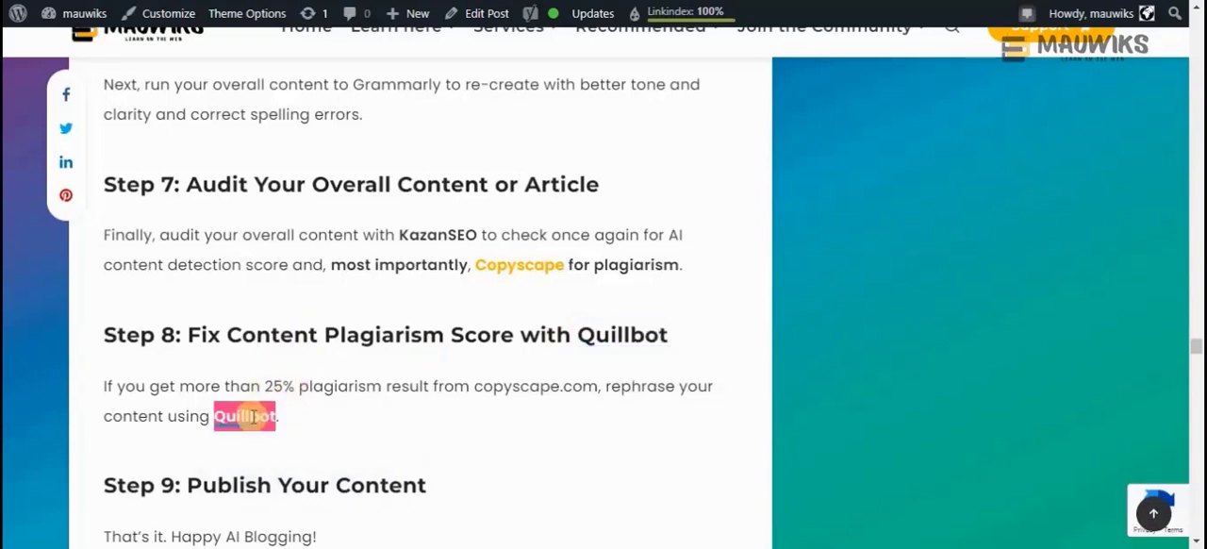
{"action": "double_click", "coordinate": [613, 335]}
{"action": "left_click", "coordinate": [251, 414]}
{"action": "double_click", "coordinate": [250, 415]}
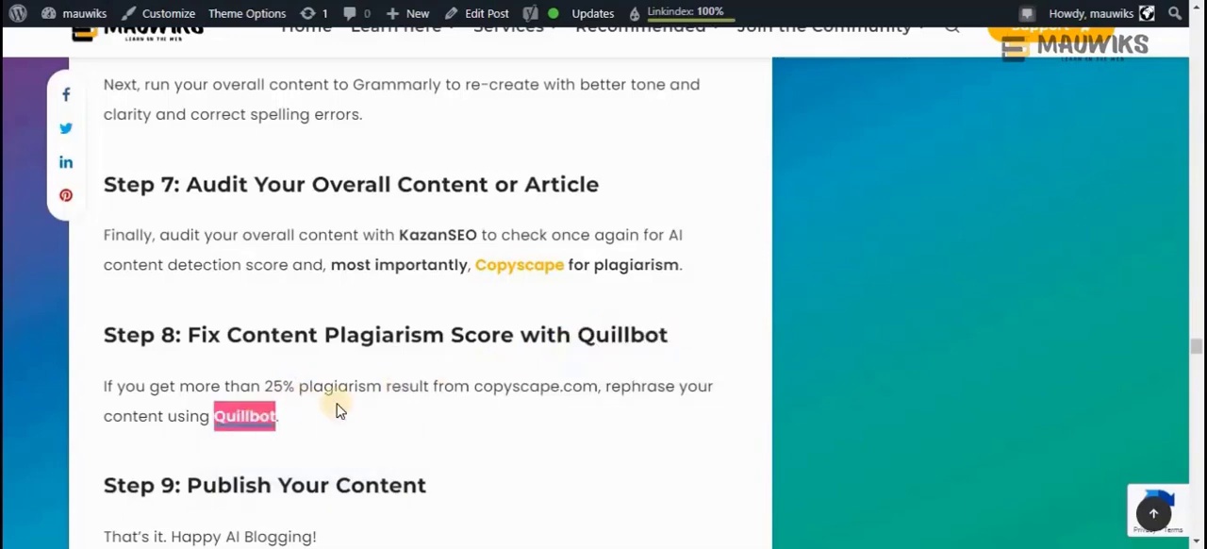
{"action": "scroll", "coordinate": [338, 408], "scroll_direction": "down", "scroll_amount": 2}
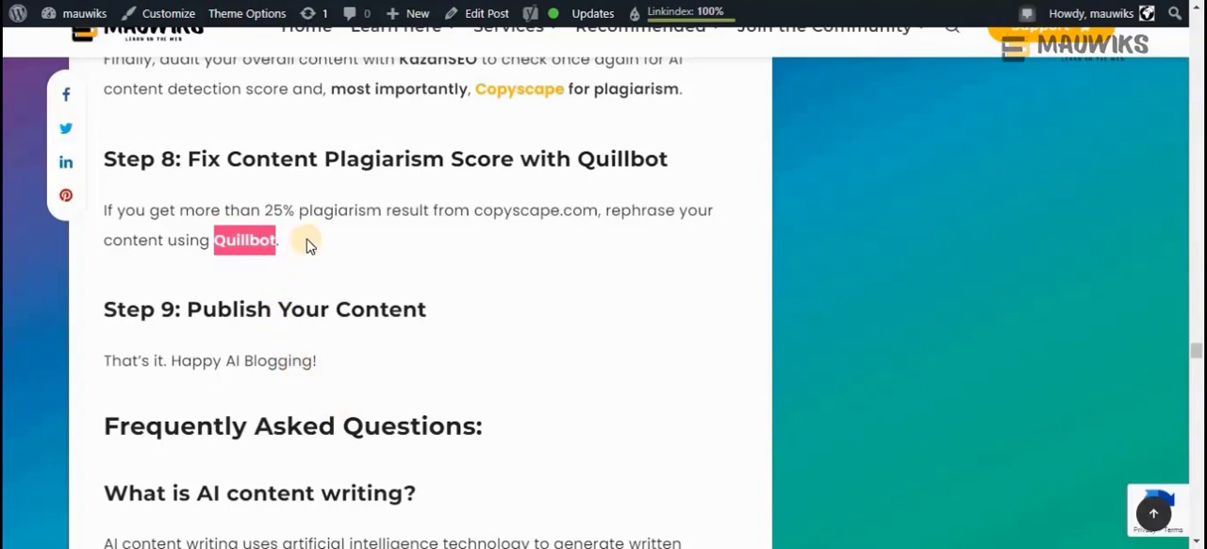
{"action": "double_click", "coordinate": [255, 242]}
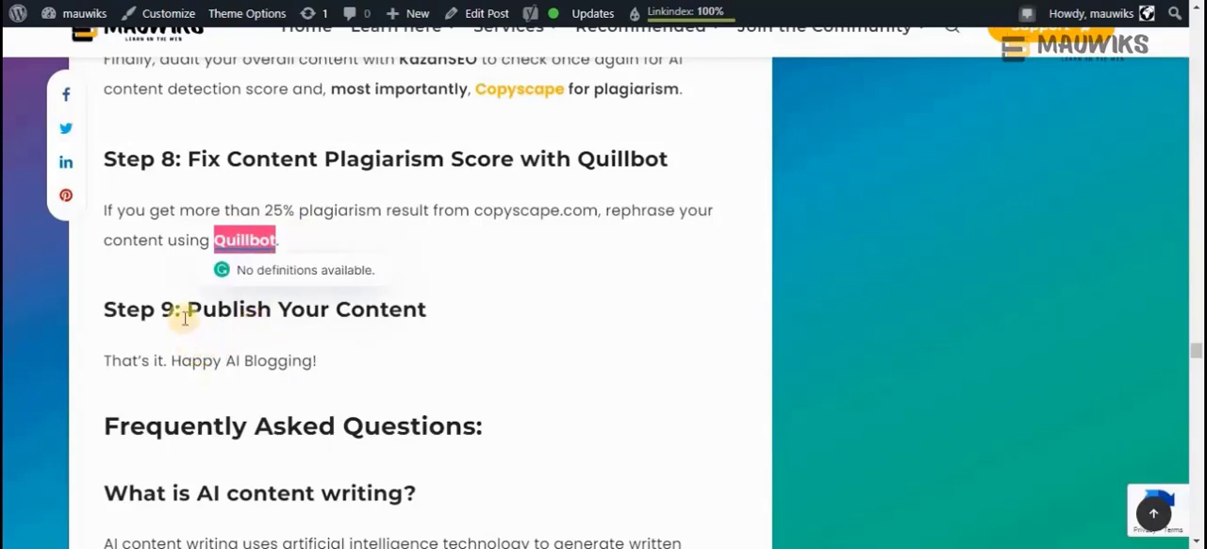
Read Step 9 on publishing the content, highlighting its step number and the closing line "That's it. Happy AI Blogging!"
{"action": "left_click_drag", "start_coordinate": [172, 308], "coordinate": [81, 300]}
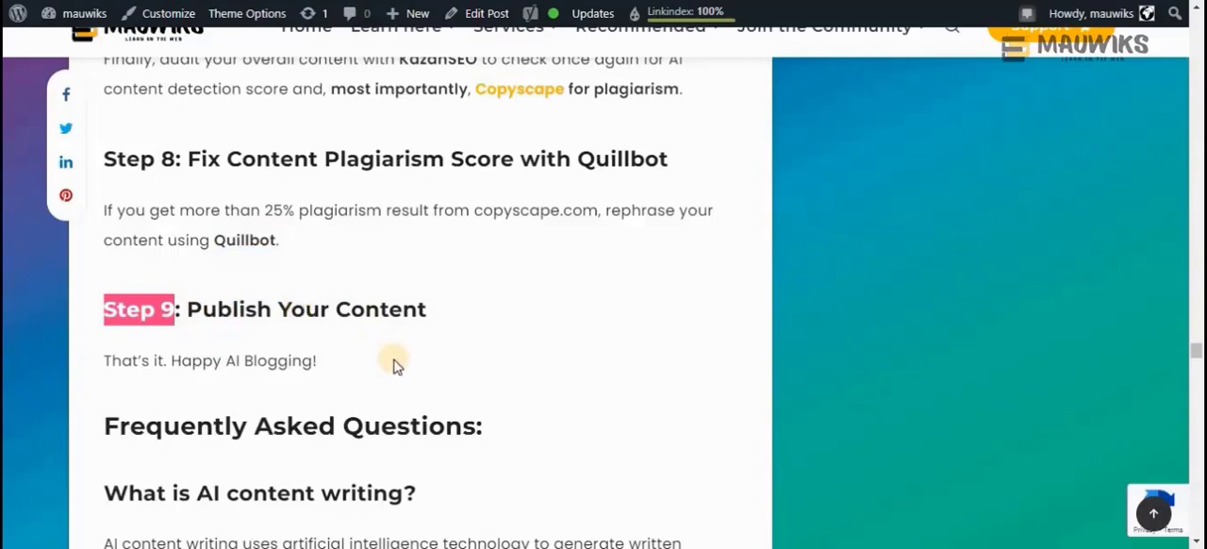
{"action": "left_click_drag", "start_coordinate": [368, 370], "coordinate": [94, 366]}
{"action": "scroll", "coordinate": [227, 423], "scroll_direction": "down", "scroll_amount": 1}
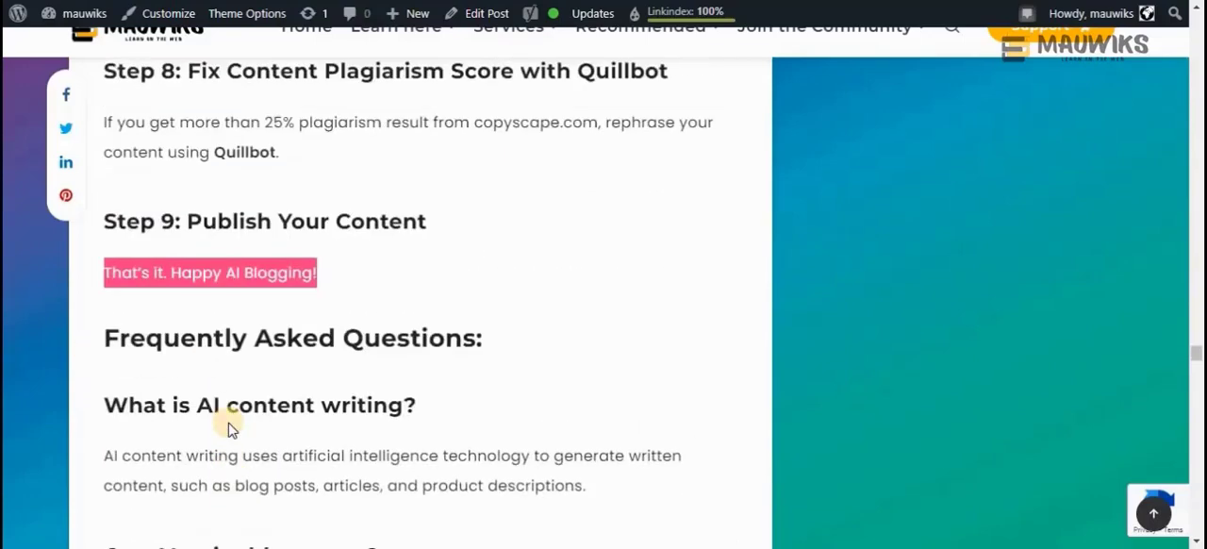
{"action": "scroll", "coordinate": [227, 427], "scroll_direction": "up", "scroll_amount": 2}
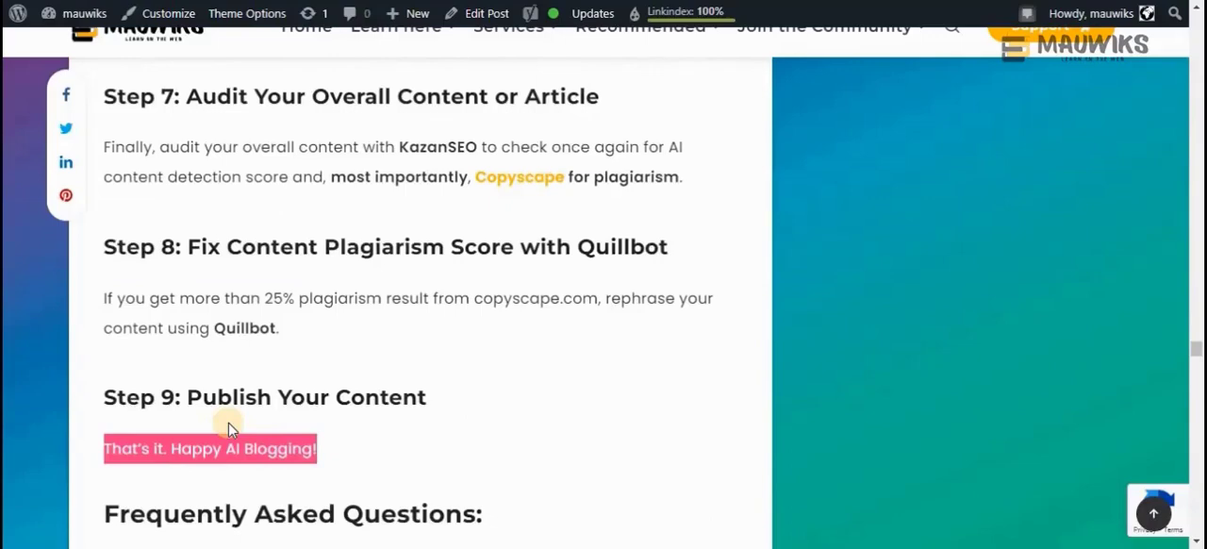
Skim back through the workflow steps from Step 9 to the article's opening title, "9 Steps AI Blogging Workflow In 2023"
{"action": "scroll", "coordinate": [228, 429], "scroll_direction": "up", "scroll_amount": 2}
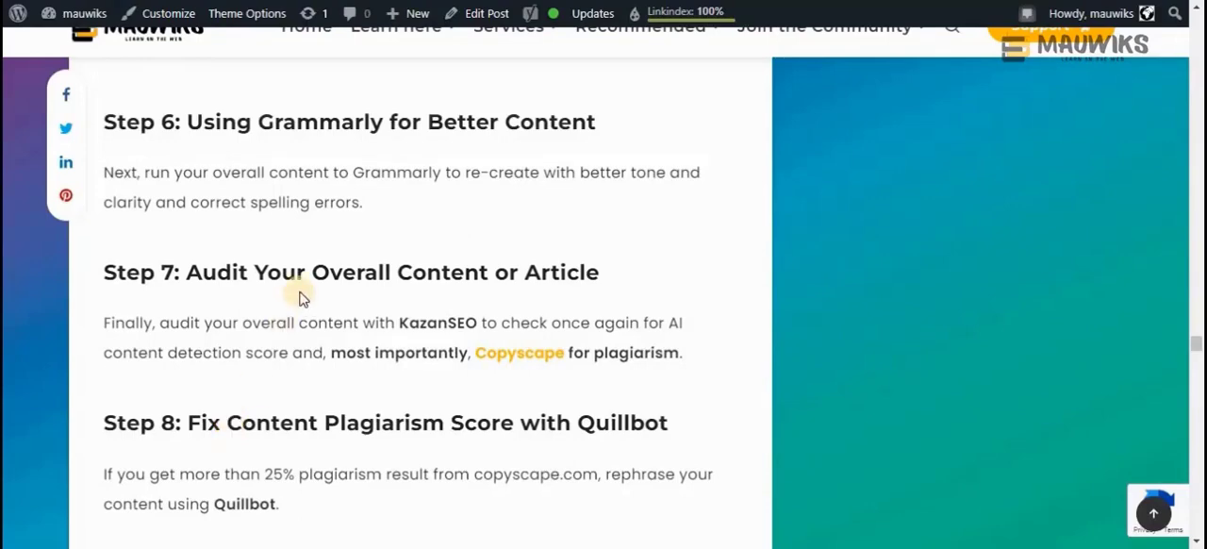
{"action": "scroll", "coordinate": [302, 296], "scroll_direction": "up", "scroll_amount": 5}
{"action": "scroll", "coordinate": [302, 296], "scroll_direction": "up", "scroll_amount": 20}
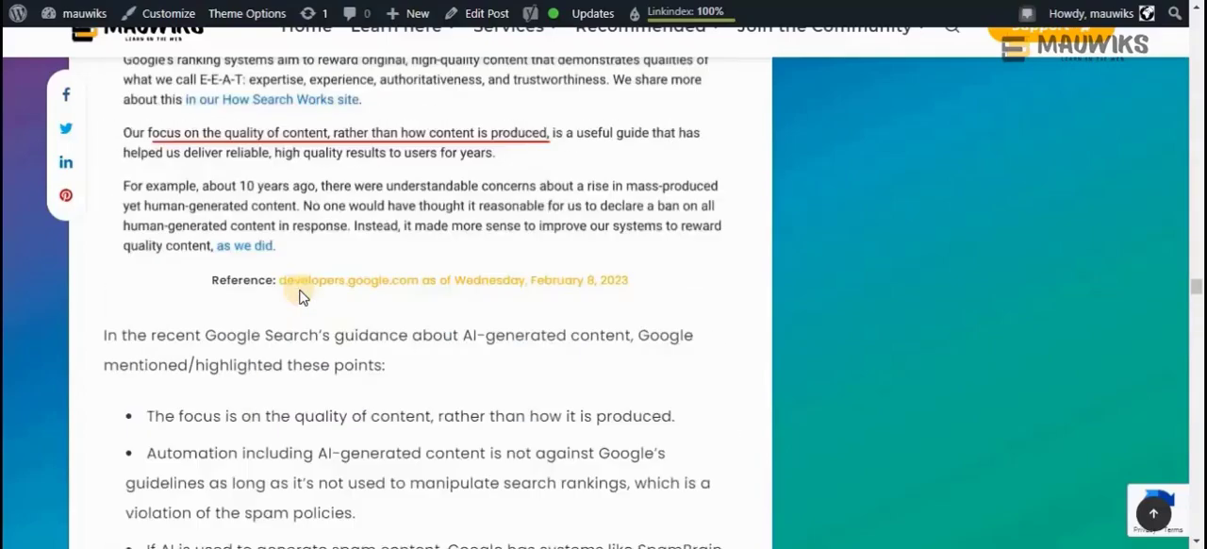
{"action": "scroll", "coordinate": [302, 296], "scroll_direction": "up", "scroll_amount": 20}
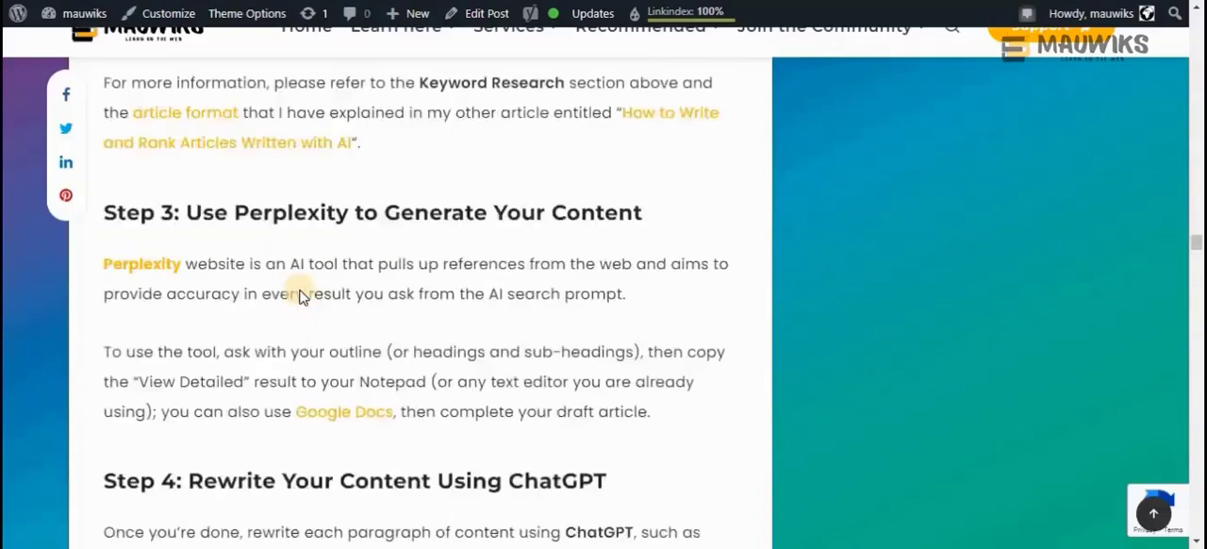
{"action": "scroll", "coordinate": [299, 296], "scroll_direction": "up", "scroll_amount": 20}
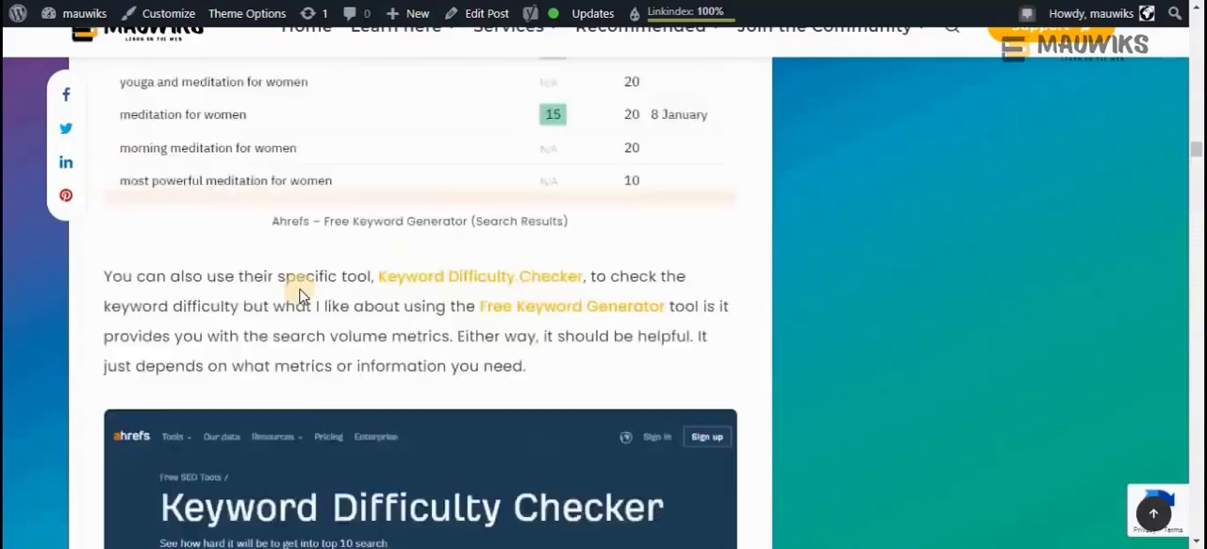
{"action": "scroll", "coordinate": [299, 296], "scroll_direction": "up", "scroll_amount": 20}
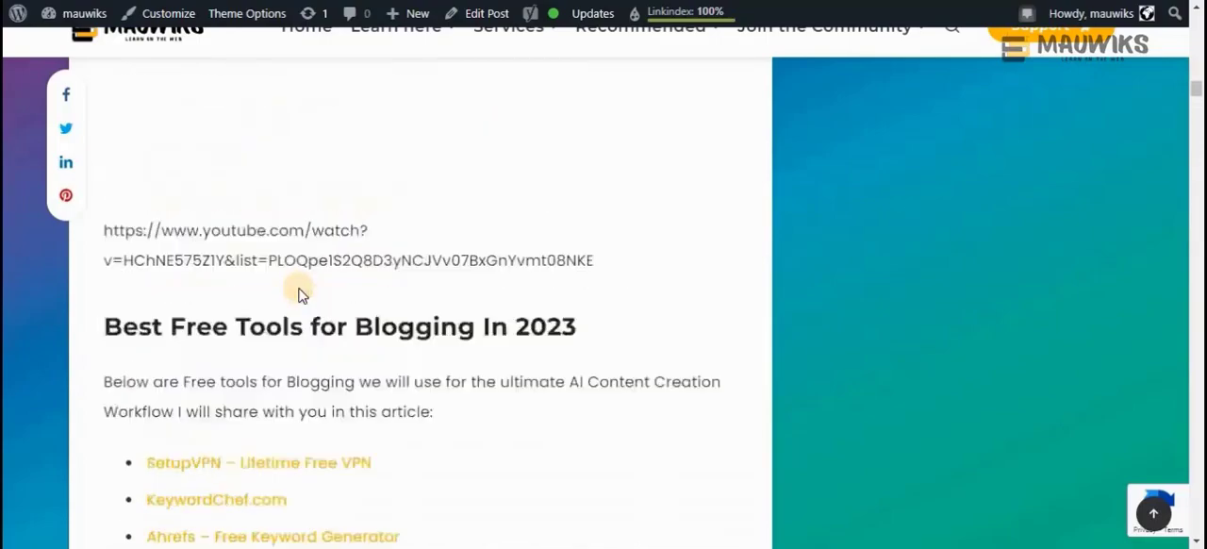
{"action": "scroll", "coordinate": [299, 296], "scroll_direction": "up", "scroll_amount": 15}
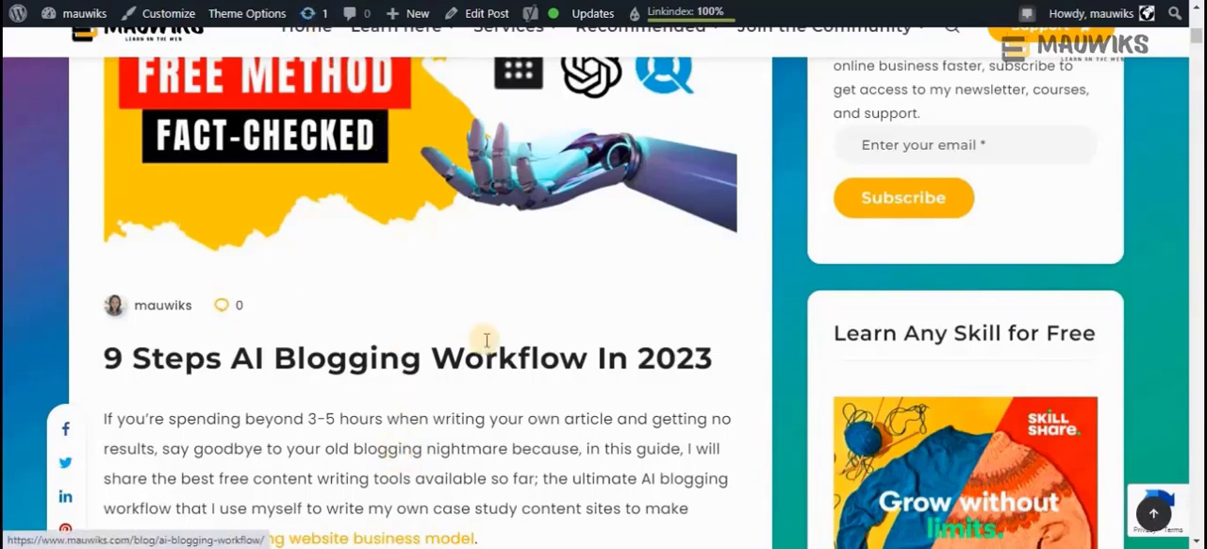
Review the guide's introduction, table of contents, video tutorial section and list of best free tools for blogging
{"action": "scroll", "coordinate": [417, 396], "scroll_direction": "down", "scroll_amount": 5}
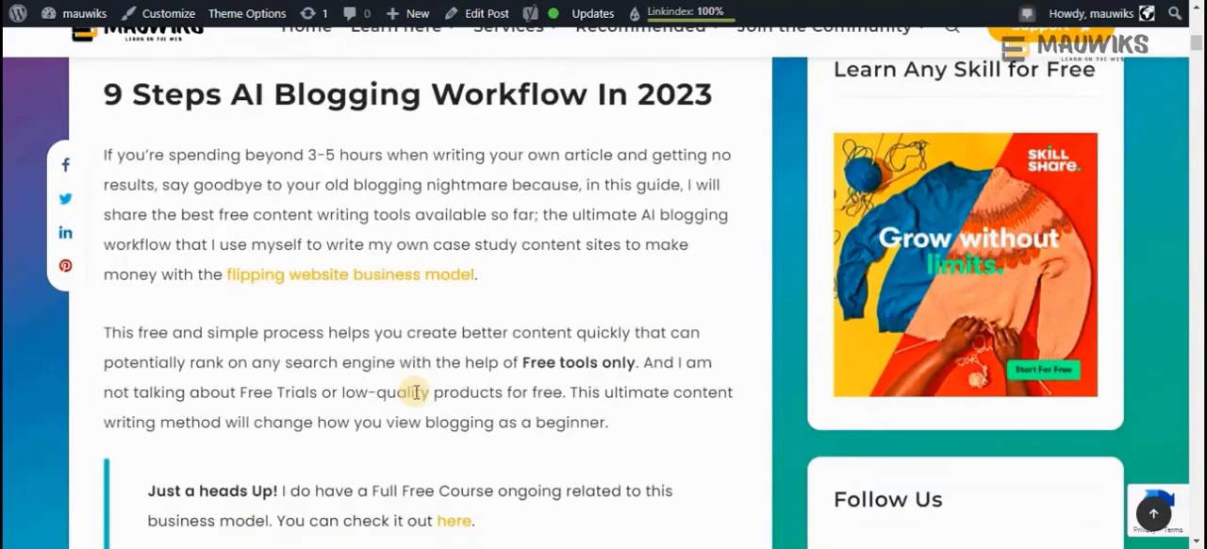
{"action": "scroll", "coordinate": [416, 391], "scroll_direction": "down", "scroll_amount": 1}
{"action": "scroll", "coordinate": [415, 394], "scroll_direction": "down", "scroll_amount": 8}
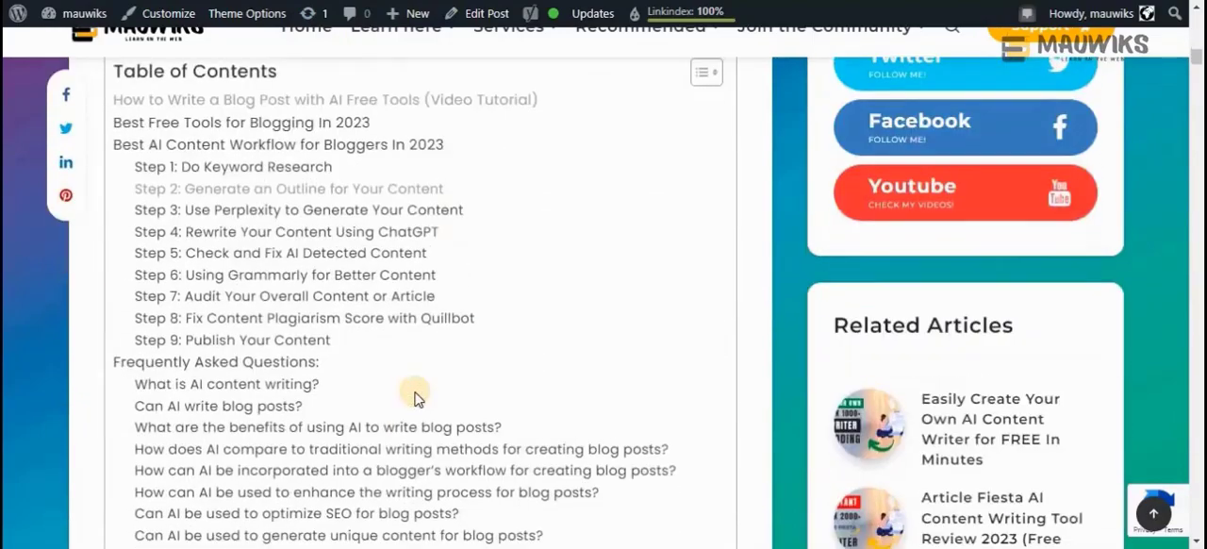
{"action": "scroll", "coordinate": [416, 391], "scroll_direction": "down", "scroll_amount": 2}
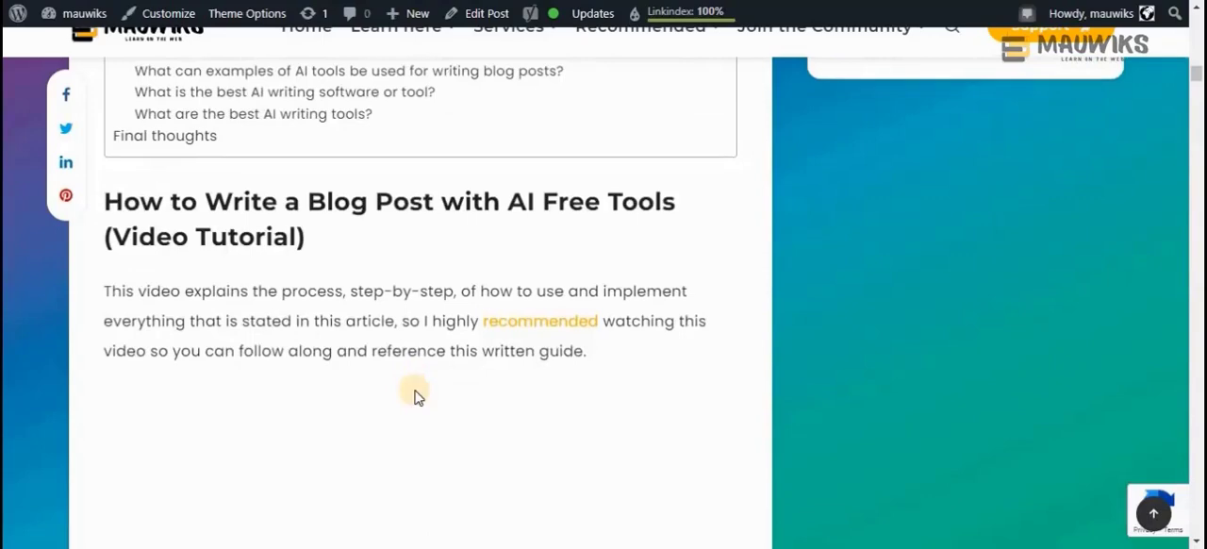
{"action": "scroll", "coordinate": [417, 396], "scroll_direction": "down", "scroll_amount": 5}
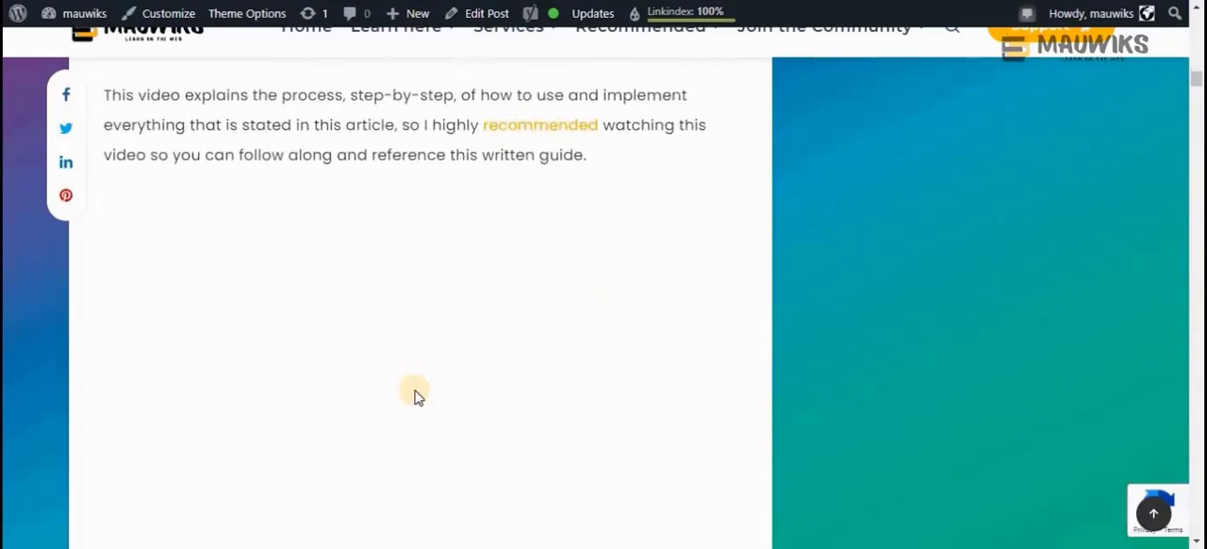
{"action": "scroll", "coordinate": [418, 396], "scroll_direction": "down", "scroll_amount": 4}
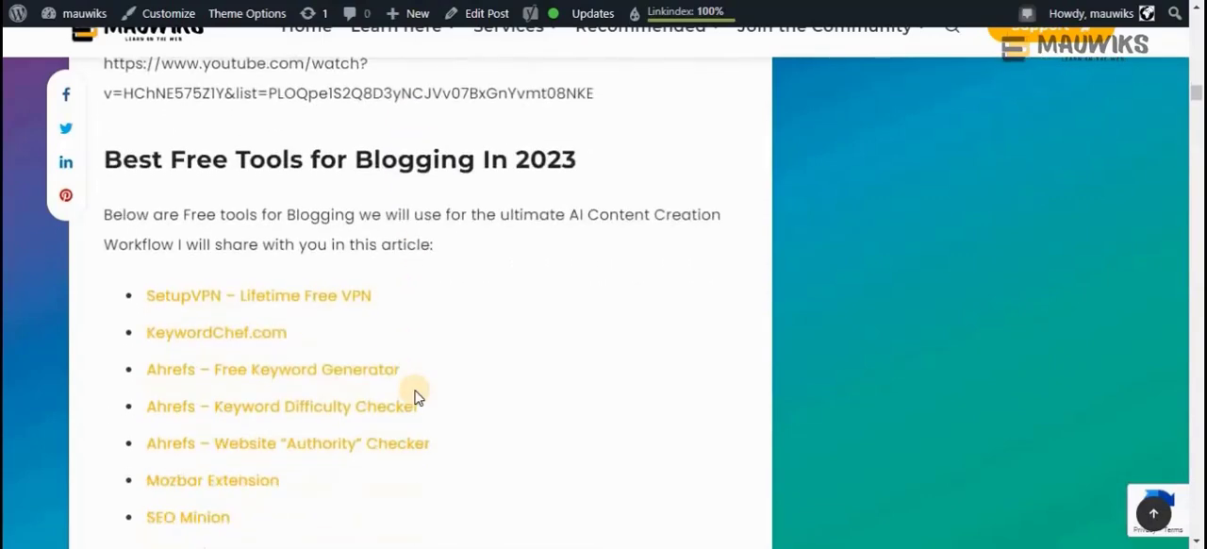
{"action": "scroll", "coordinate": [418, 396], "scroll_direction": "down", "scroll_amount": 2}
{"action": "scroll", "coordinate": [418, 396], "scroll_direction": "down", "scroll_amount": 5}
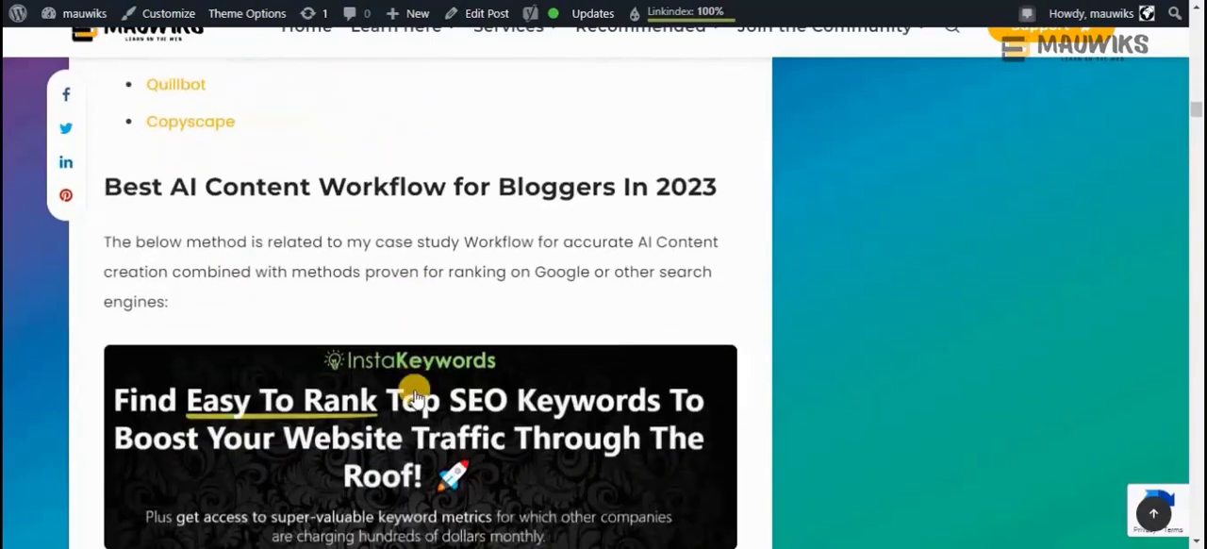
Examine Step 1 on keyword research, comparing the Ahrefs Free Keyword Generator and Keyword Difficulty Checker examples
{"action": "scroll", "coordinate": [418, 396], "scroll_direction": "down", "scroll_amount": 2}
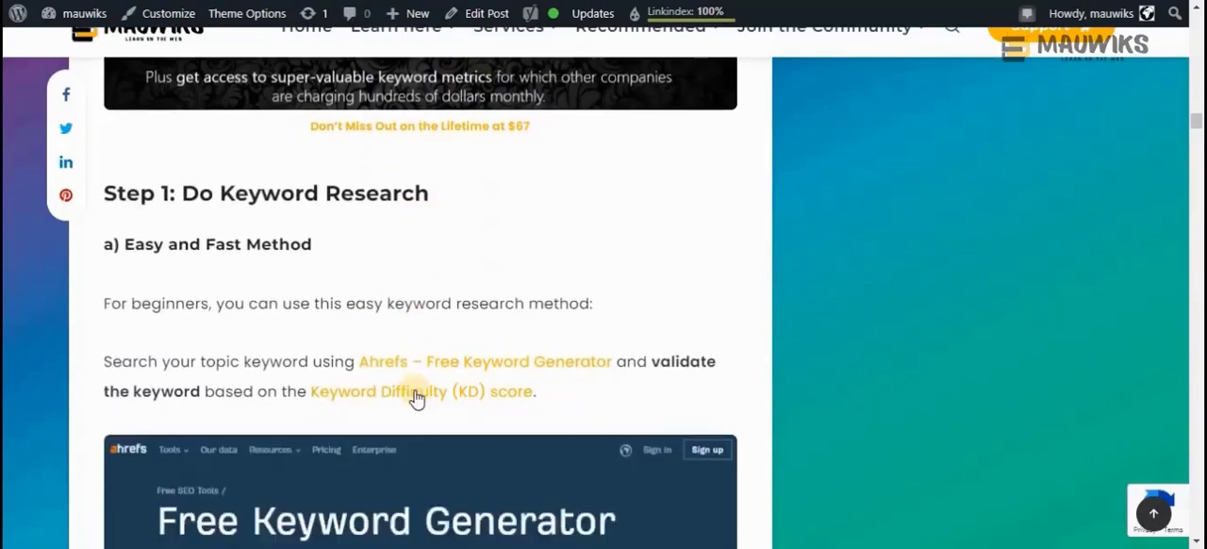
{"action": "scroll", "coordinate": [418, 396], "scroll_direction": "down", "scroll_amount": 5}
{"action": "scroll", "coordinate": [416, 391], "scroll_direction": "down", "scroll_amount": 4}
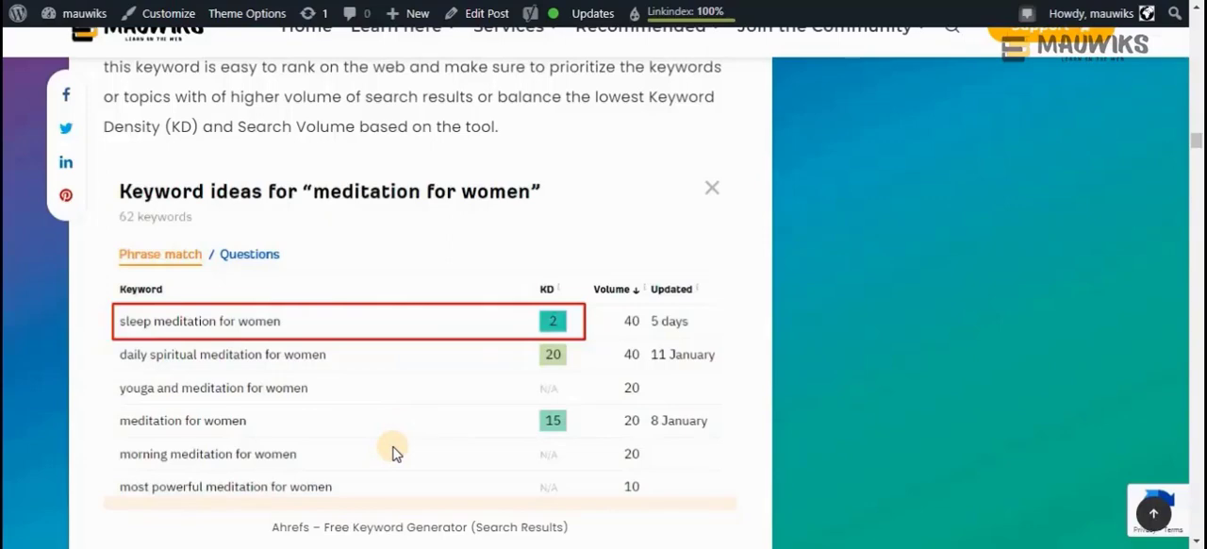
{"action": "scroll", "coordinate": [394, 450], "scroll_direction": "down", "scroll_amount": 3}
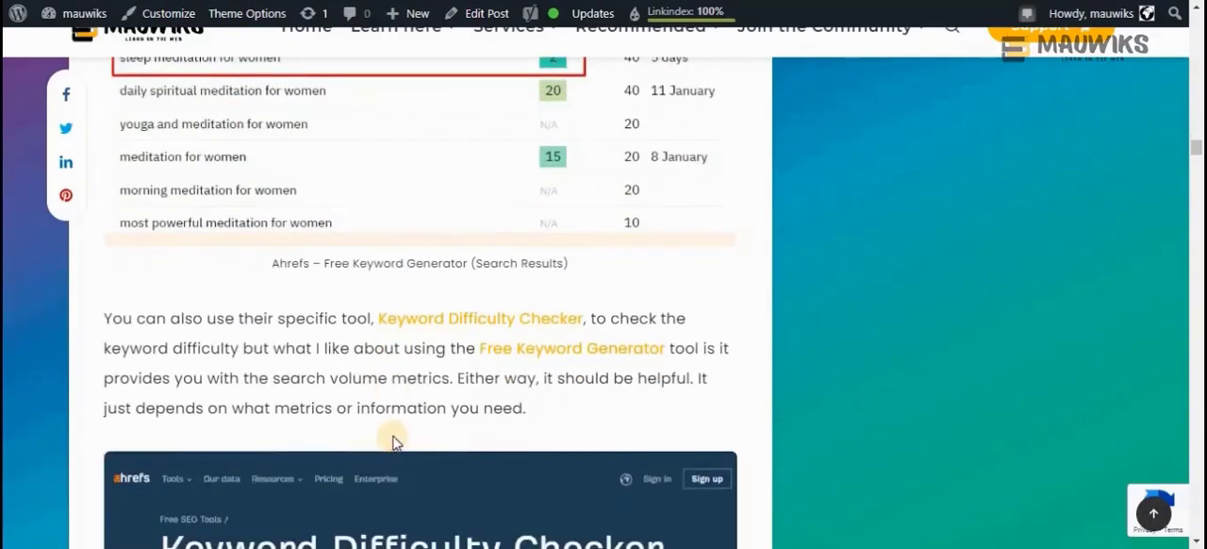
{"action": "scroll", "coordinate": [394, 445], "scroll_direction": "down", "scroll_amount": 4}
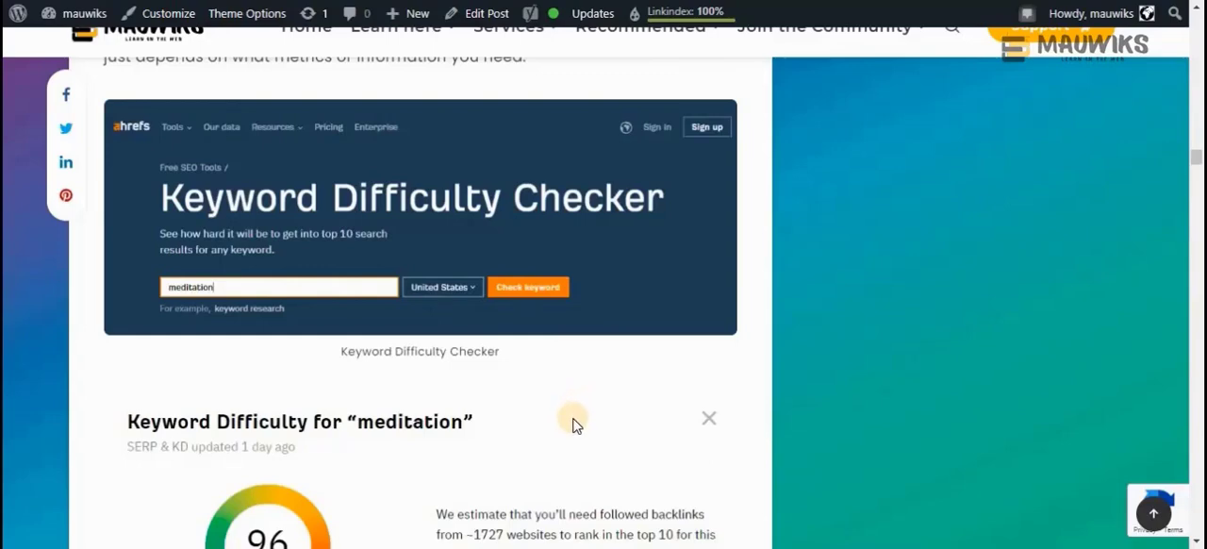
{"action": "scroll", "coordinate": [571, 424], "scroll_direction": "up", "scroll_amount": 3}
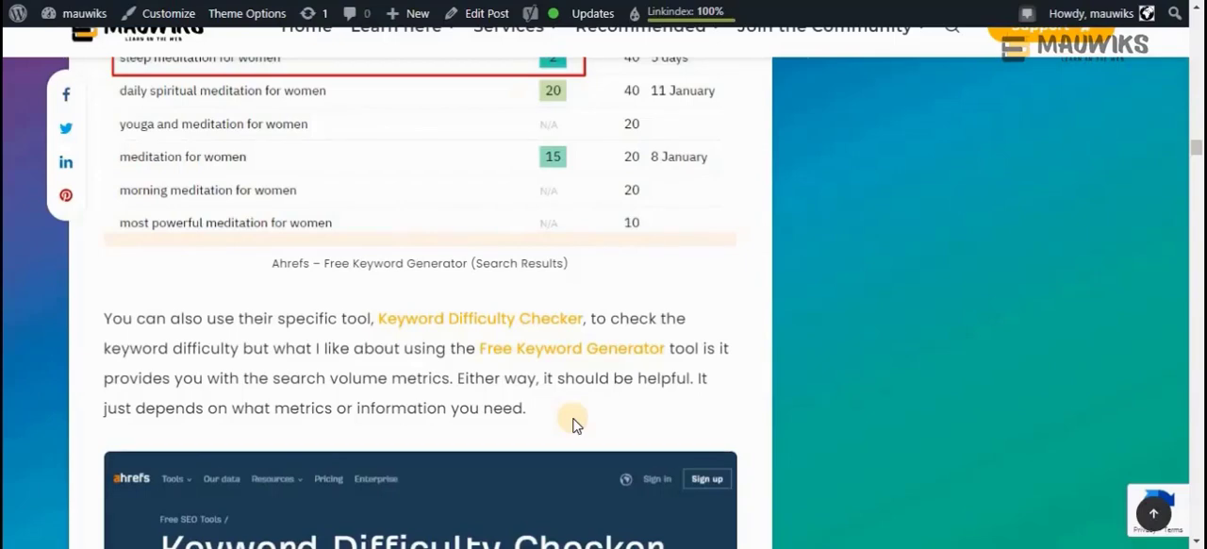
{"action": "scroll", "coordinate": [576, 424], "scroll_direction": "up", "scroll_amount": 10}
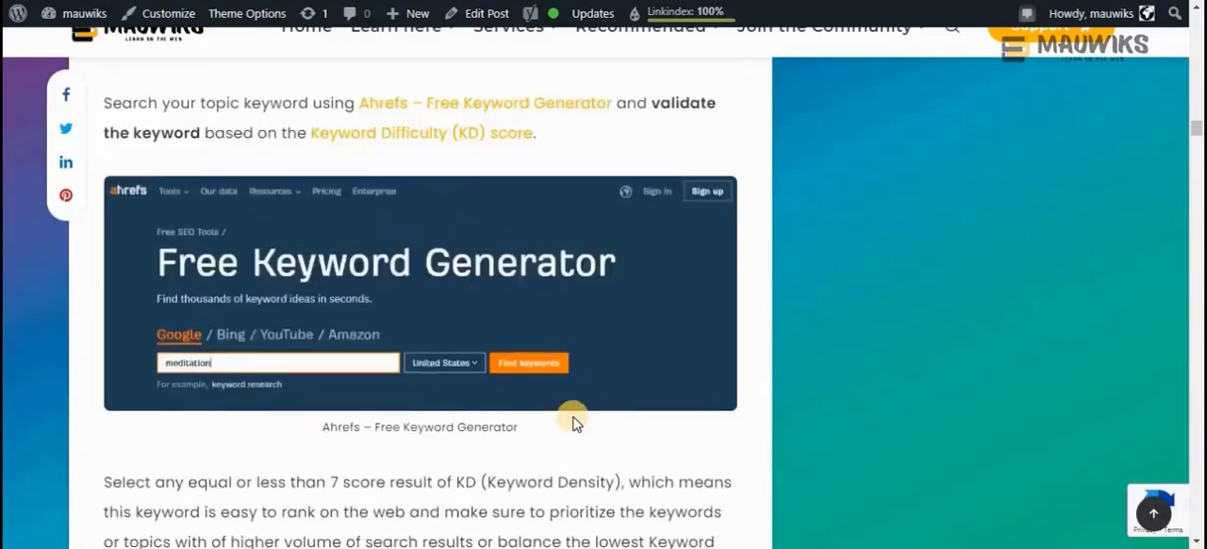